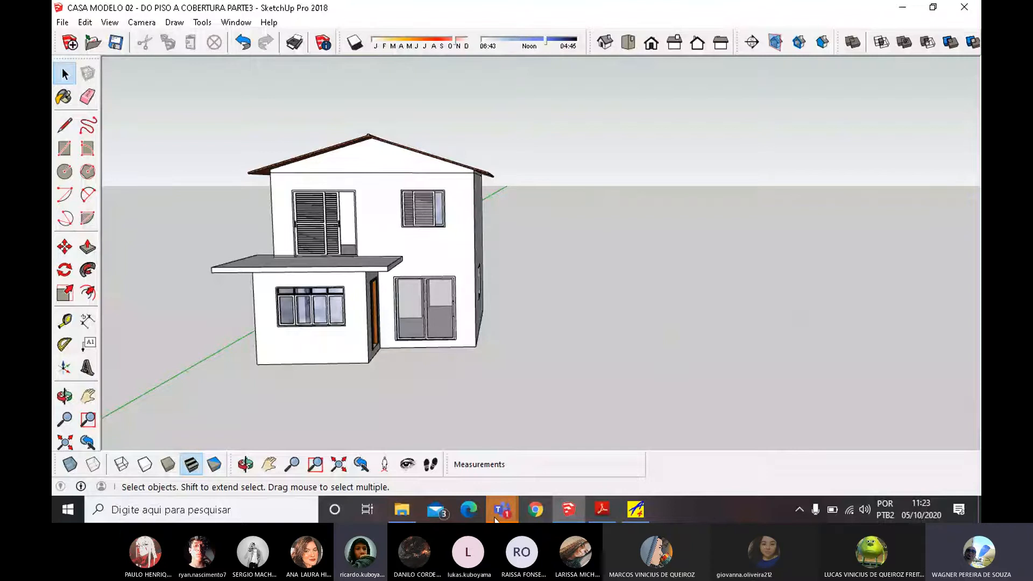
click(502, 510)
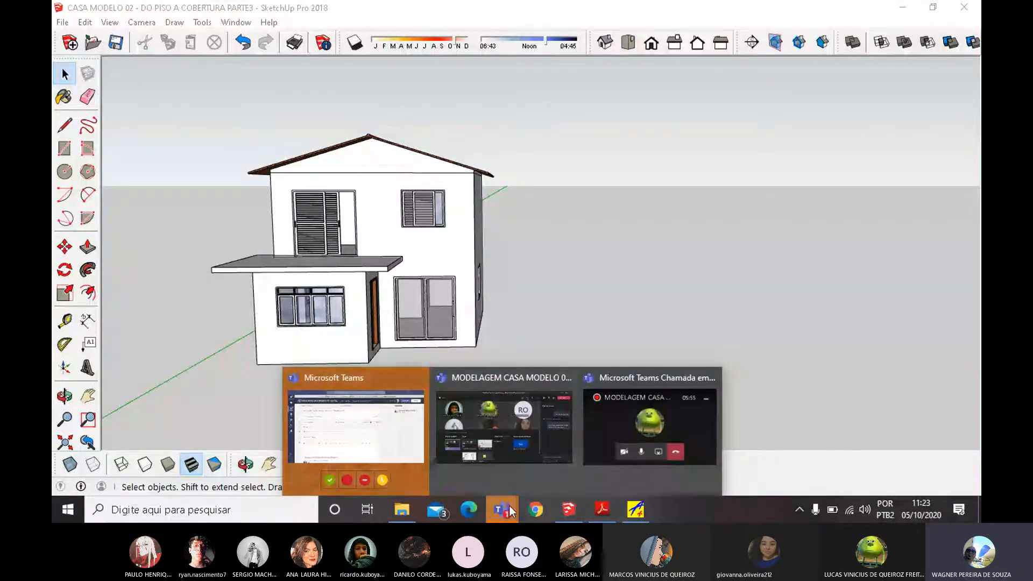
click(834, 397)
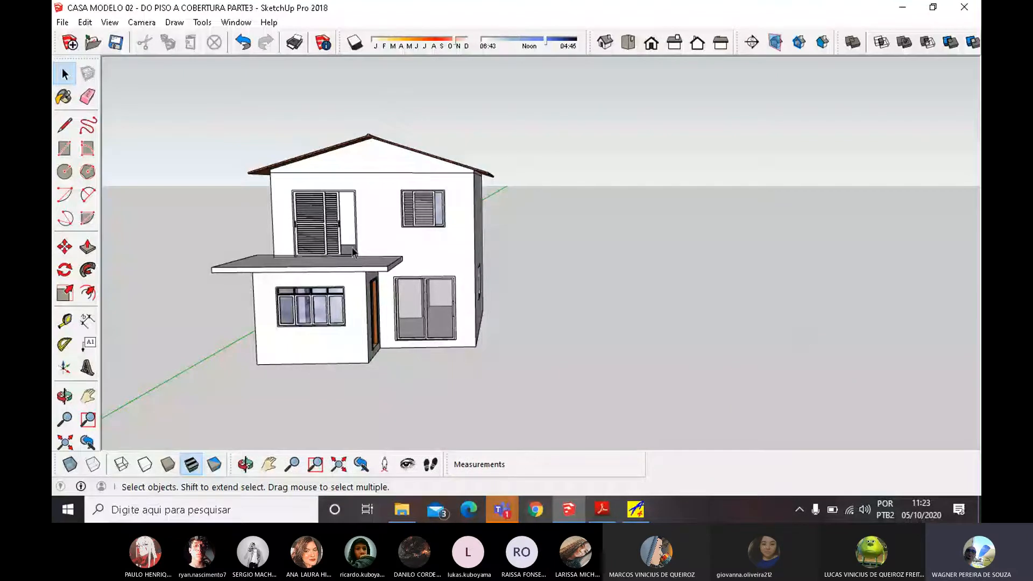
scroll(255, 210, down, 3)
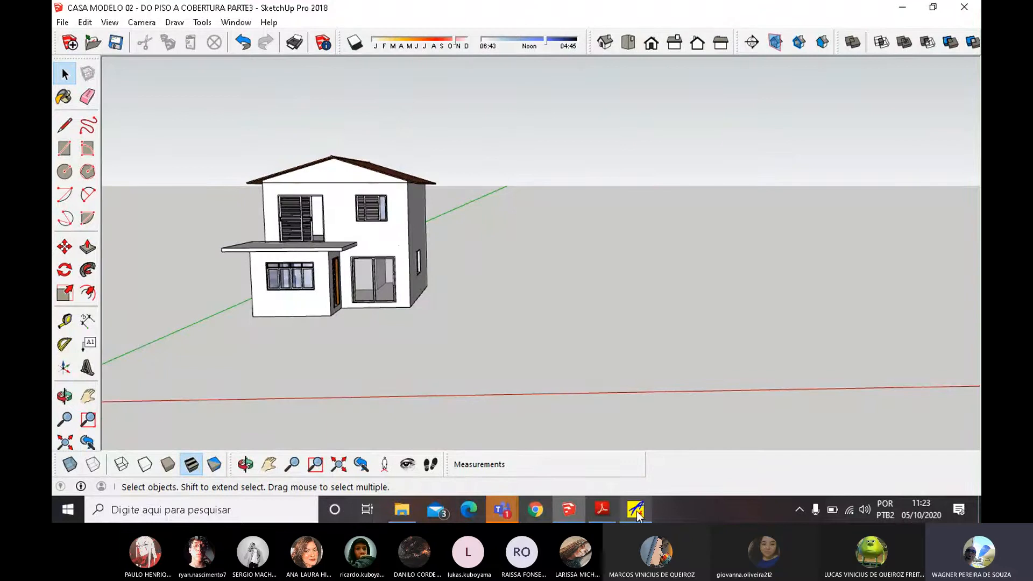
Switch to Adobe Reader and examine the staircase on the ground-floor plan of CASA MODELO02.pdf.
click(604, 509)
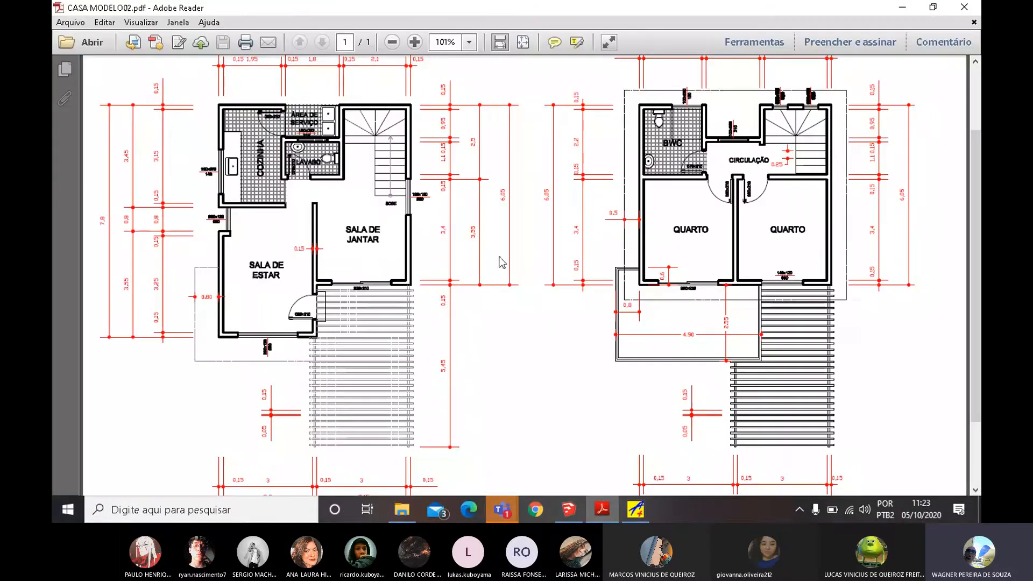
scroll(476, 262, down, 1)
scroll(476, 262, up, 1)
ctrl+scroll(355, 105, up, 3)
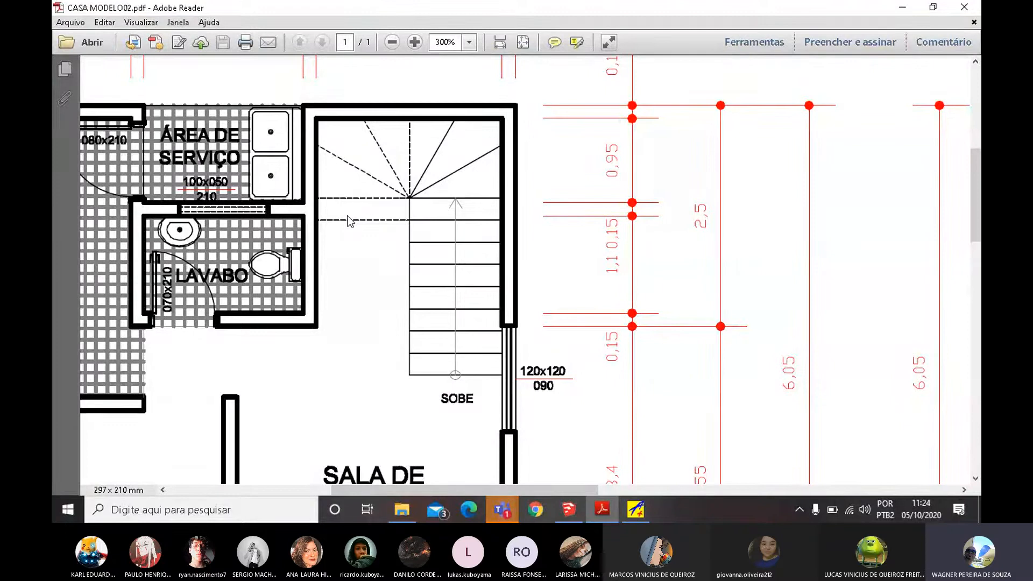
scroll(350, 220, down, 5)
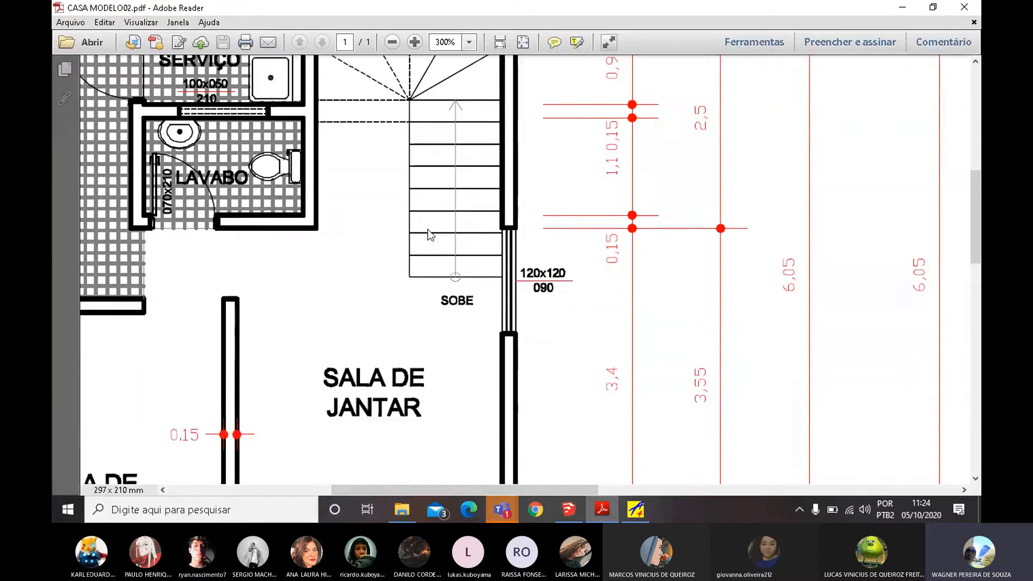
scroll(392, 215, up, 2)
ctrl+scroll(329, 207, down, 2)
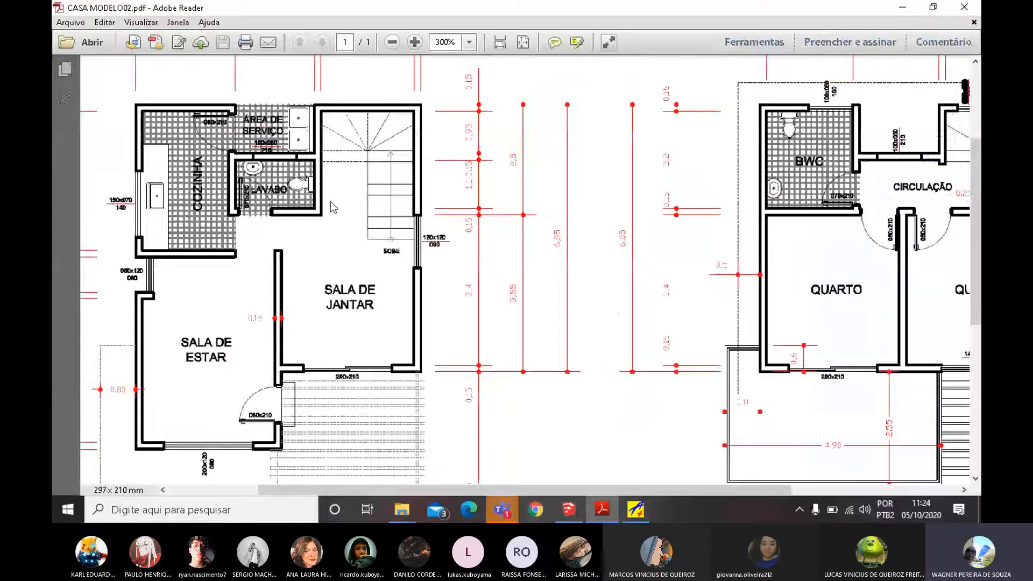
ctrl+scroll(331, 201, down, 3)
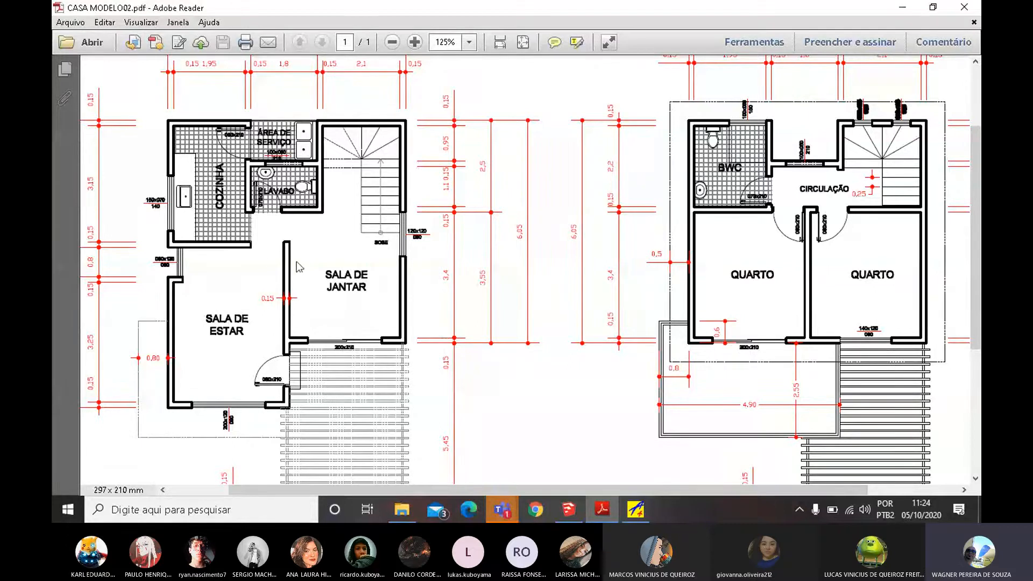
ctrl+scroll(311, 165, up, 3)
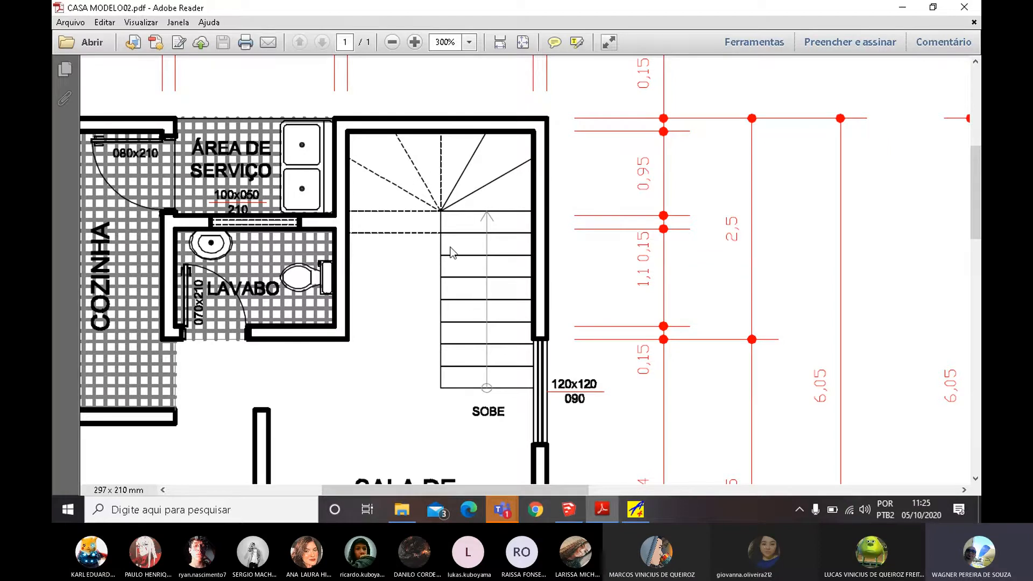
Rotate the plan view counterclockwise twice to look at the staircase from the opposite direction.
click(141, 23)
mouse_move(177, 22)
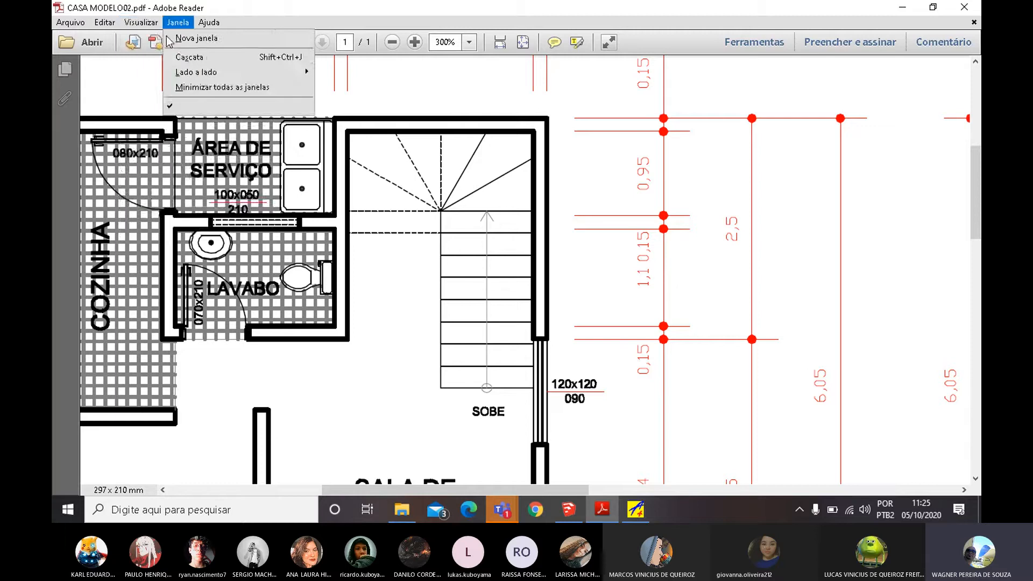
mouse_move(141, 22)
mouse_move(221, 38)
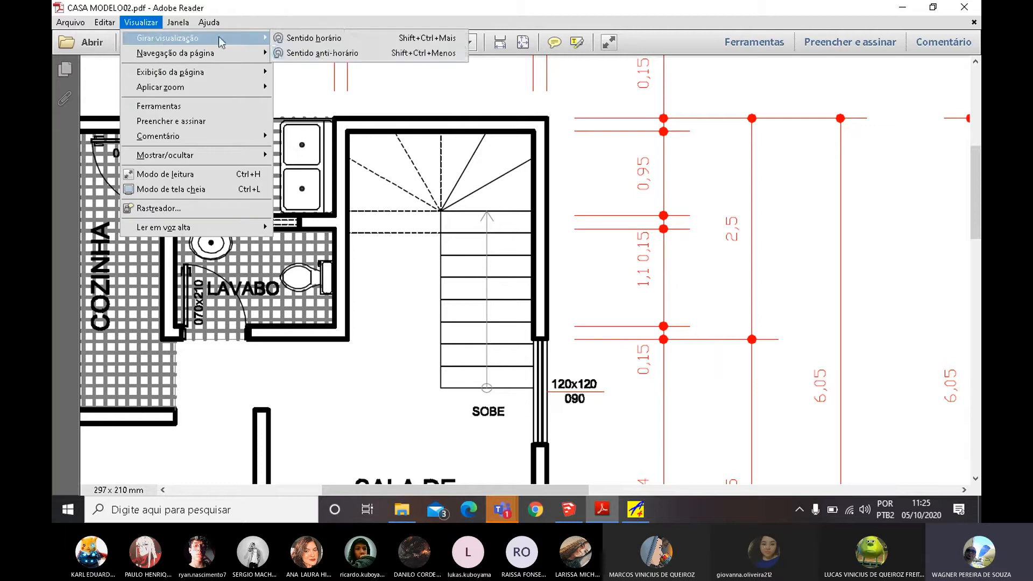
click(362, 55)
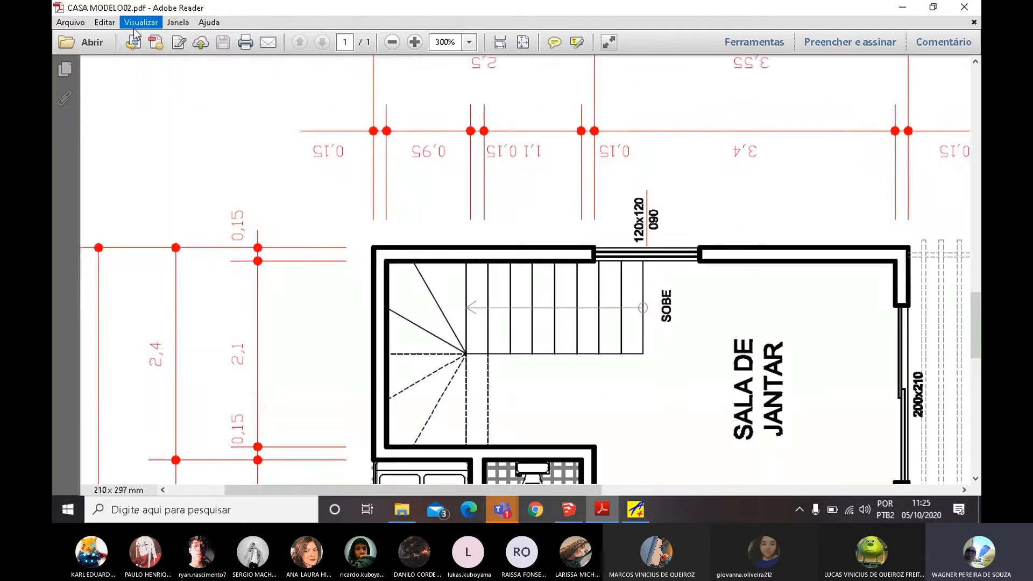
click(137, 24)
mouse_move(161, 40)
click(362, 55)
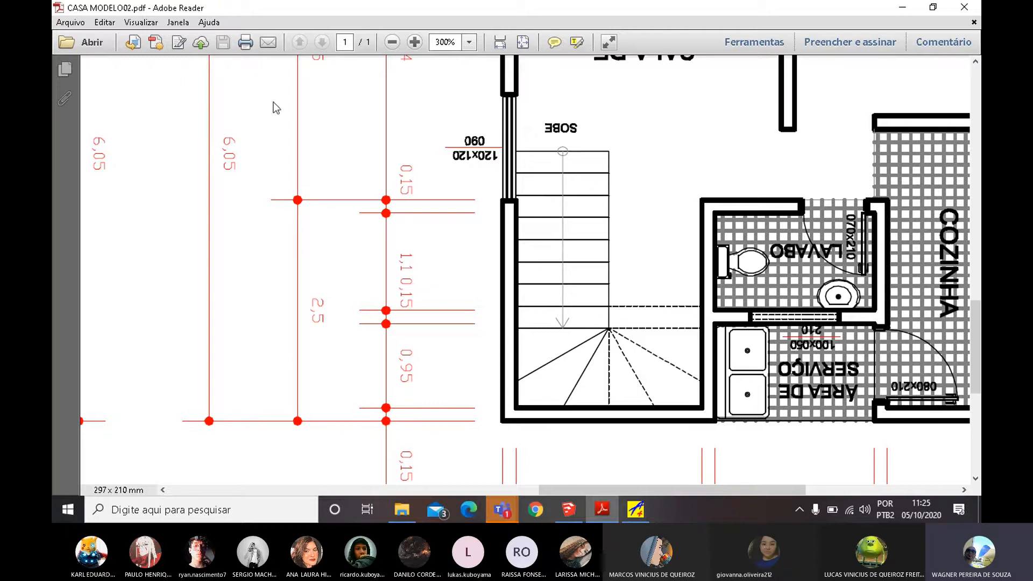
Rotate the plan view clockwise twice to restore its original orientation.
click(145, 23)
mouse_move(165, 39)
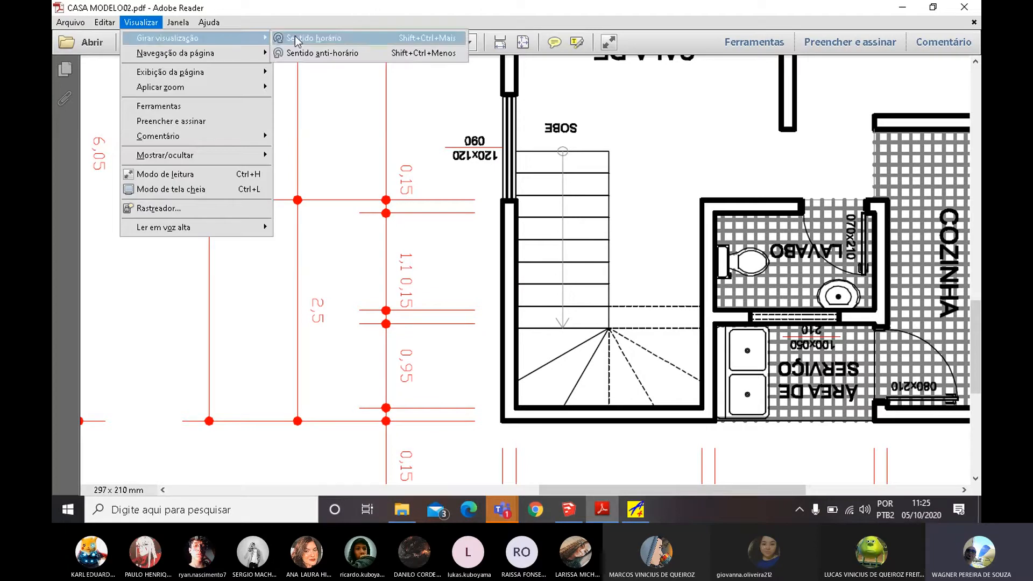
click(301, 38)
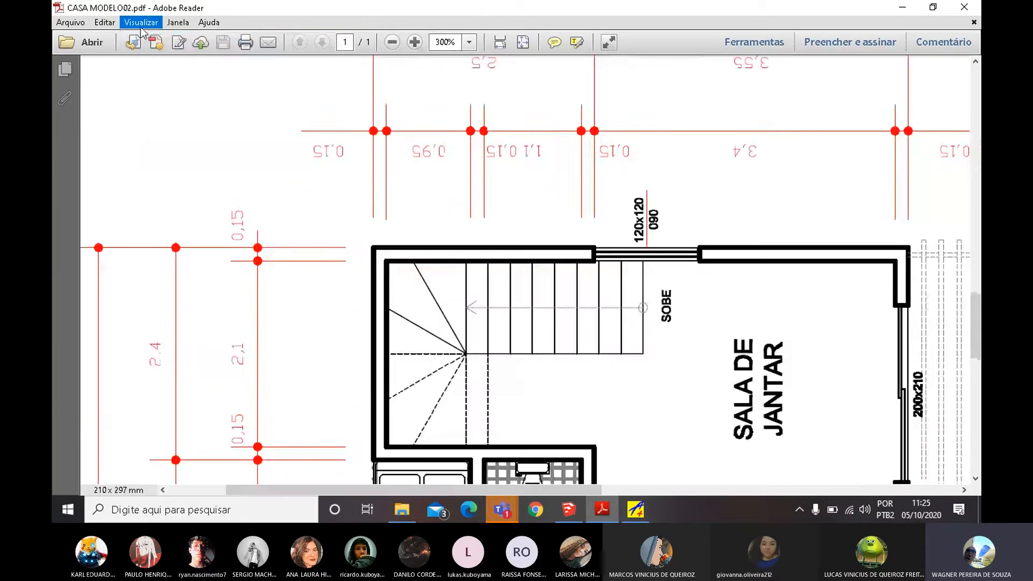
click(301, 38)
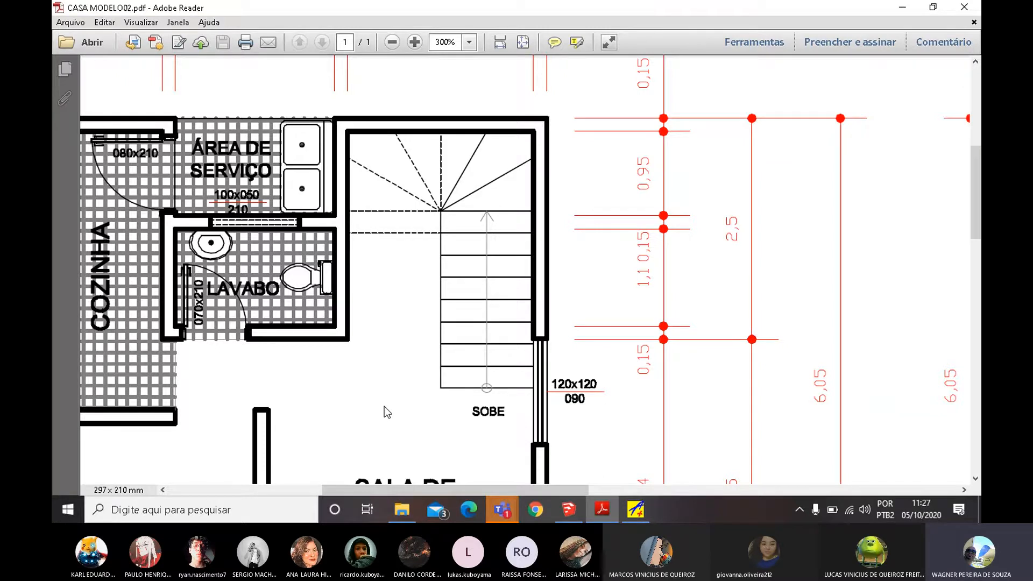
Compare the ground-floor staircase beside the Sala de Jantar with the staircase on the upper-floor plan.
ctrl+scroll(355, 358, down, 2)
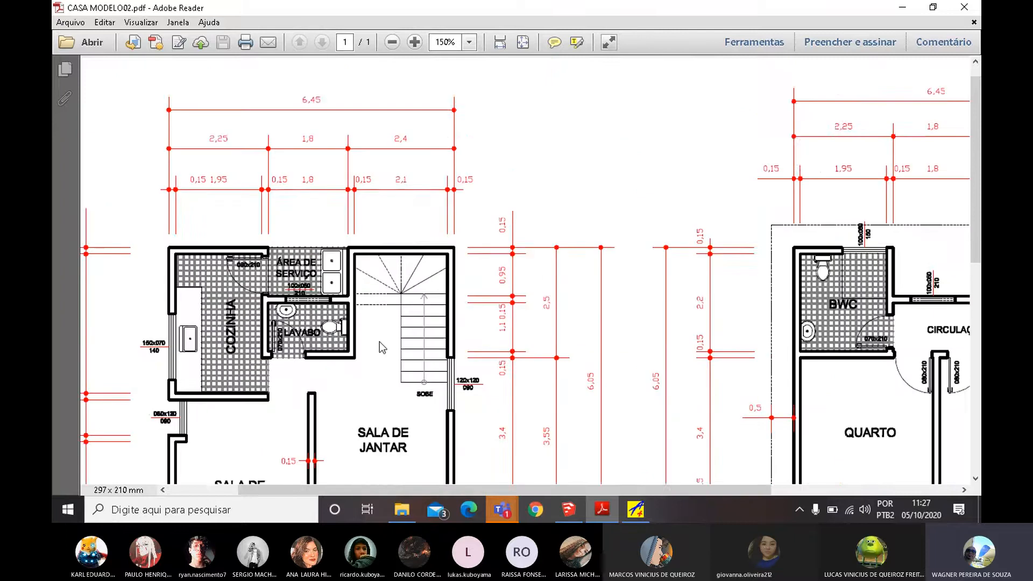
scroll(356, 347, down, 1)
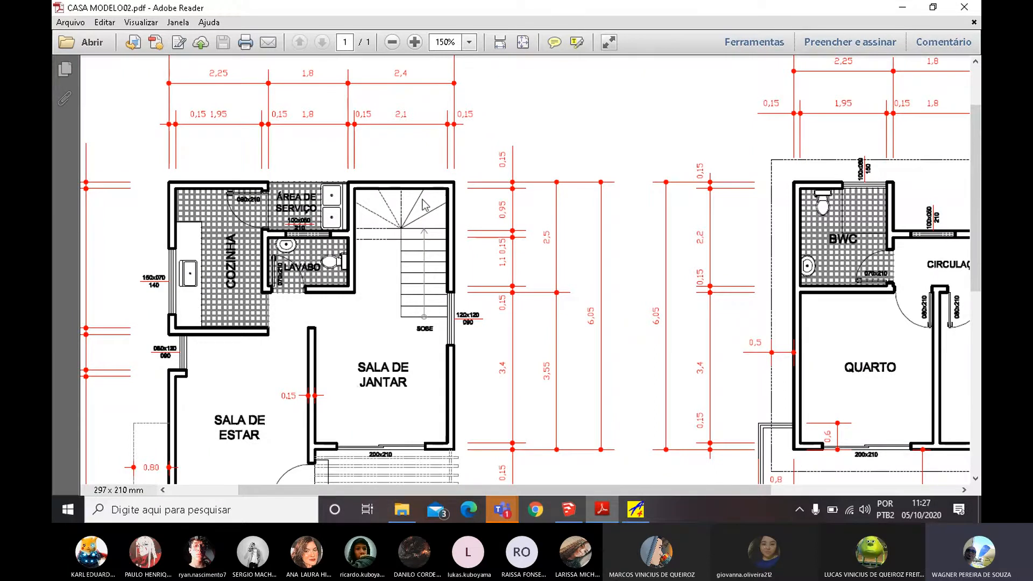
ctrl+scroll(397, 184, up, 1)
ctrl+scroll(397, 184, up, 3)
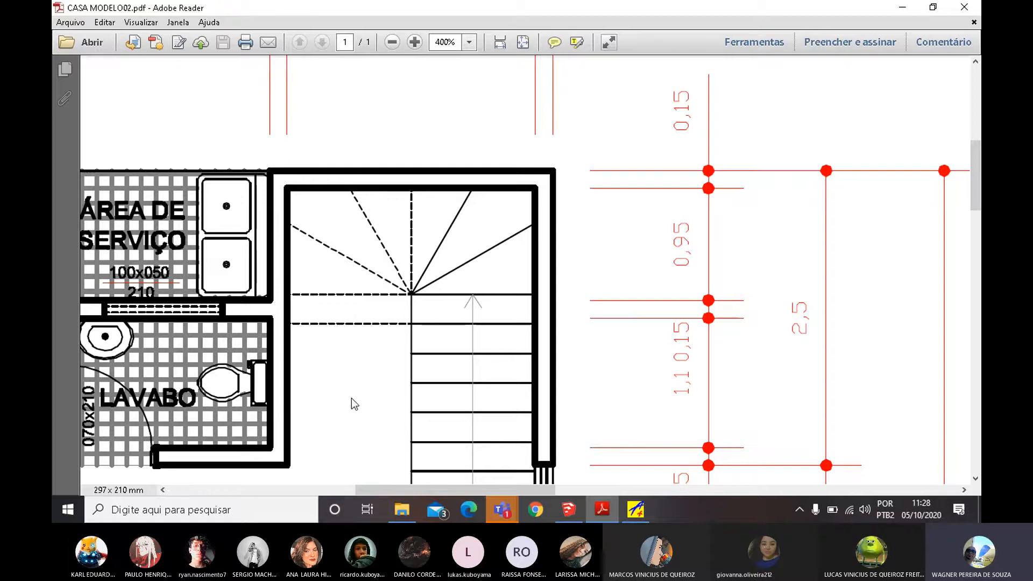
ctrl+scroll(311, 295, down, 4)
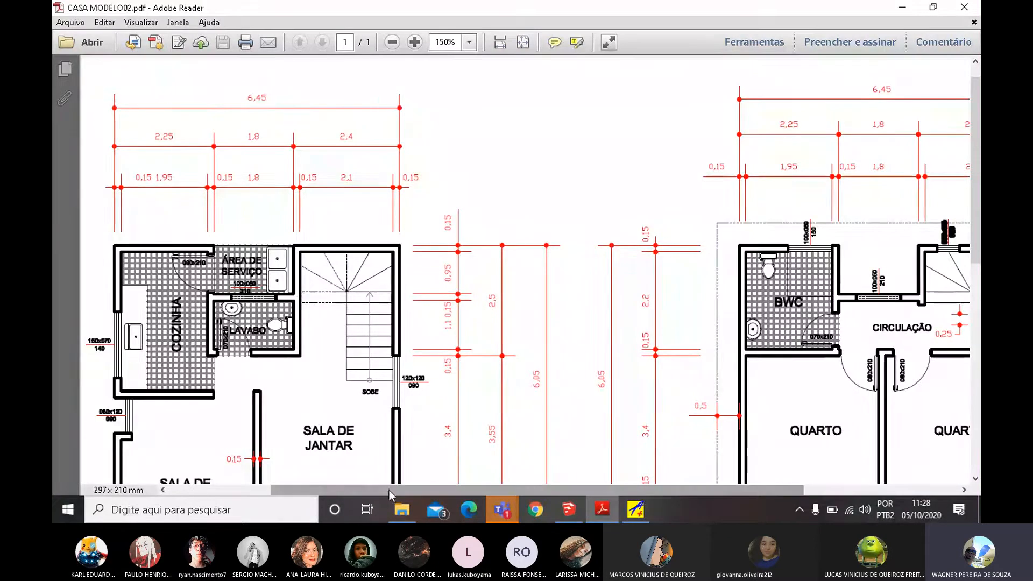
drag(399, 491, 469, 494)
scroll(524, 280, down, 3)
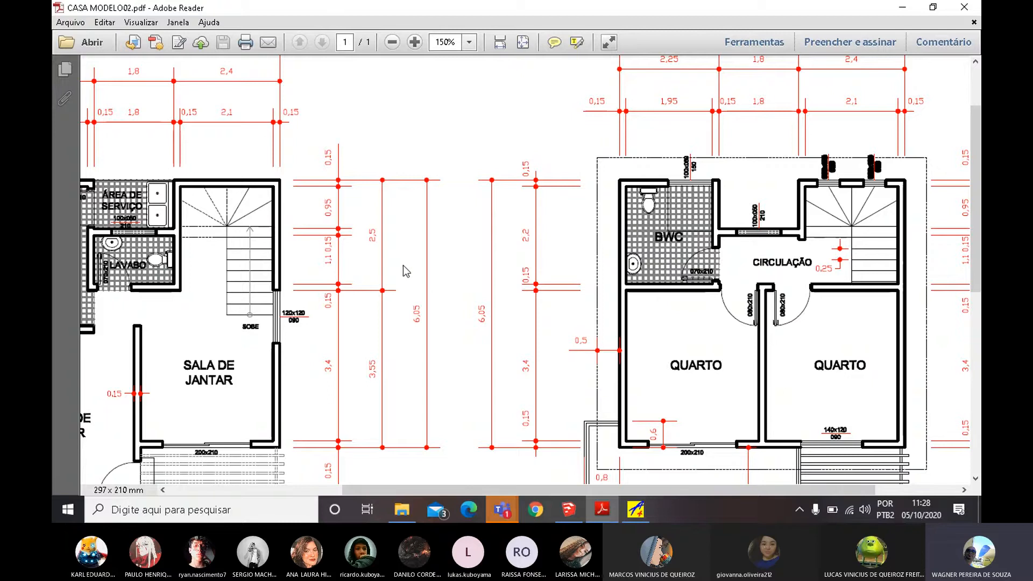
Examine the straight steps and winders of the ground-floor staircase and the surrounding wall dimensions.
scroll(307, 274, left, 5)
scroll(307, 274, up, 1)
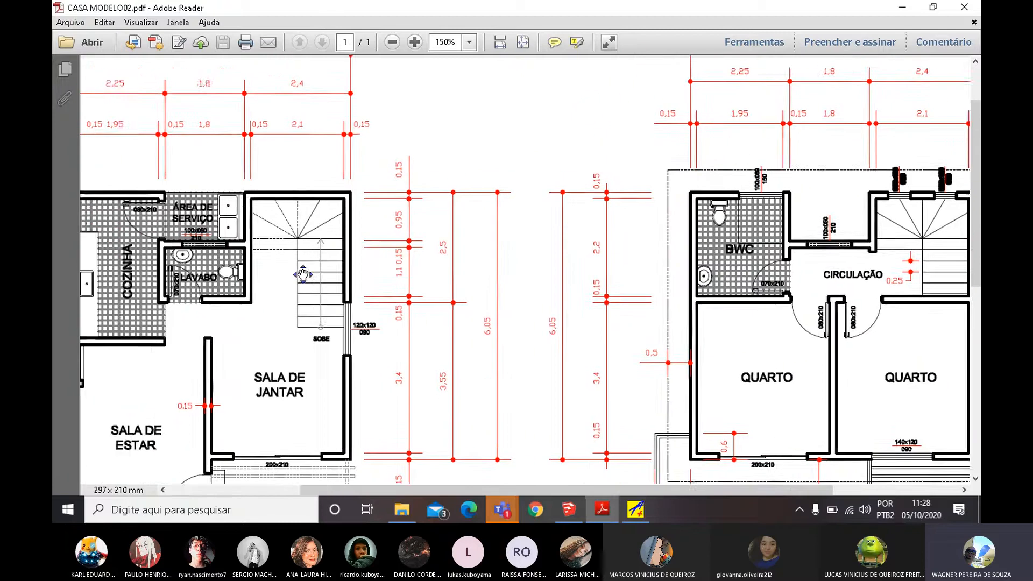
scroll(398, 322, down, 1)
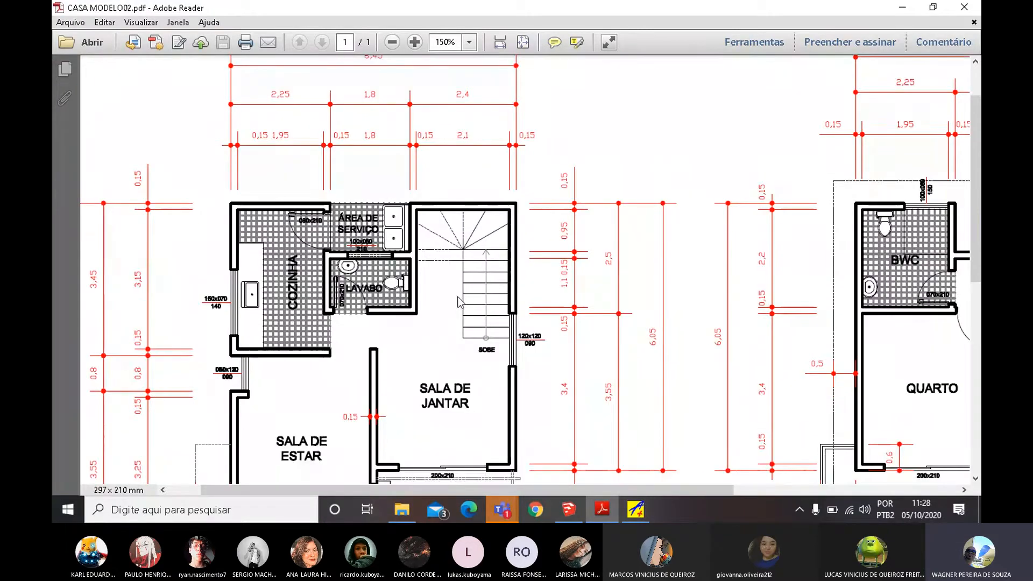
ctrl+scroll(464, 299, up, 3)
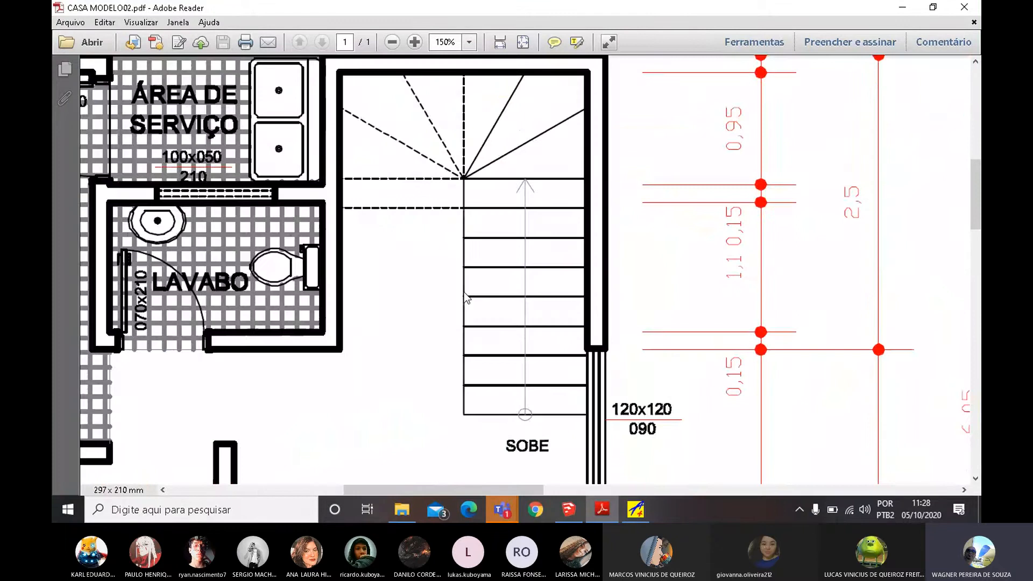
scroll(453, 221, up, 1)
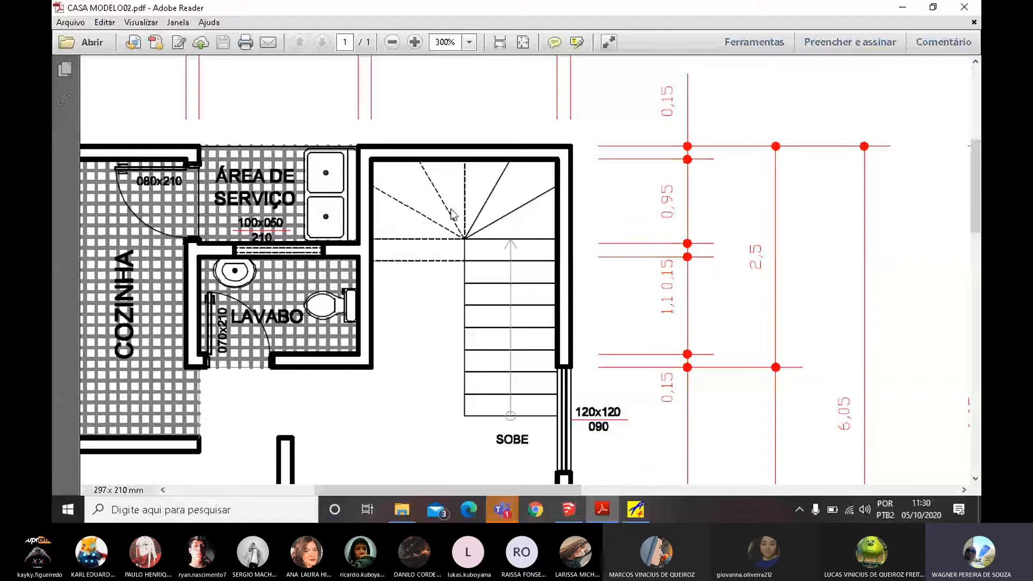
ctrl+scroll(452, 214, down, 1)
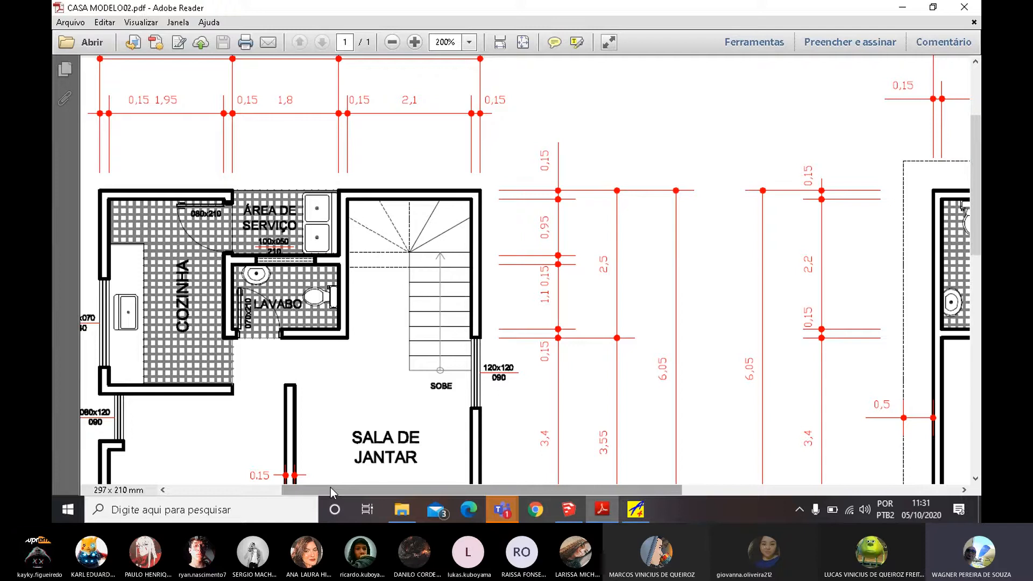
Switch to SketchUp and check the house's separate groups by selecting the ground floor, the roof and the upper floor.
click(567, 511)
middle_drag(240, 375, 316, 376)
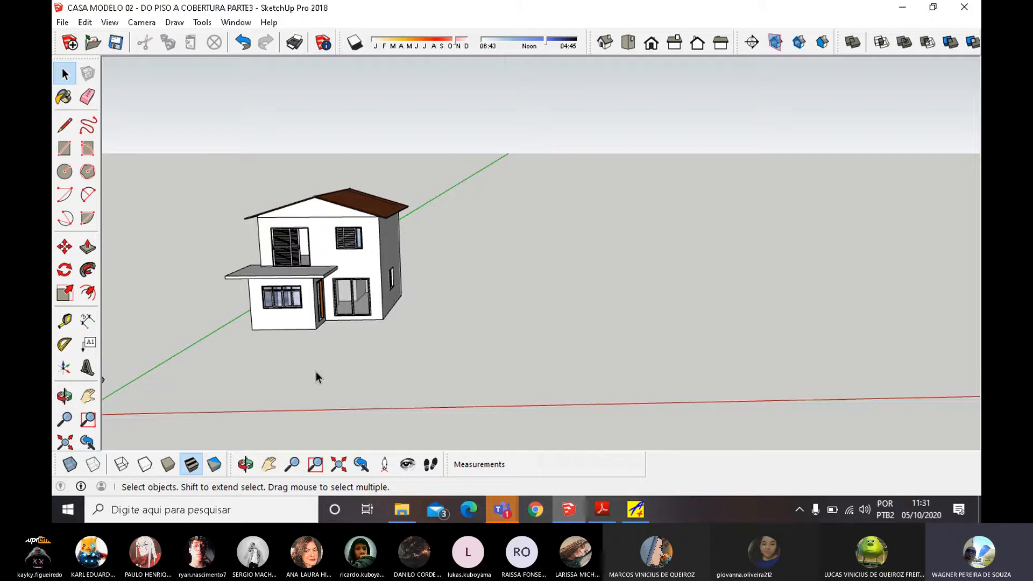
click(313, 243)
click(358, 296)
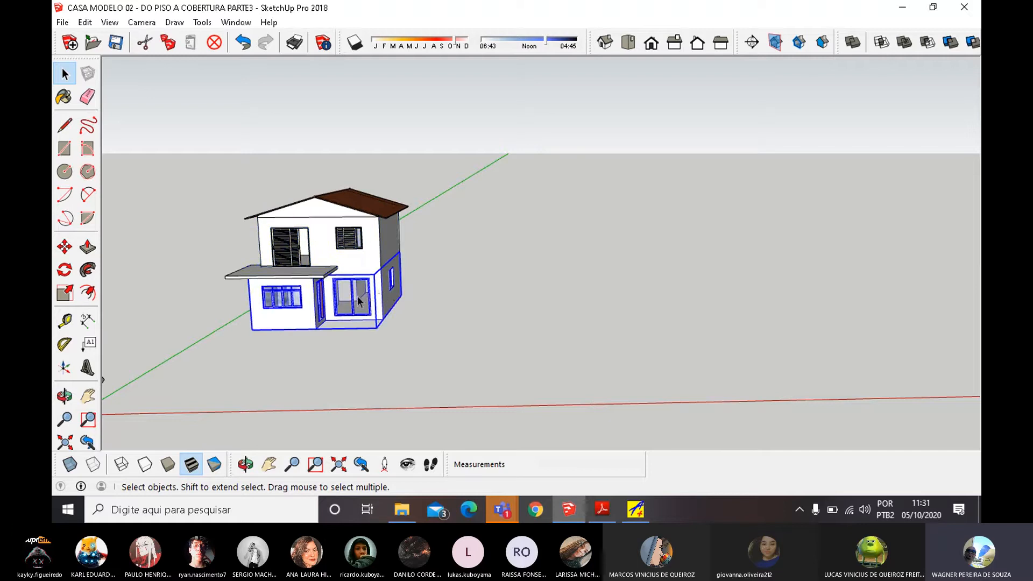
scroll(357, 296, up, 3)
click(354, 166)
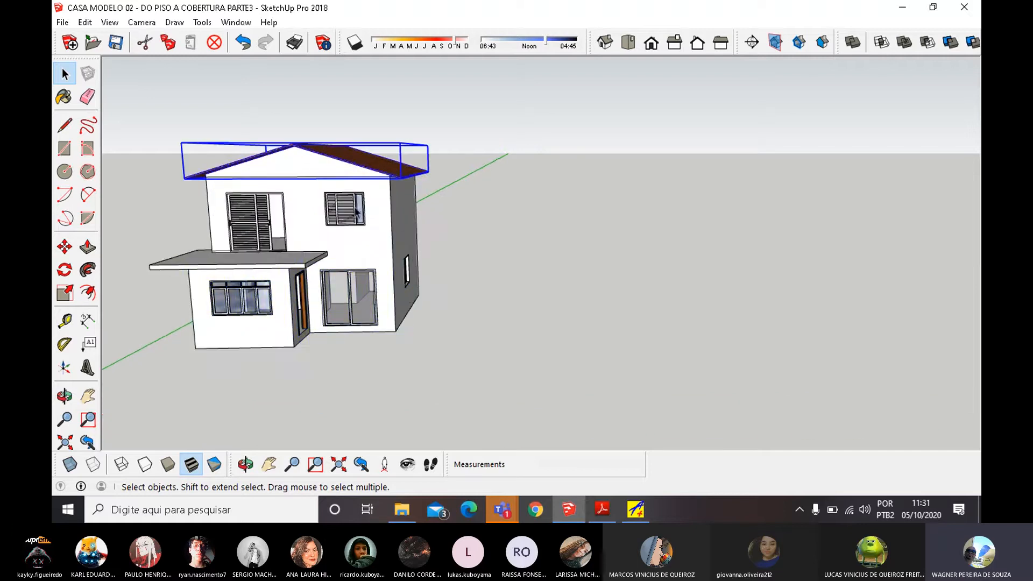
click(317, 203)
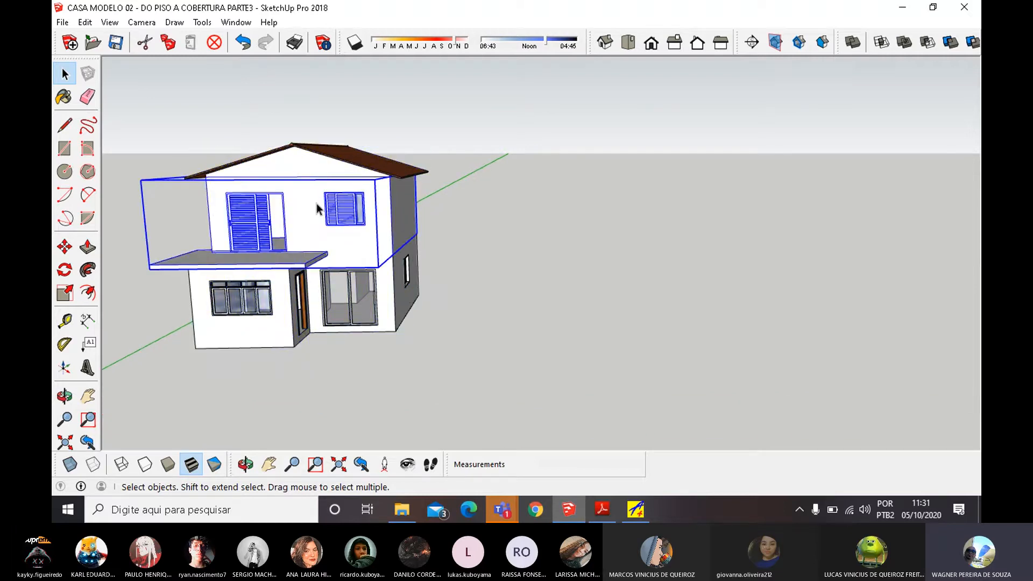
Open the ground-floor group, check its door and window components by selecting them, and close the group.
click(292, 303)
middle_drag(428, 296, 237, 294)
middle_drag(542, 262, 231, 255)
middle_drag(622, 231, 659, 296)
scroll(538, 229, up, 4)
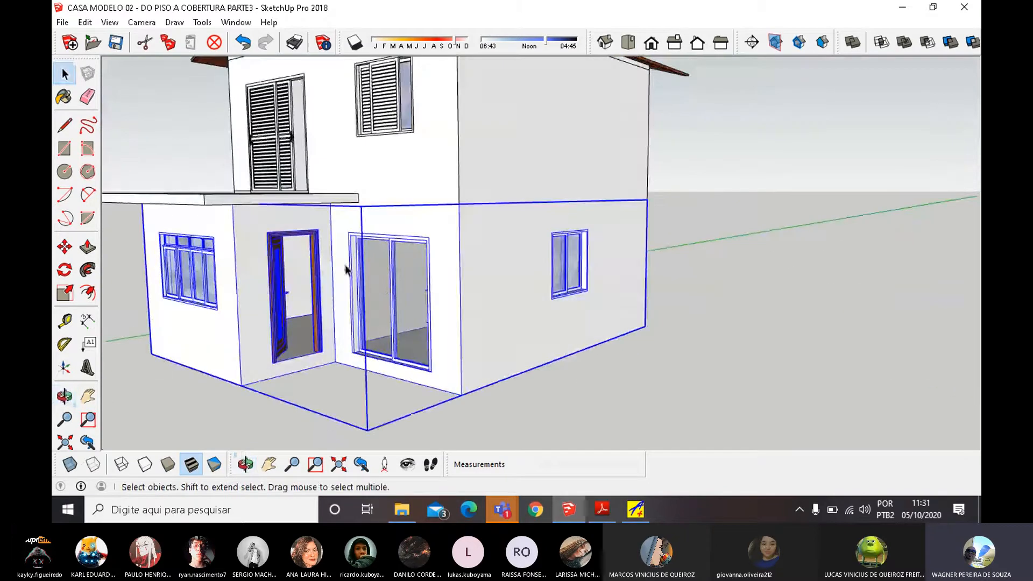
double_click(245, 250)
click(278, 243)
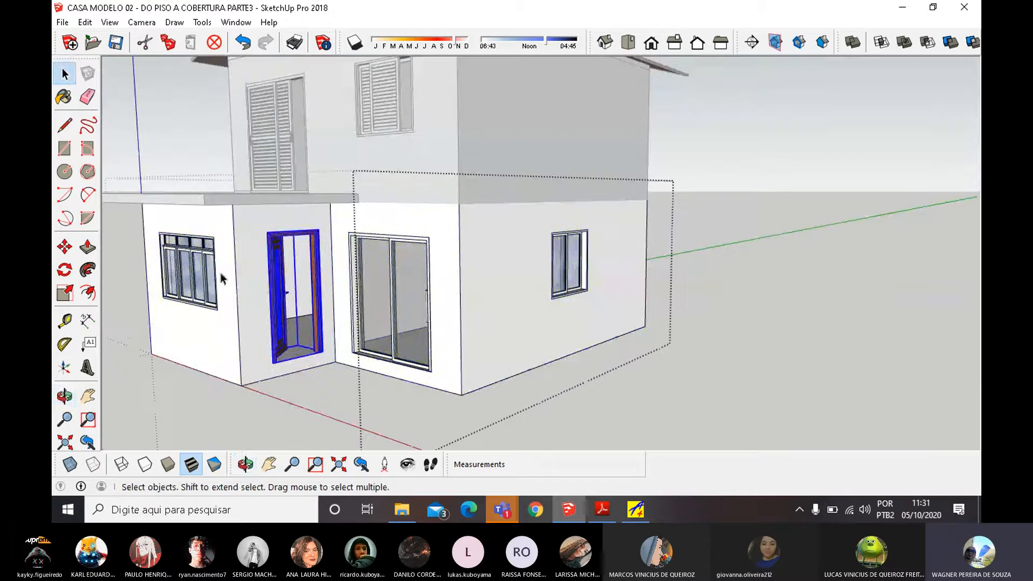
click(196, 253)
click(396, 246)
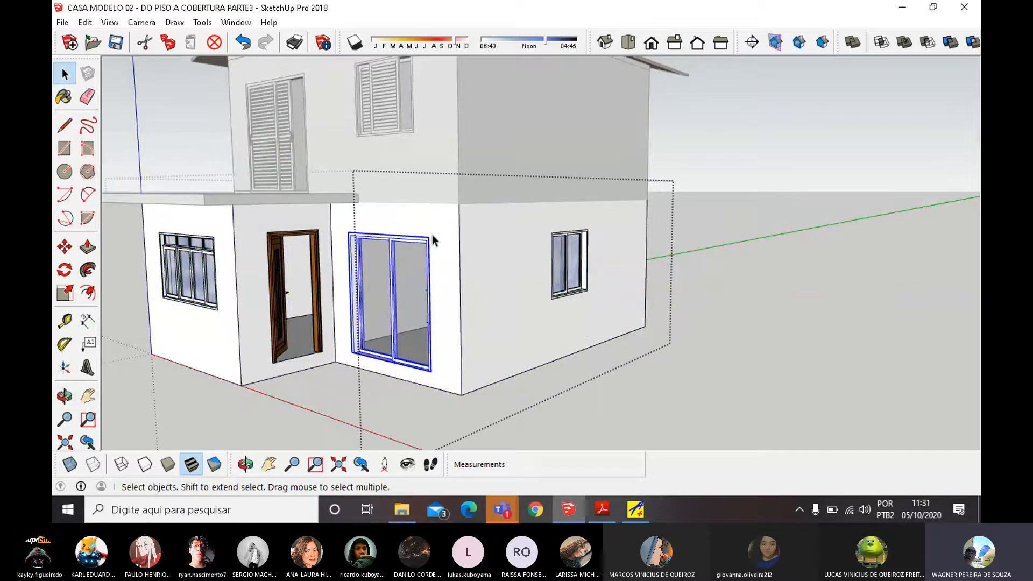
click(568, 233)
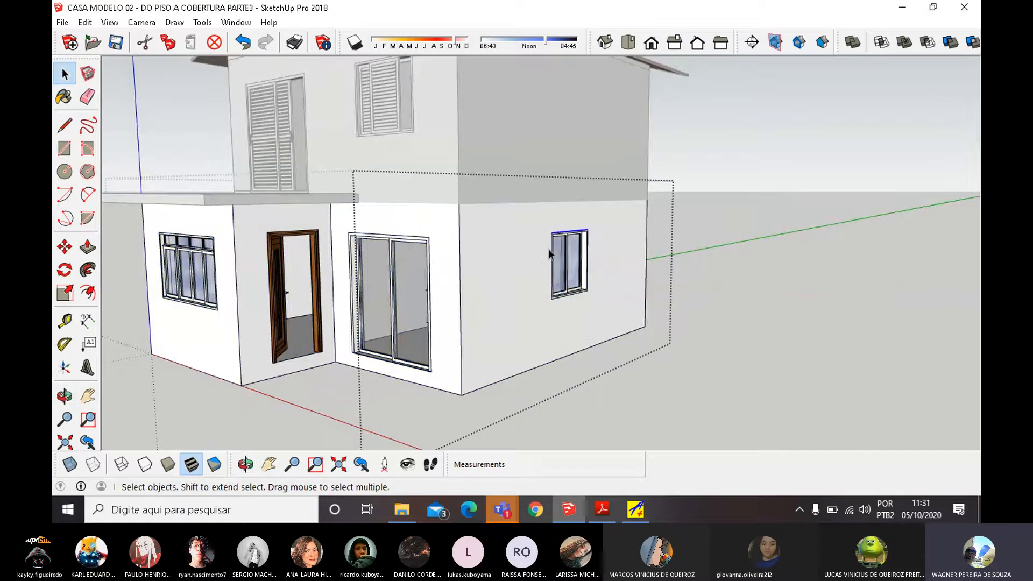
click(755, 276)
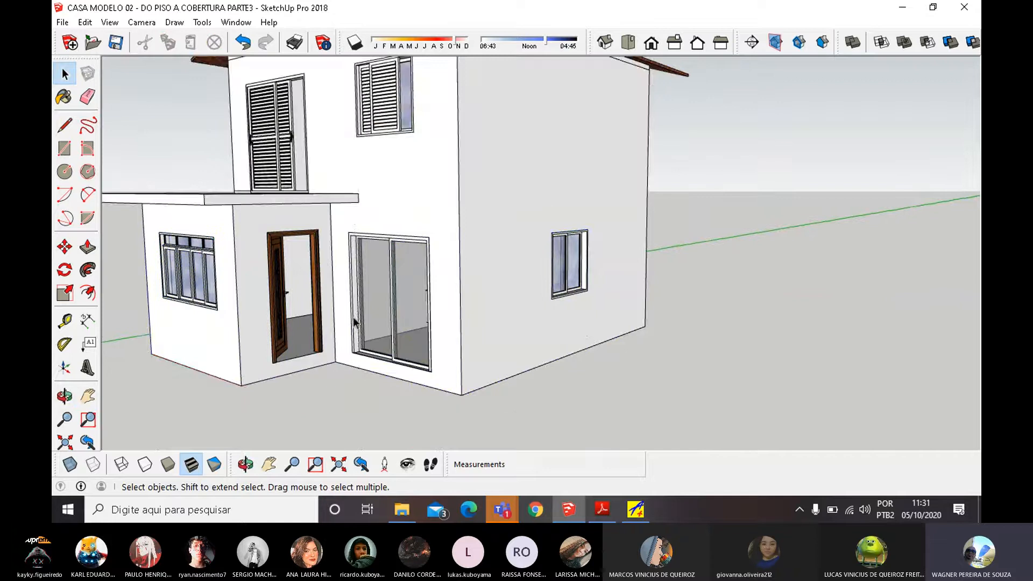
scroll(352, 318, down, 3)
scroll(228, 268, down, 2)
middle_drag(289, 288, 379, 334)
scroll(240, 232, down, 2)
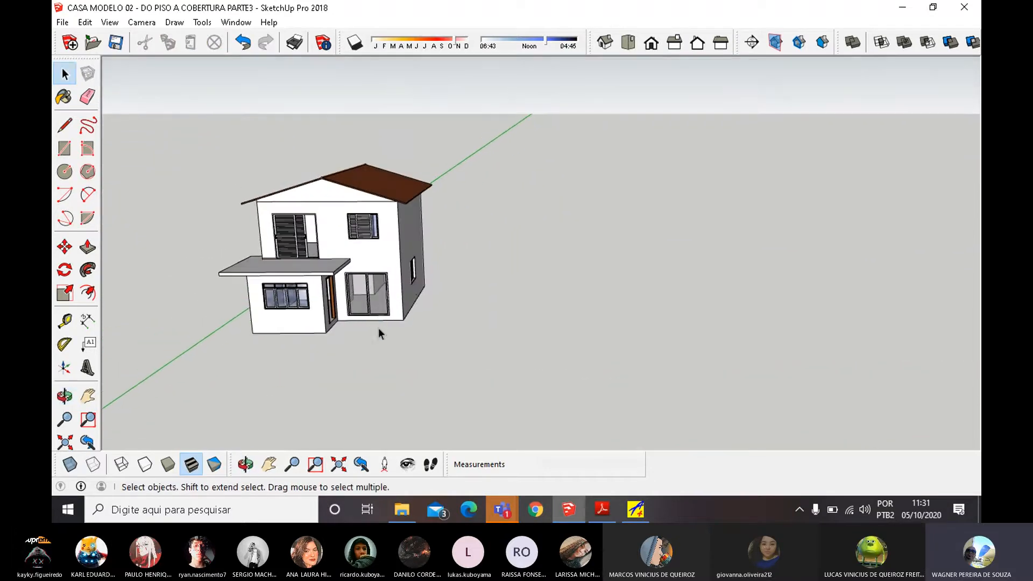
click(65, 149)
click(495, 367)
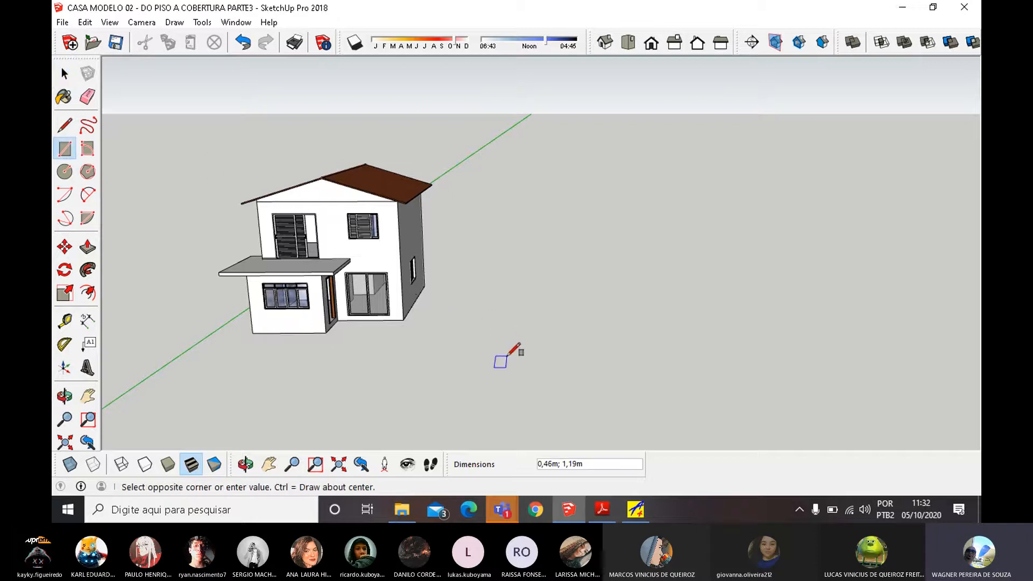
click(507, 356)
click(73, 73)
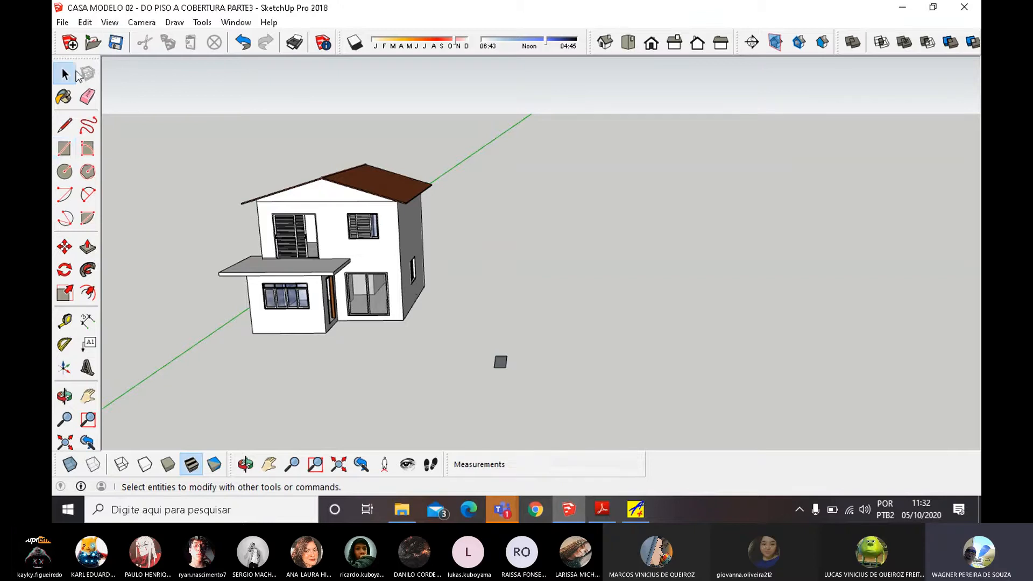
scroll(492, 368, up, 5)
middle_drag(492, 368, 570, 406)
scroll(496, 352, down, 3)
scroll(635, 299, down, 3)
scroll(573, 377, up, 3)
click(576, 370)
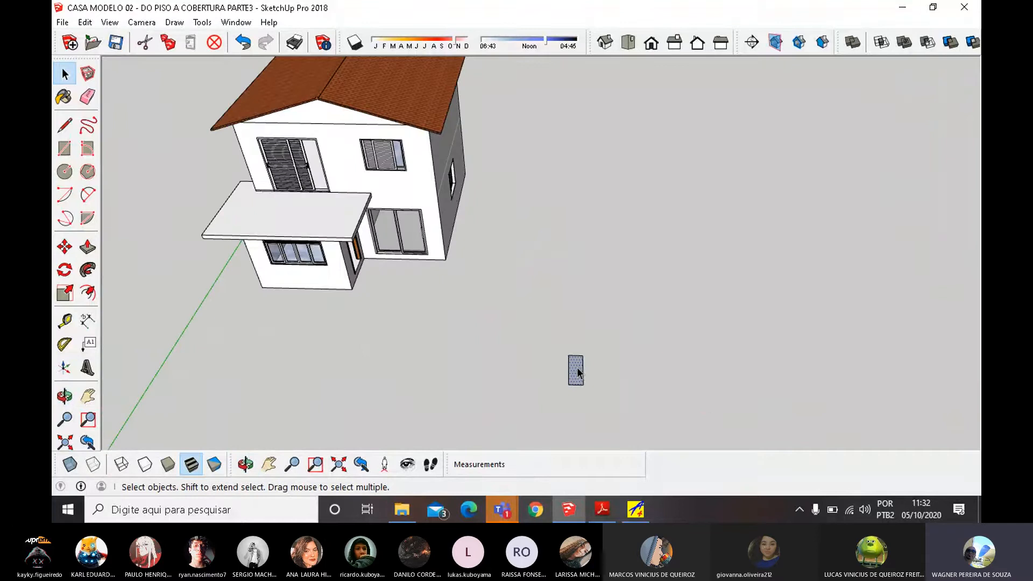
double_click(576, 371)
key(Delete)
Draw a square about 0.45 m per side on the open ground beside the house.
key(r)
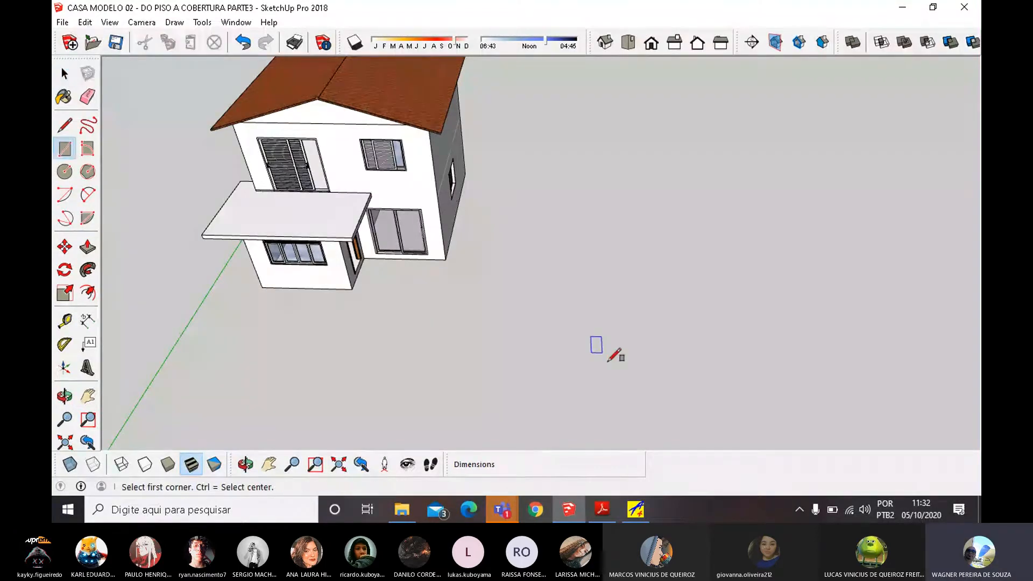
click(571, 368)
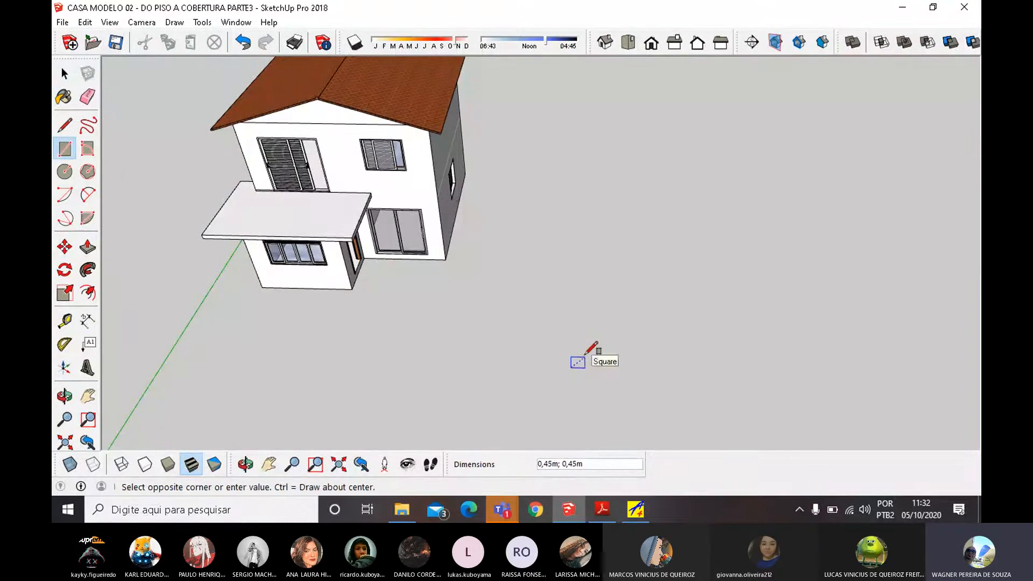
click(604, 355)
middle_drag(616, 350, 614, 302)
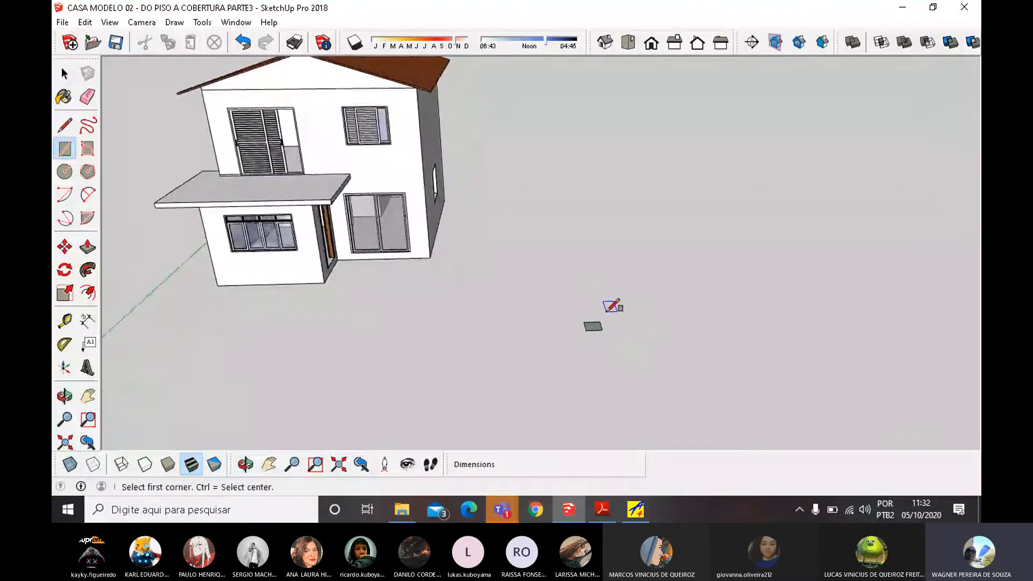
scroll(613, 302, up, 5)
click(65, 75)
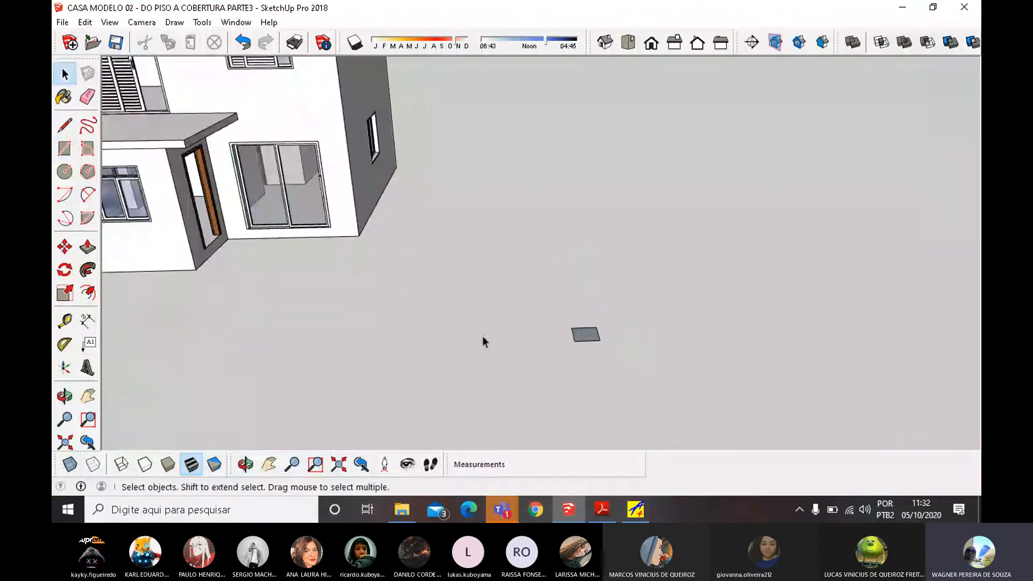
scroll(491, 366, down, 4)
scroll(541, 354, up, 3)
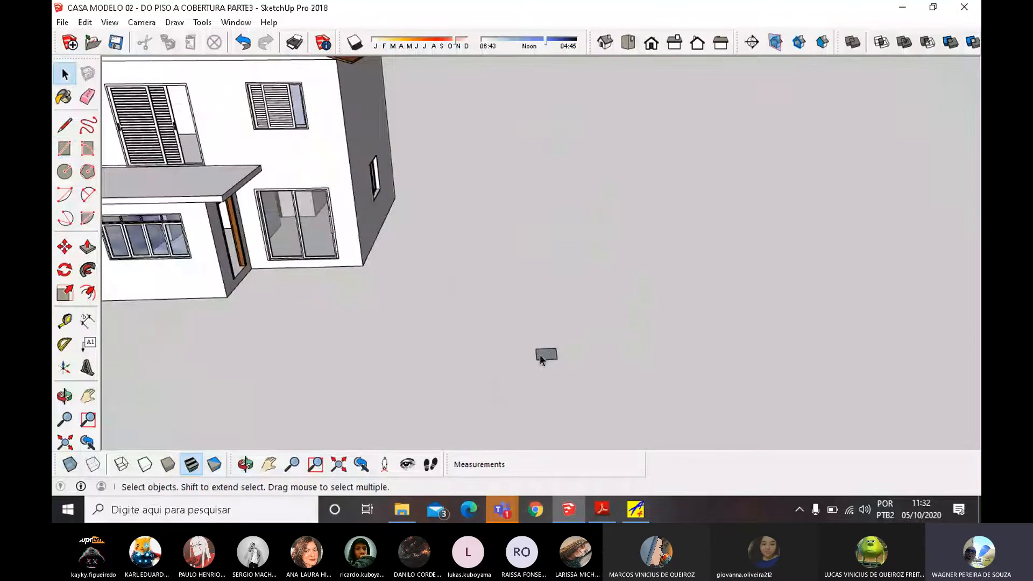
Select the square's face with its edges and create a component from it, keeping the default name and settings.
click(550, 354)
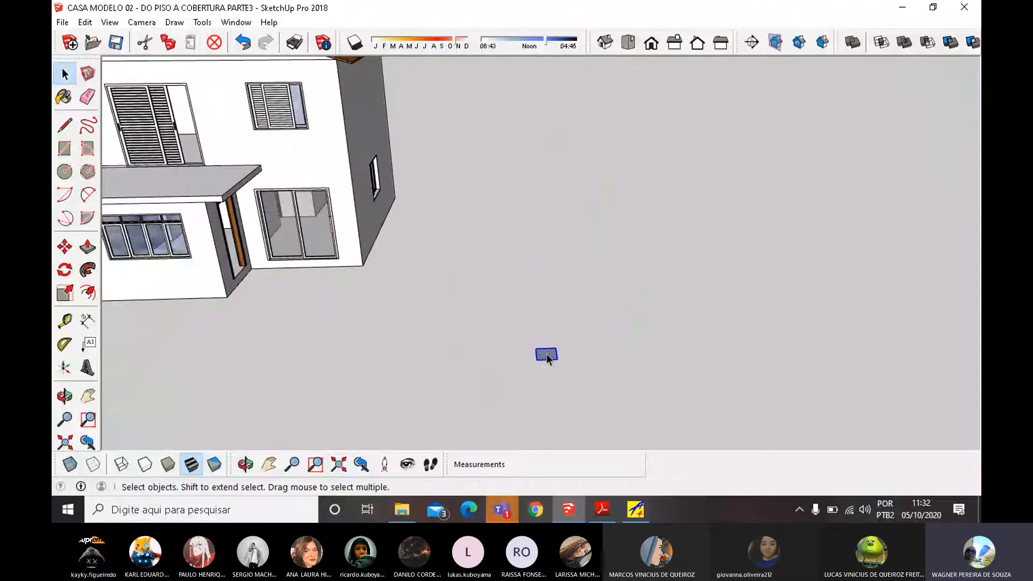
right_click(546, 357)
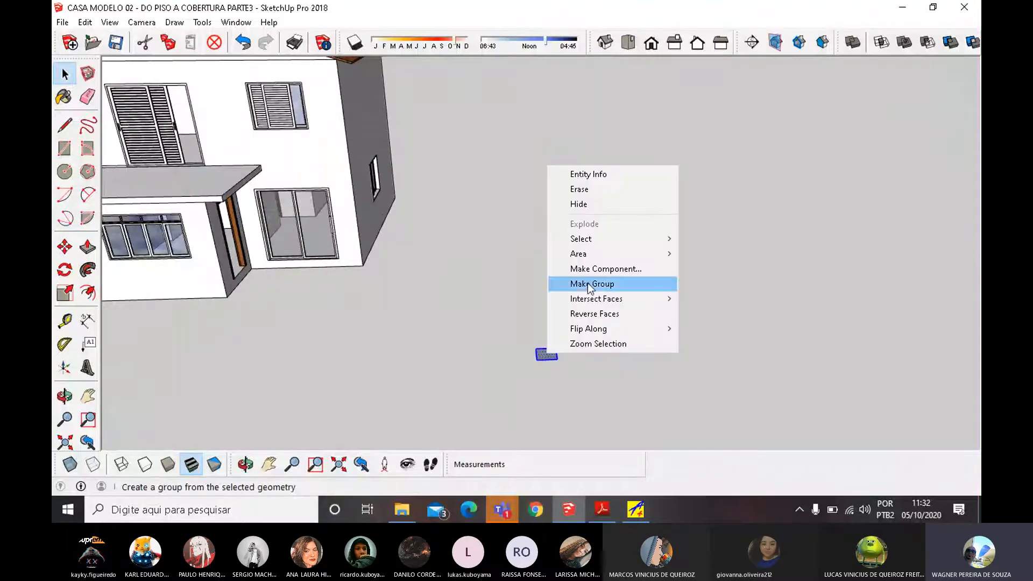
click(589, 268)
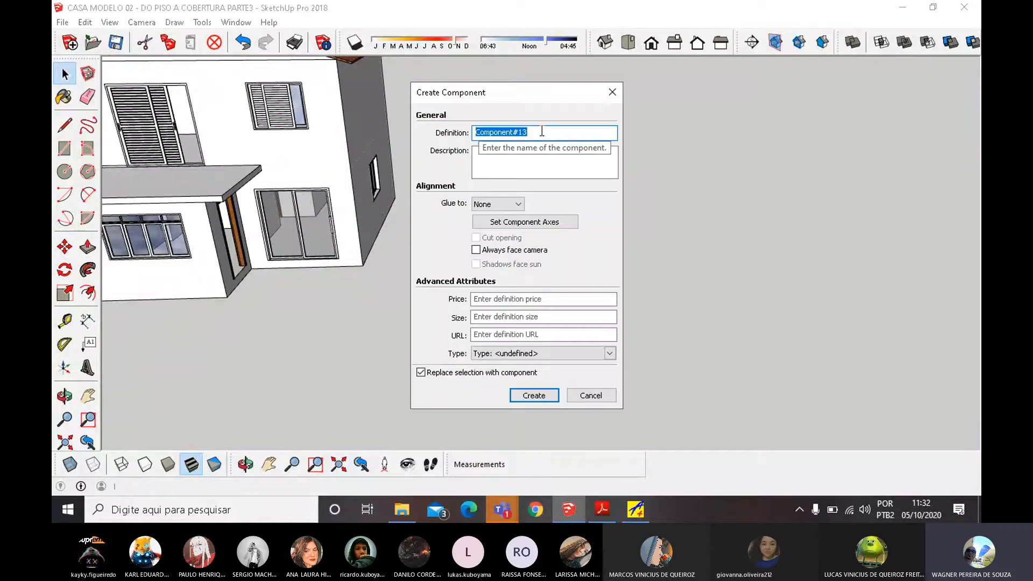
click(532, 395)
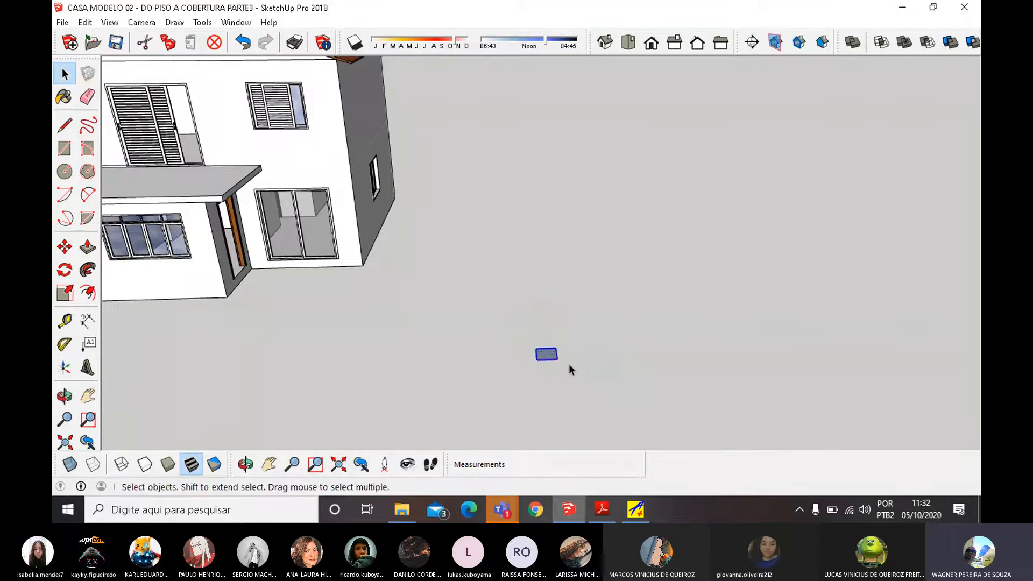
Browse the components used in the model, from the CASA MODELO02.dwg entries to the doors and sinks, and collapse the list.
click(64, 97)
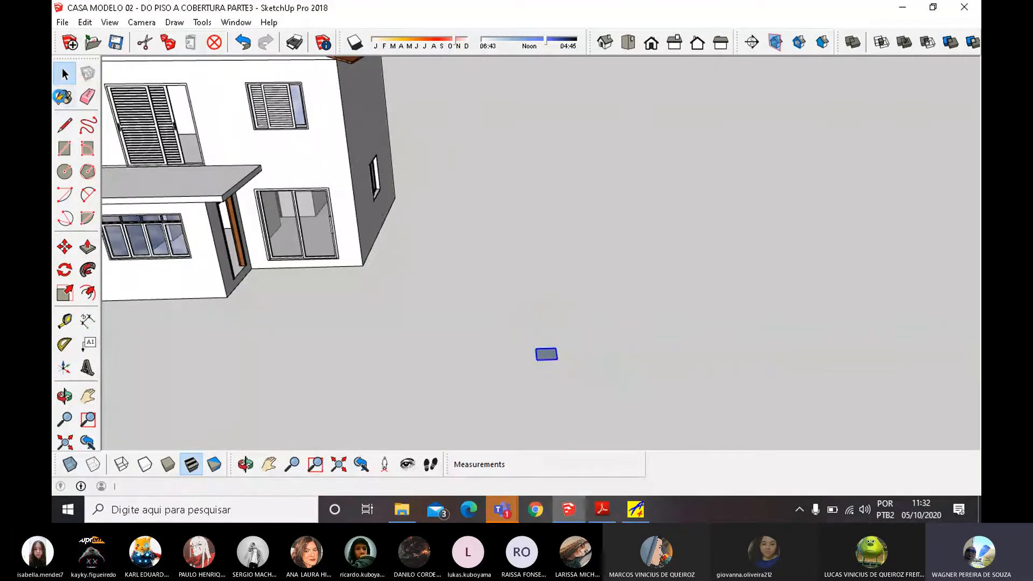
scroll(837, 172, down, 5)
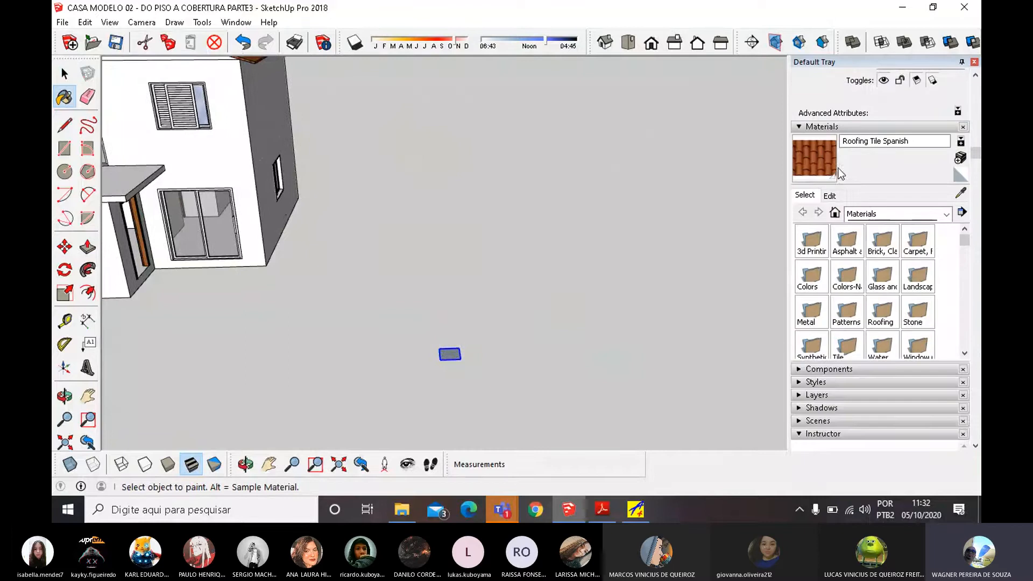
click(829, 287)
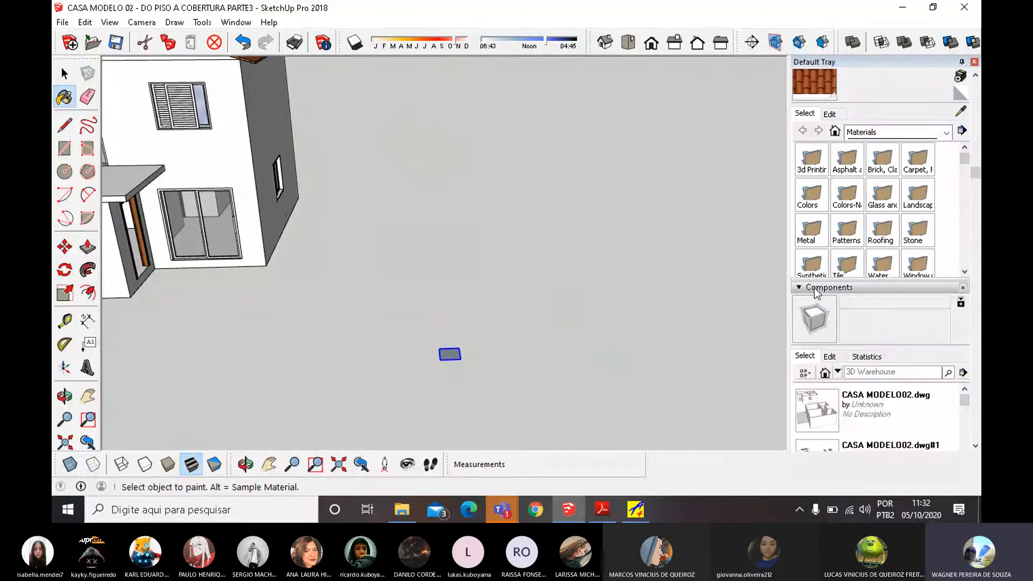
scroll(879, 318, down, 2)
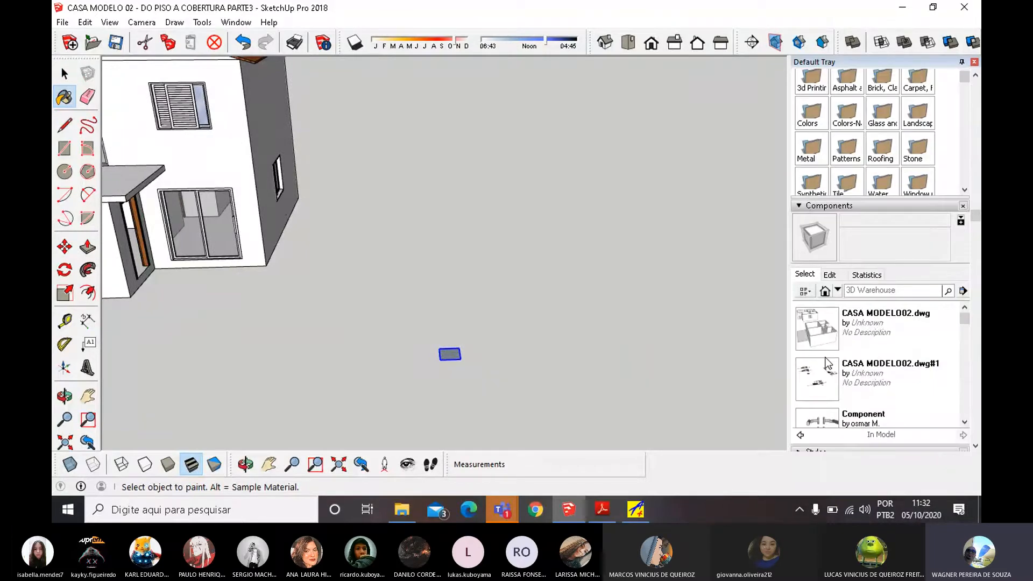
scroll(851, 330, down, 8)
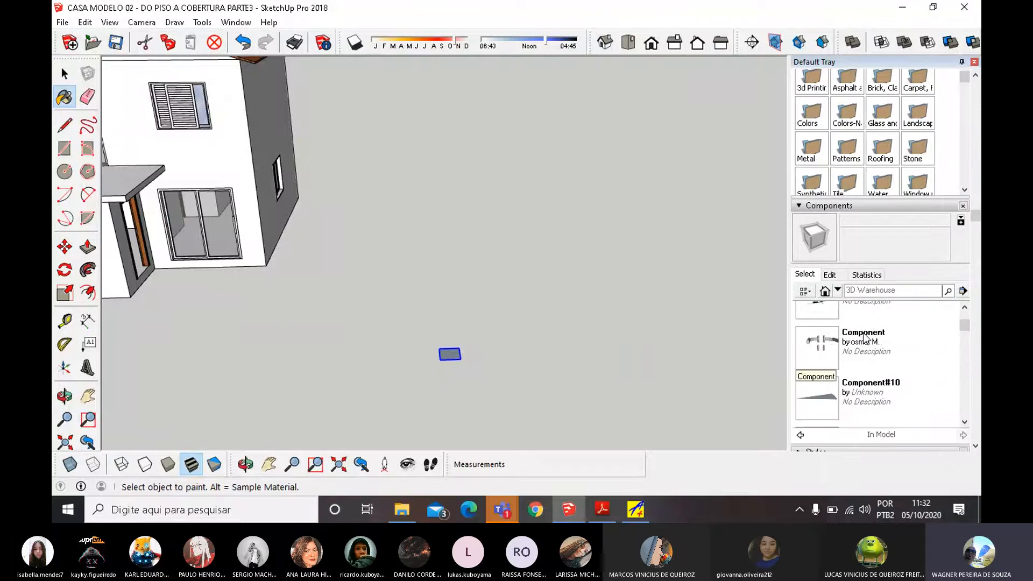
scroll(853, 346, down, 1)
scroll(853, 346, up, 3)
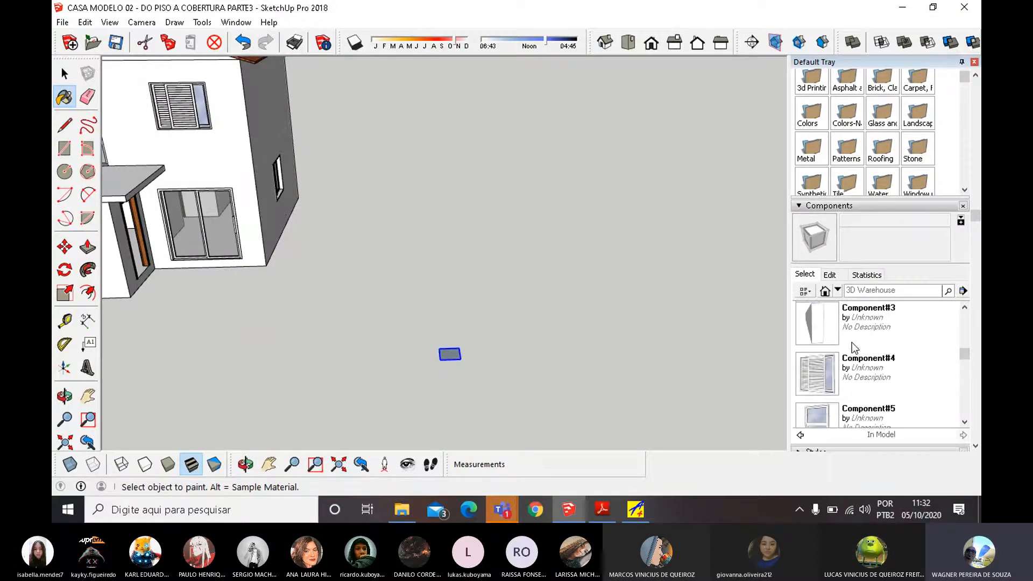
scroll(853, 346, down, 10)
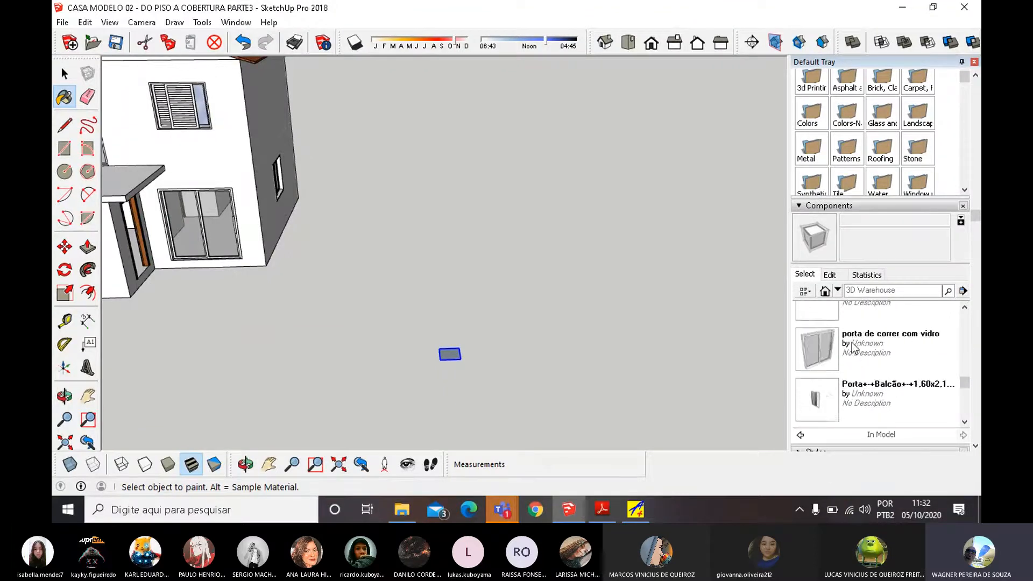
scroll(852, 343, up, 8)
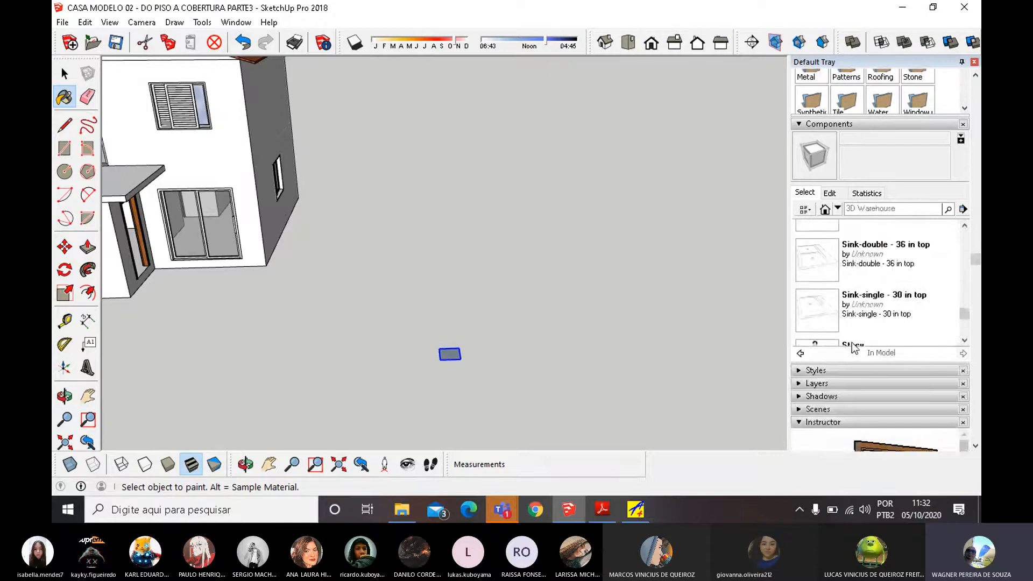
scroll(852, 347, up, 5)
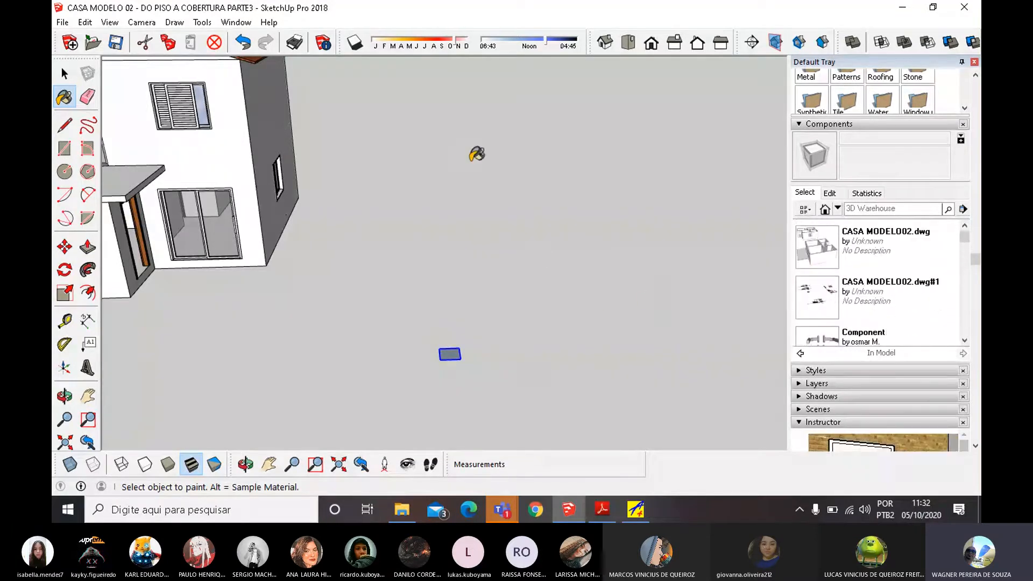
key(space)
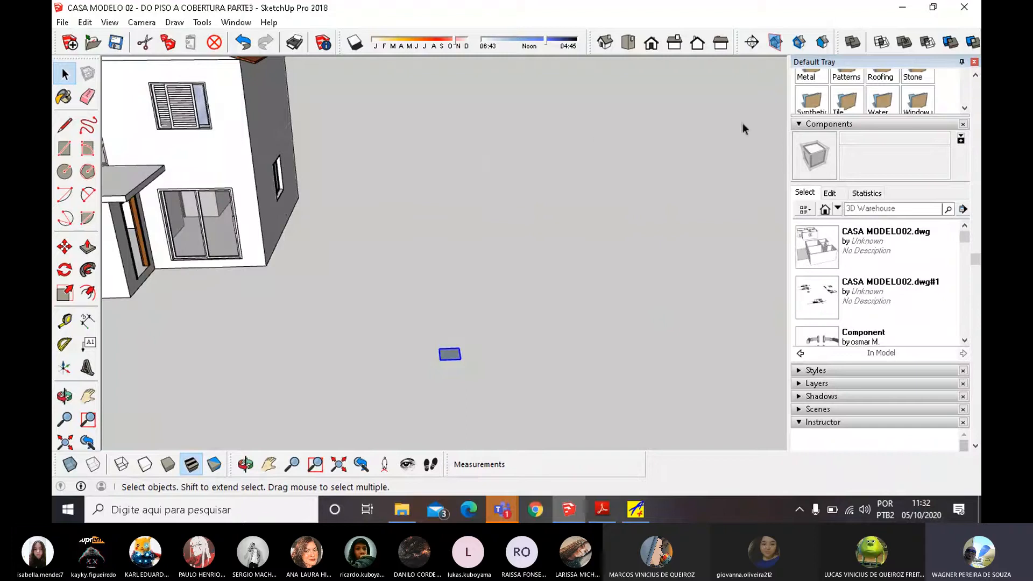
click(800, 125)
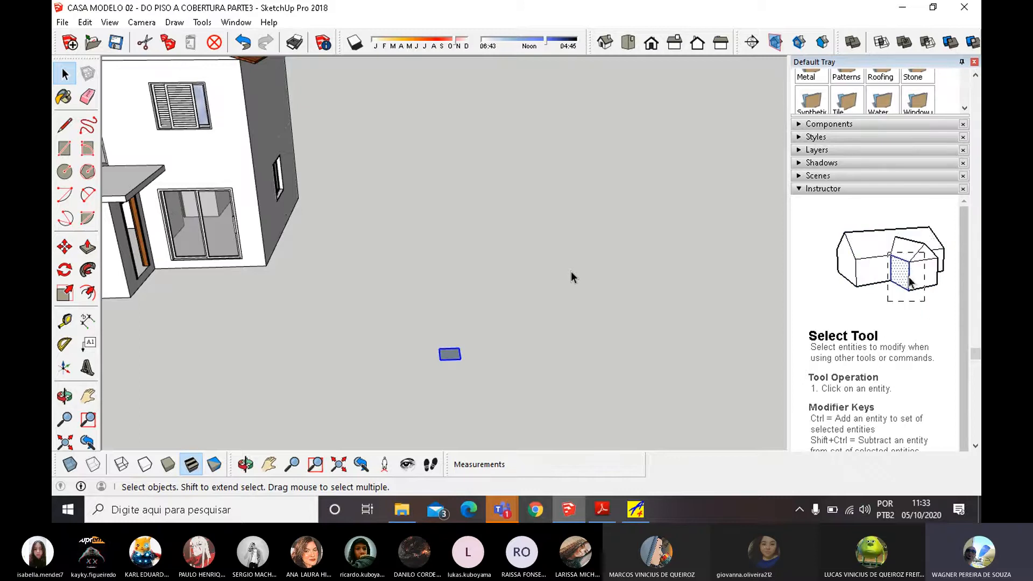
Copy the square component twice along the red axis, with offsets of about 2.31 m and 2.19 m, to form a row of three.
click(66, 246)
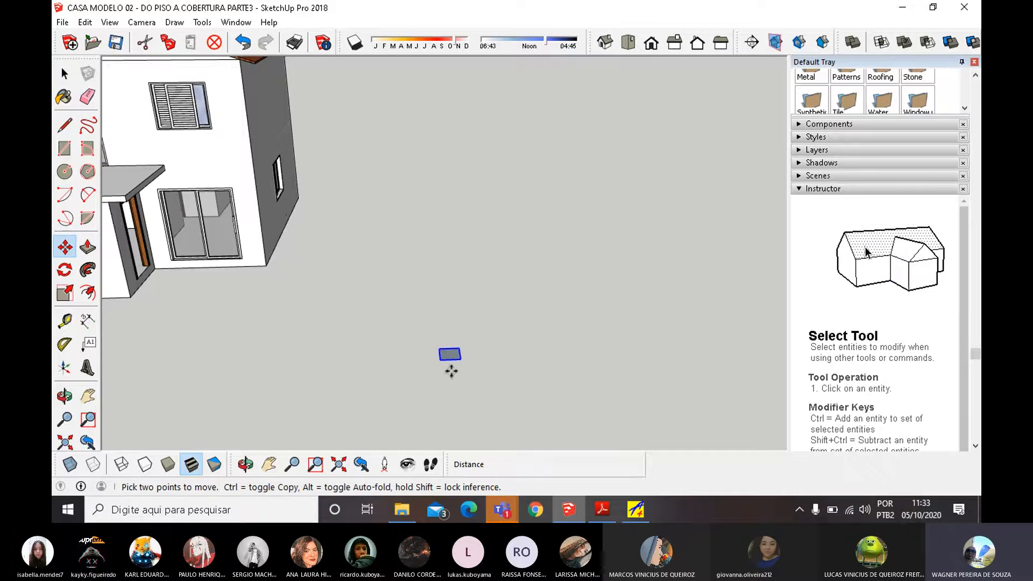
click(440, 360)
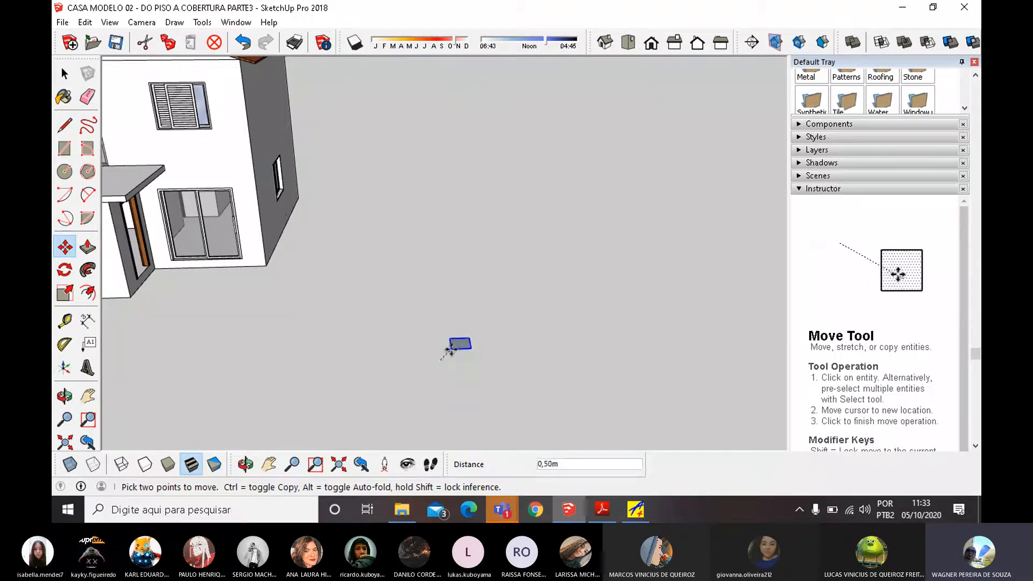
key(ctrl)
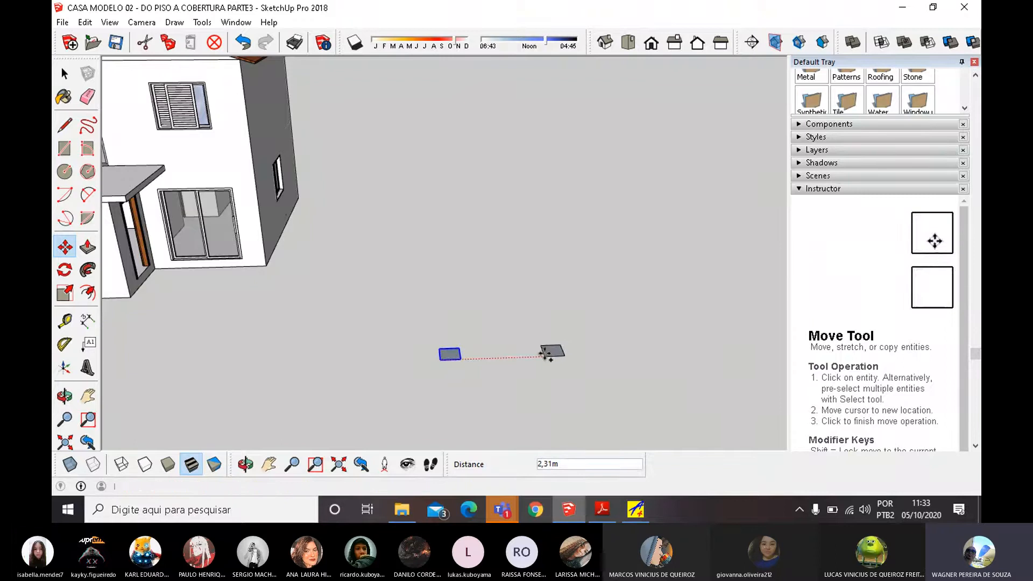
click(545, 354)
click(548, 353)
key(ctrl)
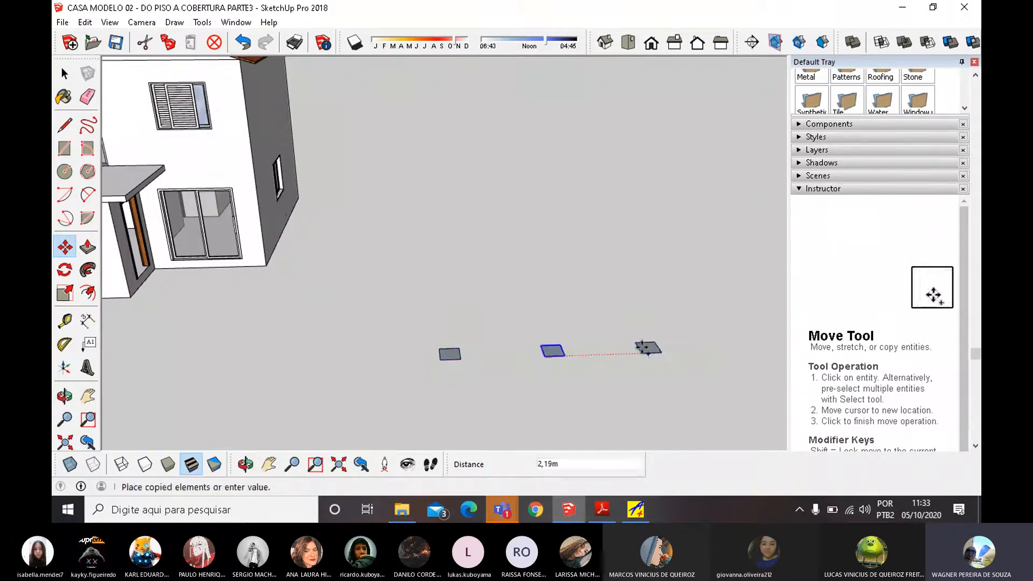
click(643, 348)
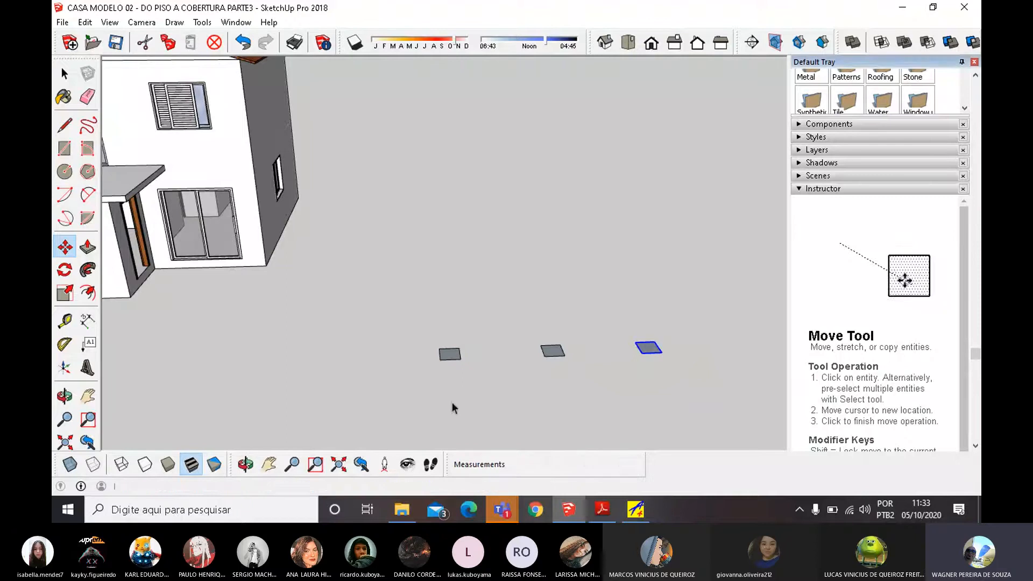
Copy the row of three square components about 3.67 m along the green axis to form a second row.
key(space)
drag(417, 395, 706, 286)
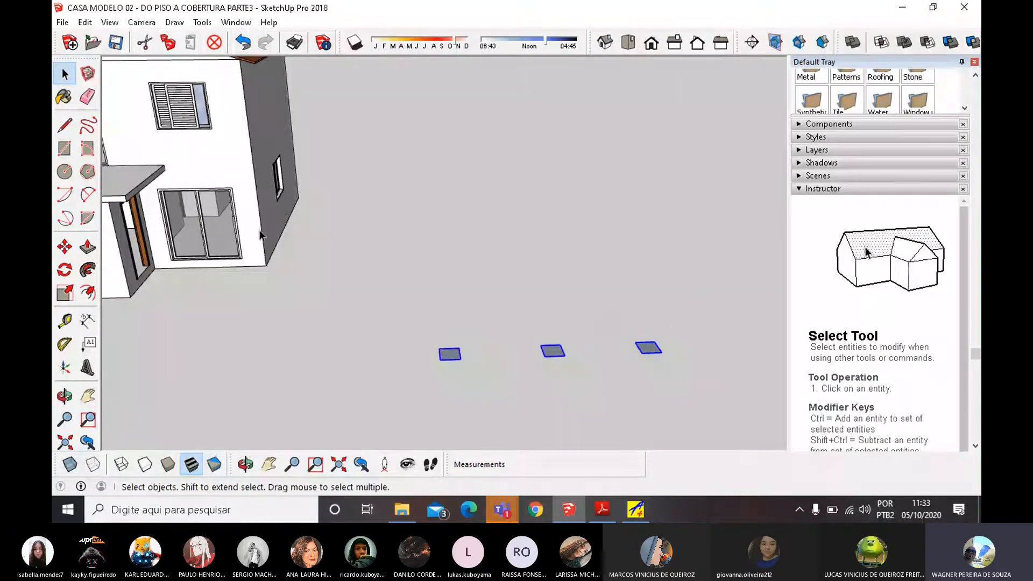
click(64, 247)
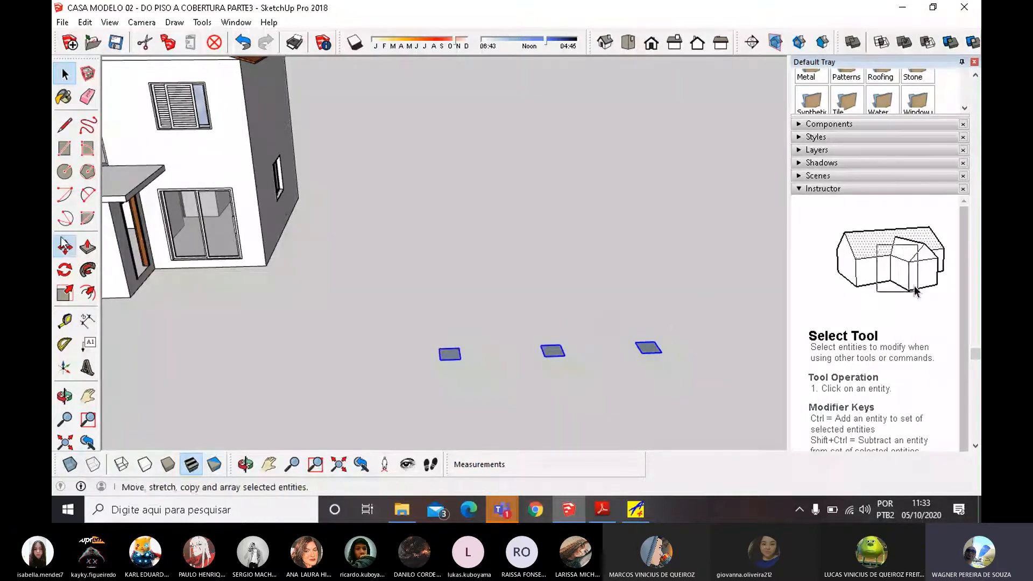
click(440, 361)
key(ctrl)
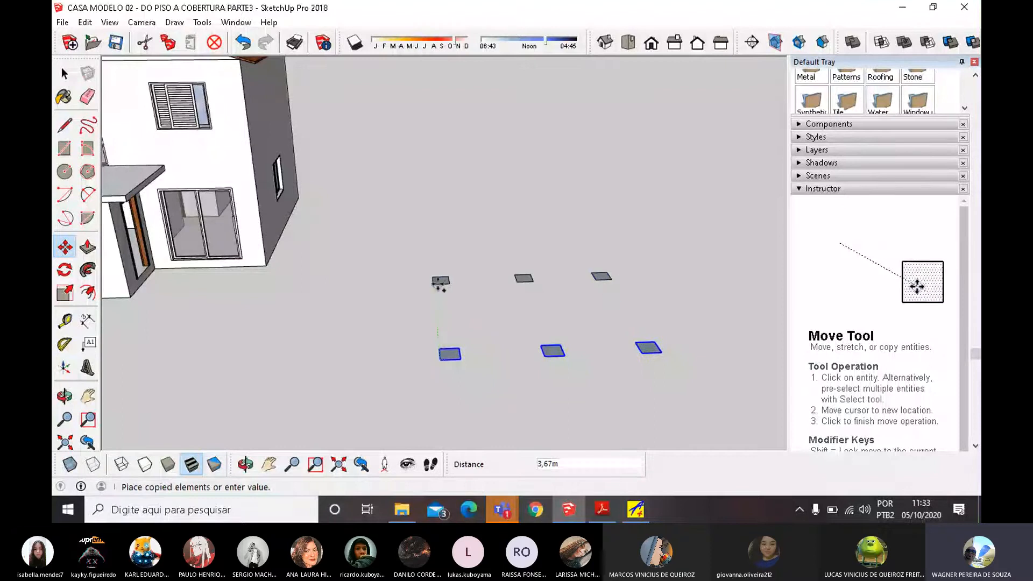
click(441, 282)
scroll(416, 323, down, 3)
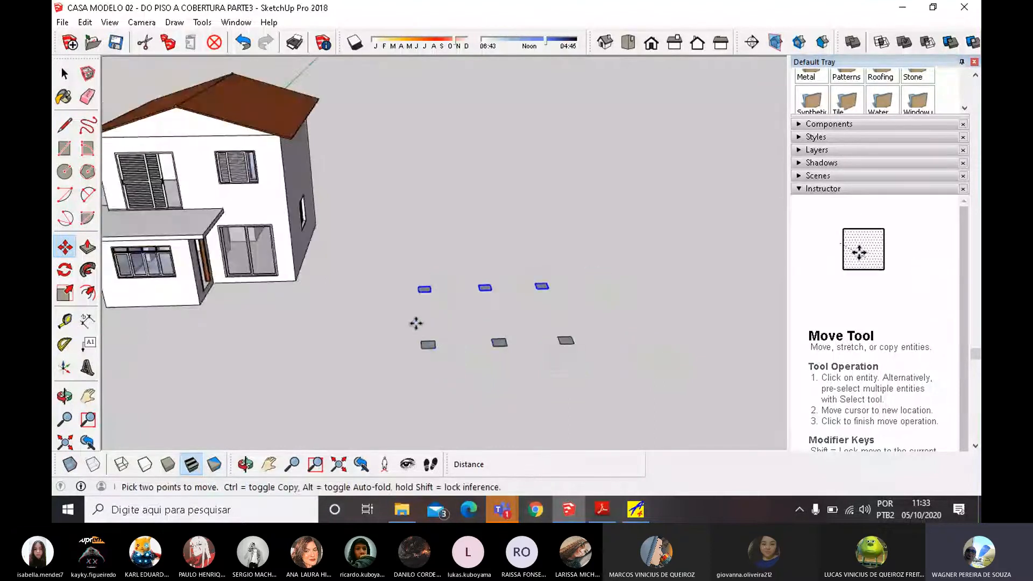
middle_drag(417, 323, 431, 342)
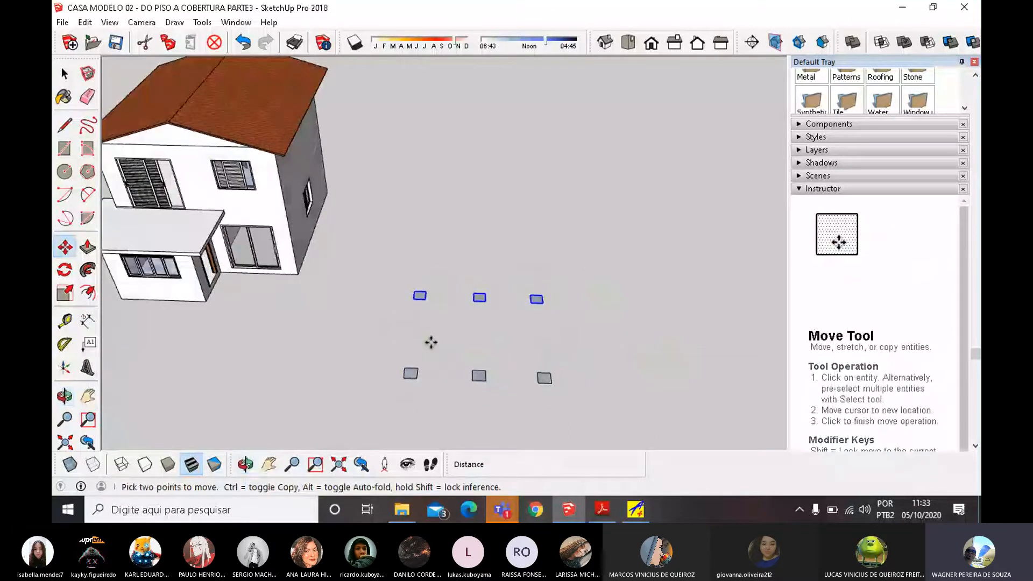
click(64, 74)
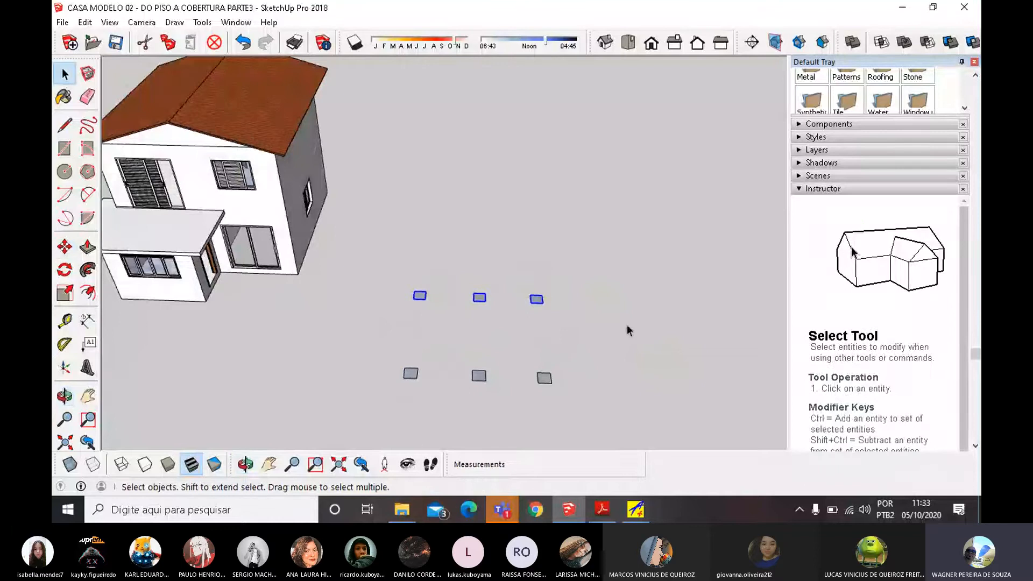
Open the first square component of the front row for editing, extrude its face up about 3.42 m with Push/Pull, and close the component.
scroll(411, 376, up, 3)
click(410, 374)
double_click(411, 375)
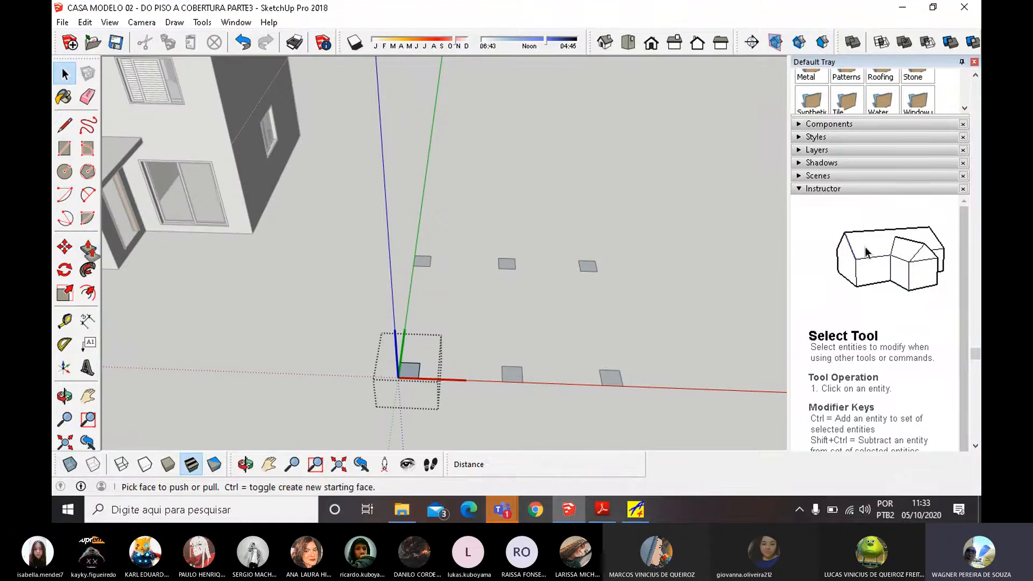
click(88, 247)
drag(408, 375, 371, 261)
middle_drag(371, 261, 487, 265)
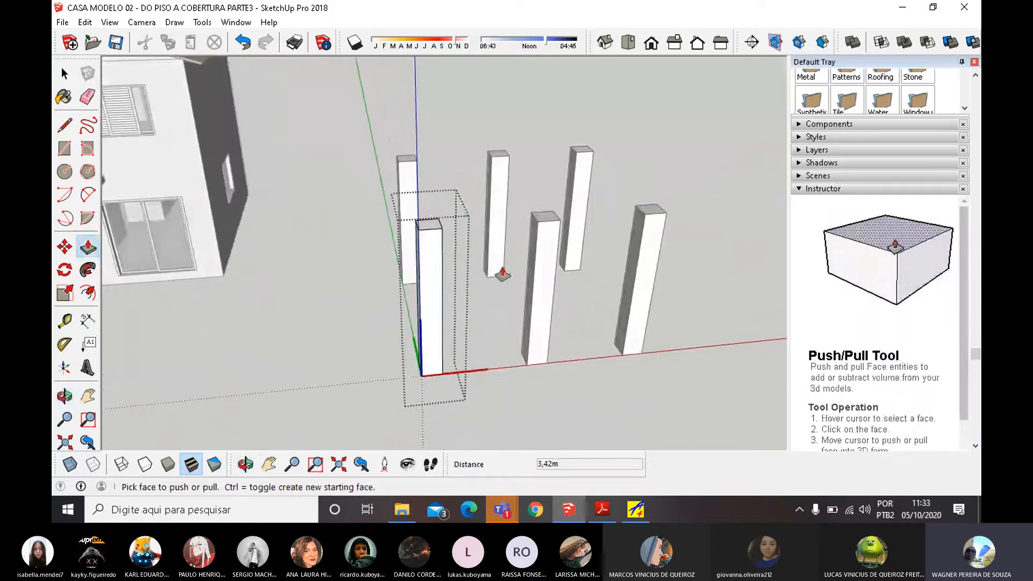
scroll(429, 326, up, 3)
scroll(430, 327, down, 2)
scroll(434, 329, down, 3)
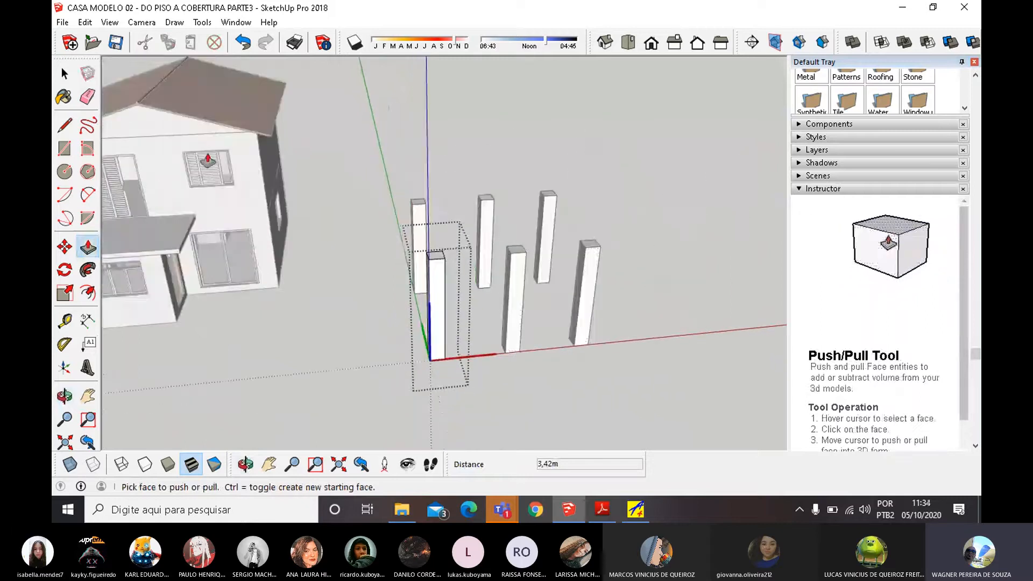
click(65, 75)
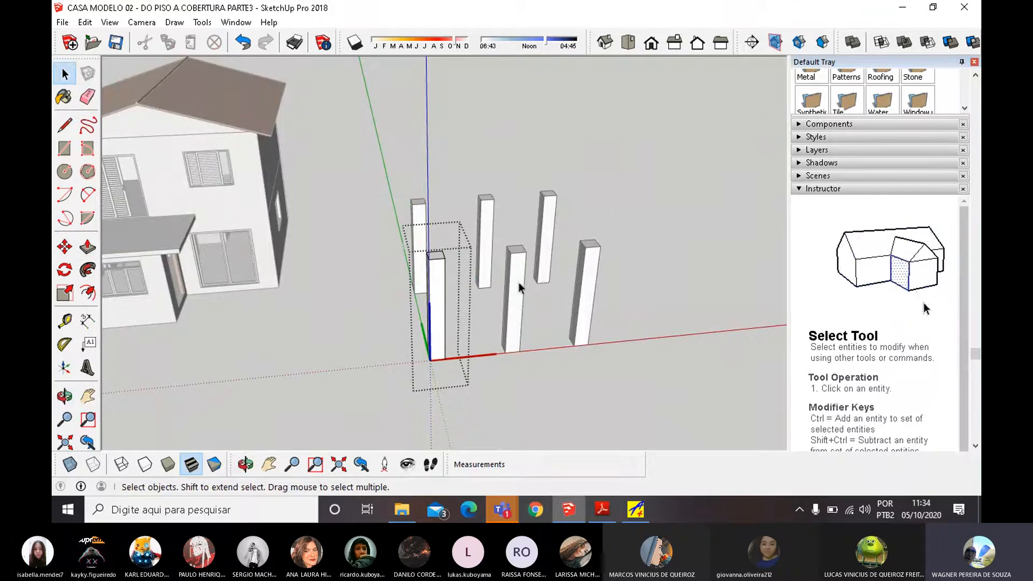
middle_drag(518, 282, 502, 276)
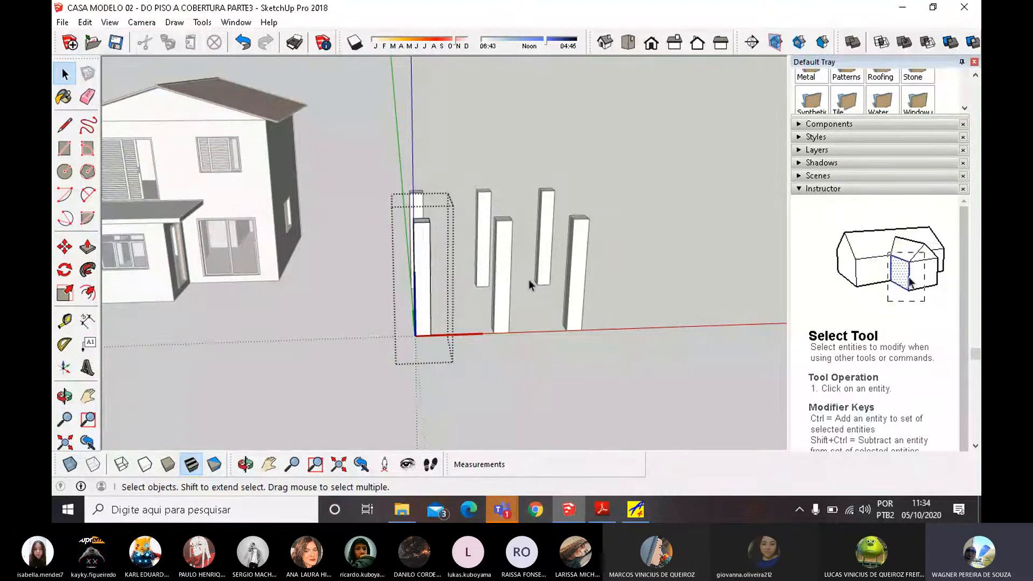
middle_drag(505, 250, 596, 289)
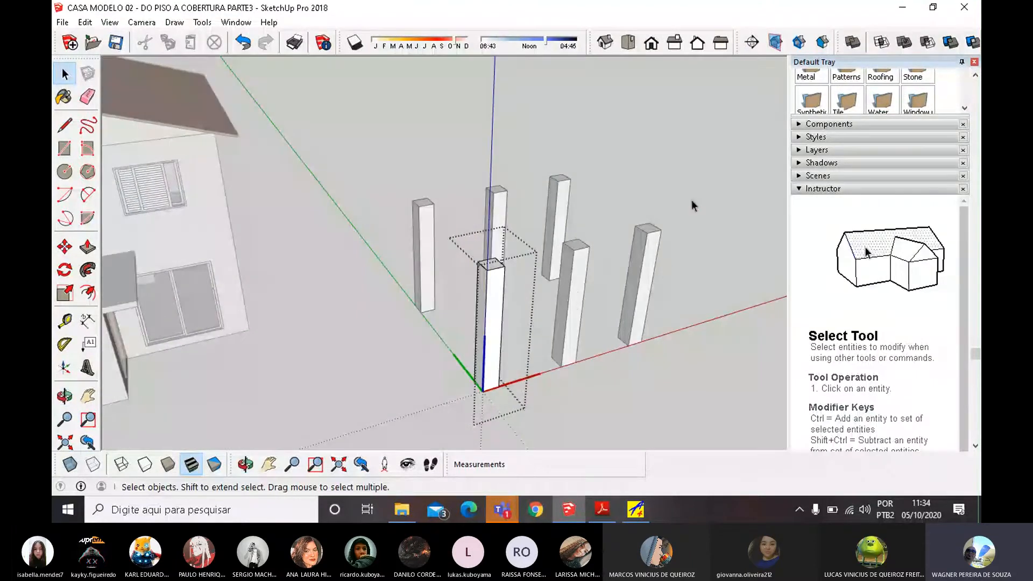
click(715, 191)
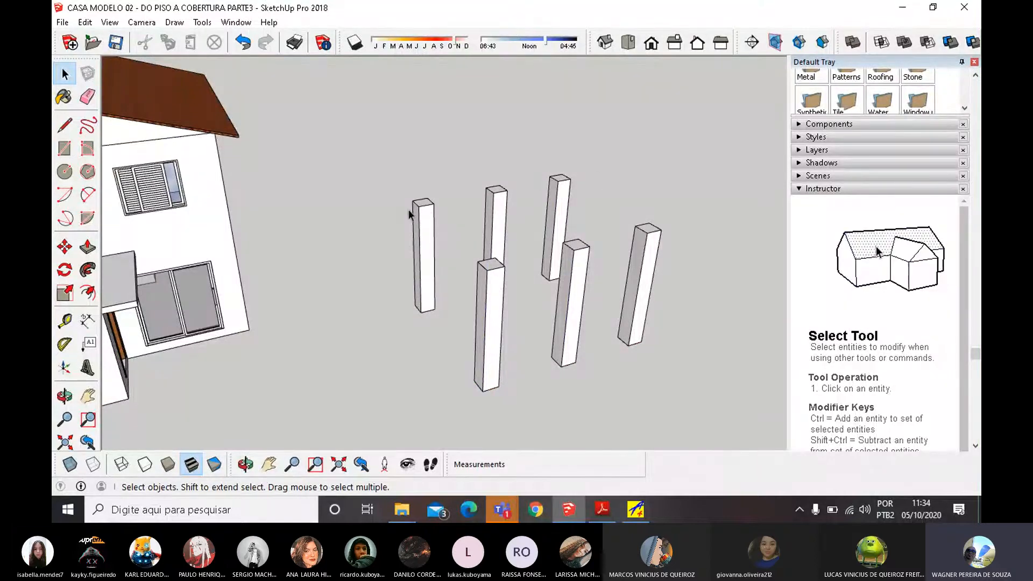
Explode the middle pillar of the front row and test that its top face can be selected on its own.
scroll(409, 209, down, 3)
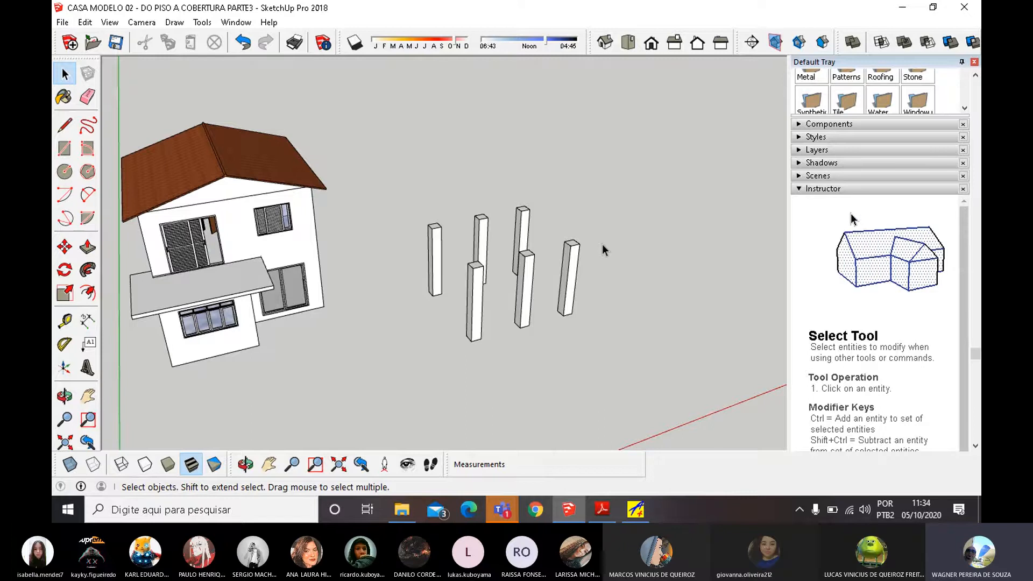
scroll(533, 274, up, 3)
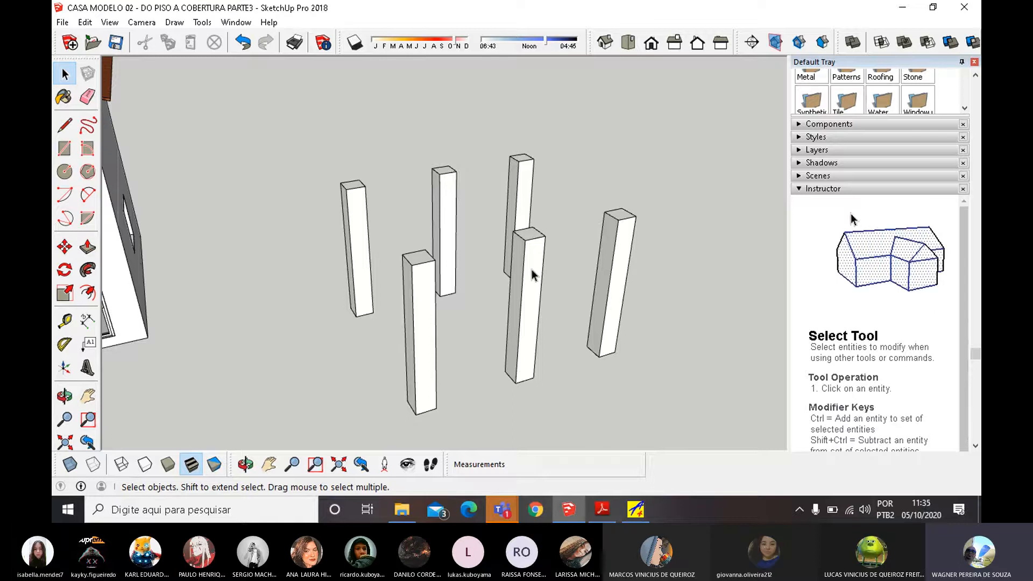
click(532, 275)
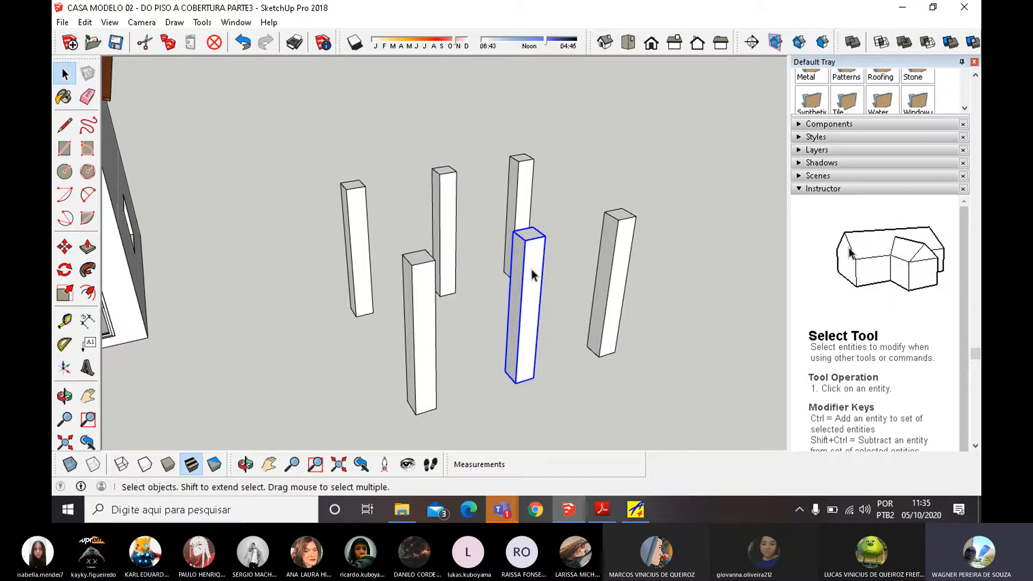
right_click(532, 272)
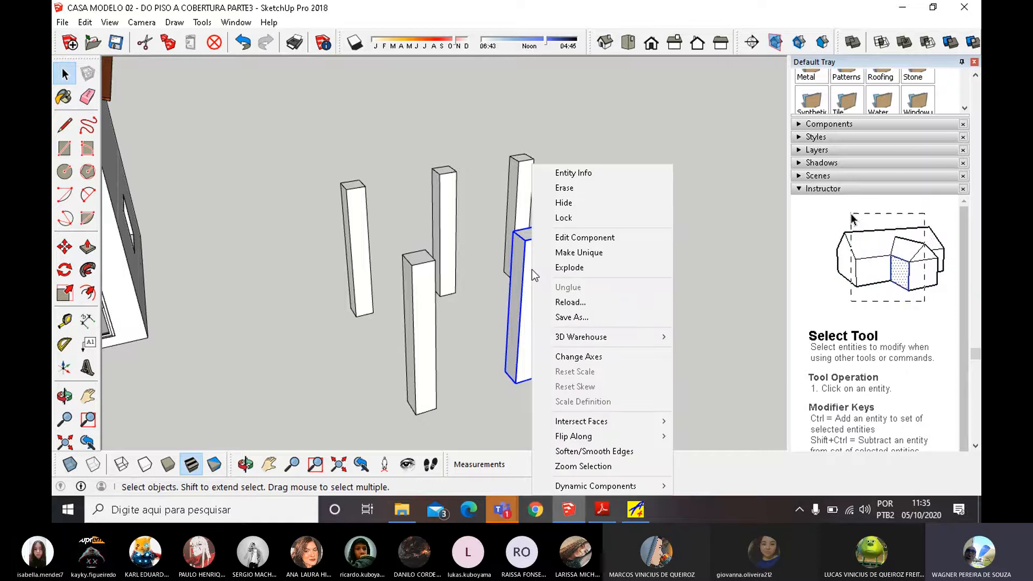
click(569, 267)
click(539, 227)
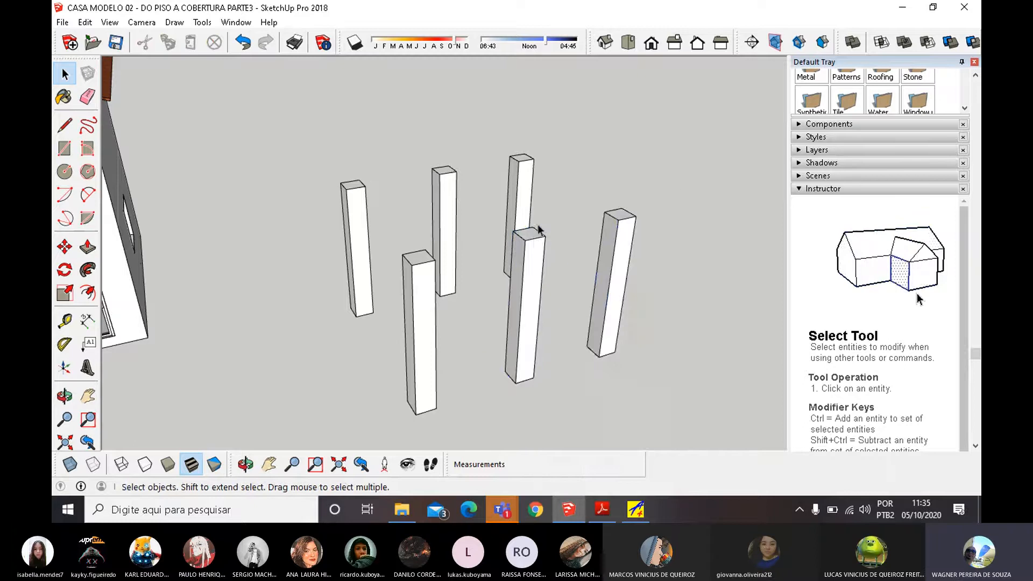
click(540, 255)
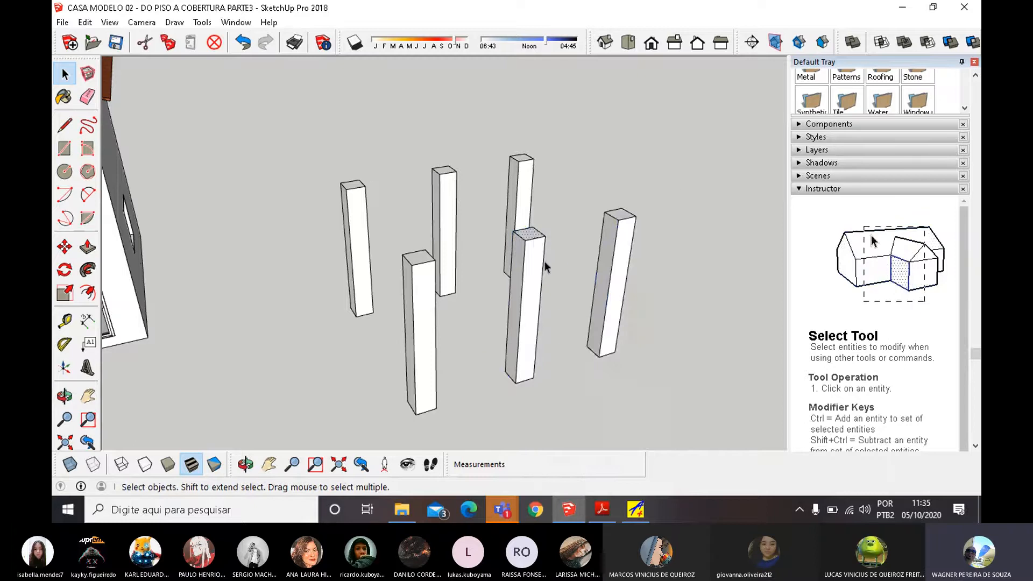
click(428, 277)
click(627, 152)
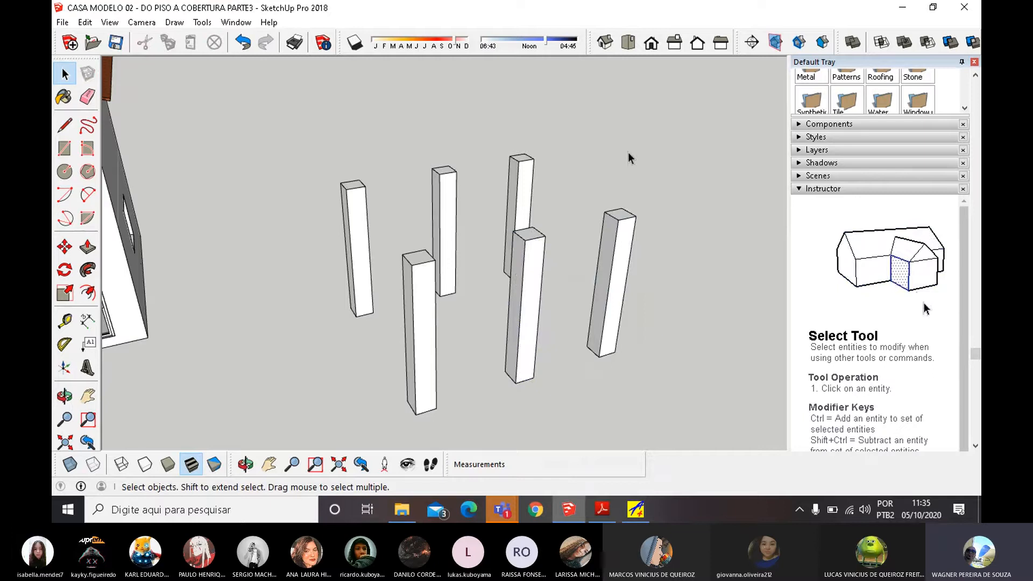
Open the house's upper-floor group and select the louvred balcony door inside it.
scroll(661, 151, down, 4)
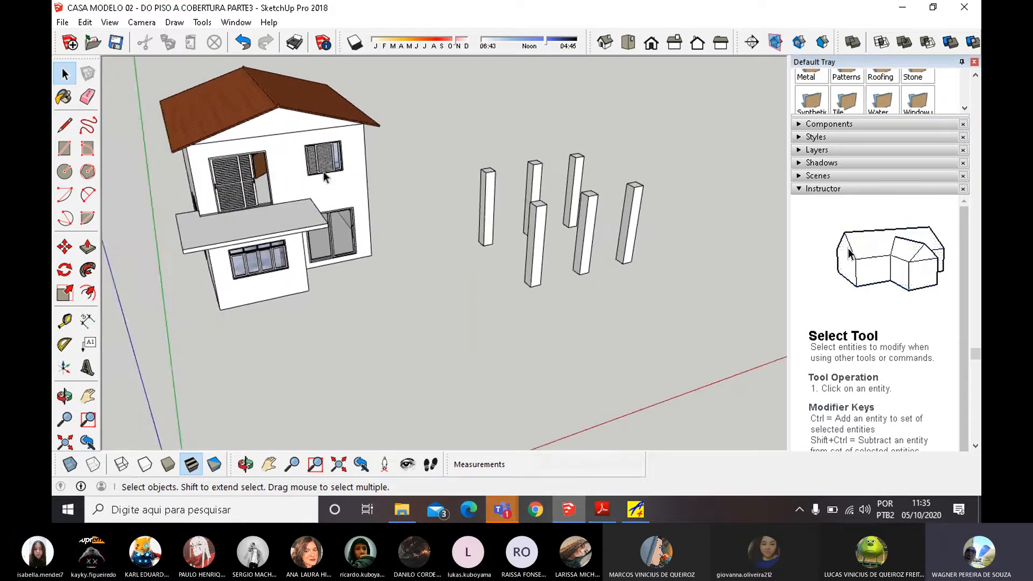
scroll(259, 193, up, 3)
scroll(258, 192, up, 2)
click(248, 186)
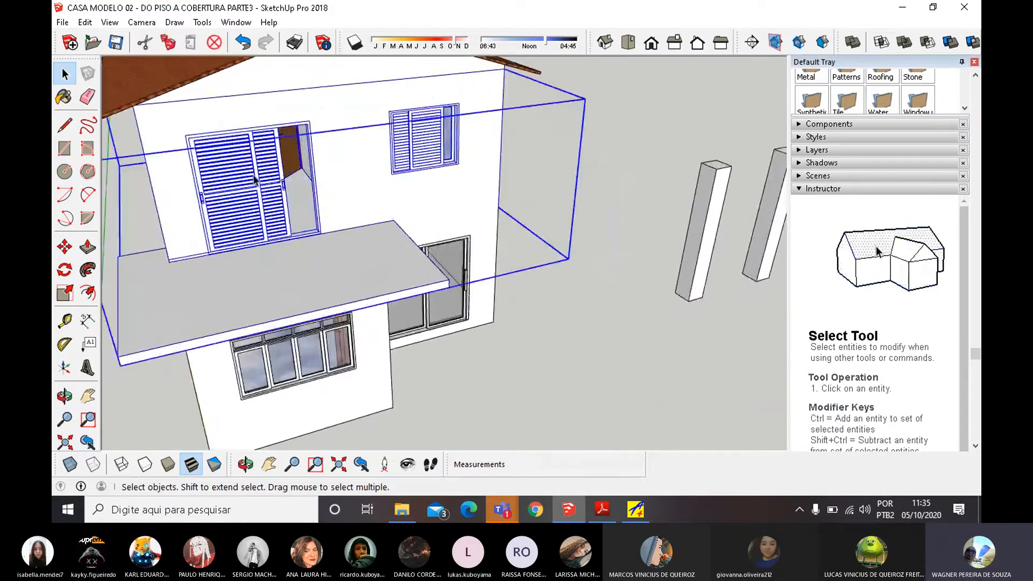
double_click(248, 186)
click(248, 186)
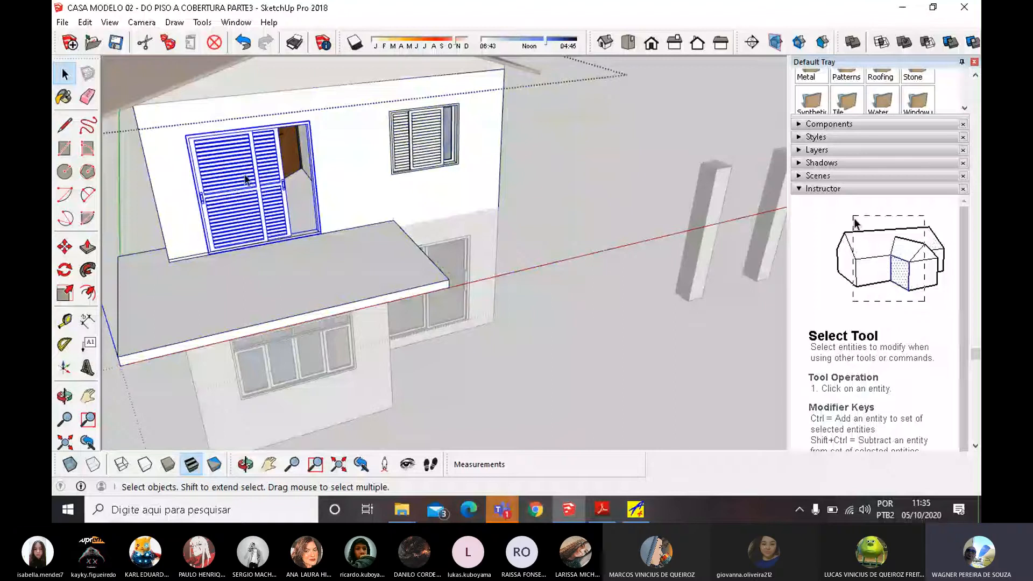
scroll(211, 183, down, 2)
scroll(212, 180, up, 3)
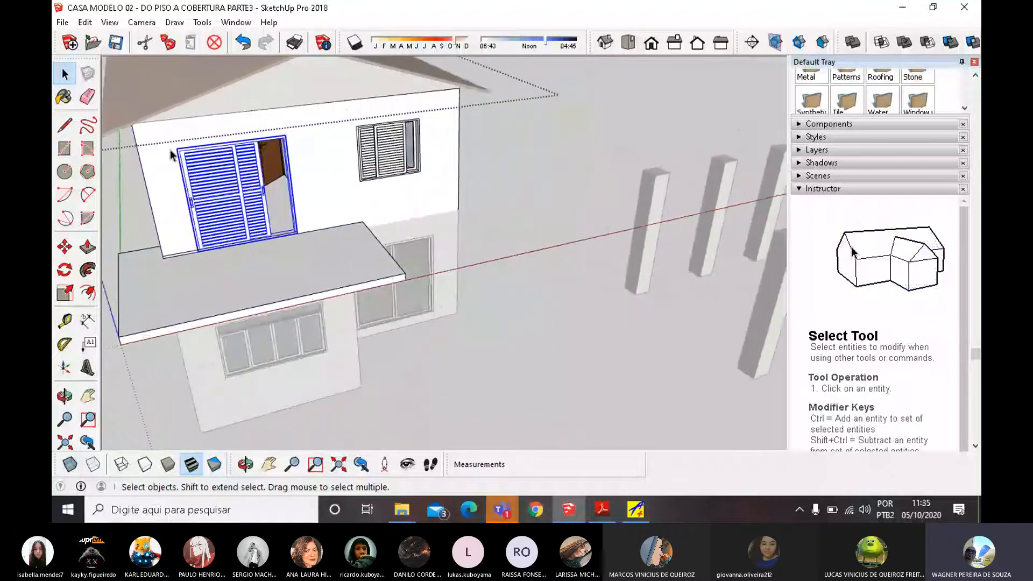
scroll(170, 202, up, 1)
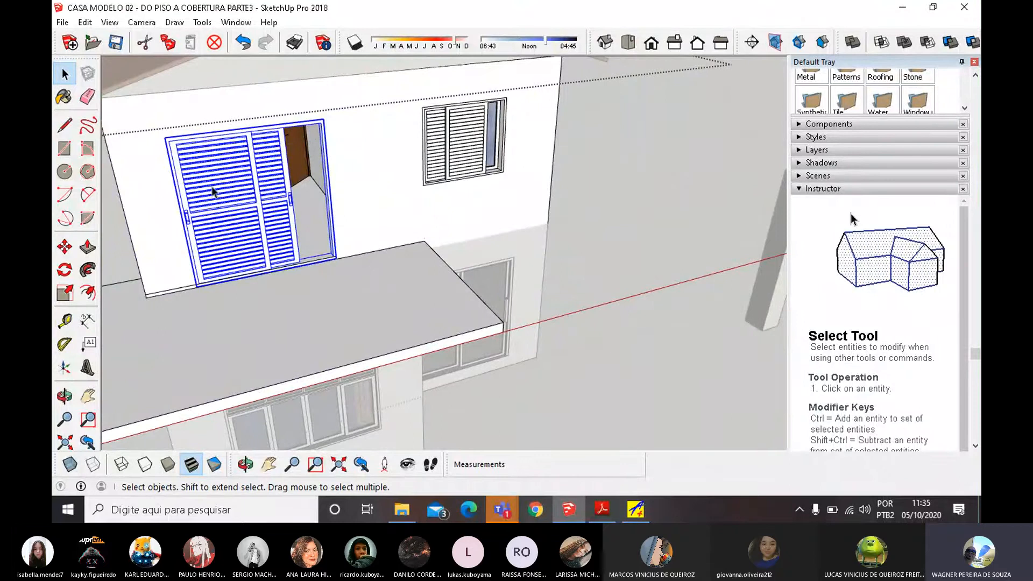
scroll(213, 191, up, 2)
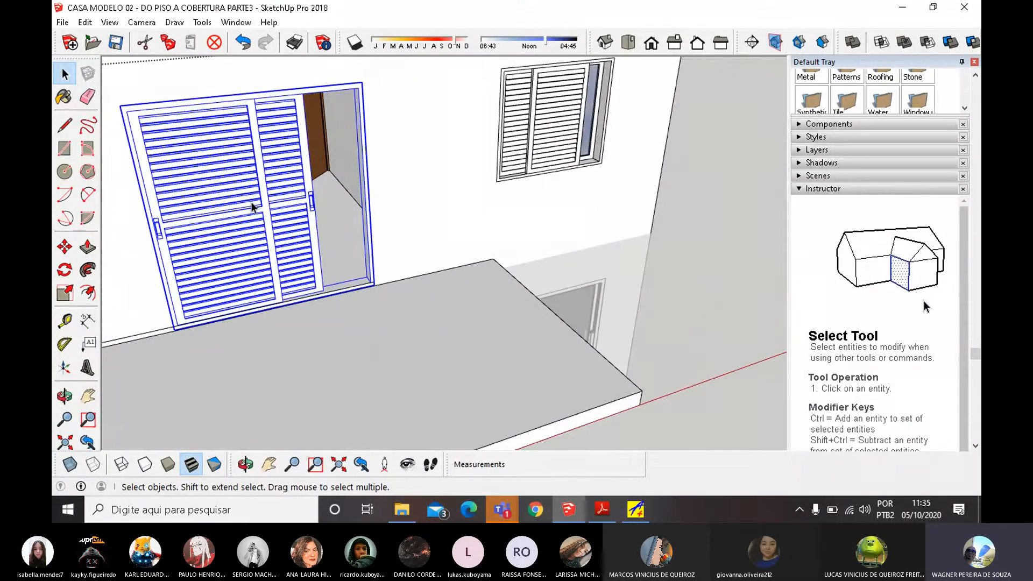
Open the louvred balcony door component and select its two sliding leaves one at a time to examine the nested components.
double_click(252, 206)
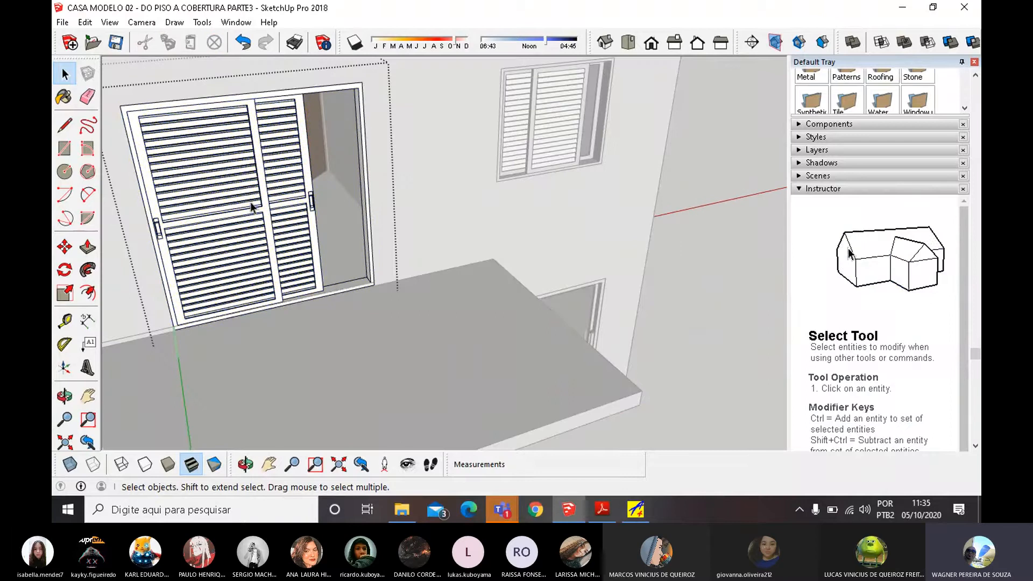
double_click(260, 220)
click(260, 219)
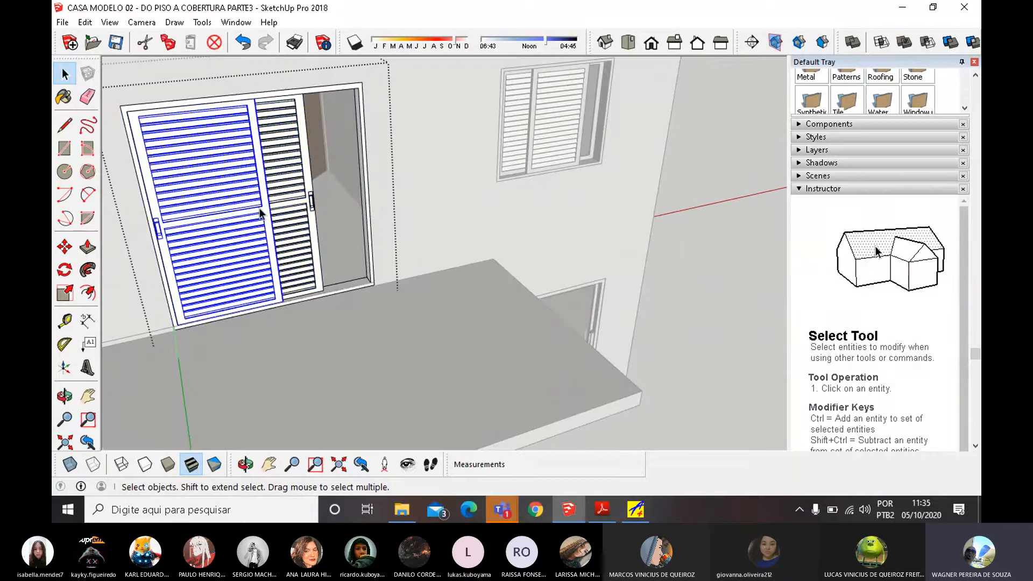
click(303, 198)
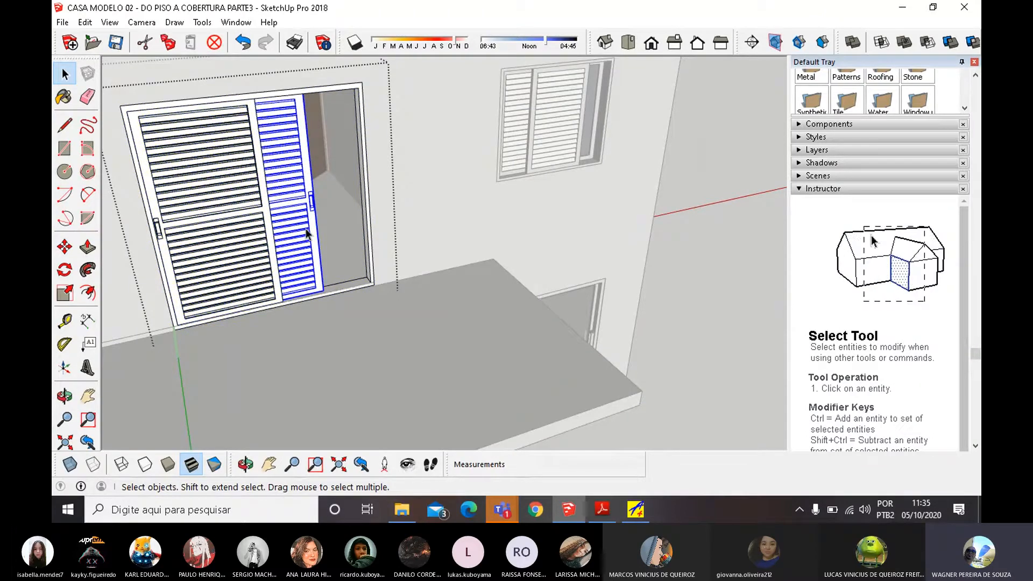
click(259, 216)
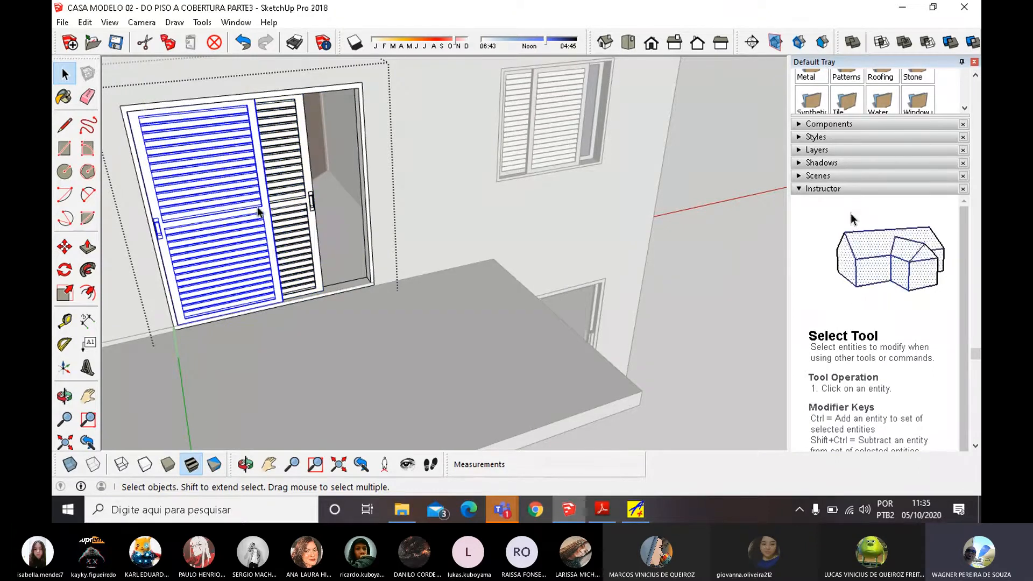
Open the outer louvred leaf of the balcony door for editing, delete one slat face, and undo the deletion.
double_click(260, 214)
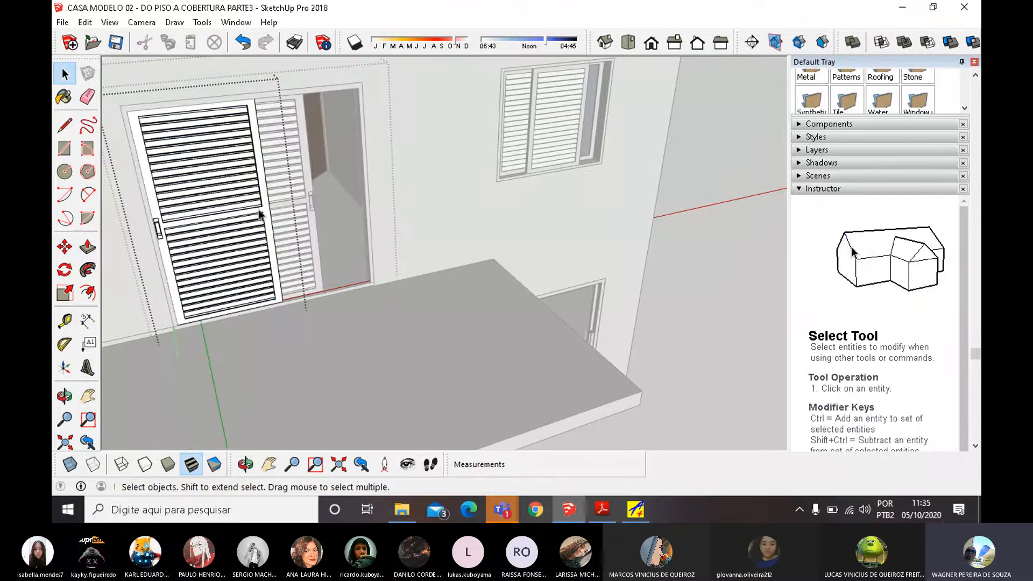
click(235, 164)
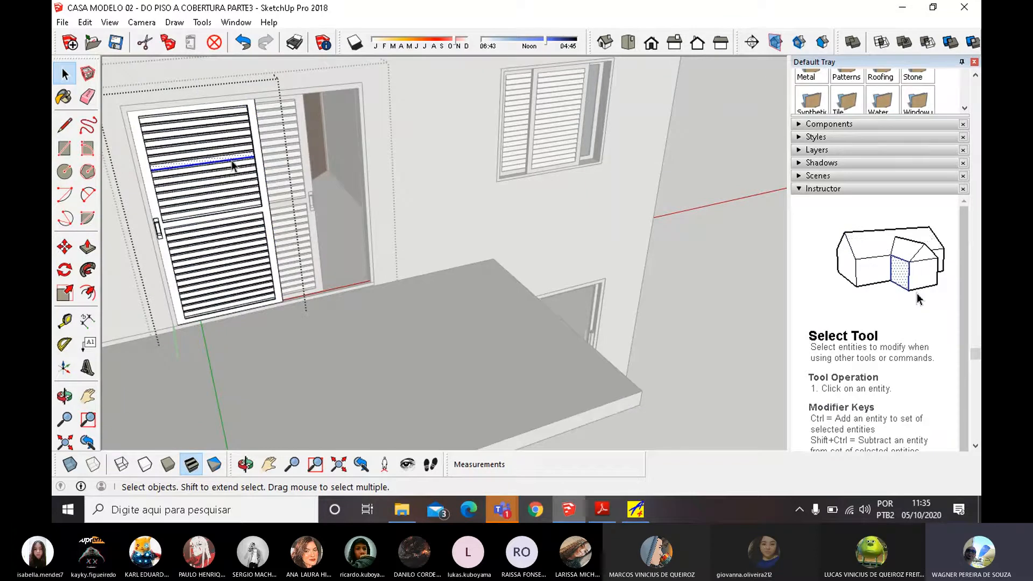
key(Delete)
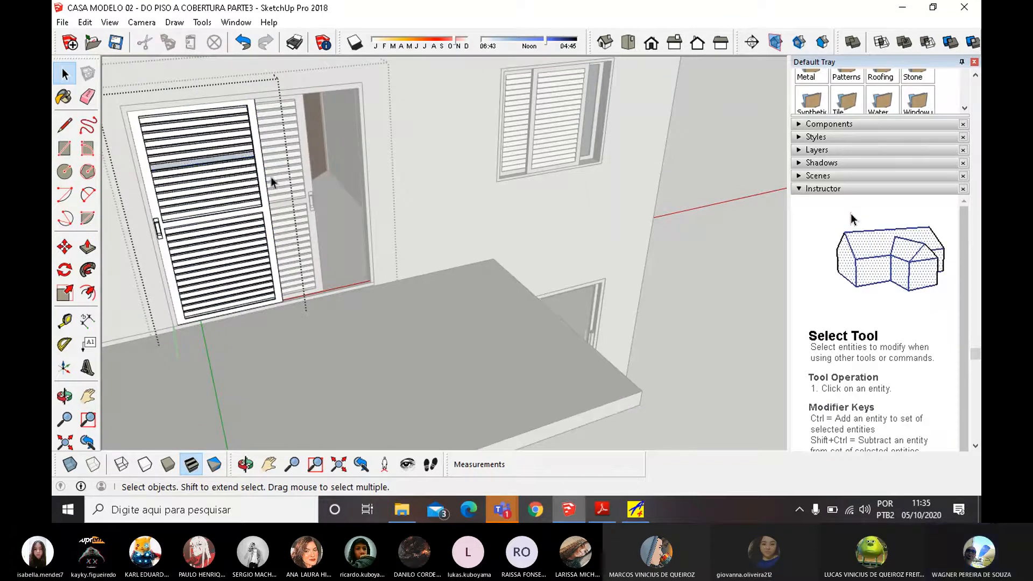
scroll(293, 152, up, 3)
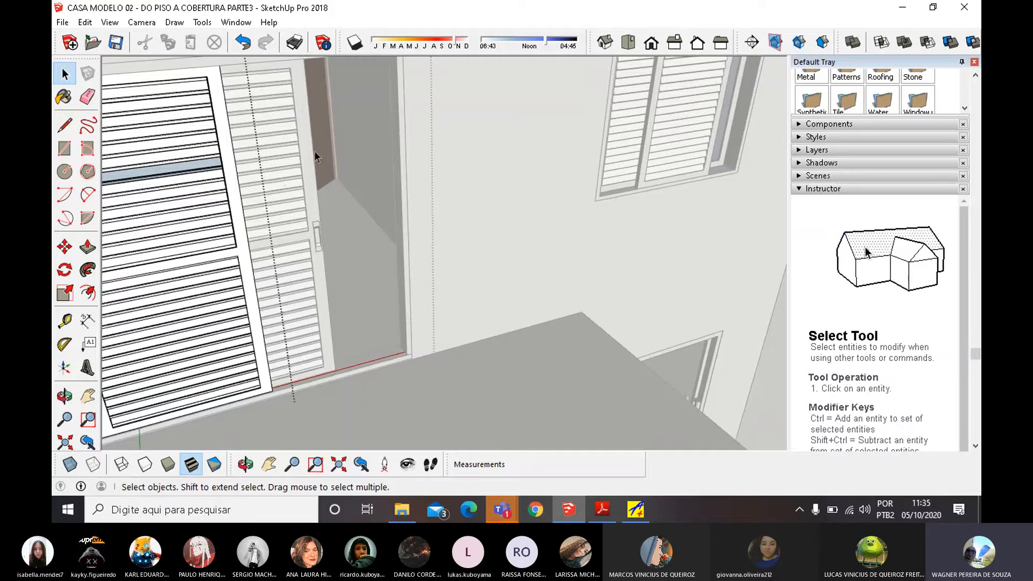
scroll(316, 155, down, 4)
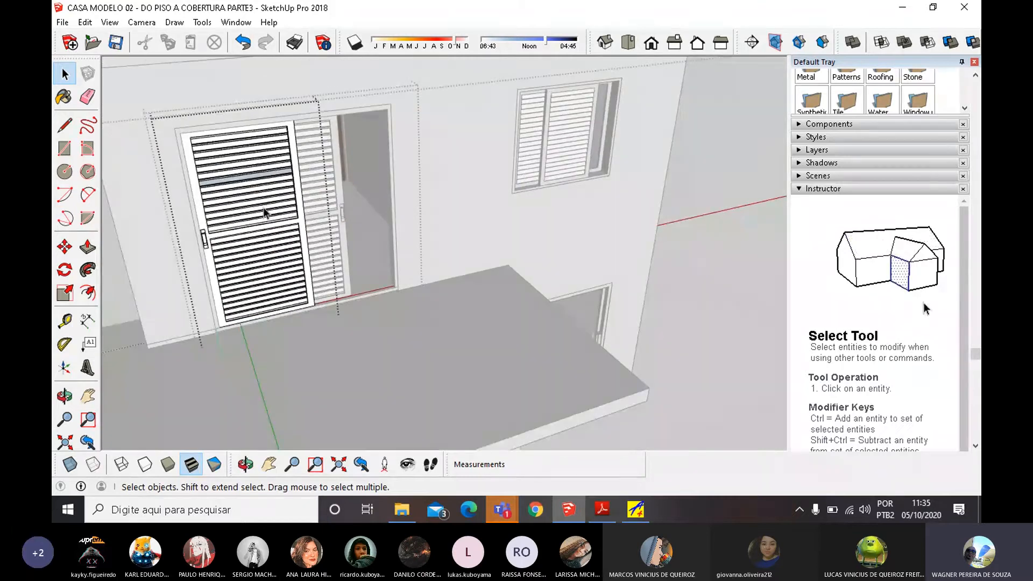
key(ctrl+z)
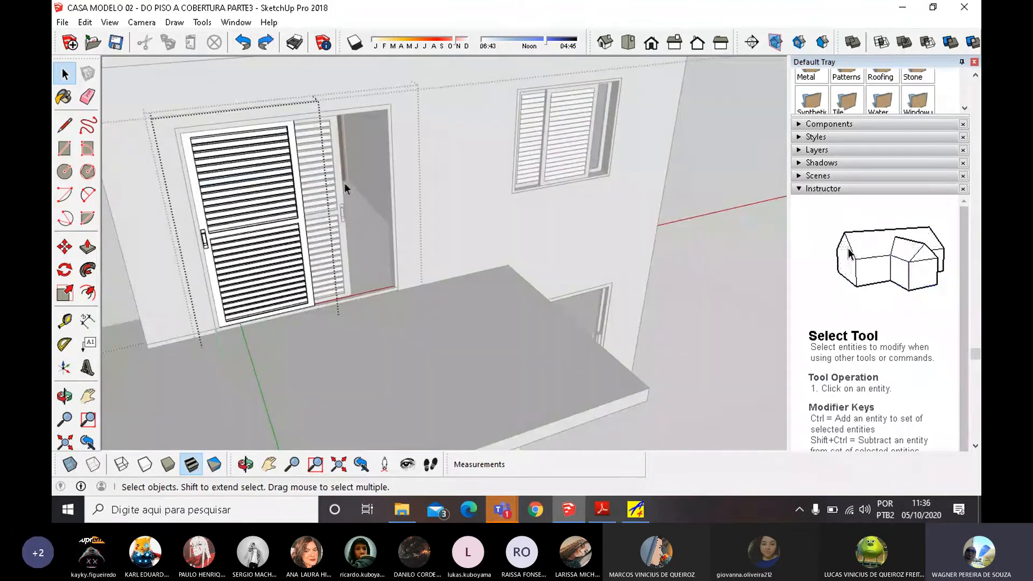
Close the nested door leaf, the balcony door and the upper-floor group, and return to the sample pillars beside the house.
scroll(149, 245, down, 1)
scroll(145, 237, down, 2)
scroll(325, 197, up, 3)
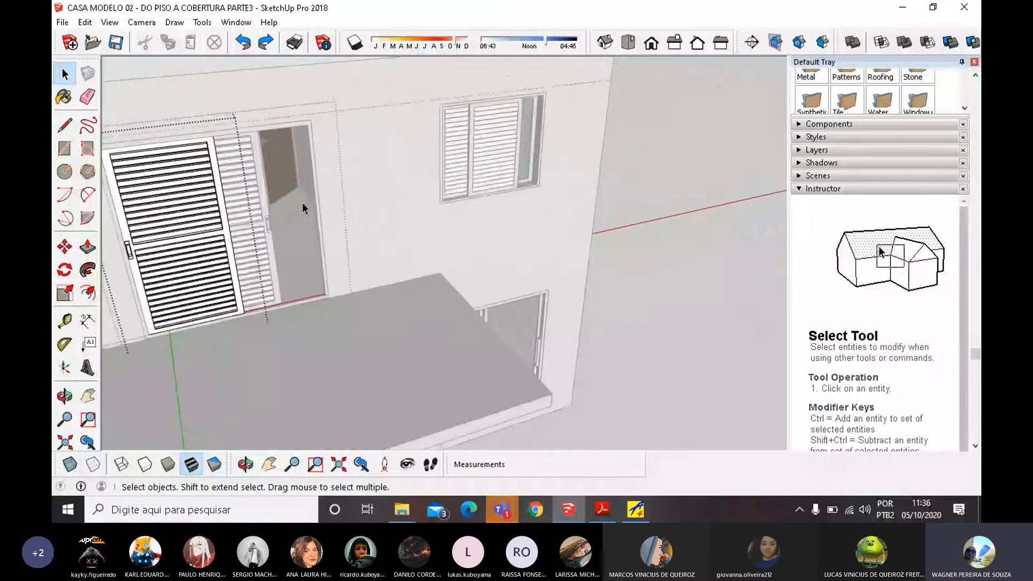
click(396, 264)
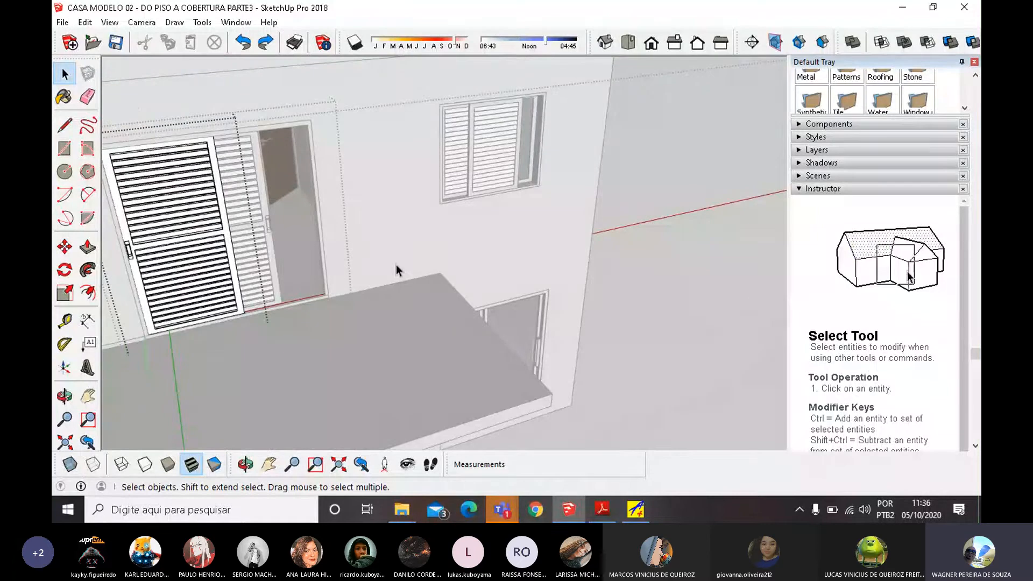
scroll(396, 265, down, 2)
click(707, 92)
scroll(564, 161, down, 2)
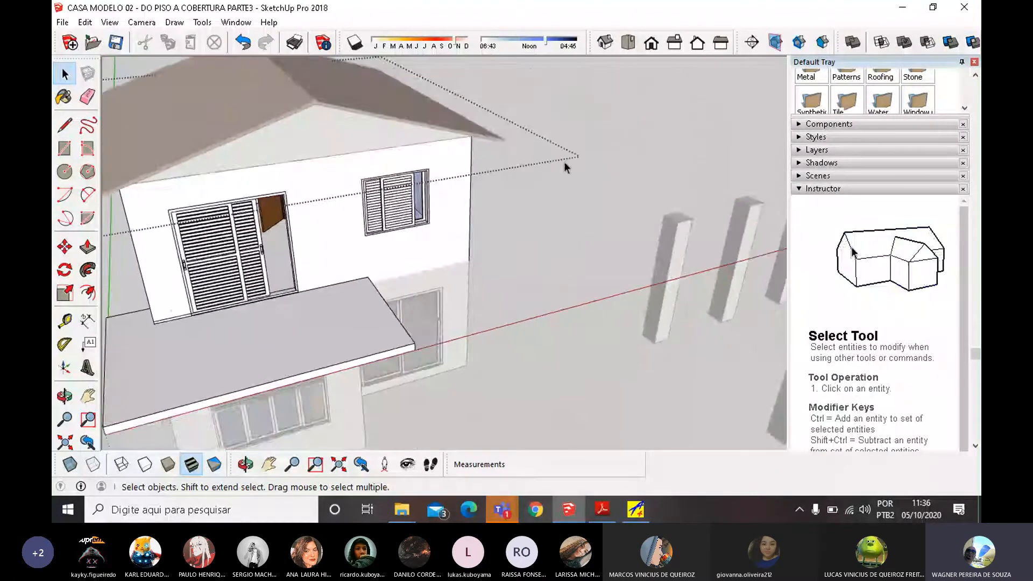
click(615, 121)
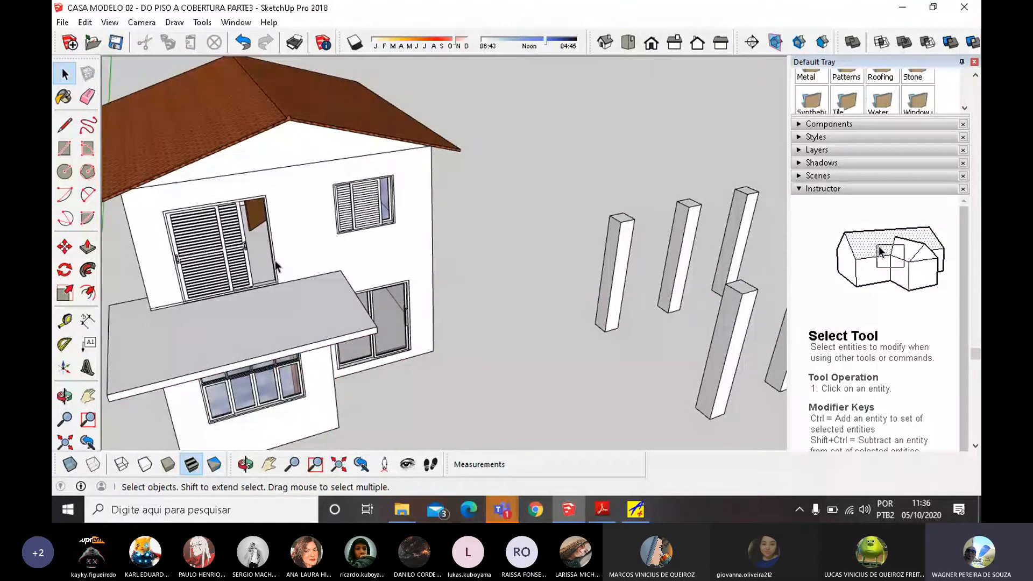
middle_drag(275, 265, 649, 313)
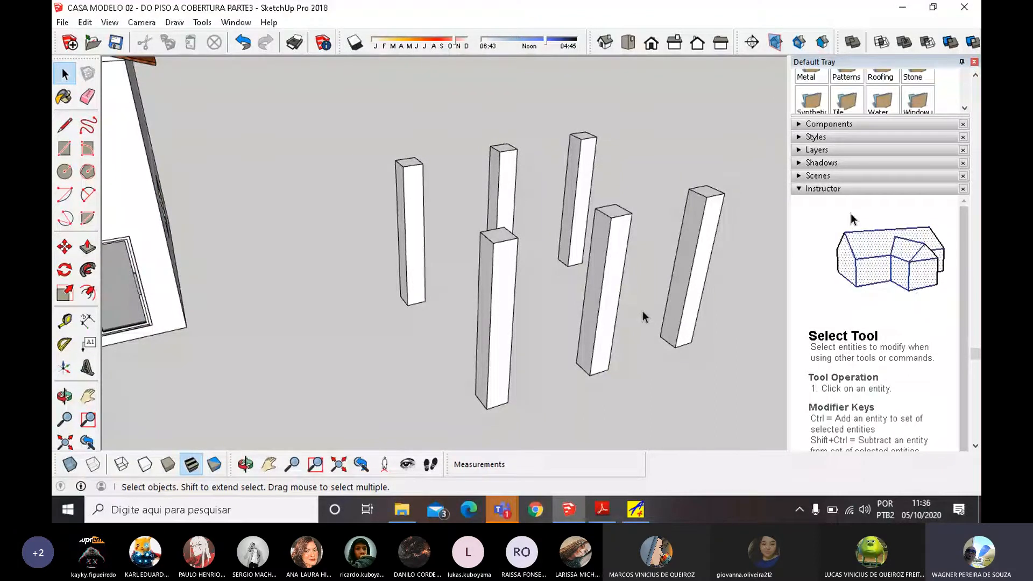
Push/Pull the exploded front middle pillar's top face up about 1.41 m, and undo the extrusion.
scroll(644, 316, down, 2)
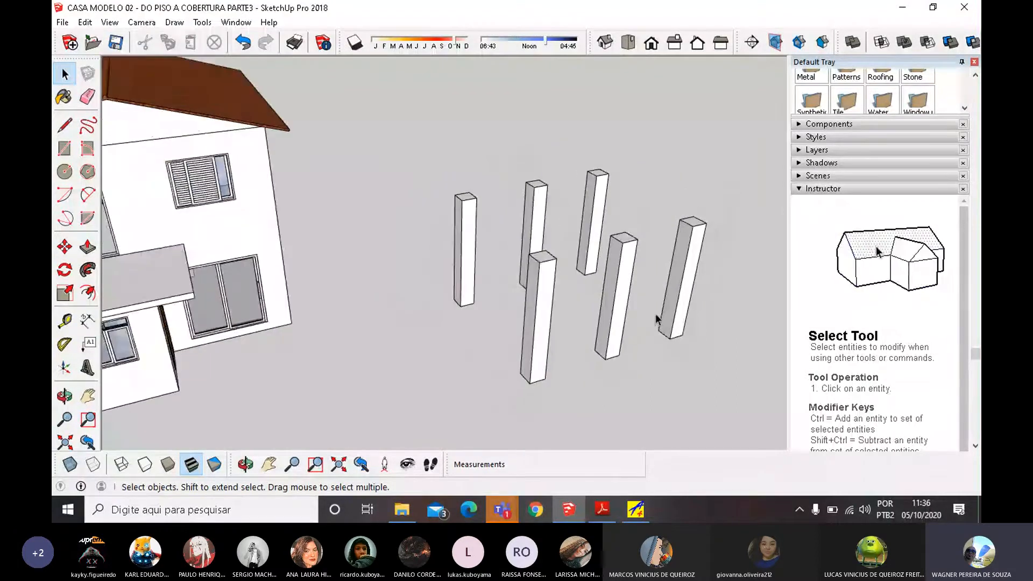
scroll(656, 317, up, 2)
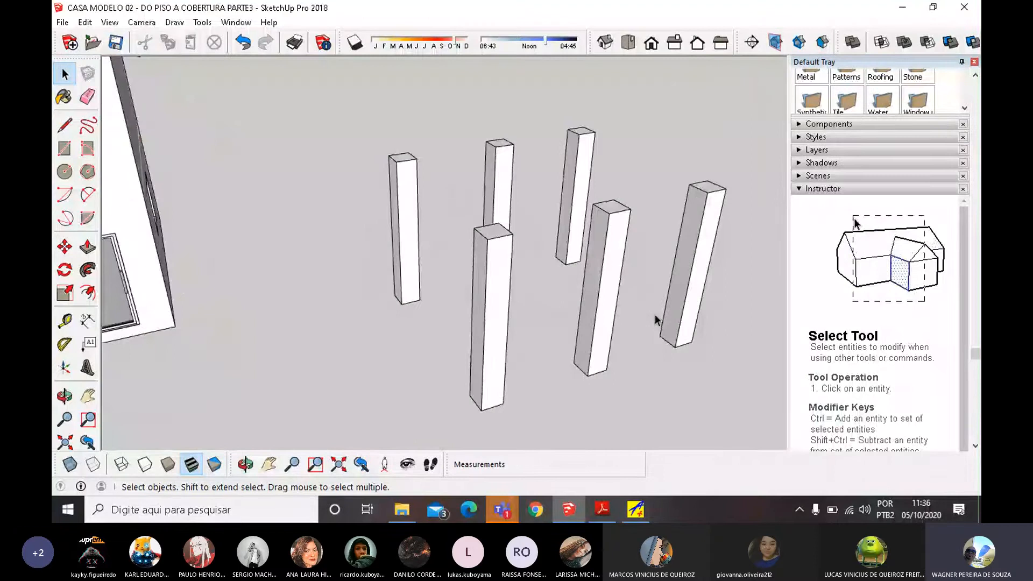
click(618, 215)
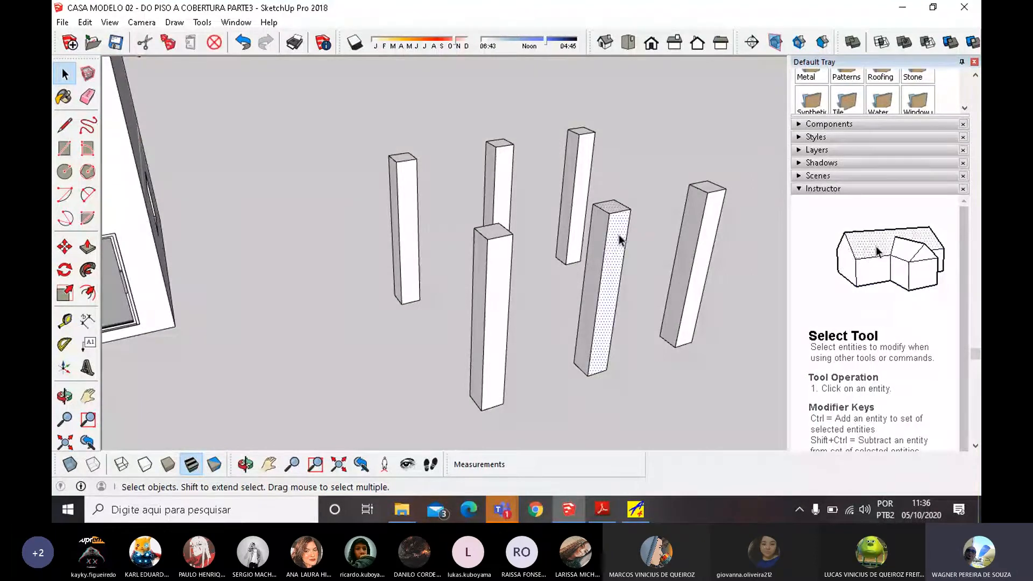
click(88, 247)
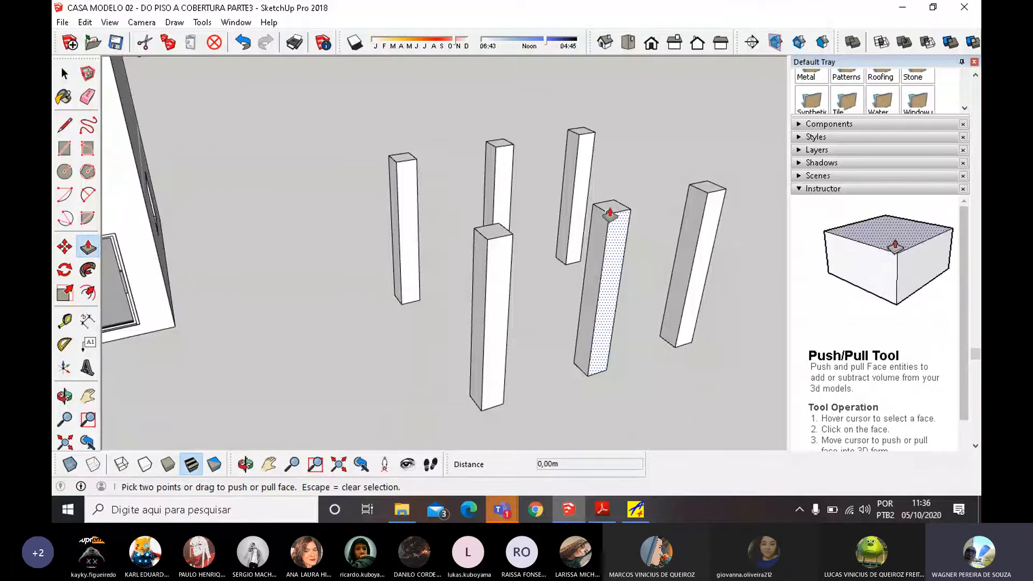
click(610, 214)
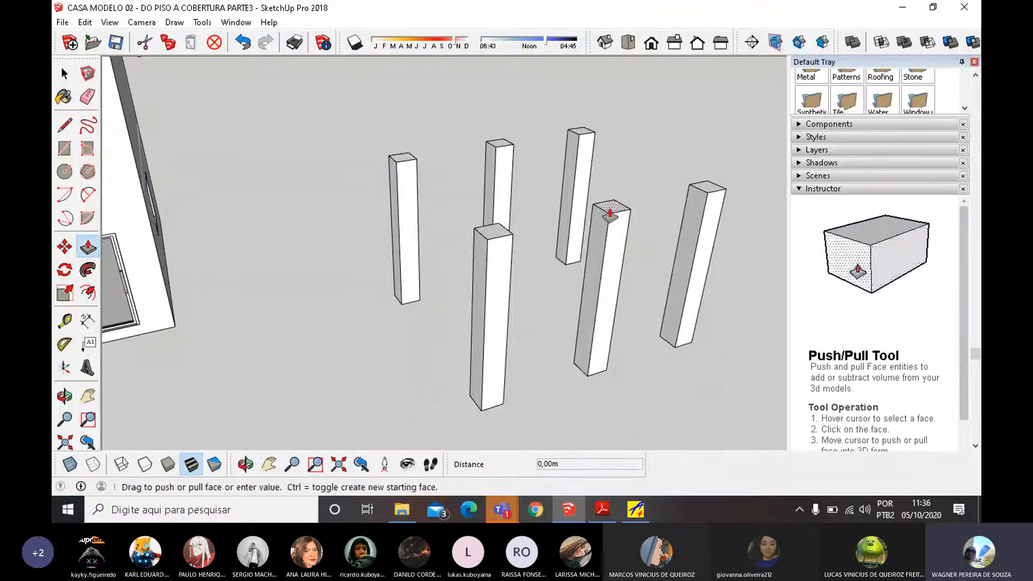
middle_drag(629, 166, 666, 127)
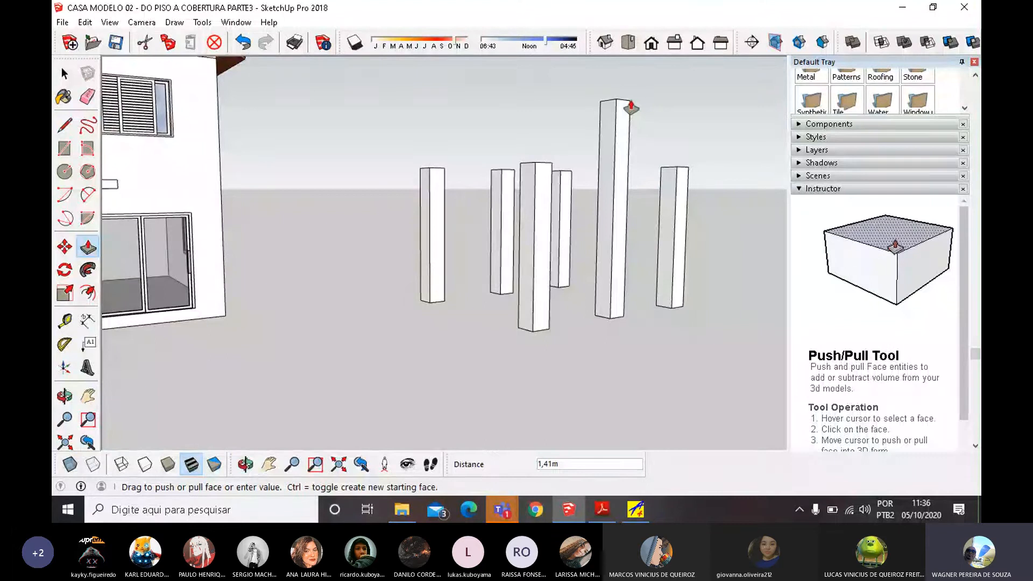
click(631, 107)
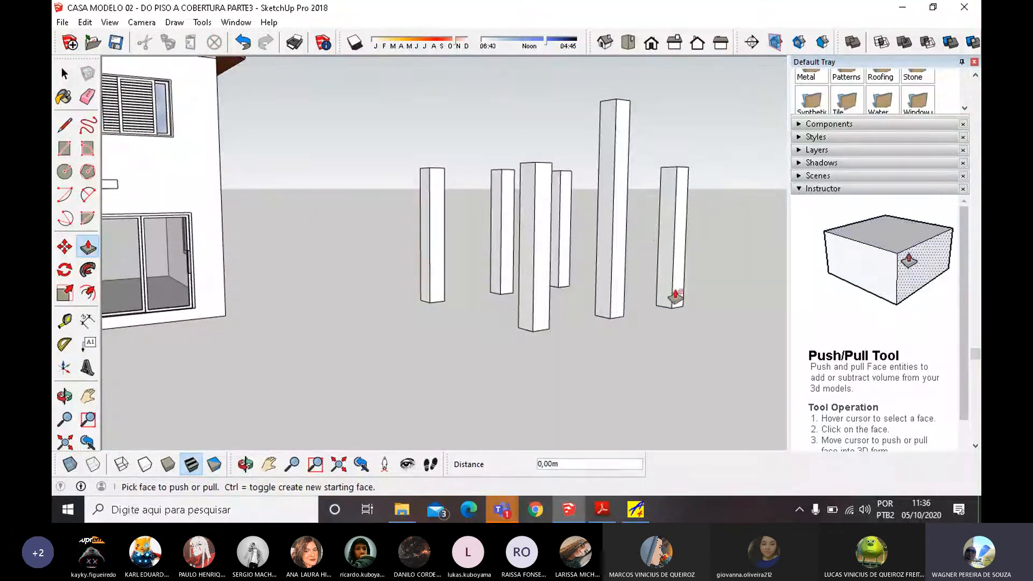
key(ctrl+z)
scroll(660, 266, down, 1)
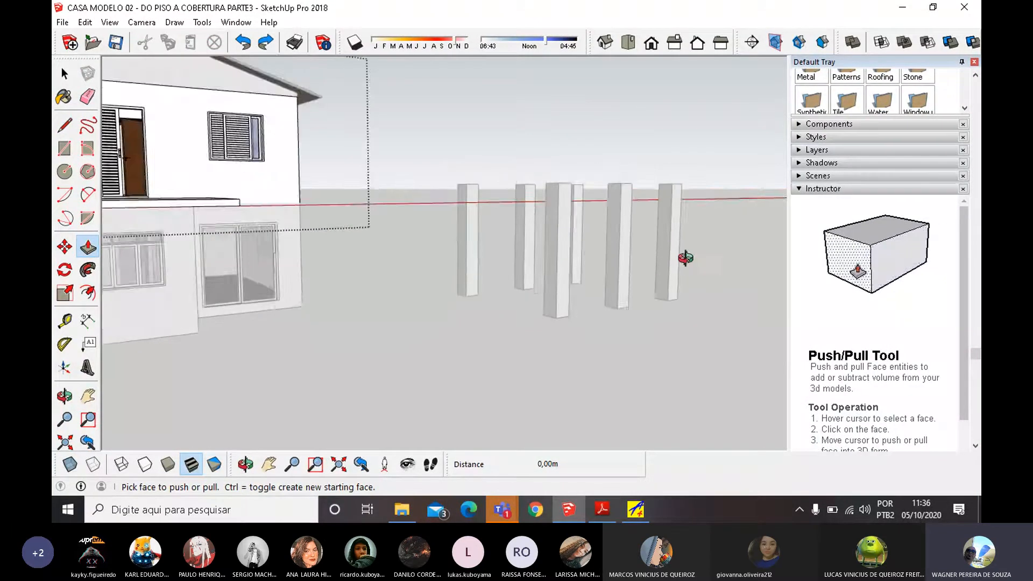
middle_drag(685, 258, 635, 309)
click(65, 75)
click(485, 90)
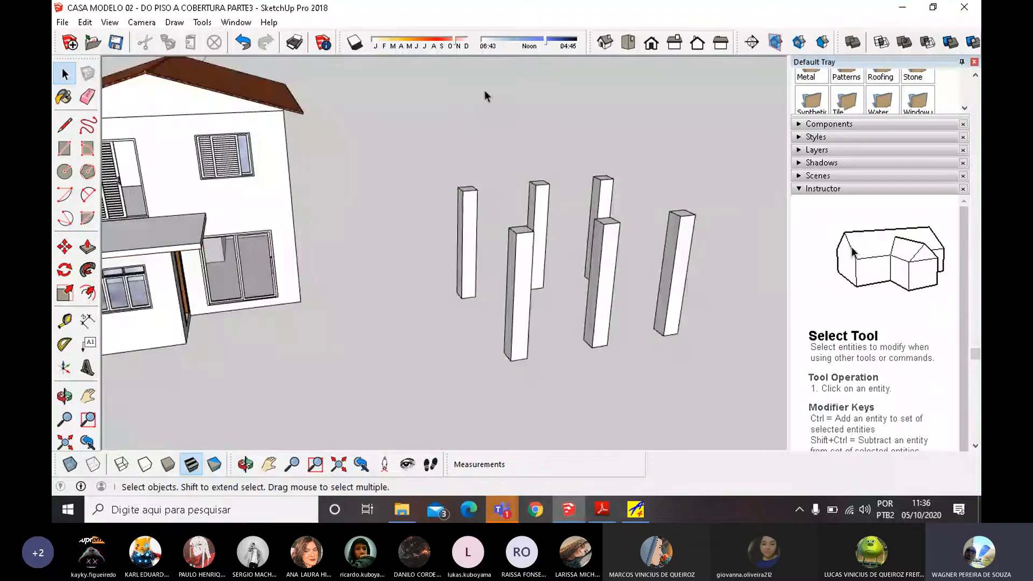
Undo the earlier edits back to before the front middle pillar was exploded, and select that pillar as a component.
key(ctrl+z)
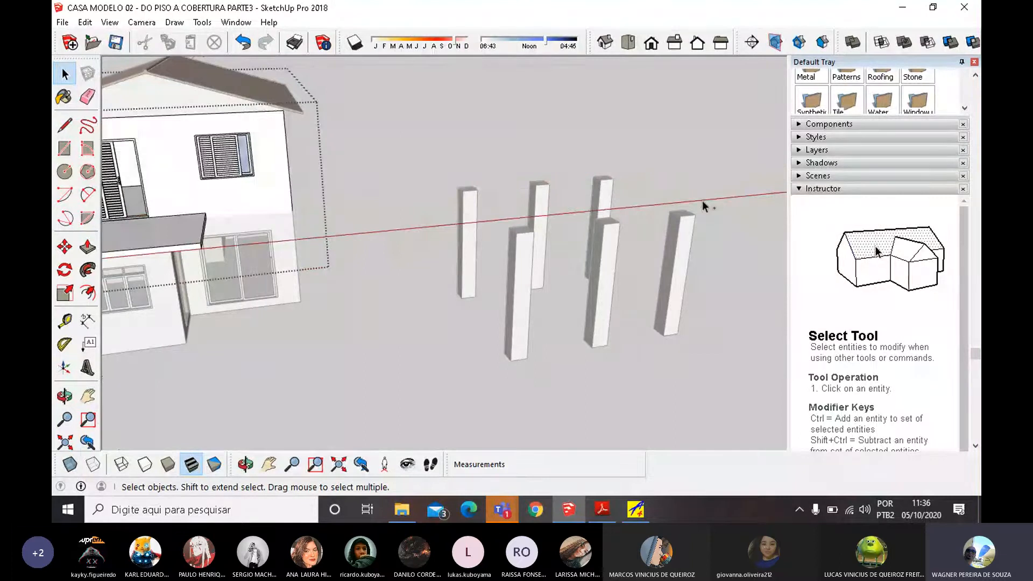
key(ctrl+z)
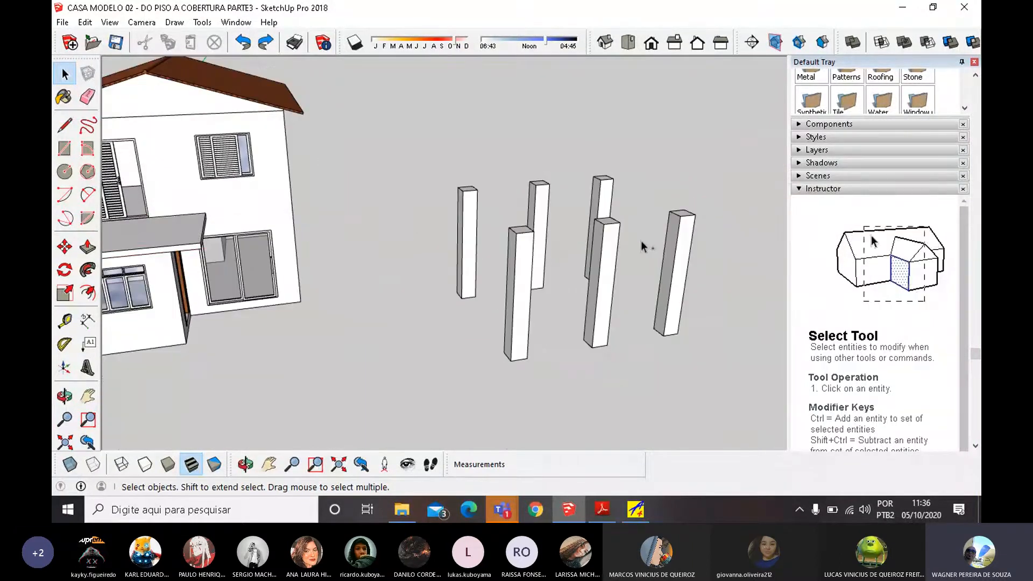
key(ctrl+z)
click(621, 243)
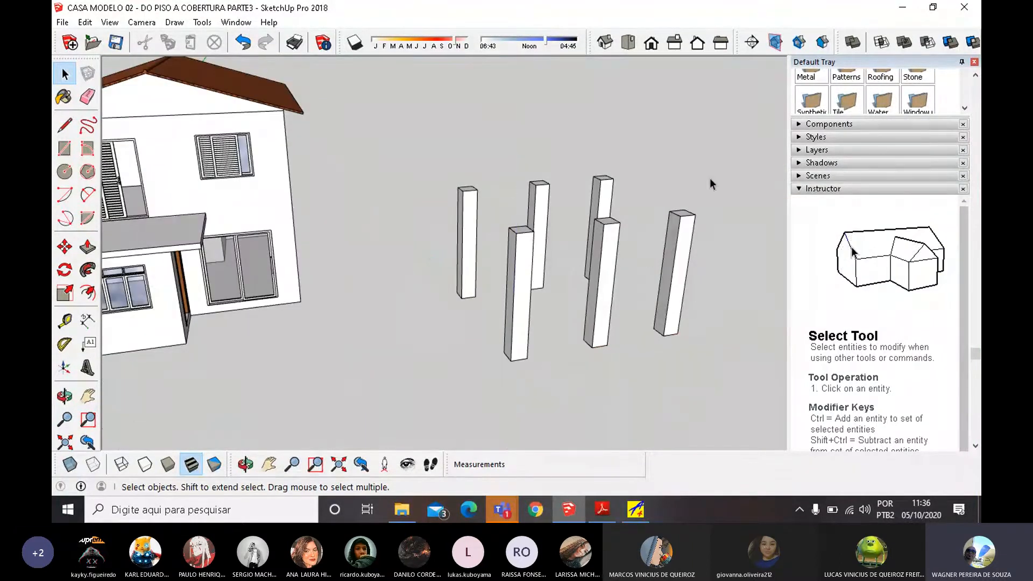
click(611, 239)
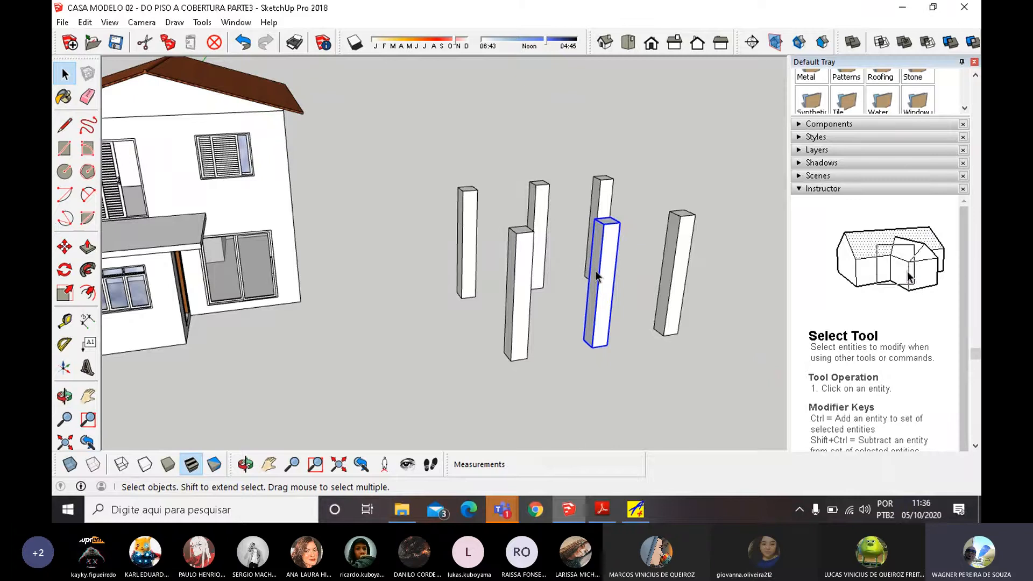
Scale the front middle pillar taller along the blue axis about its base, and clear the selection.
scroll(624, 244, up, 5)
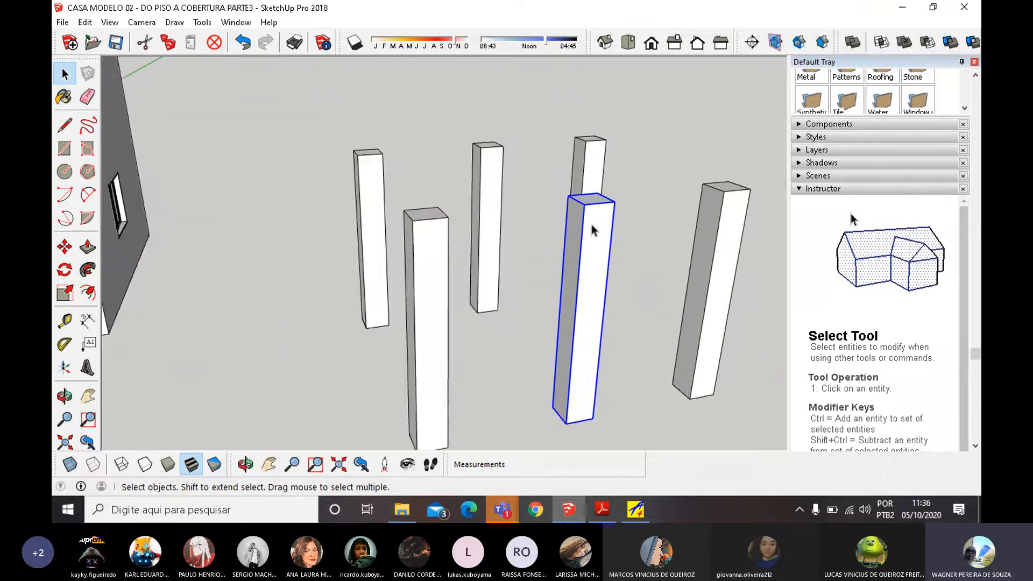
scroll(586, 294, down, 3)
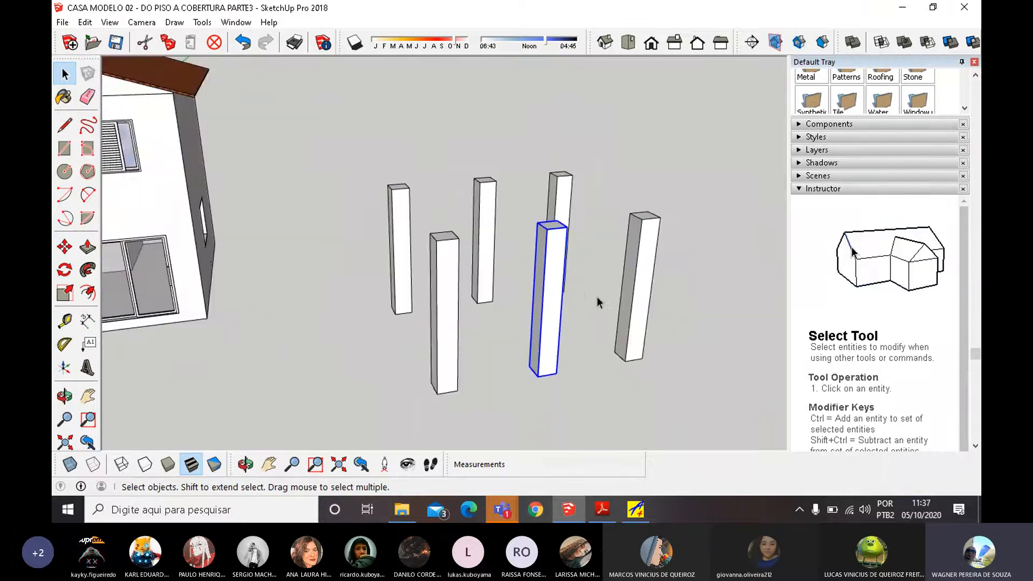
middle_drag(597, 296, 605, 231)
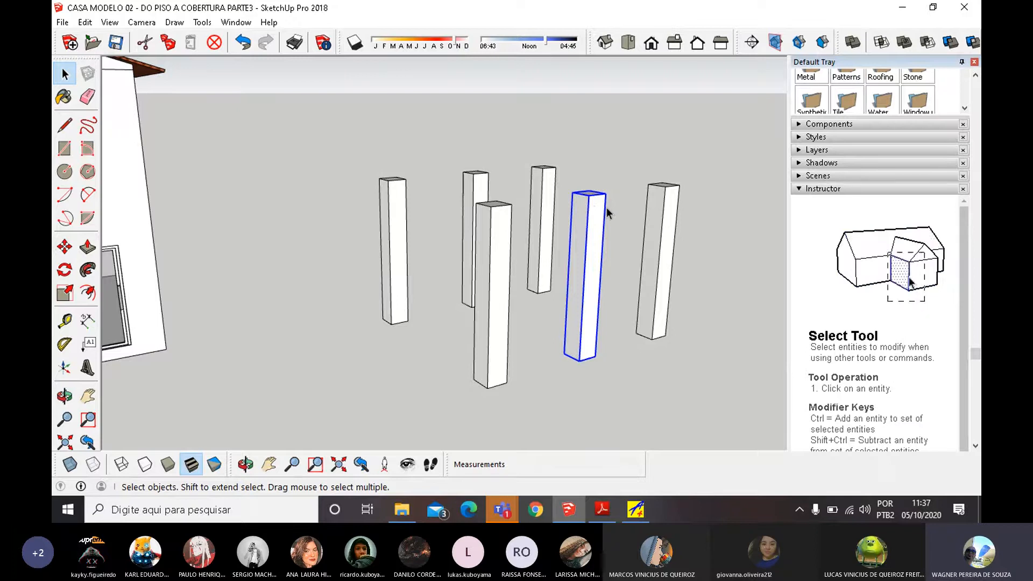
scroll(606, 208, up, 2)
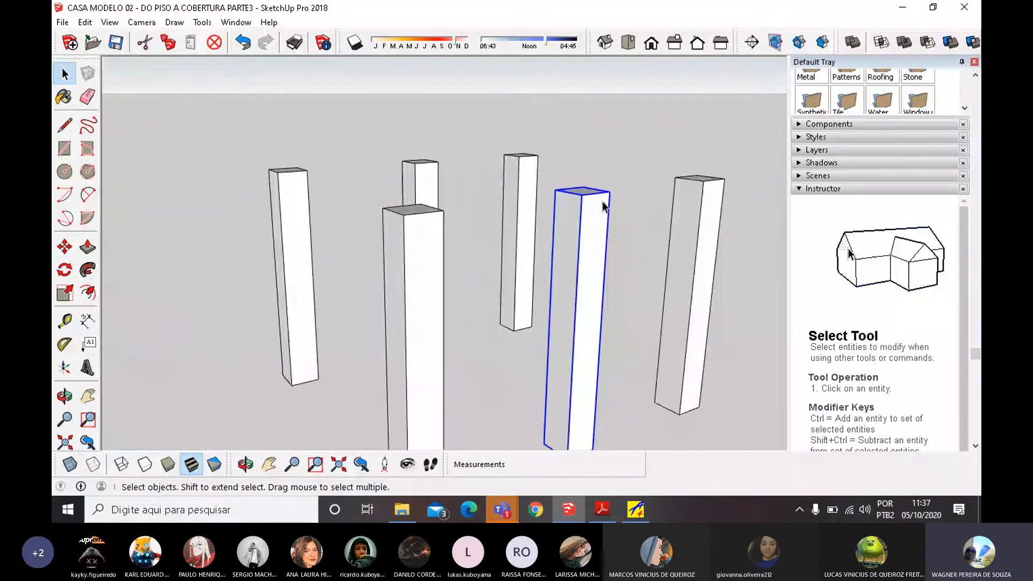
scroll(606, 208, up, 1)
scroll(584, 195, down, 2)
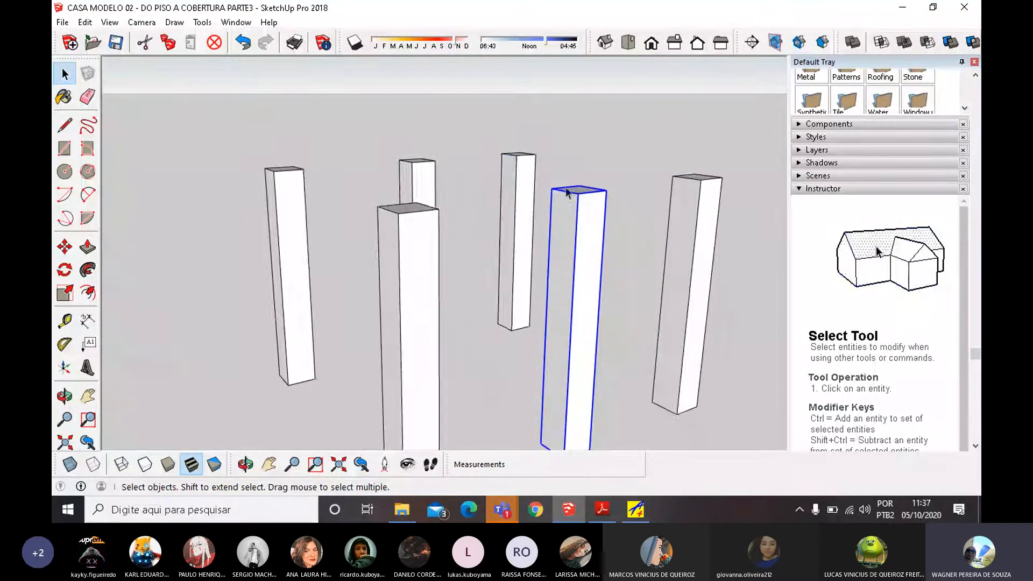
click(65, 293)
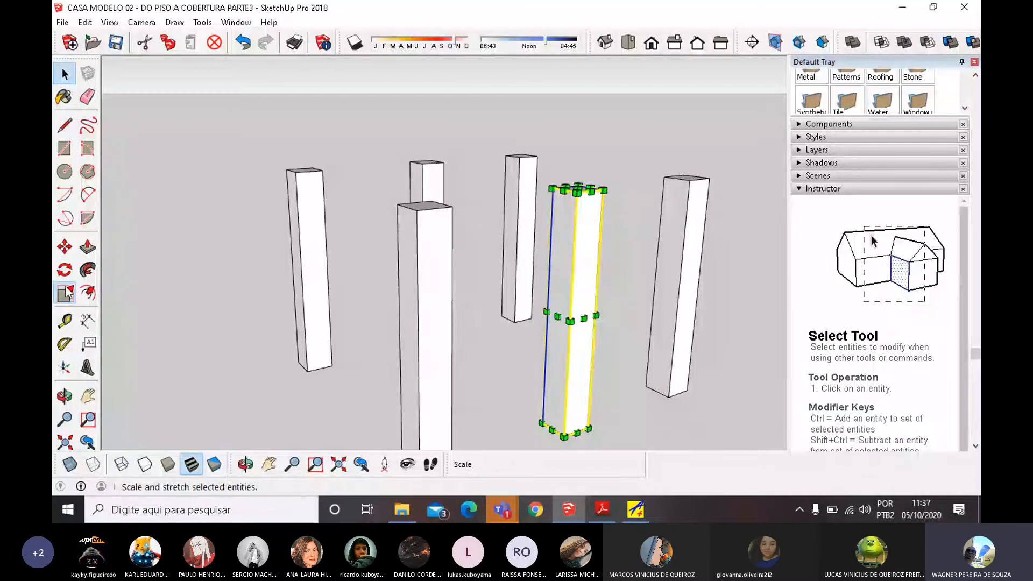
middle_drag(556, 172, 578, 203)
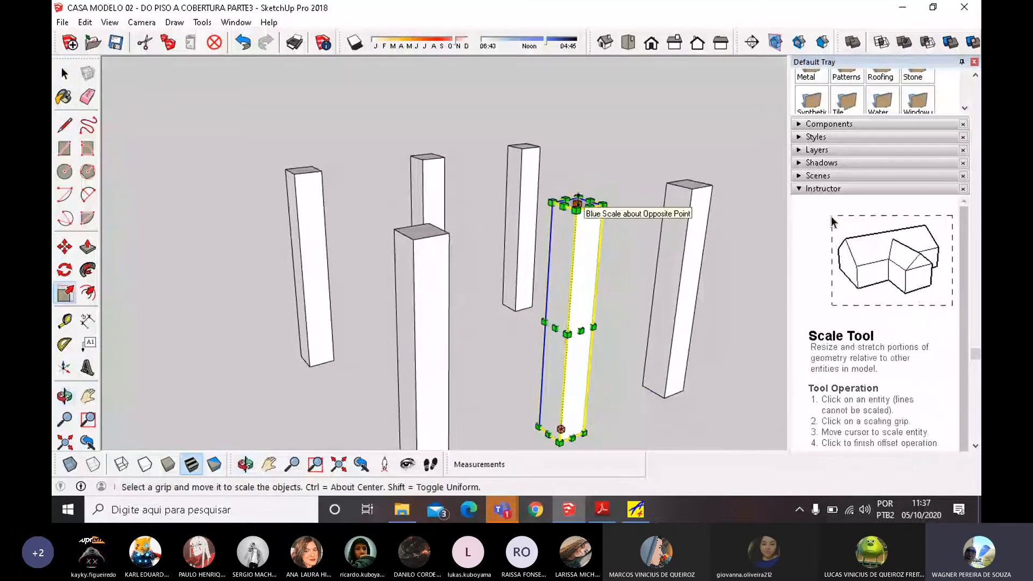
drag(577, 203, 585, 92)
scroll(583, 192, down, 2)
click(65, 74)
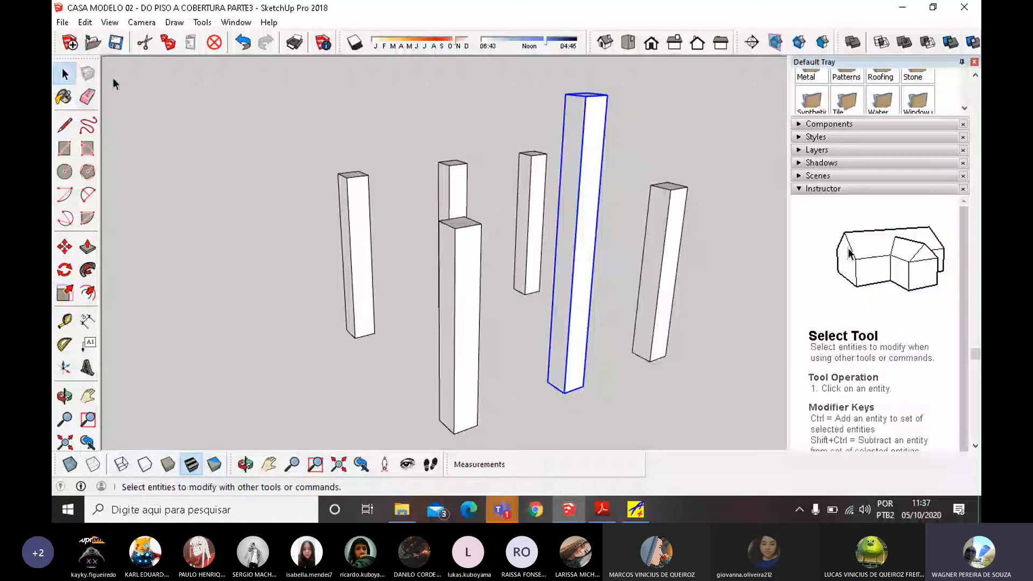
click(615, 170)
Open the nearest pillar component, try lowering its top face with Push/Pull, and push one side face inward about 0.23 m.
click(459, 224)
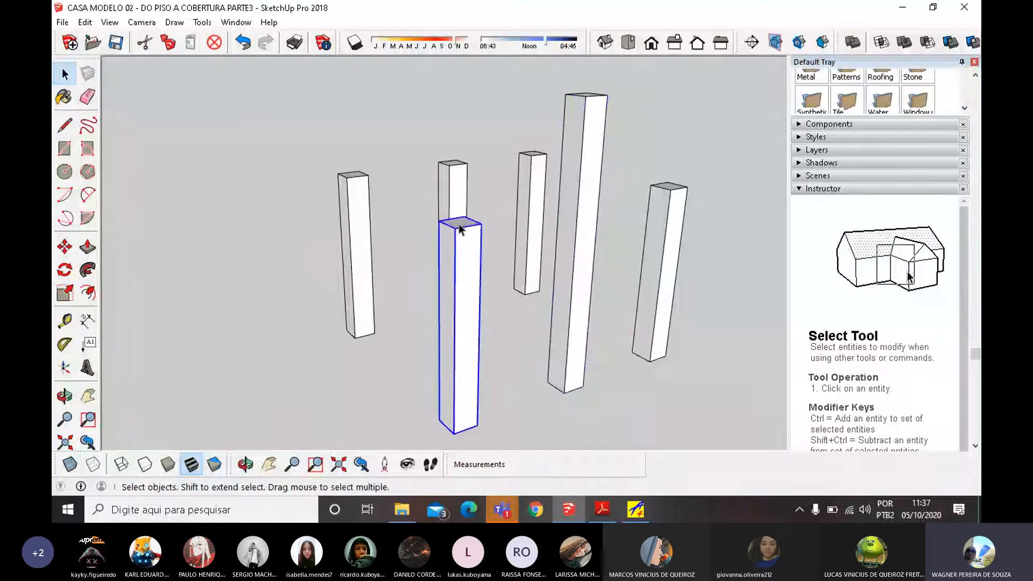
double_click(459, 224)
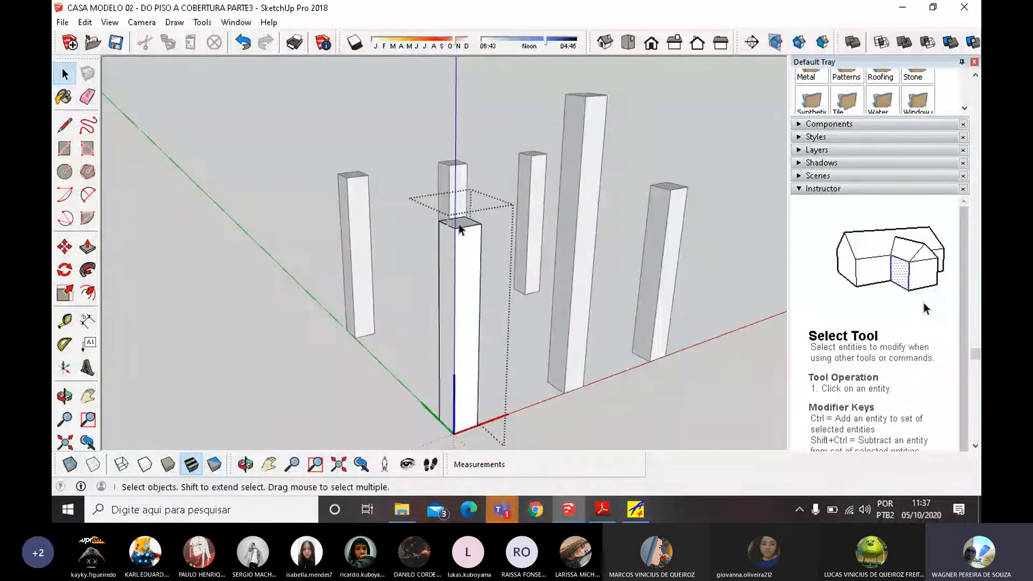
key(p)
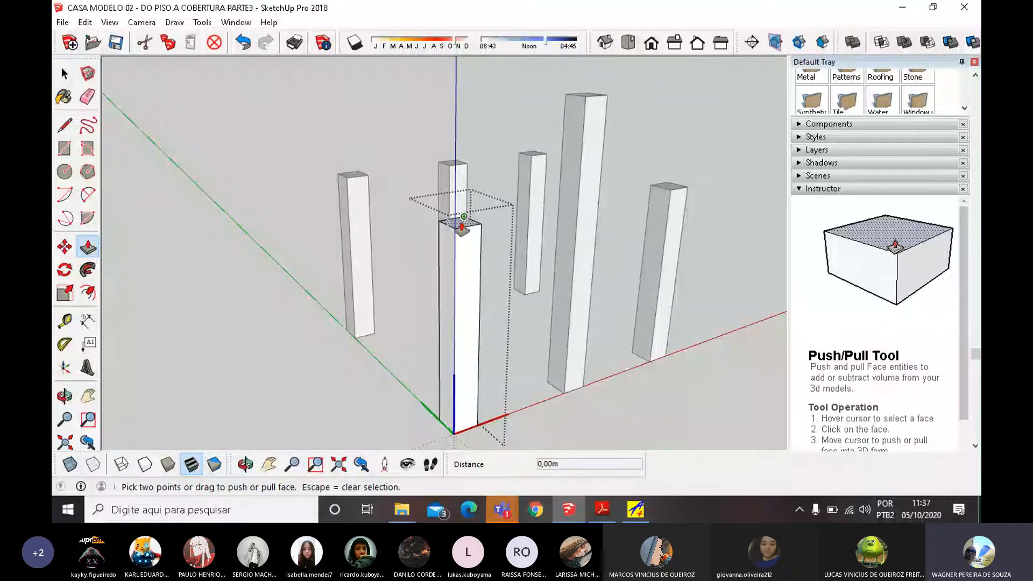
click(461, 226)
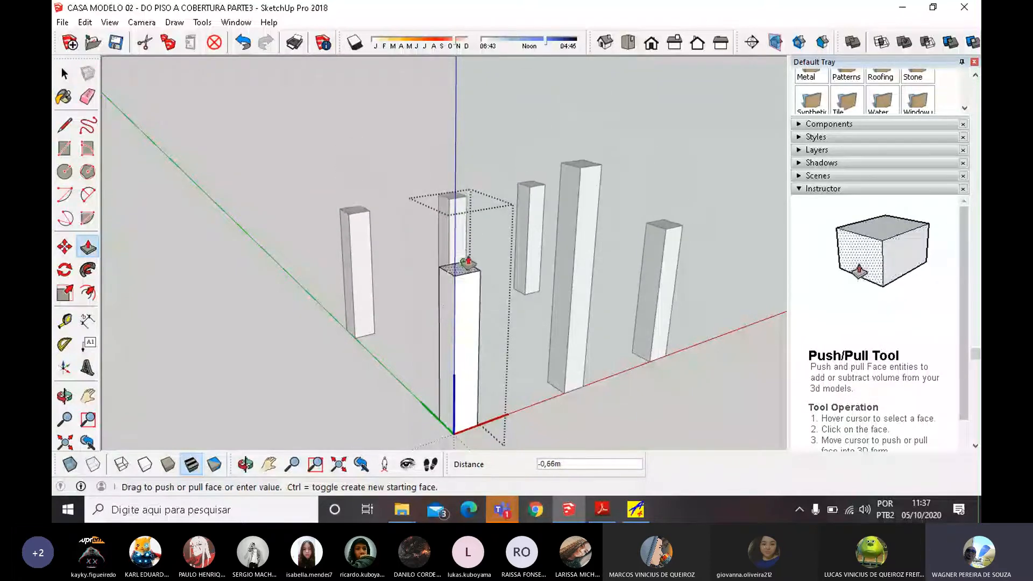
click(464, 220)
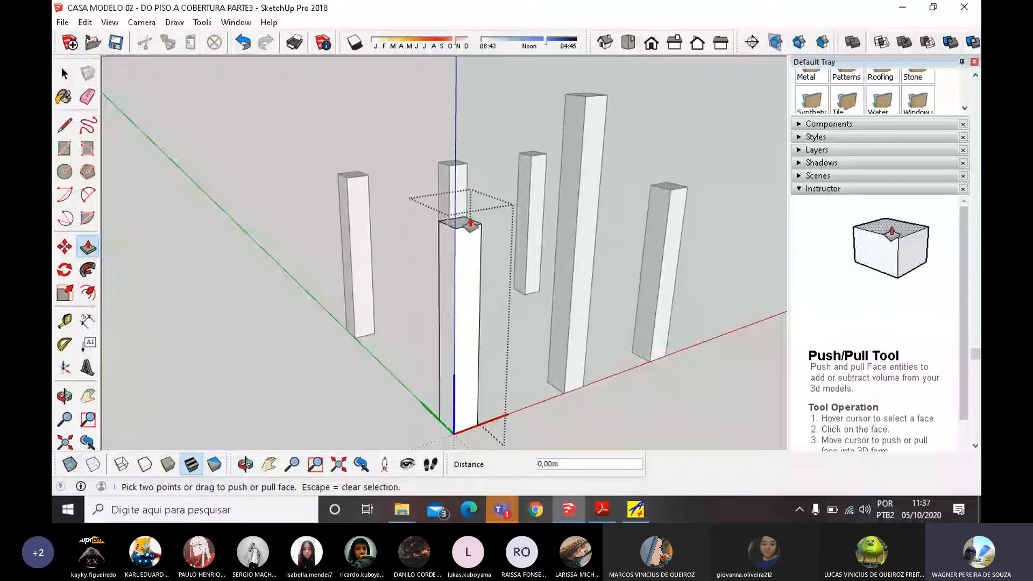
click(452, 272)
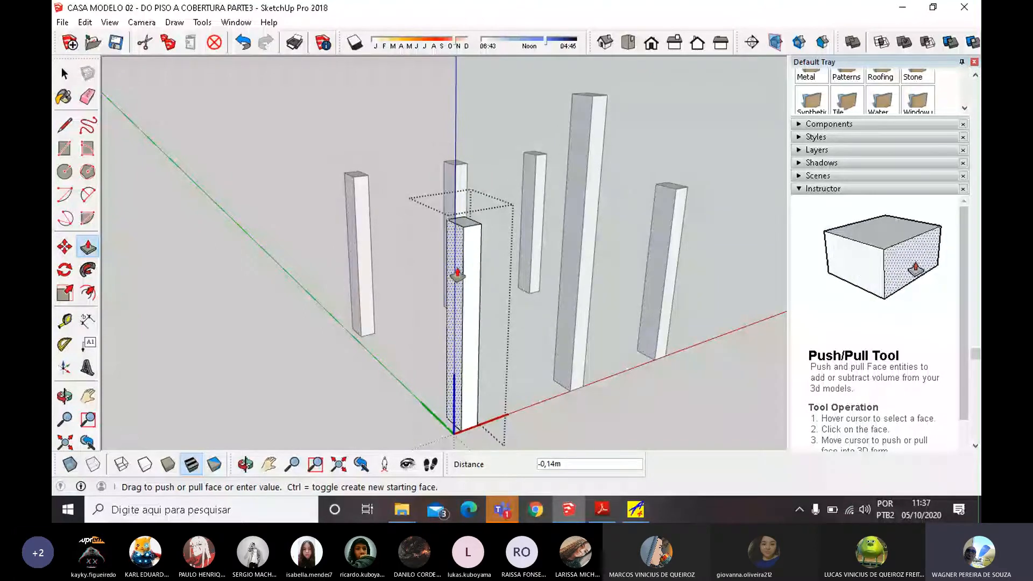
middle_drag(457, 274, 443, 321)
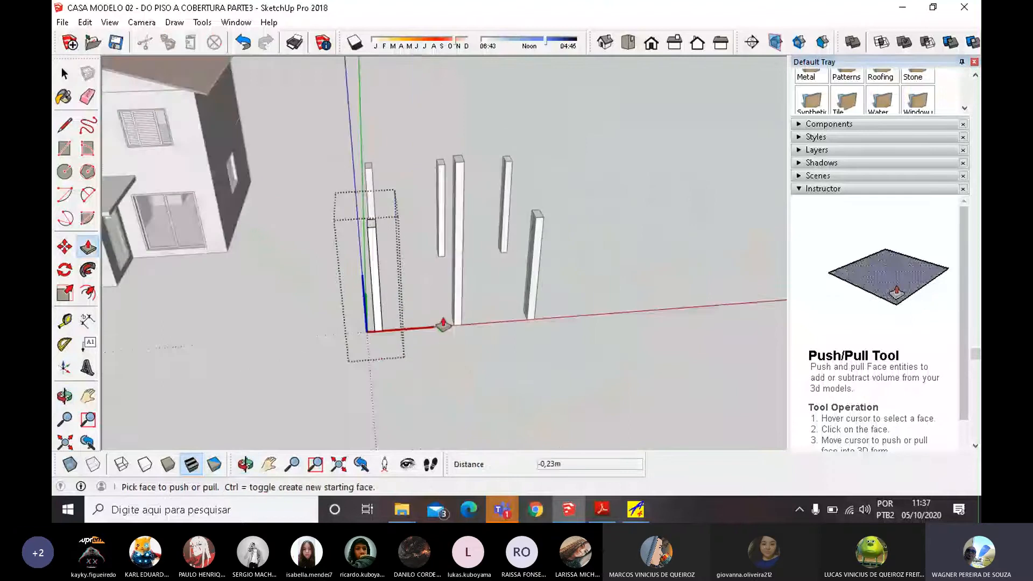
Leave the pillar component, select all six sample pillars beside the house, and delete them.
key(space)
middle_drag(570, 294, 664, 382)
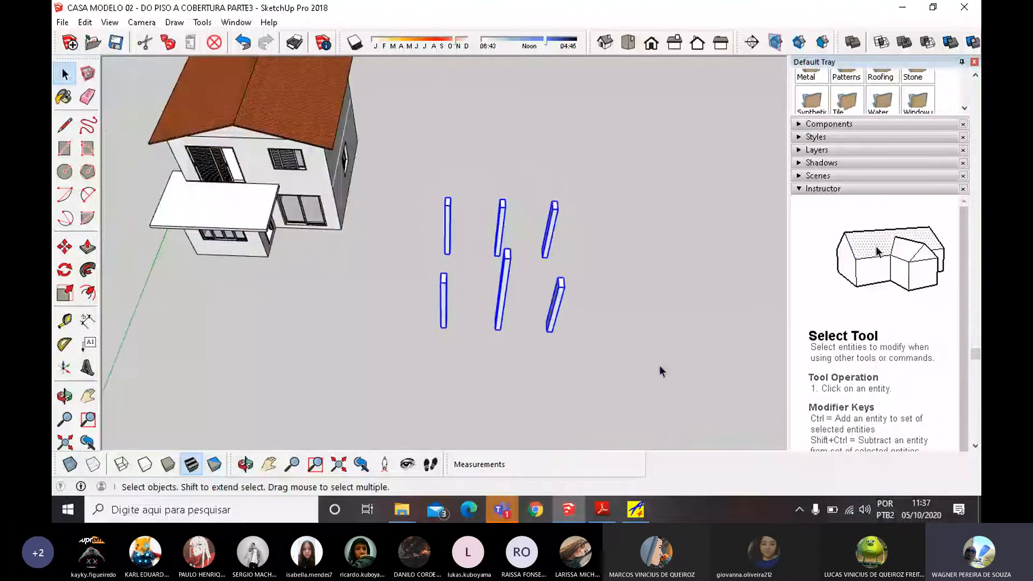
key(Delete)
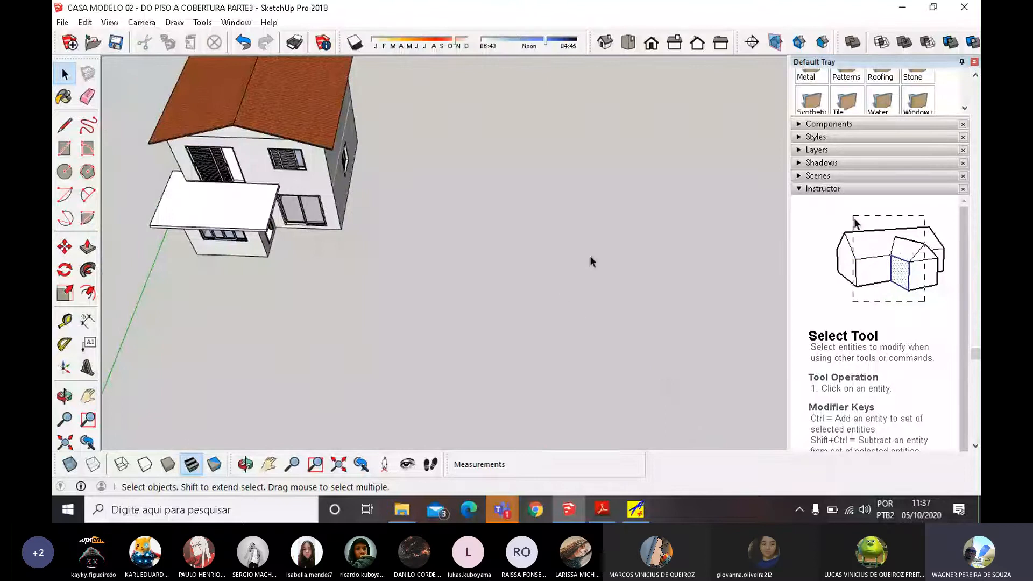
Draw a 0.3 m by 1 m rectangle on the ground beside the house as the base of one stair step.
middle_drag(590, 256, 607, 214)
key(o)
drag(607, 213, 560, 171)
key(space)
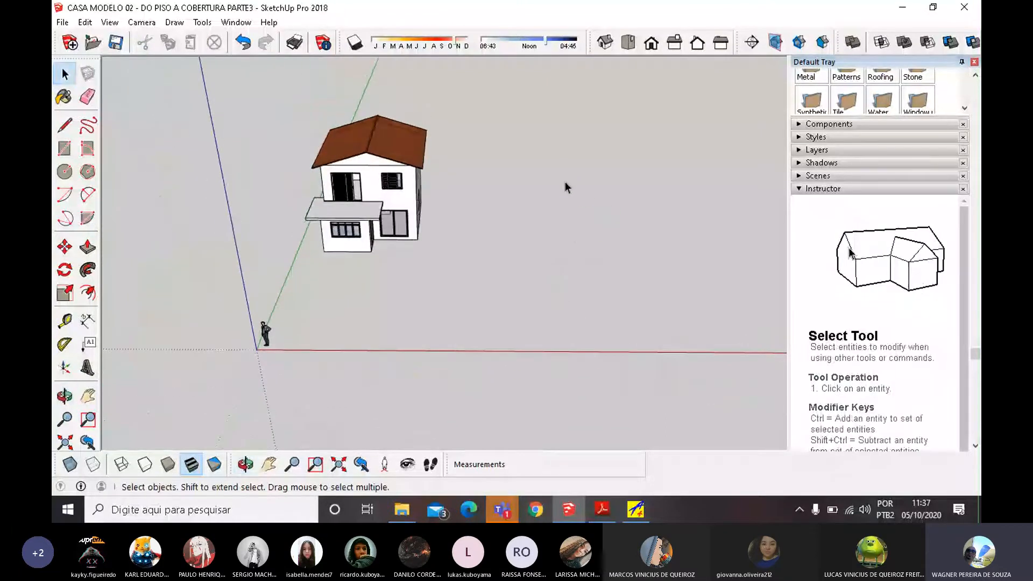
click(65, 151)
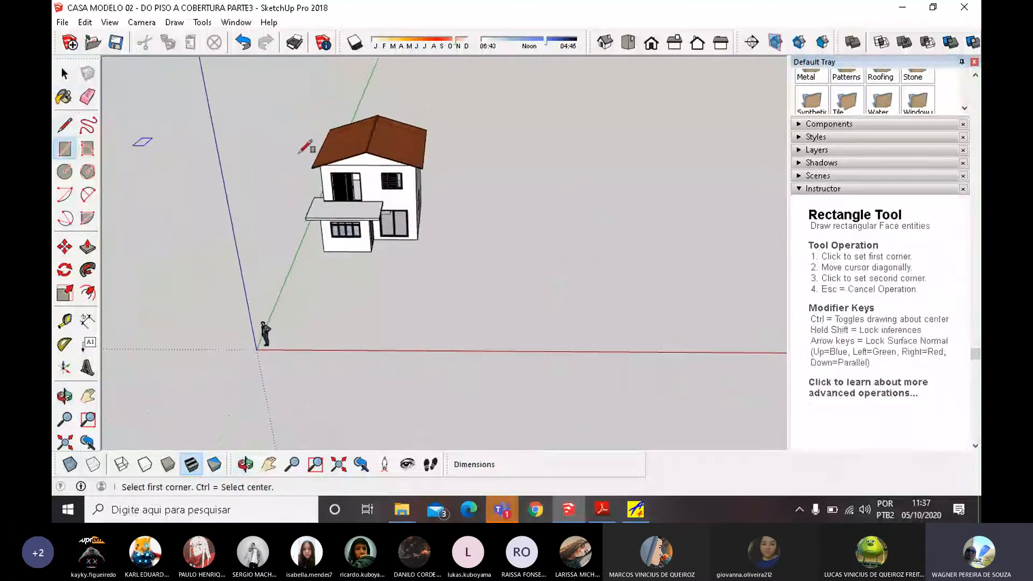
scroll(508, 306, up, 3)
click(496, 324)
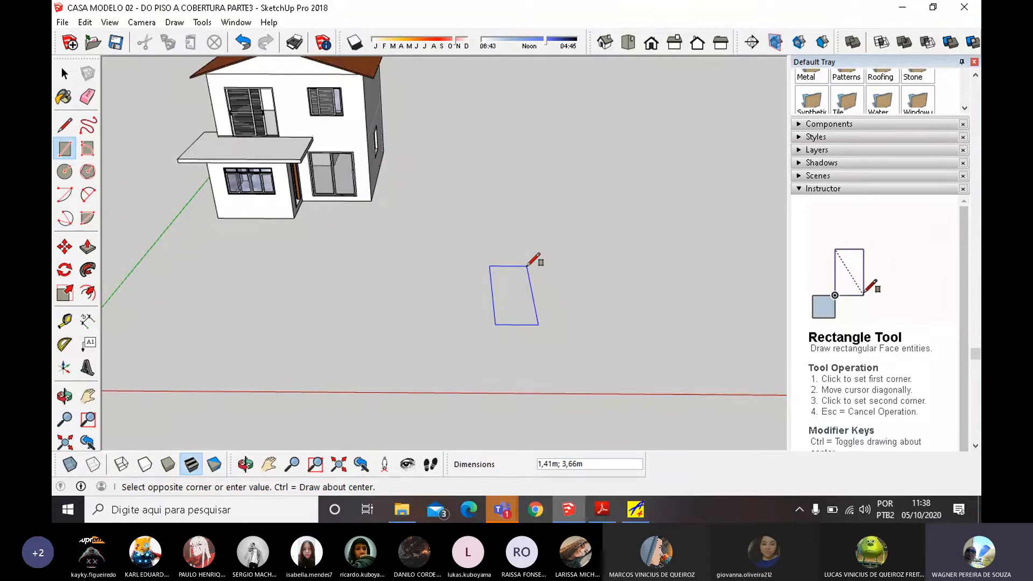
text(3)
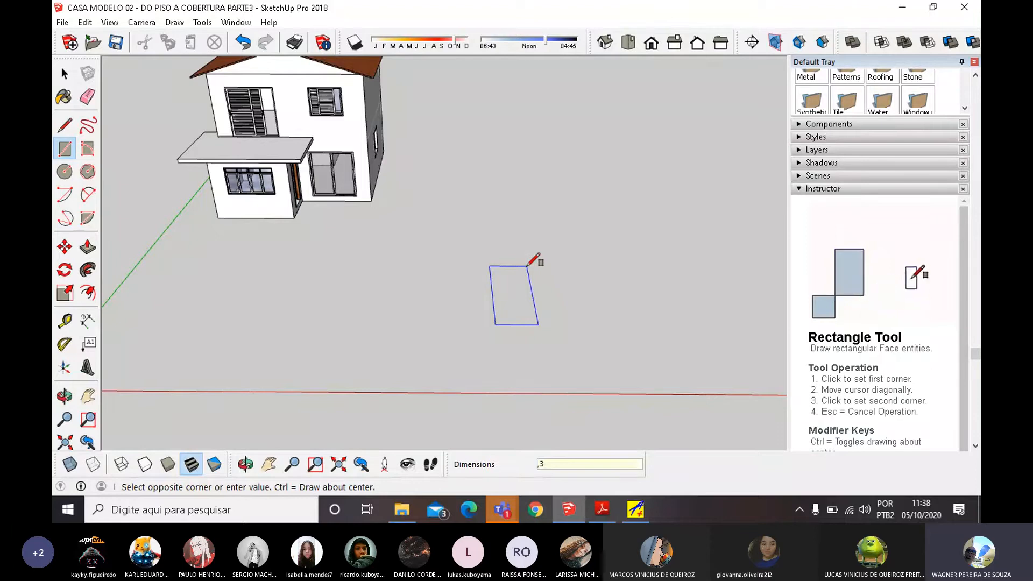
text(;)
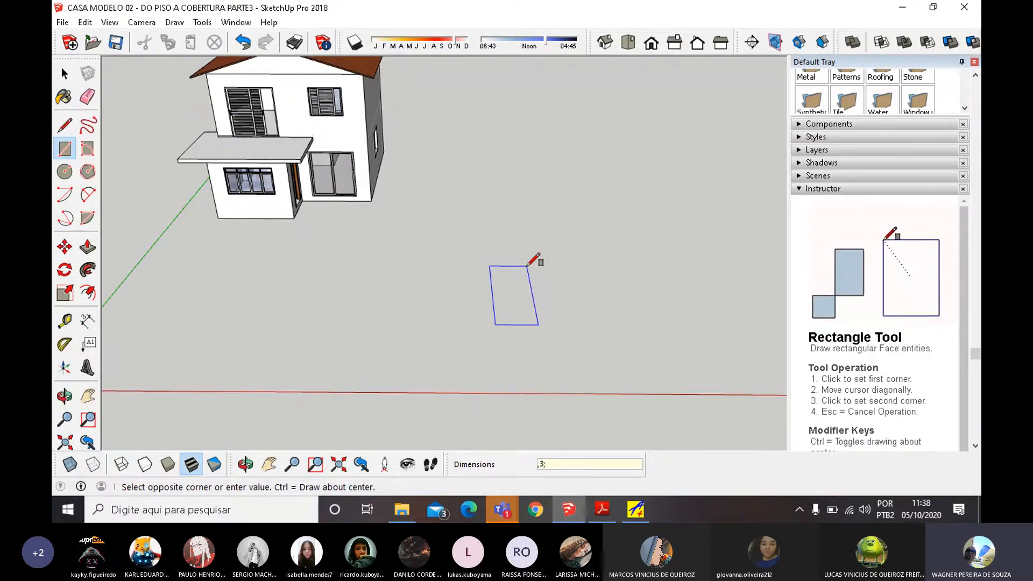
text(1)
key(Return)
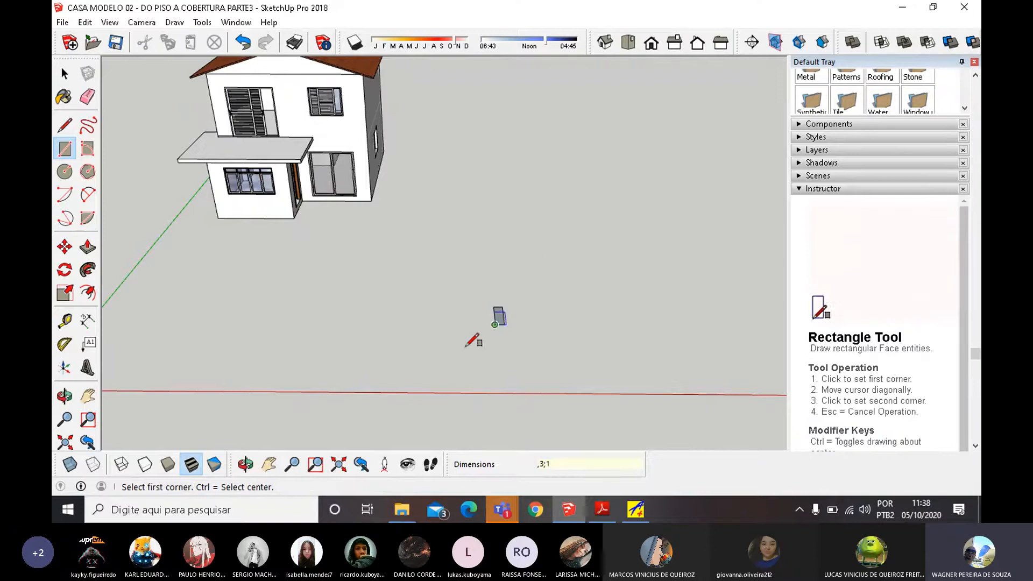
Reverse the face of the new rectangle so its front side points upward.
scroll(508, 314, up, 8)
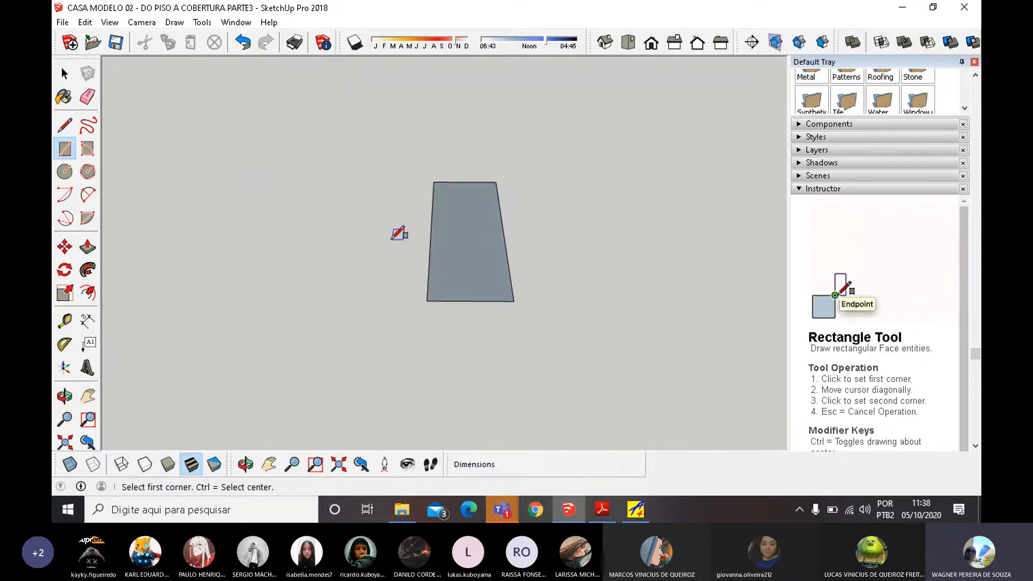
click(65, 74)
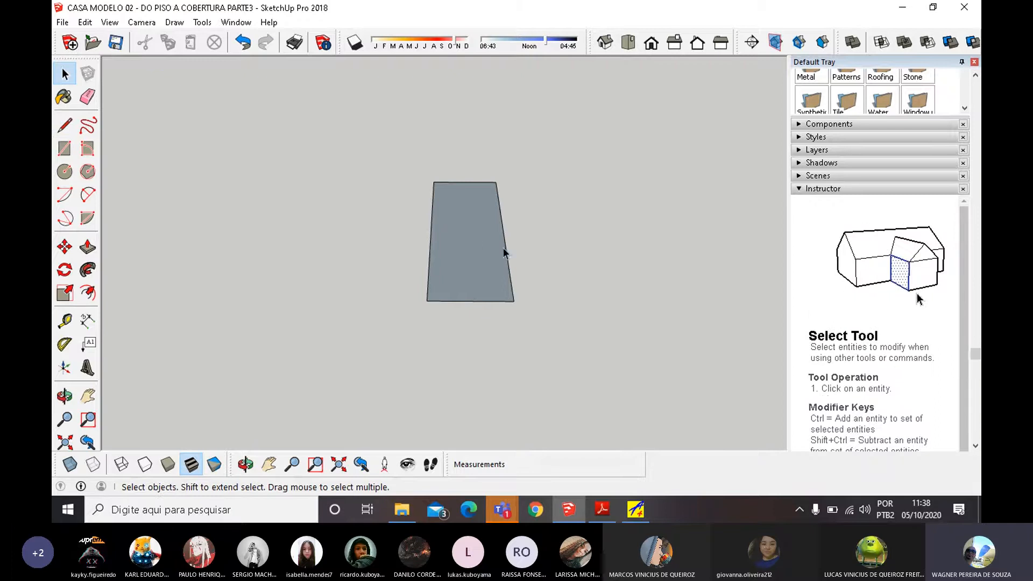
middle_drag(485, 330, 641, 445)
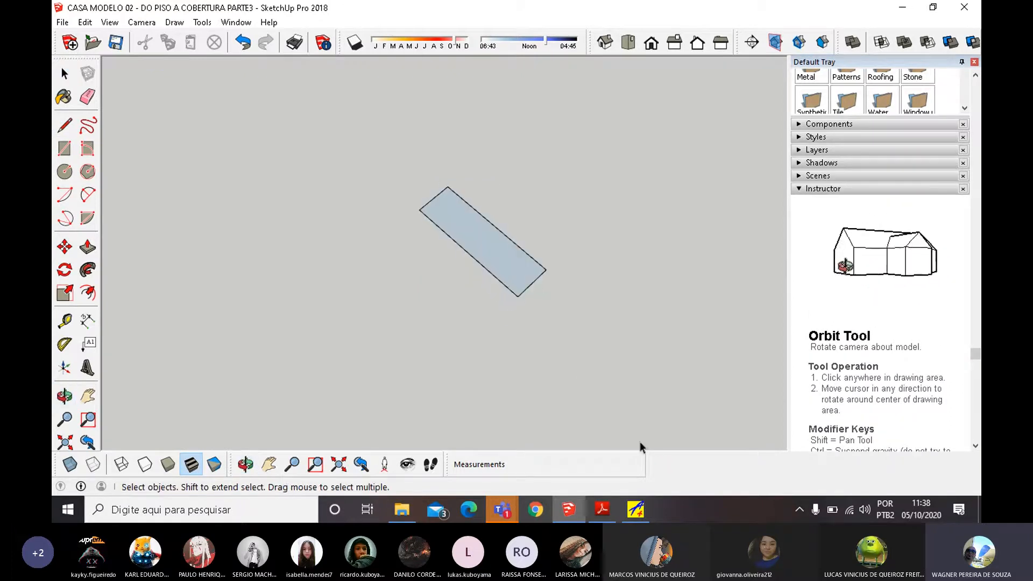
middle_drag(380, 205, 309, 192)
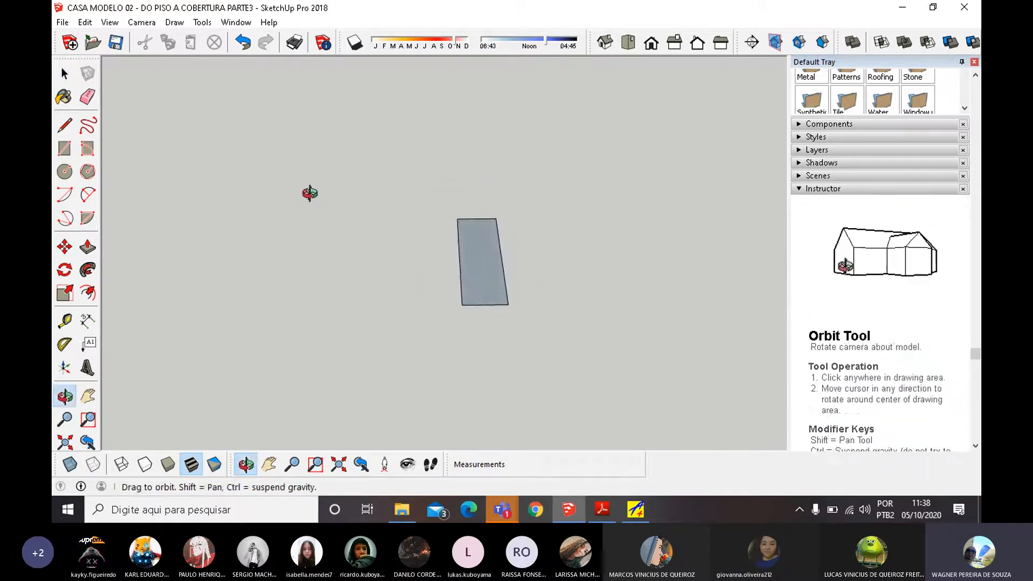
right_click(478, 268)
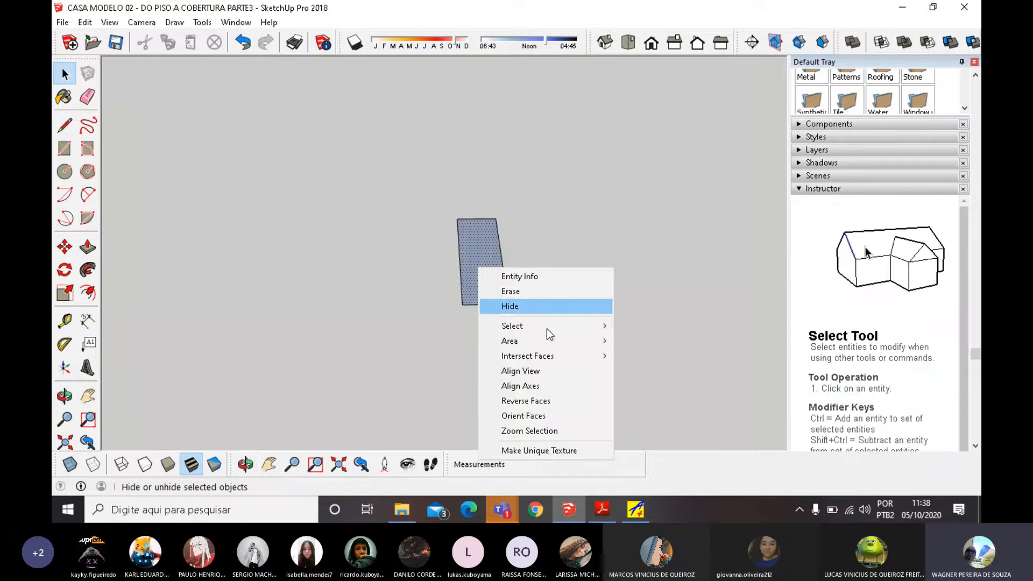
click(537, 399)
middle_click(501, 324)
middle_drag(501, 324, 496, 272)
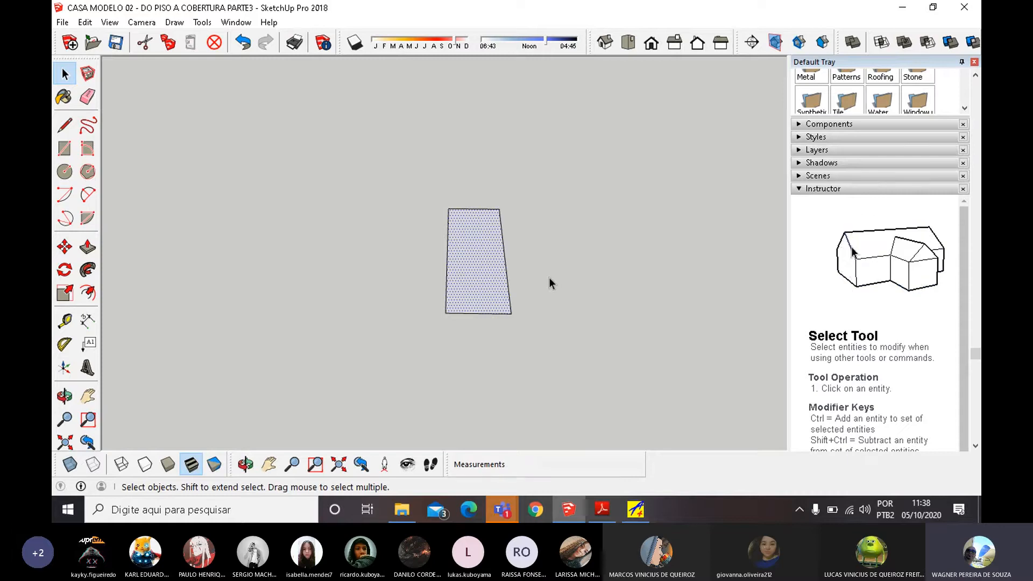
Extrude the rectangle upward 0.17 m with Push/Pull to form the first stair step.
click(88, 247)
click(495, 272)
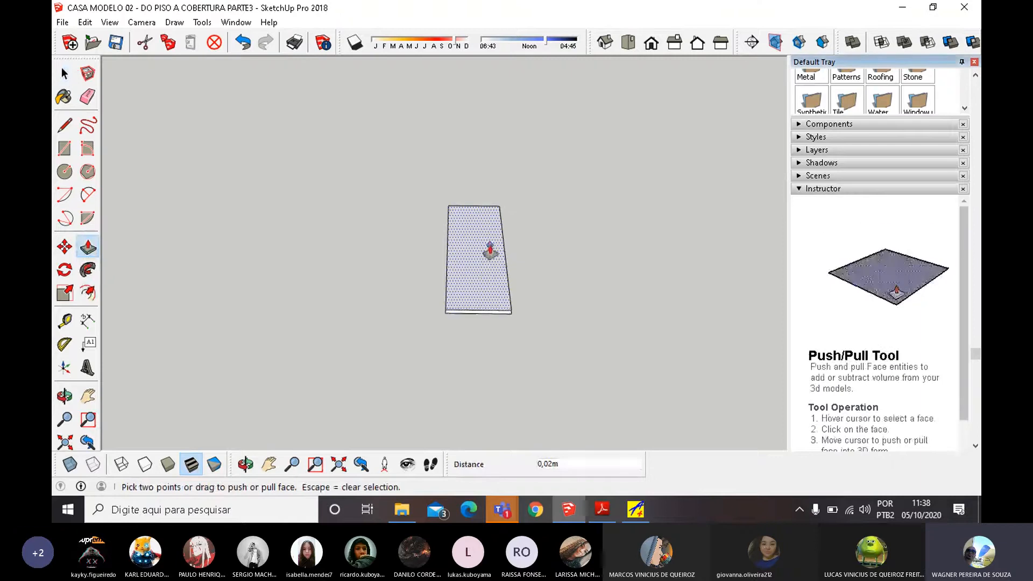
key(ctrl+z)
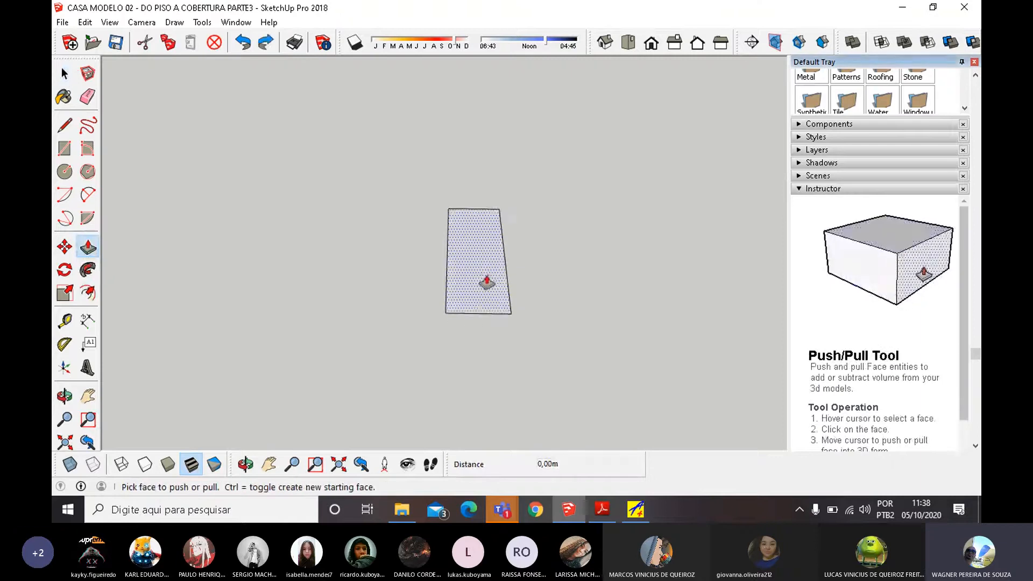
click(487, 281)
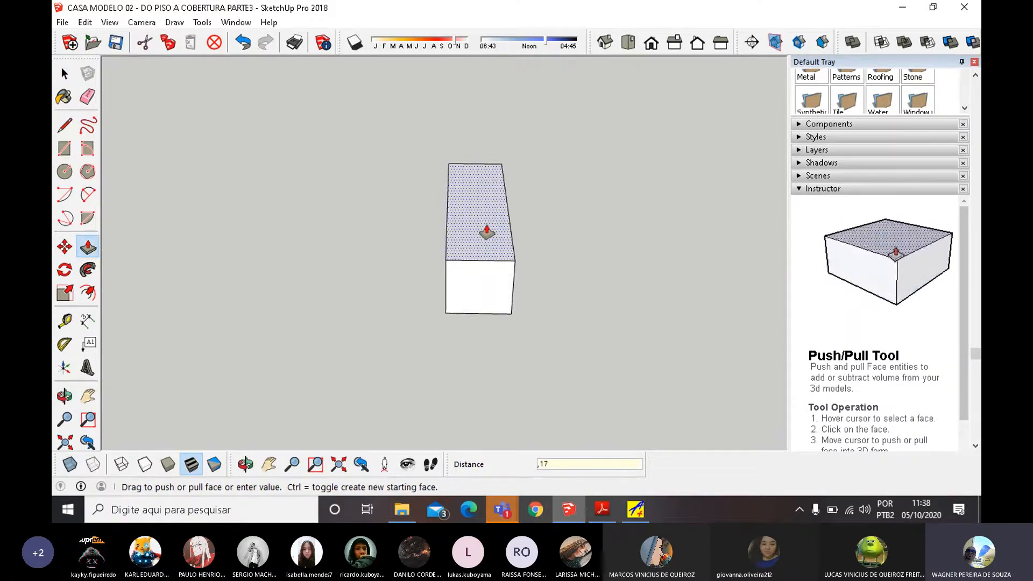
click(468, 202)
middle_drag(468, 202, 512, 205)
scroll(500, 264, down, 6)
middle_drag(516, 293, 381, 203)
key(p)
scroll(512, 247, up, 5)
key(space)
scroll(641, 194, down, 3)
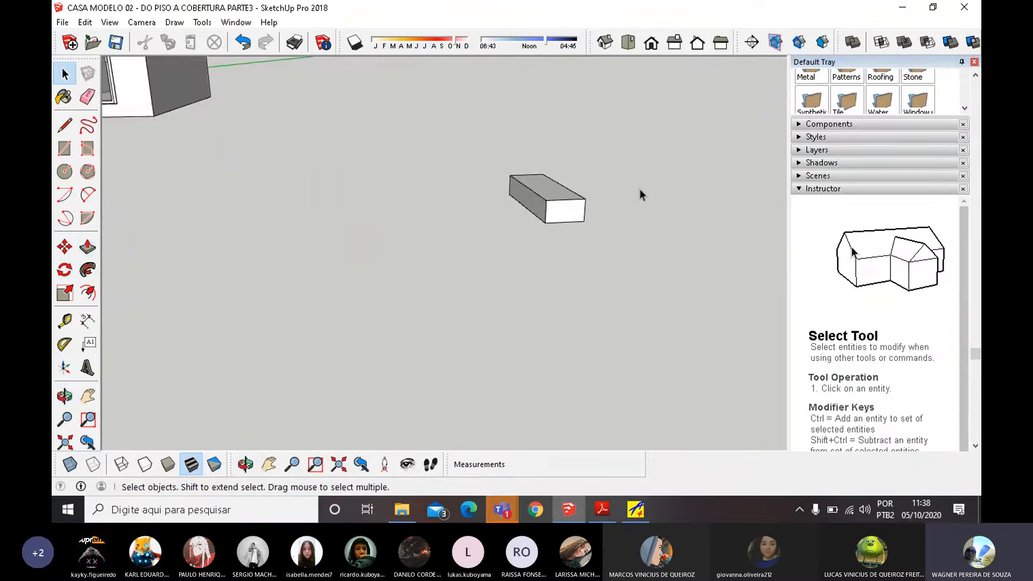
Select the whole step block and make it a component with the default settings.
middle_drag(640, 194, 603, 258)
scroll(586, 213, up, 3)
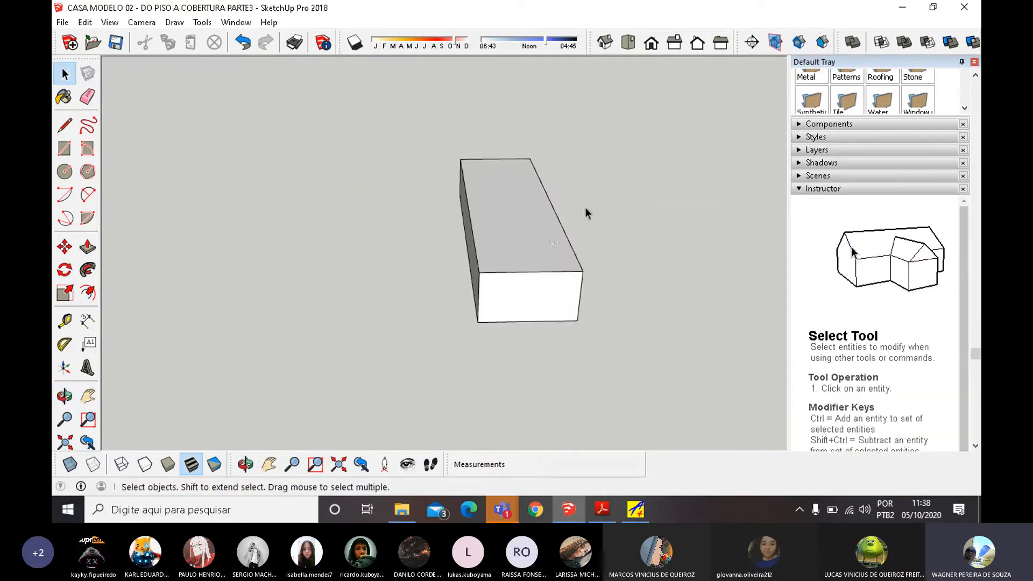
click(518, 250)
triple_click(519, 244)
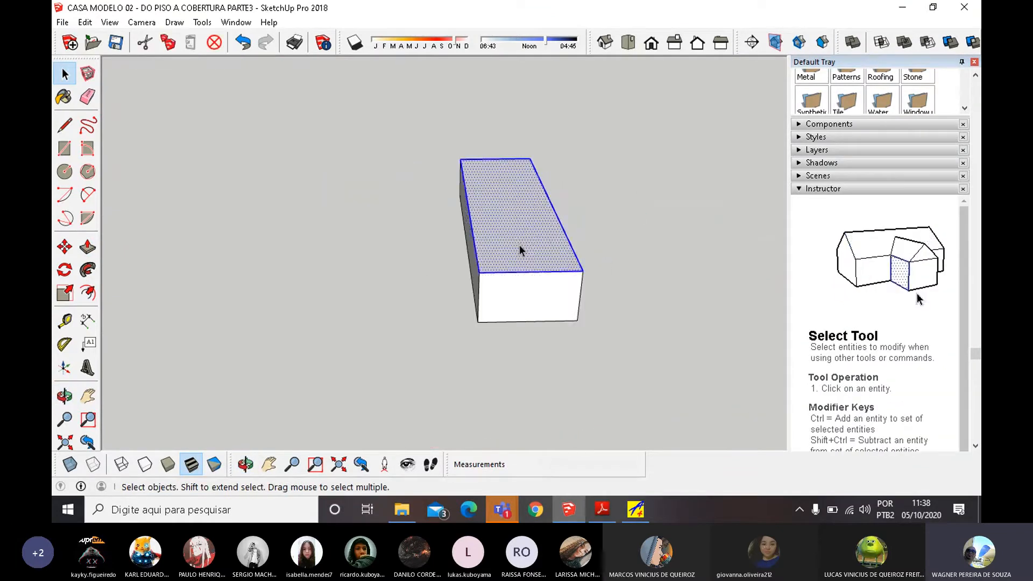
right_click(512, 243)
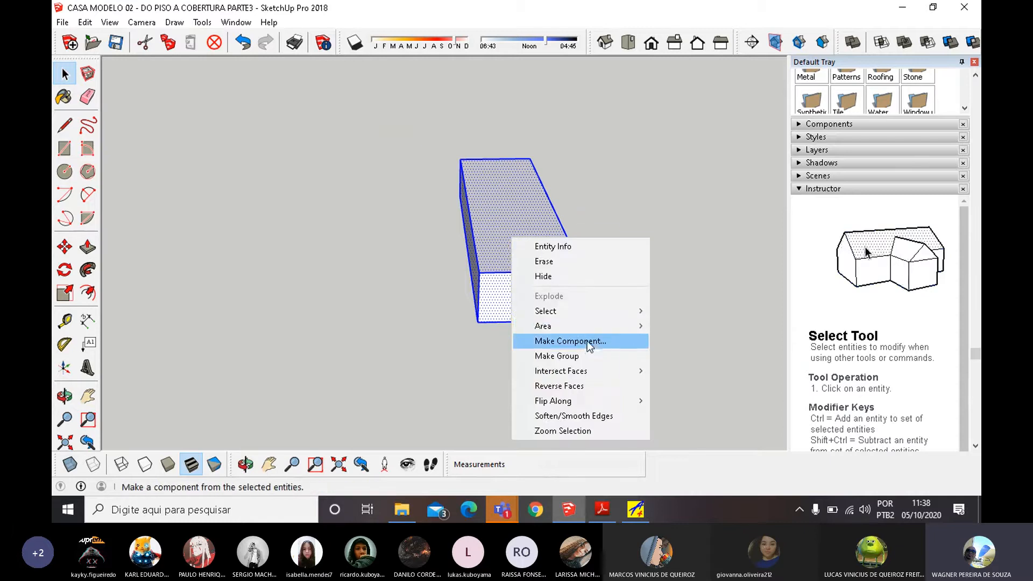
click(586, 342)
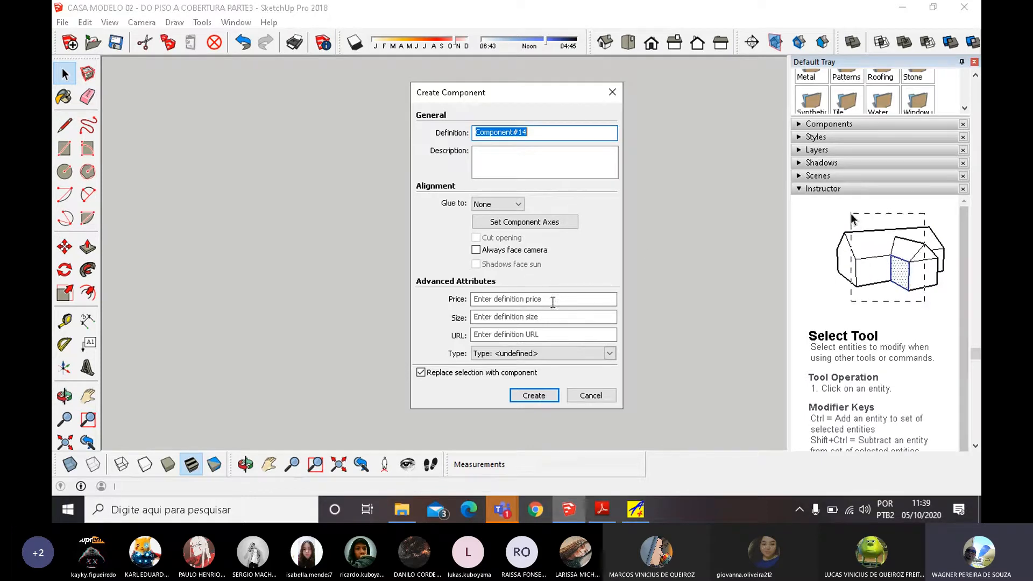
click(533, 396)
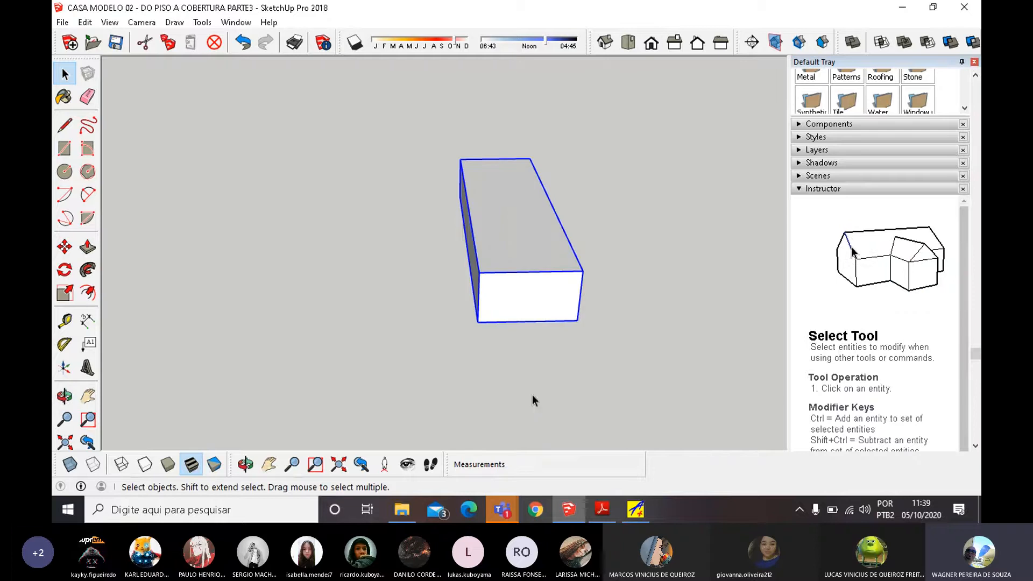
Copy the step component from its lower front corner to the opposite upper front corner, forming the second step.
middle_drag(531, 397, 484, 353)
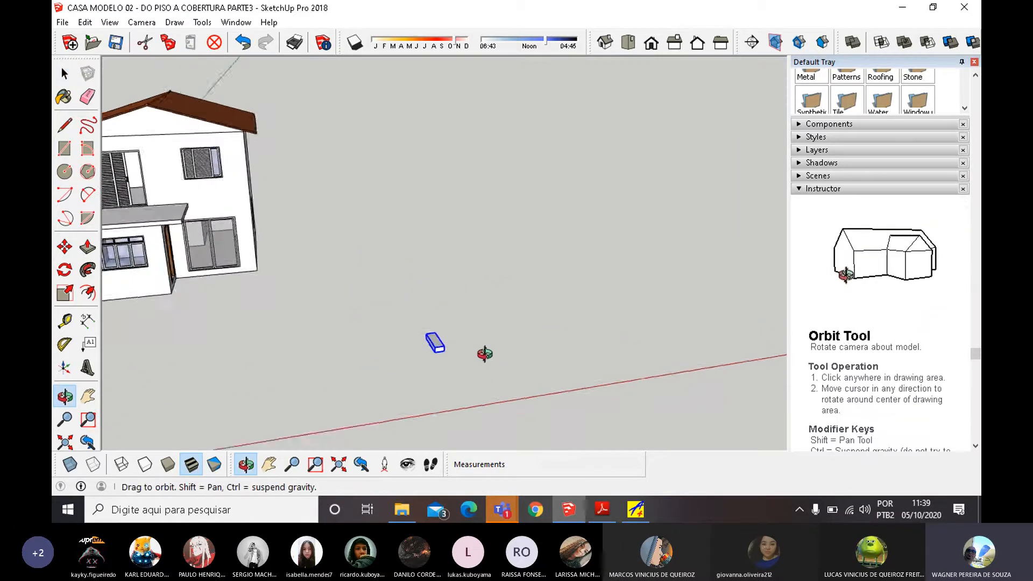
scroll(415, 337, up, 5)
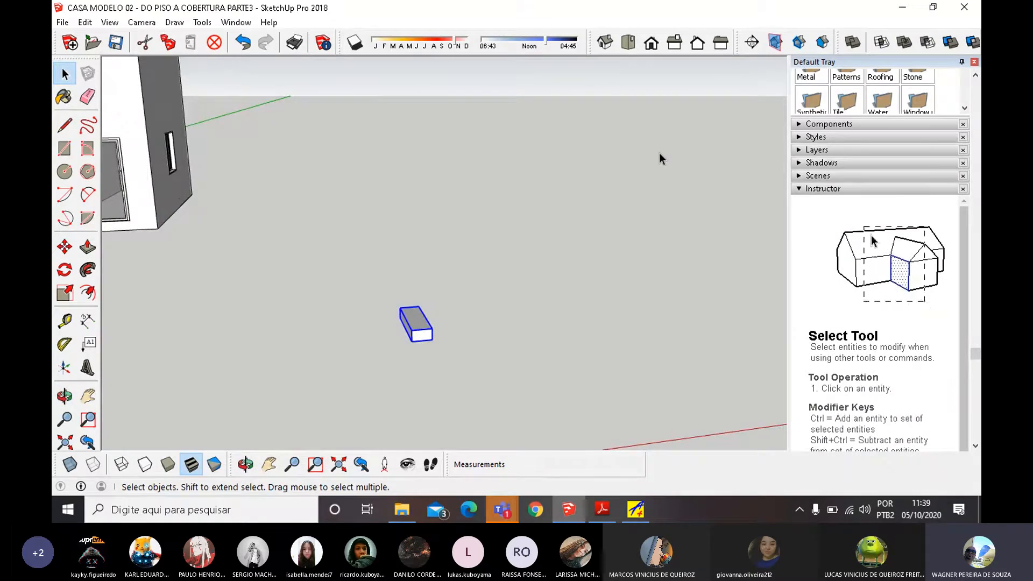
click(65, 248)
scroll(420, 336, up, 3)
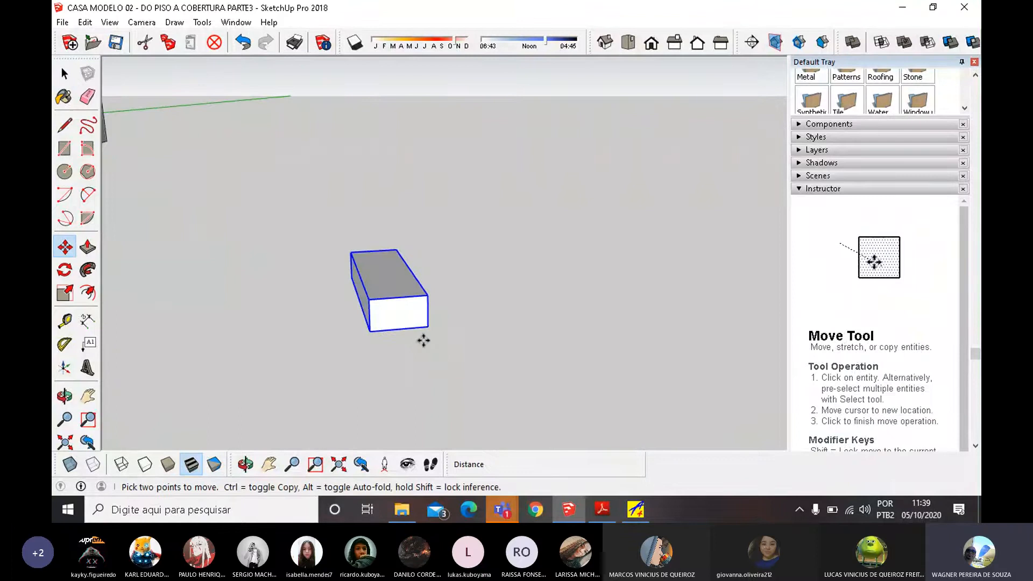
key(ctrl)
click(370, 332)
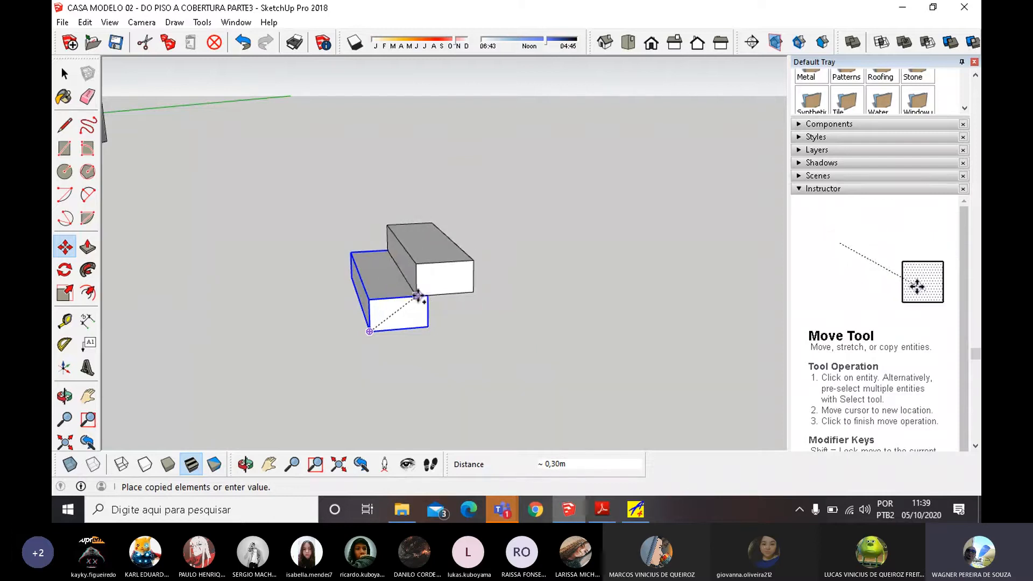
click(426, 295)
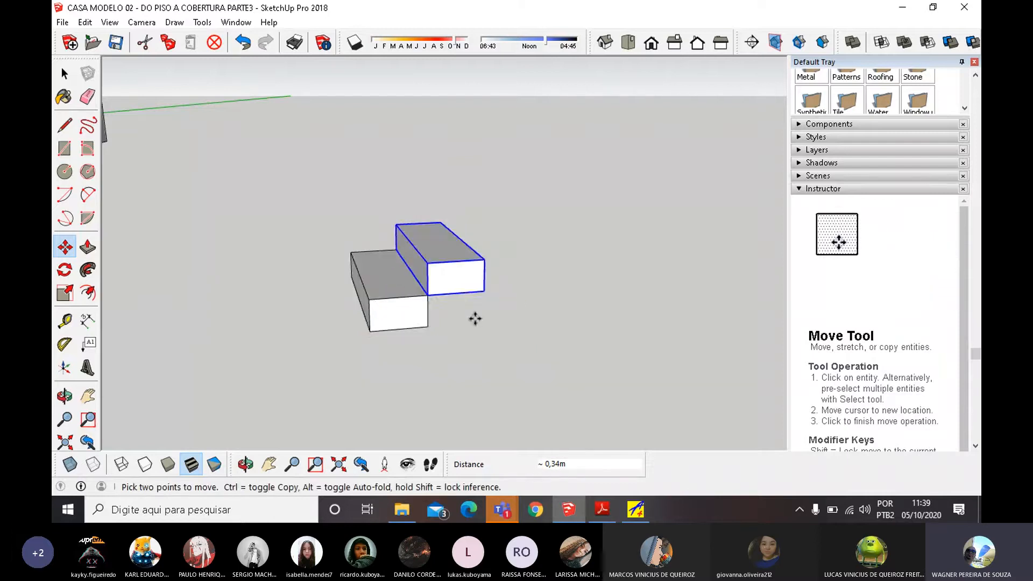
Repeat the step copy 15 times with the x15 multiplier to build the straight stair flight.
scroll(475, 316, down, 3)
middle_drag(518, 323, 482, 306)
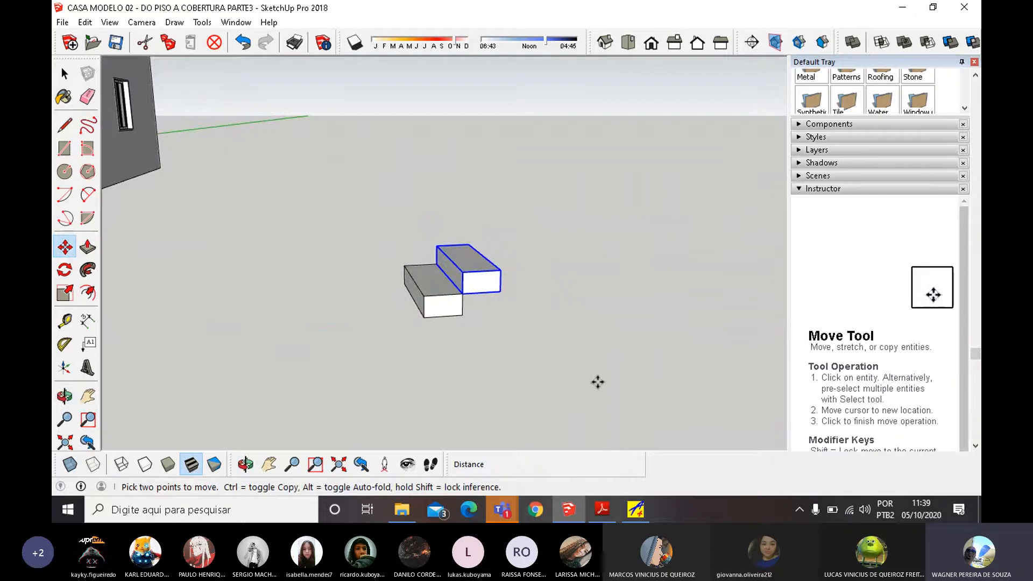
text(X1)
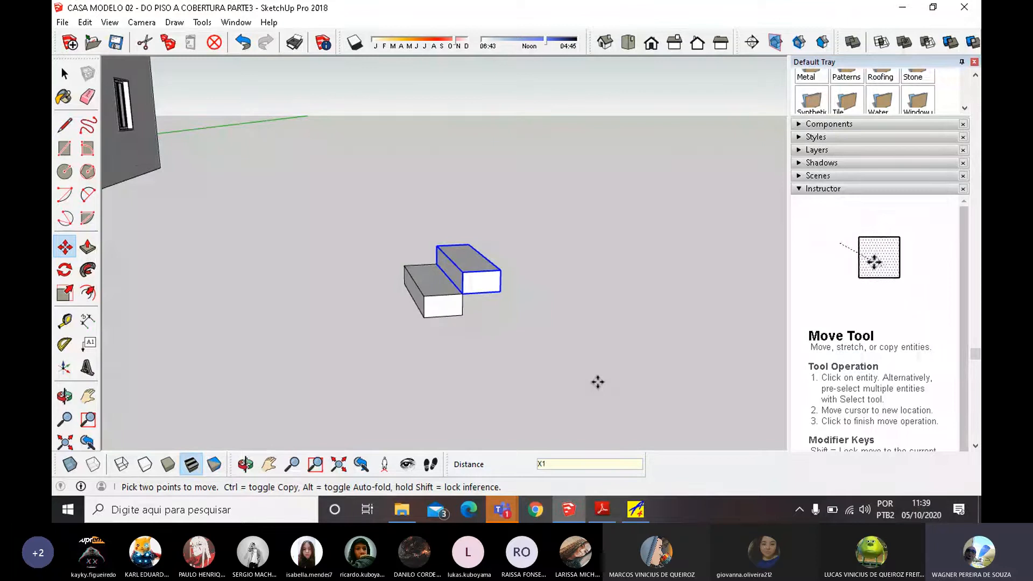
text(5)
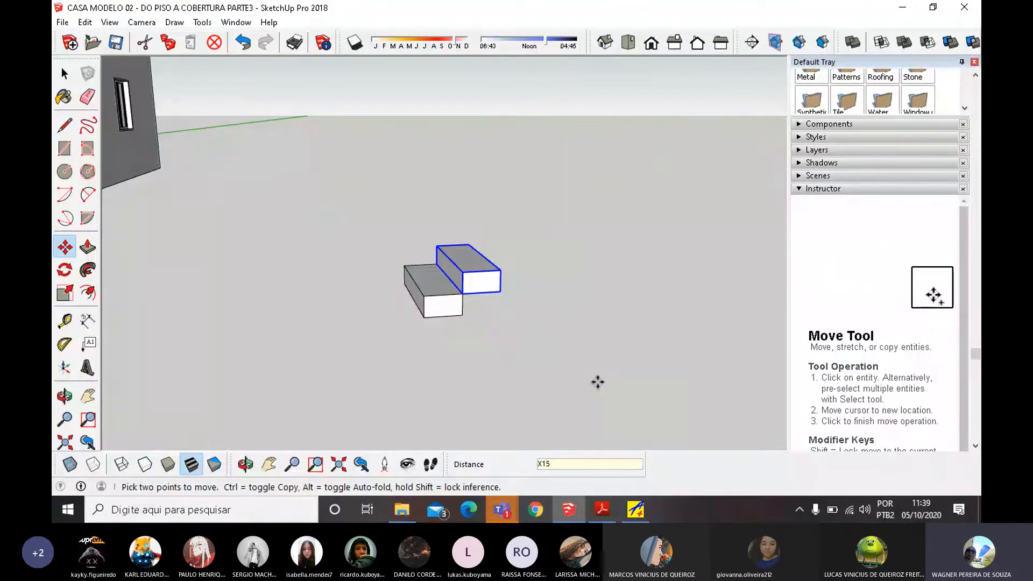
key(Return)
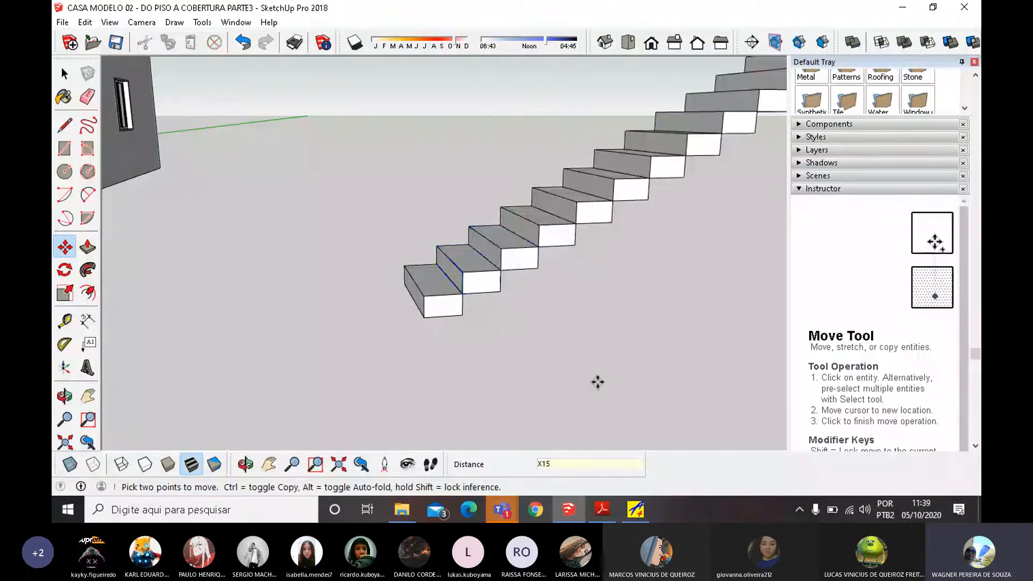
scroll(366, 309, down, 5)
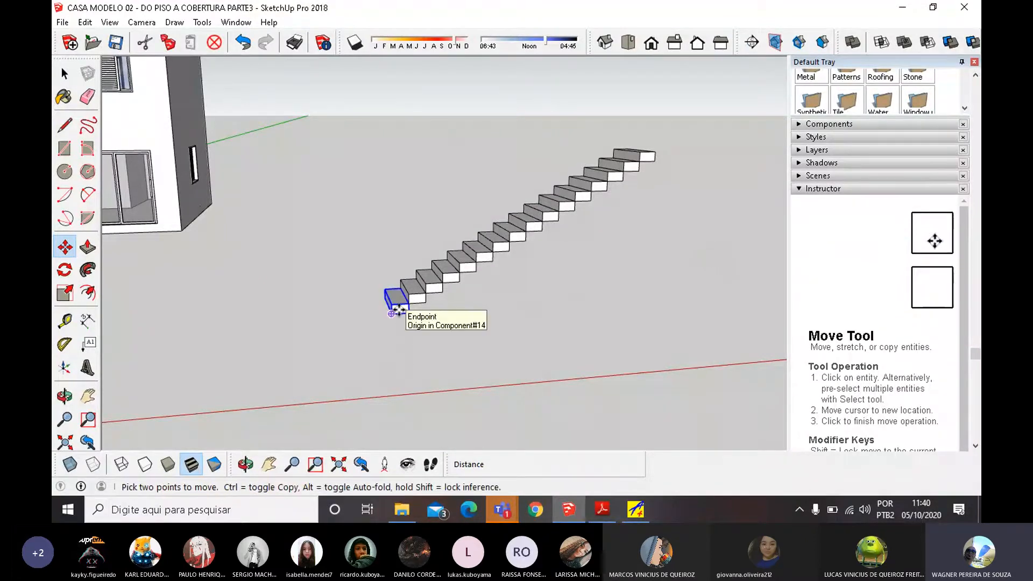
click(408, 304)
click(409, 303)
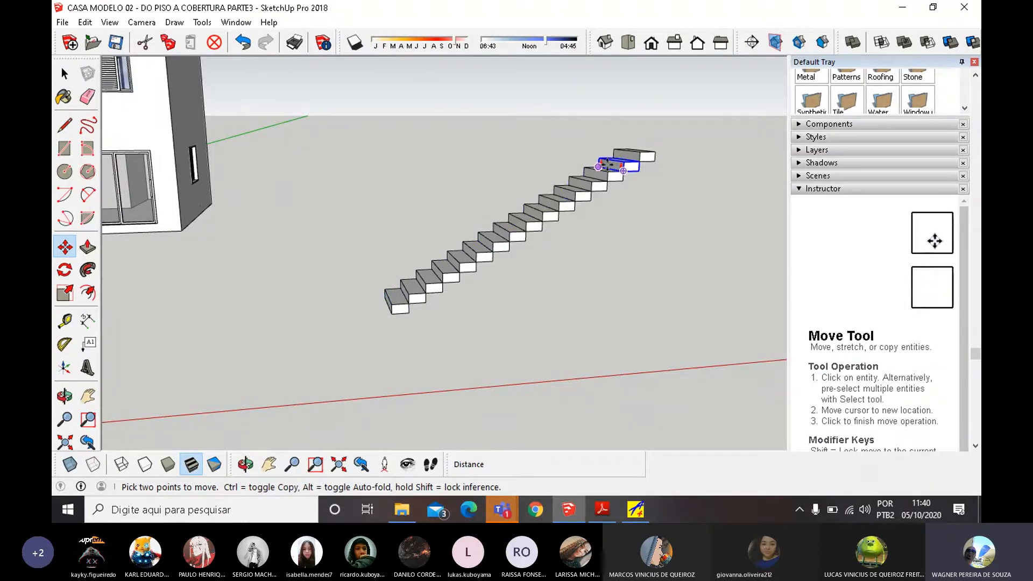
click(639, 161)
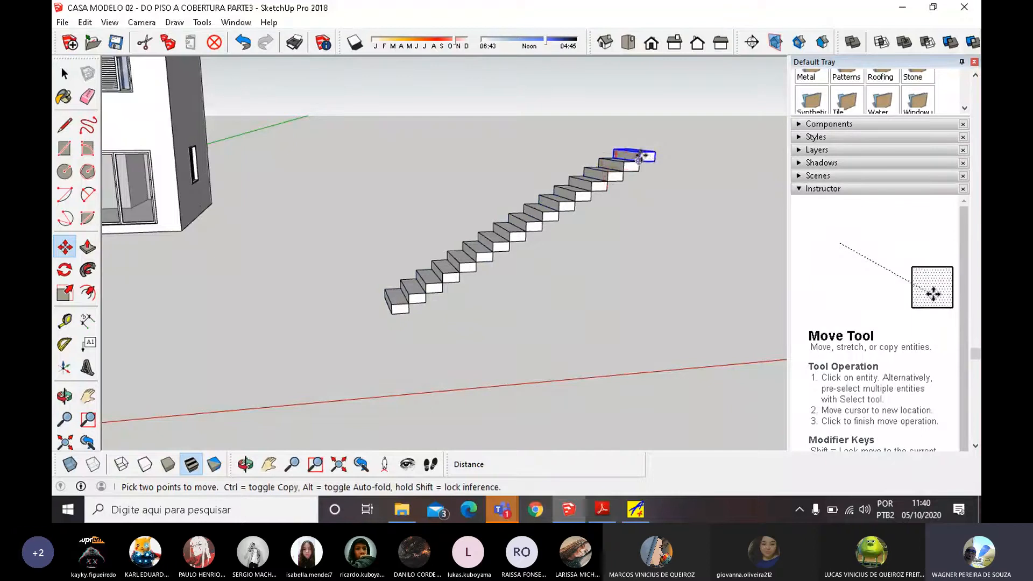
key(Escape)
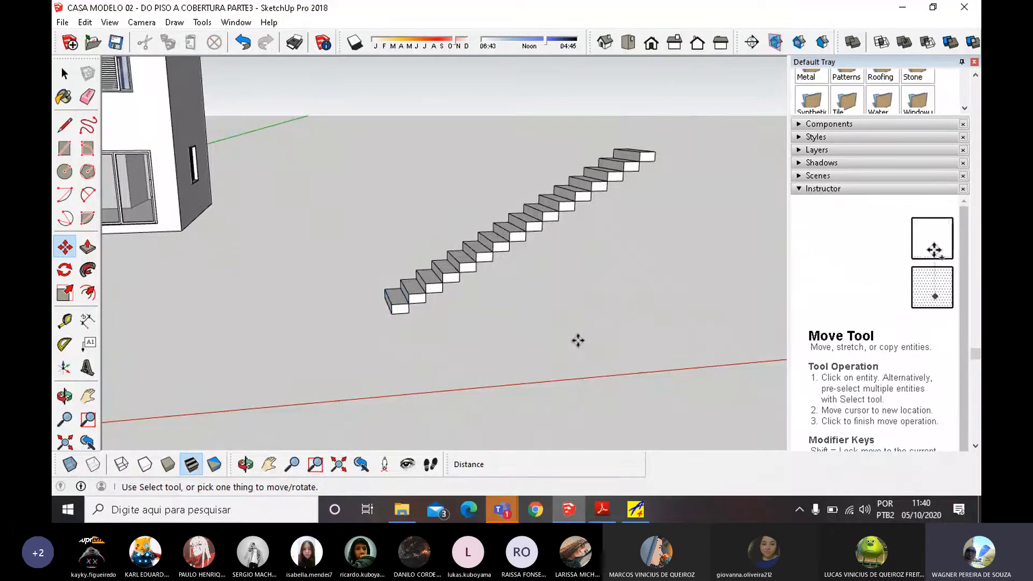
Change the stair array multiplier to x13 and x4, and return it to x15.
text(x)
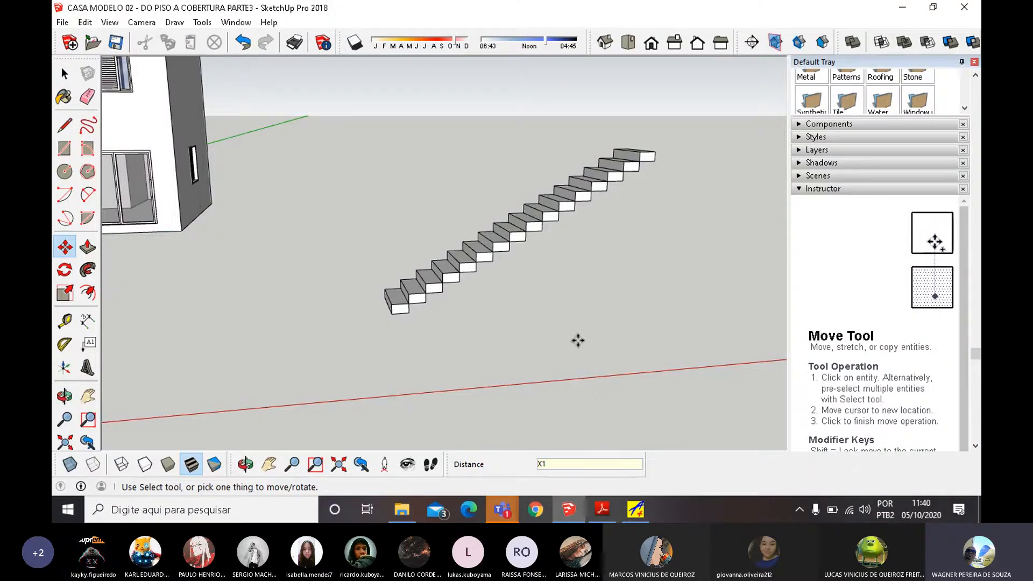
key(Return)
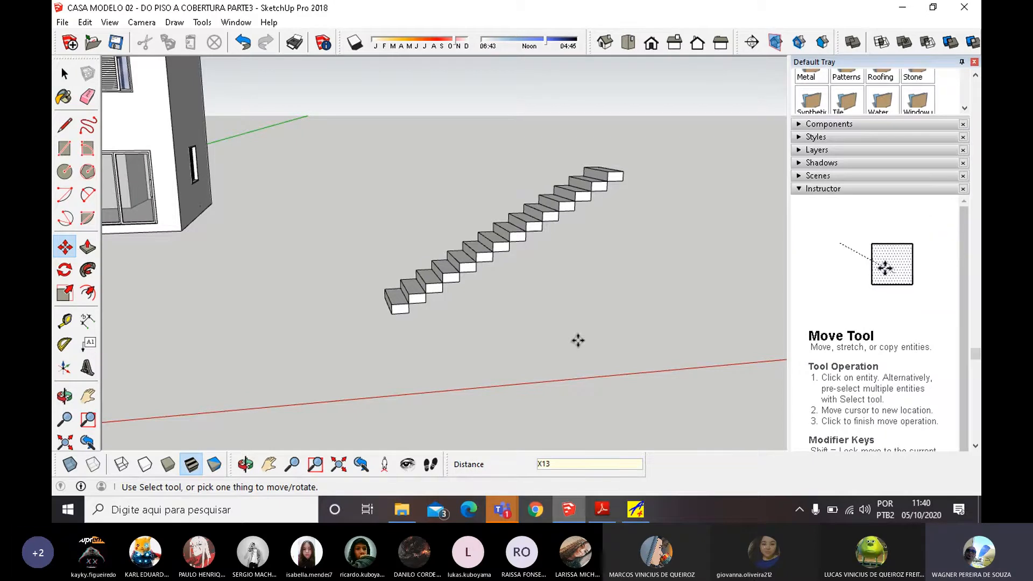
text(X4)
key(Return)
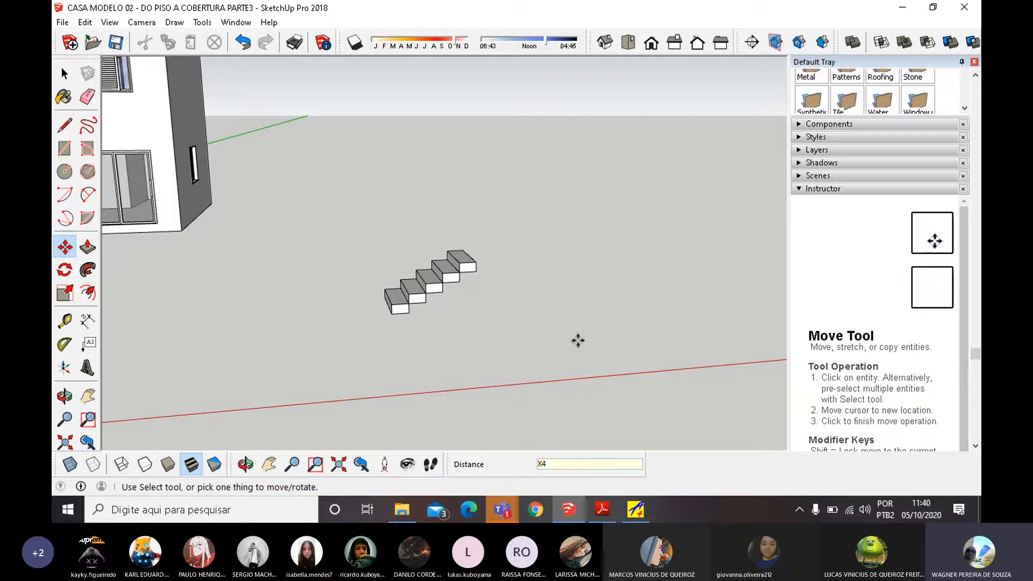
text(X15)
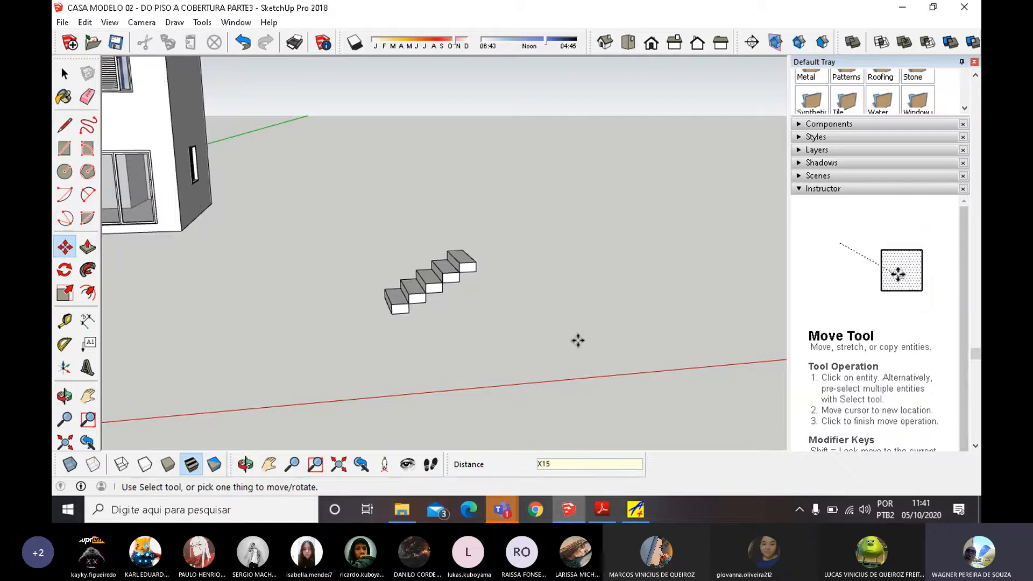
key(Return)
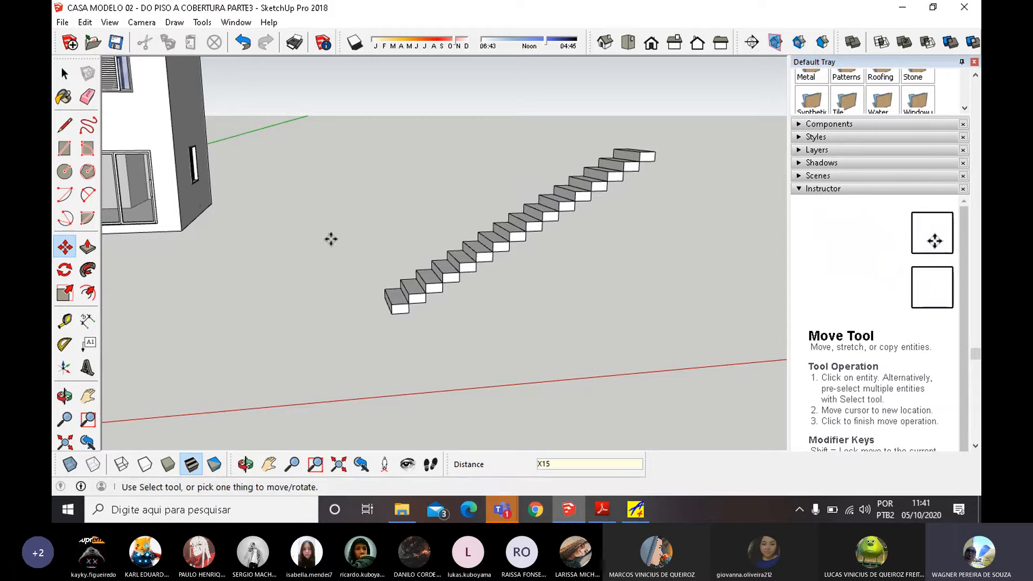
Examine the straight stair flight from above, from the side and from its lower end.
click(65, 75)
scroll(474, 344, down, 2)
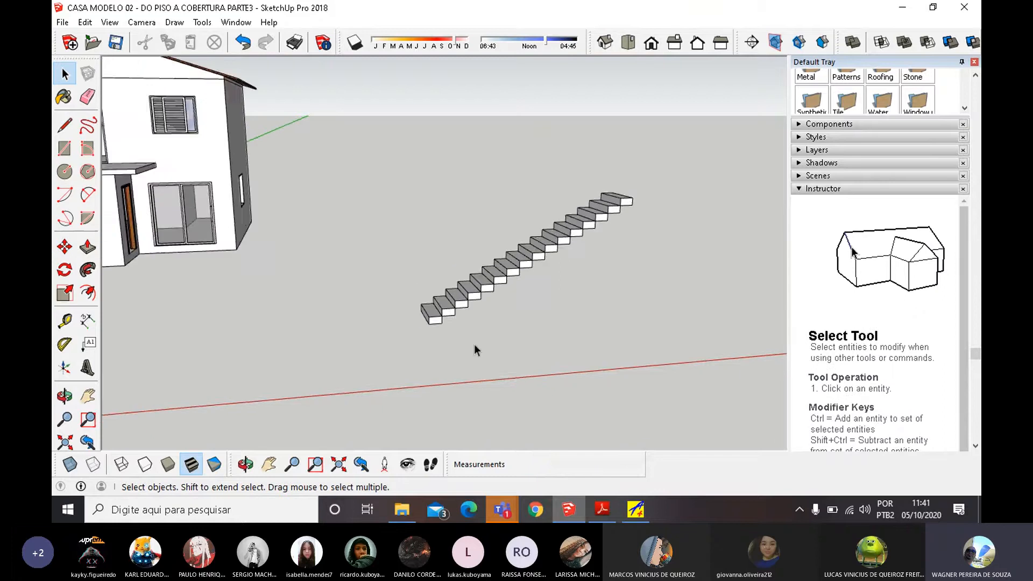
middle_drag(431, 271, 580, 298)
scroll(634, 211, up, 5)
scroll(634, 211, up, 1)
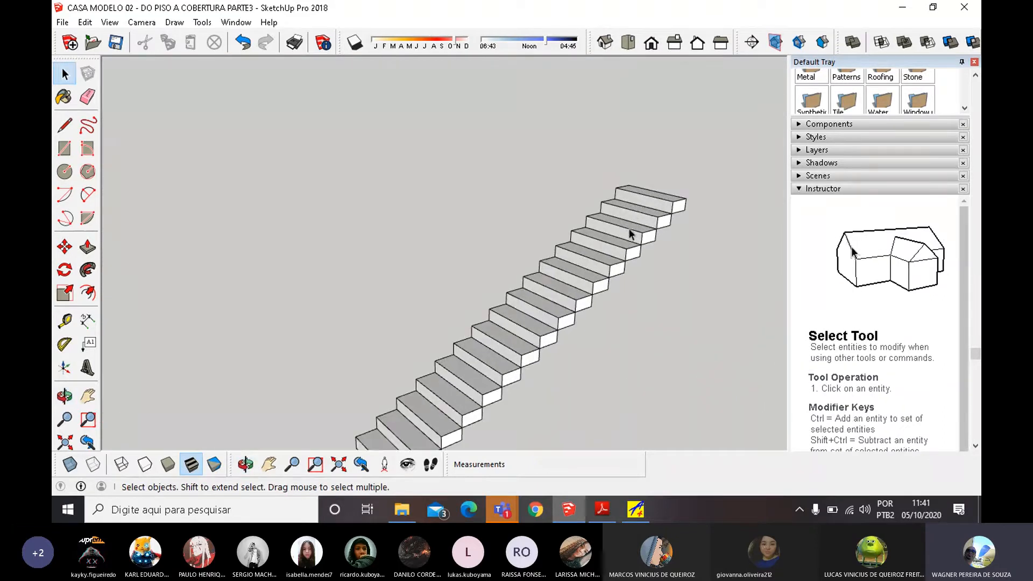
scroll(440, 256, down, 3)
middle_drag(440, 256, 429, 352)
scroll(381, 337, up, 3)
scroll(426, 331, up, 1)
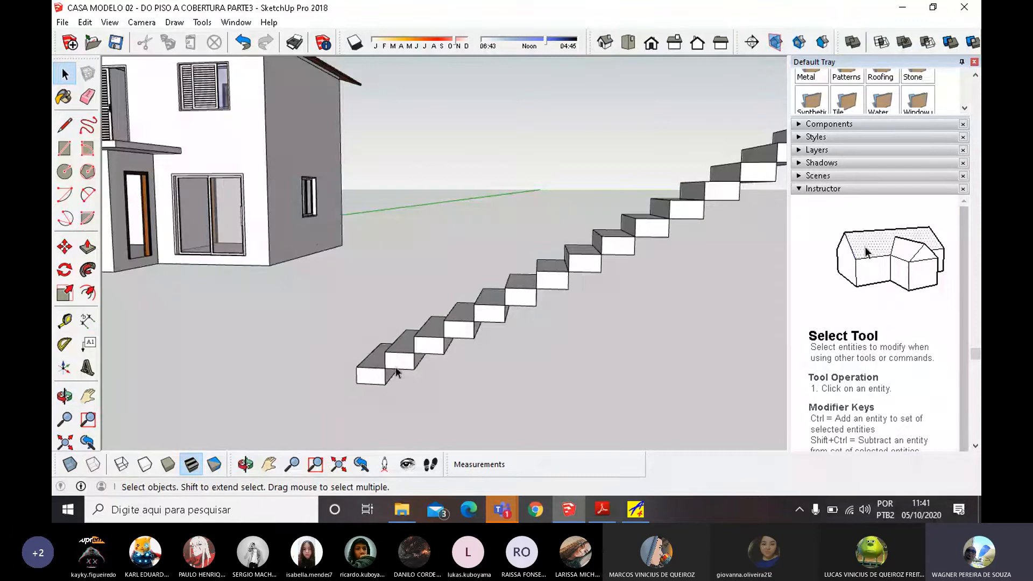
scroll(392, 373, down, 2)
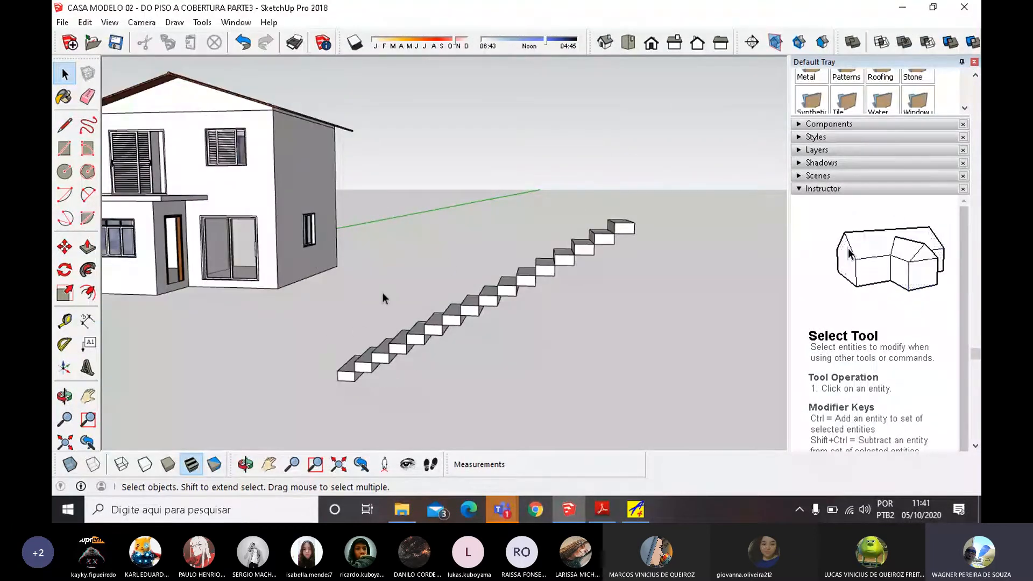
scroll(382, 289, down, 2)
middle_drag(386, 269, 435, 382)
scroll(424, 355, up, 2)
scroll(419, 342, down, 1)
scroll(441, 342, up, 3)
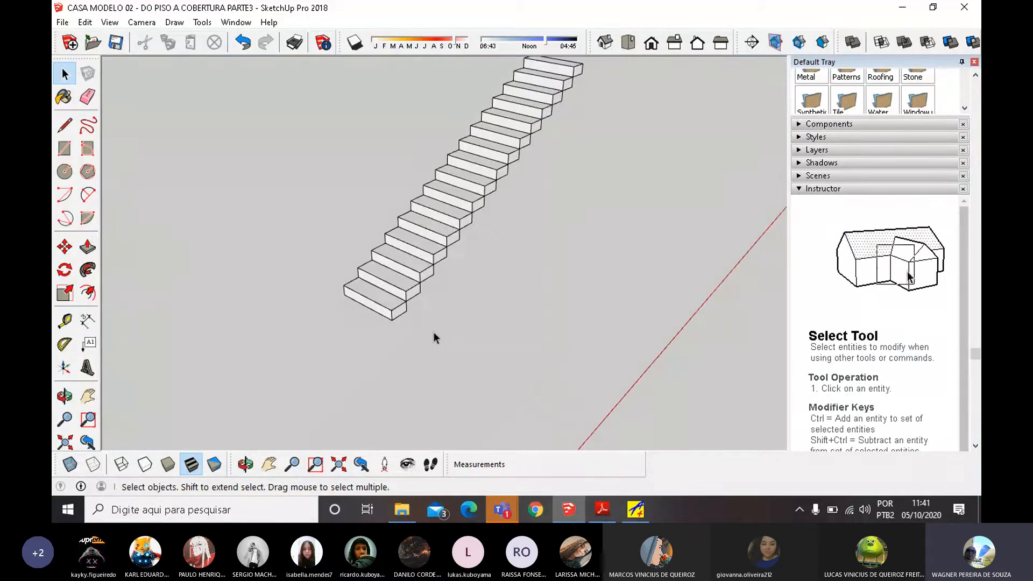
scroll(387, 345, down, 3)
middle_drag(393, 344, 334, 219)
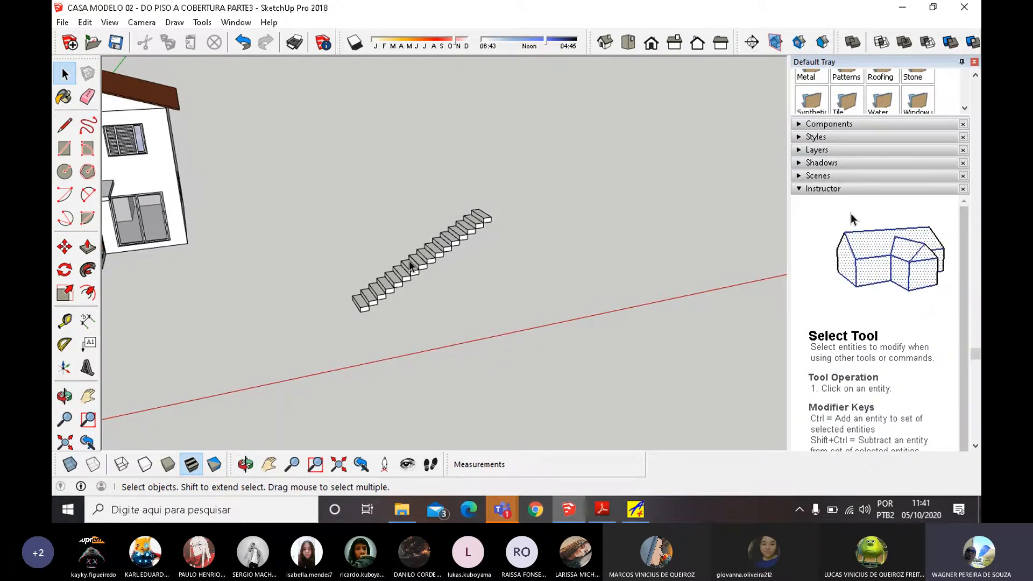
Copy the lowest step about 2.51 m along the green axis, in front of the stair flight.
scroll(360, 318, up, 5)
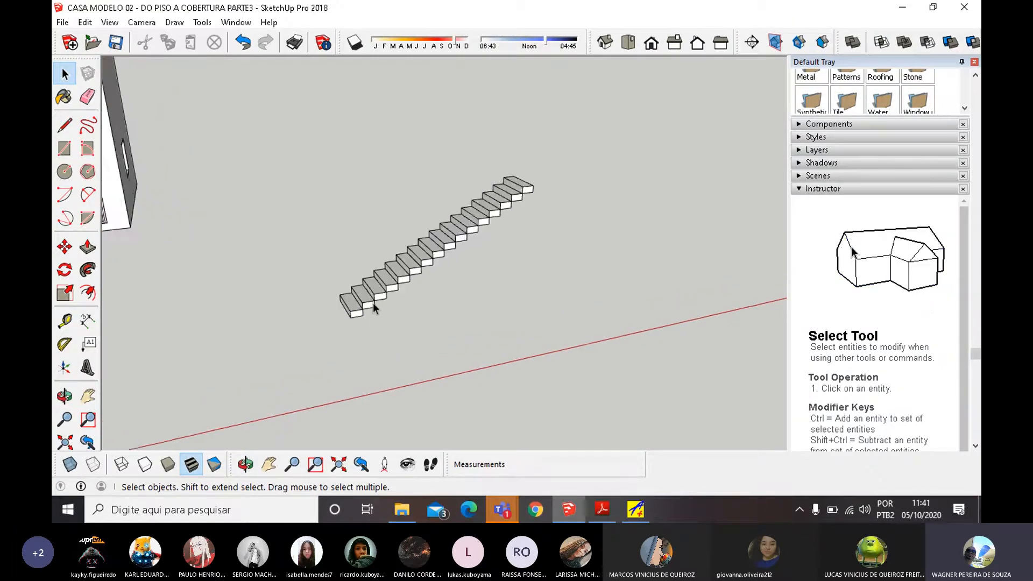
click(346, 321)
click(64, 248)
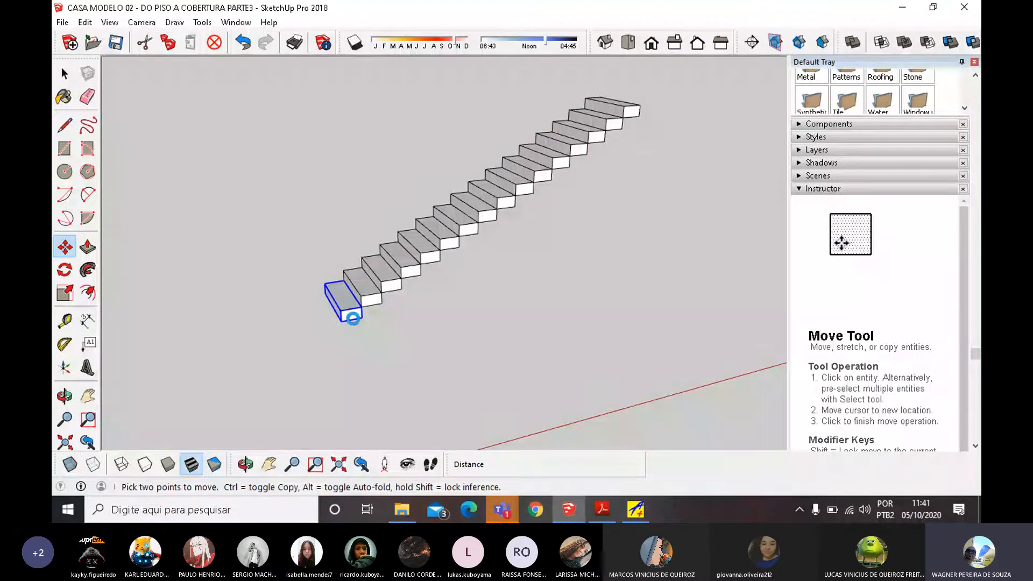
key(ctrl)
click(353, 318)
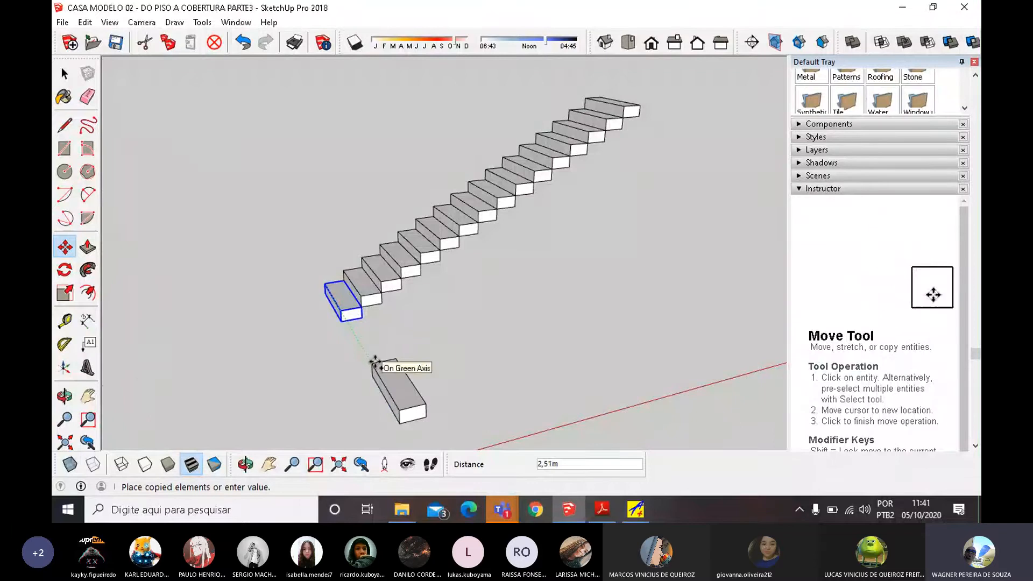
click(377, 362)
scroll(381, 242, down, 3)
middle_drag(381, 242, 337, 339)
click(65, 74)
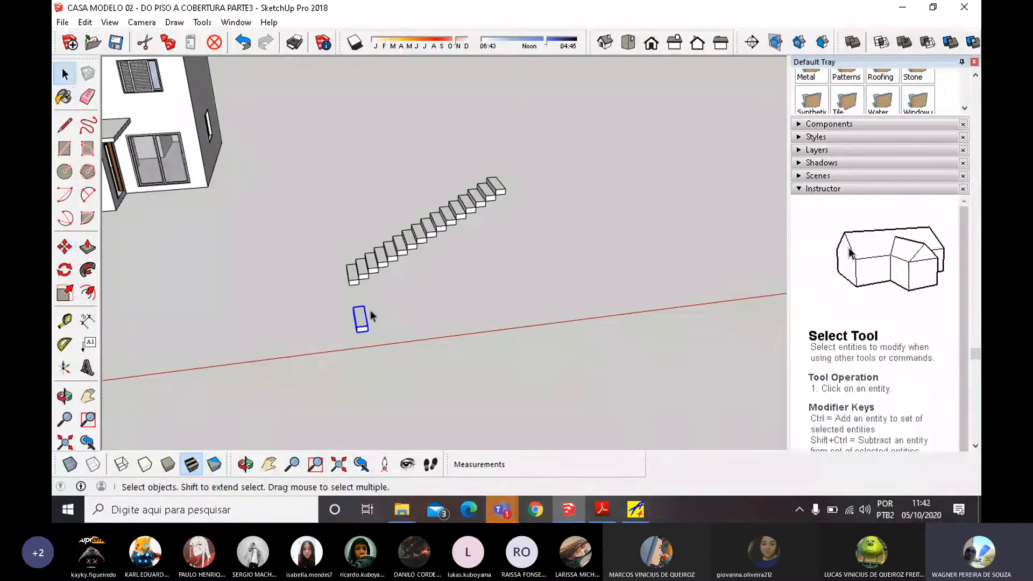
Scale the separate step copy along the red axis by a factor of about 3.40 to widen it.
scroll(359, 322, up, 5)
middle_drag(356, 323, 238, 296)
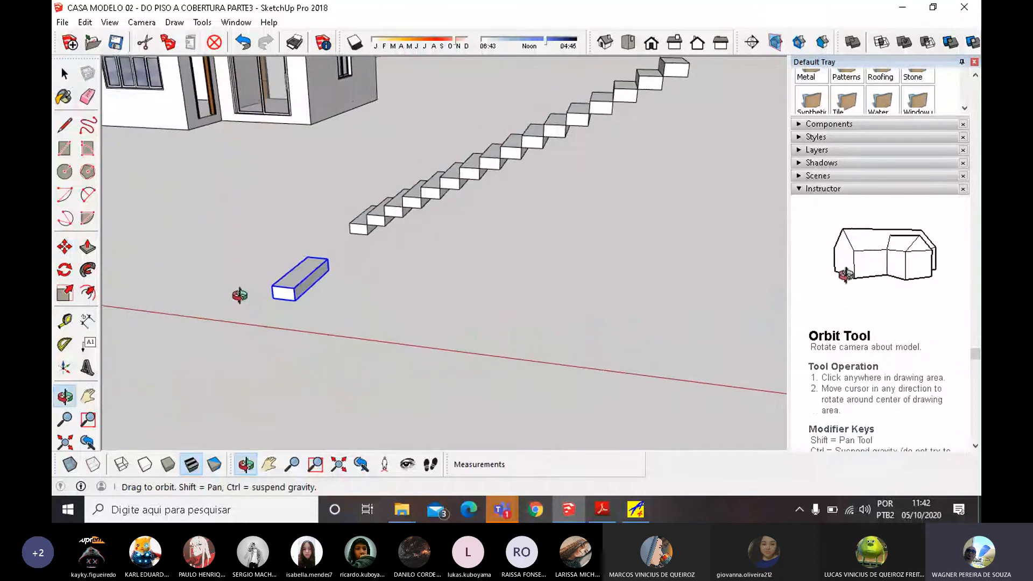
click(65, 293)
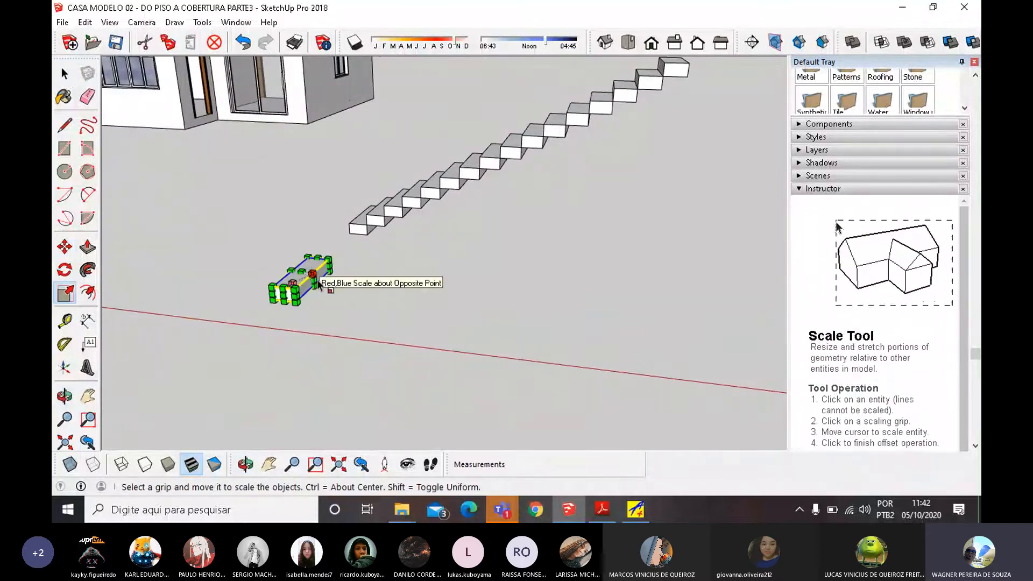
scroll(329, 285, up, 3)
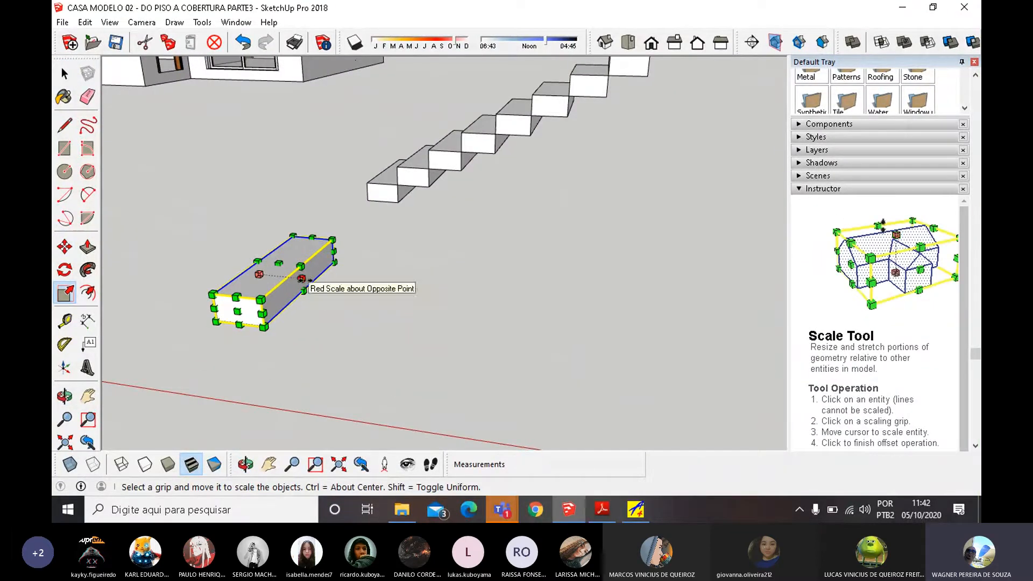
drag(302, 279, 411, 295)
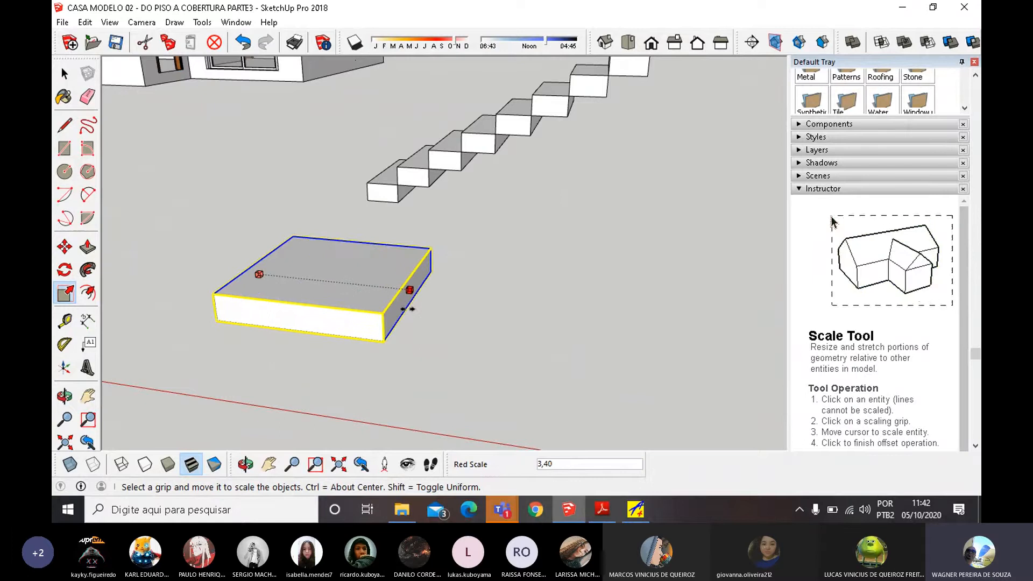
scroll(475, 306, down, 3)
middle_drag(503, 314, 404, 299)
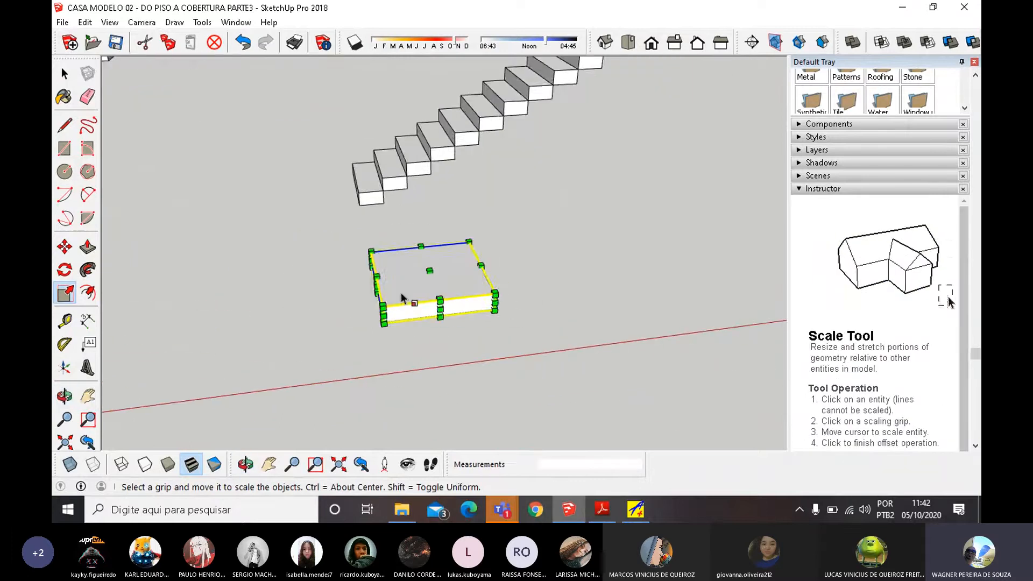
Scale the widened block along the blue axis by a factor of about 0.34 to form a thin slab.
scroll(452, 286, up, 3)
drag(433, 265, 422, 282)
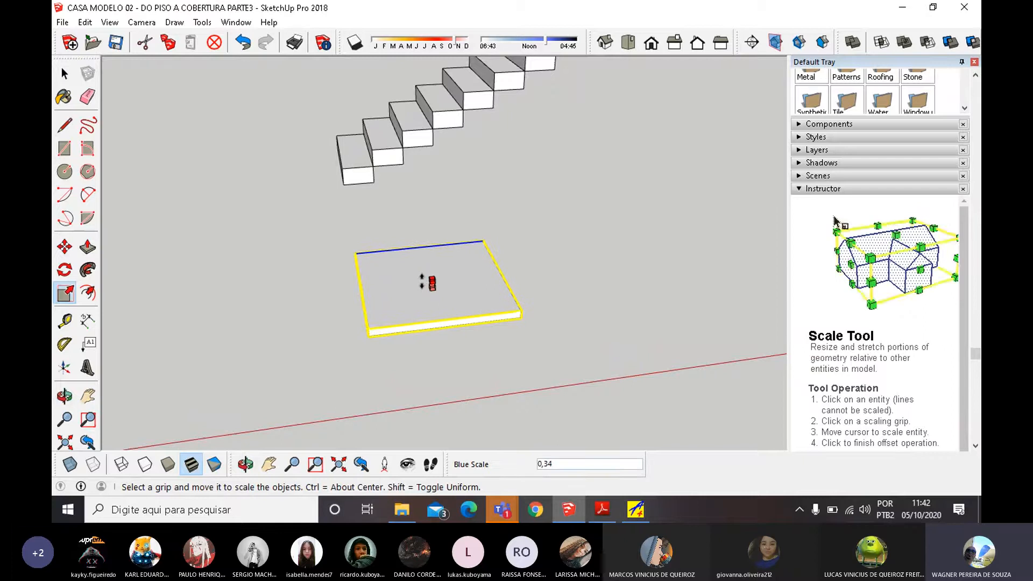
scroll(323, 249, down, 5)
middle_drag(404, 260, 363, 328)
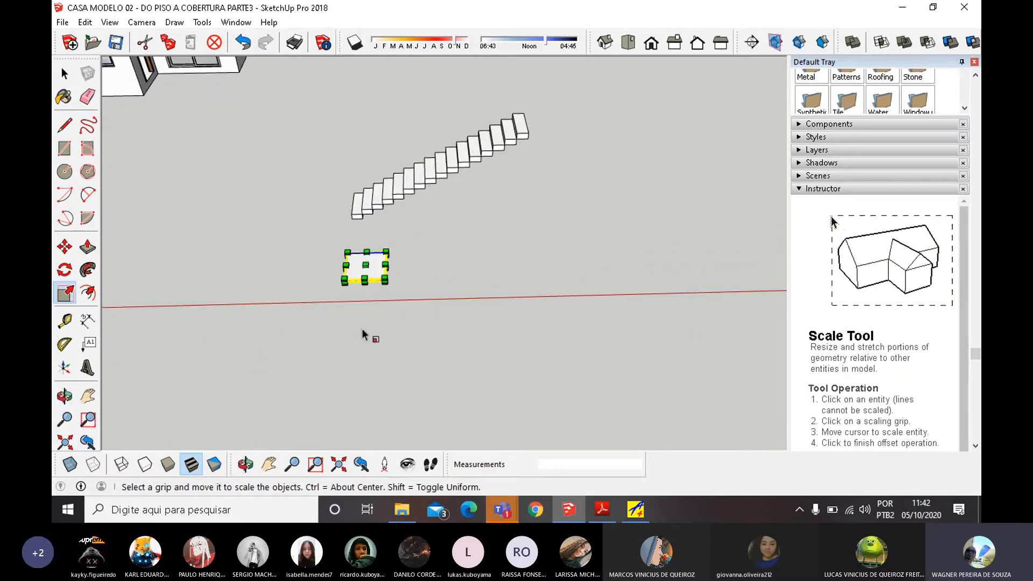
click(66, 73)
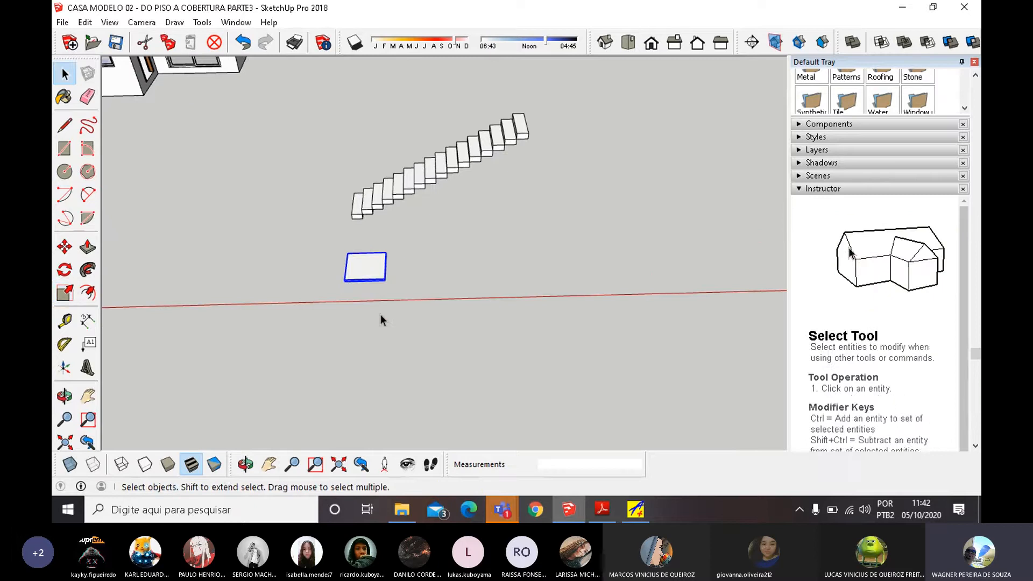
Copy the thin slab about 10.75 m along the red axis.
scroll(207, 261, down, 3)
scroll(337, 274, up, 3)
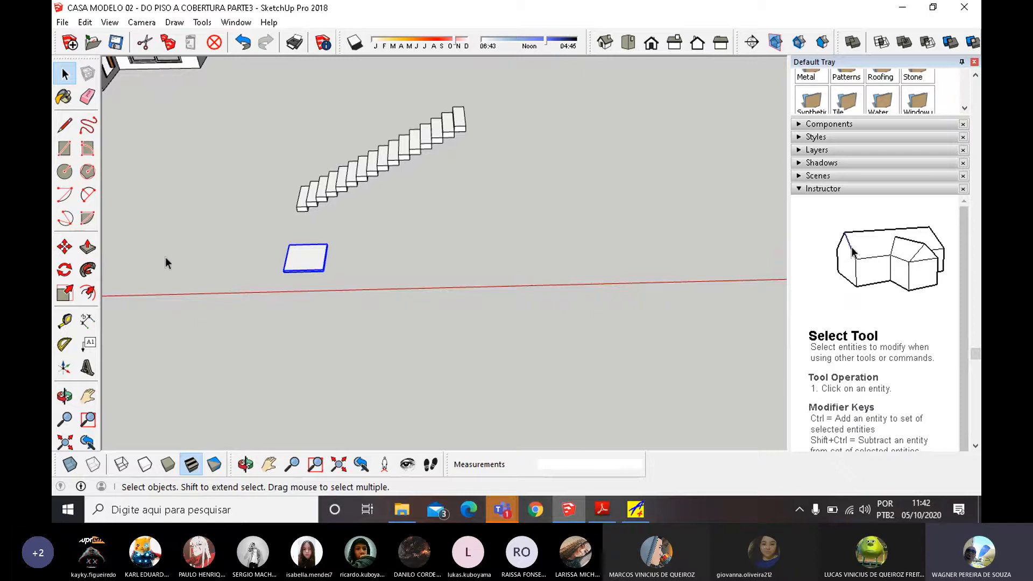
click(64, 247)
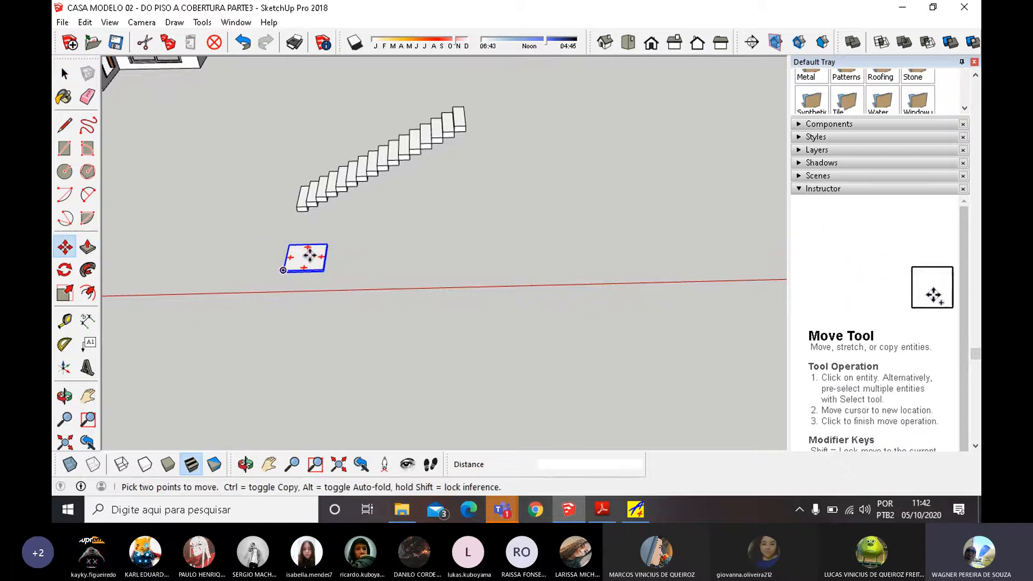
click(325, 271)
key(ctrl)
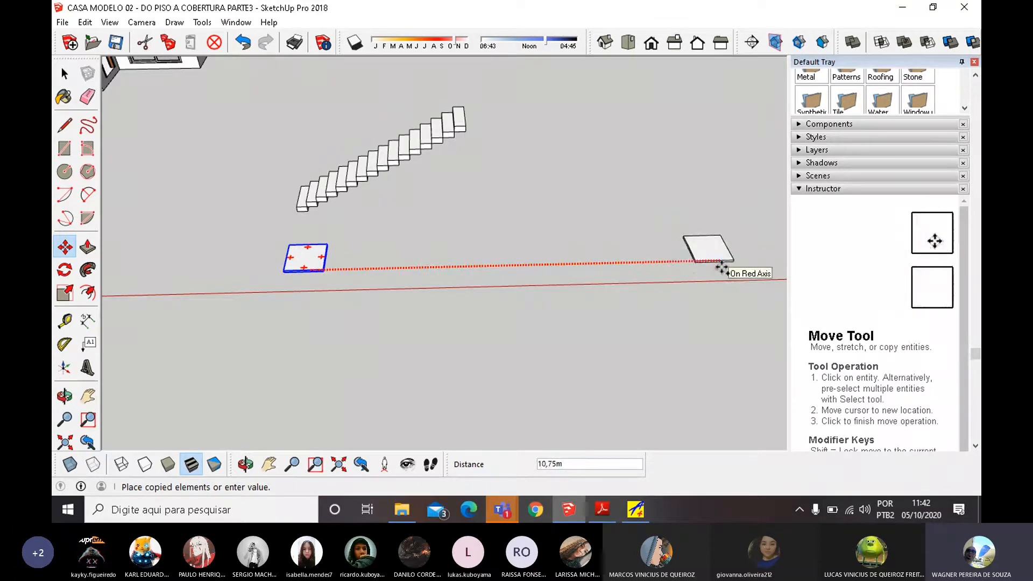
click(722, 269)
scroll(254, 312, down, 3)
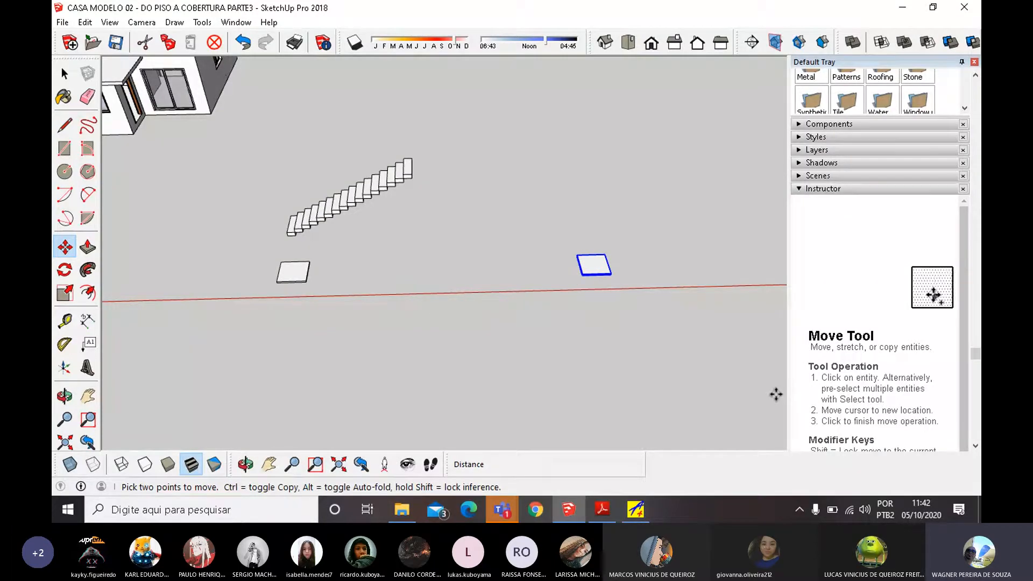
Set the slab copy's distance to 6 and undo the copy.
text(/)
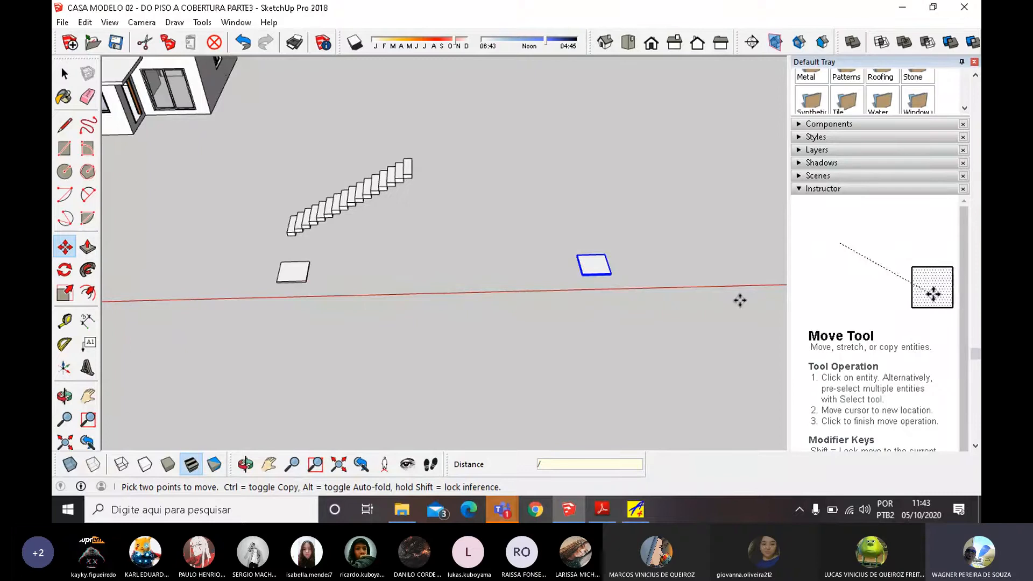
key(Return)
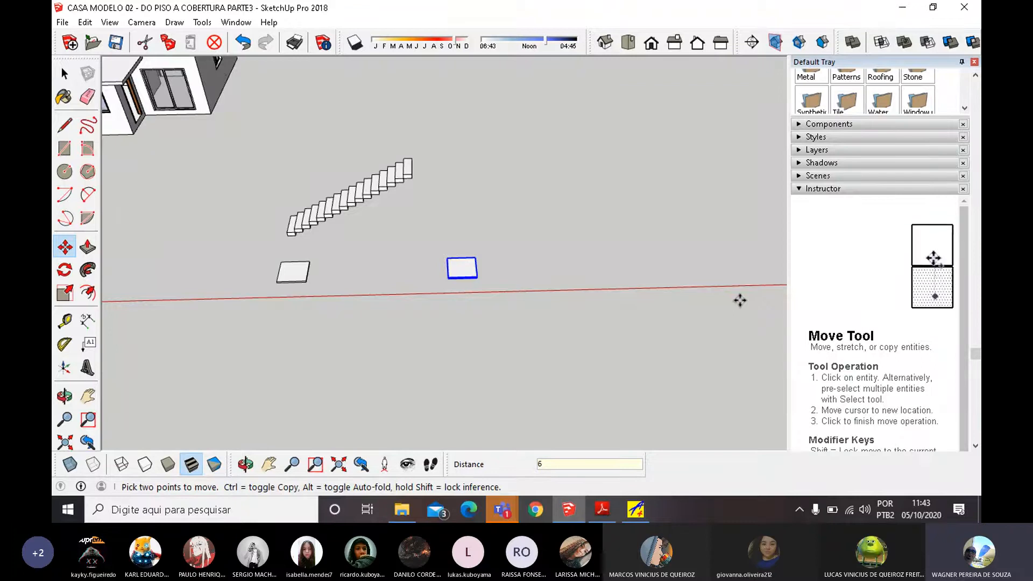
key(ctrl+z)
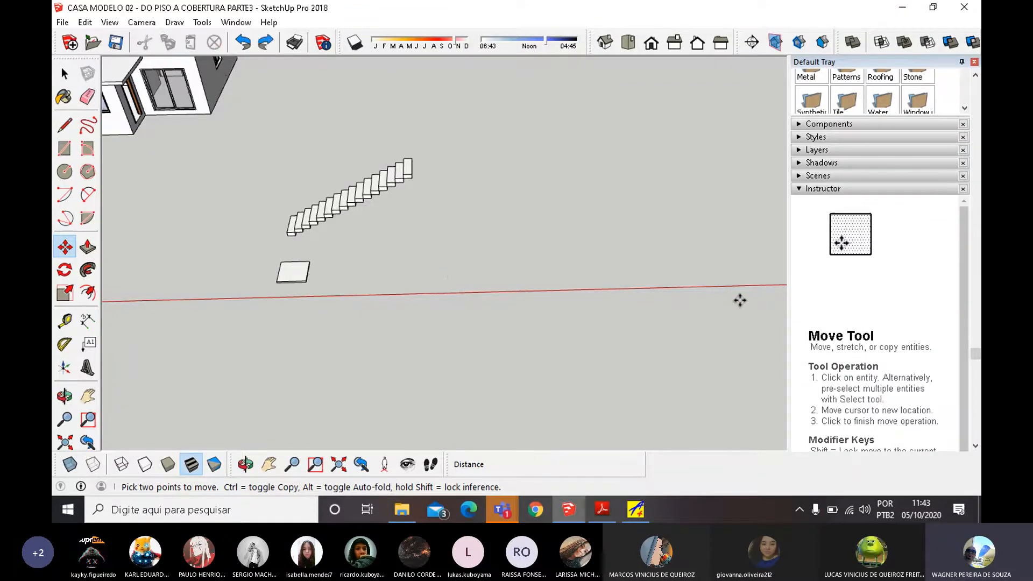
key(space)
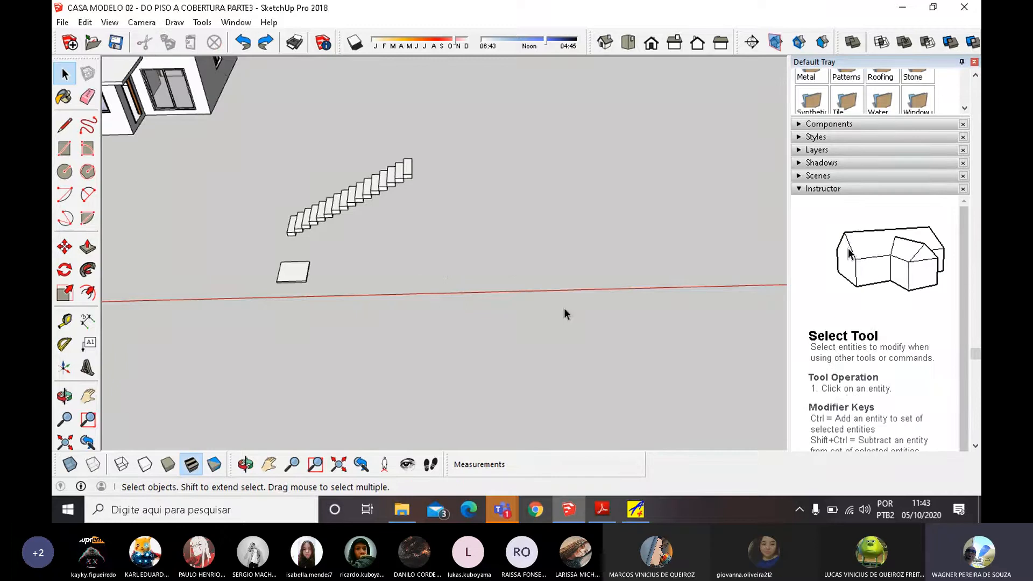
Copy the thin slab about 13.49 m along the red axis and divide the span into 6 equal intervals.
key(m)
click(279, 278)
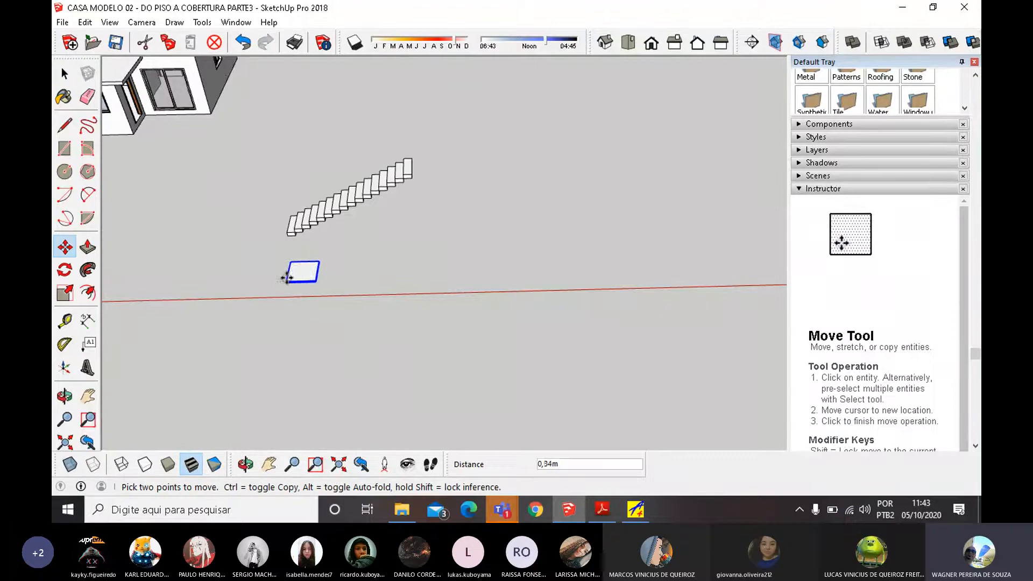
key(ctrl)
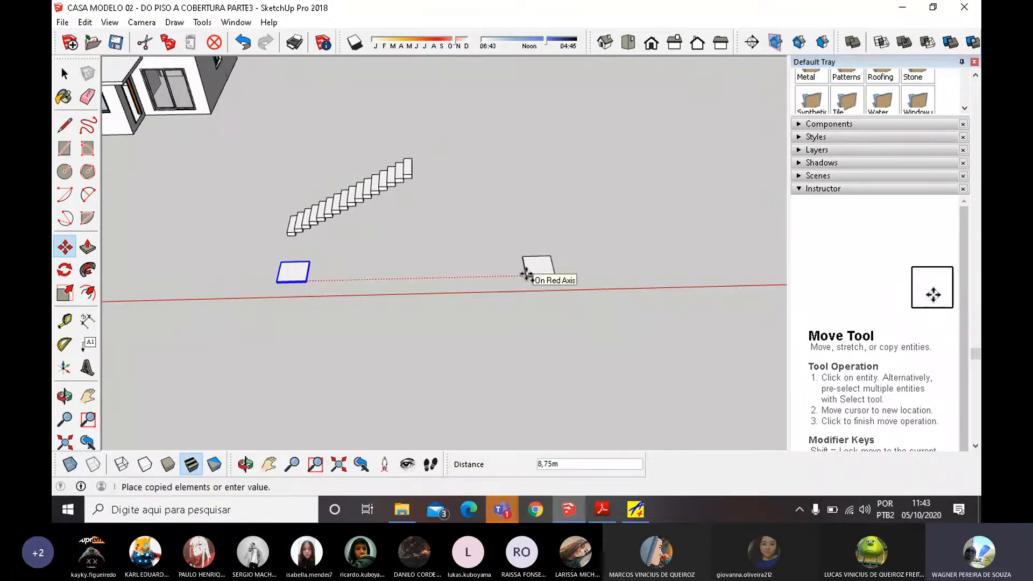
click(663, 289)
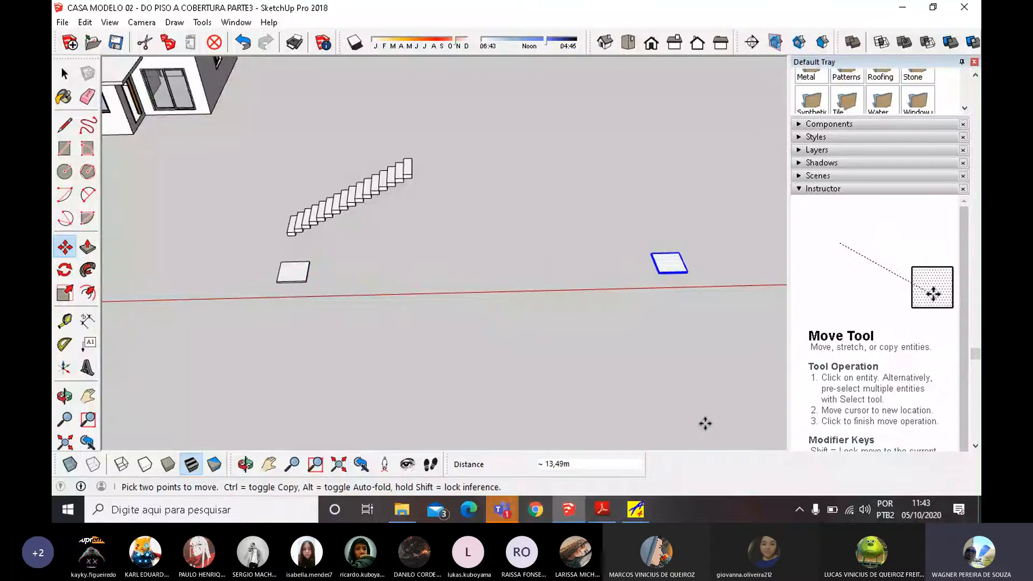
text(/)
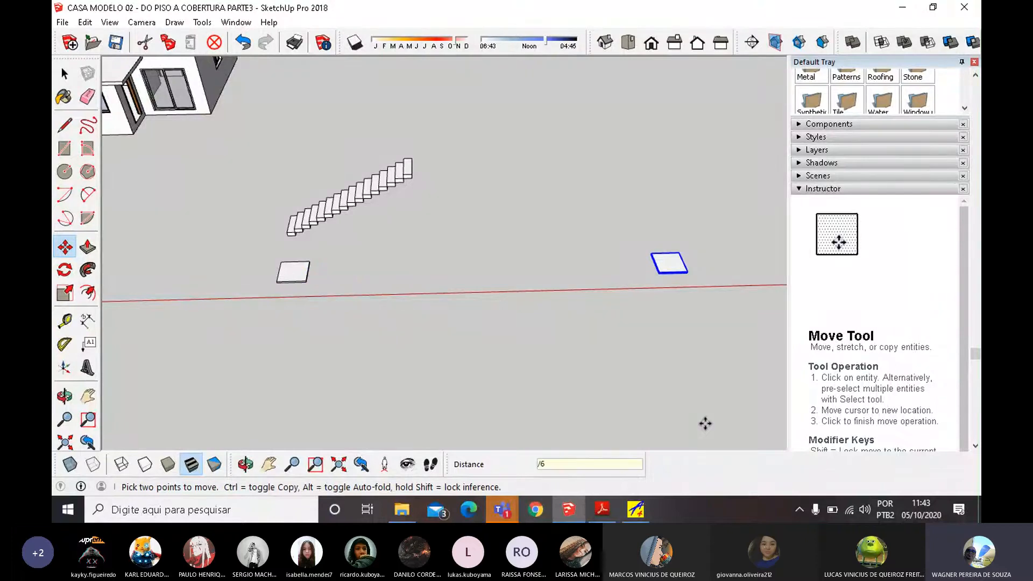
text(6)
key(Return)
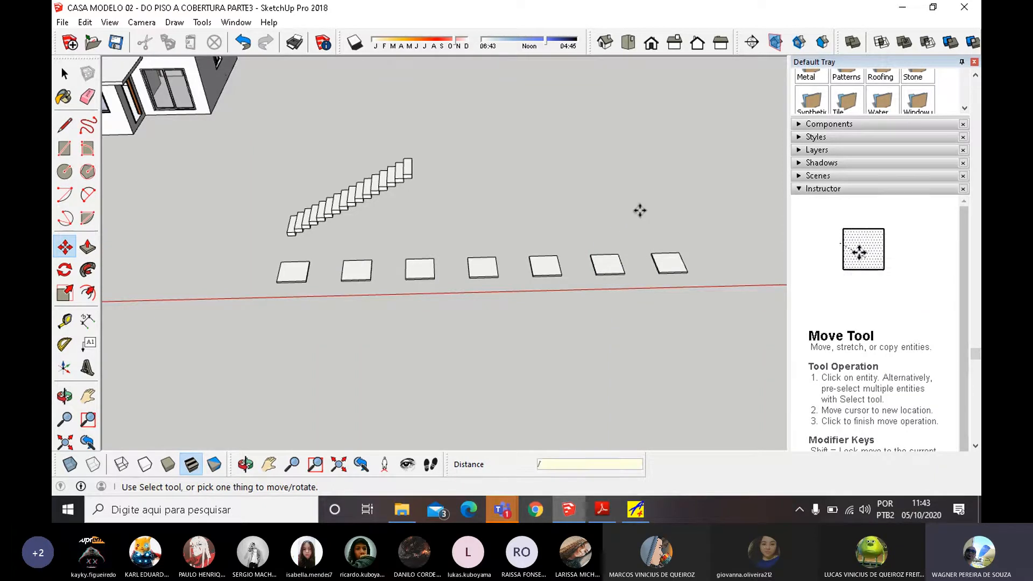
Redivide the row of slab copies into 7, 9 and finally 11 equal intervals.
text(/7)
key(Return)
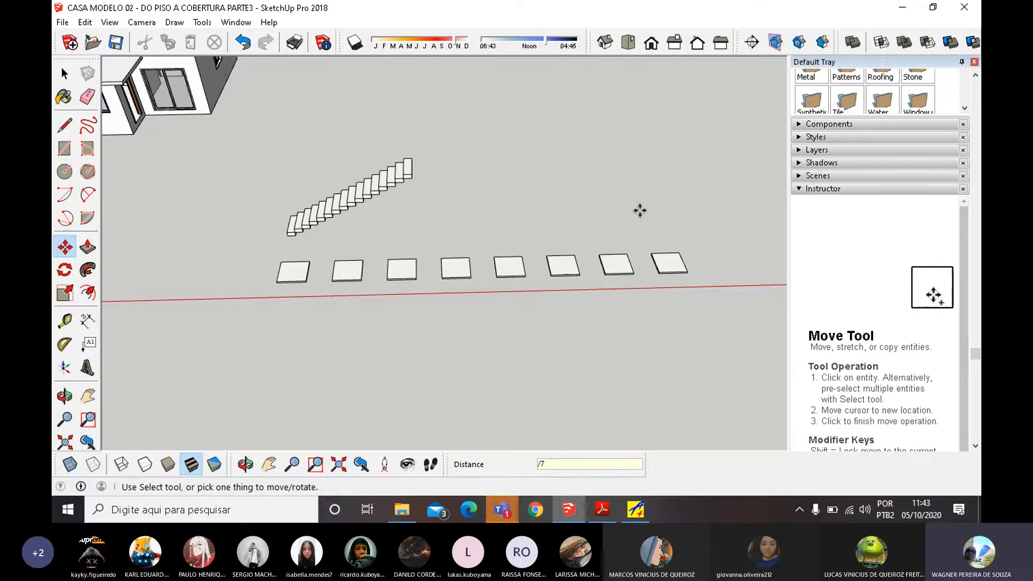
text(/)
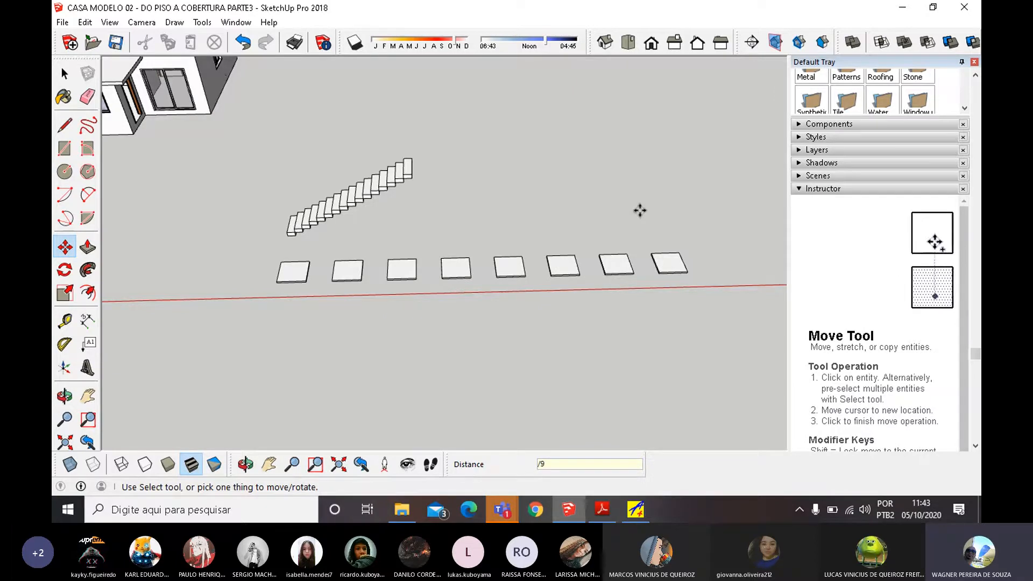
text(9)
key(Return)
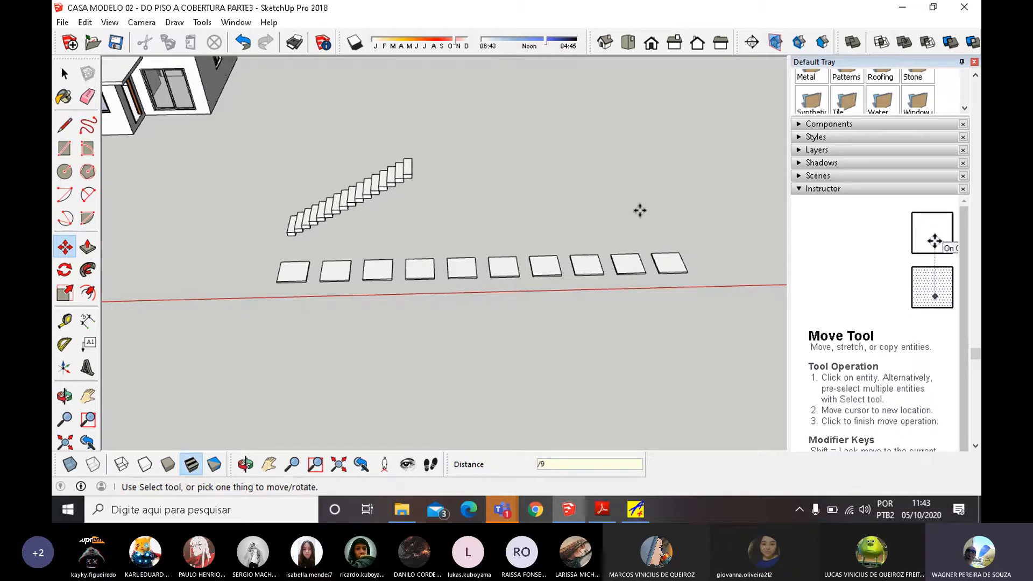
text(/11)
key(Return)
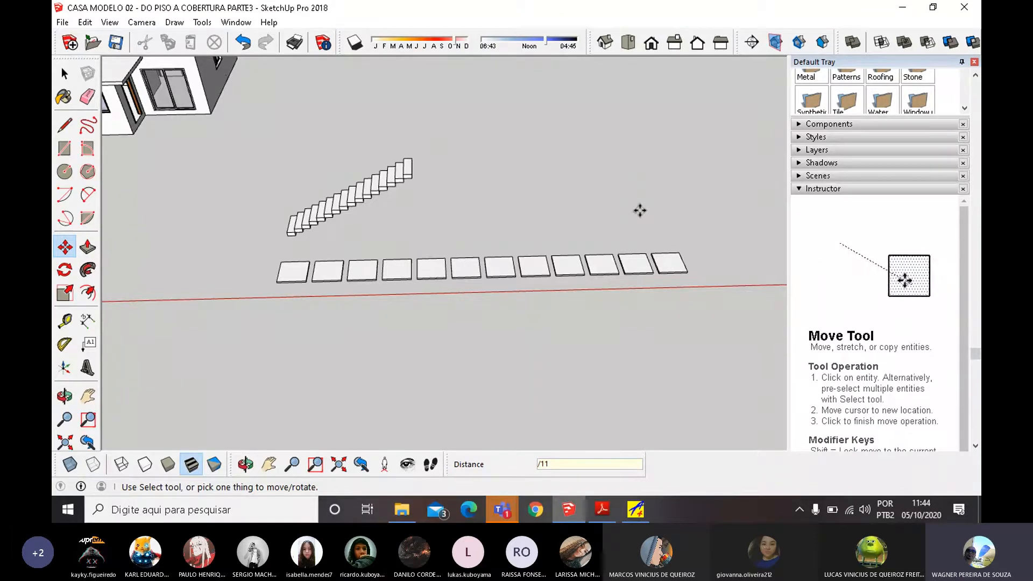
key(Escape)
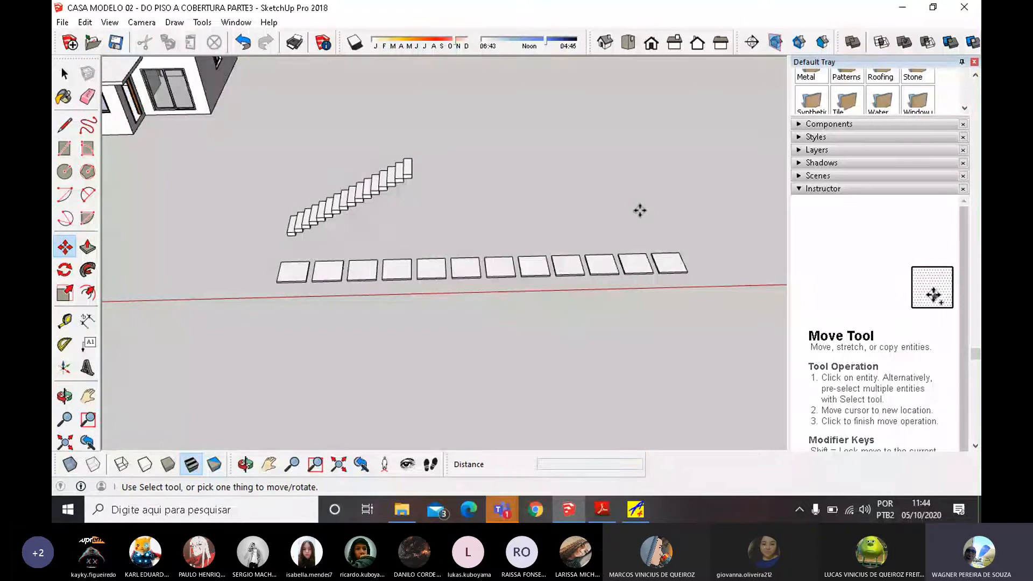
Delete the entire row of thin slabs in front of the staircase.
key(space)
drag(254, 255, 717, 301)
key(Delete)
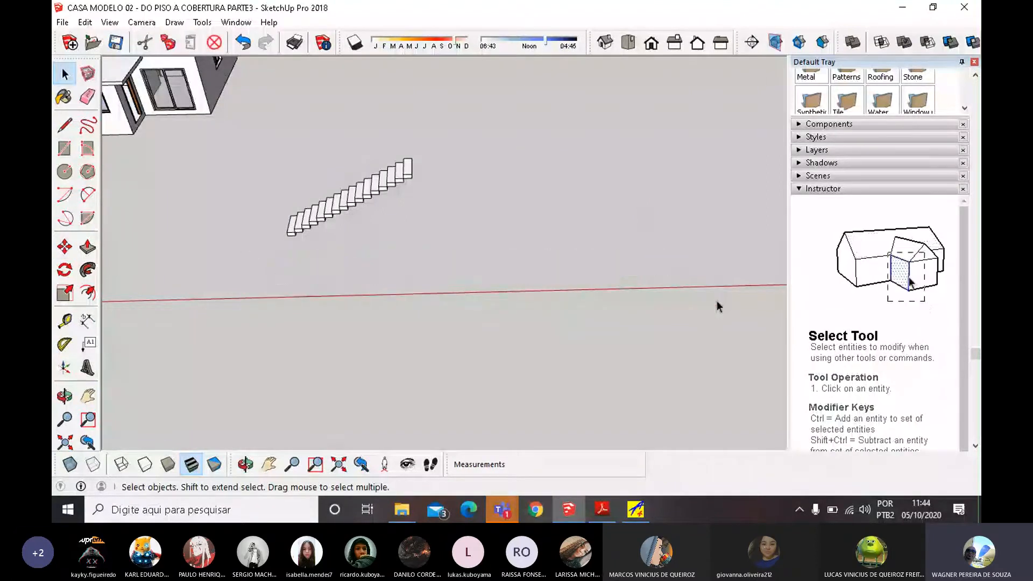
Draw a ground rectangle about 7.27 m by 0.38 m alongside the staircase, starting at the lowest step's outer bottom corner.
scroll(307, 226, up, 4)
mouse_move(307, 226)
middle_down()
mouse_move(342, 134)
mouse_move(325, 222)
middle_up()
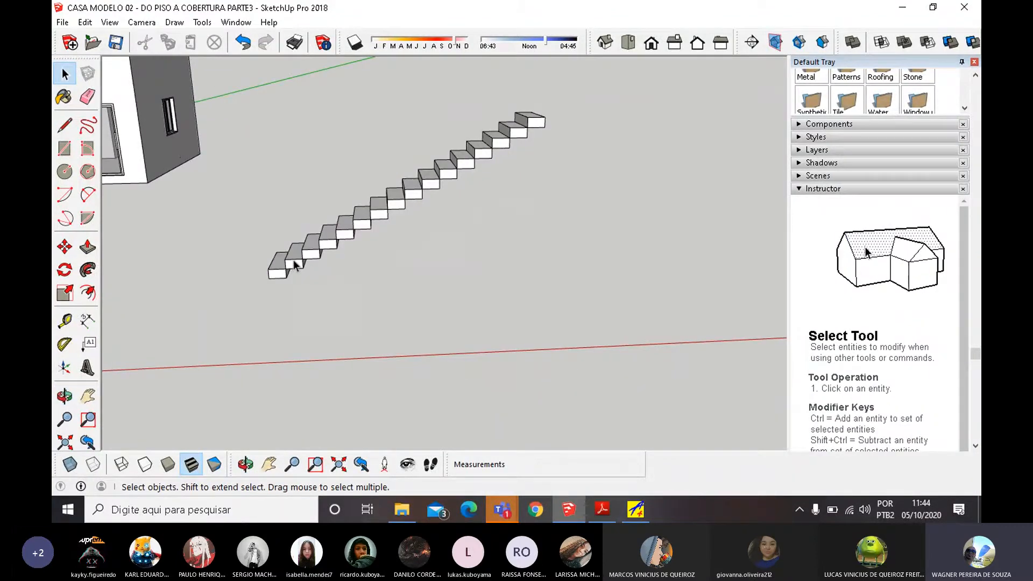
middle_drag(285, 278, 321, 240)
scroll(291, 286, up, 3)
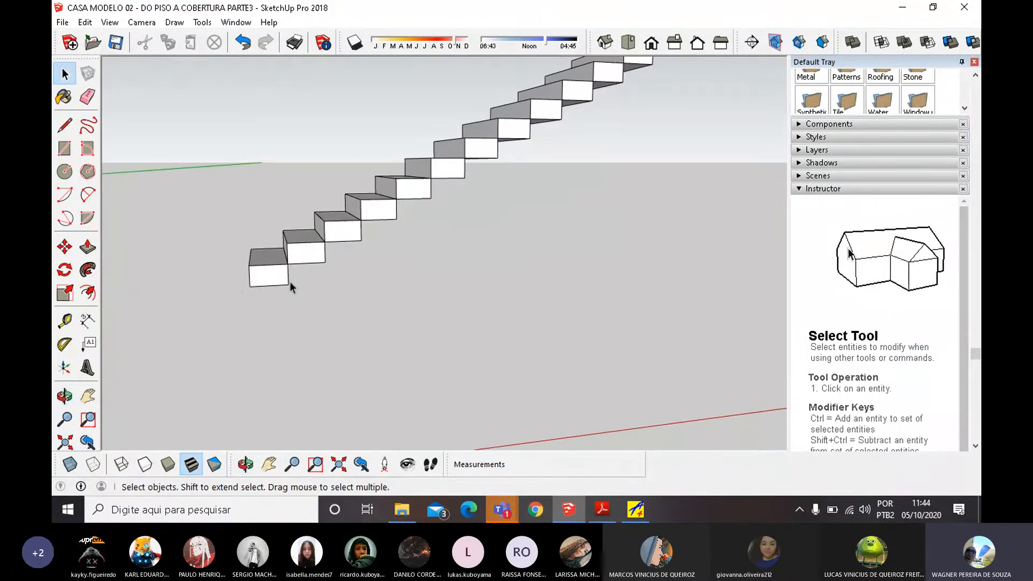
scroll(280, 284, down, 3)
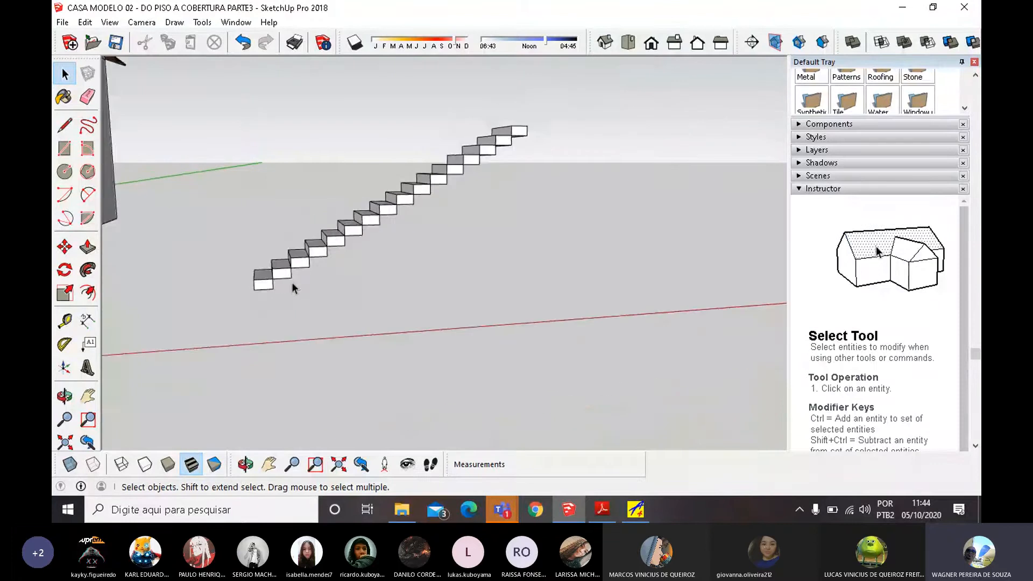
middle_drag(353, 221, 576, 321)
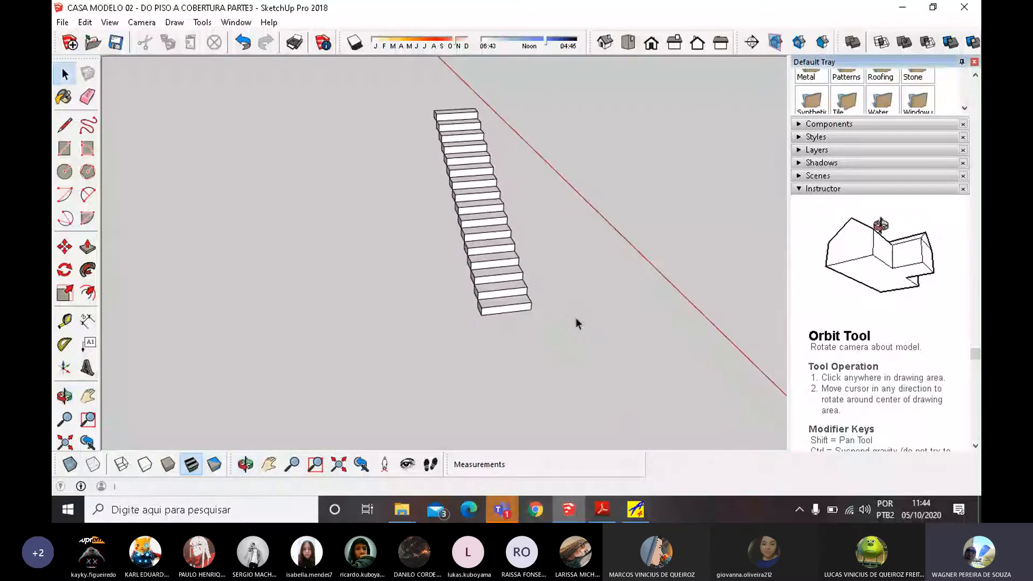
click(65, 149)
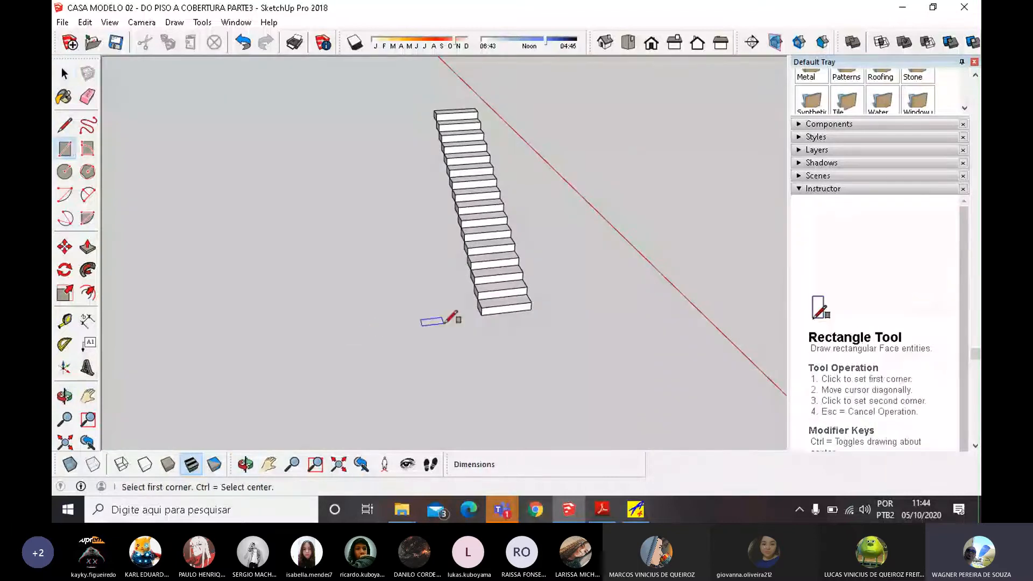
click(481, 315)
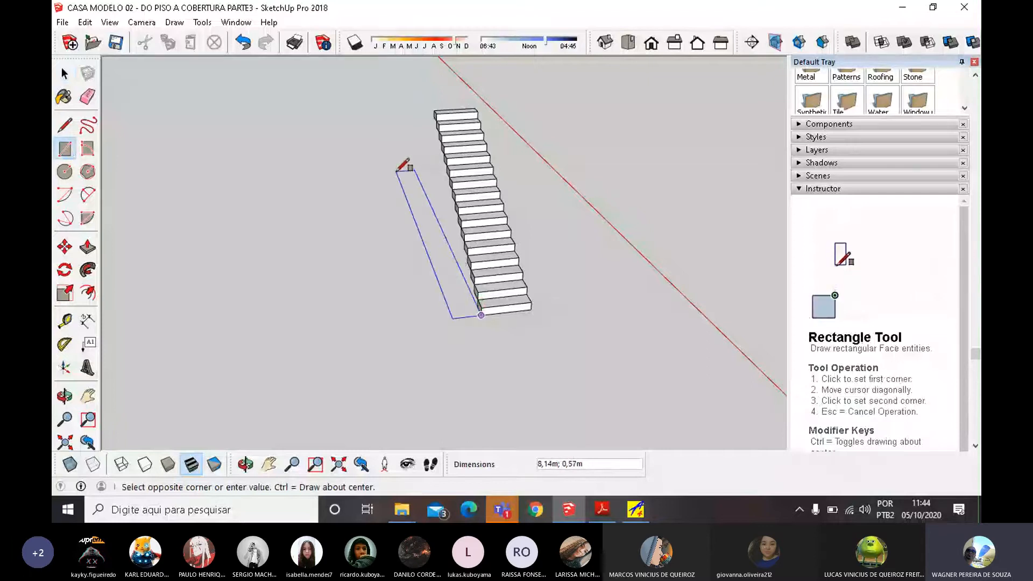
middle_drag(404, 162, 377, 227)
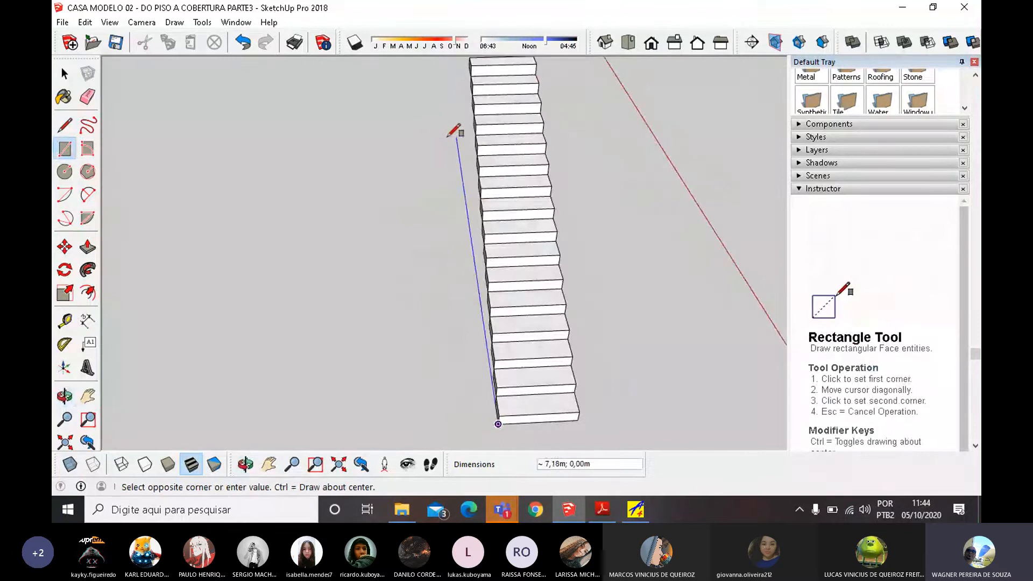
click(438, 134)
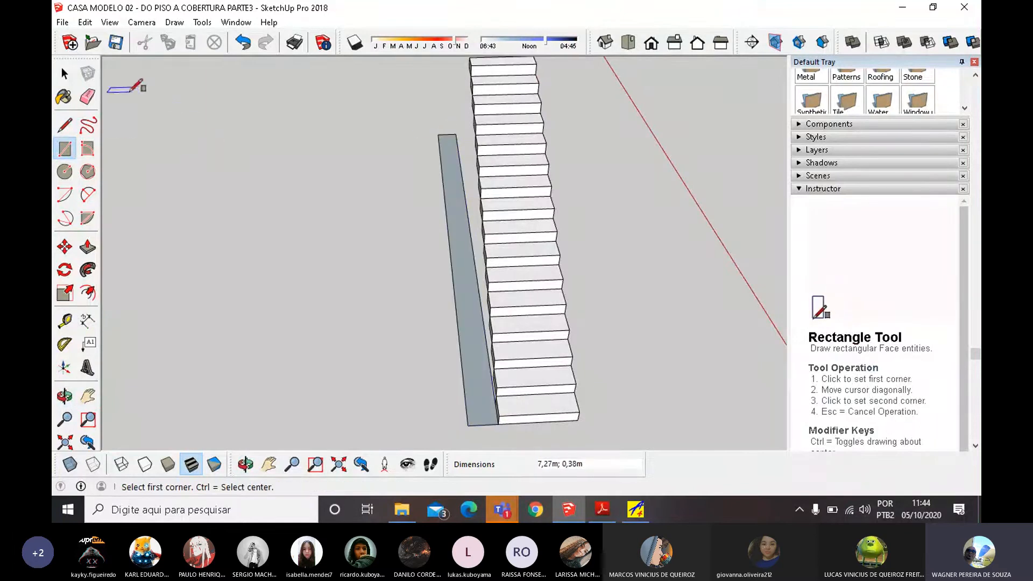
Push/Pull the rectangle up about 3.64 m into a wall and extend its end near the lowest step by about 1.90 m.
click(88, 247)
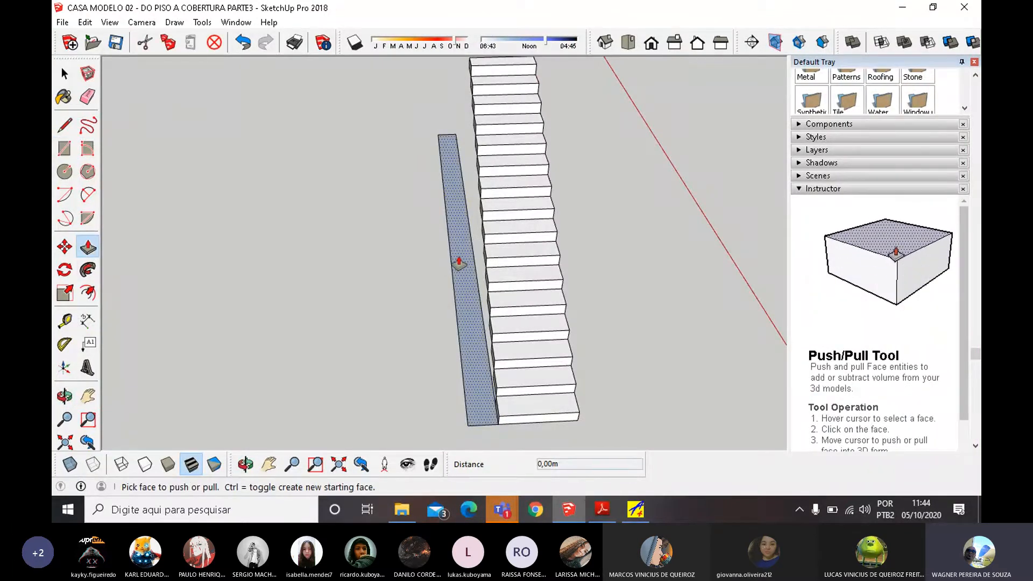
scroll(377, 216, down, 5)
middle_drag(334, 233, 375, 275)
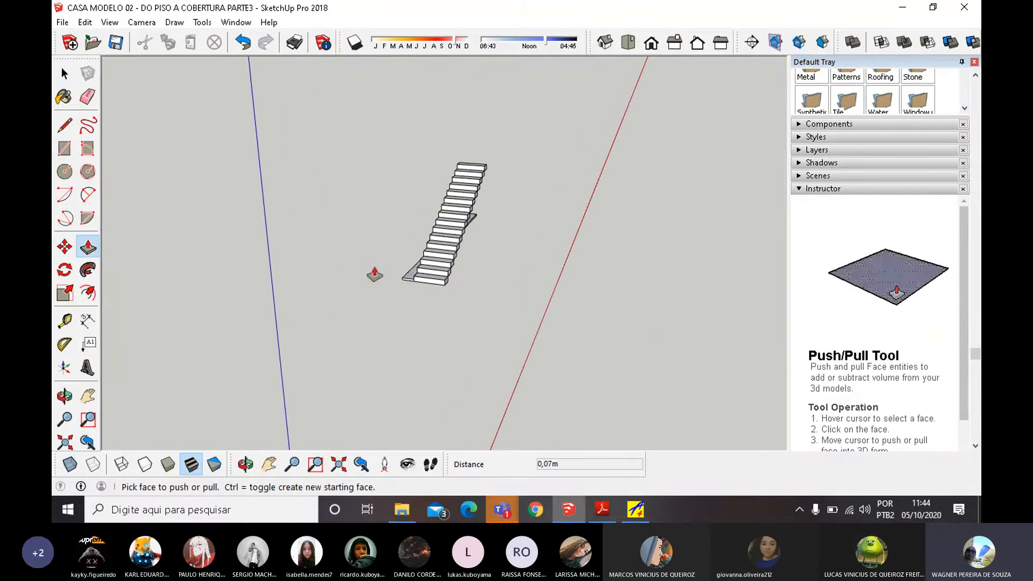
click(410, 277)
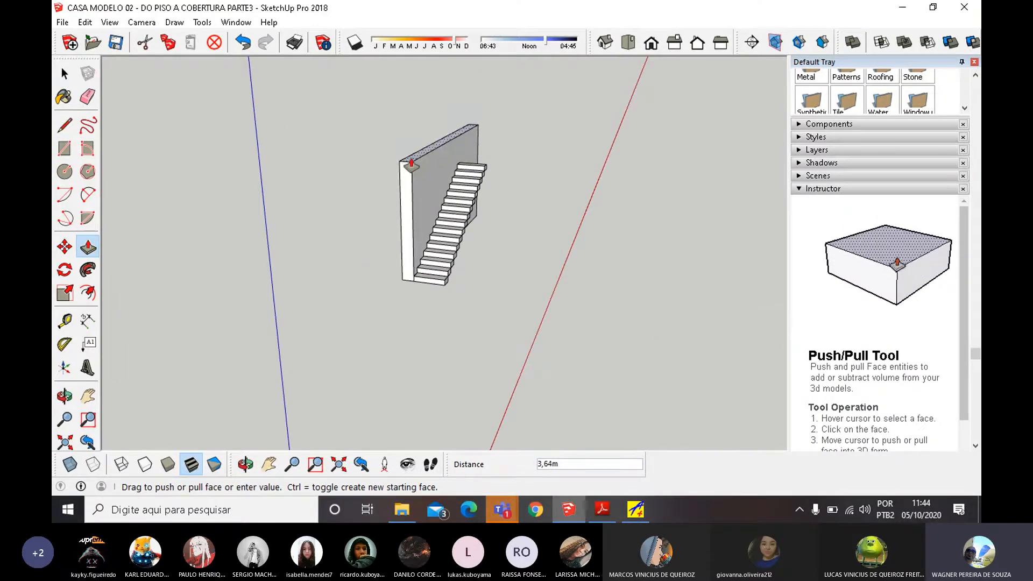
click(411, 164)
click(400, 218)
click(379, 238)
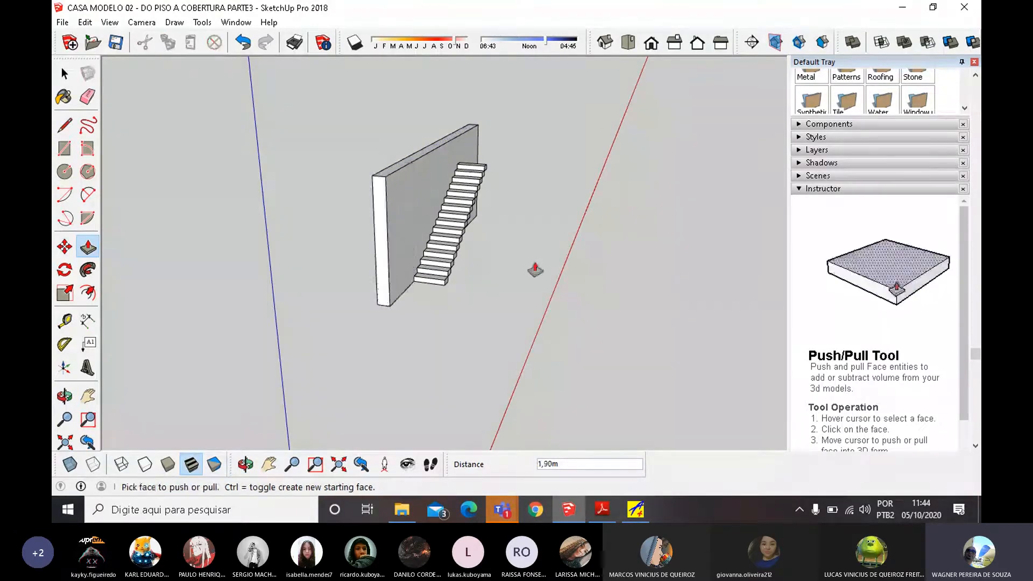
Examine the staircase against the wall from several angles, checking individual steps as separate components.
middle_drag(536, 270, 328, 219)
scroll(544, 210, up, 3)
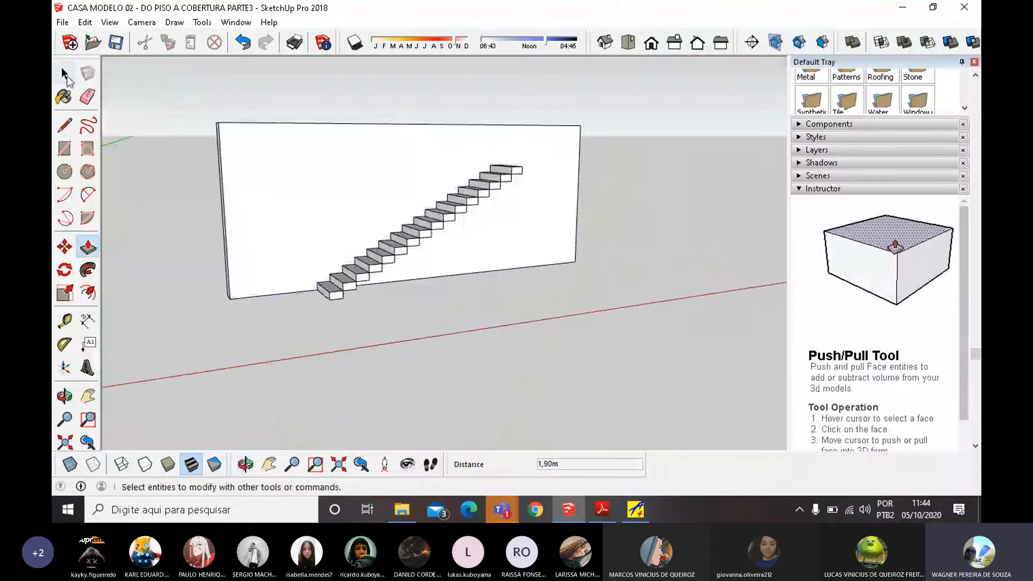
click(65, 76)
scroll(456, 239, up, 2)
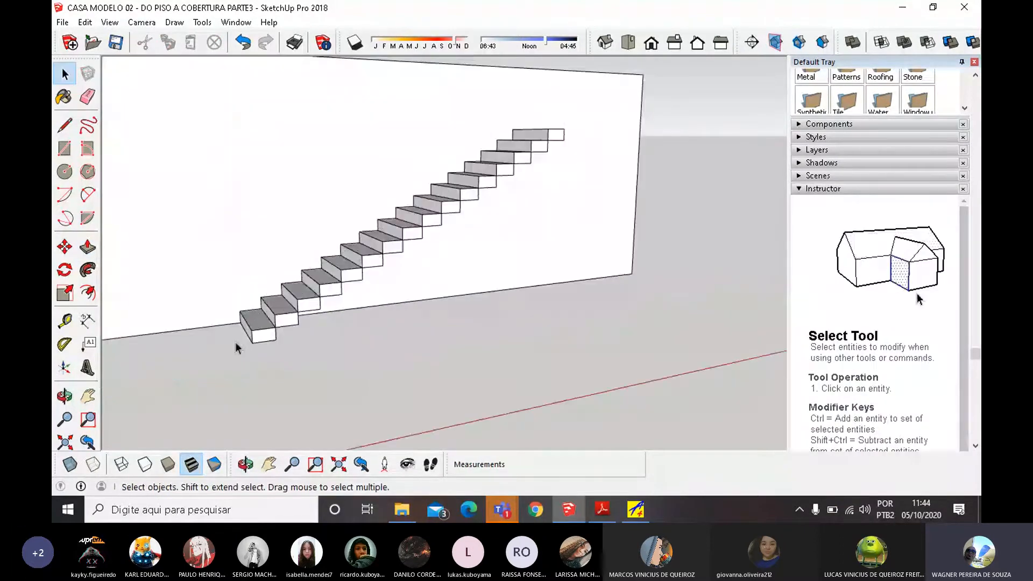
middle_drag(280, 329, 332, 354)
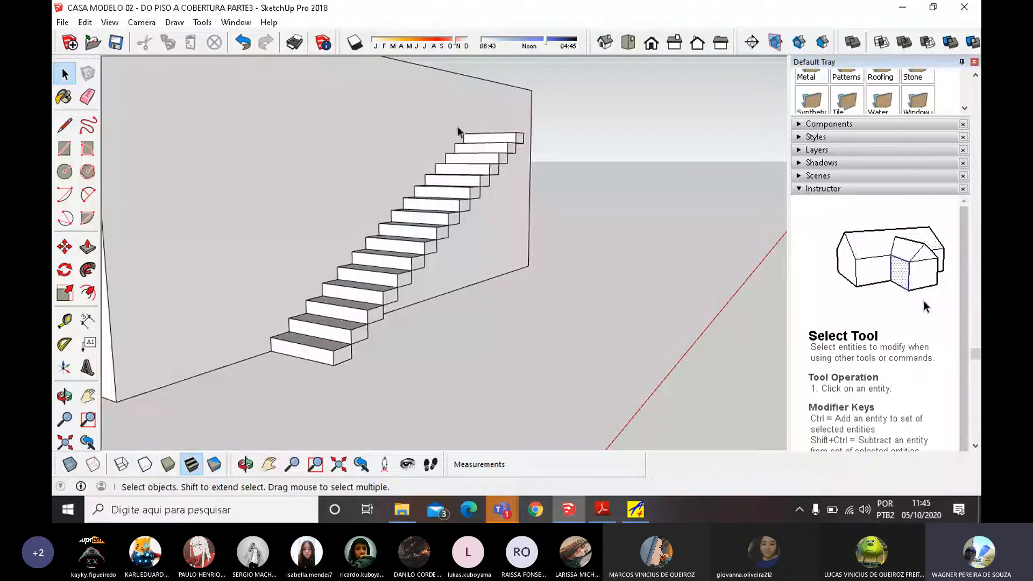
middle_drag(518, 203, 398, 212)
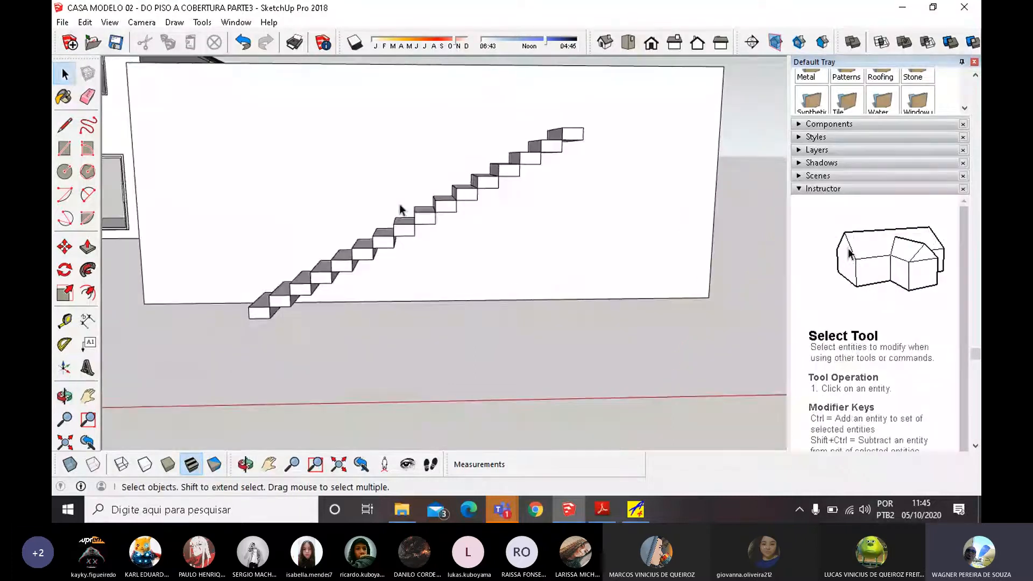
middle_drag(547, 174, 512, 183)
scroll(439, 203, up, 2)
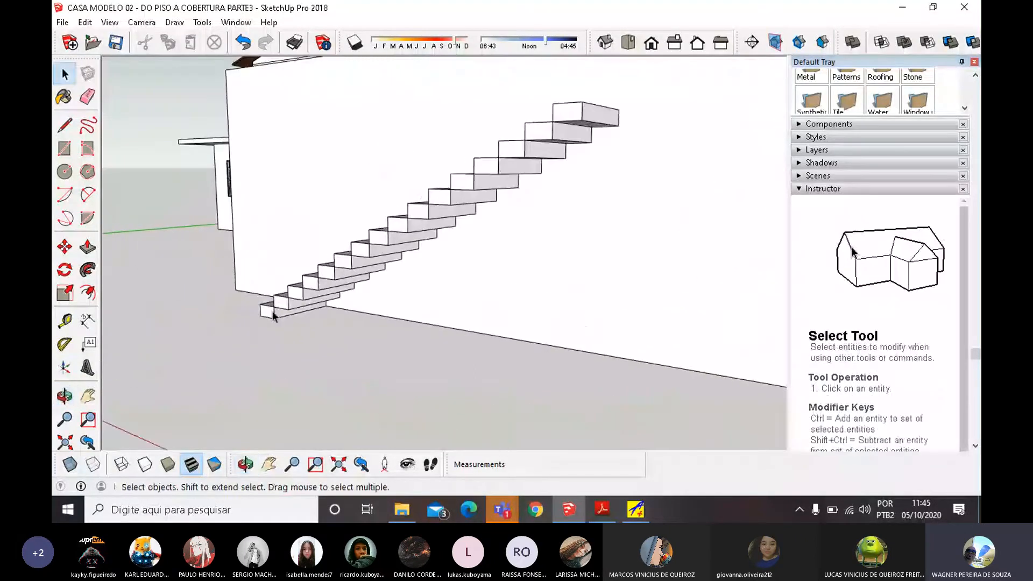
middle_drag(273, 316, 286, 362)
click(225, 355)
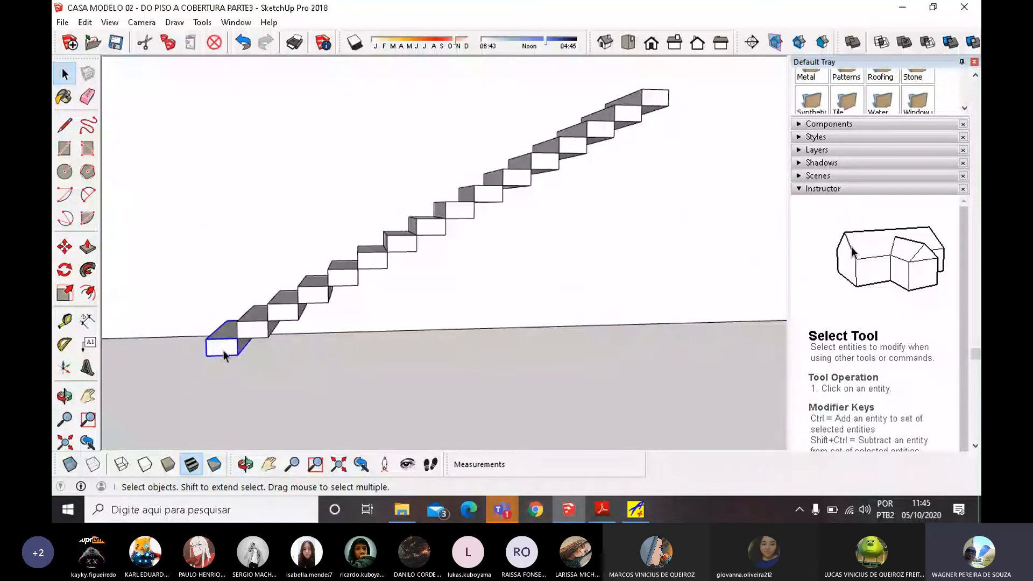
click(283, 311)
click(315, 295)
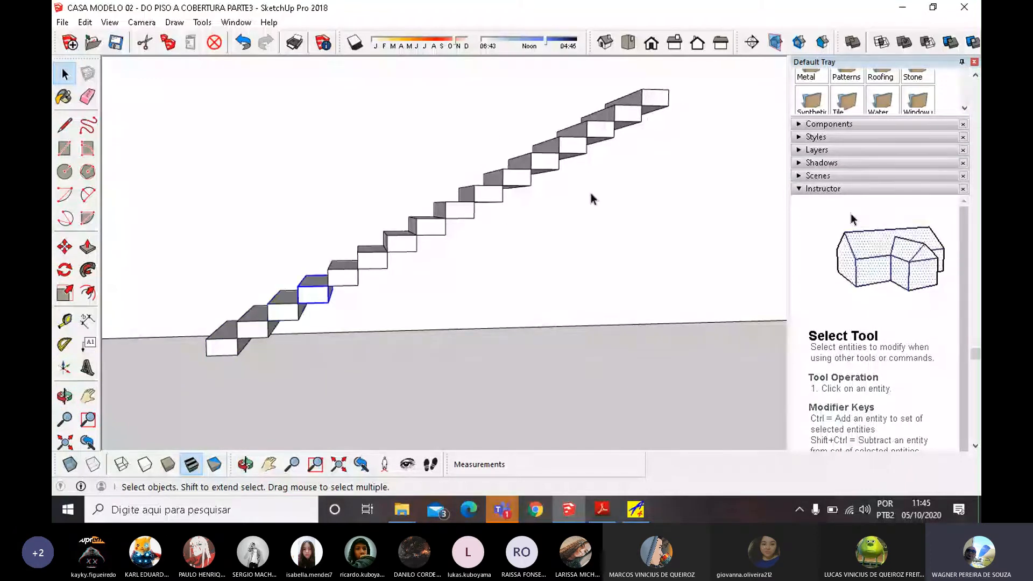
mouse_move(525, 277)
middle_down()
mouse_move(397, 226)
mouse_move(405, 228)
middle_up()
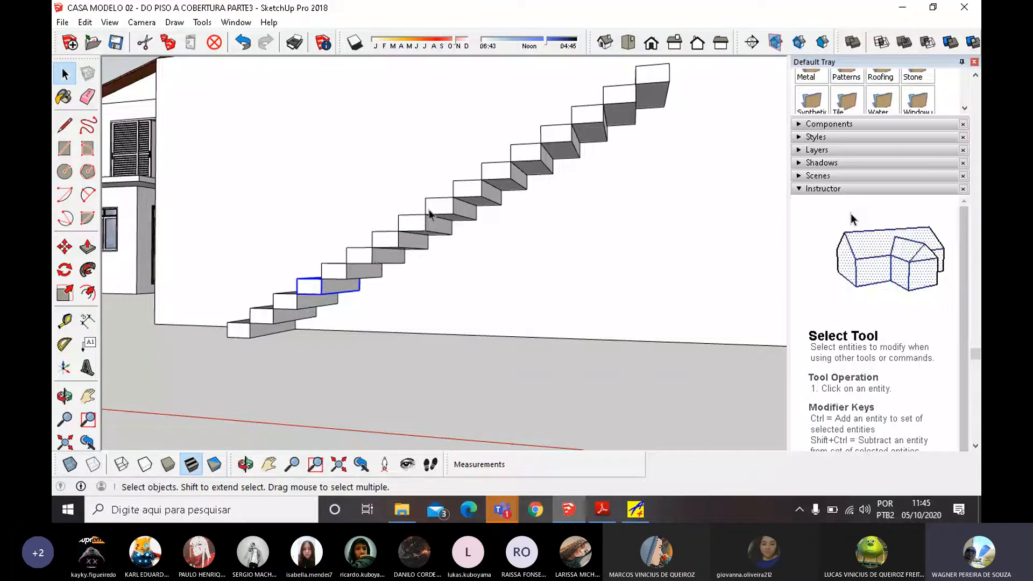
Open a mid-flight step component and Push/Pull its underside upward by 0.1 m to thin the treads.
scroll(428, 210, up, 3)
middle_drag(421, 240, 407, 190)
click(414, 222)
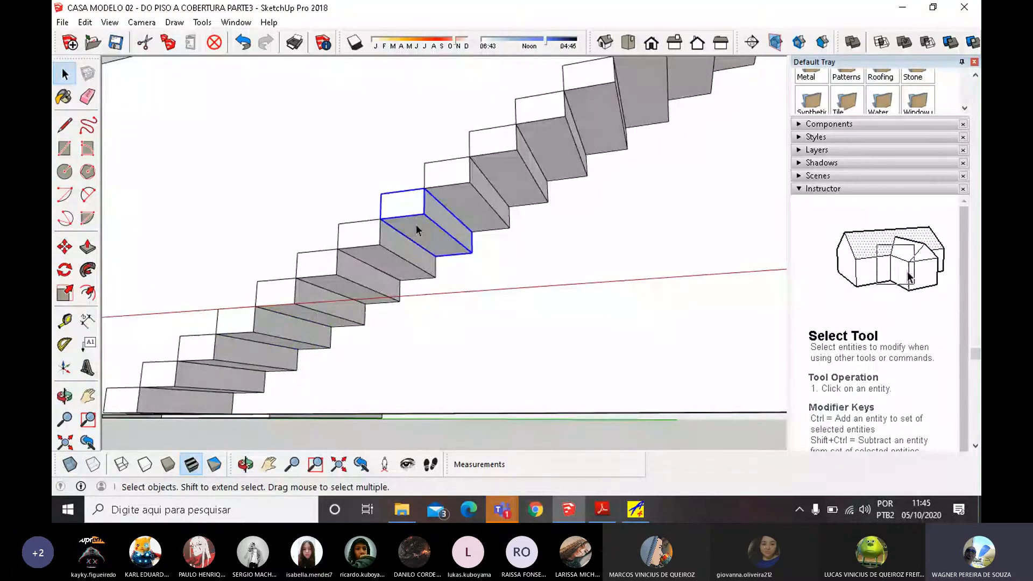
double_click(415, 224)
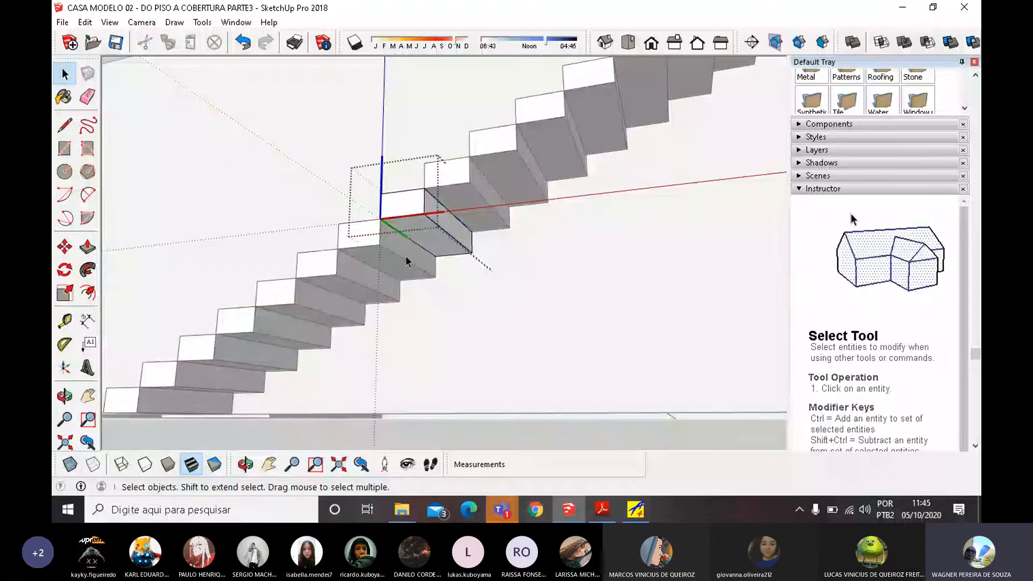
click(88, 246)
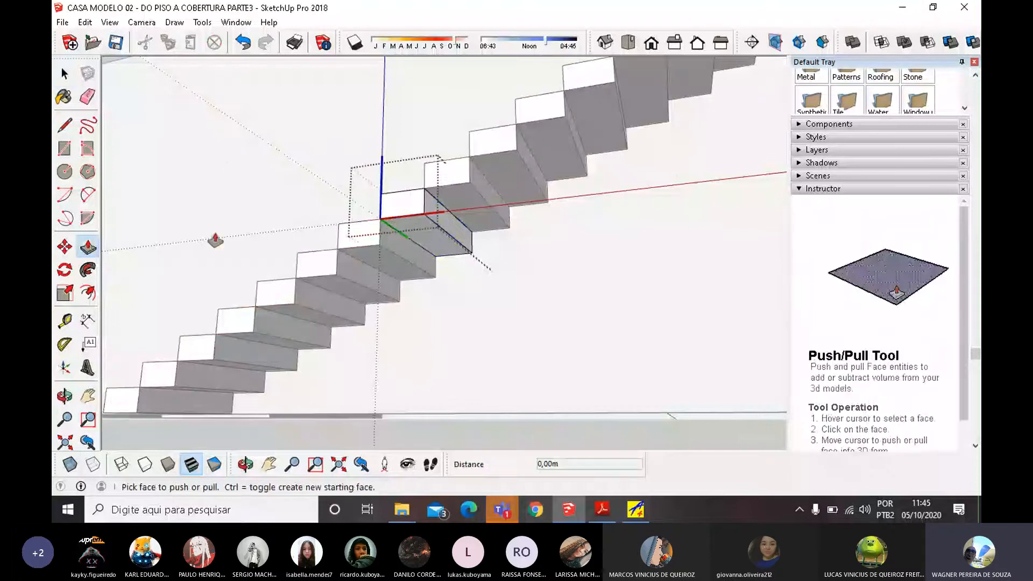
click(451, 251)
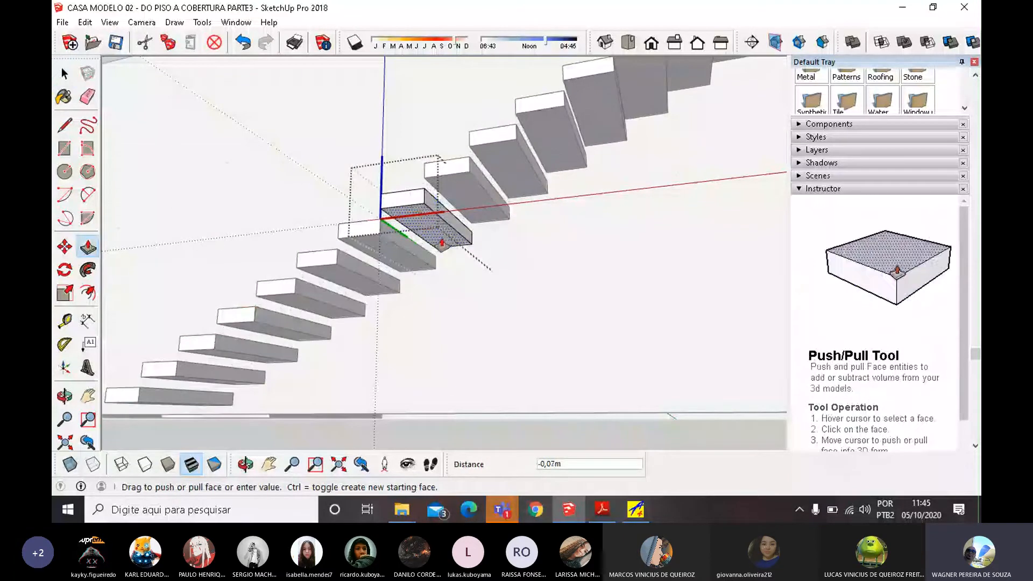
text(,1)
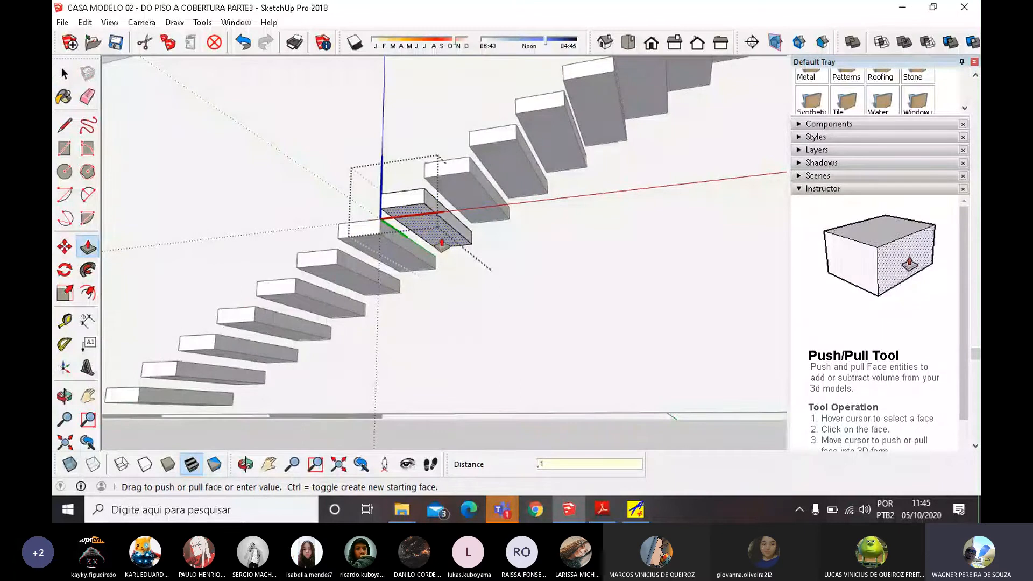
key(Return)
Close the step component and examine the thinned floating treads against the wall from several angles.
scroll(378, 267, down, 3)
middle_drag(378, 267, 506, 339)
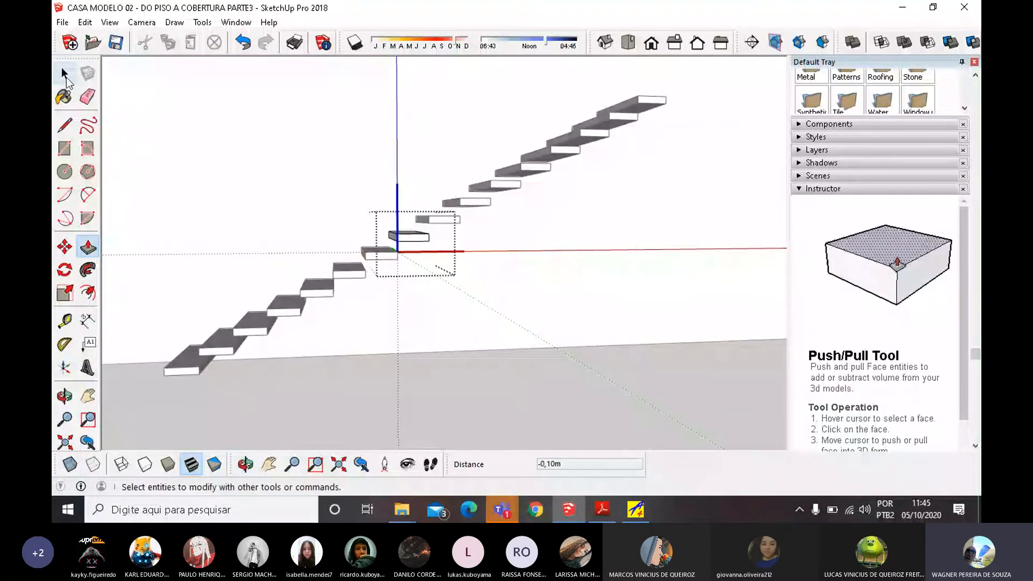
click(64, 76)
middle_drag(485, 280, 525, 299)
middle_drag(706, 365, 671, 357)
mouse_move(431, 332)
middle_down()
mouse_move(547, 286)
mouse_move(724, 288)
mouse_move(330, 276)
mouse_move(236, 298)
mouse_move(231, 363)
mouse_move(414, 364)
mouse_move(360, 355)
middle_up()
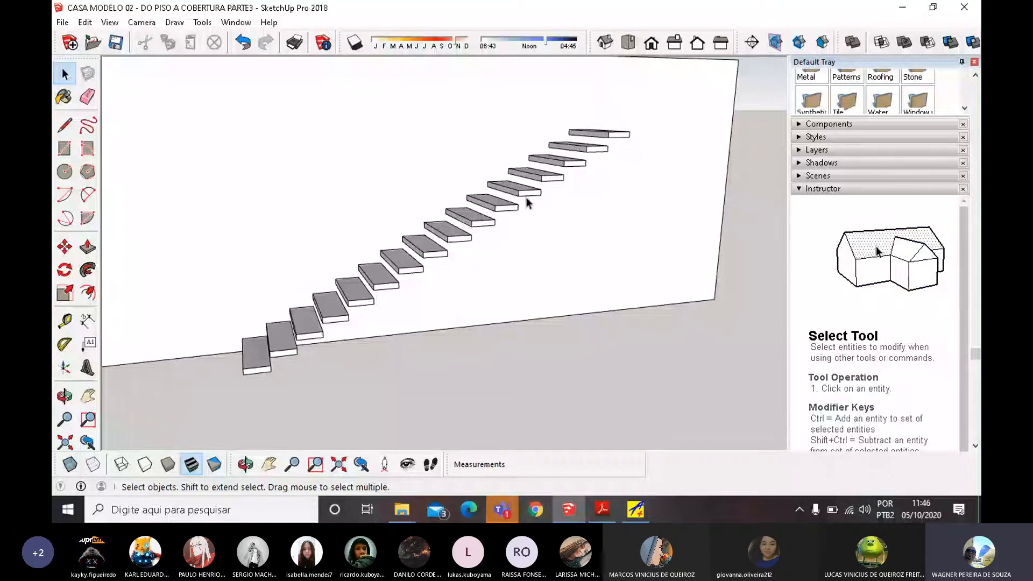
middle_drag(317, 322, 415, 261)
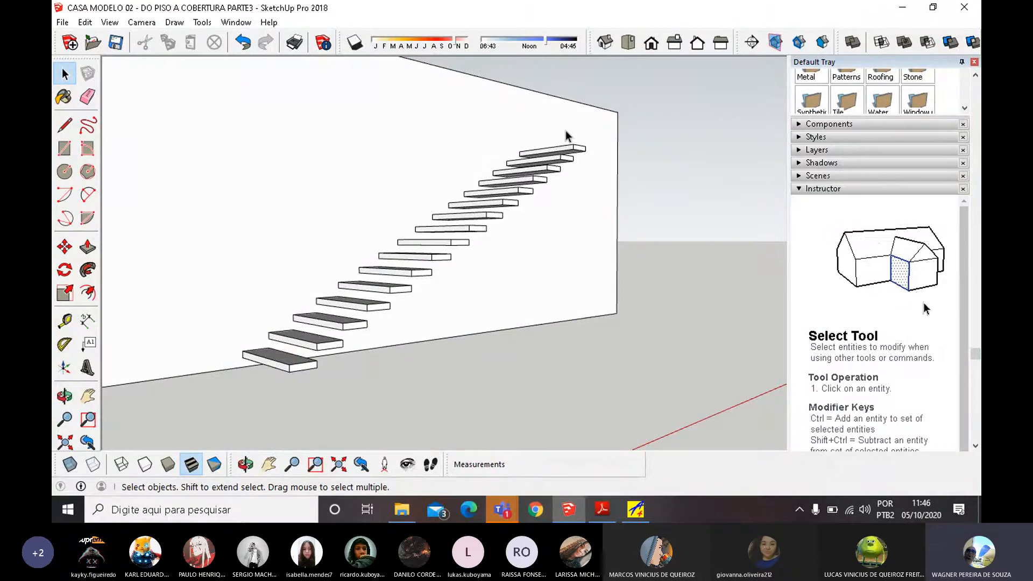
scroll(543, 215, down, 3)
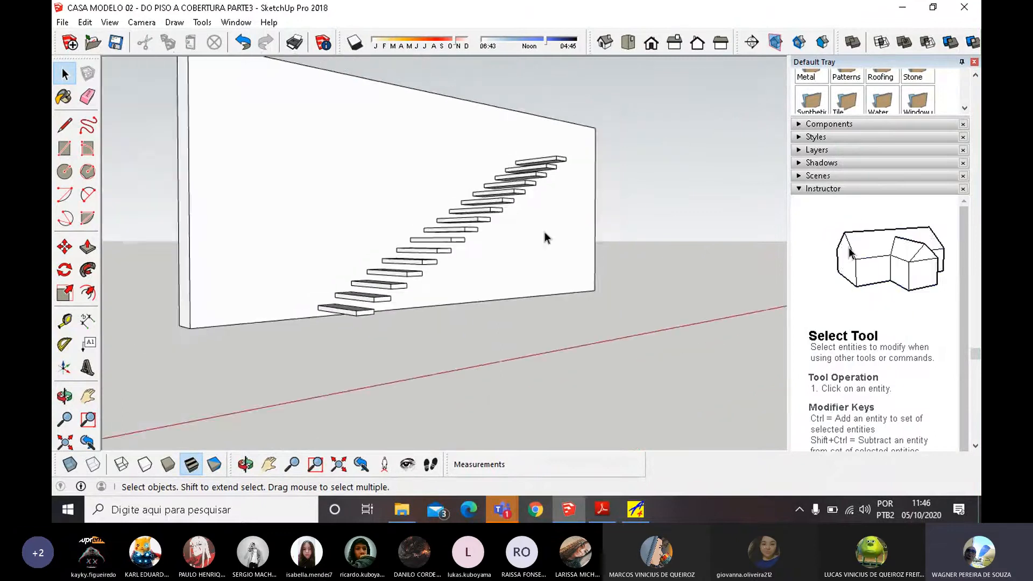
middle_drag(546, 235, 407, 293)
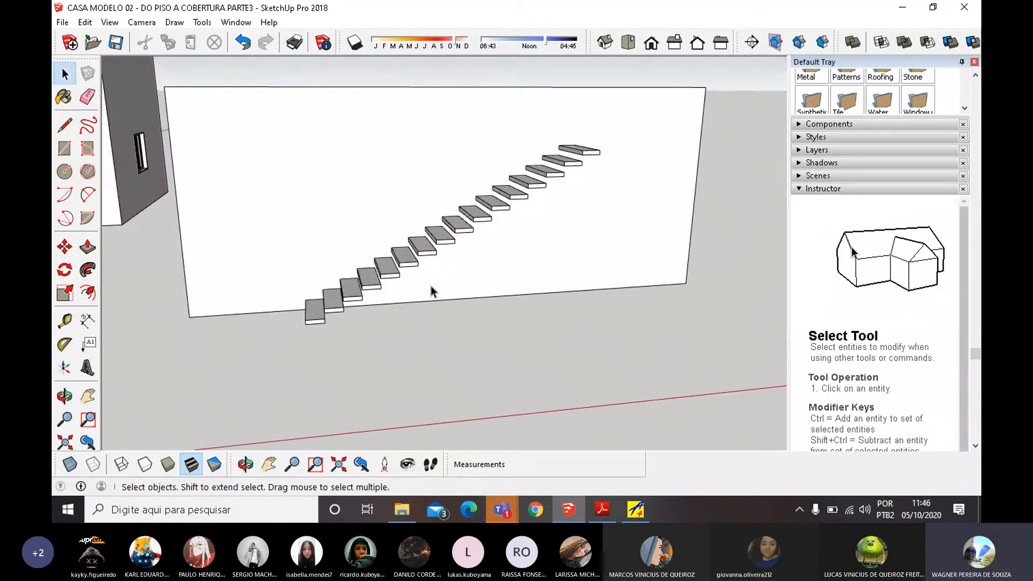
Undo the tread thinning and the creation of the wall, leaving only the full-height staircase.
key(ctrl+z)
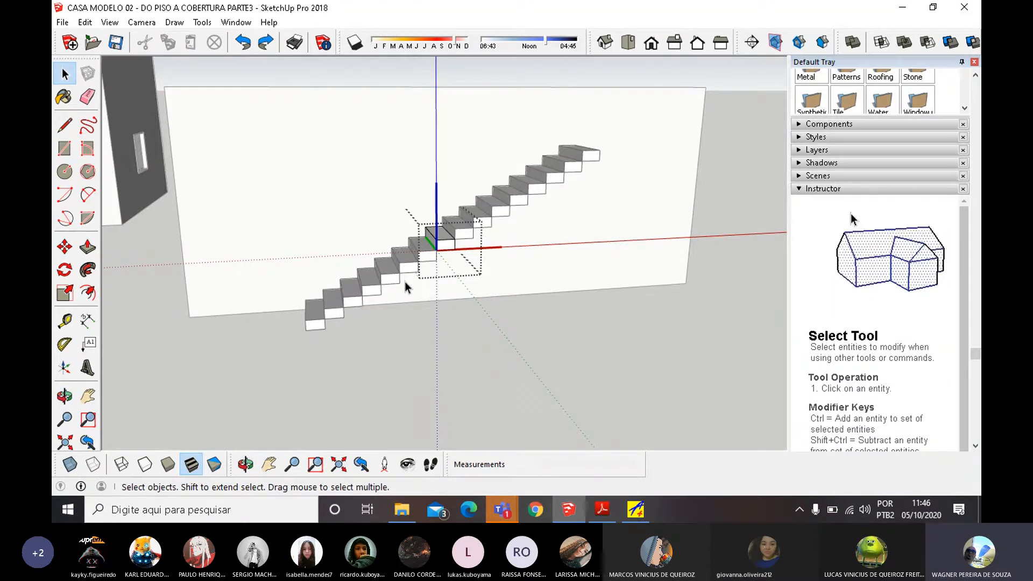
click(405, 282)
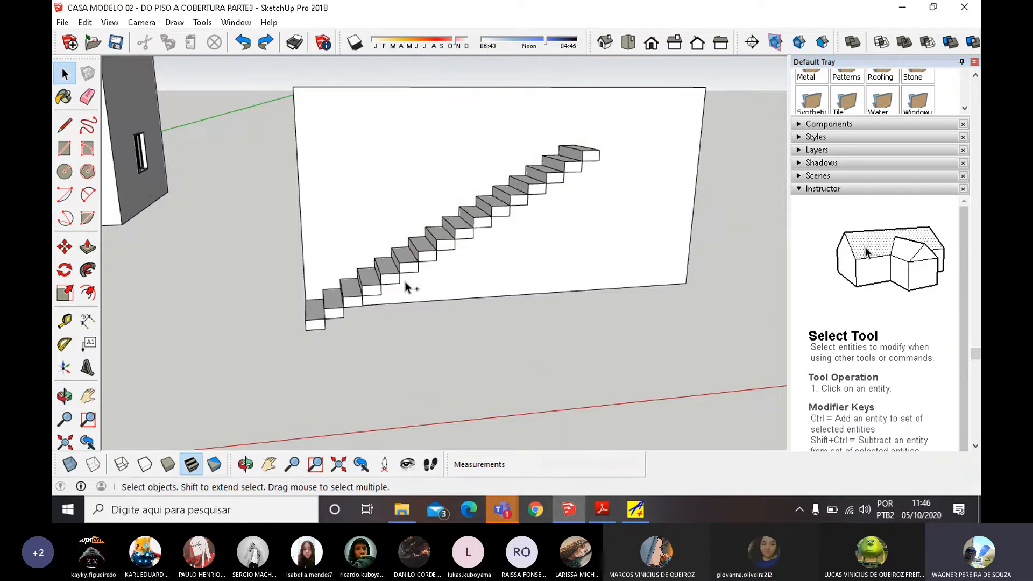
key(ctrl+z)
key(ctrl+z)
key(ctrl+z)
scroll(599, 281, down, 3)
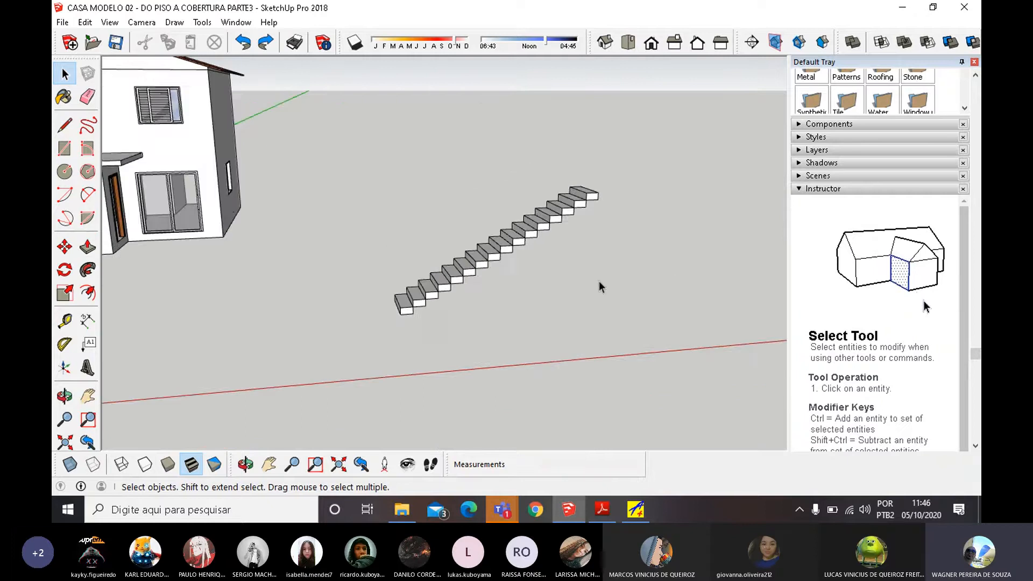
Examine the freestanding staircase from several angles, checking how the lower step components meet at their corners.
middle_drag(599, 281, 440, 284)
scroll(368, 251, up, 4)
scroll(369, 251, down, 3)
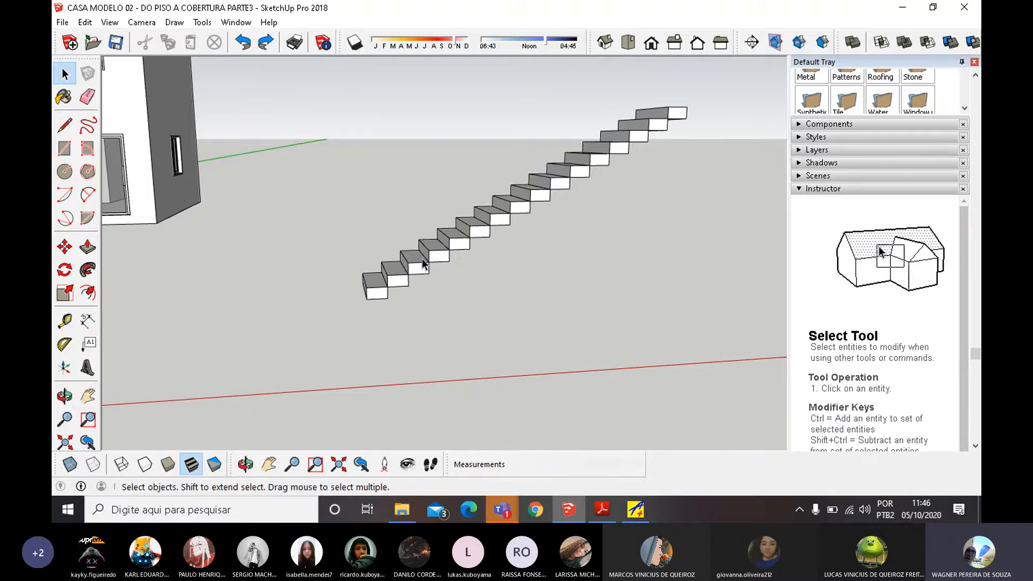
scroll(422, 258, up, 5)
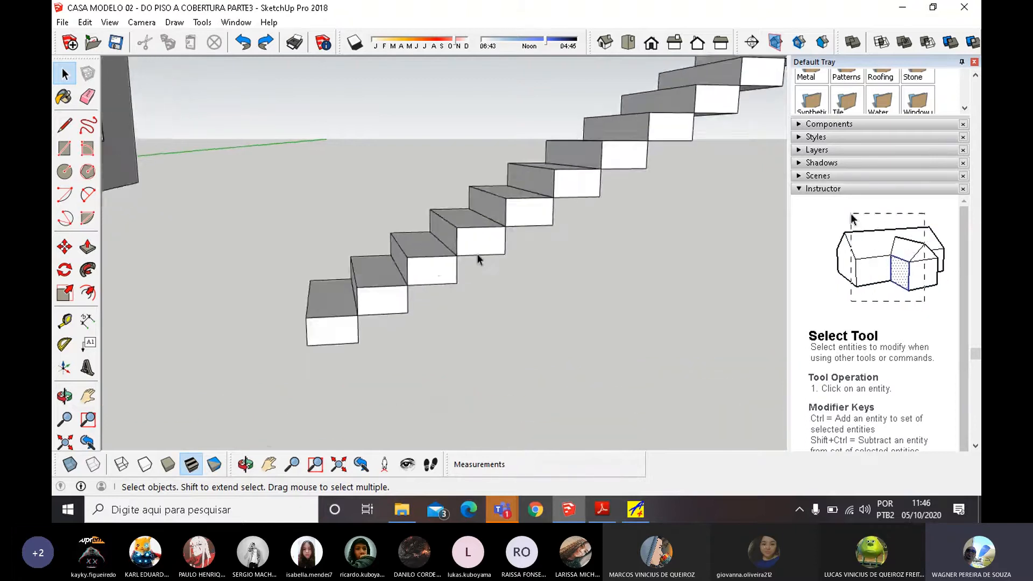
mouse_move(477, 254)
middle_down()
mouse_move(434, 224)
mouse_move(469, 225)
middle_up()
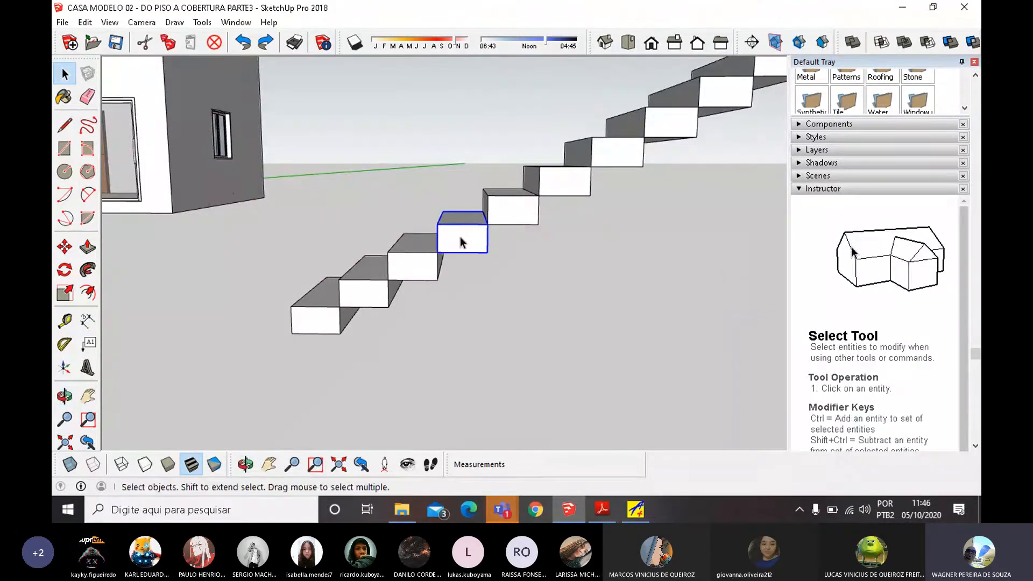
scroll(326, 276, down, 6)
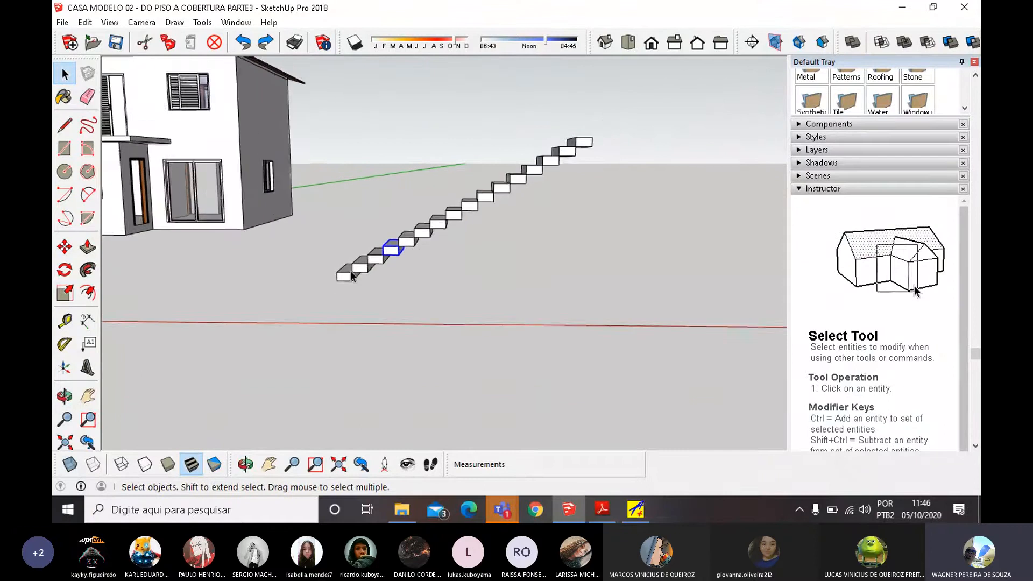
scroll(394, 258, up, 6)
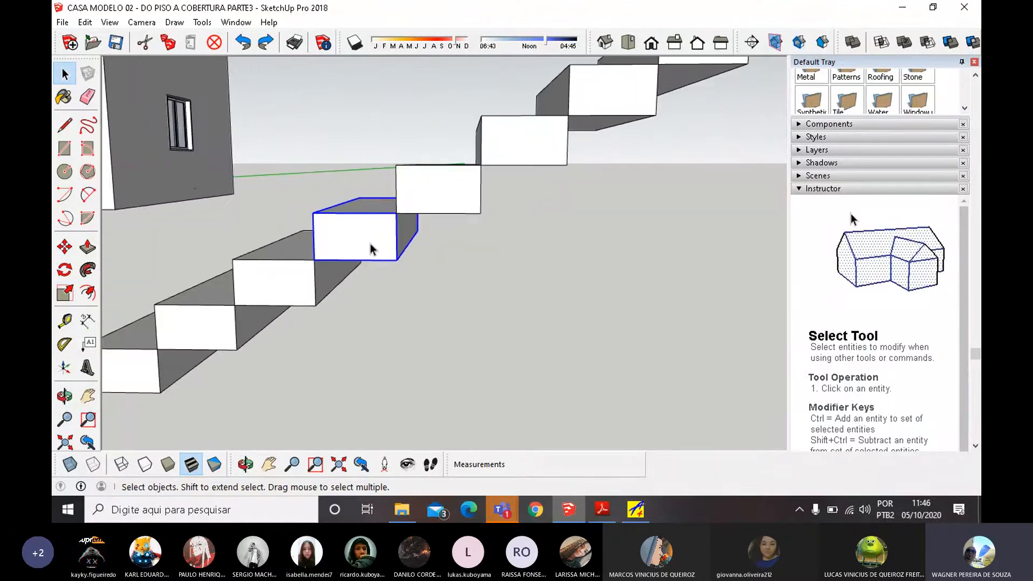
middle_drag(377, 248, 418, 261)
scroll(401, 215, down, 6)
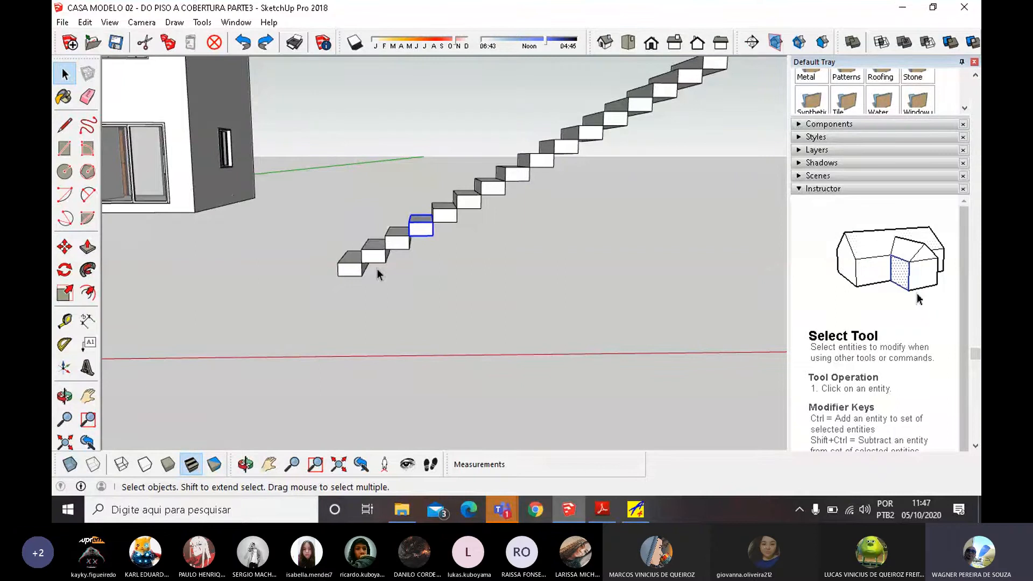
Inside the fourth step component, move the uphill top edge 0.30 m to the next step's uphill bottom corner, sloping the underside; close the component.
scroll(425, 242, up, 5)
middle_drag(430, 240, 409, 219)
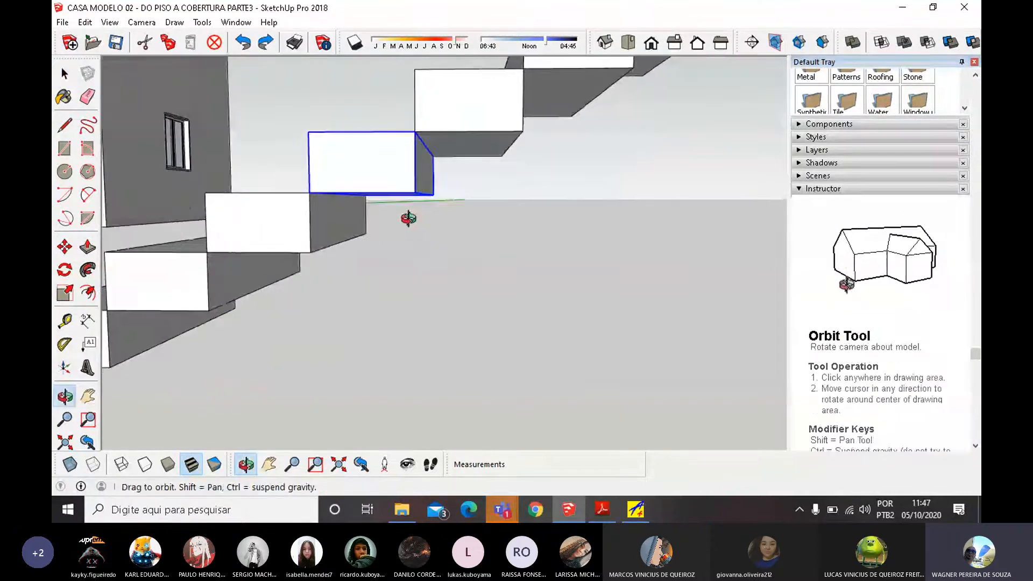
scroll(417, 199, up, 2)
middle_drag(329, 177, 491, 154)
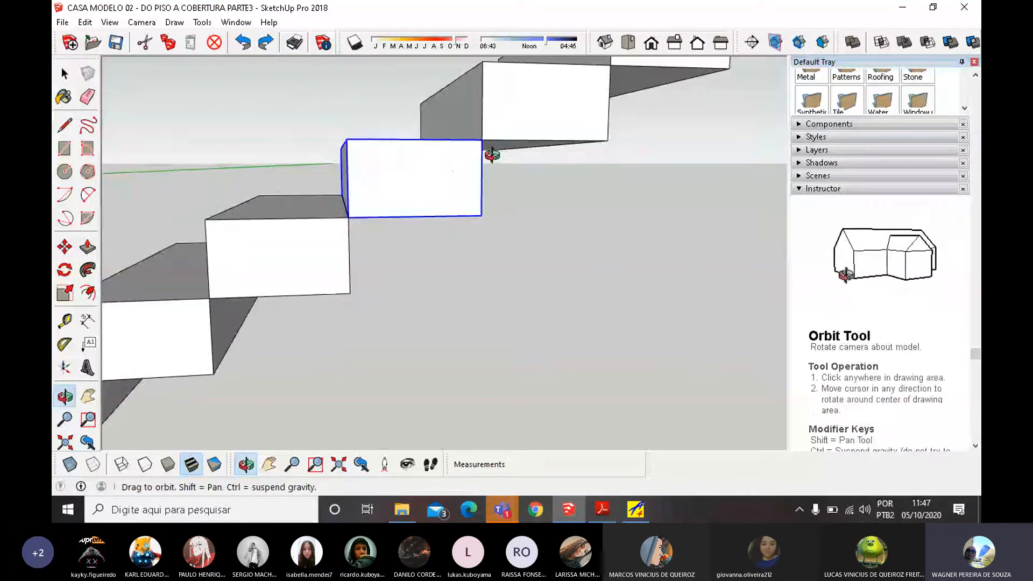
double_click(452, 176)
middle_drag(470, 183, 381, 183)
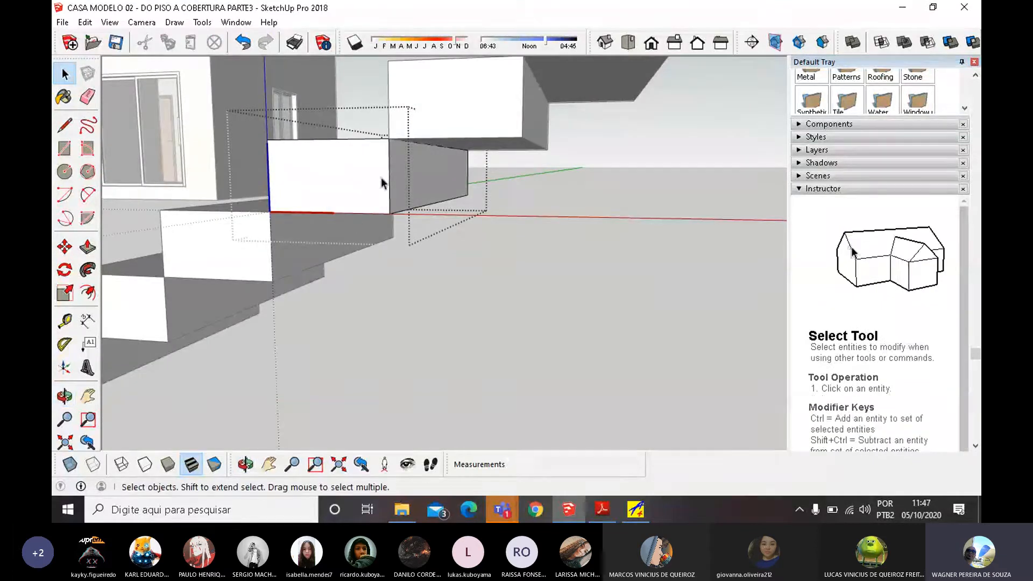
click(391, 141)
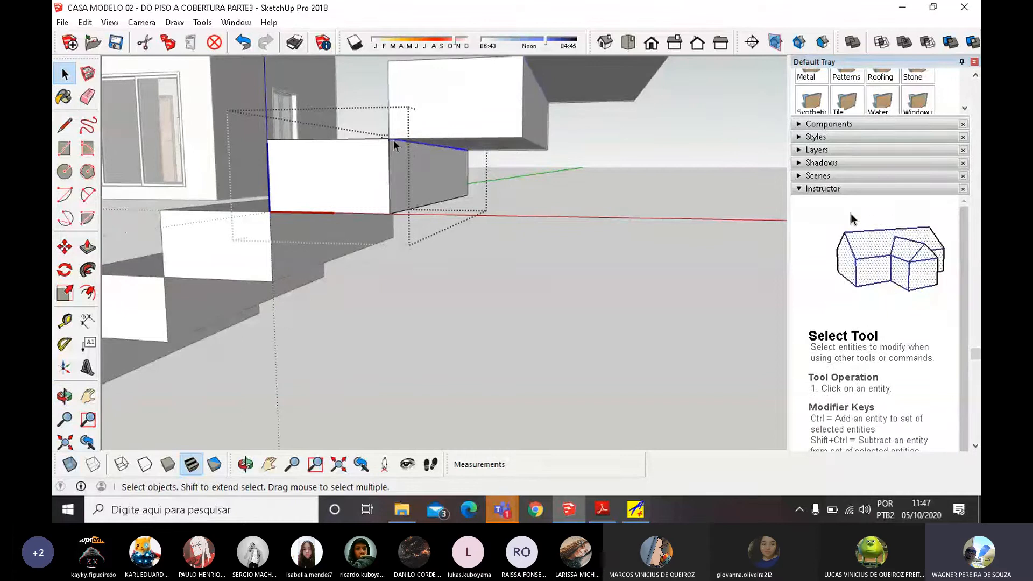
middle_drag(434, 147, 505, 181)
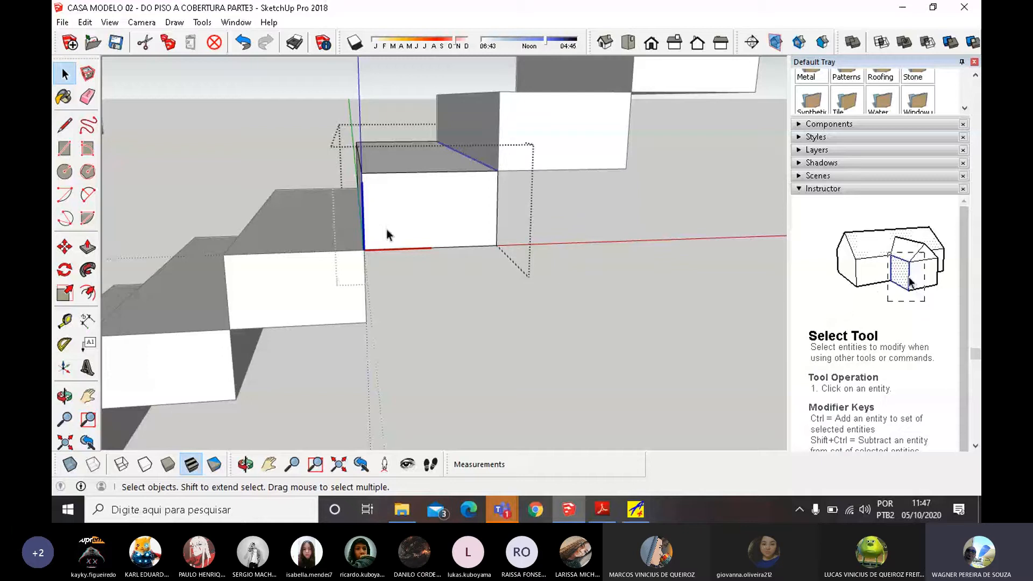
mouse_move(387, 235)
middle_down()
mouse_move(379, 198)
mouse_move(380, 218)
middle_up()
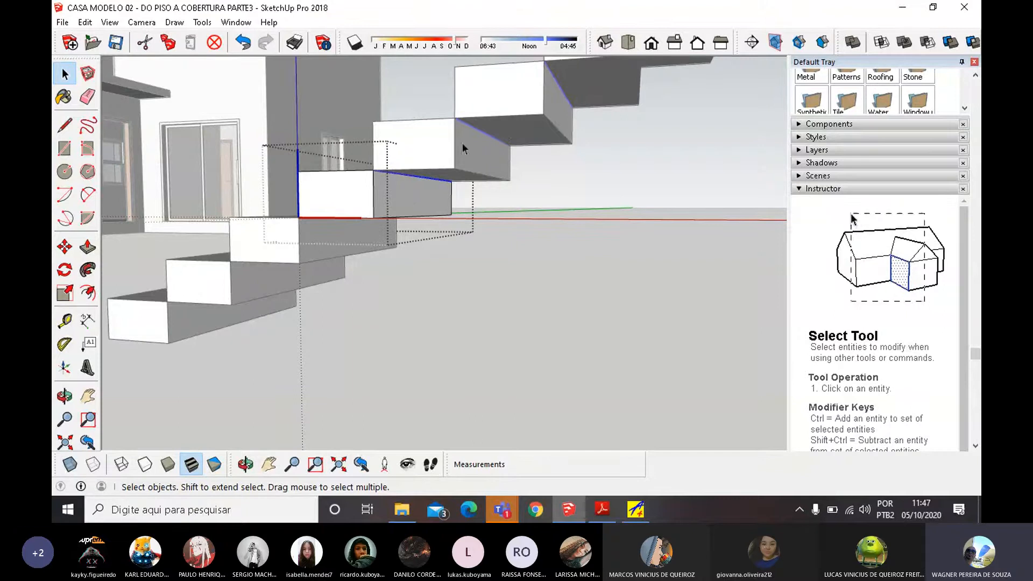
scroll(385, 180, up, 3)
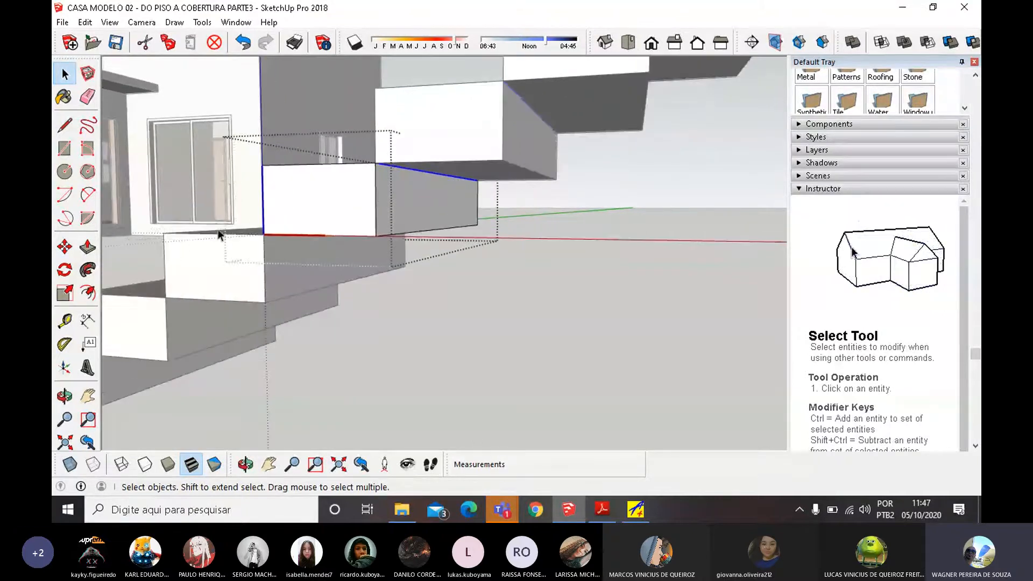
click(65, 247)
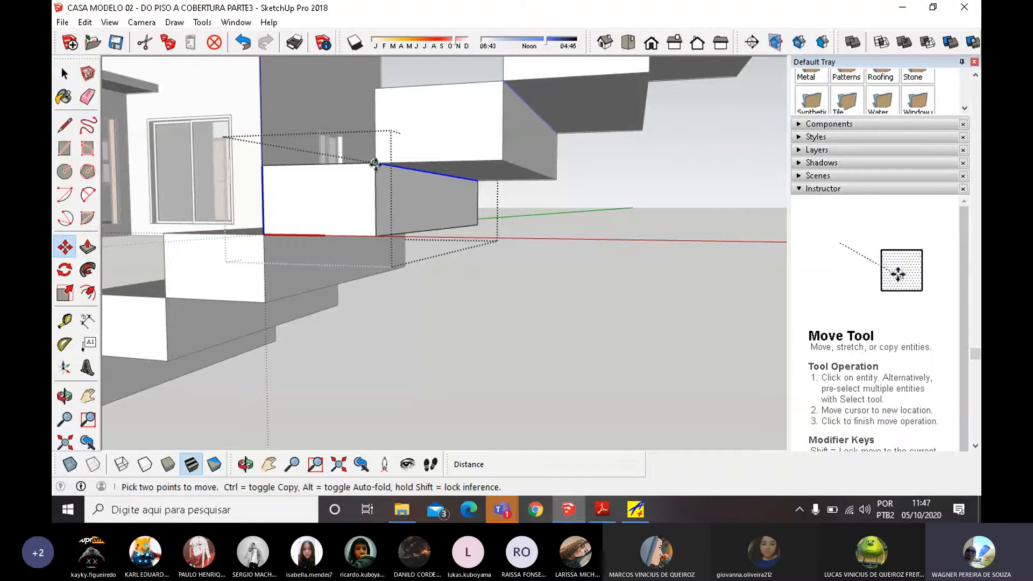
click(377, 163)
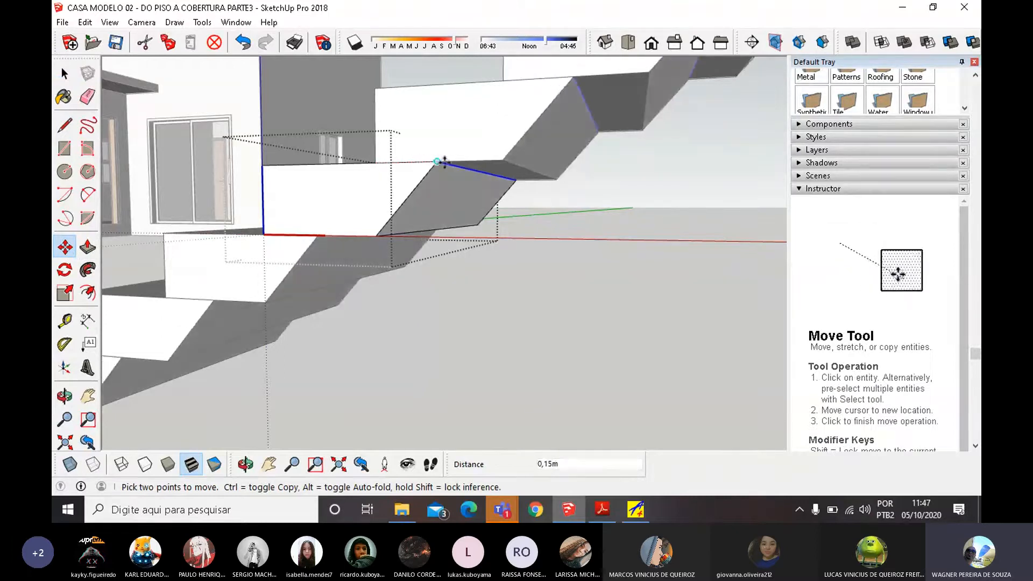
click(501, 160)
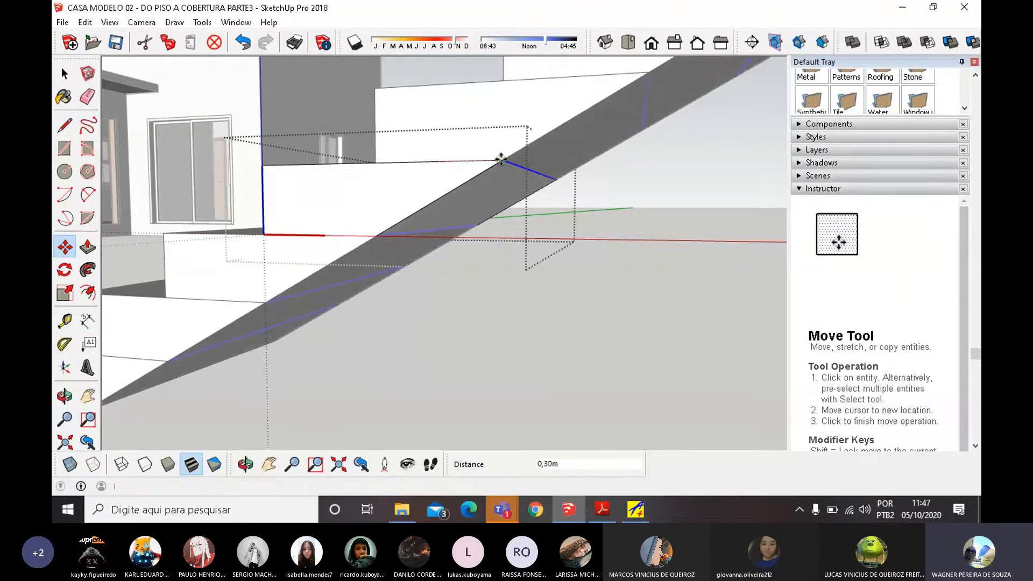
scroll(565, 201, down, 5)
mouse_move(500, 229)
middle_down()
mouse_move(552, 249)
mouse_move(699, 247)
mouse_move(738, 234)
middle_up()
click(65, 74)
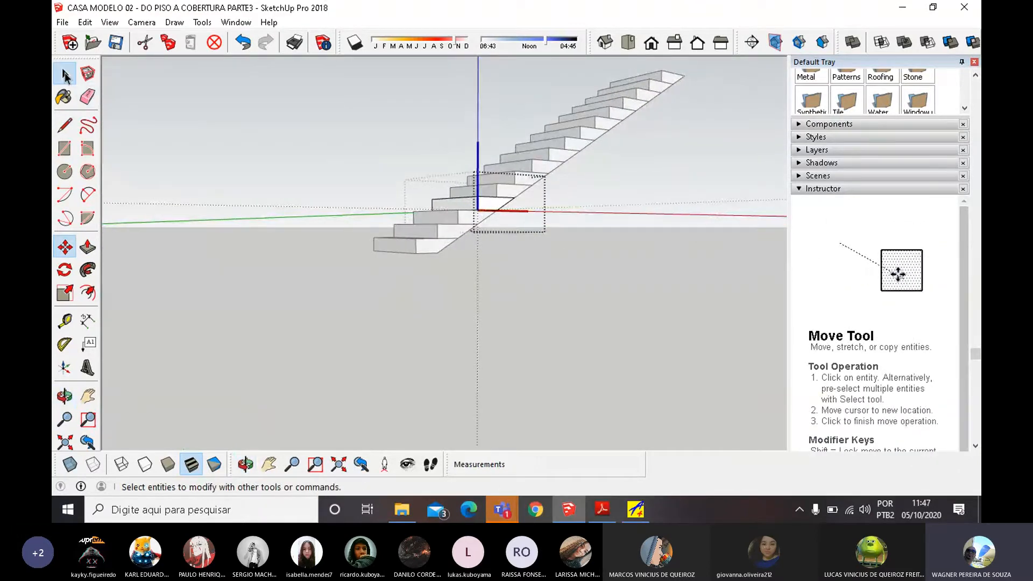
click(315, 153)
Examine the staircase's sloped underside, its lowest step and the whole flight from several angles.
scroll(207, 252, down, 2)
middle_drag(208, 252, 526, 270)
scroll(443, 207, up, 5)
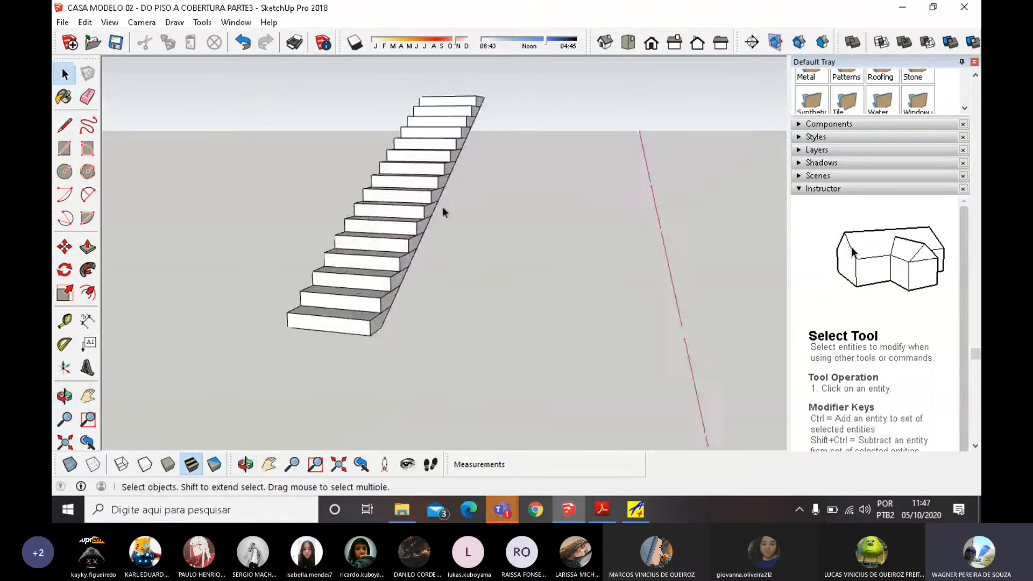
middle_drag(385, 216, 151, 250)
middle_drag(509, 241, 540, 226)
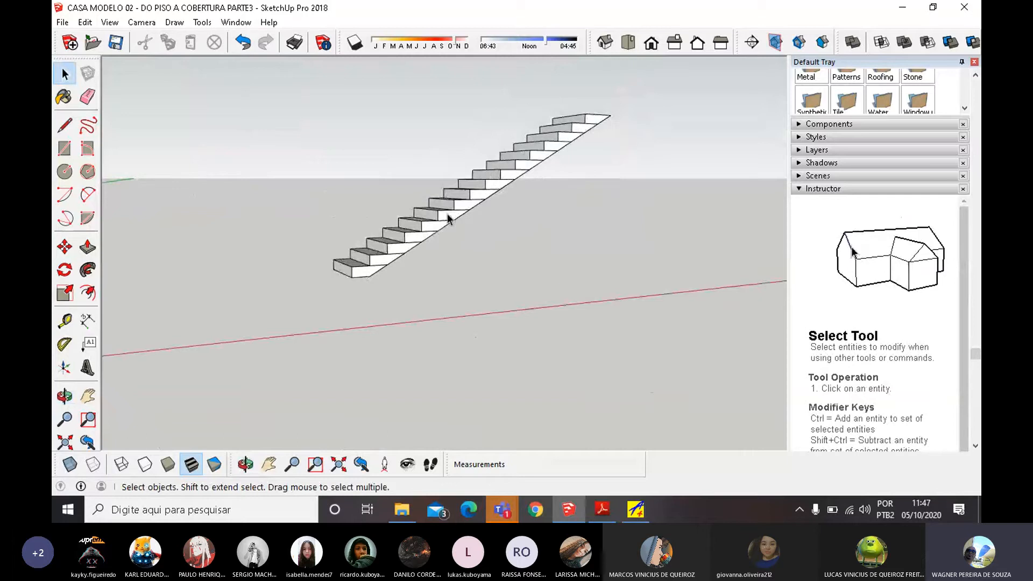
scroll(387, 258, up, 2)
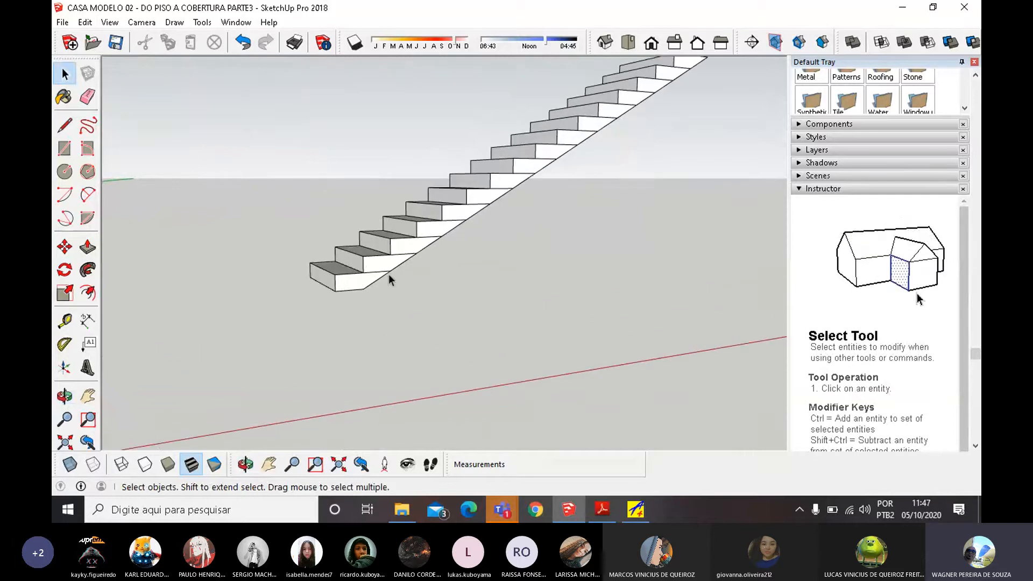
scroll(388, 274, down, 3)
scroll(375, 292, down, 2)
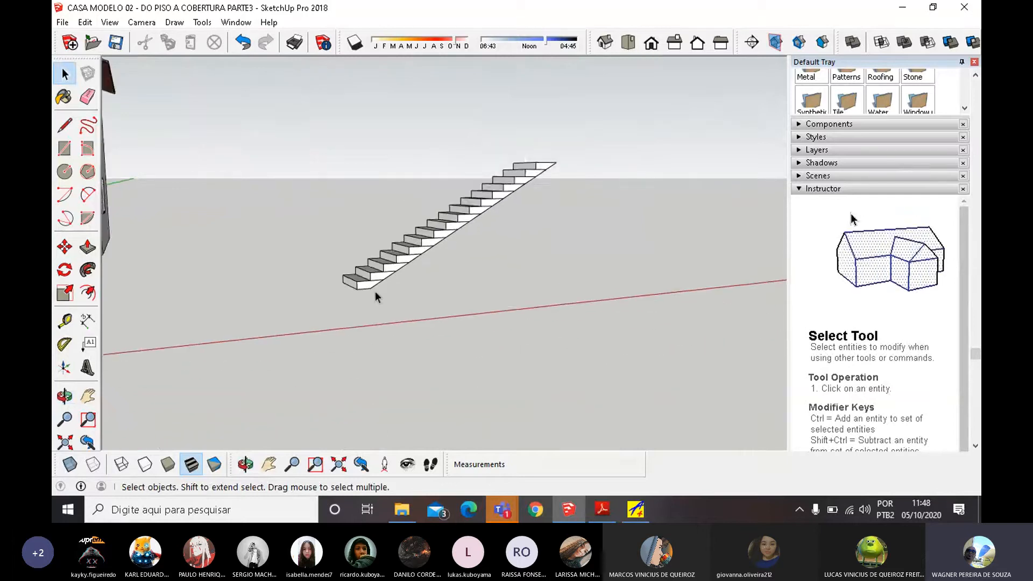
middle_drag(416, 286, 422, 362)
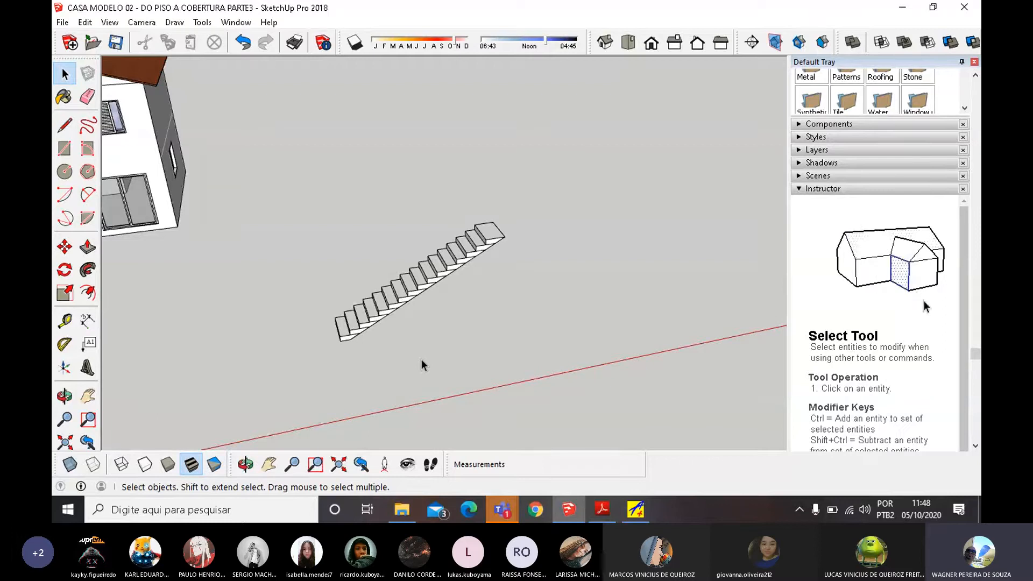
Draw a 16-sided polygon with a 1 m inscribed radius on the ground beside the staircase.
click(87, 172)
middle_drag(588, 202, 565, 369)
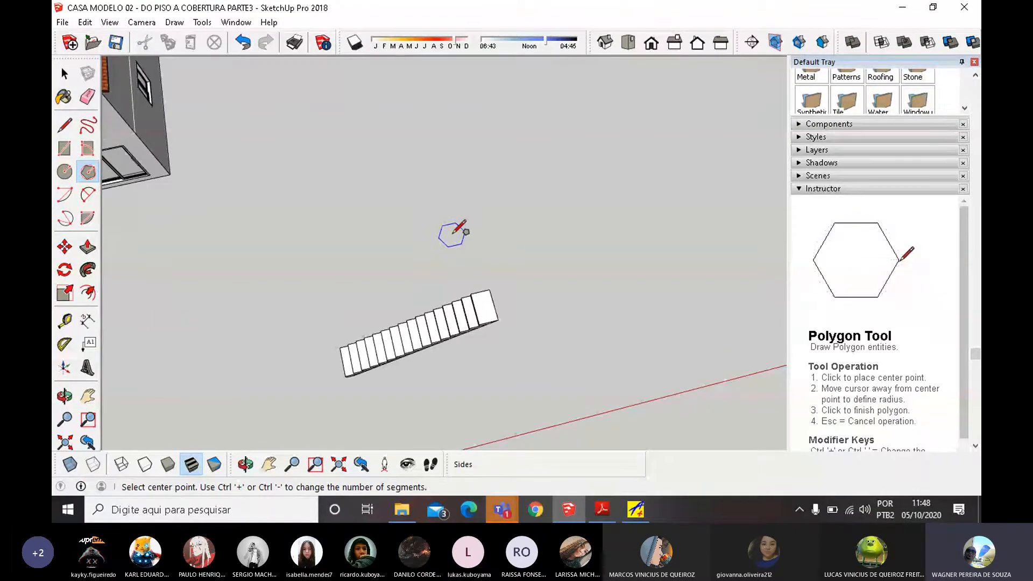
text(1)
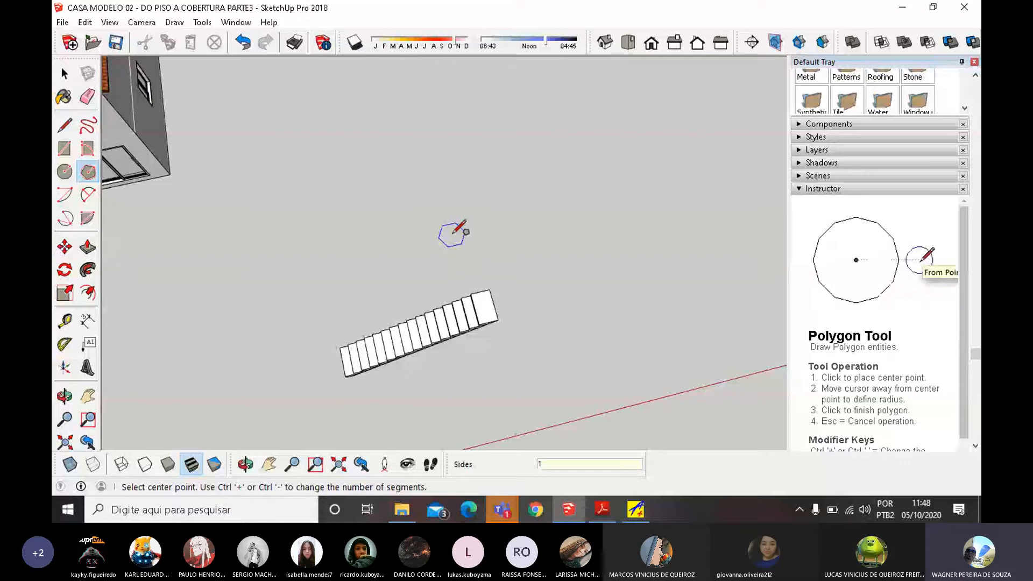
text(6)
key(Return)
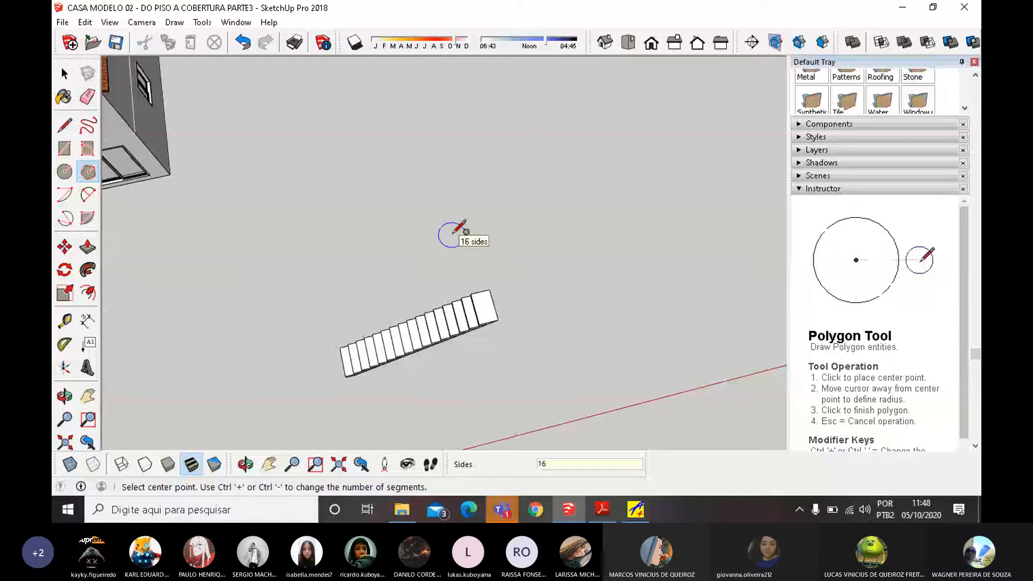
scroll(453, 233, up, 3)
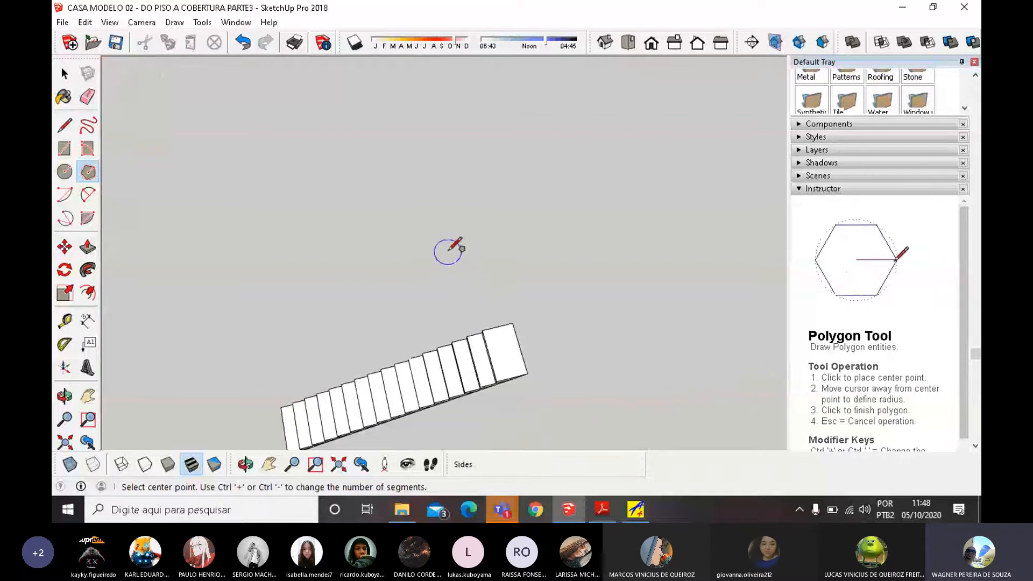
scroll(452, 248, down, 1)
click(457, 241)
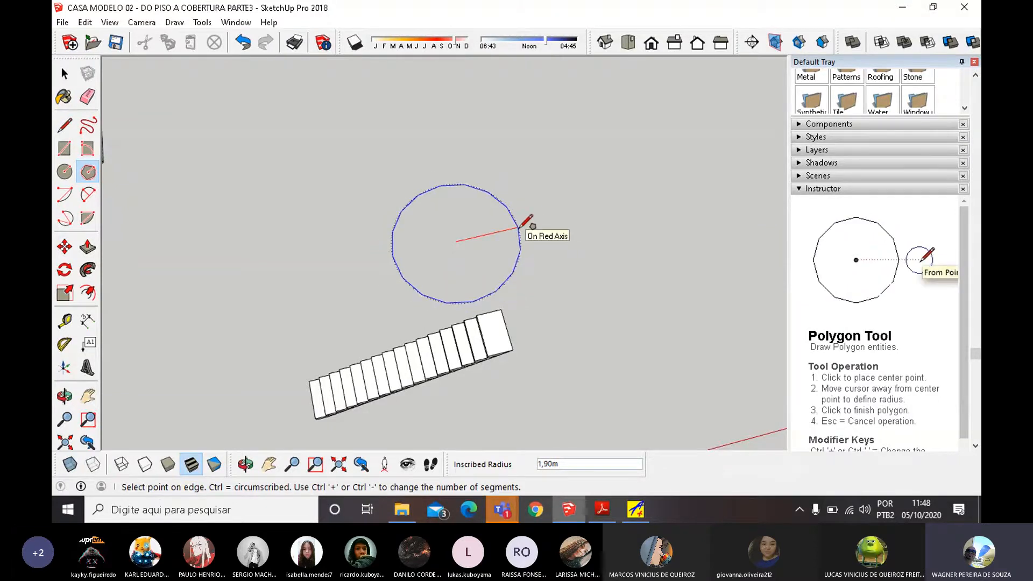
click(520, 227)
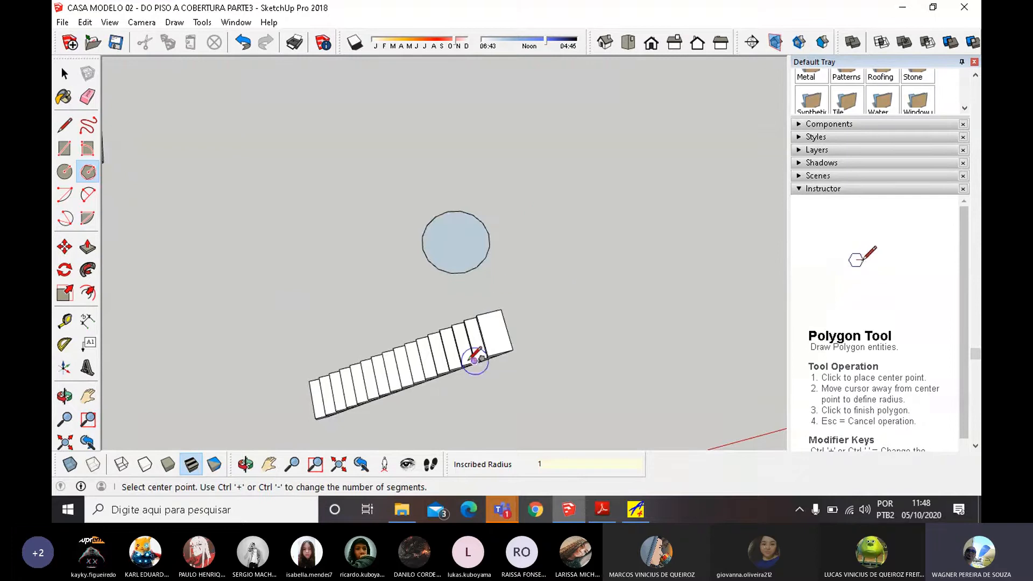
Draw a circle with a 1.00 m radius on the ground beside the 16-sided polygon.
middle_drag(474, 357, 715, 403)
scroll(593, 341, up, 5)
scroll(560, 333, up, 3)
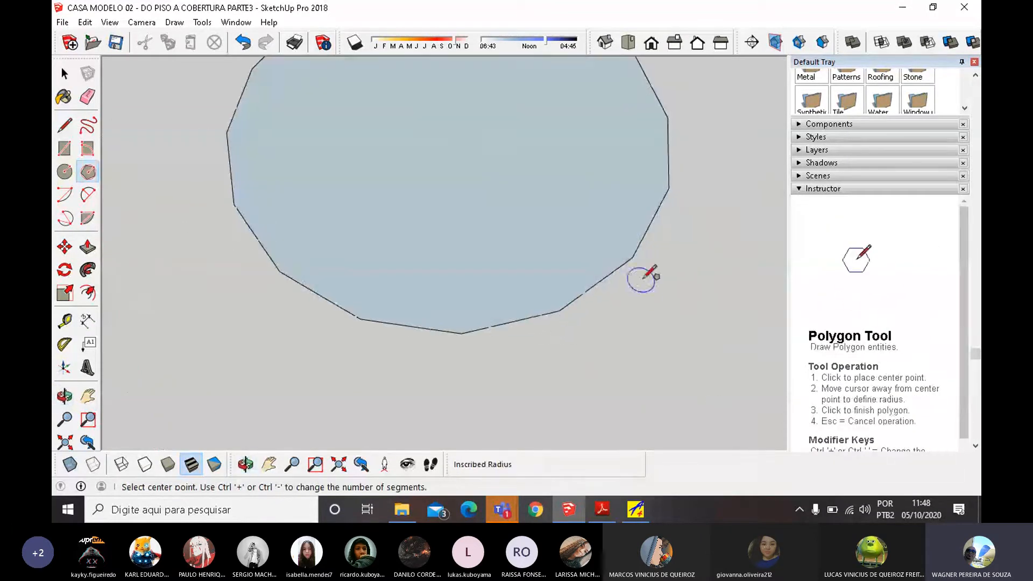
scroll(381, 325, down, 5)
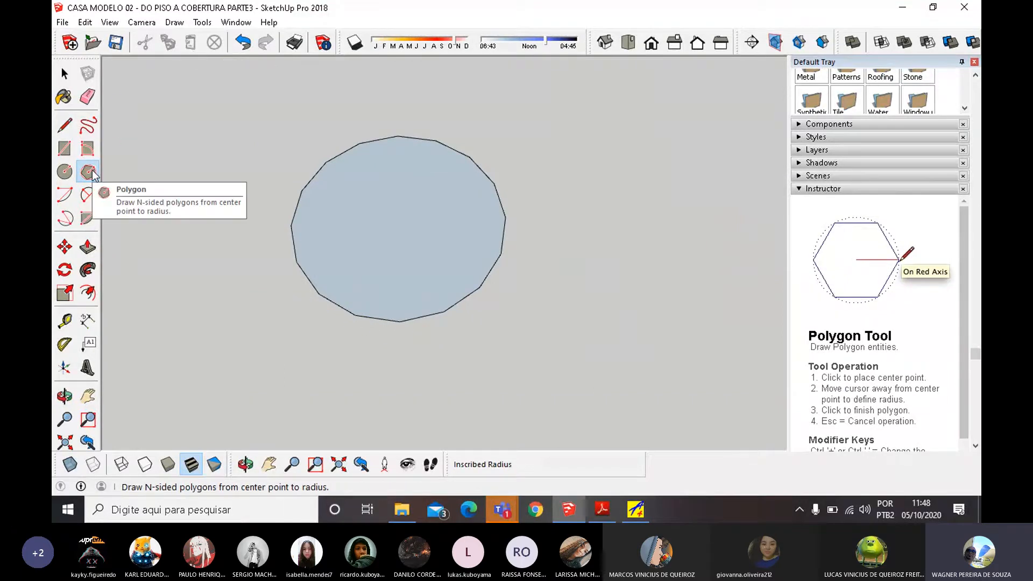
scroll(125, 250, down, 1)
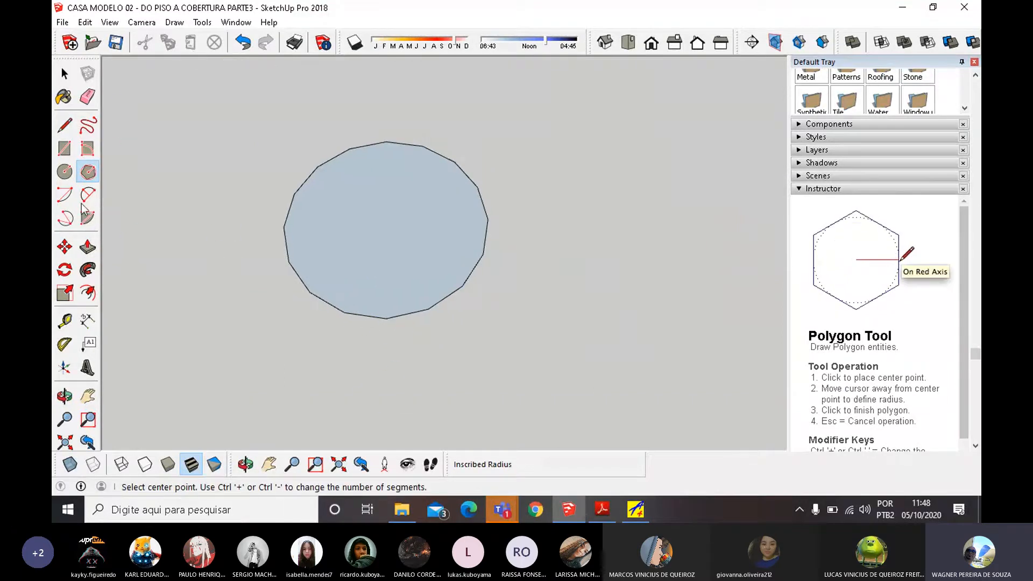
click(65, 173)
middle_drag(196, 215, 425, 282)
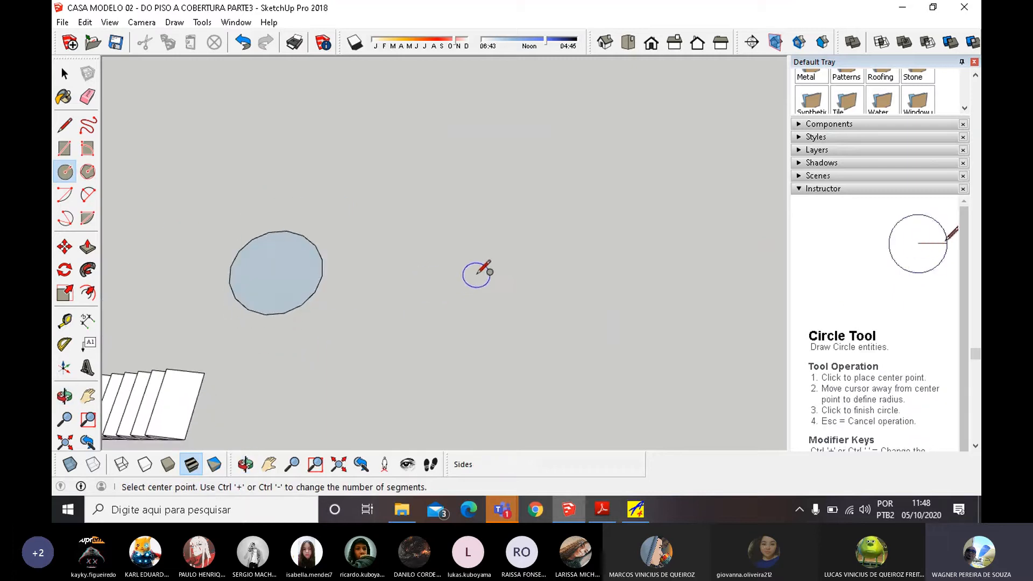
click(478, 275)
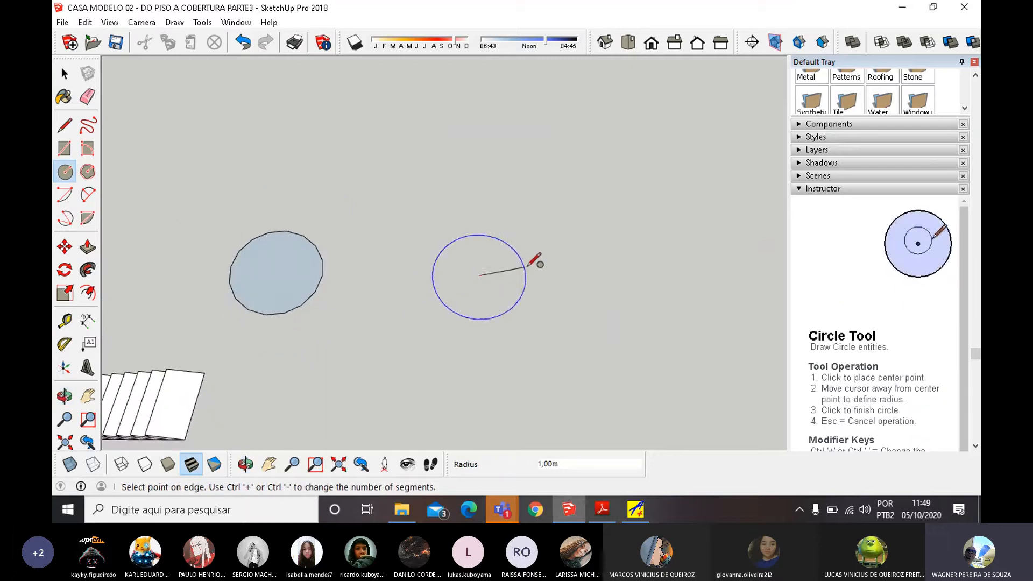
click(531, 279)
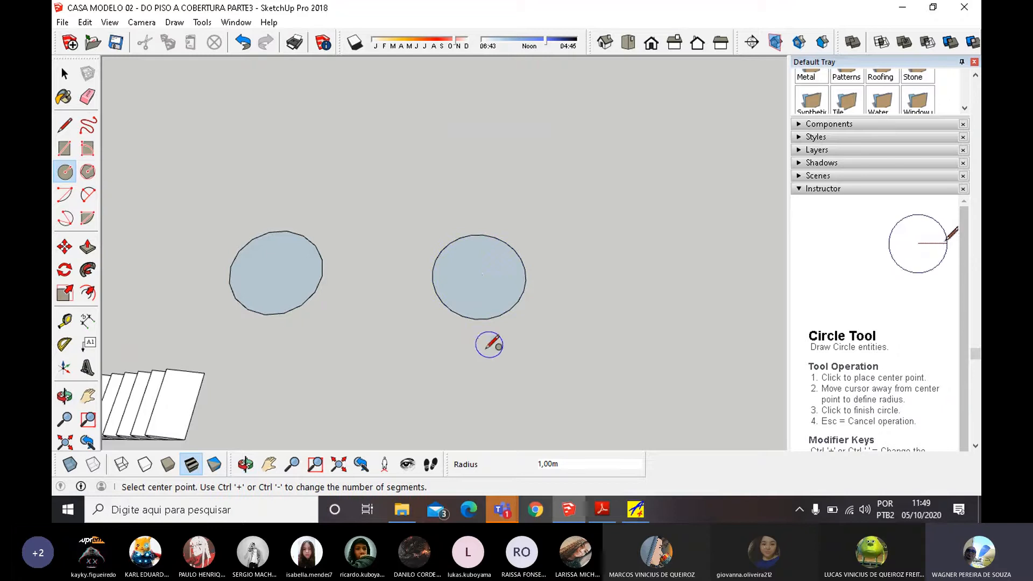
Examine the segments along the circle's edge up close and compare its outline with the neighbouring polygon.
scroll(393, 290, up, 3)
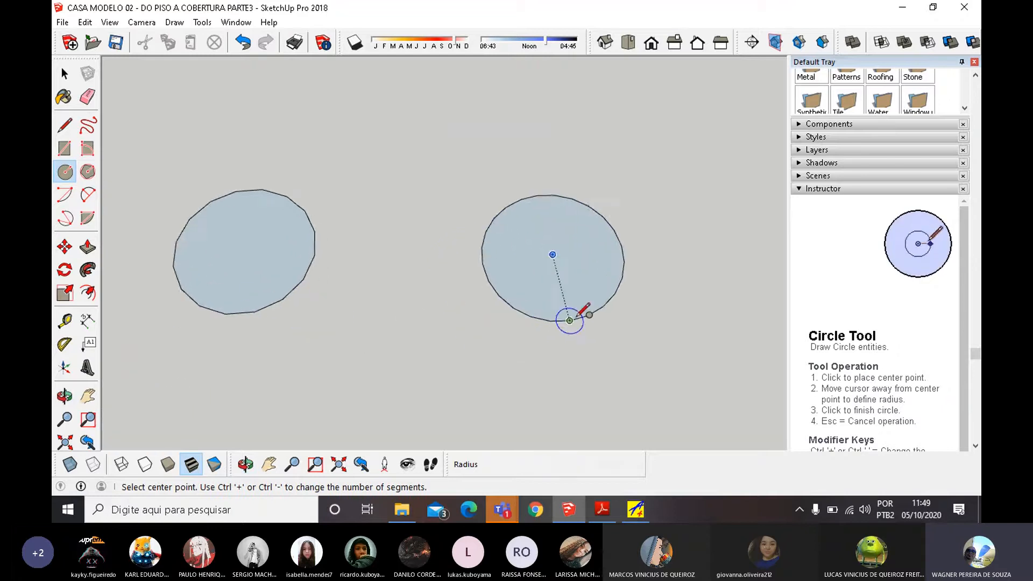
scroll(617, 303, up, 3)
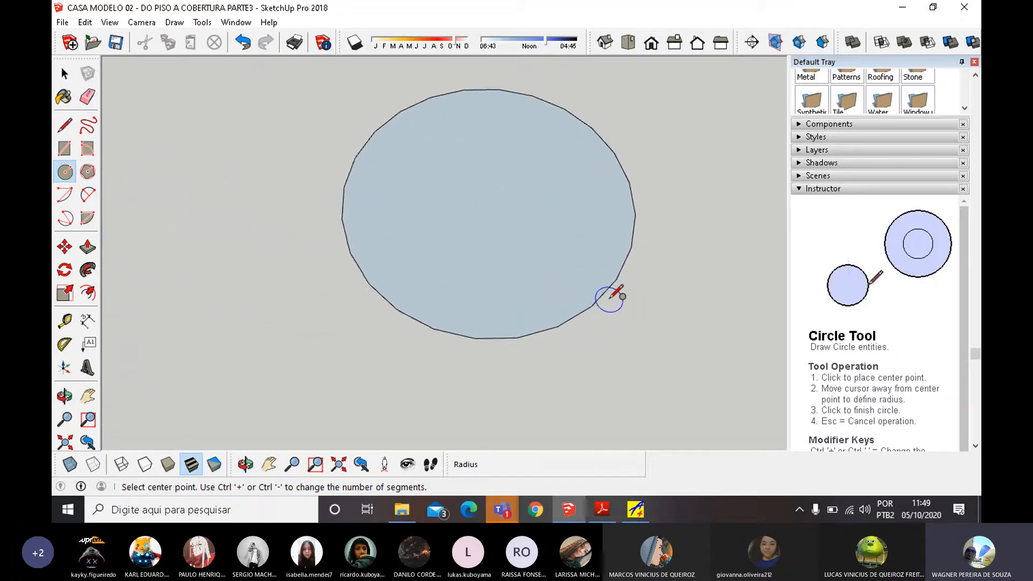
scroll(614, 294, up, 2)
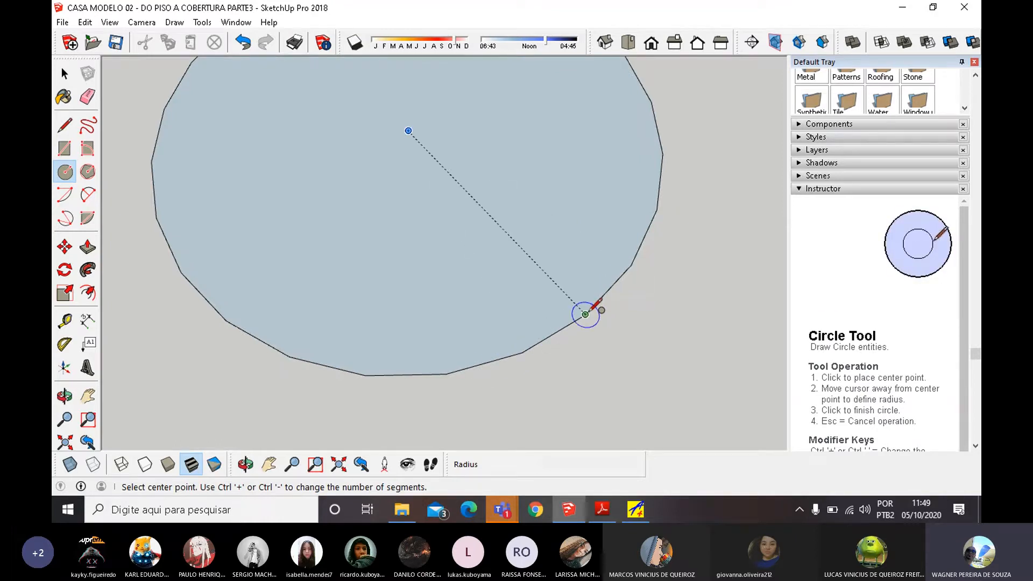
scroll(530, 350, down, 1)
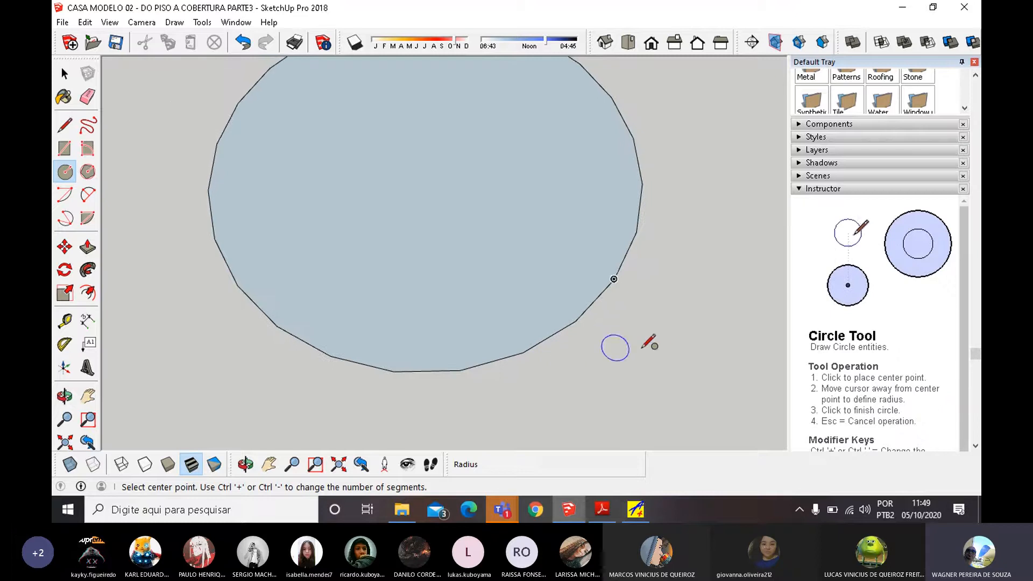
scroll(507, 270, down, 5)
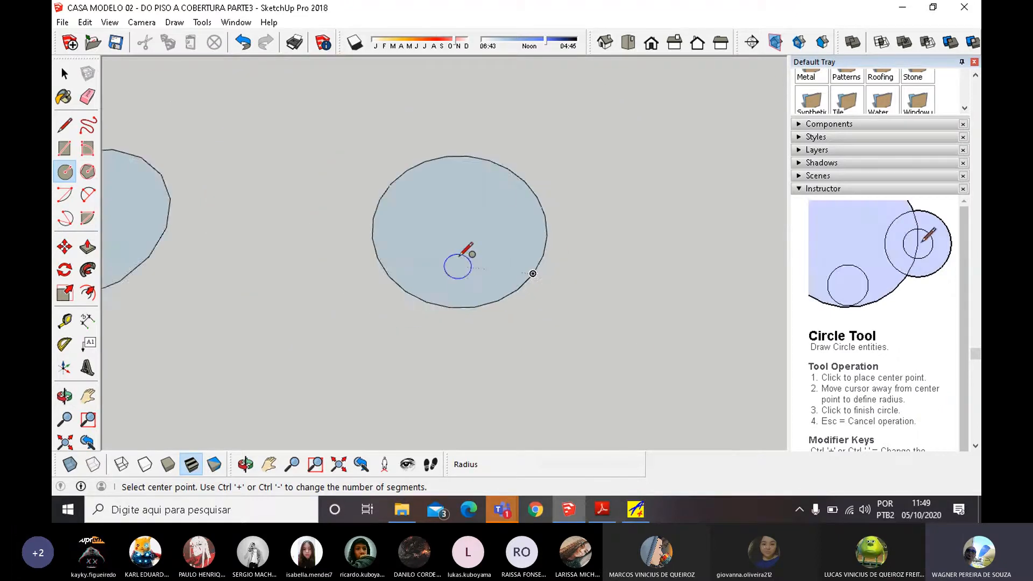
middle_drag(467, 252, 667, 262)
scroll(680, 262, up, 2)
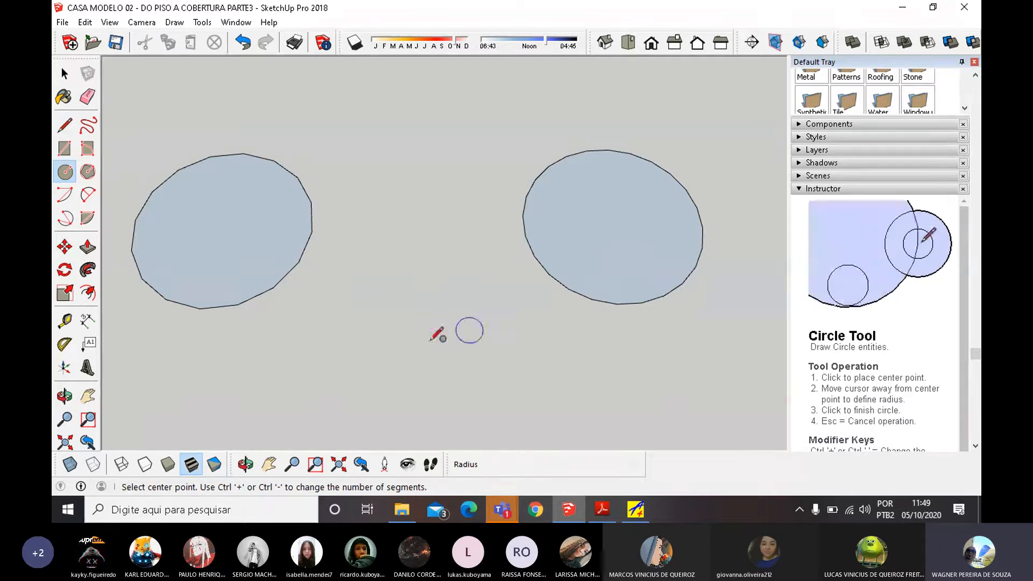
scroll(415, 298, down, 2)
scroll(416, 299, down, 6)
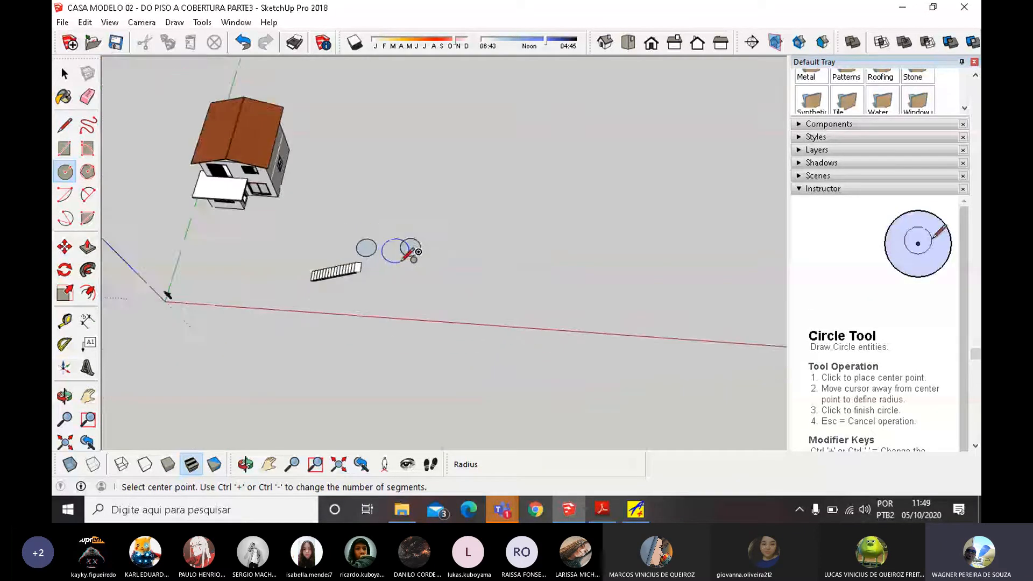
Draw a large comparison circle about 25.4 m in radius beyond the two small shapes, and delete it.
click(564, 144)
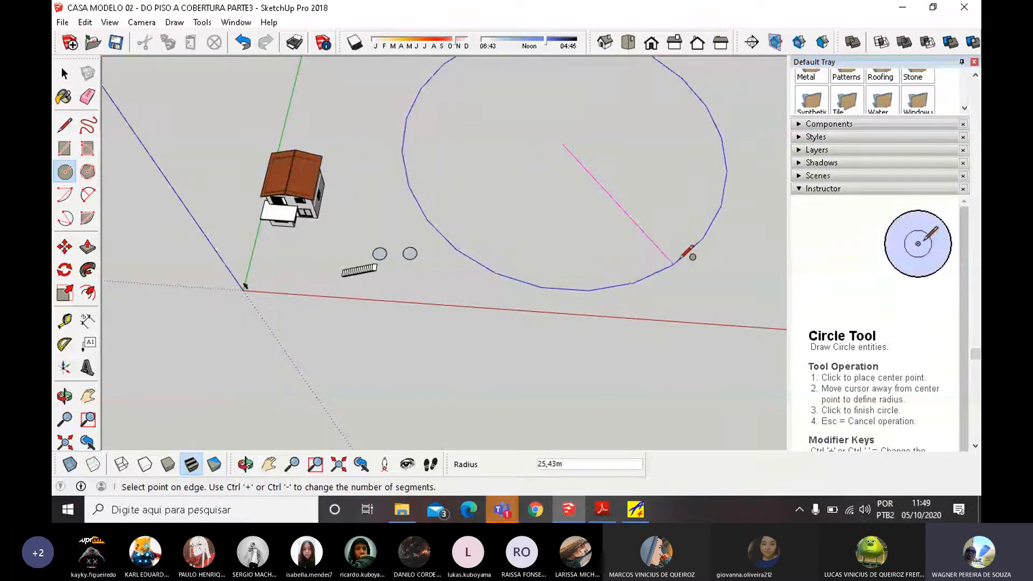
click(686, 254)
scroll(667, 282, up, 3)
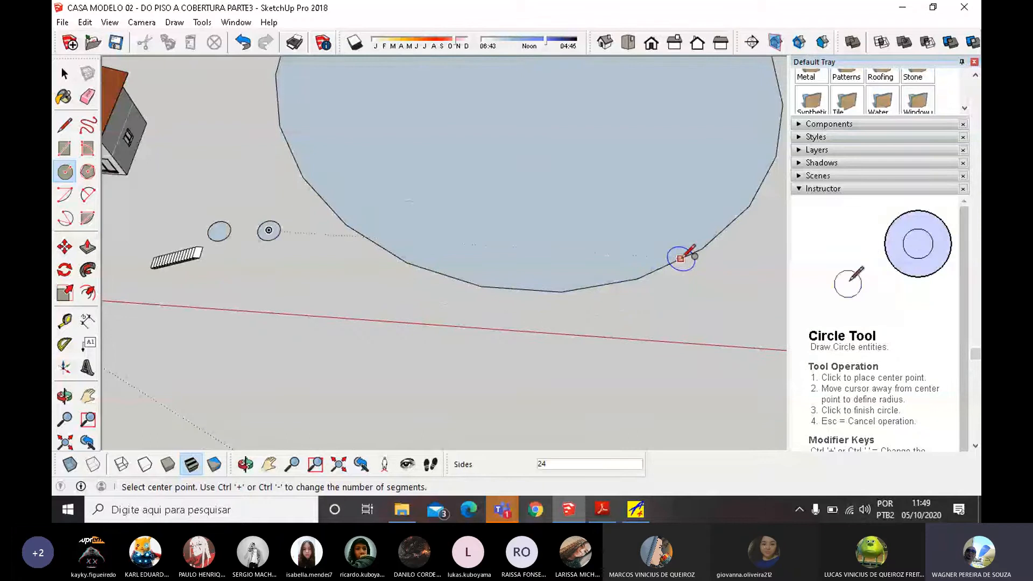
key(space)
click(635, 254)
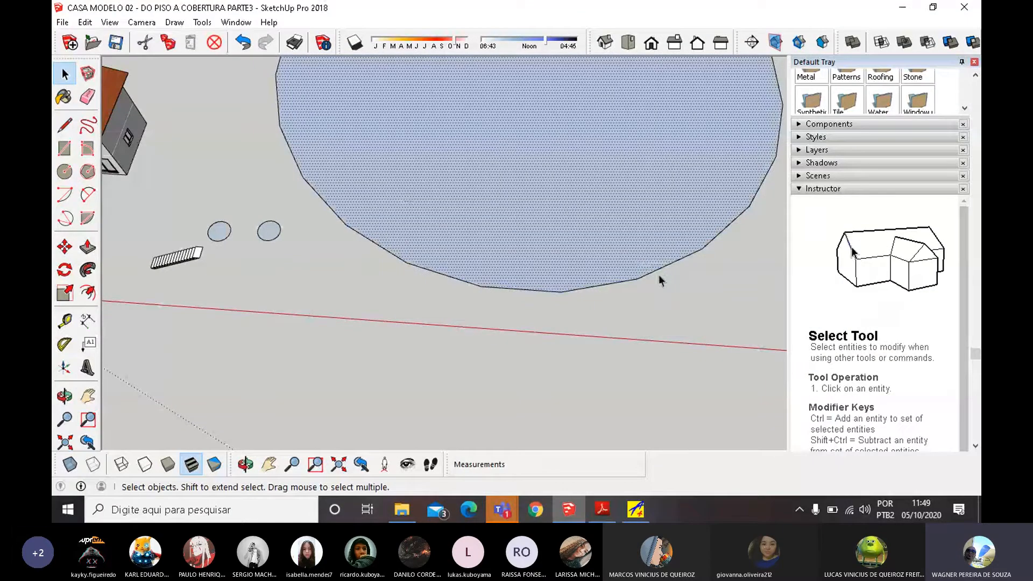
double_click(625, 257)
scroll(403, 190, up, 6)
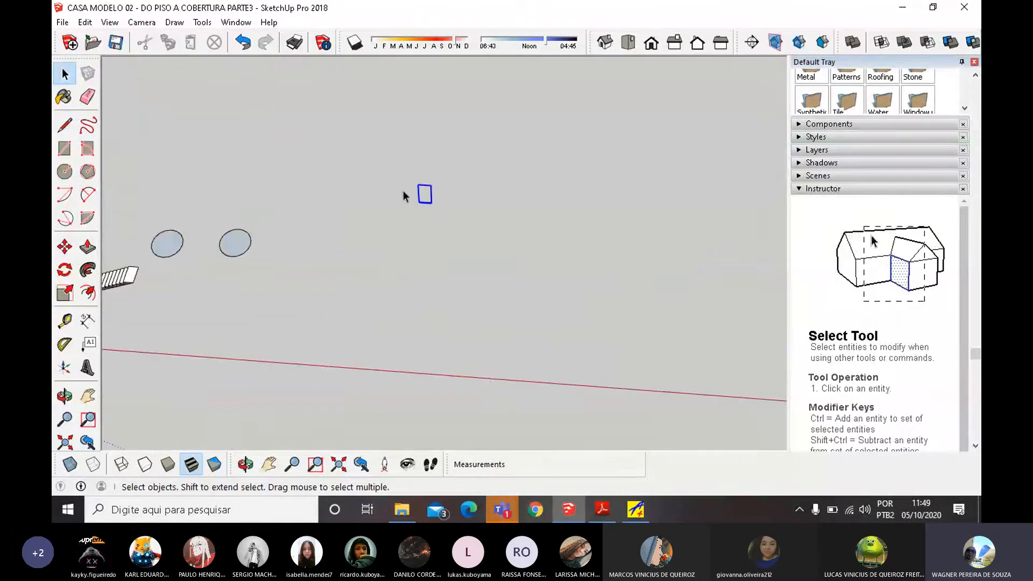
drag(371, 173, 459, 231)
scroll(588, 240, down, 6)
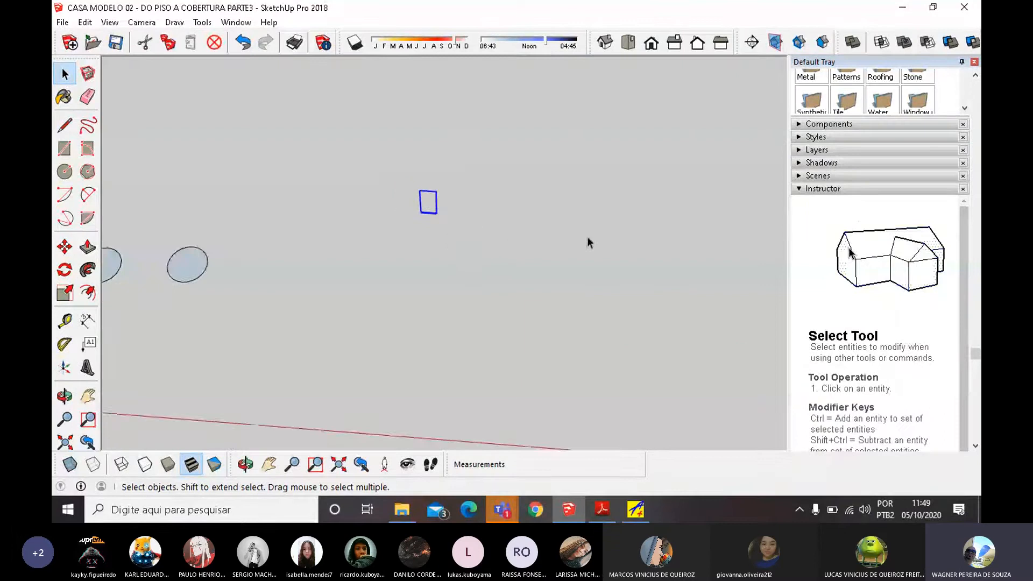
Select the small circle's face and examine its segmented outline up close and from directly above.
scroll(365, 256, up, 3)
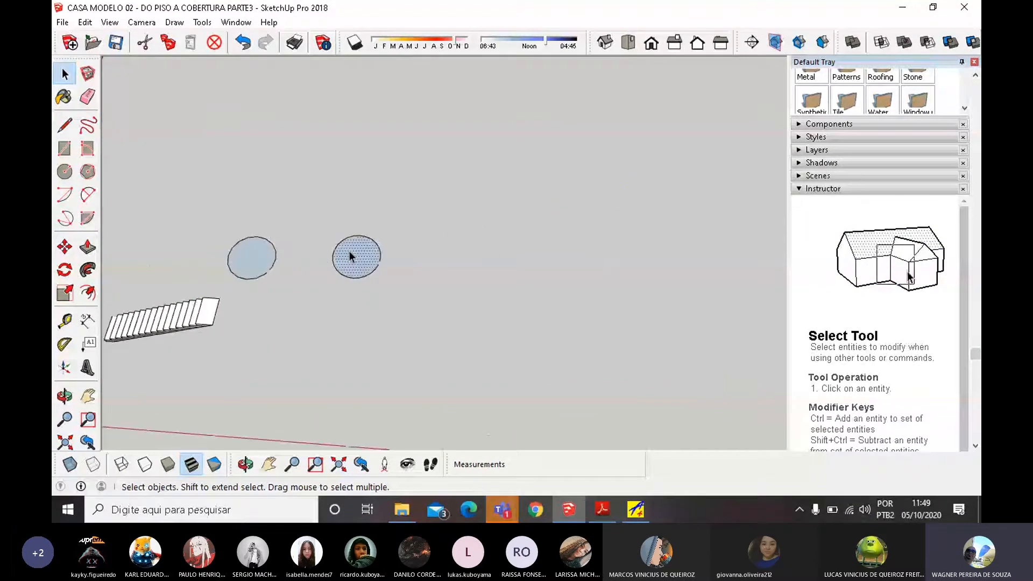
click(350, 253)
scroll(312, 245, up, 3)
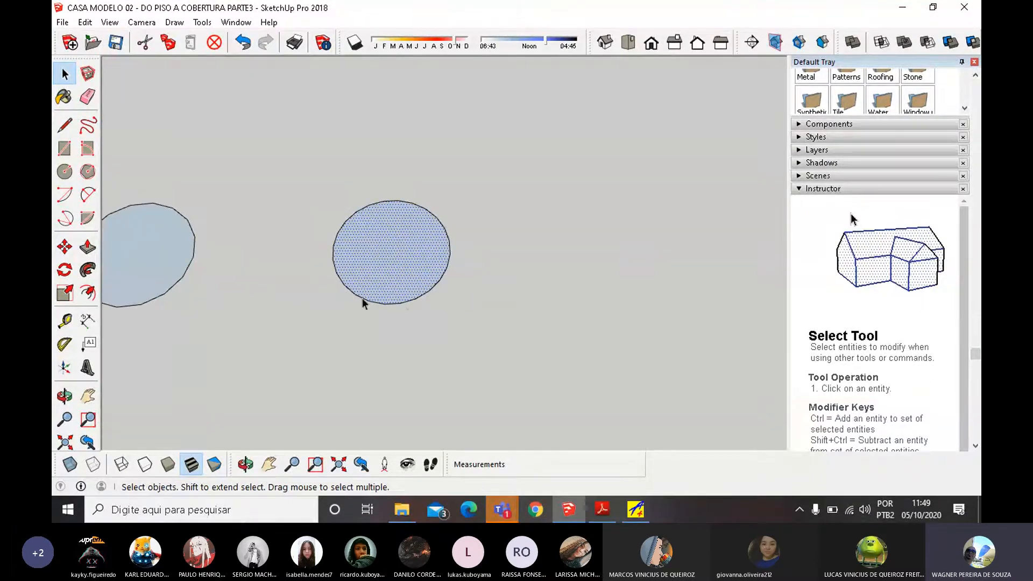
scroll(393, 301, up, 4)
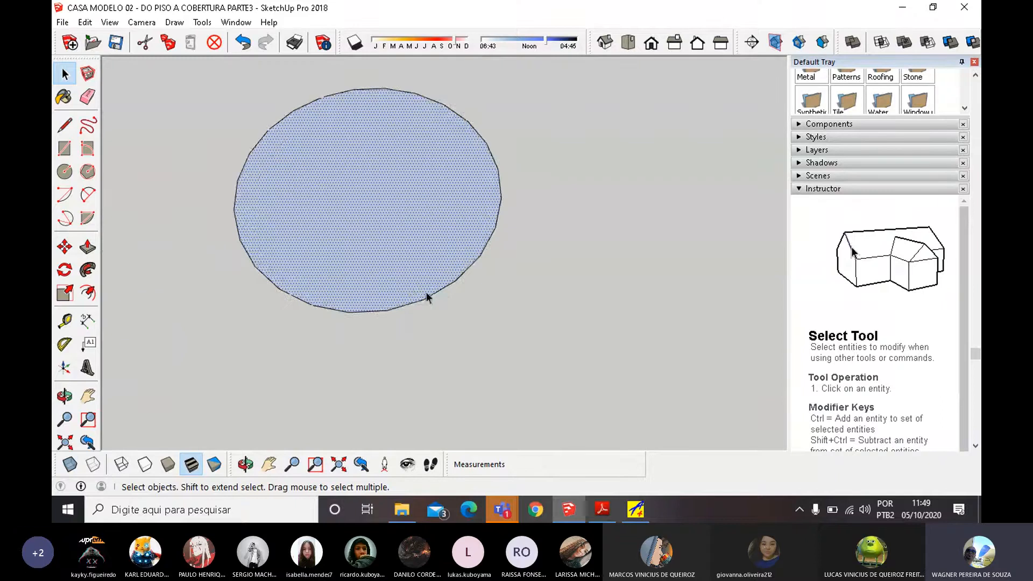
scroll(440, 292, up, 2)
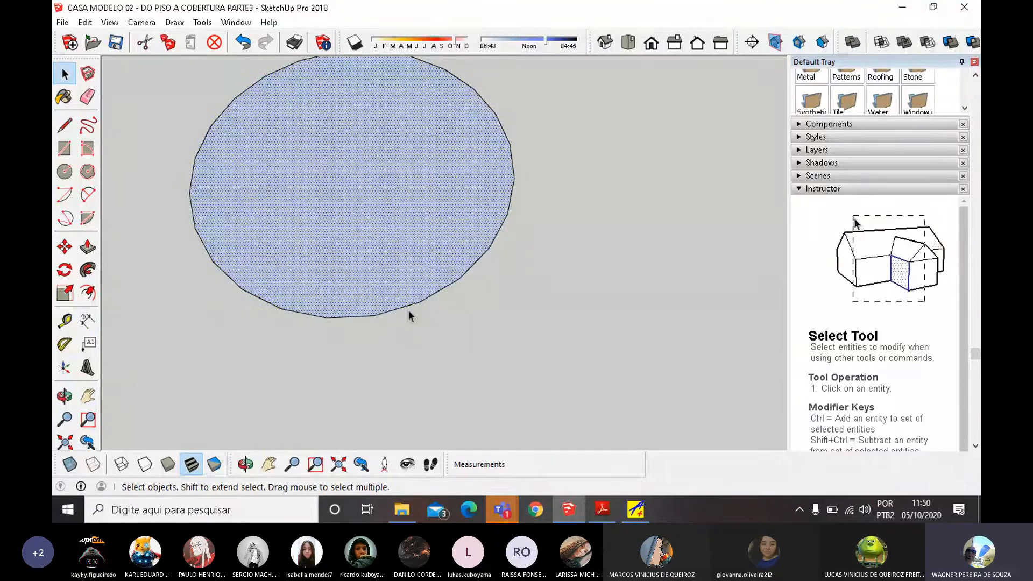
middle_drag(508, 322, 454, 357)
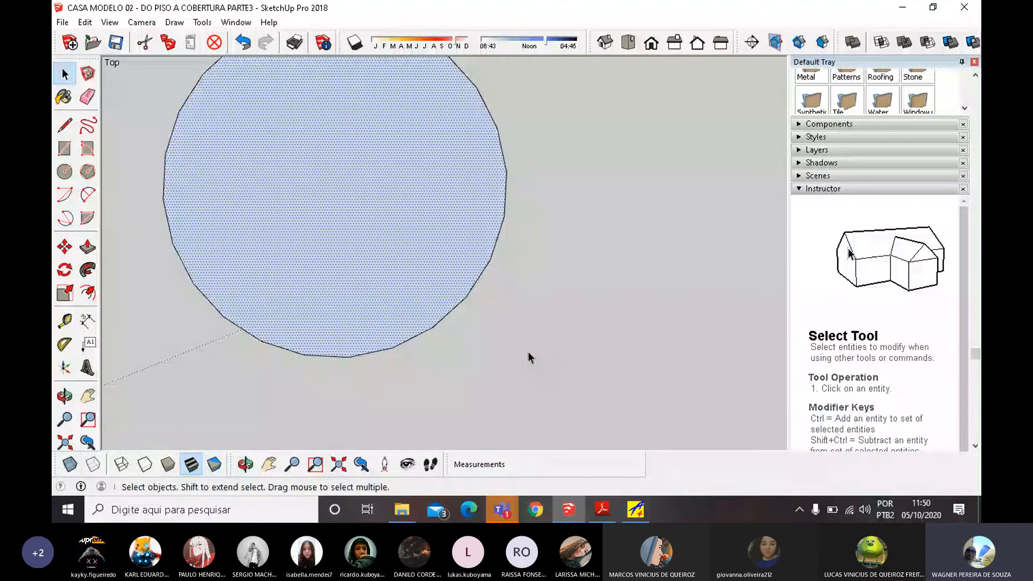
scroll(423, 253, down, 3)
middle_drag(375, 259, 367, 264)
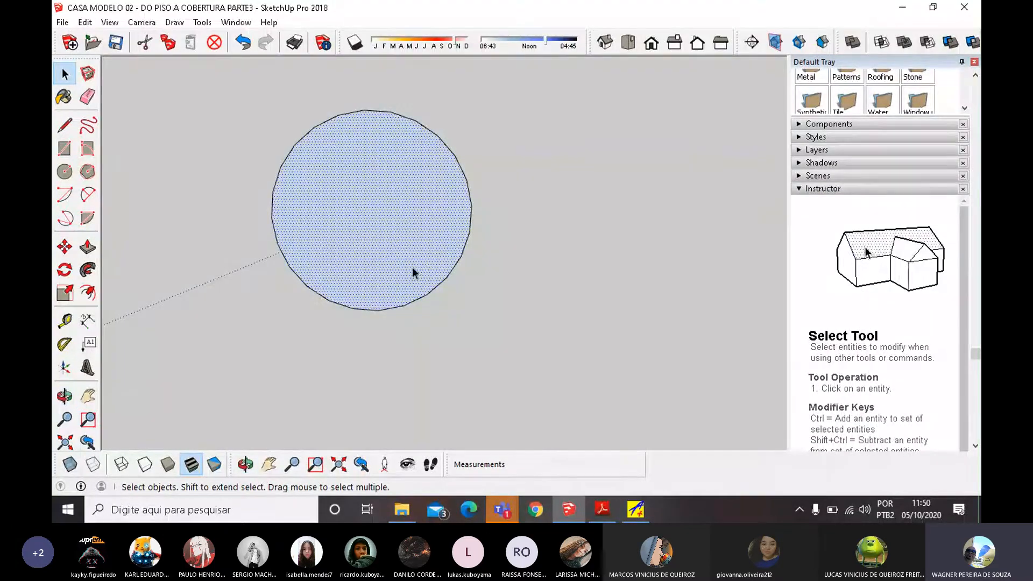
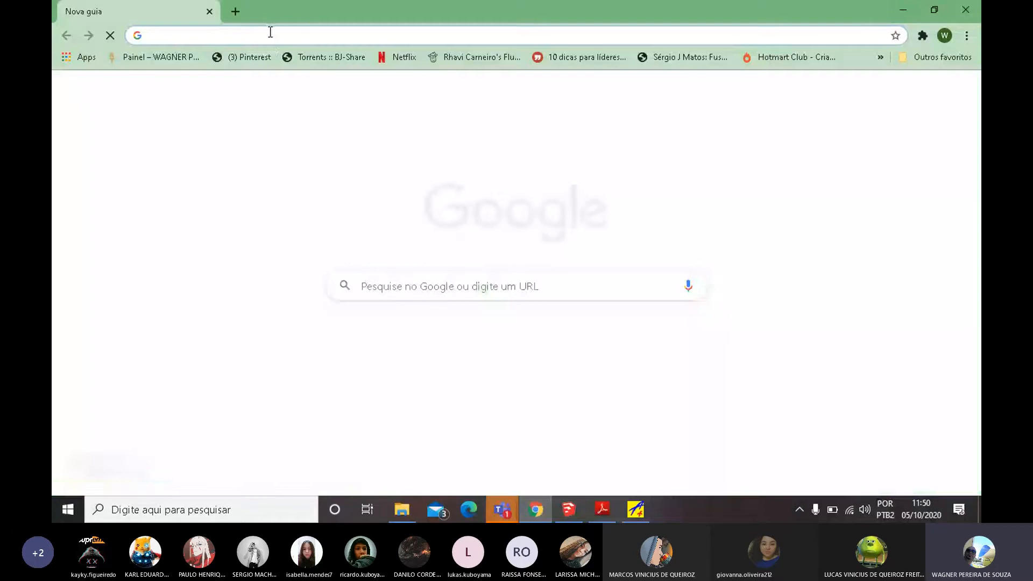
Switch to Chrome and search Google for "GLOBO TERRESTRE".
click(269, 34)
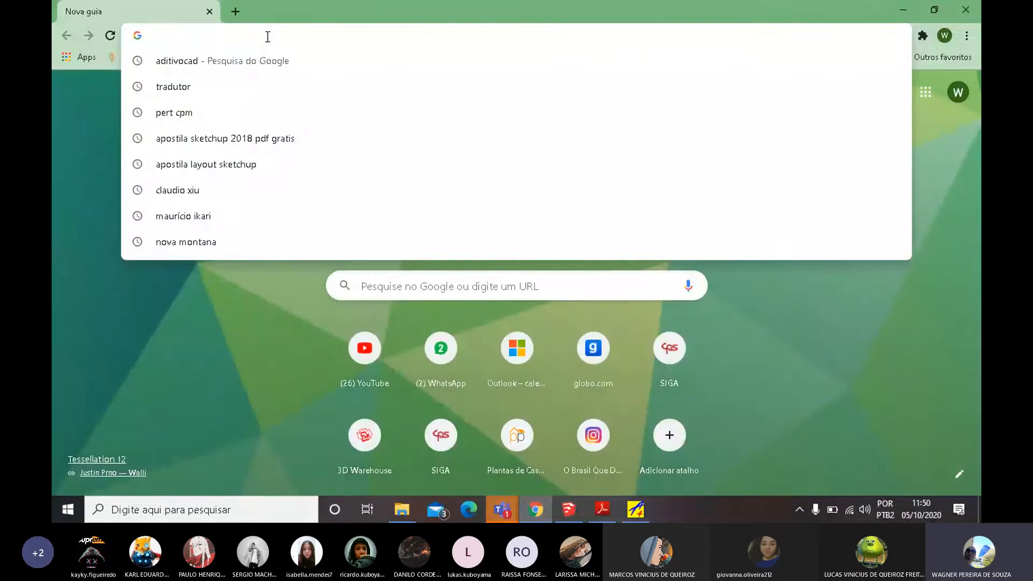
text(GLOBO T)
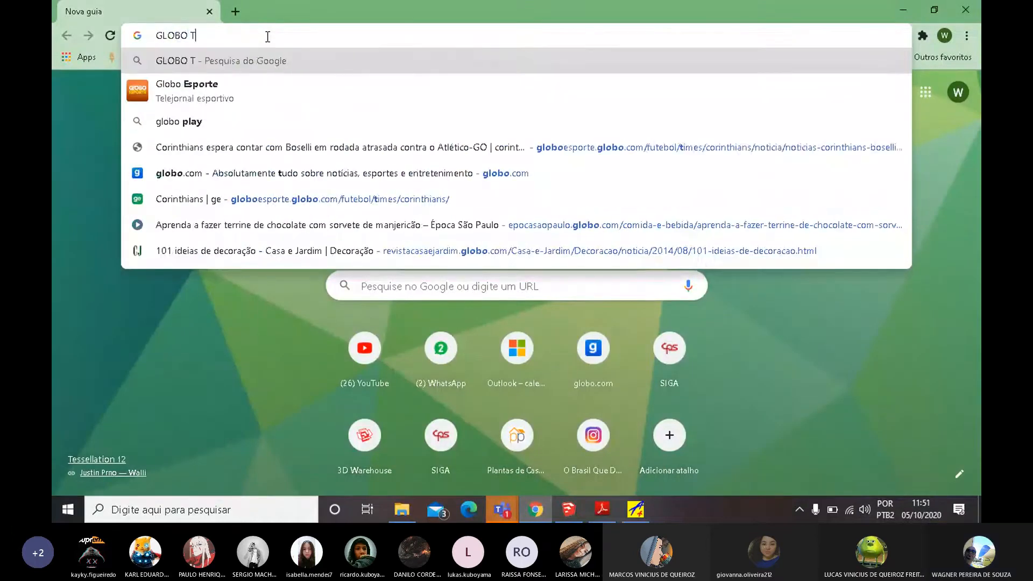
text(ERRESTRE)
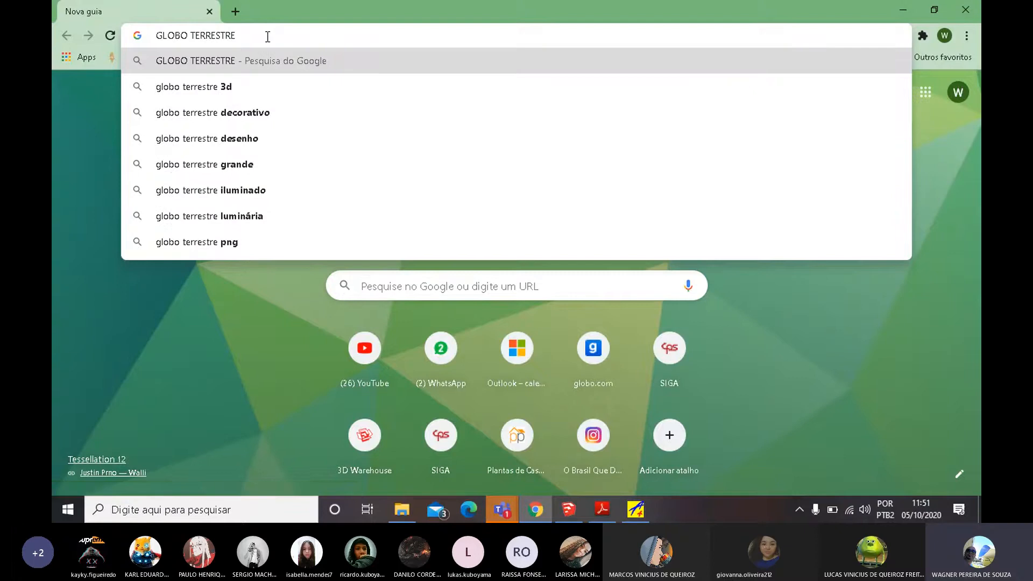
key(Return)
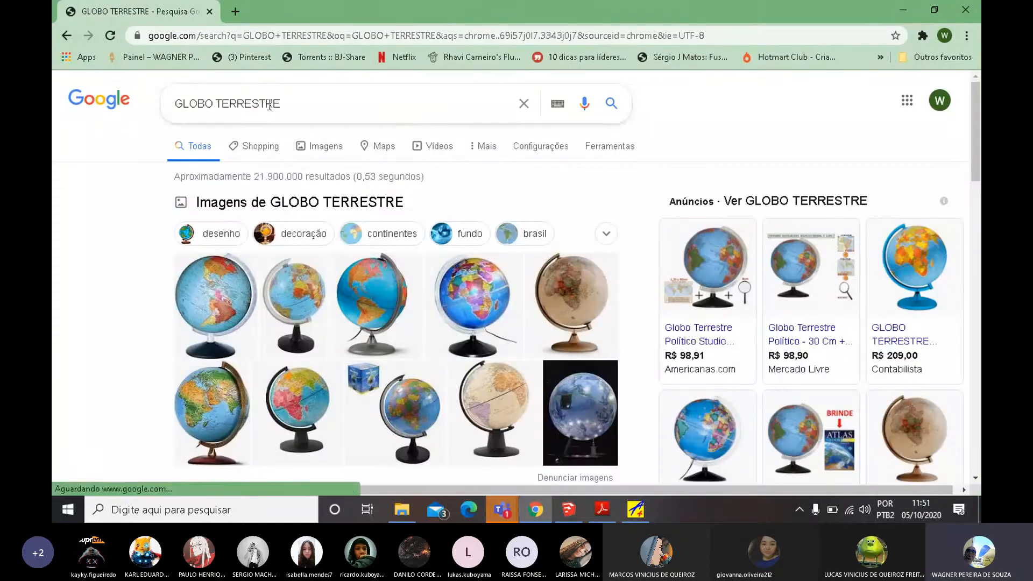
Browse the image results for GLOBO TERRESTRE, previewing the blue-and-green globe lamp from elo7.
click(323, 151)
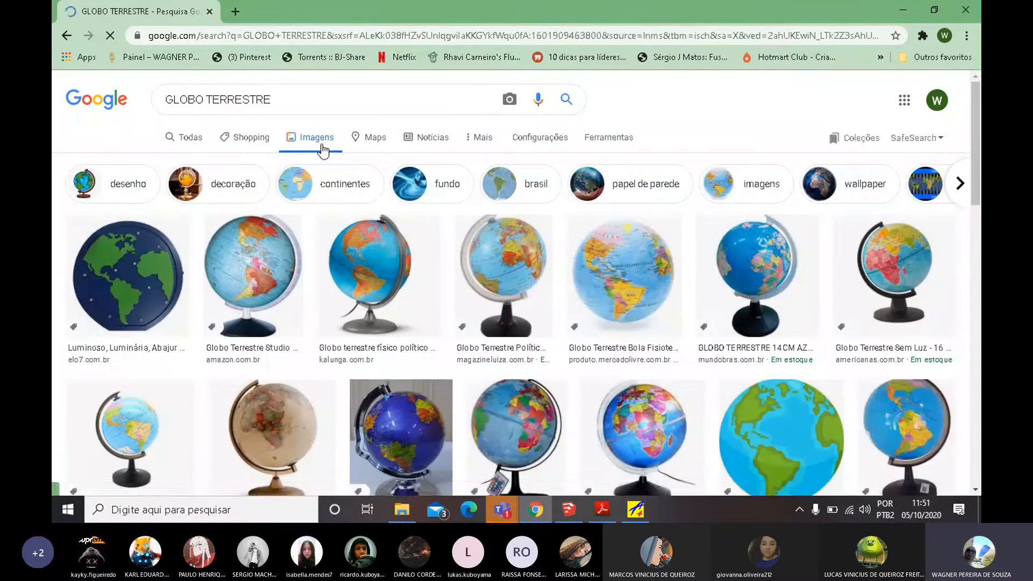
click(143, 292)
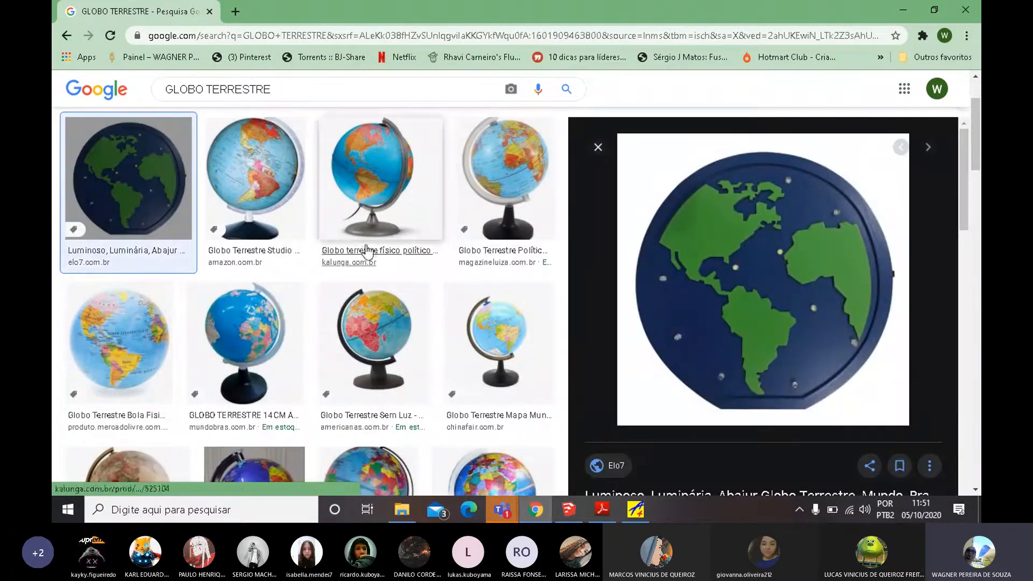
scroll(367, 251, down, 10)
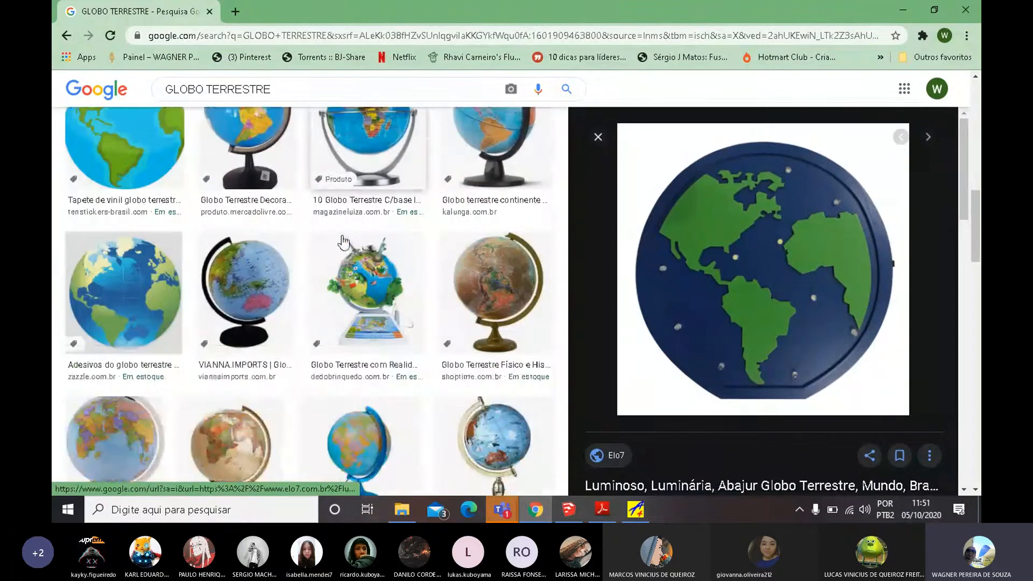
Preview the Zazzle globe sticker with visible grid lines and view its image in a separate tab.
click(123, 290)
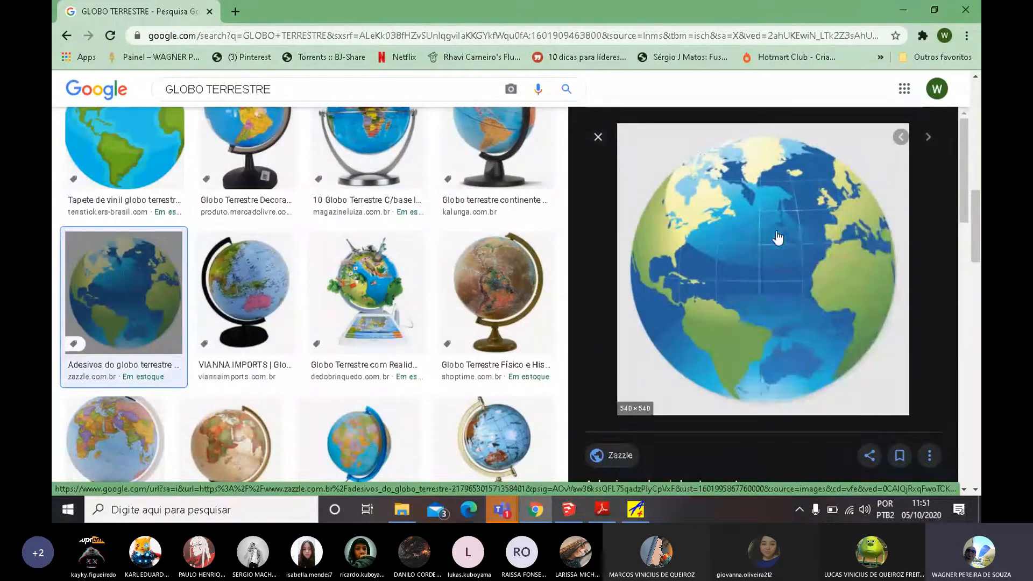
right_click(777, 237)
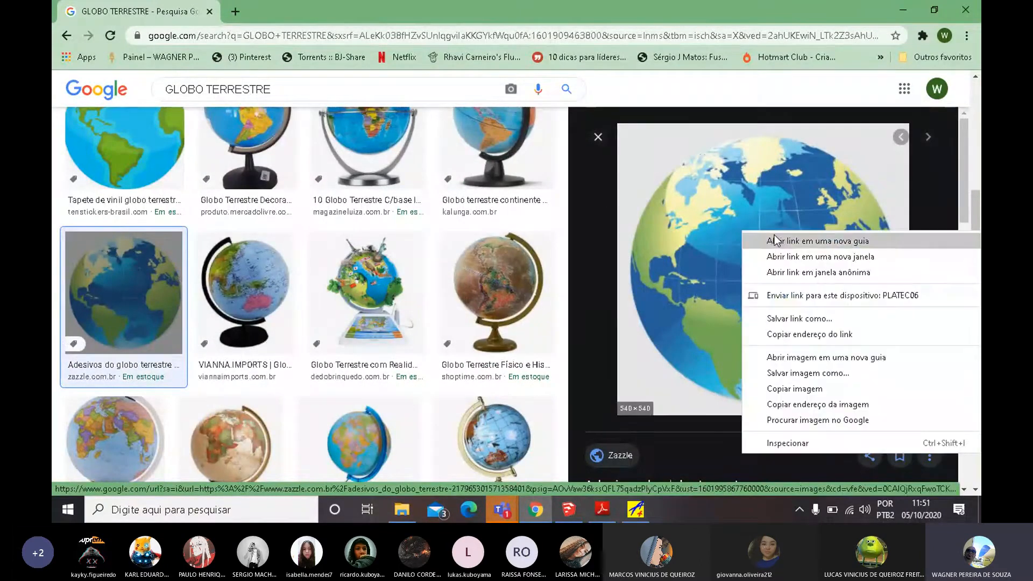
click(783, 358)
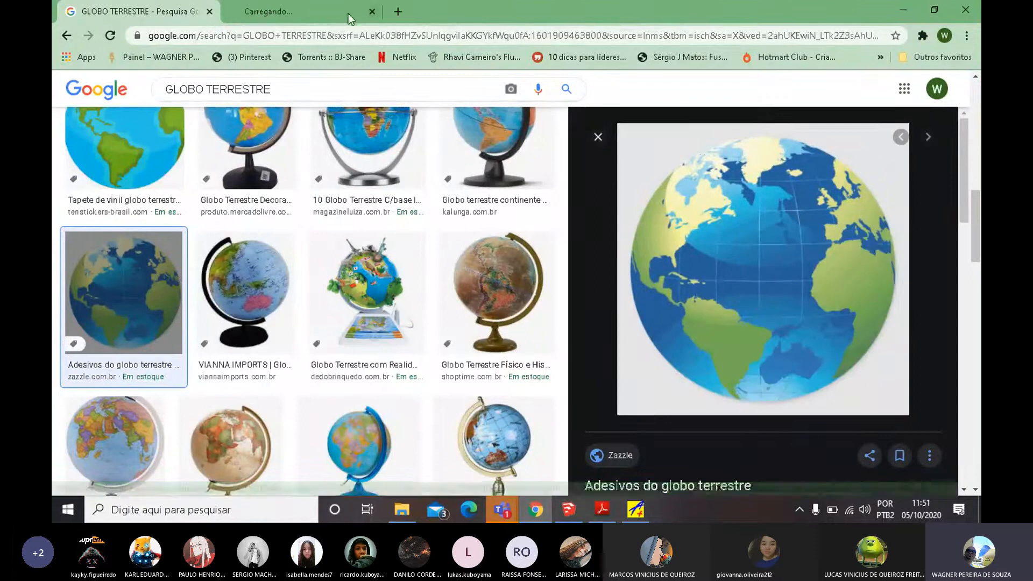
click(295, 12)
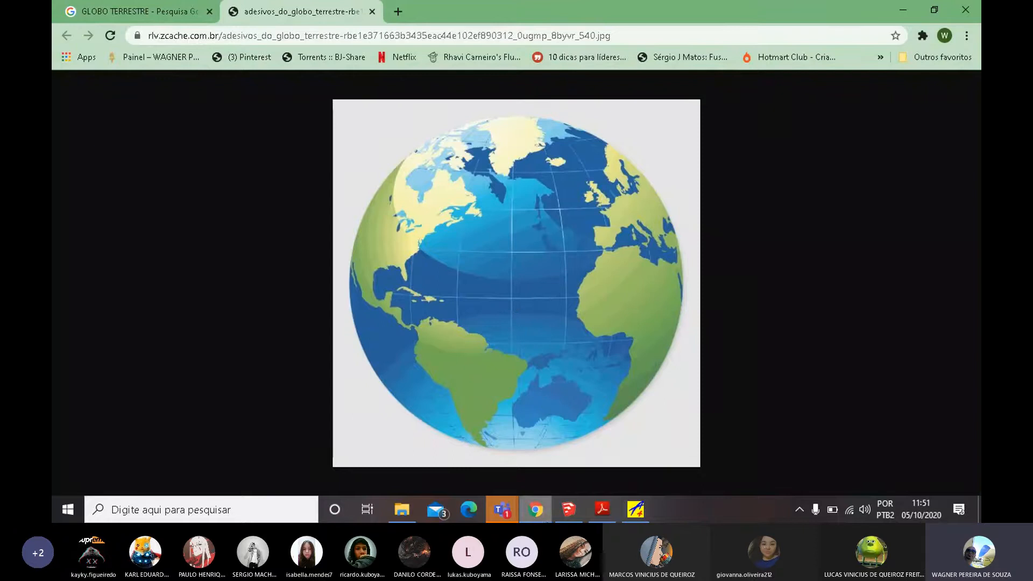
Switch back to SketchUp and examine the selected circle's segmented outline at several distances, comparing it with the neighbouring polygon.
mouse_move(549, 513)
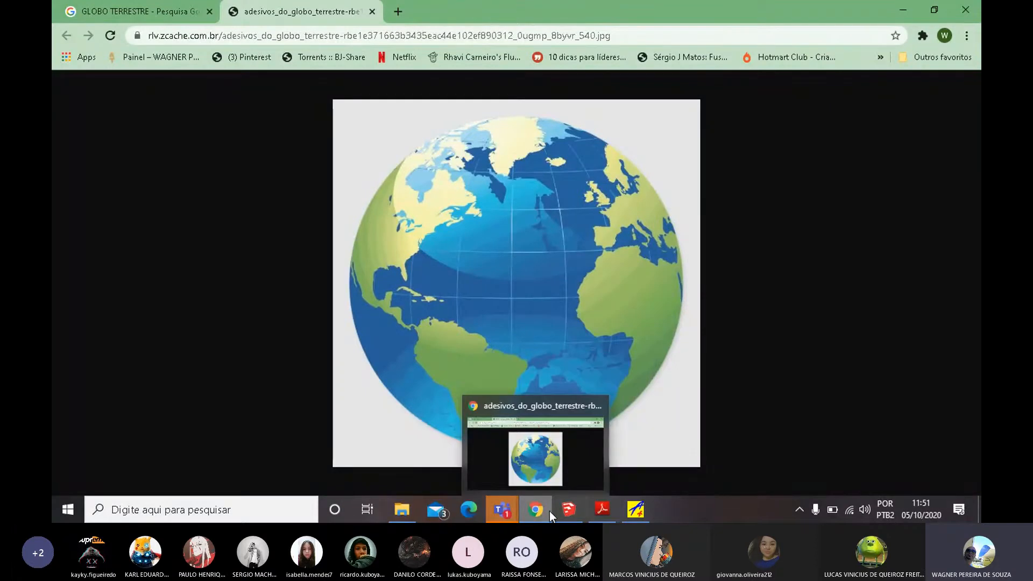
click(569, 510)
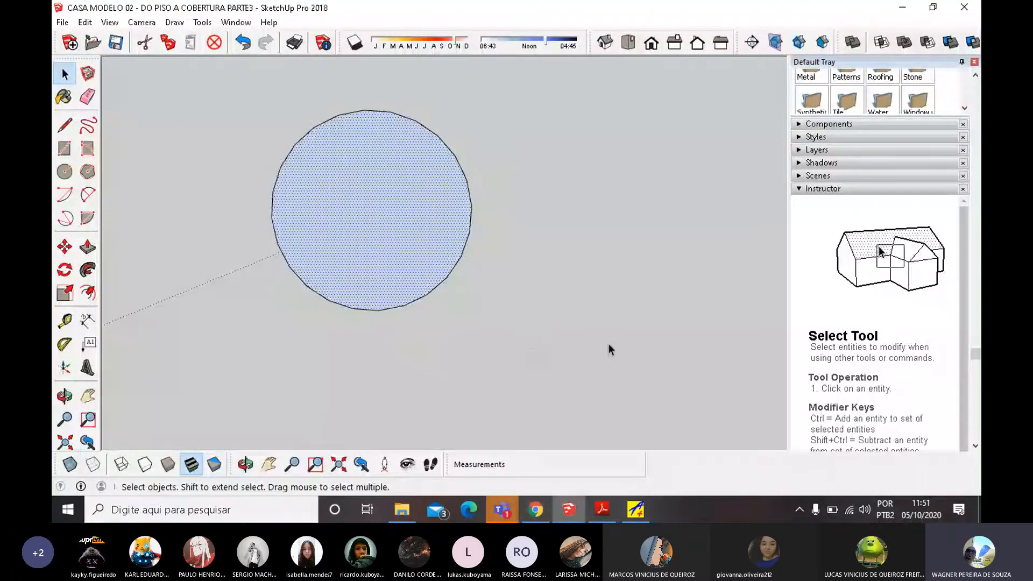
scroll(613, 348, down, 4)
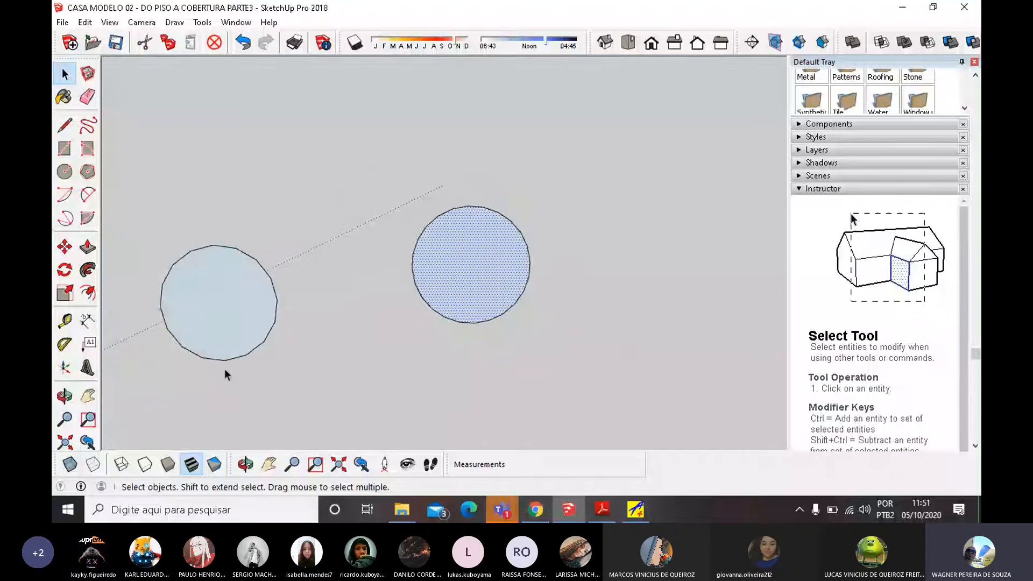
scroll(242, 371, up, 1)
scroll(436, 342, up, 2)
scroll(641, 264, up, 2)
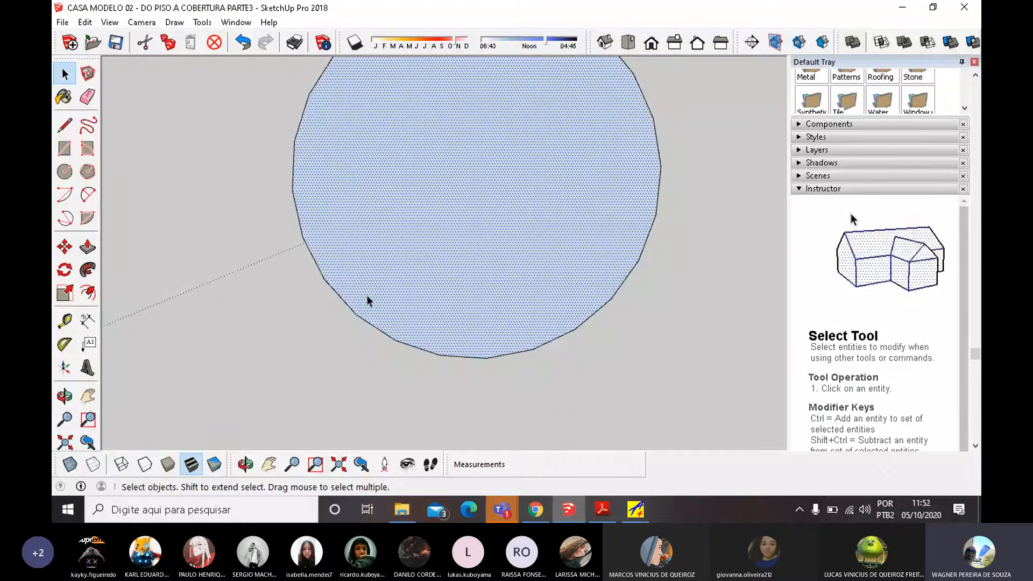
scroll(490, 369, down, 1)
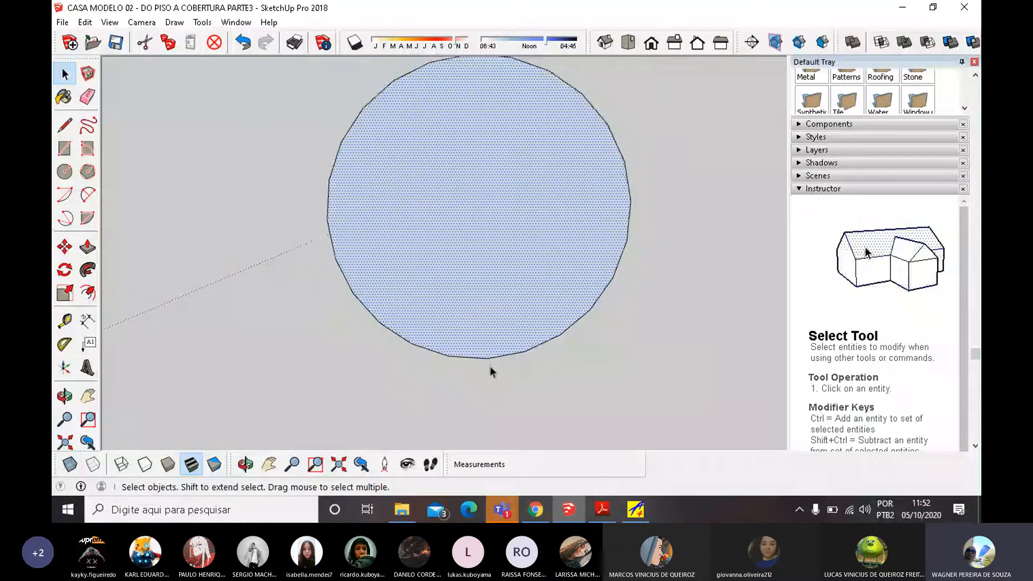
scroll(489, 369, down, 2)
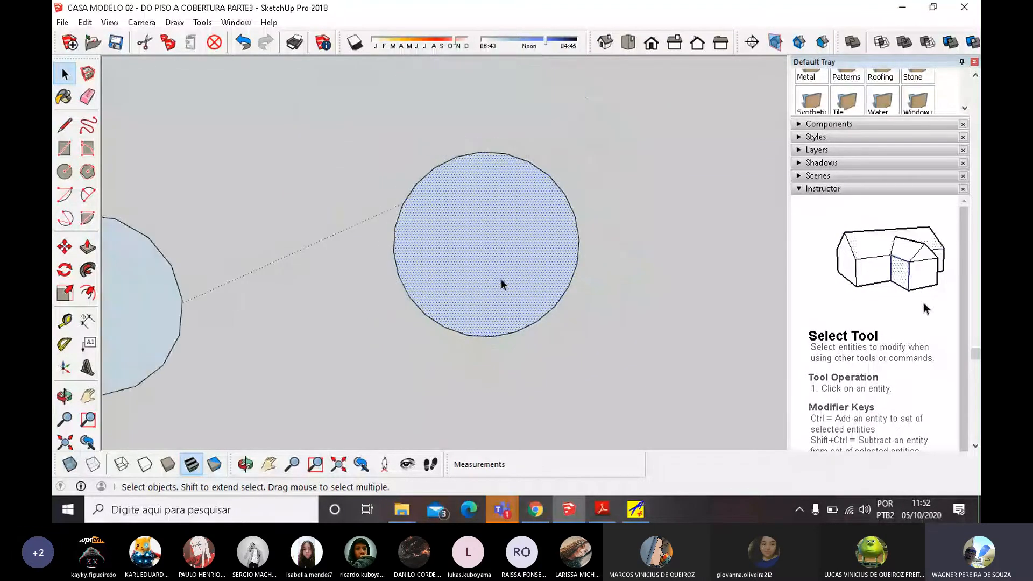
scroll(442, 164, up, 1)
scroll(463, 153, up, 1)
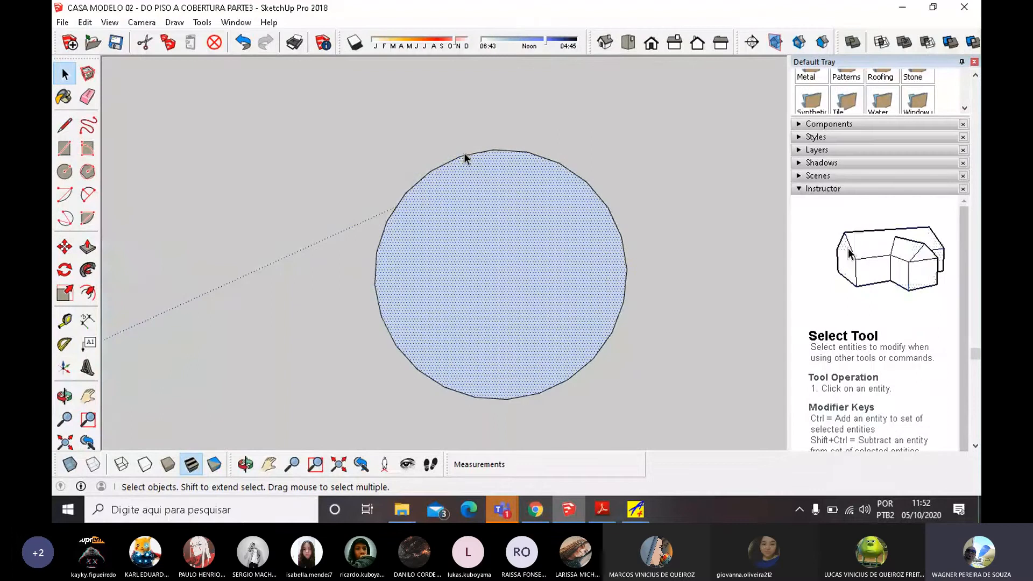
scroll(492, 153, up, 1)
scroll(493, 154, up, 1)
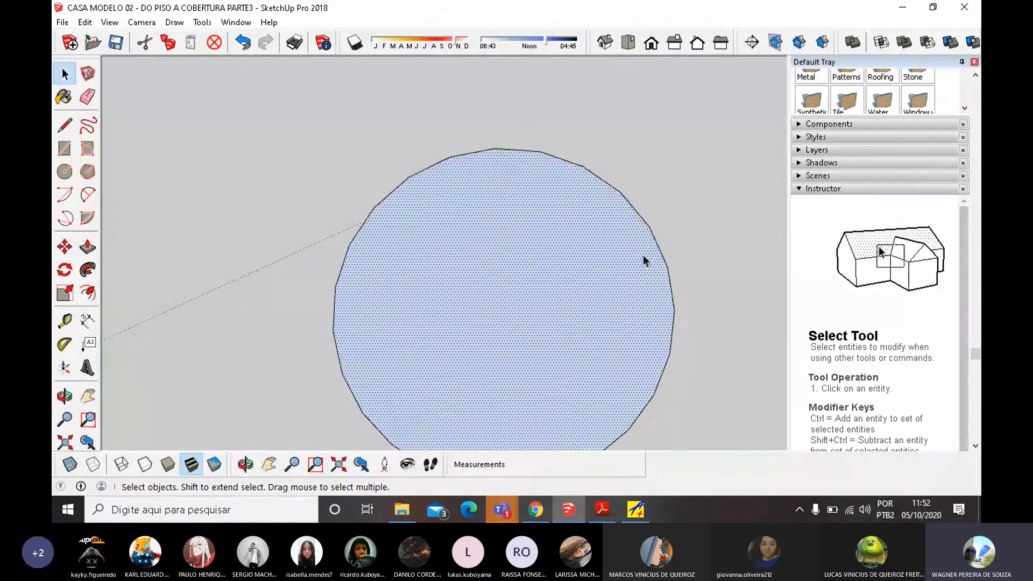
Compare the two circles and delete the smoother one with more segments, including its face and outline.
scroll(656, 343, down, 2)
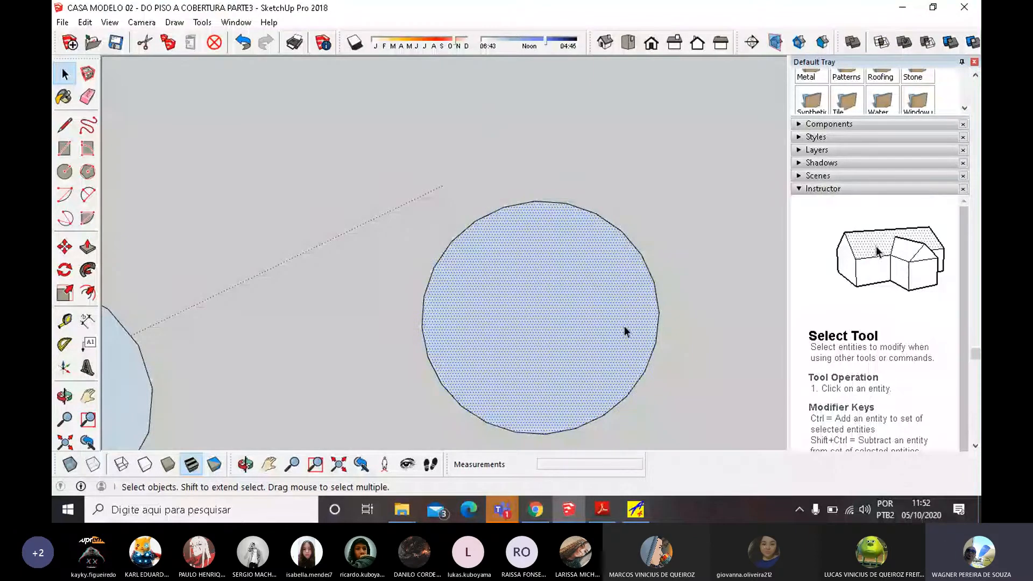
scroll(592, 256, down, 1)
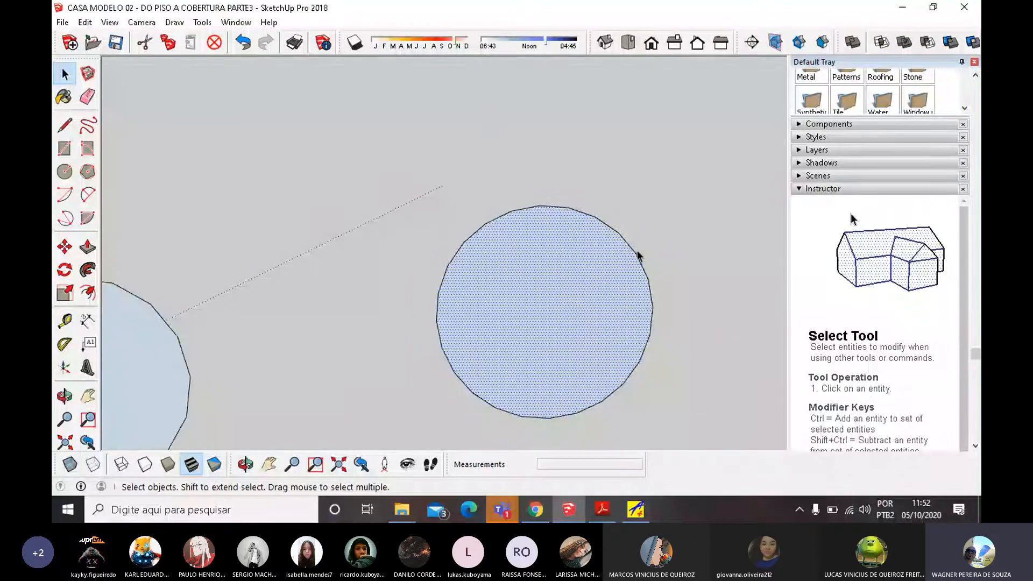
scroll(639, 257, down, 2)
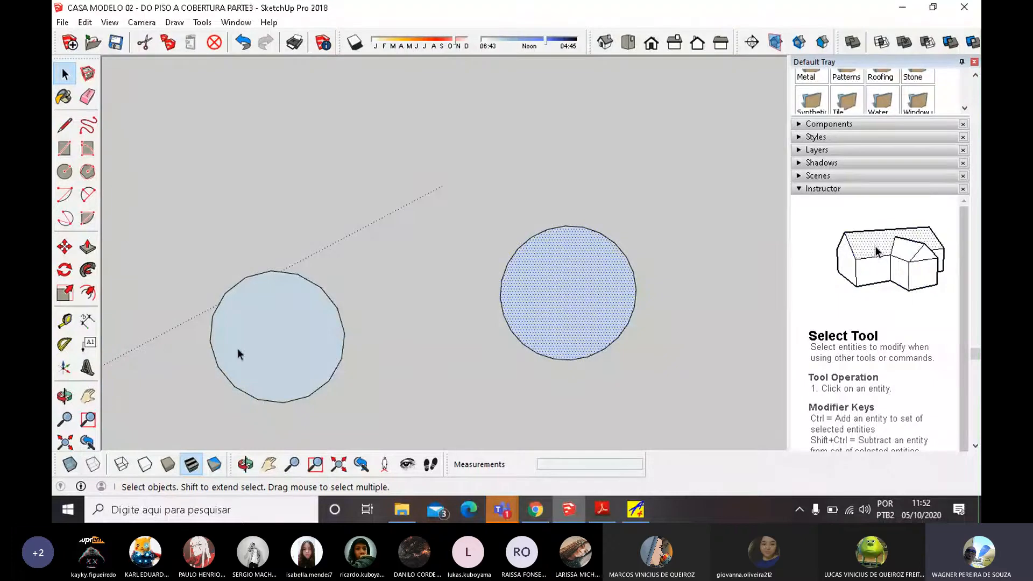
scroll(345, 353, up, 2)
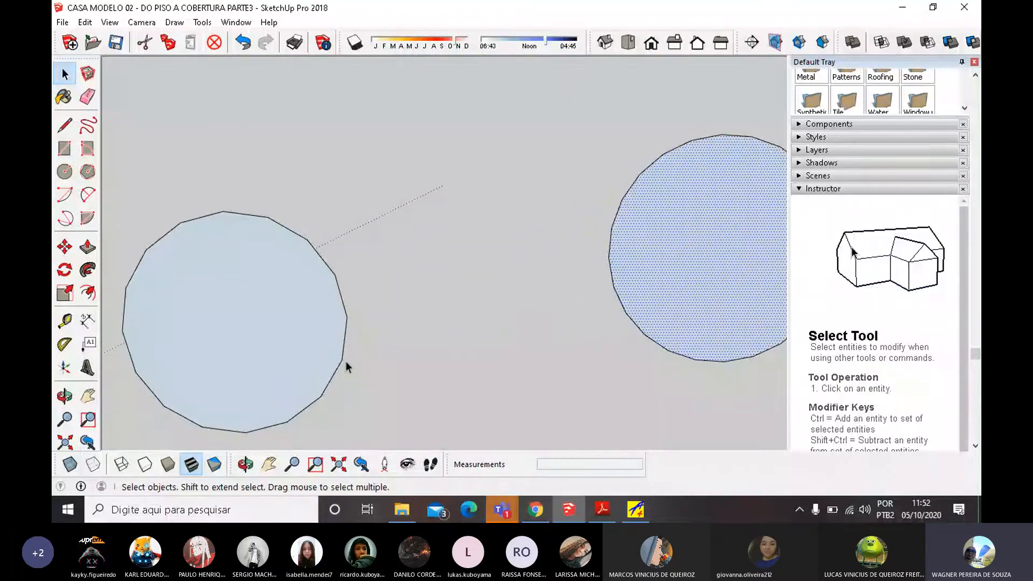
scroll(344, 359, down, 3)
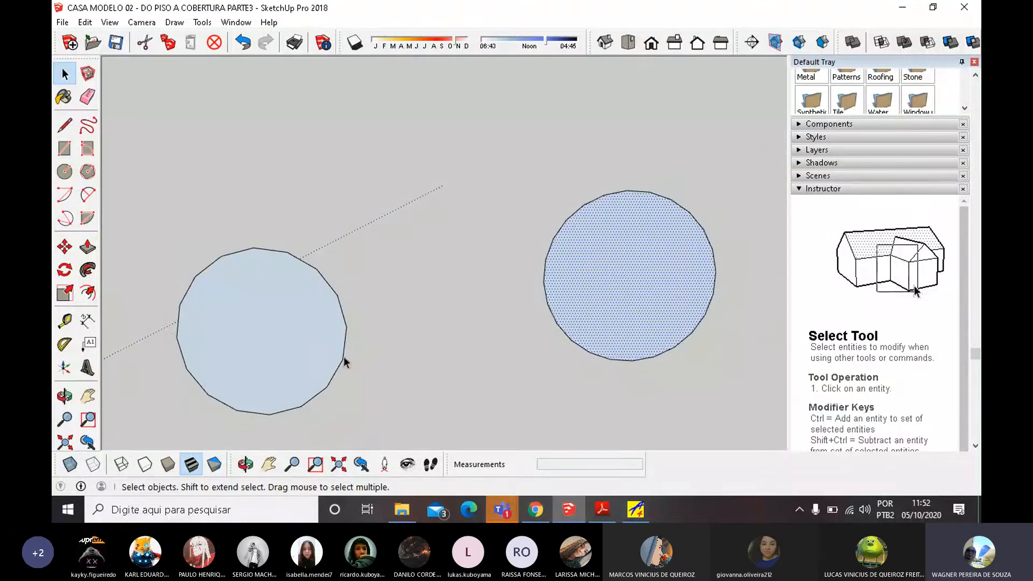
scroll(721, 295, up, 3)
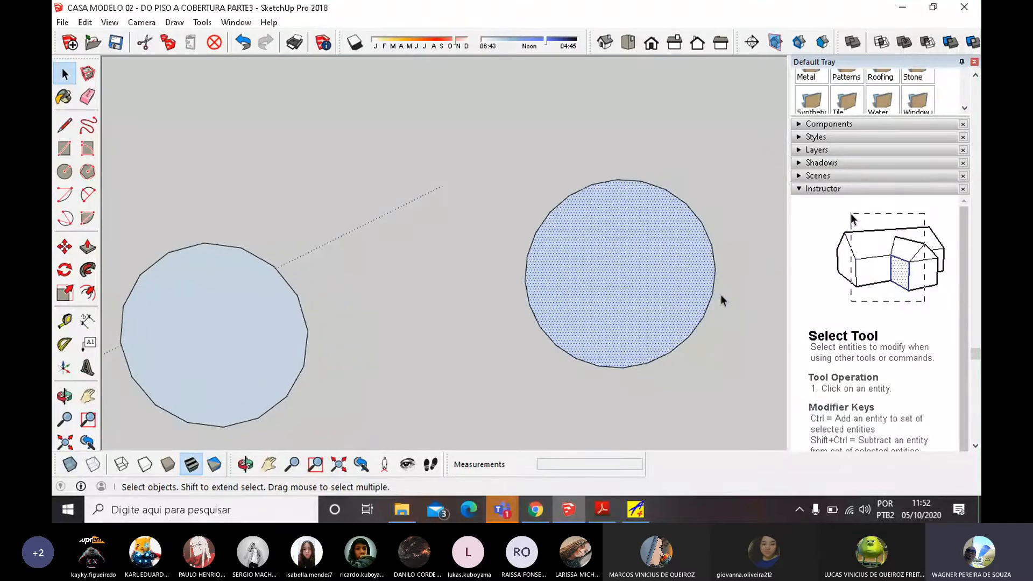
scroll(716, 296, up, 4)
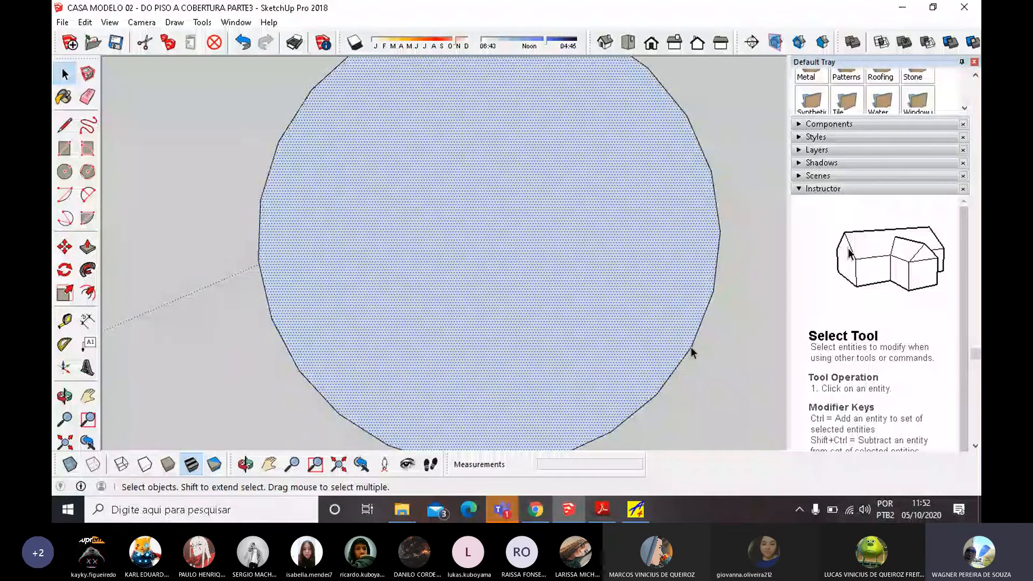
scroll(691, 347, down, 3)
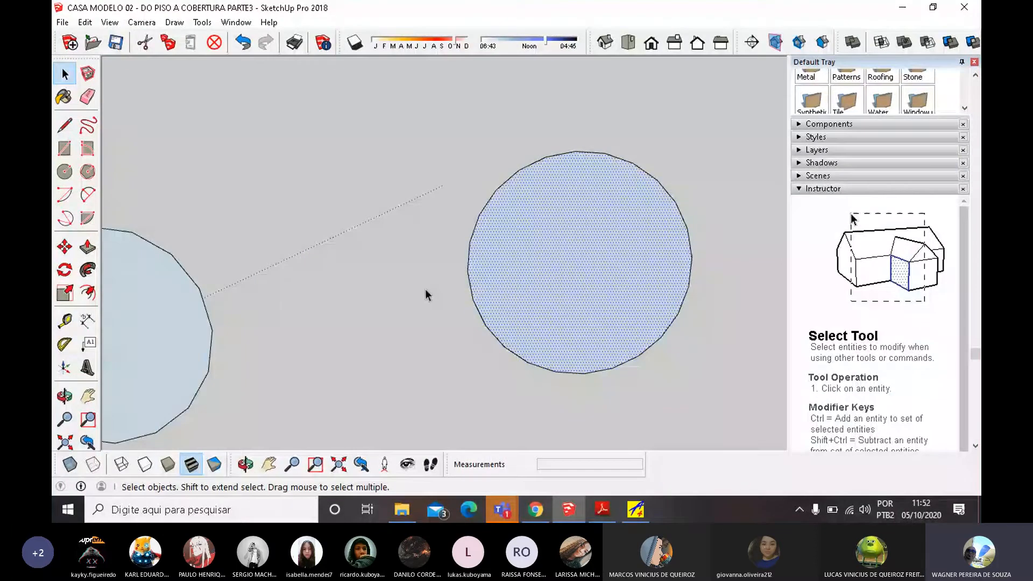
scroll(572, 247, down, 1)
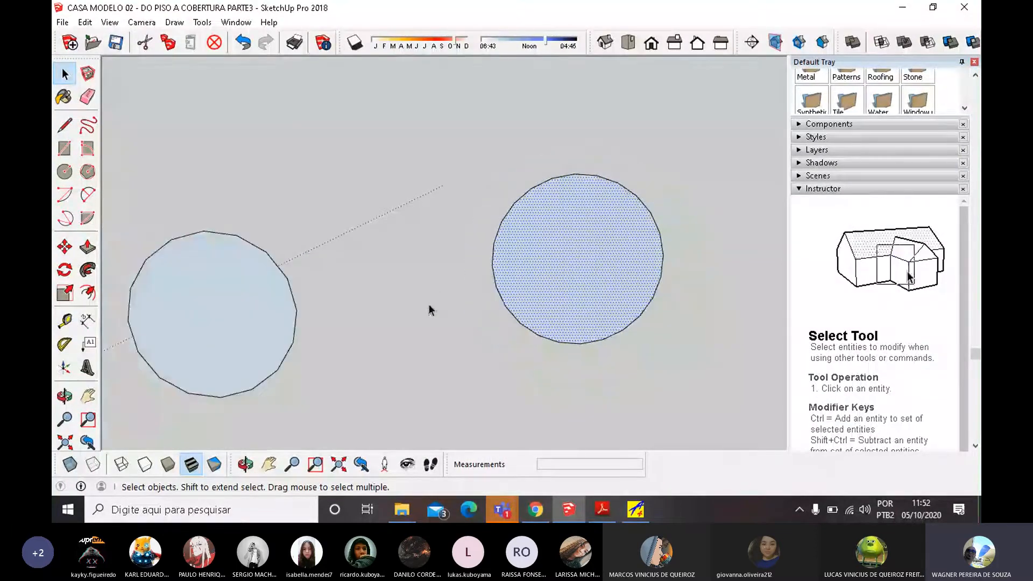
double_click(612, 269)
key(Delete)
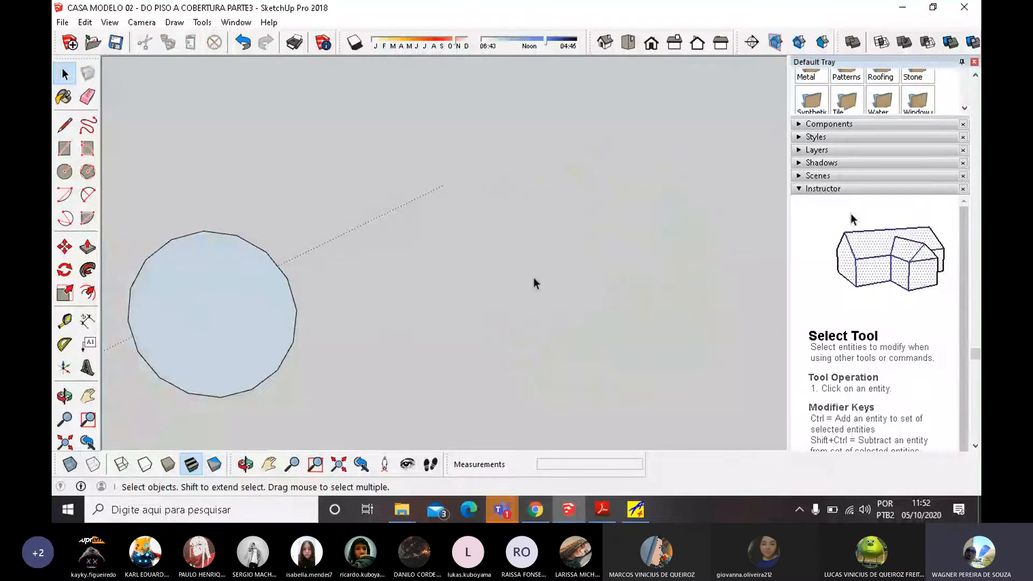
Reverse the face of the remaining circle so that its white front side points up.
scroll(416, 316, down, 1)
scroll(161, 379, up, 2)
scroll(162, 379, up, 1)
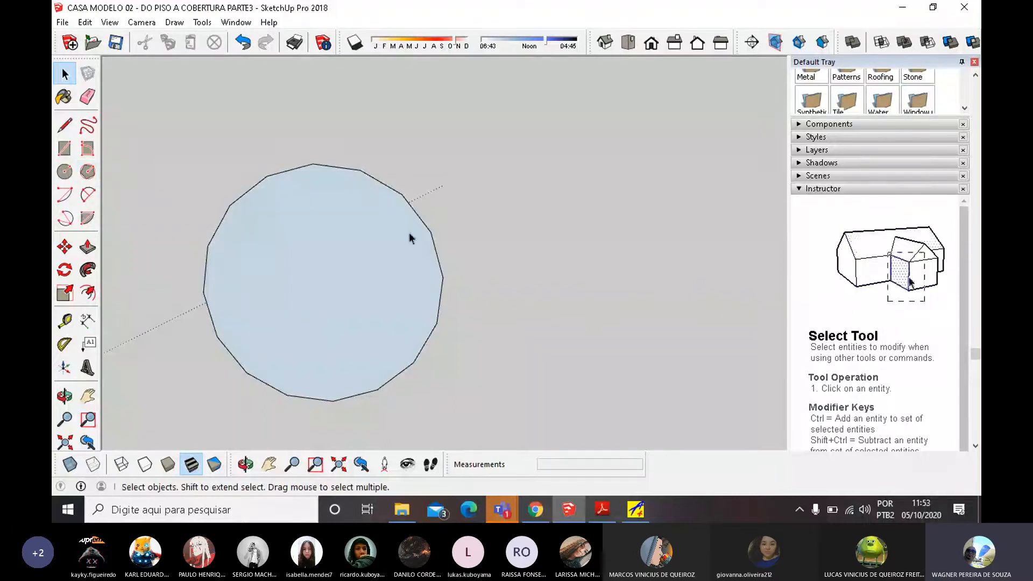
scroll(470, 239, down, 5)
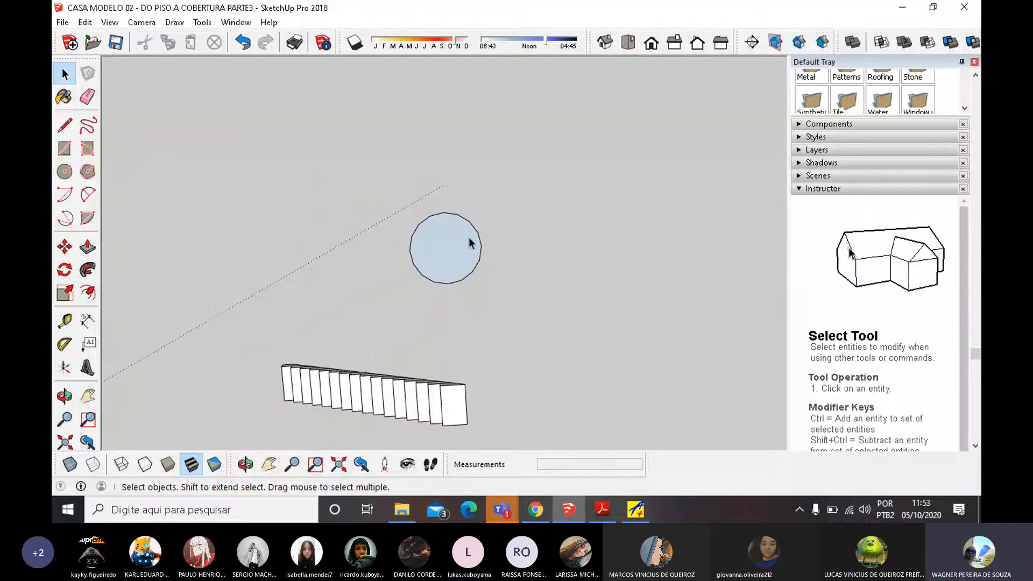
scroll(436, 184, up, 5)
scroll(230, 320, up, 2)
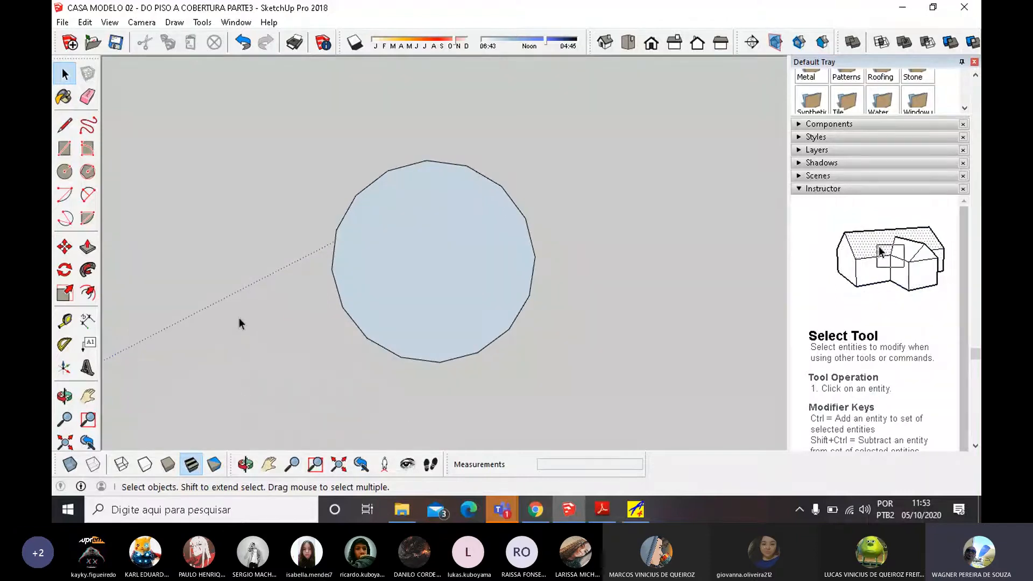
right_click(369, 270)
click(416, 402)
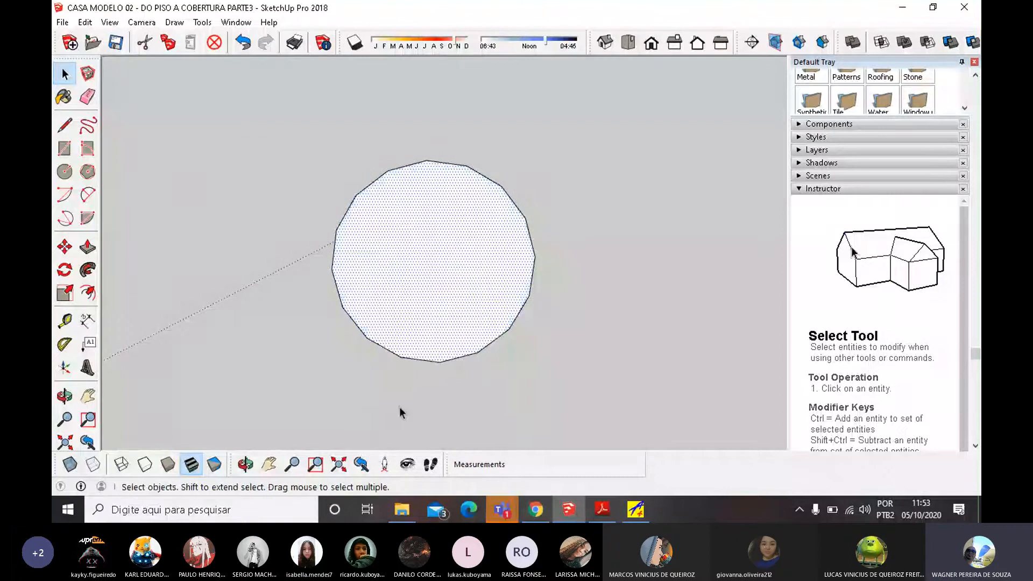
click(183, 192)
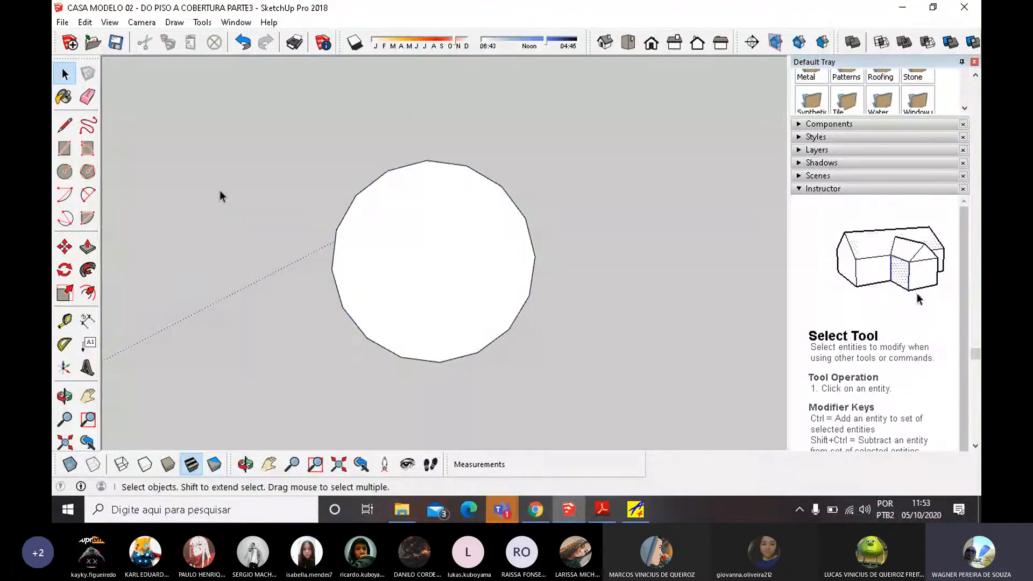
Draw two radius lines, about 1 m long, joining the circle's center to two adjacent vertices of its outline to form a narrow wedge.
click(65, 125)
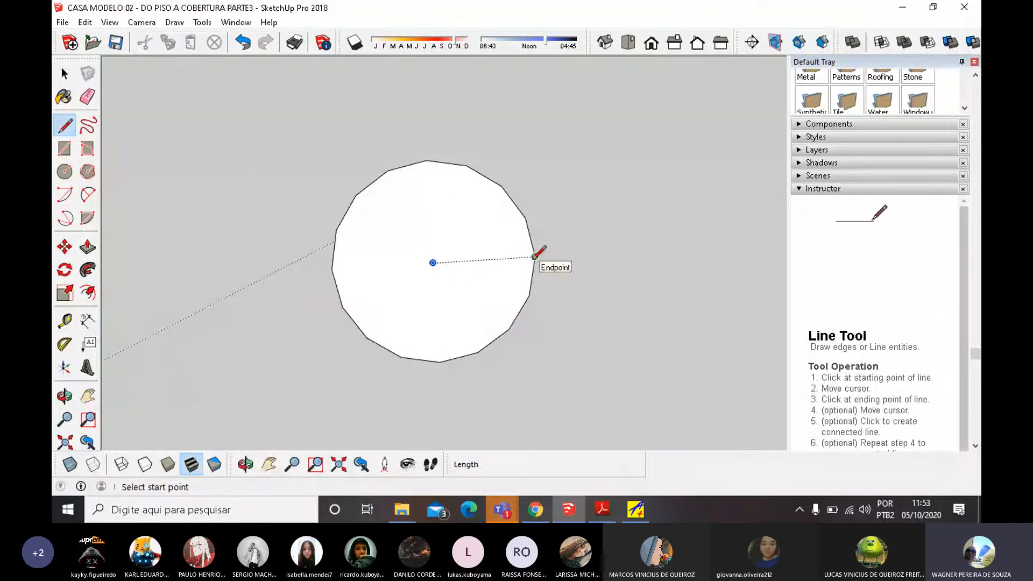
click(535, 257)
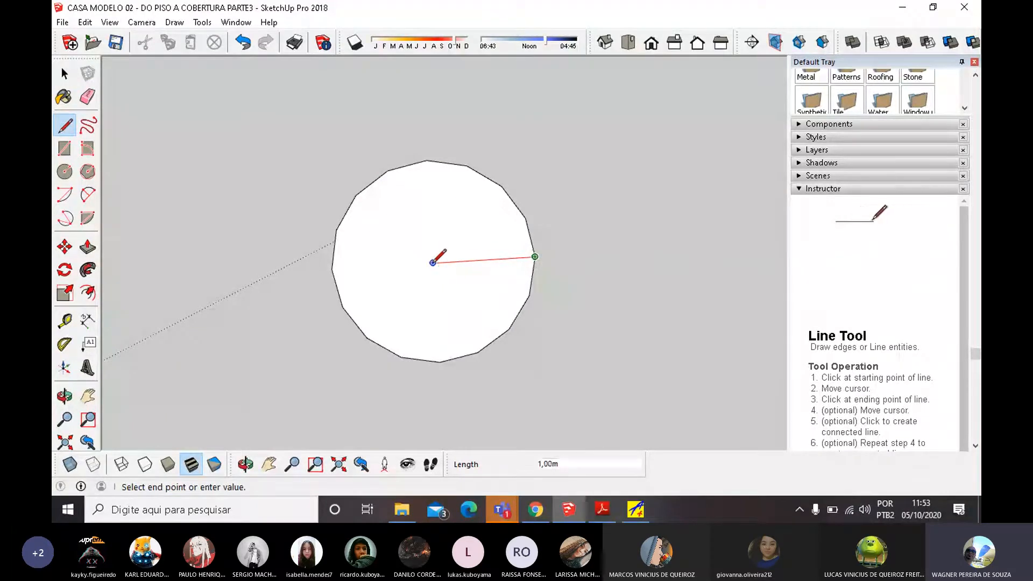
click(433, 263)
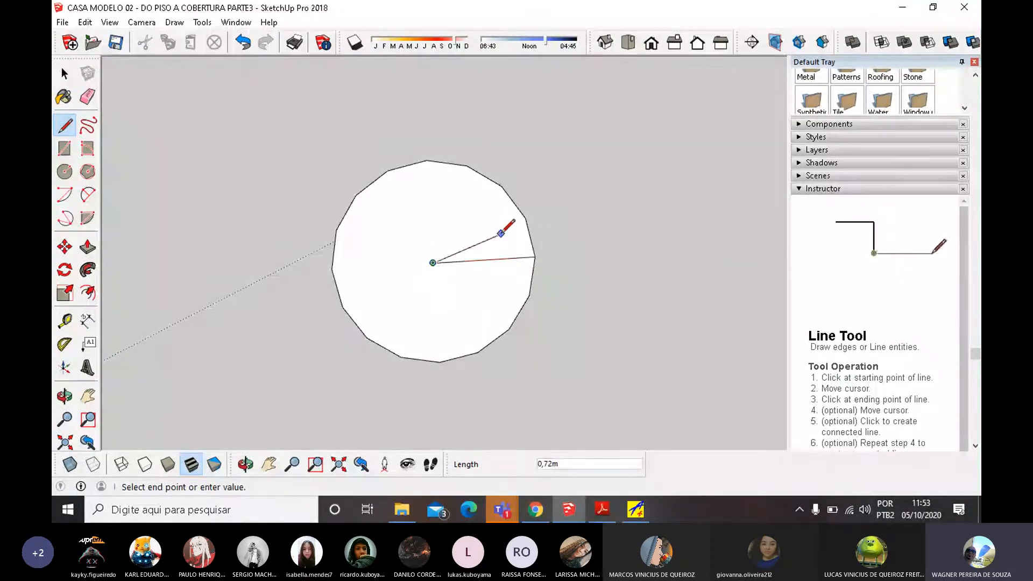
click(525, 217)
Try erasing the circle's outline outside the wedge, and undo the erasure.
middle_drag(595, 270, 387, 296)
scroll(456, 312, up, 3)
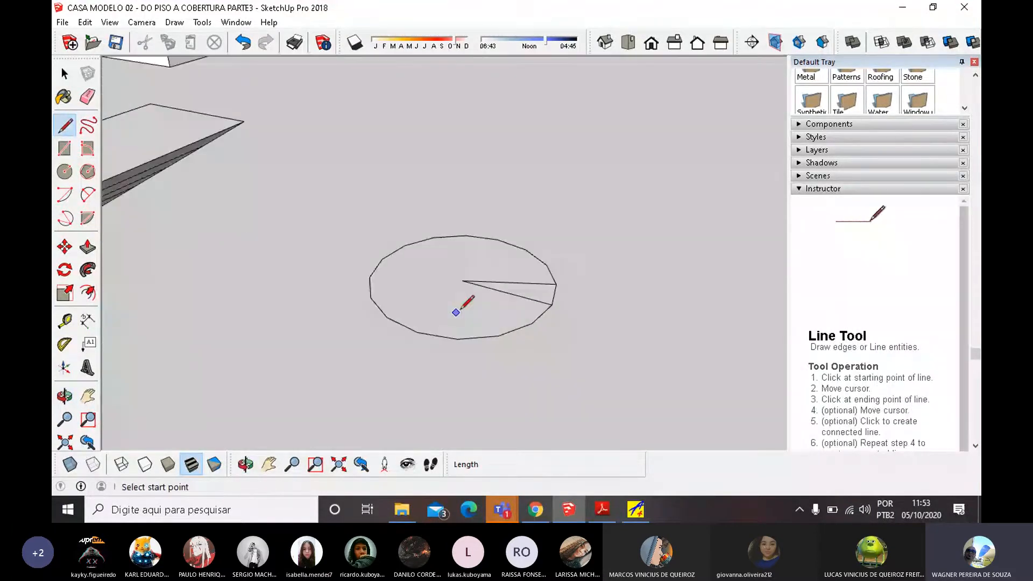
scroll(456, 312, up, 3)
middle_drag(456, 312, 369, 273)
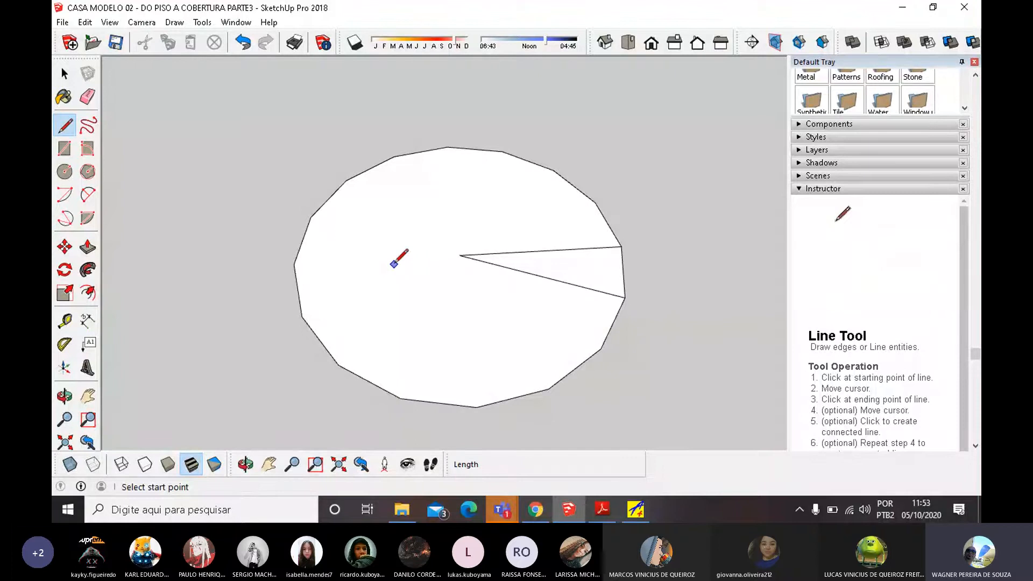
click(65, 74)
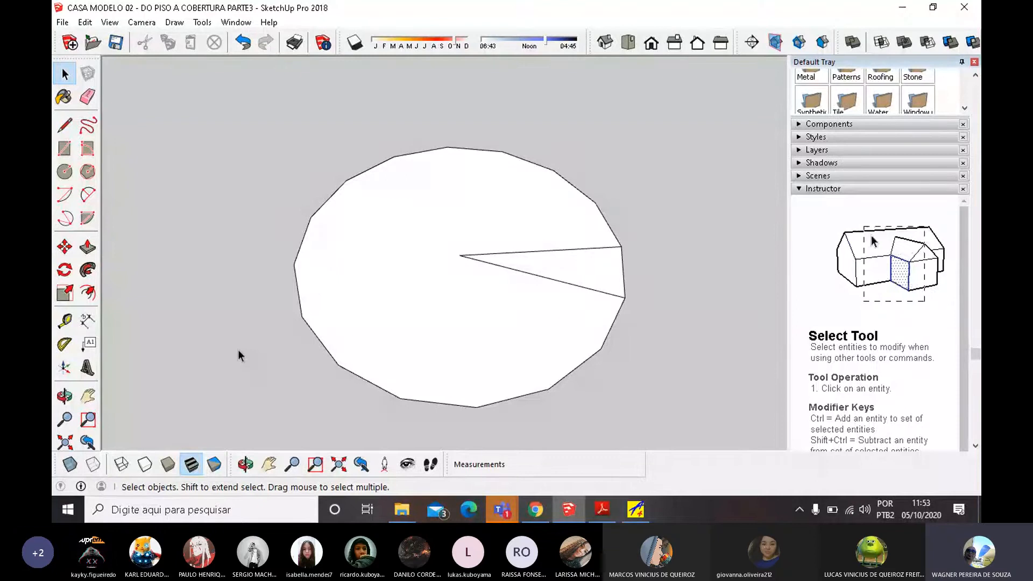
click(88, 97)
drag(597, 215, 595, 217)
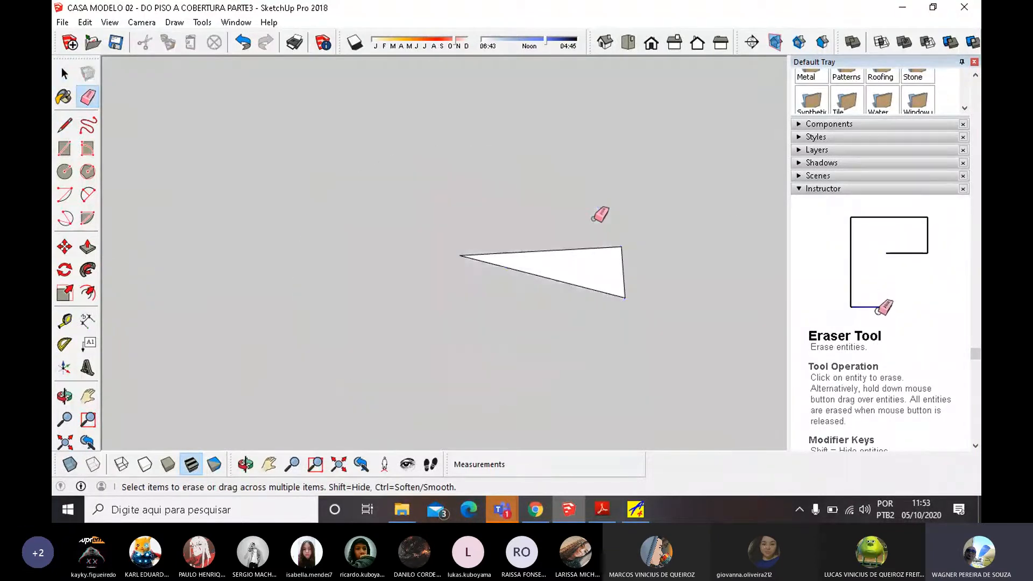
scroll(420, 288, down, 3)
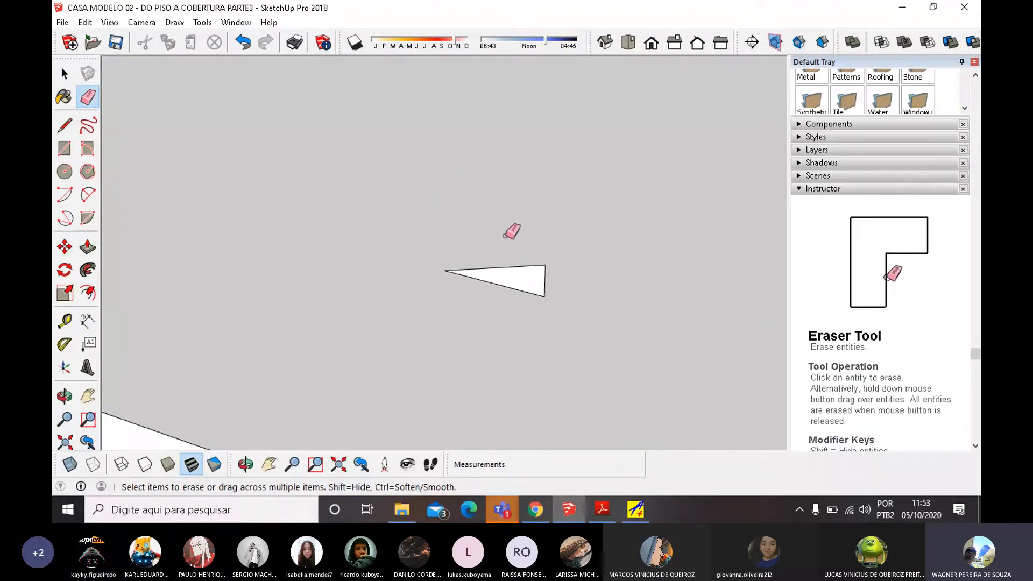
key(ctrl+z)
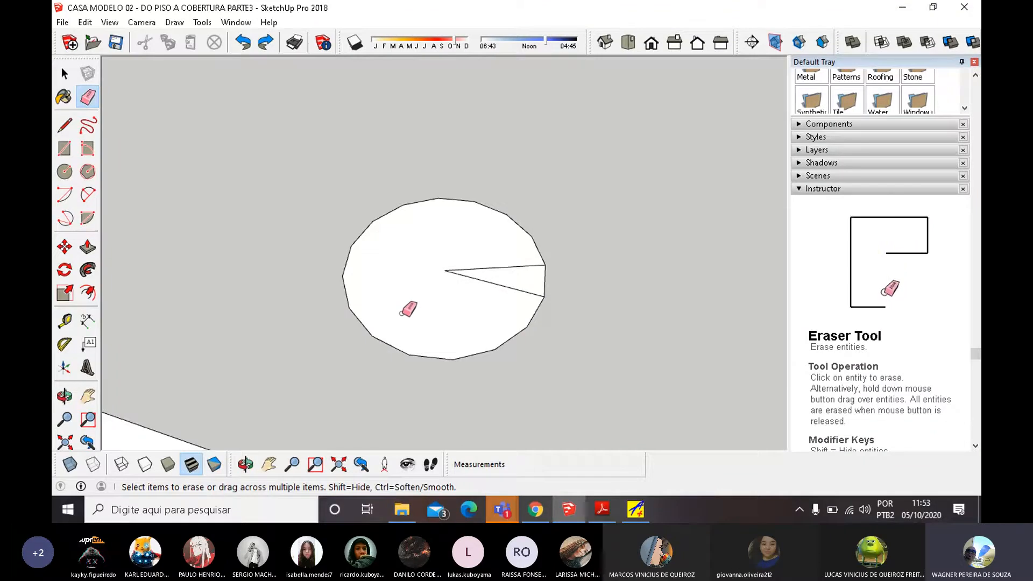
Erase the rest of the circle's outline, keeping only the triangular wedge between the two radius lines.
scroll(516, 263, up, 3)
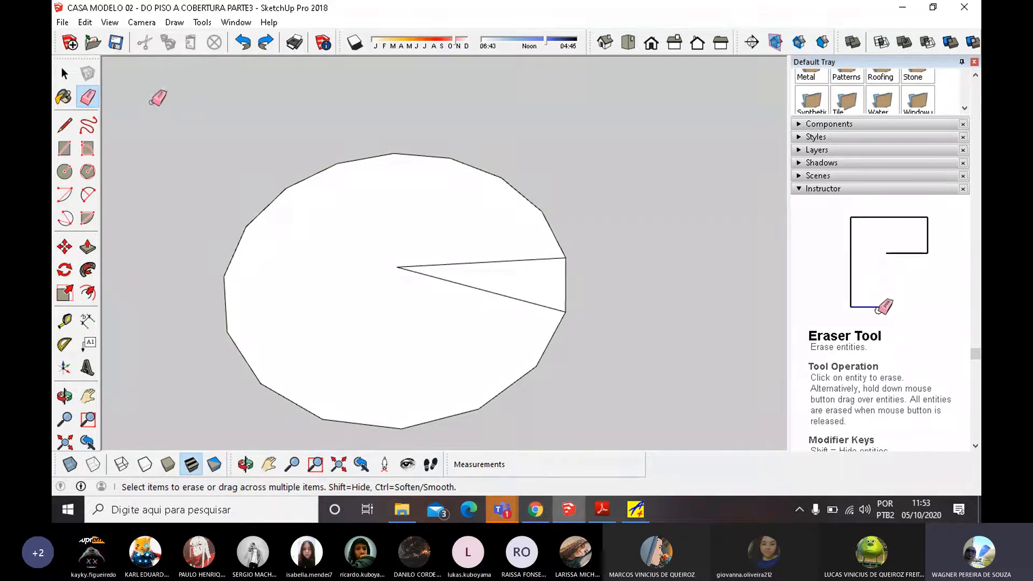
click(65, 74)
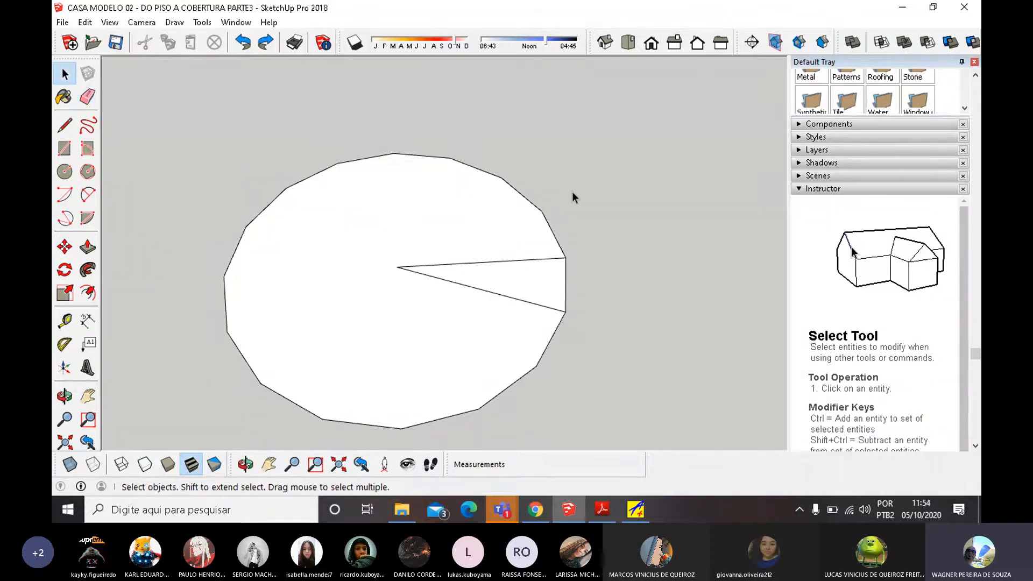
key(e)
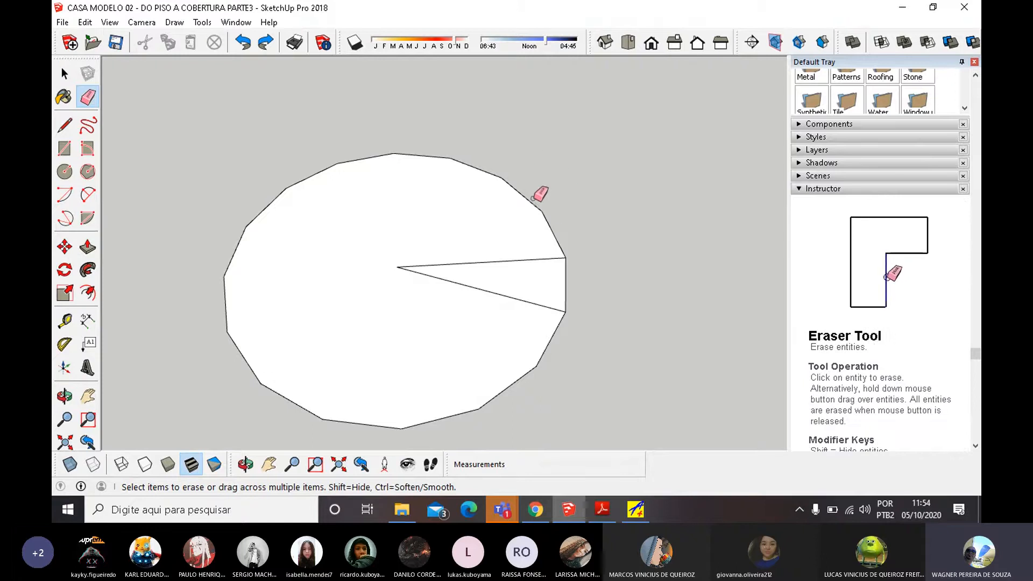
click(533, 198)
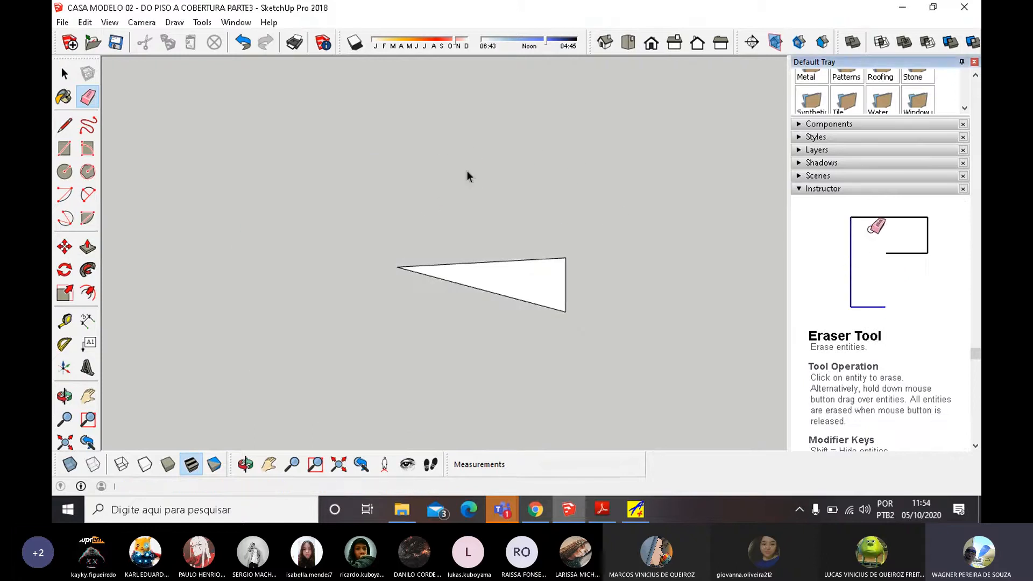
Extrude the triangular wedge face upward by 0.17 m with Push/Pull to form a winder step.
key(space)
middle_drag(579, 293, 496, 292)
click(513, 309)
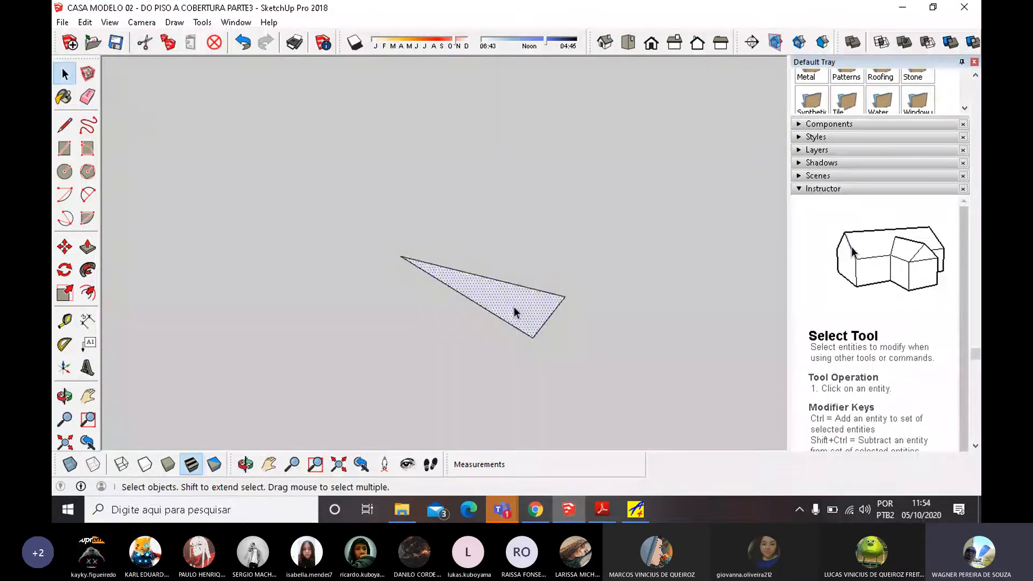
double_click(514, 307)
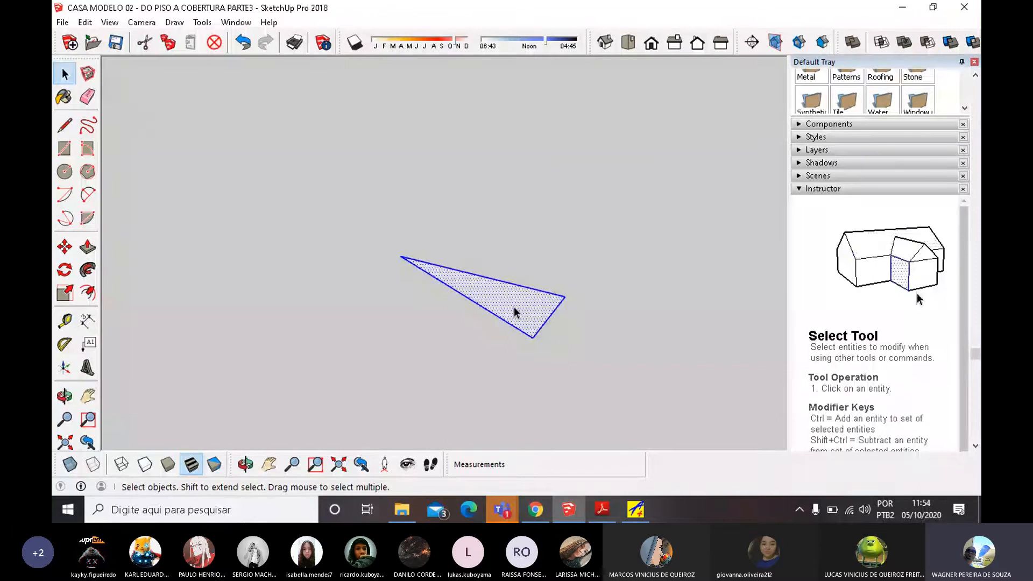
key(p)
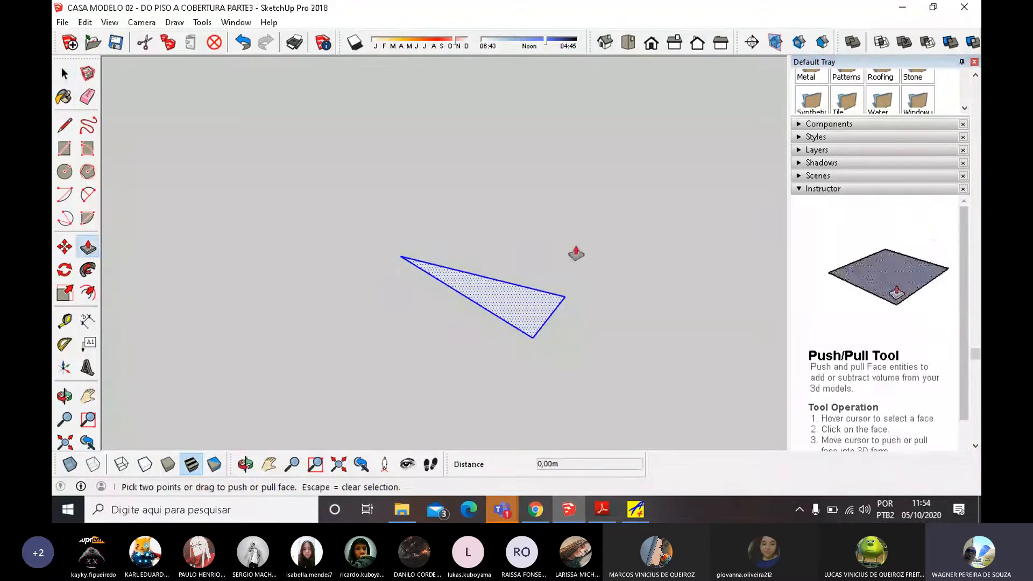
click(517, 315)
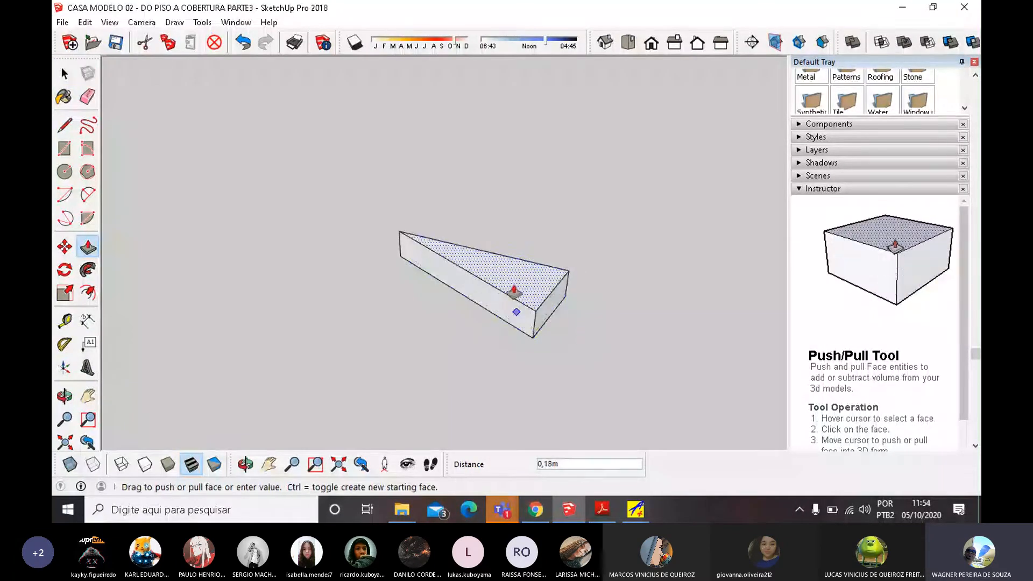
key(Return)
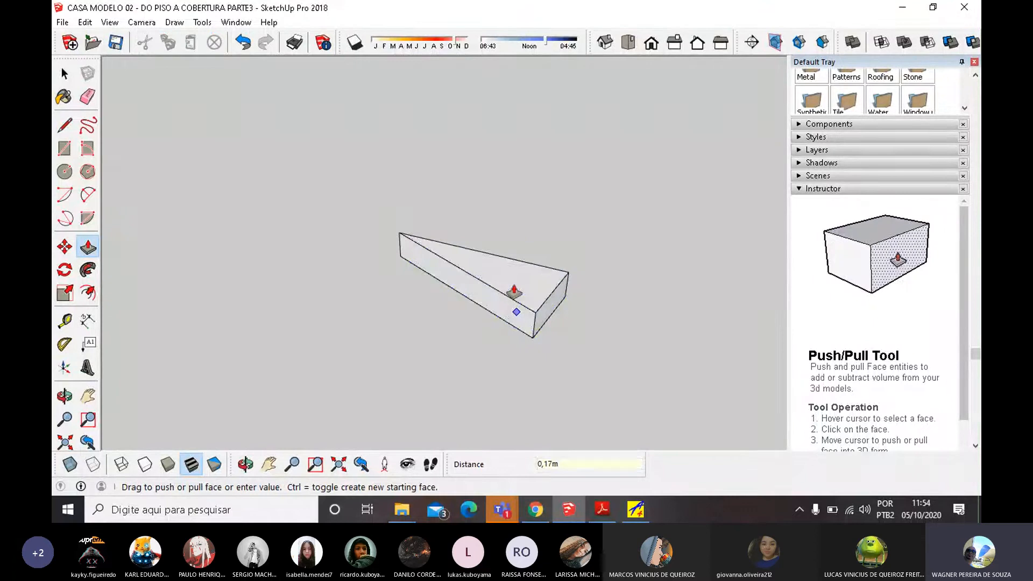
scroll(424, 180, down, 3)
middle_drag(434, 203, 574, 279)
scroll(574, 280, down, 5)
middle_drag(526, 302, 592, 376)
scroll(537, 237, up, 5)
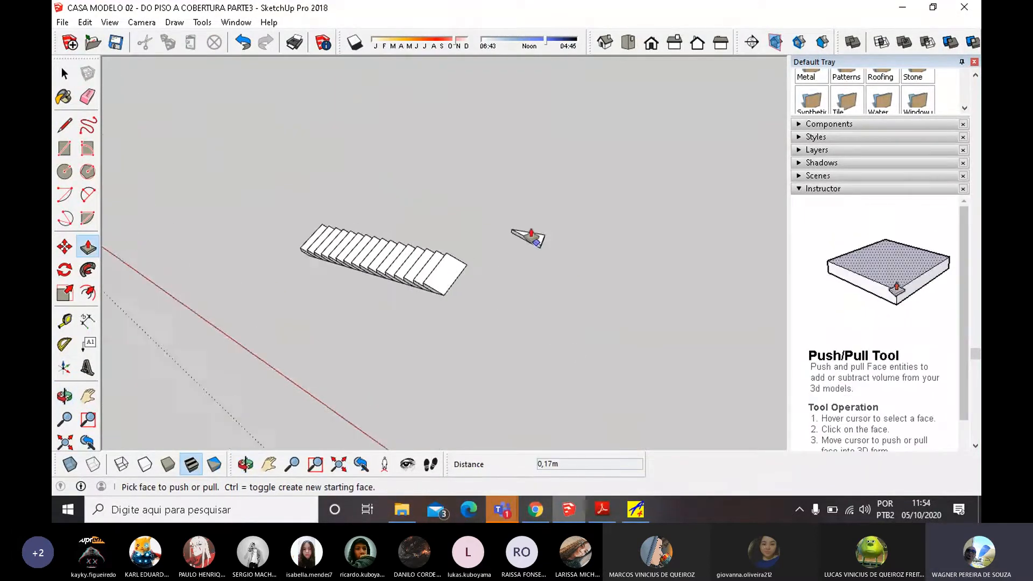
scroll(560, 245, up, 2)
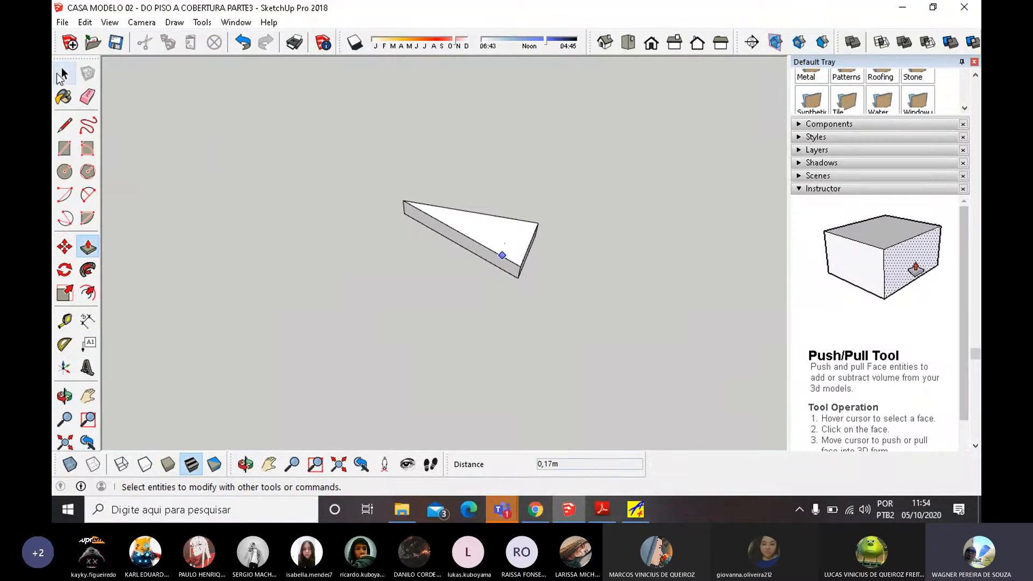
Convert the whole extruded wedge step into a component, keeping the default definition settings.
click(62, 76)
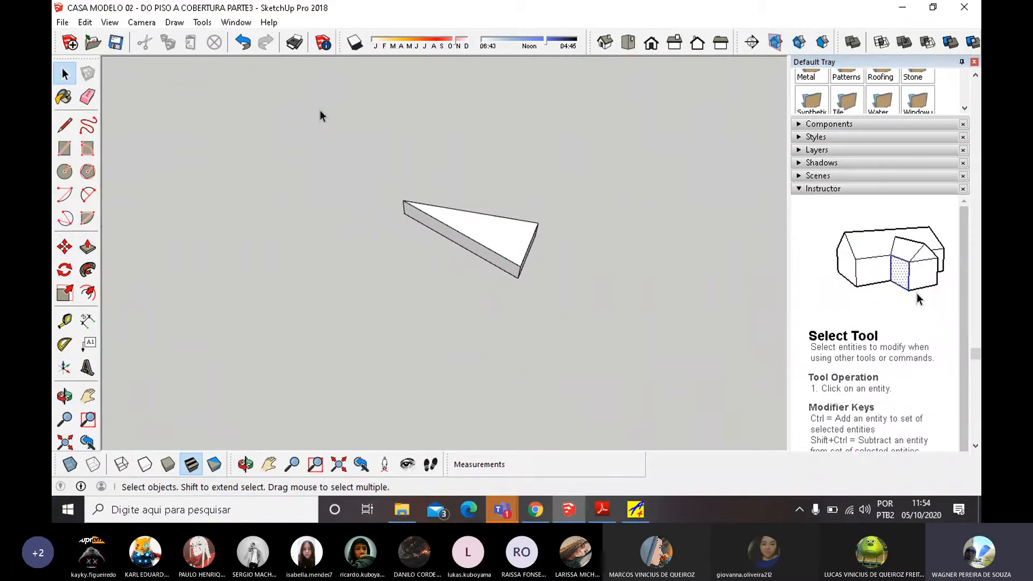
triple_click(450, 228)
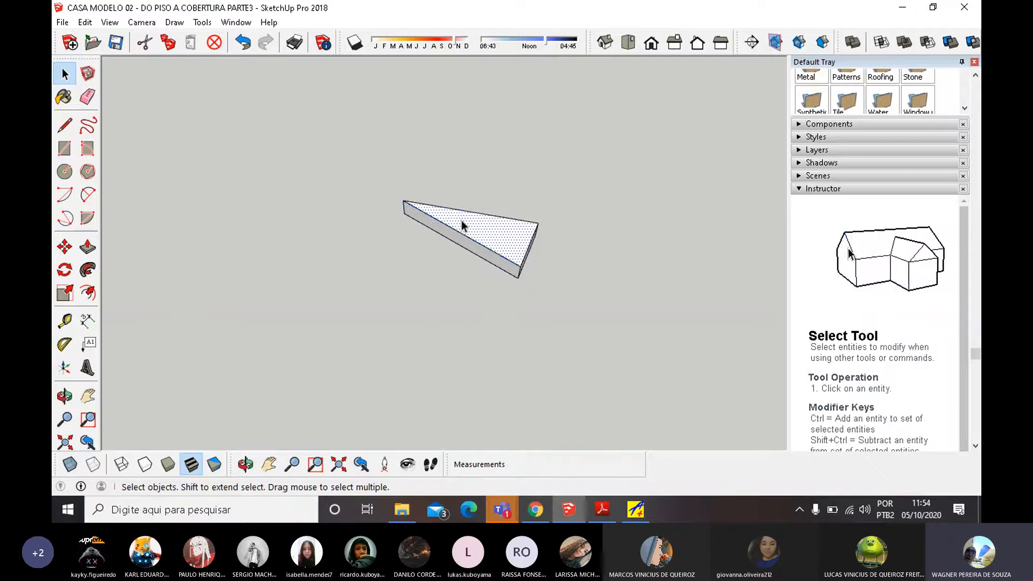
right_click(502, 240)
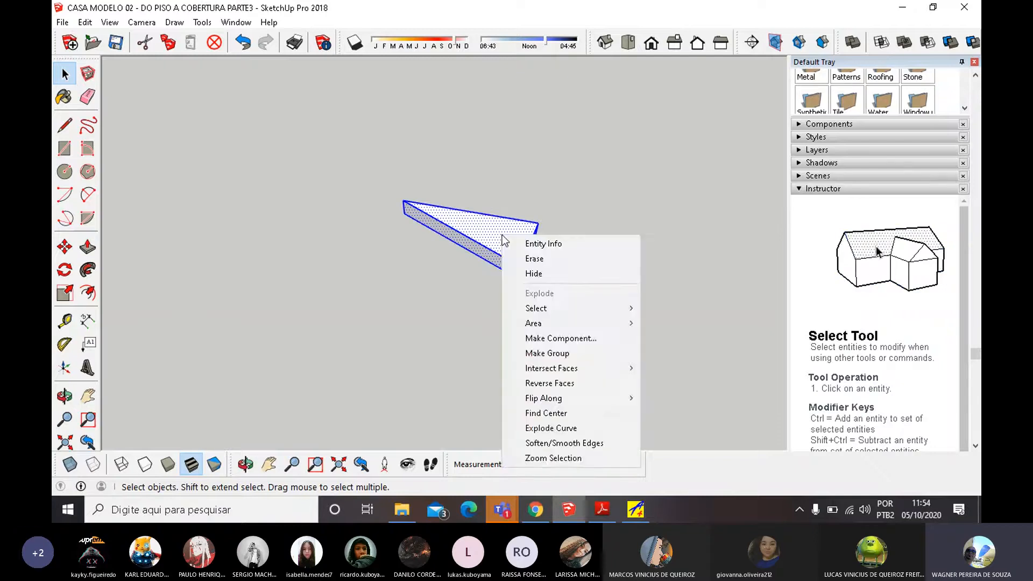
click(583, 340)
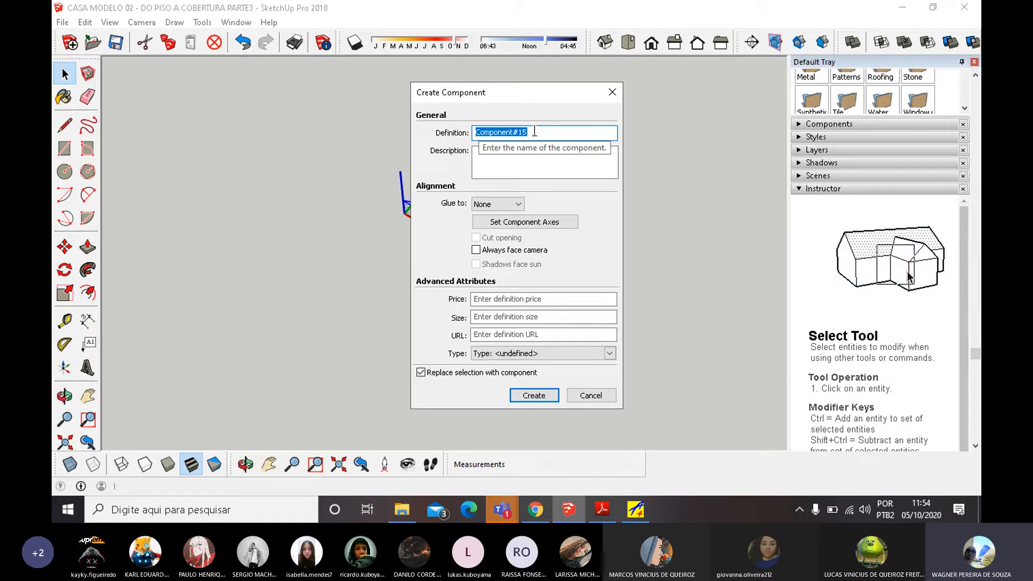
click(536, 398)
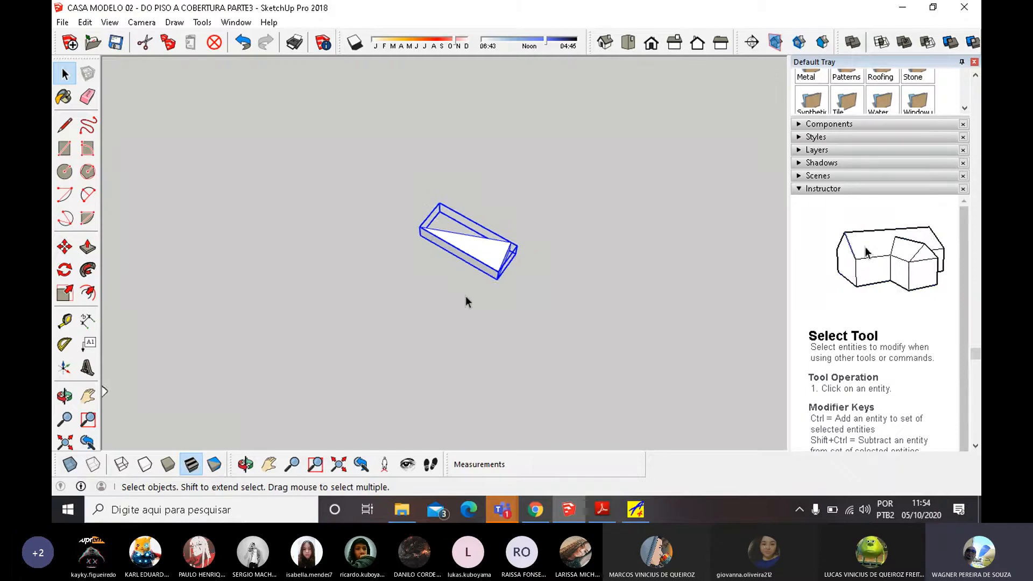
Examine the straight staircase's lowest steps for comparison with the new wedge step.
middle_drag(466, 300, 552, 399)
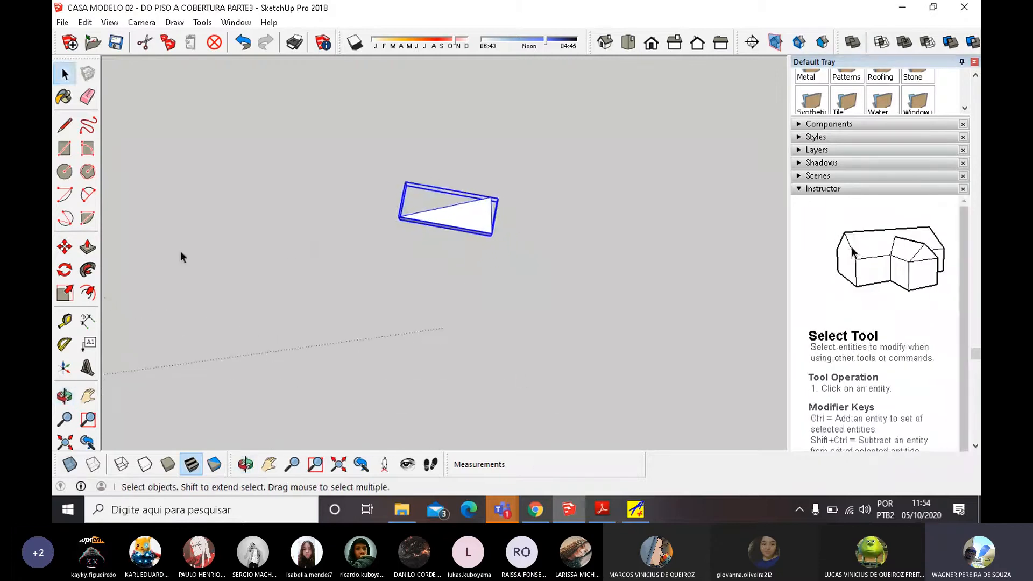
click(65, 269)
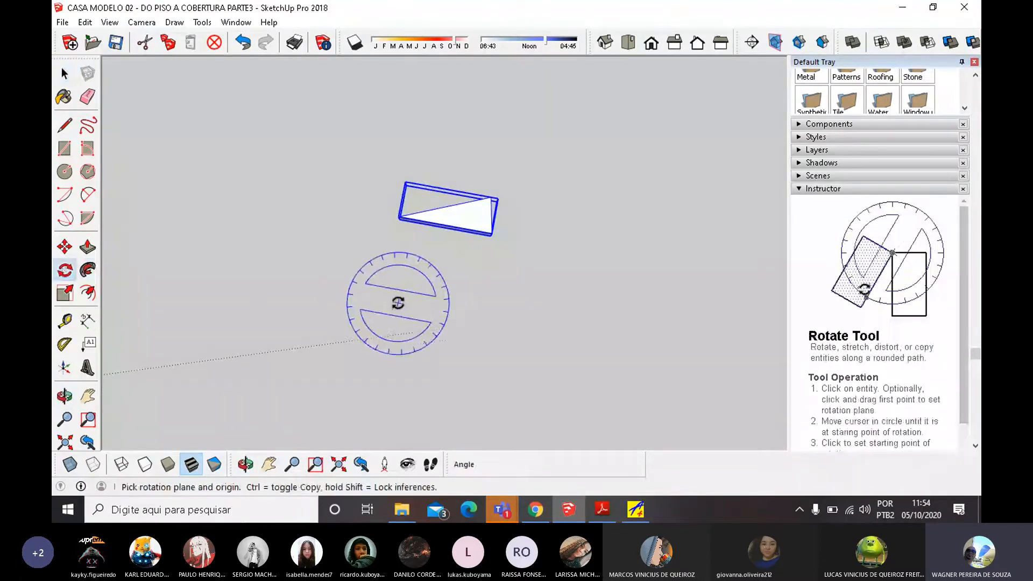
middle_drag(376, 279, 341, 138)
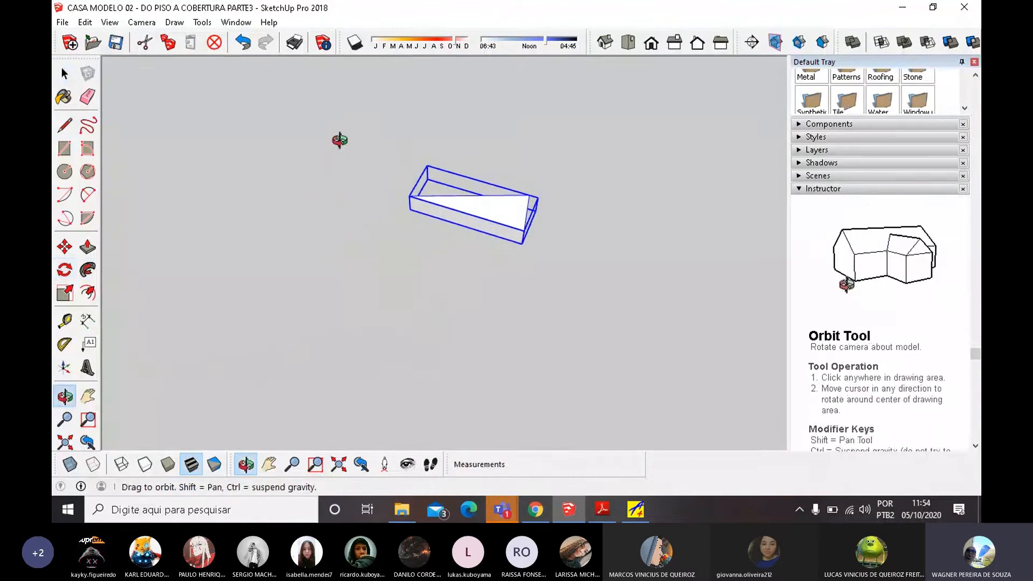
scroll(349, 183, up, 2)
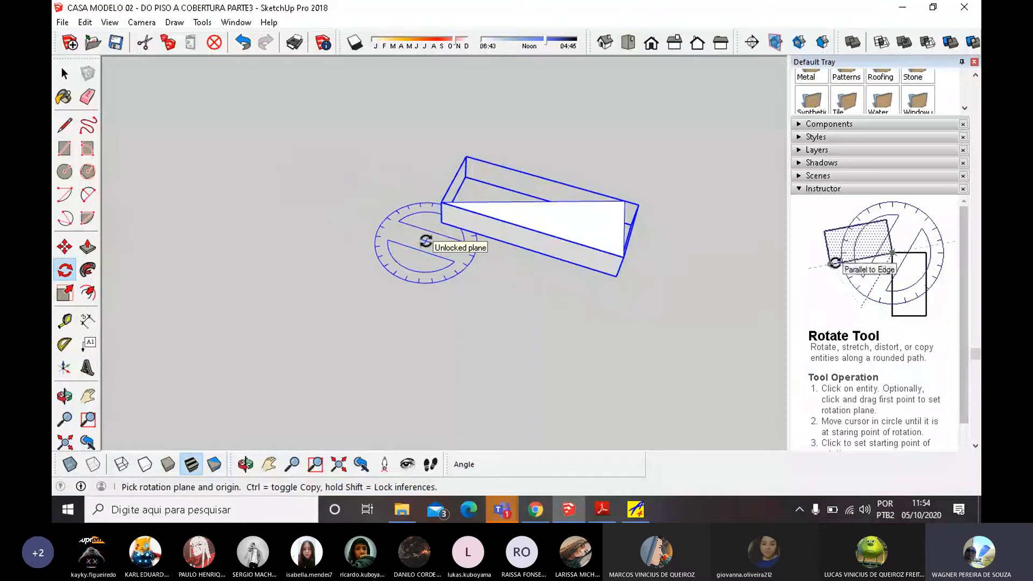
scroll(425, 242, down, 6)
middle_drag(536, 267, 468, 142)
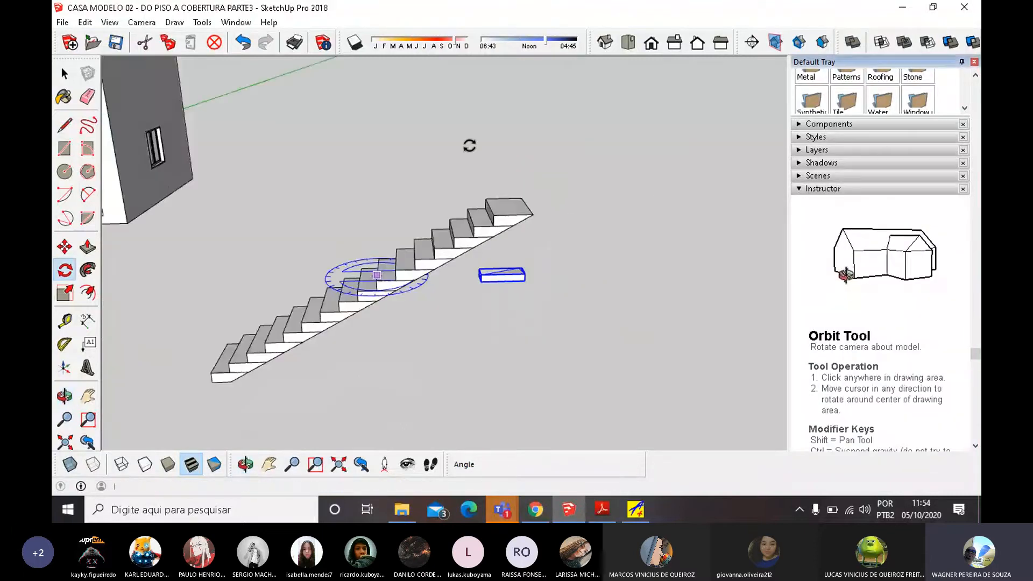
scroll(449, 295, down, 3)
scroll(393, 269, up, 8)
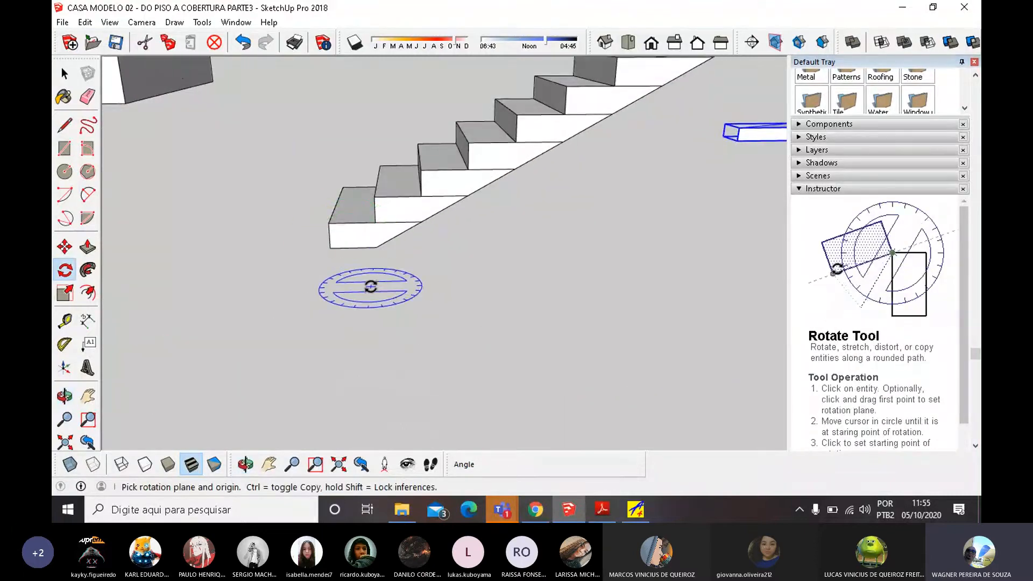
key(space)
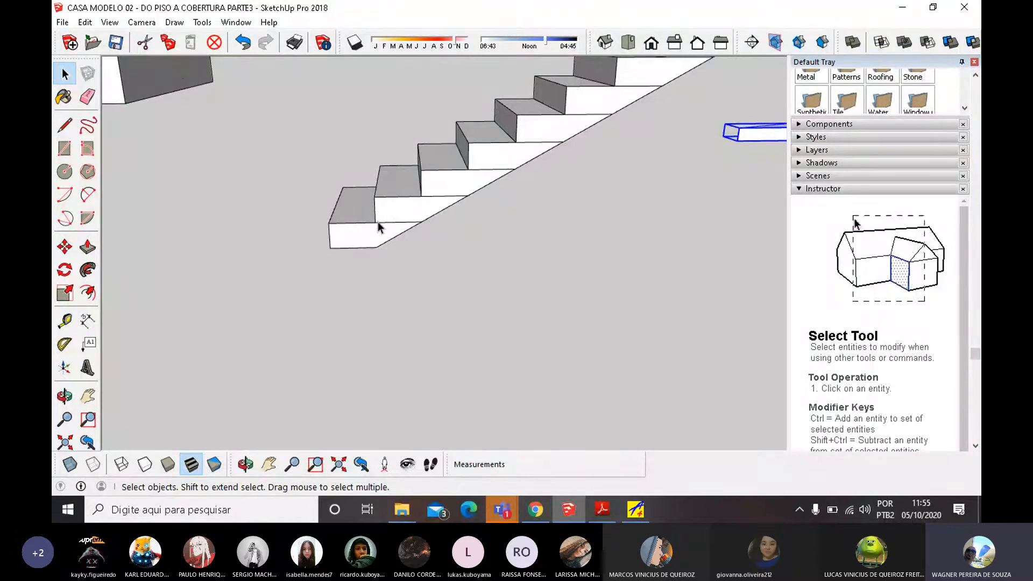
scroll(299, 247, down, 4)
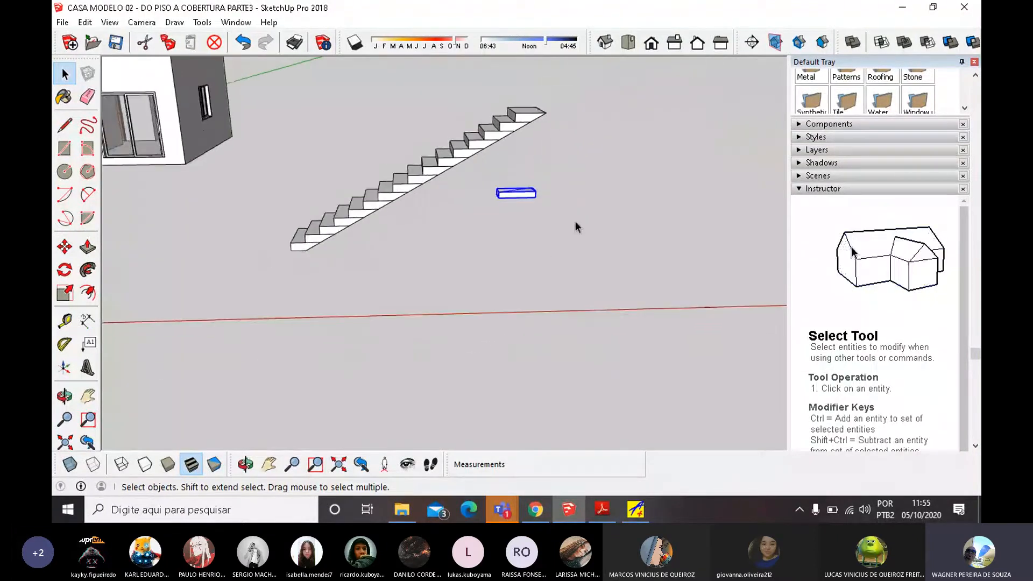
Try copying the wedge component straight up by 0.17 m from its lower tip corner to stack it on the original.
middle_drag(574, 226, 500, 307)
scroll(610, 131, up, 4)
scroll(592, 137, up, 4)
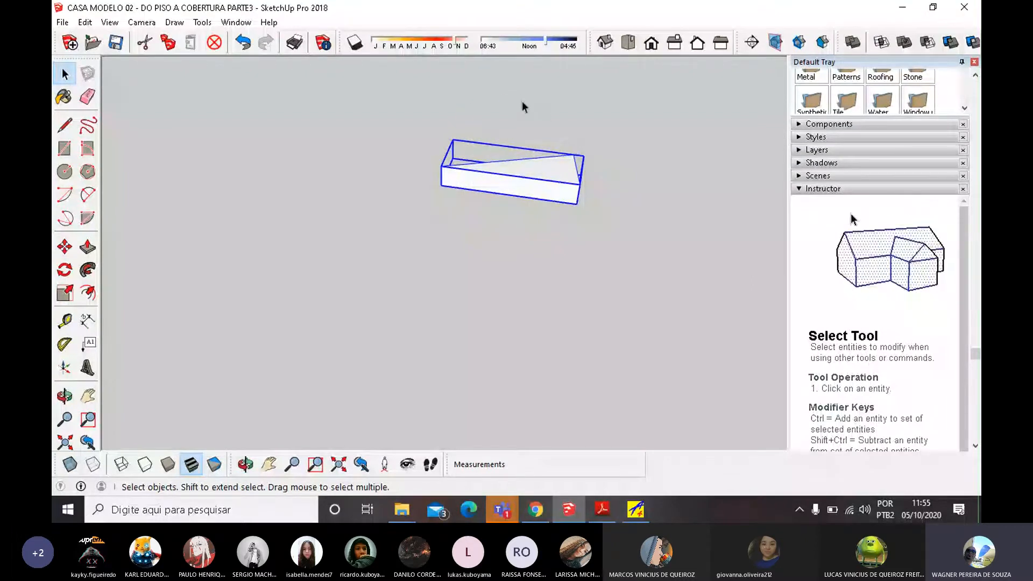
scroll(469, 167, up, 3)
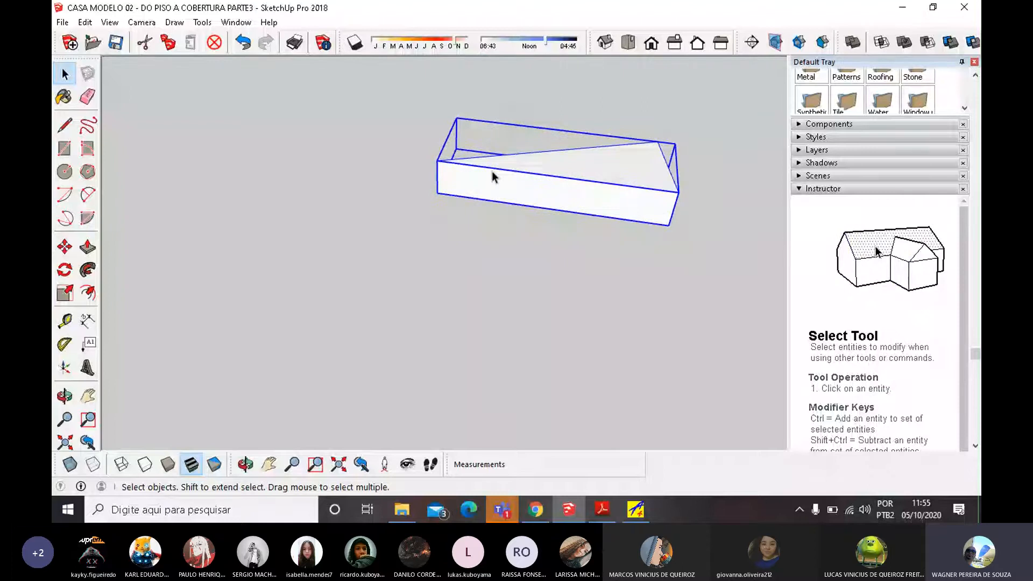
scroll(549, 173, up, 3)
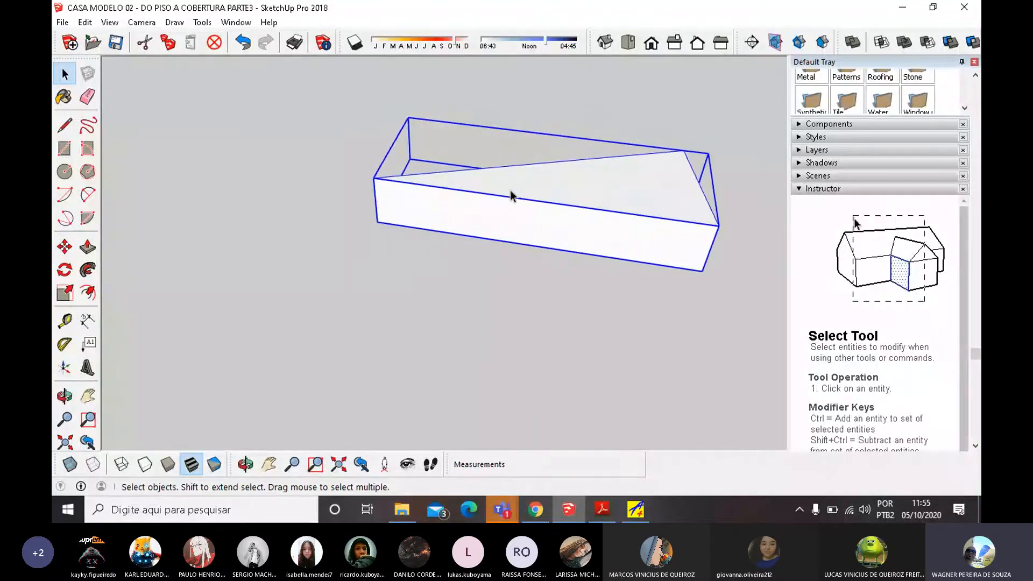
middle_drag(511, 195, 586, 263)
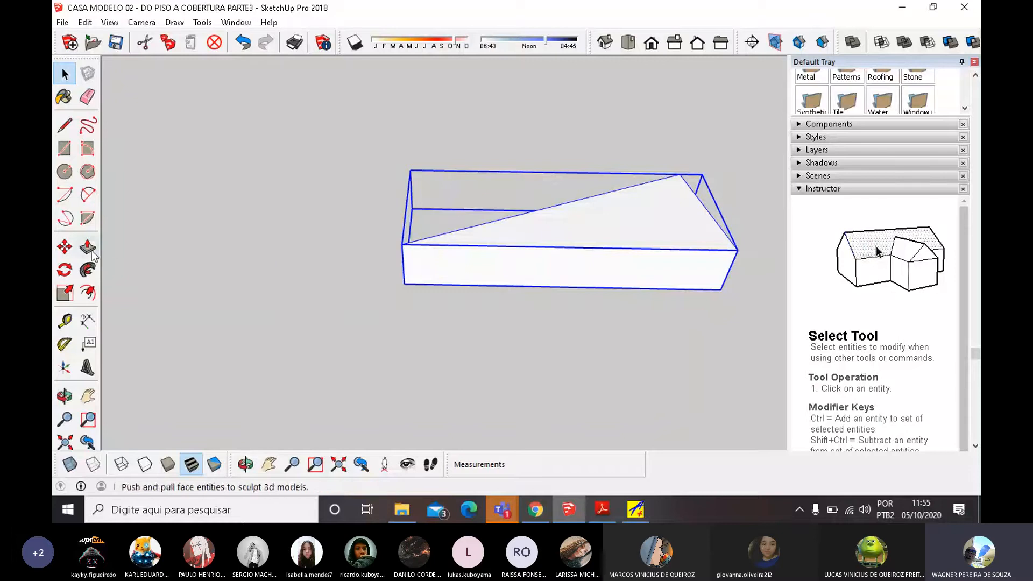
click(65, 247)
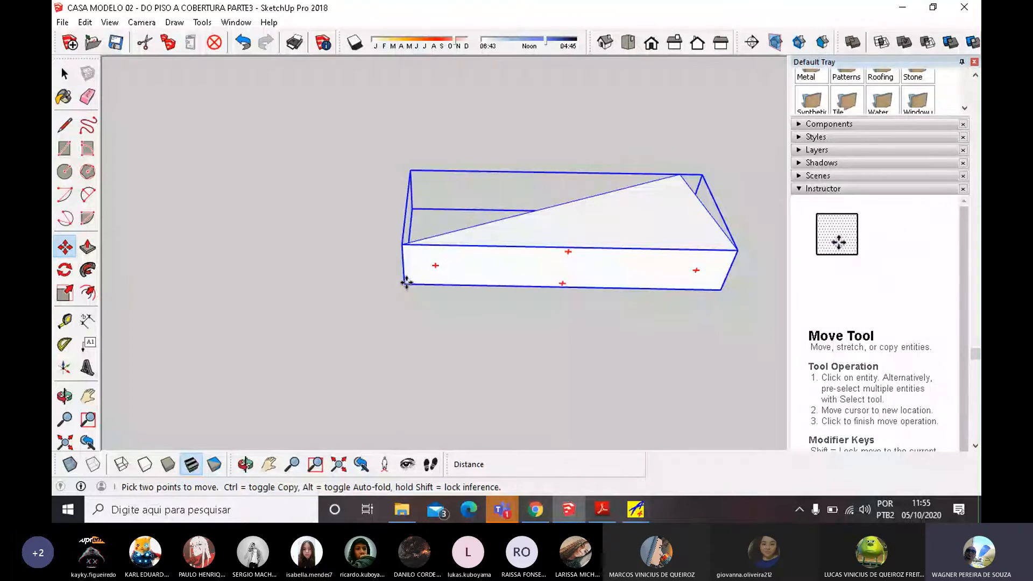
click(406, 282)
key(ctrl)
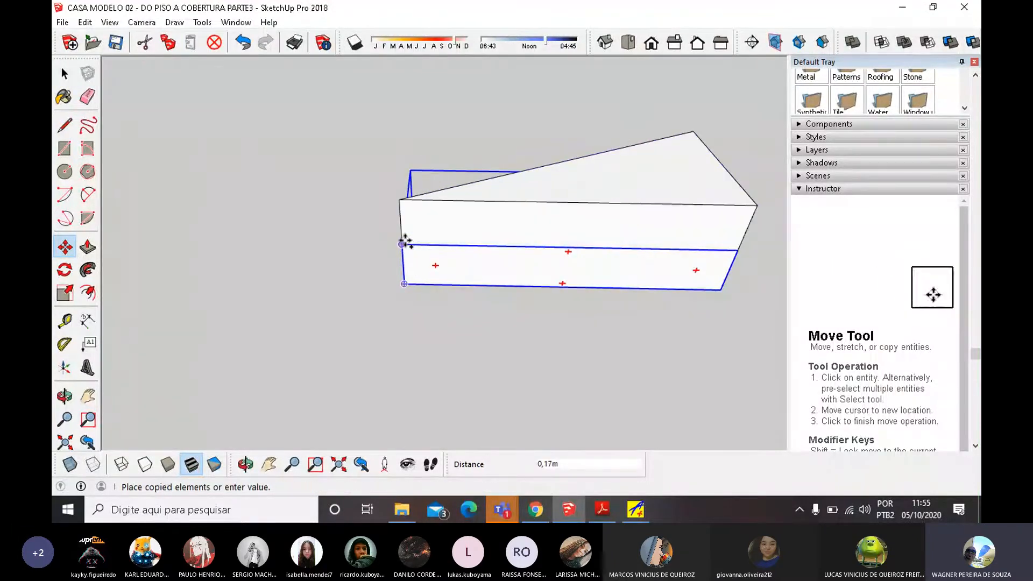
click(405, 240)
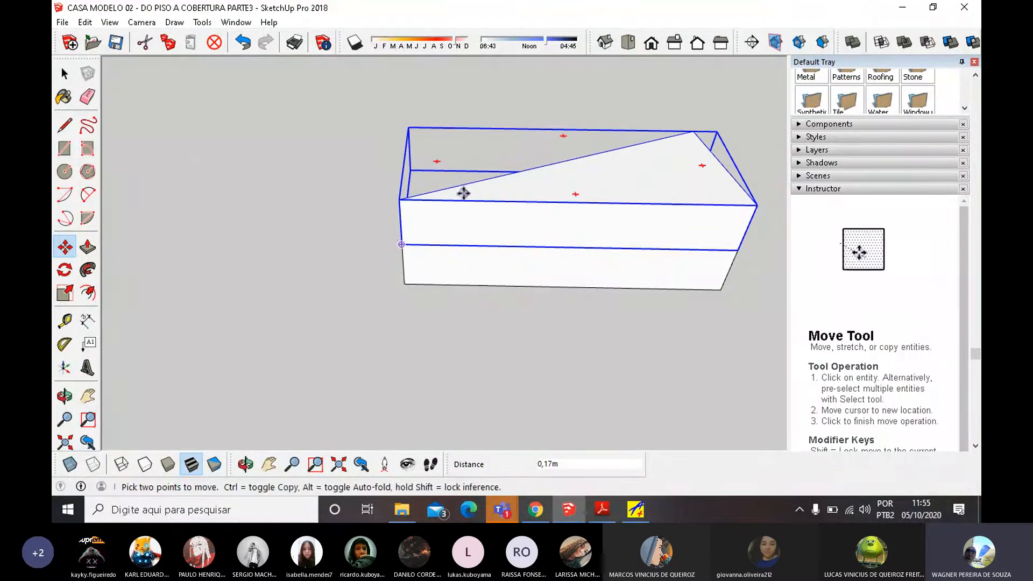
Try rotating the stacked copy about its own center in the horizontal plane by about 161 degrees.
key(q)
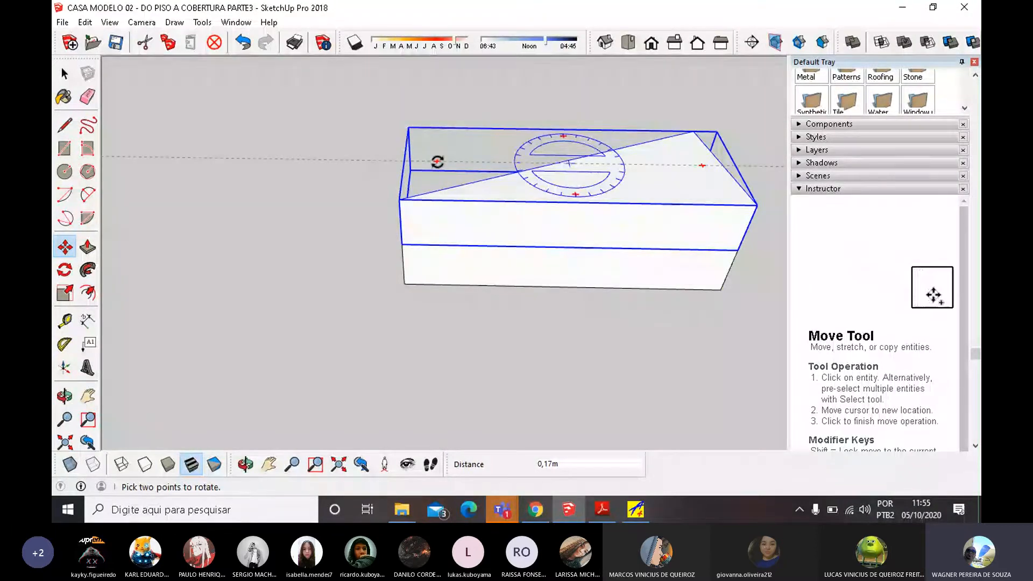
click(438, 161)
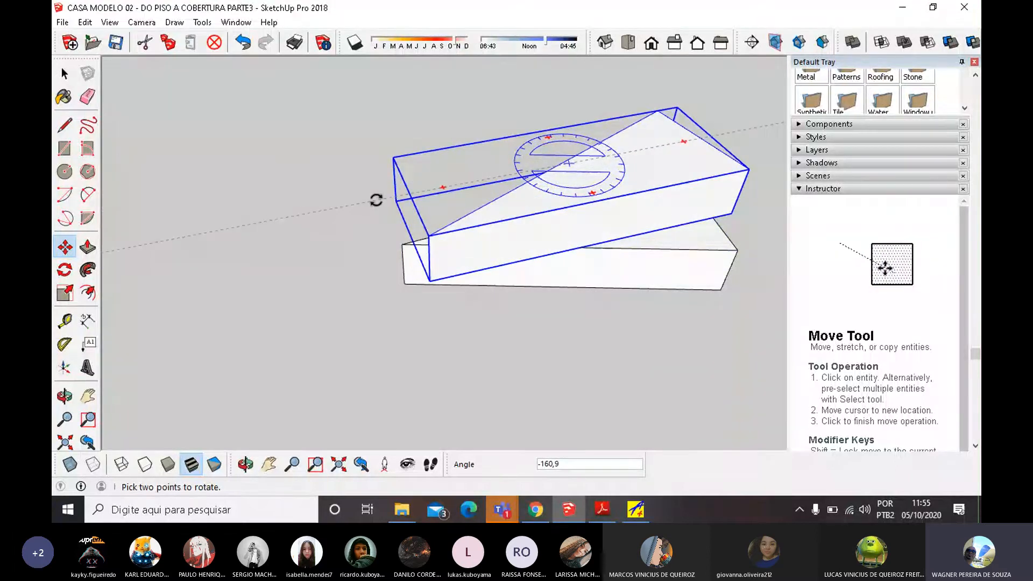
click(376, 201)
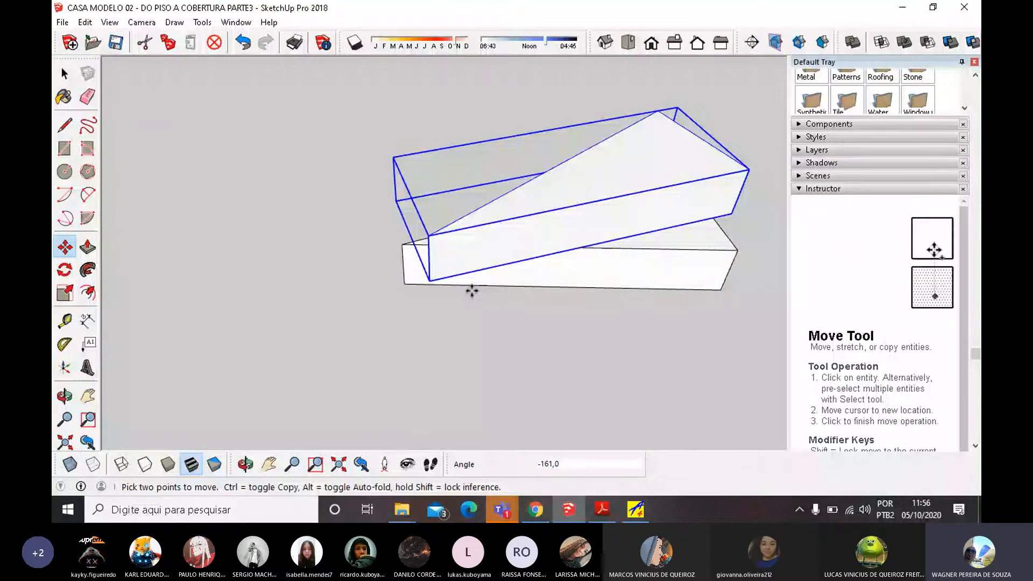
Undo the rotation and remove the stacked copy, leaving only the original wedge step.
key(ctrl+z)
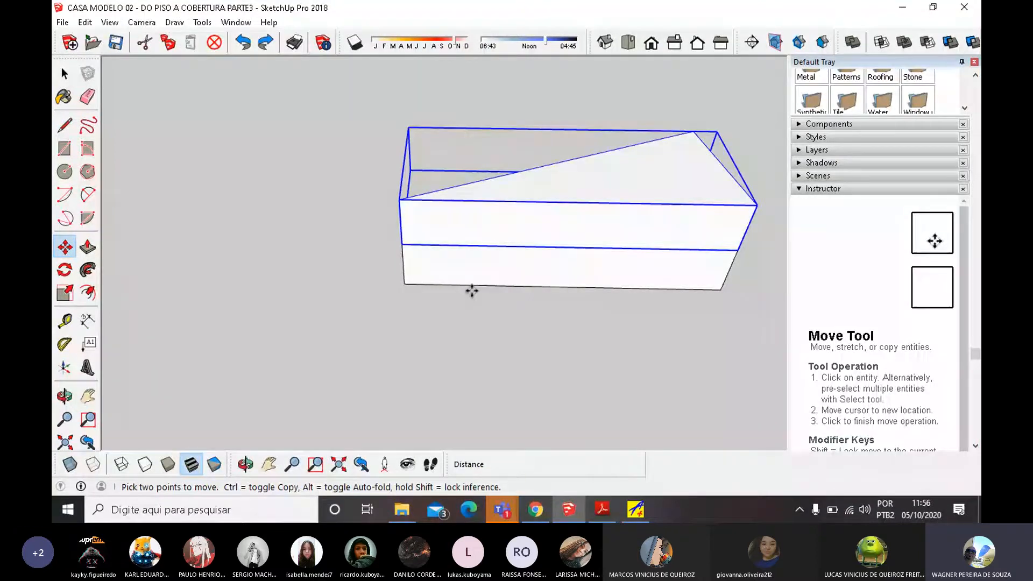
key(Delete)
key(space)
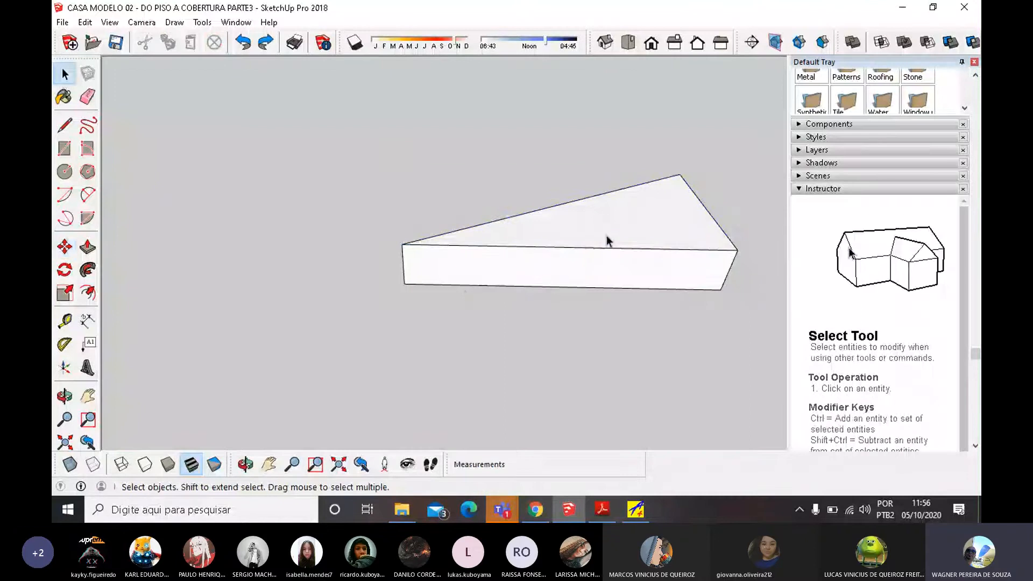
key(ctrl+z)
Make a copy of the wedge component rotated 22.5 degrees about its narrow tip, adjoining the original's far edge.
middle_drag(306, 293, 548, 342)
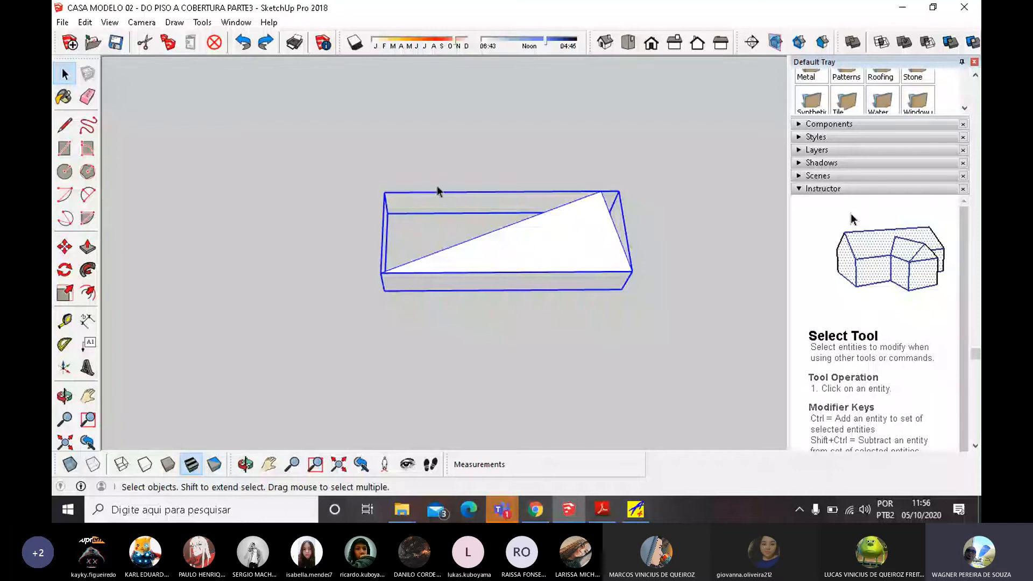
click(64, 270)
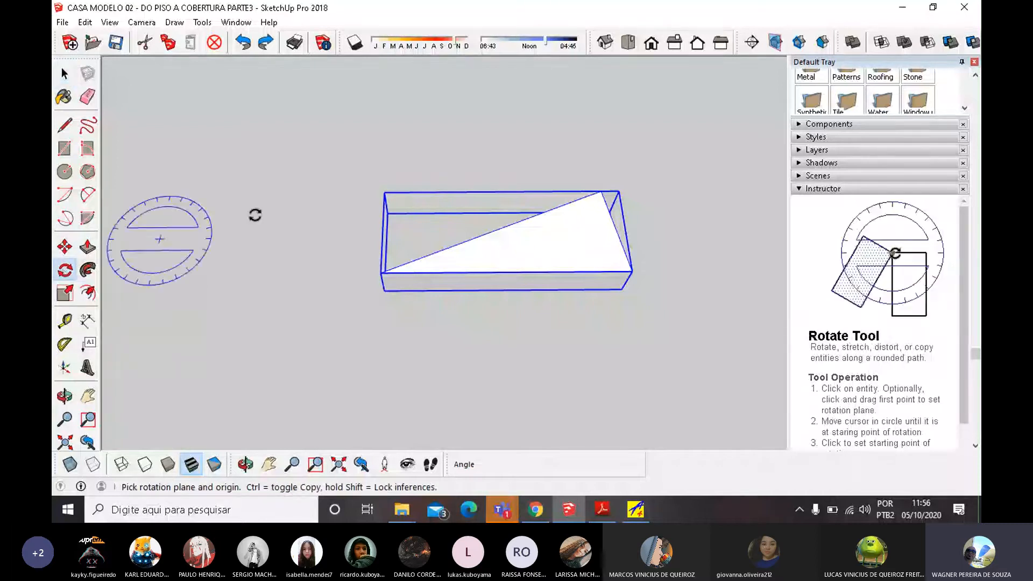
click(381, 273)
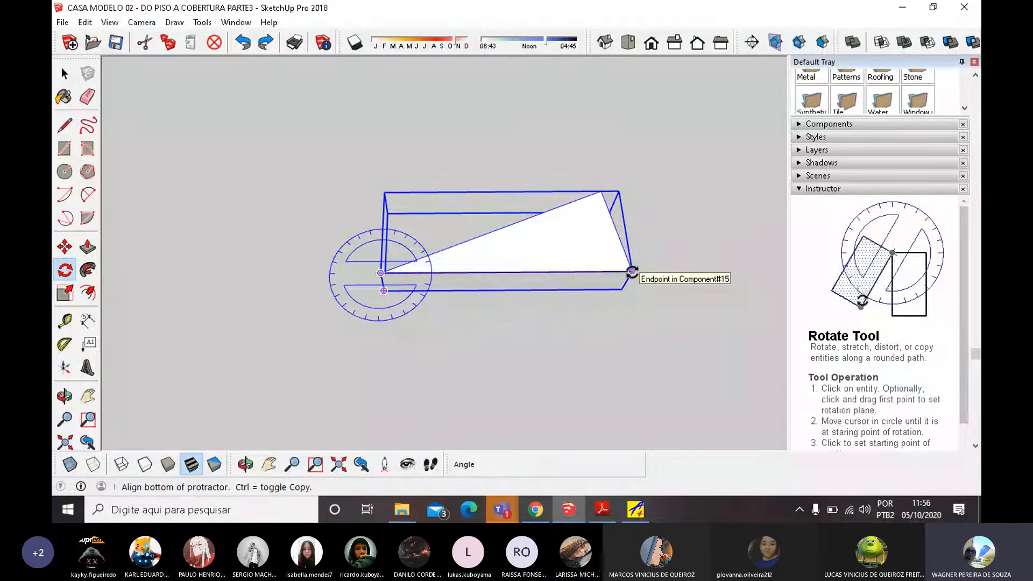
click(631, 272)
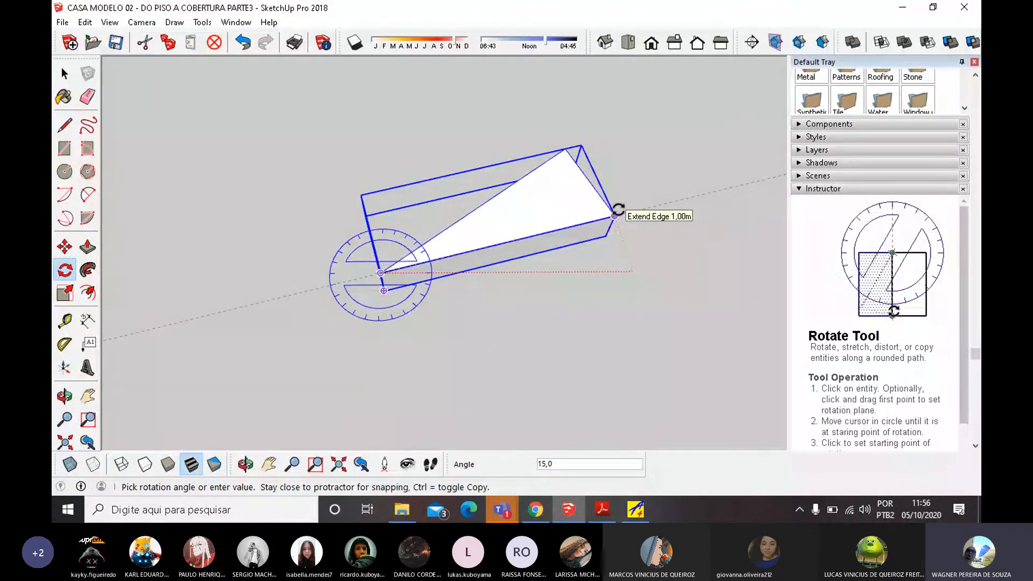
key(ctrl)
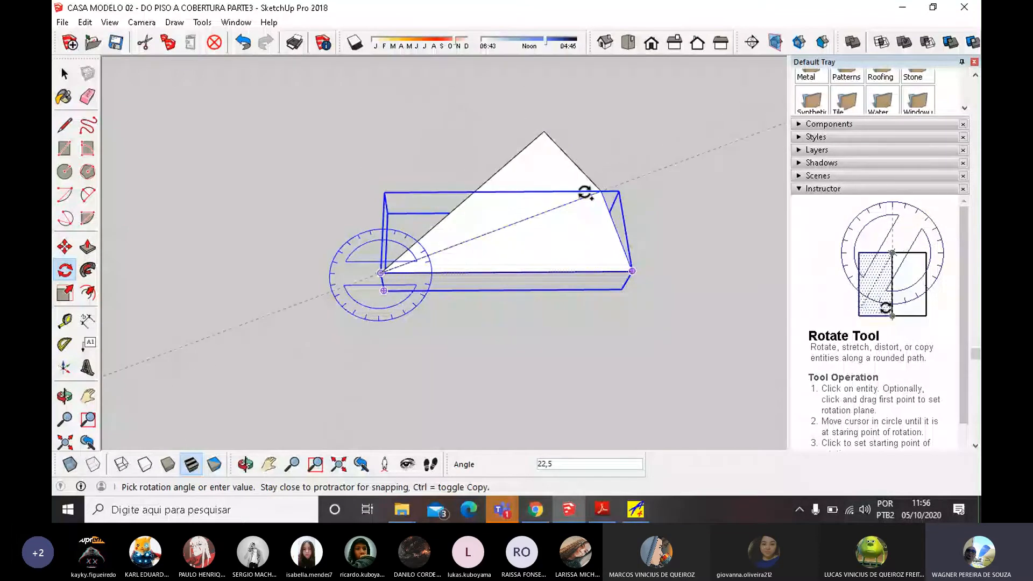
click(597, 192)
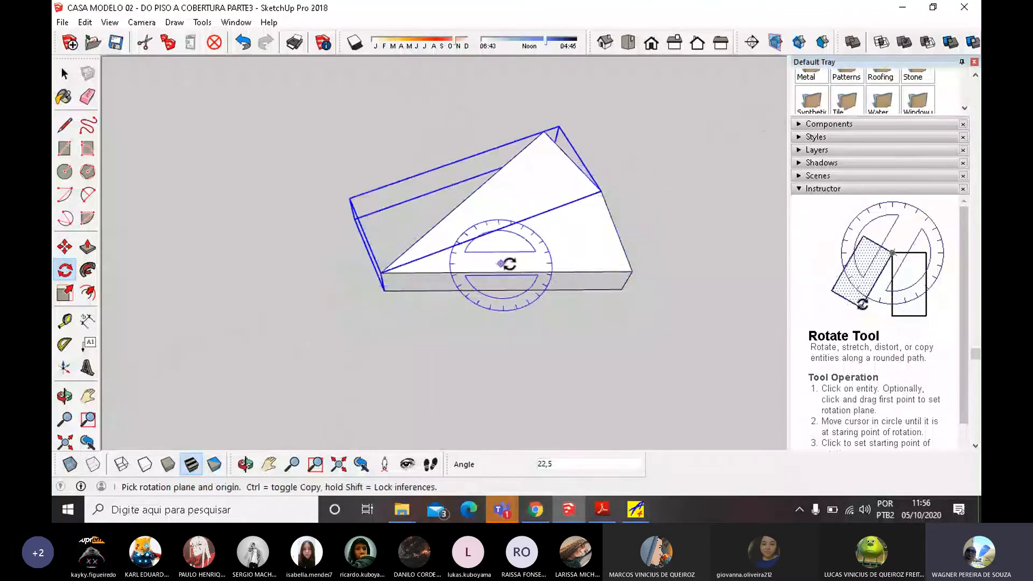
Try repeating the rotated wedge copy 17 times around its tip to complete a full circle.
scroll(539, 277, down, 5)
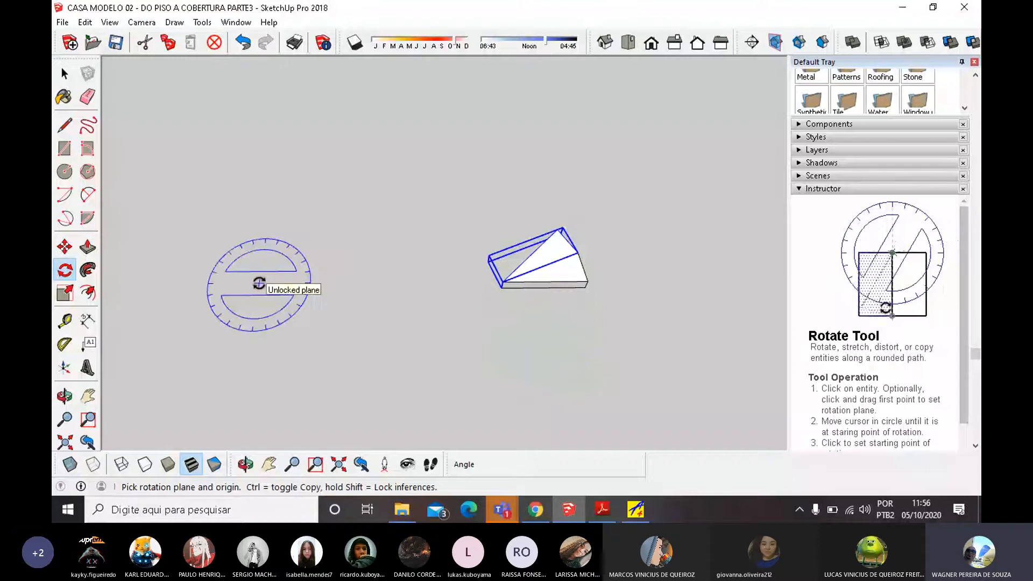
text(X1)
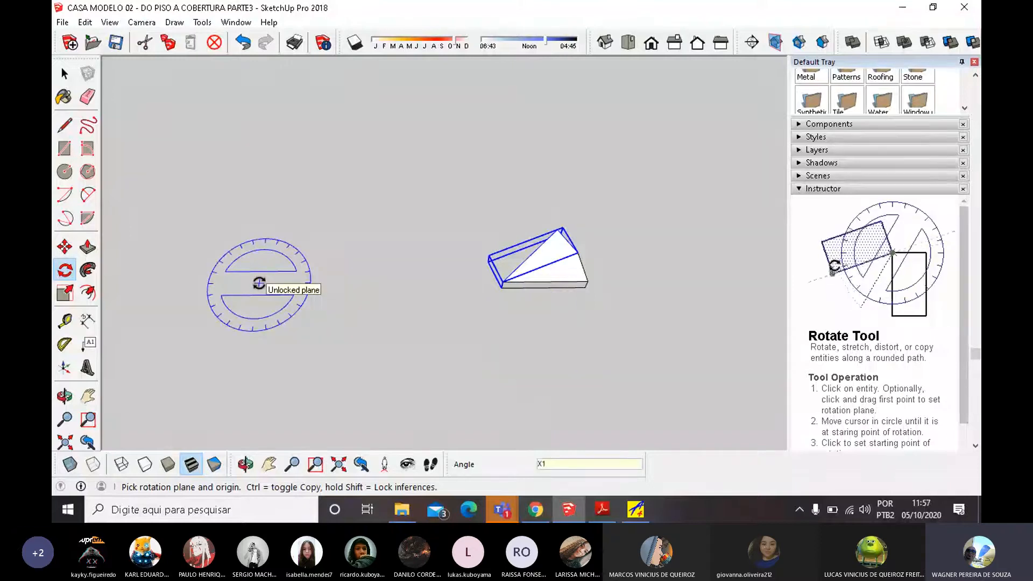
text(7)
key(Return)
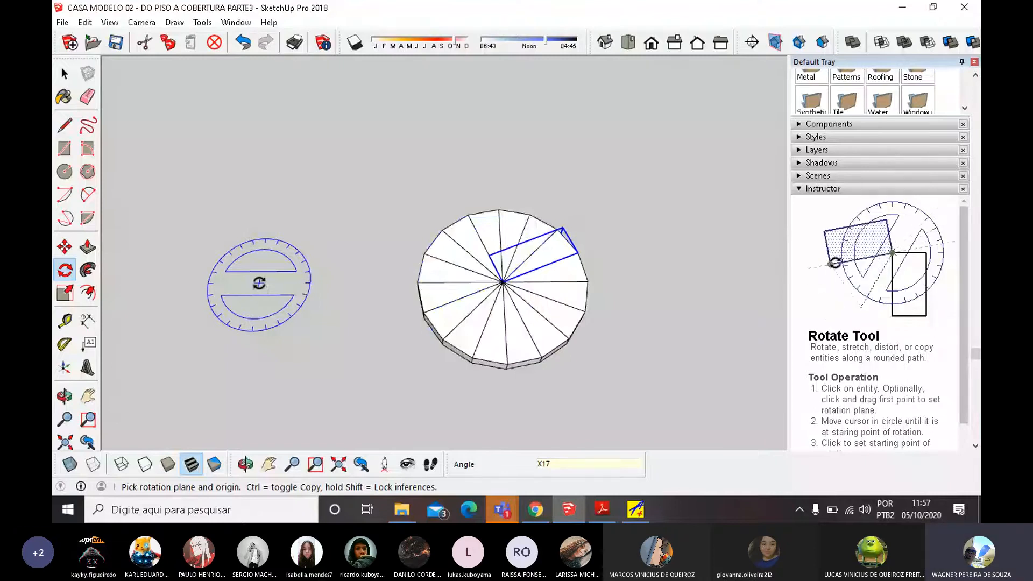
Try changing the radial array of the wedge to 16 copies.
text(*16)
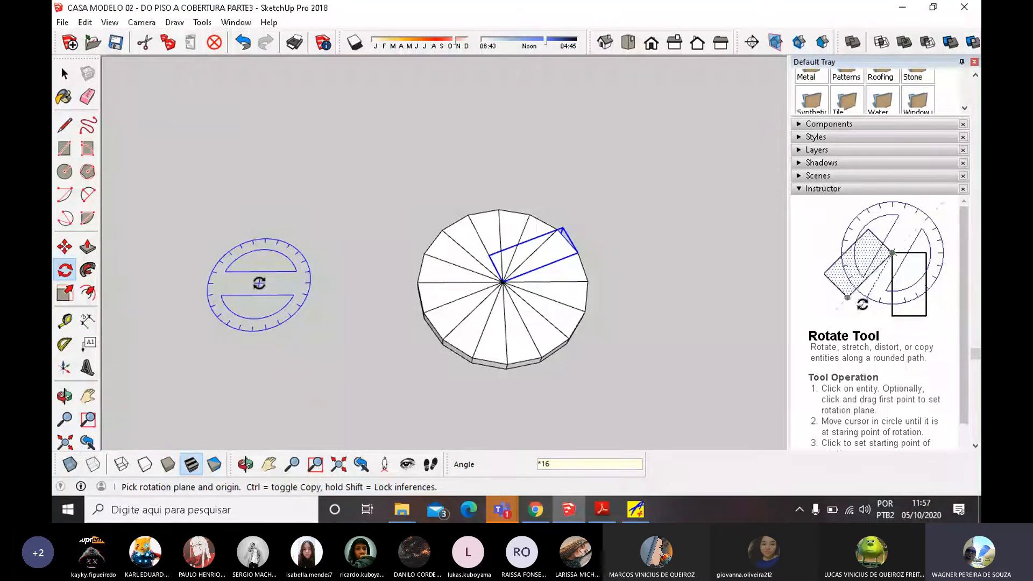
key(BackSpace)
key(BackSpace)
key(BackSpace)
text(X1)
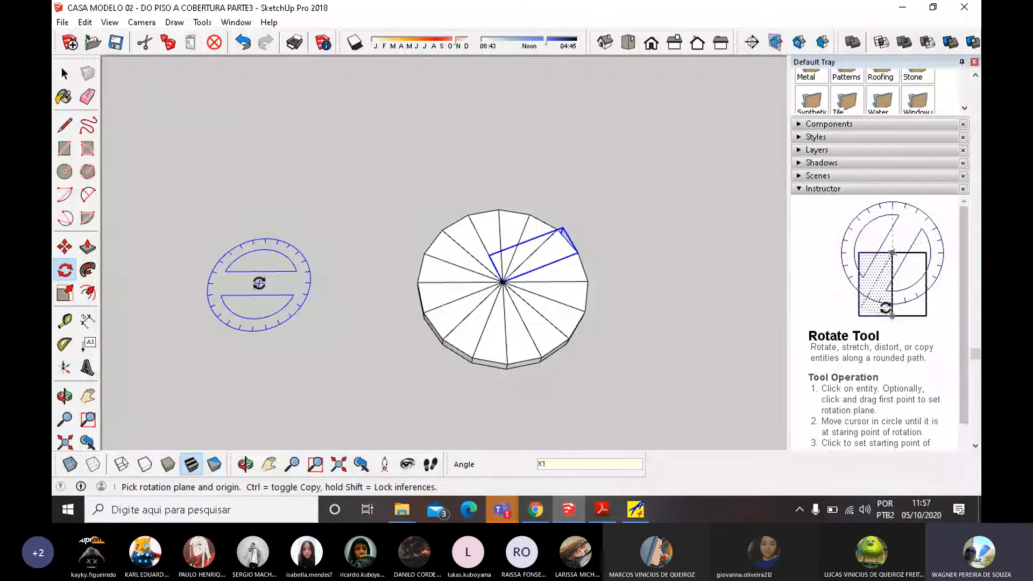
text(6)
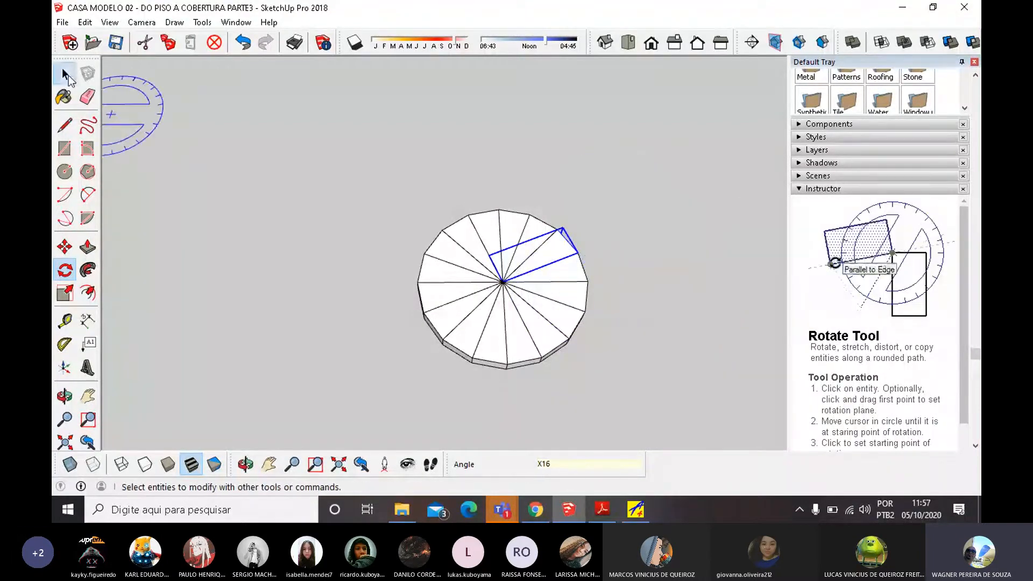
Select the whole disc of wedges, then undo the radial copies so only the original wedge remains.
click(66, 75)
middle_drag(614, 294, 559, 232)
scroll(587, 290, down, 3)
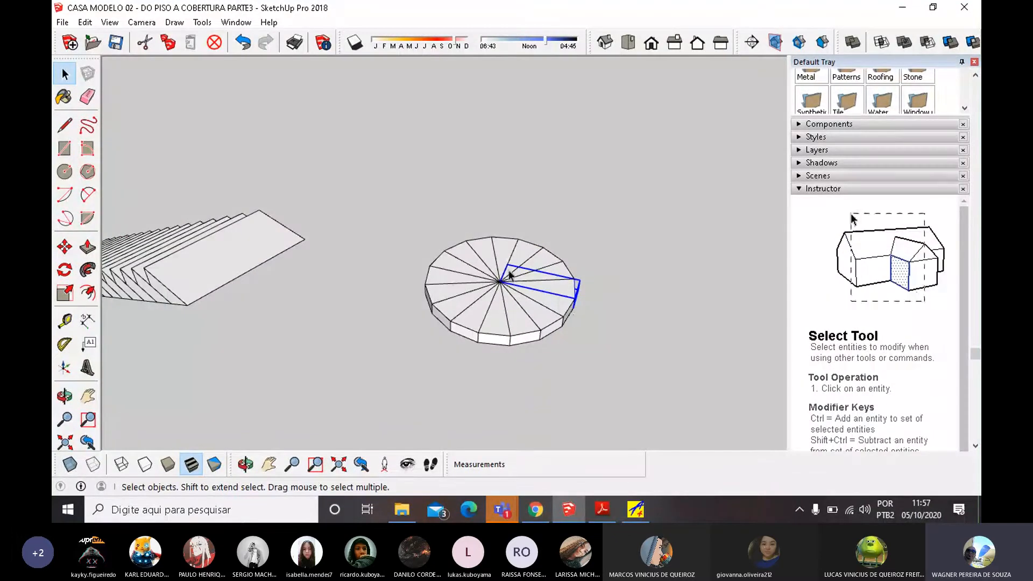
drag(389, 193, 638, 385)
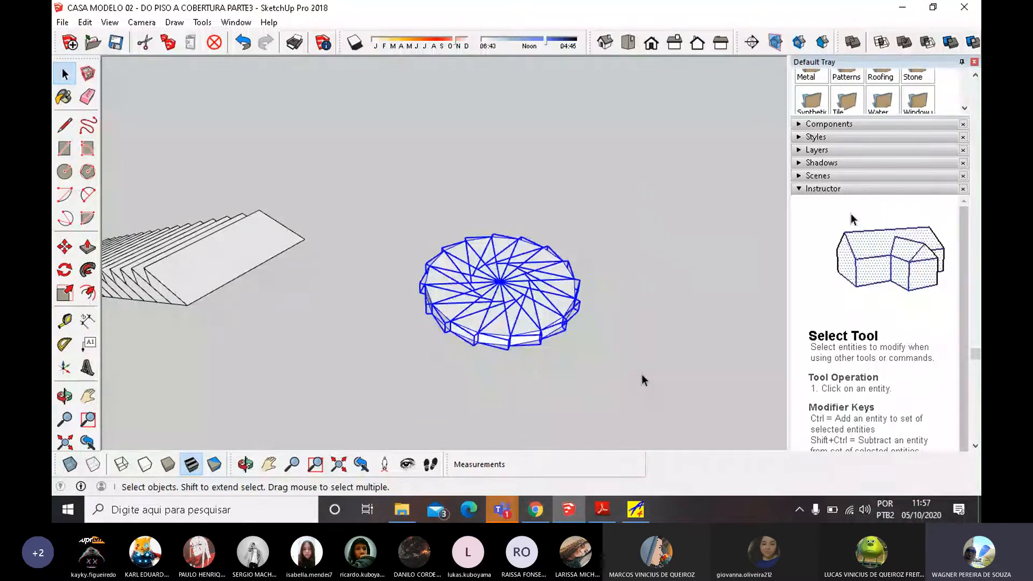
key(ctrl+z)
middle_drag(609, 308, 715, 369)
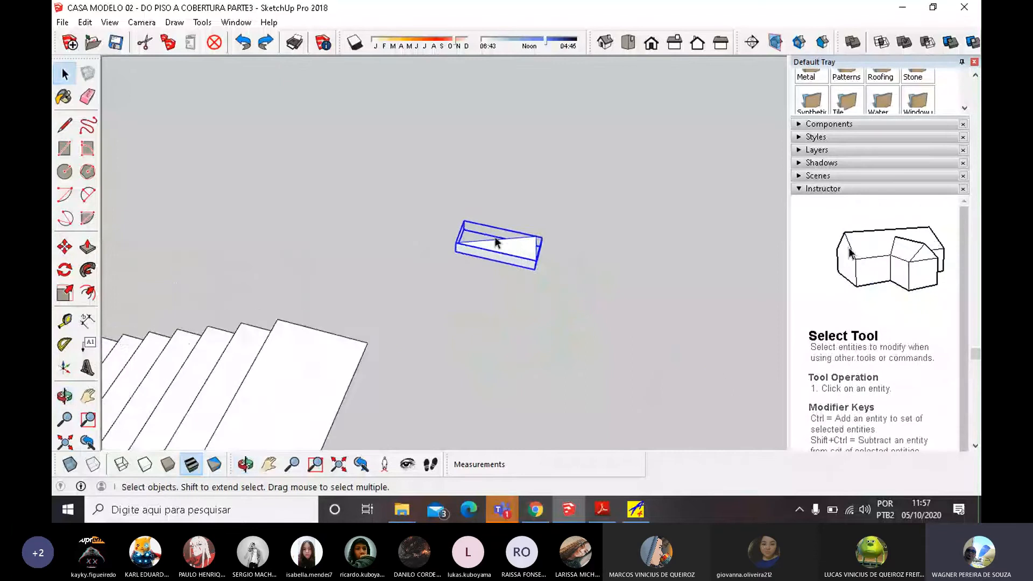
scroll(496, 242, up, 2)
middle_drag(500, 240, 552, 243)
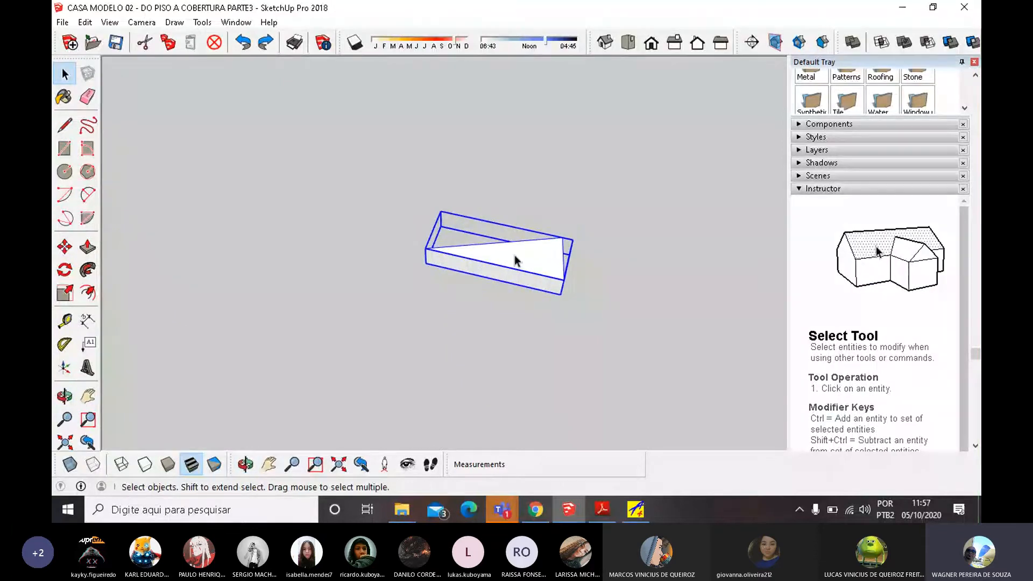
Copy the wedge component by 22.5 degrees around its narrow tip and repeat it as 15 copies to form a full circle.
key(q)
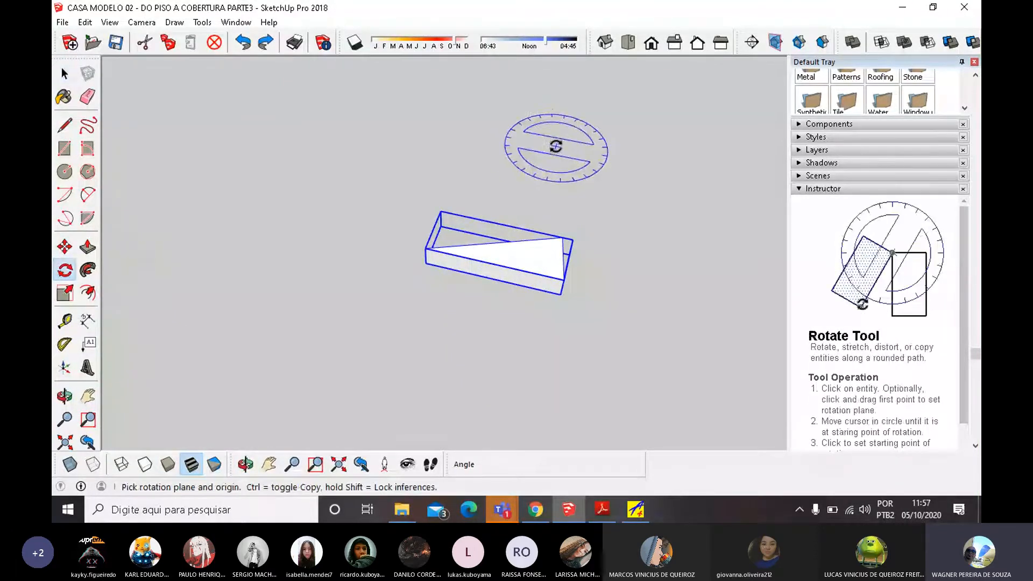
click(425, 249)
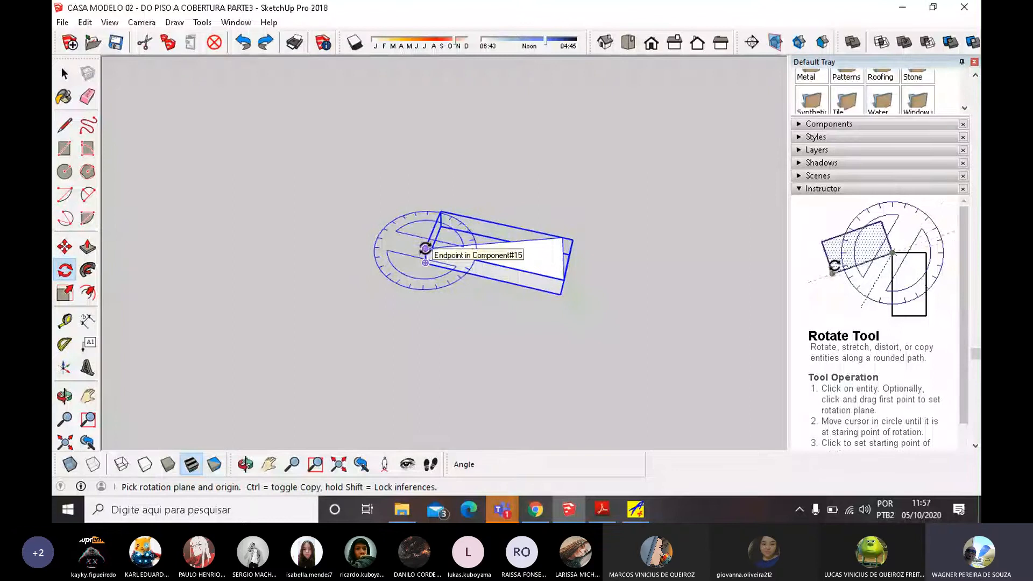
middle_drag(477, 266, 612, 272)
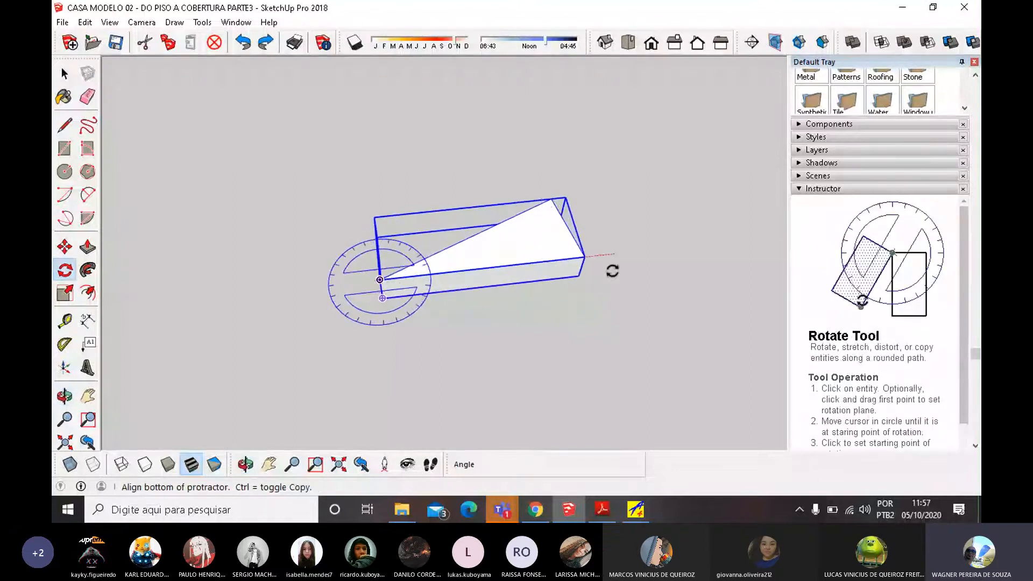
click(581, 255)
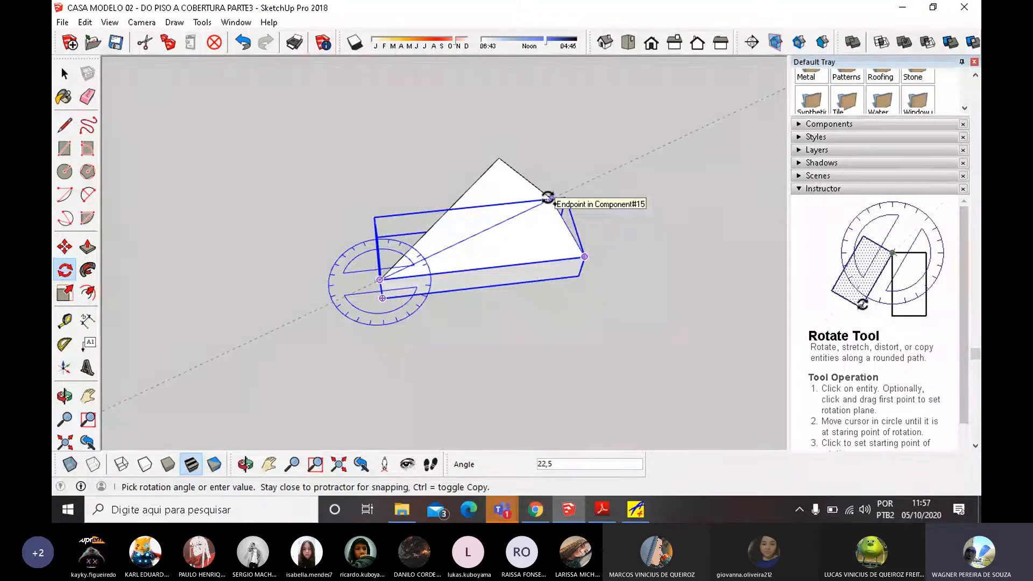
click(579, 231)
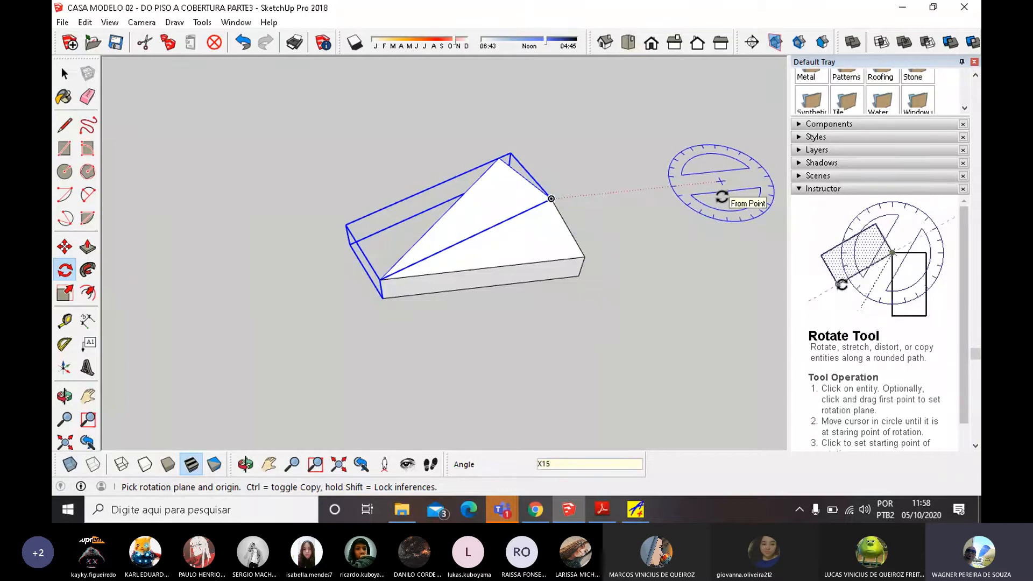
key(Return)
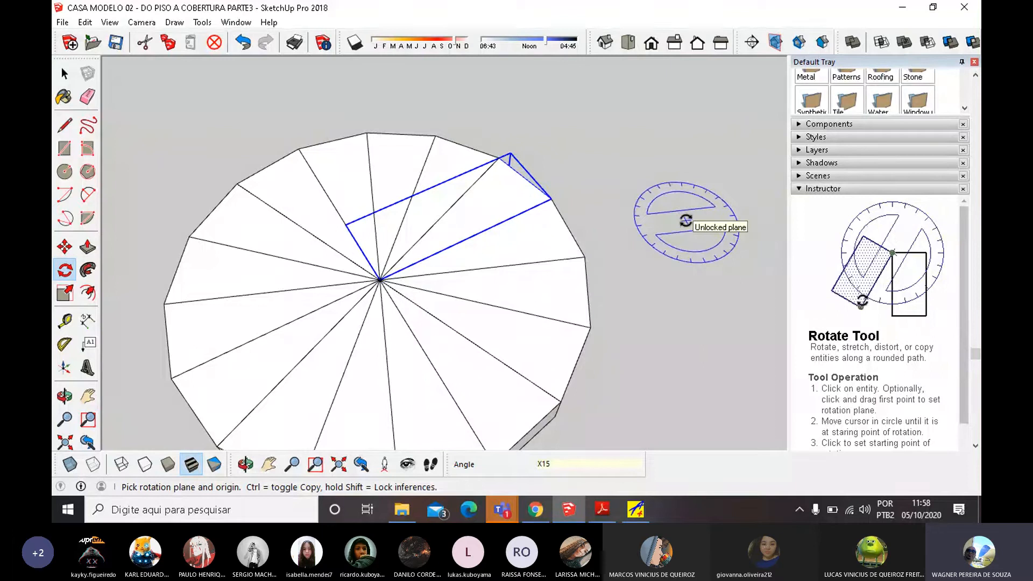
Copy the whole disc of wedges straight up from a lower rim corner to its upper corner, stacking it on the original.
scroll(589, 250, down, 3)
mouse_move(589, 250)
middle_down()
mouse_move(477, 199)
mouse_move(461, 176)
mouse_move(466, 184)
middle_up()
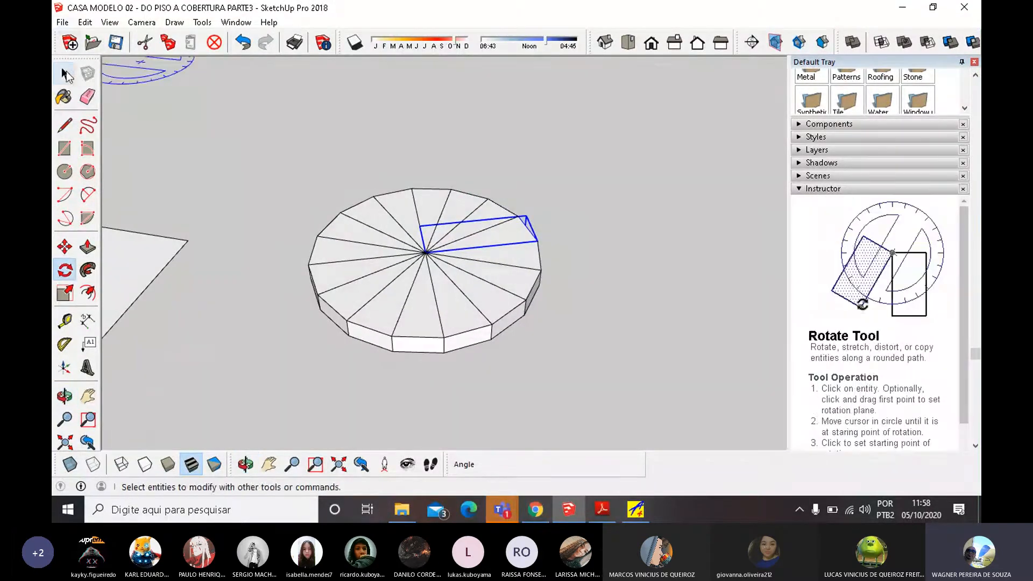
click(65, 75)
click(512, 264)
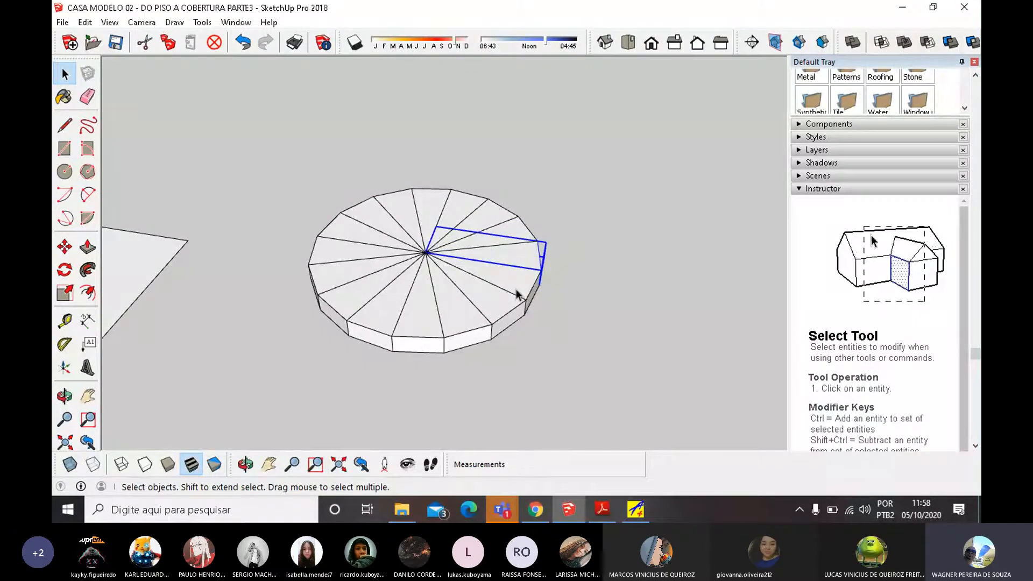
drag(276, 158, 602, 378)
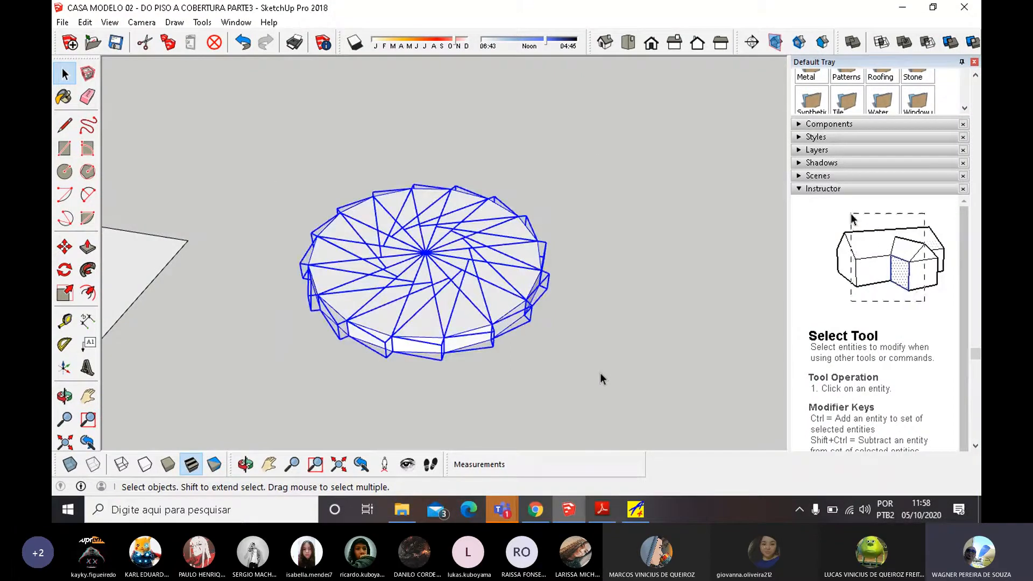
key(m)
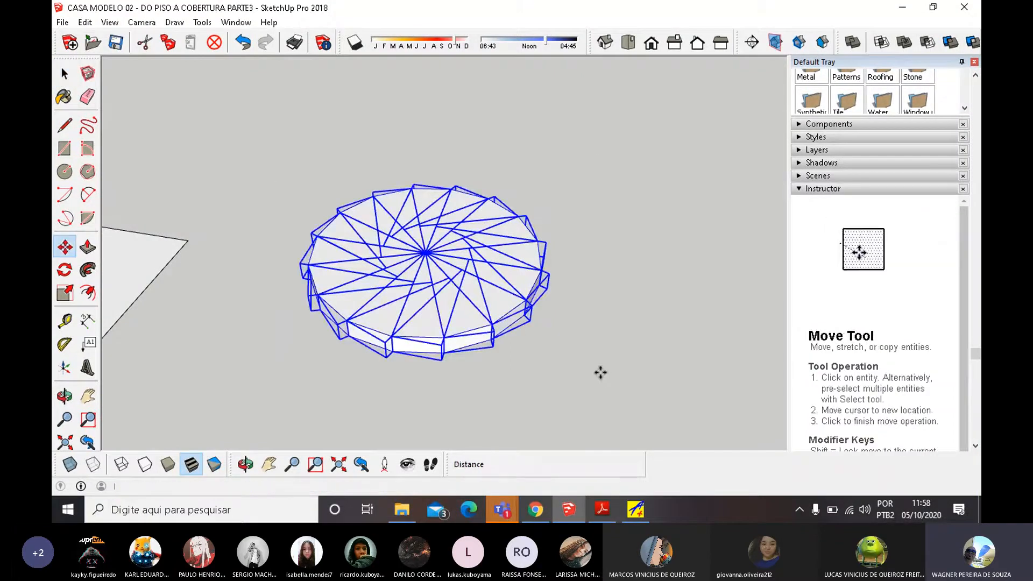
scroll(445, 355, up, 5)
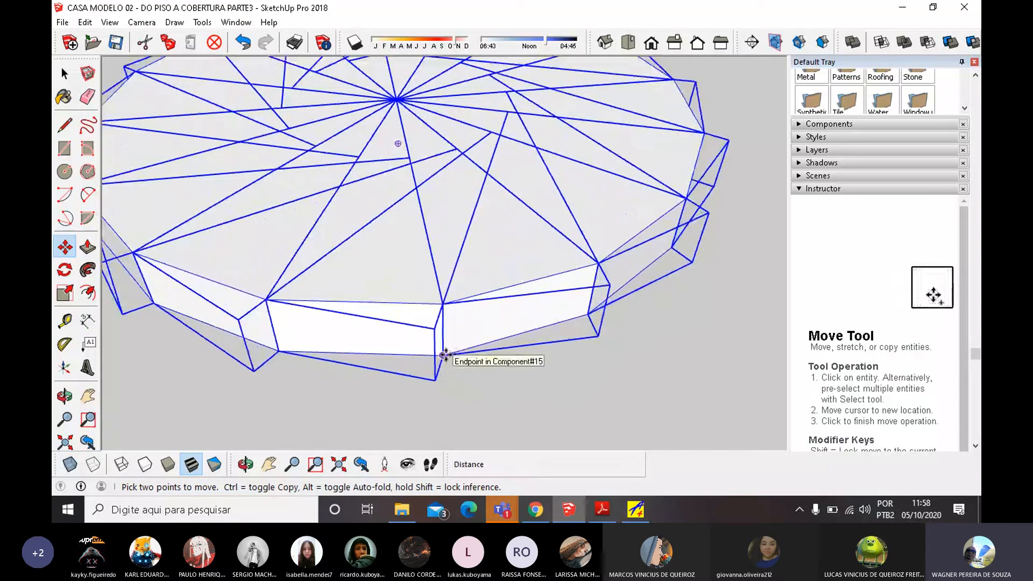
click(446, 355)
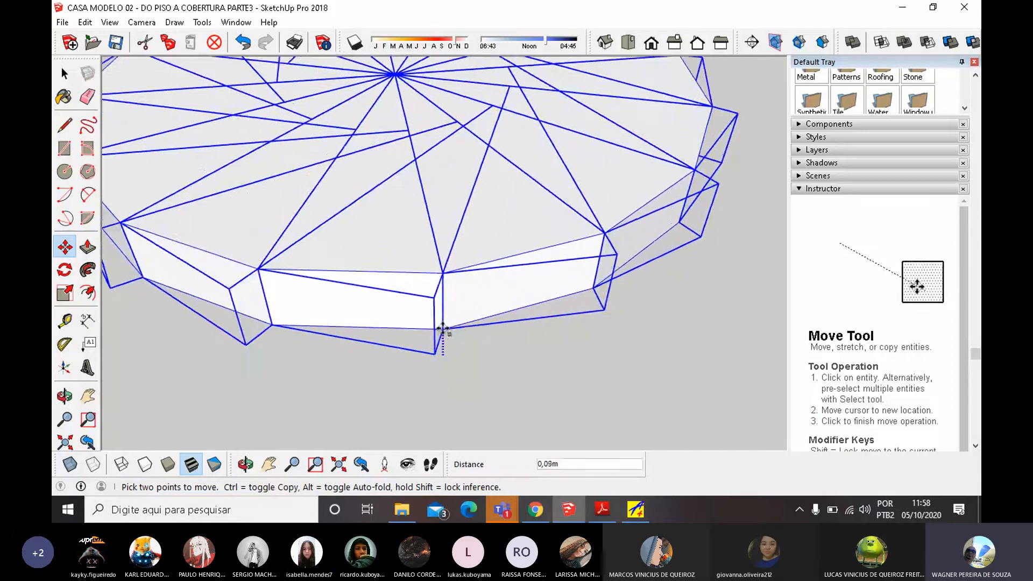
key(ctrl)
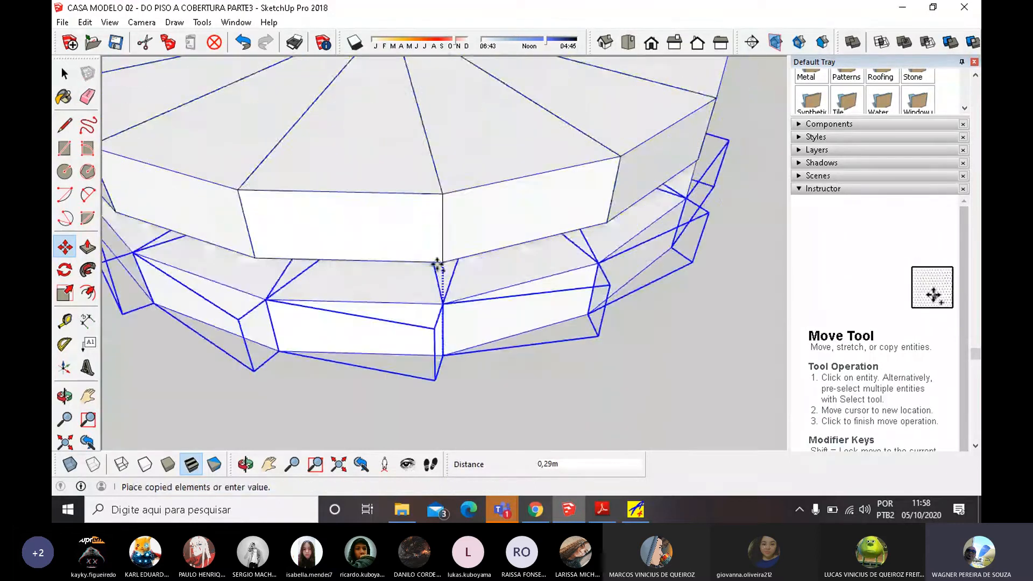
click(445, 306)
middle_drag(445, 307, 537, 221)
scroll(578, 380, down, 5)
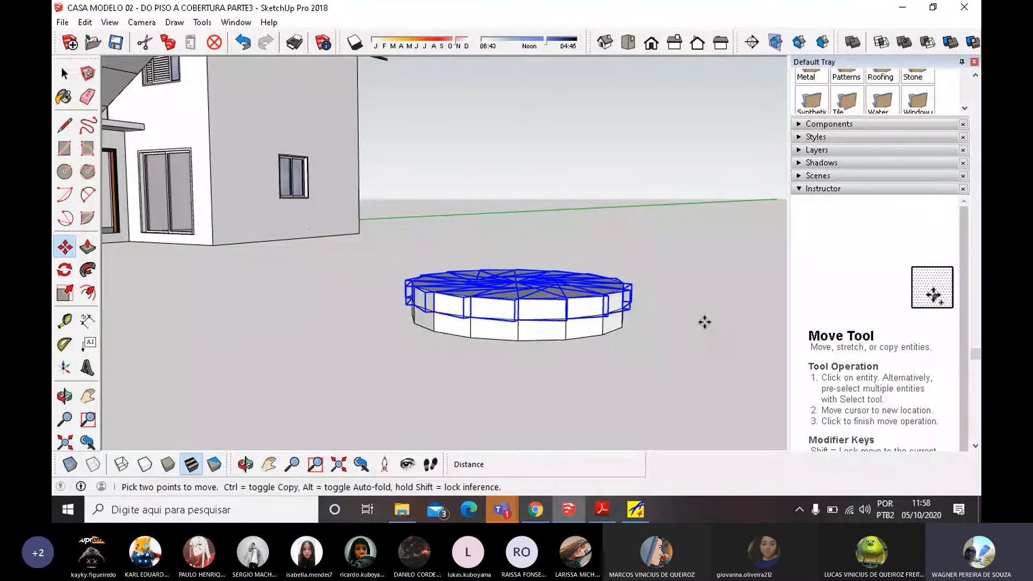
Repeat the stacked disc upward as 15 copies to build a cylinder of wedges.
text(X15)
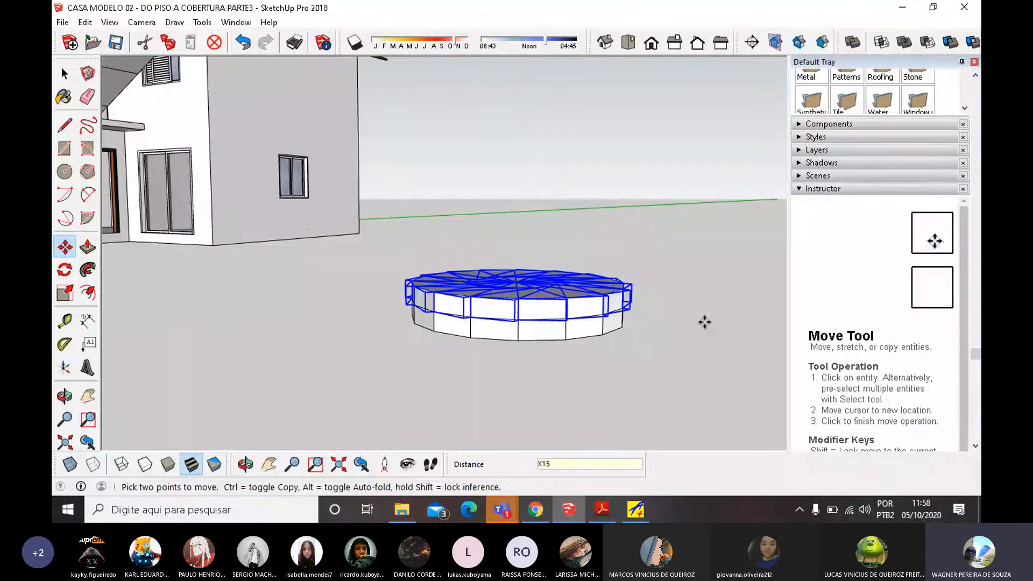
key(Return)
scroll(554, 292, down, 5)
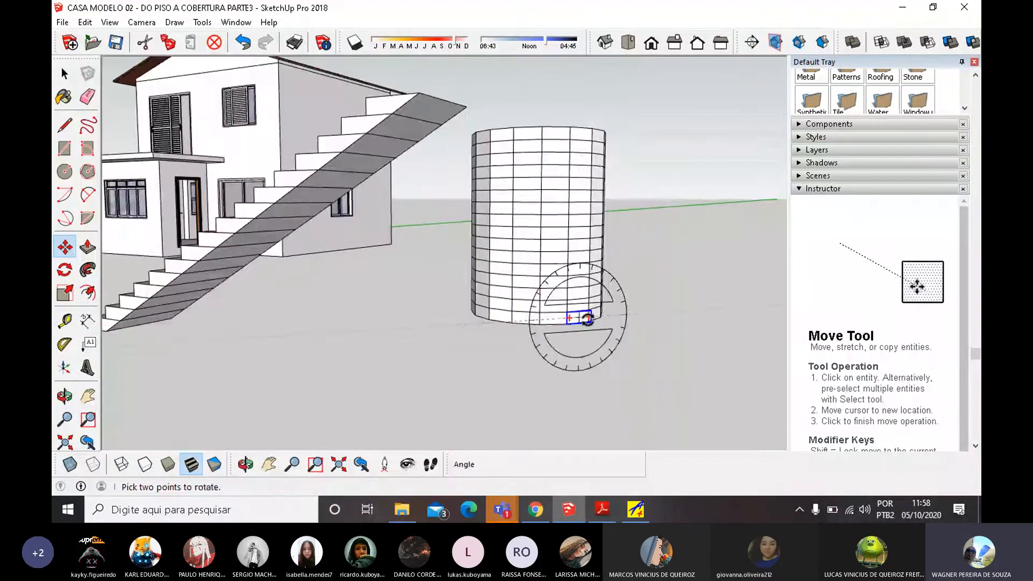
middle_drag(583, 296, 587, 388)
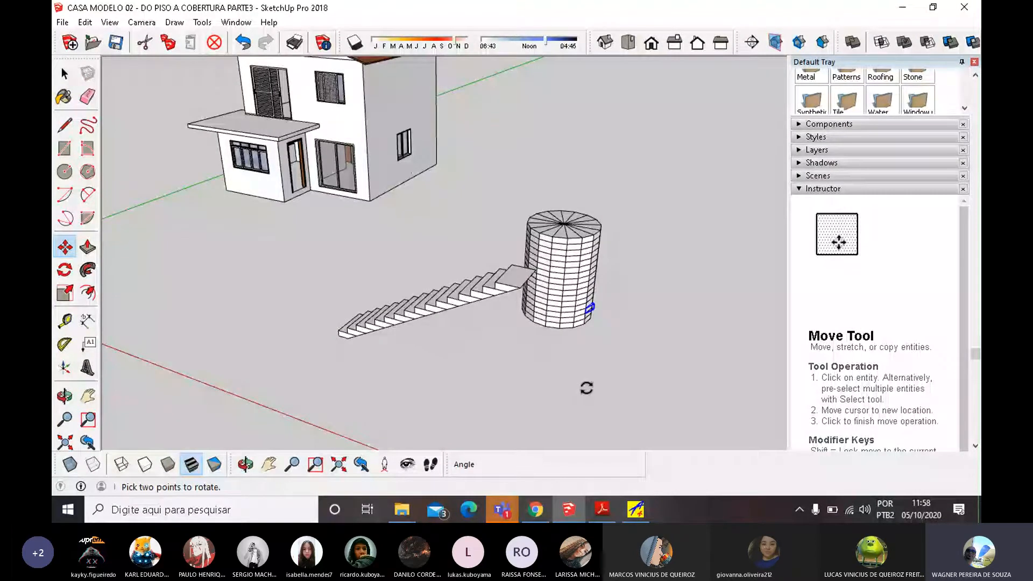
Select one wedge on the cylinder's lowest level and add the neighbouring wedges, each one level higher, to start a spiral selection.
click(65, 73)
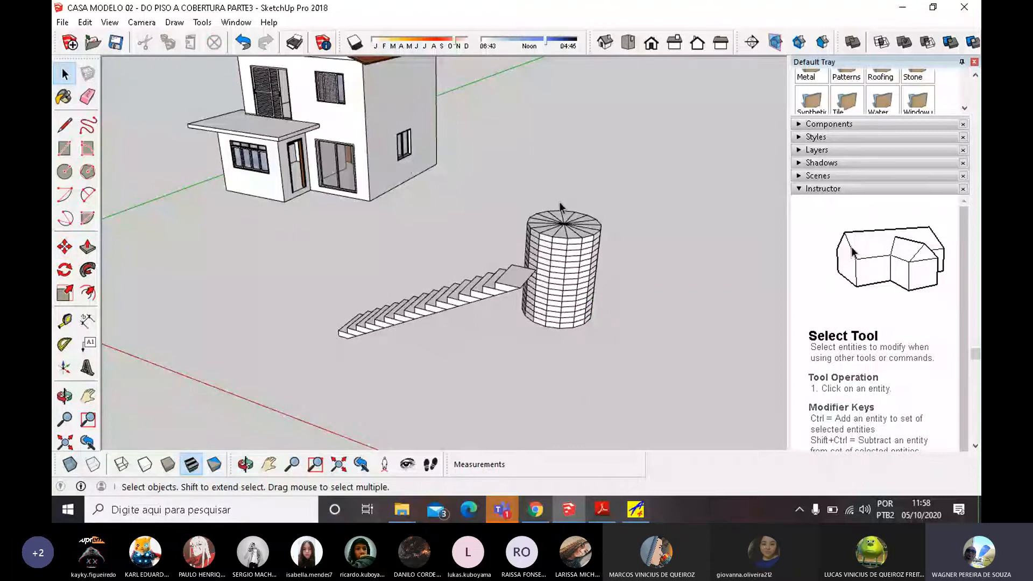
scroll(579, 309, up, 3)
click(572, 308)
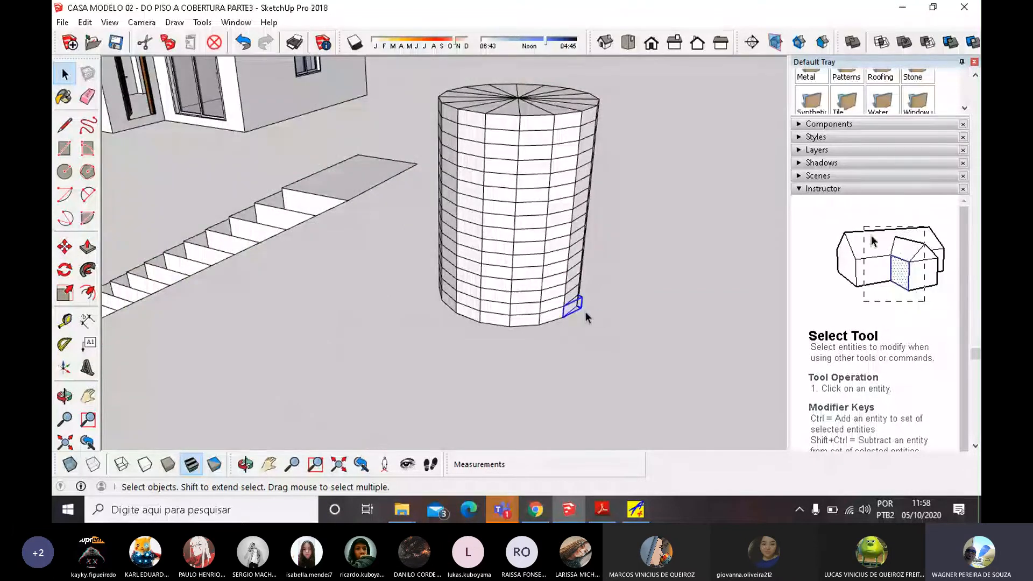
middle_drag(605, 313, 336, 263)
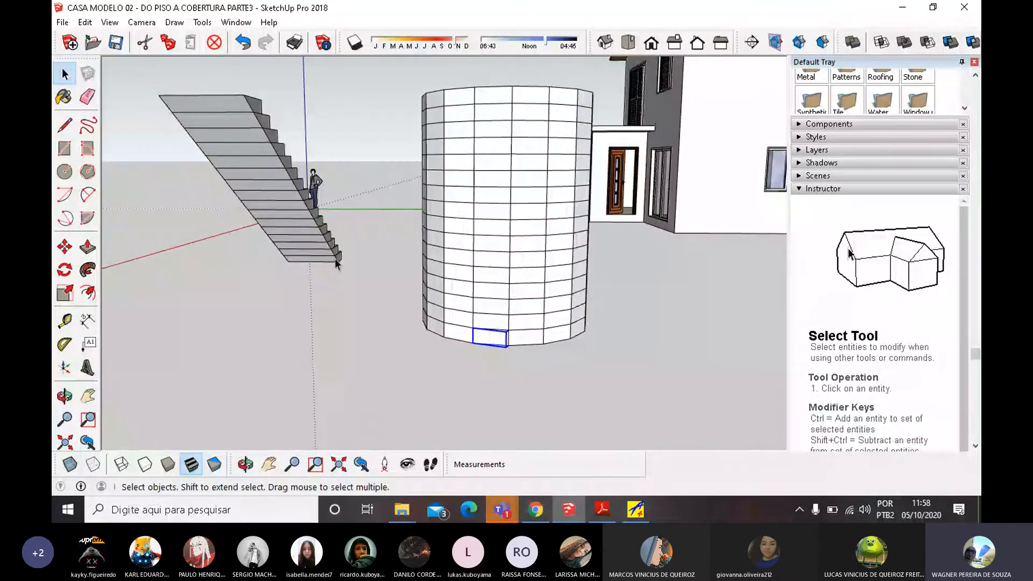
shift+click(539, 320)
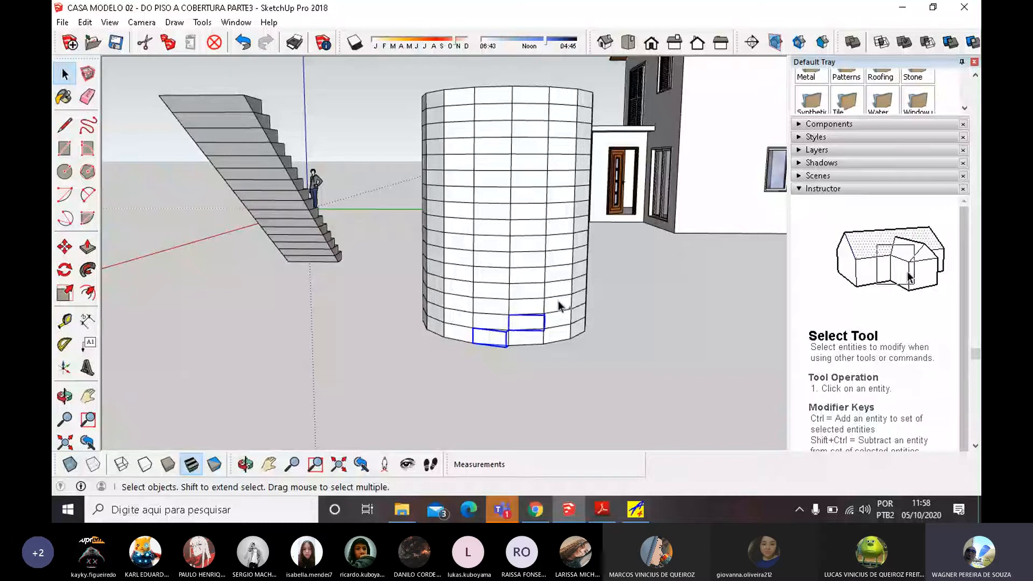
shift+click(559, 307)
middle_drag(570, 300, 522, 303)
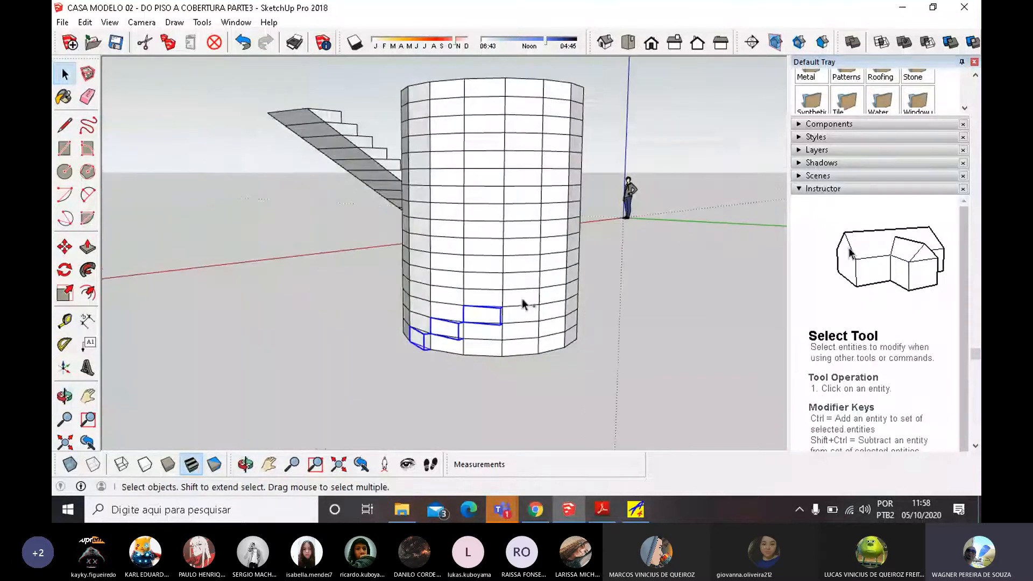
shift+click(522, 298)
shift+click(563, 277)
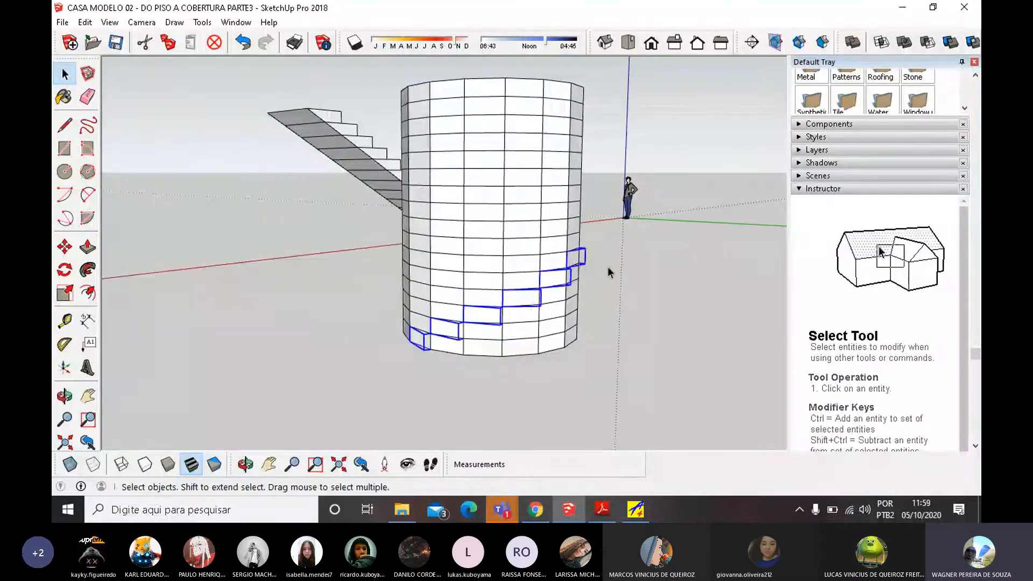
Extend the spiral selection with the next wedges around the cylinder, each one level higher than the previous.
middle_drag(609, 272, 494, 275)
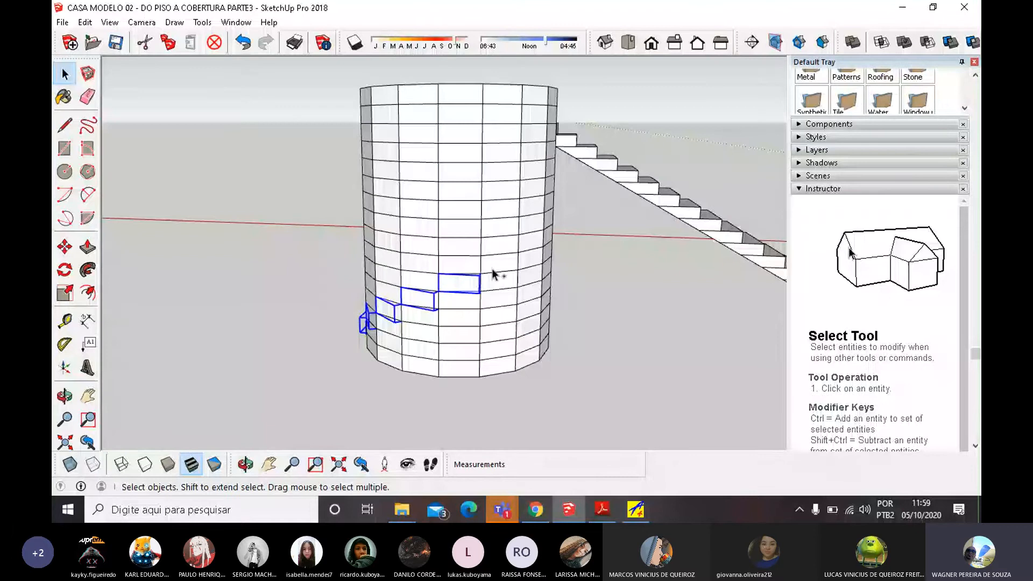
shift+click(501, 266)
middle_drag(554, 225, 465, 224)
shift+click(503, 217)
shift+click(532, 192)
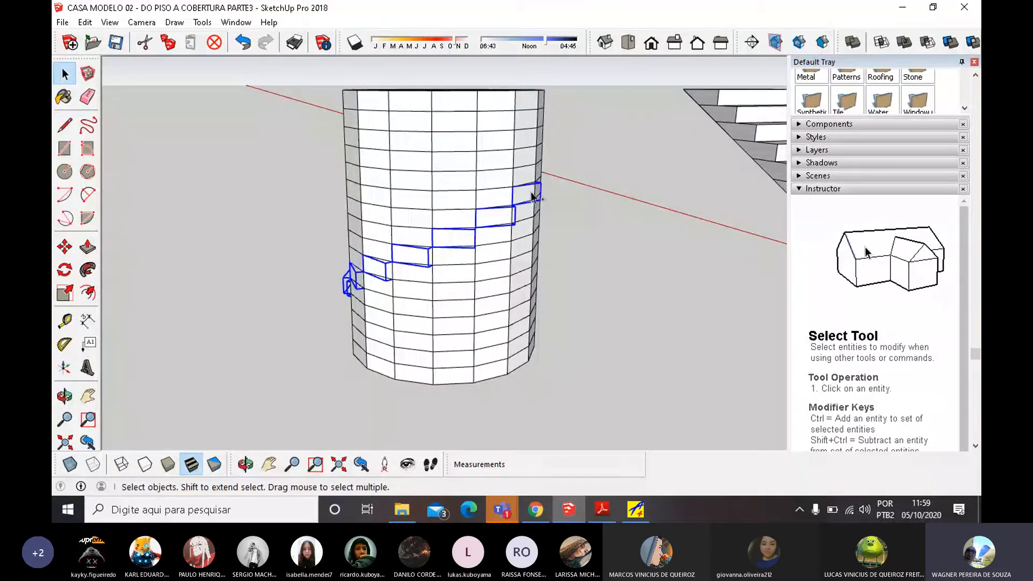
Remove the wrongly picked wedge from the selection and add the adjacent wedges that continue the spiral one level at a time.
middle_drag(583, 182, 393, 196)
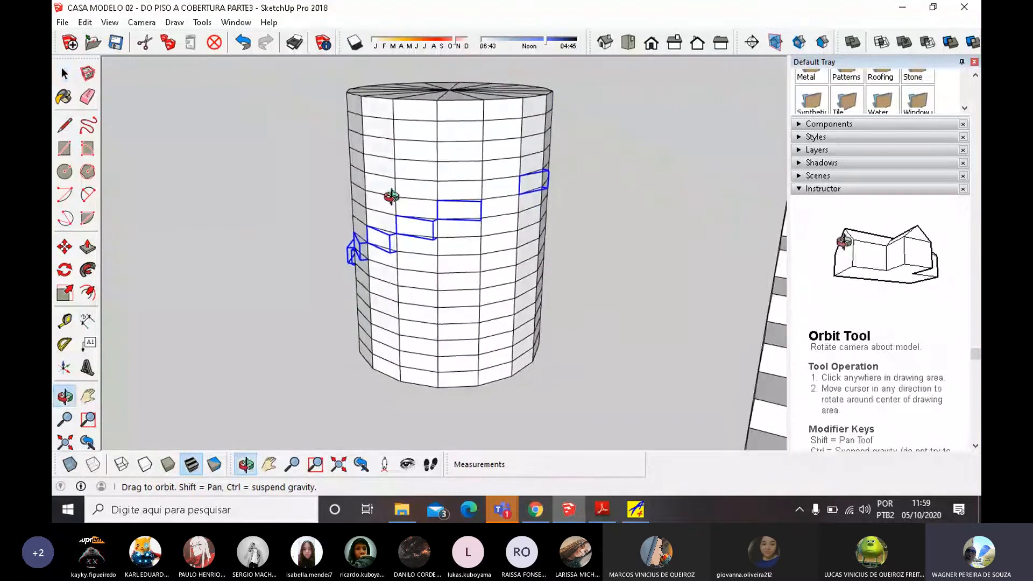
shift+click(531, 185)
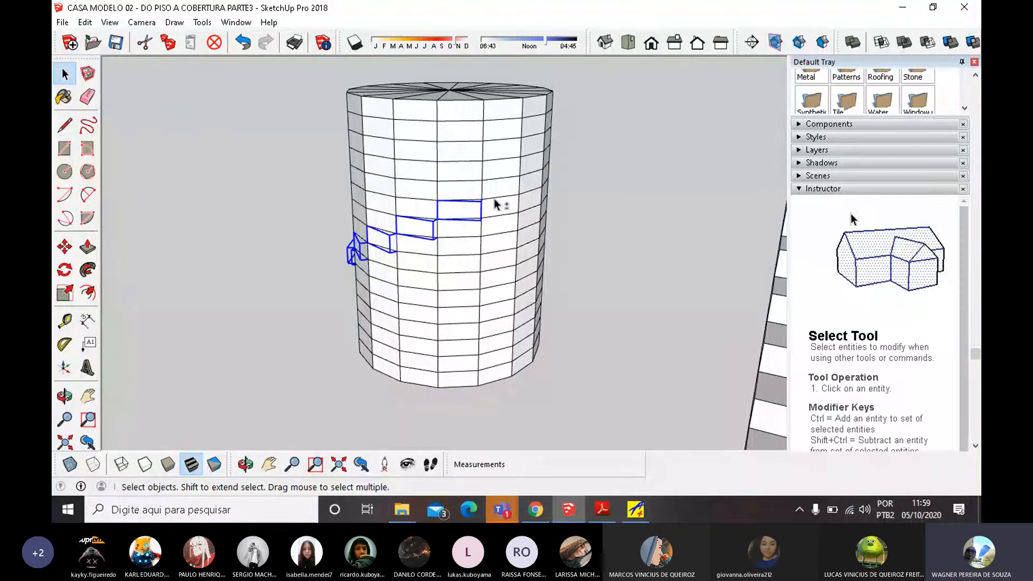
shift+click(458, 210)
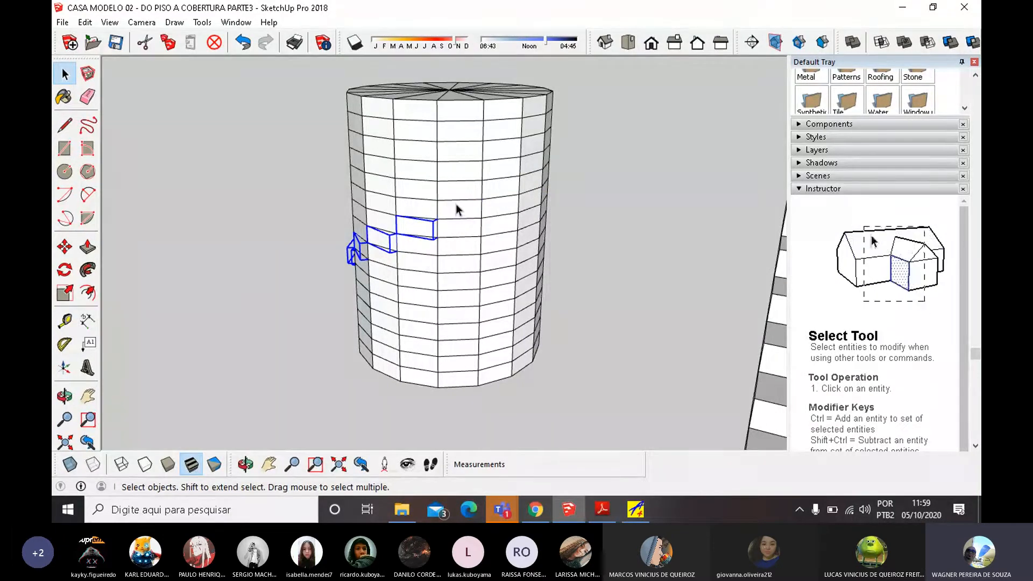
ctrl+click(457, 205)
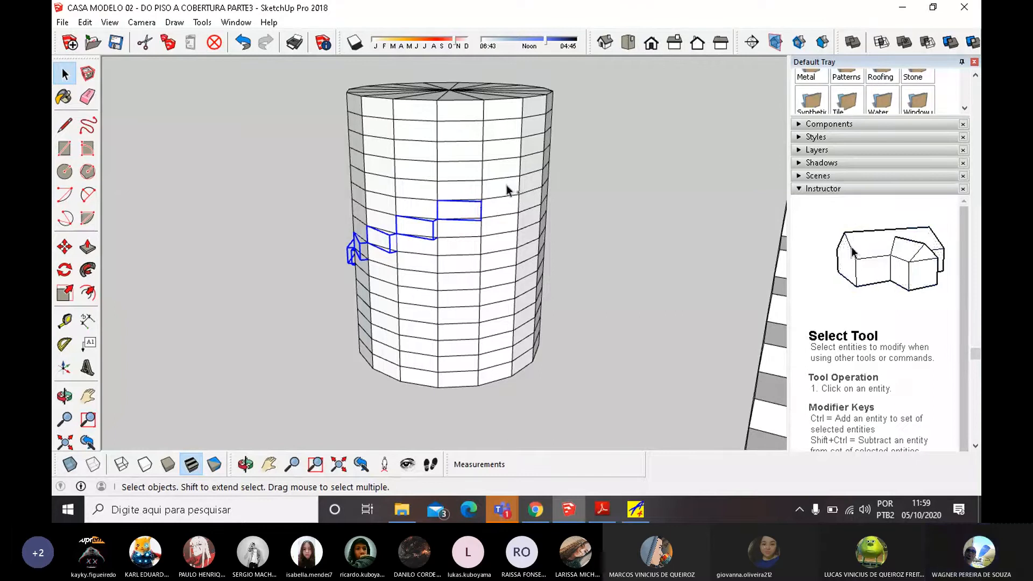
ctrl+click(507, 184)
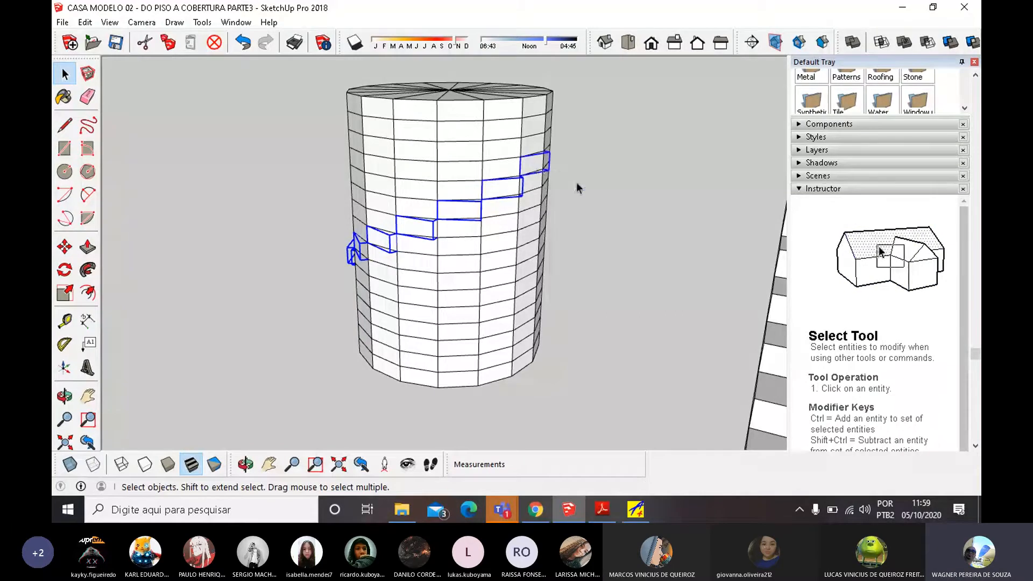
Finish the spiral selection with the remaining wedges up to the cylinder's top level.
middle_drag(577, 188, 338, 241)
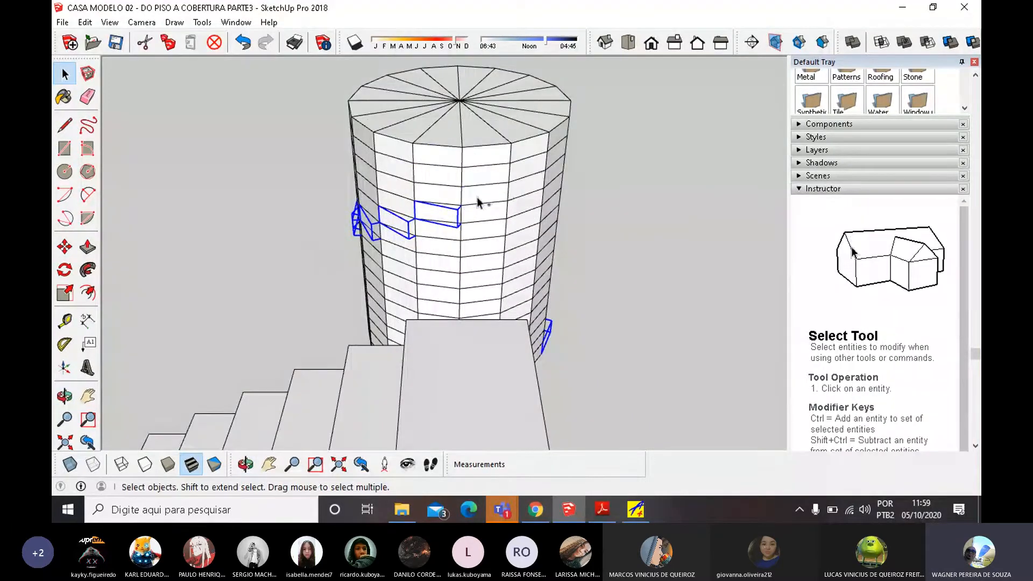
ctrl+click(532, 166)
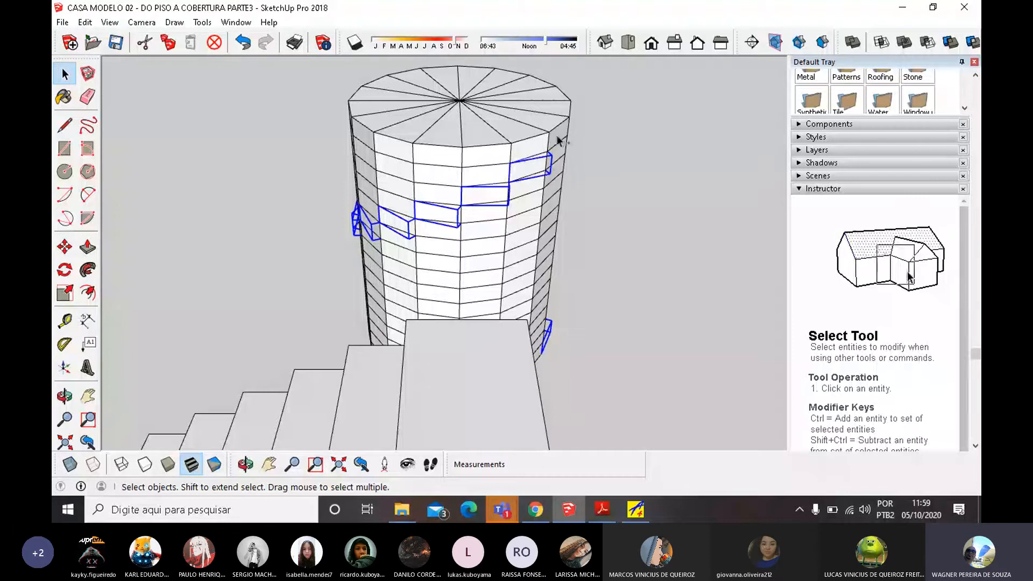
ctrl+click(560, 137)
Move the selected spiral of wedges out of the cylinder along the red axis by about 3.7 m.
middle_drag(603, 158, 408, 387)
key(m)
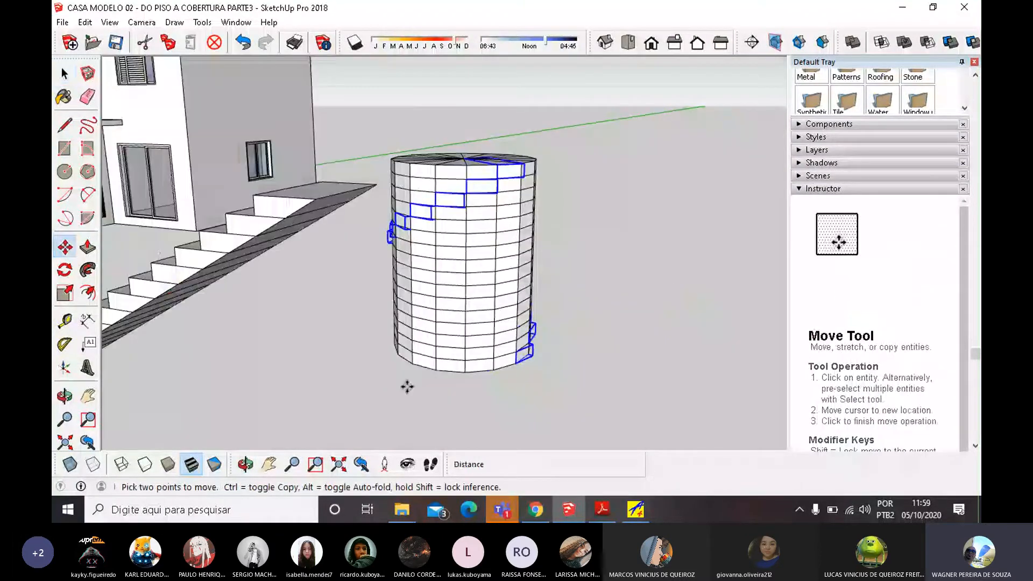
click(518, 362)
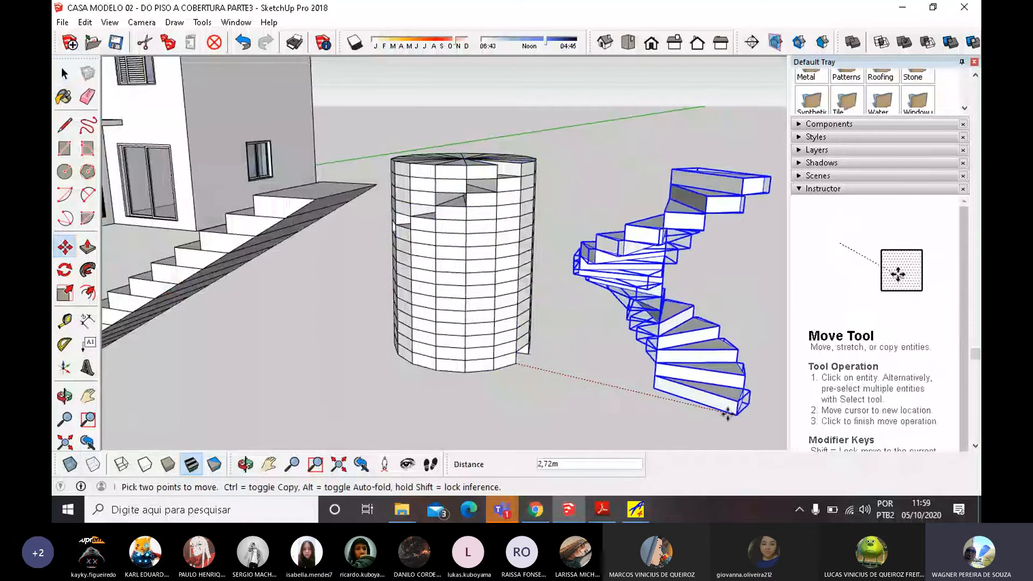
scroll(728, 413, down, 6)
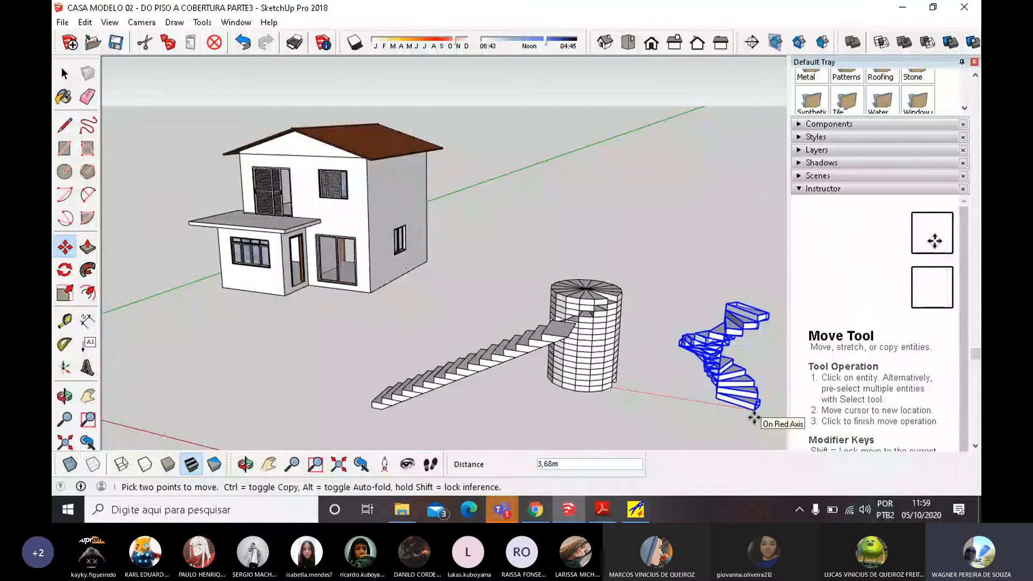
middle_drag(754, 418, 631, 372)
scroll(631, 372, up, 3)
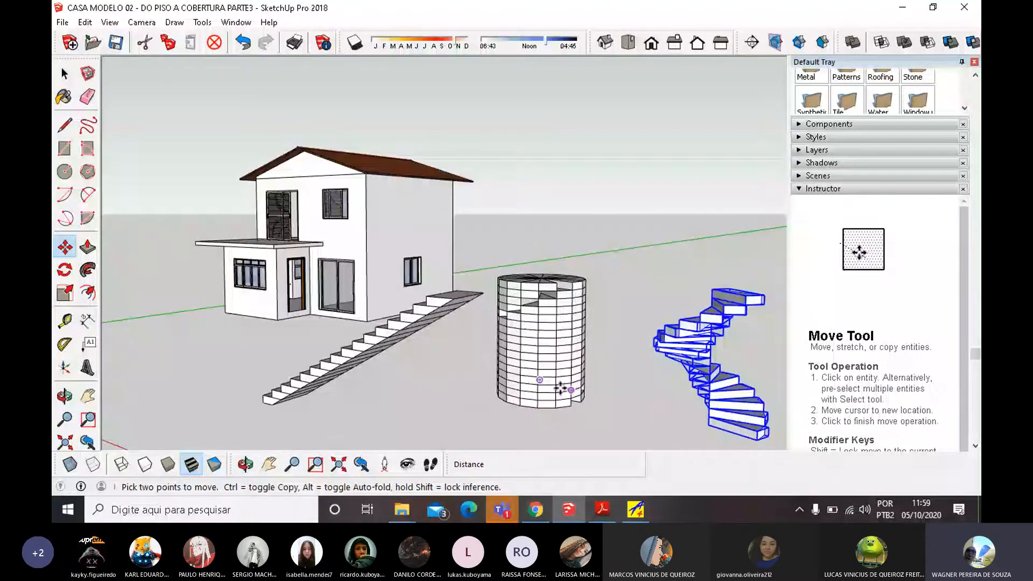
Select all the leftover wedges of the cylinder and delete them.
middle_drag(560, 387, 506, 298)
key(space)
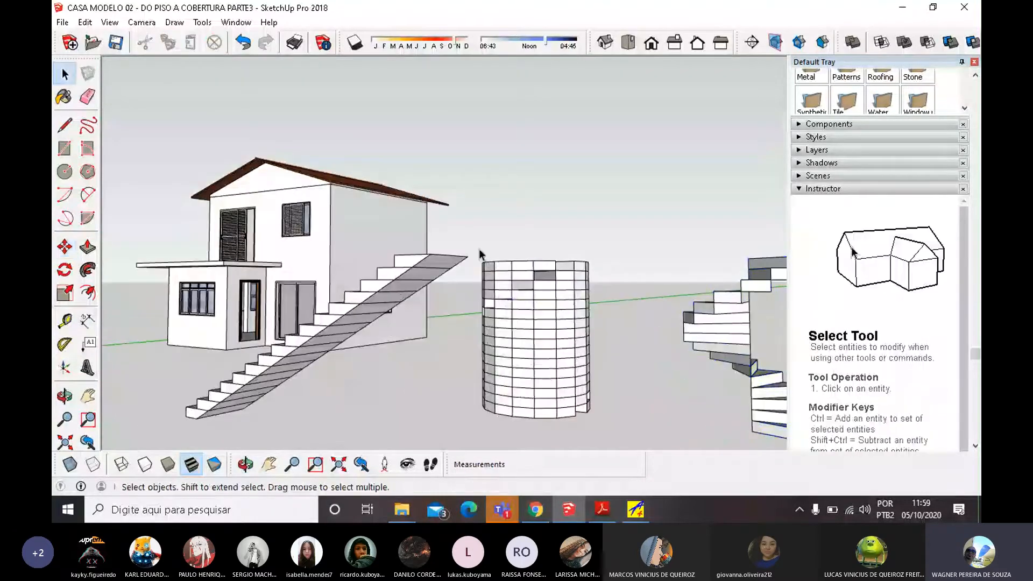
drag(478, 254, 622, 430)
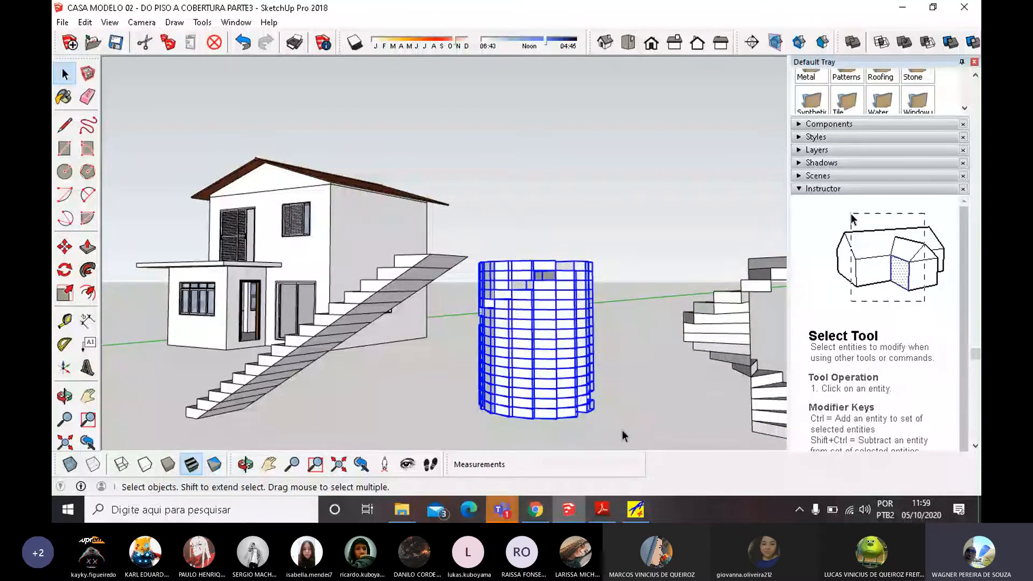
key(Delete)
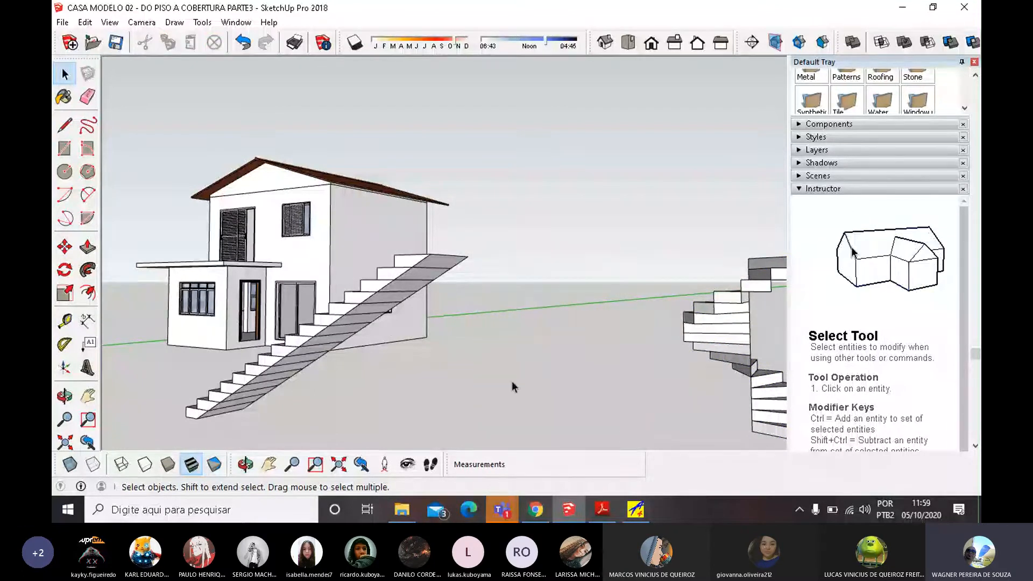
Draw a circle of 0.05 m radius on the ground at the narrow inner corner of the lowest step.
scroll(512, 387, down, 4)
middle_drag(608, 301, 453, 197)
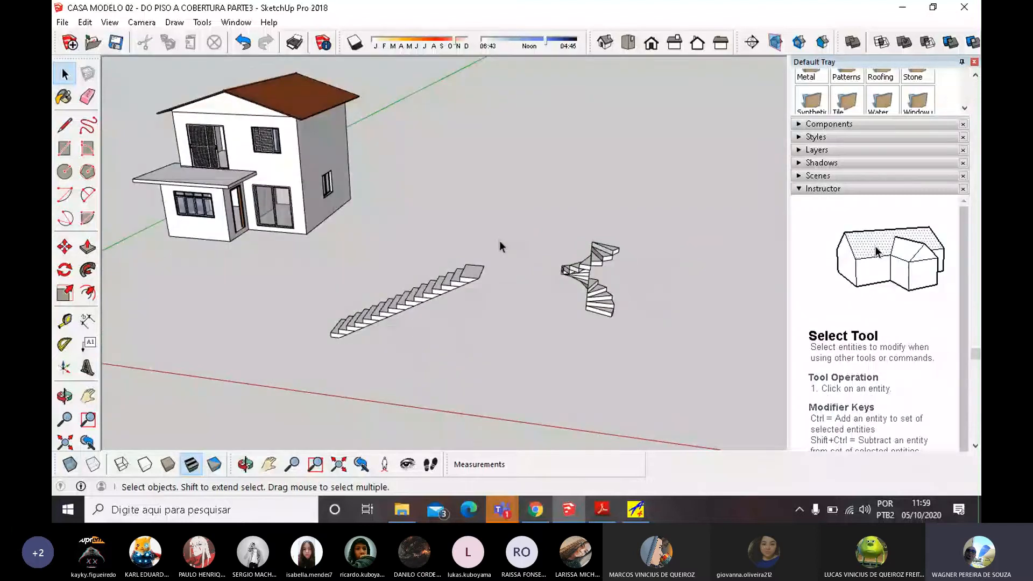
scroll(592, 269, up, 5)
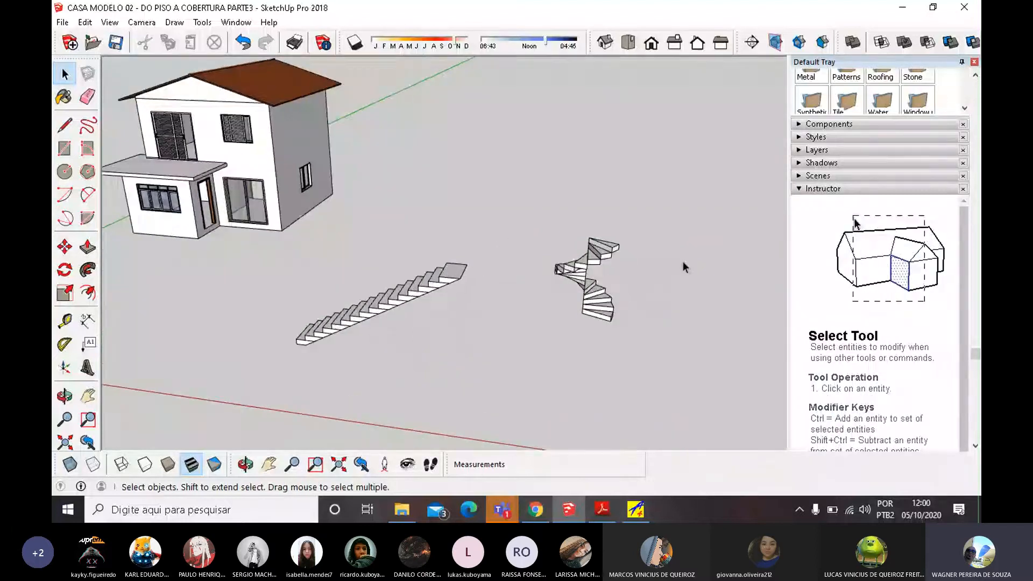
scroll(559, 340, up, 2)
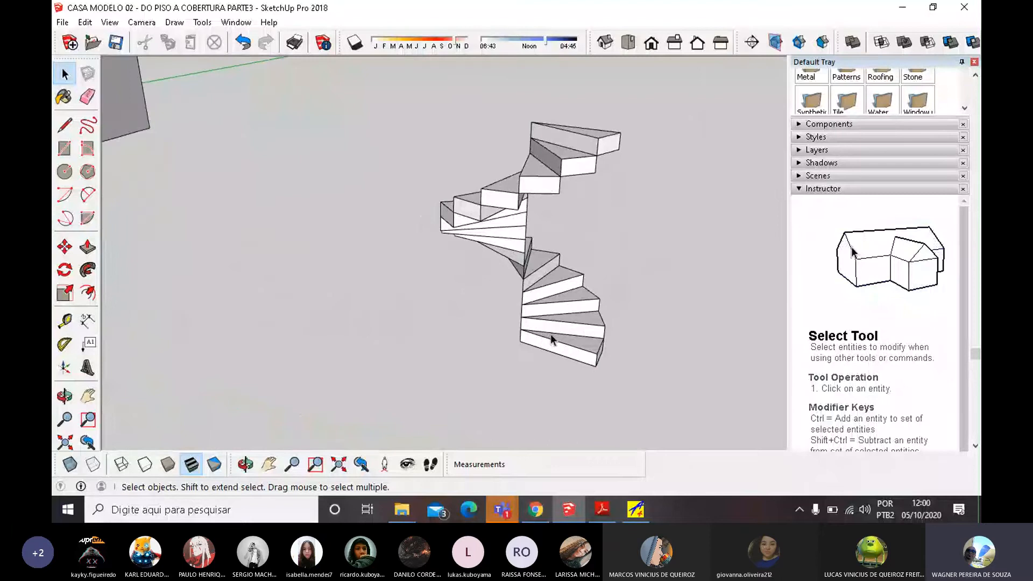
click(65, 172)
scroll(516, 328, up, 4)
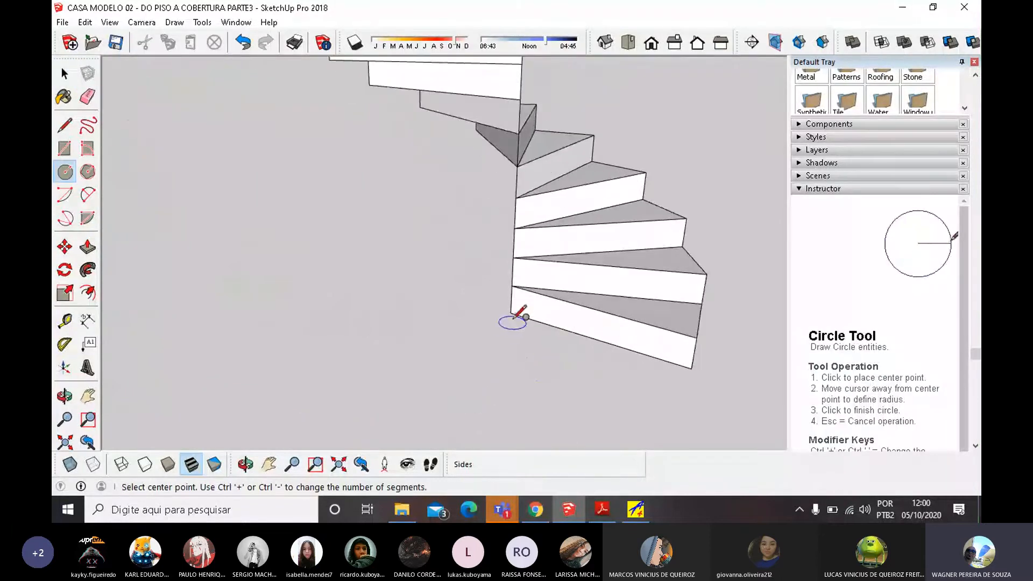
click(502, 311)
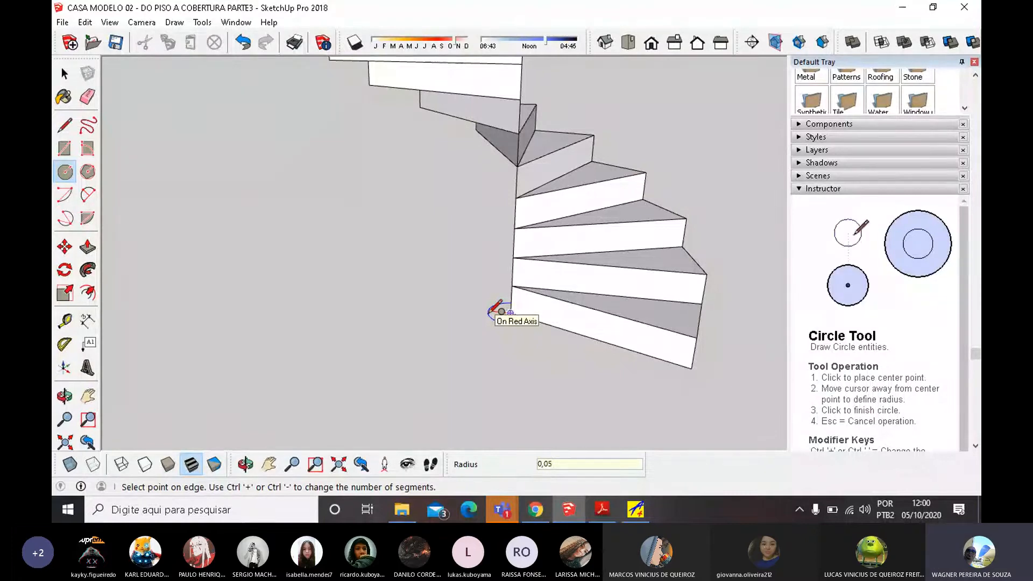
key(Return)
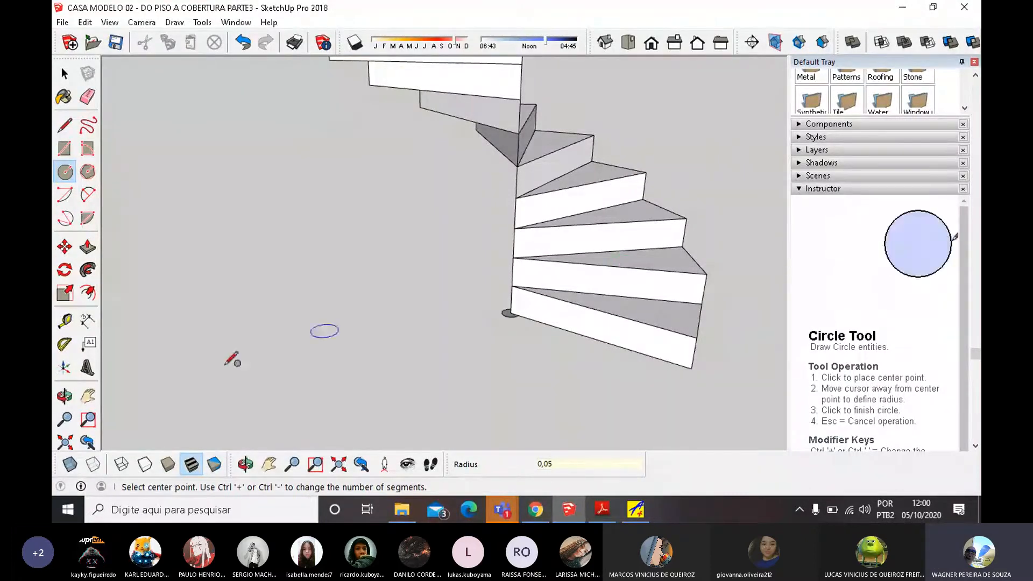
Push/Pull the circle upward 2.72 m to the top step's upper face to form the staircase's central column.
click(65, 74)
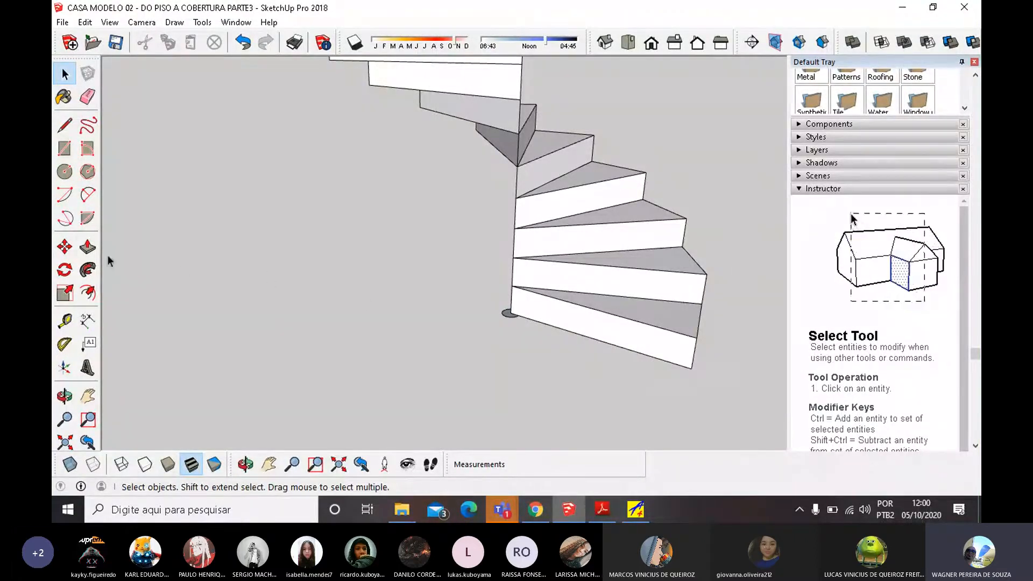
click(87, 247)
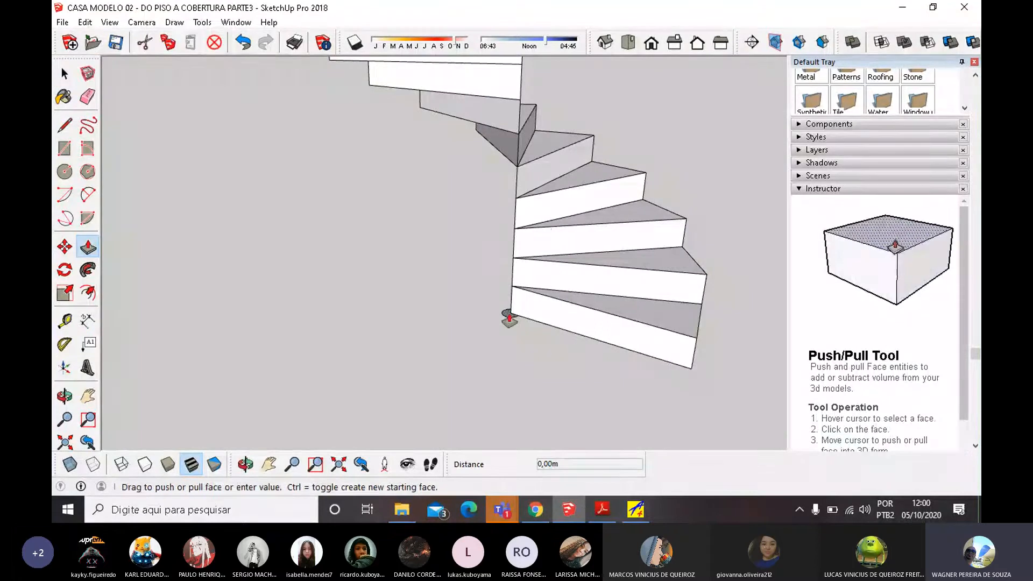
drag(509, 318, 530, 219)
middle_drag(531, 219, 484, 358)
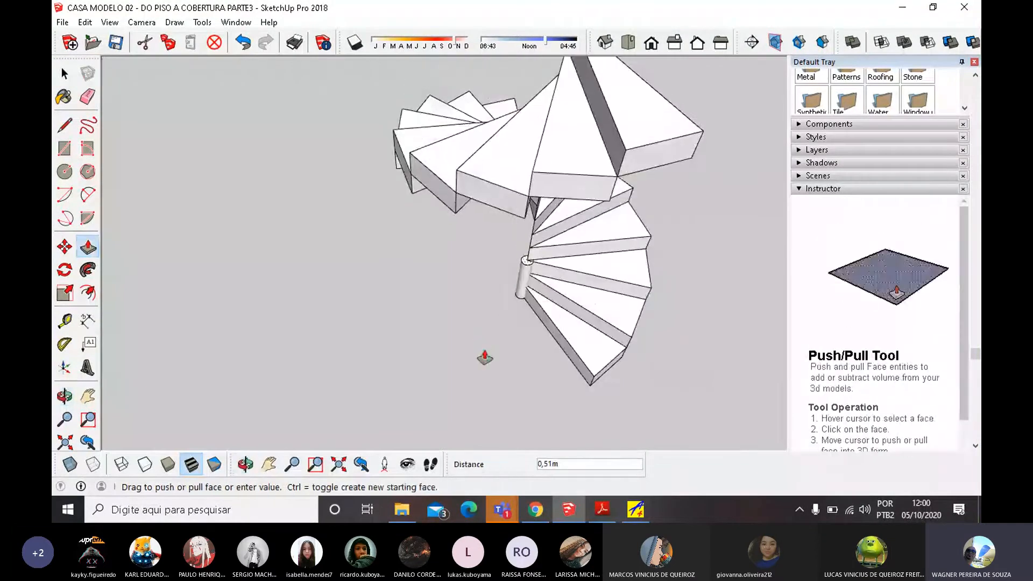
scroll(485, 358, down, 2)
scroll(485, 370, down, 1)
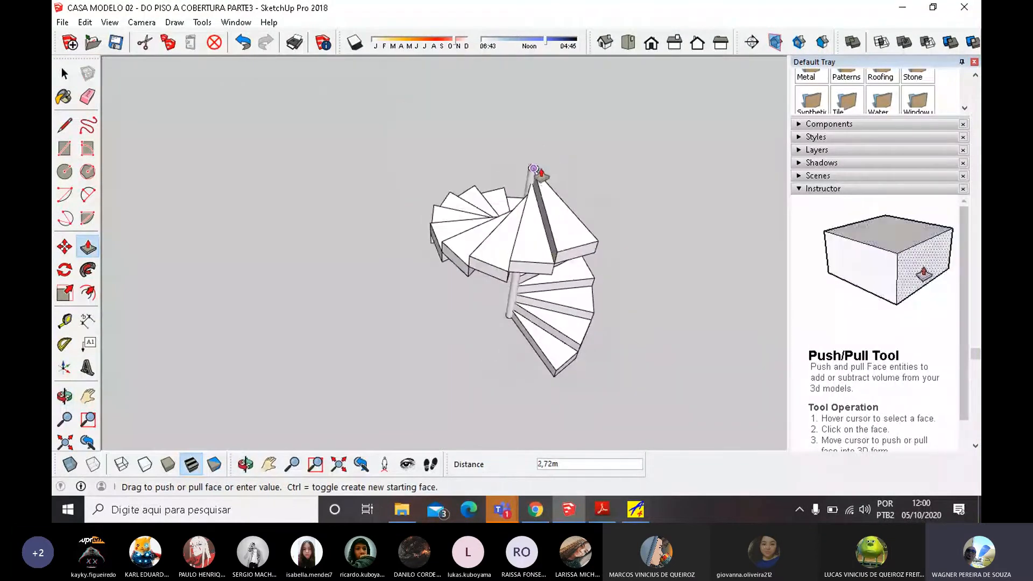
scroll(537, 172, up, 3)
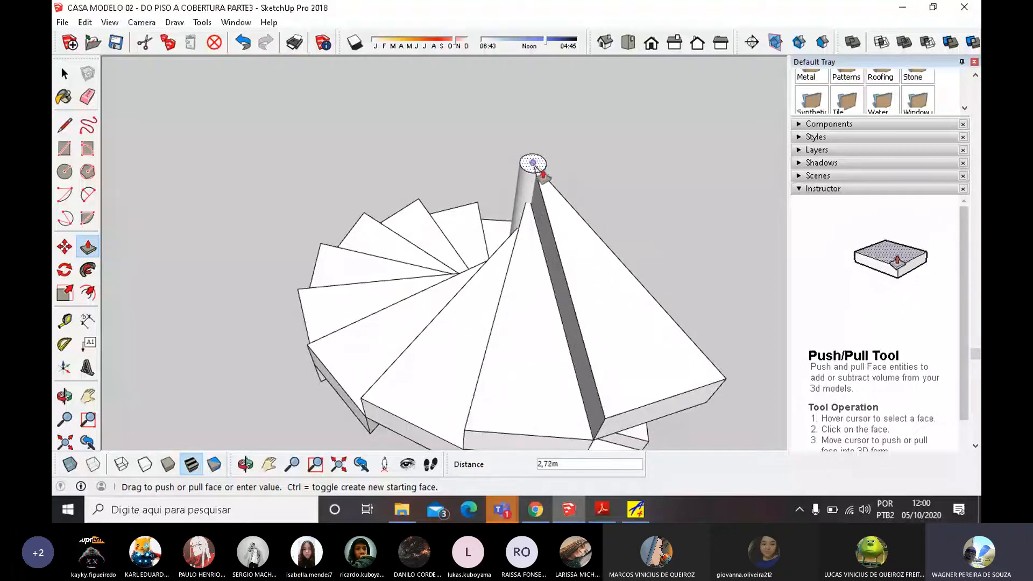
click(552, 187)
Open the top step's component for editing, with its underside in view.
middle_drag(554, 231, 671, 164)
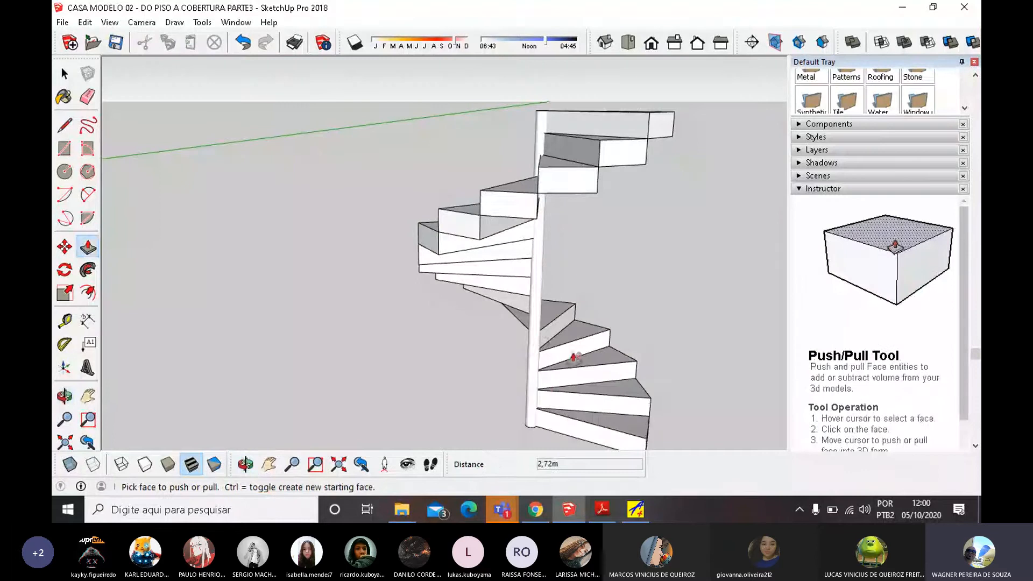
scroll(538, 280, down, 3)
middle_drag(596, 334, 263, 346)
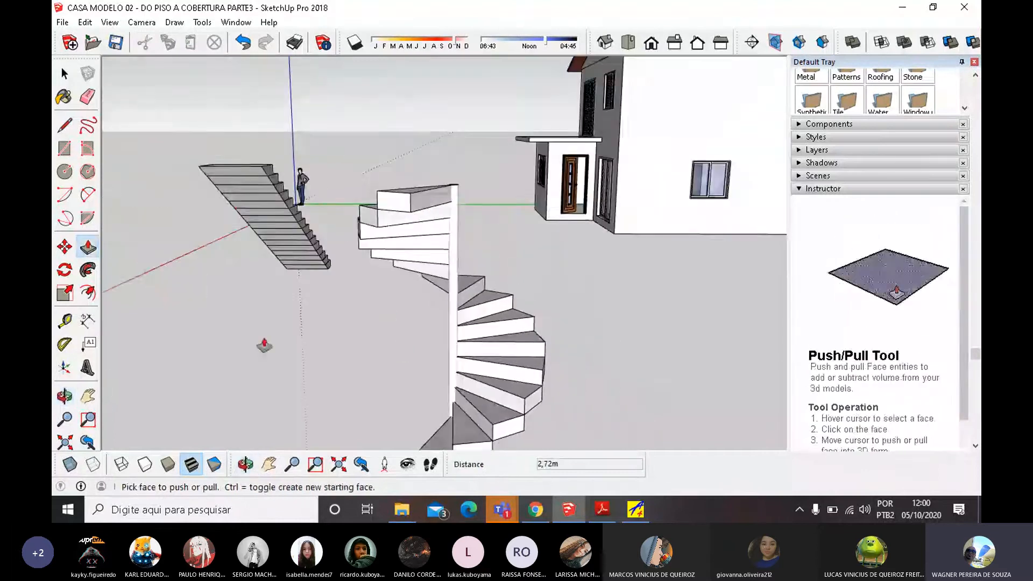
scroll(400, 351, down, 3)
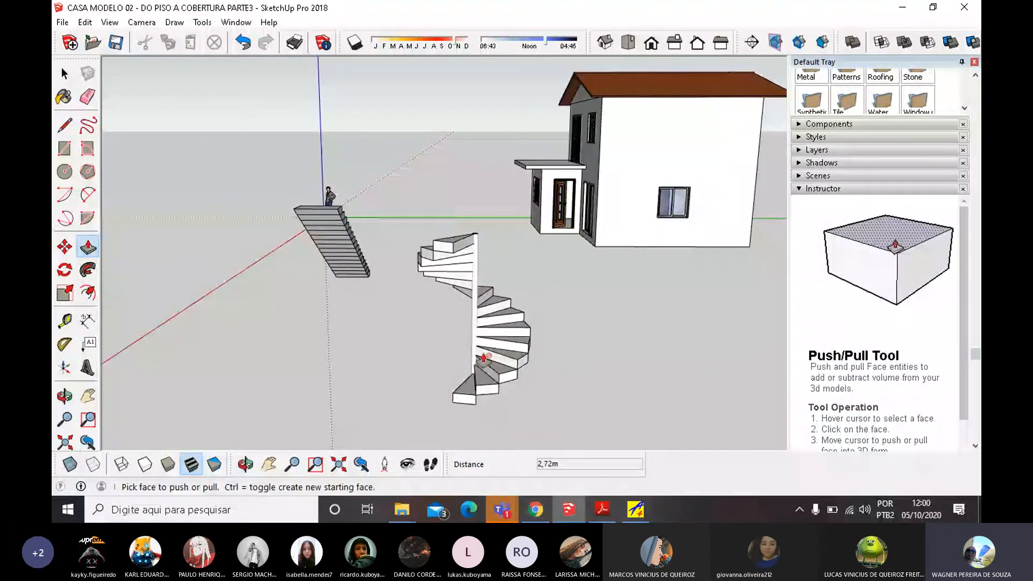
middle_drag(484, 356, 161, 97)
scroll(547, 242, up, 5)
key(space)
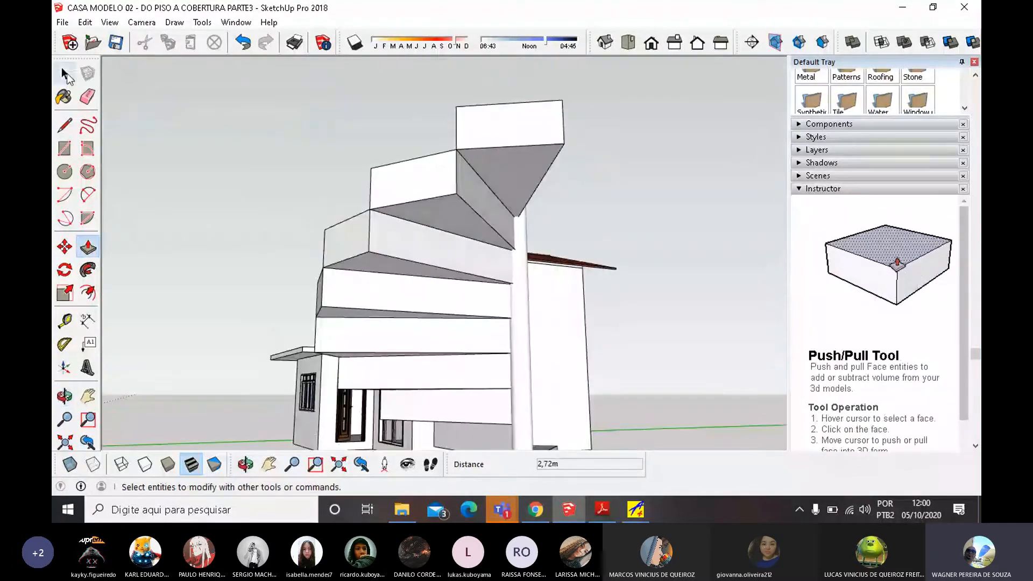
click(521, 171)
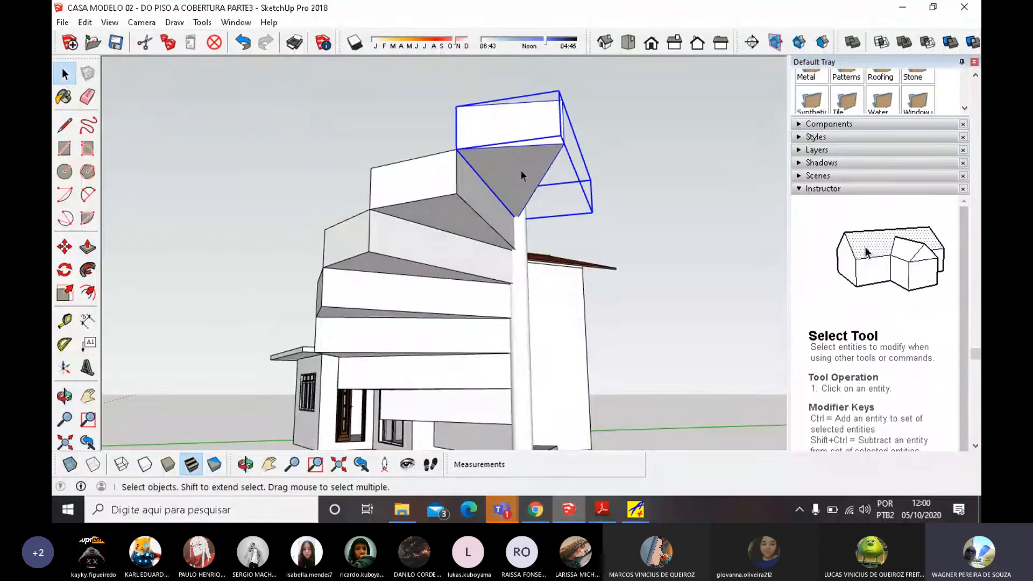
middle_drag(421, 243, 507, 185)
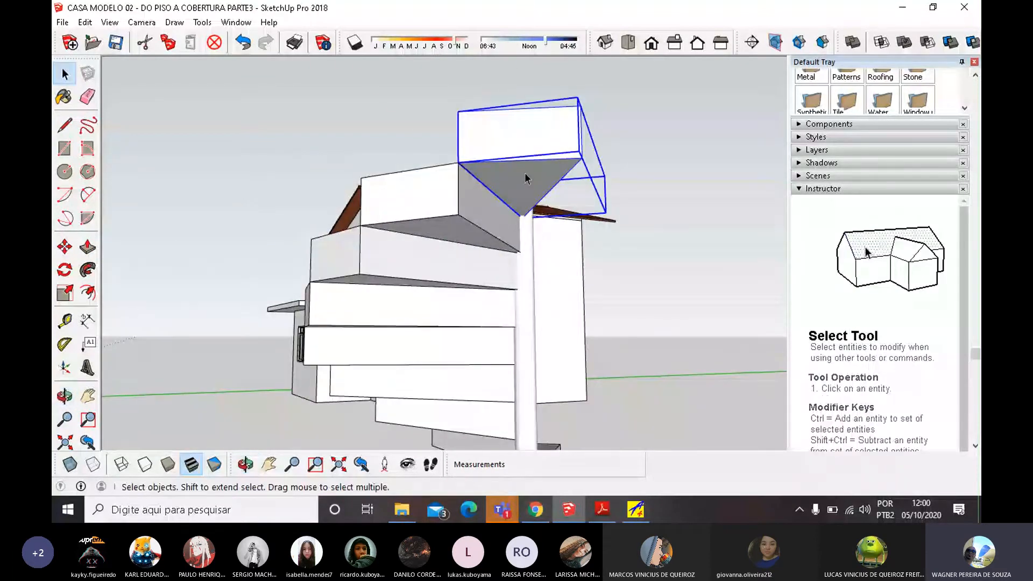
double_click(525, 172)
Push/Pull the step's underside upward by 0.11 m to thin all the treads, and leave the component.
click(88, 247)
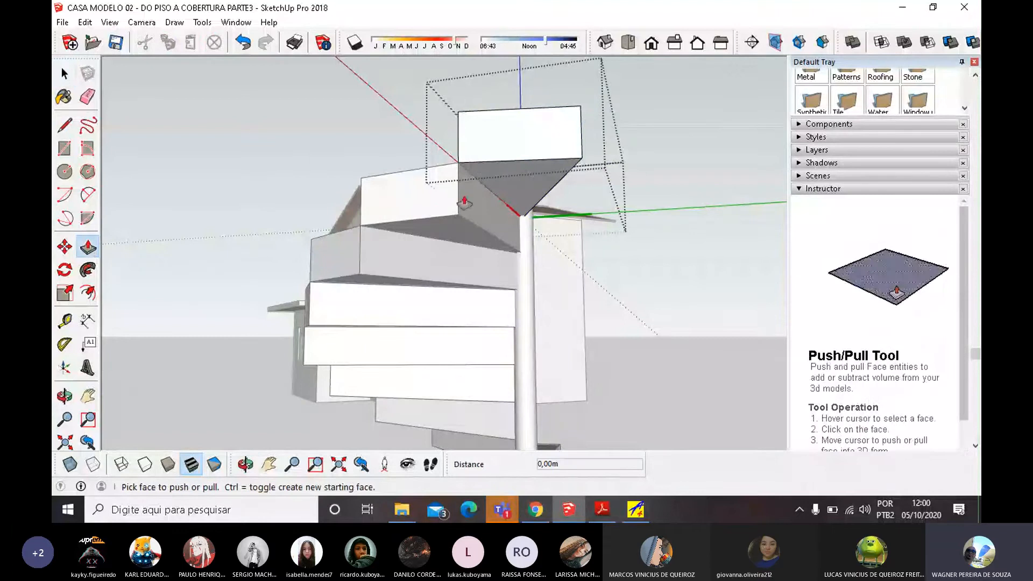
click(534, 181)
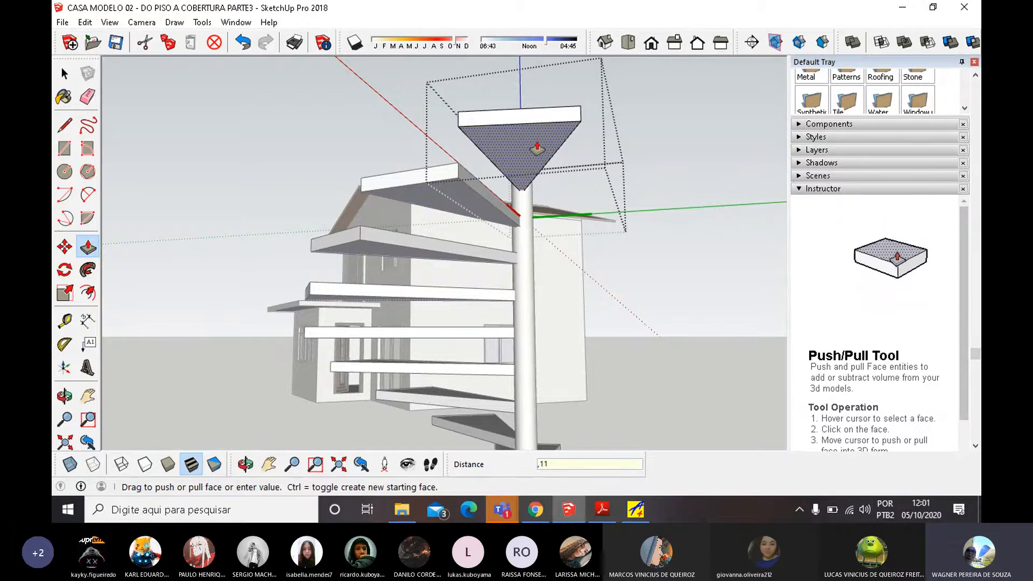
key(Return)
scroll(481, 175, down, 7)
middle_drag(418, 227, 587, 351)
click(65, 74)
click(453, 126)
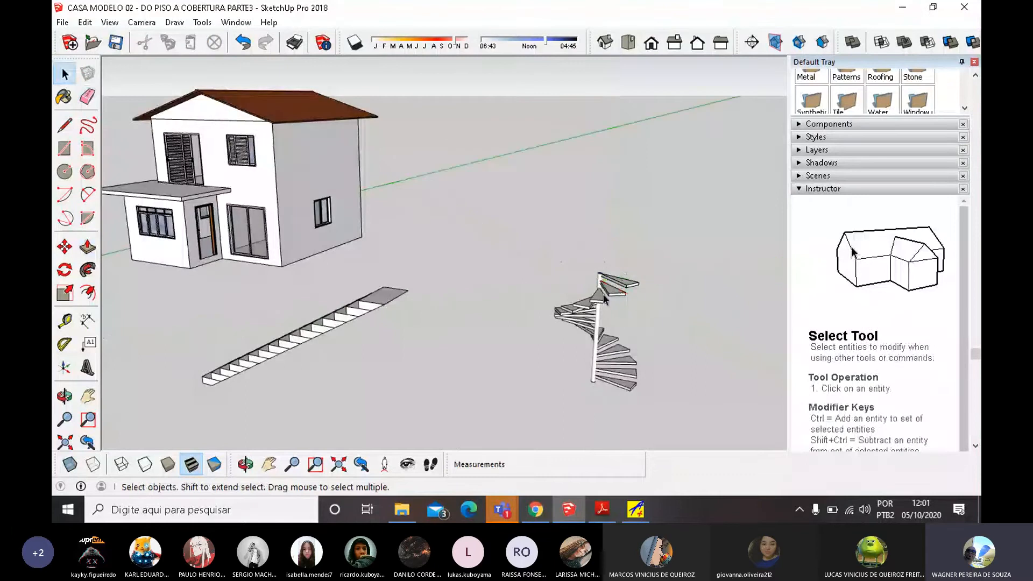
Examine the thinned treads and their spacing around the column, from the lowest step upward.
scroll(623, 389, up, 4)
middle_drag(622, 388, 627, 354)
scroll(648, 393, up, 3)
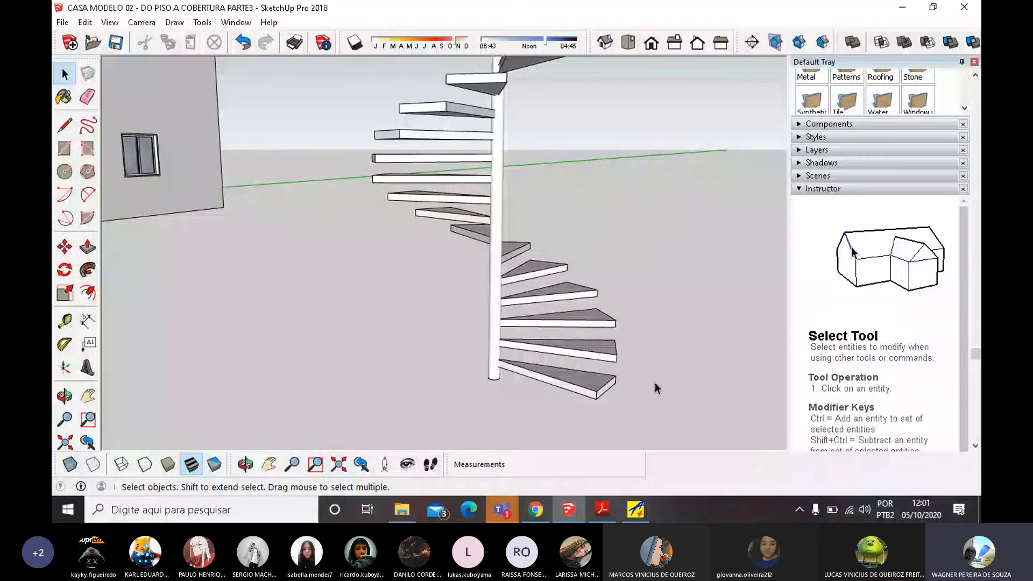
scroll(657, 386, down, 3)
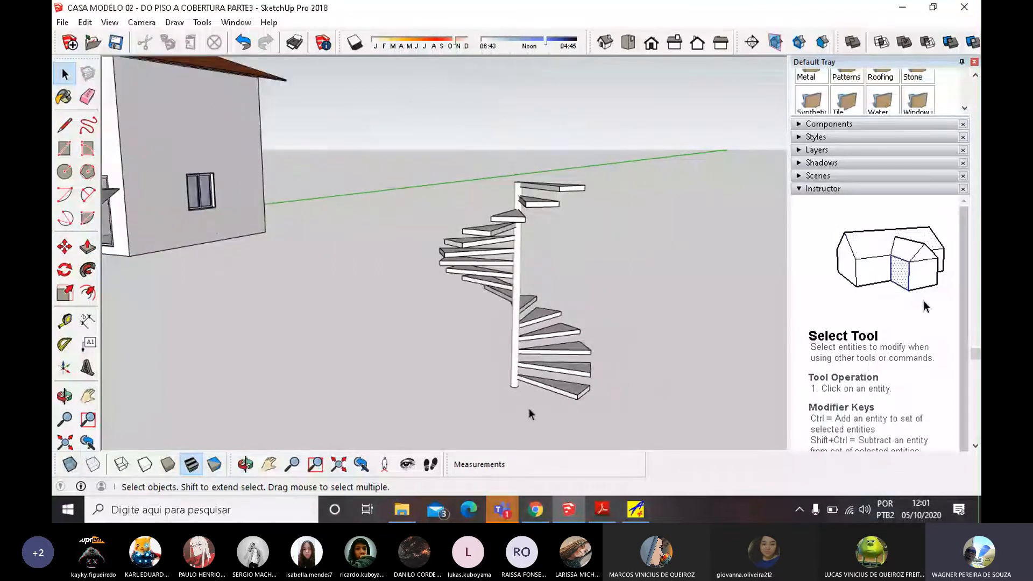
scroll(601, 371, up, 4)
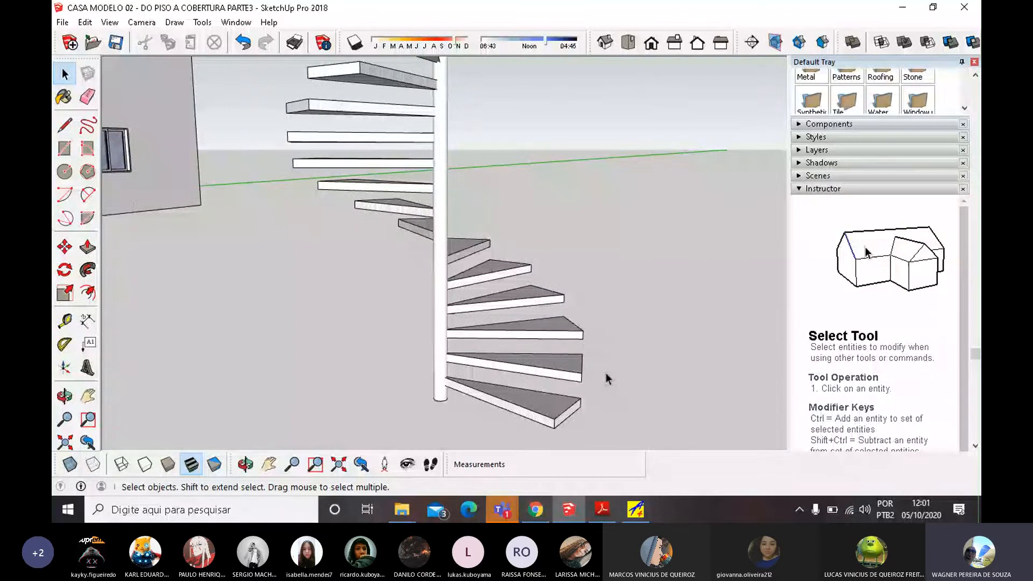
click(63, 129)
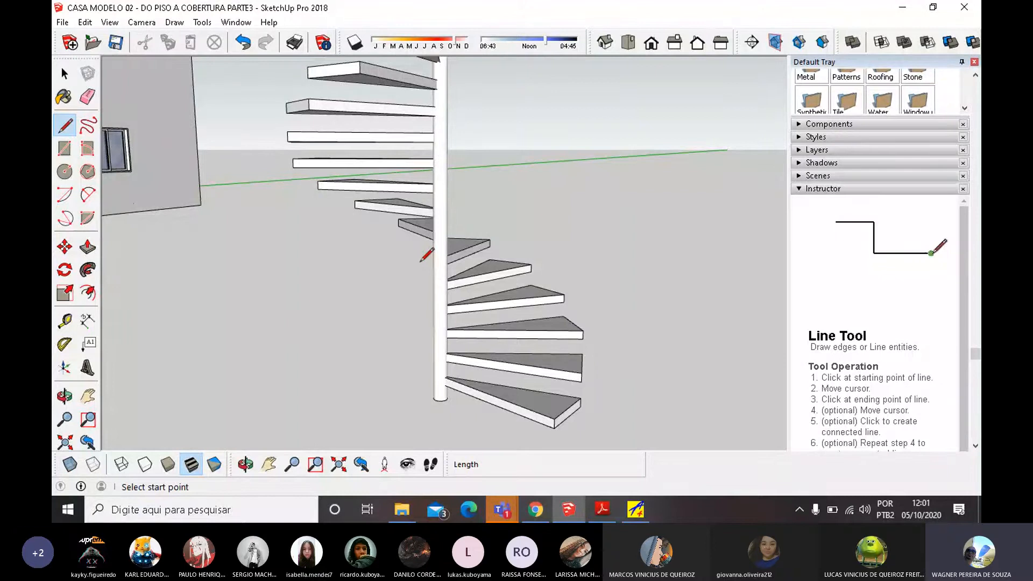
click(65, 74)
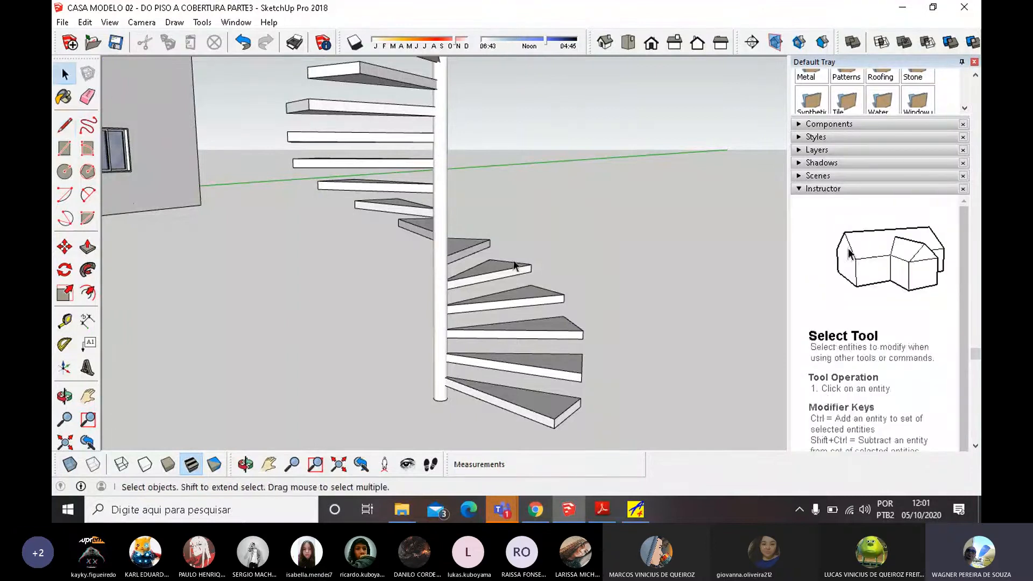
Open the lowest step's component for editing, close up on its outer end.
scroll(477, 299, down, 3)
scroll(519, 343, up, 4)
click(511, 346)
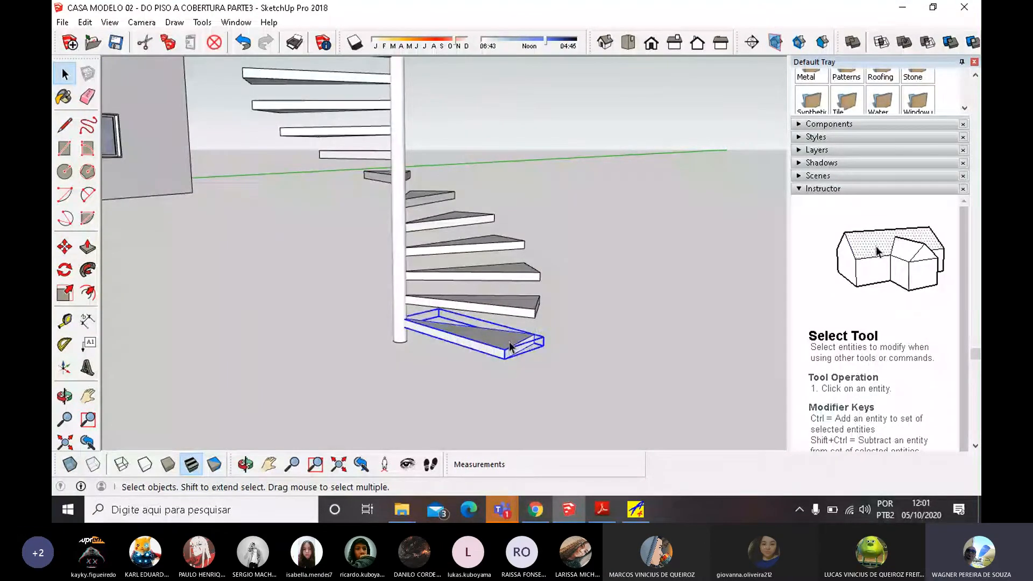
double_click(511, 346)
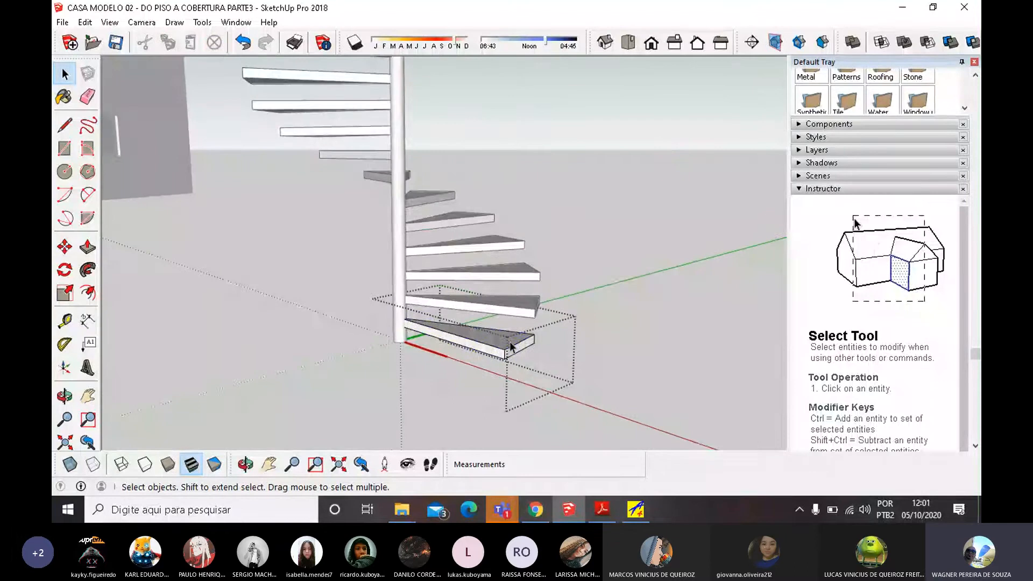
scroll(510, 346, up, 3)
middle_drag(510, 346, 533, 407)
scroll(534, 418, up, 2)
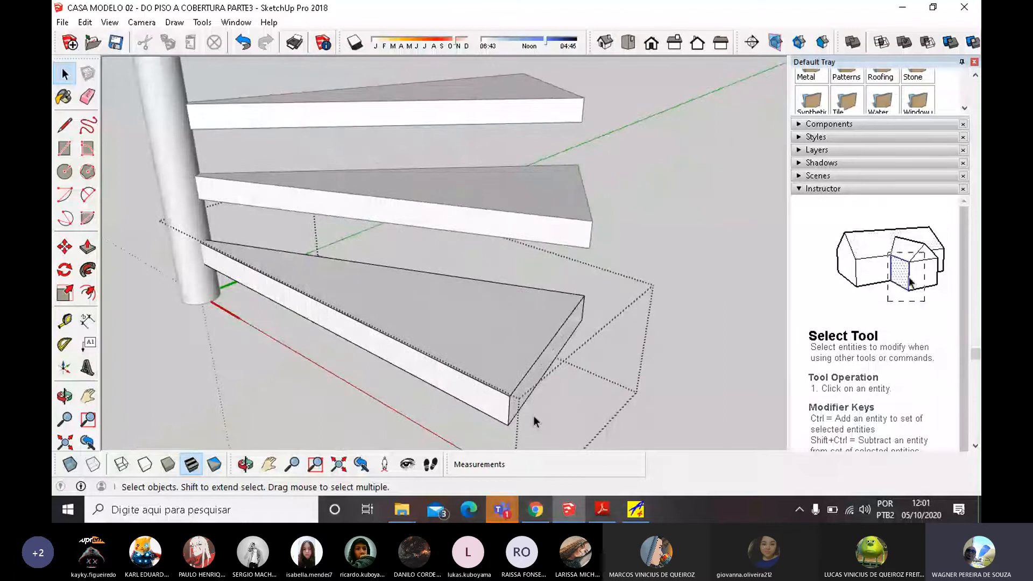
key(l)
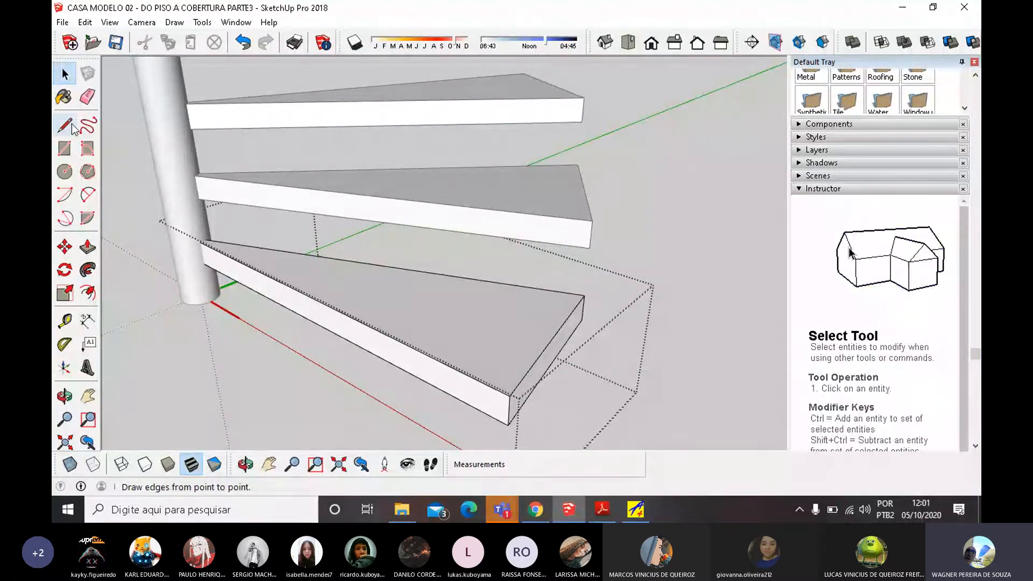
click(510, 396)
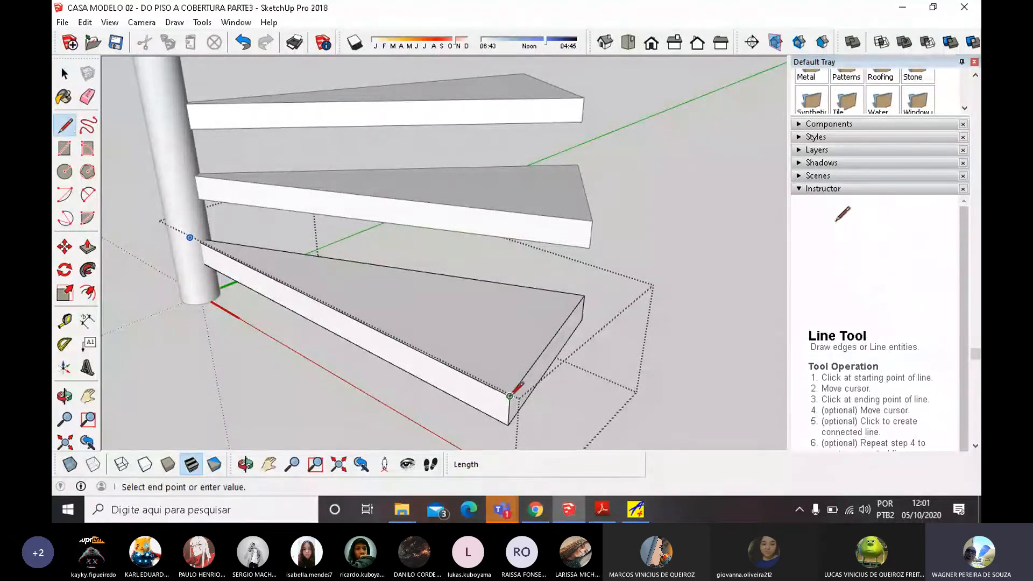
key(space)
click(494, 377)
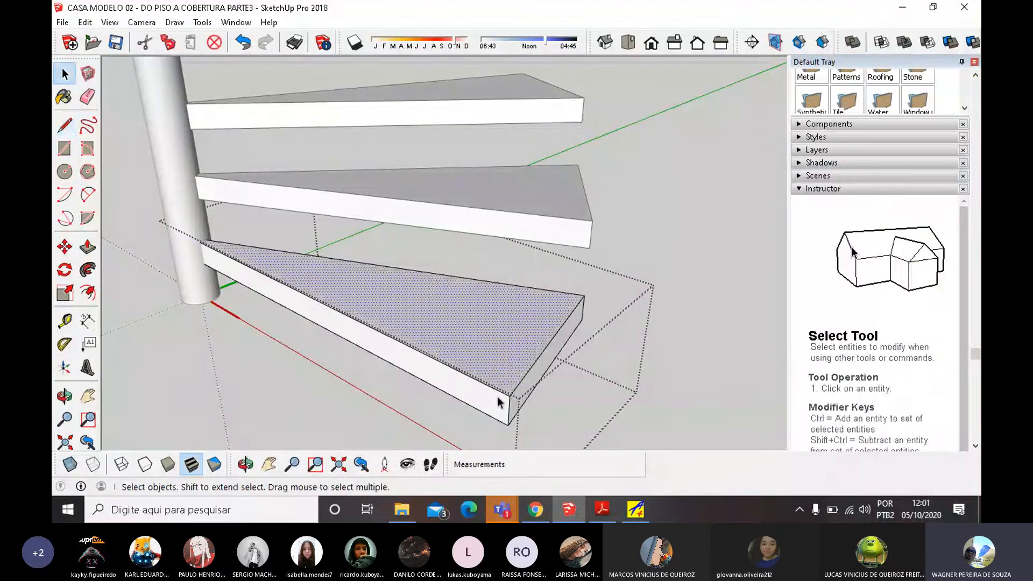
Draw a 0.9 m vertical line upward from the front outer corner of the lowest step's upper face as a railing post.
click(66, 127)
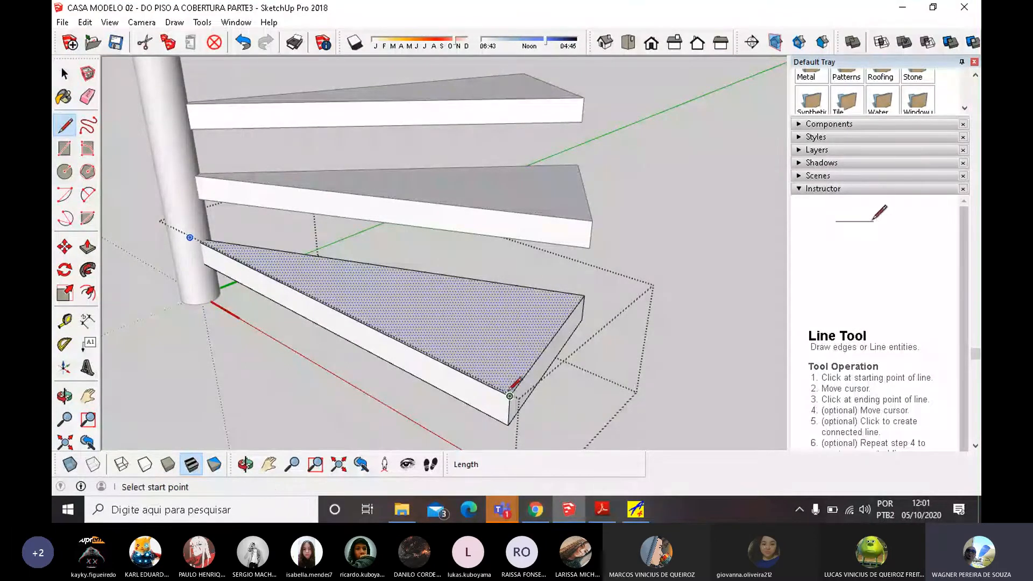
click(510, 396)
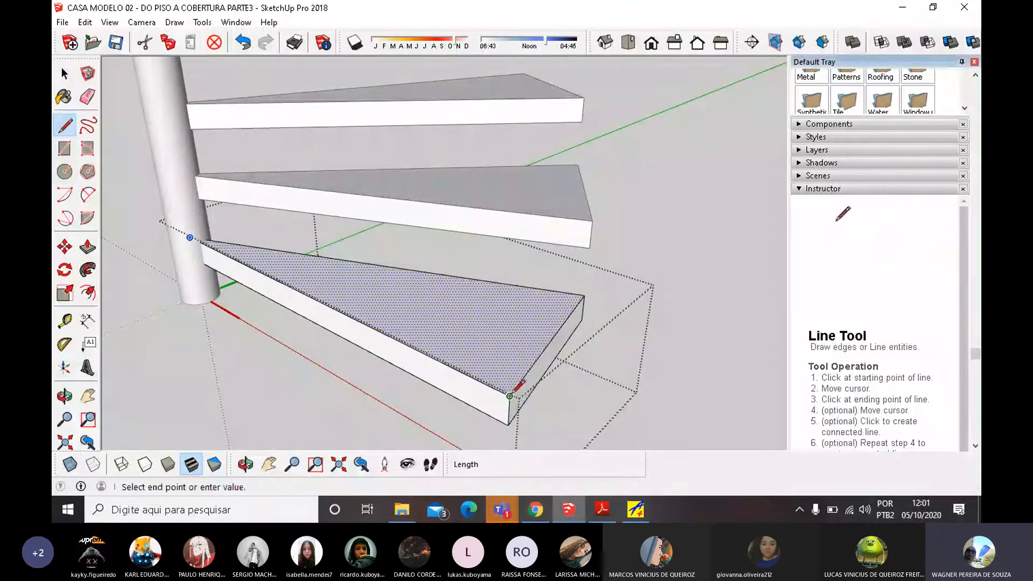
scroll(515, 211, down, 2)
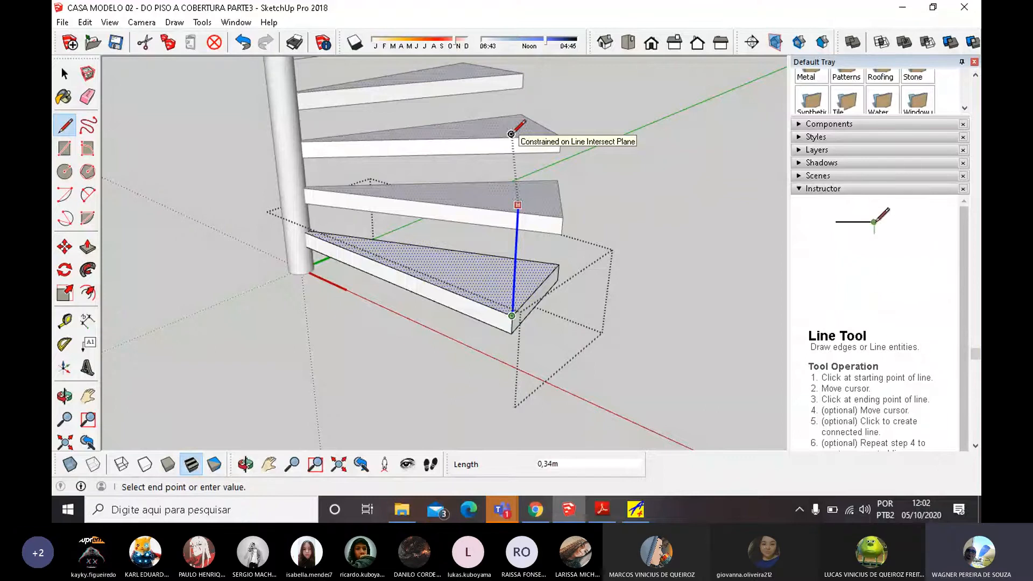
text(,9)
key(Return)
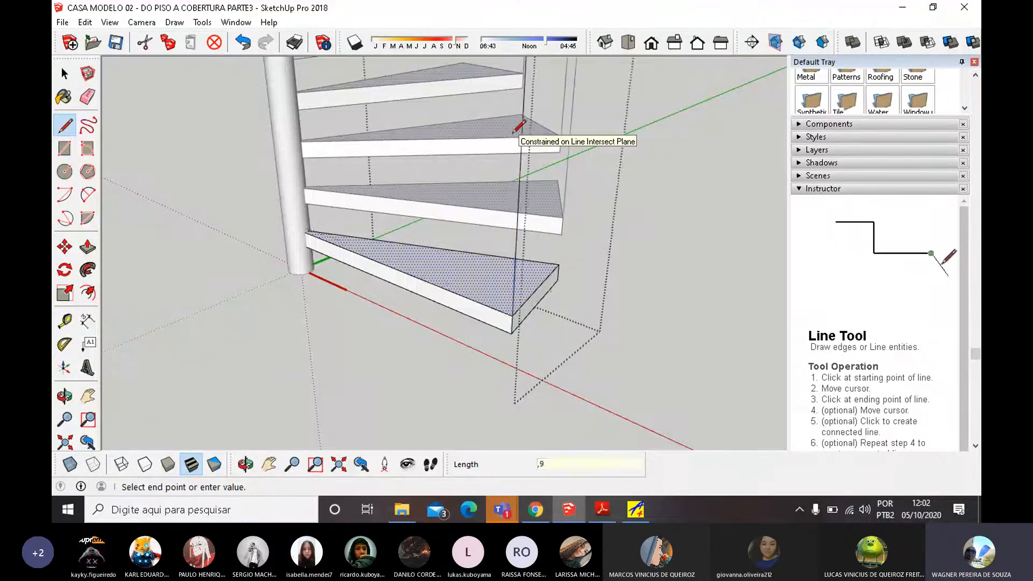
scroll(597, 334, down, 5)
scroll(585, 307, down, 3)
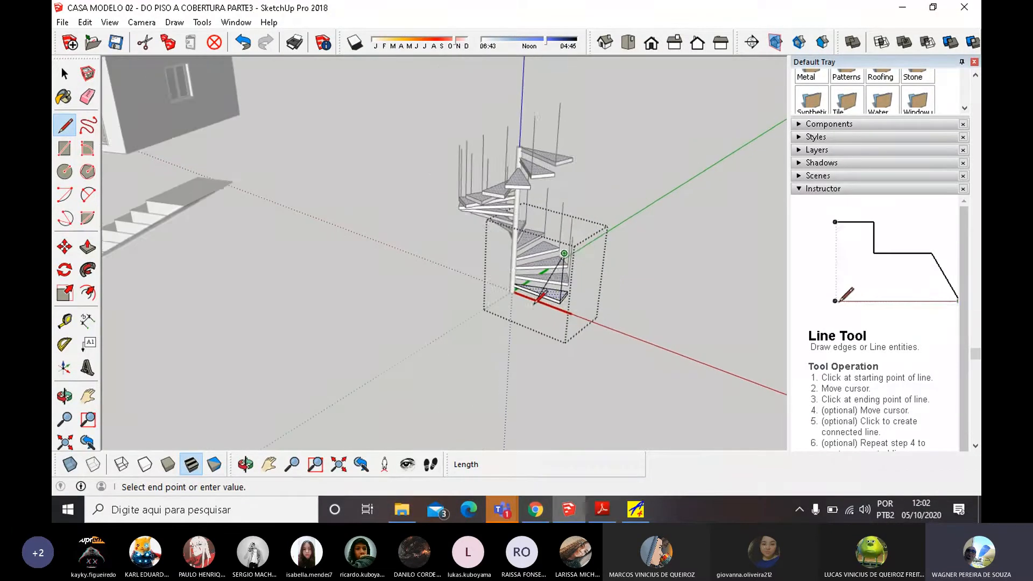
Draw a handrail line from the top of the post line to the top of the next step's post line.
scroll(612, 235, up, 1)
middle_drag(612, 235, 608, 167)
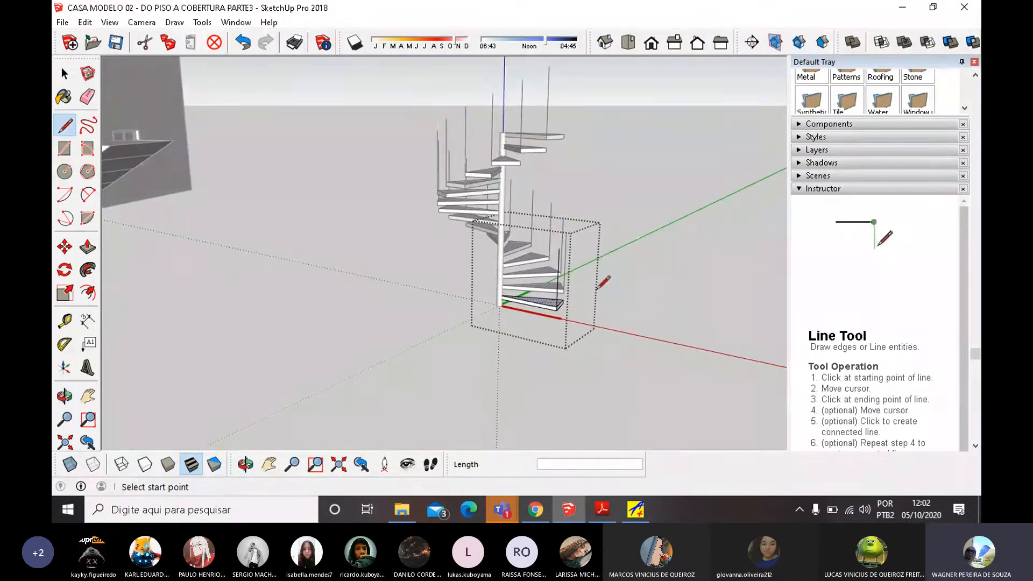
scroll(518, 211, up, 6)
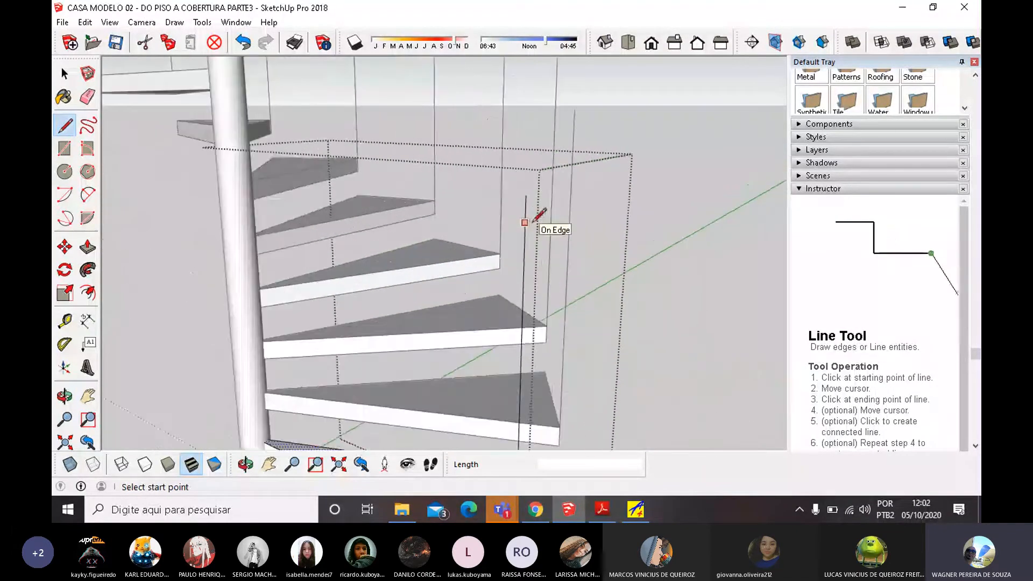
middle_drag(535, 199, 520, 262)
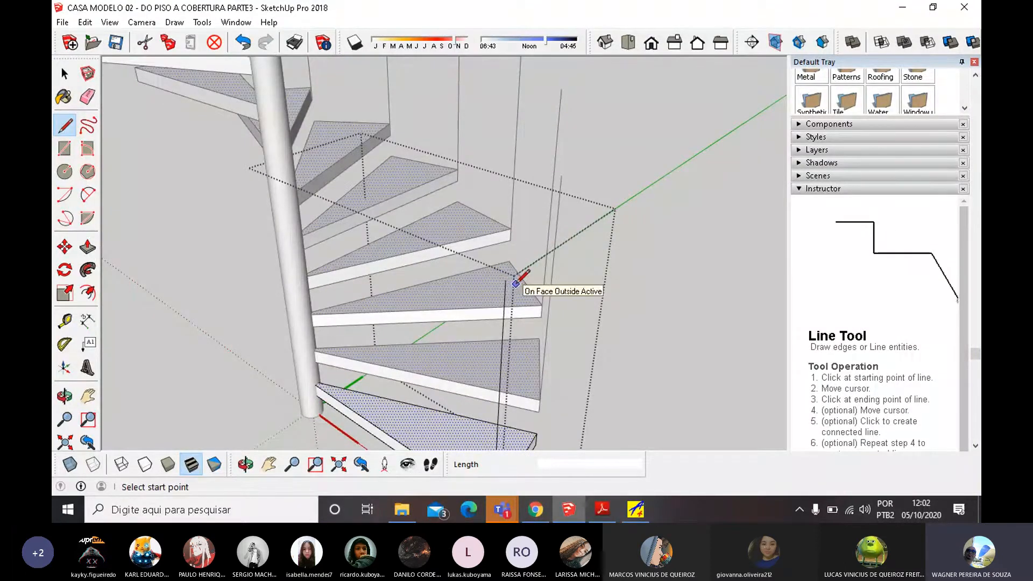
click(506, 280)
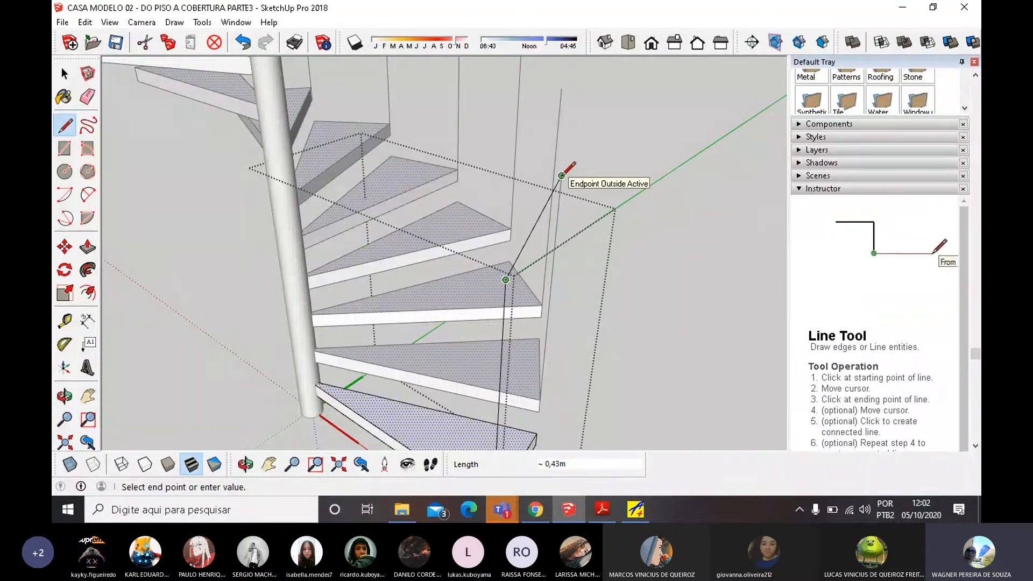
scroll(649, 291, down, 5)
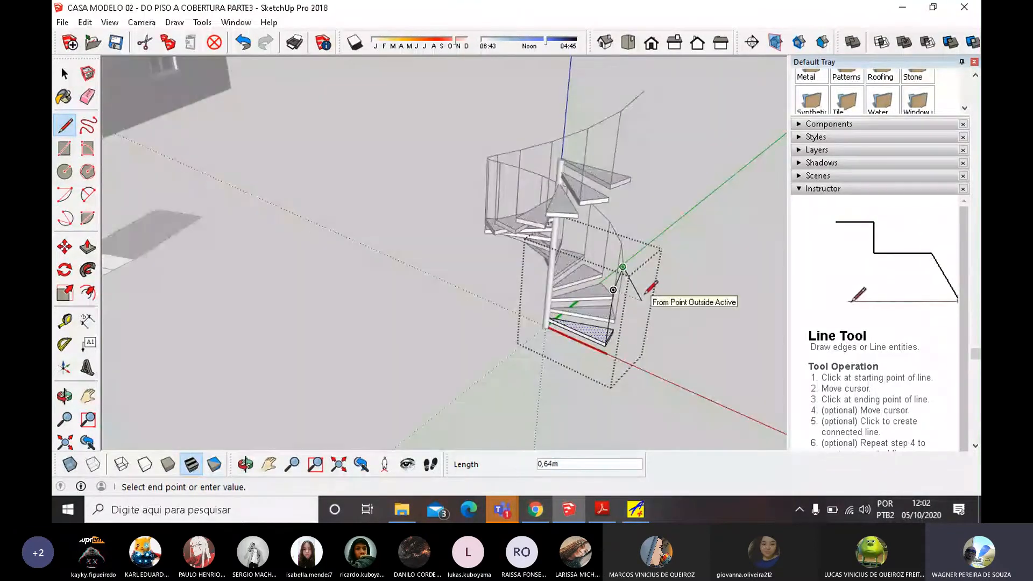
key(Escape)
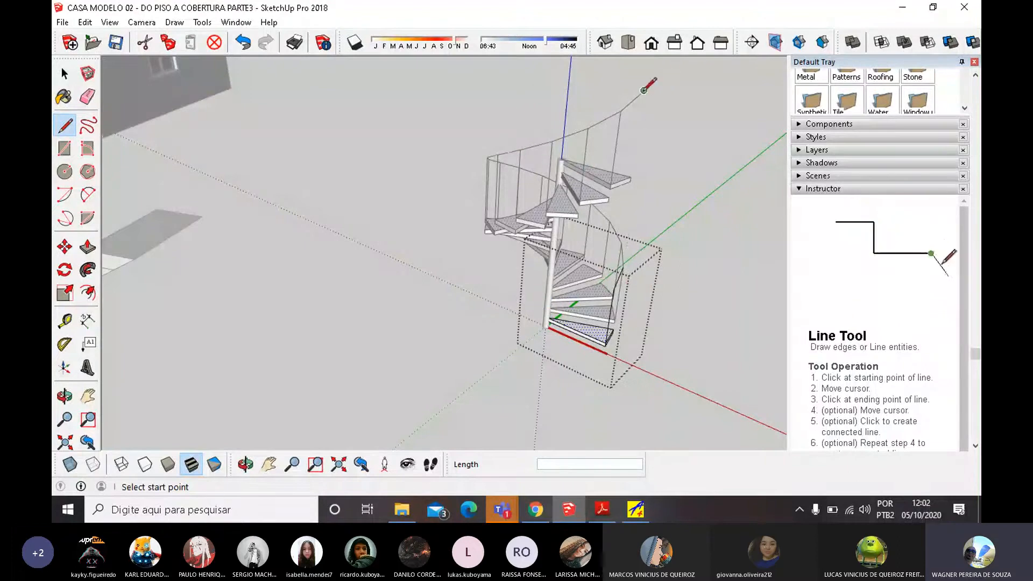
Draw a vertical circle of about 0.02 m radius centred on the top of the lowest step's post line.
key(space)
scroll(666, 282, up, 5)
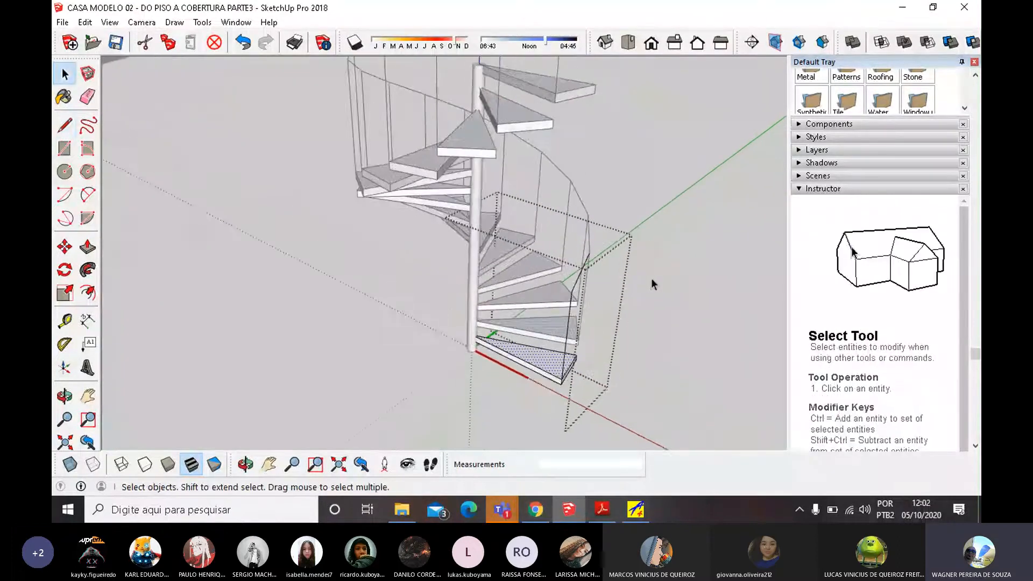
middle_drag(613, 302, 627, 223)
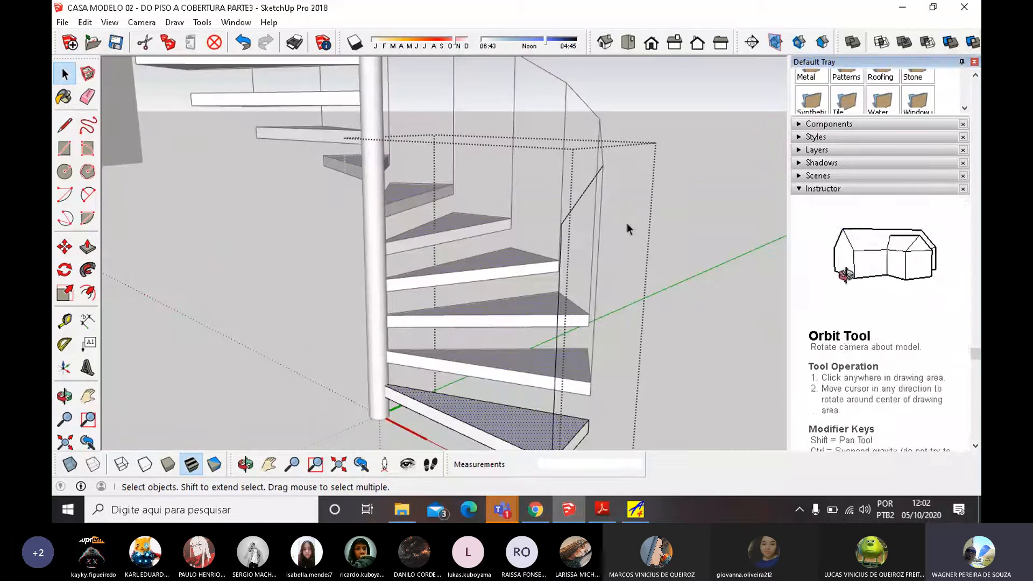
click(65, 171)
scroll(484, 210, up, 3)
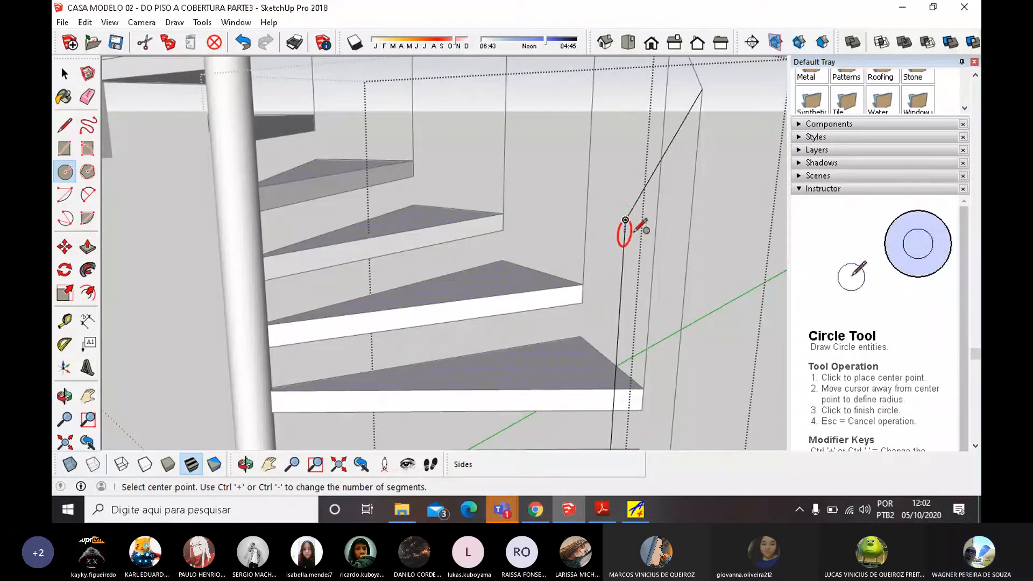
middle_drag(627, 230, 683, 226)
scroll(323, 196, down, 5)
middle_drag(469, 246, 529, 339)
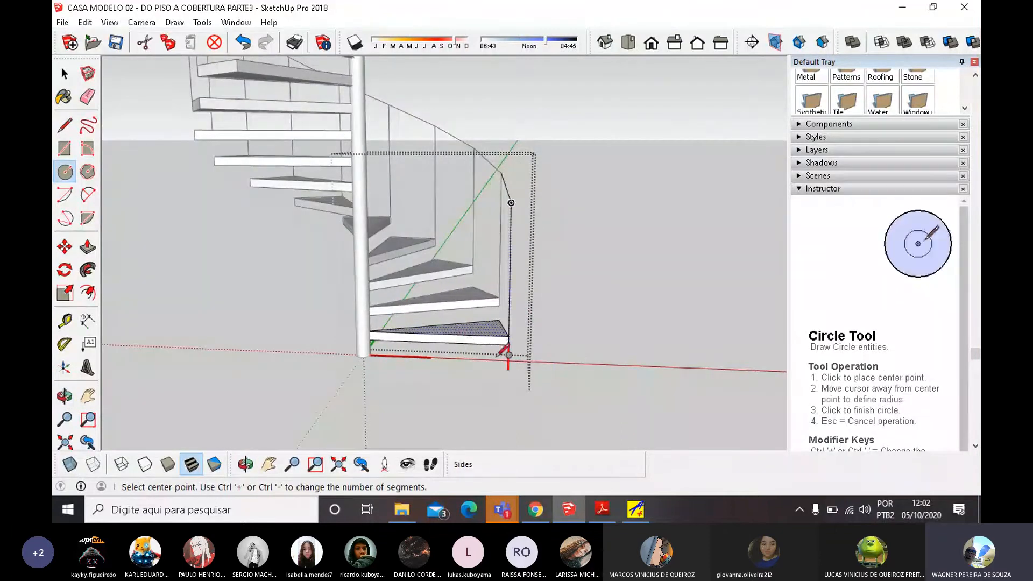
scroll(479, 342, up, 2)
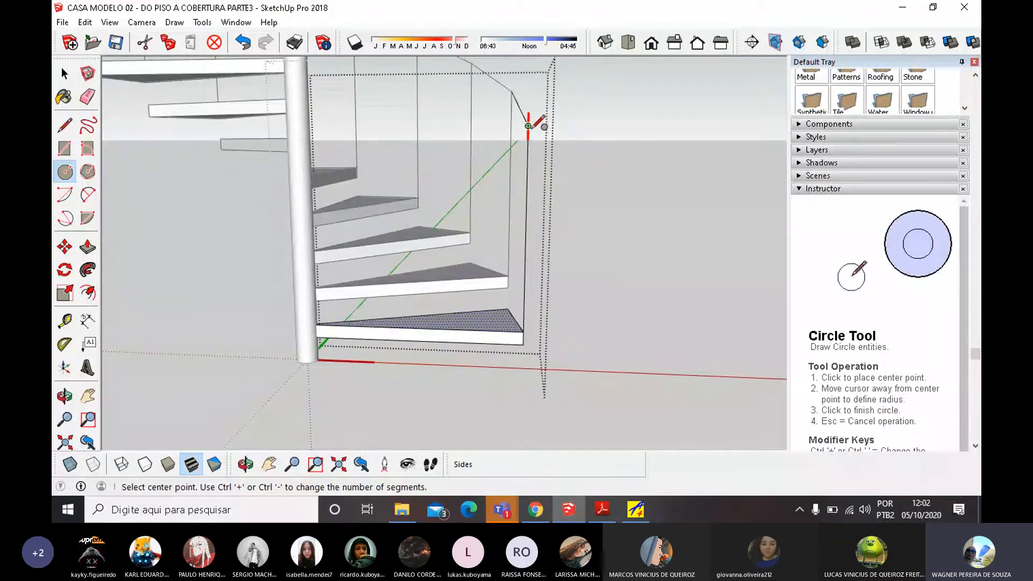
scroll(528, 127, up, 3)
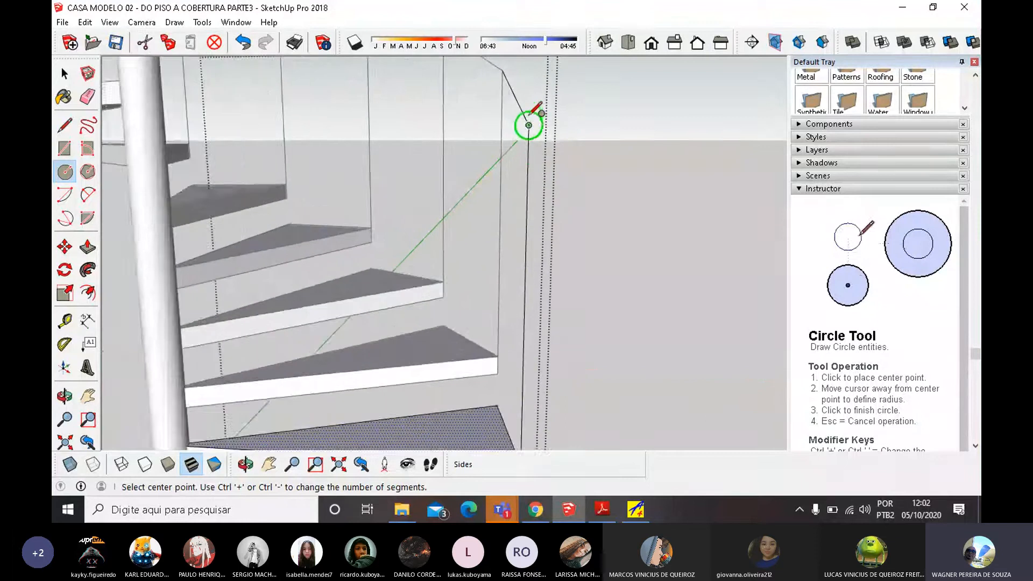
click(530, 132)
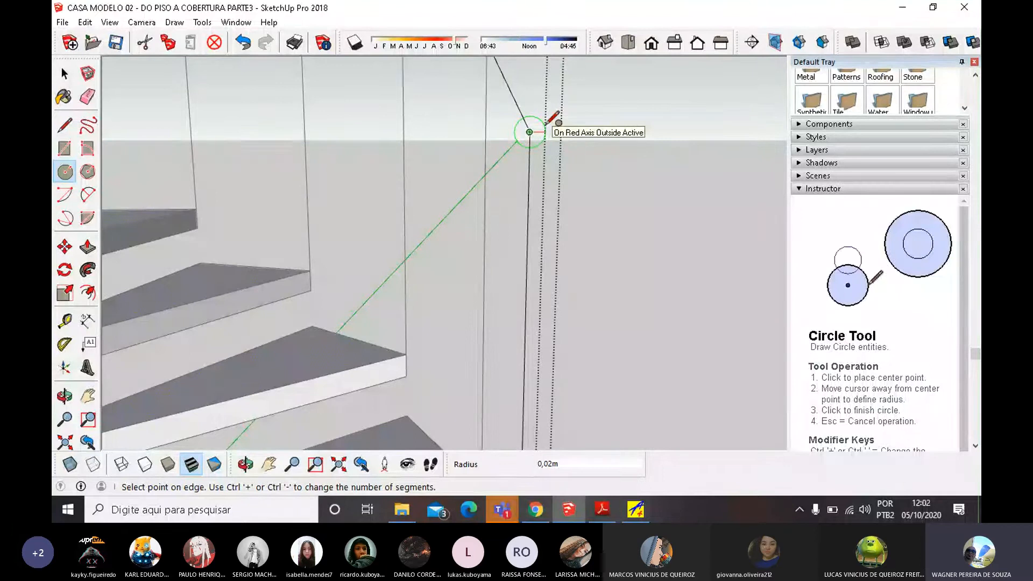
click(553, 121)
Try to sweep the handrail circle with Follow Me while the lowest tread's upper face is still selected.
scroll(546, 237, down, 2)
scroll(597, 269, down, 4)
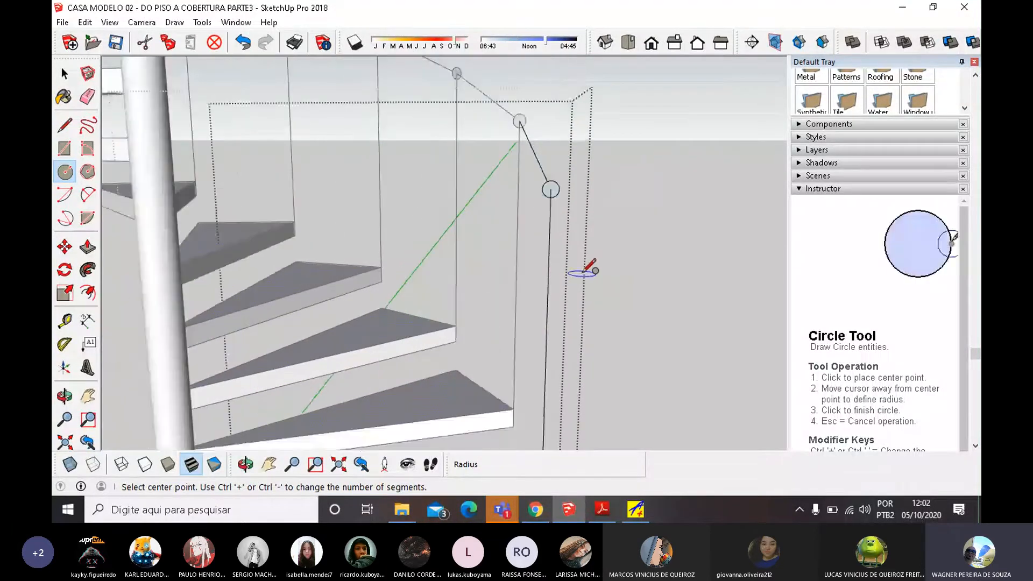
middle_drag(600, 277, 455, 300)
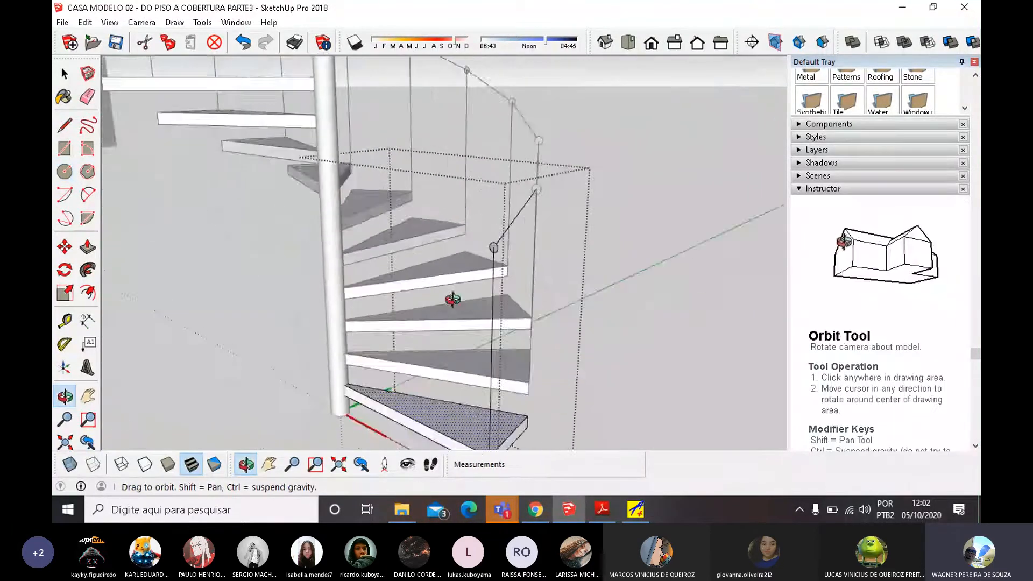
scroll(501, 238, up, 5)
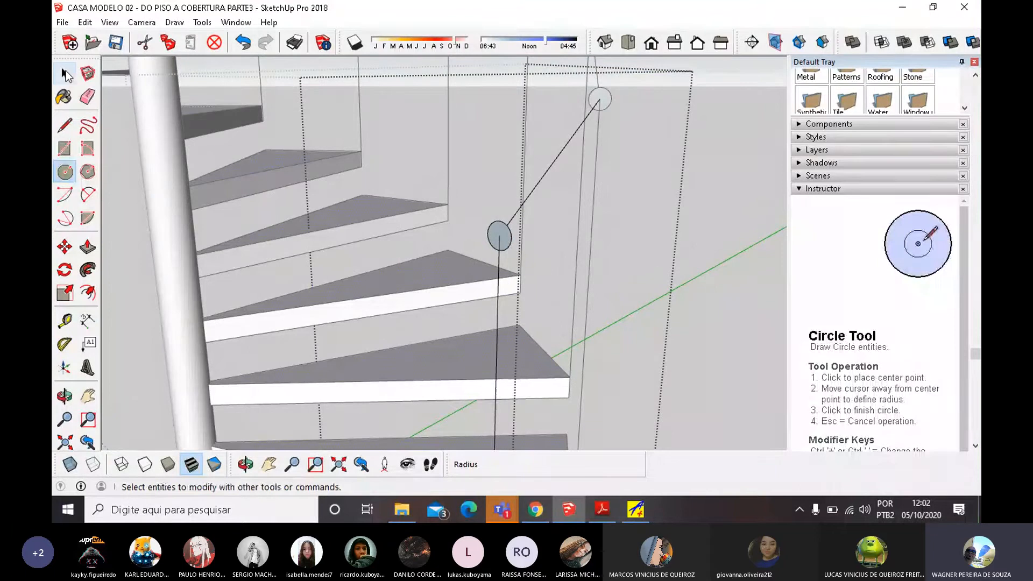
click(65, 73)
mouse_move(627, 239)
middle_down()
mouse_move(535, 262)
mouse_move(613, 249)
middle_up()
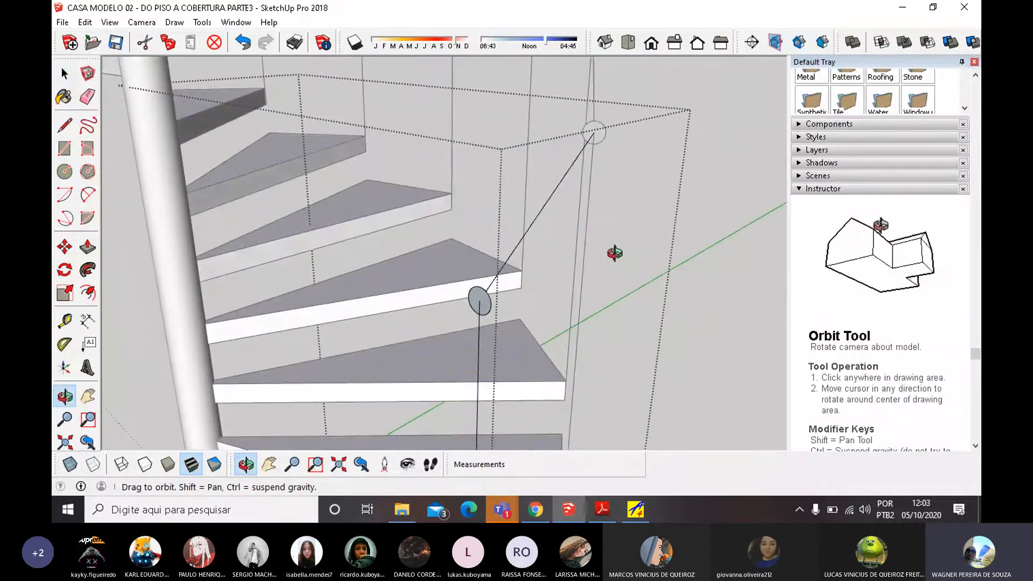
click(87, 269)
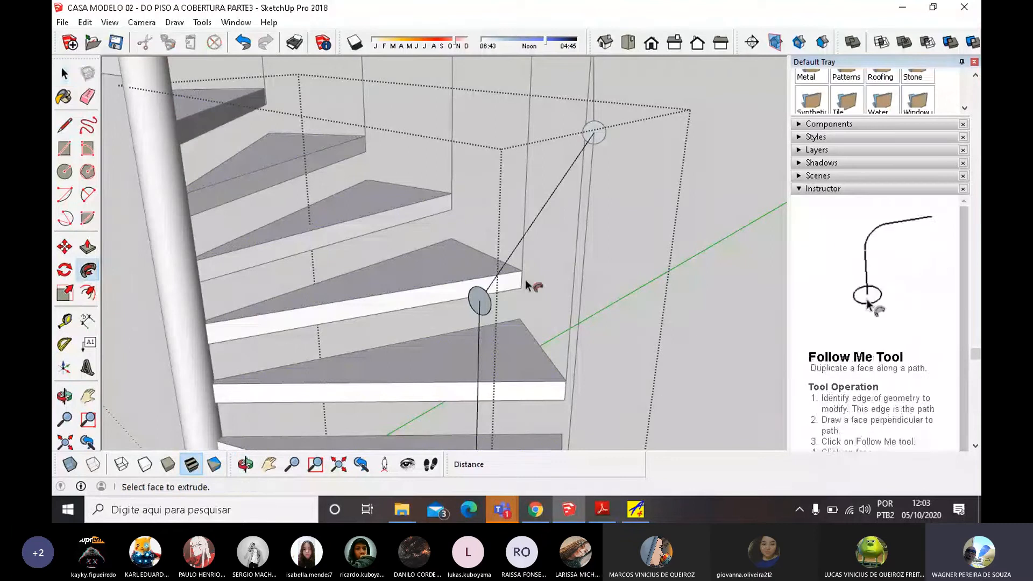
middle_drag(530, 296, 277, 162)
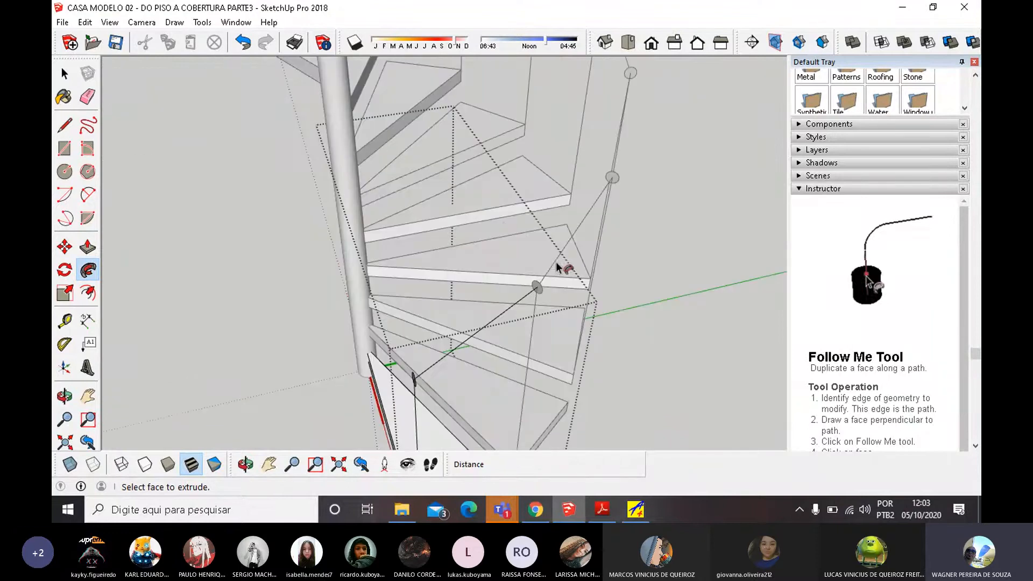
scroll(566, 343, down, 2)
middle_drag(566, 344, 277, 314)
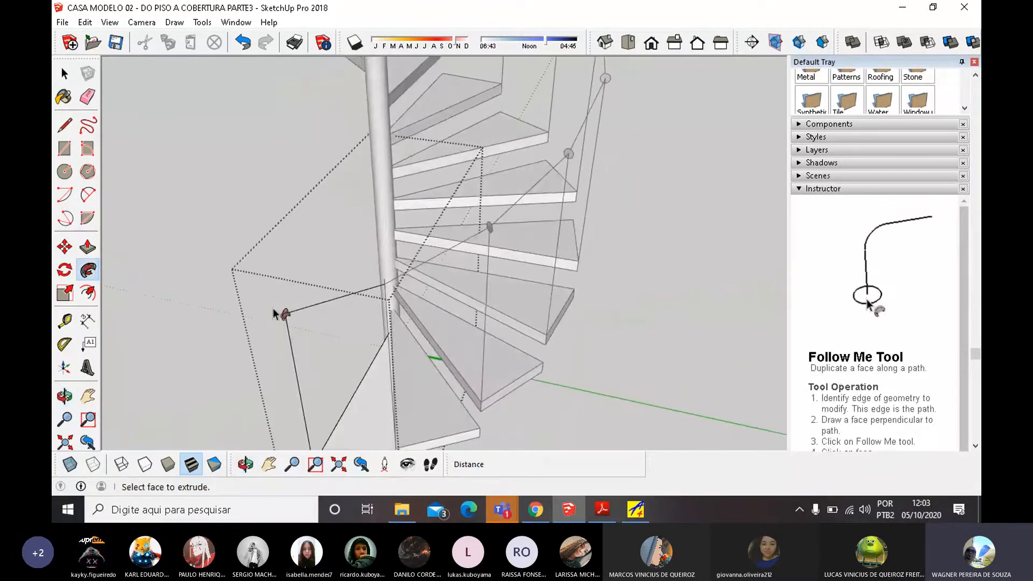
scroll(280, 321, up, 5)
click(164, 357)
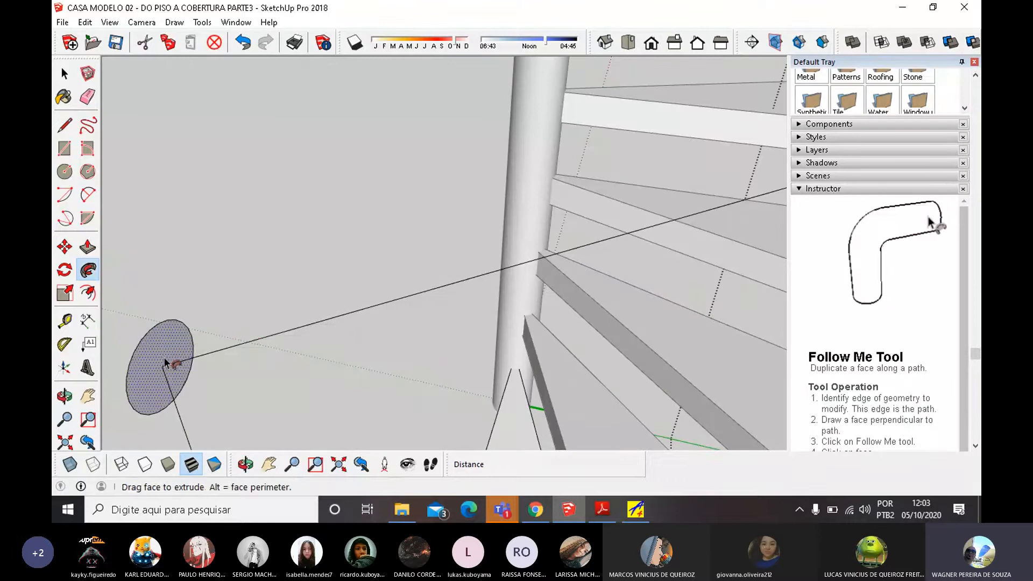
scroll(424, 332, down, 5)
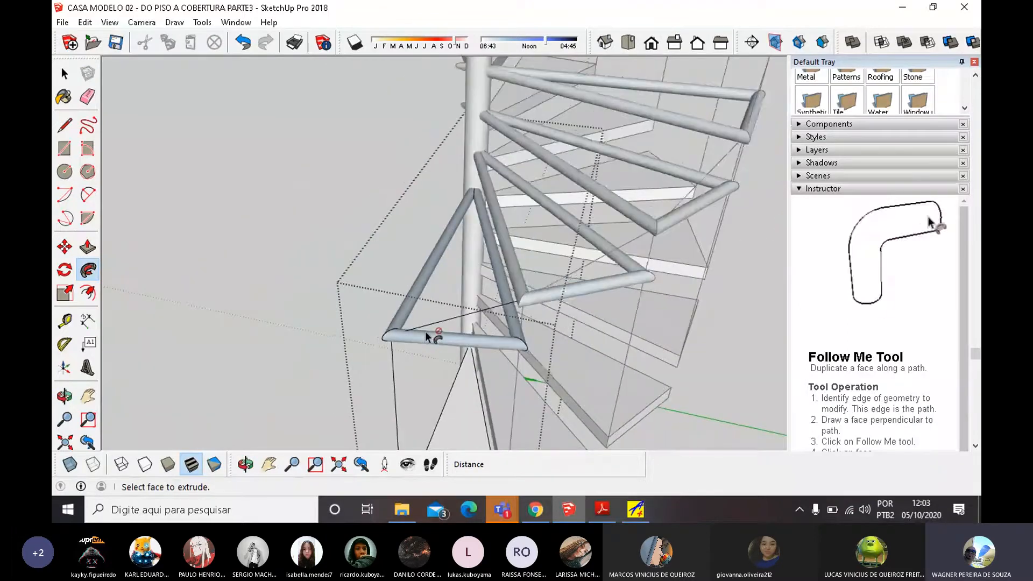
key(ctrl+z)
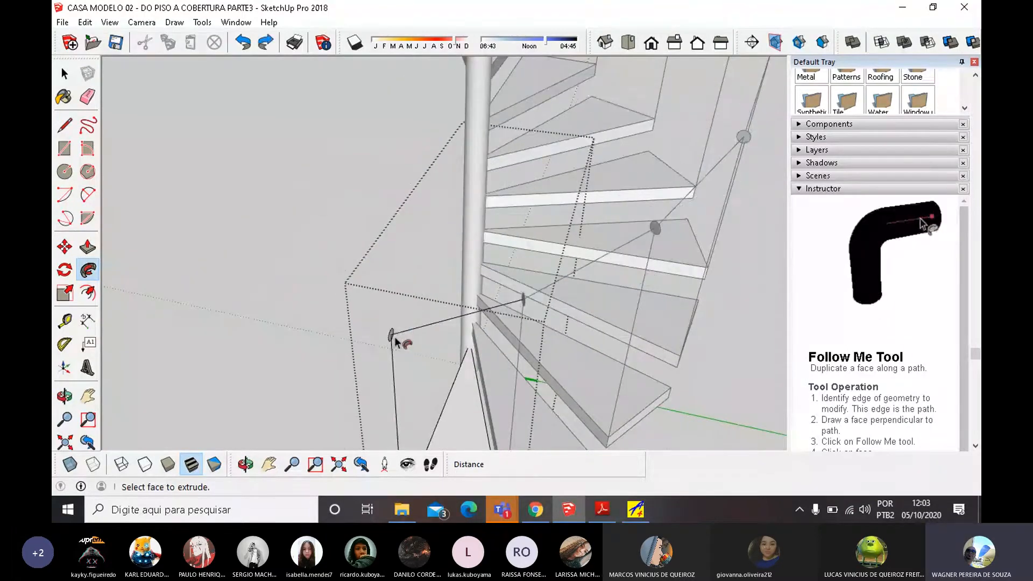
Sweep the circle with Follow Me along the handrail line between the first two posts.
scroll(405, 335, up, 3)
key(space)
click(405, 331)
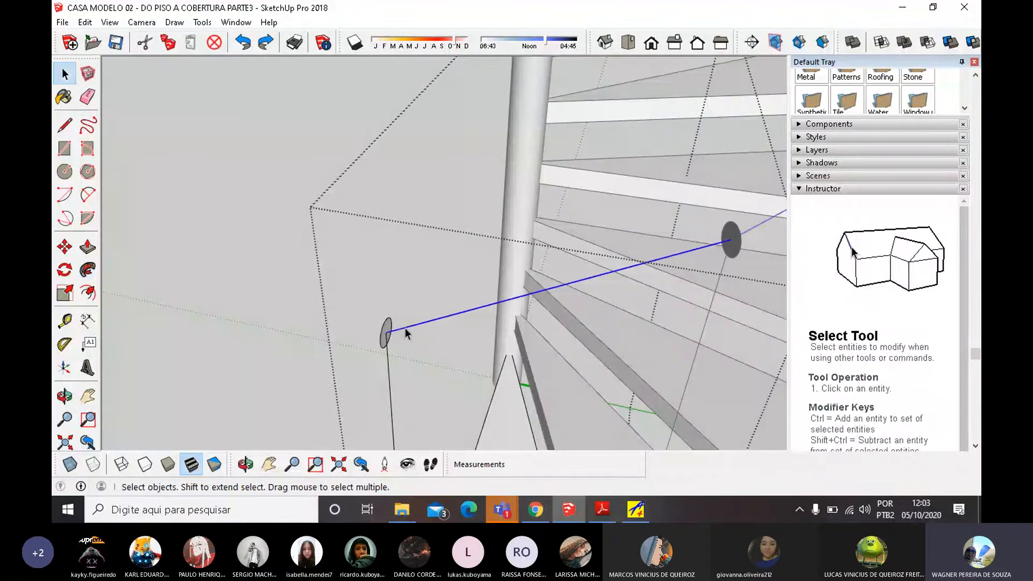
click(88, 270)
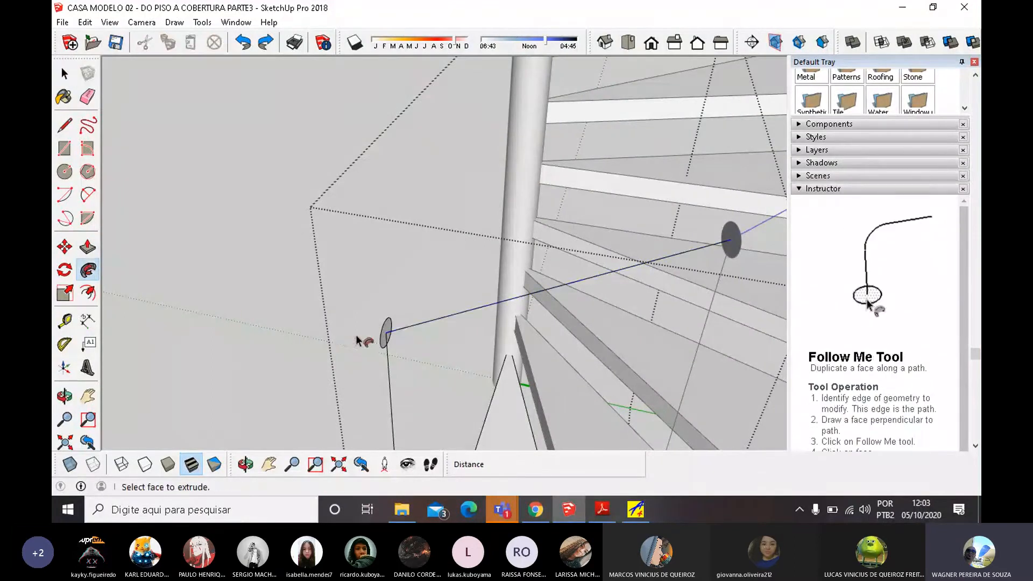
click(385, 335)
scroll(468, 334, down, 4)
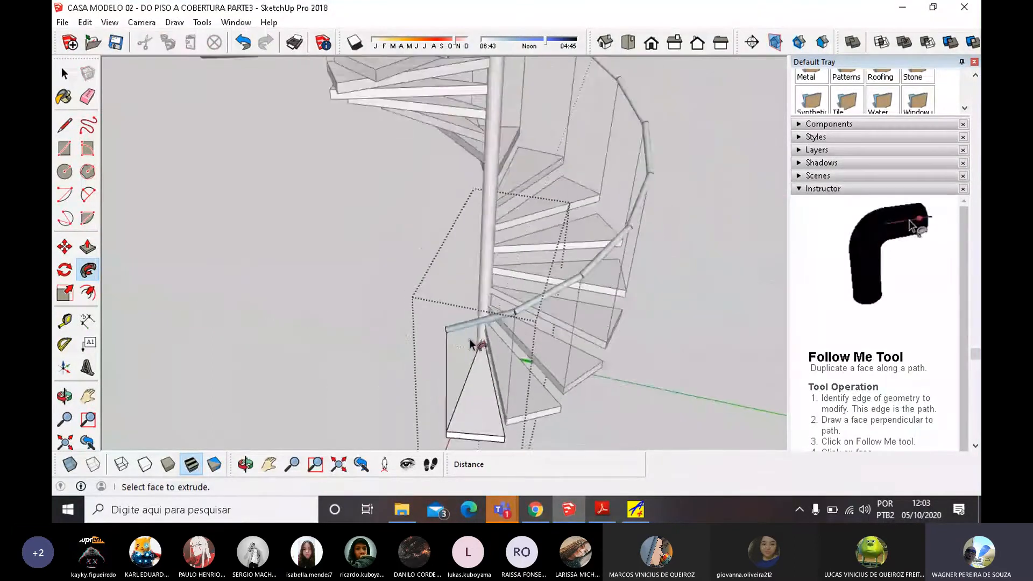
middle_drag(474, 341, 549, 295)
Examine the joints between the handrail segments along the staircase, outside the step component.
click(65, 74)
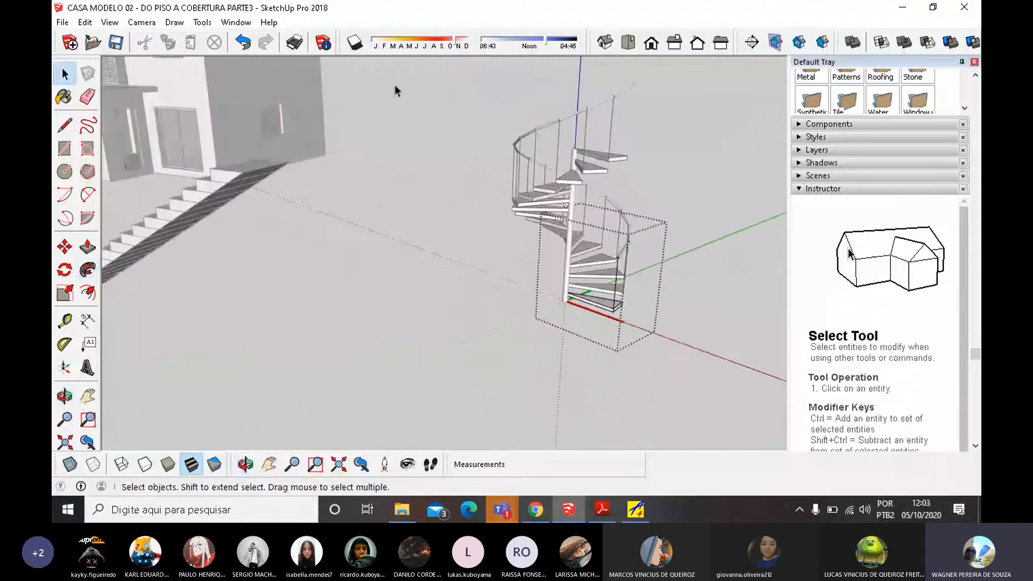
scroll(489, 134, up, 2)
scroll(633, 246, up, 4)
scroll(589, 230, up, 3)
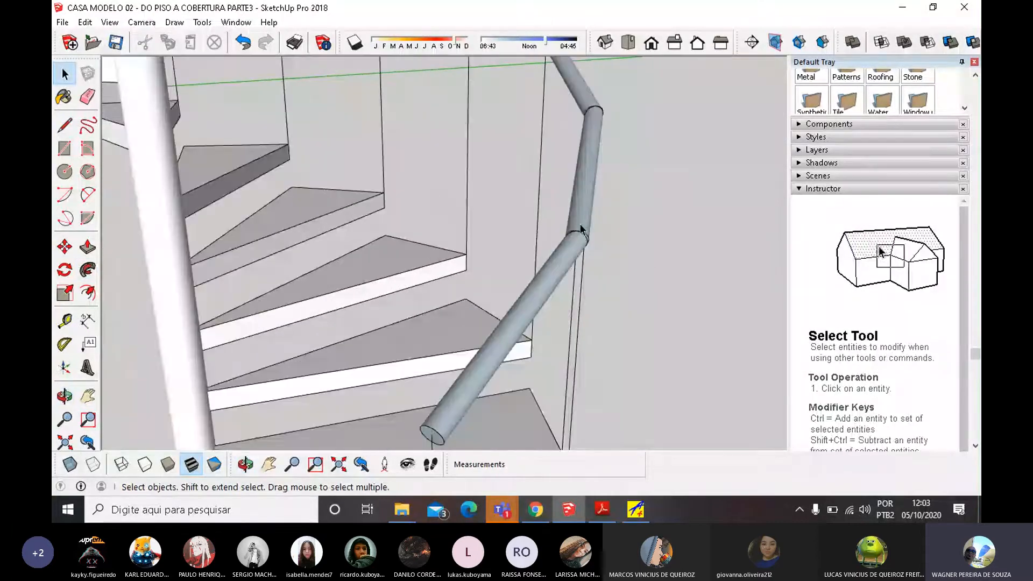
scroll(580, 226, up, 3)
middle_drag(572, 229, 548, 286)
scroll(392, 283, down, 5)
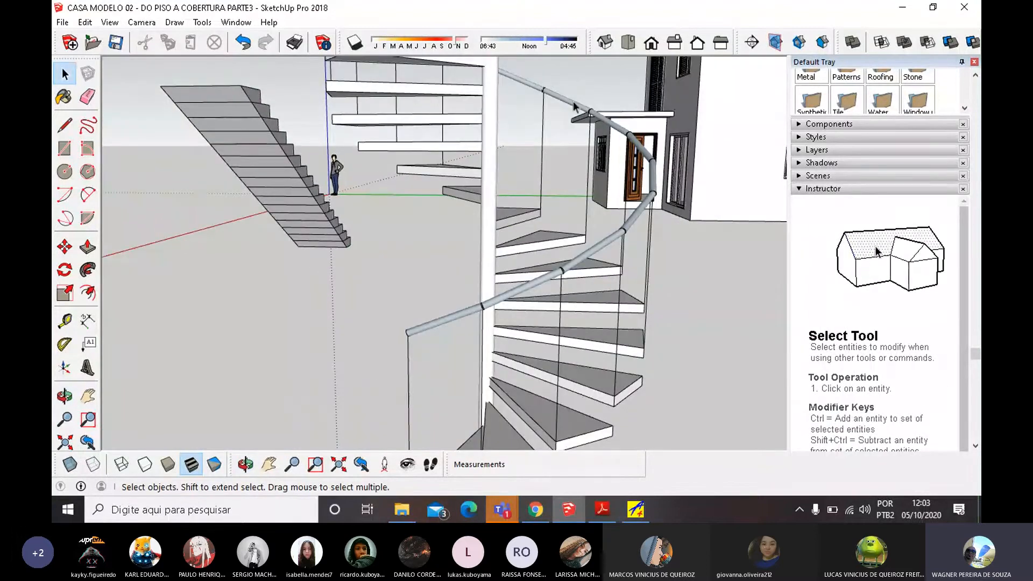
scroll(494, 311, up, 6)
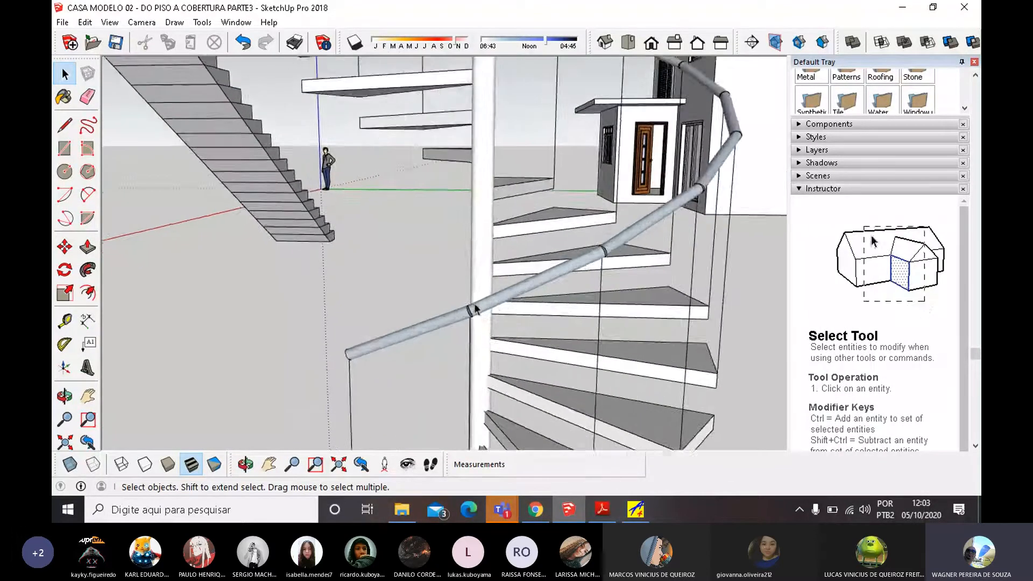
middle_drag(450, 323, 401, 263)
scroll(545, 269, down, 8)
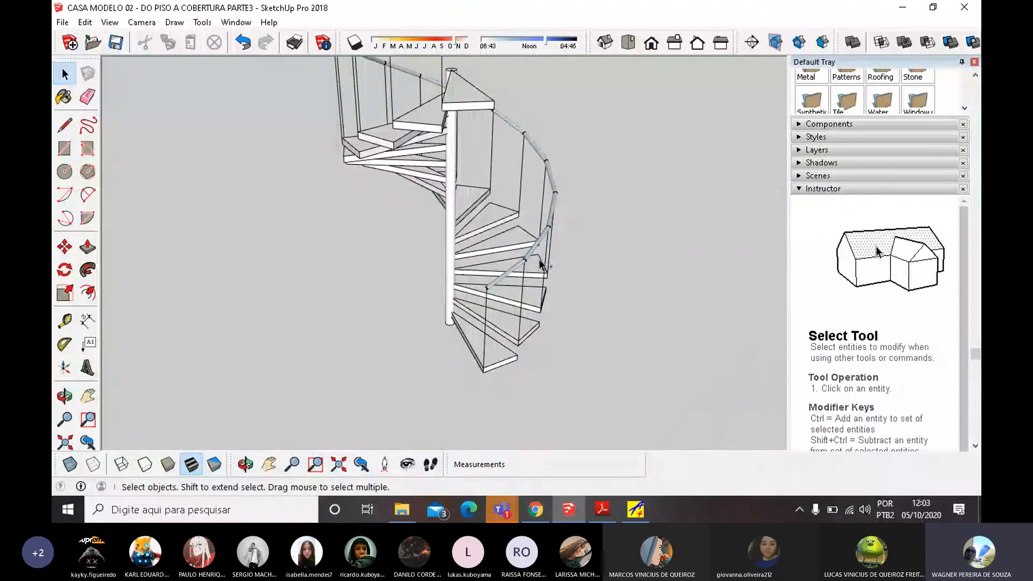
Undo the handrail sweep, circle and handrail line in the step component, keeping only the post line, and close the component.
double_click(540, 262)
scroll(496, 298, up, 3)
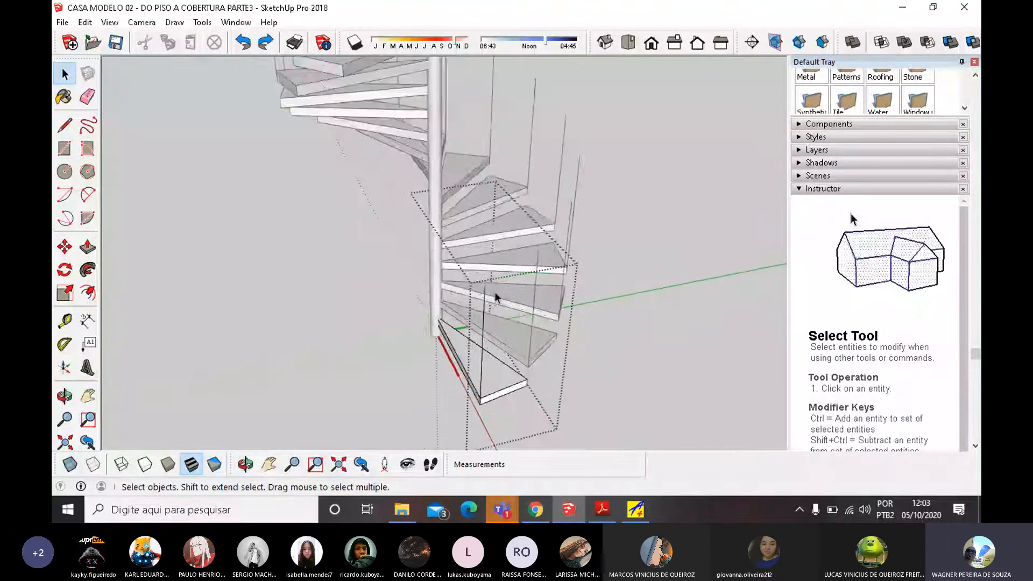
scroll(399, 237, down, 3)
click(335, 251)
scroll(335, 251, down, 3)
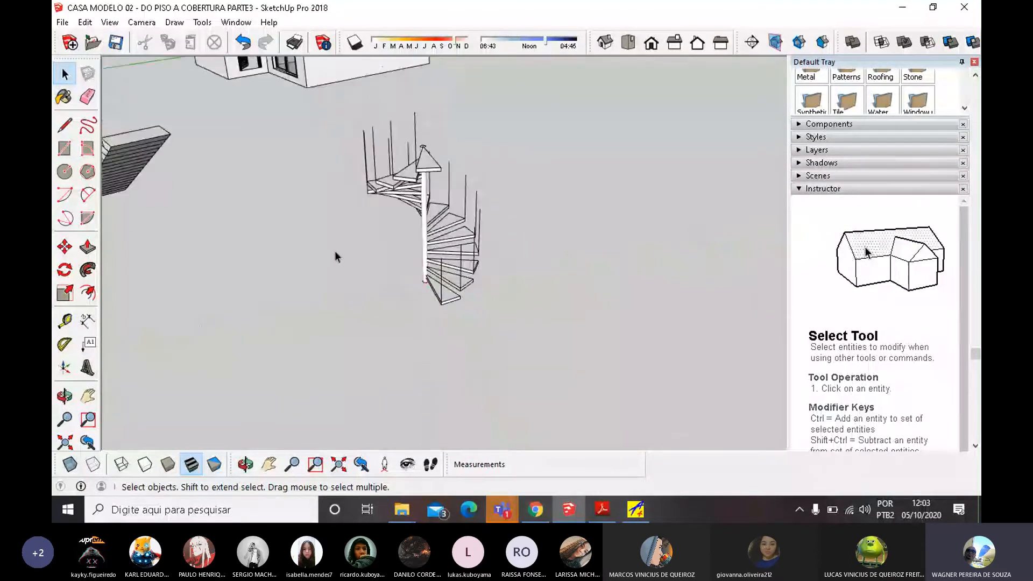
Draw a connected handrail line outside the step component, joining the post tops from the lowest post up the first part of the spiral.
middle_drag(335, 251, 518, 226)
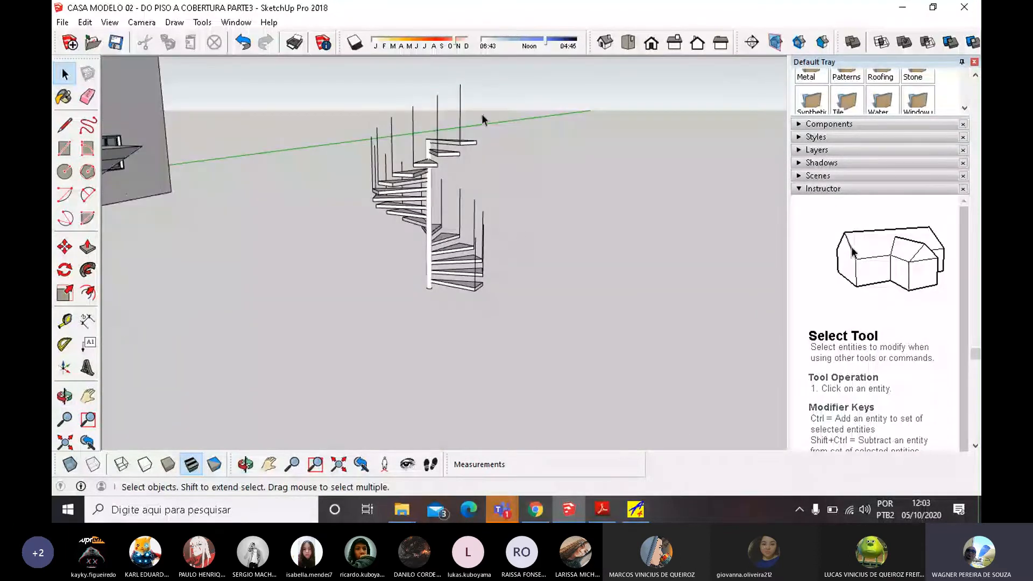
scroll(473, 229, up, 3)
scroll(470, 230, down, 2)
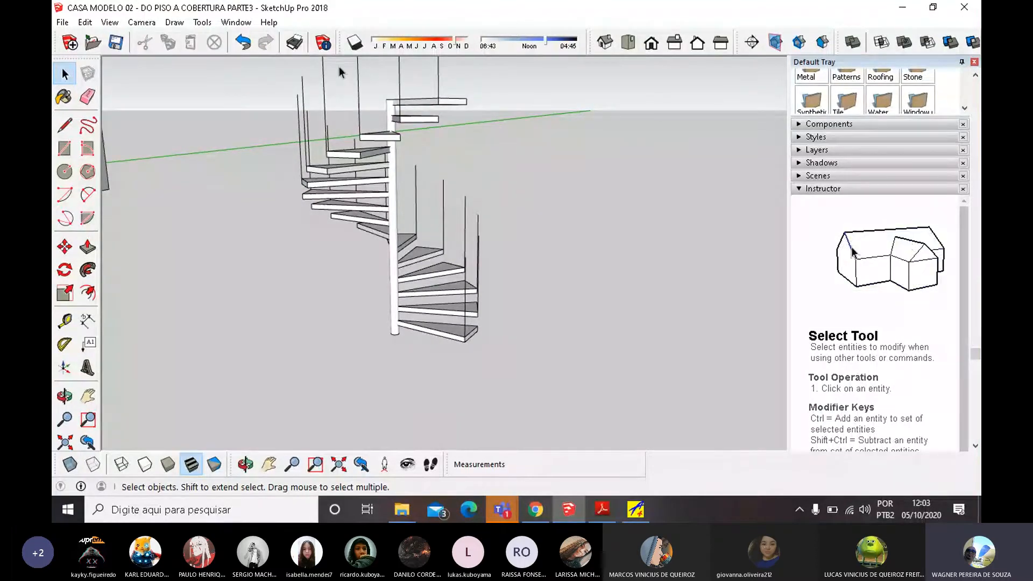
scroll(422, 290, down, 2)
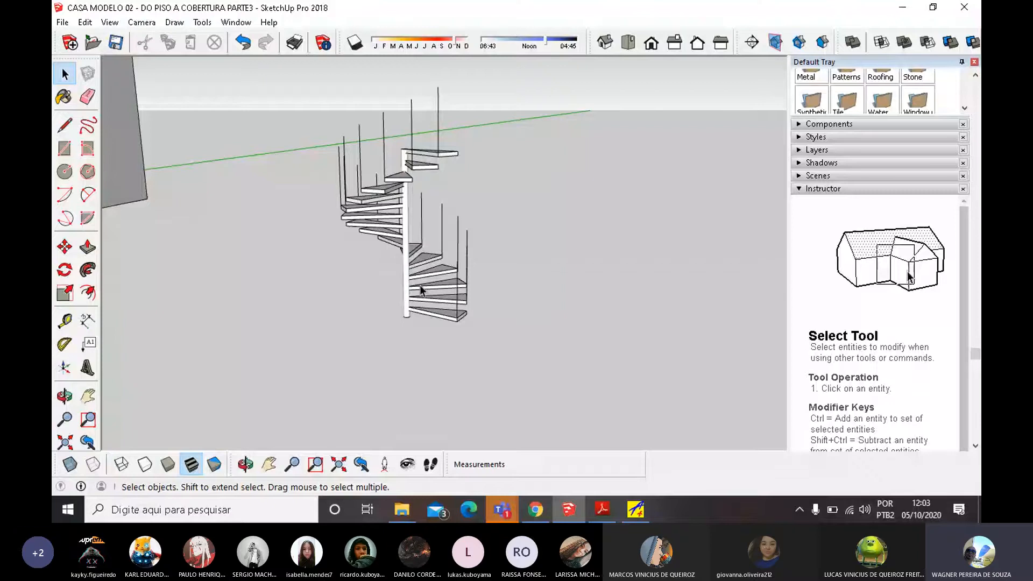
key(l)
scroll(467, 244, up, 1)
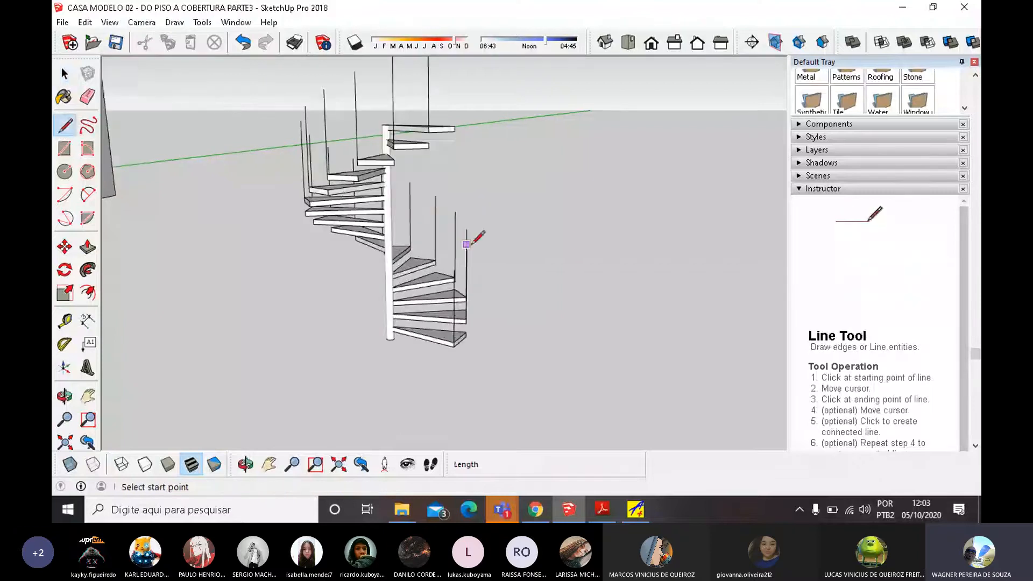
middle_drag(466, 244, 442, 285)
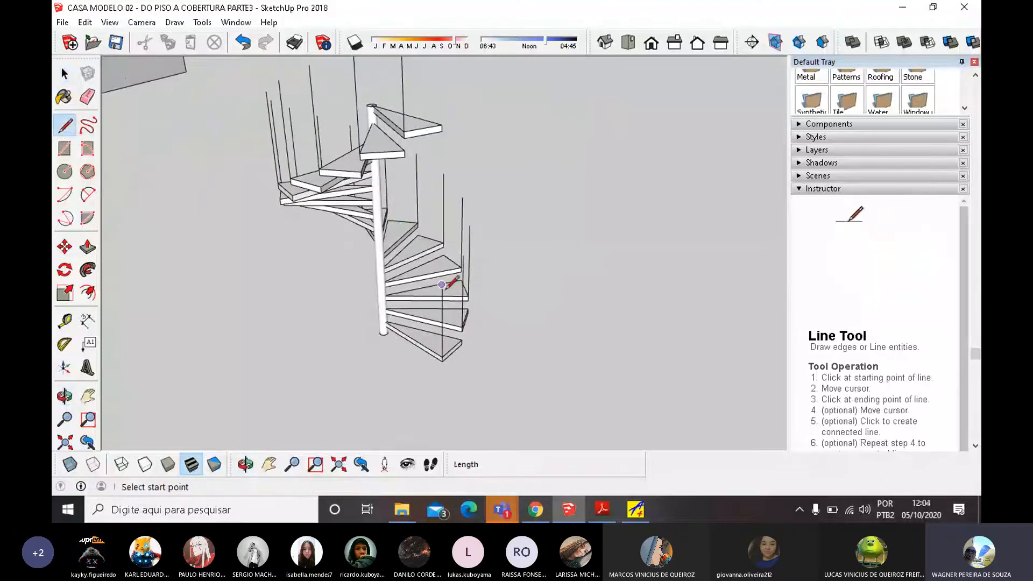
click(463, 255)
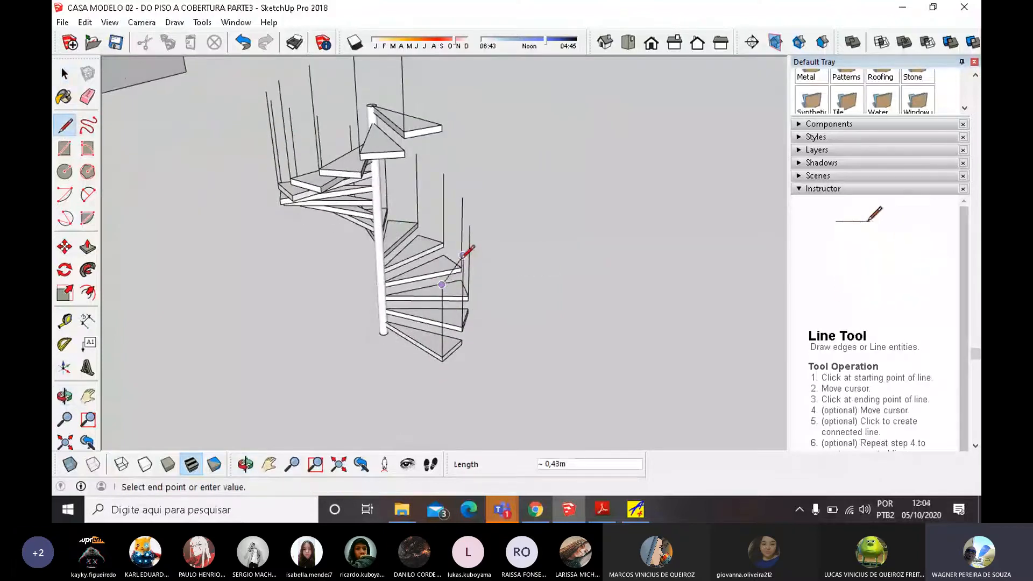
click(462, 198)
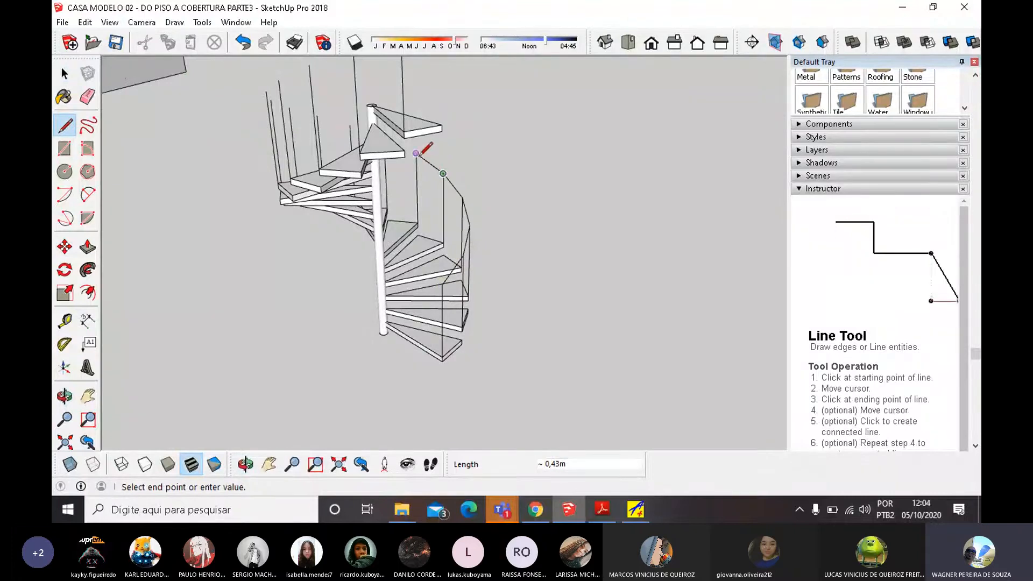
Continue the handrail line over the remaining post tops up to the topmost post and finish it there.
middle_drag(473, 145, 251, 226)
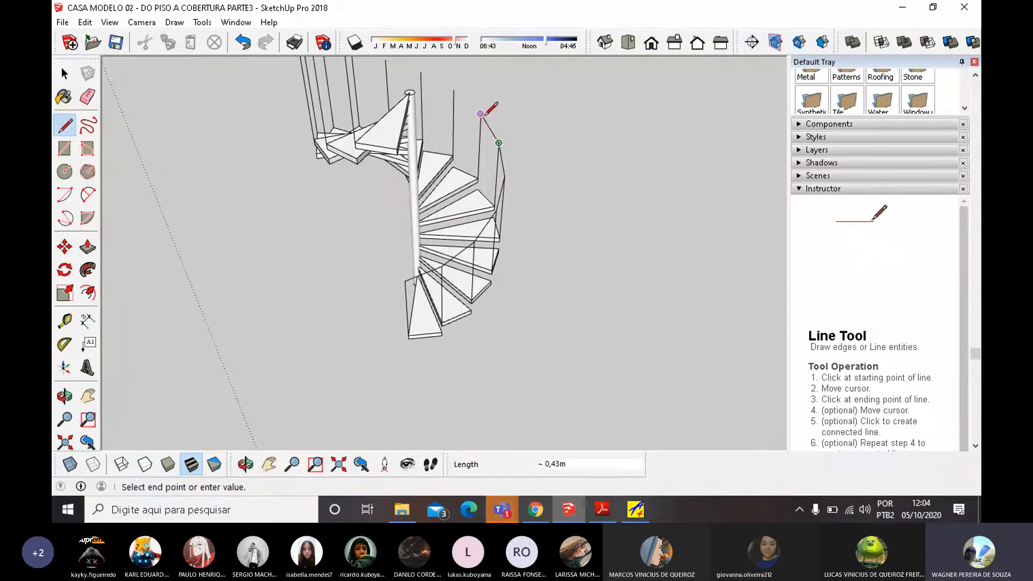
click(480, 114)
click(454, 90)
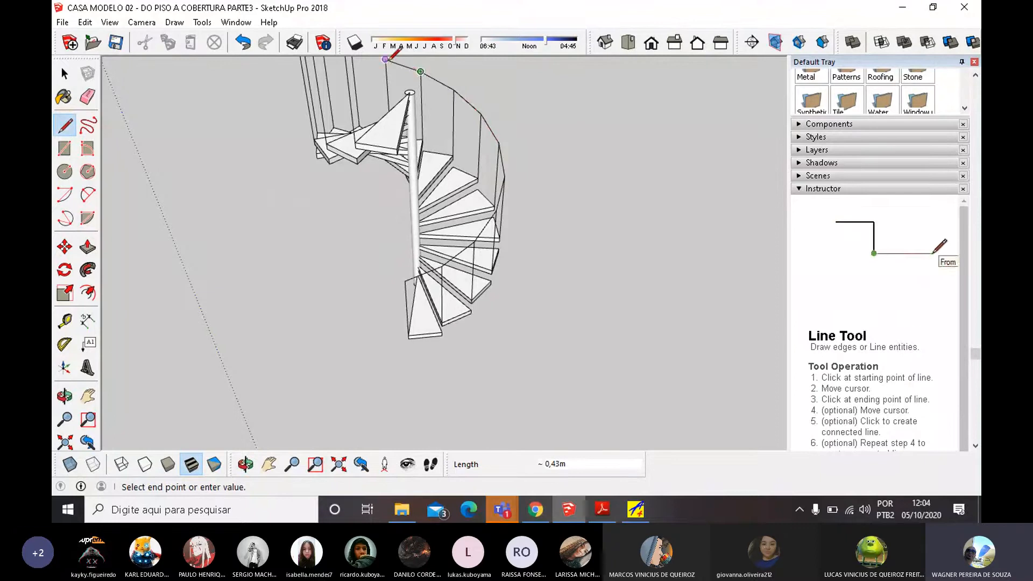
scroll(388, 57, down, 2)
scroll(388, 70, up, 5)
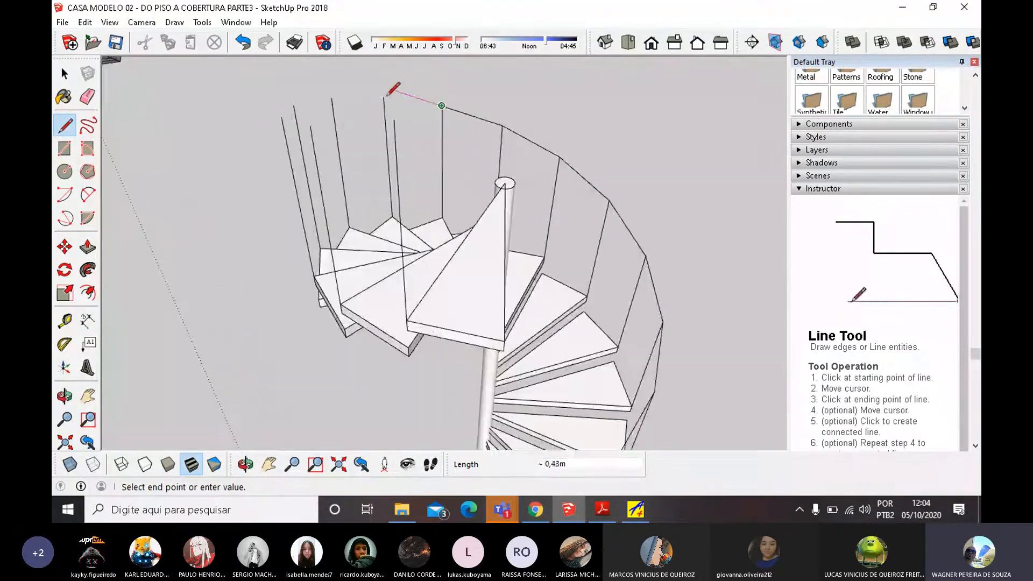
click(383, 97)
click(330, 98)
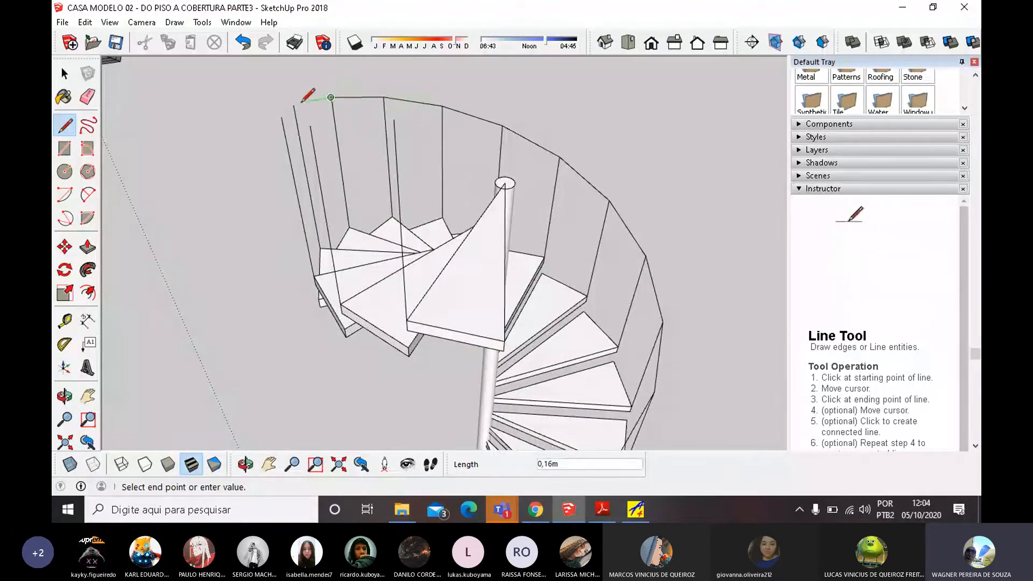
middle_drag(295, 103, 517, 80)
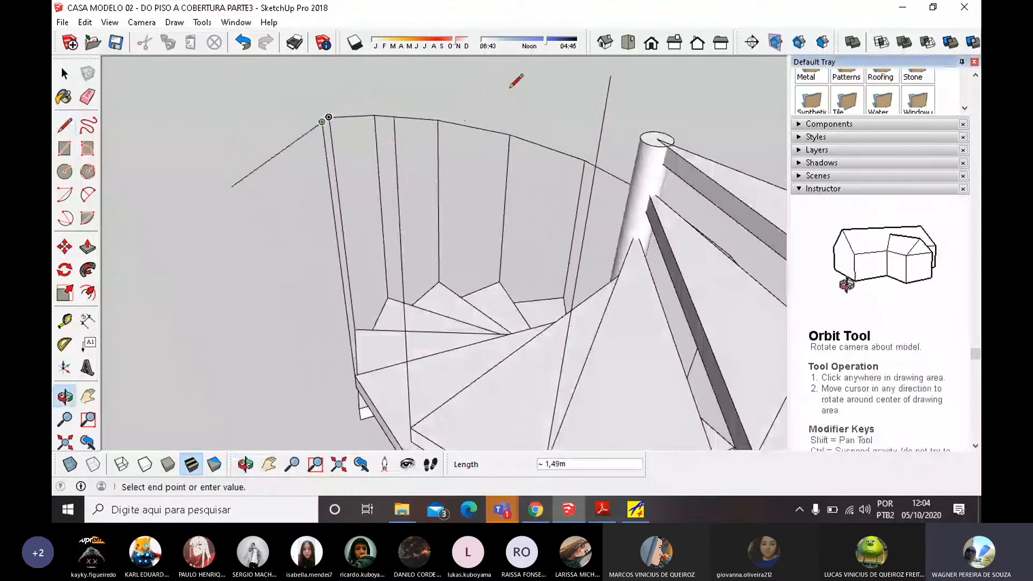
middle_drag(415, 123, 264, 108)
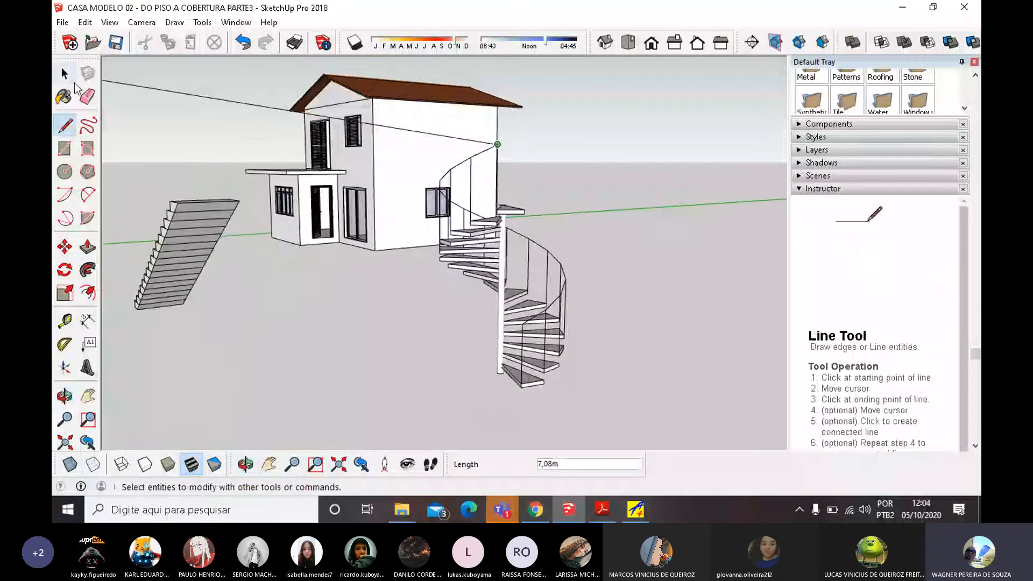
click(65, 75)
Draw a circle with a 0.02 m radius centred on the lower end of the handrail line, at the lowest post's top.
scroll(506, 176, up, 4)
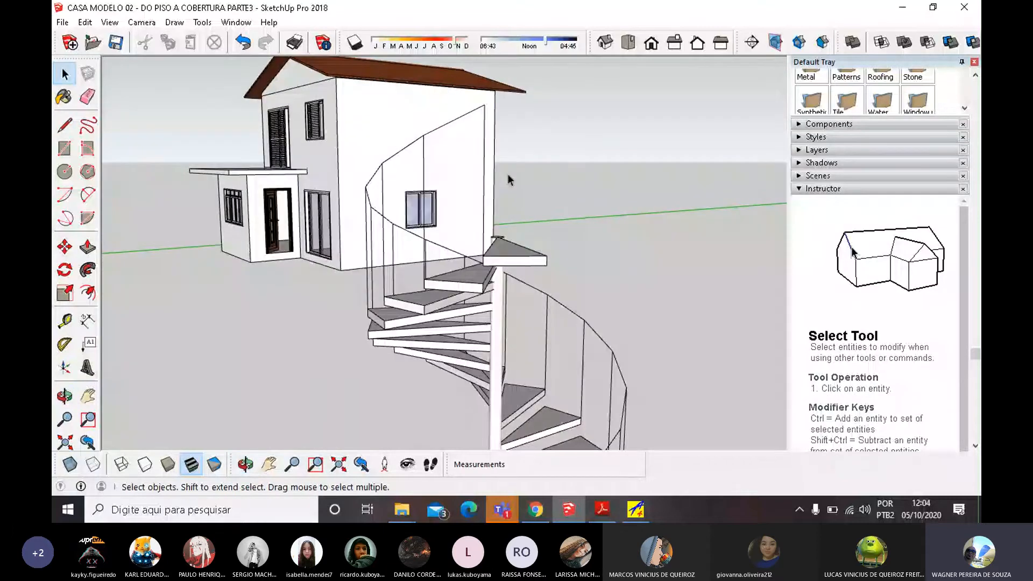
middle_drag(508, 178, 673, 259)
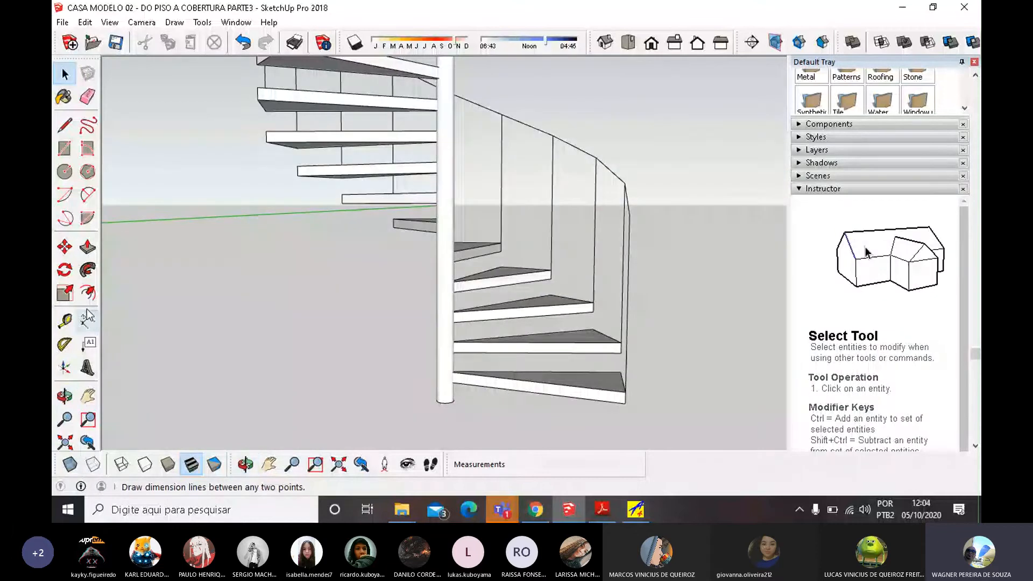
click(64, 171)
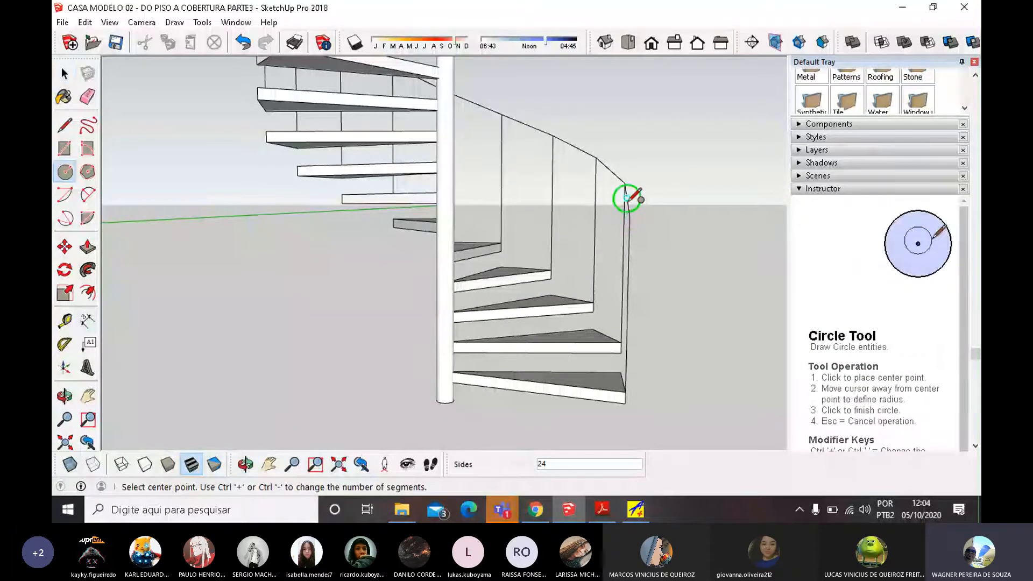
click(630, 215)
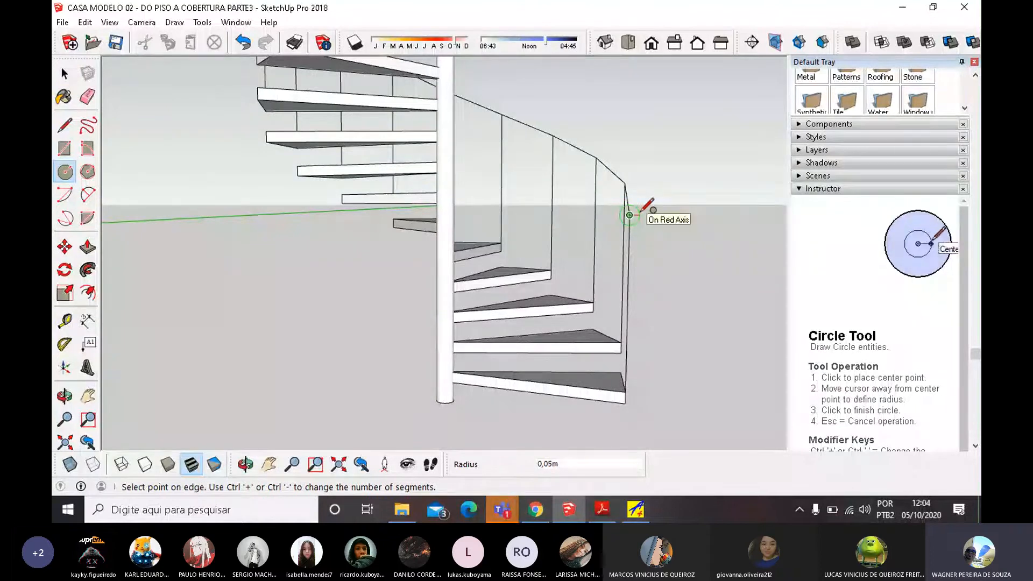
text(,0)
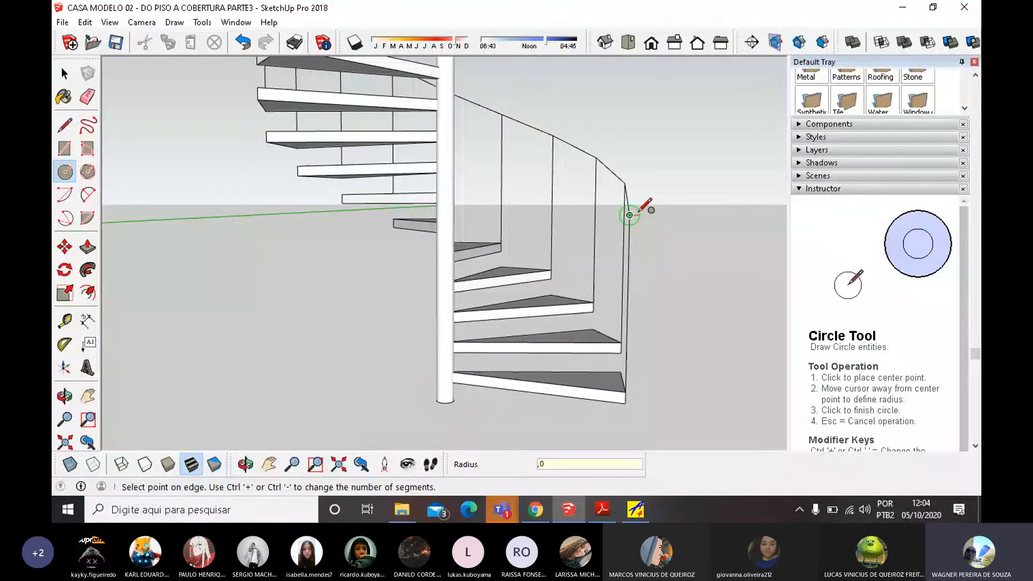
text(2)
key(Return)
scroll(642, 193, up, 3)
mouse_move(661, 237)
middle_down()
mouse_move(561, 300)
mouse_move(408, 287)
middle_up()
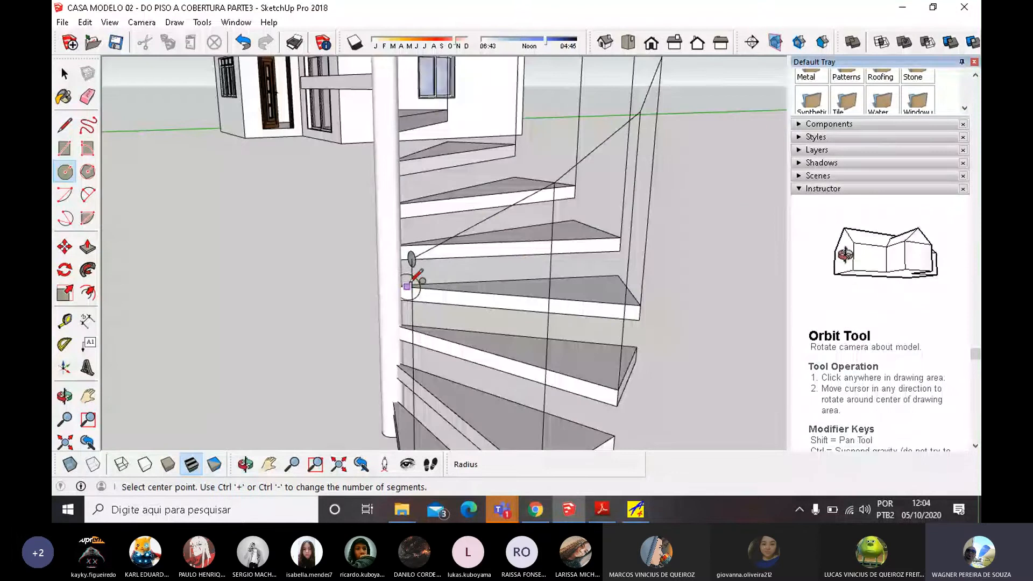
Sweep the circle with Follow Me along all segments of the handrail line, from the lowest post to the topmost one.
click(65, 73)
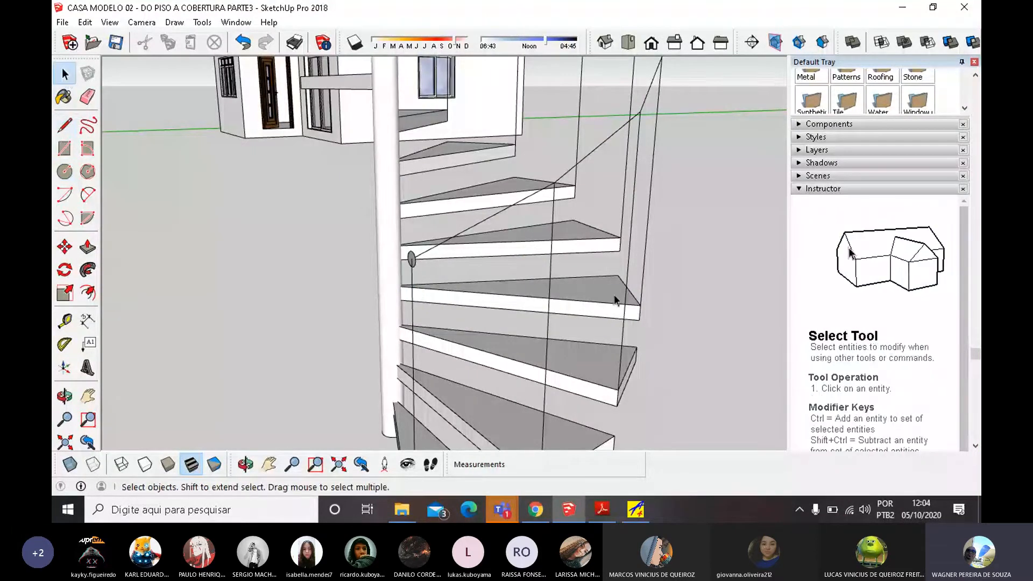
scroll(615, 300, down, 4)
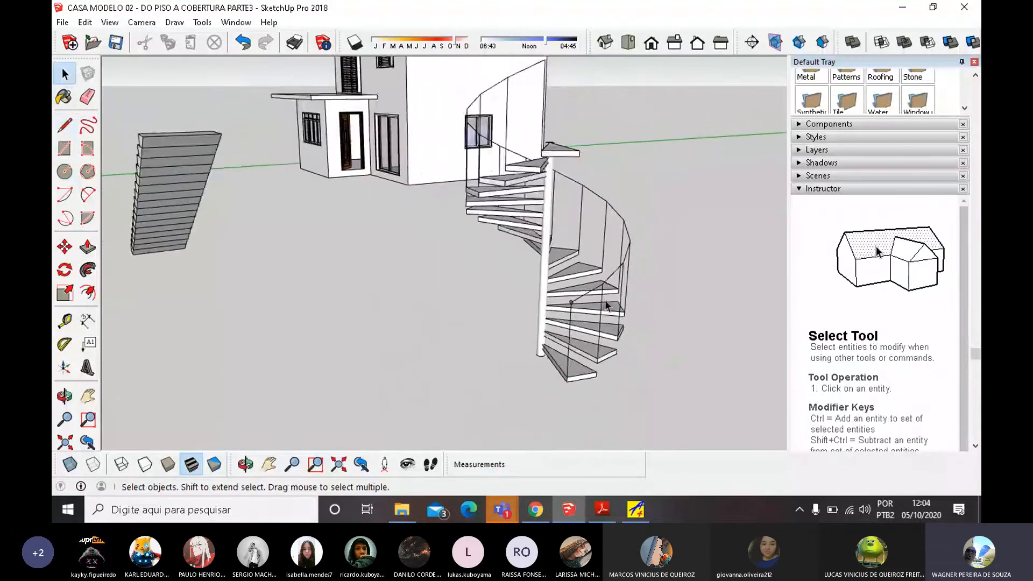
scroll(606, 306, down, 1)
click(550, 132)
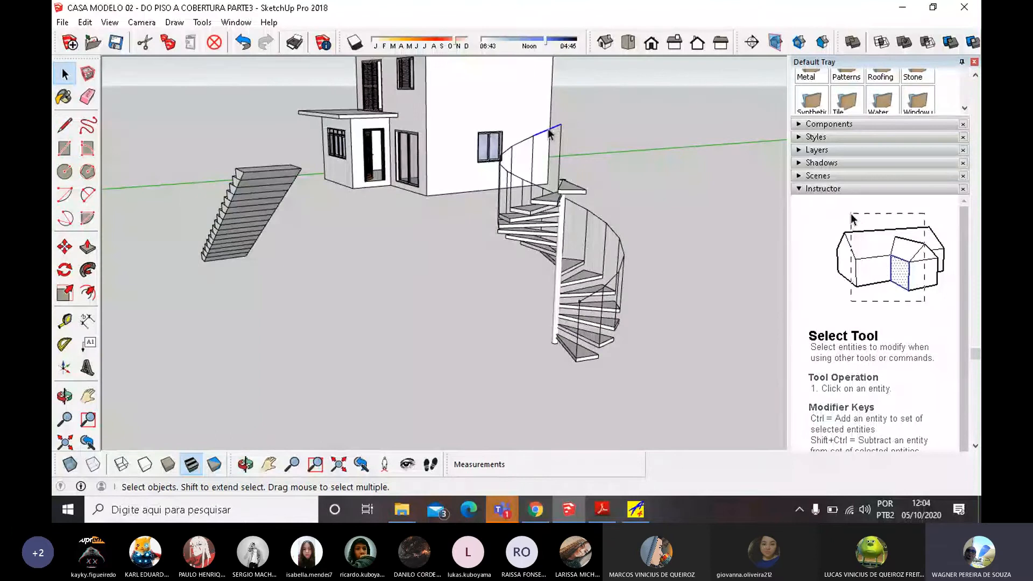
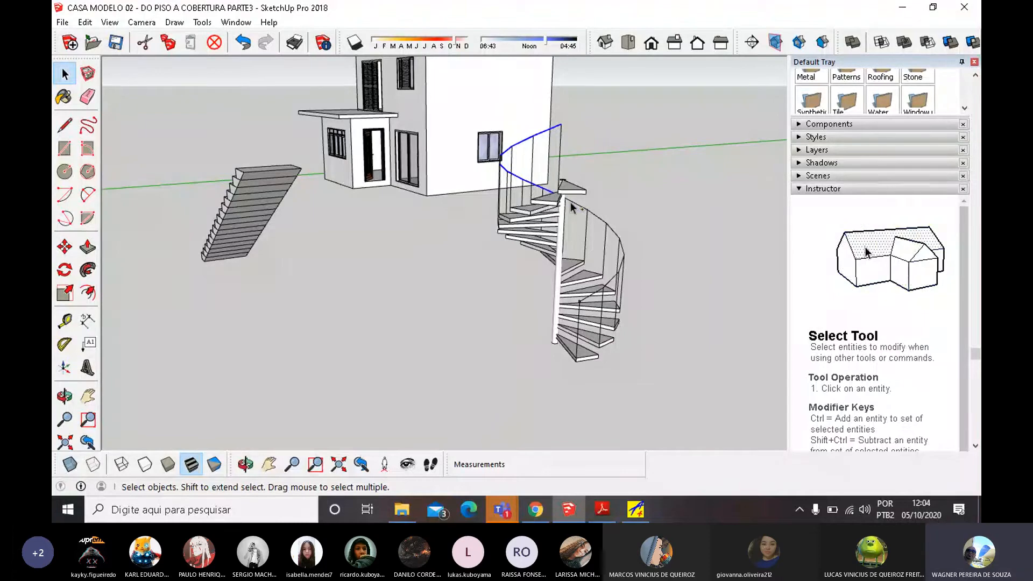
ctrl+click(599, 221)
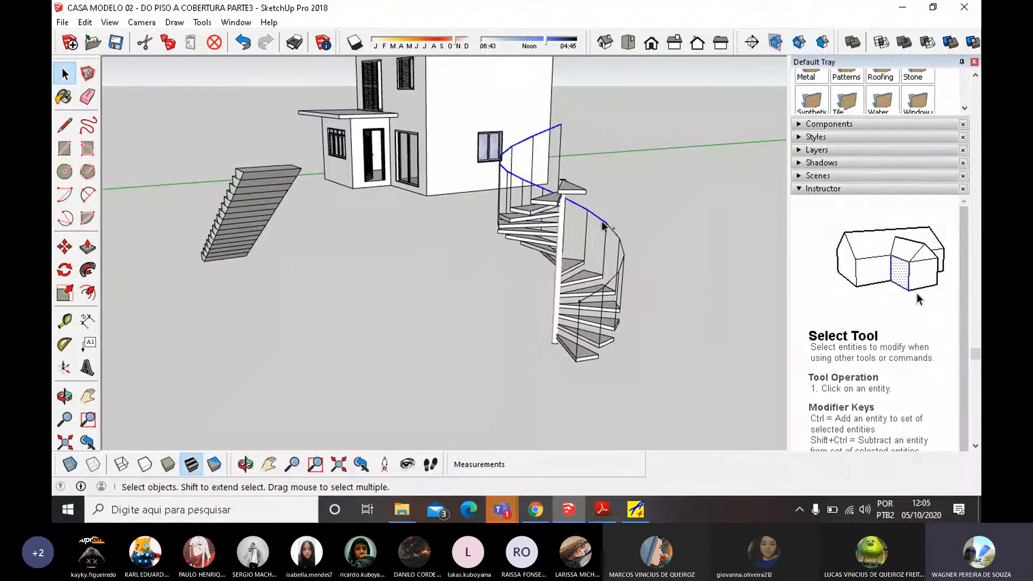
ctrl+click(622, 247)
ctrl+click(623, 269)
scroll(610, 301, up, 5)
middle_drag(608, 299, 589, 251)
scroll(425, 351, down, 4)
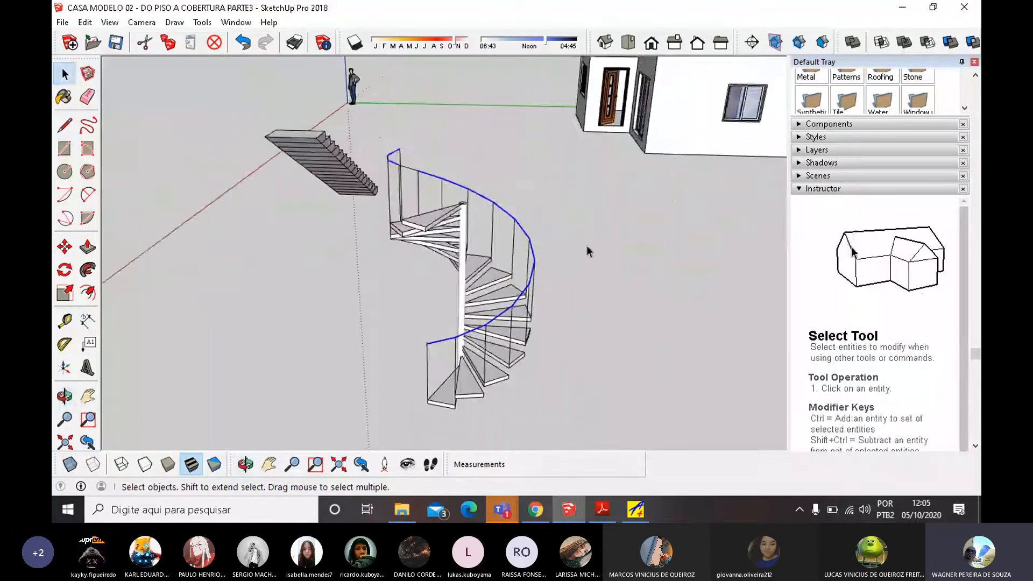
scroll(421, 142, up, 3)
middle_drag(422, 142, 648, 254)
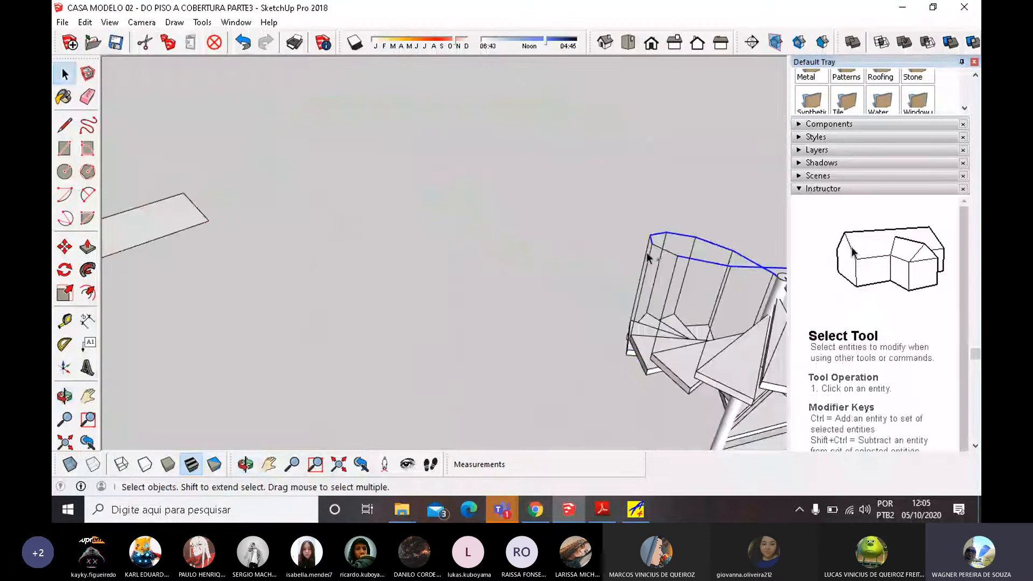
scroll(453, 232, down, 5)
middle_drag(454, 256, 495, 192)
scroll(539, 314, up, 5)
scroll(538, 315, up, 2)
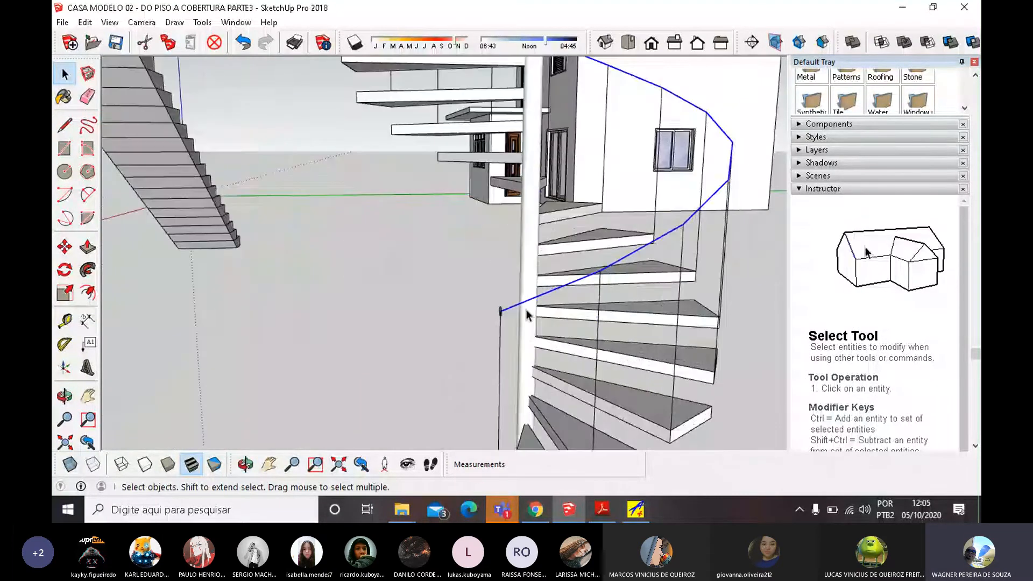
middle_drag(527, 315, 168, 206)
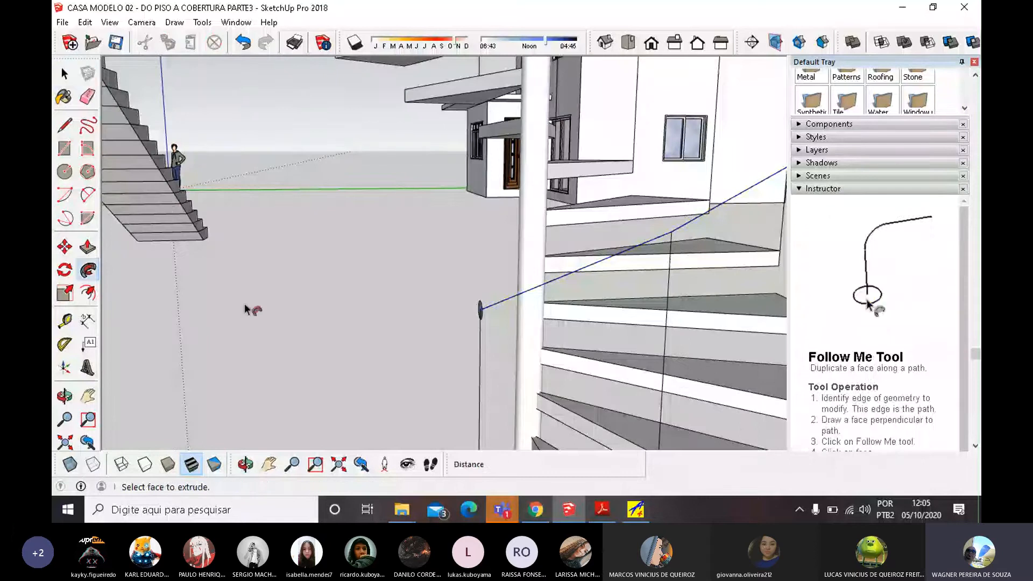
middle_drag(513, 339, 380, 261)
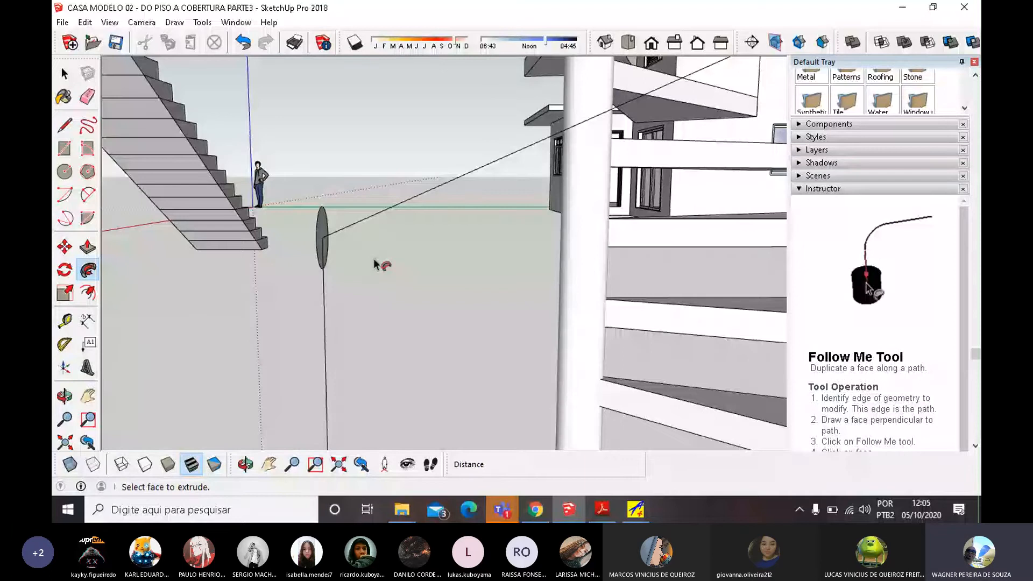
click(323, 237)
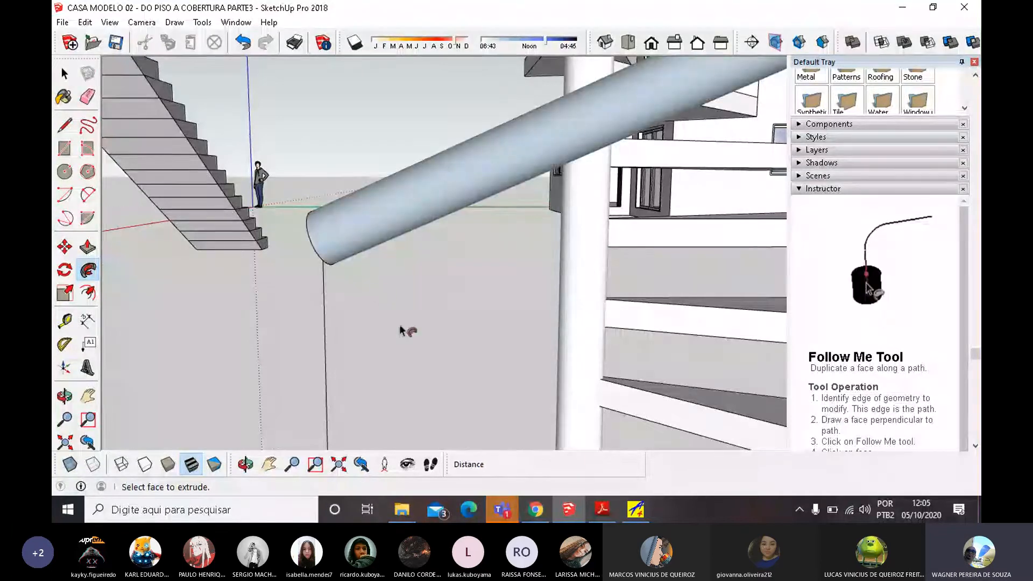
Examine the swept handrail and the joints between its segments along the spiral staircase.
middle_drag(406, 329, 390, 316)
scroll(389, 317, down, 5)
scroll(431, 304, up, 8)
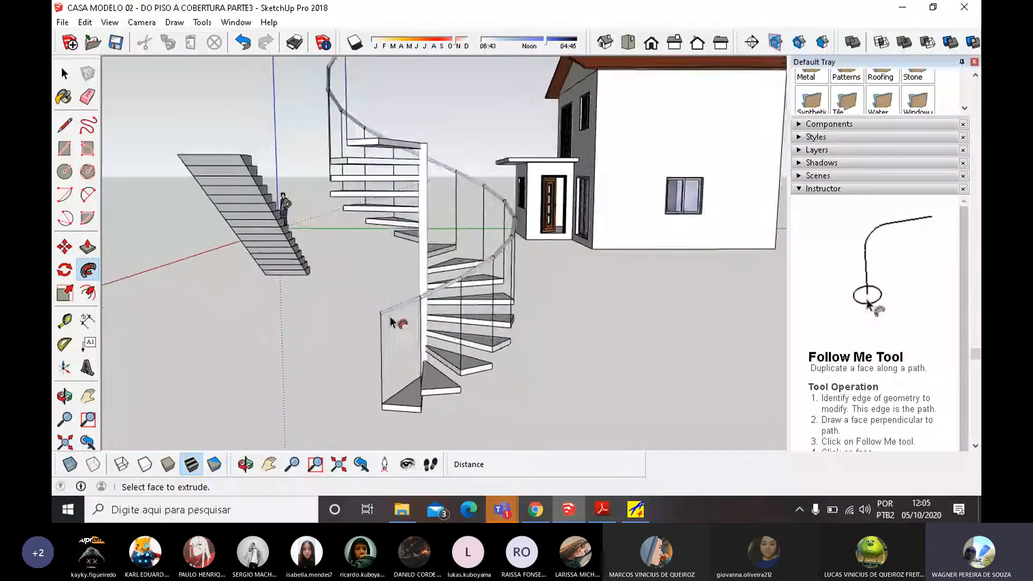
middle_drag(439, 301, 396, 452)
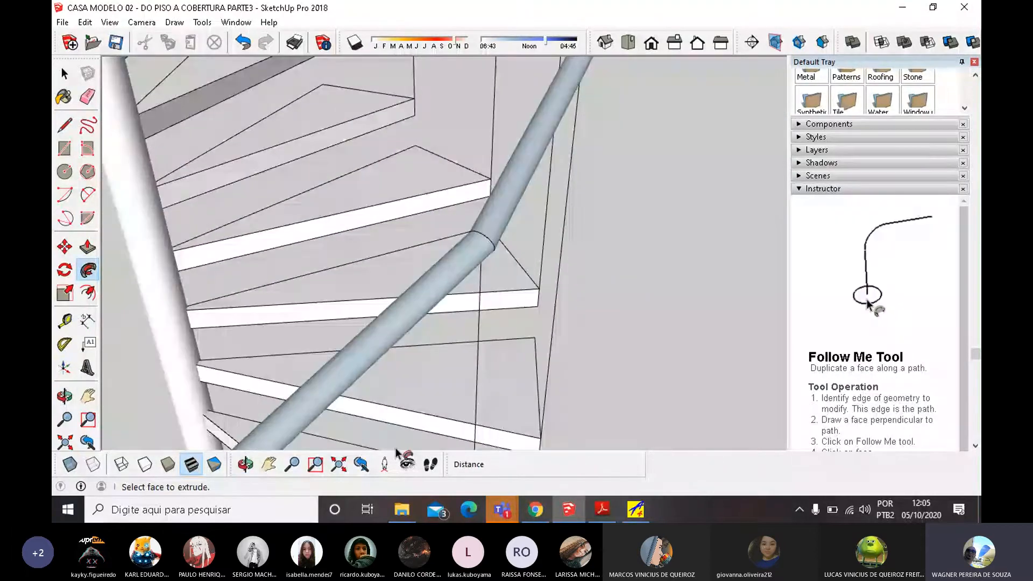
scroll(569, 245, down, 4)
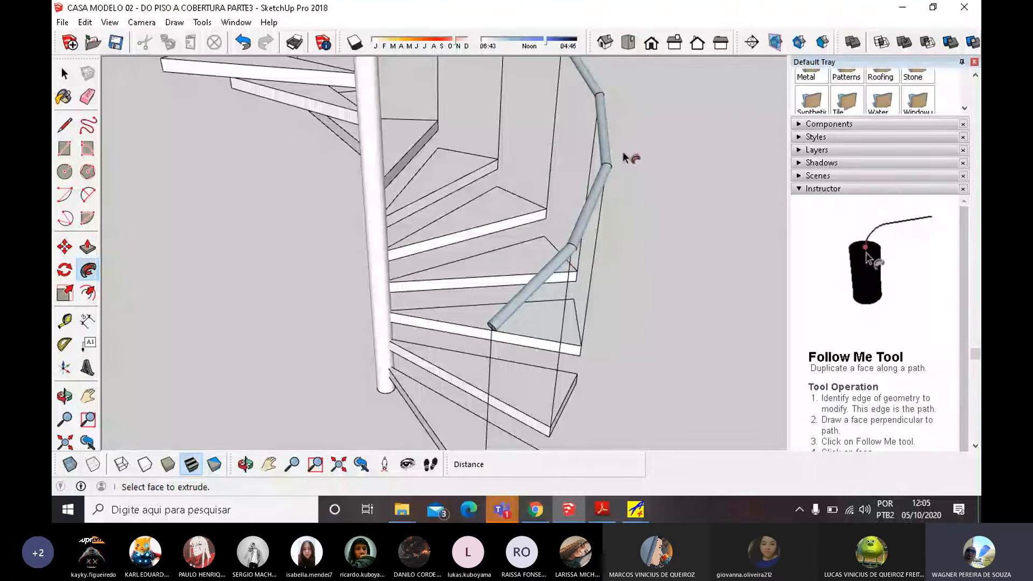
scroll(607, 245, down, 6)
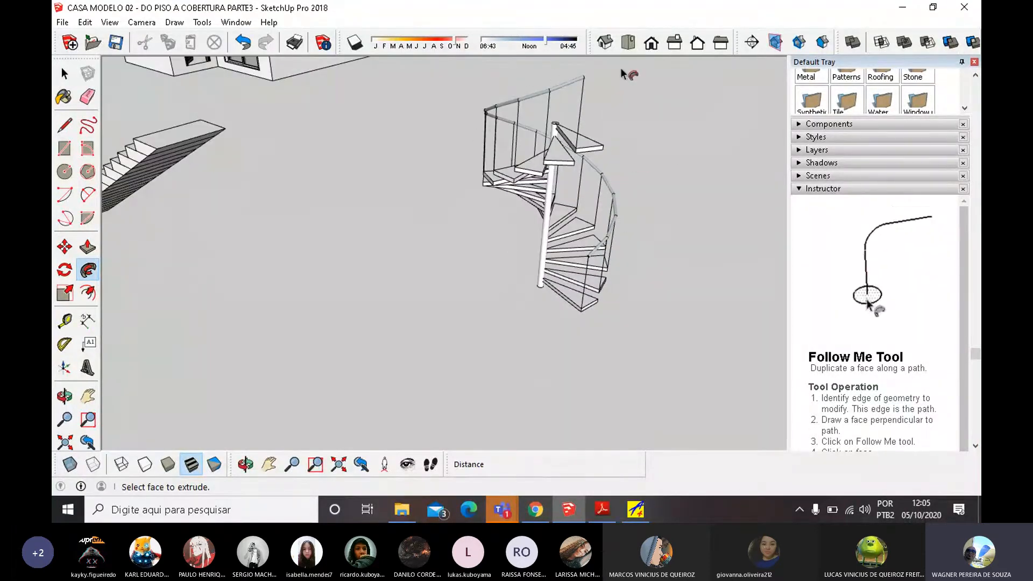
scroll(609, 146, up, 4)
scroll(612, 248, up, 6)
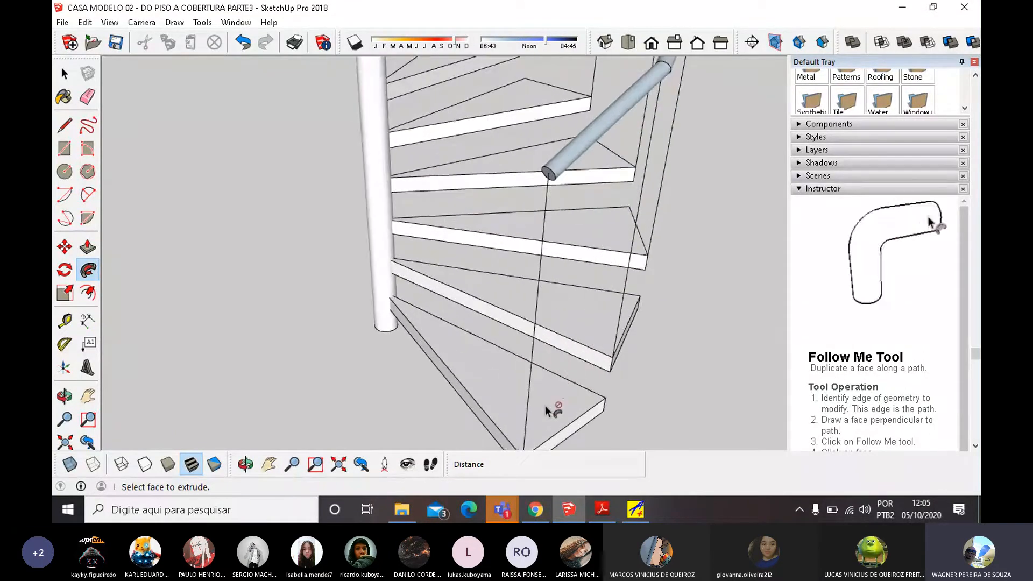
Open the lowest step component and draw a circle with a 0.005 m radius on the tread beside the post line's corner.
scroll(547, 412, up, 4)
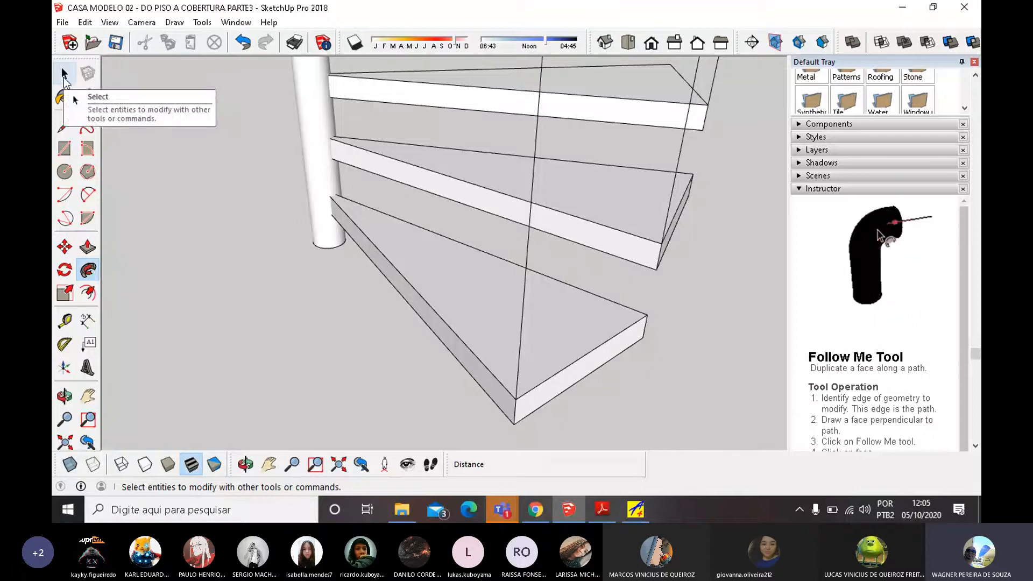
click(65, 75)
scroll(538, 377, up, 4)
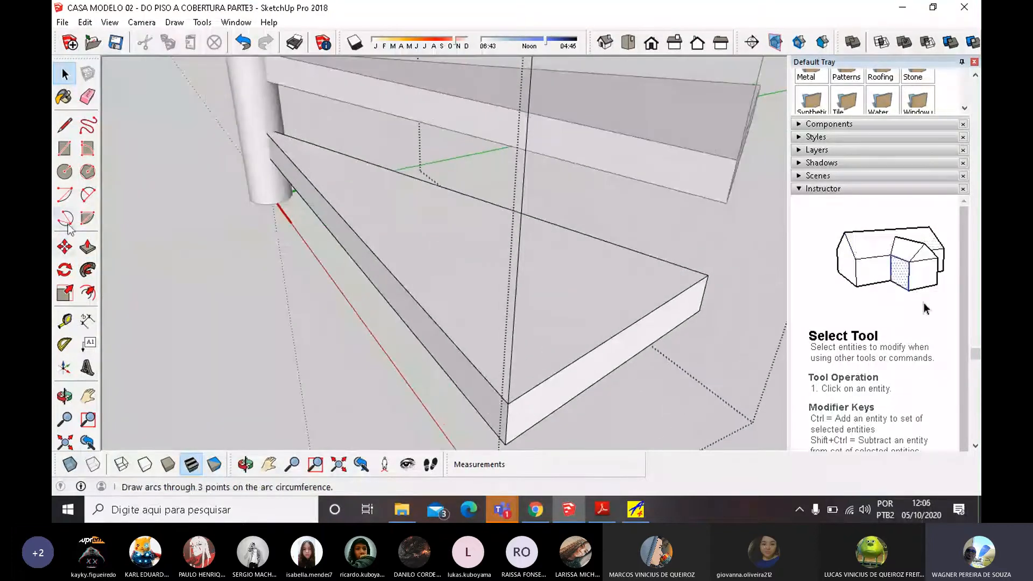
click(65, 172)
scroll(509, 382, up, 2)
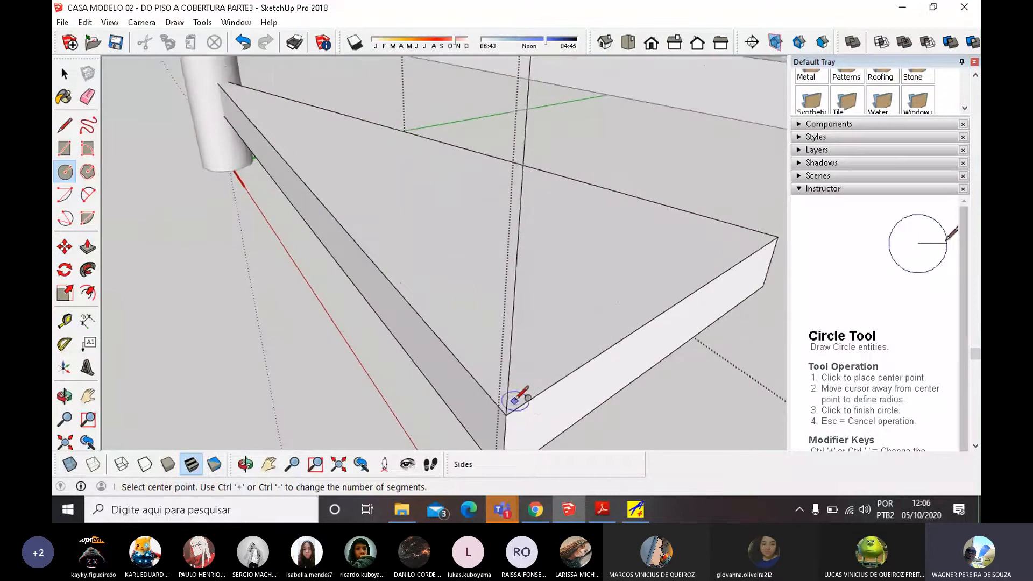
scroll(509, 404, up, 1)
middle_drag(511, 403, 316, 415)
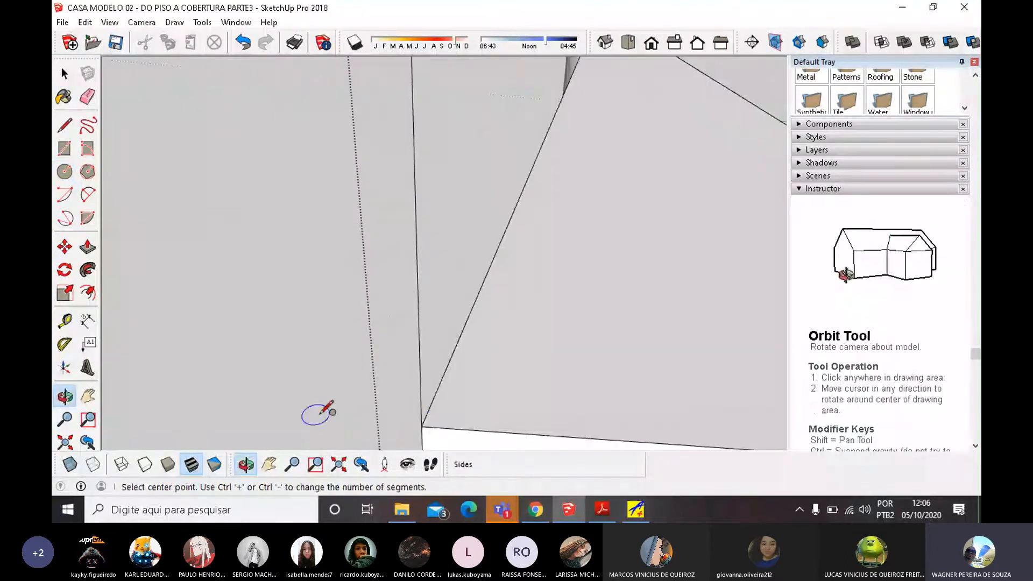
click(442, 415)
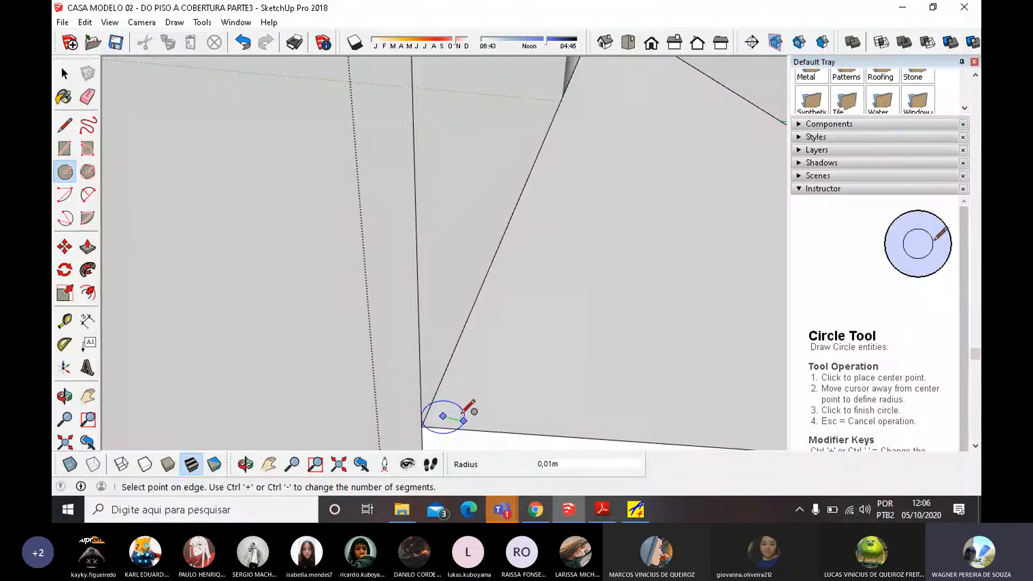
click(463, 419)
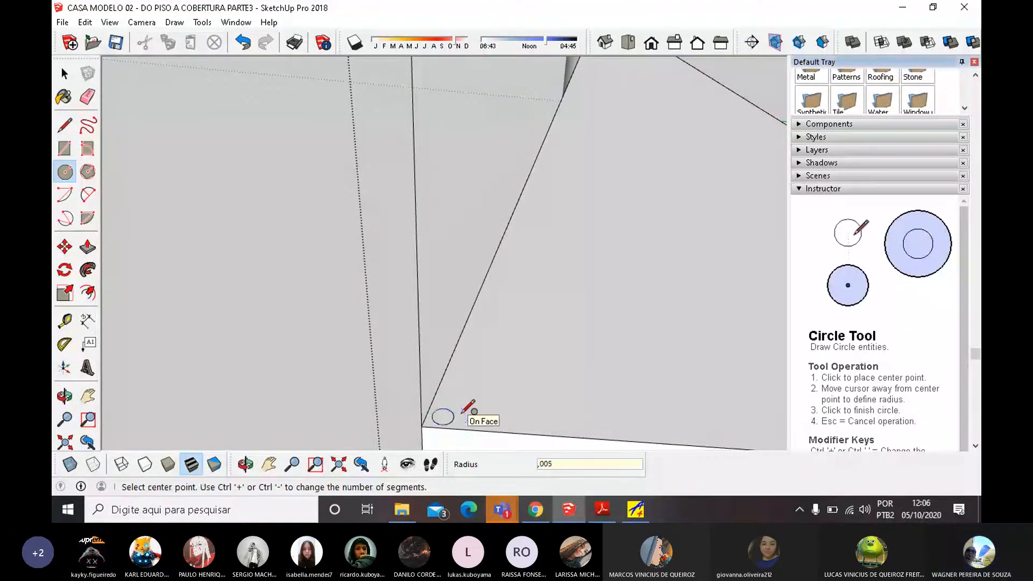
Extrude the small circle on the lowest tread about 0.92 m up to the handrail with Push/Pull.
middle_drag(463, 418, 523, 418)
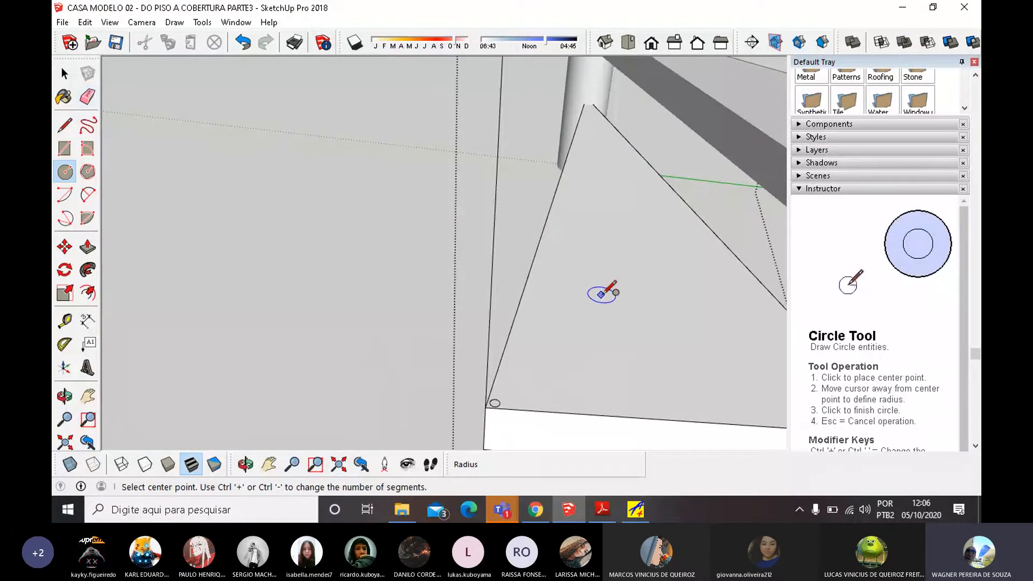
middle_drag(604, 288, 634, 258)
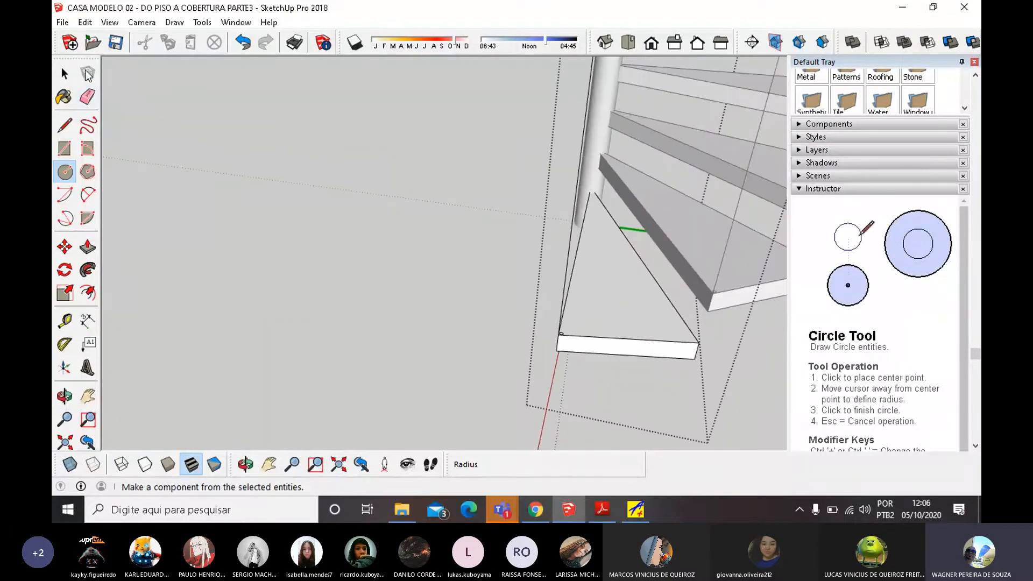
key(p)
scroll(574, 330, up, 5)
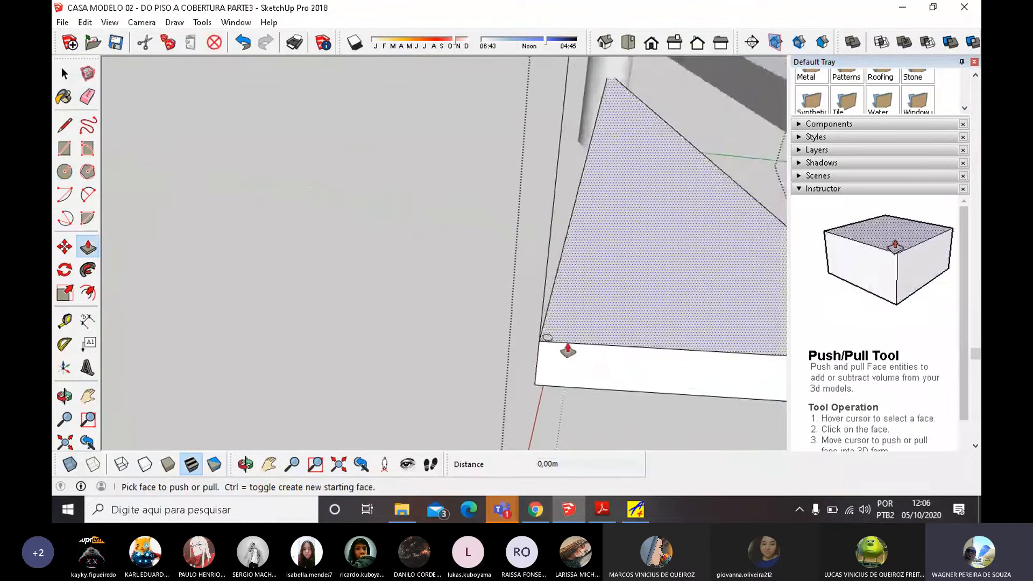
click(560, 325)
scroll(580, 264, down, 3)
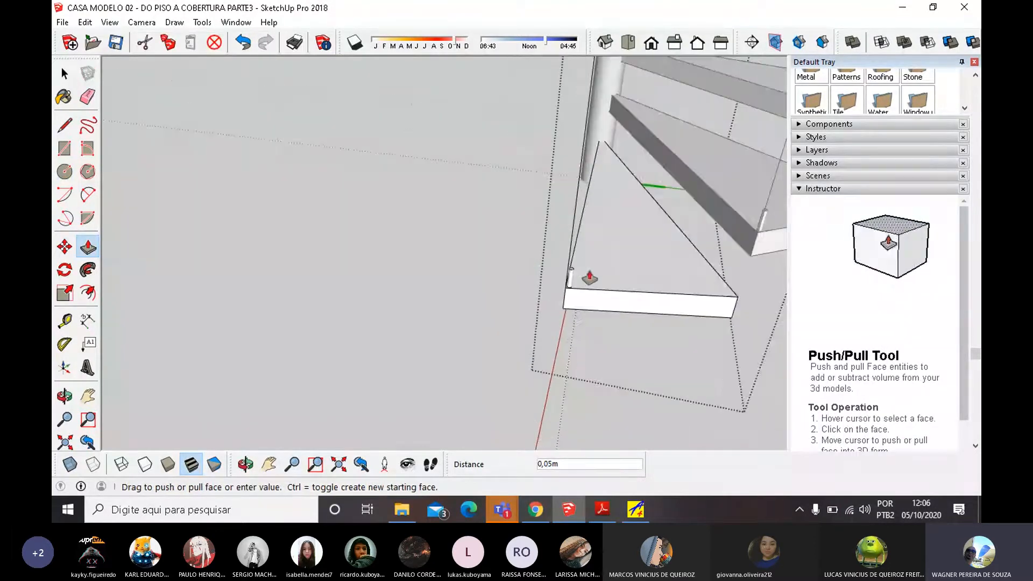
middle_drag(590, 277, 569, 342)
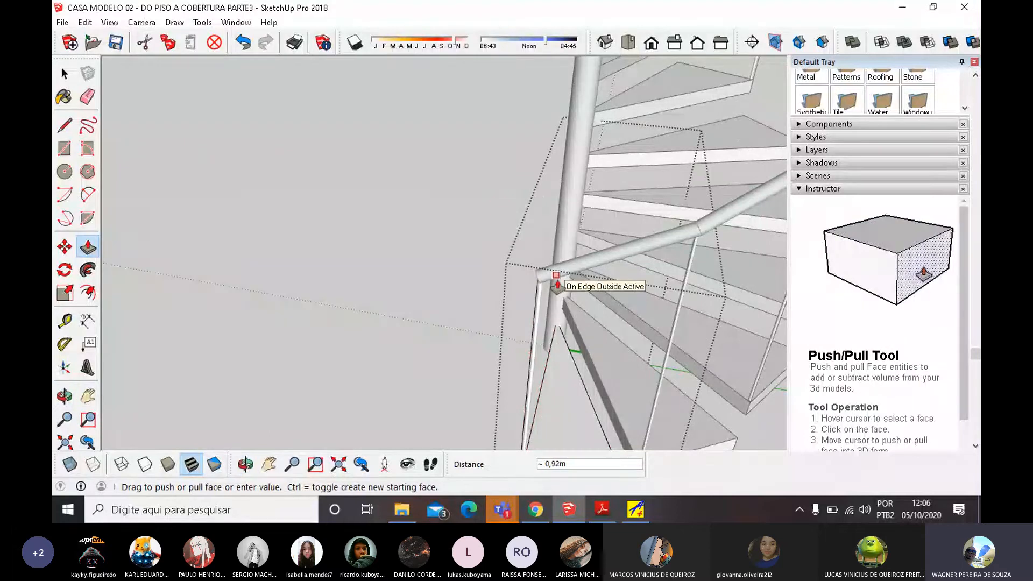
scroll(558, 285, down, 5)
scroll(522, 323, up, 4)
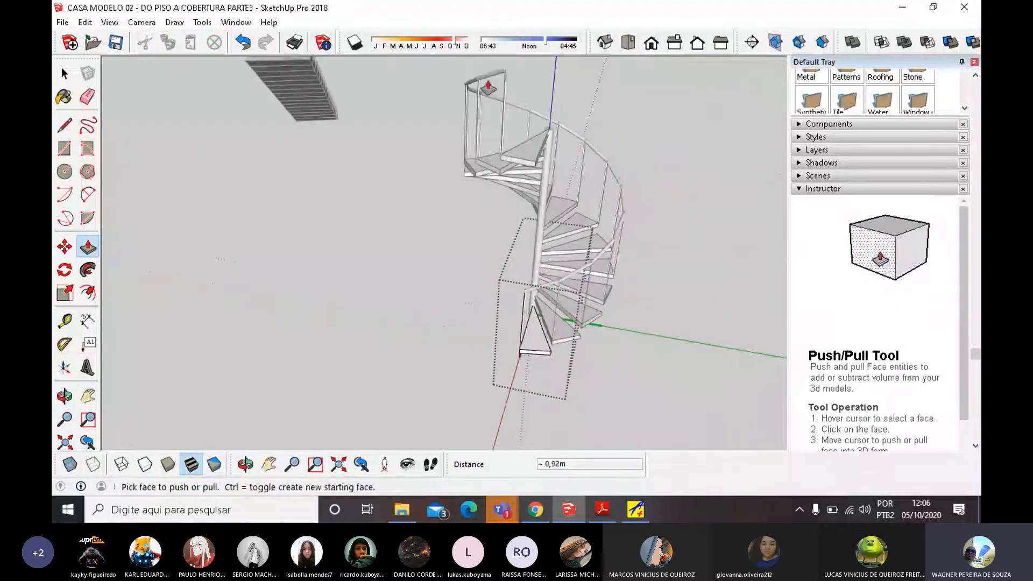
Delete the old post line beside the new cylindrical post and close the step component.
scroll(530, 312, up, 3)
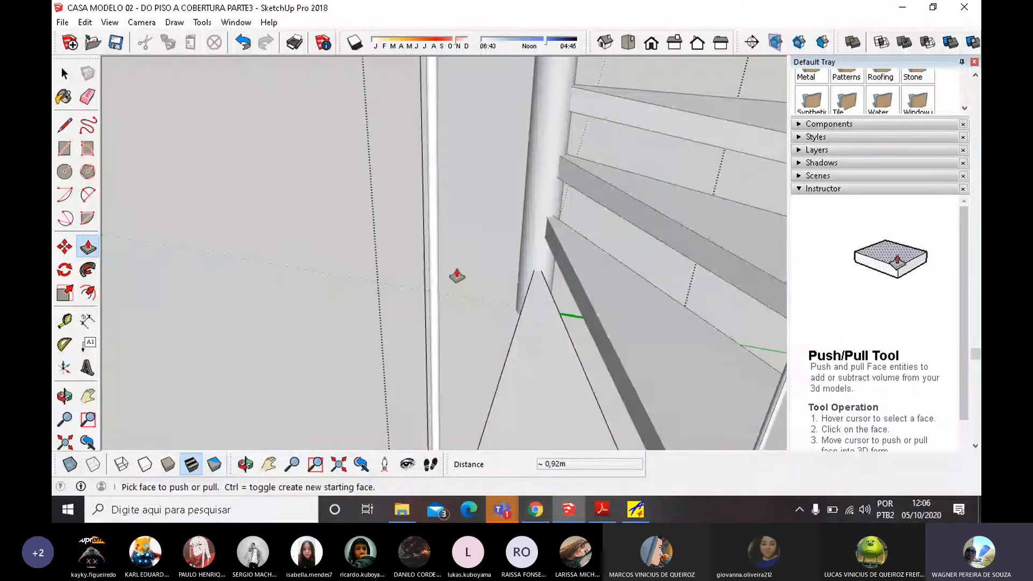
key(space)
click(423, 224)
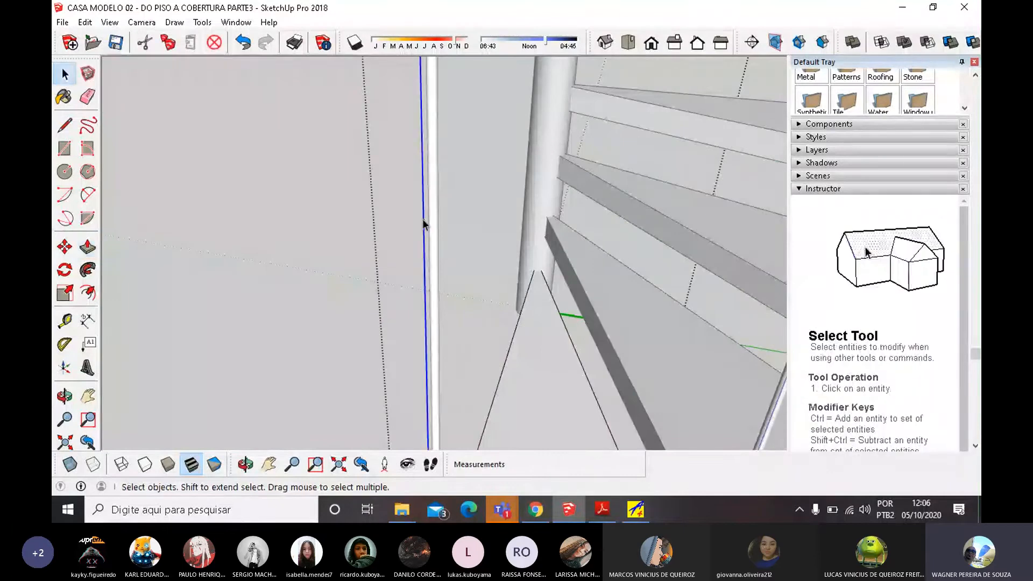
key(Delete)
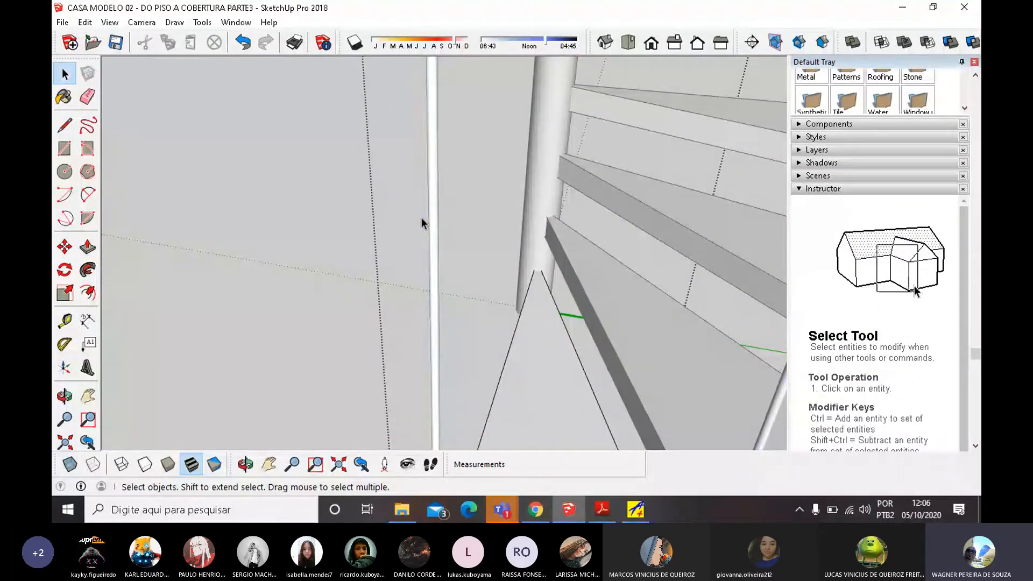
scroll(422, 220, down, 5)
middle_drag(423, 220, 833, 210)
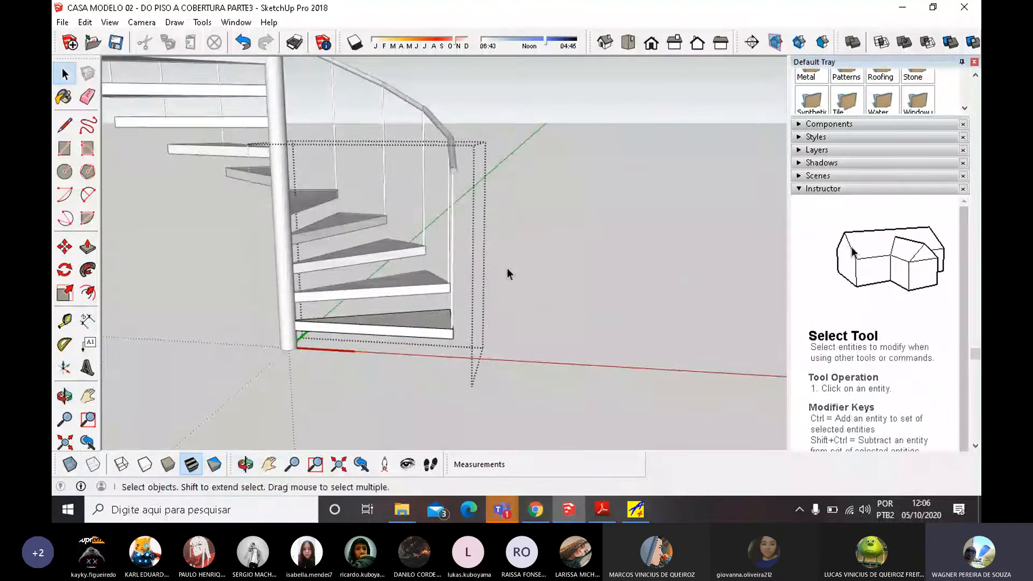
middle_drag(507, 269, 623, 264)
scroll(596, 272, down, 1)
click(622, 188)
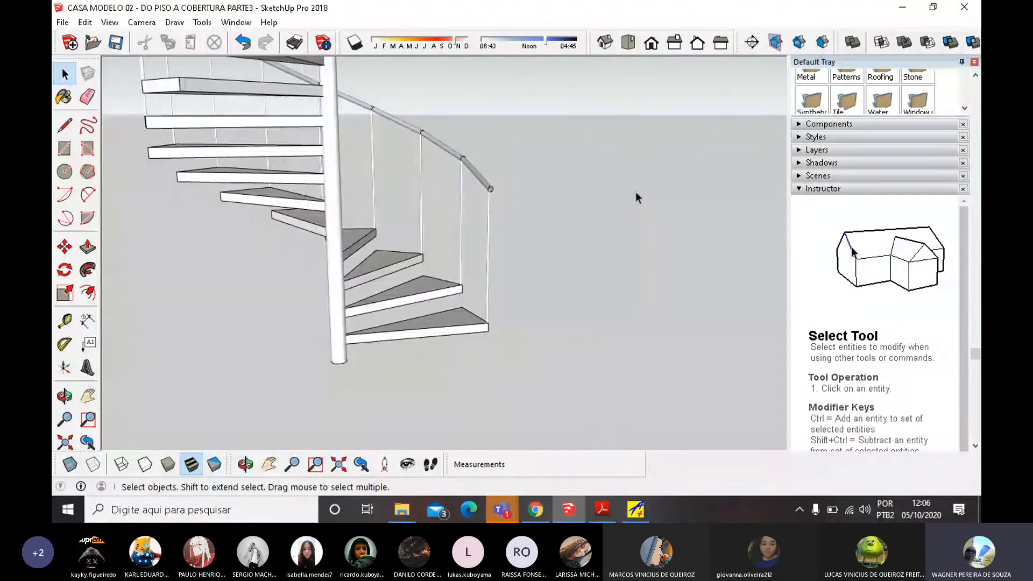
Undo the cylindrical posts, the handrail sweep and its circle profile, back to the plain post and handrail lines.
scroll(512, 300, down, 3)
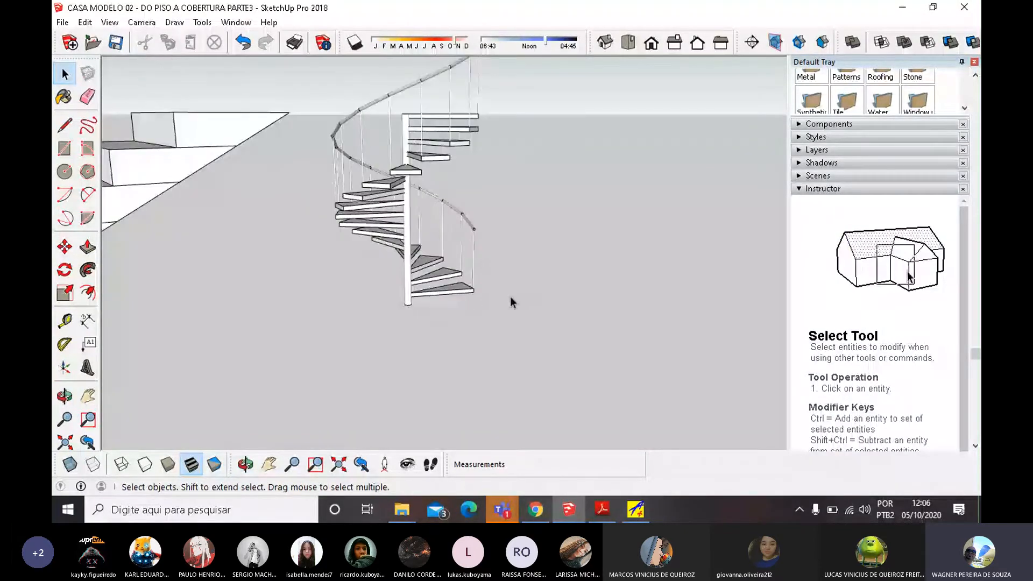
middle_drag(512, 302, 358, 328)
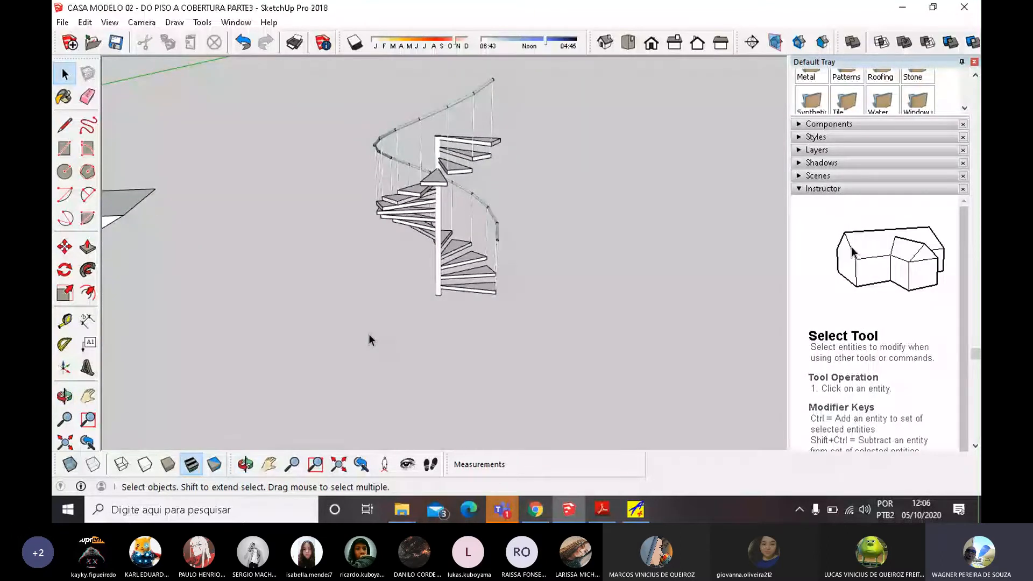
scroll(520, 208, up, 2)
key(ctrl+z)
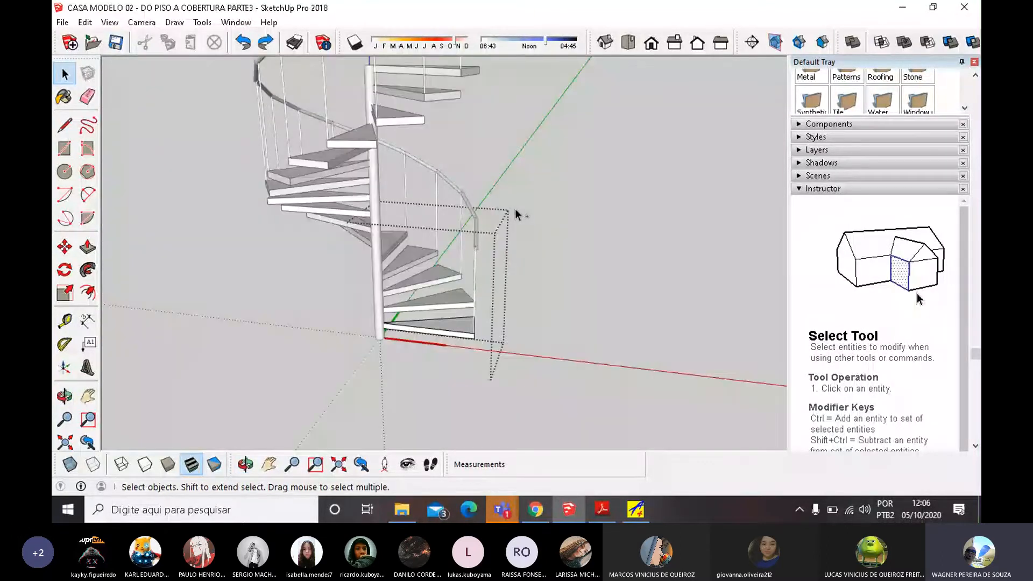
key(ctrl+z)
key(ctrl+z)
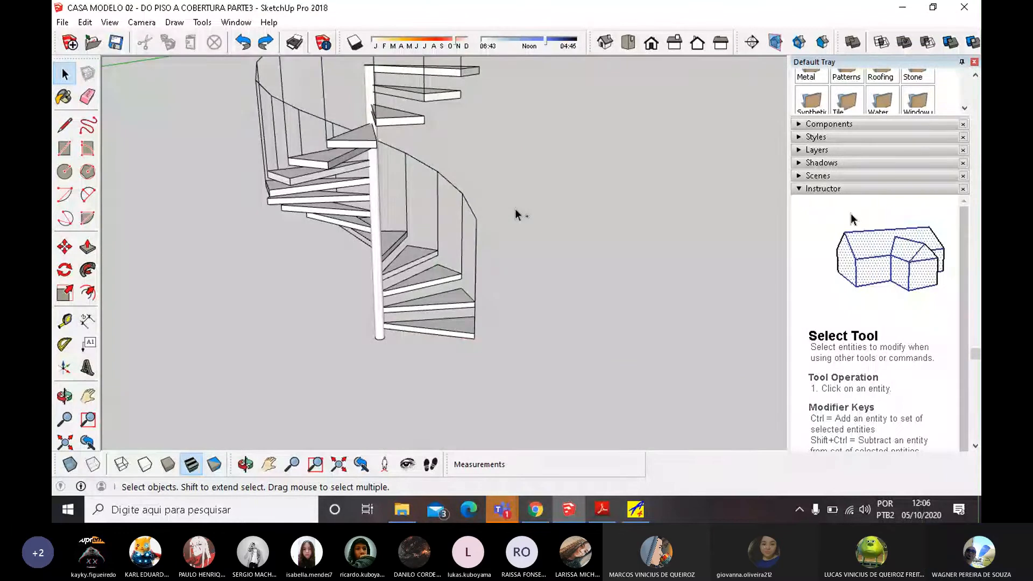
Draw a circle with a 0.02 m radius centred on the handrail line's lower end, at the top of the lowest post line.
scroll(535, 294, down, 3)
middle_drag(534, 294, 493, 272)
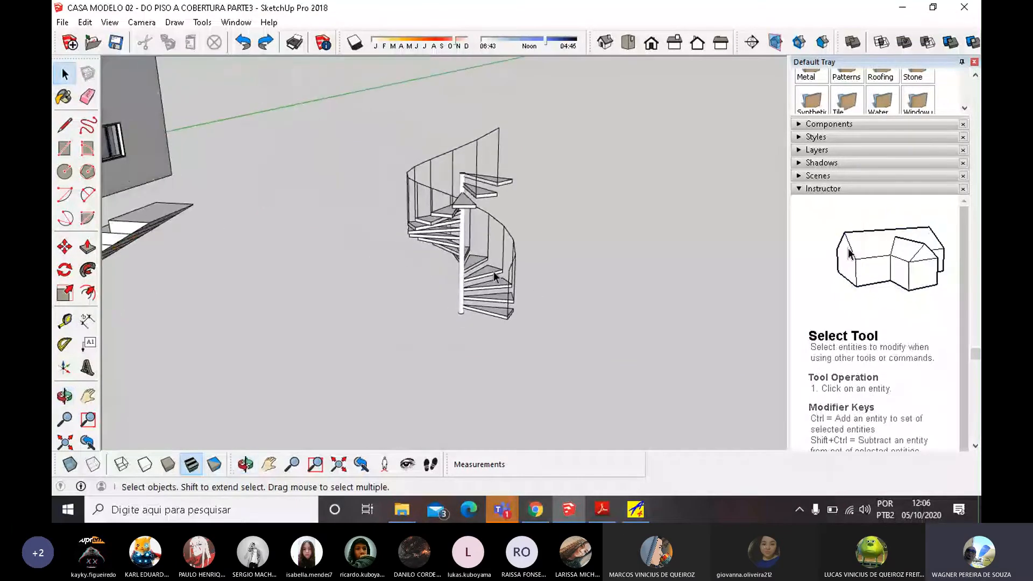
scroll(493, 271, up, 2)
scroll(458, 200, down, 2)
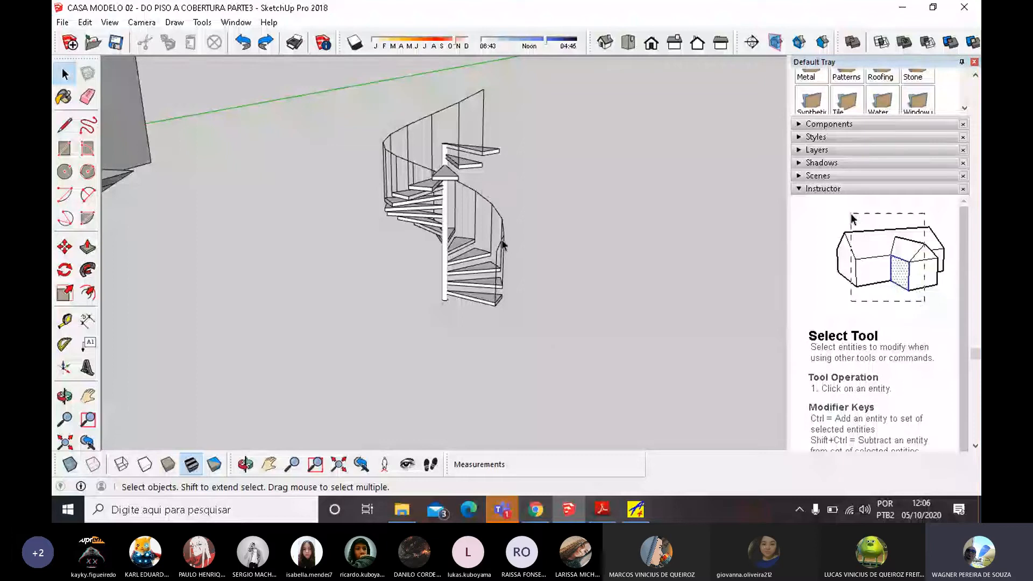
scroll(499, 253, up, 5)
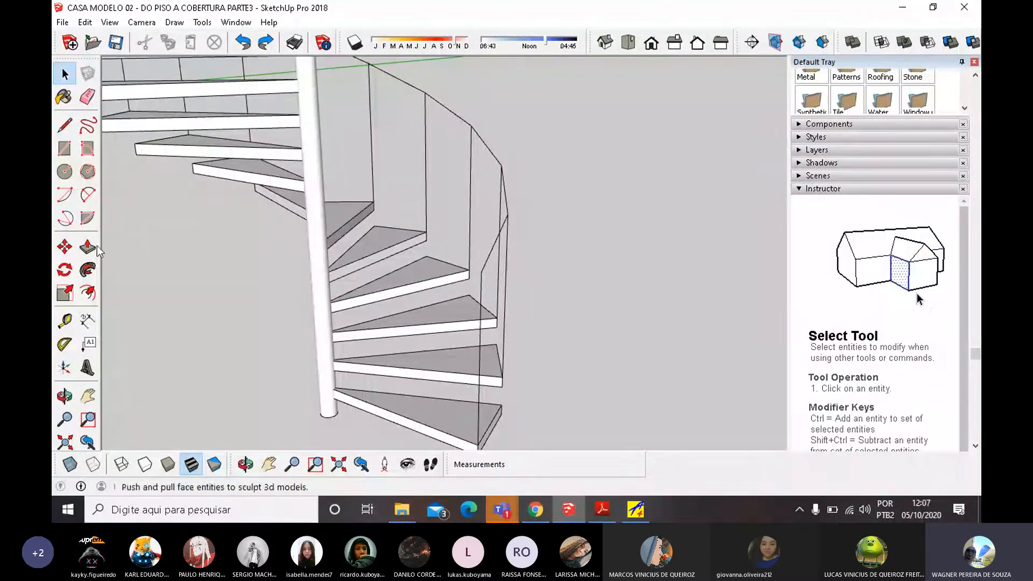
click(65, 172)
middle_drag(422, 313, 517, 291)
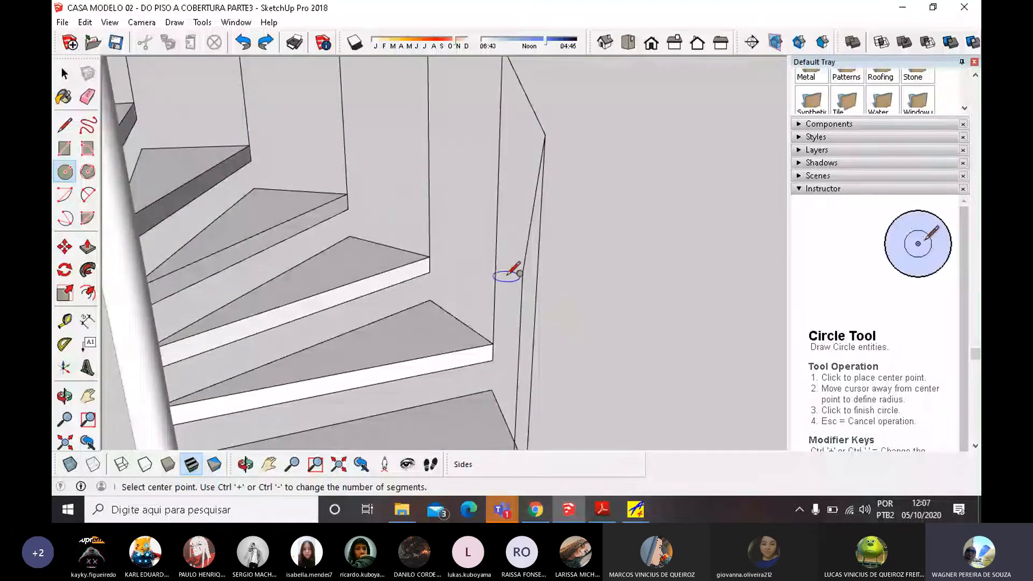
click(522, 273)
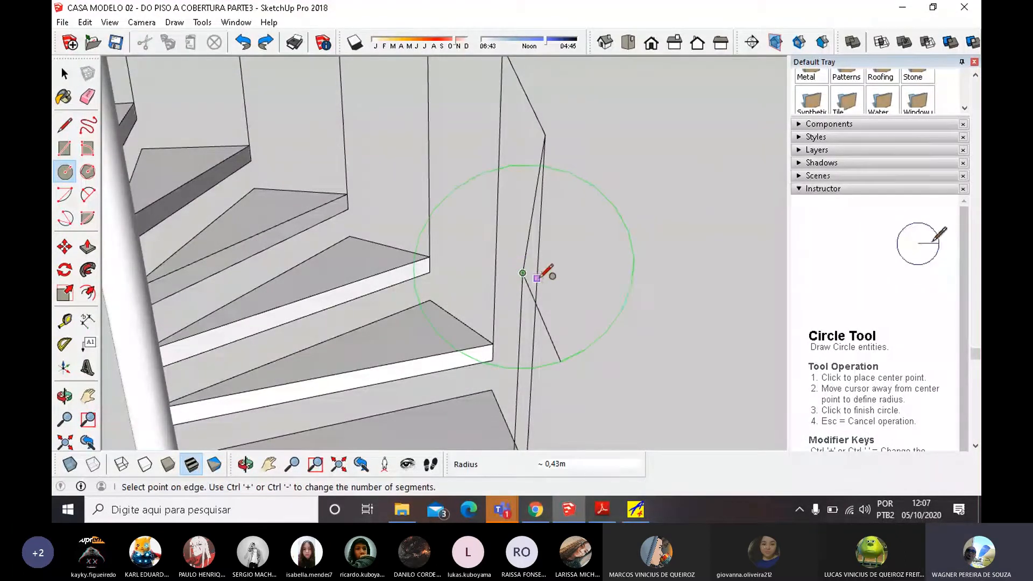
text(,02)
key(Return)
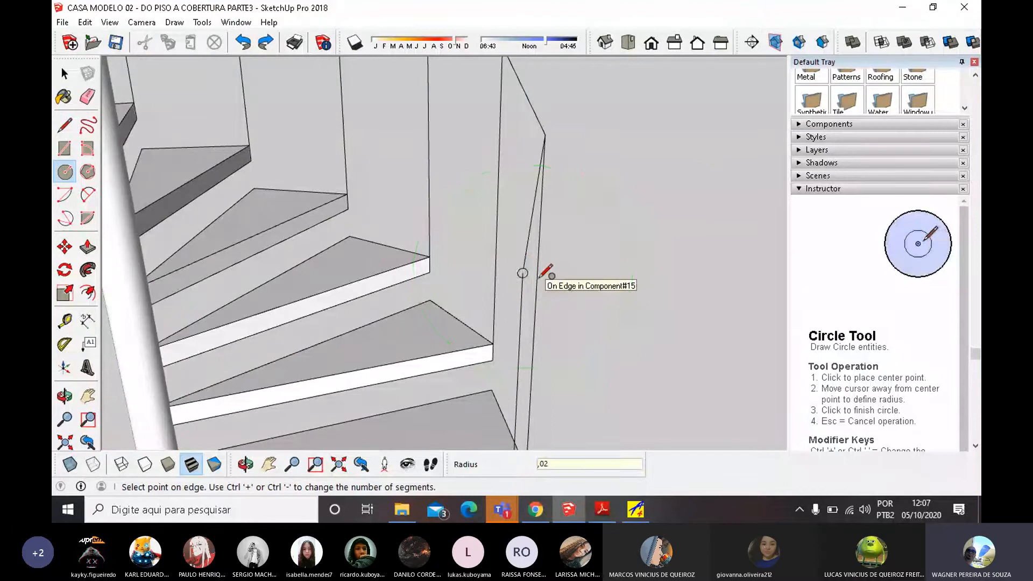
Try to sweep the 0.02 m circle along the lower segments of the handrail line with Follow Me.
middle_drag(540, 276, 395, 289)
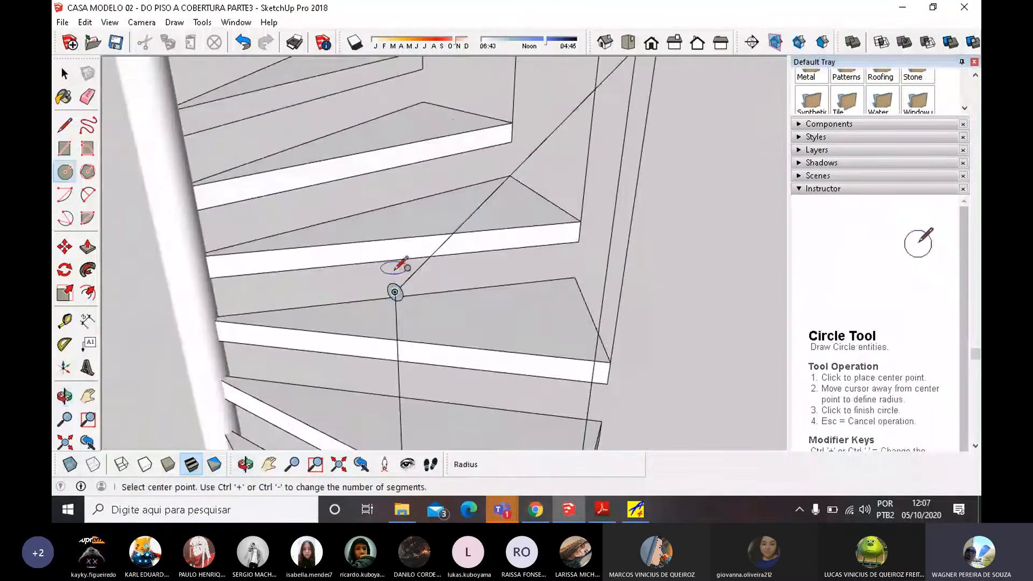
scroll(453, 355, down, 4)
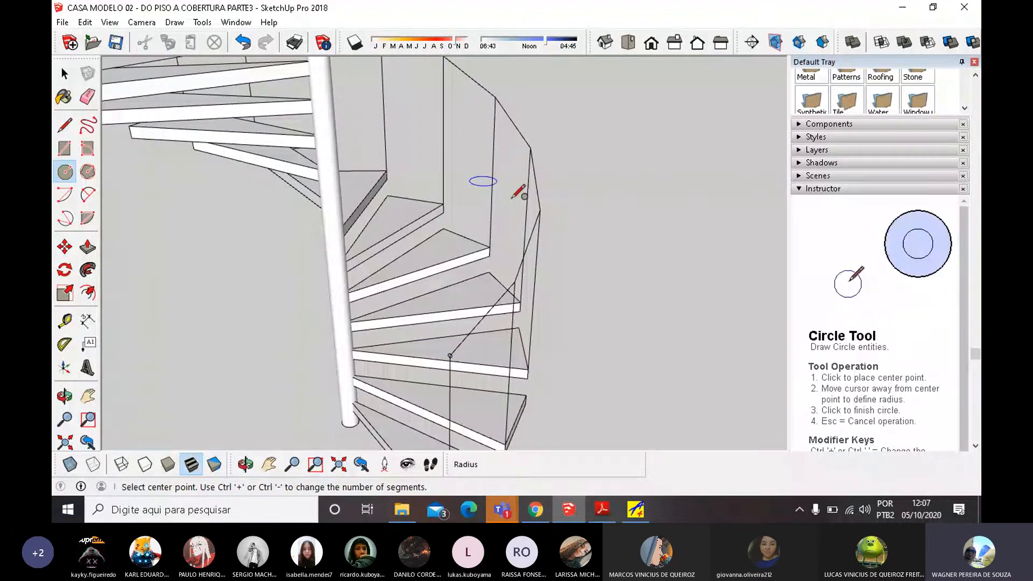
scroll(473, 371, down, 3)
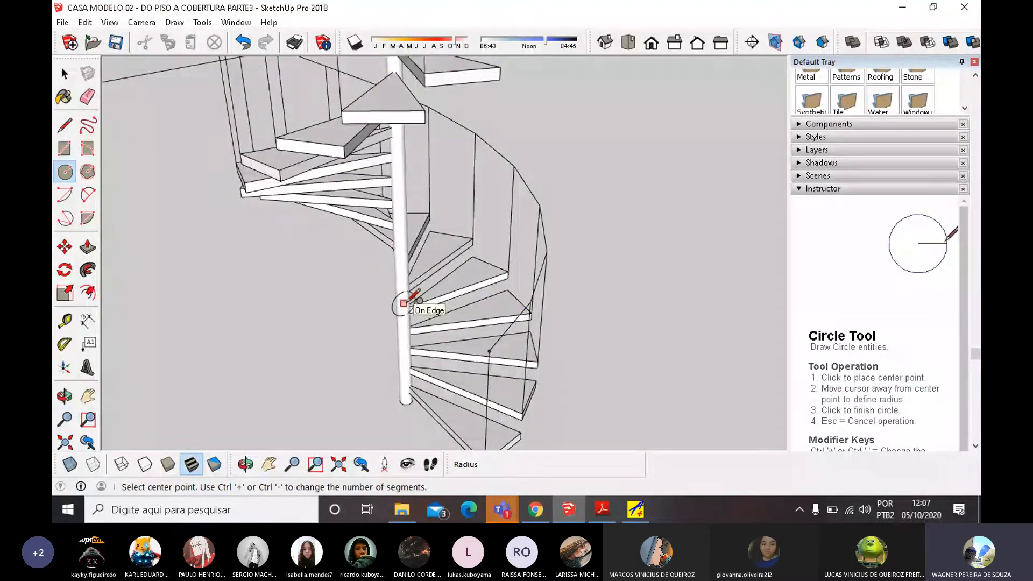
middle_drag(473, 371, 325, 346)
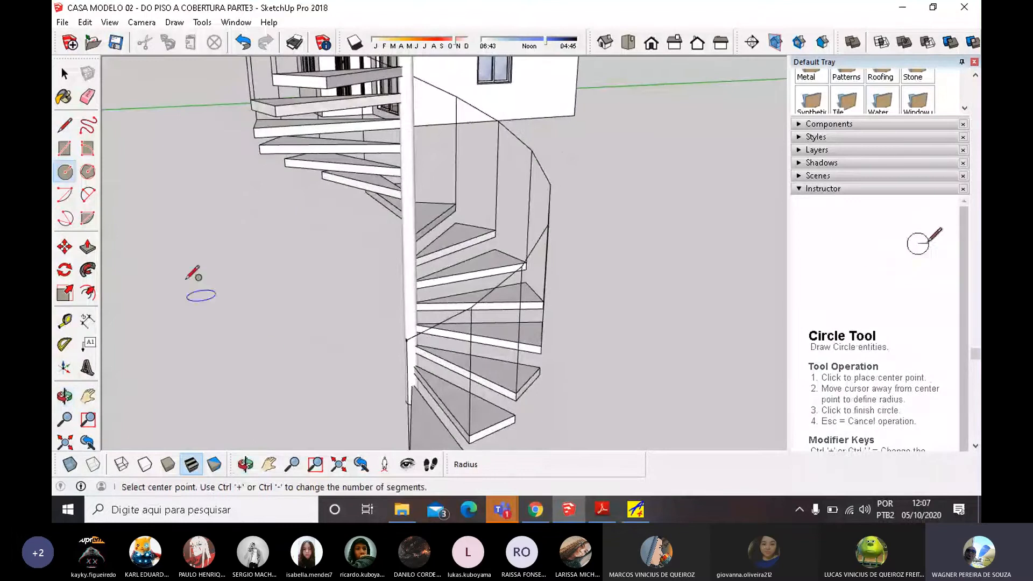
click(89, 272)
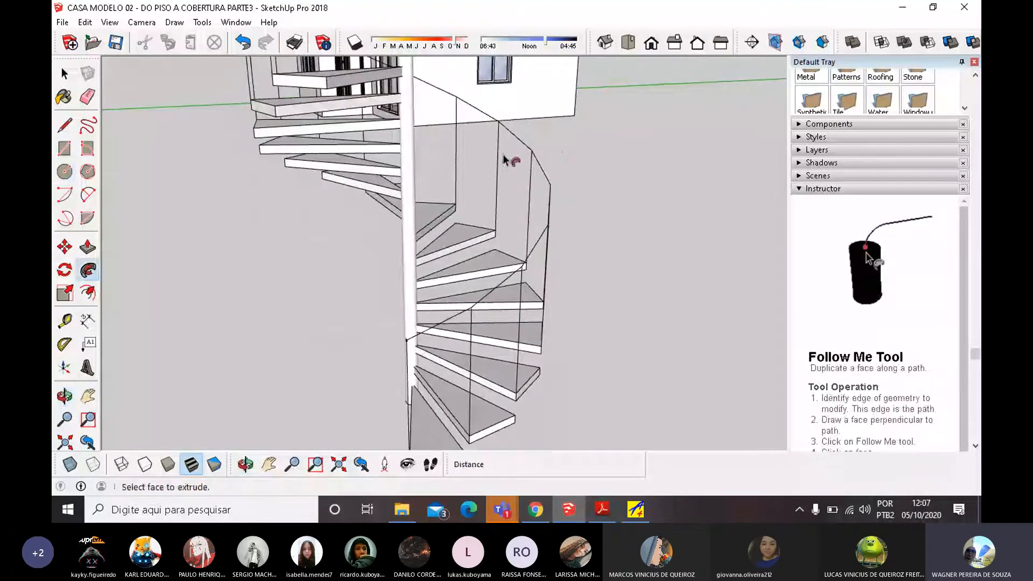
scroll(409, 342, up, 2)
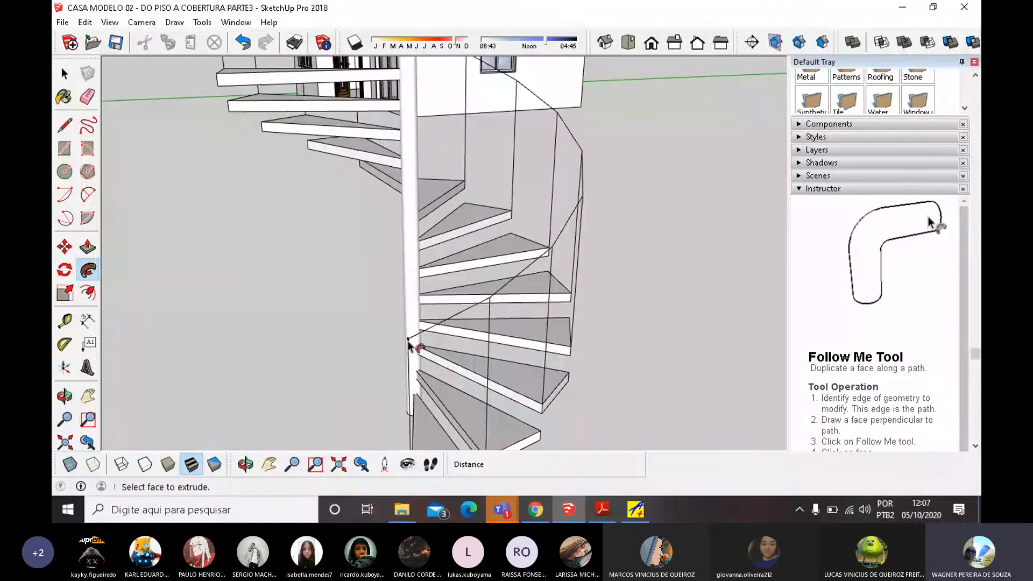
scroll(413, 355, up, 3)
scroll(405, 353, down, 3)
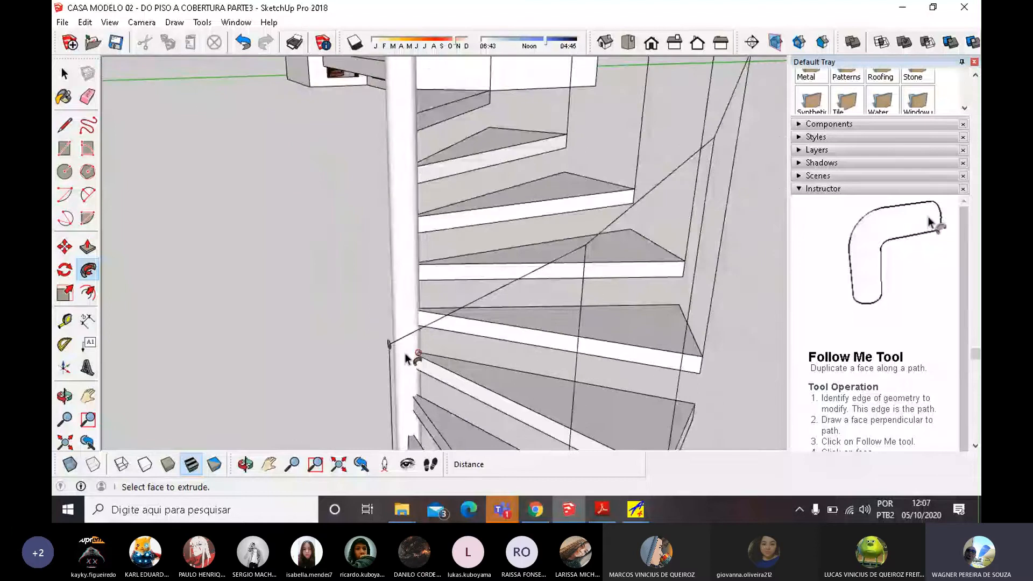
middle_drag(404, 353, 273, 308)
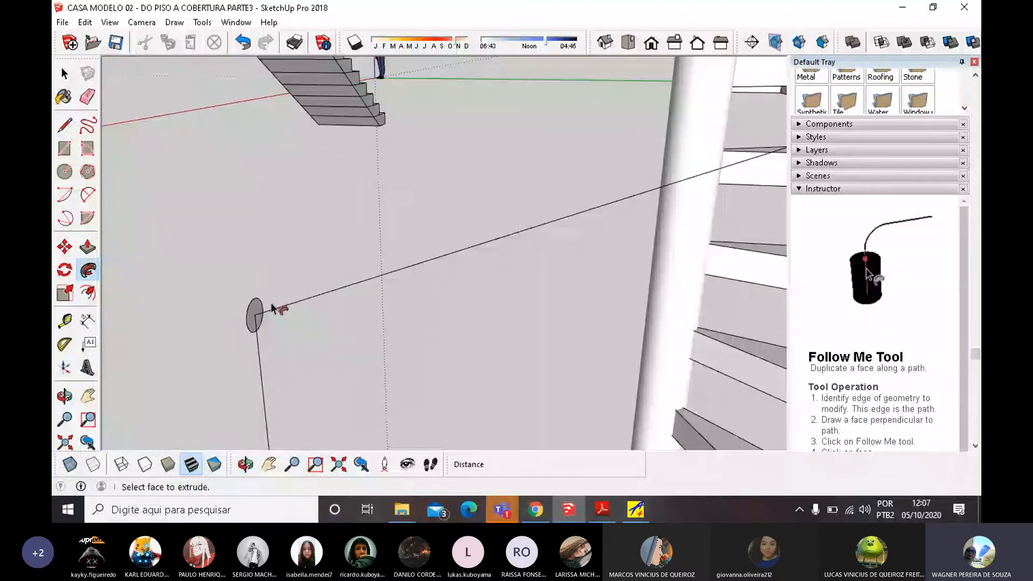
drag(257, 316, 717, 182)
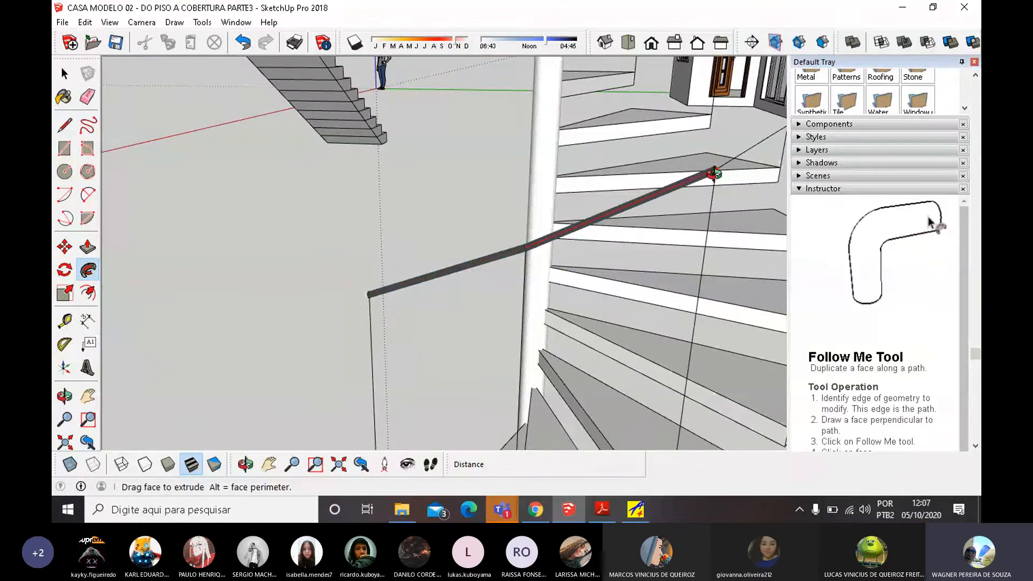
middle_drag(718, 182, 362, 345)
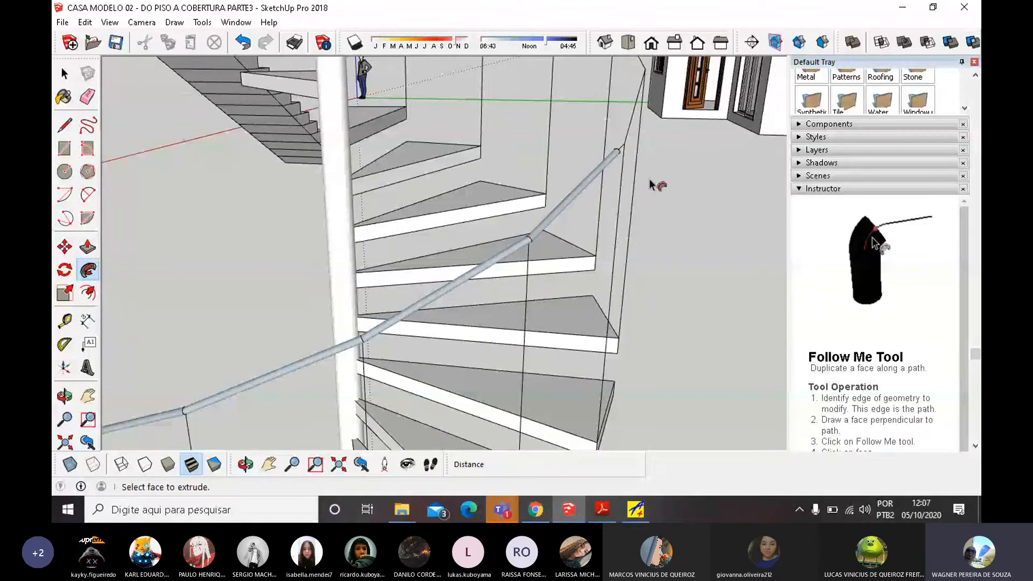
middle_drag(649, 179, 557, 277)
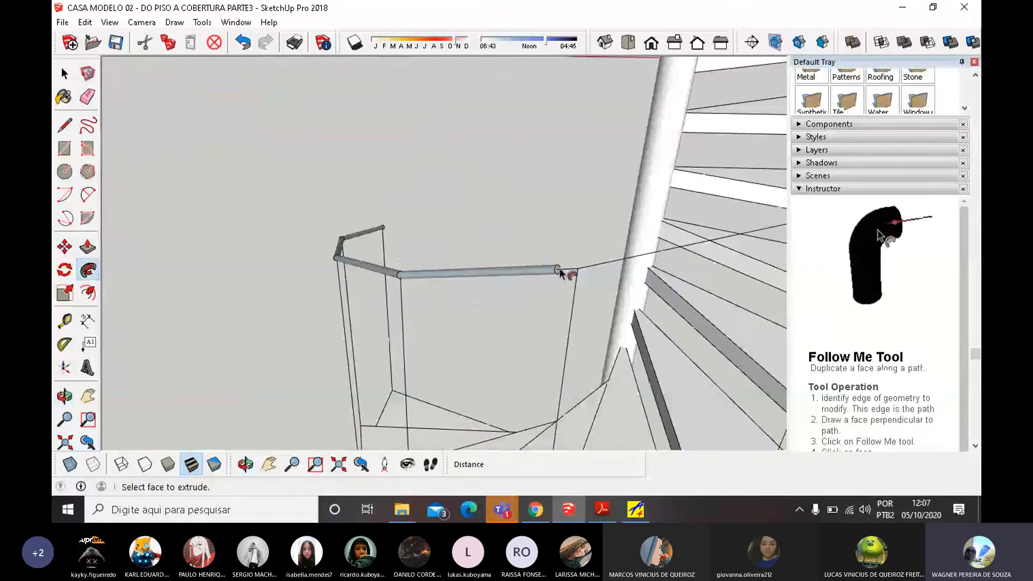
Try to extend the partial handrail tube from its open end with Follow Me, and undo the sweep back to the circle profile.
drag(558, 273, 563, 279)
scroll(571, 274, up, 2)
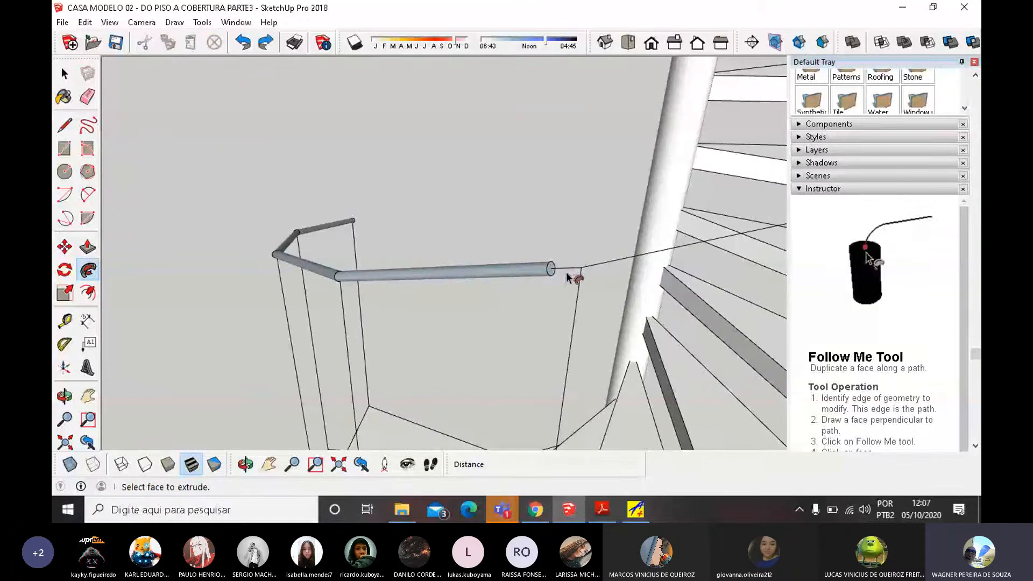
key(ctrl+z)
drag(560, 277, 581, 271)
click(581, 271)
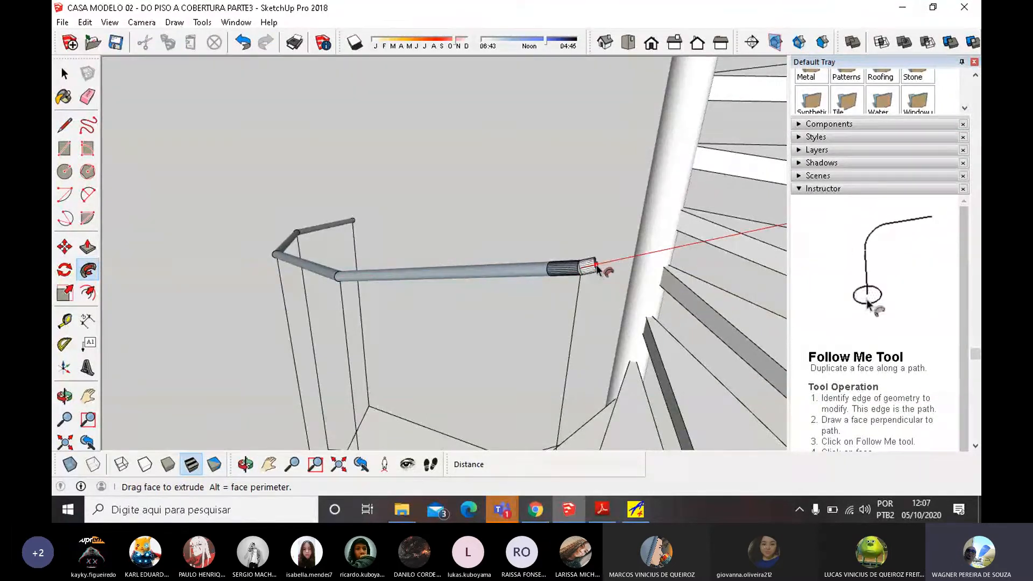
scroll(562, 275, up, 2)
scroll(592, 275, down, 1)
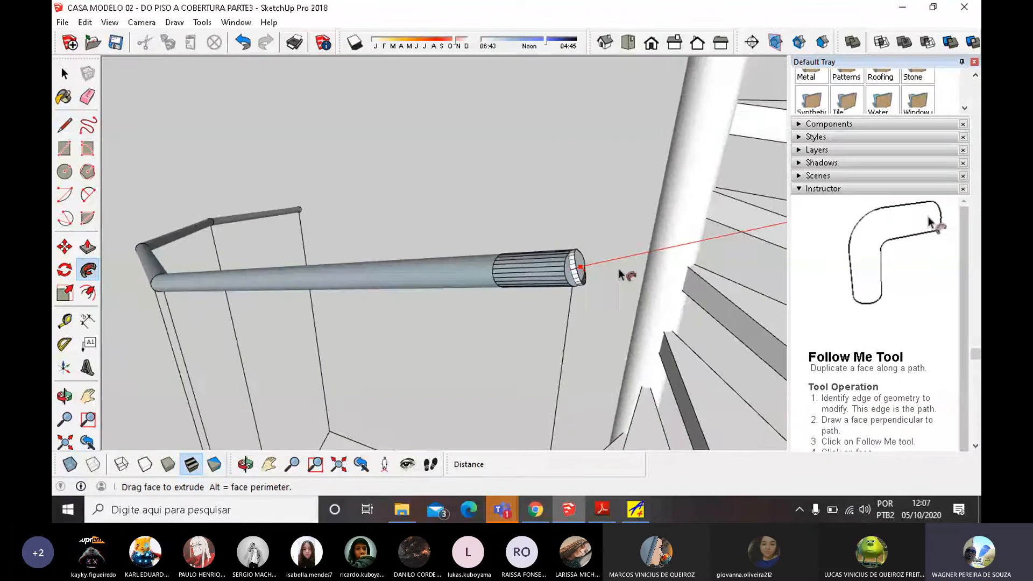
key(Escape)
key(ctrl+z)
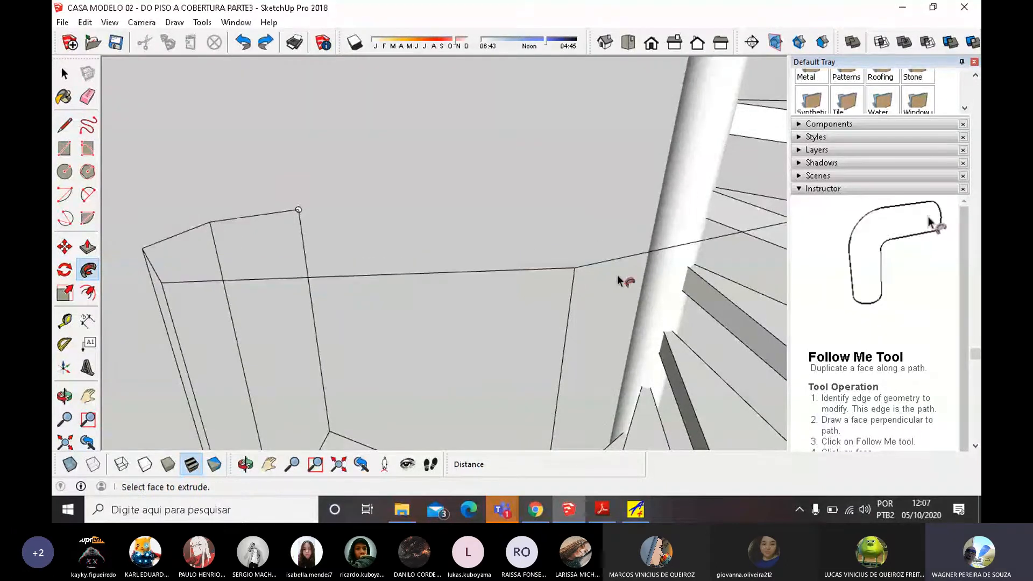
Sweep the small circle along the entire handrail line, from the lowest post to the top of the spiral staircase, with Follow Me.
click(296, 211)
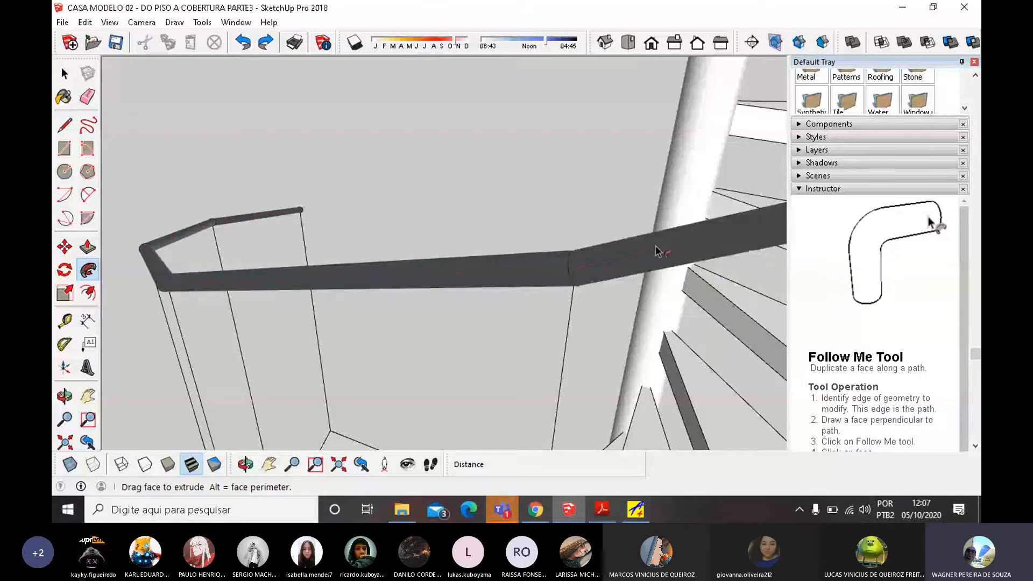
shift+middle_drag(660, 247, 569, 278)
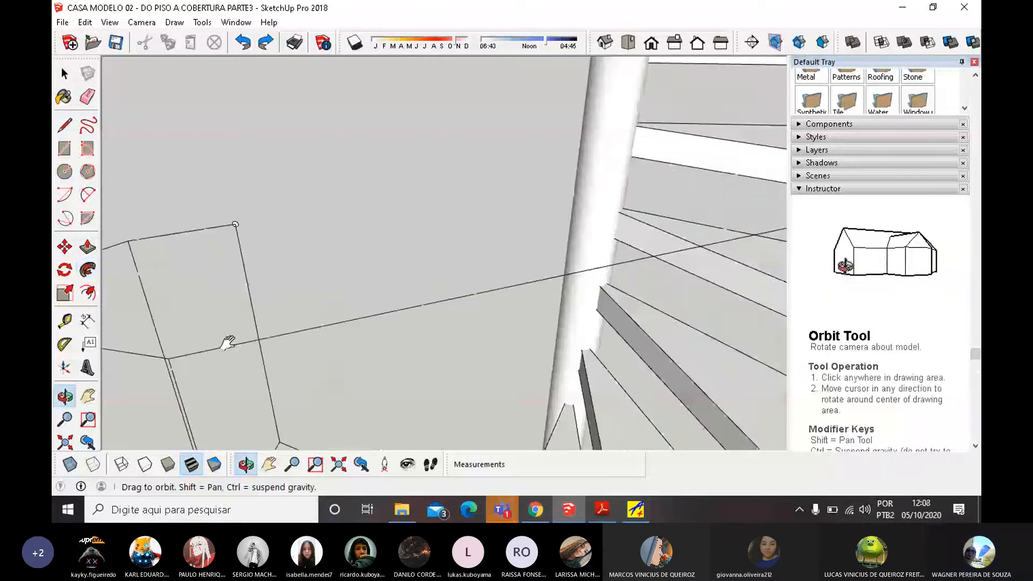
scroll(328, 329, down, 3)
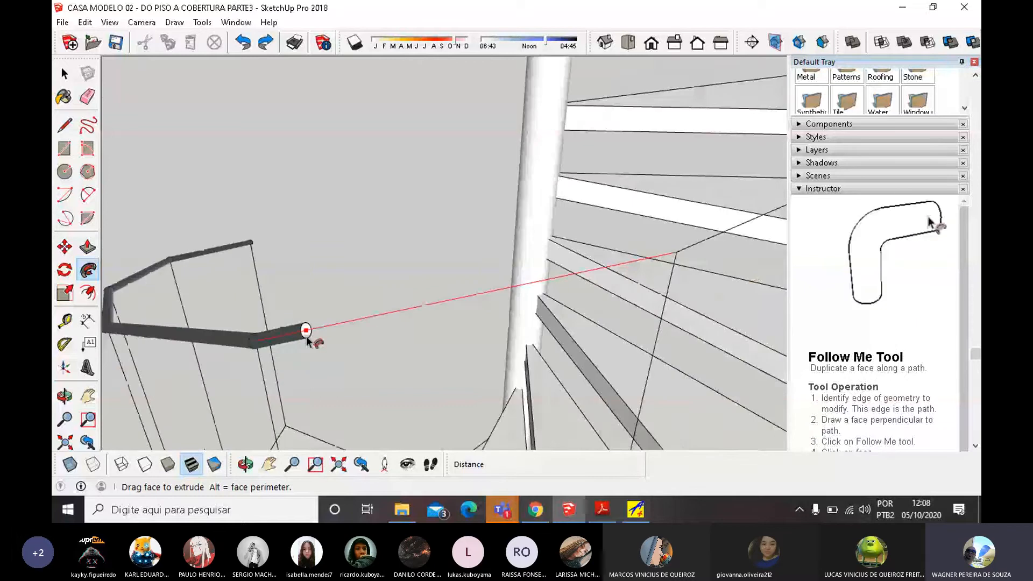
scroll(506, 310, down, 7)
scroll(512, 302, down, 3)
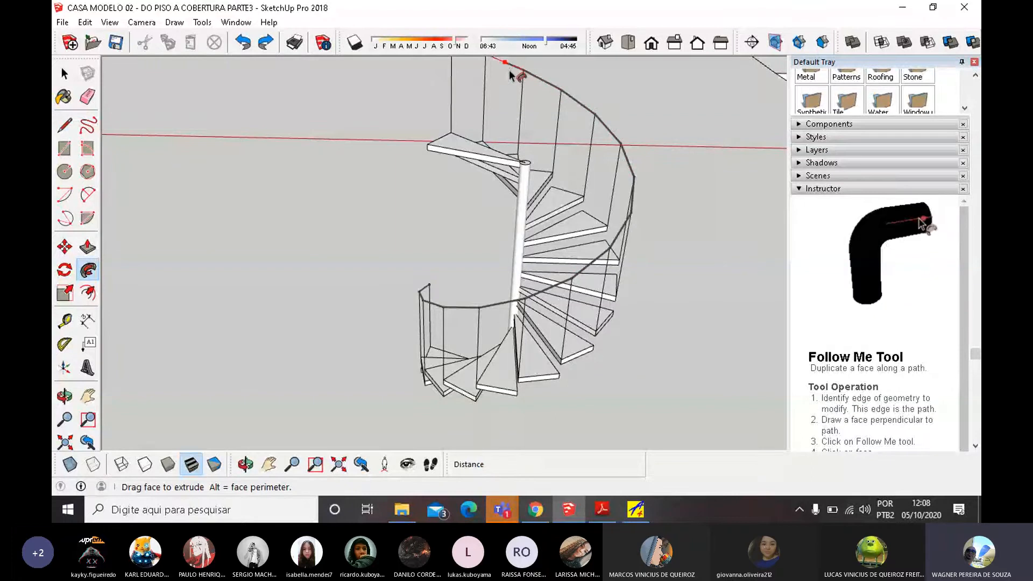
shift+middle_drag(535, 69, 592, 172)
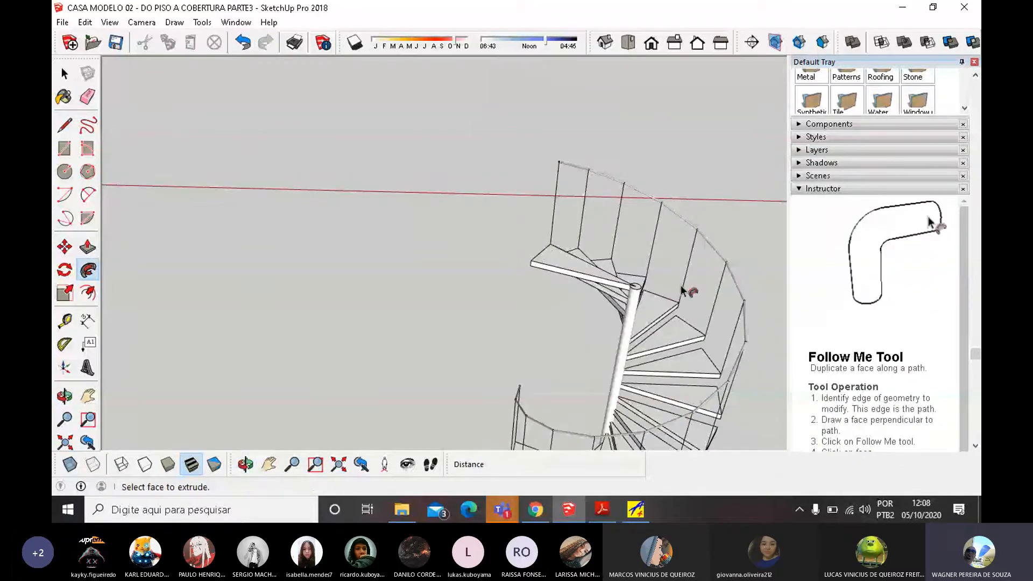
middle_drag(682, 291, 749, 301)
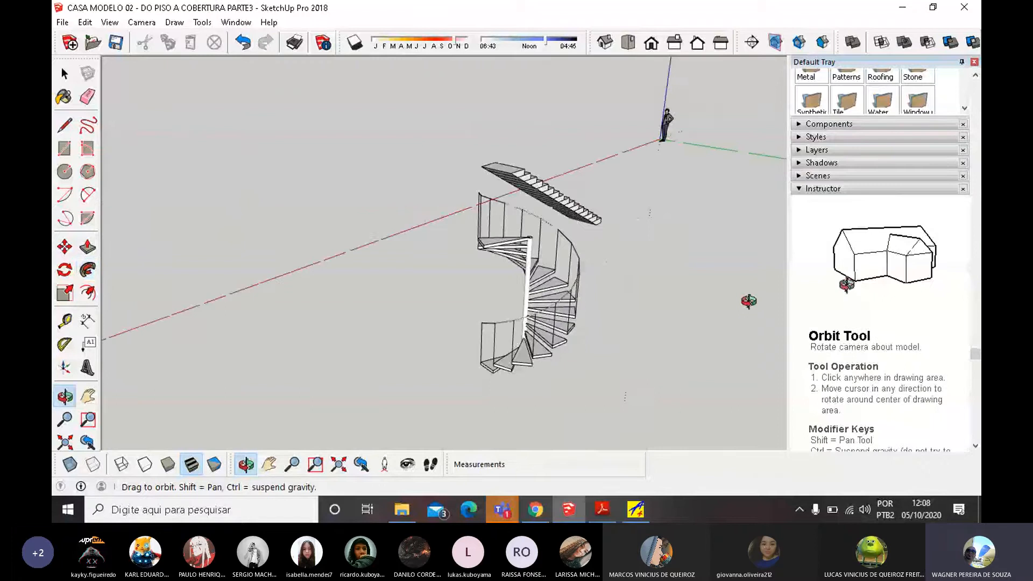
Undo the handrail sweep, its circle profile and the most recently drawn handrail line segments.
scroll(574, 315, up, 3)
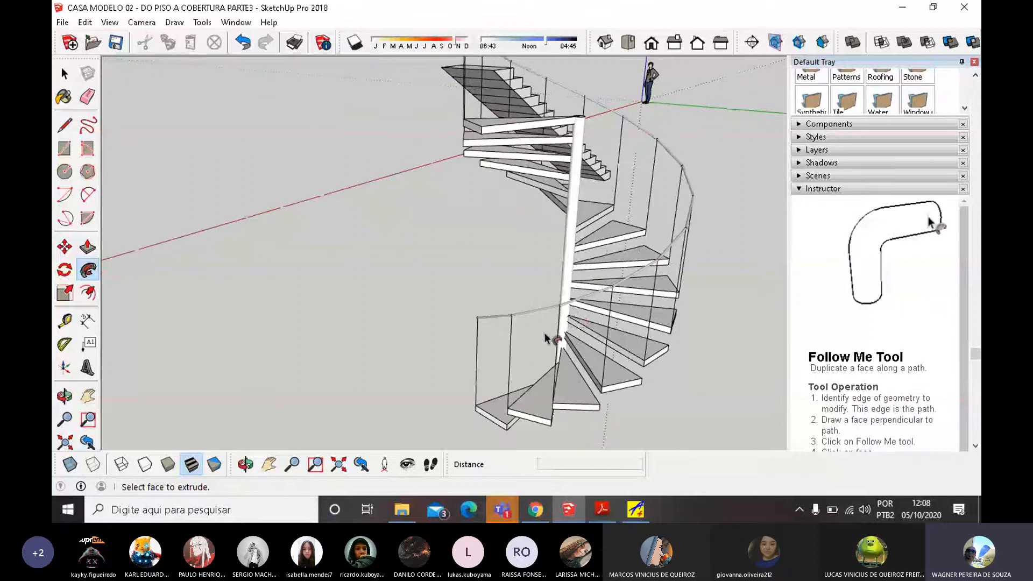
middle_drag(554, 341, 628, 307)
scroll(576, 304, up, 5)
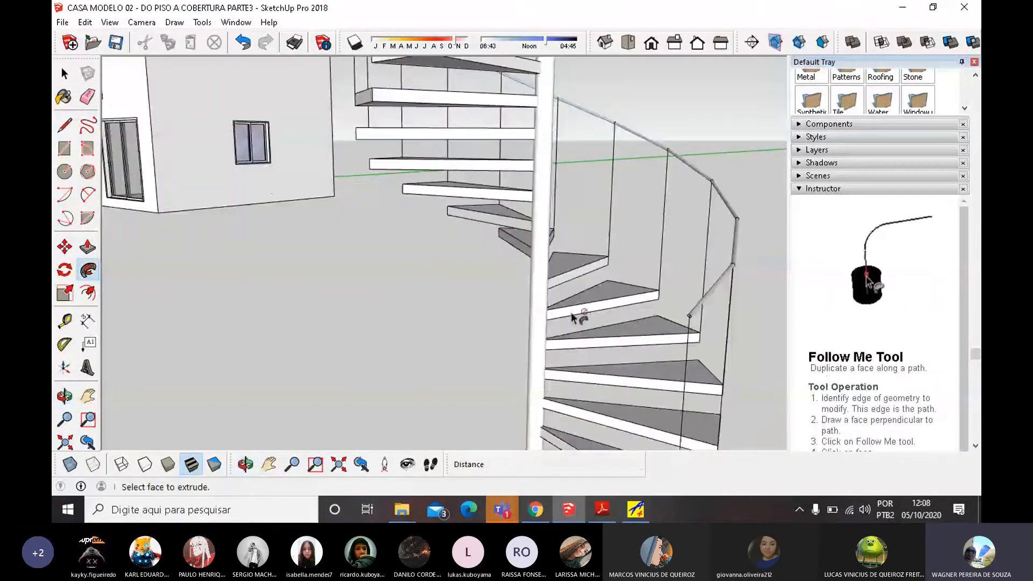
scroll(576, 311, down, 3)
key(ctrl+z)
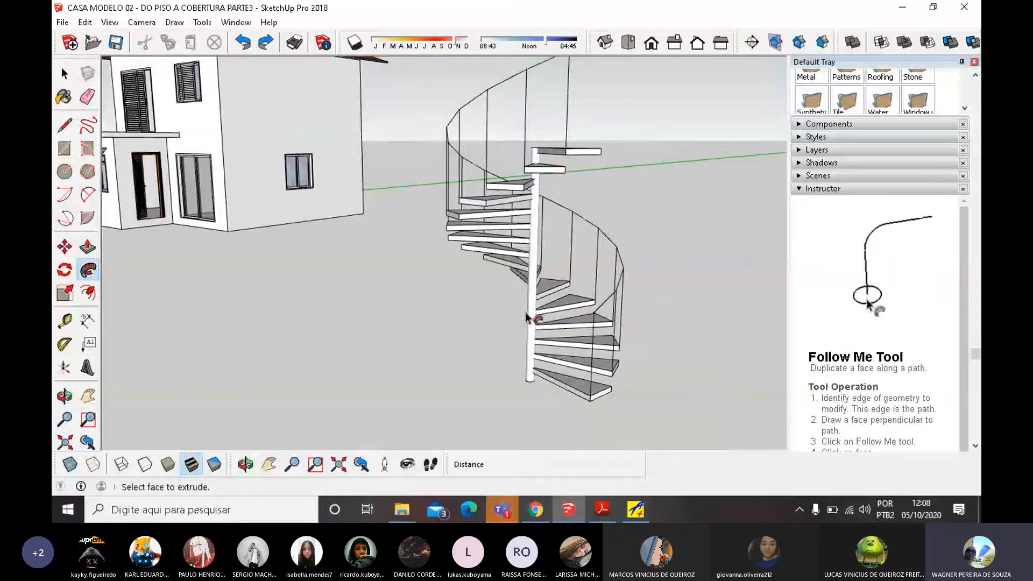
key(ctrl+z)
key(ctrl+z)
key(ctrl+z)
key(ctrl+z)
key(ctrl+z)
Redo the undone handrail line segments, the circle profile and the handrail sweep.
click(266, 44)
click(265, 43)
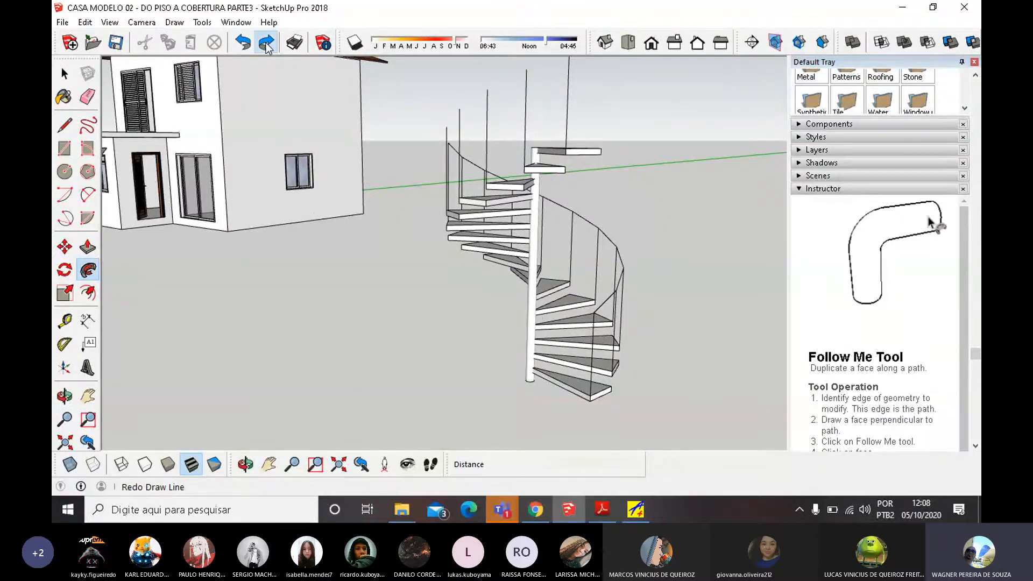
click(265, 43)
click(266, 43)
click(266, 43)
click(266, 43)
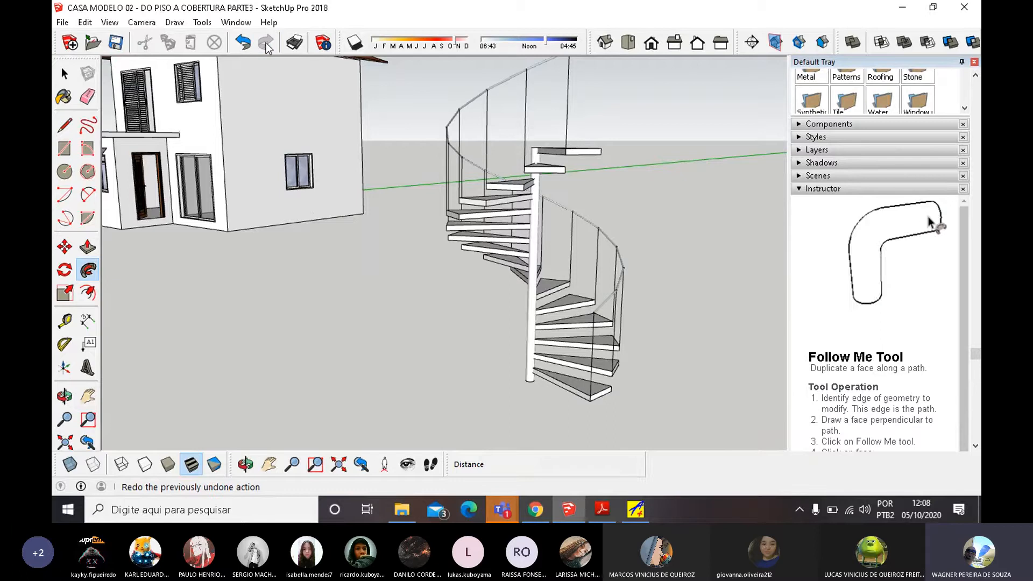
Draw a 0.3 m by 1 m rectangle on the open ground beside the spiral staircase.
scroll(389, 199, down, 5)
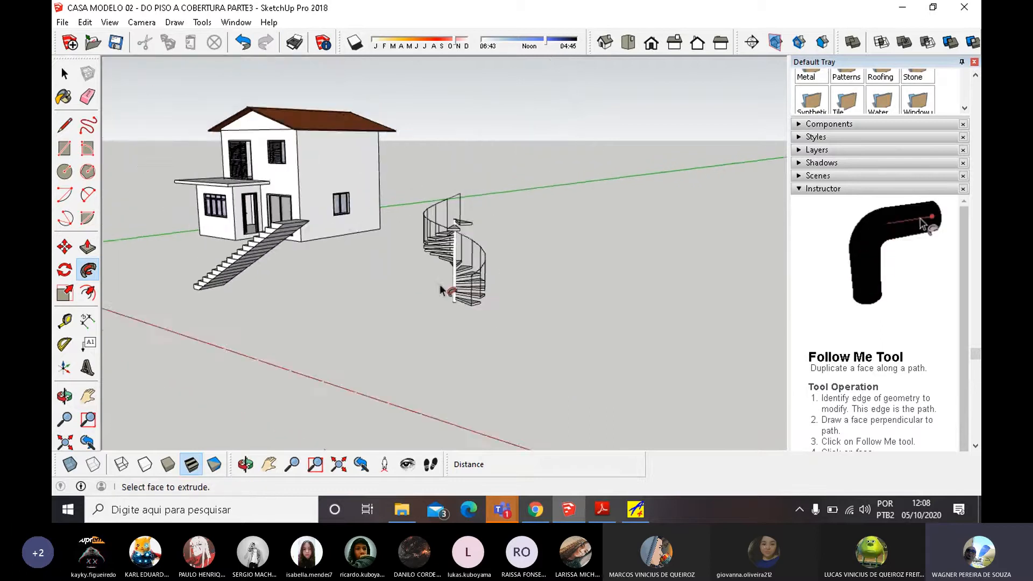
middle_drag(440, 284, 388, 383)
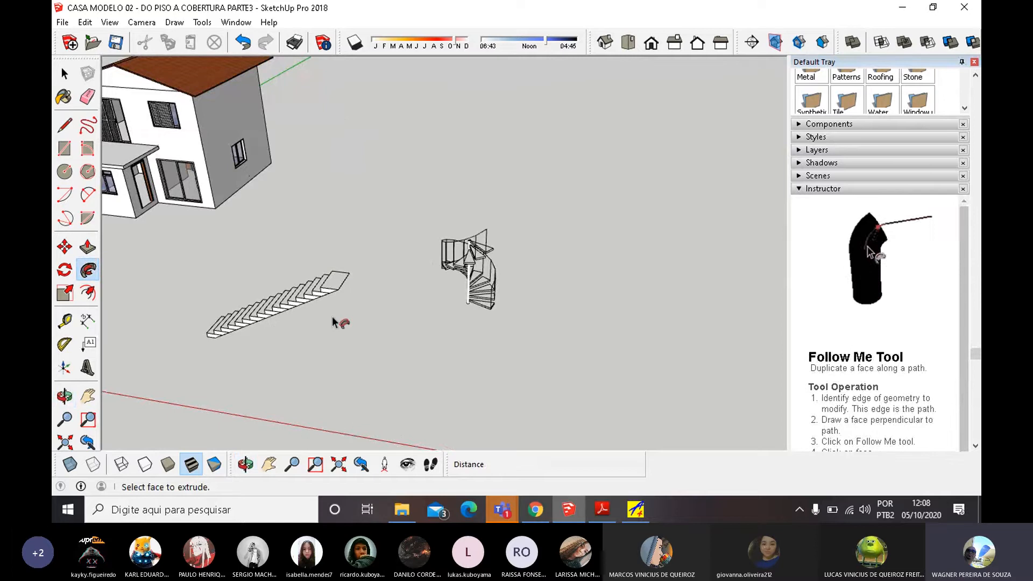
scroll(280, 293, down, 3)
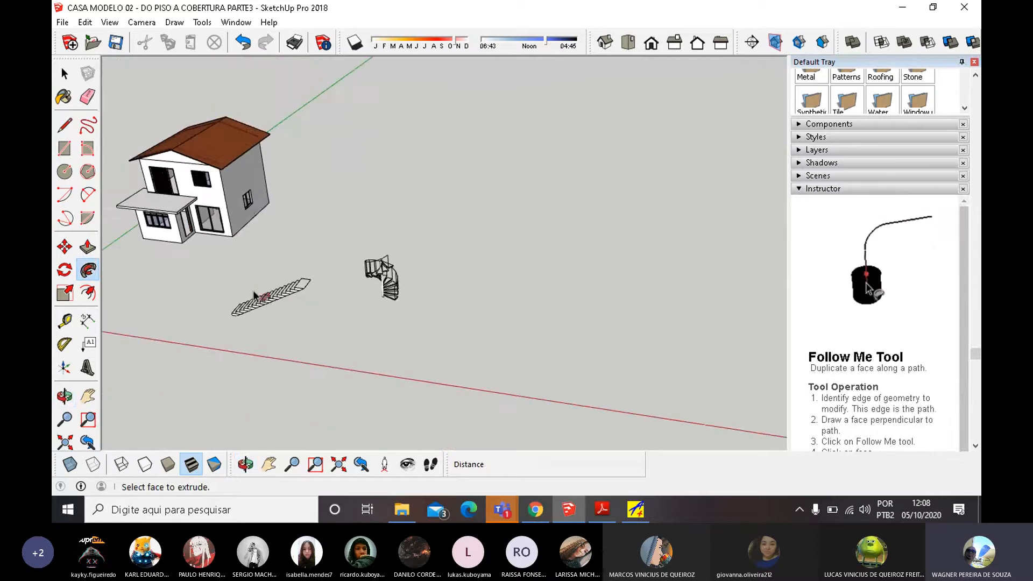
scroll(272, 327, up, 5)
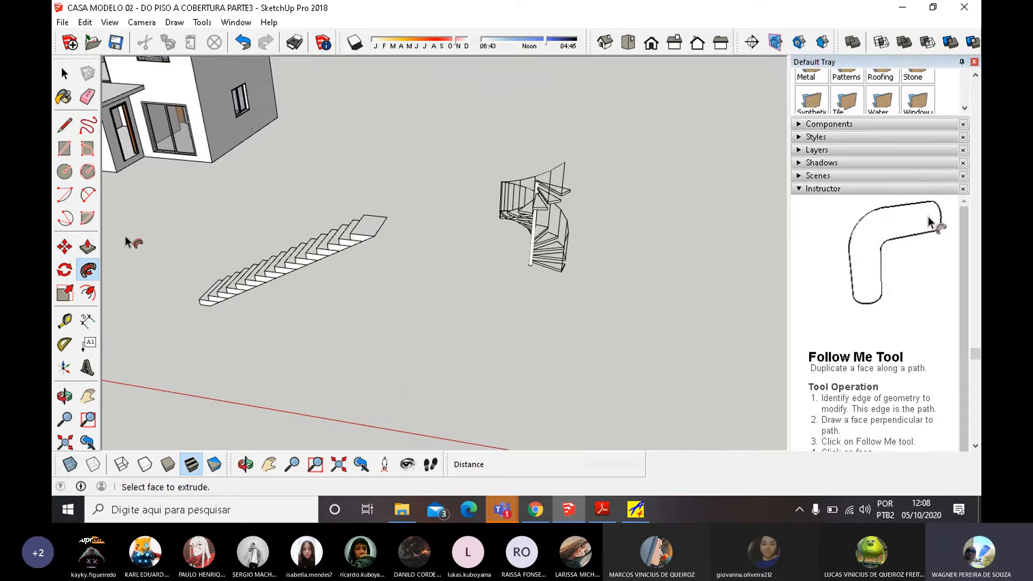
scroll(202, 235, down, 3)
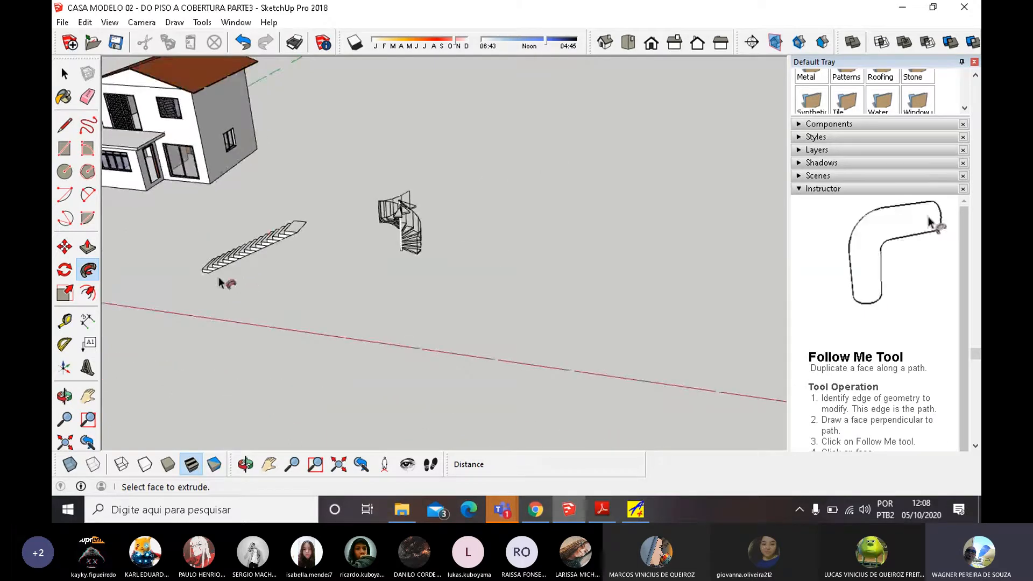
click(65, 149)
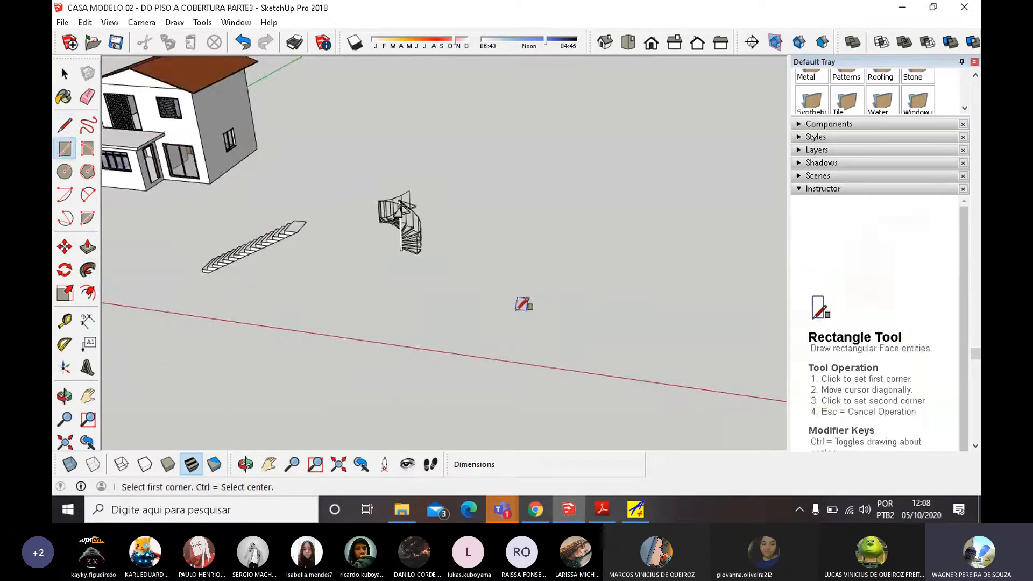
click(516, 309)
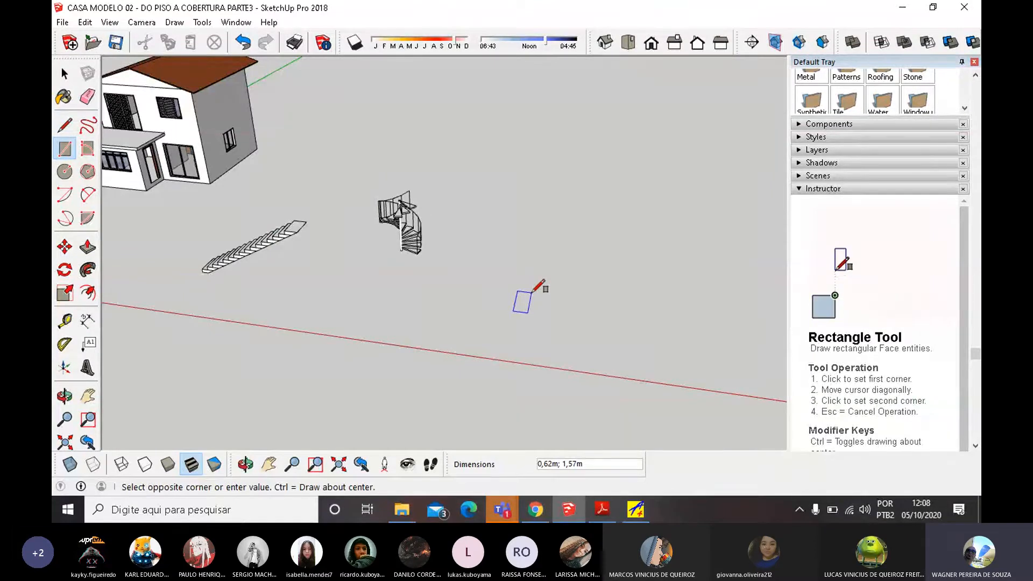
text(,3;1)
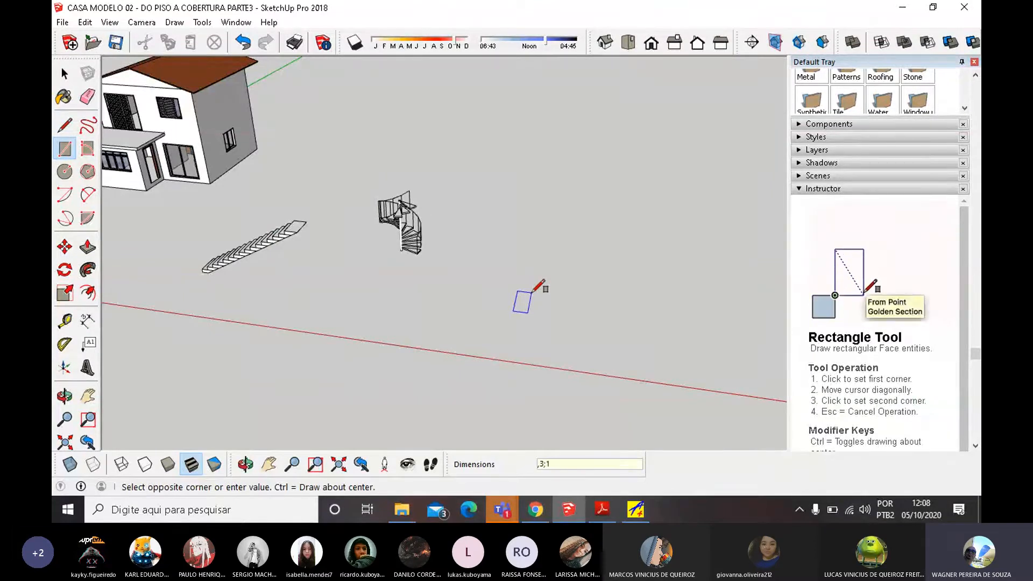
key(Return)
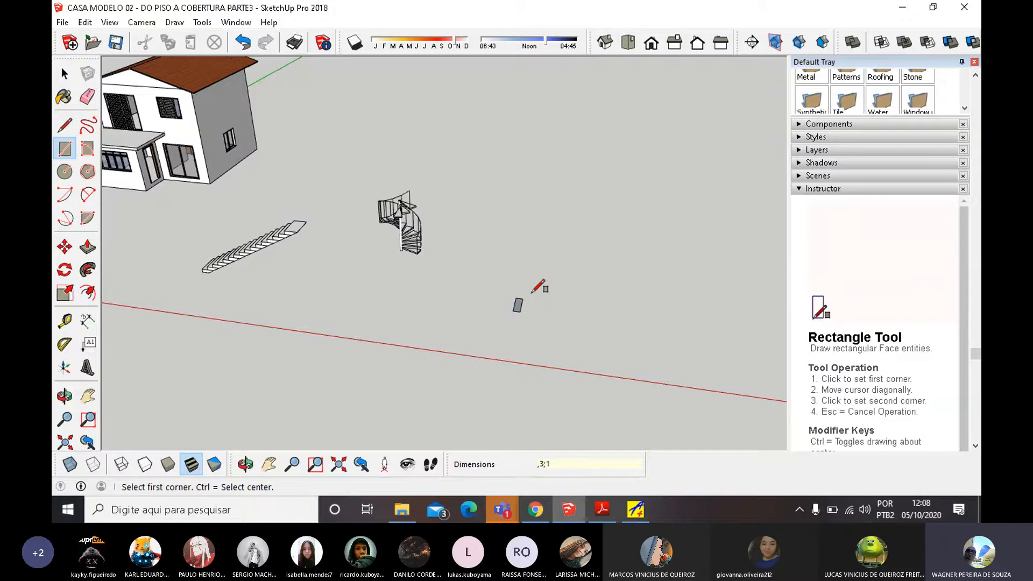
scroll(548, 307, up, 5)
middle_drag(514, 300, 603, 281)
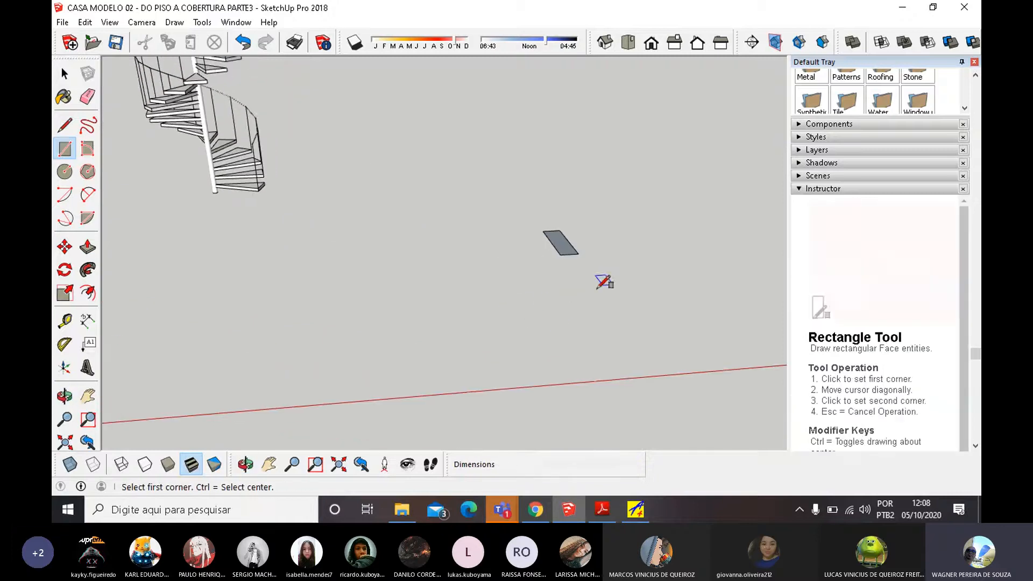
click(65, 74)
scroll(471, 276, down, 2)
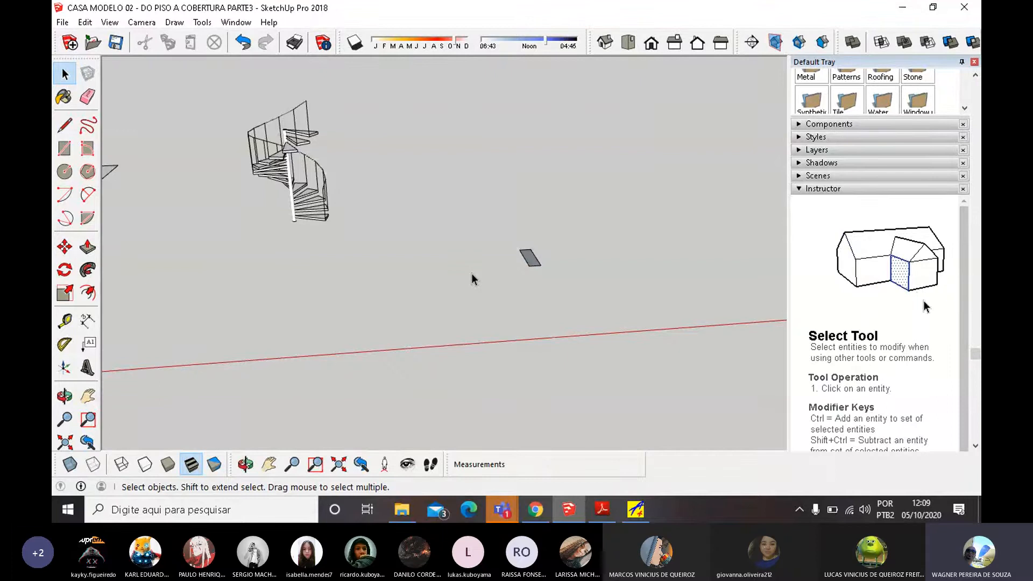
scroll(527, 284, down, 3)
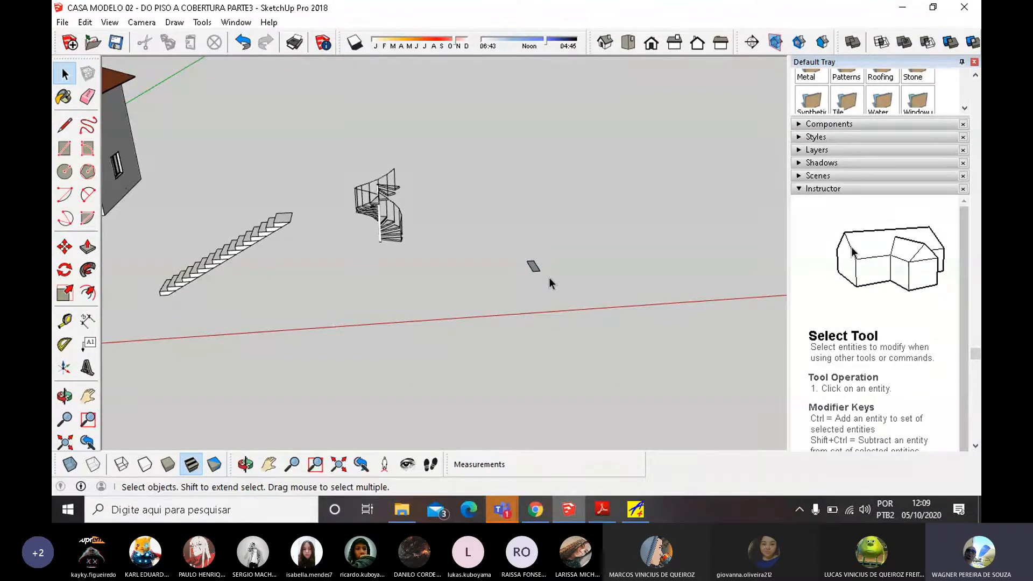
Extrude the 0.3 m by 1 m rectangle upward 0.17 m with Push/Pull to form the first stair step.
scroll(549, 277, up, 5)
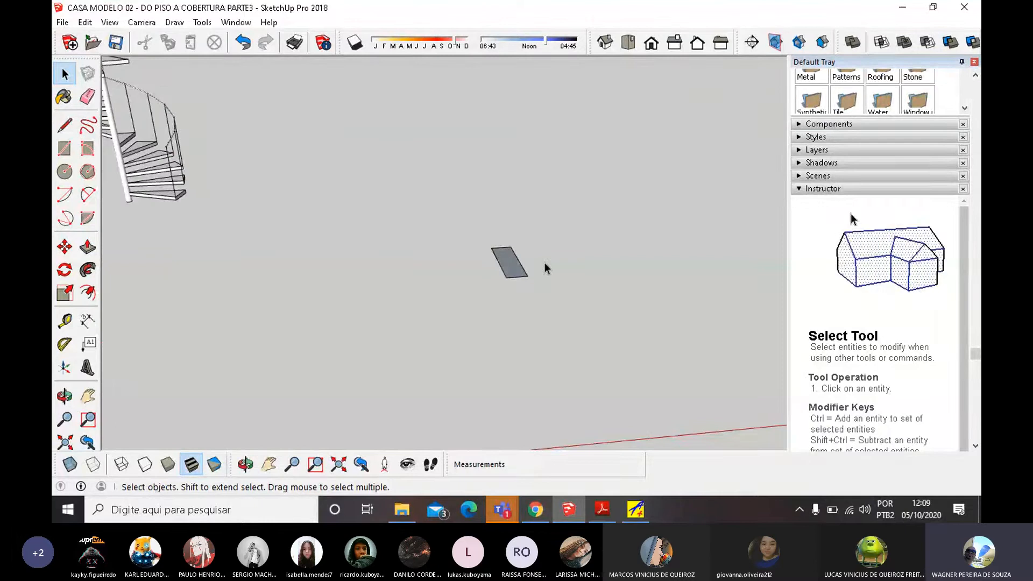
scroll(541, 269, up, 3)
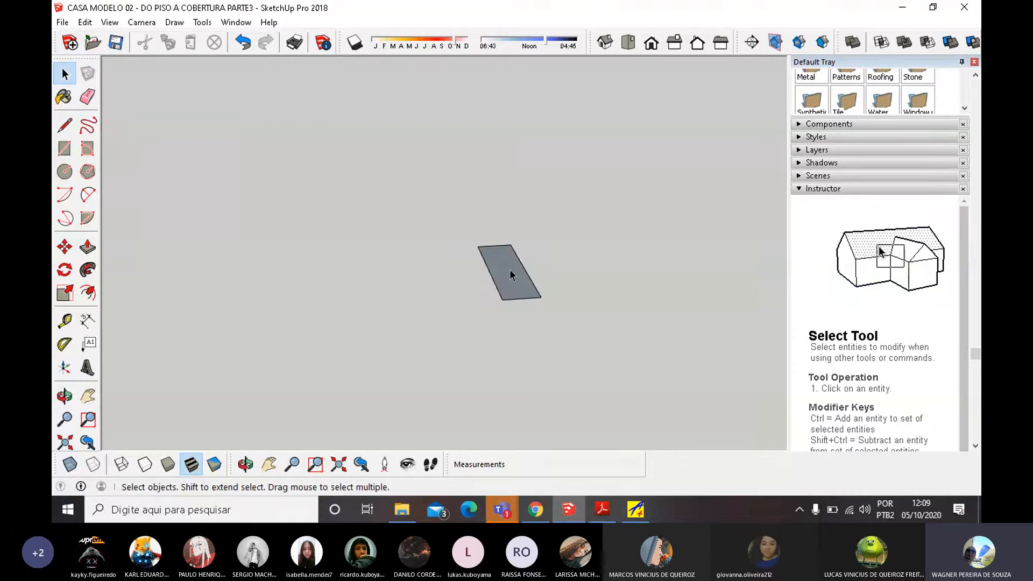
click(509, 274)
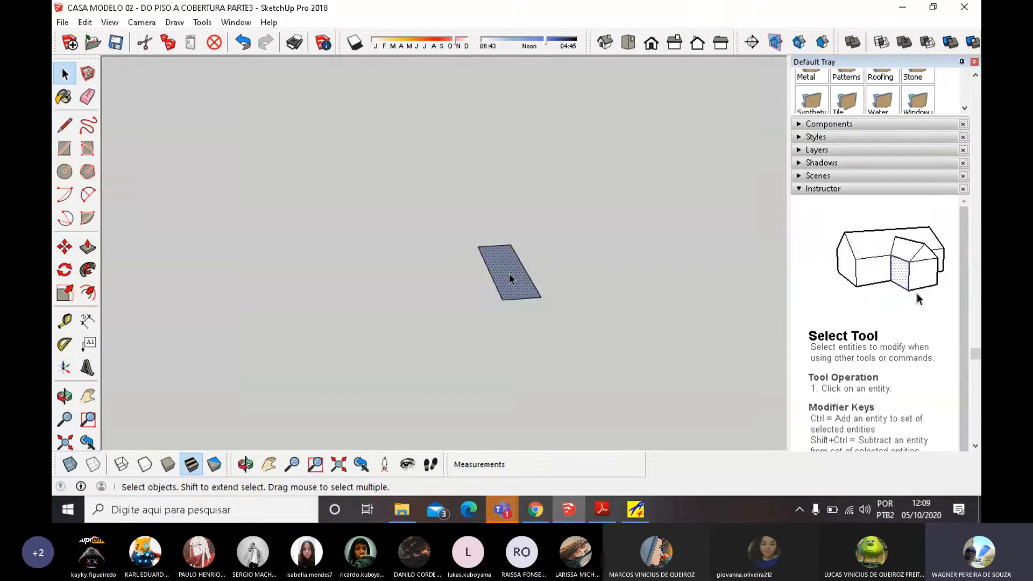
click(88, 246)
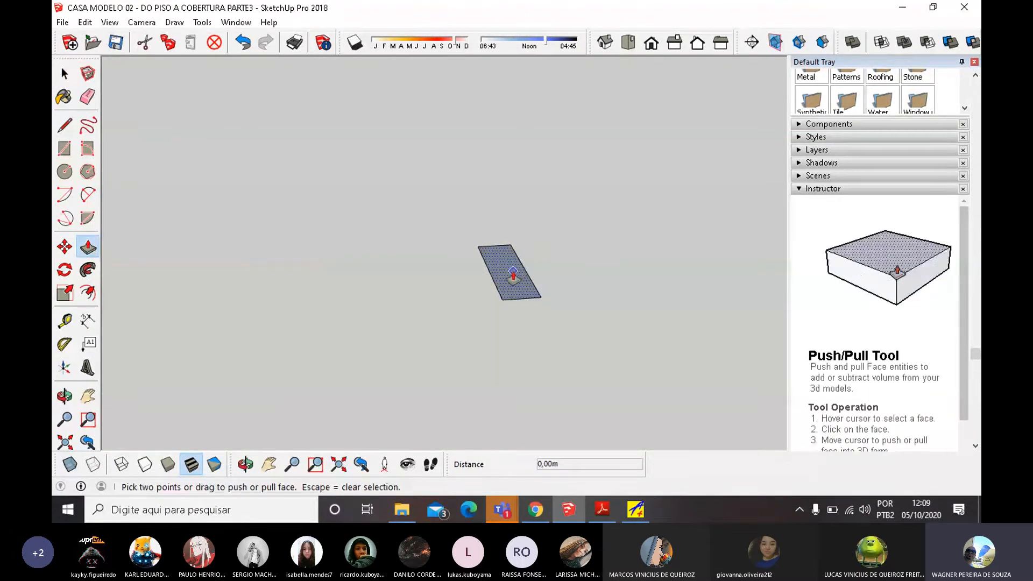
key(Escape)
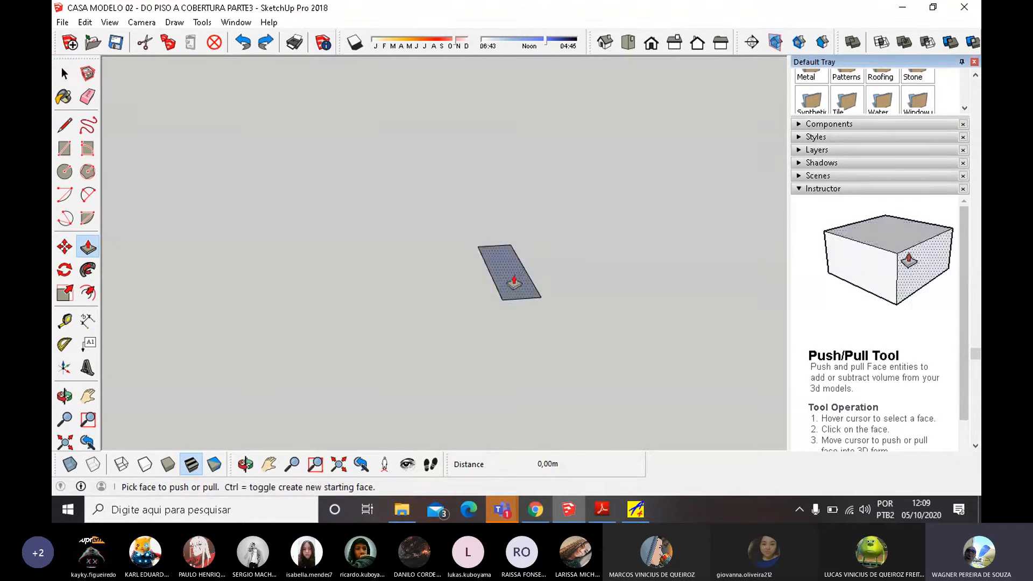
click(514, 258)
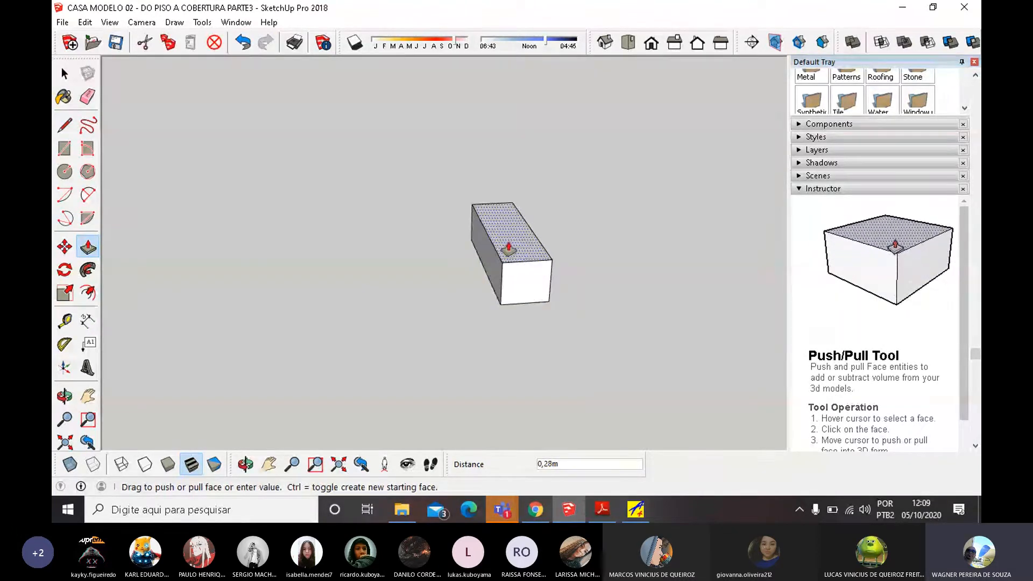
text(7)
key(Return)
scroll(509, 249, down, 6)
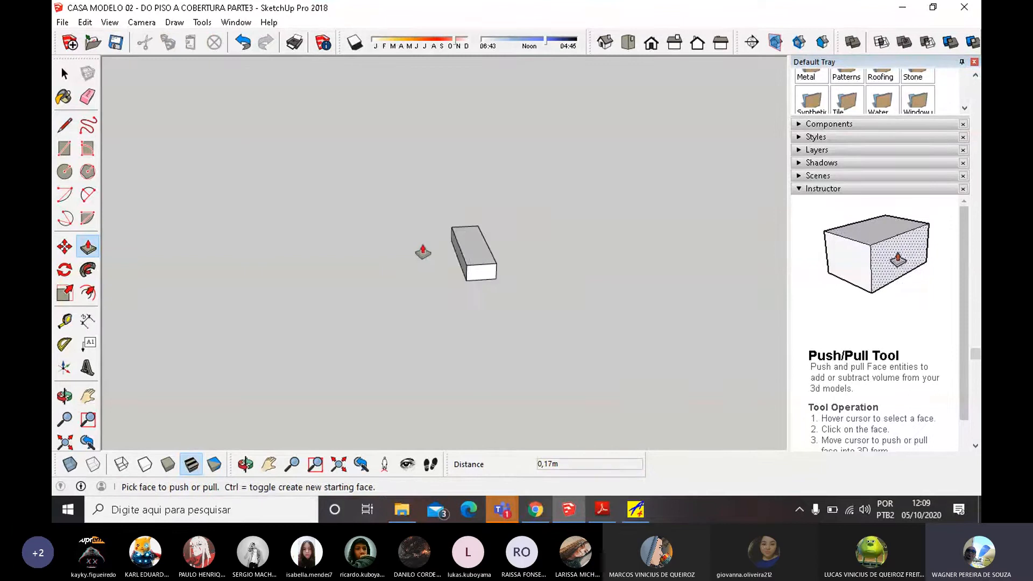
Make the whole step block, with all its faces and edges, into a component.
scroll(480, 314, up, 2)
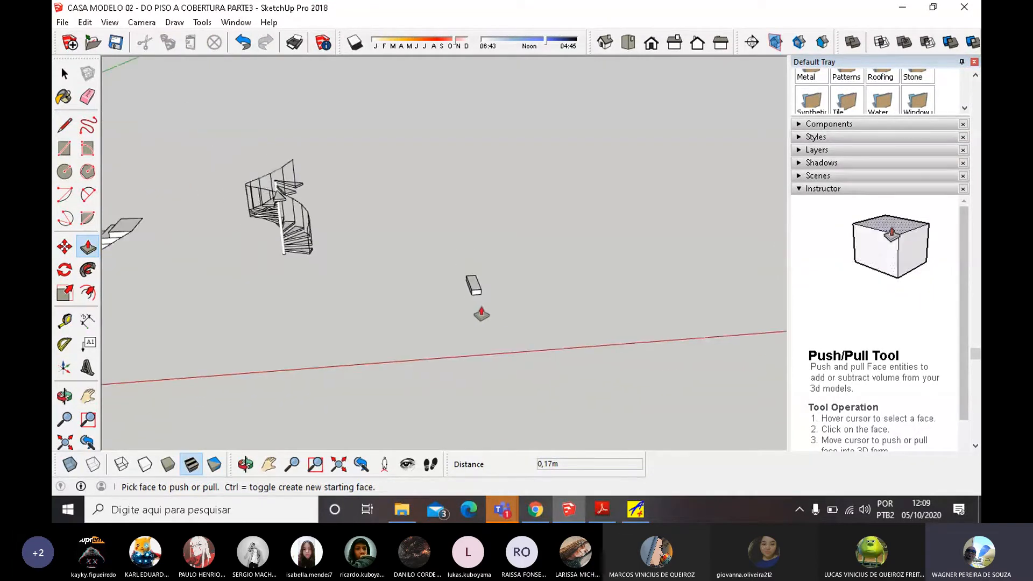
scroll(476, 298, up, 3)
scroll(475, 299, up, 3)
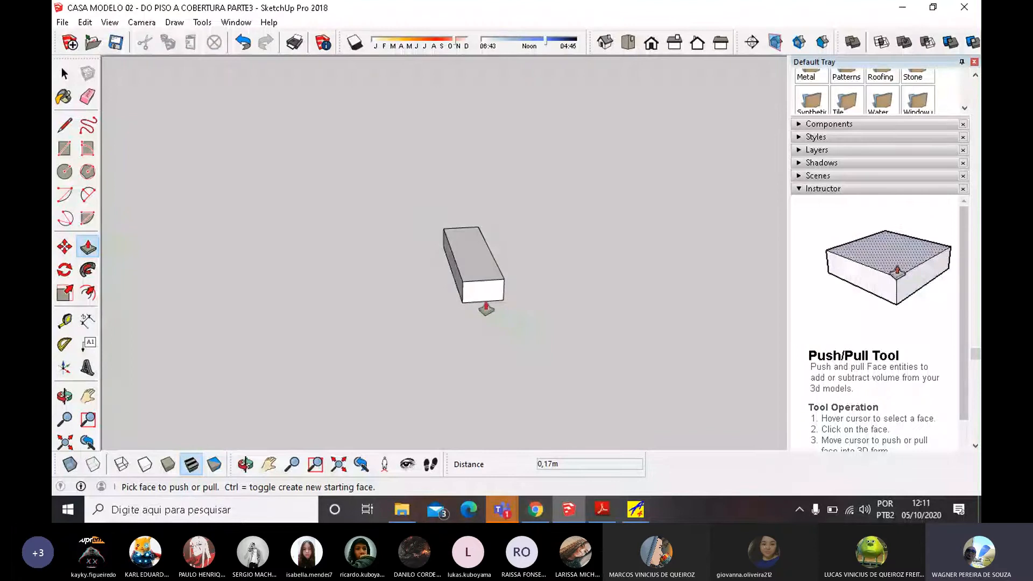
scroll(486, 308, down, 5)
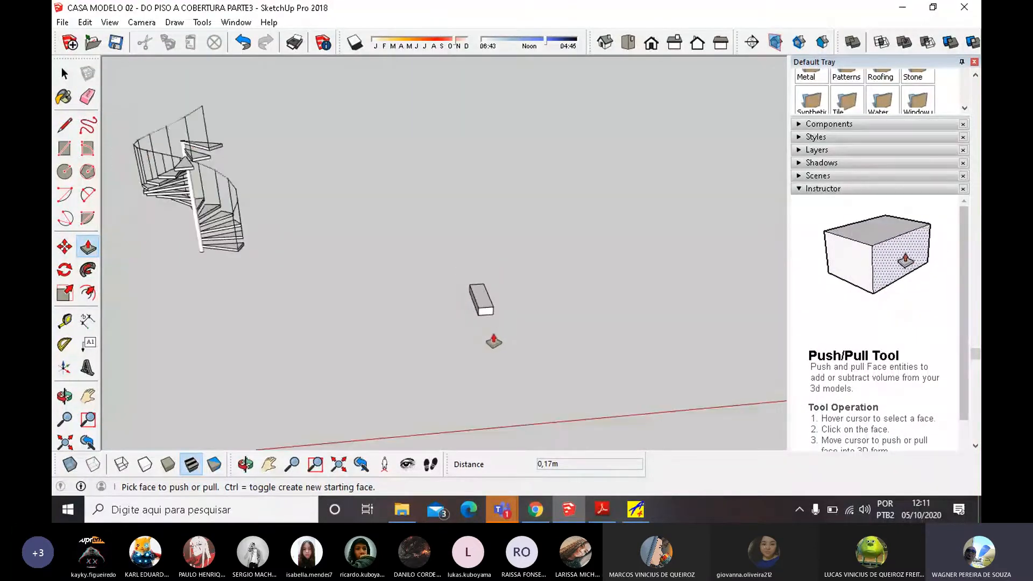
middle_drag(493, 341, 461, 295)
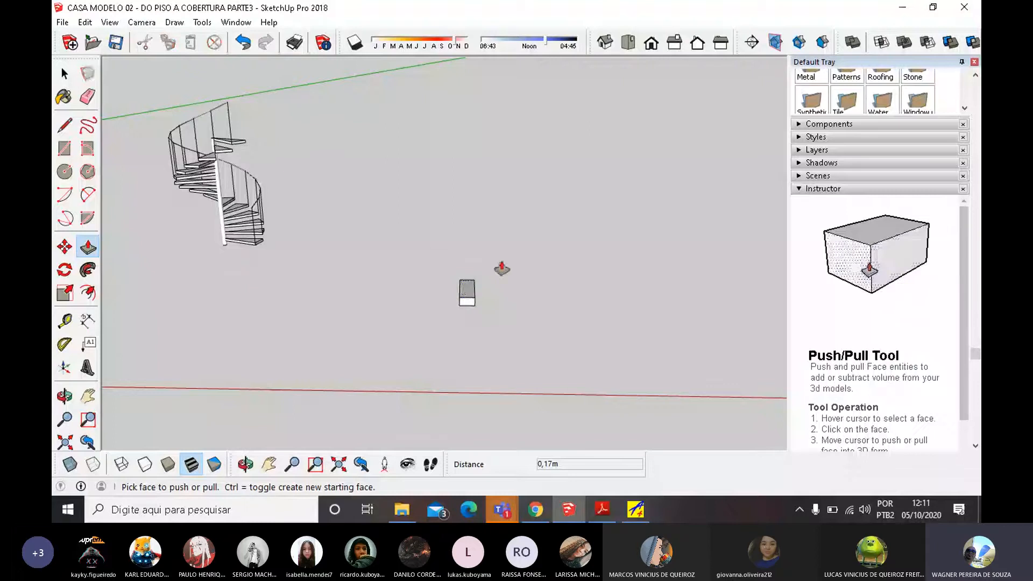
scroll(474, 285, up, 4)
key(space)
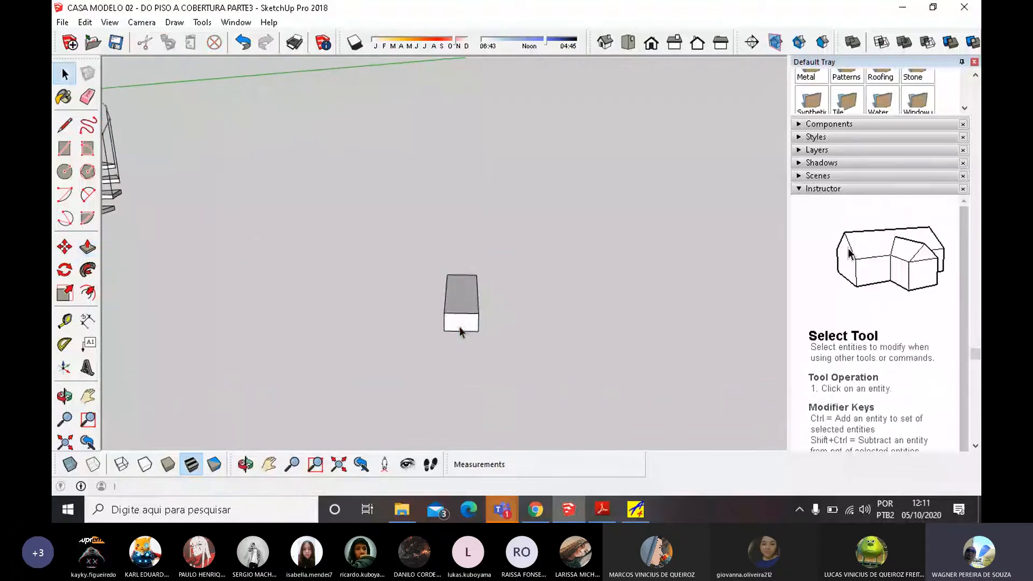
triple_click(462, 301)
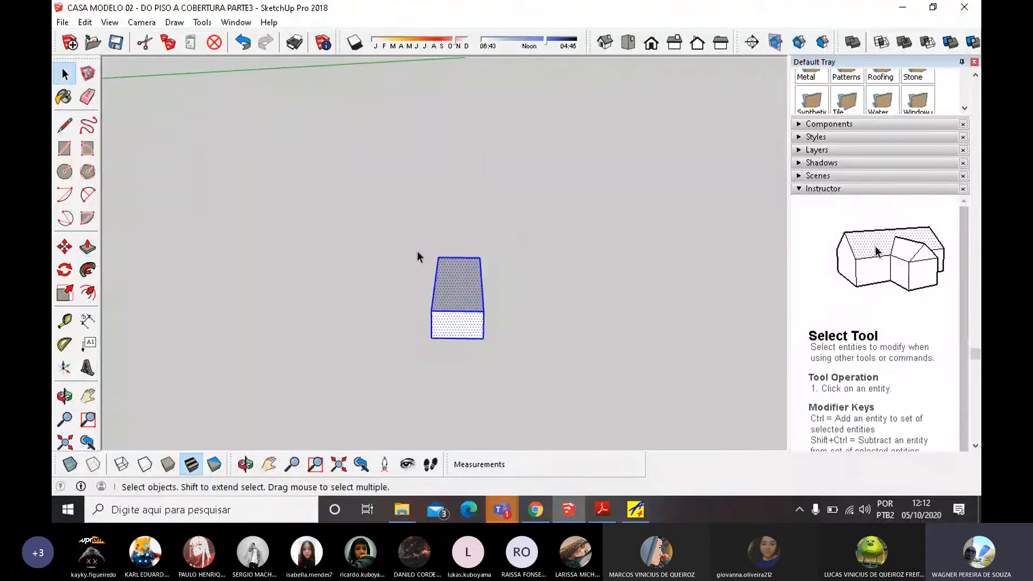
right_click(452, 309)
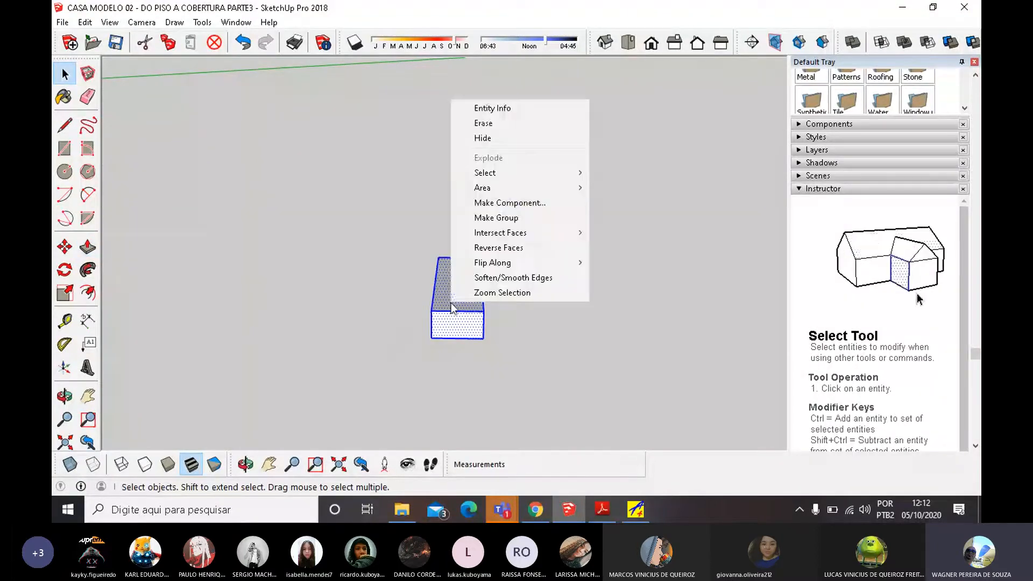
click(510, 203)
click(544, 398)
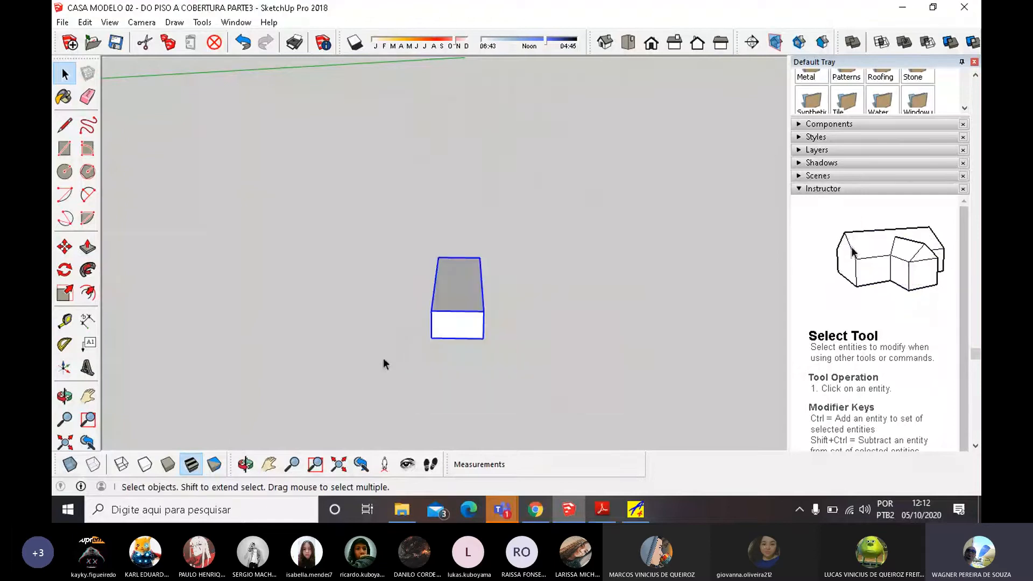
Copy the step component from its lower front corner to its opposite upper front corner, repeating it as an array of 7 copies.
click(64, 247)
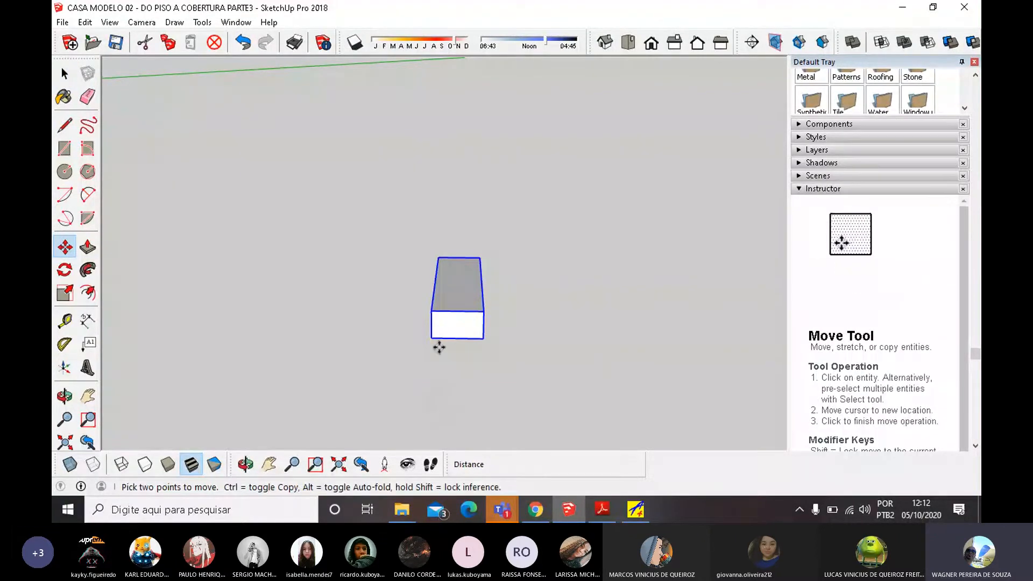
key(ctrl)
click(431, 338)
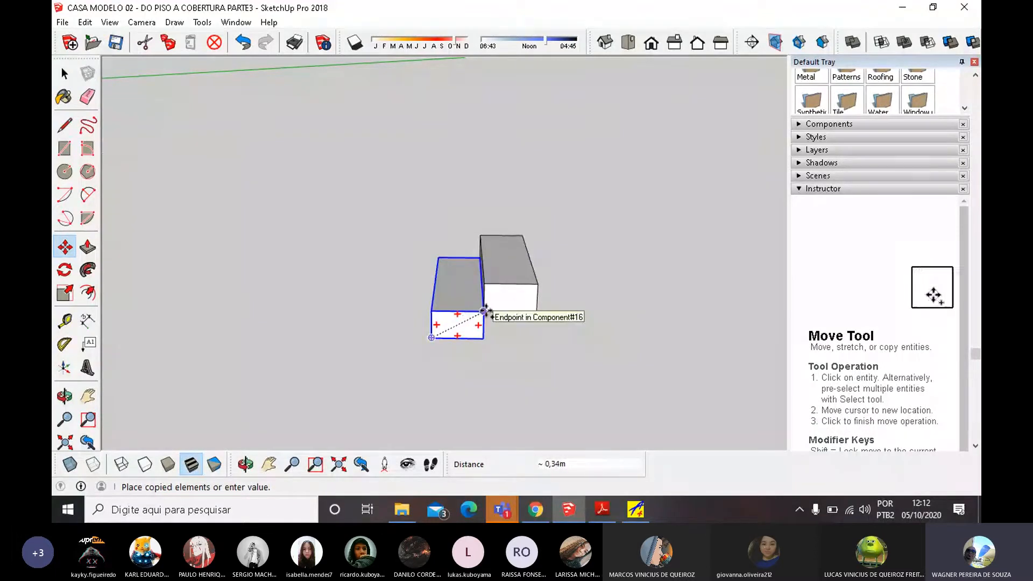
click(484, 311)
middle_drag(483, 311, 520, 300)
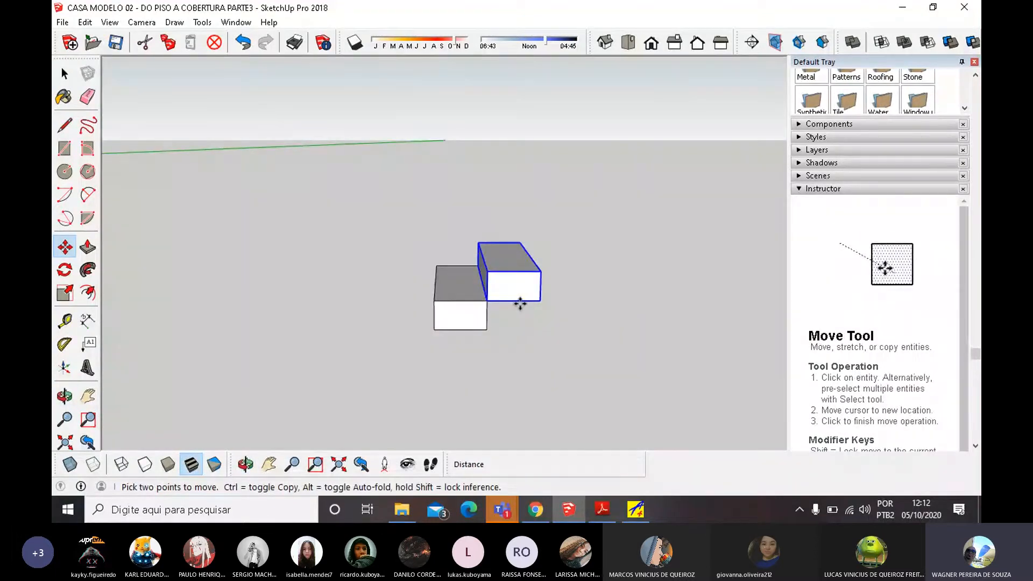
text(*7)
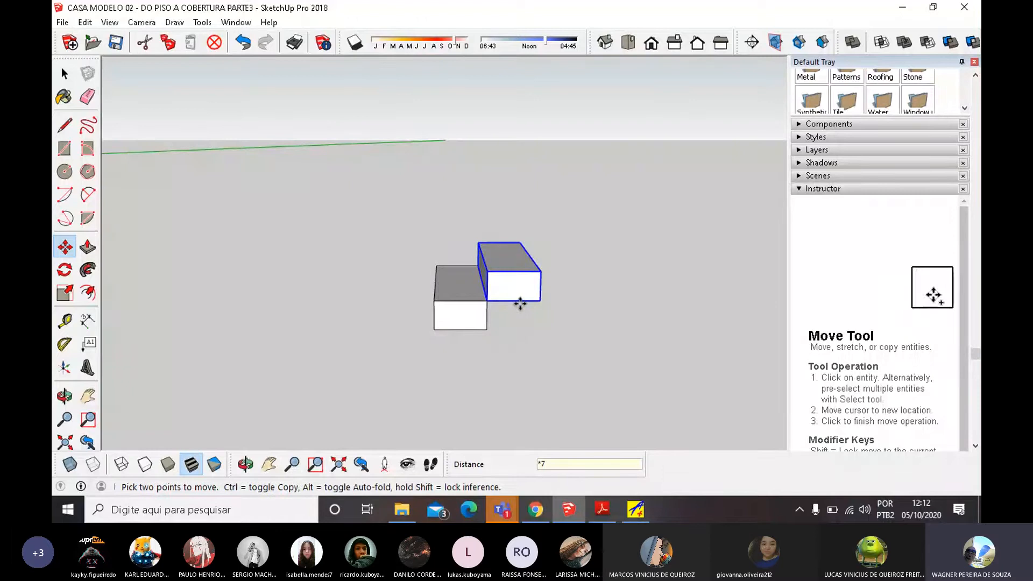
key(Return)
Draw a 0.9 m by 2 m landing rectangle starting from the upper front outer corner of the highest step.
scroll(425, 382, down, 2)
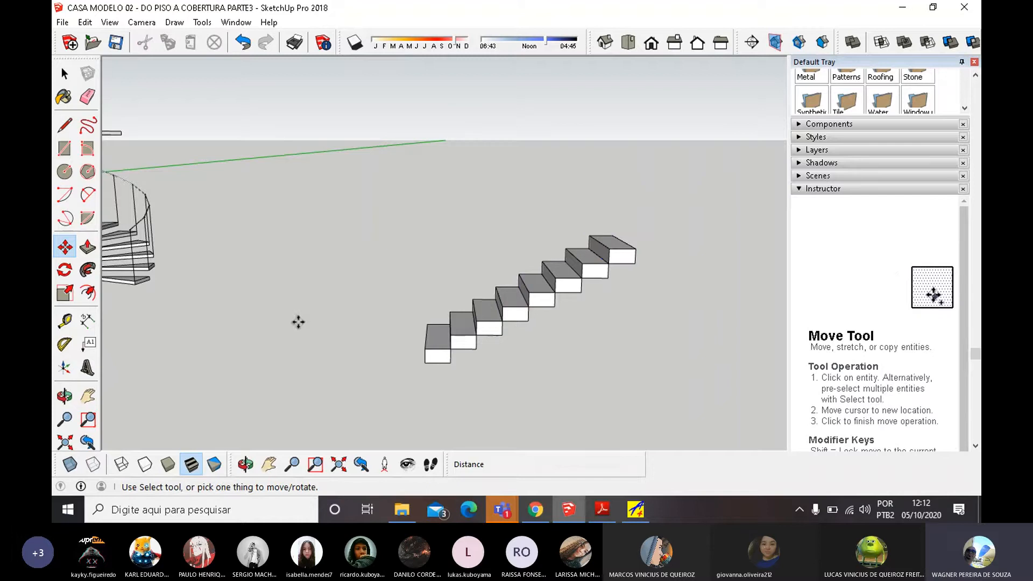
scroll(299, 322, down, 3)
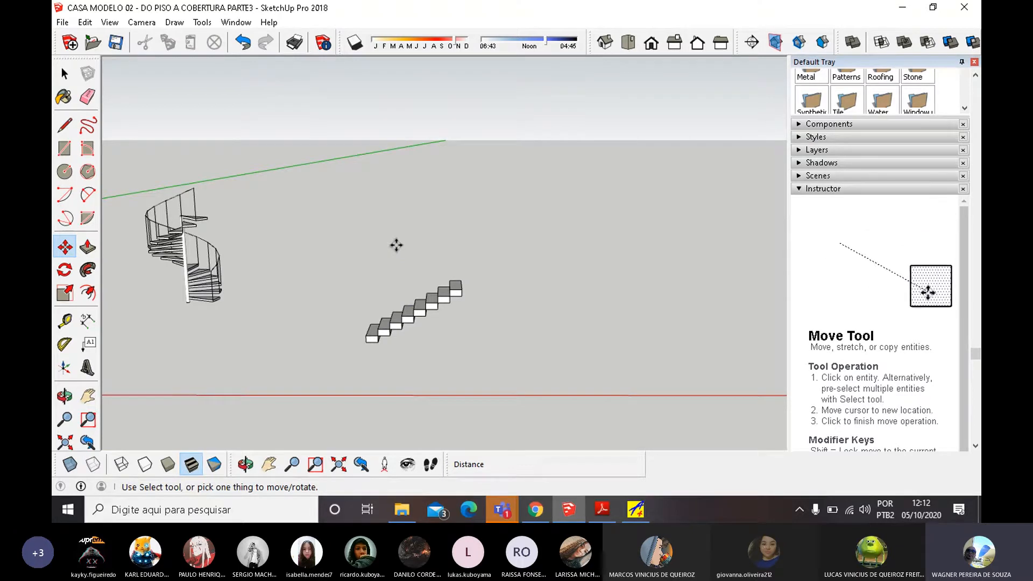
click(65, 148)
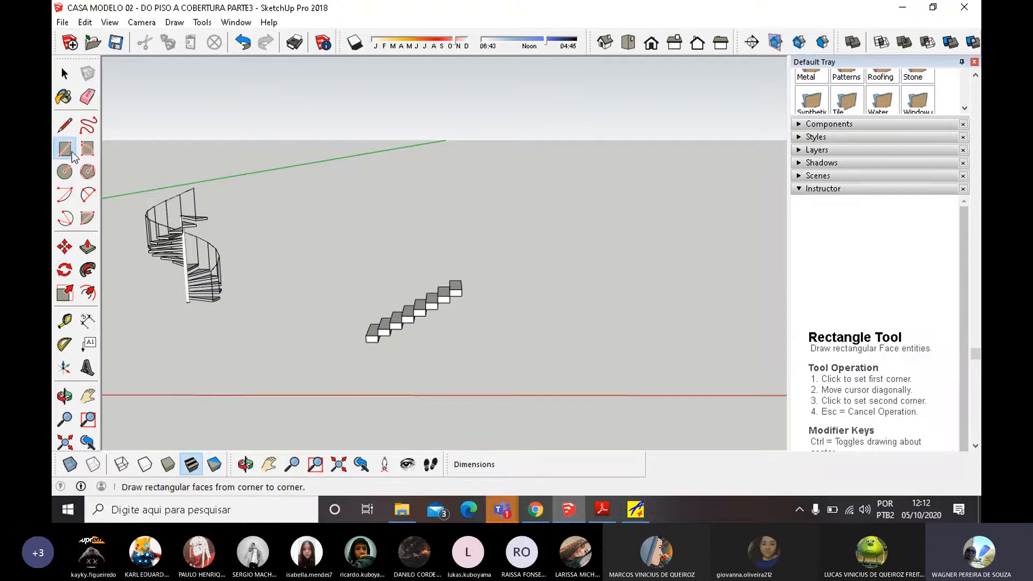
scroll(473, 291, up, 3)
scroll(473, 291, up, 2)
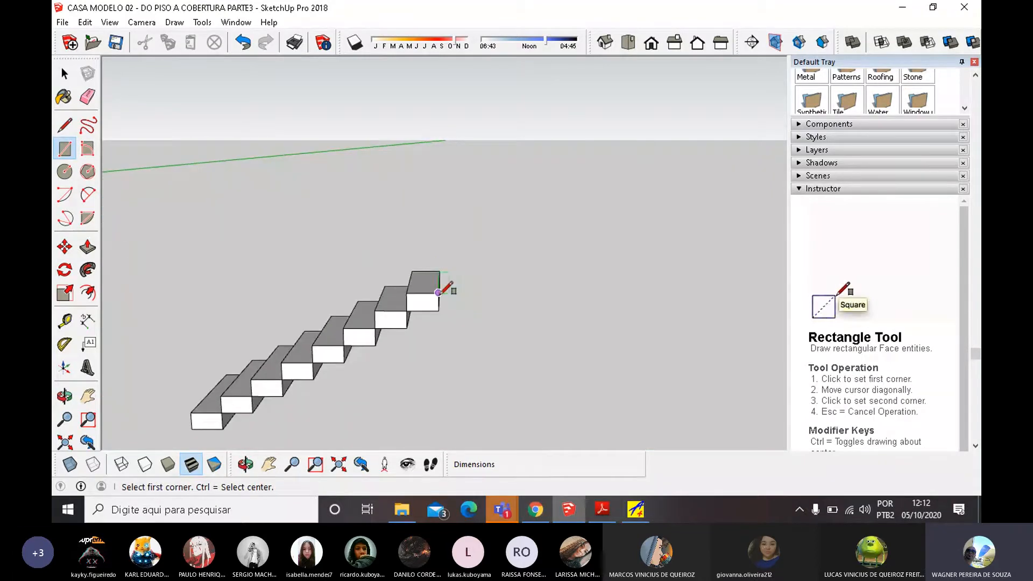
click(438, 293)
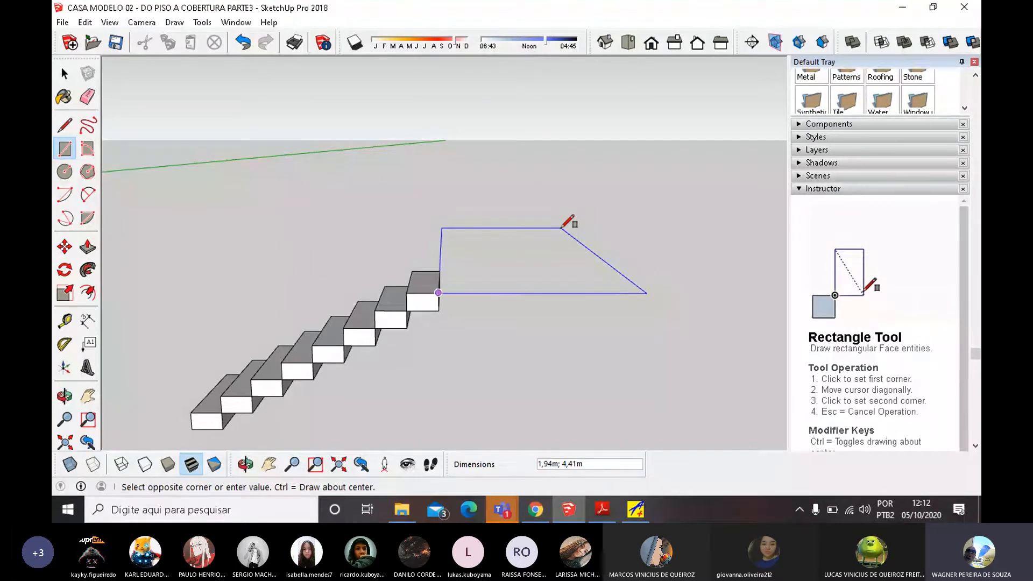
text(,9)
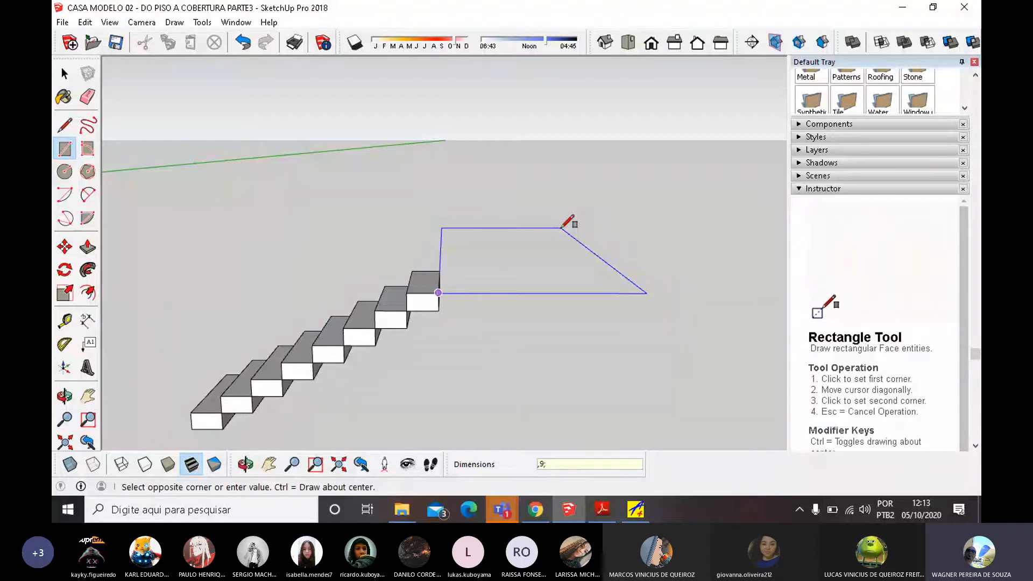
text(2)
key(Return)
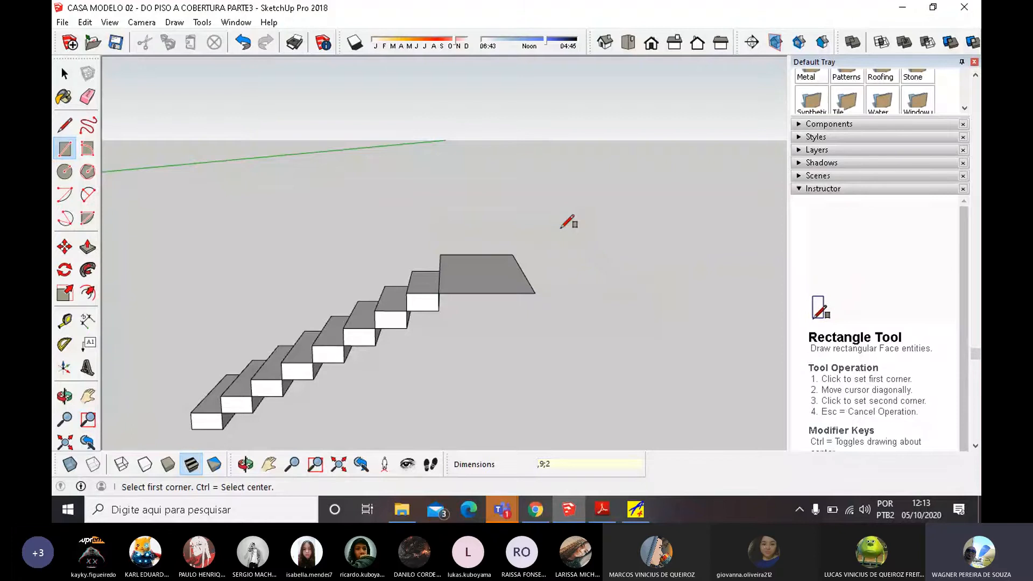
Extrude the landing rectangle upward 0.17 m with Push/Pull.
middle_drag(569, 222, 599, 393)
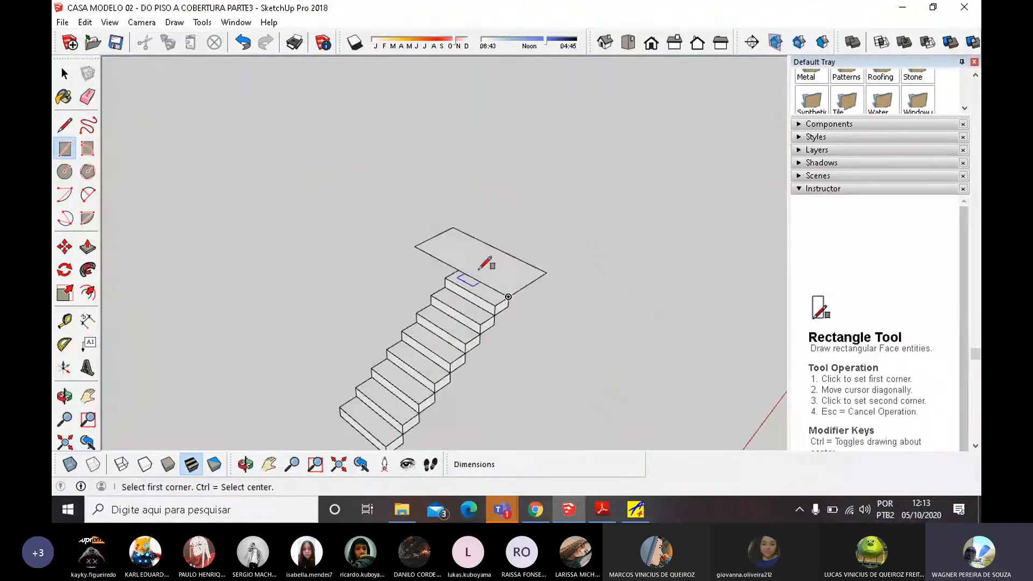
middle_drag(512, 279, 281, 214)
scroll(508, 303, up, 4)
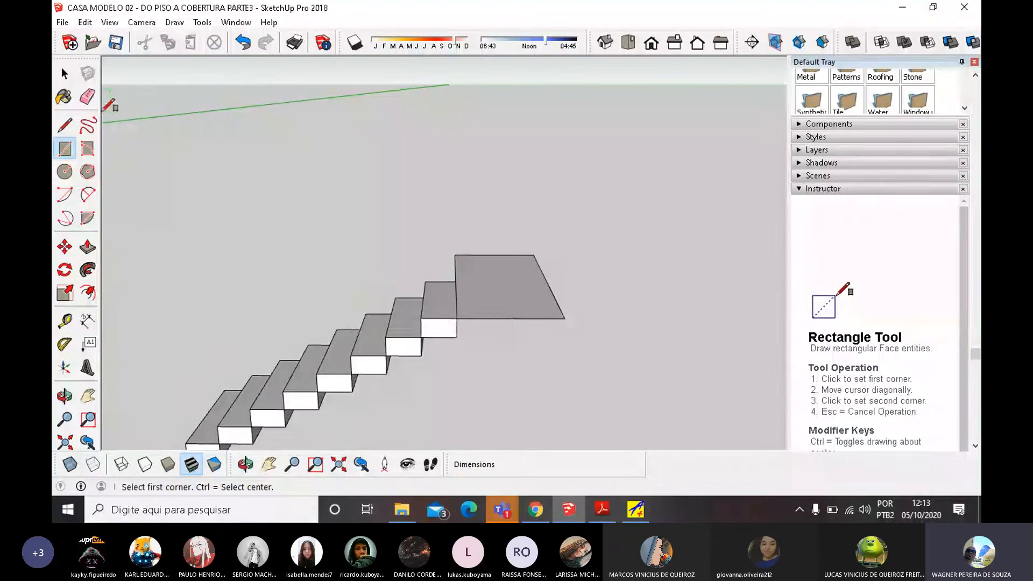
click(88, 247)
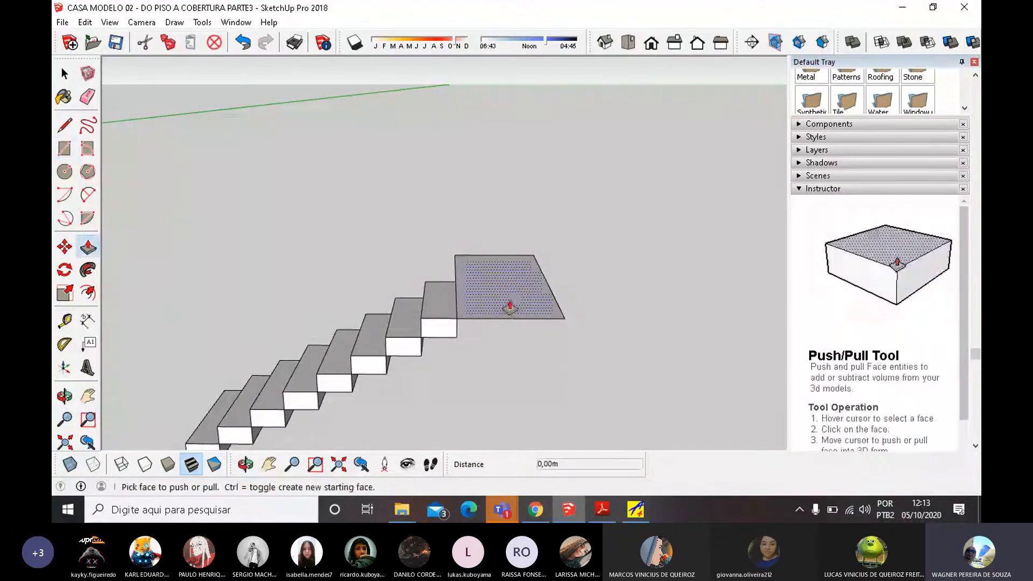
click(511, 308)
text(,17)
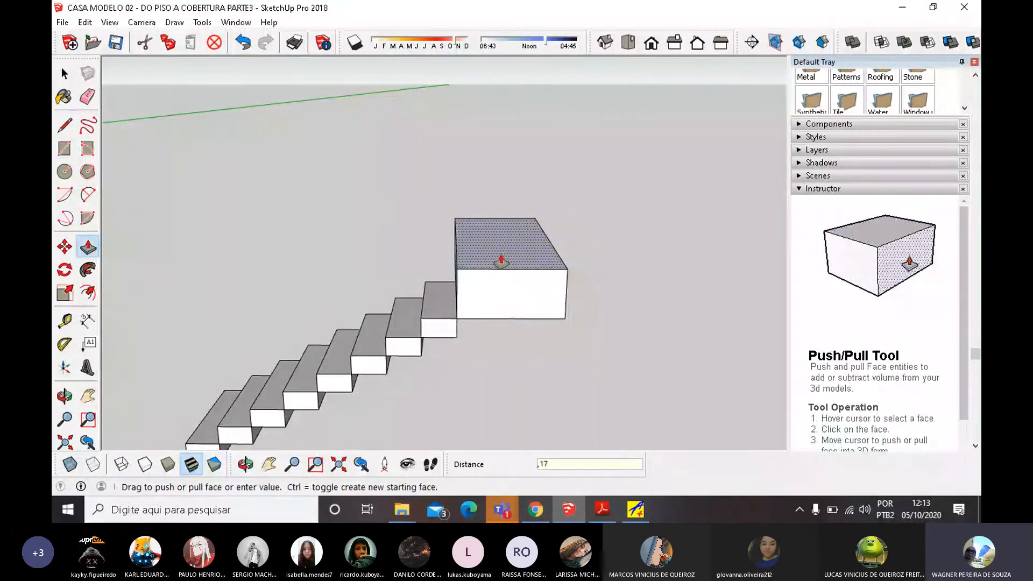
key(Return)
scroll(559, 250, down, 2)
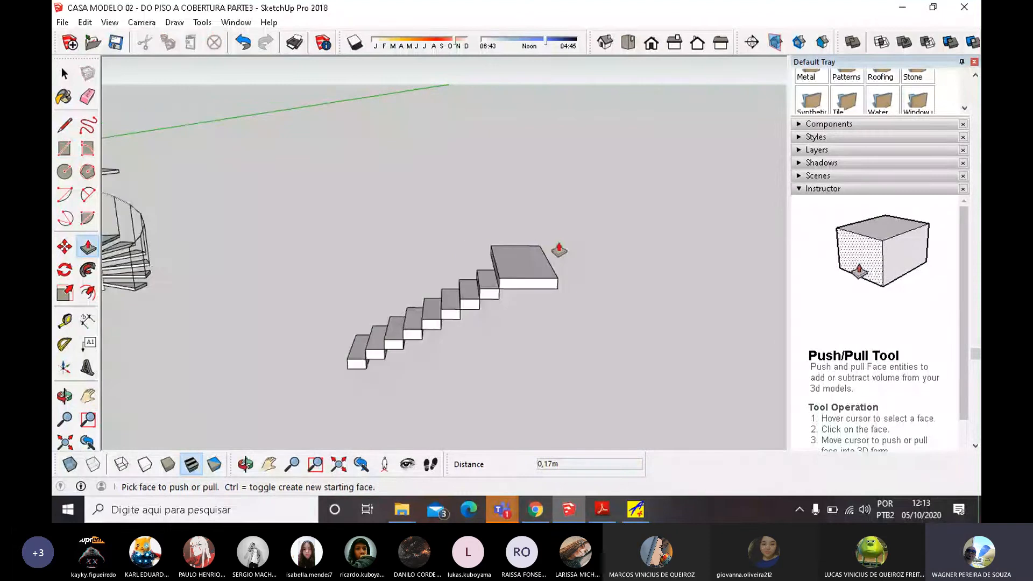
middle_drag(413, 345, 450, 312)
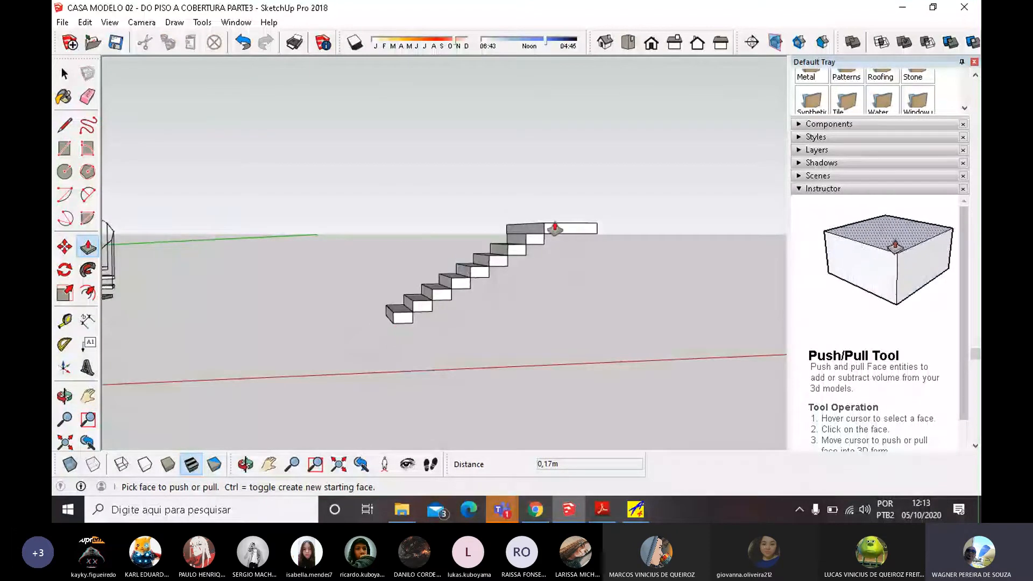
scroll(549, 256, up, 2)
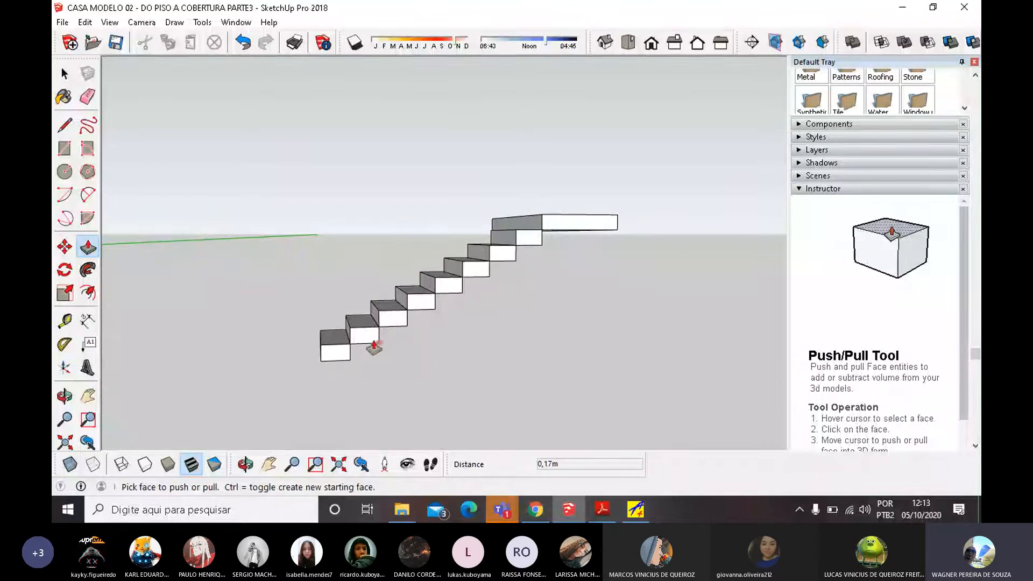
Open the third step from the bottom of the straight staircase for editing.
scroll(376, 341, up, 3)
click(65, 74)
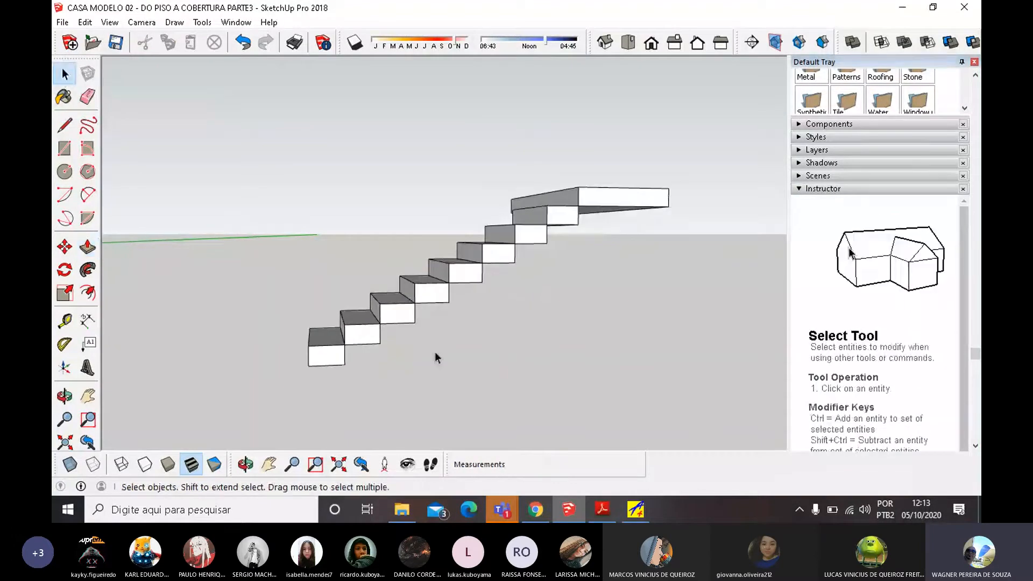
click(366, 340)
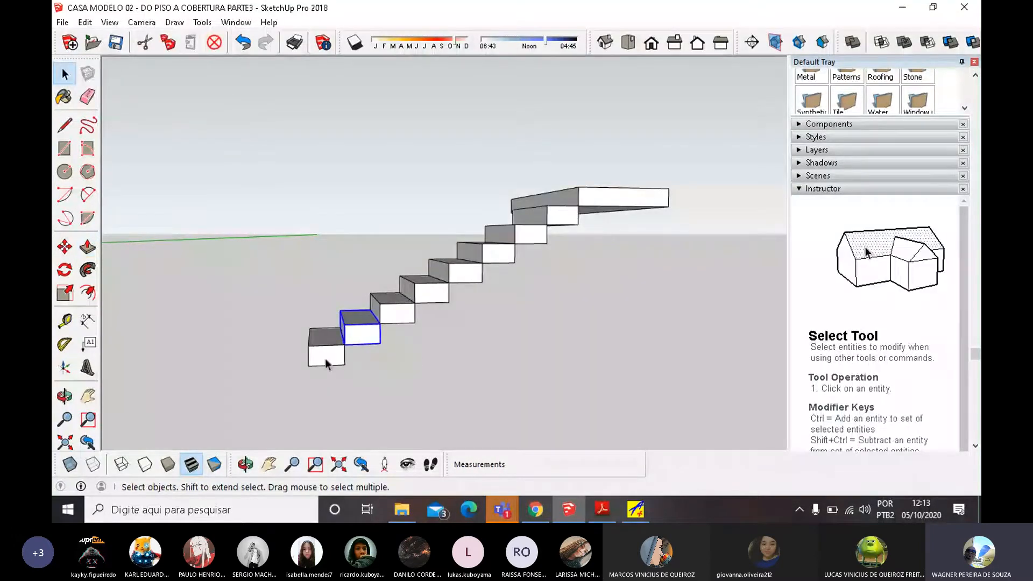
double_click(402, 315)
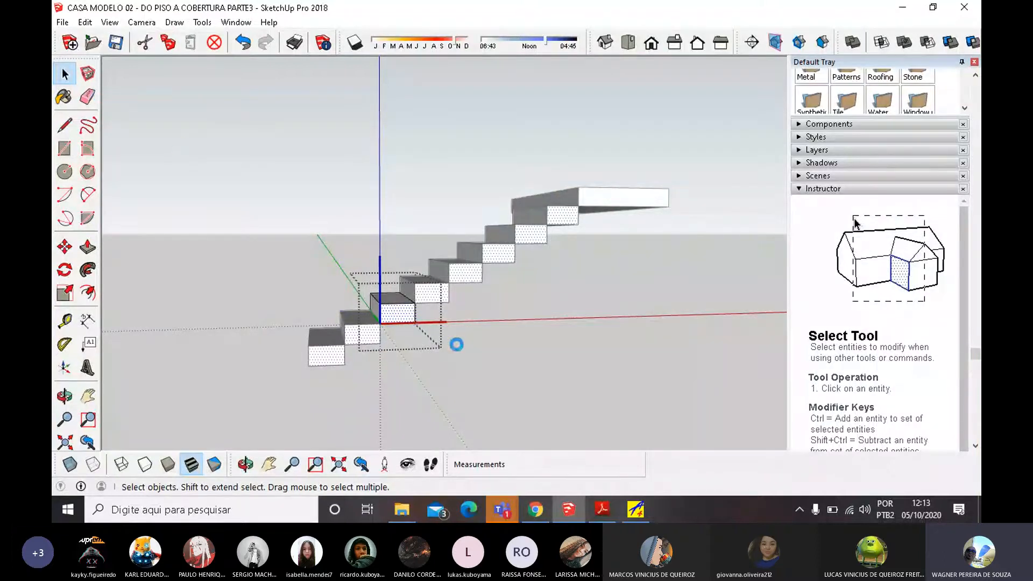
Move the step's upper rear edge 0.30 m horizontally to the corner of the next step.
scroll(452, 335, up, 4)
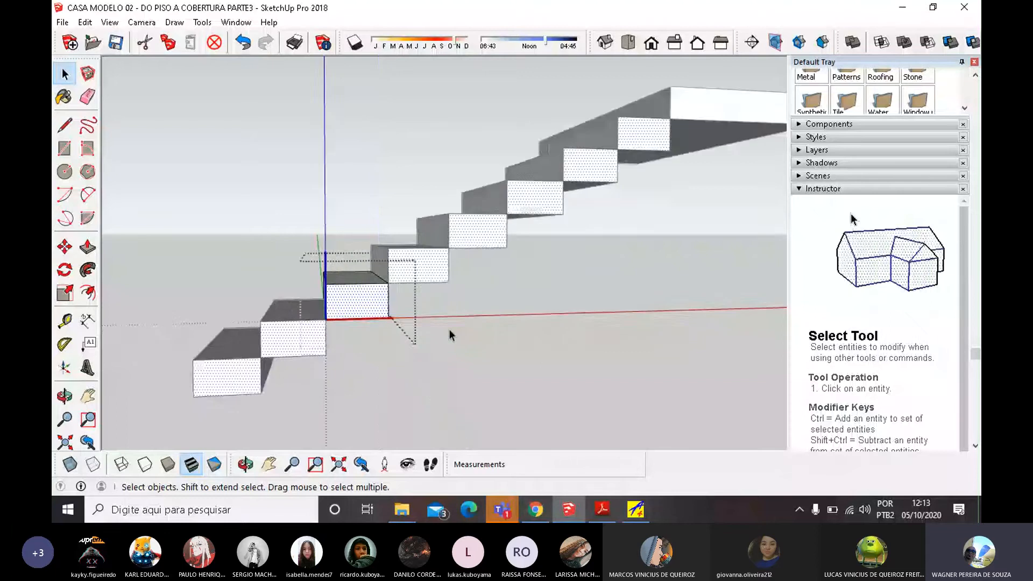
scroll(469, 312, down, 4)
scroll(431, 307, up, 5)
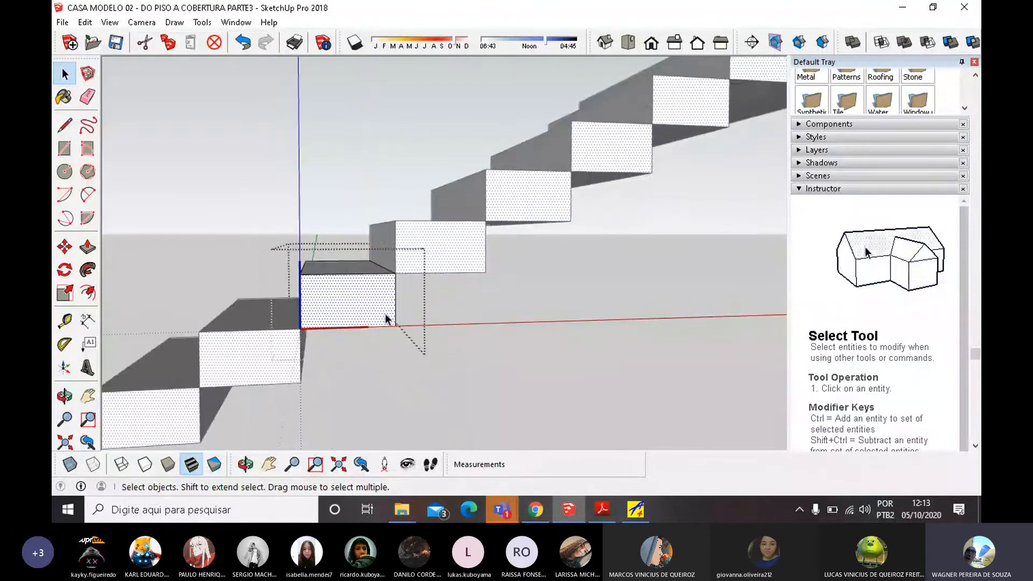
middle_drag(376, 301, 349, 255)
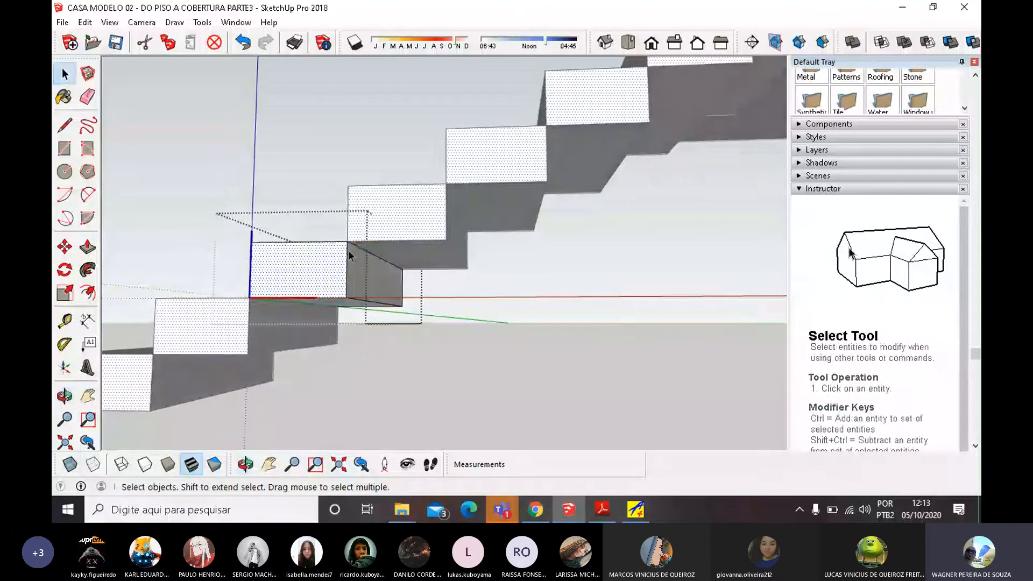
click(354, 246)
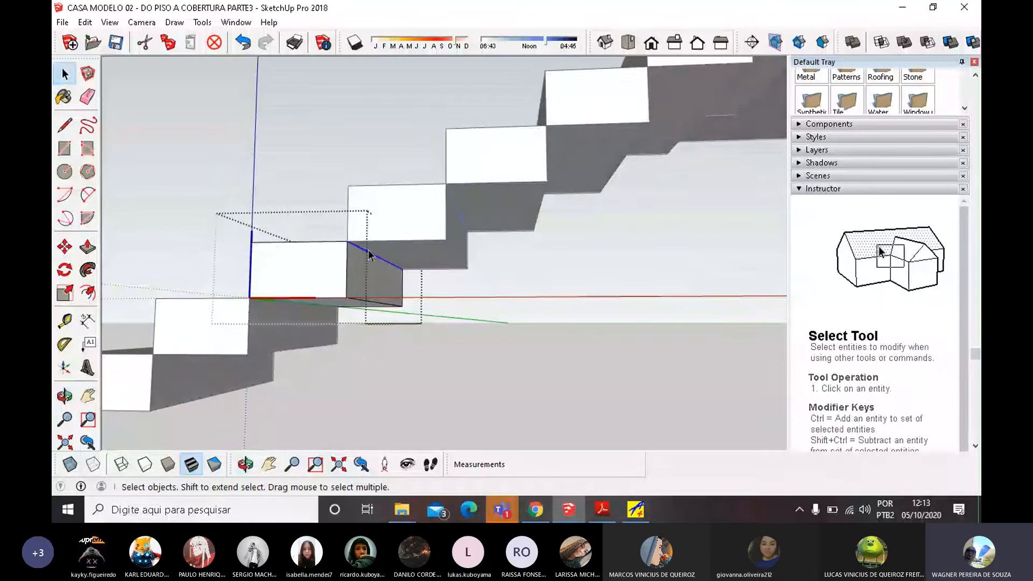
key(m)
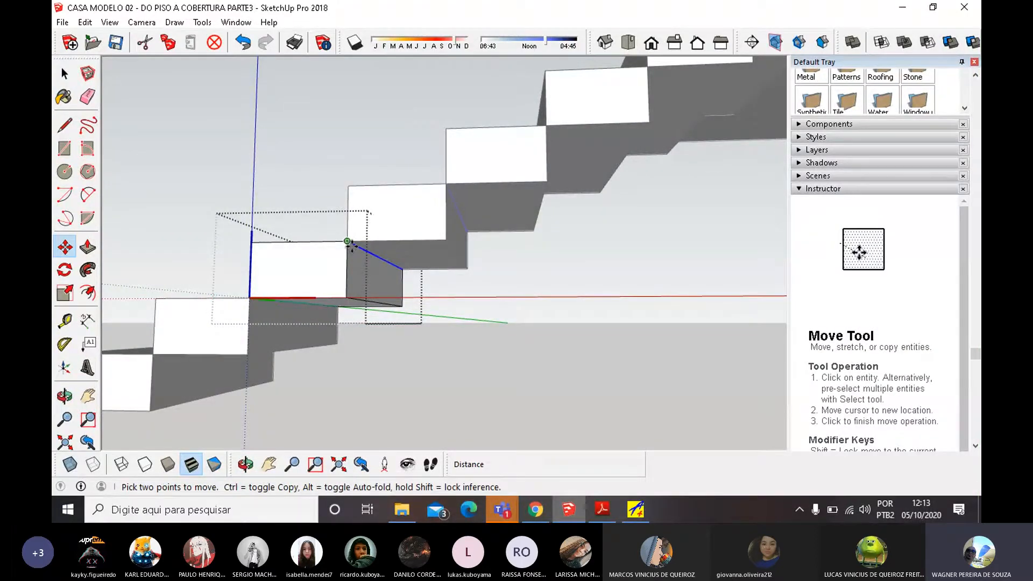
click(347, 241)
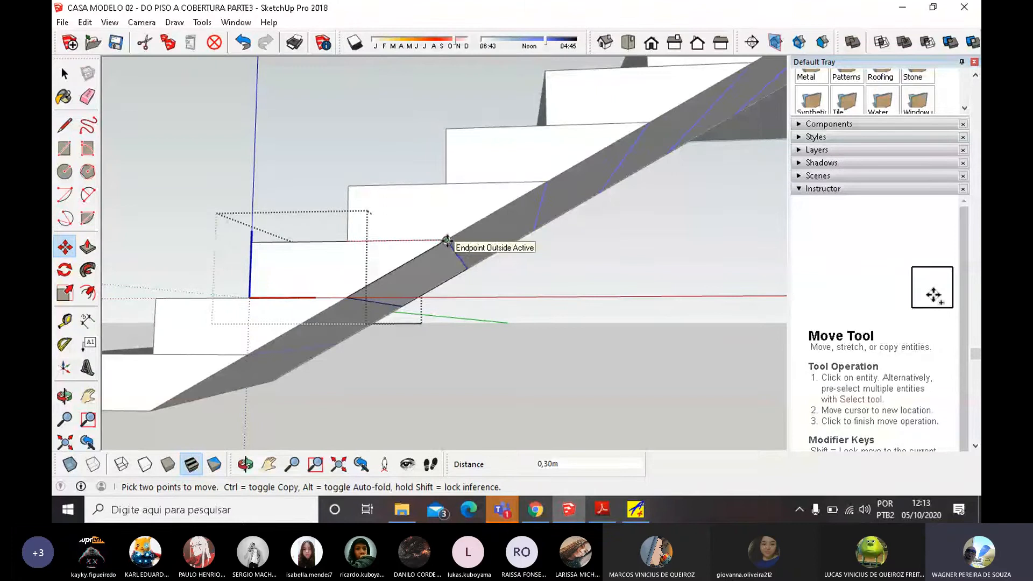
click(446, 241)
Inspect the flight's sloped underside from several angles and undo the edge move.
scroll(451, 312, down, 6)
scroll(561, 240, up, 2)
middle_drag(557, 227, 533, 248)
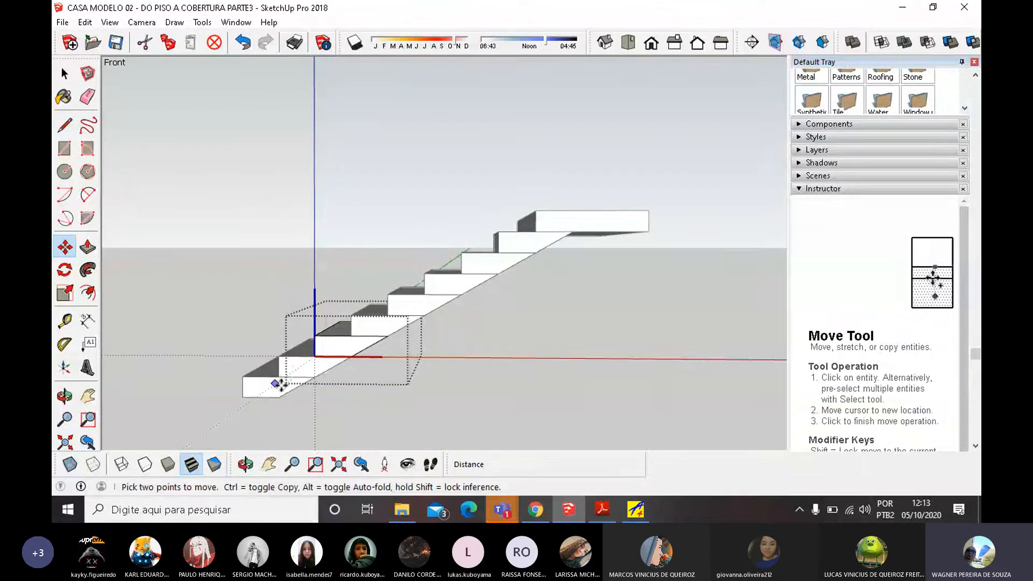
scroll(560, 233, up, 3)
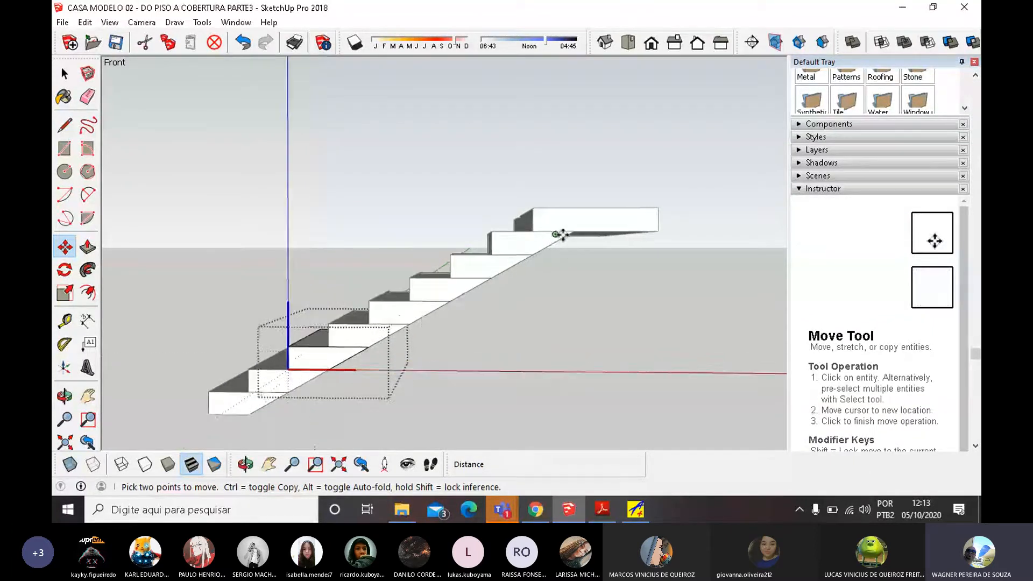
mouse_move(519, 247)
middle_down()
mouse_move(533, 249)
mouse_move(399, 251)
mouse_move(381, 221)
mouse_move(565, 258)
middle_up()
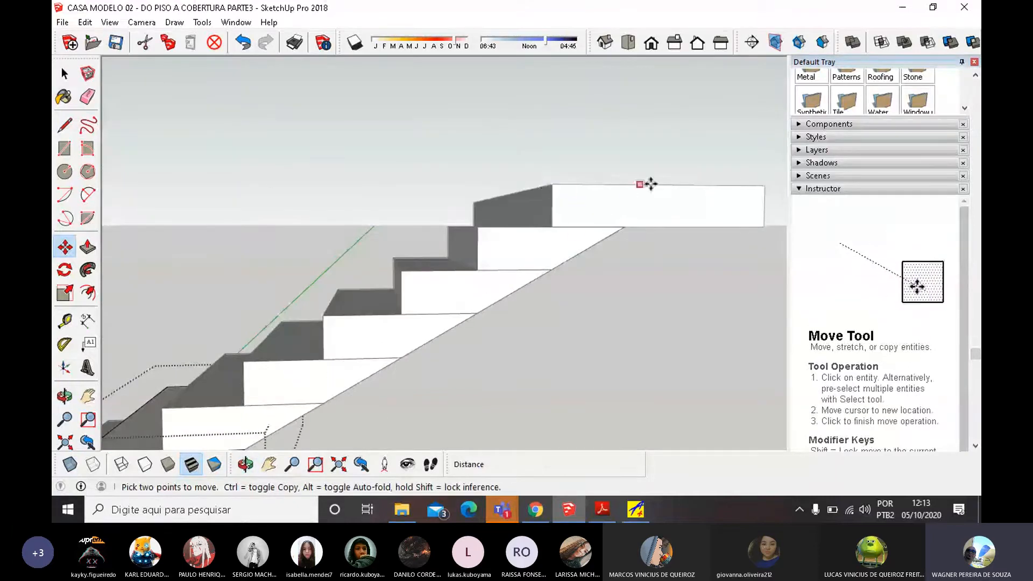
mouse_move(648, 183)
middle_down()
mouse_move(652, 279)
mouse_move(574, 205)
mouse_move(639, 194)
middle_up()
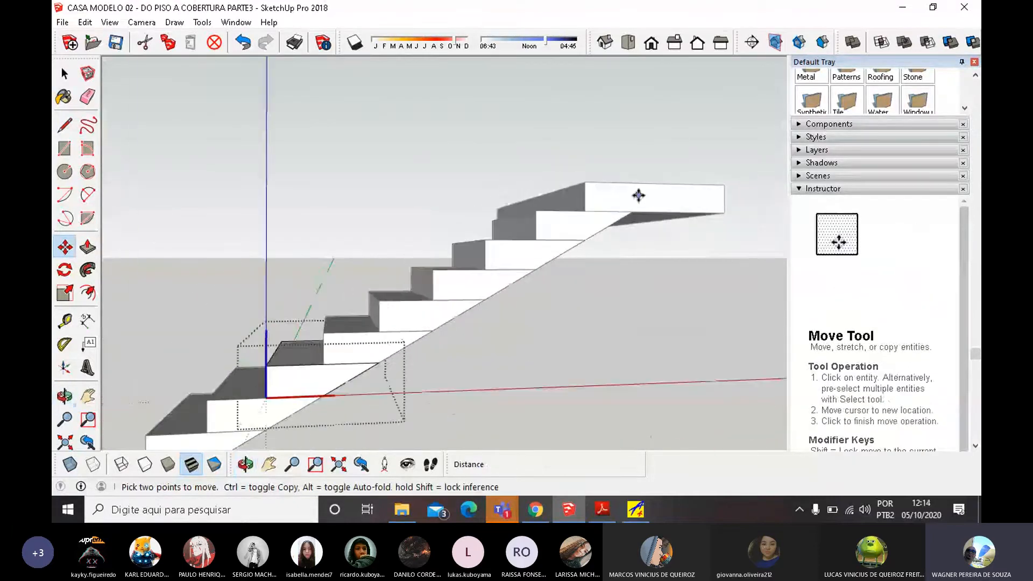
mouse_move(350, 340)
middle_down()
mouse_move(323, 369)
mouse_move(306, 339)
mouse_move(254, 309)
middle_up()
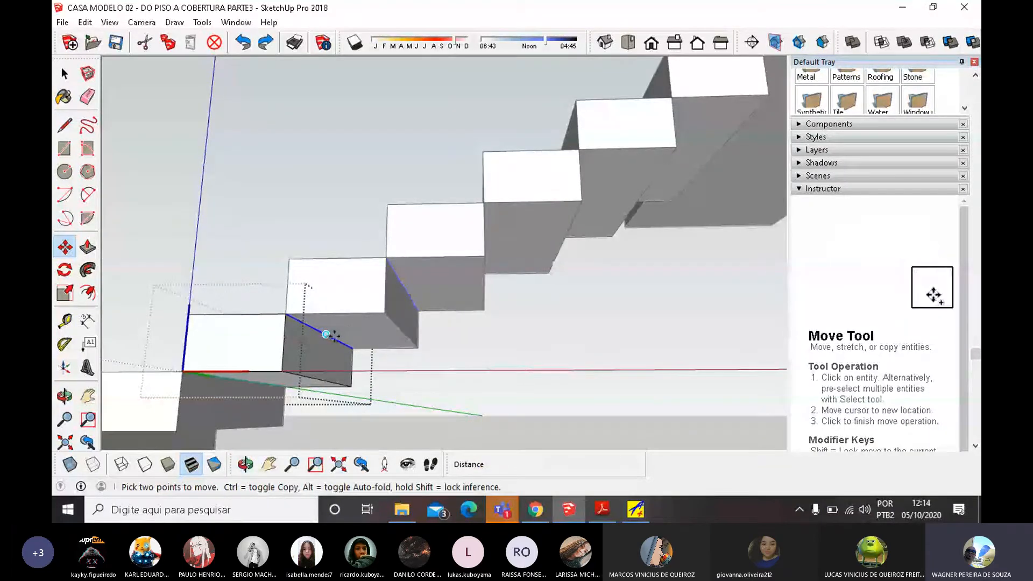
Open the fourth step from the bottom for editing and move its lower front edge straight down.
key(space)
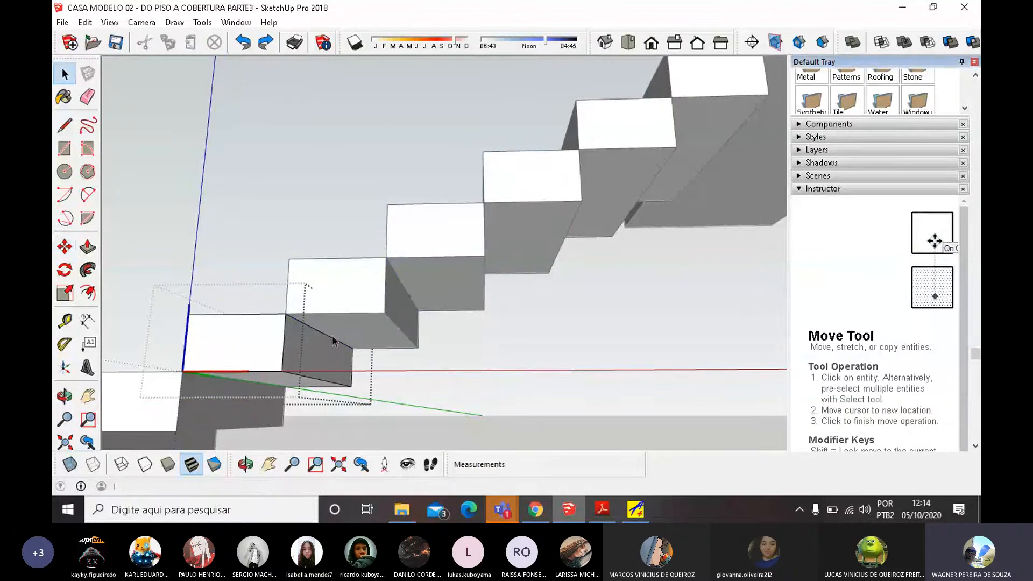
double_click(347, 307)
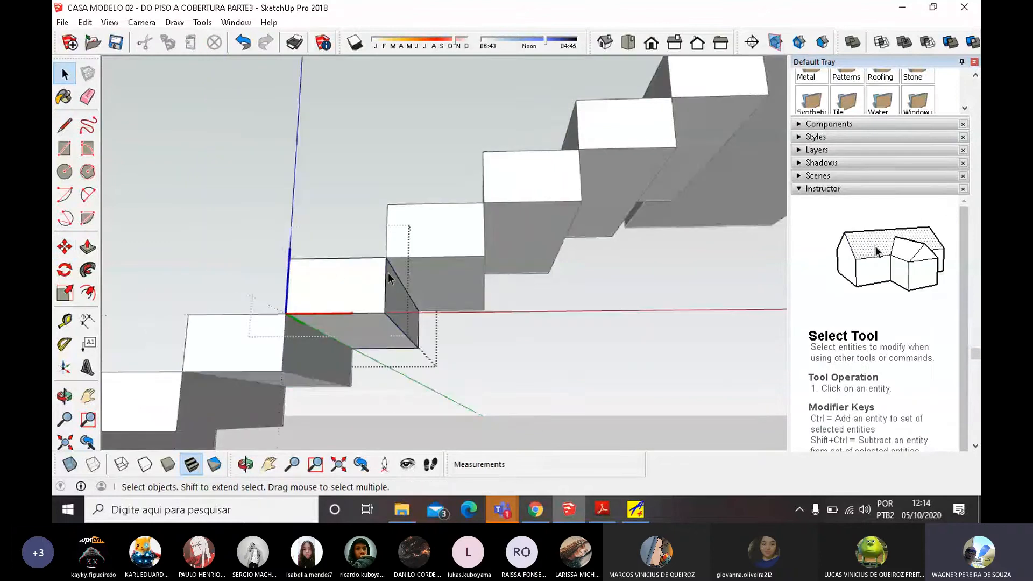
click(312, 327)
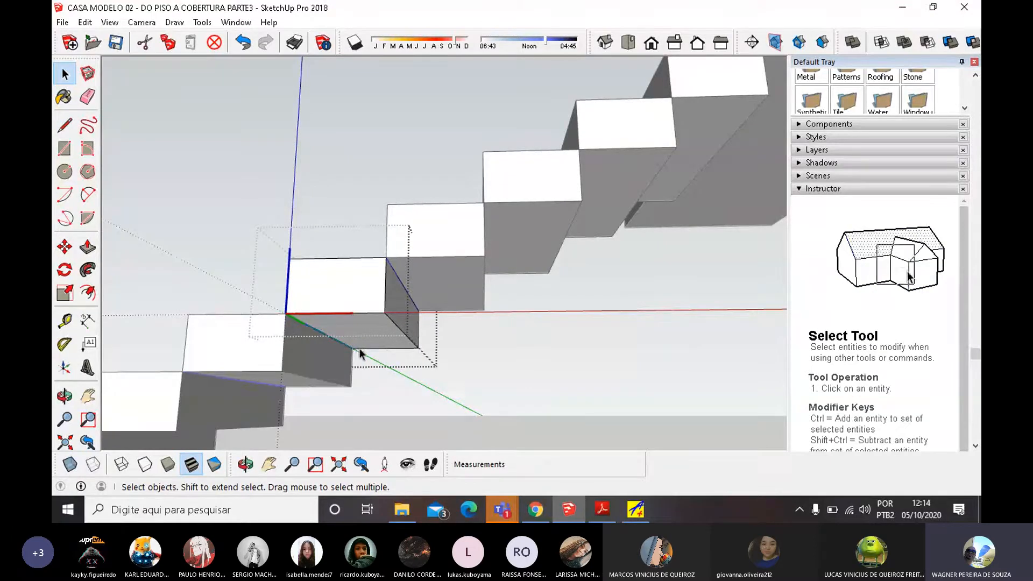
click(66, 248)
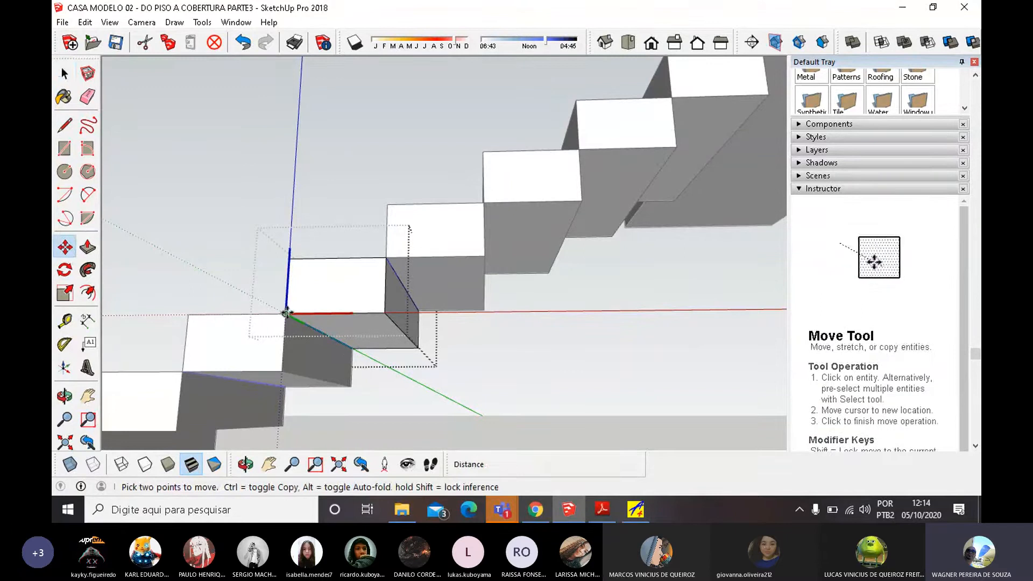
click(286, 314)
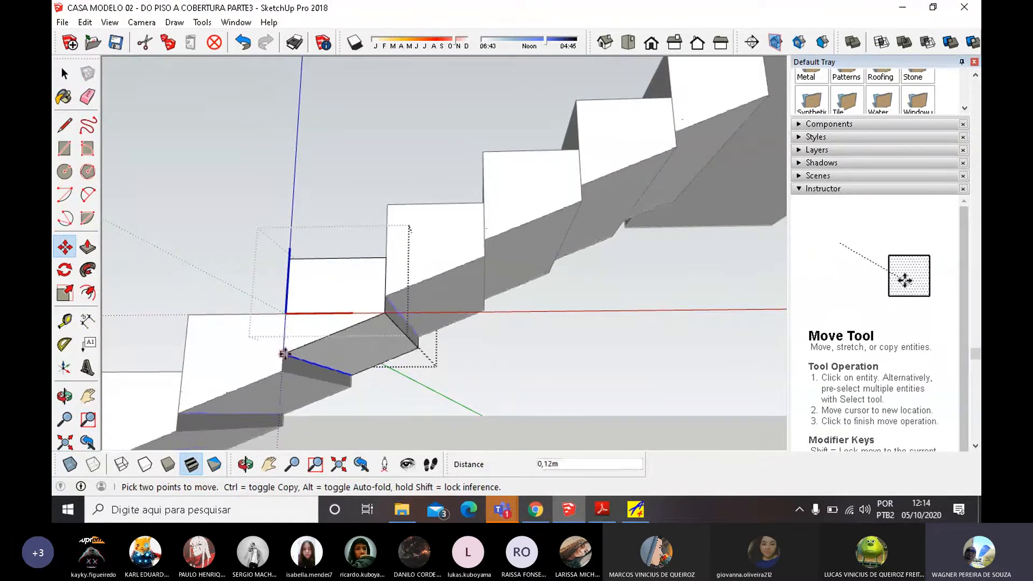
Inspect the thickened flight from below and undo the move of the lower front edge.
middle_drag(521, 237, 410, 242)
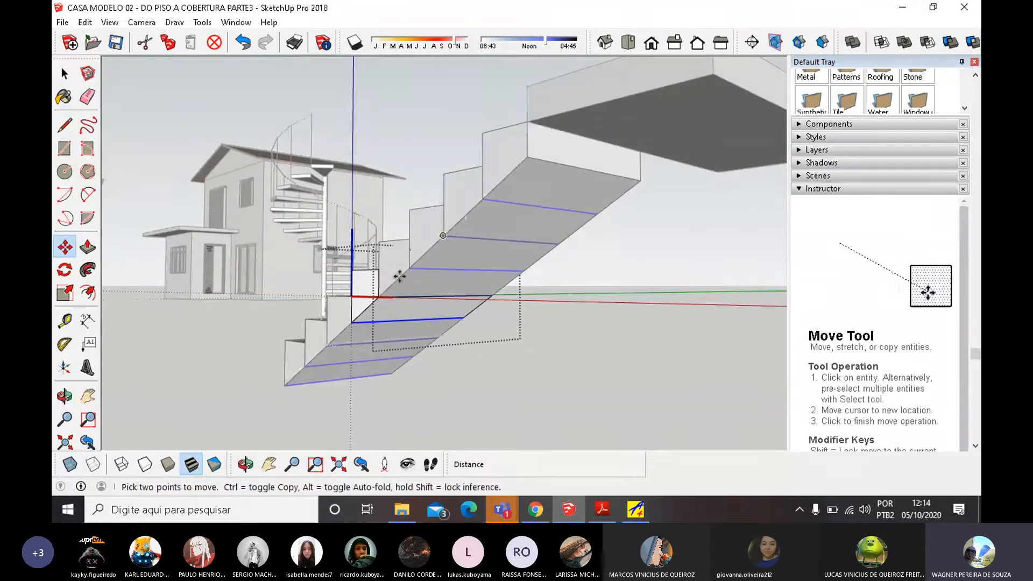
middle_drag(341, 344, 554, 338)
scroll(563, 339, down, 3)
scroll(445, 318, up, 5)
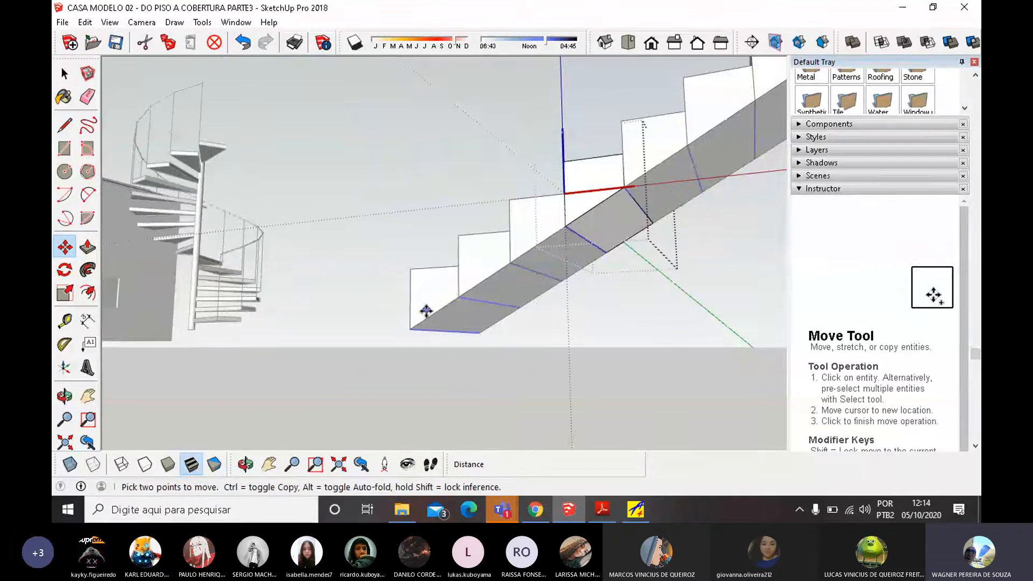
key(ctrl+z)
key(ctrl+z)
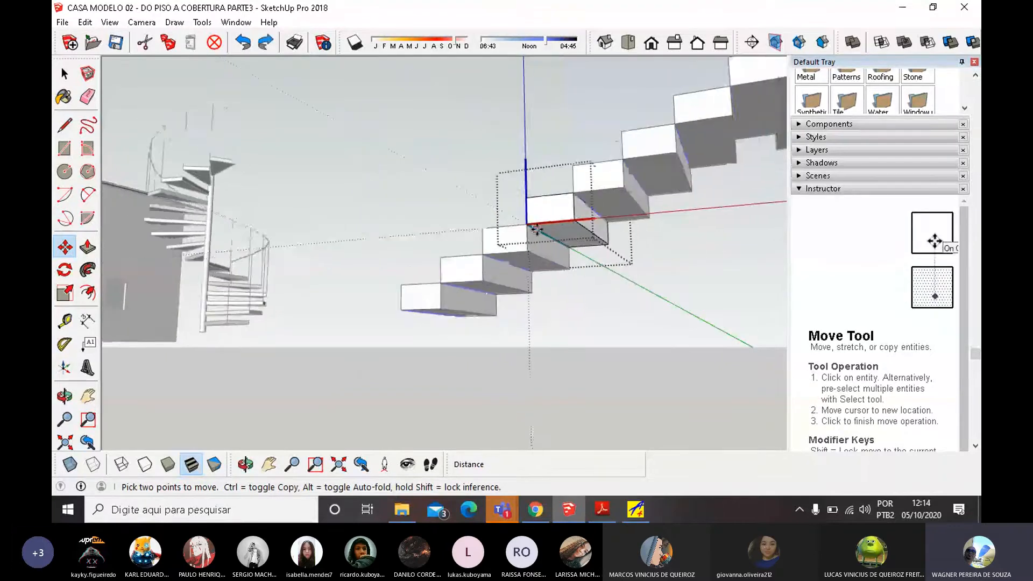
Extend the step's upper rear edge horizontally to the next step's rear corner, forming a continuous sloped underside, and leave component editing.
scroll(537, 230, up, 4)
key(space)
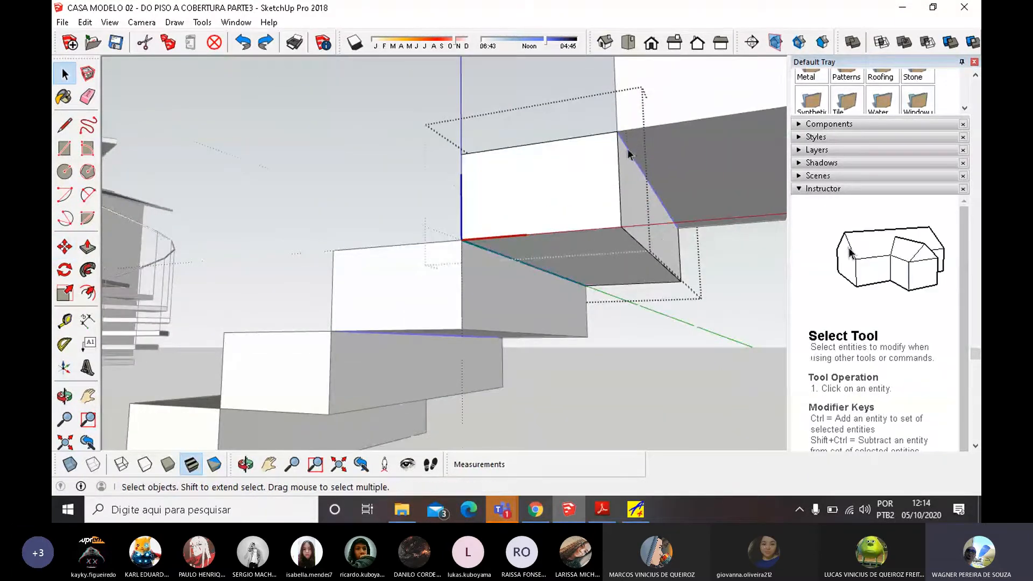
click(64, 246)
scroll(590, 179, down, 2)
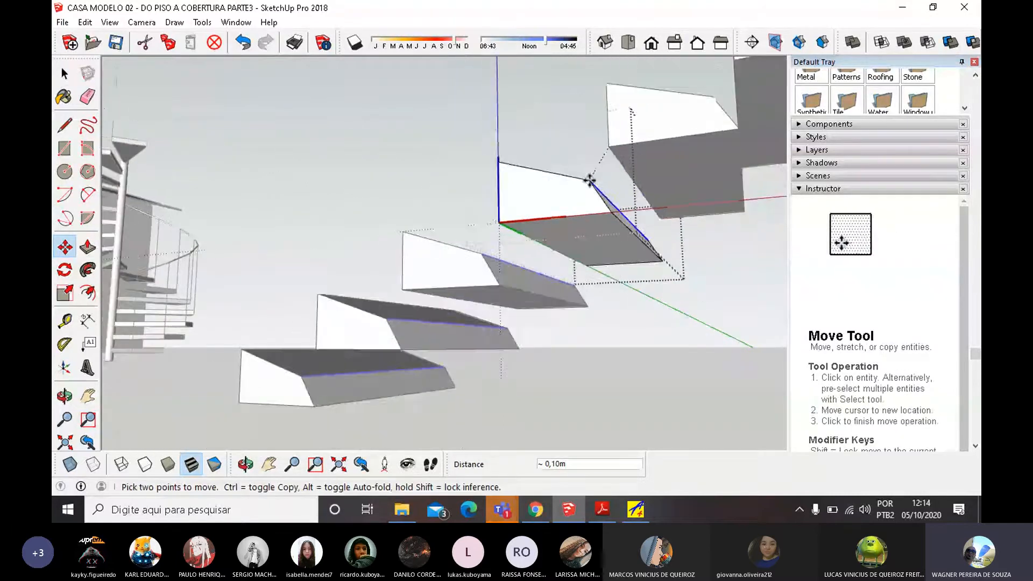
scroll(313, 236, down, 4)
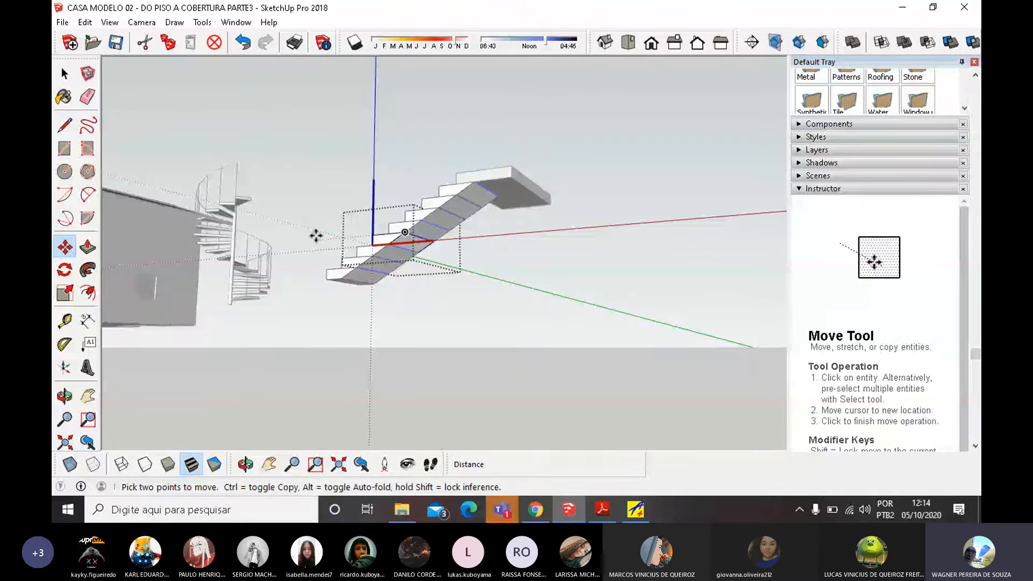
middle_drag(316, 236, 491, 270)
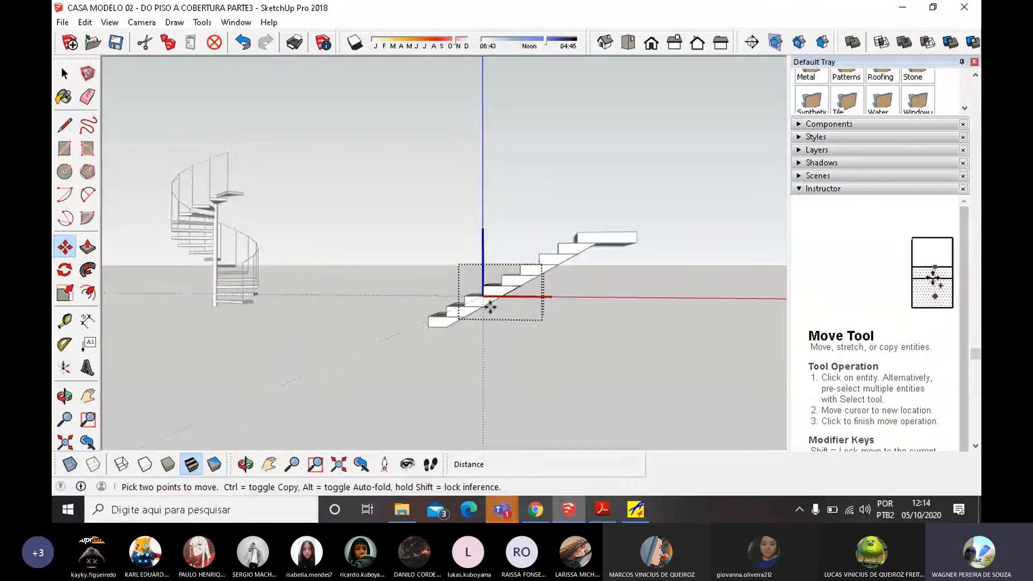
middle_drag(490, 307, 539, 301)
click(65, 74)
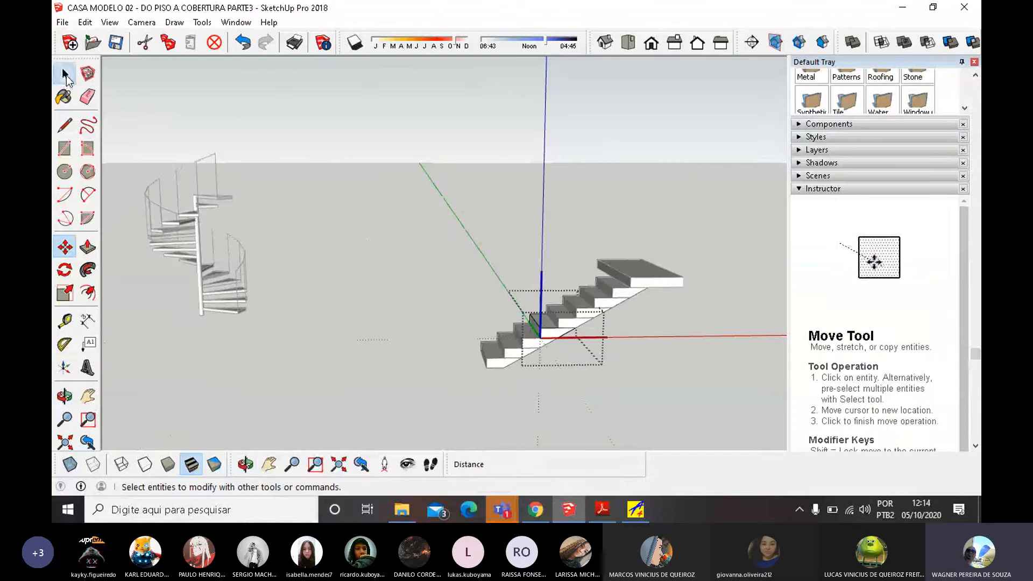
click(652, 351)
Copy all the steps of the flight, without the landing, to a spot about 4.7 m beside the original staircase.
click(602, 303)
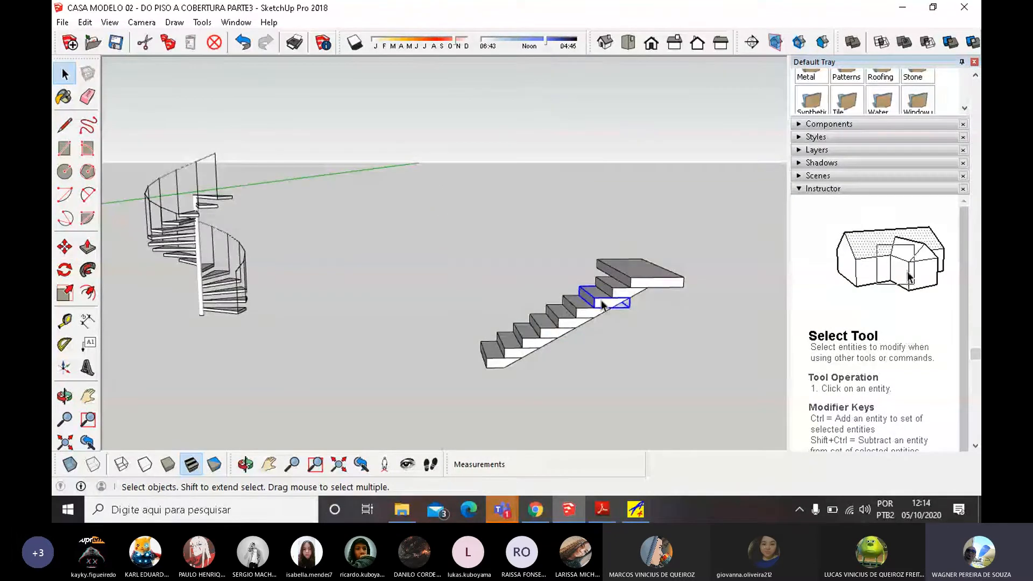
ctrl+click(528, 353)
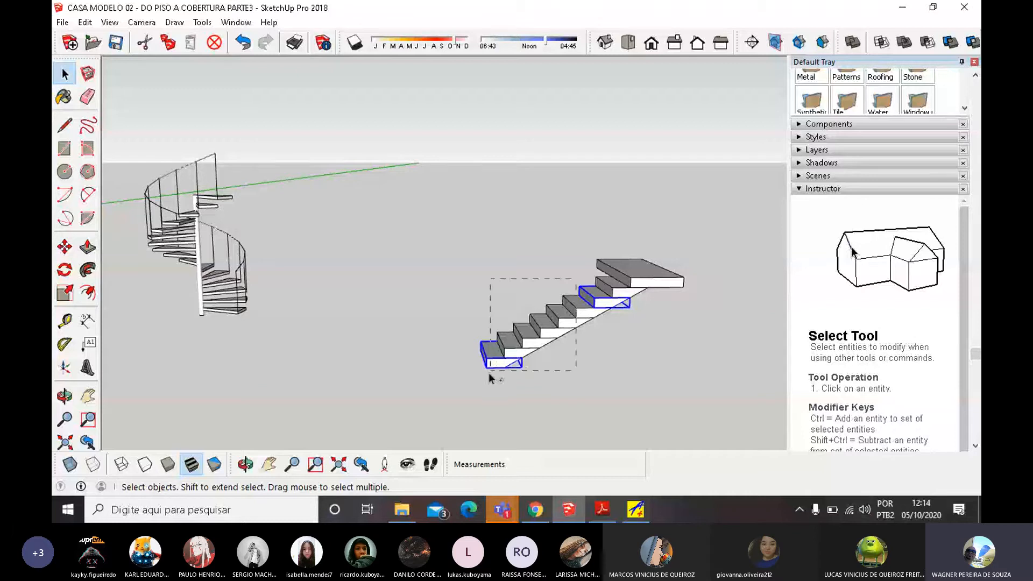
ctrl+drag(489, 374, 514, 370)
ctrl+click(622, 294)
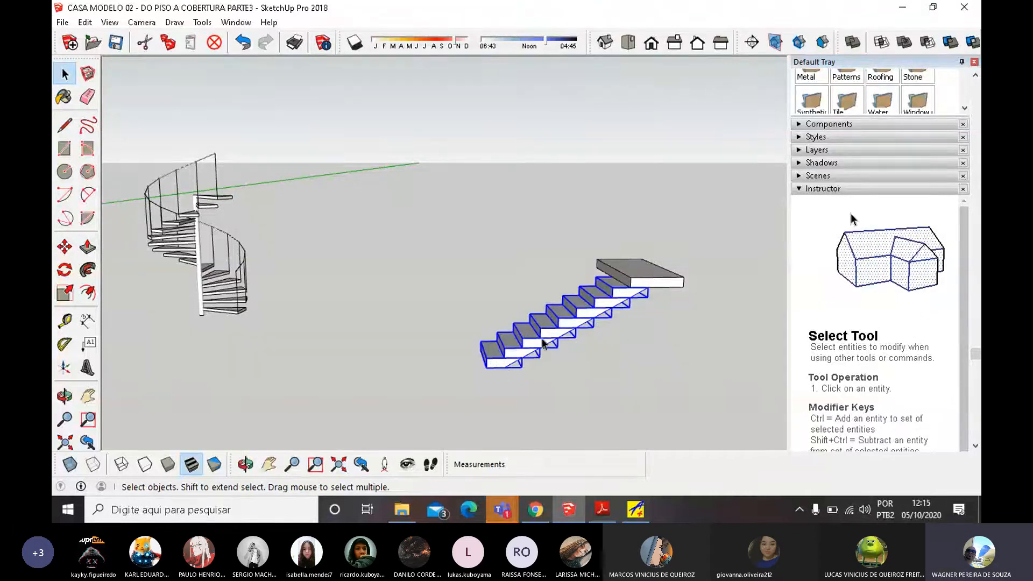
click(65, 247)
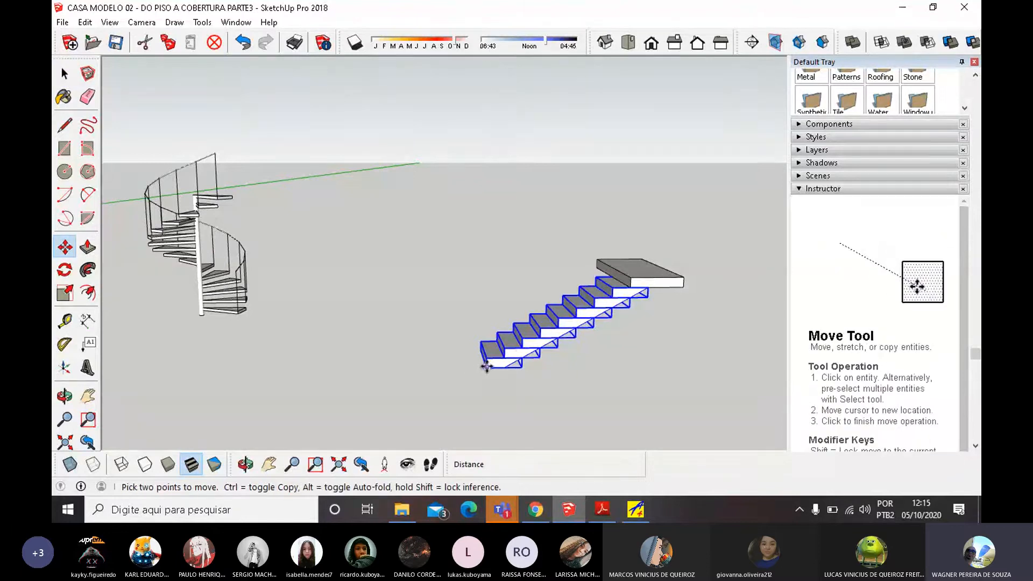
click(485, 369)
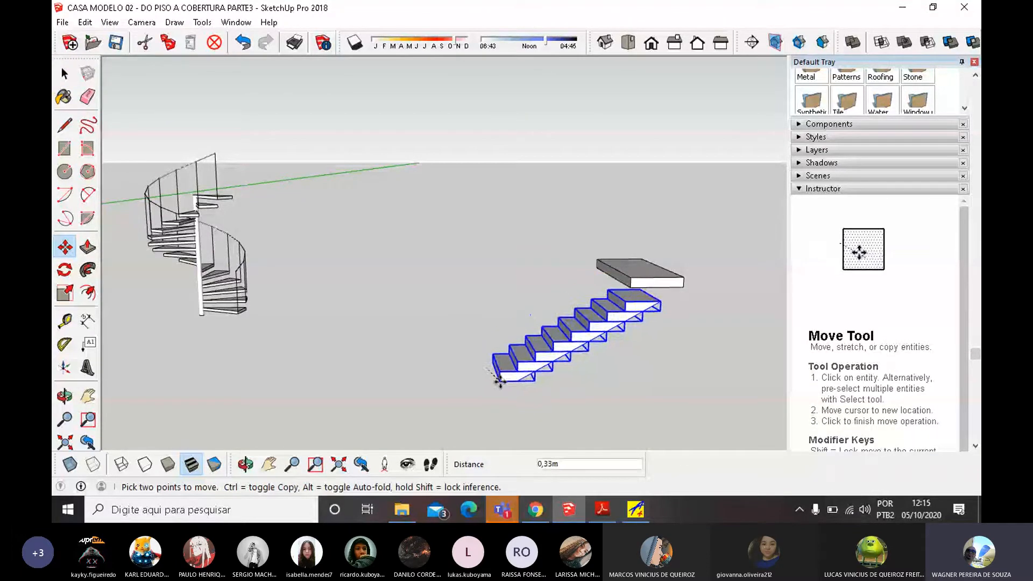
key(ctrl)
middle_drag(582, 429, 425, 270)
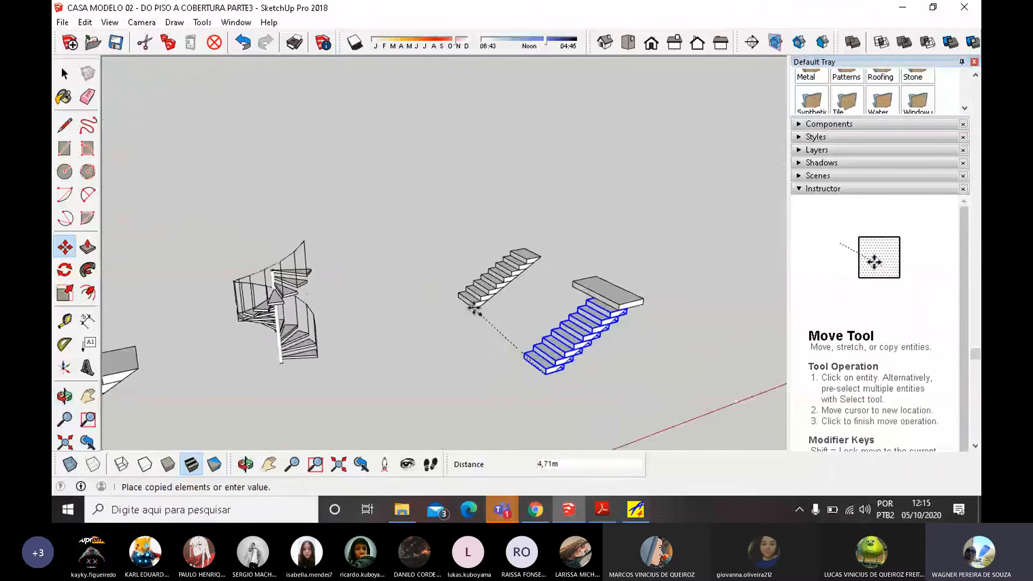
click(470, 311)
Group the copied steps into a single object.
scroll(501, 291, up, 2)
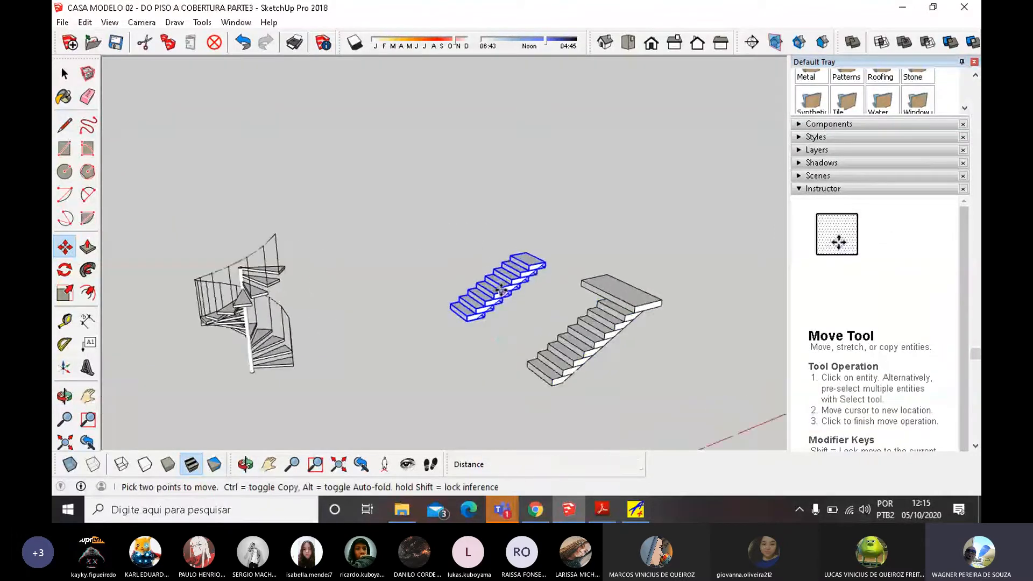
right_click(487, 302)
click(556, 138)
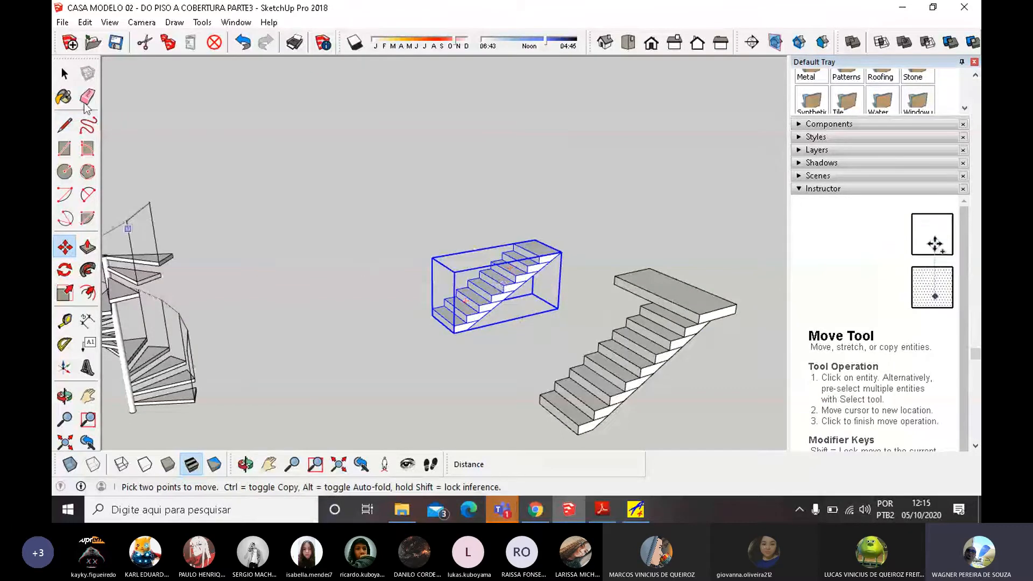
Flip the copied flight group along its red axis.
key(space)
right_click(497, 291)
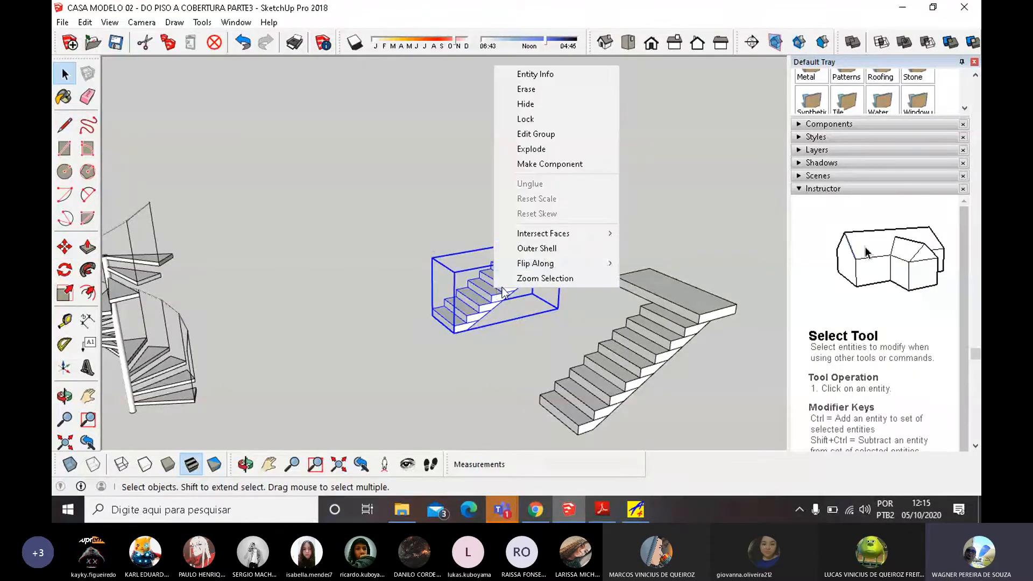
mouse_move(550, 263)
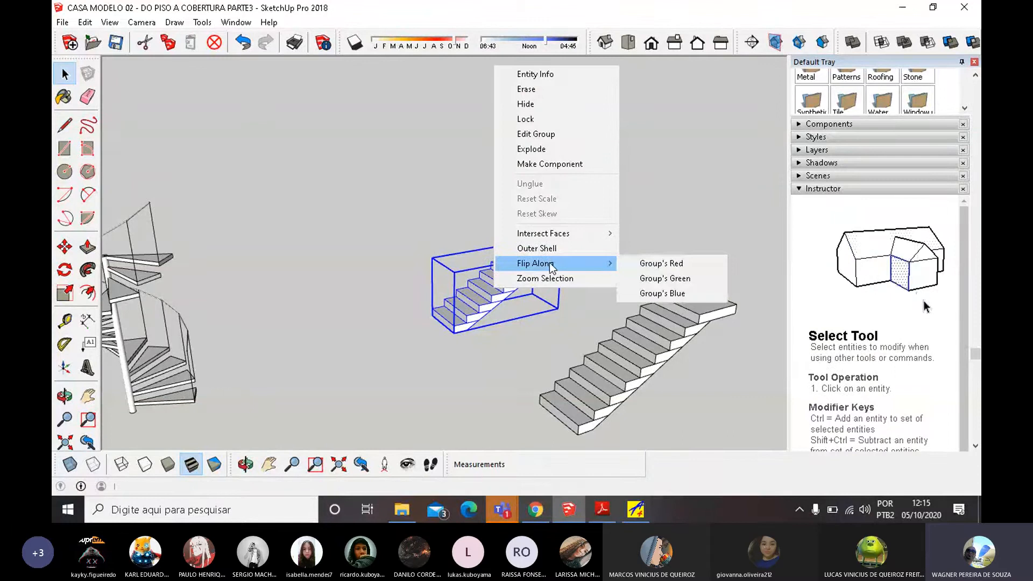
click(659, 263)
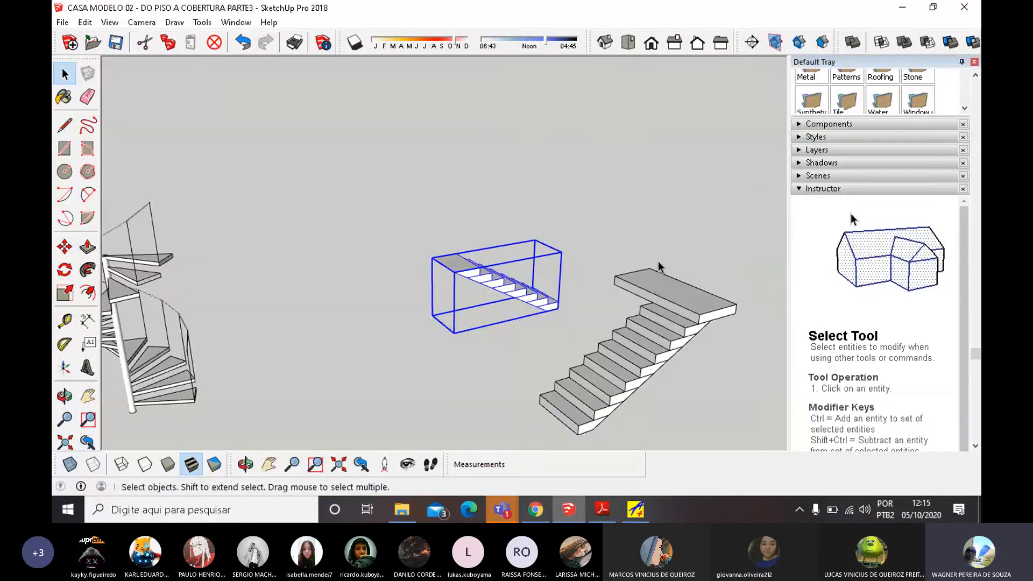
Move the flipped flight by its lower front corner onto the upper corner of the original staircase's landing.
middle_drag(423, 297, 698, 284)
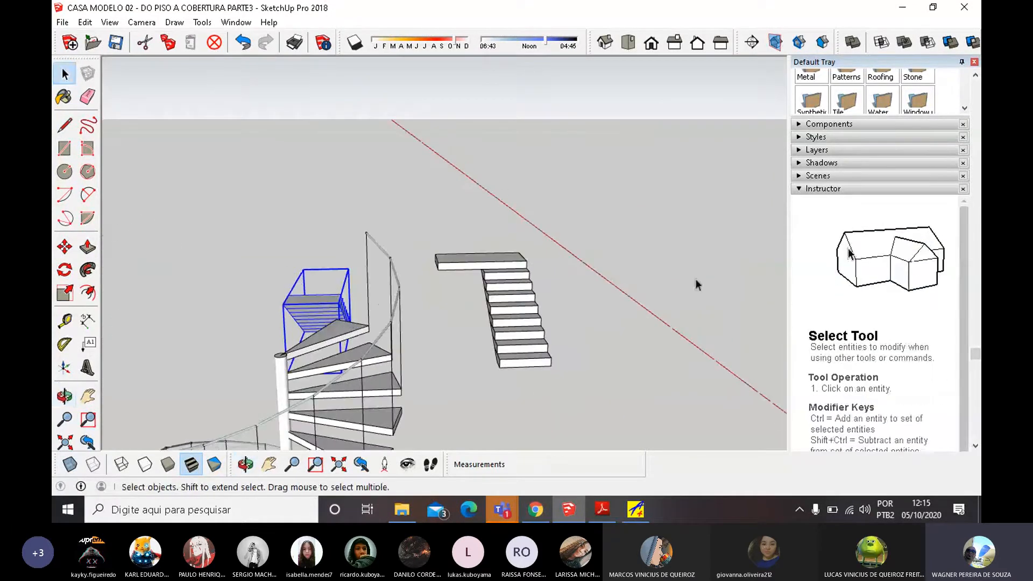
middle_drag(282, 301, 544, 296)
middle_drag(161, 364, 473, 376)
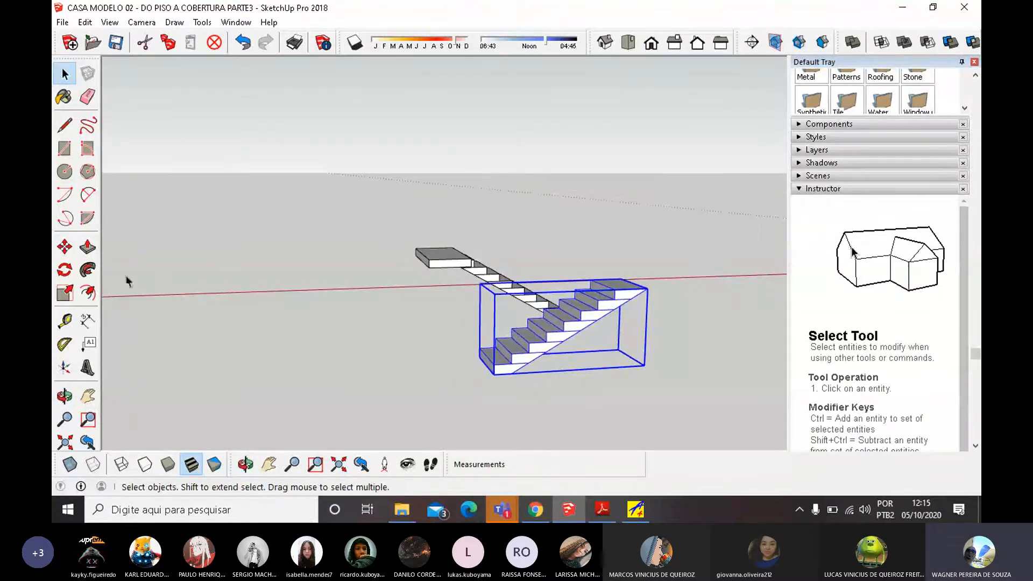
click(64, 247)
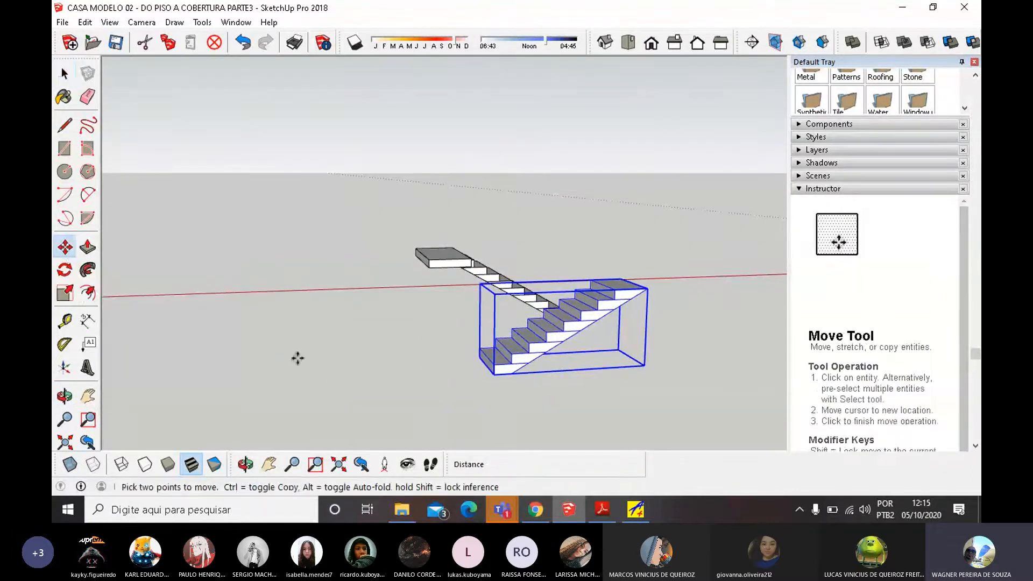
click(494, 376)
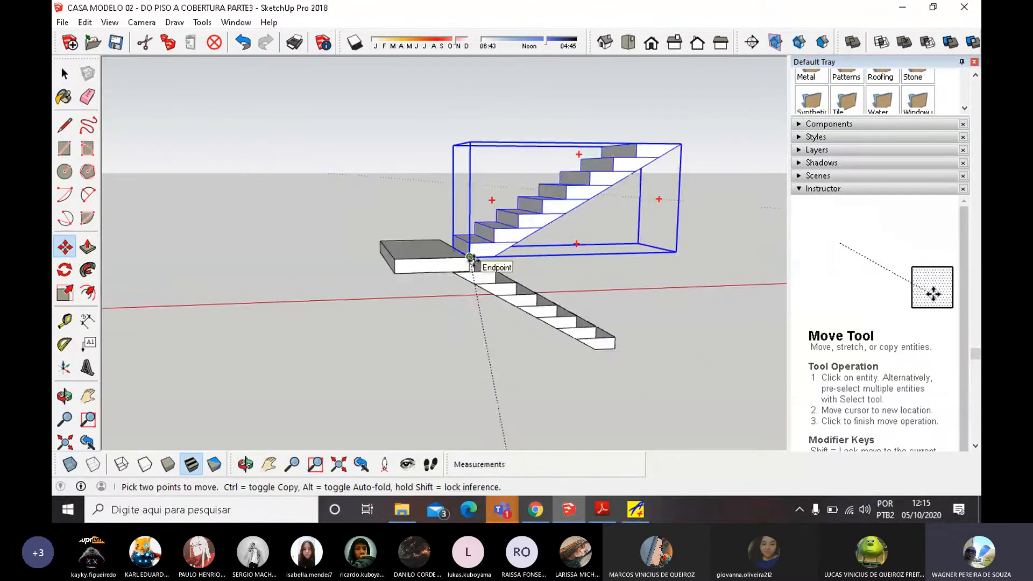
scroll(472, 259, up, 5)
click(460, 250)
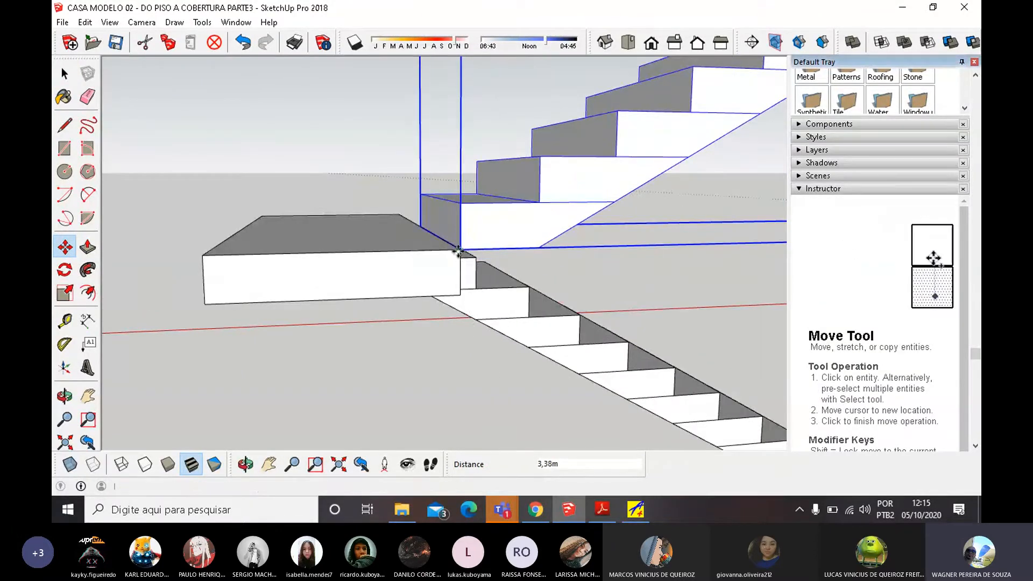
scroll(373, 303, down, 3)
scroll(371, 302, down, 3)
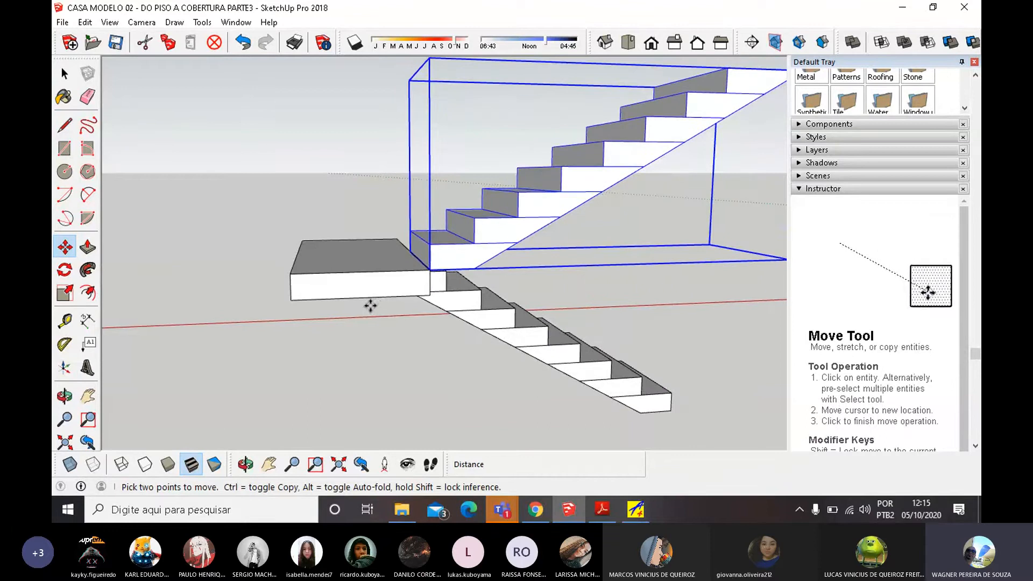
Explode the upper flight's group into its individual steps and clear the selection.
mouse_move(364, 292)
middle_down()
mouse_move(392, 289)
mouse_move(280, 273)
middle_up()
middle_drag(473, 279, 115, 240)
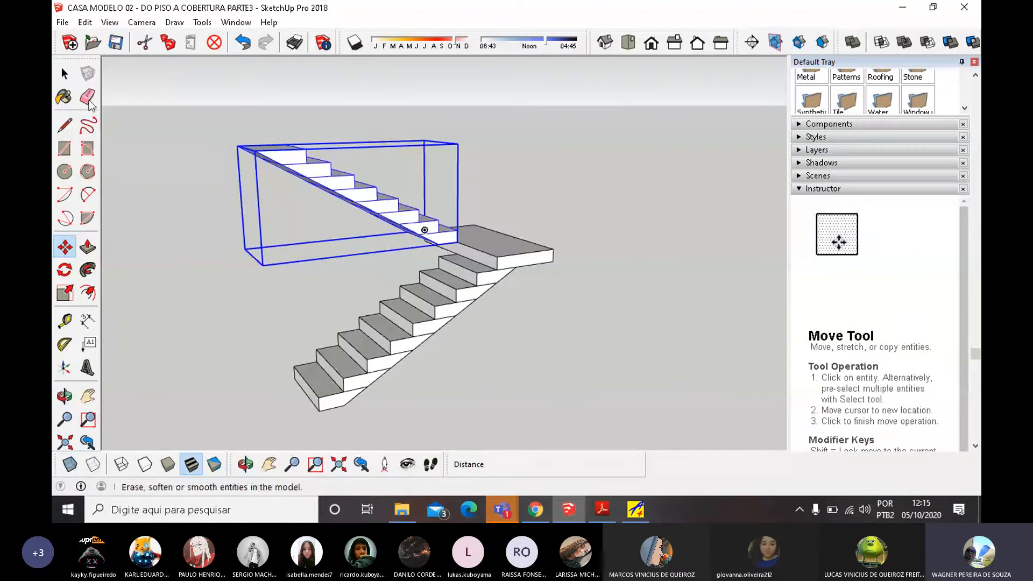
key(space)
right_click(298, 170)
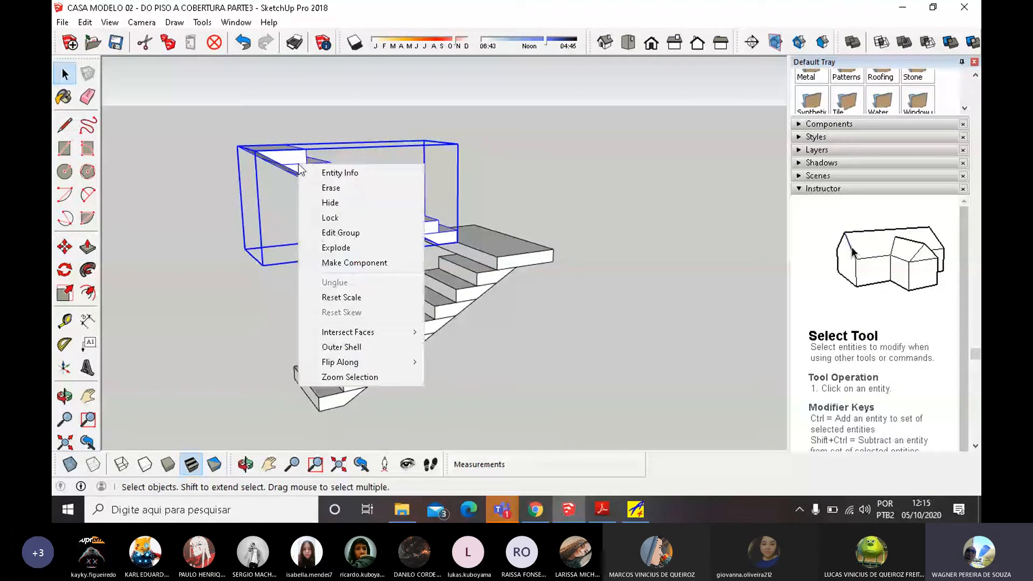
click(361, 247)
click(615, 196)
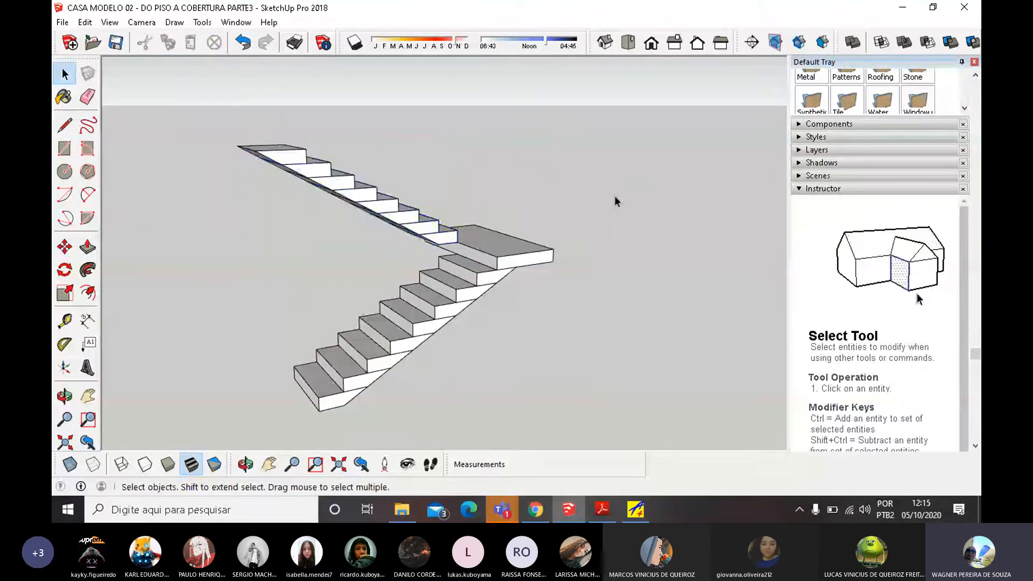
Examine the joint between the landing and the underside of the upper flight from below and from the side.
middle_drag(615, 196, 634, 175)
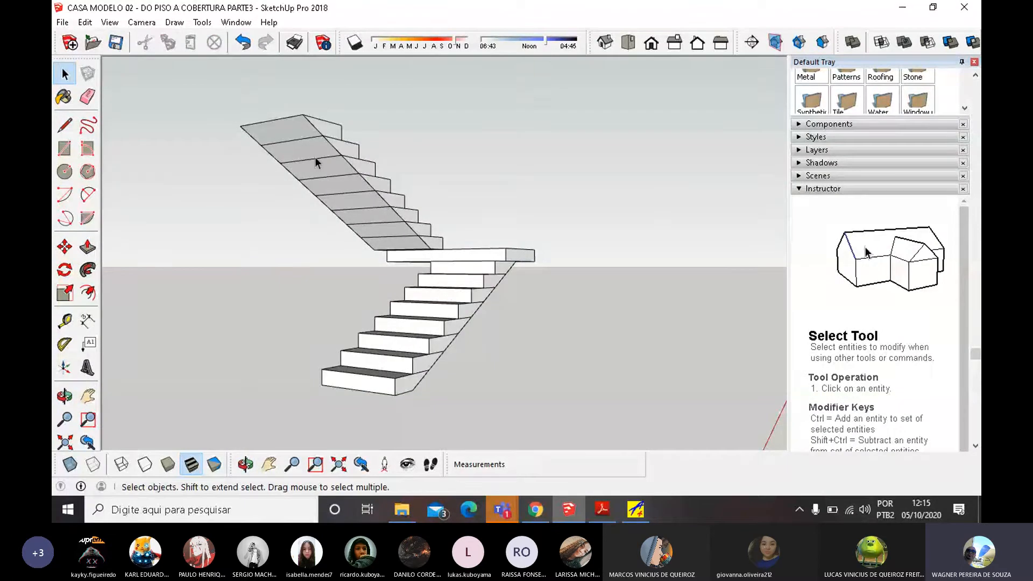
scroll(434, 254, up, 3)
middle_drag(432, 256, 365, 263)
middle_drag(291, 250, 318, 286)
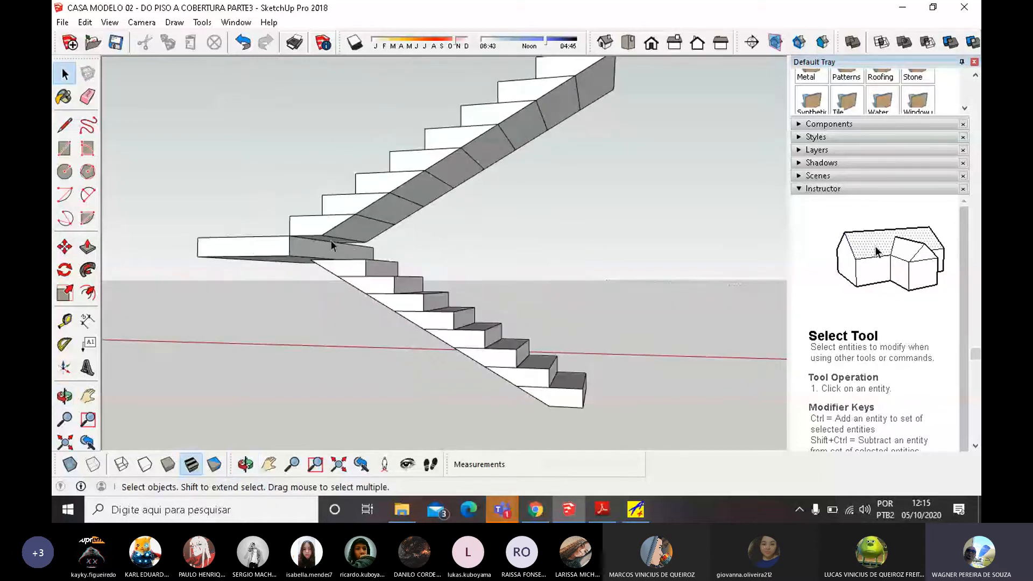
middle_drag(356, 240, 359, 245)
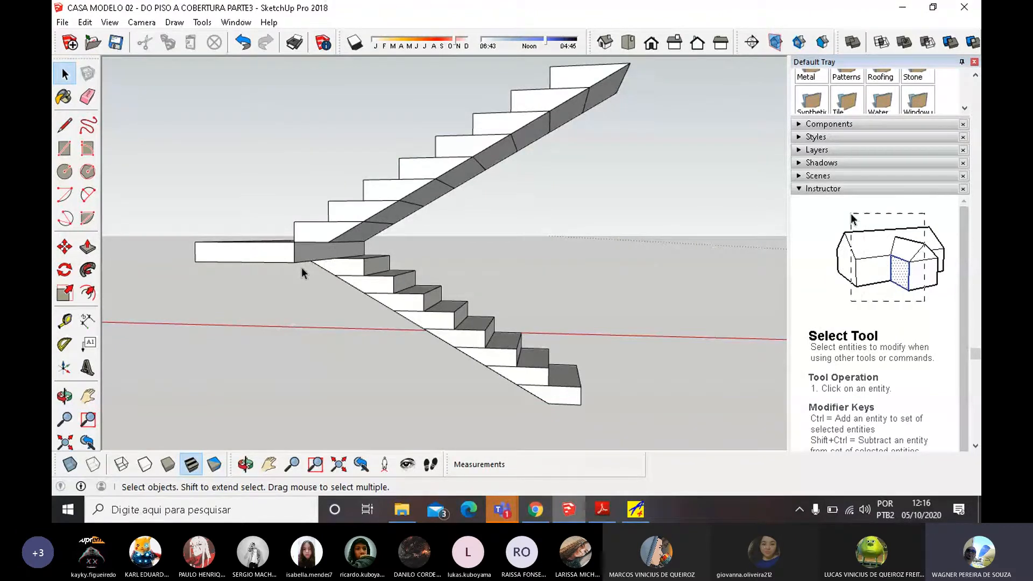
middle_drag(301, 267, 337, 263)
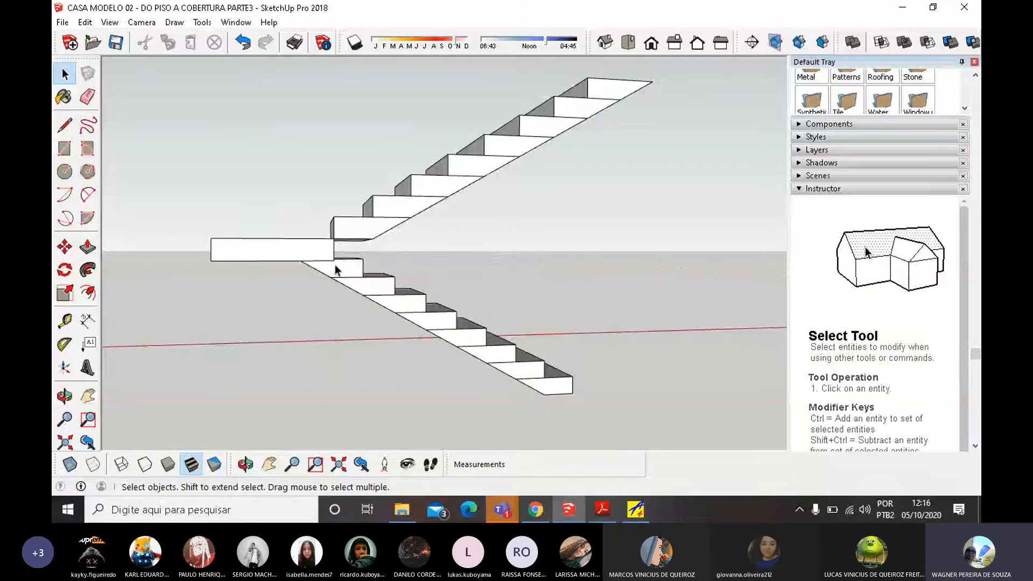
scroll(356, 242, up, 3)
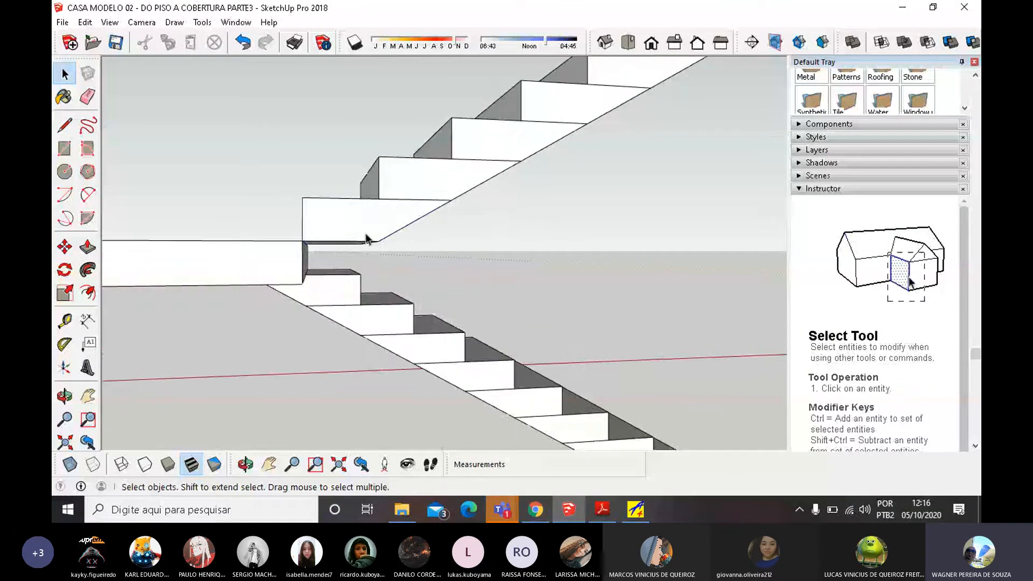
Try to explode the upper flight's first step and lower its bottom front edge along the landing.
click(337, 234)
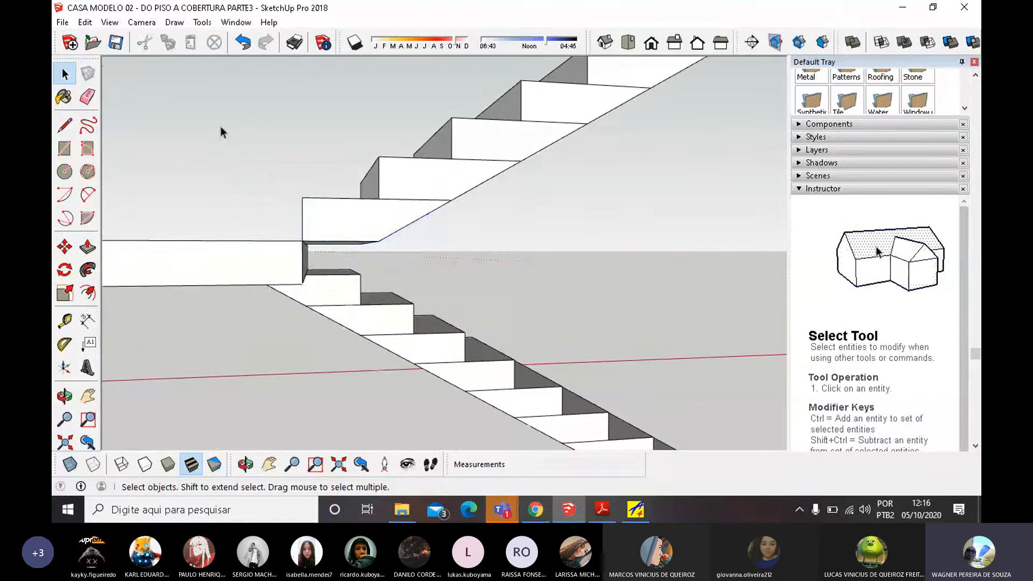
right_click(327, 224)
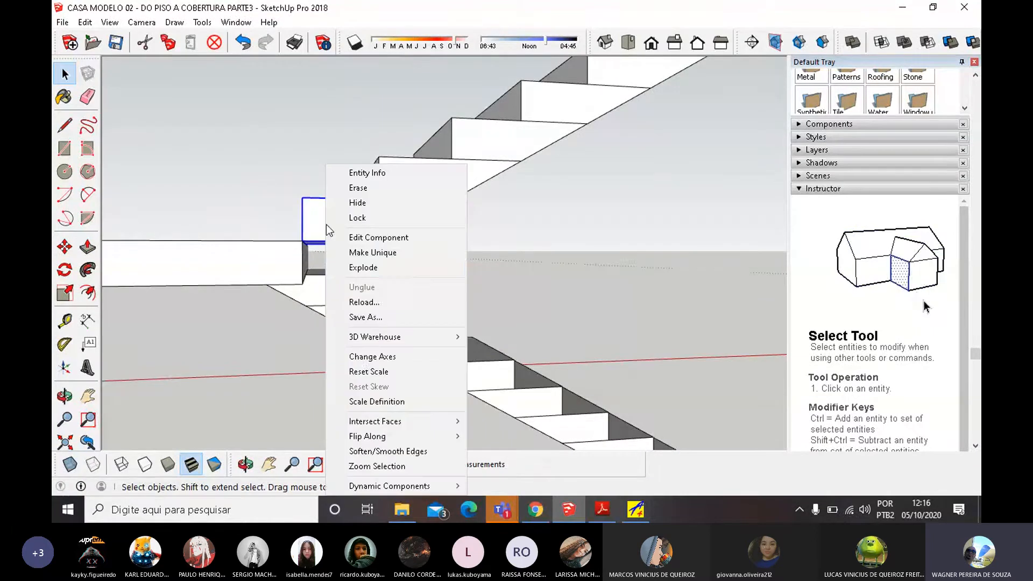
click(386, 267)
middle_drag(386, 269, 208, 184)
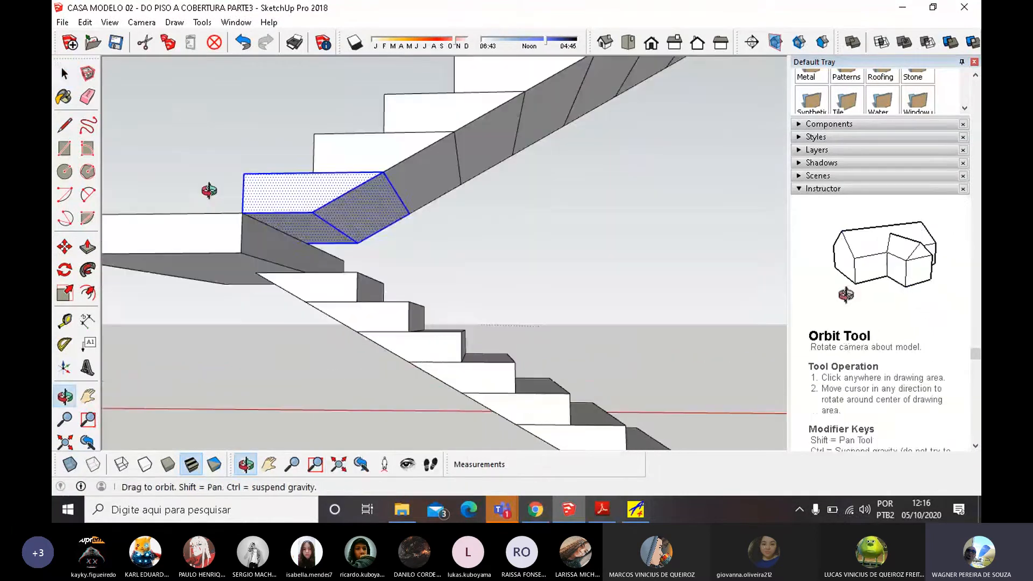
click(259, 229)
key(m)
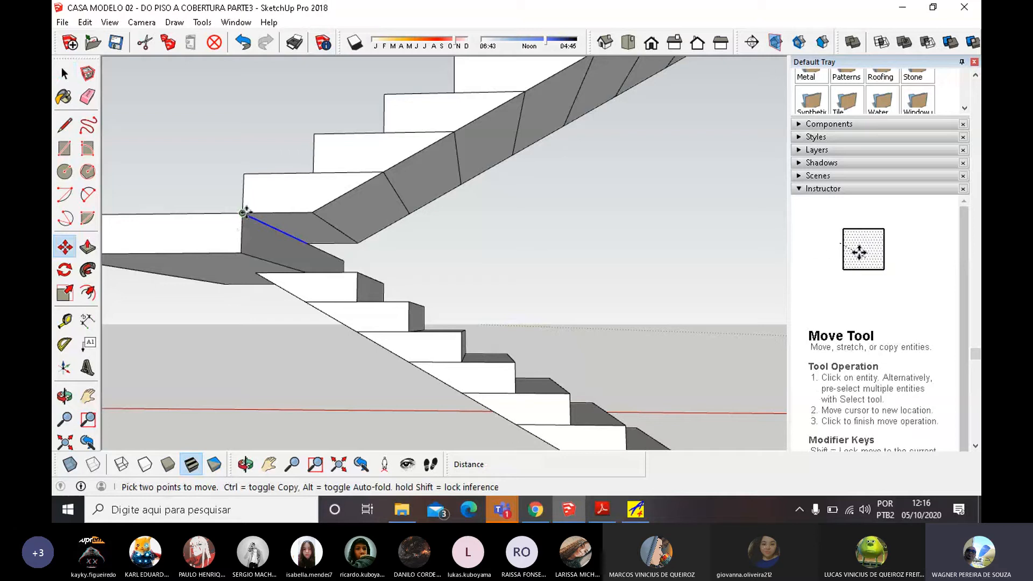
click(244, 214)
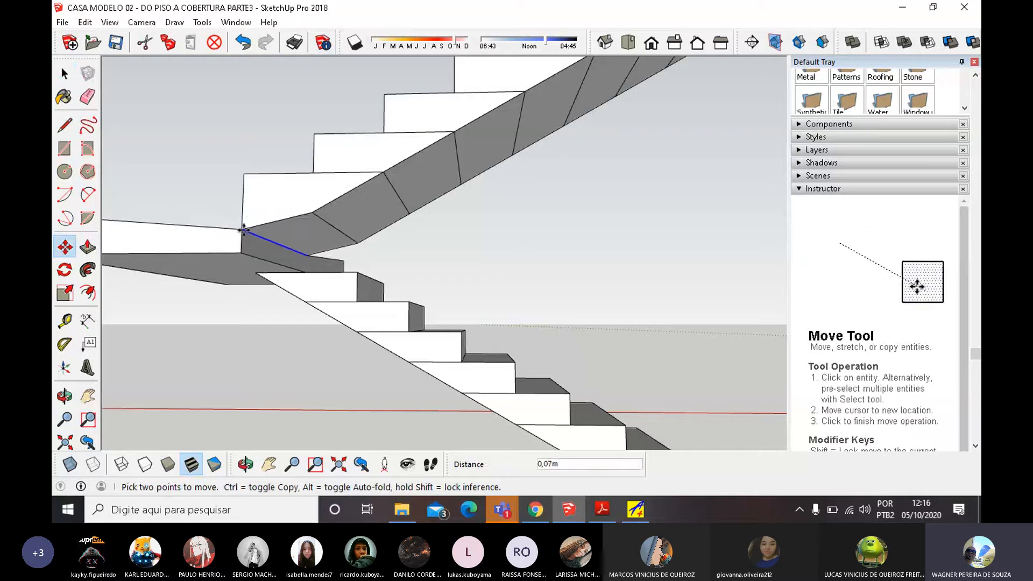
key(Escape)
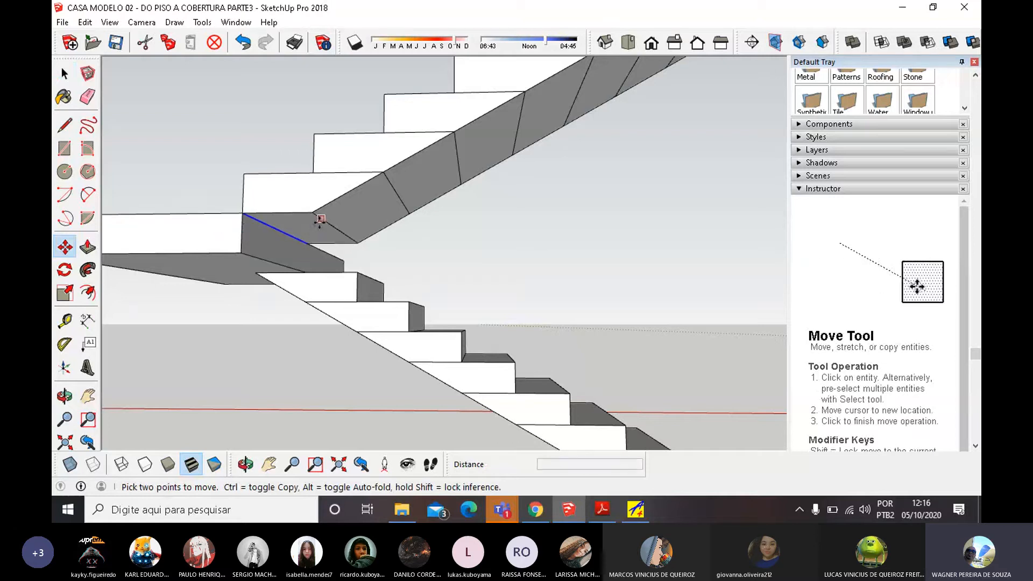
key(space)
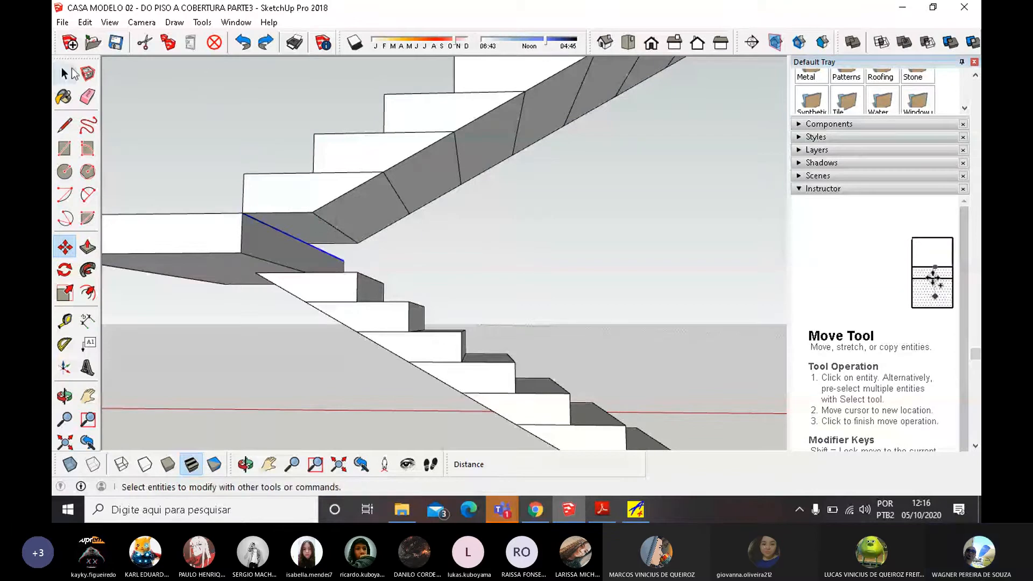
Select the whole landing slab and make it a group.
scroll(345, 163, down, 5)
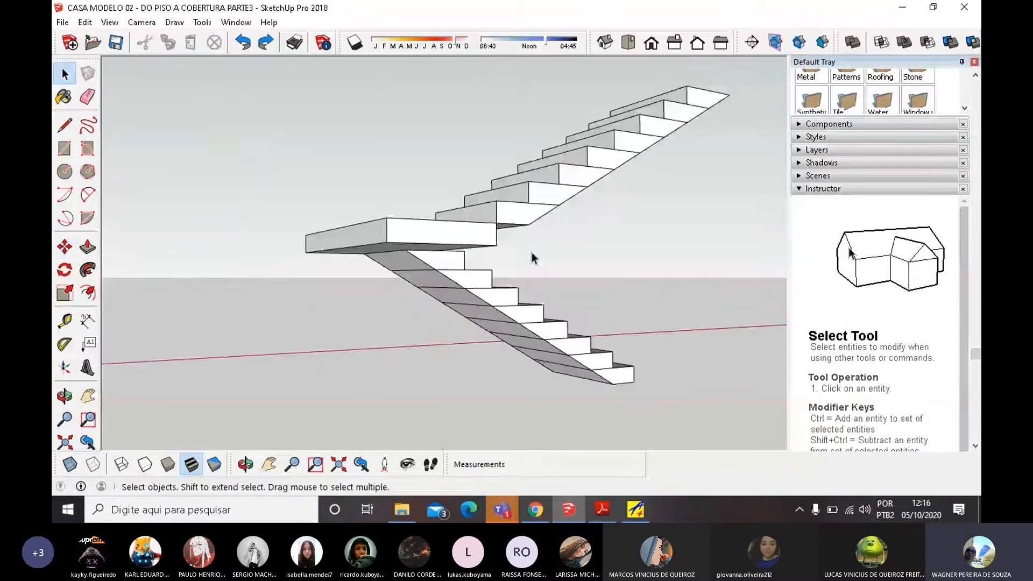
middle_drag(533, 257, 420, 272)
click(408, 263)
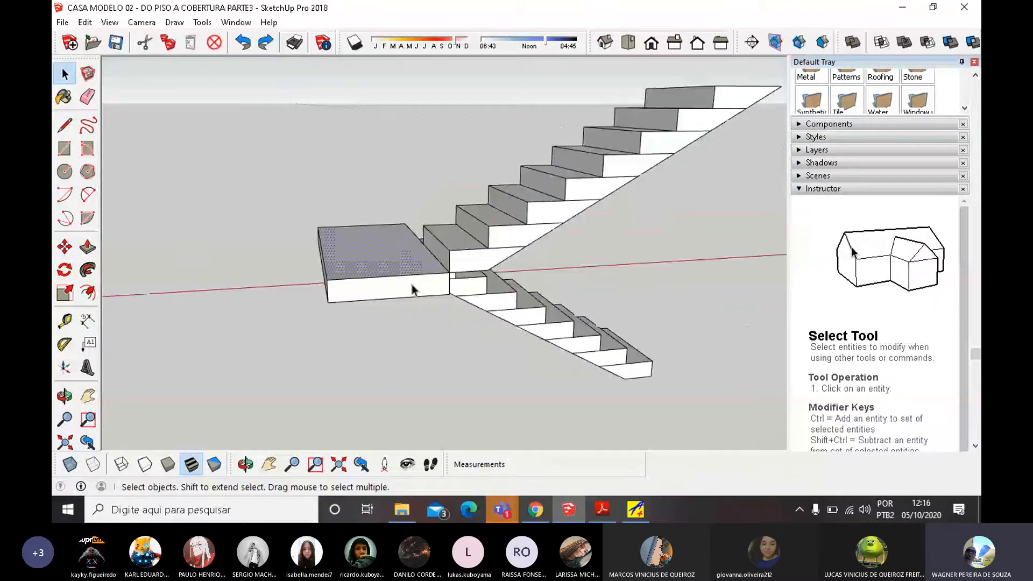
triple_click(390, 262)
right_click(390, 261)
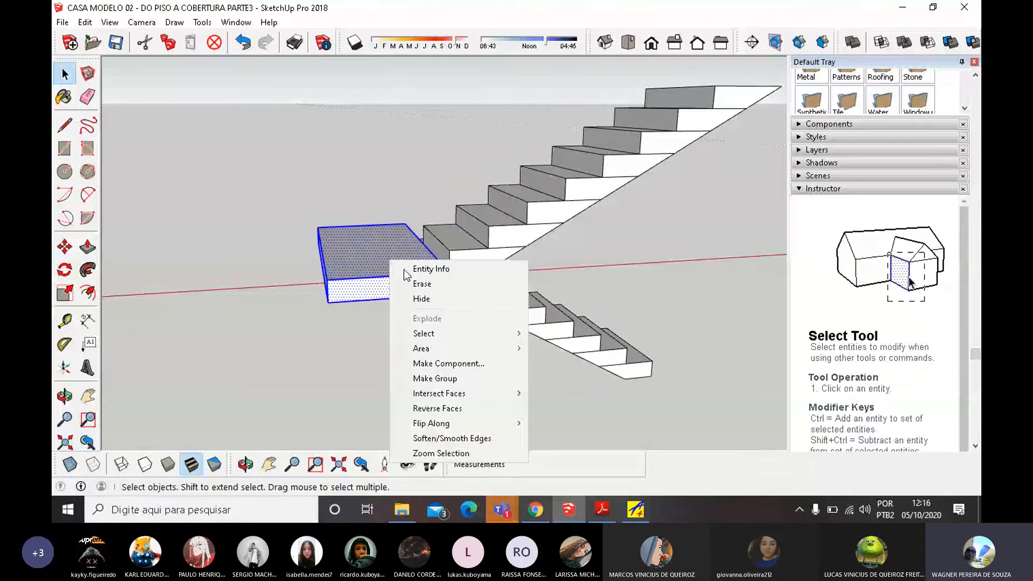
click(434, 377)
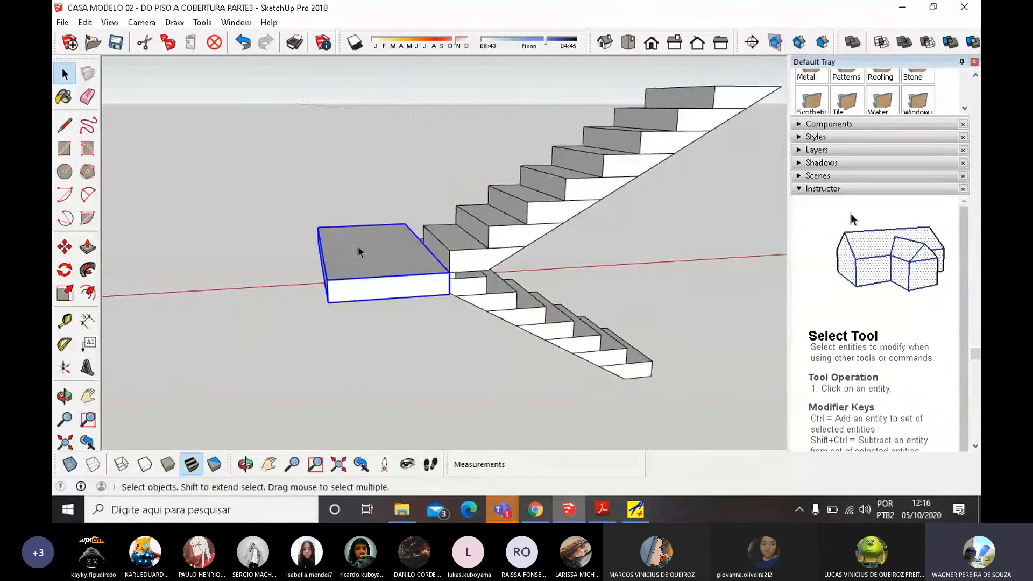
Explode the component of the upper flight's first step, next to the landing.
middle_drag(357, 246, 309, 231)
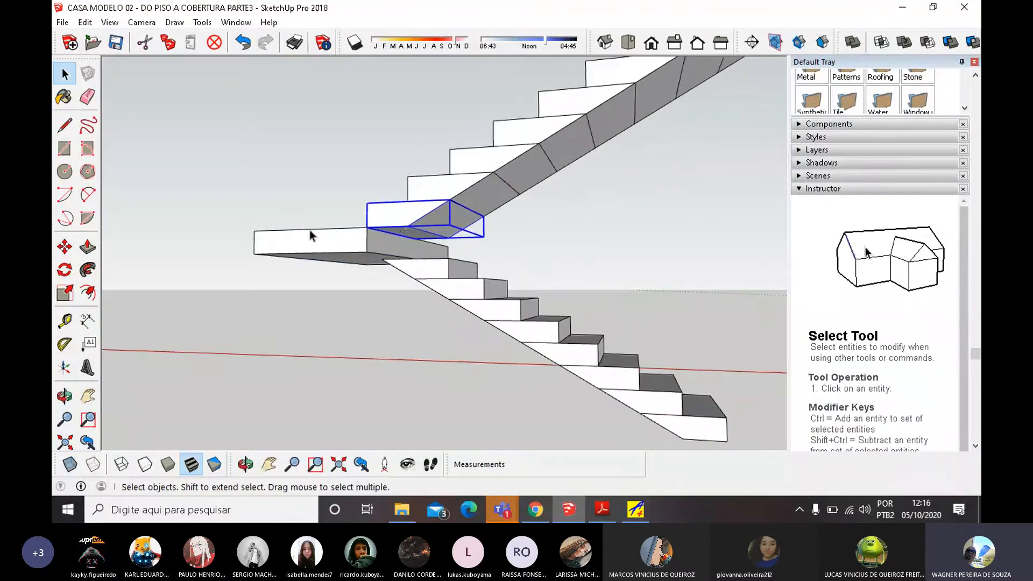
right_click(392, 214)
click(441, 272)
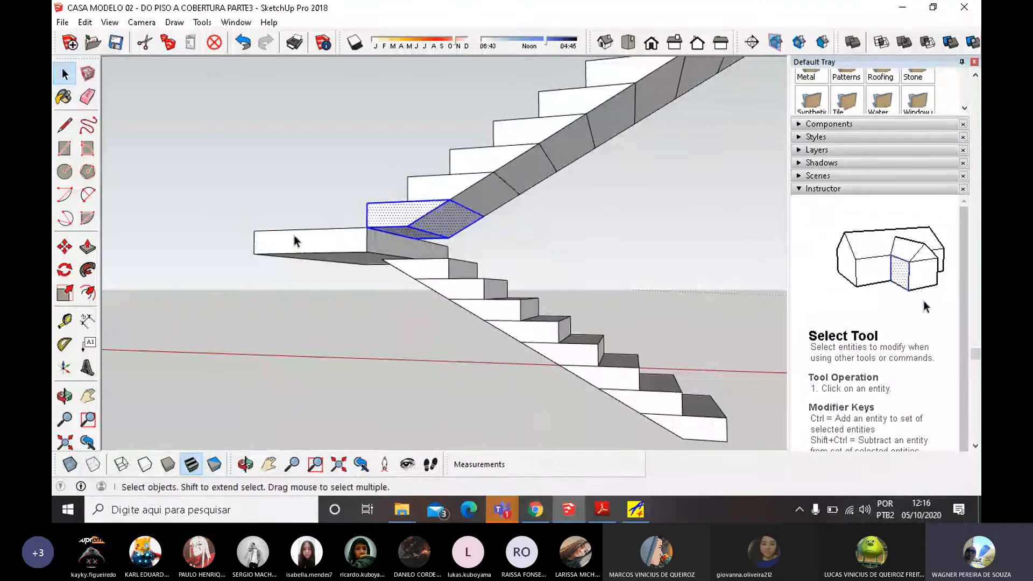
Move the first step's bottom front edge 0.17 m down to the landing's lower corner, continuing the sloped underside.
key(m)
scroll(393, 233, up, 3)
scroll(392, 233, up, 2)
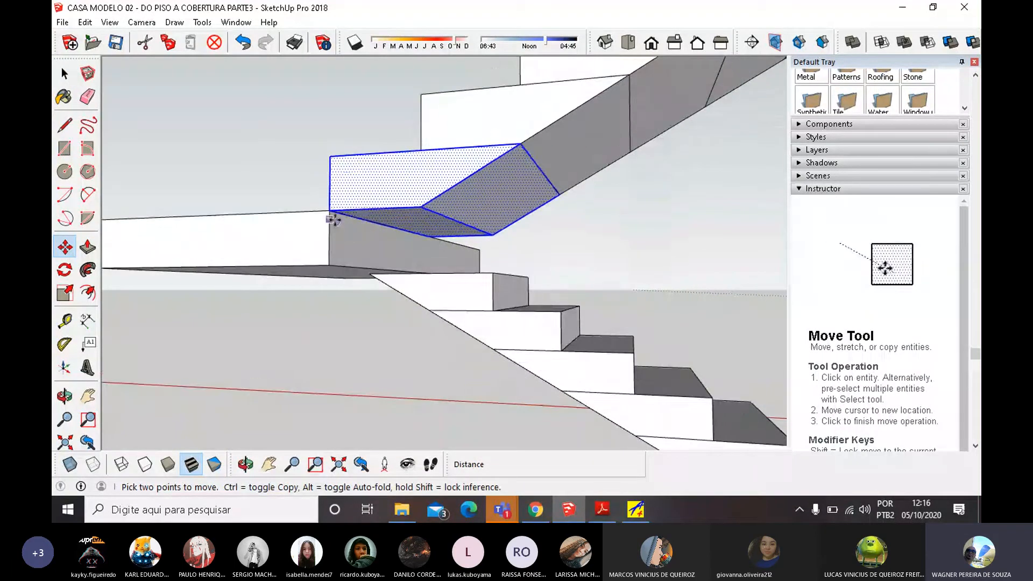
key(space)
click(358, 225)
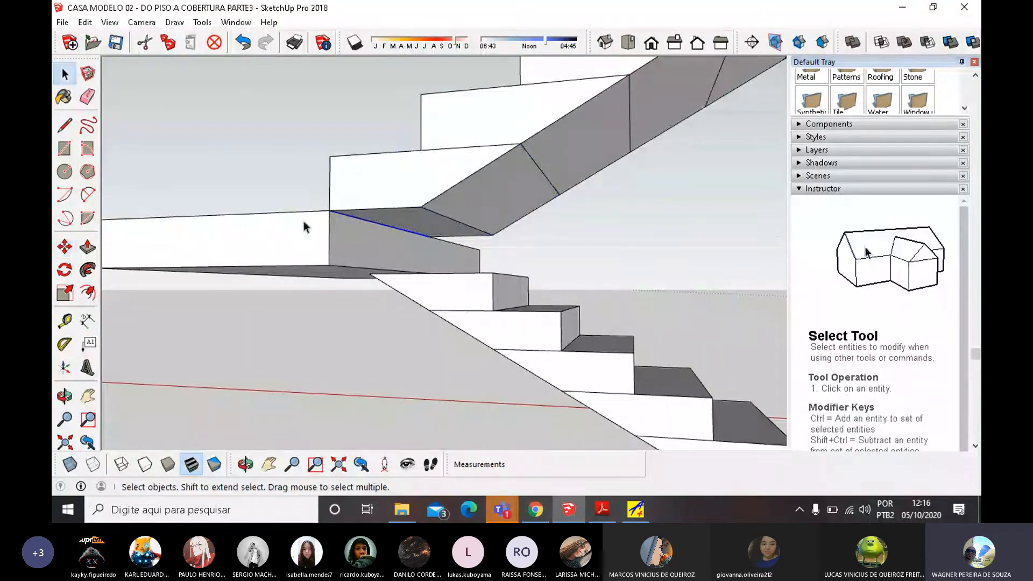
key(m)
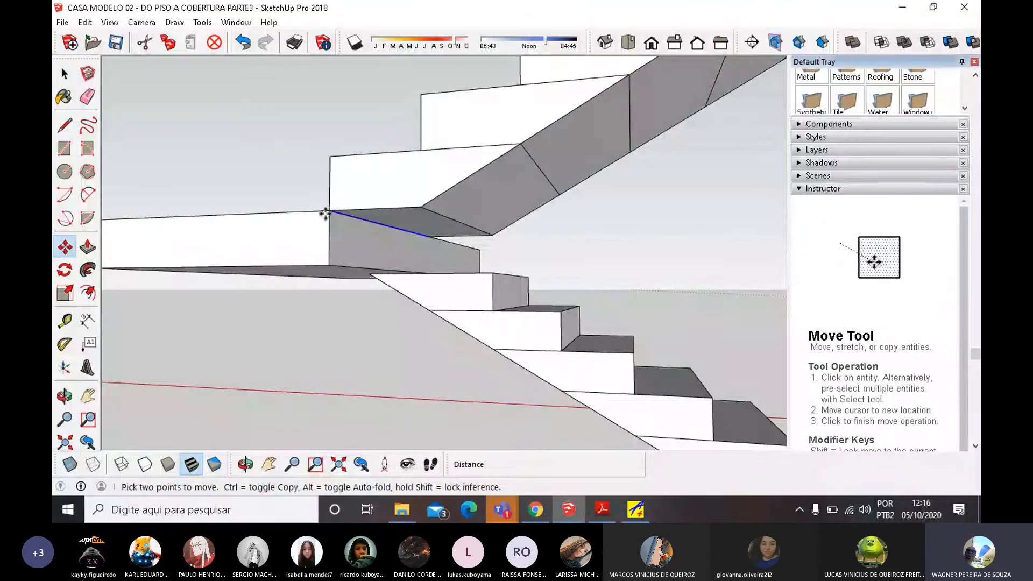
click(325, 214)
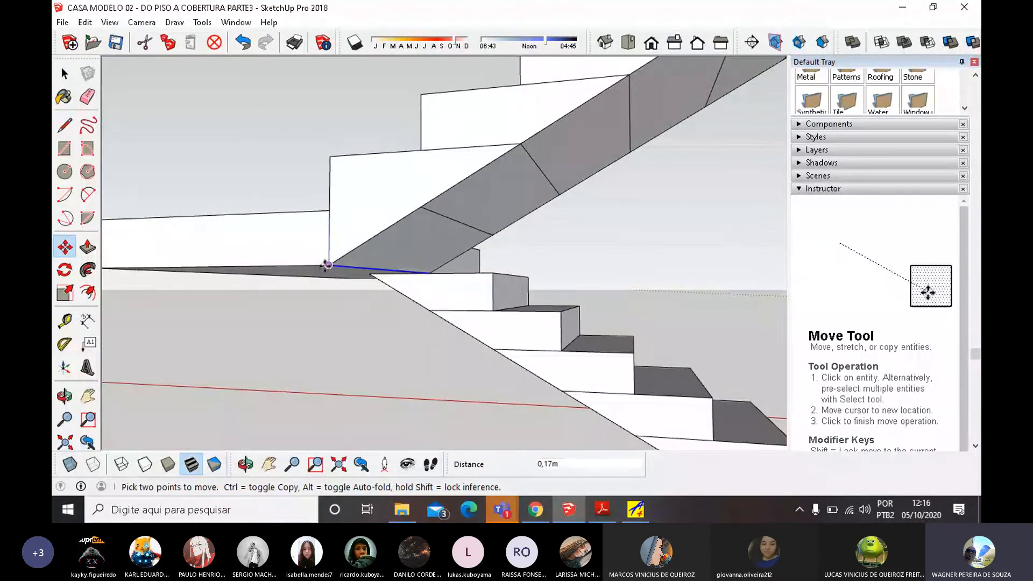
click(325, 265)
middle_drag(438, 221, 526, 228)
scroll(422, 228, down, 2)
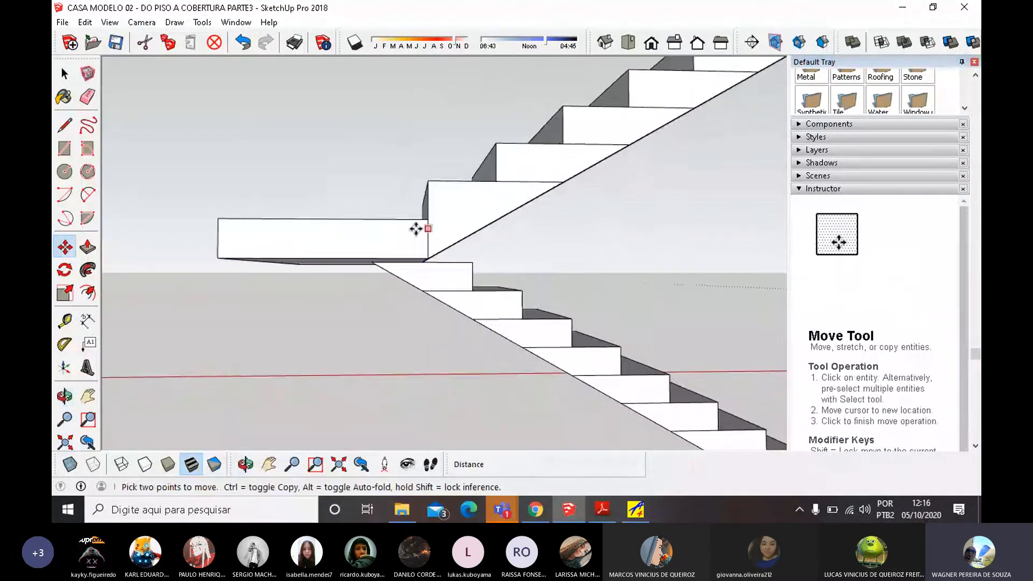
Examine the upper flight's sloped underside and its top step from several angles.
scroll(416, 229, down, 3)
middle_drag(337, 237, 324, 214)
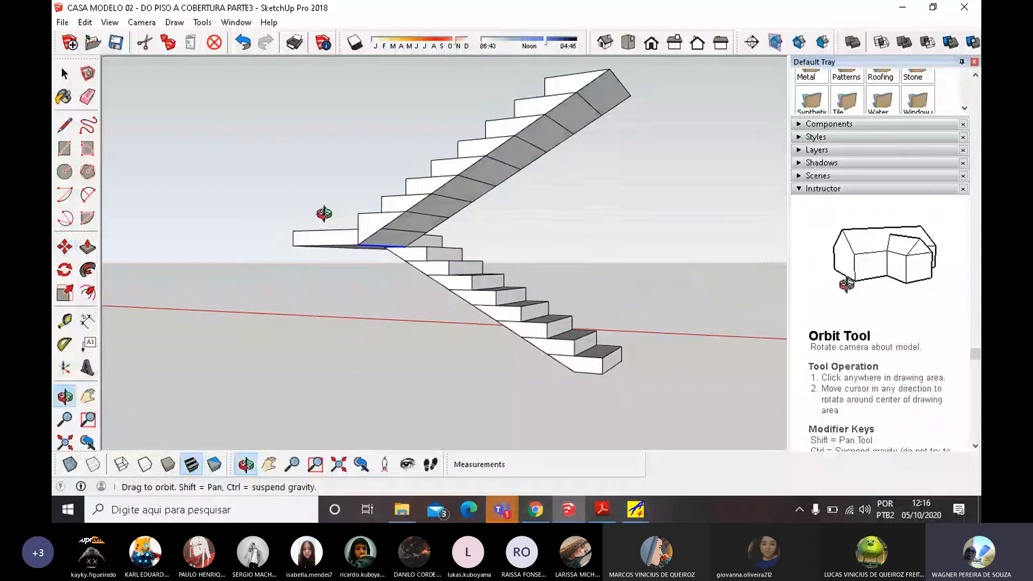
scroll(598, 81, up, 2)
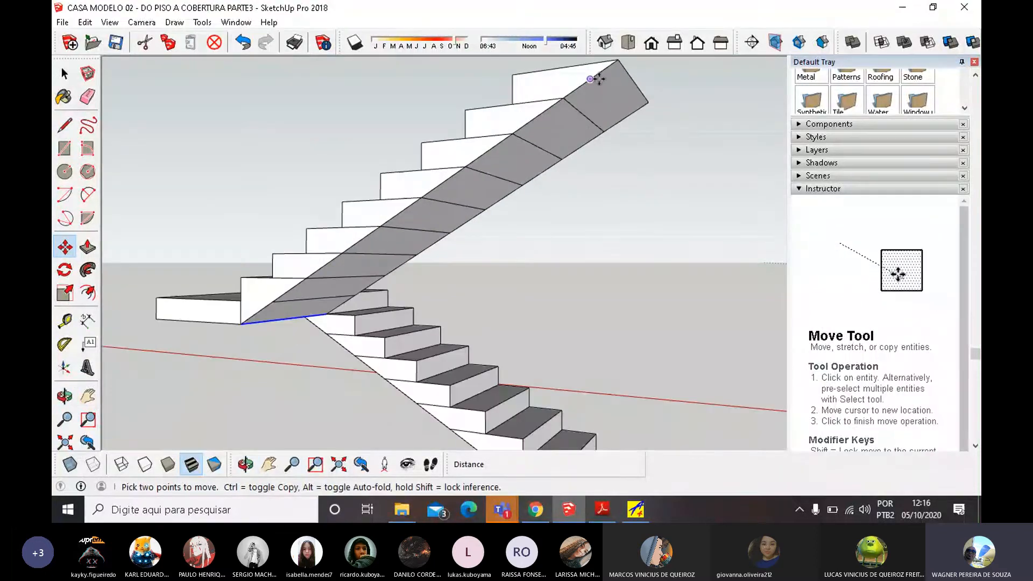
scroll(600, 86, up, 2)
scroll(619, 119, down, 2)
scroll(602, 113, down, 1)
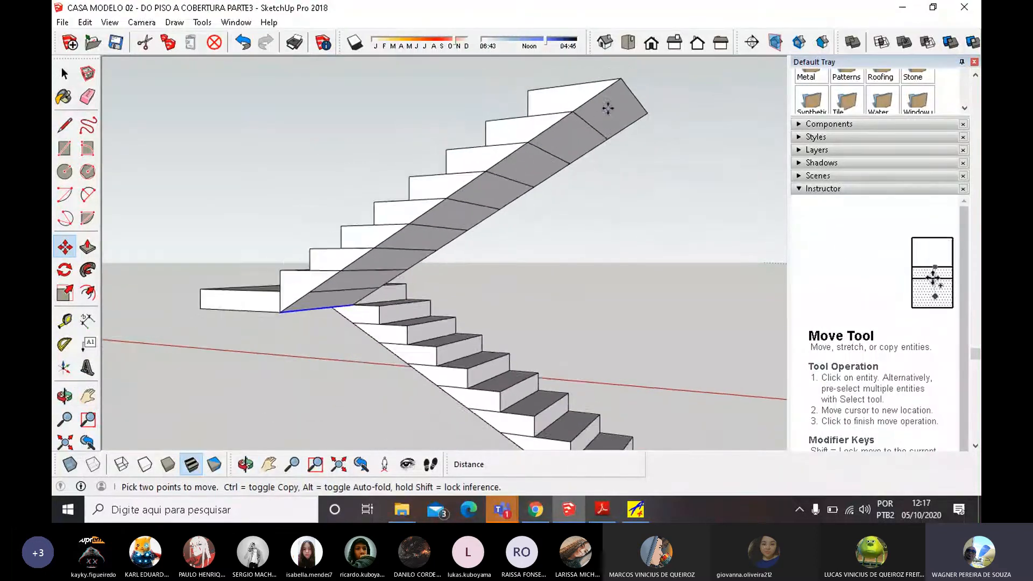
middle_drag(608, 108, 504, 214)
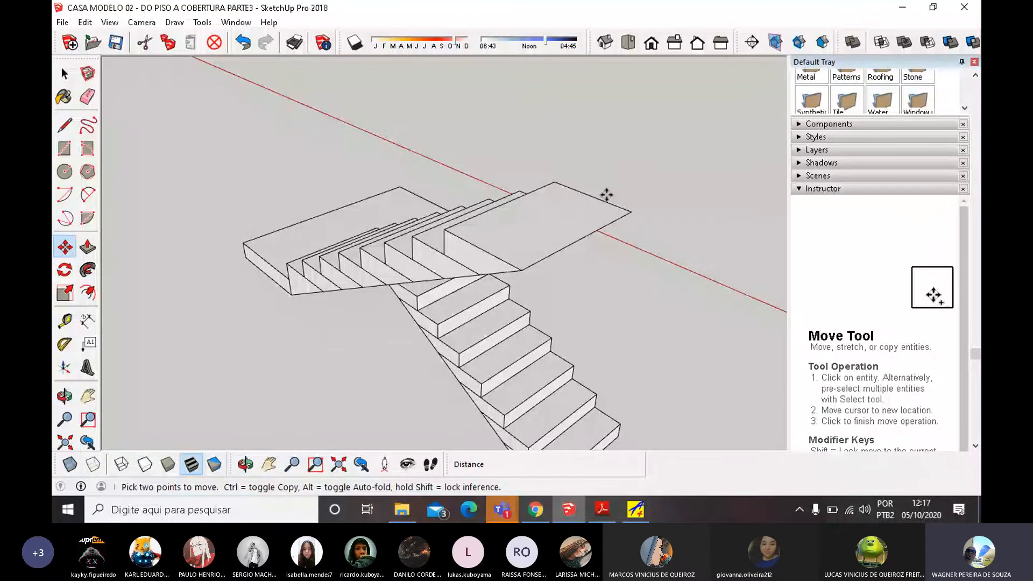
middle_drag(606, 195, 635, 102)
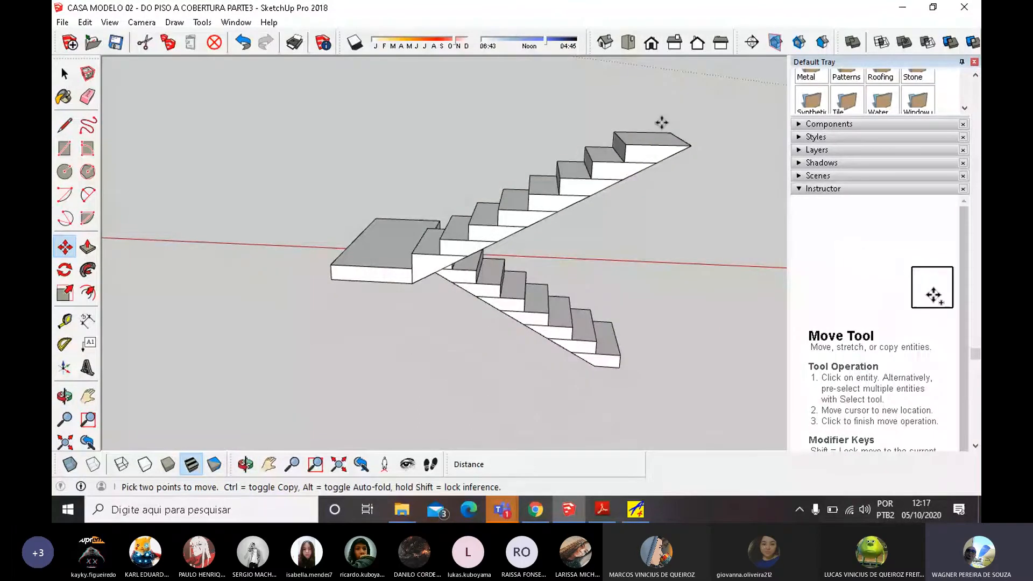
Draw a 0.17 m line across the top step's side face, from the previous step's lower corner up to the top edge's midpoint.
key(l)
scroll(659, 151, up, 5)
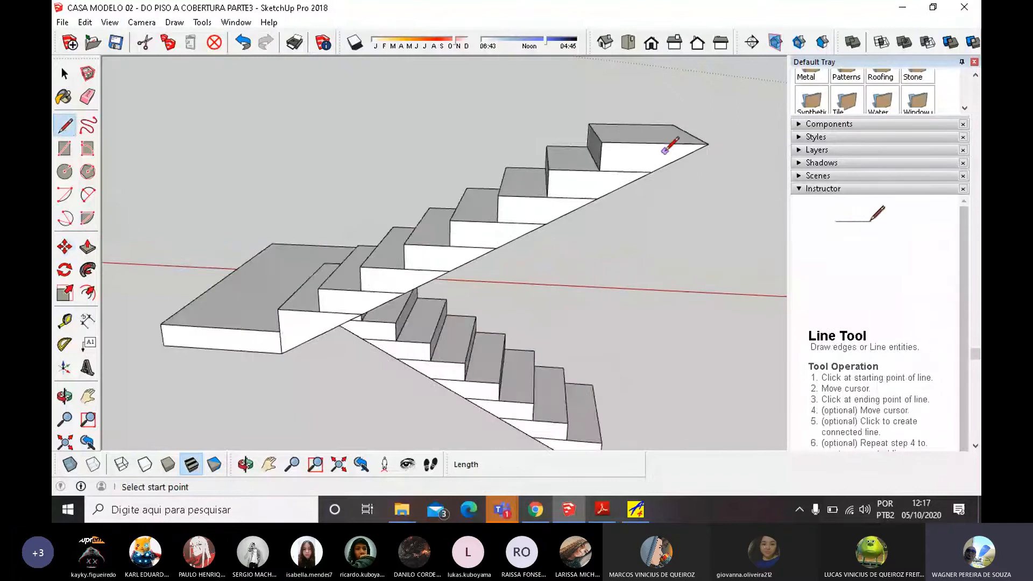
click(649, 175)
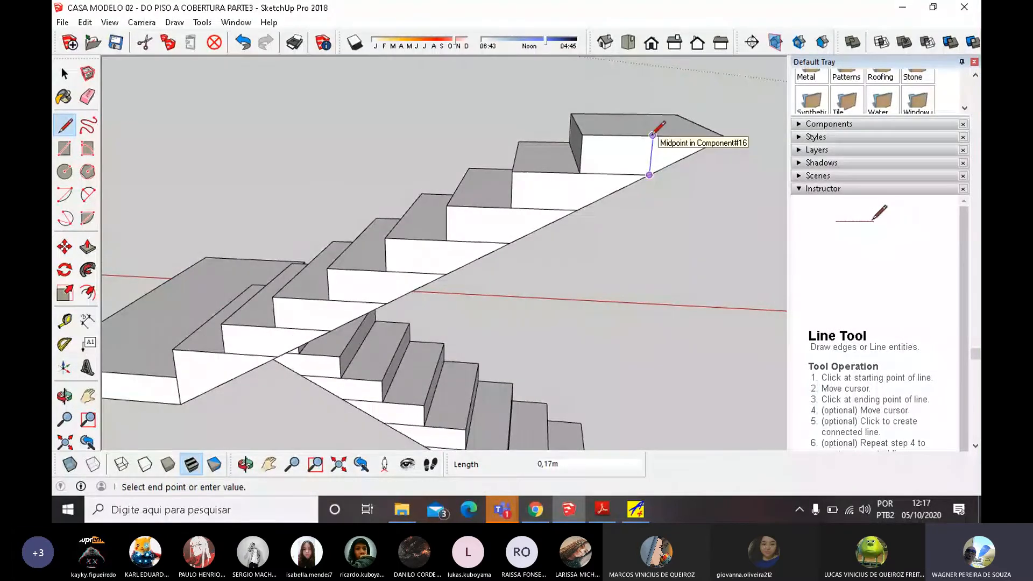
middle_drag(652, 135, 605, 127)
key(space)
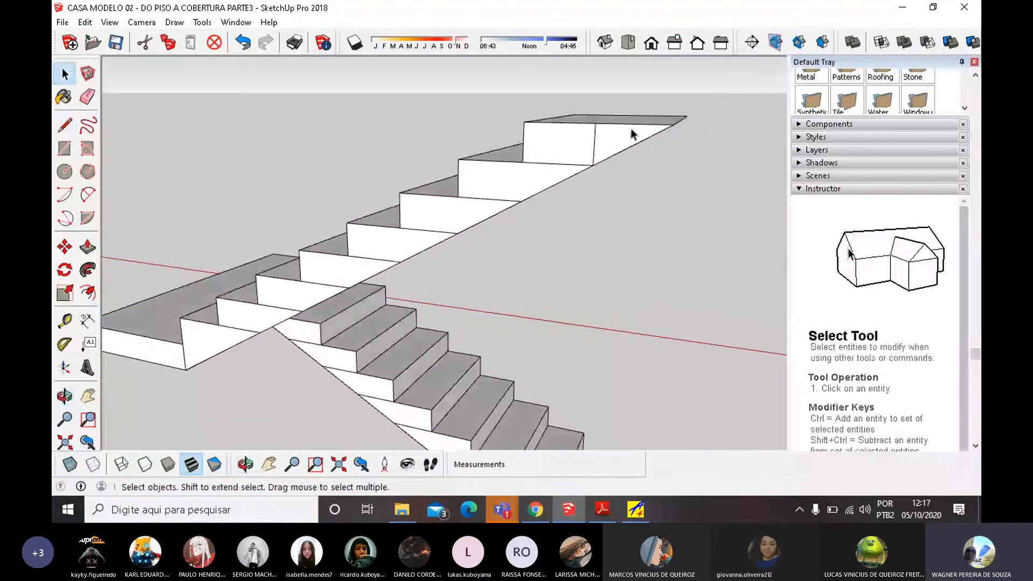
Explode the component of the upper flight's top step.
click(632, 136)
double_click(631, 137)
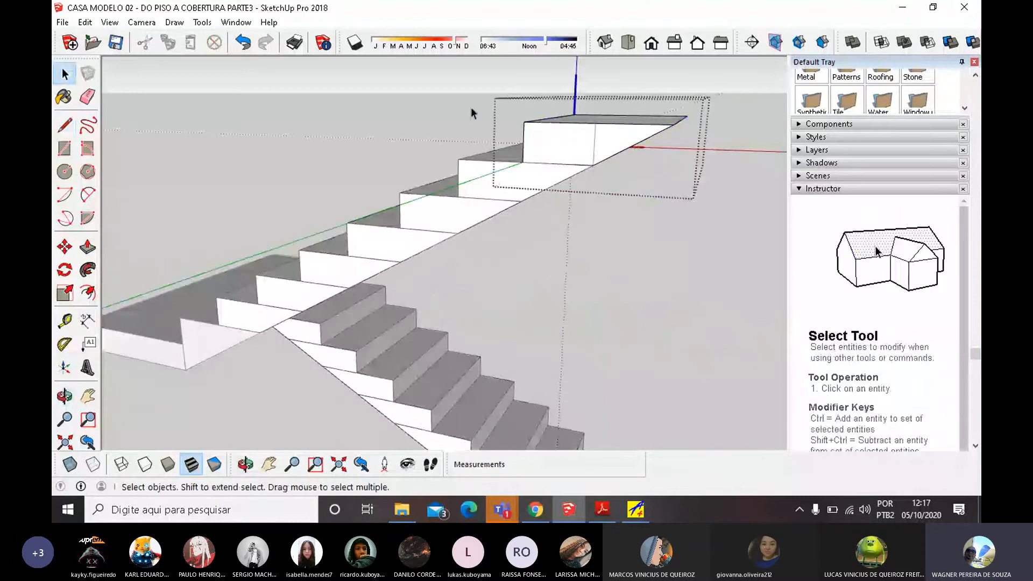
triple_click(636, 148)
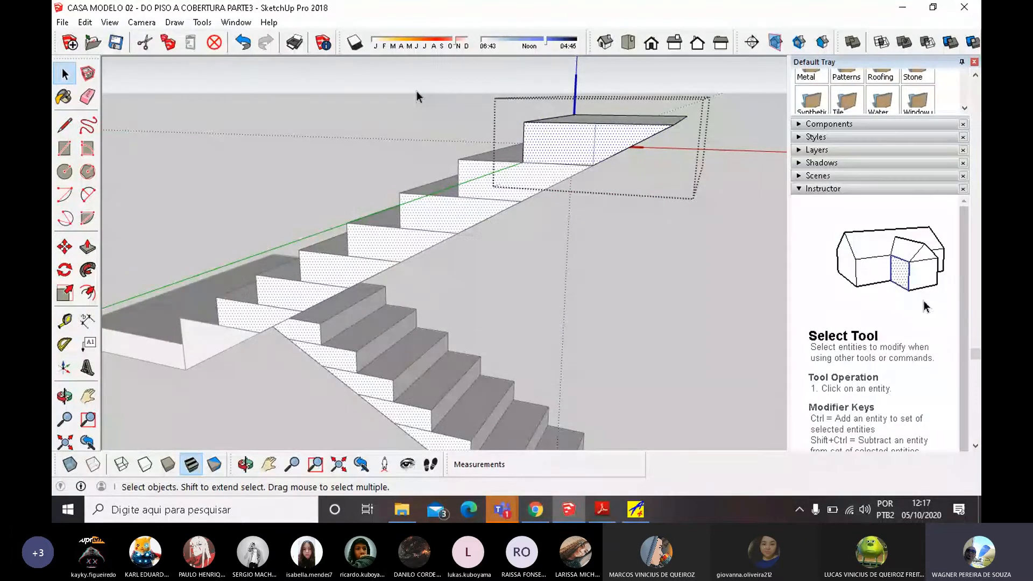
click(416, 92)
click(606, 139)
right_click(607, 134)
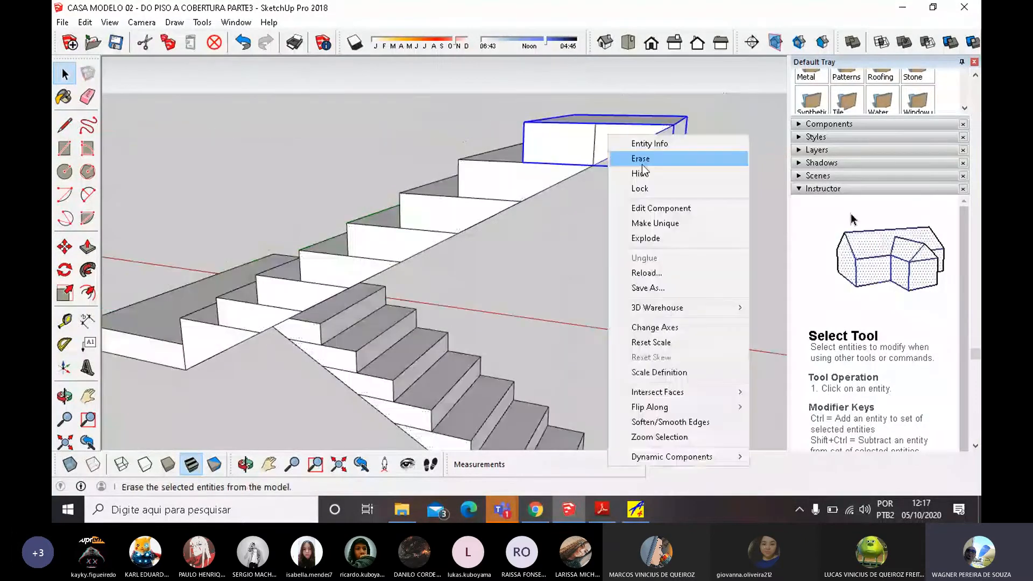
click(657, 240)
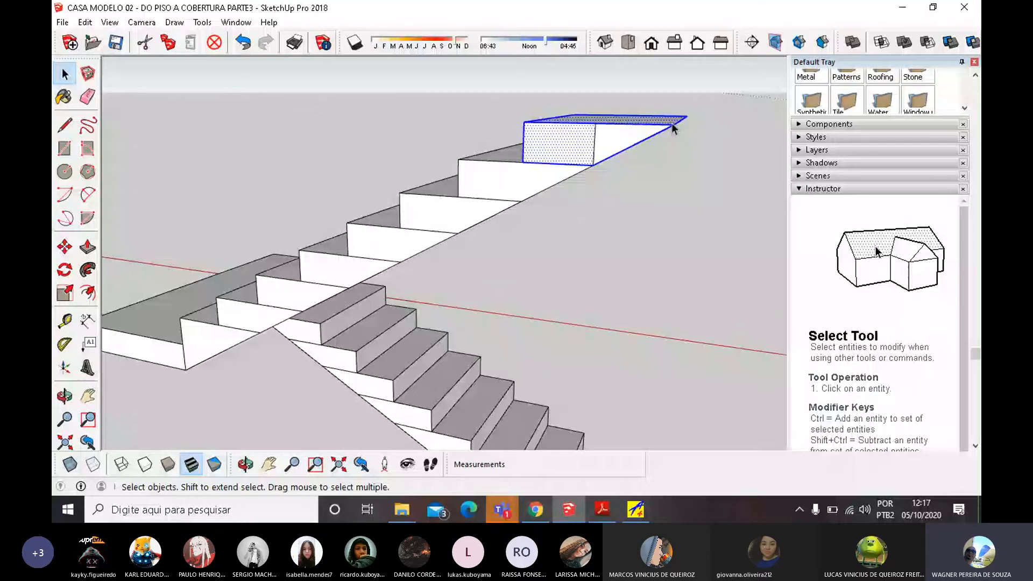
Move the top step's outer edge 0.30 m inward to the endpoint of the dividing line, squaring off the flight's end.
middle_drag(673, 128, 657, 208)
click(661, 218)
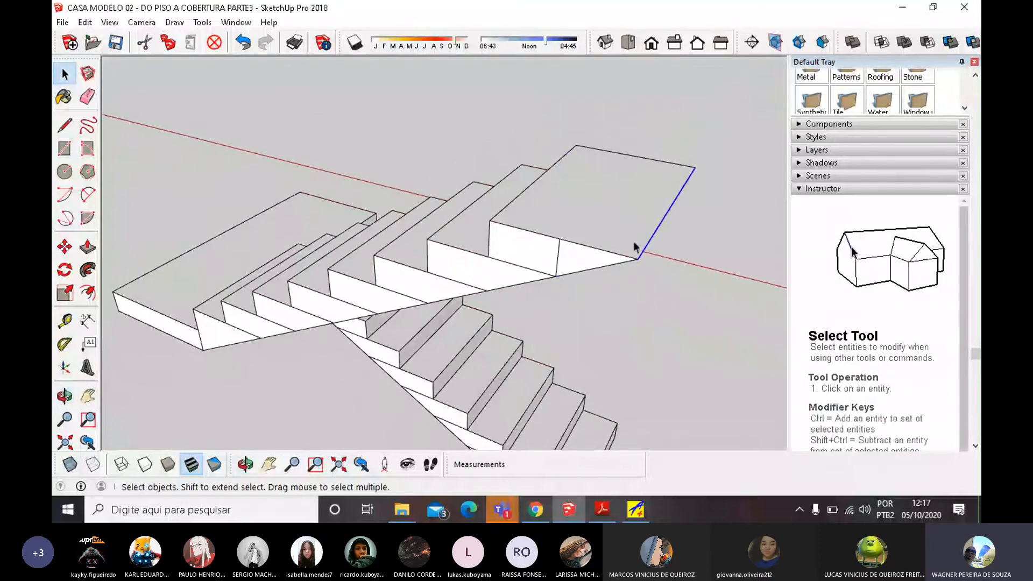
click(64, 247)
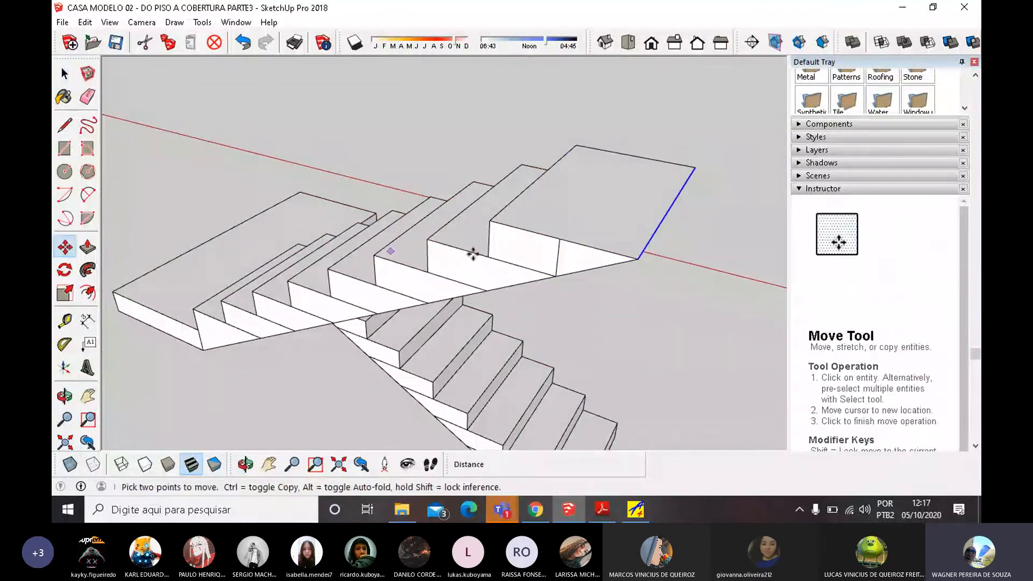
click(638, 259)
click(597, 252)
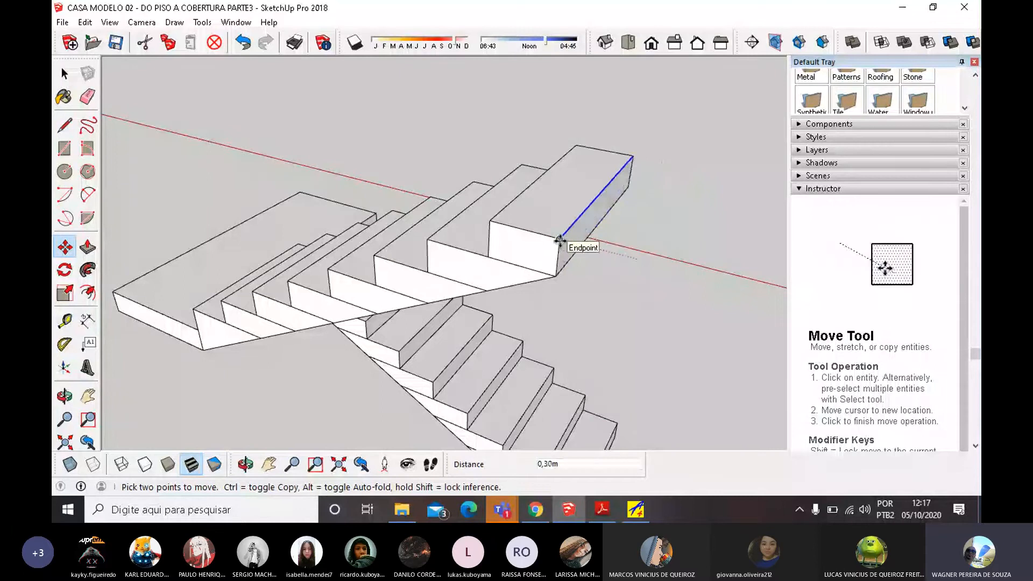
Compare the straight, spiral and two-flight staircases from several angles.
scroll(573, 175, down, 2)
middle_drag(561, 203, 372, 282)
scroll(249, 294, down, 3)
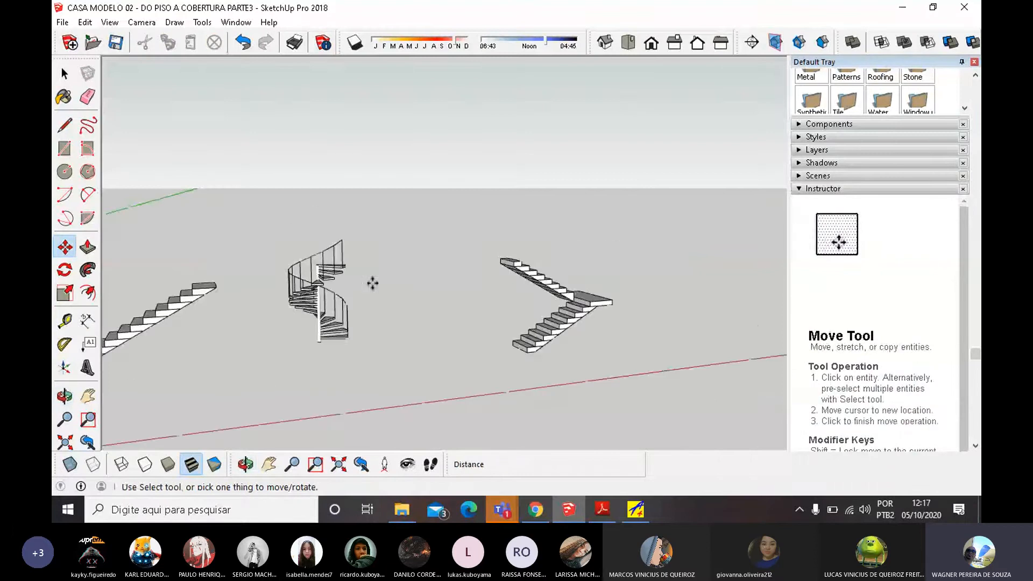
scroll(605, 260, down, 2)
middle_drag(605, 261, 276, 329)
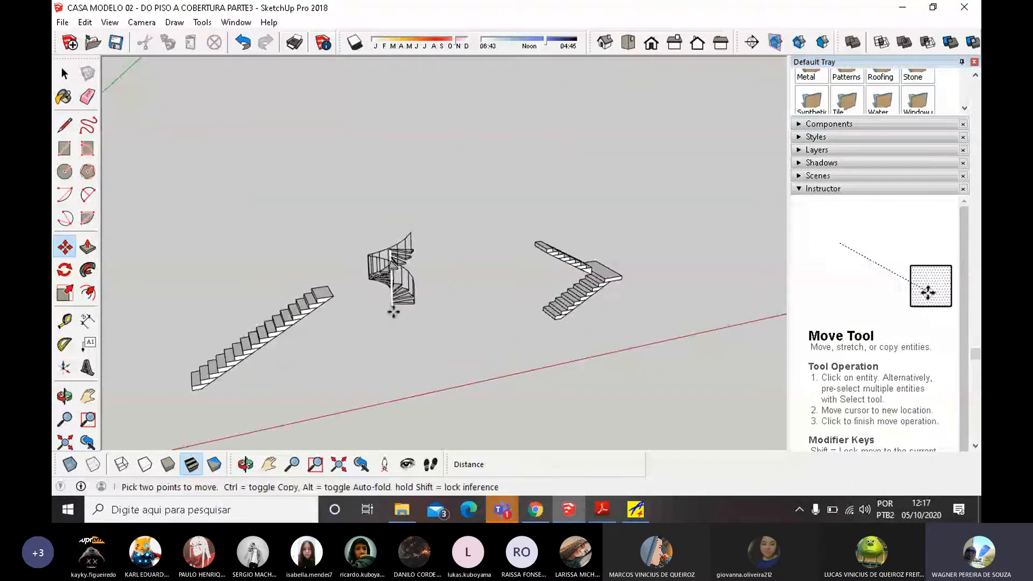
scroll(401, 272, up, 5)
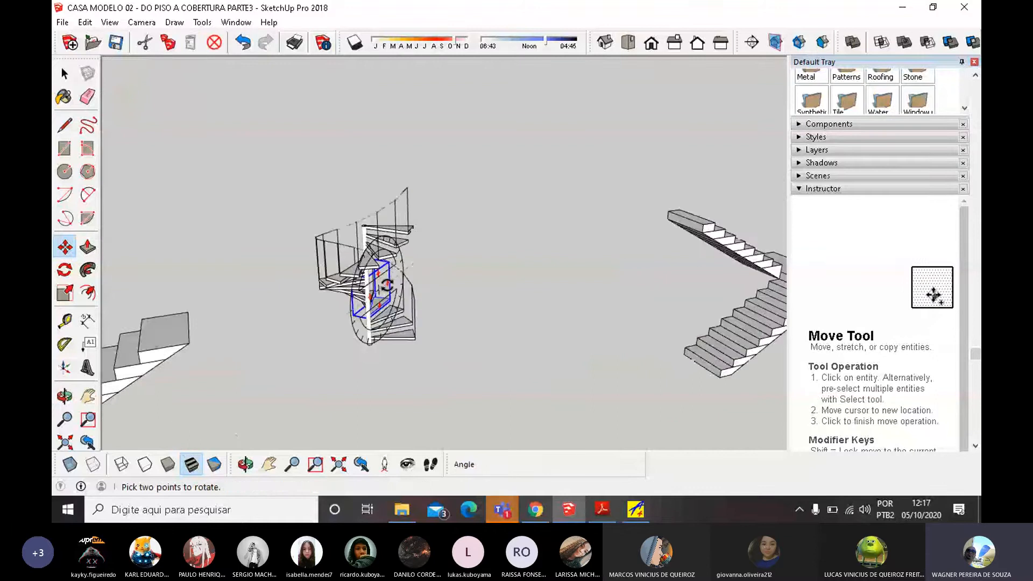
middle_drag(380, 279, 320, 252)
scroll(320, 252, down, 5)
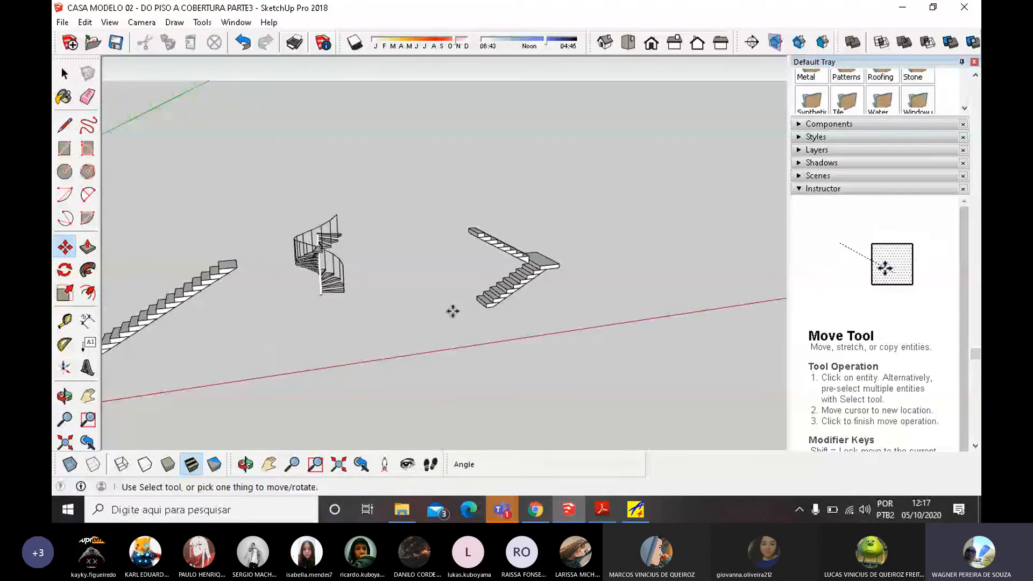
scroll(549, 240, up, 5)
middle_drag(549, 253, 456, 283)
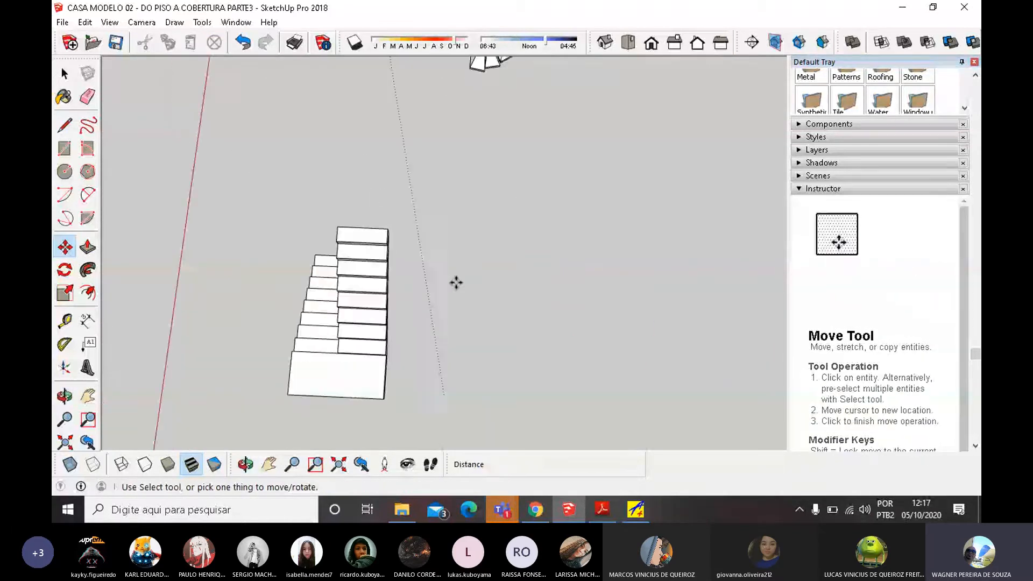
View the staircases from above in parallel projection, and examine them beside the house.
click(628, 42)
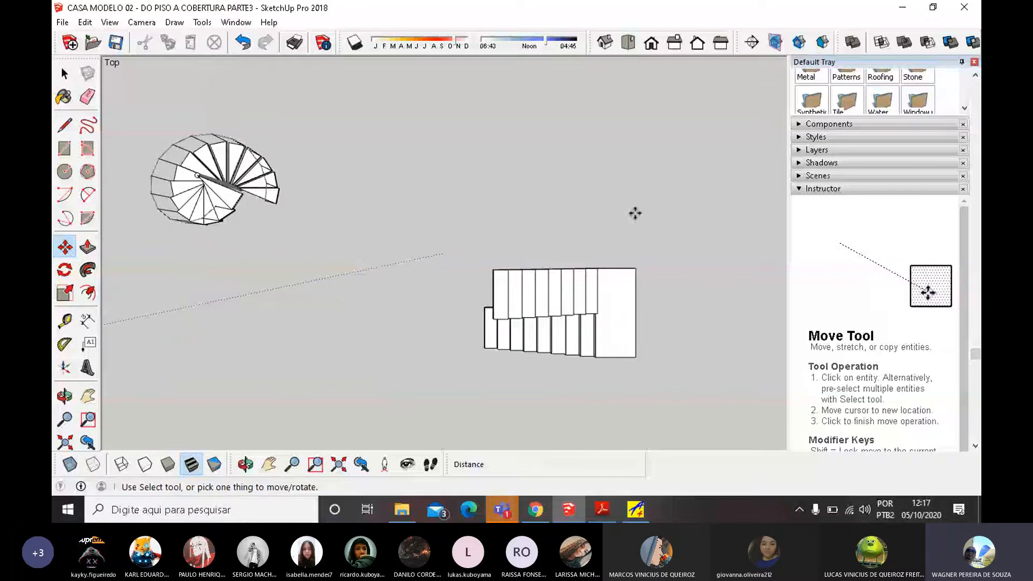
scroll(587, 212, up, 1)
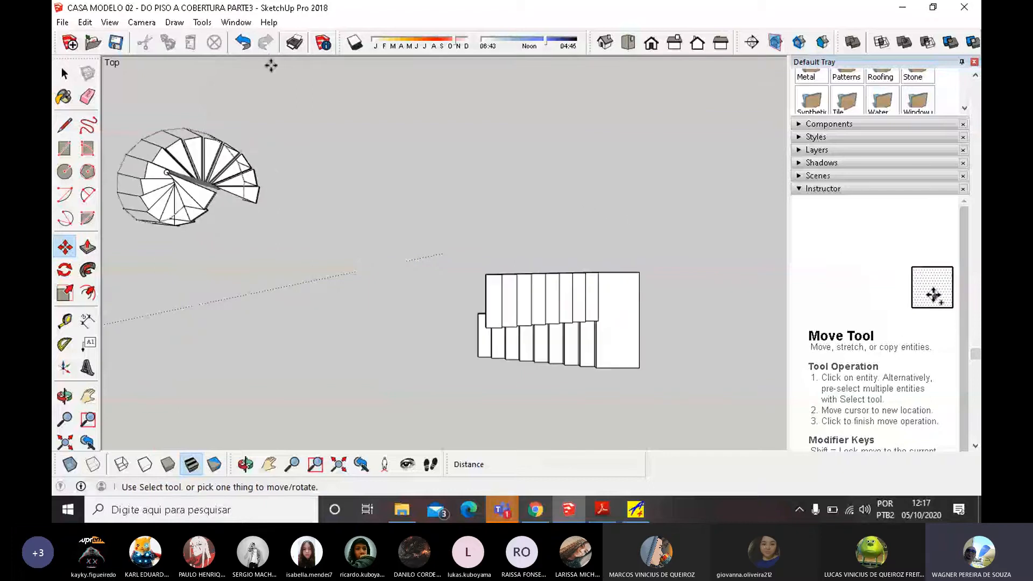
mouse_move(377, 333)
middle_down()
mouse_move(415, 341)
mouse_move(437, 325)
mouse_move(267, 297)
mouse_move(496, 367)
mouse_move(399, 392)
mouse_move(577, 276)
mouse_move(657, 249)
mouse_move(662, 184)
mouse_move(450, 323)
mouse_move(200, 334)
middle_up()
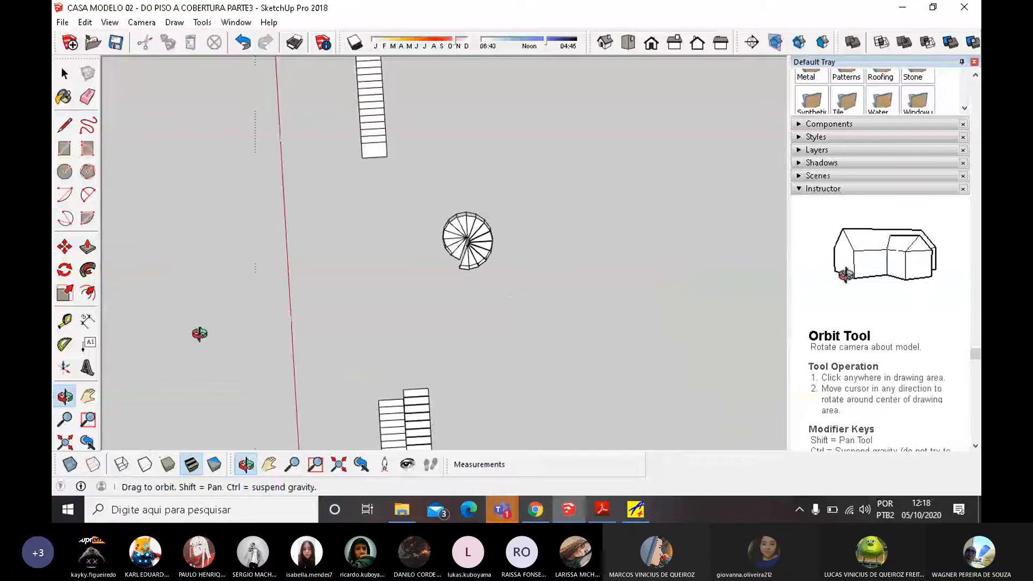
middle_drag(200, 334, 470, 319)
middle_drag(587, 315, 560, 331)
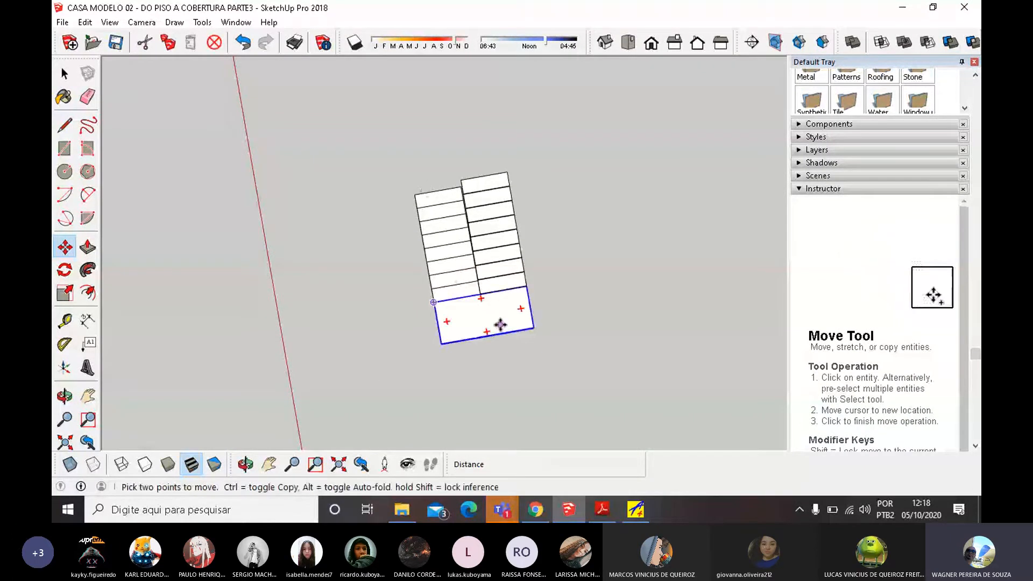
middle_drag(498, 323, 459, 173)
scroll(561, 208, down, 5)
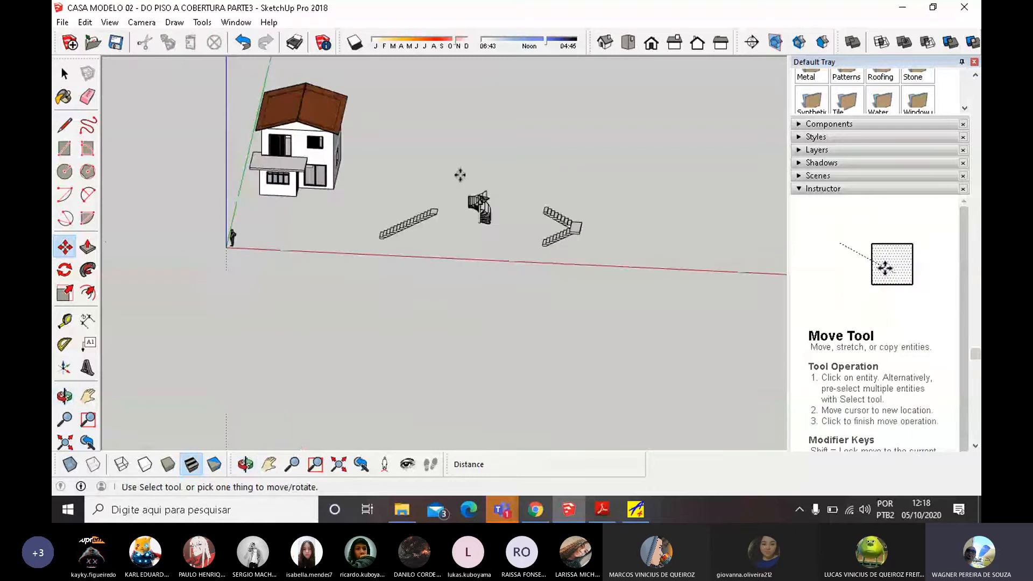
scroll(209, 212, up, 4)
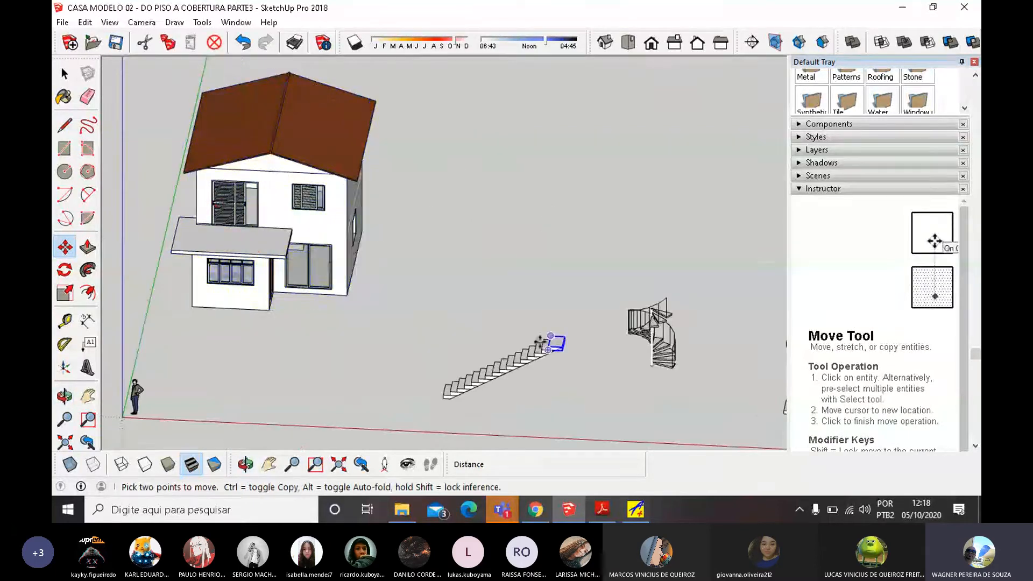
scroll(334, 393, down, 2)
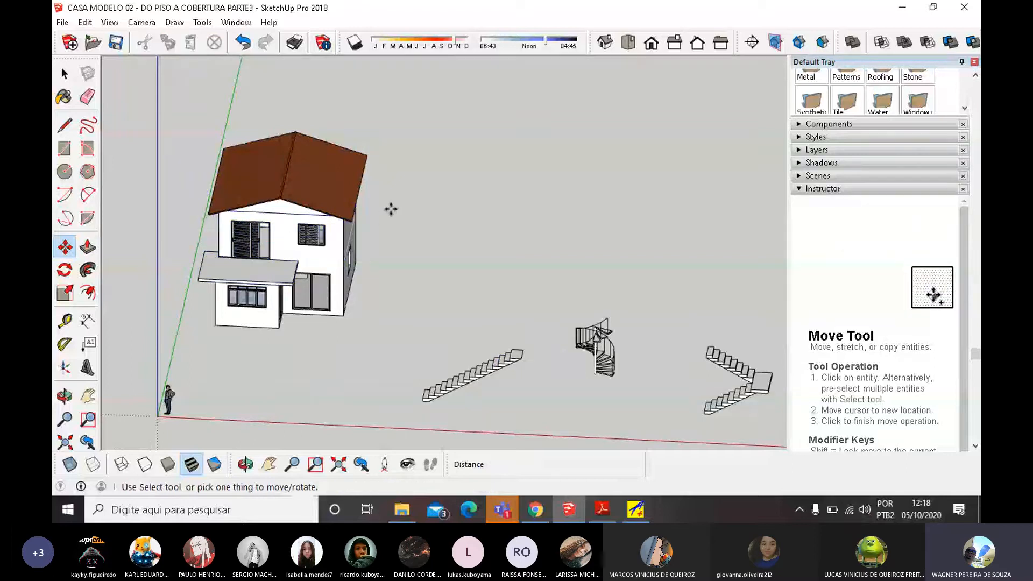
Switch the camera from parallel projection to perspective.
click(65, 74)
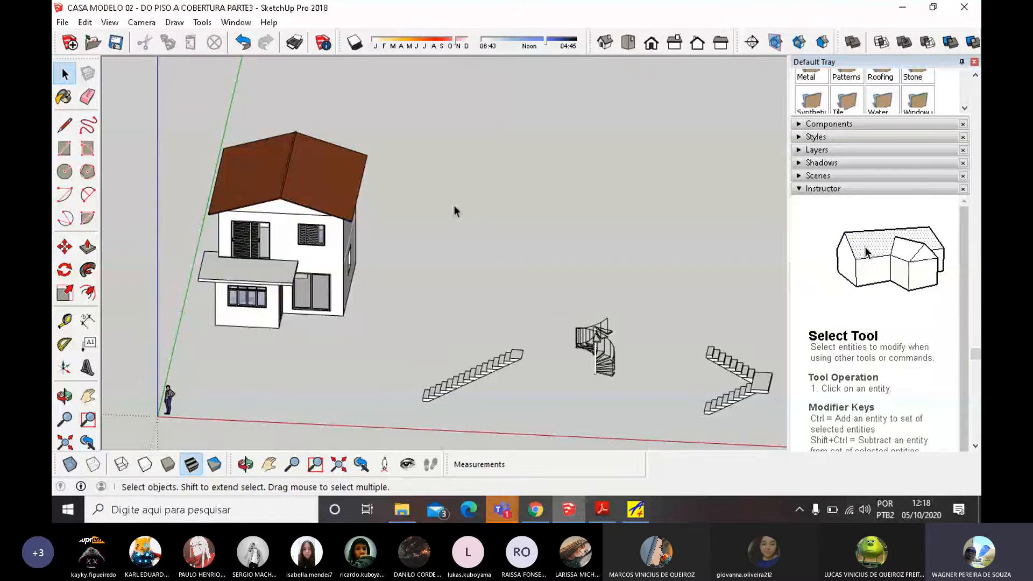
click(141, 22)
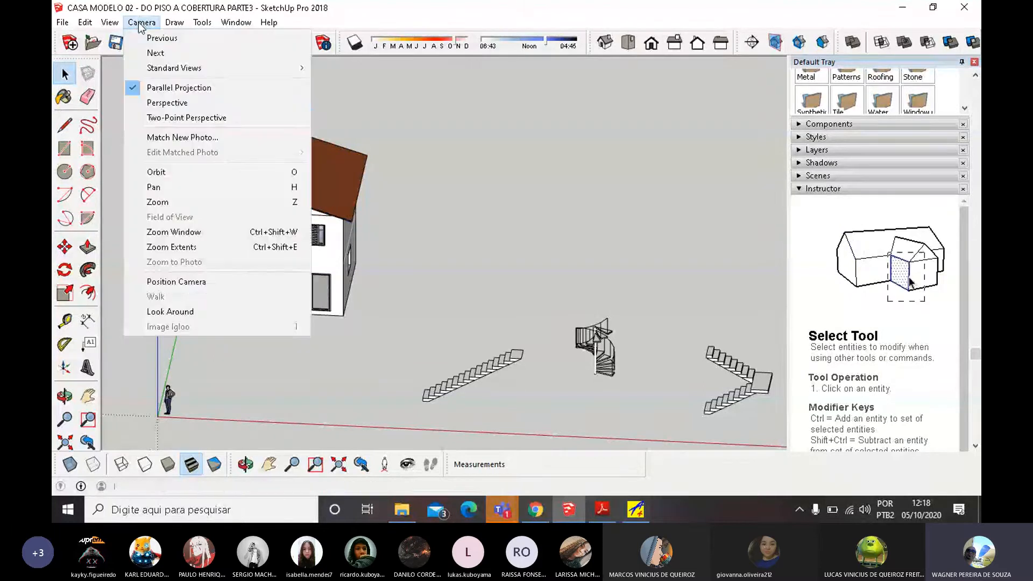
click(169, 102)
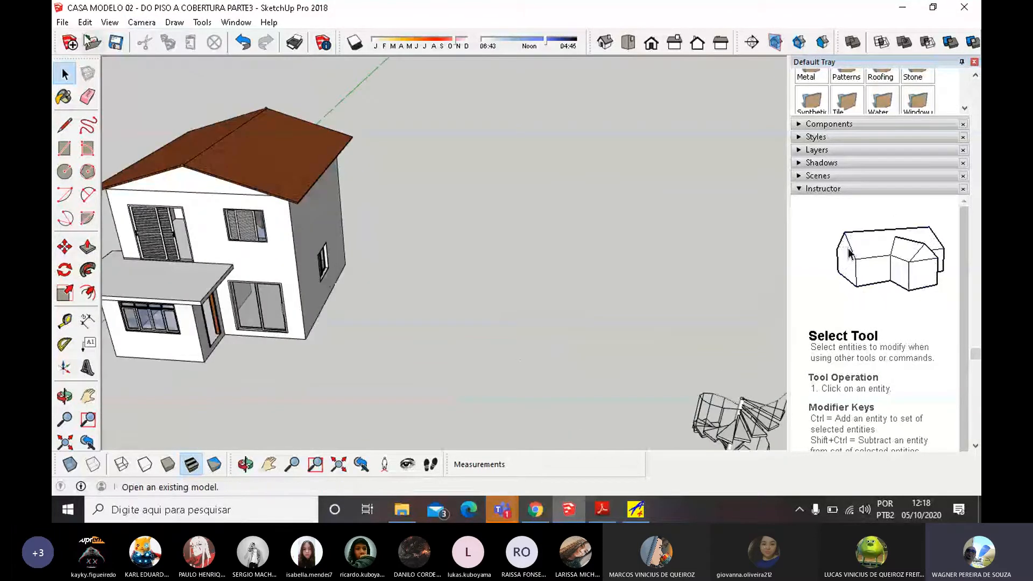
Start a file import and browse to the 1º ANO folder inside EDI-NOVOTEC on Expansion Drive (D:).
click(86, 23)
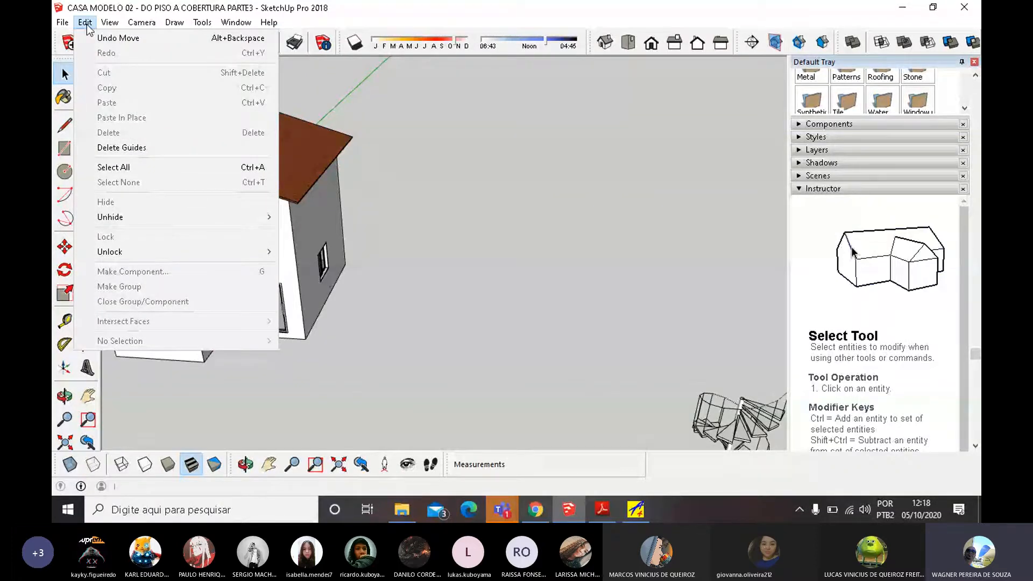
mouse_move(63, 24)
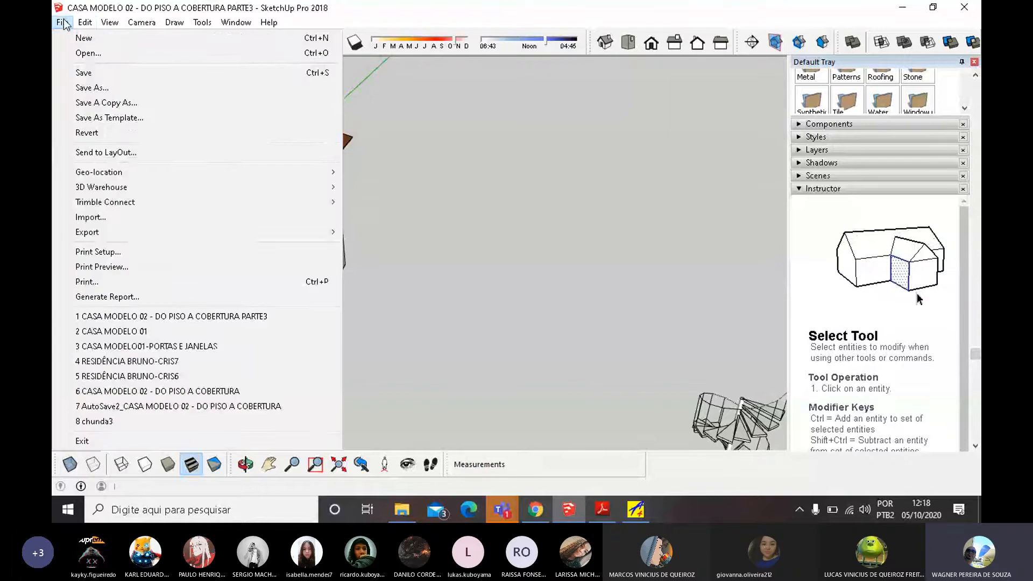
click(90, 218)
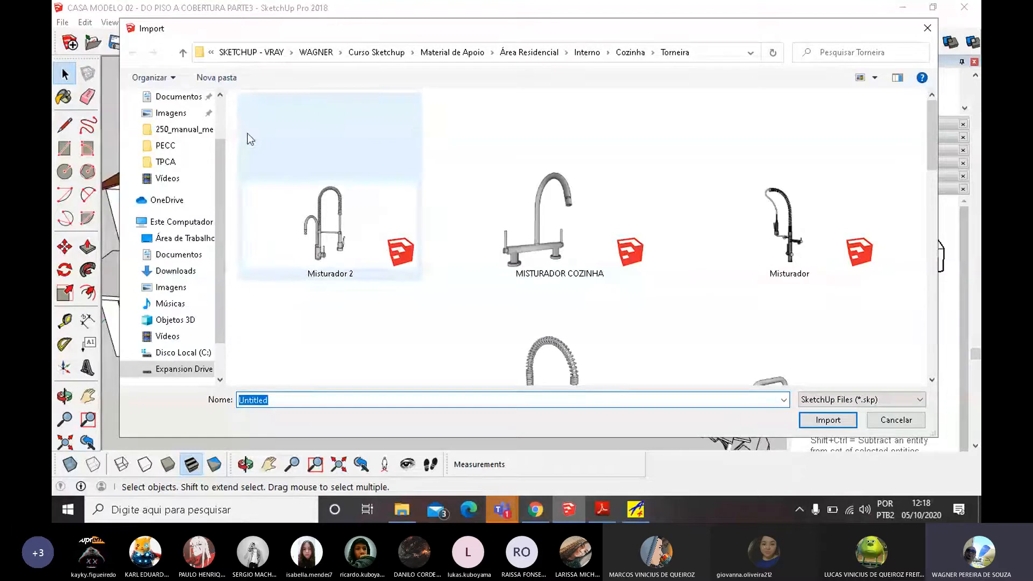
scroll(222, 218, down, 1)
scroll(222, 218, down, 2)
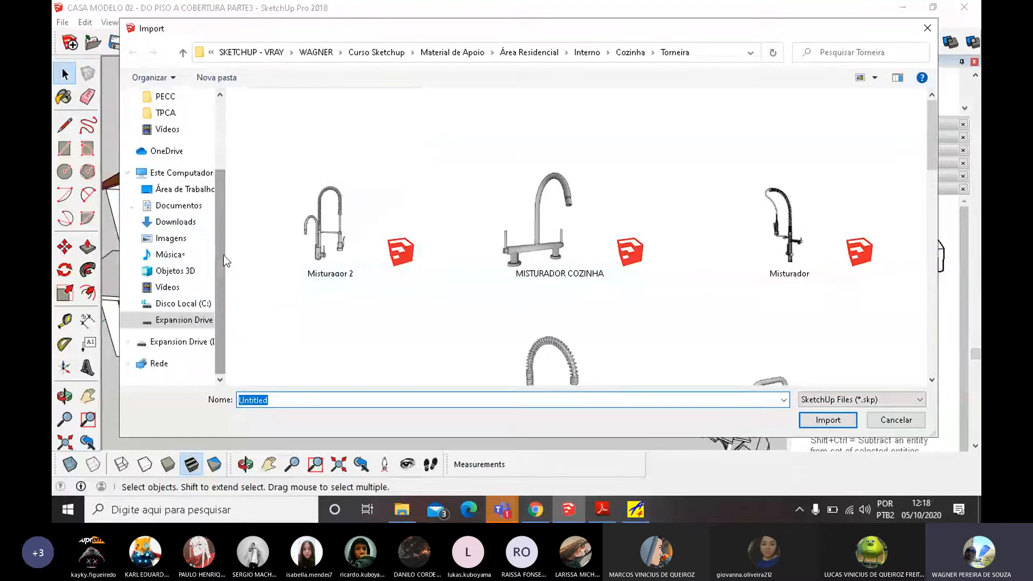
click(192, 326)
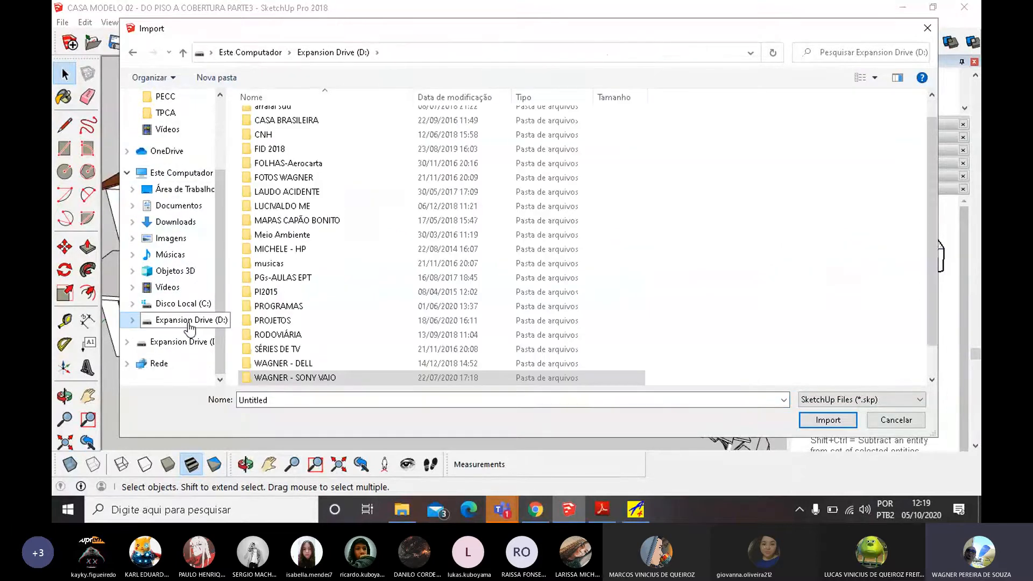
scroll(318, 370, down, 1)
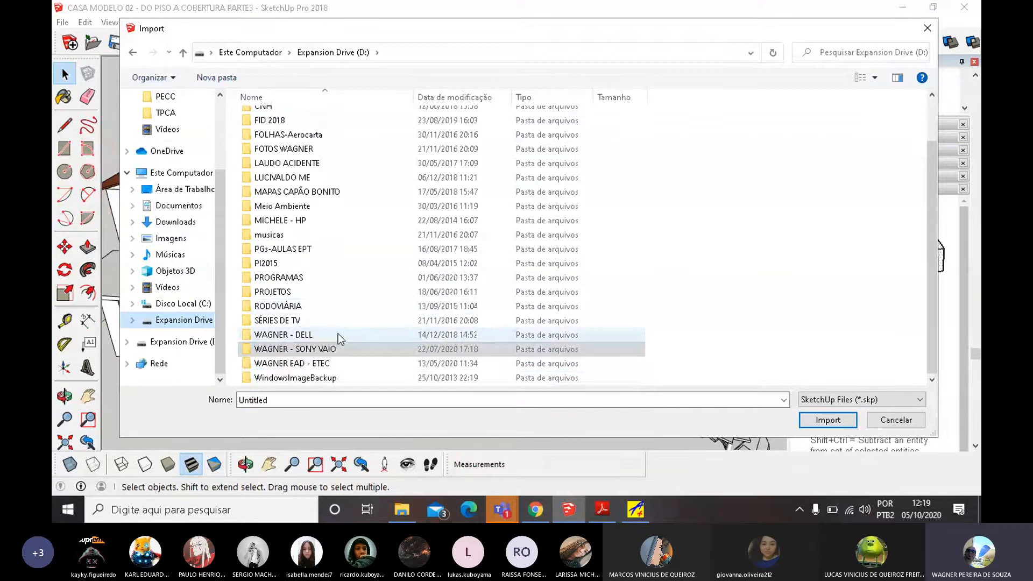
click(310, 365)
double_click(310, 365)
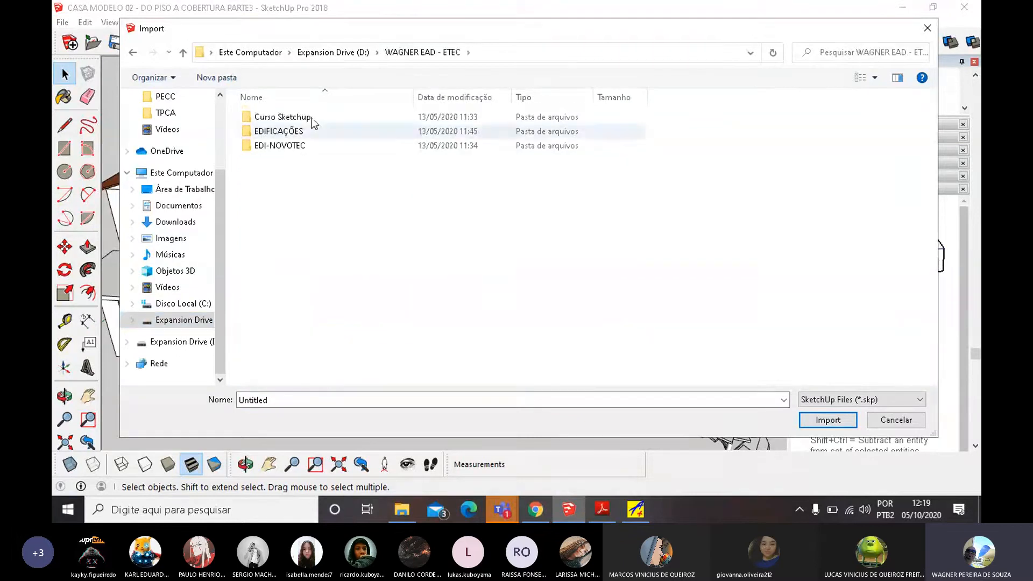
double_click(276, 143)
double_click(277, 122)
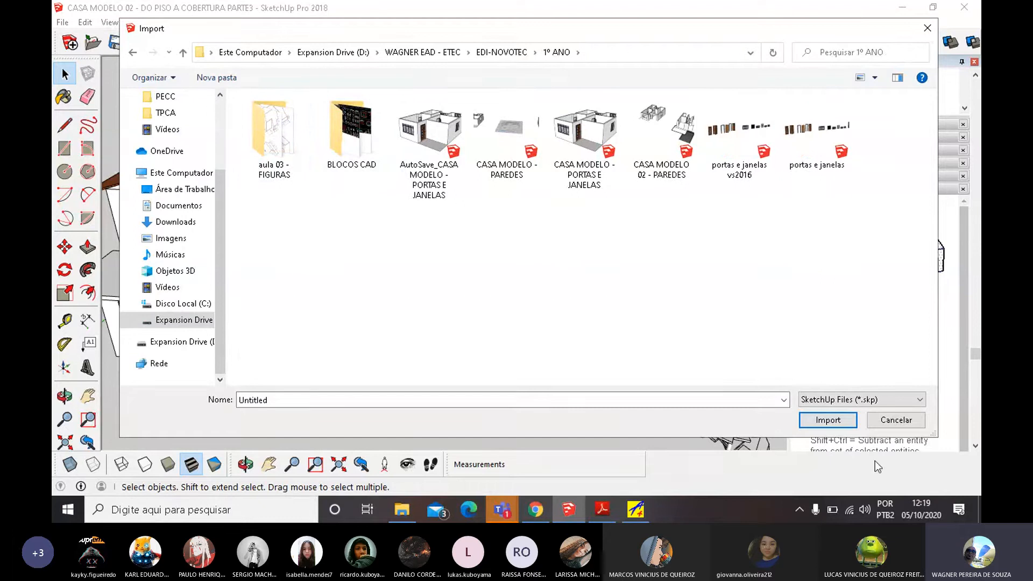
Restrict the import to AutoCAD files (*.dwg, *.dxf) and choose the CASA MODELO02 drawing.
click(921, 399)
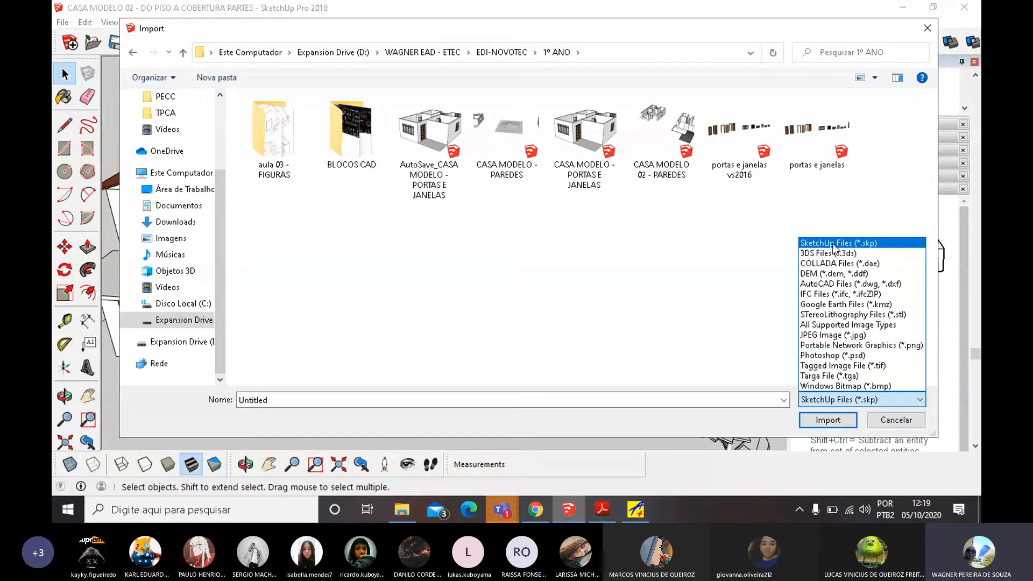
click(814, 285)
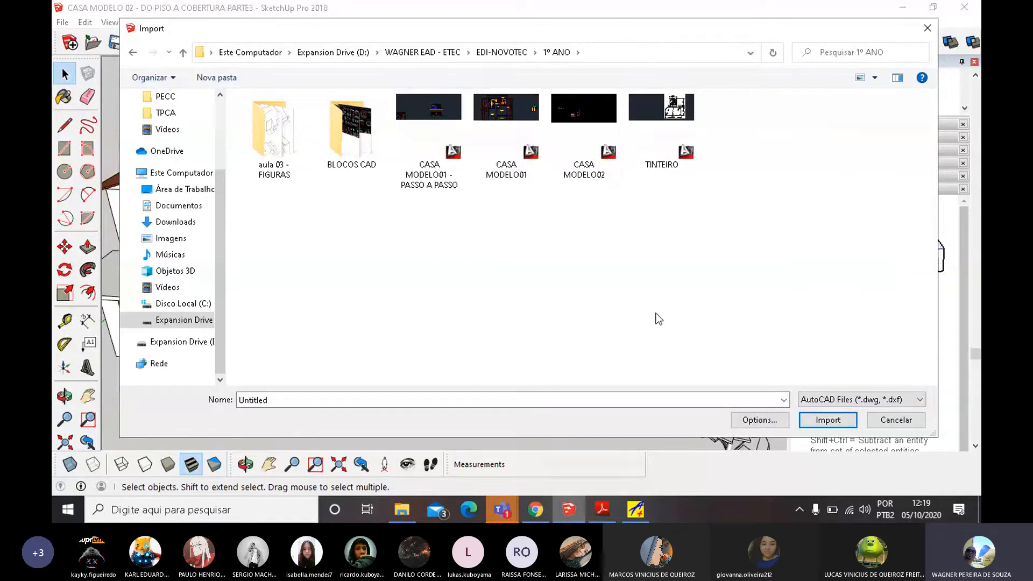
click(583, 108)
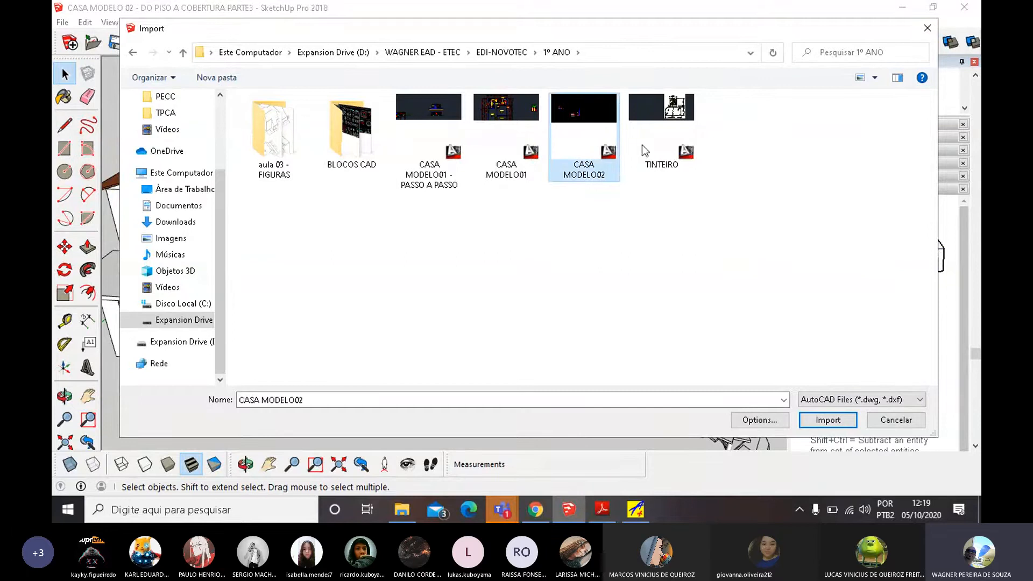
Set the import scale units to Meters and import the CASA MODELO02 drawing, dismissing the results report.
click(775, 425)
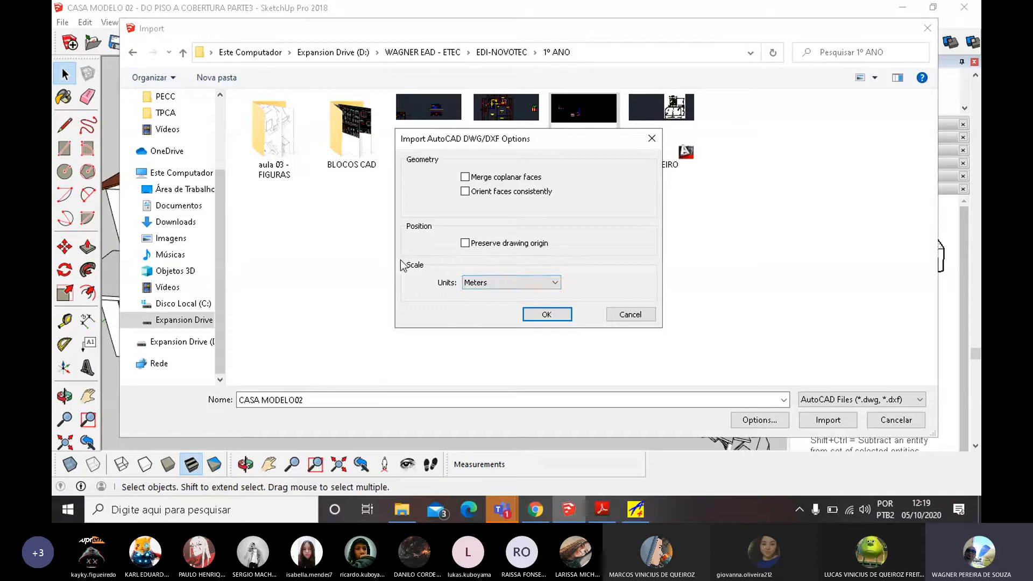
click(555, 284)
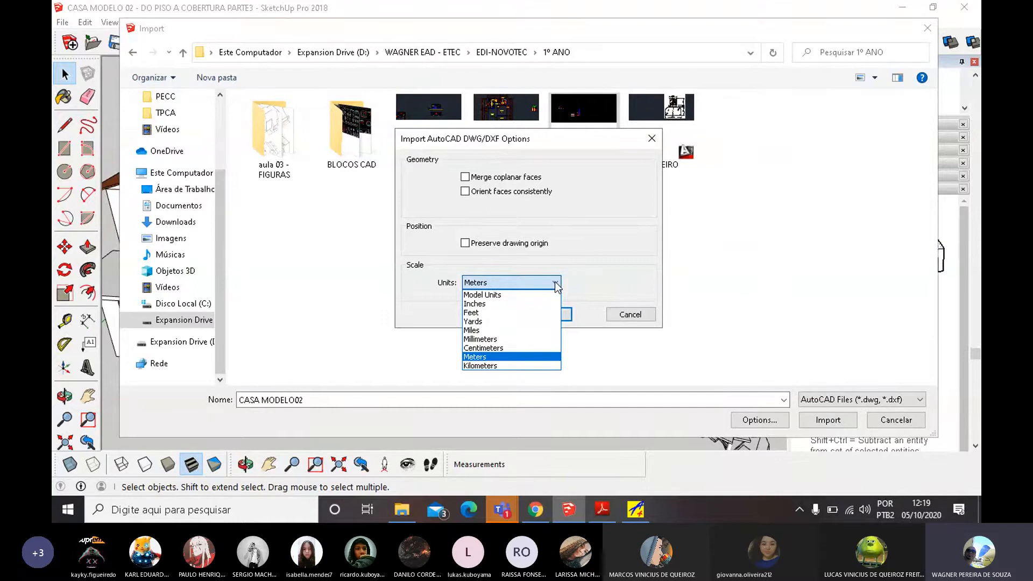
click(477, 356)
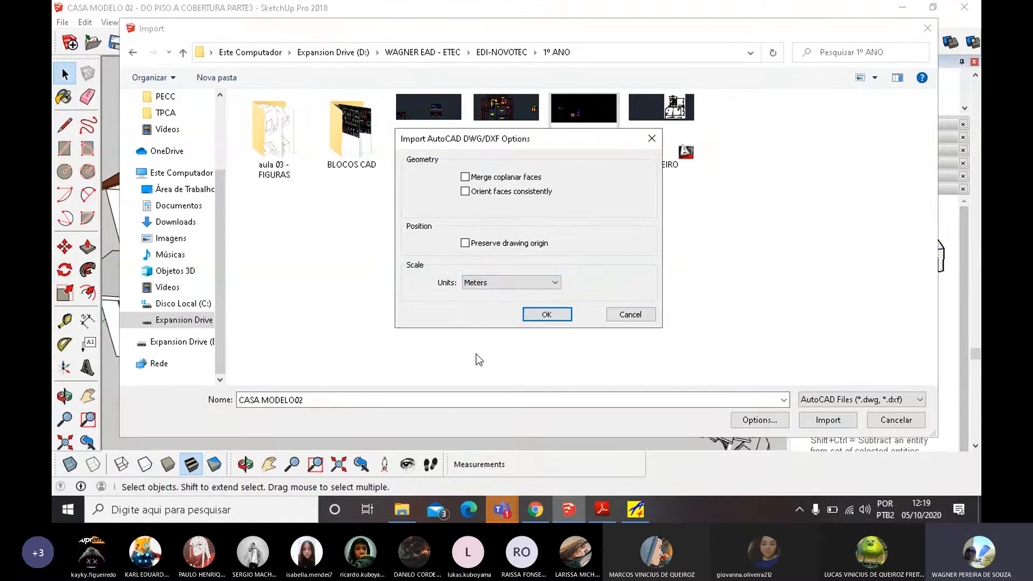
click(546, 318)
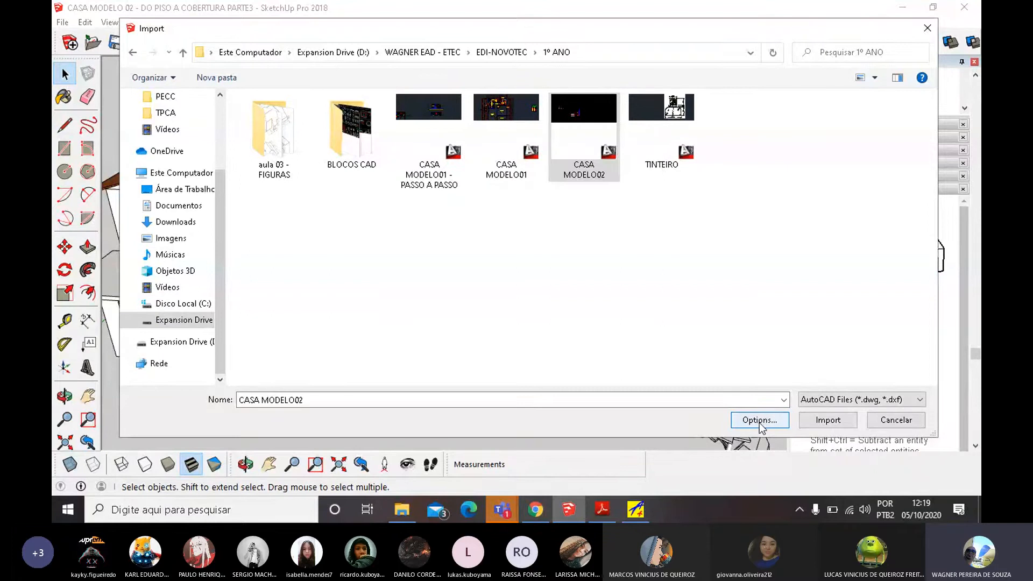
click(829, 420)
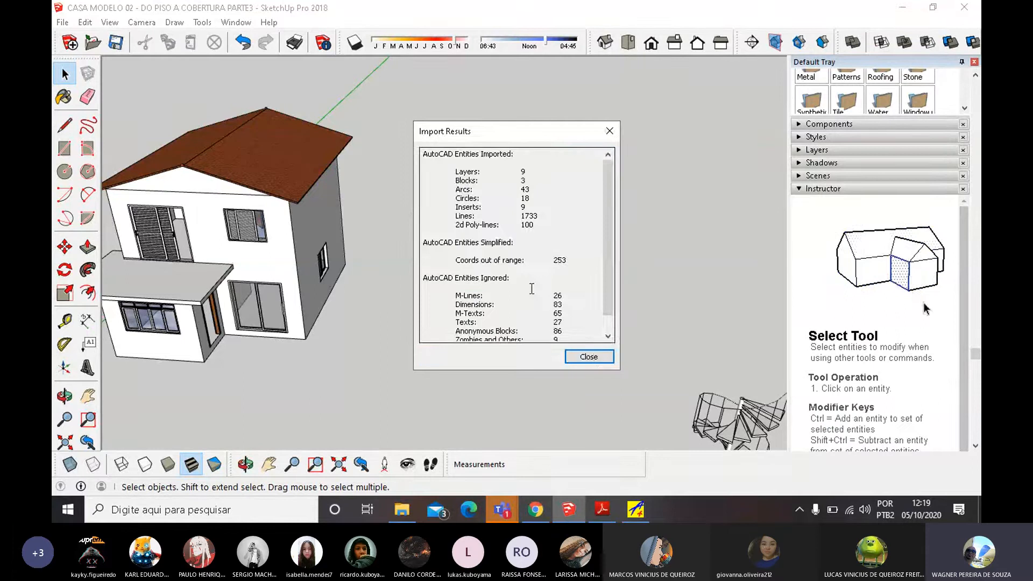
click(589, 357)
Move the whole imported CAD drawing about 17 m away from the house so it lies clear of it.
scroll(477, 305, down, 5)
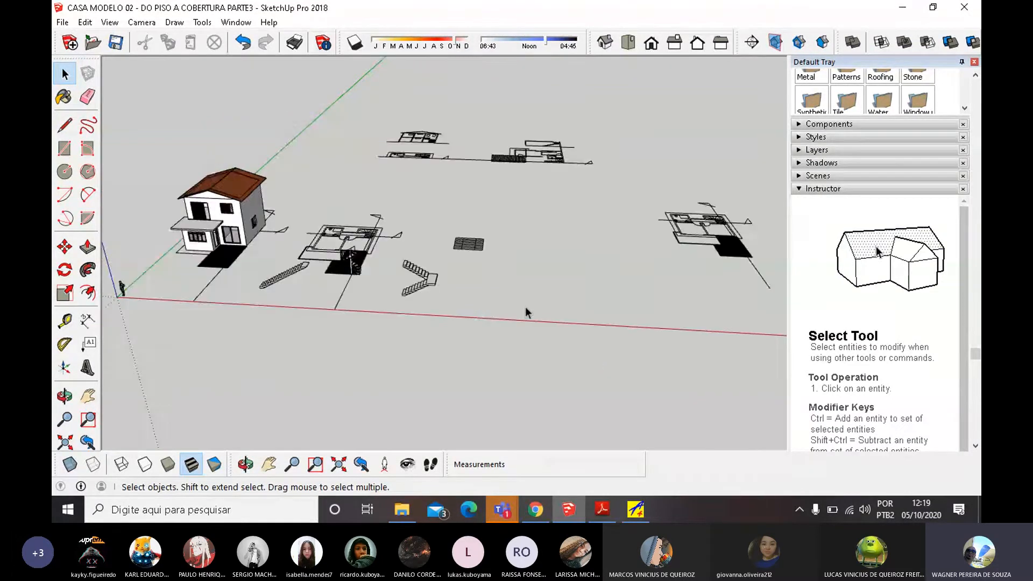
scroll(424, 273, up, 2)
scroll(424, 273, up, 3)
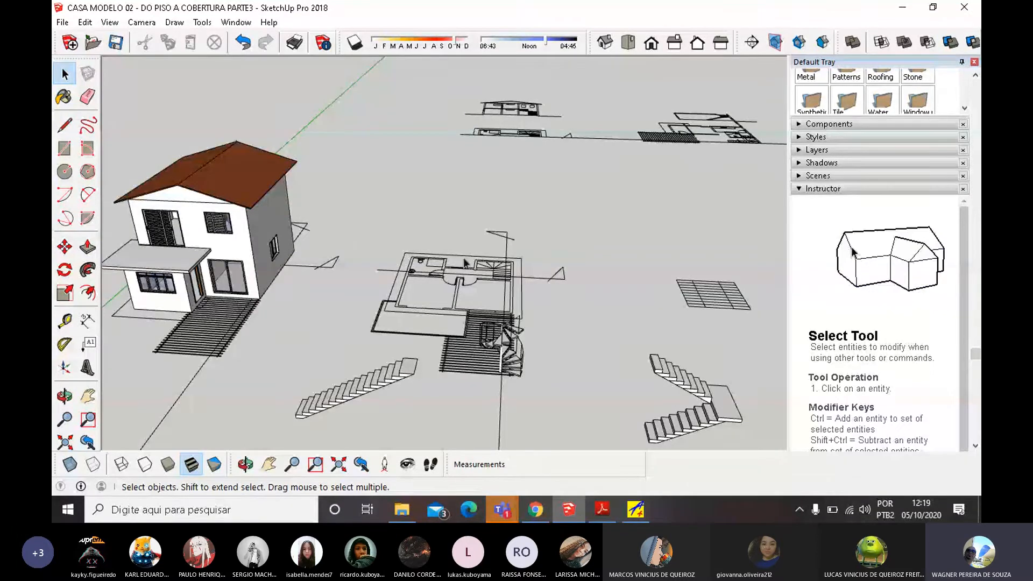
key(ctrl+a)
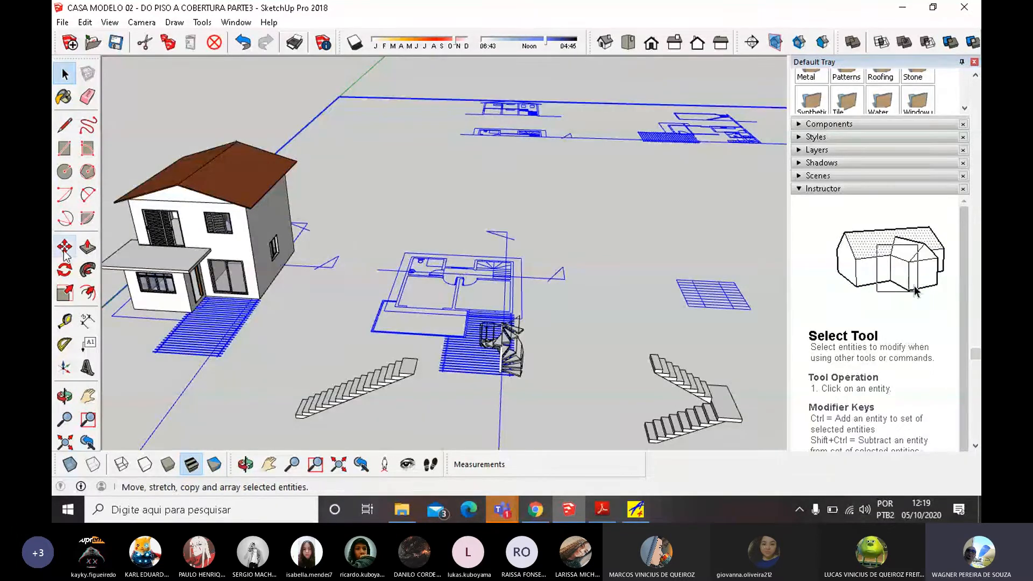
click(64, 246)
click(333, 252)
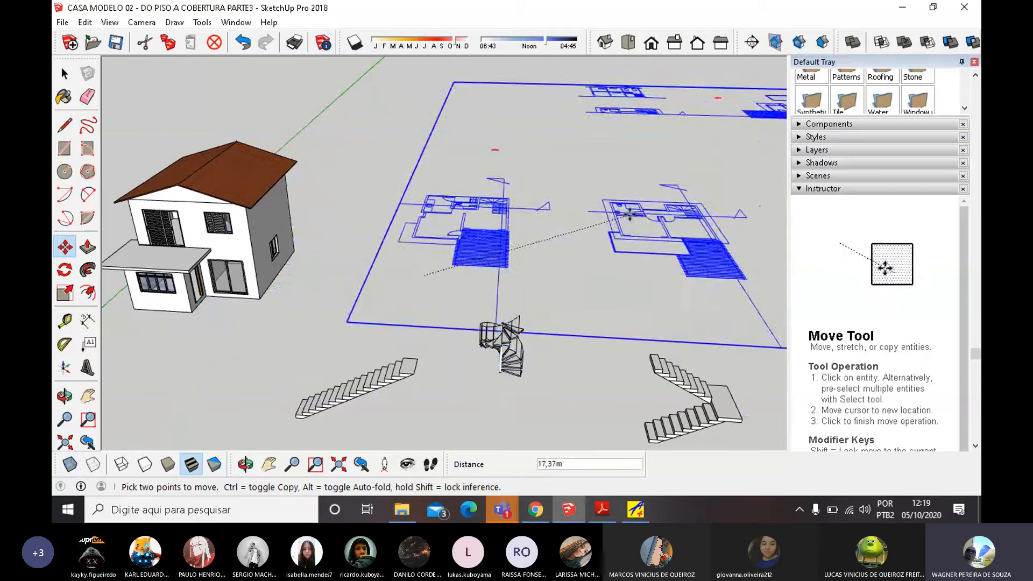
scroll(455, 208, down, 3)
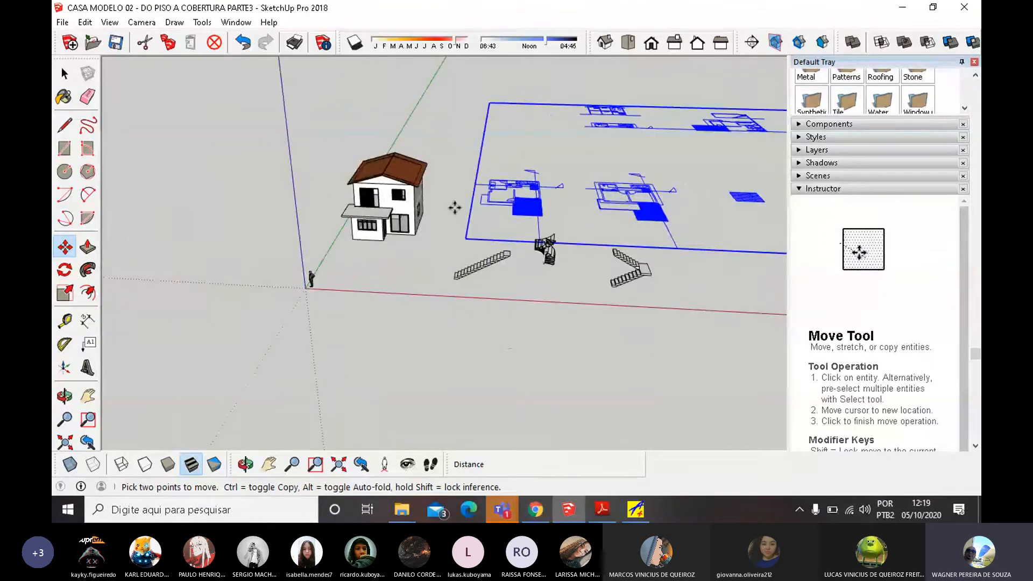
Create a new layer named ESCADA for modelling the staircase in the ground-floor plan.
scroll(438, 216, up, 6)
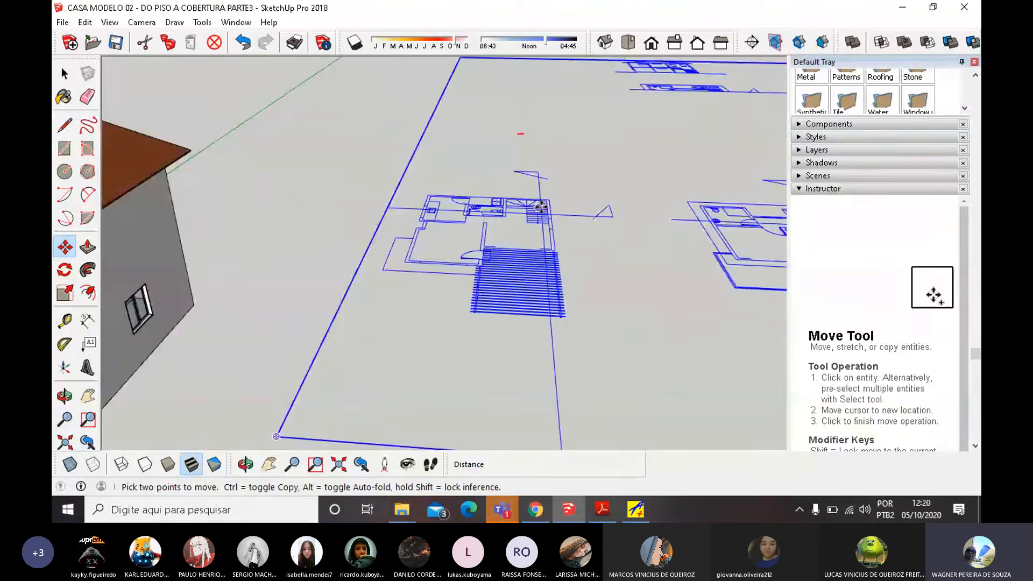
middle_drag(528, 203, 518, 375)
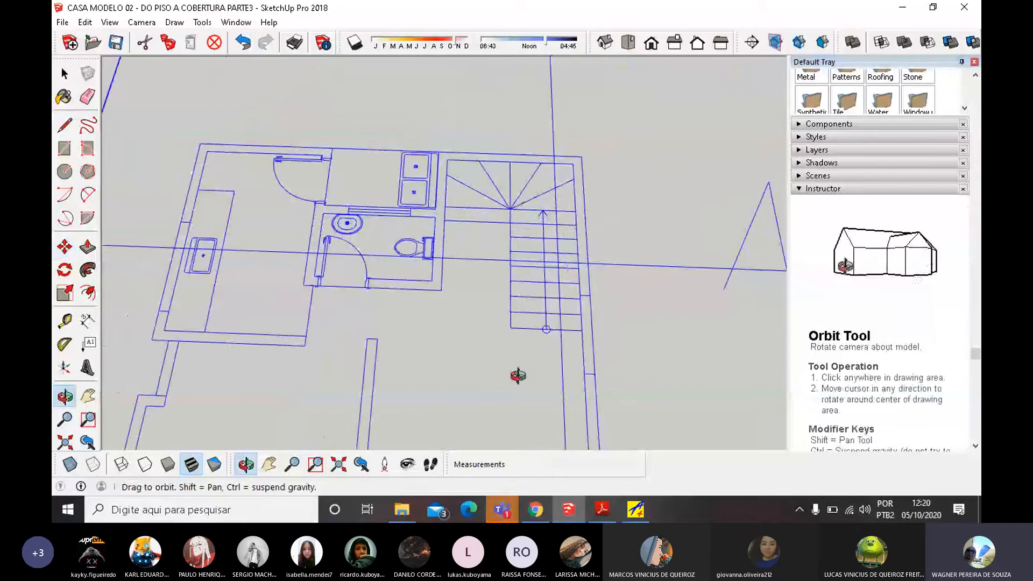
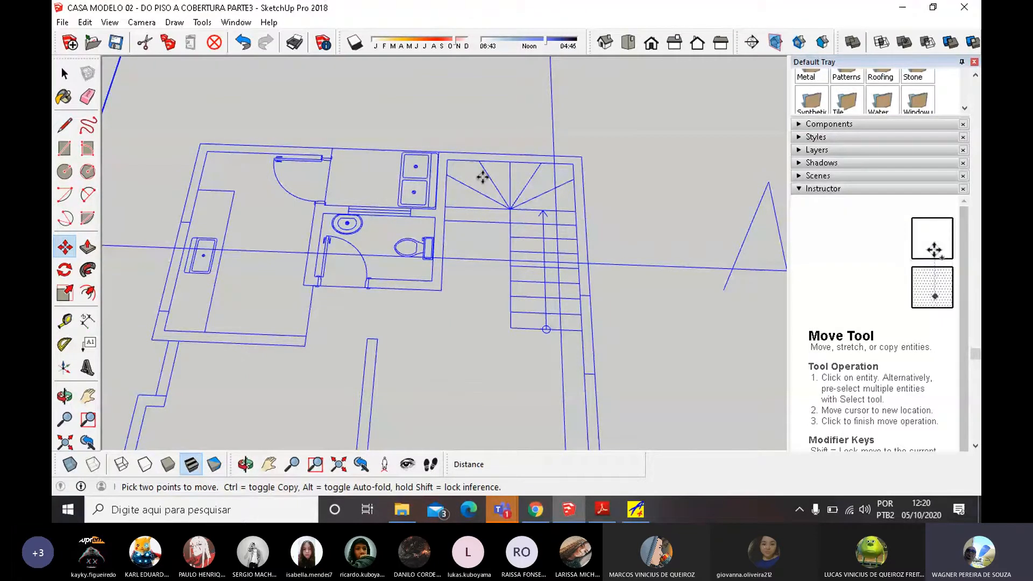
click(802, 151)
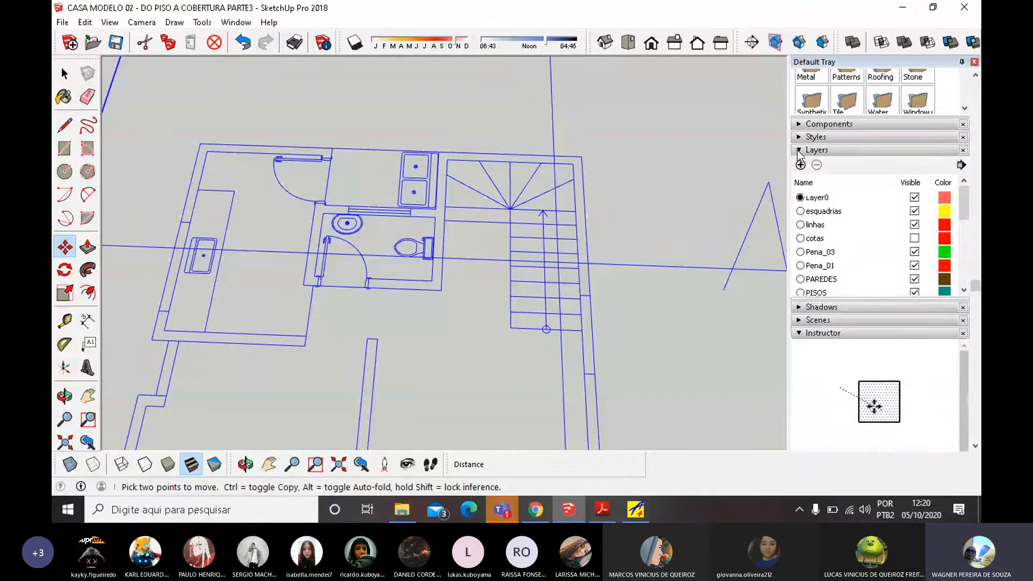
scroll(857, 222, down, 1)
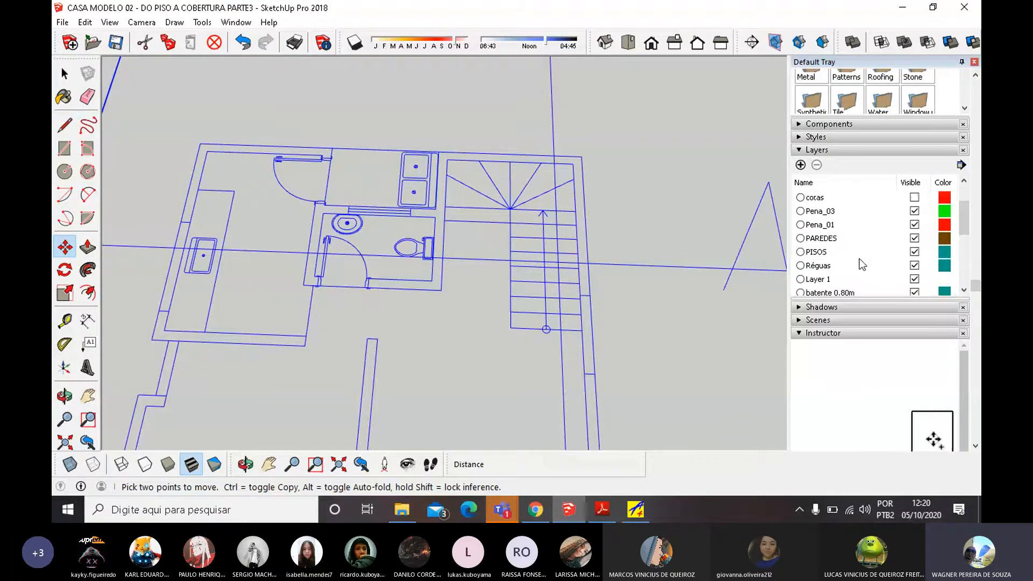
scroll(847, 241, down, 6)
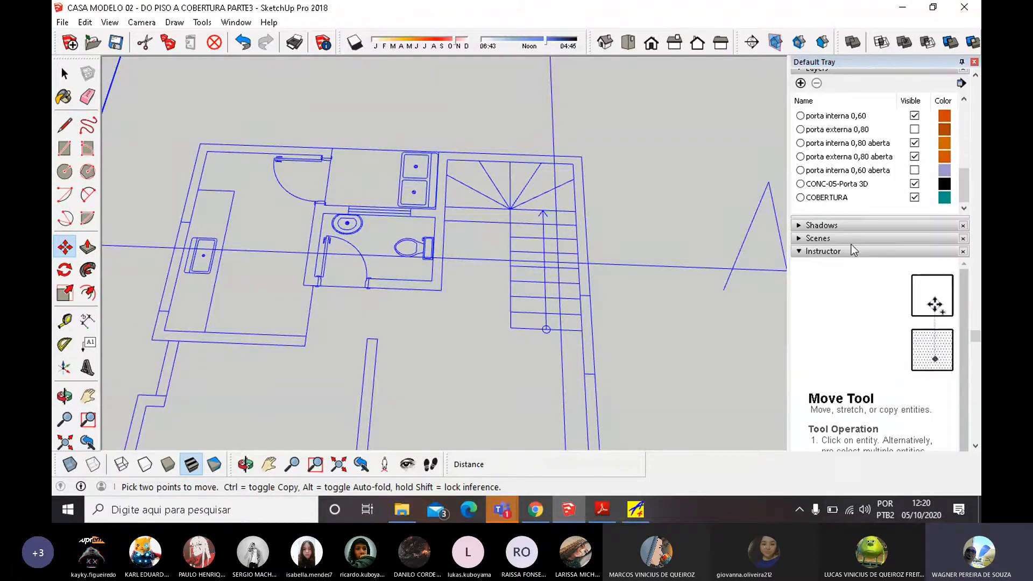
scroll(845, 202, up, 2)
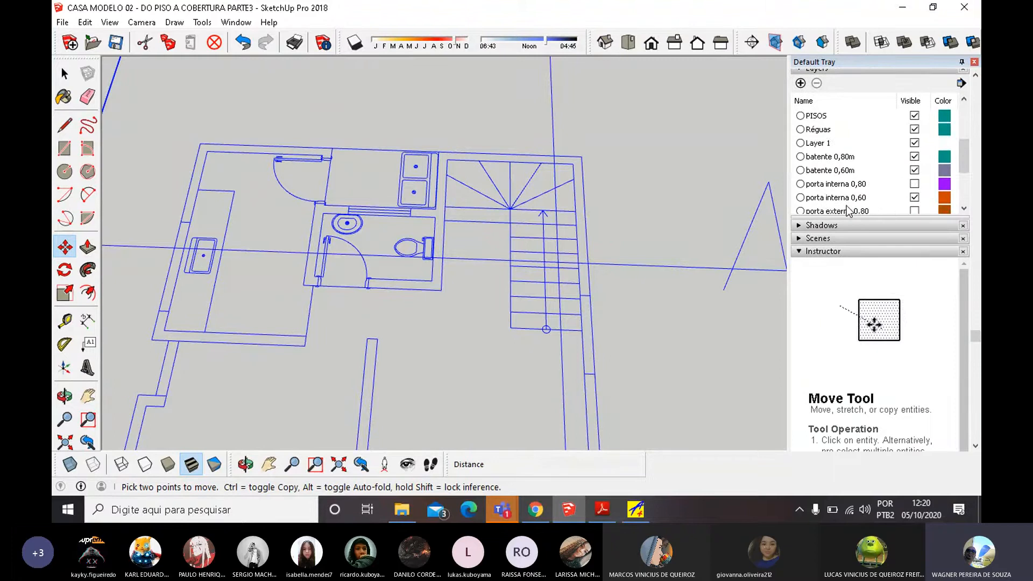
scroll(848, 211, up, 4)
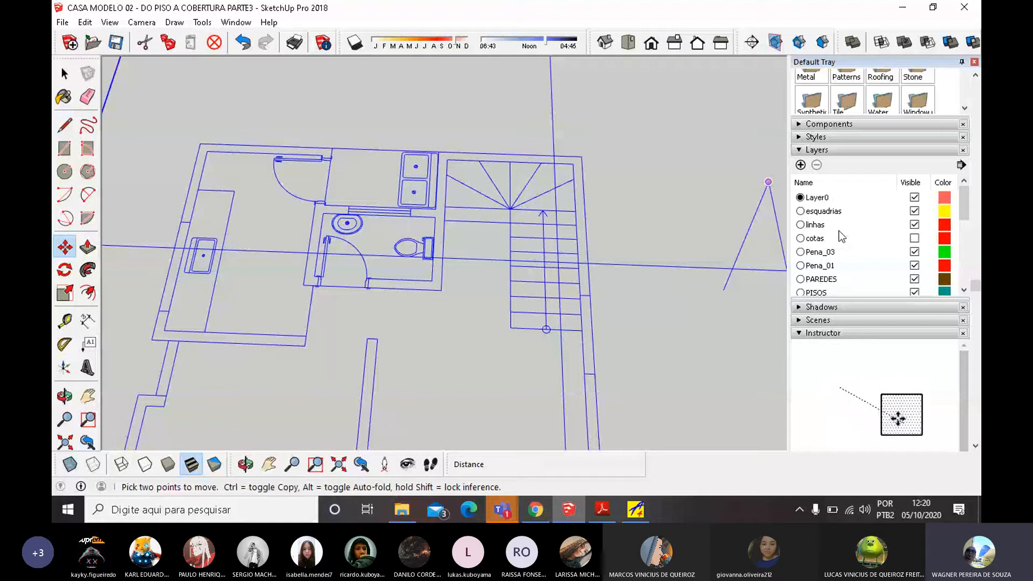
click(799, 165)
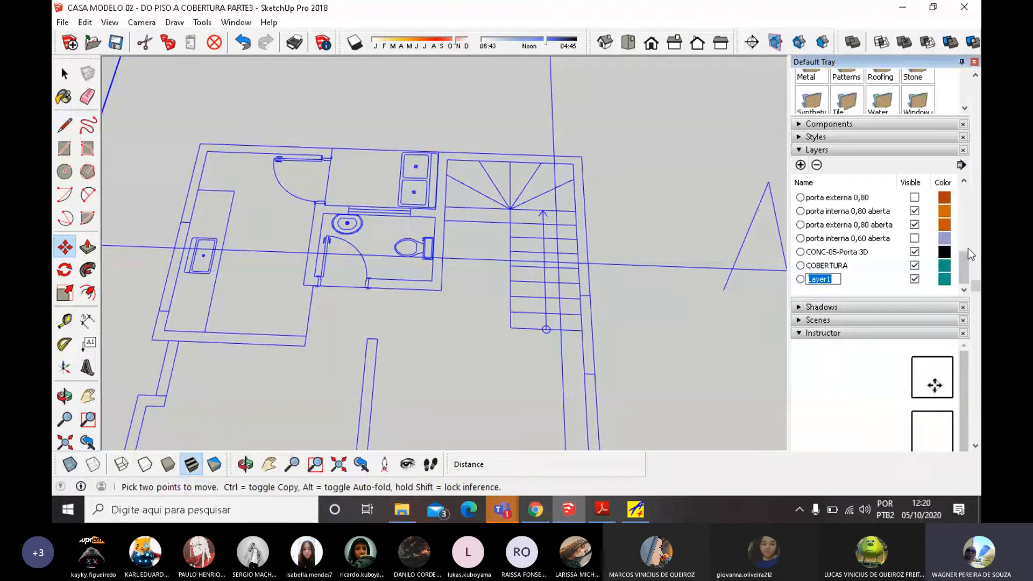
text(ES)
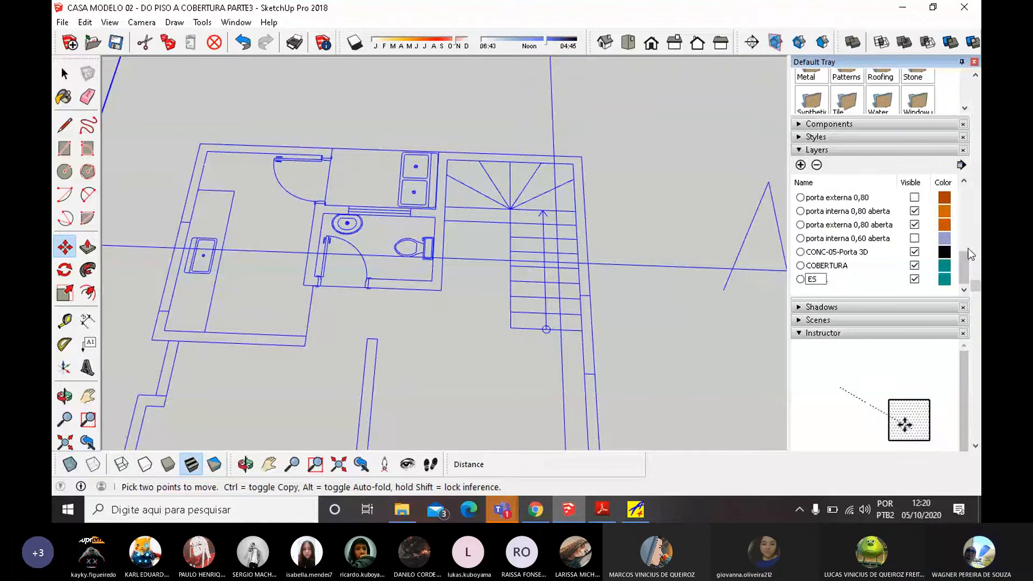
text(CADA)
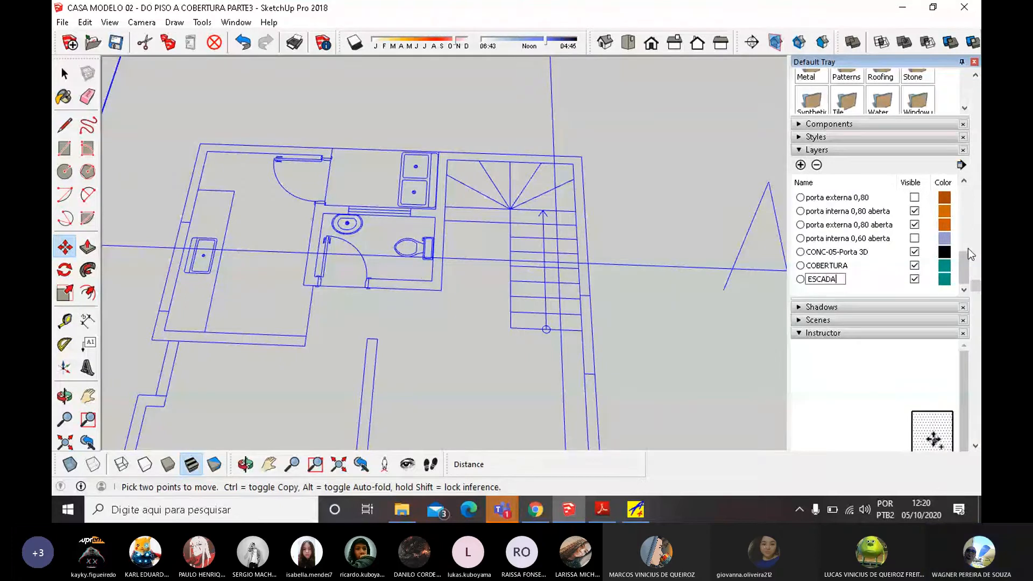
Deselect the imported drawing and make ESCADA the active layer.
click(69, 74)
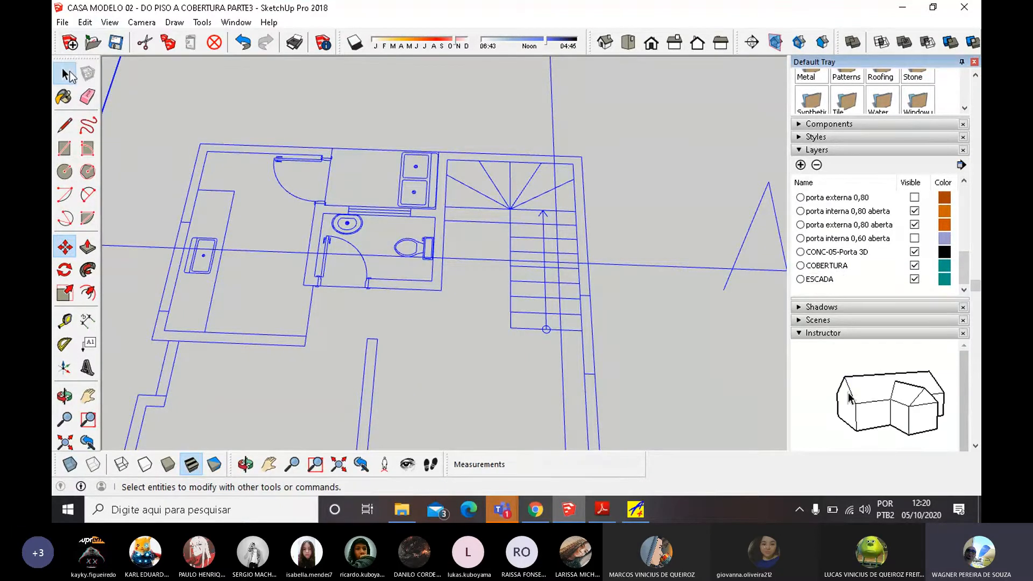
click(663, 151)
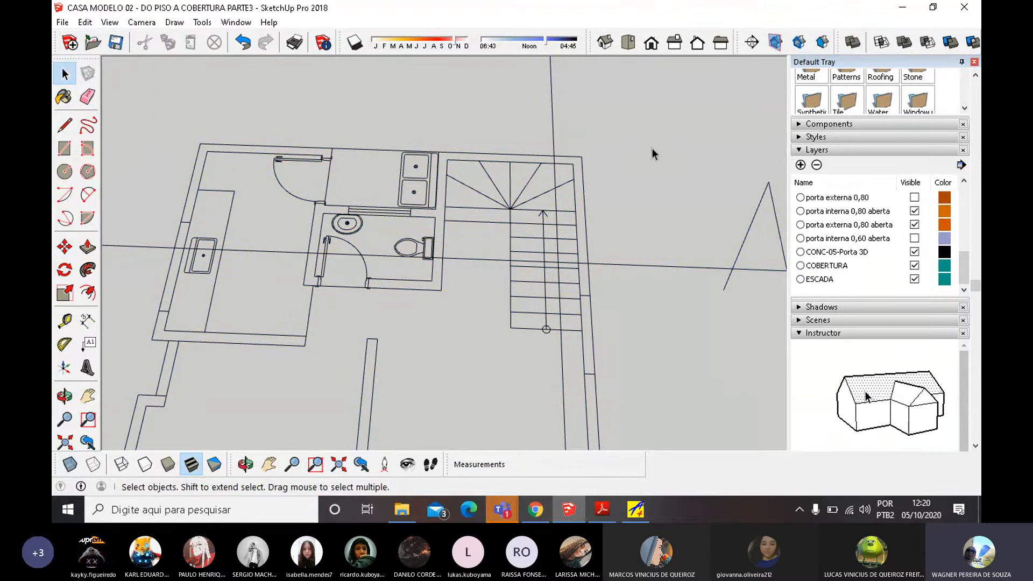
click(806, 283)
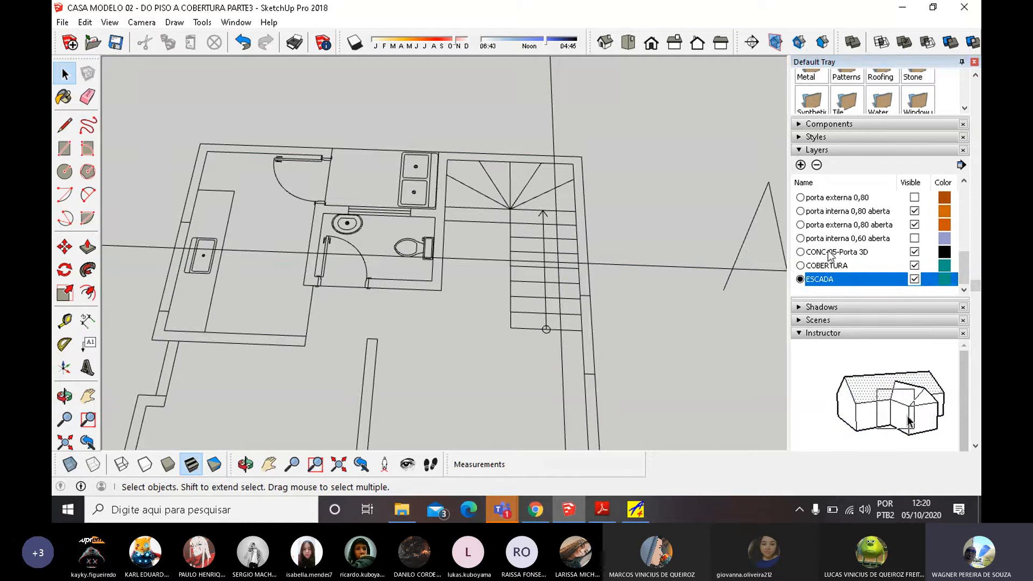
Switch the active layer to Layer0 and back to ESCADA.
scroll(830, 254, up, 5)
scroll(829, 255, up, 5)
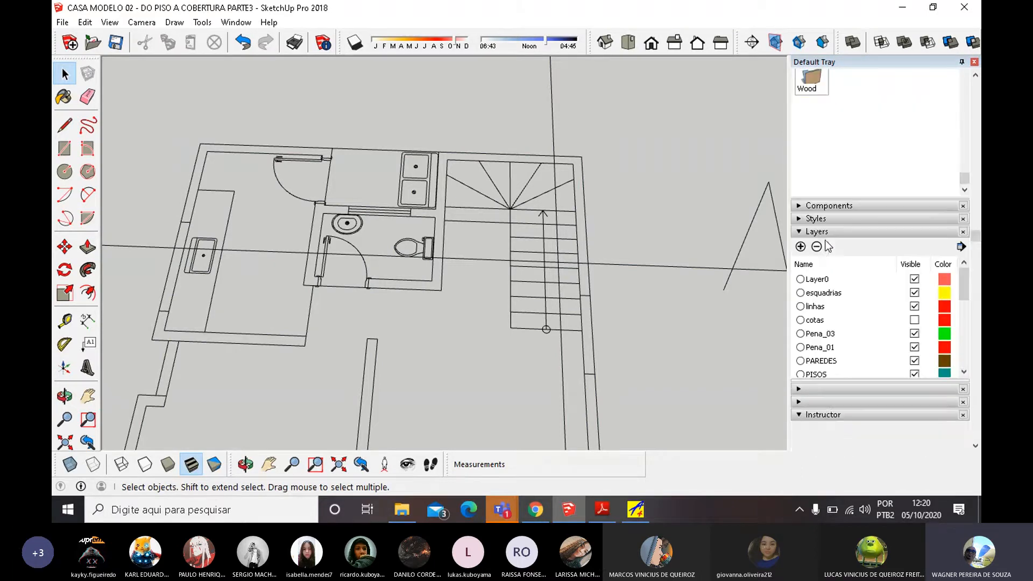
click(800, 279)
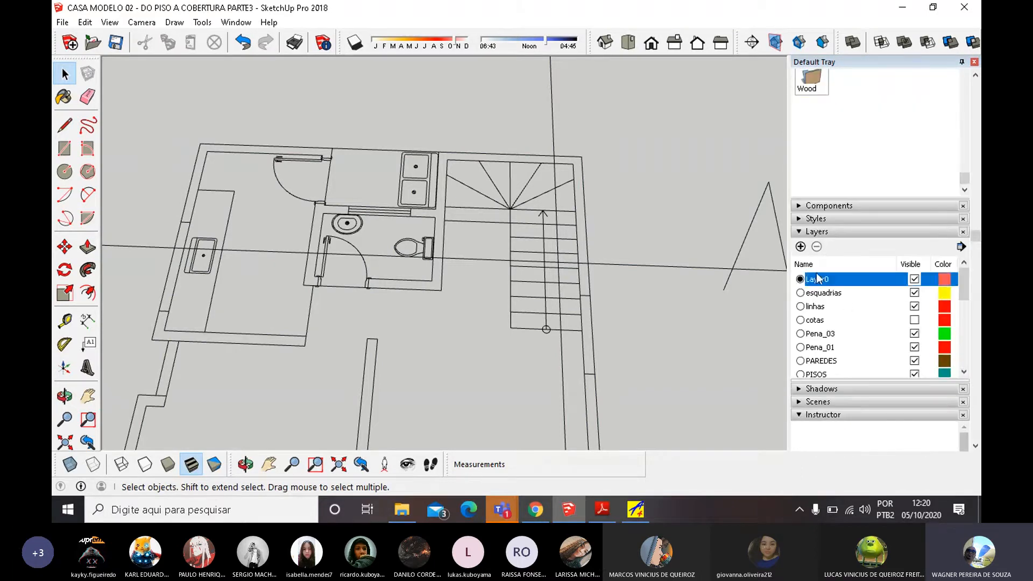
scroll(818, 278, down, 8)
click(801, 280)
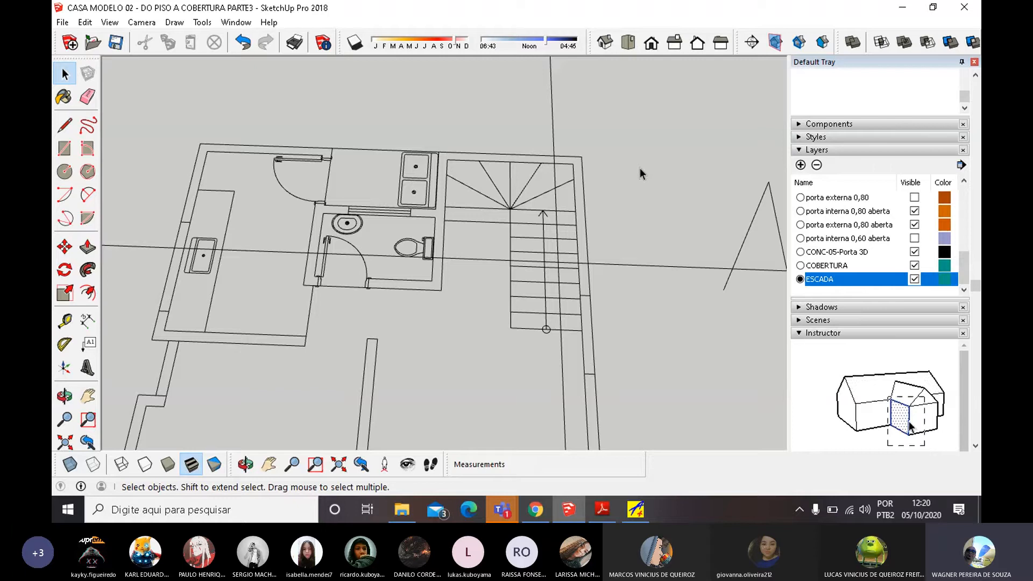
Check the imported plan's layer assignment in its entity information, and clear the selection.
middle_drag(627, 225, 643, 293)
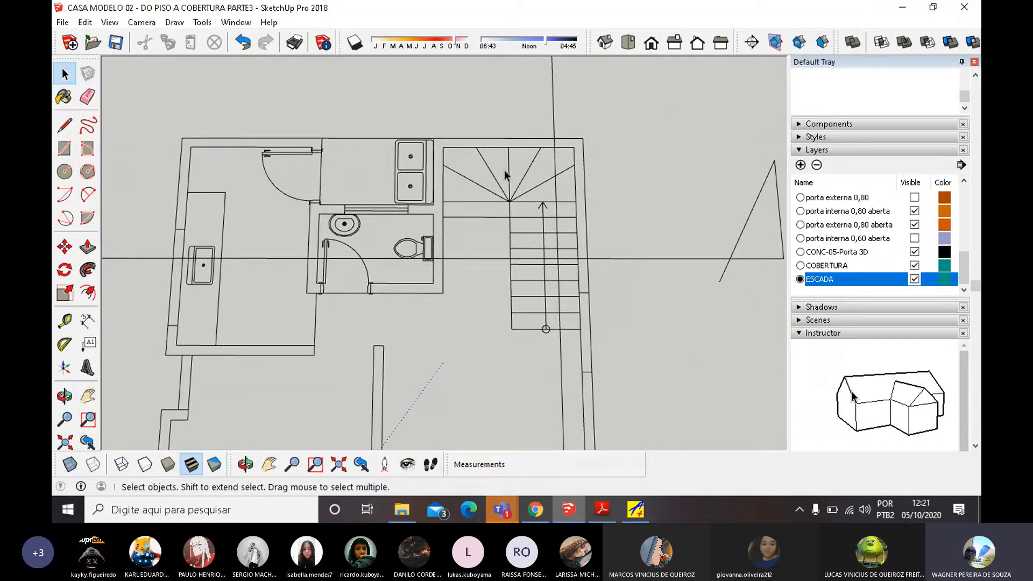
triple_click(512, 139)
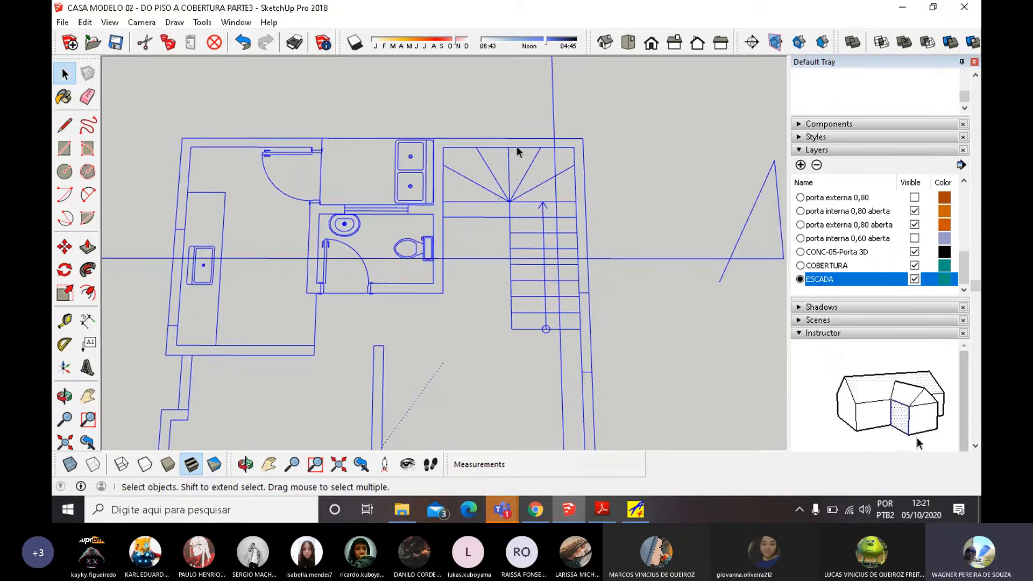
scroll(883, 243, up, 10)
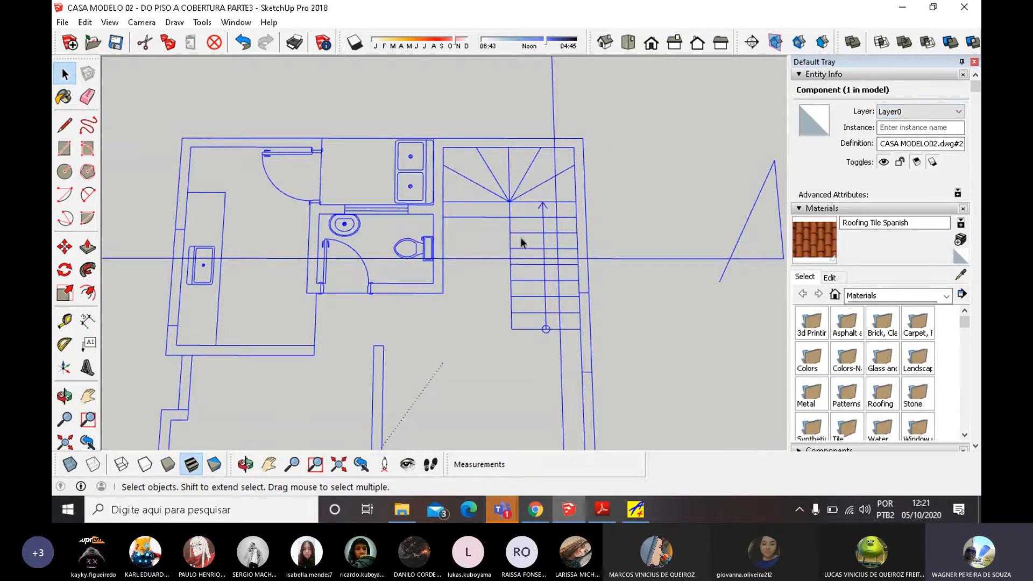
scroll(522, 242, down, 4)
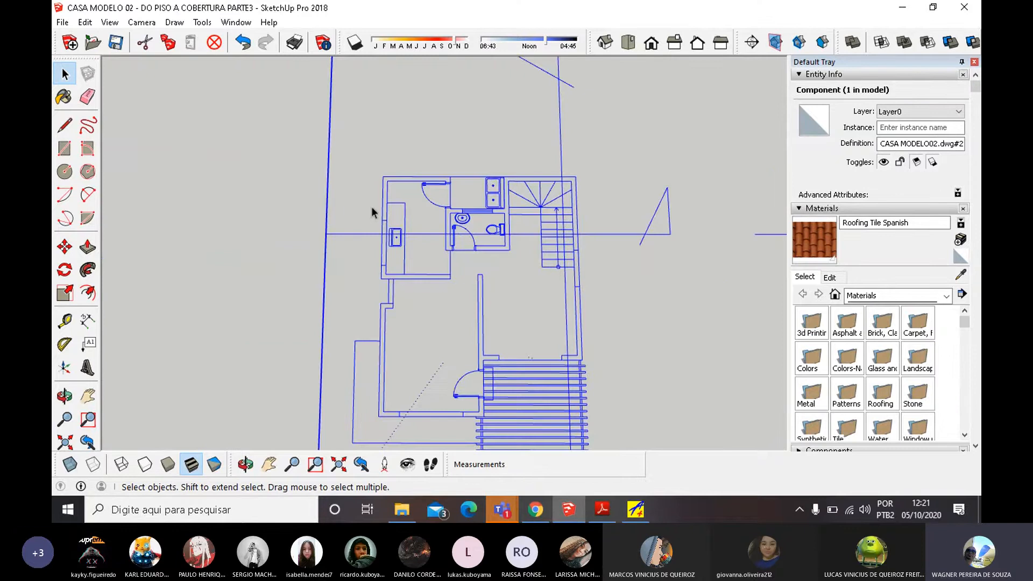
scroll(584, 259, up, 3)
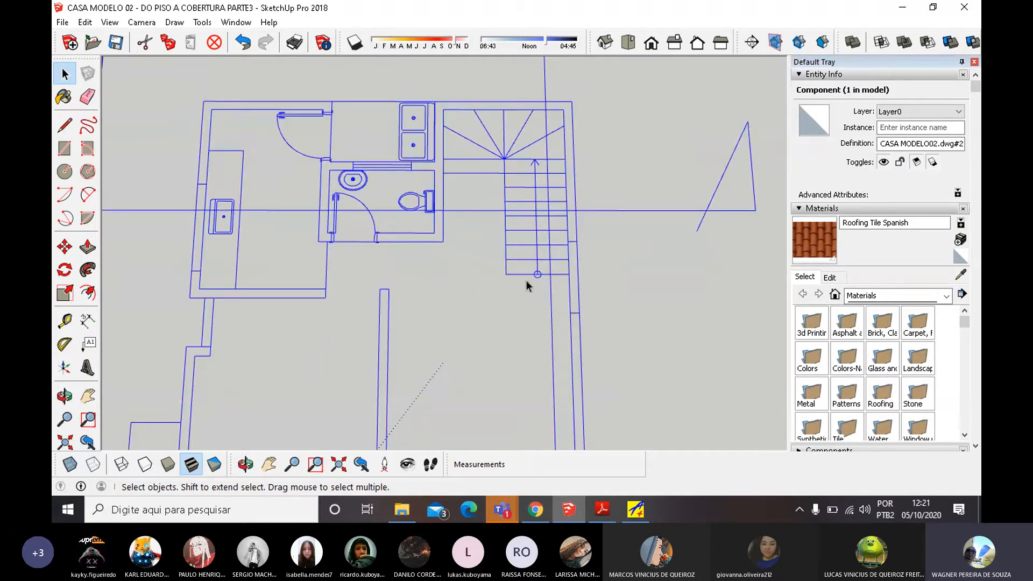
click(635, 187)
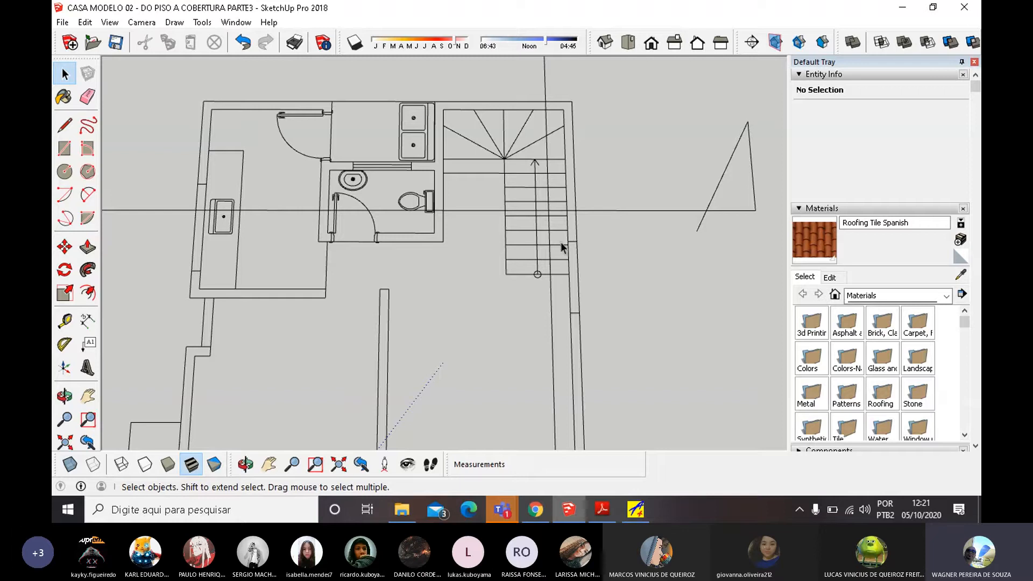
Draw a rectangle about 1.05 m by 0.25 m over the staircase's first tread, at the start of the climb arrow.
scroll(551, 269, up, 5)
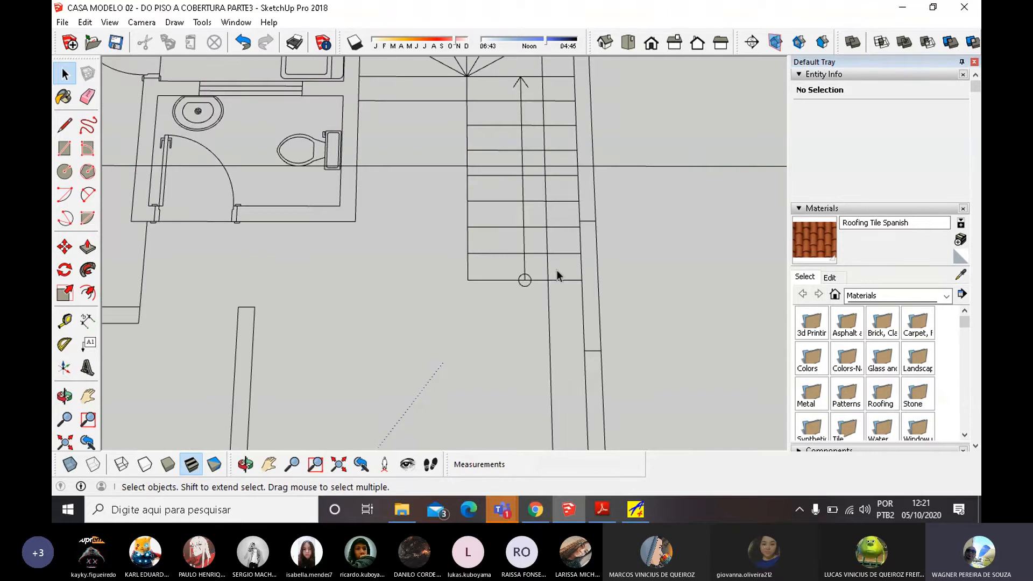
middle_drag(556, 270, 554, 290)
scroll(554, 290, down, 5)
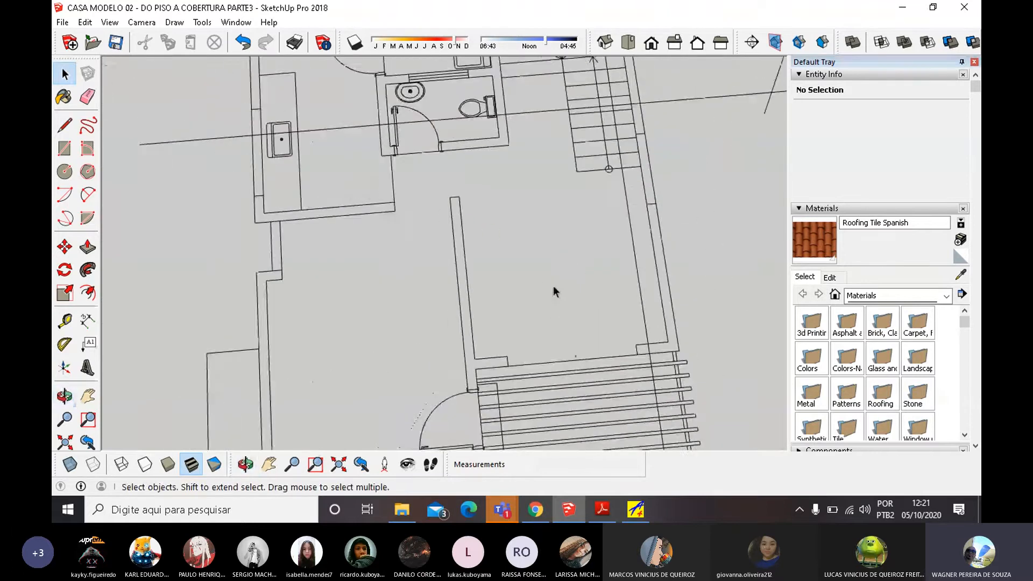
scroll(594, 296, up, 6)
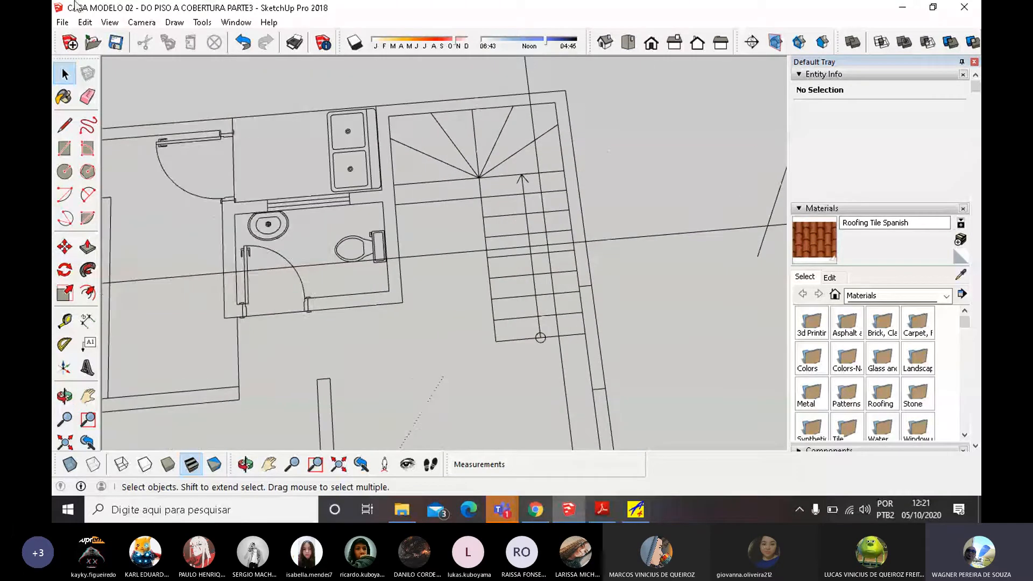
click(140, 22)
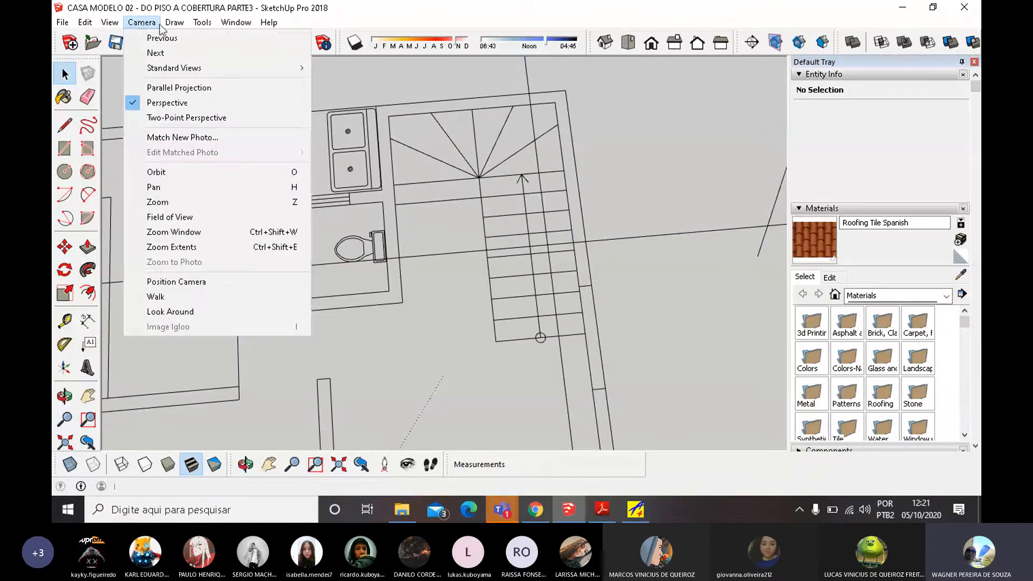
click(634, 130)
scroll(572, 311, up, 1)
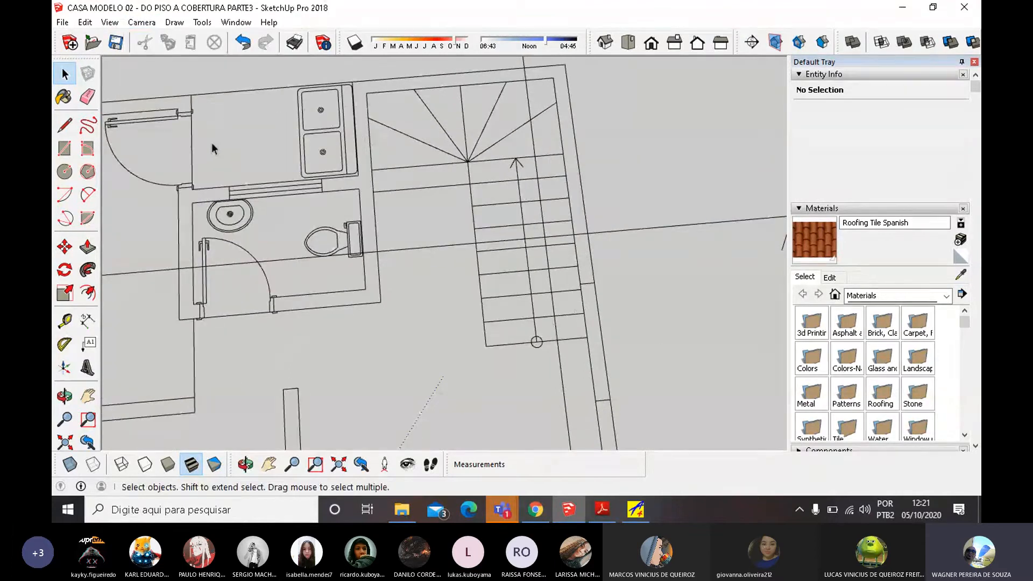
click(64, 148)
click(486, 345)
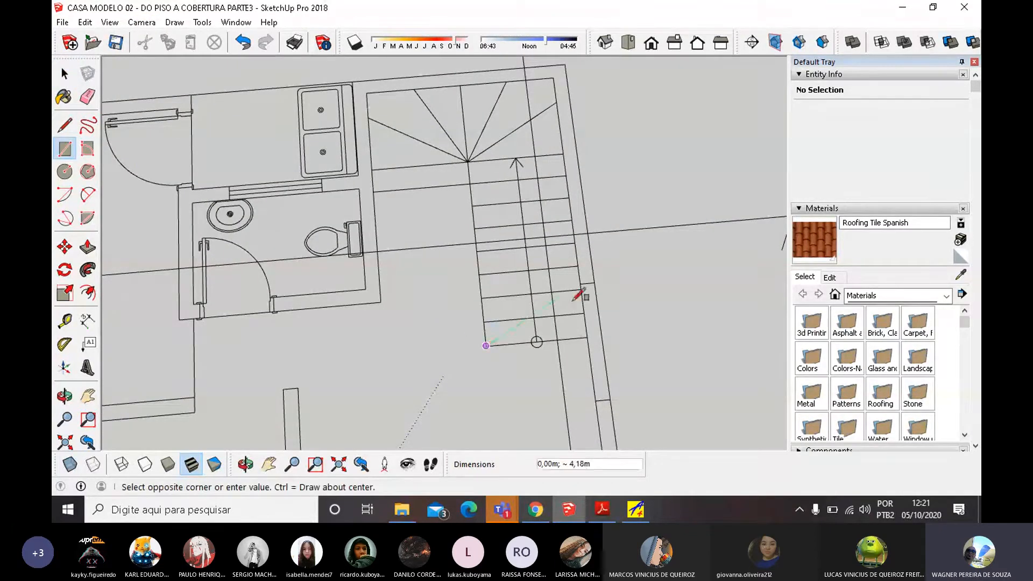
click(585, 315)
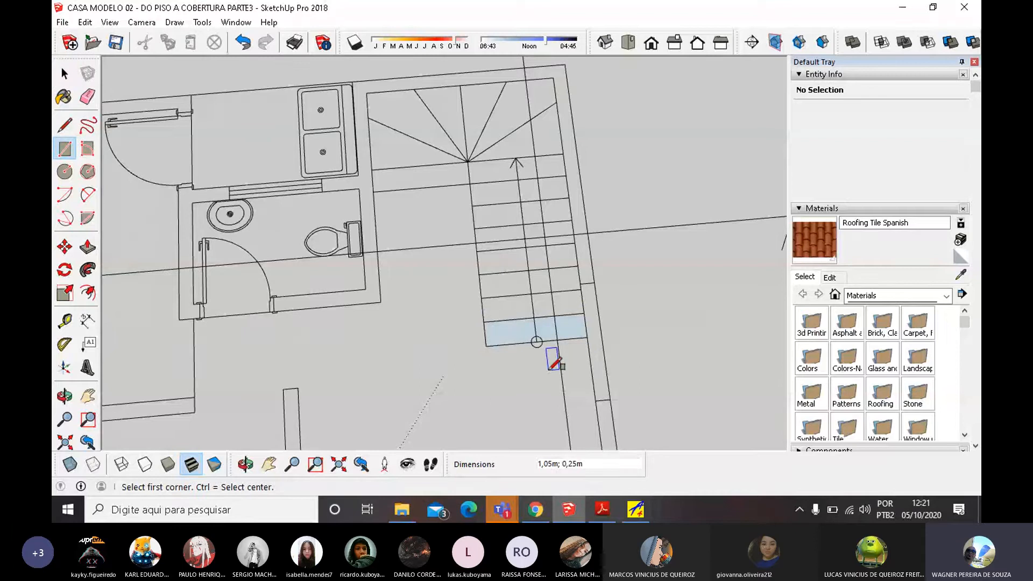
Switch to Adobe Reader, examine the staircase in both floor plans of CASA MODELO02.pdf, and return to SketchUp.
click(602, 509)
scroll(355, 272, down, 3)
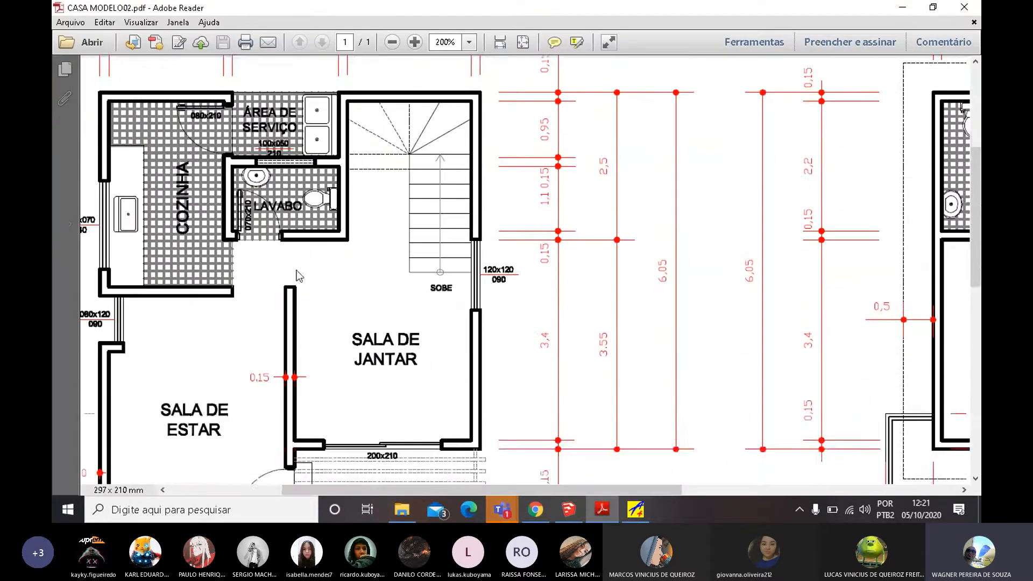
scroll(520, 257, up, 2)
scroll(519, 251, right, 10)
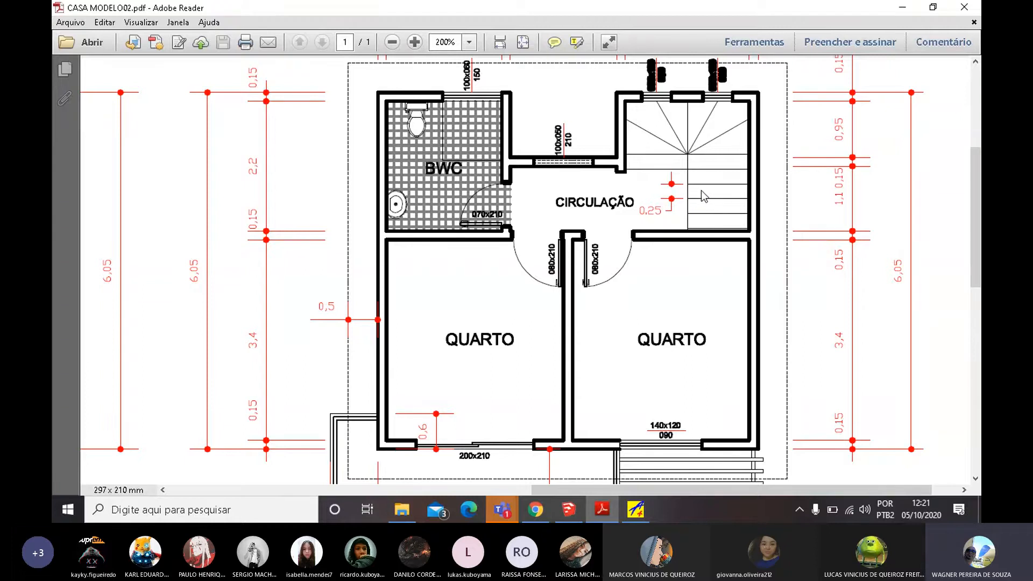
scroll(700, 195, left, 7)
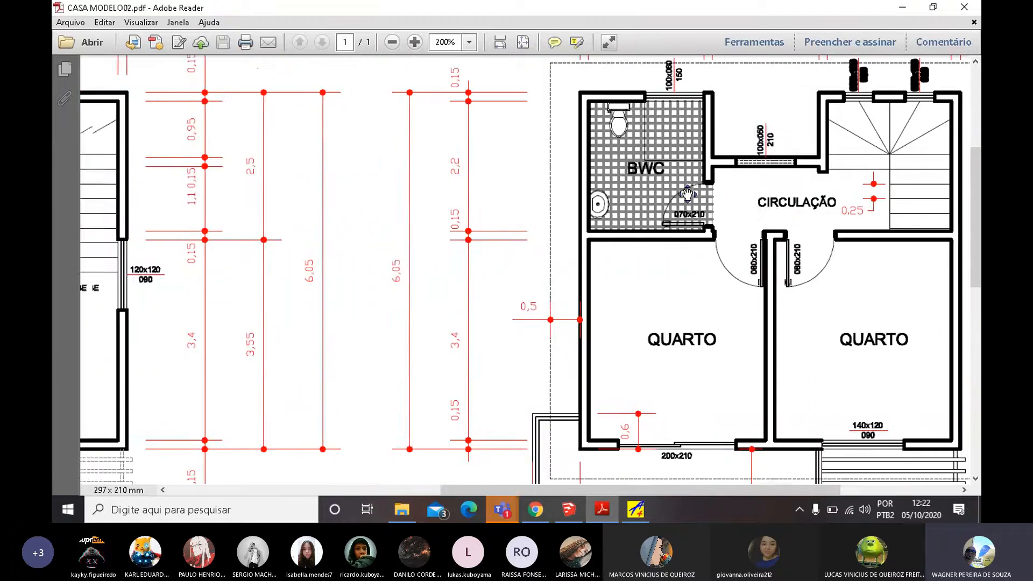
scroll(687, 195, left, 5)
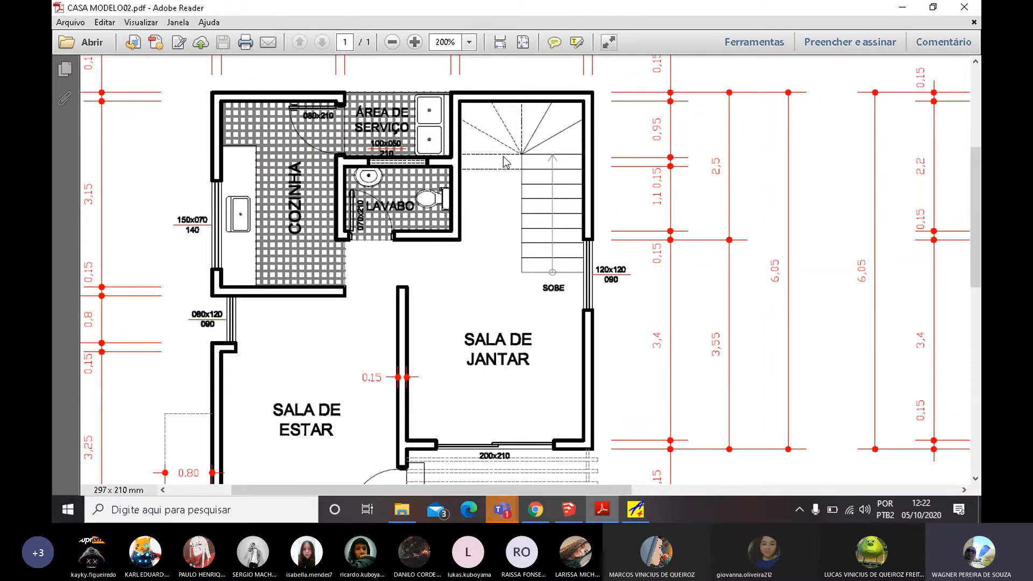
mouse_move(636, 509)
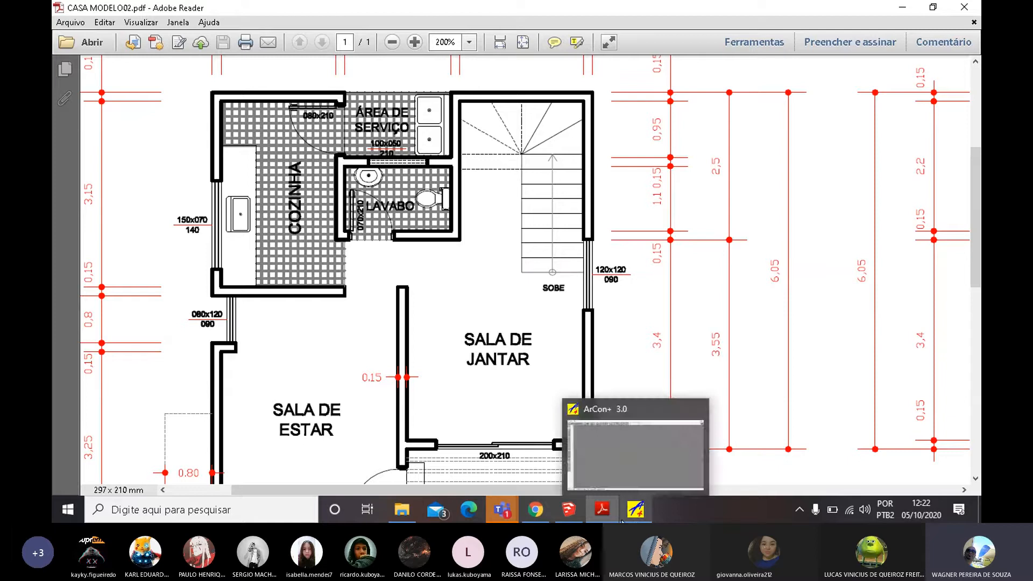
mouse_move(603, 515)
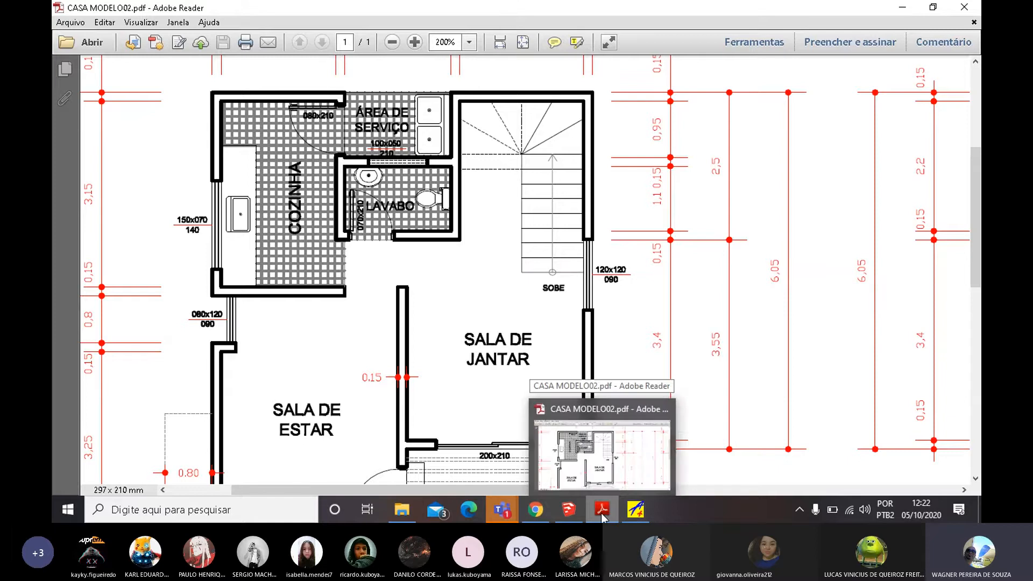
click(572, 513)
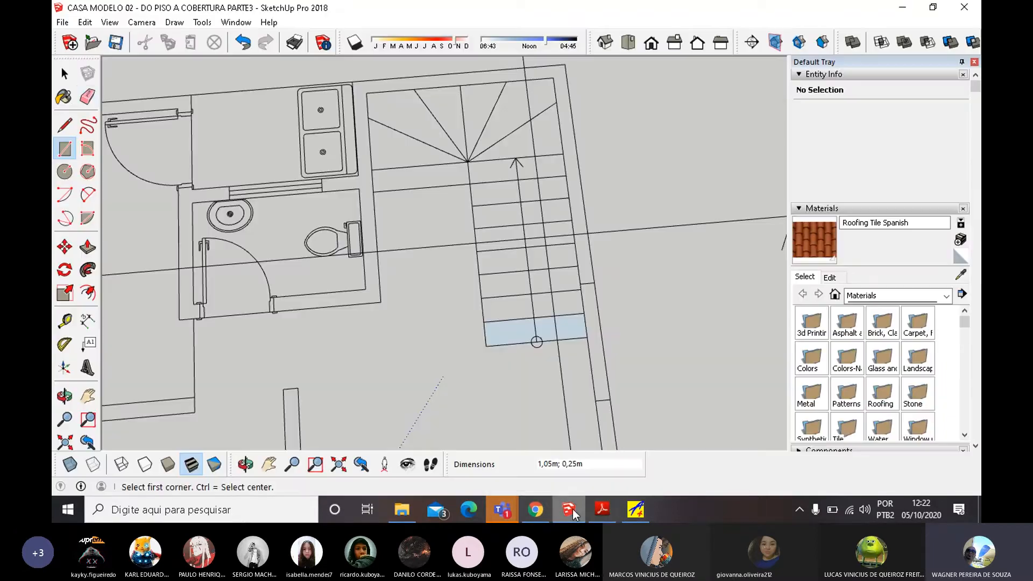
Extrude the first tread's rectangle upward 0.17 m to form the first step.
click(65, 74)
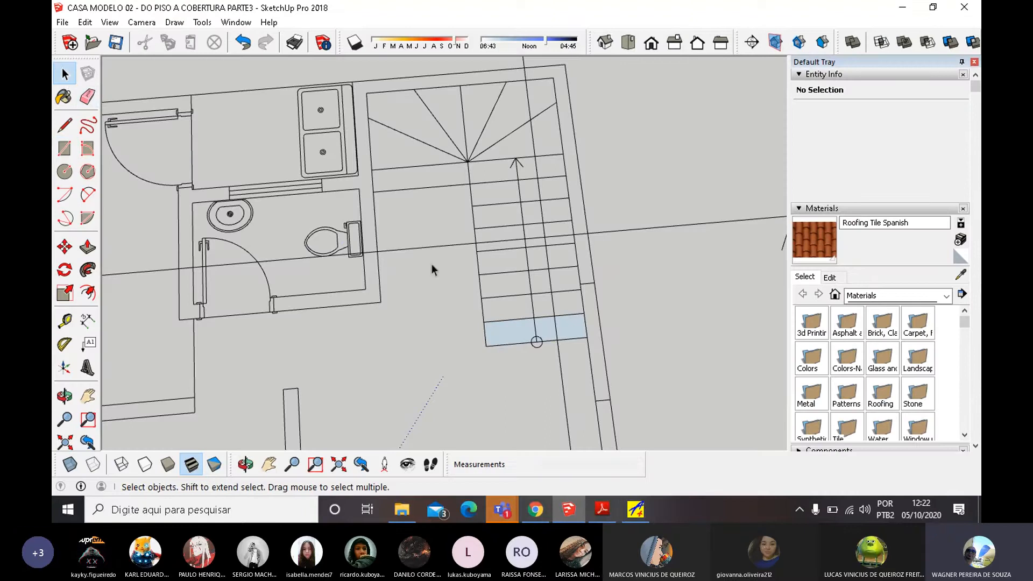
key(p)
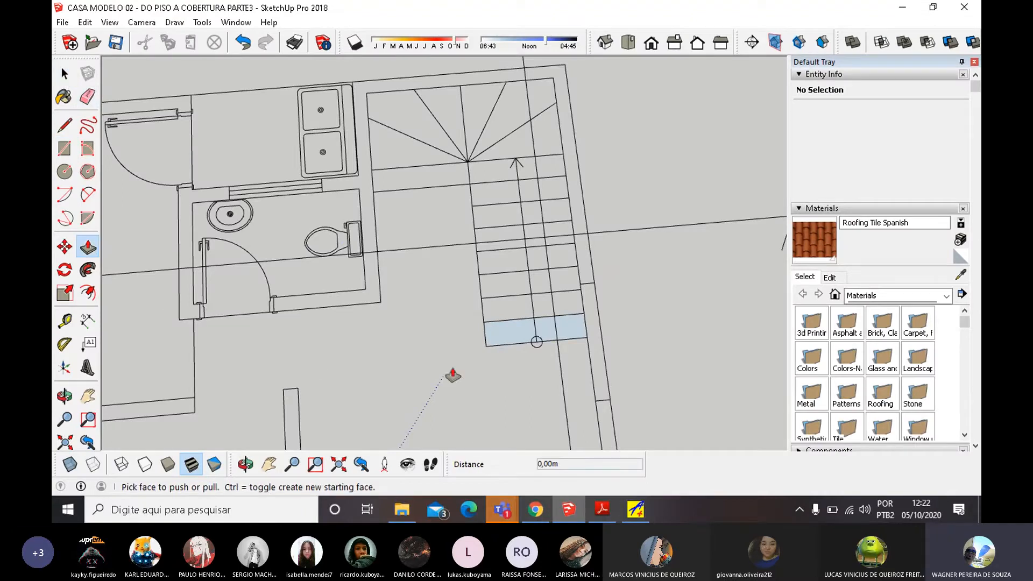
click(491, 338)
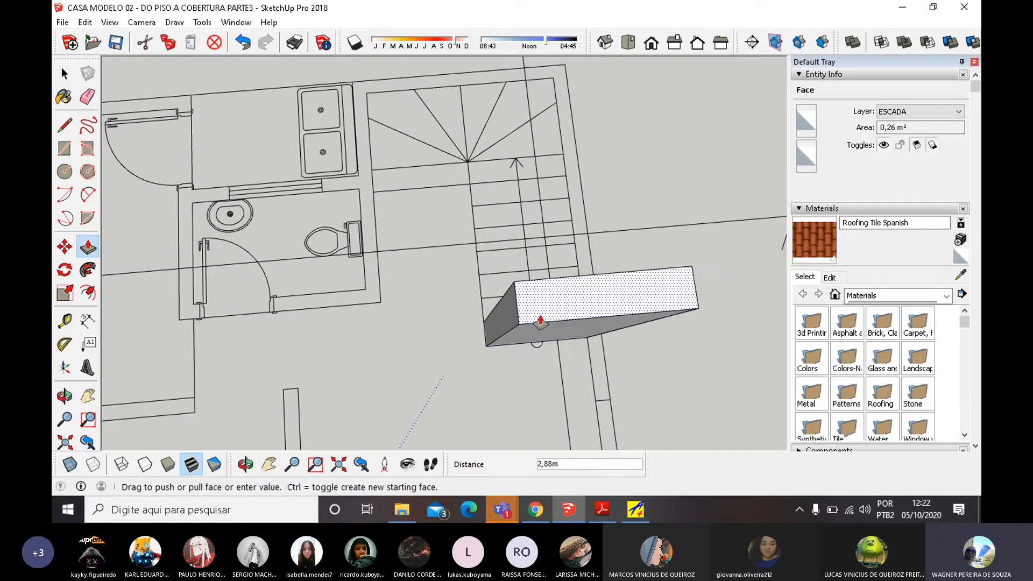
middle_drag(538, 315, 479, 223)
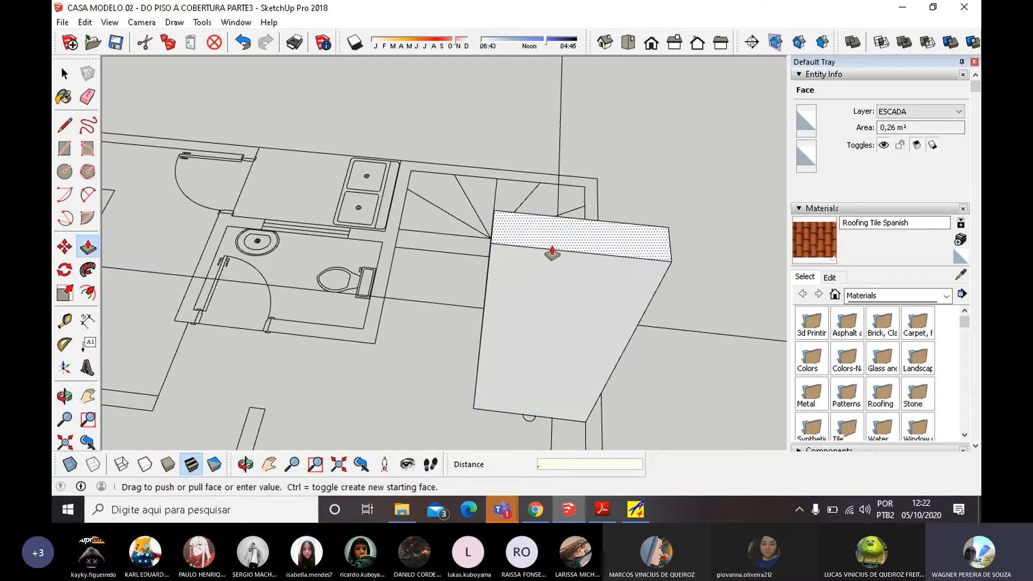
text(,17)
key(Return)
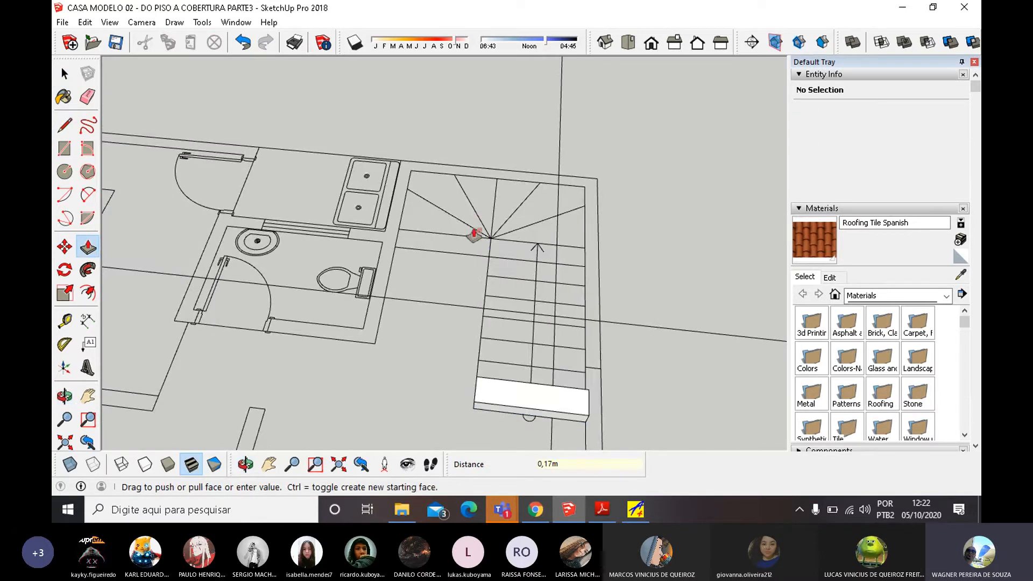
scroll(487, 250, down, 3)
middle_drag(565, 374, 462, 385)
scroll(540, 372, up, 2)
scroll(500, 376, up, 2)
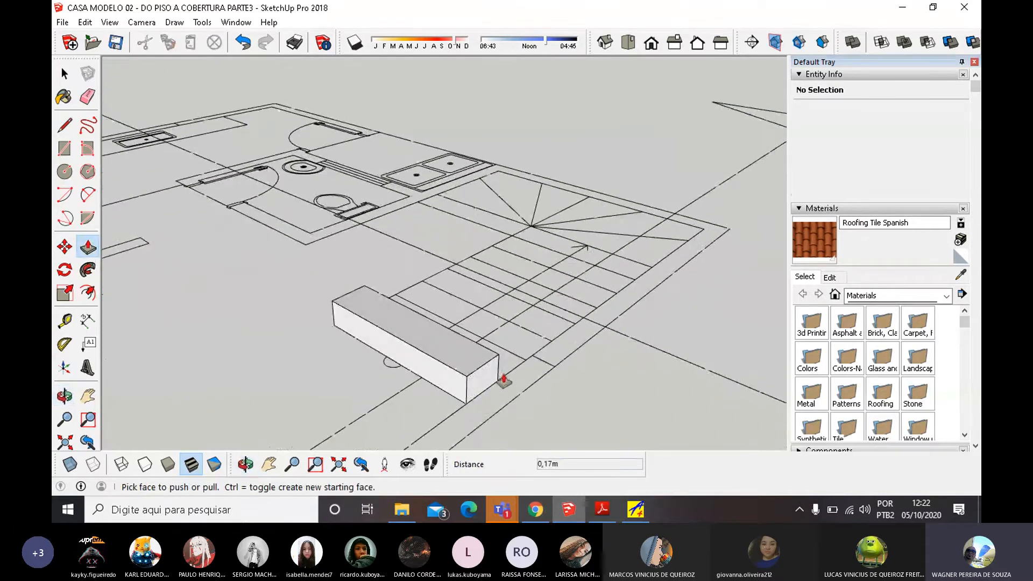
Select the whole first step block and make it a component with the default settings.
click(64, 74)
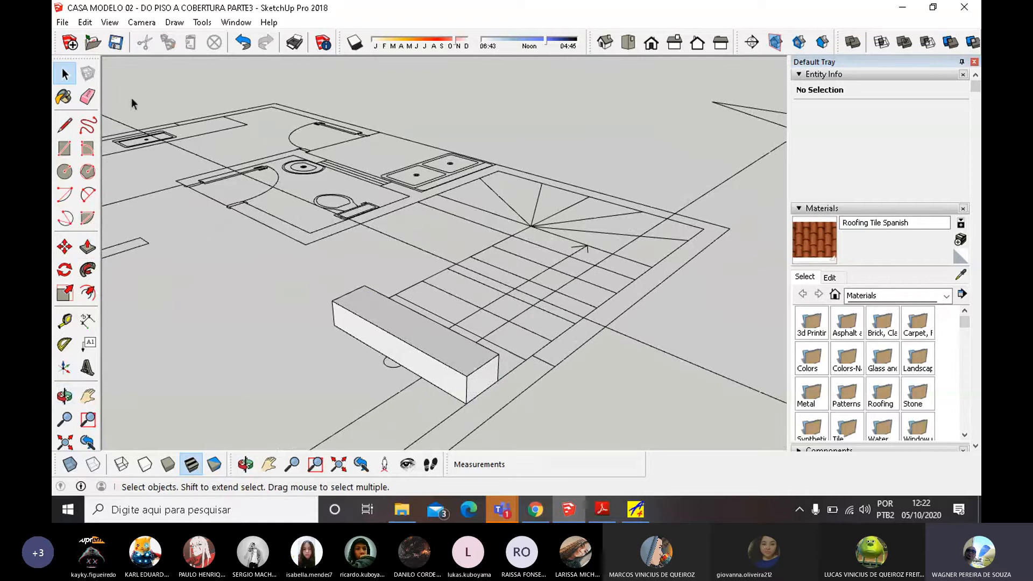
triple_click(479, 388)
right_click(407, 348)
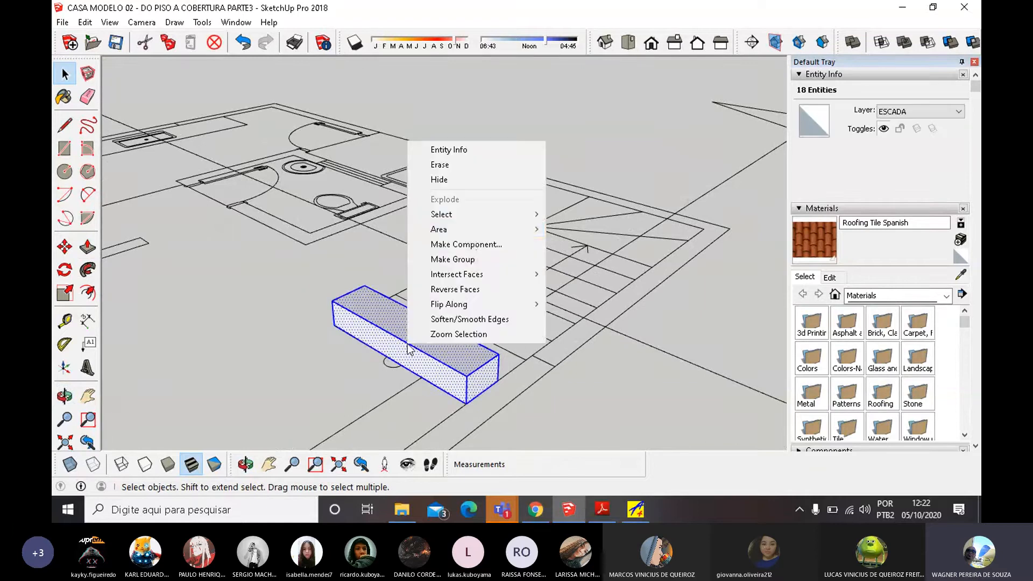
click(457, 245)
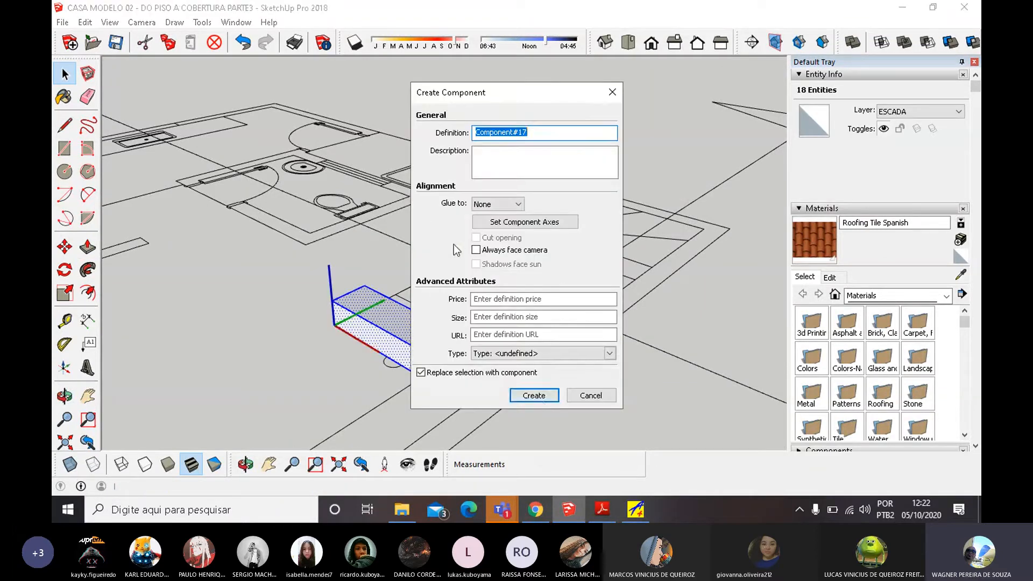
click(543, 399)
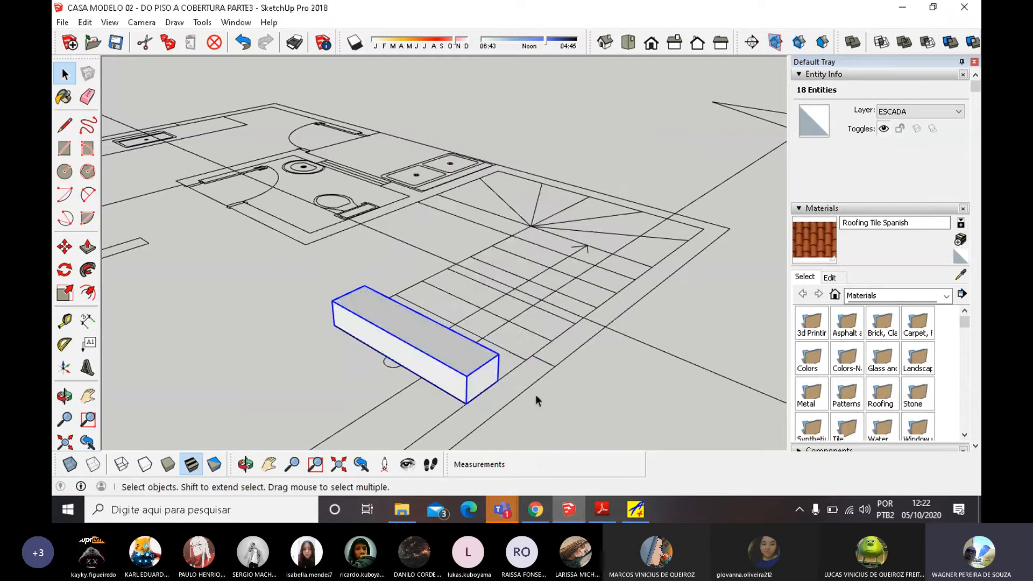
Copy the step component onto the first step's upper rear edge and repeat the copy 7 times up the flight.
click(65, 248)
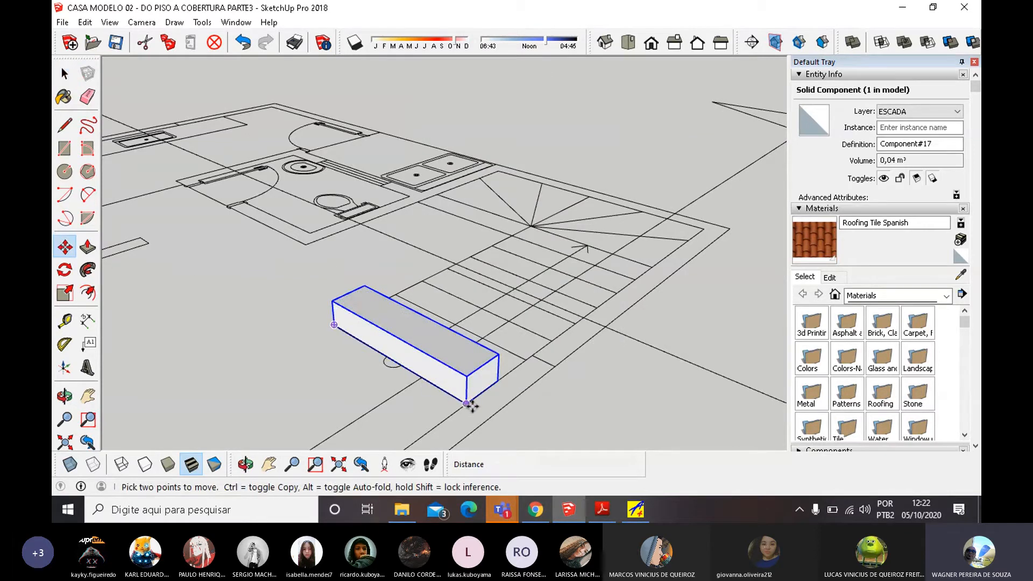
click(467, 403)
key(ctrl)
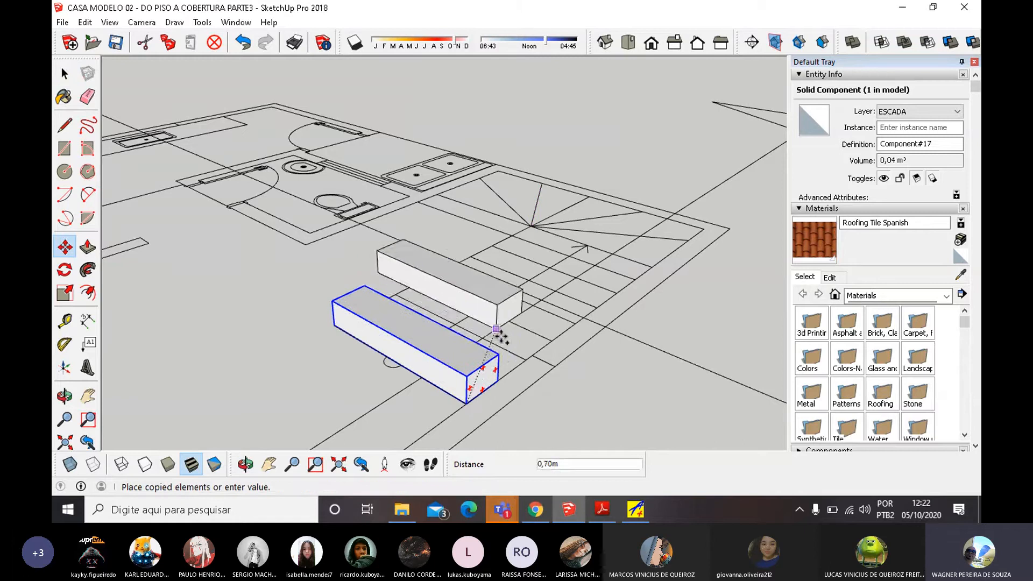
click(501, 325)
middle_drag(501, 326, 459, 382)
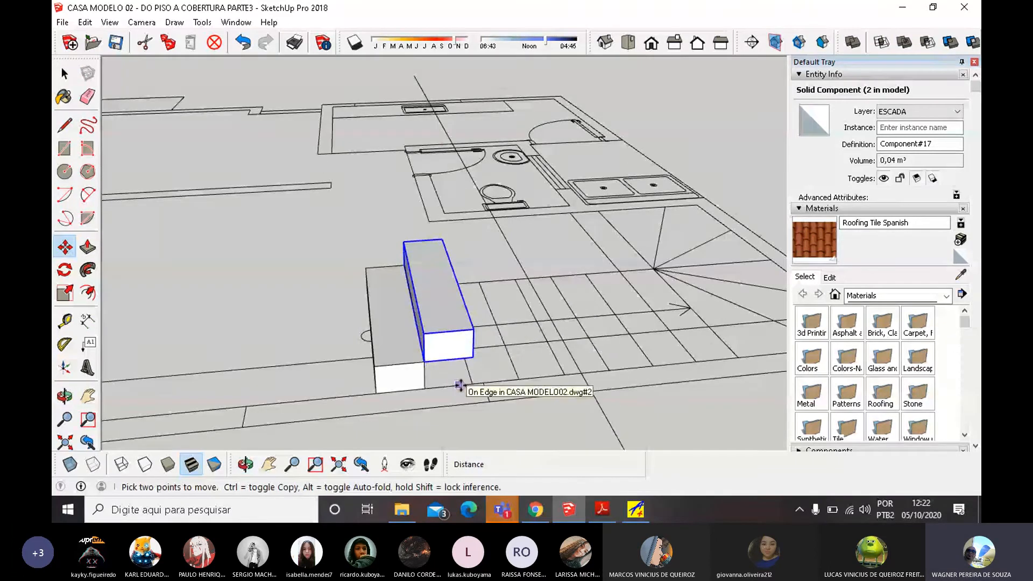
text(*7)
key(Return)
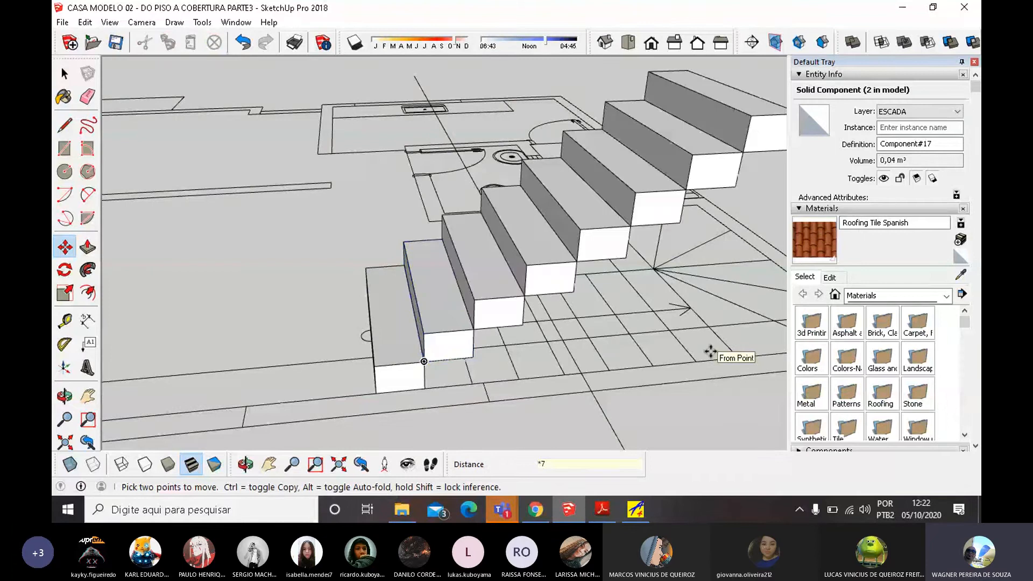
middle_drag(711, 353, 589, 203)
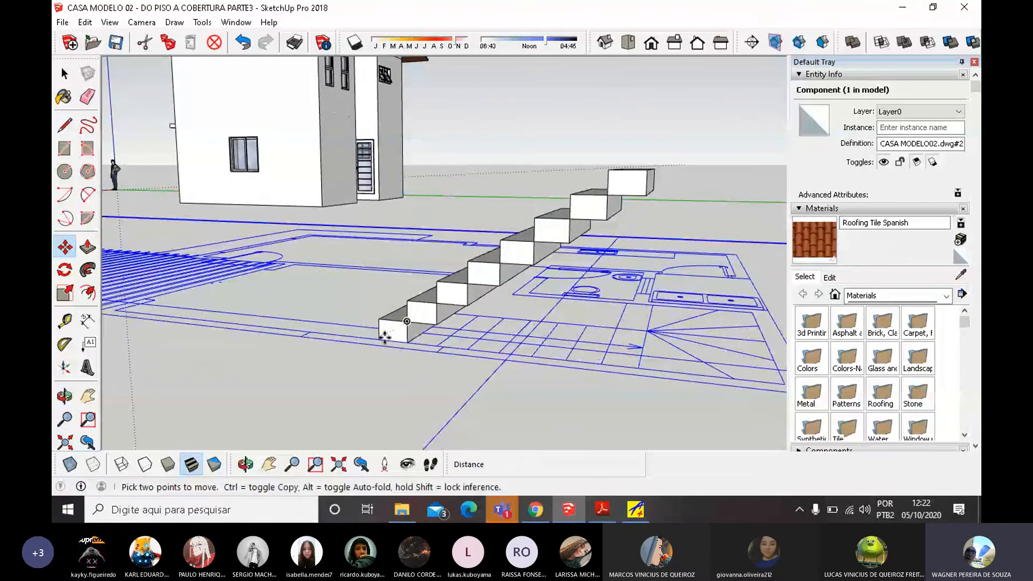
scroll(393, 328, up, 5)
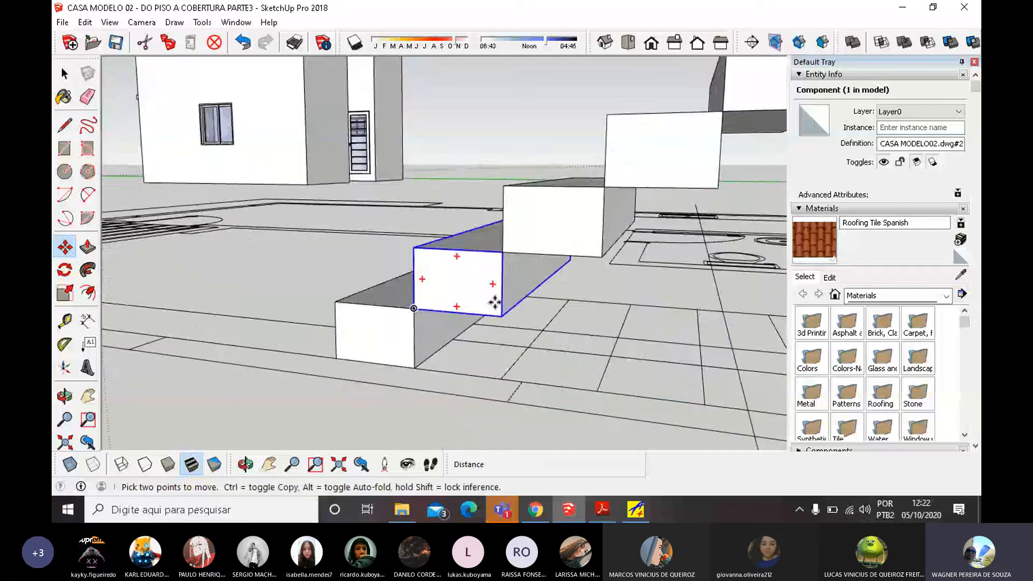
middle_drag(494, 303, 478, 283)
key(space)
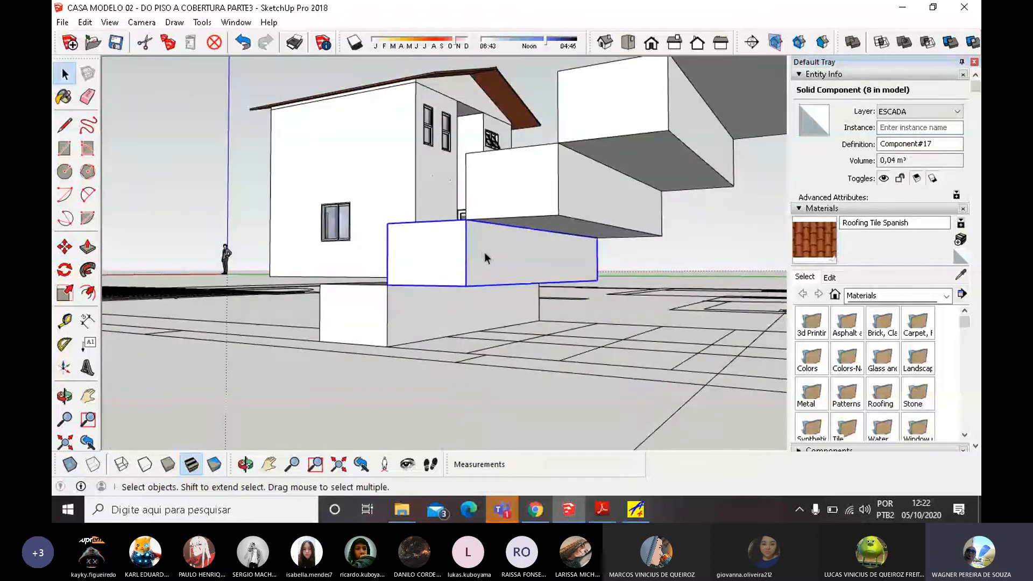
double_click(483, 253)
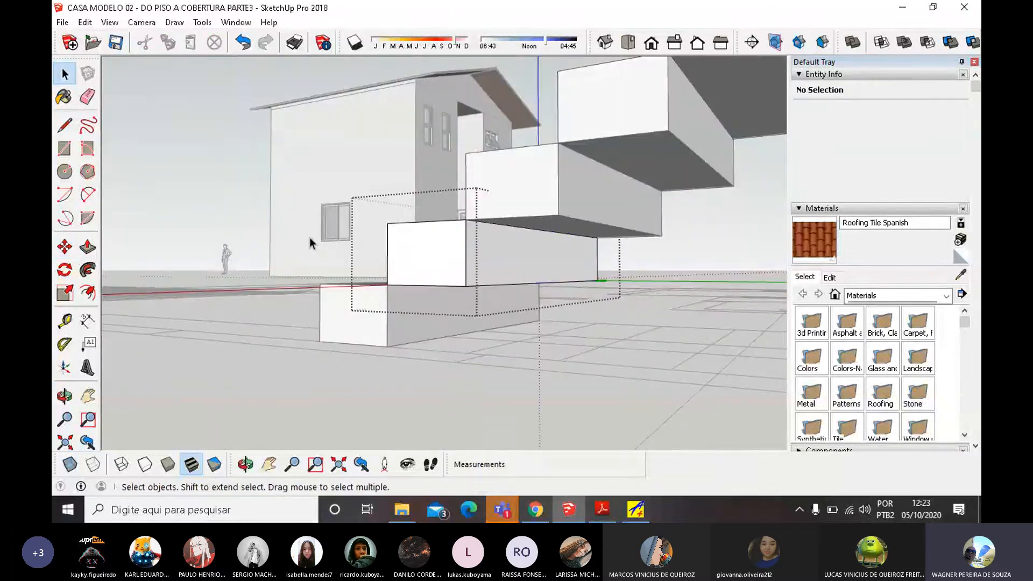
click(485, 223)
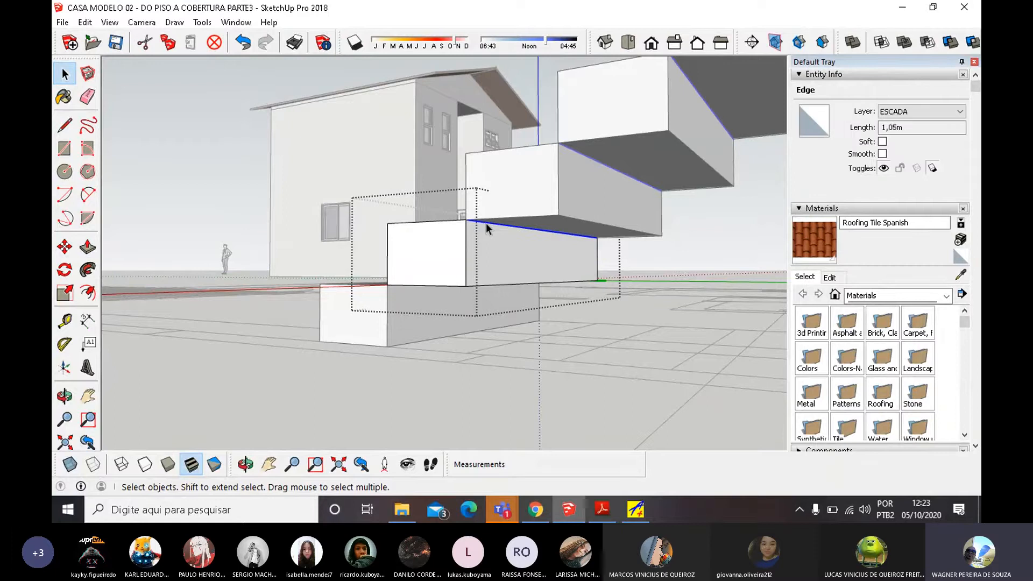
click(180, 102)
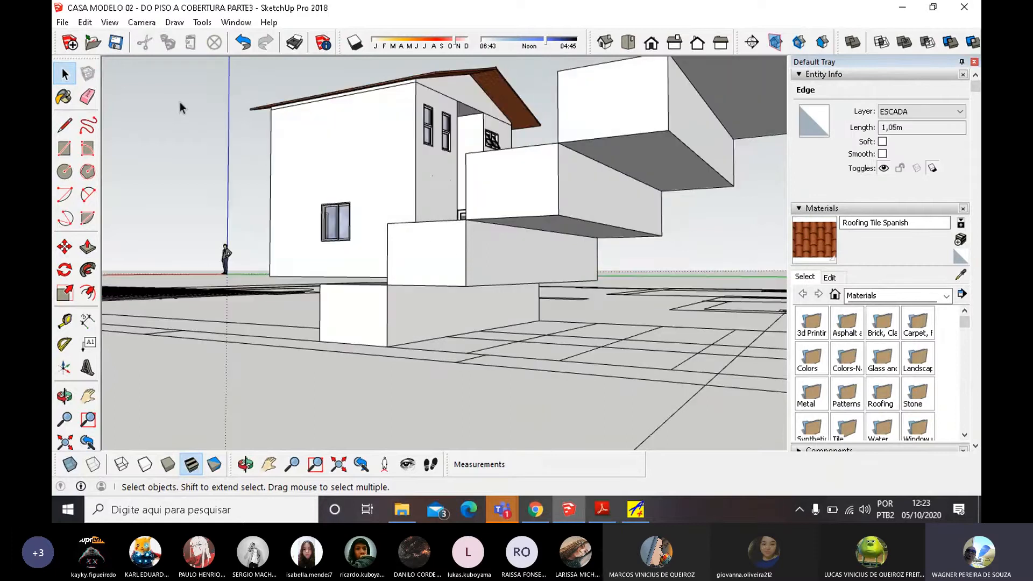
Inside the second step component, move the upper rear edge back to the next step's lower rear corner to slope the stair's underside, then close the component.
double_click(499, 248)
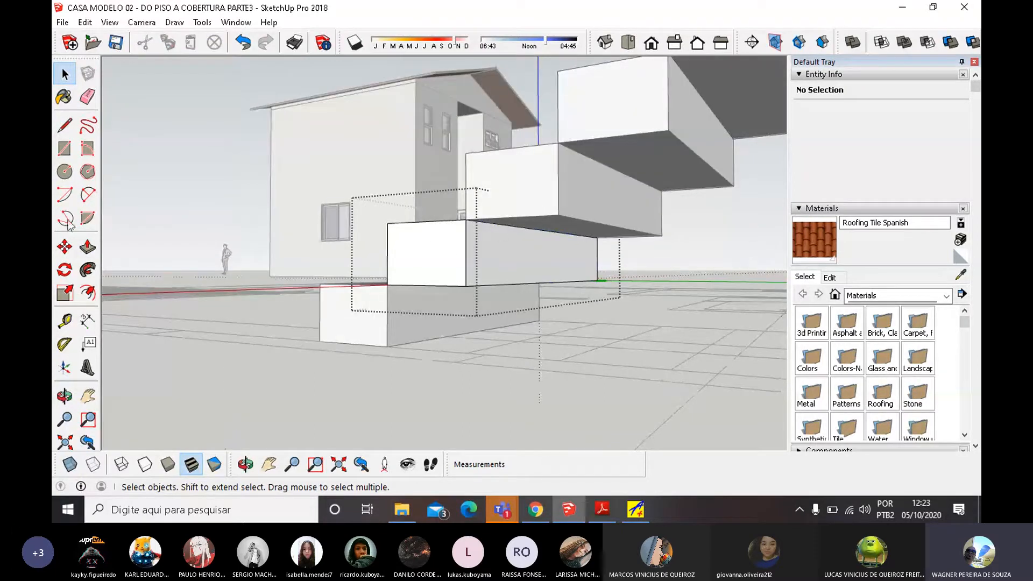
key(ctrl+t)
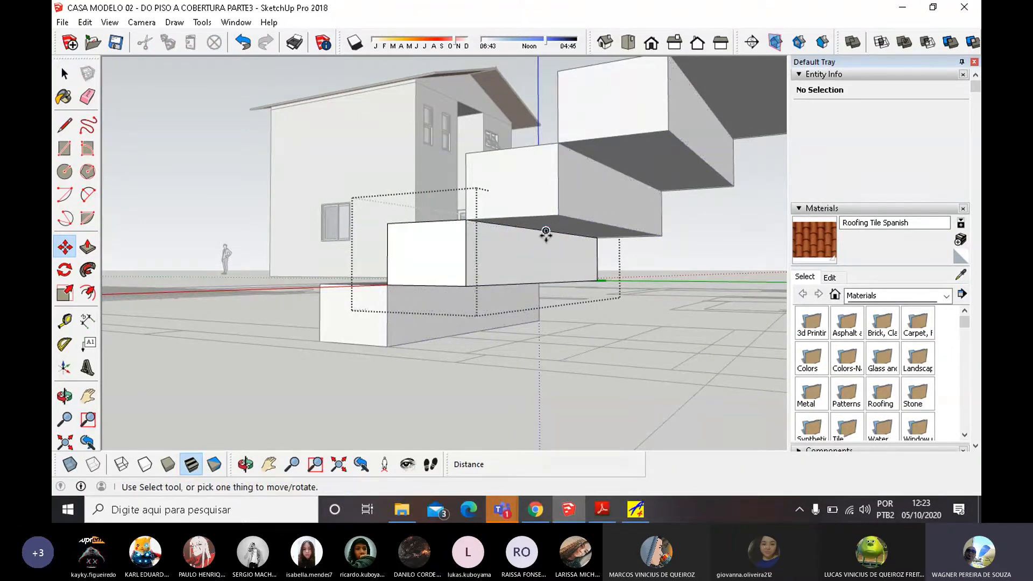
middle_drag(482, 225, 537, 233)
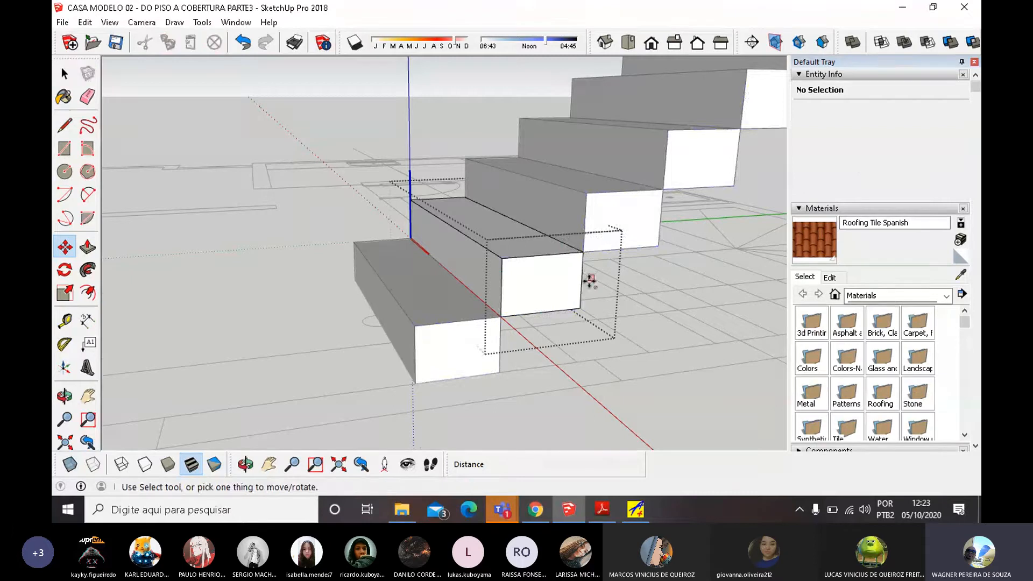
middle_drag(588, 276, 435, 204)
scroll(435, 204, up, 1)
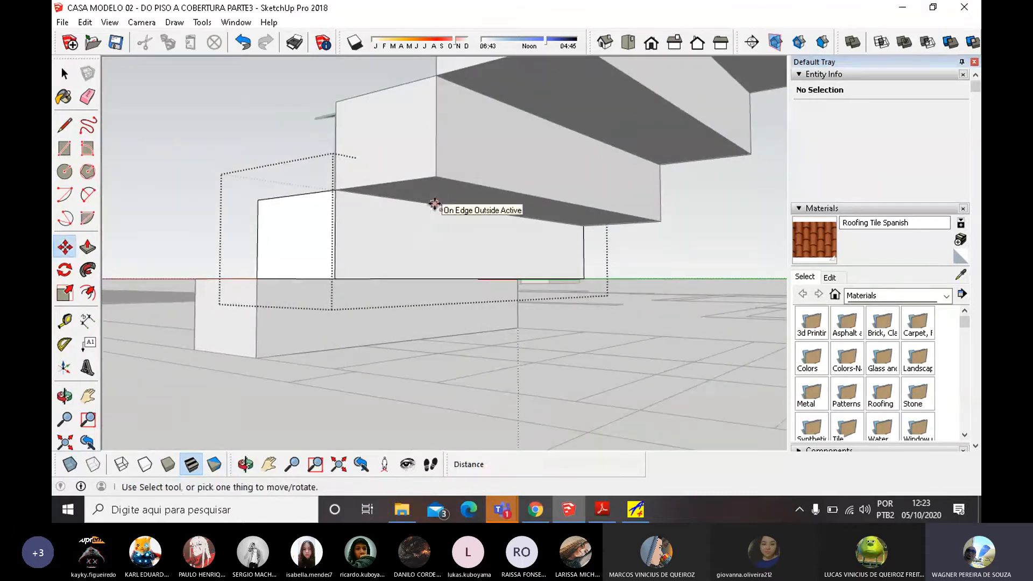
key(space)
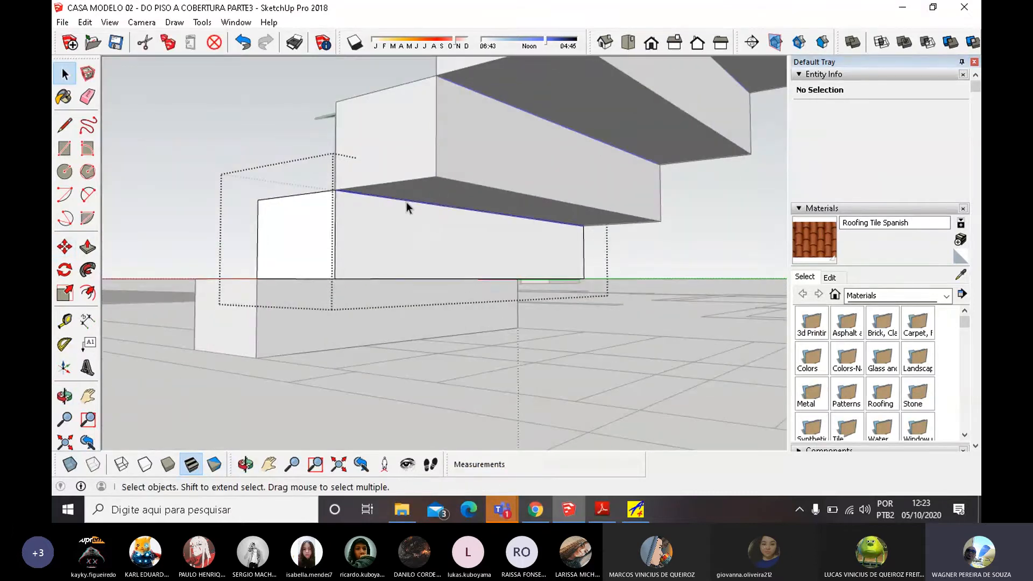
click(406, 203)
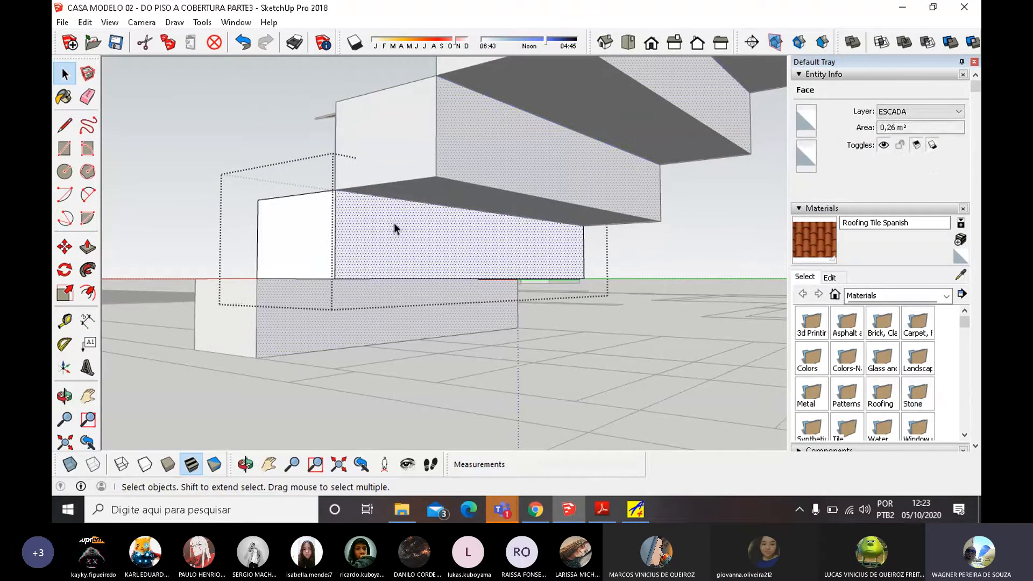
click(420, 203)
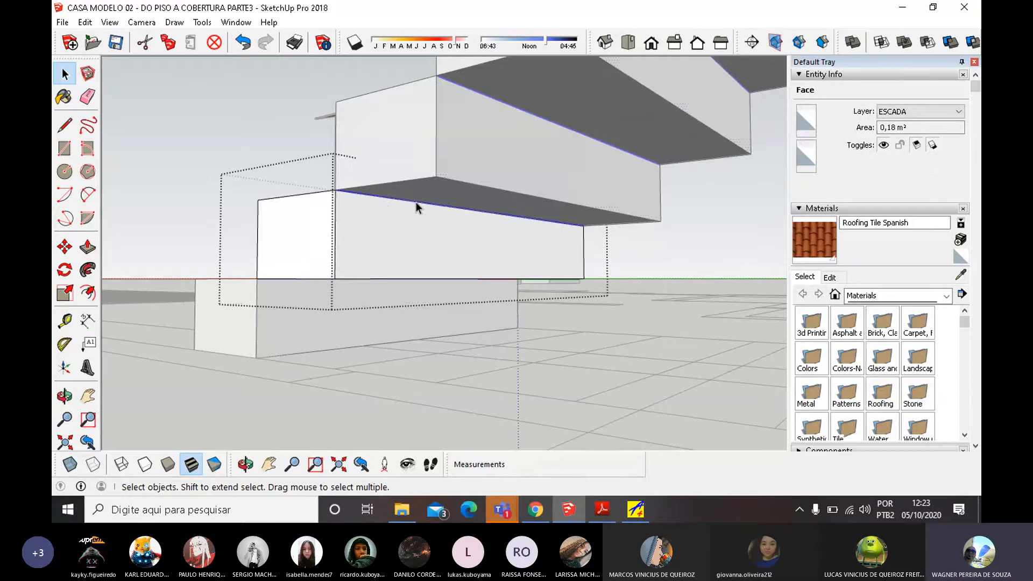
click(65, 247)
click(334, 190)
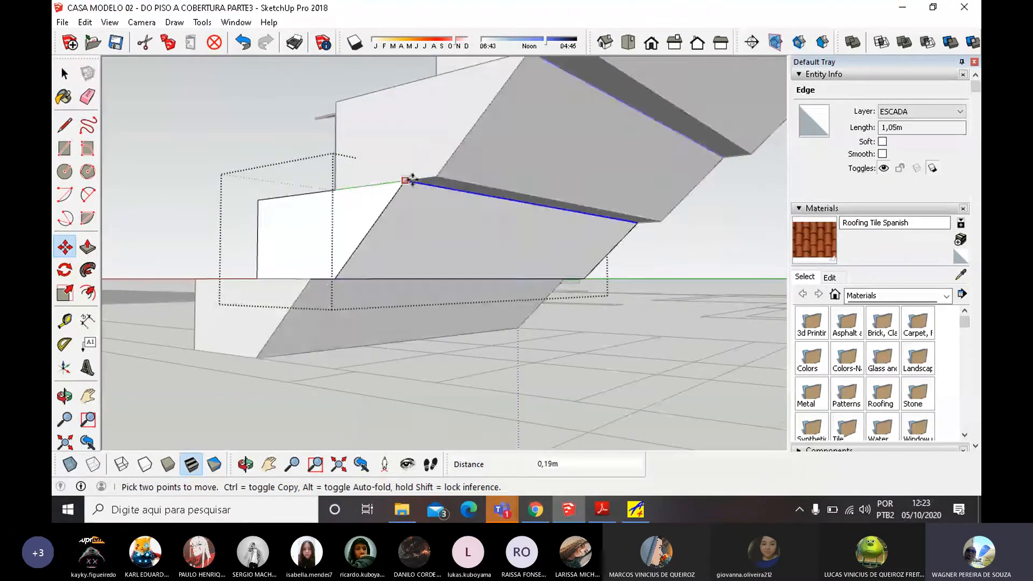
scroll(445, 231, down, 4)
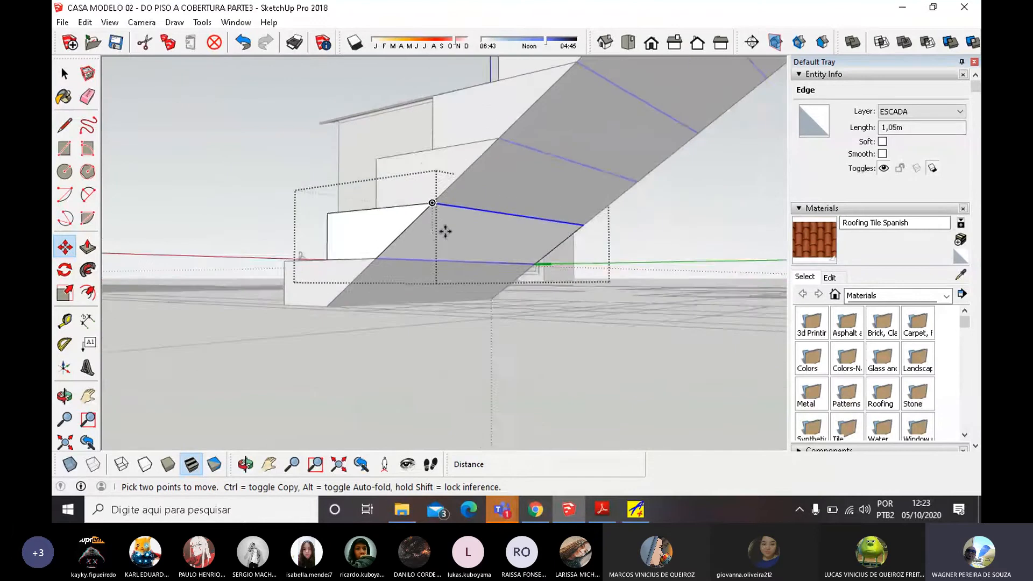
middle_drag(450, 233, 506, 318)
scroll(352, 274, down, 3)
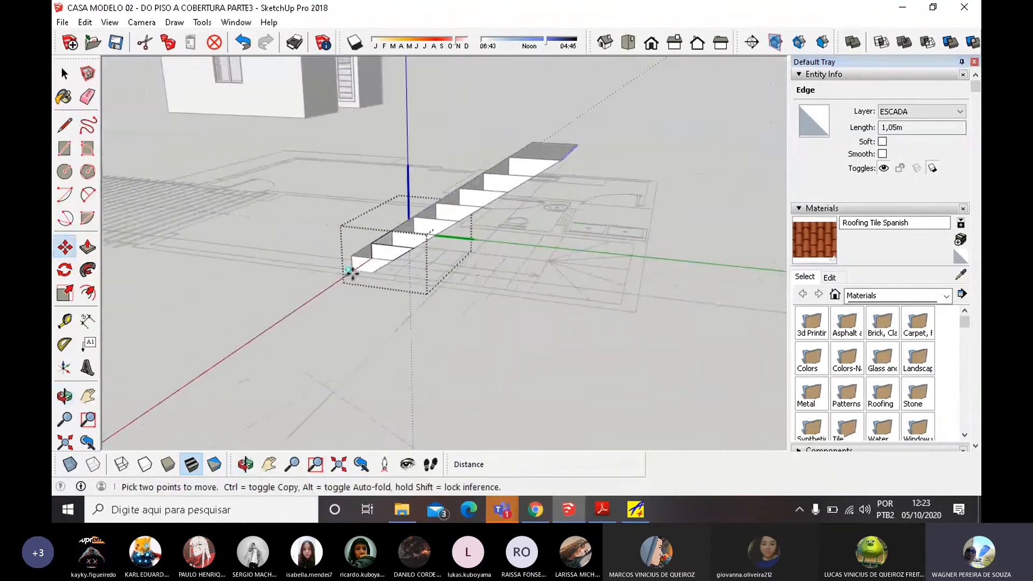
middle_drag(381, 249, 457, 203)
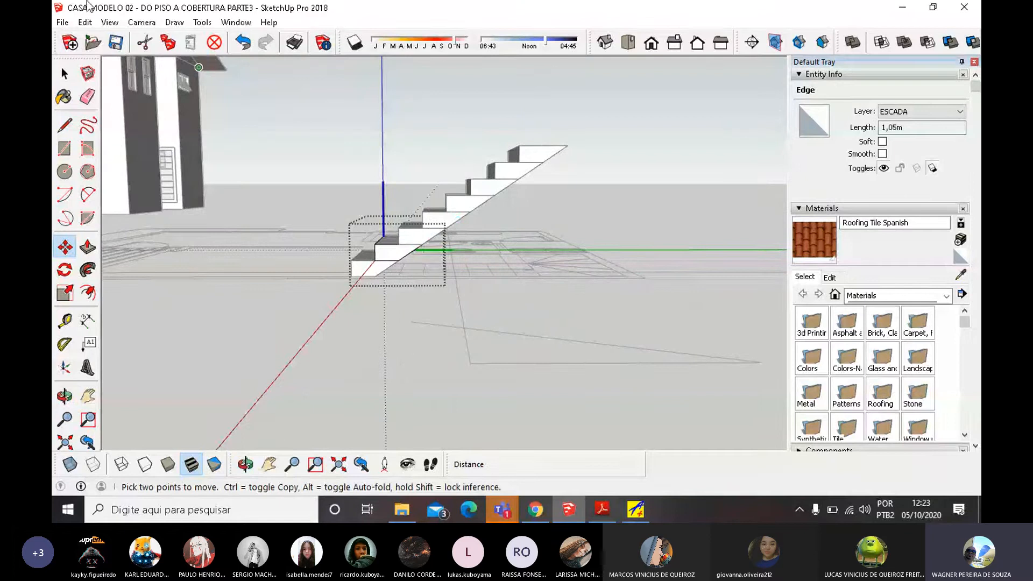
click(65, 74)
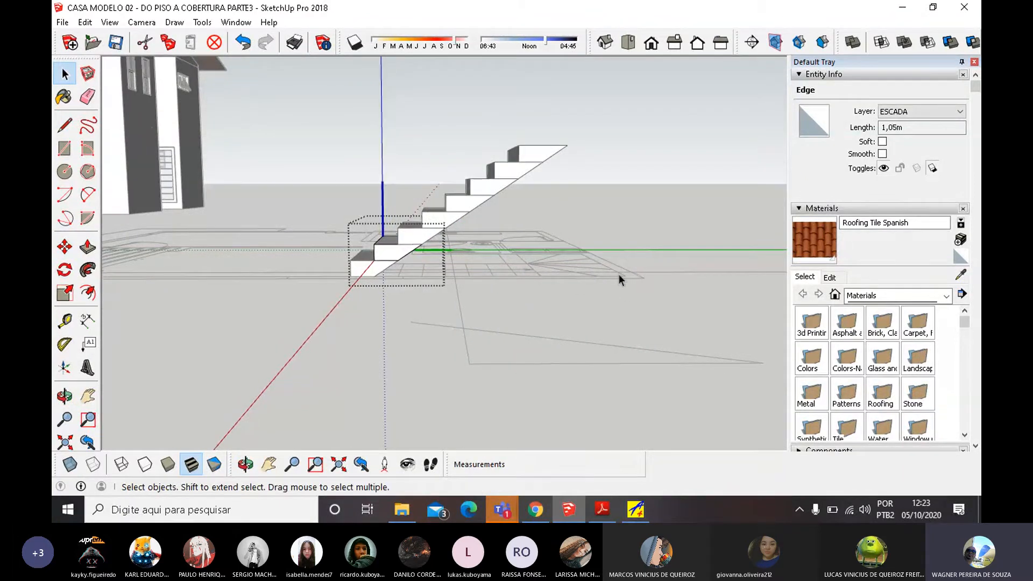
middle_drag(619, 279, 508, 355)
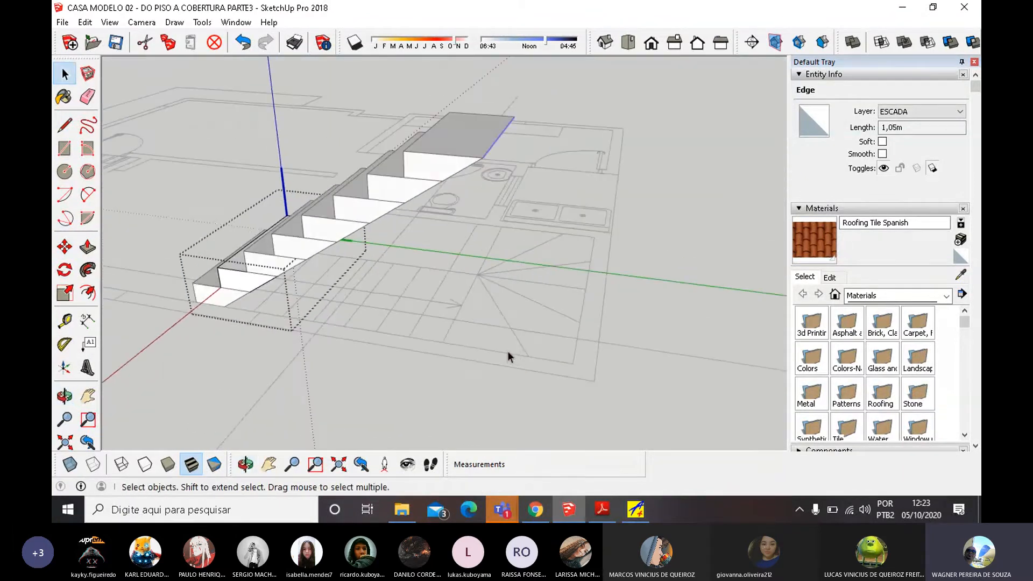
click(534, 319)
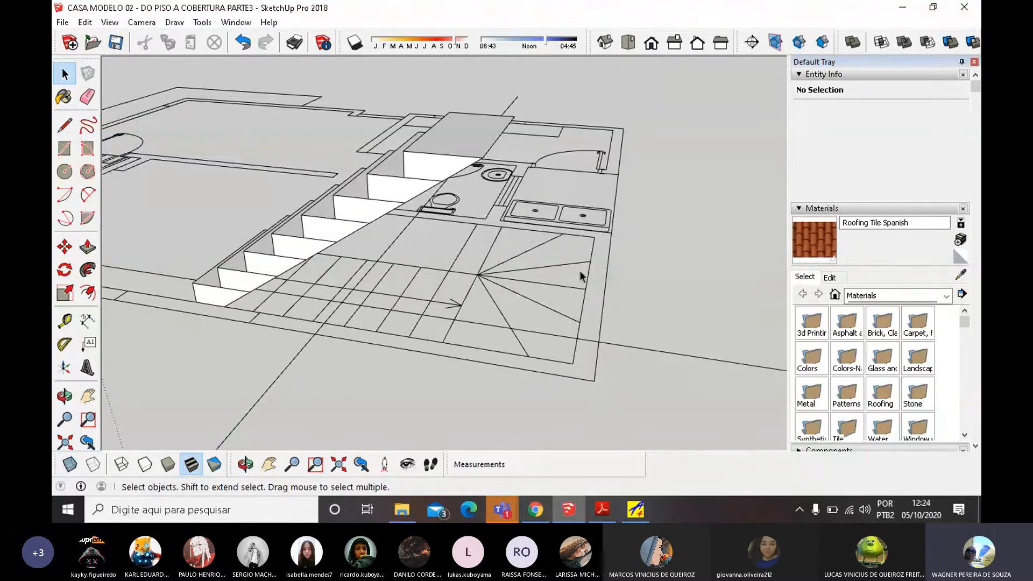
Draw a rectangle about 2.10 m by 0.90 m over the winder treads at the staircase's turn in the plan.
click(64, 148)
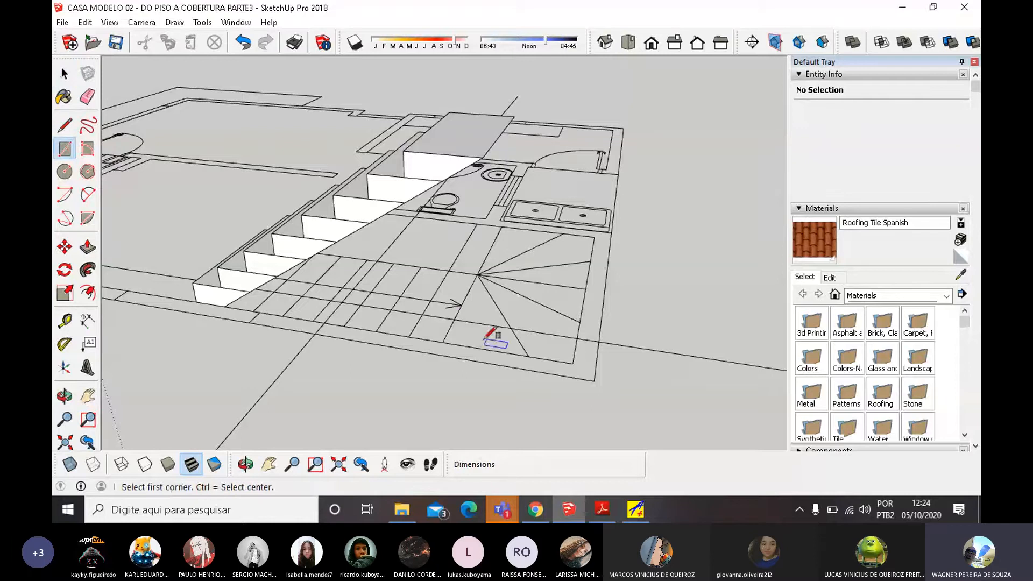
click(442, 342)
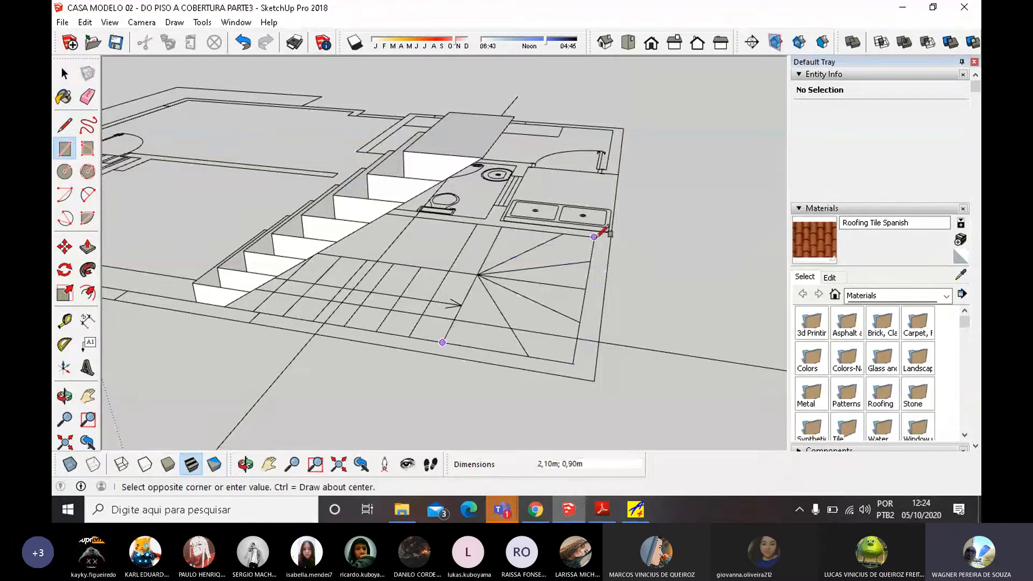
click(594, 237)
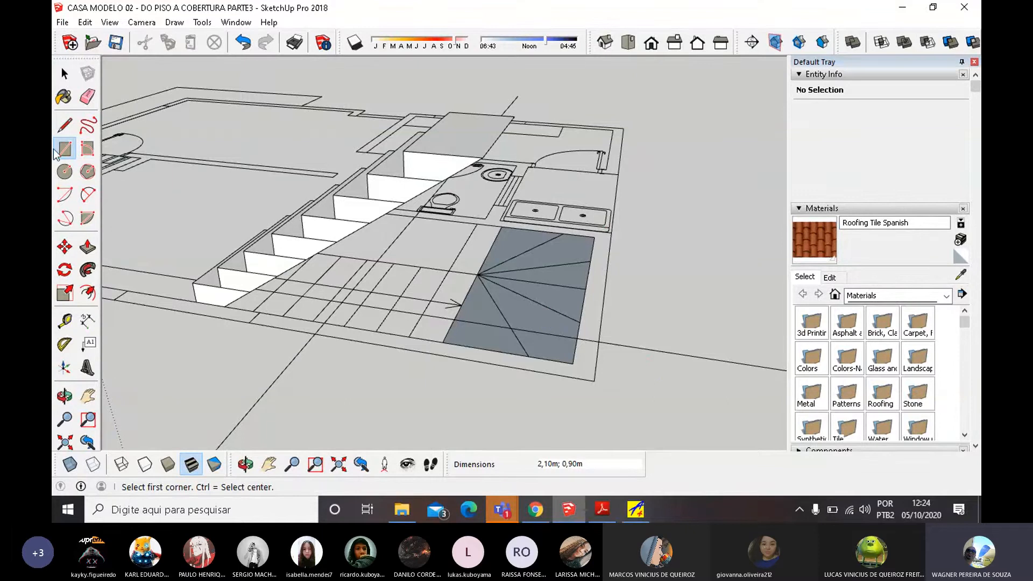
Draw five lines from the inner turning point to the rectangle's outer edges, following the plan's winder treads.
click(65, 126)
click(478, 274)
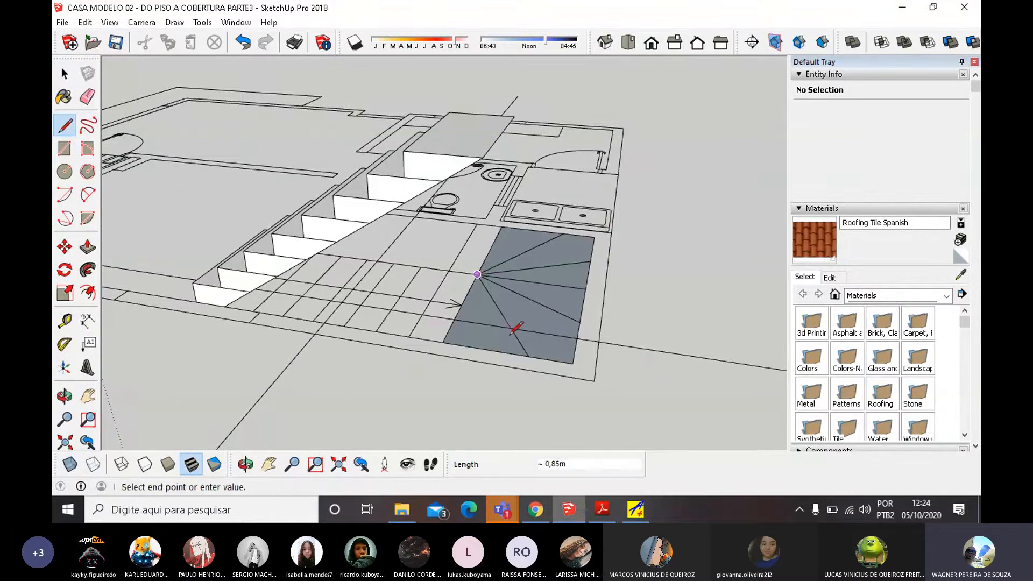
click(529, 356)
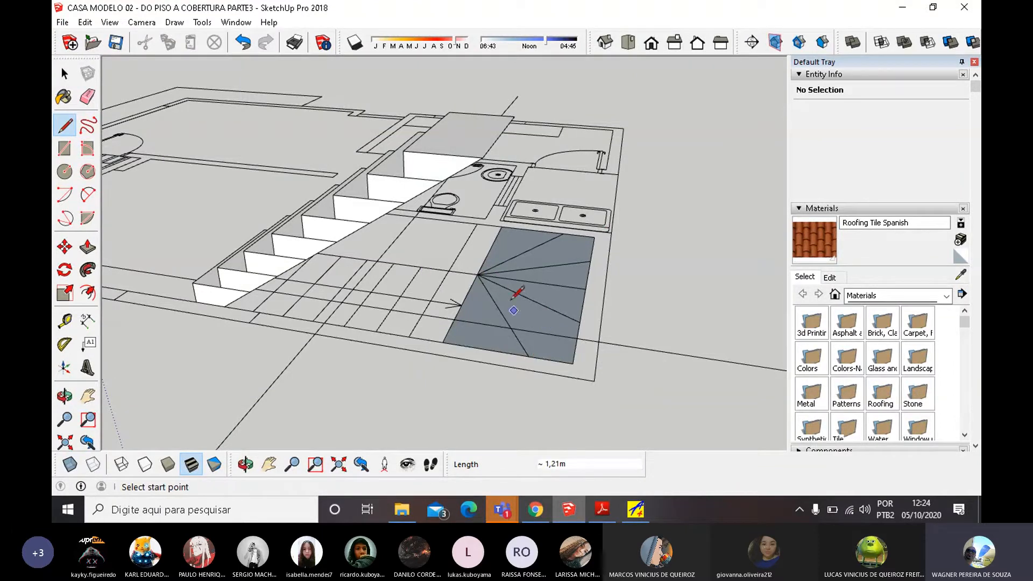
click(478, 275)
click(583, 310)
click(478, 274)
click(590, 282)
click(478, 275)
click(593, 249)
click(477, 275)
click(563, 232)
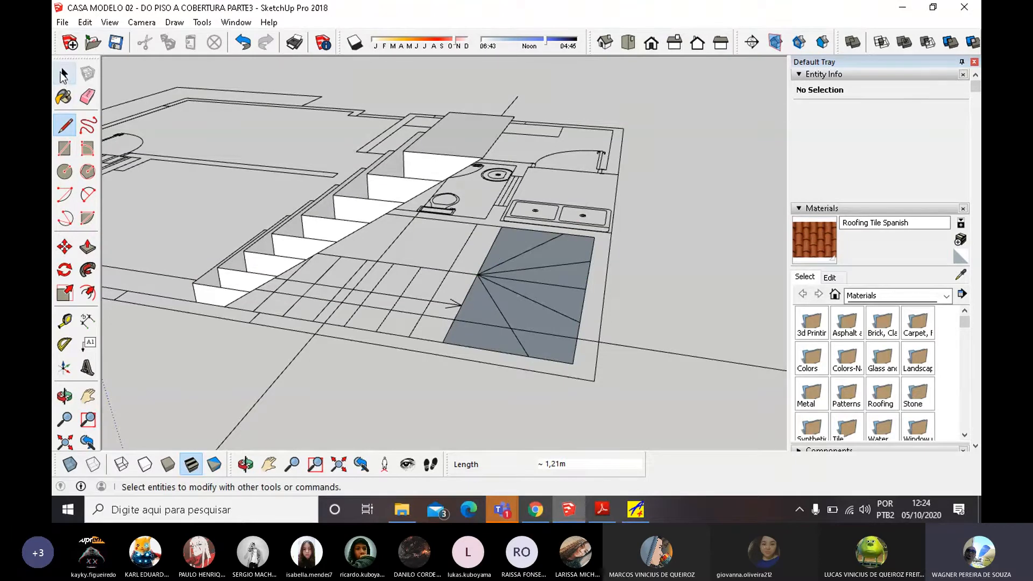
Select all the winder tread faces with their edges in the plan and reverse the faces.
click(65, 73)
triple_click(567, 297)
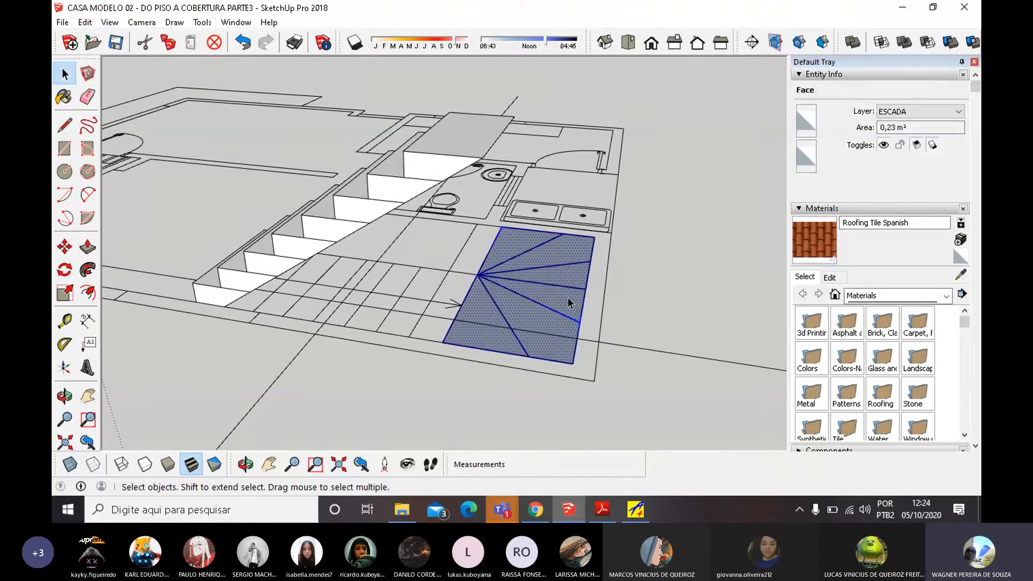
click(358, 336)
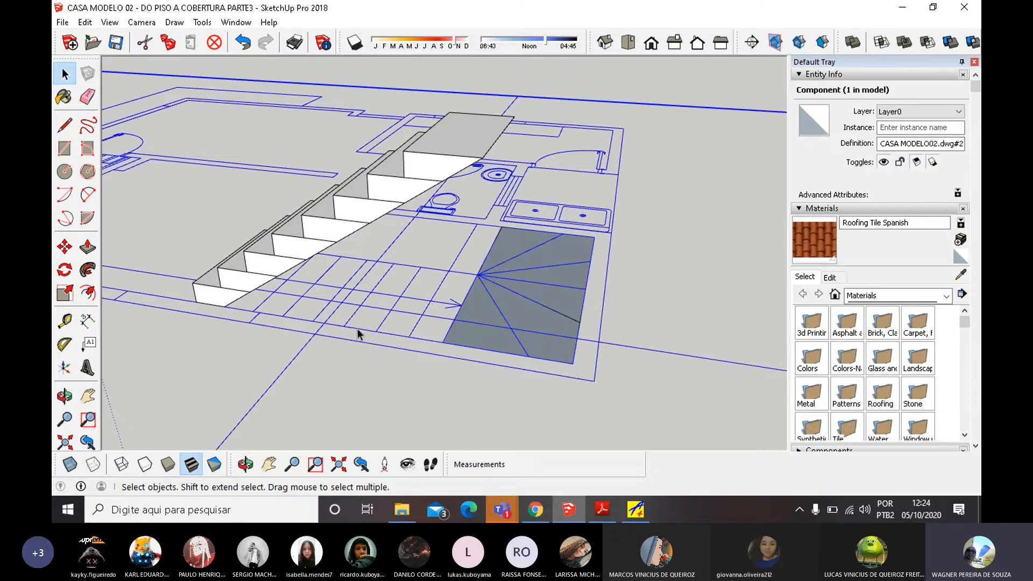
click(451, 171)
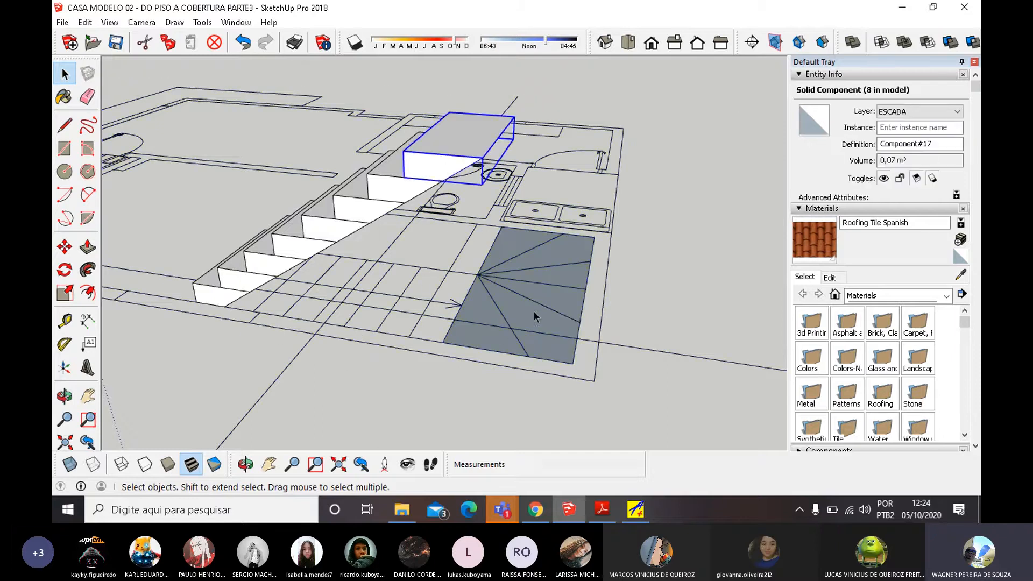
click(534, 311)
triple_click(538, 326)
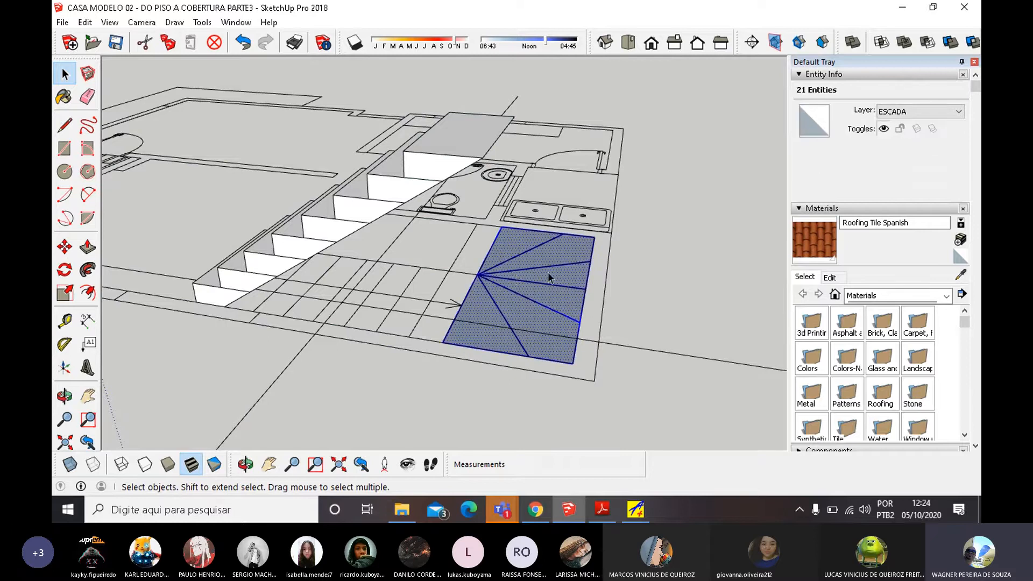
right_click(547, 279)
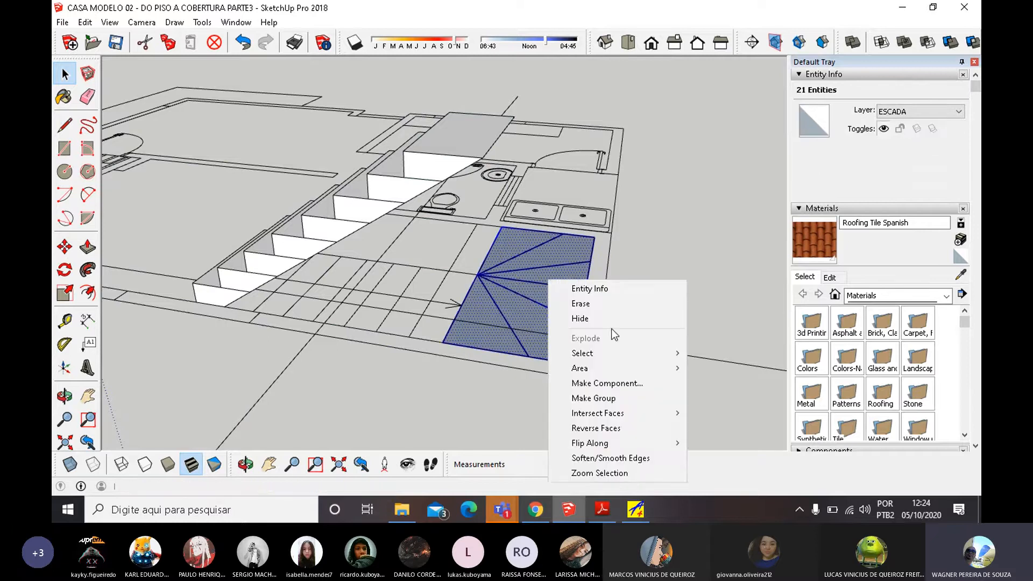
click(615, 431)
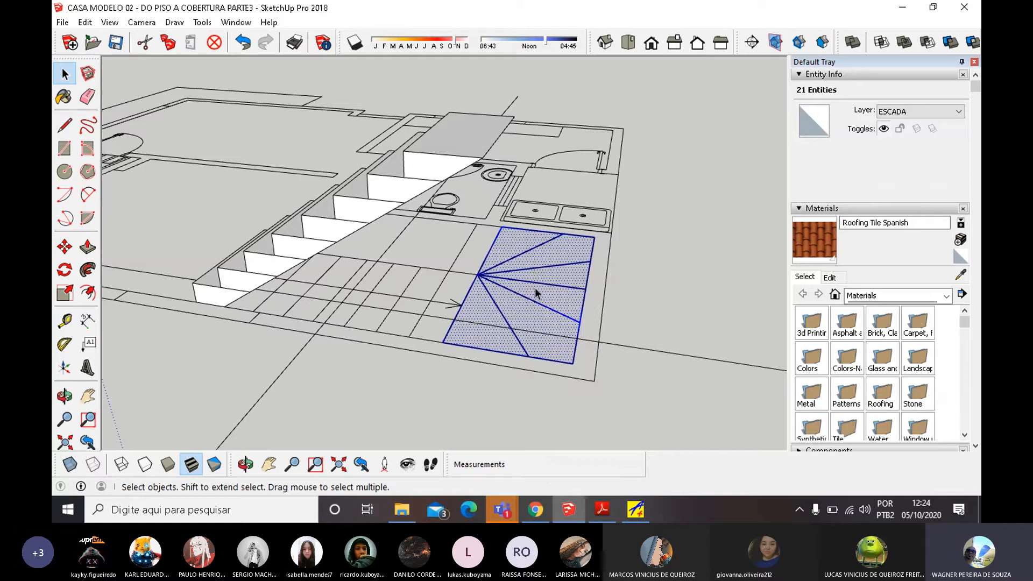
Move the winder tread faces straight up 1.36 m, level with the top of the flight's last step.
click(64, 246)
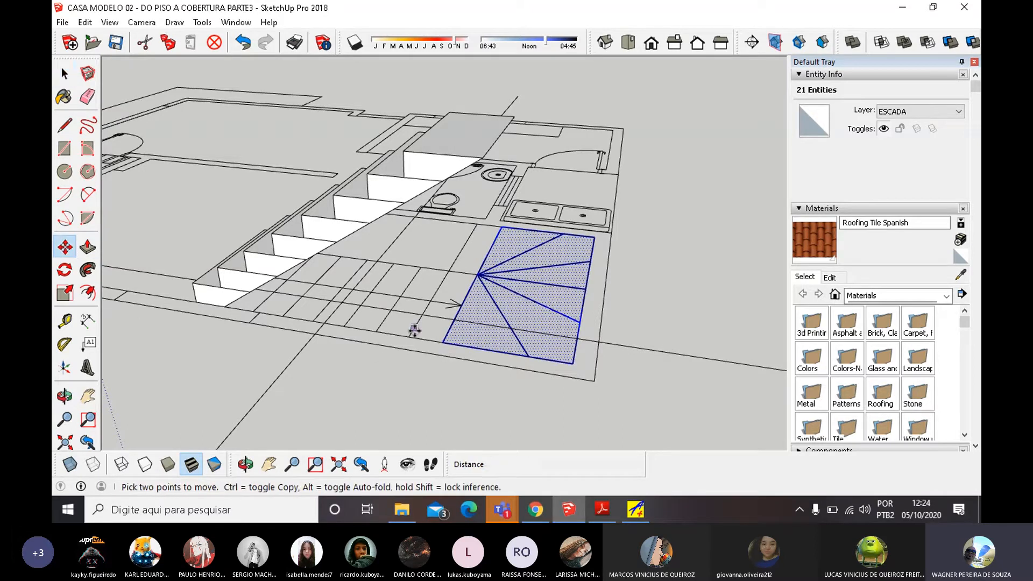
click(443, 342)
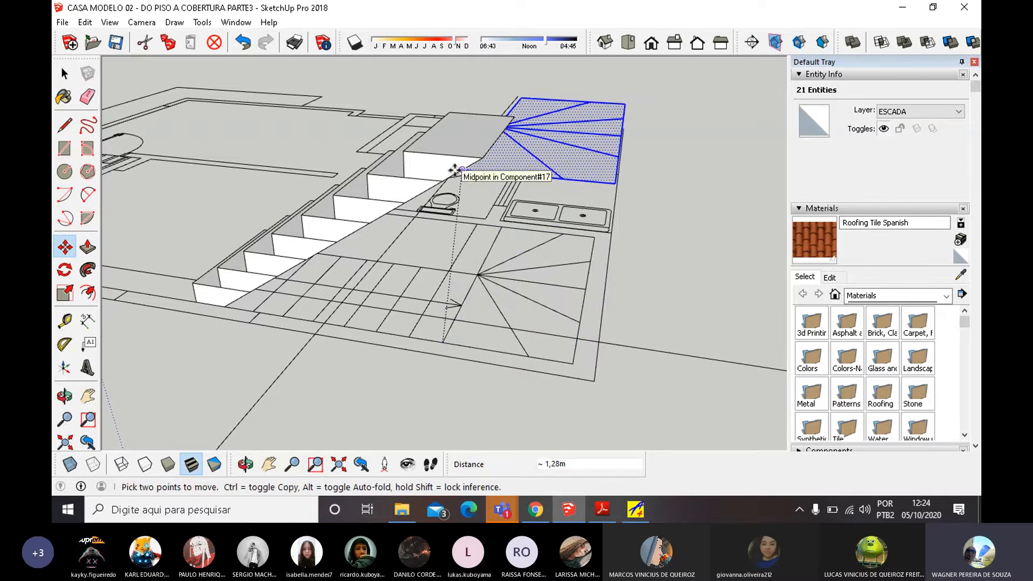
key(shift)
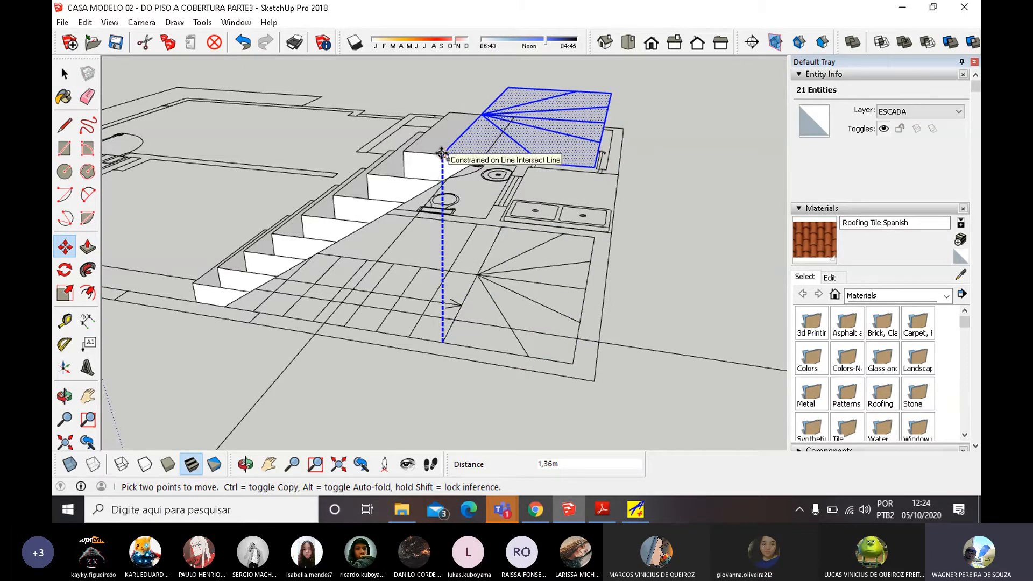
click(443, 154)
middle_drag(443, 153, 700, 294)
scroll(496, 147, up, 2)
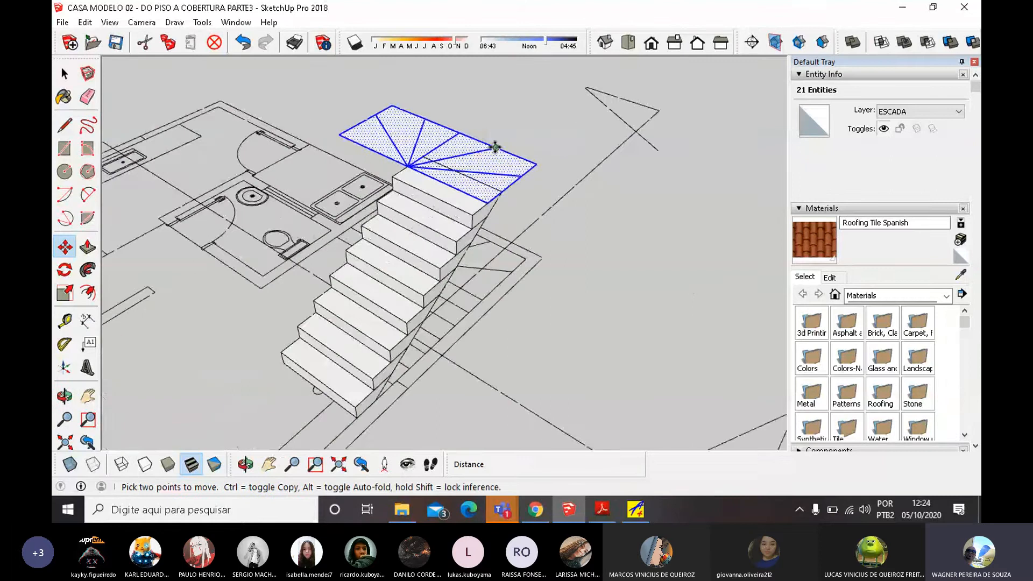
scroll(495, 146, up, 1)
key(space)
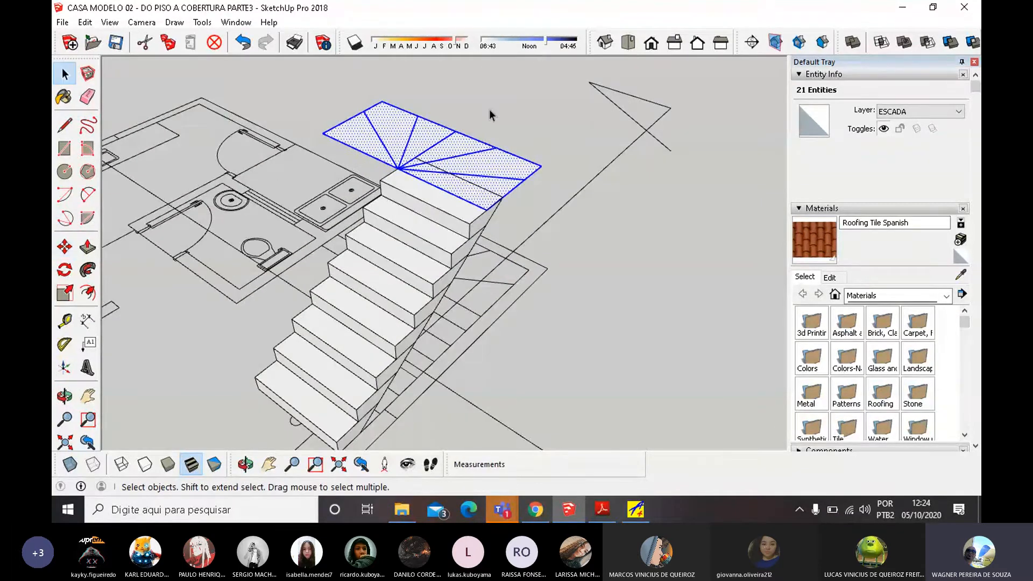
click(88, 246)
click(478, 201)
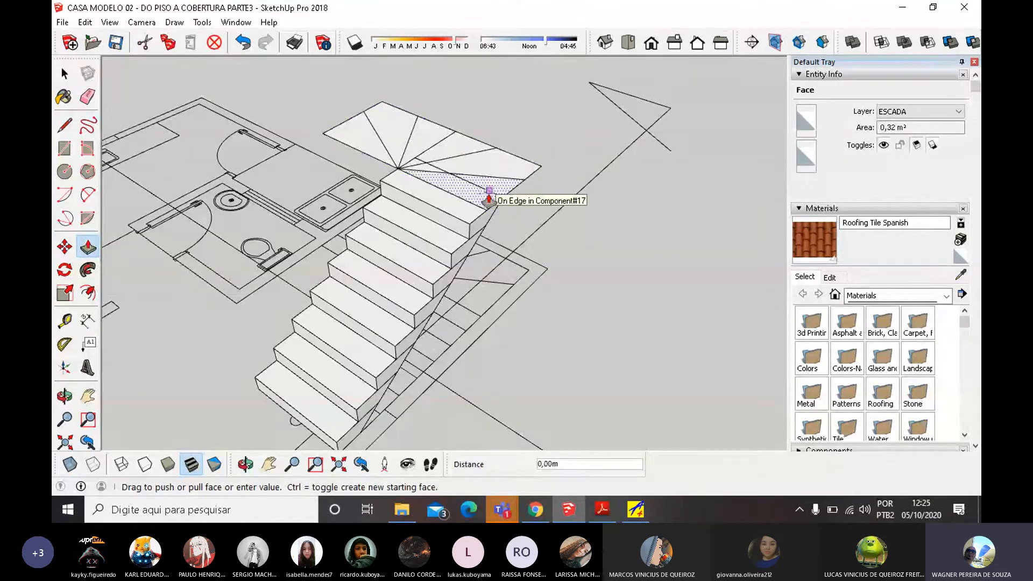
key(space)
triple_click(500, 169)
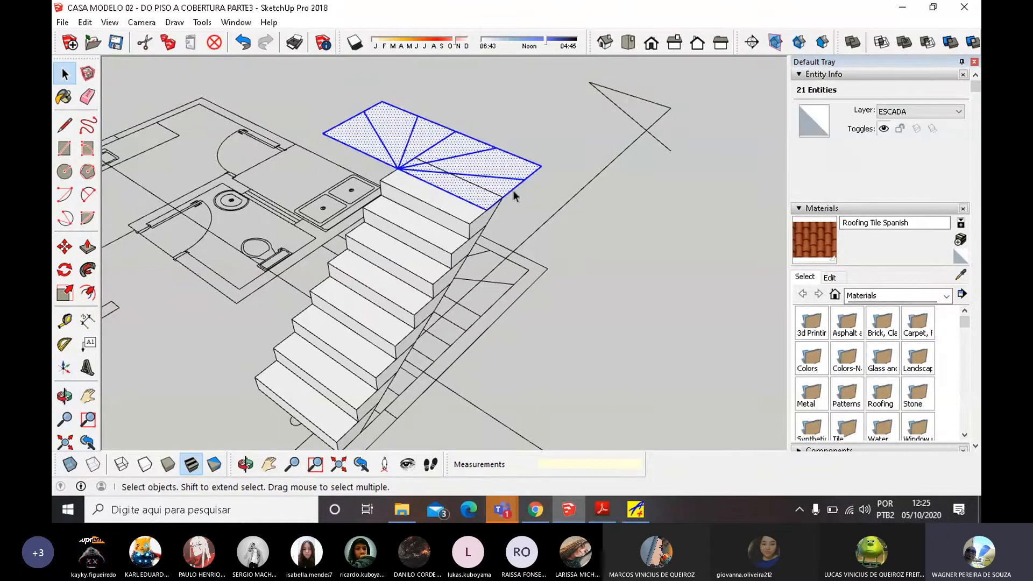
middle_drag(513, 189, 498, 217)
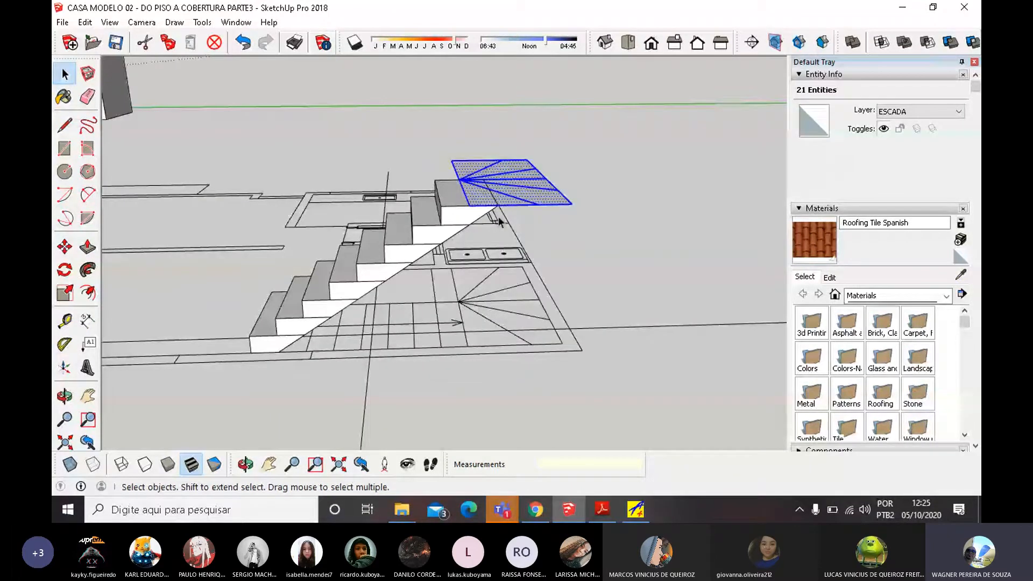
click(454, 217)
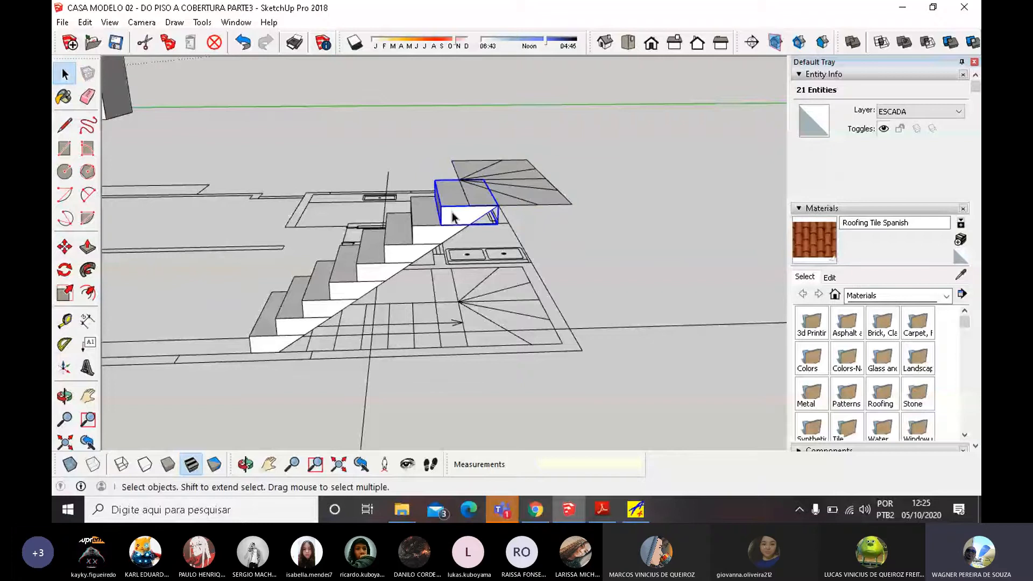
middle_drag(452, 217, 533, 231)
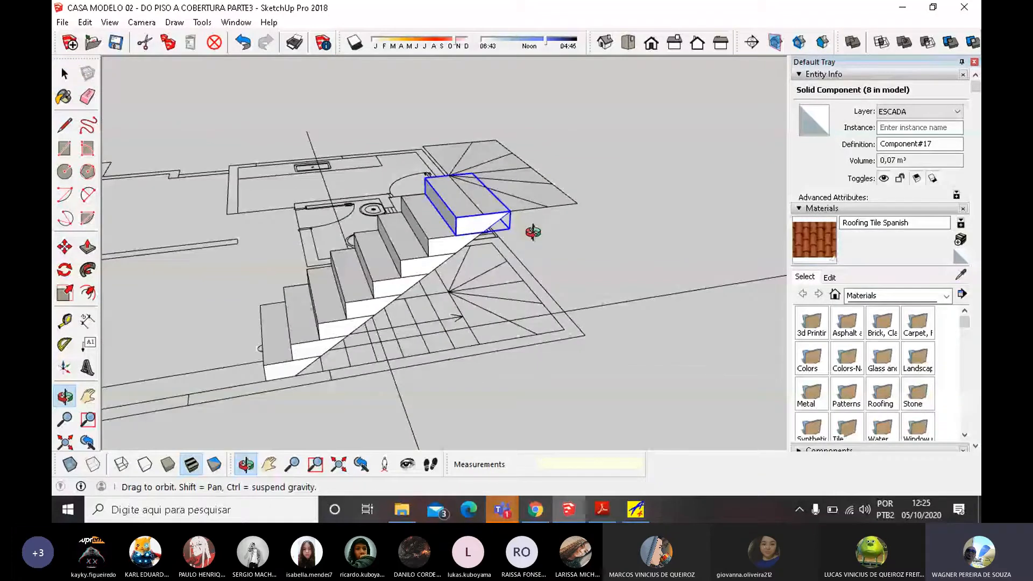
middle_drag(533, 231, 534, 337)
click(534, 338)
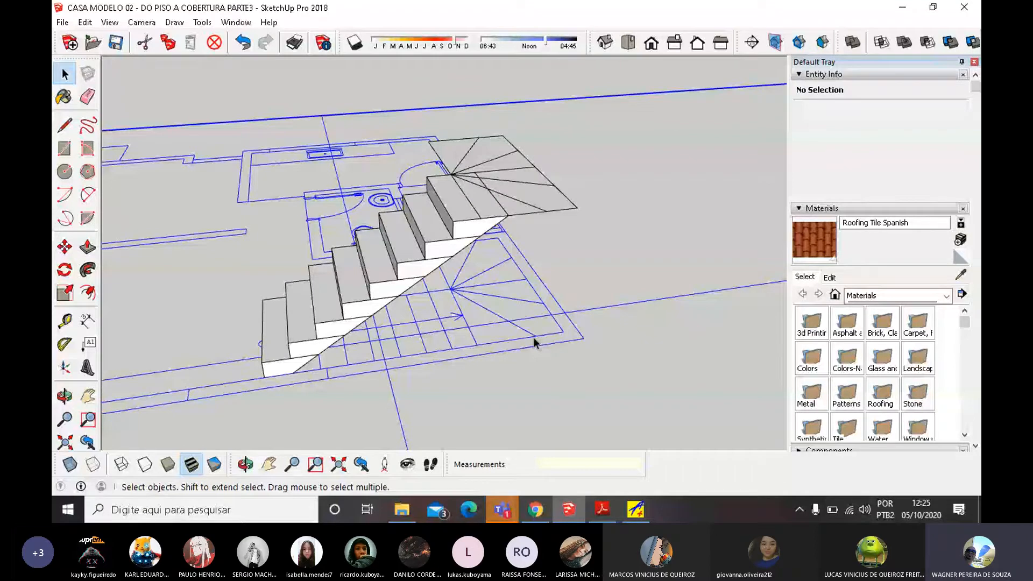
click(511, 207)
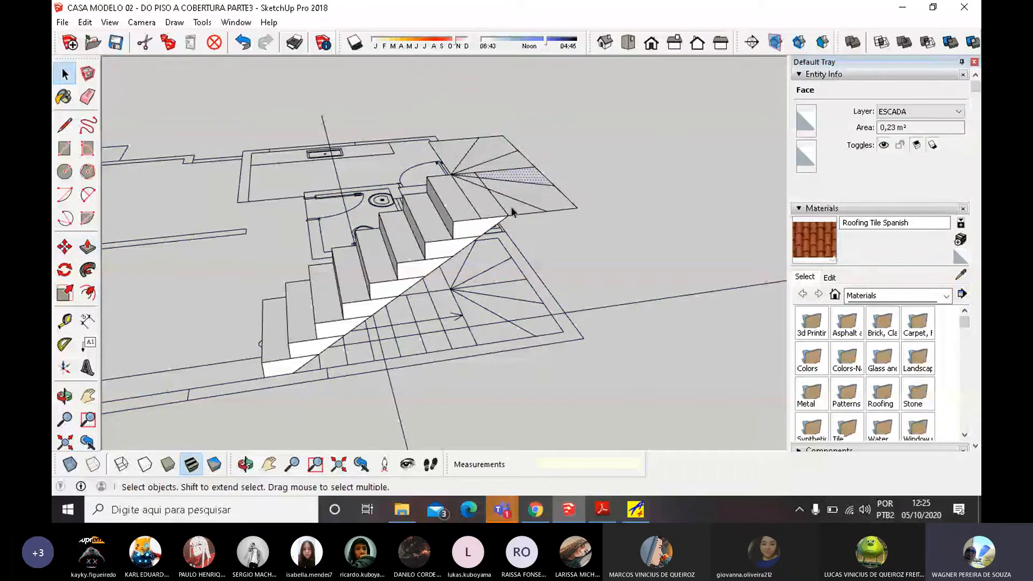
Push/Pull the first three winder treads upward, starting at 0.17 m and rising another 0.17 m per tread.
click(88, 247)
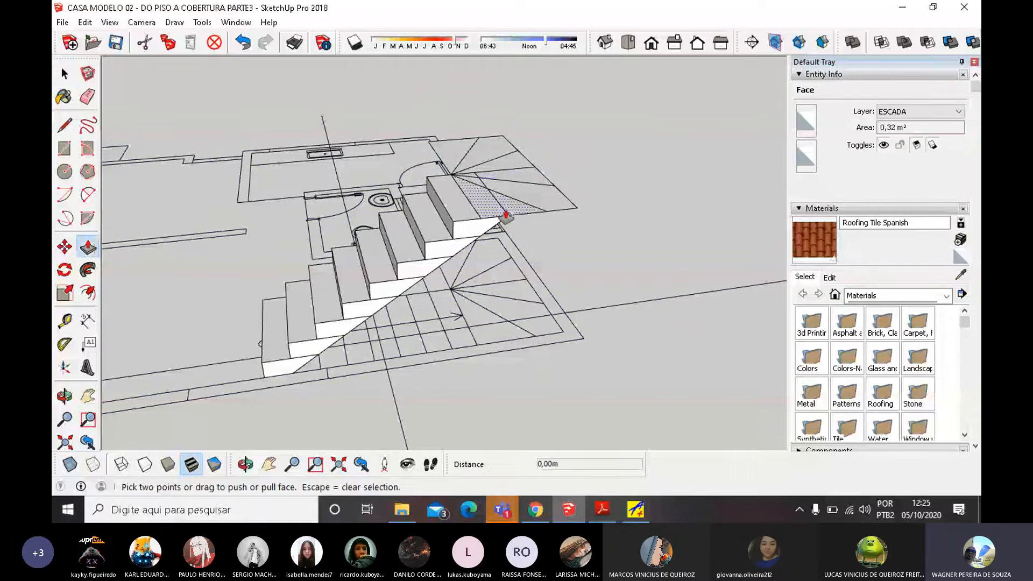
drag(503, 211, 509, 182)
text(,17)
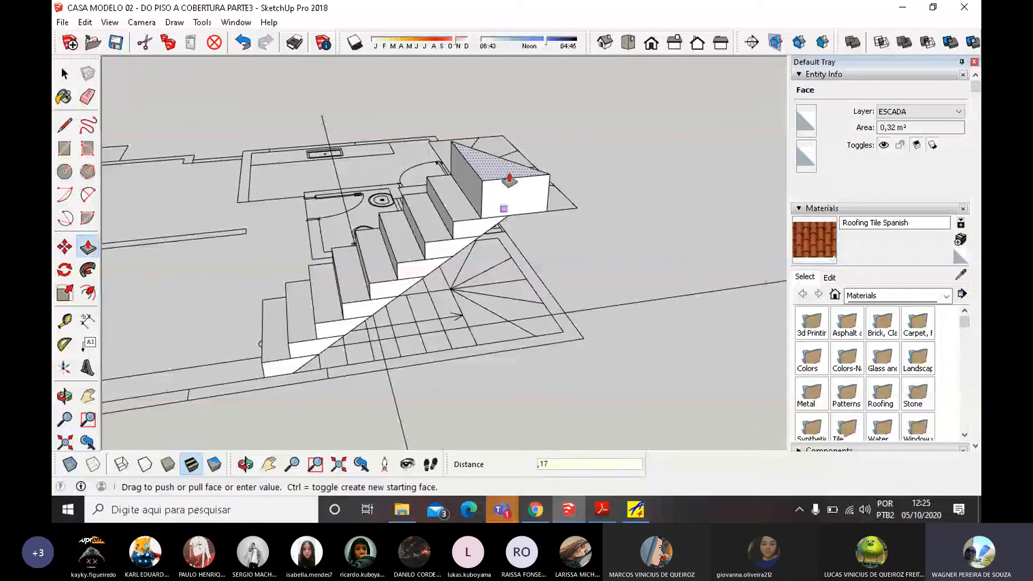
key(Return)
middle_drag(510, 183, 512, 234)
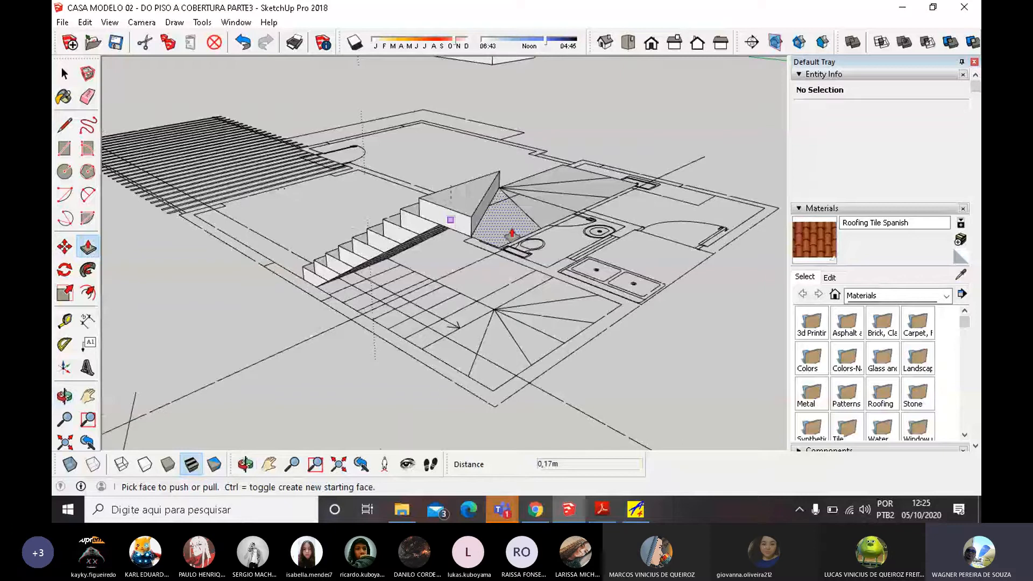
drag(510, 232, 506, 174)
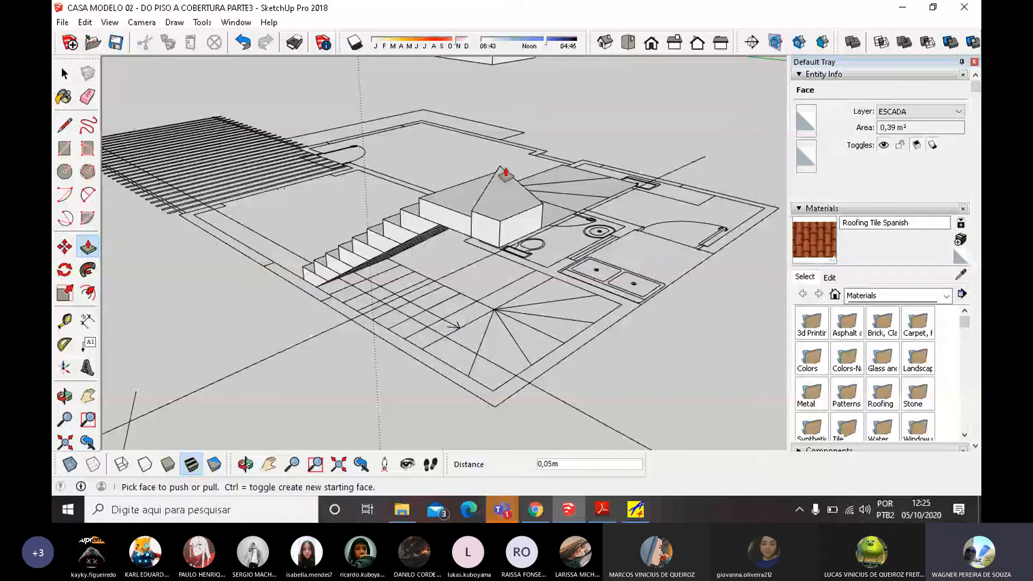
drag(506, 173, 567, 207)
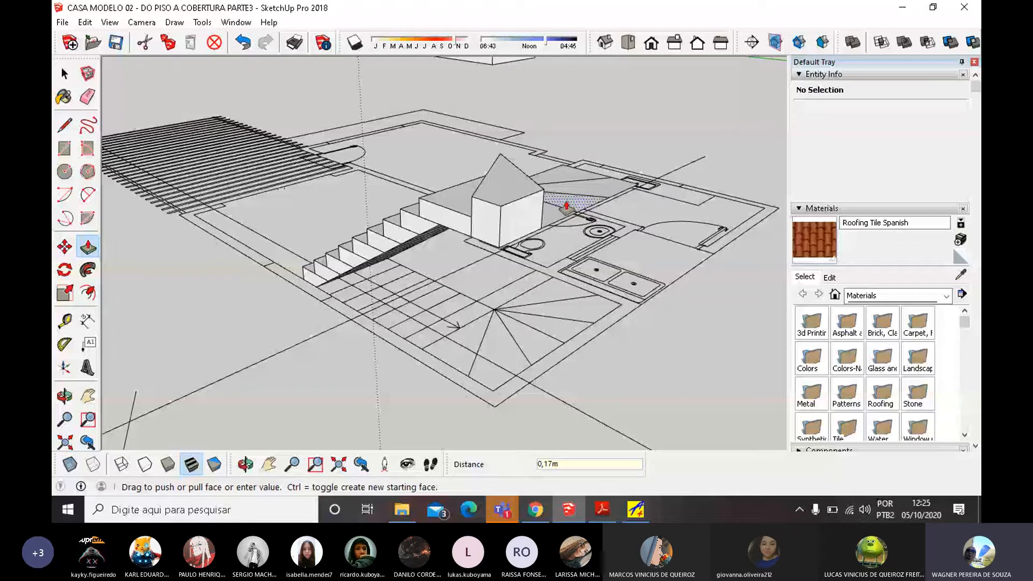
Push/Pull the fourth and fifth winder treads upward, each ending 0.17 m above the preceding tread.
middle_drag(566, 207, 476, 226)
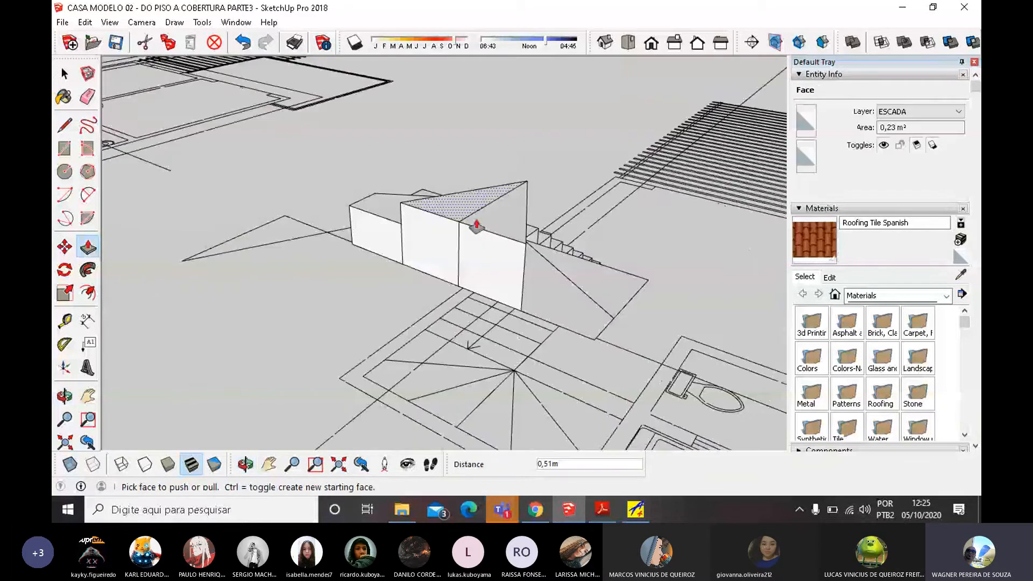
click(476, 227)
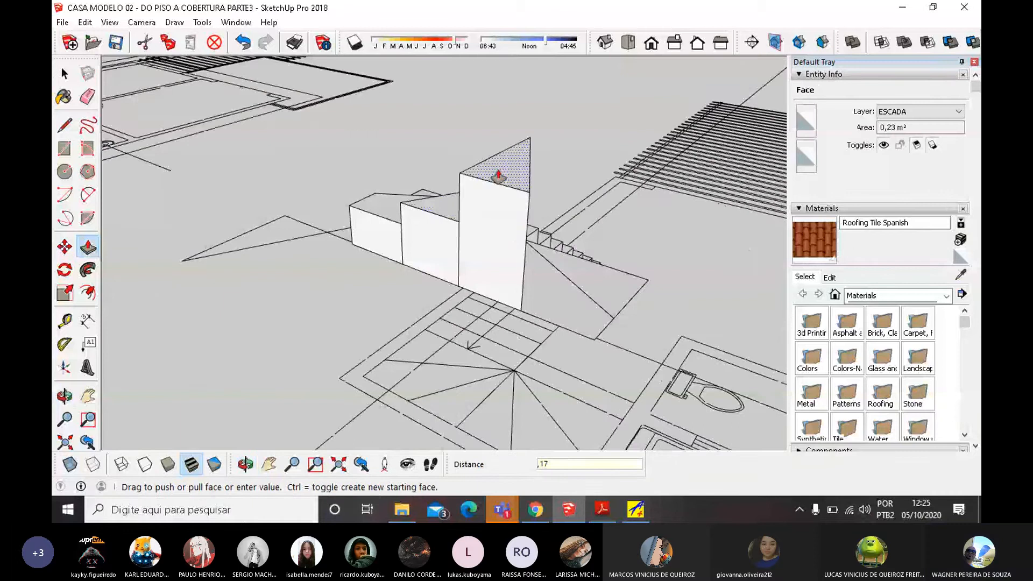
middle_drag(499, 177, 566, 54)
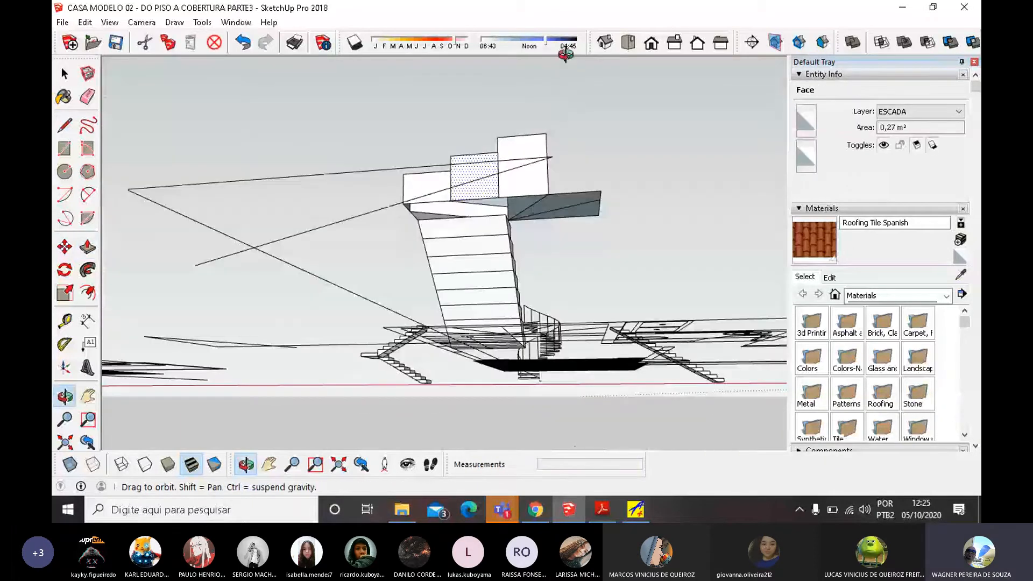
middle_drag(566, 54, 515, 296)
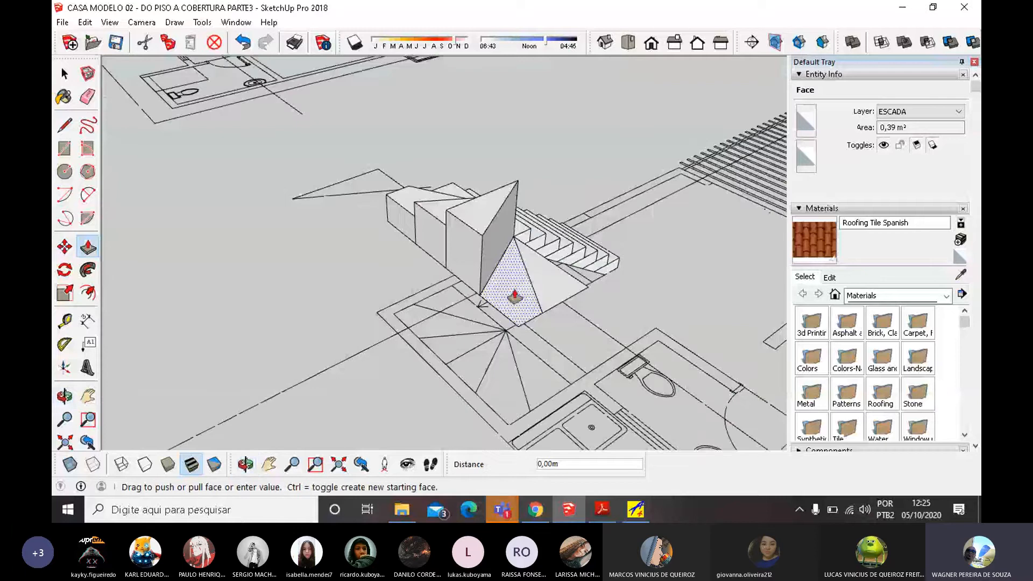
click(482, 236)
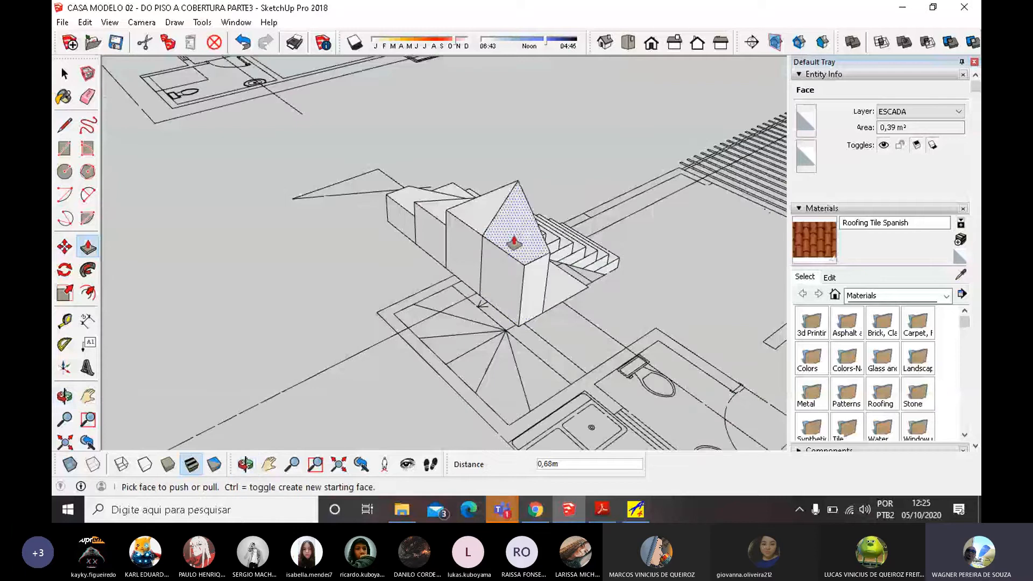
click(515, 240)
text(,17)
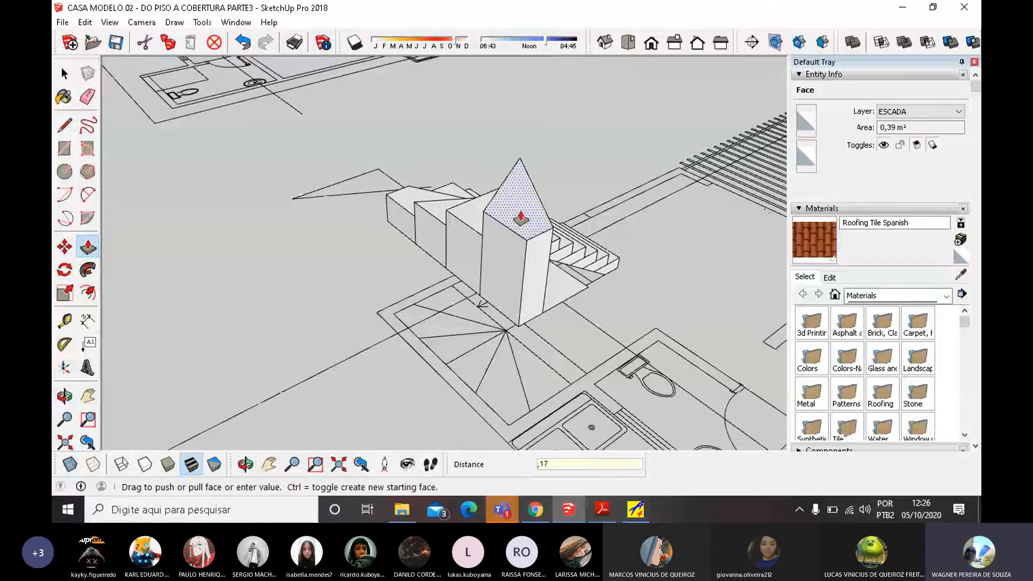
key(Return)
Push/Pull the sixth and last winder tread upward to 0.17 m above the fifth.
middle_drag(521, 218, 447, 279)
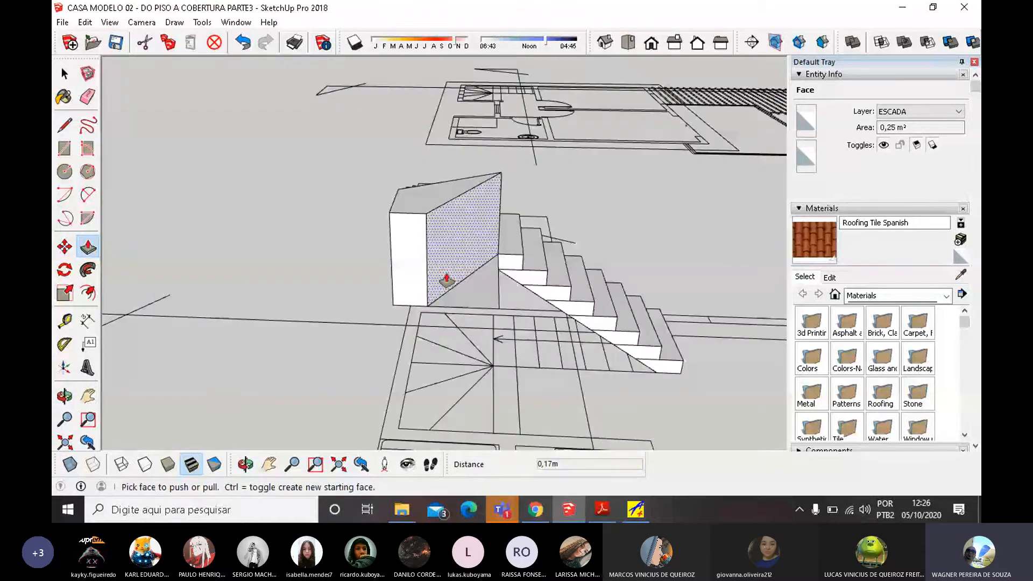
click(447, 280)
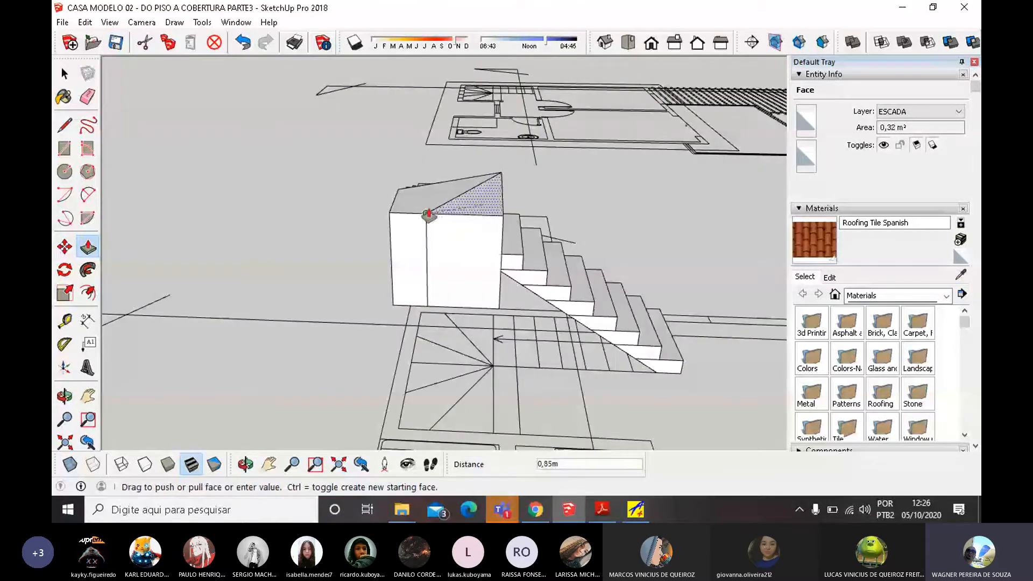
click(496, 185)
middle_drag(496, 185, 418, 290)
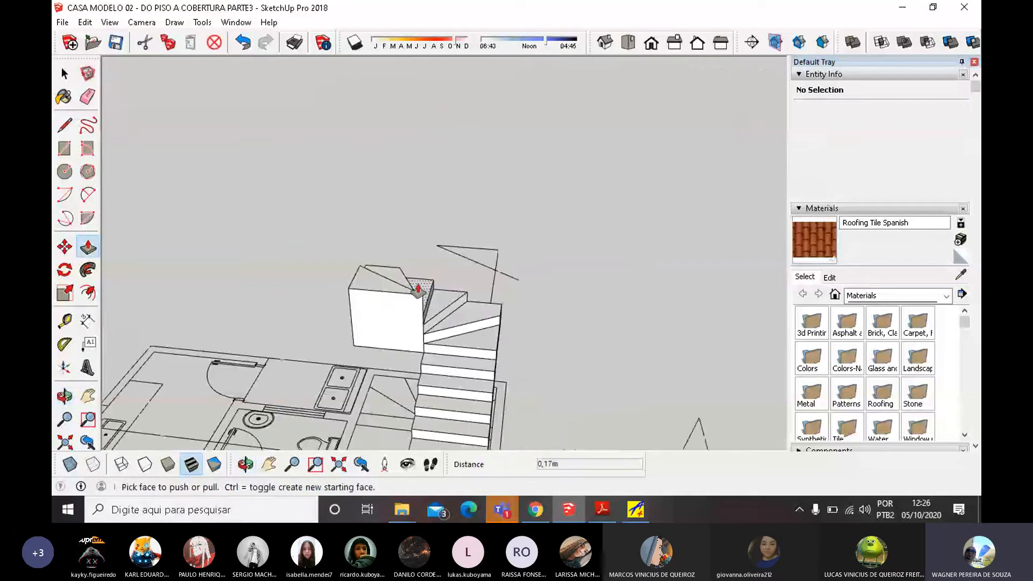
scroll(418, 290, up, 2)
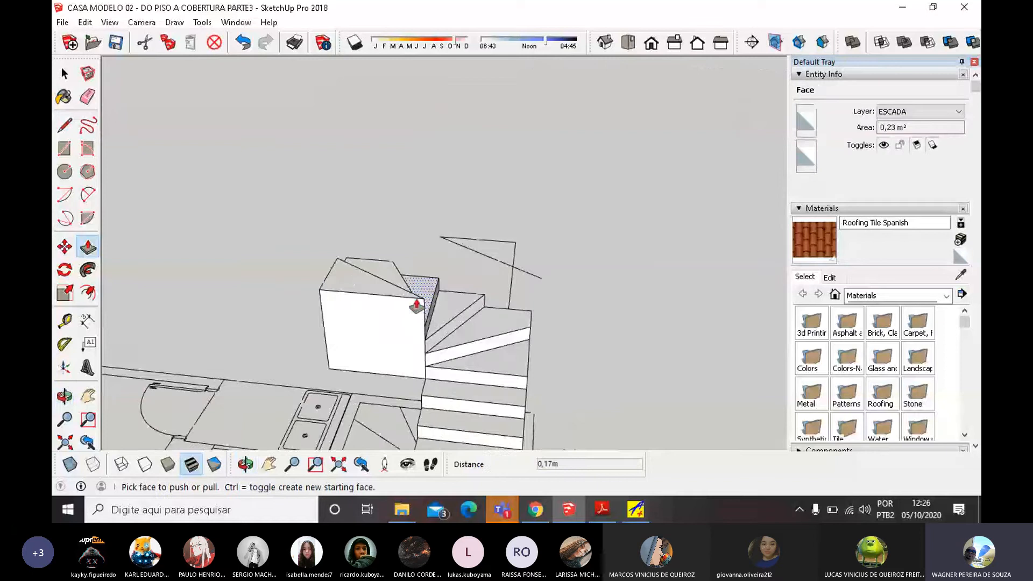
scroll(417, 306, up, 2)
key(r)
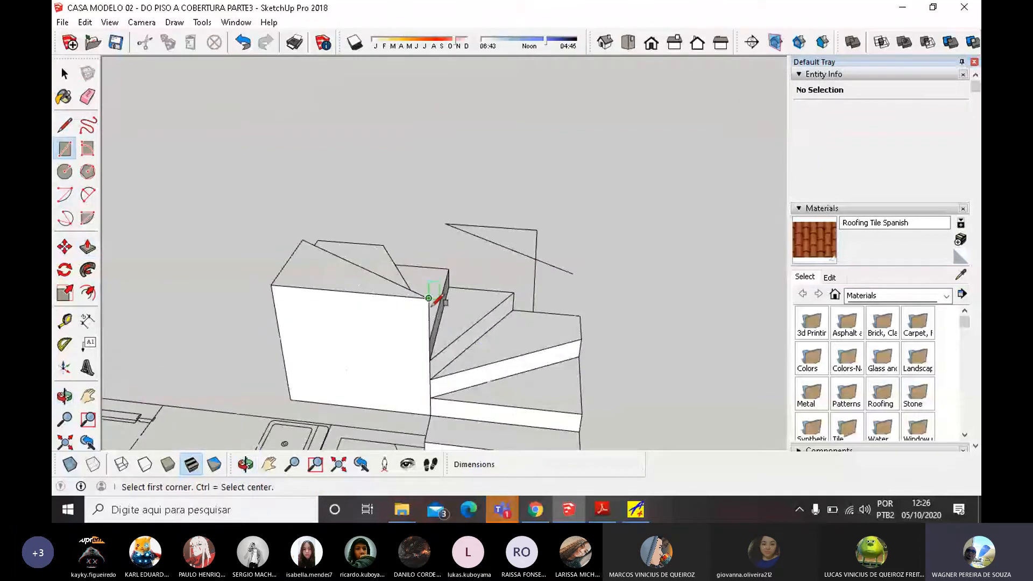
click(429, 299)
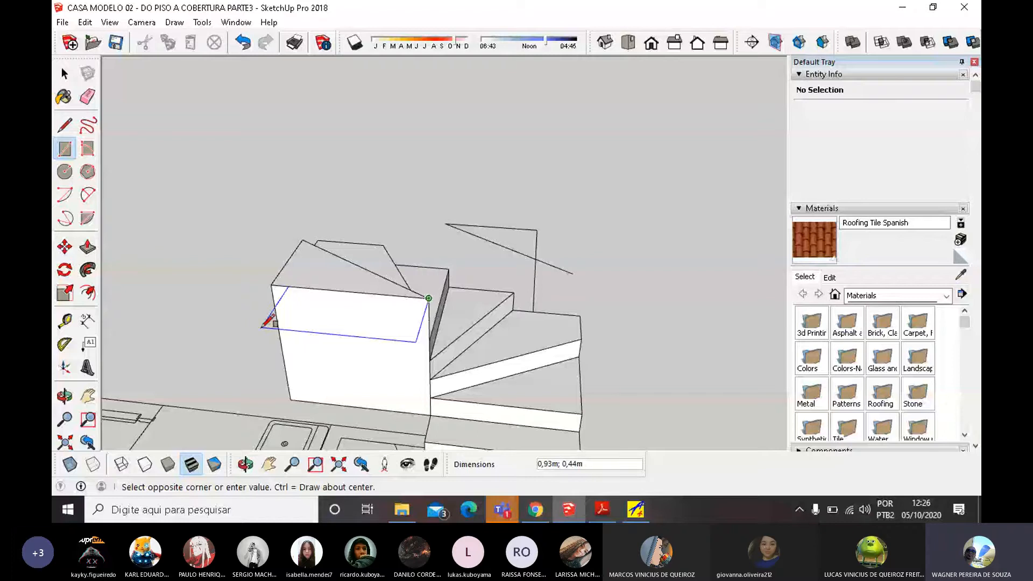
key(Escape)
middle_drag(261, 327, 432, 349)
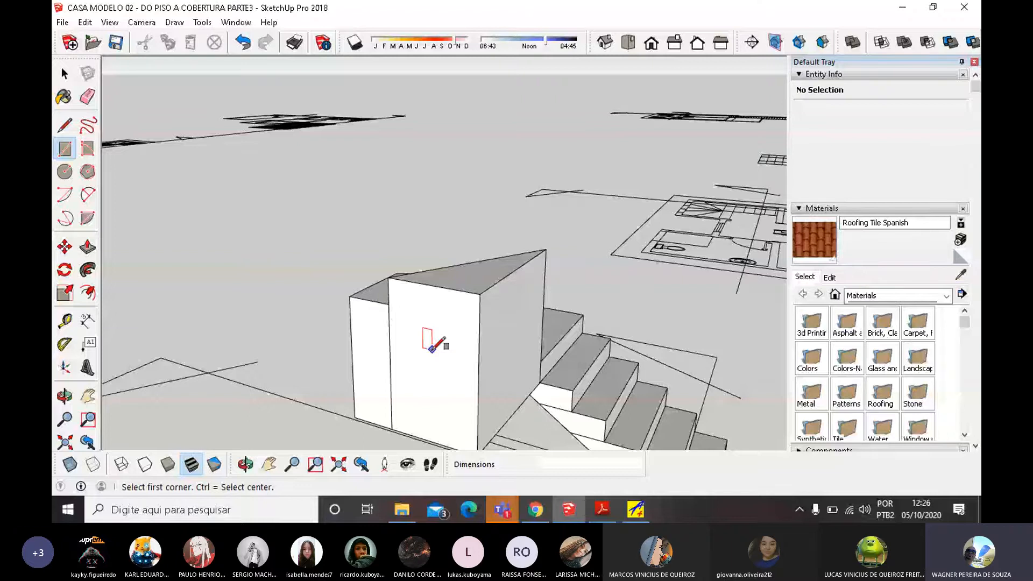
Draw a rectangular tread outline 0.25 m wide with the Line tool, extending outward from the outer top edge of the last winder tread.
middle_drag(432, 349, 375, 392)
key(l)
click(544, 255)
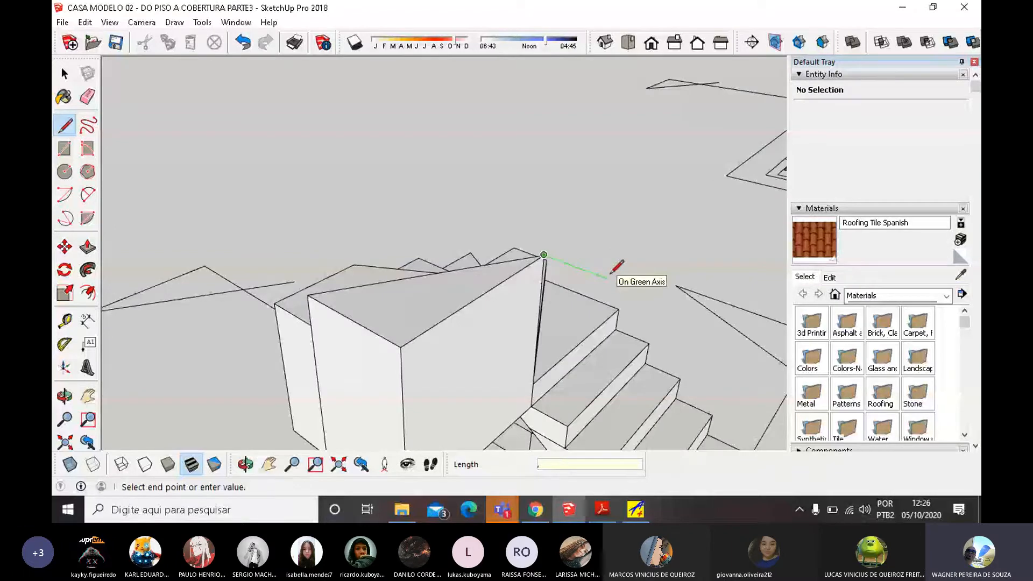
click(587, 271)
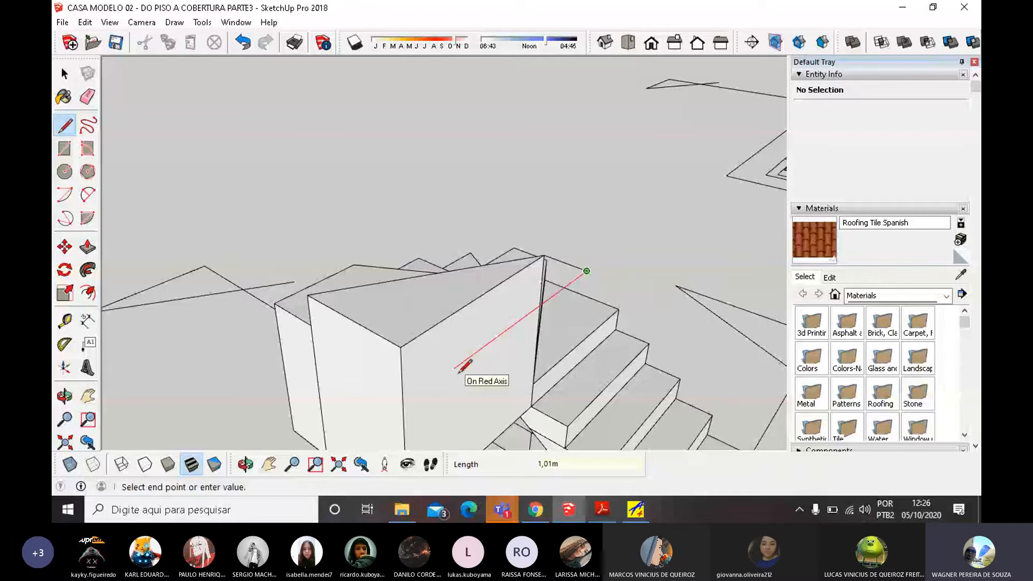
click(447, 373)
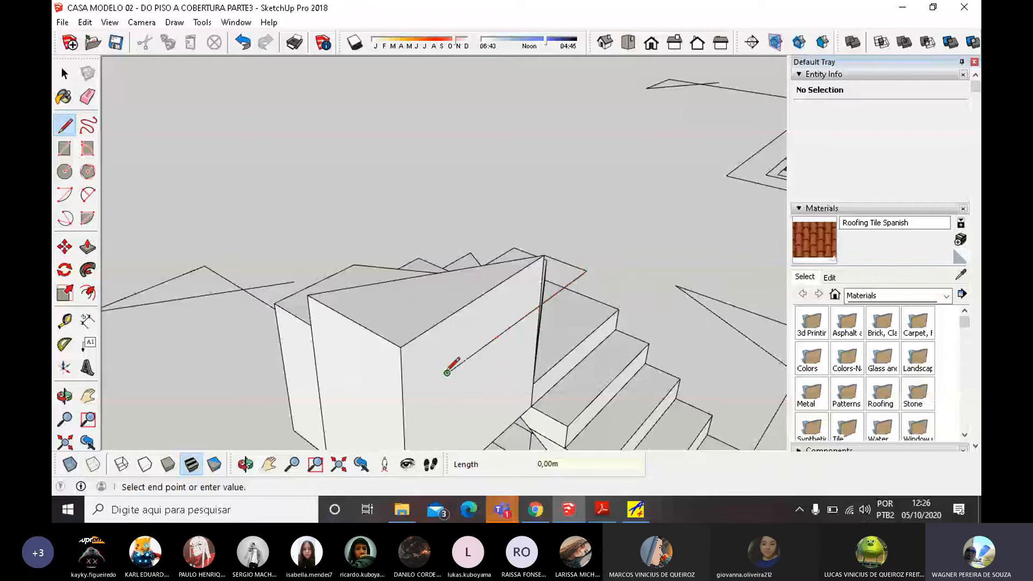
click(399, 347)
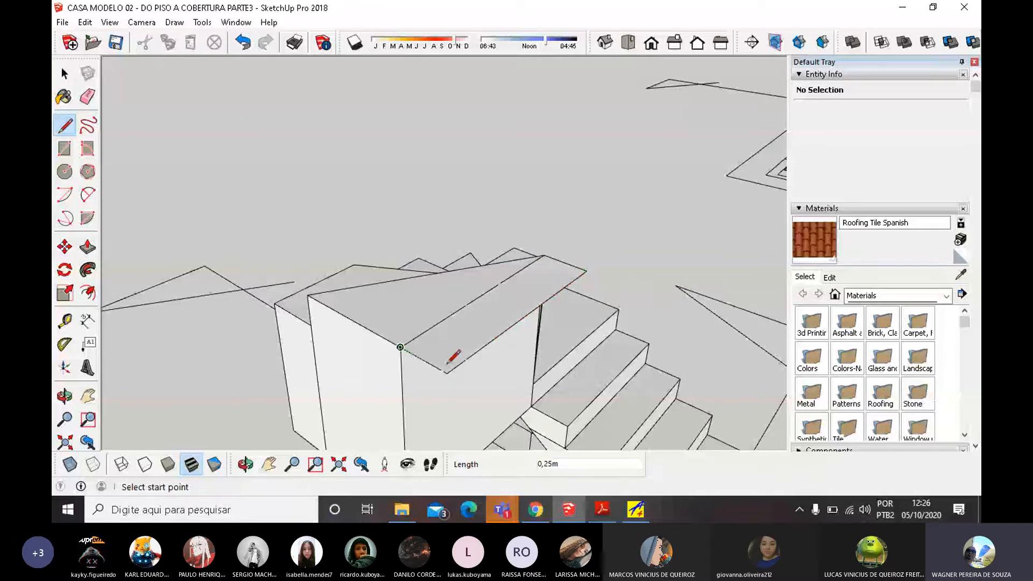
Push/Pull the new tread outline beside the last winder upward 0.17 m.
click(87, 247)
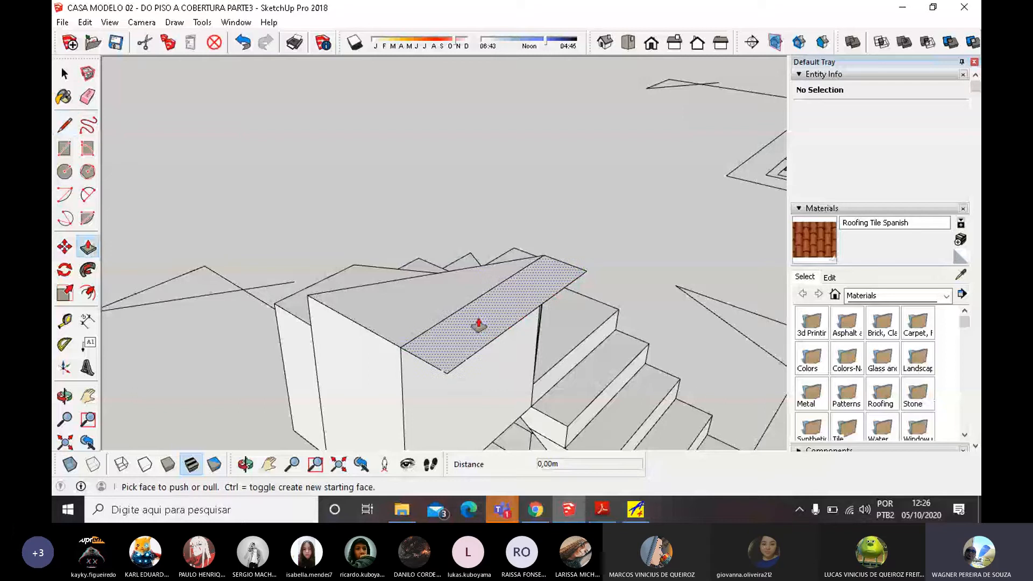
click(478, 326)
text(,17)
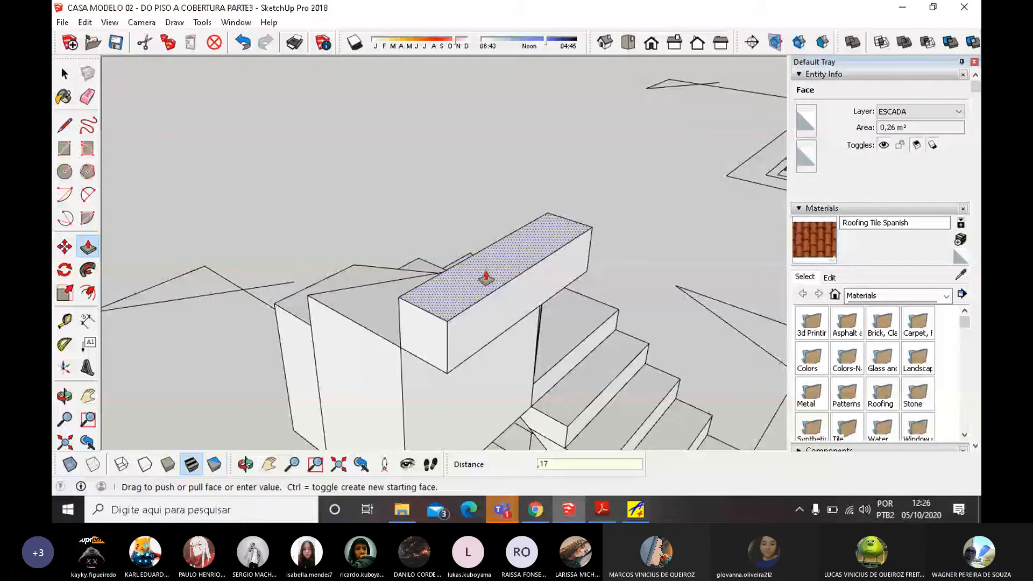
key(Return)
Examine how the new step meets the last winder and measure the vertical depth at the back of a lower-flight step.
scroll(524, 232, down, 6)
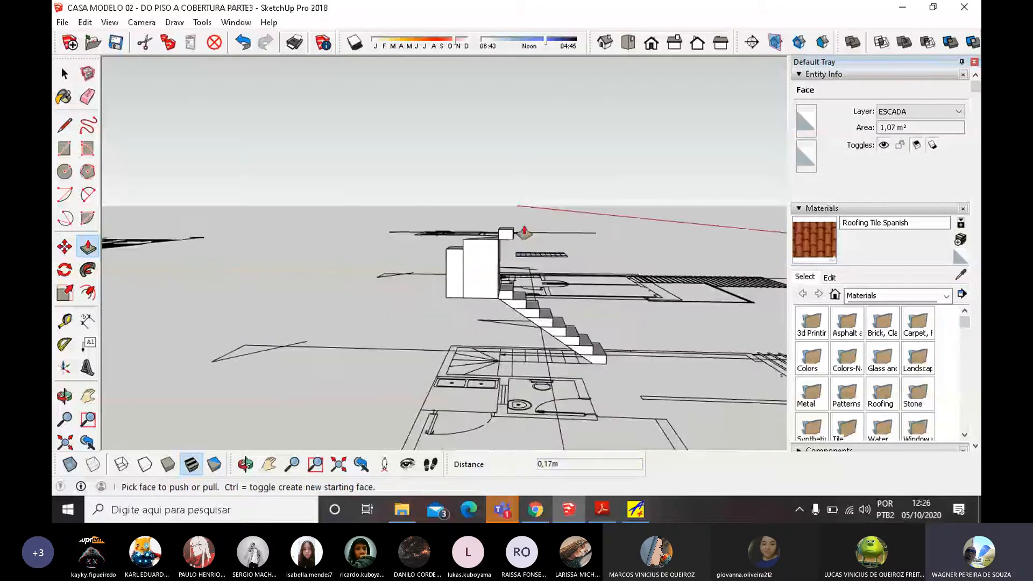
scroll(533, 233, up, 1)
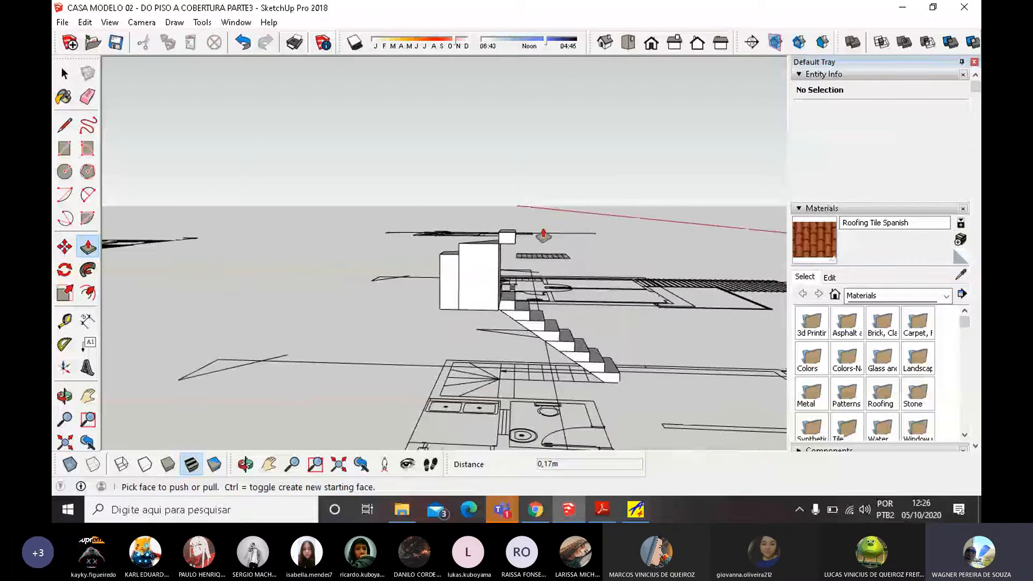
scroll(538, 238, up, 3)
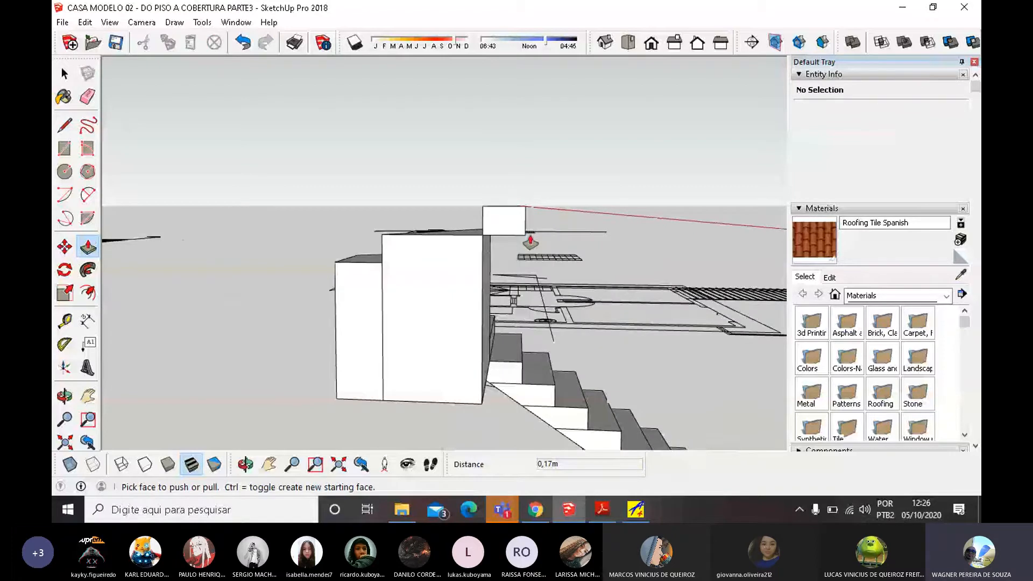
middle_drag(530, 242, 207, 331)
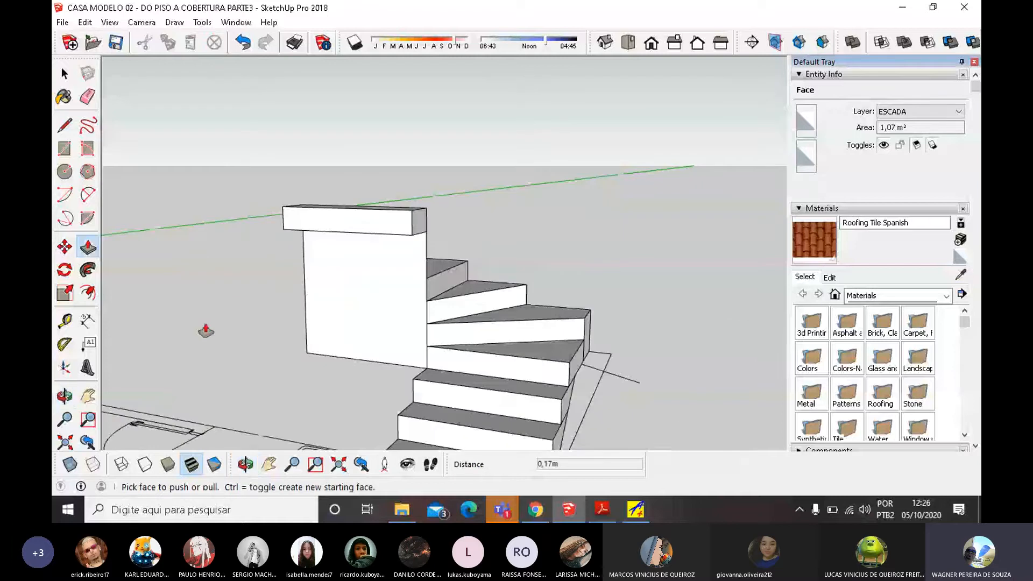
middle_drag(206, 331, 661, 260)
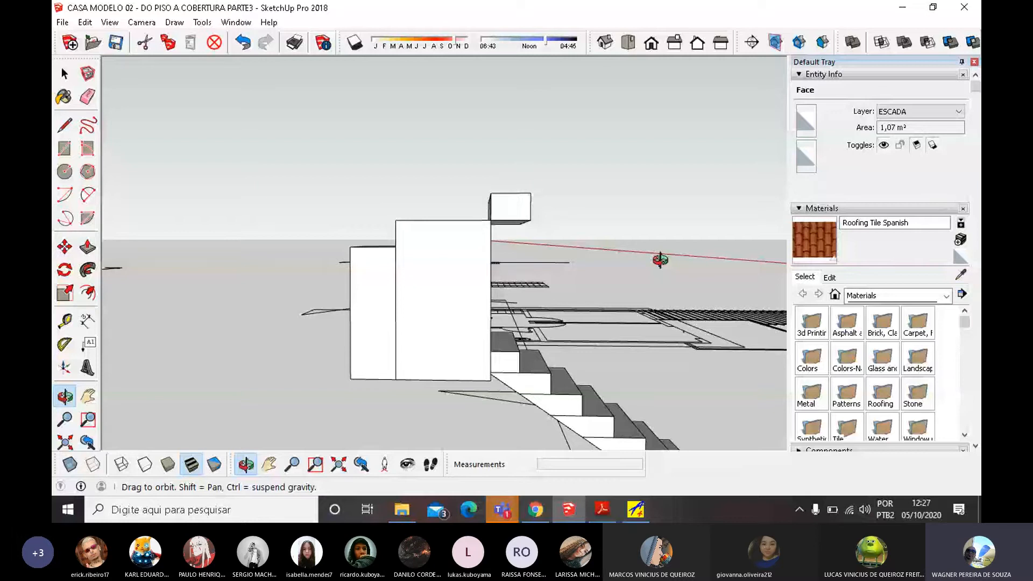
middle_drag(661, 260, 500, 215)
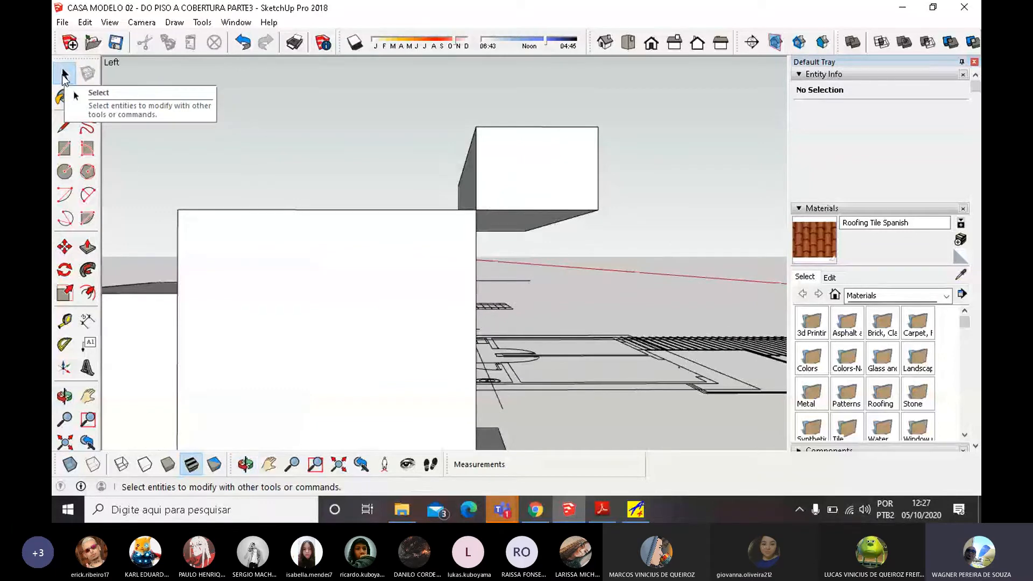
scroll(293, 213, down, 6)
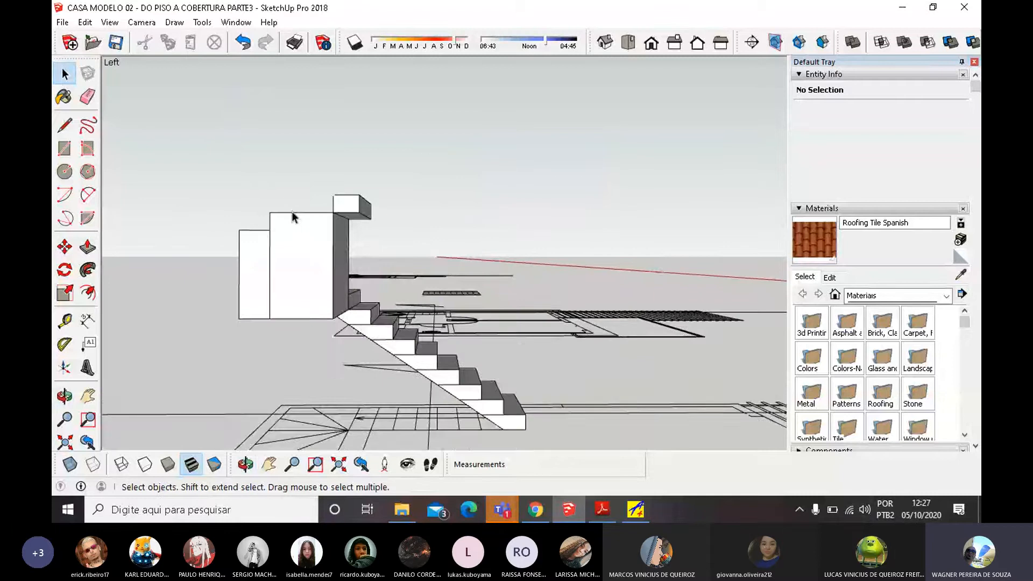
scroll(405, 361, up, 5)
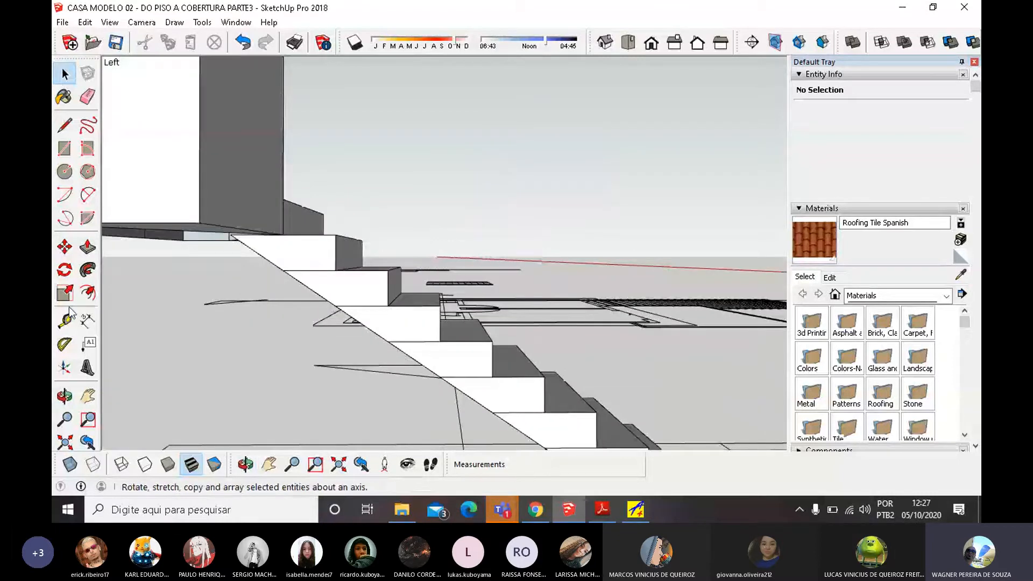
key(t)
click(388, 306)
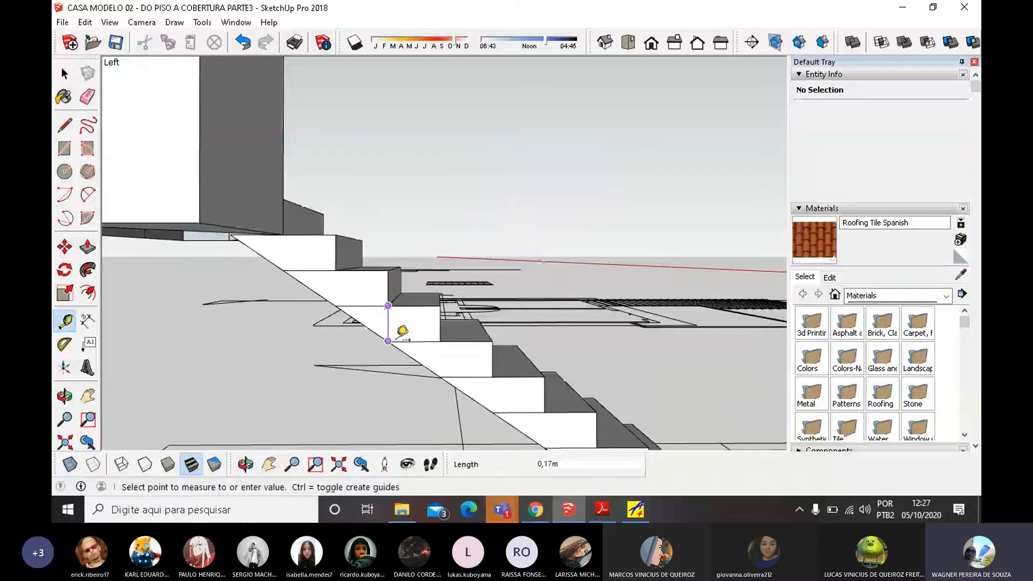
scroll(398, 339, down, 5)
middle_drag(456, 201, 447, 208)
scroll(447, 209, up, 6)
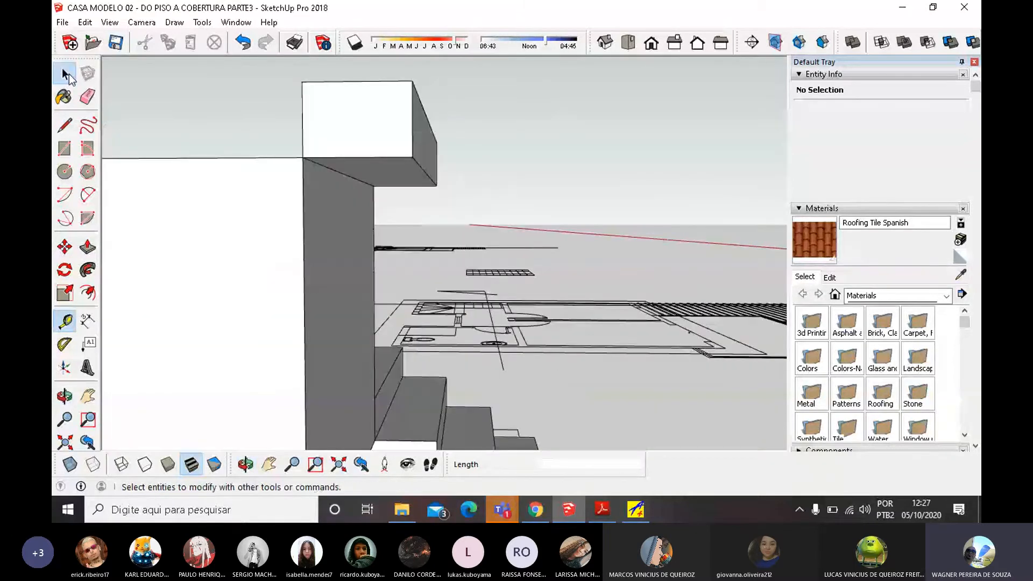
click(64, 74)
scroll(329, 186, up, 1)
click(326, 171)
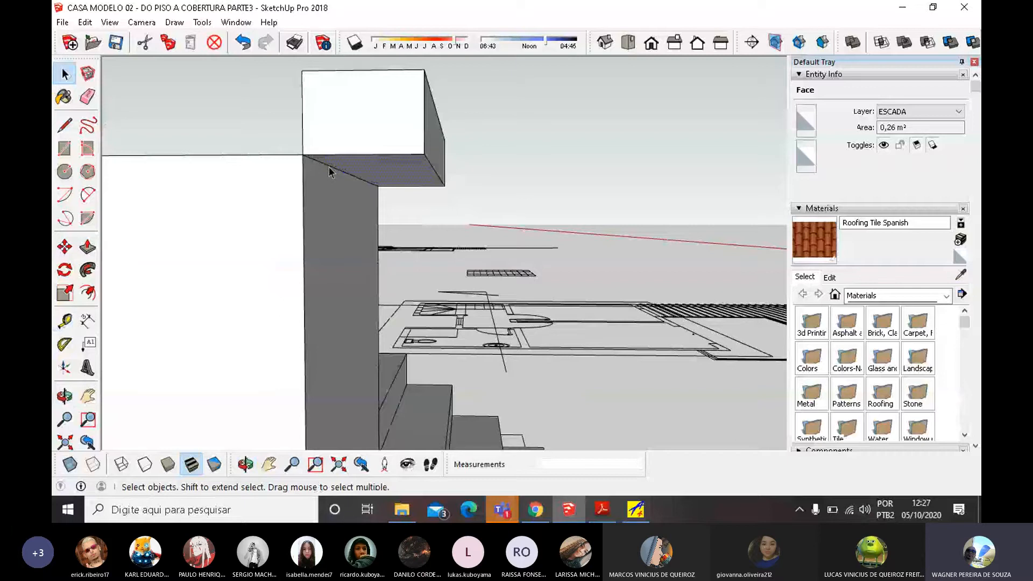
click(325, 167)
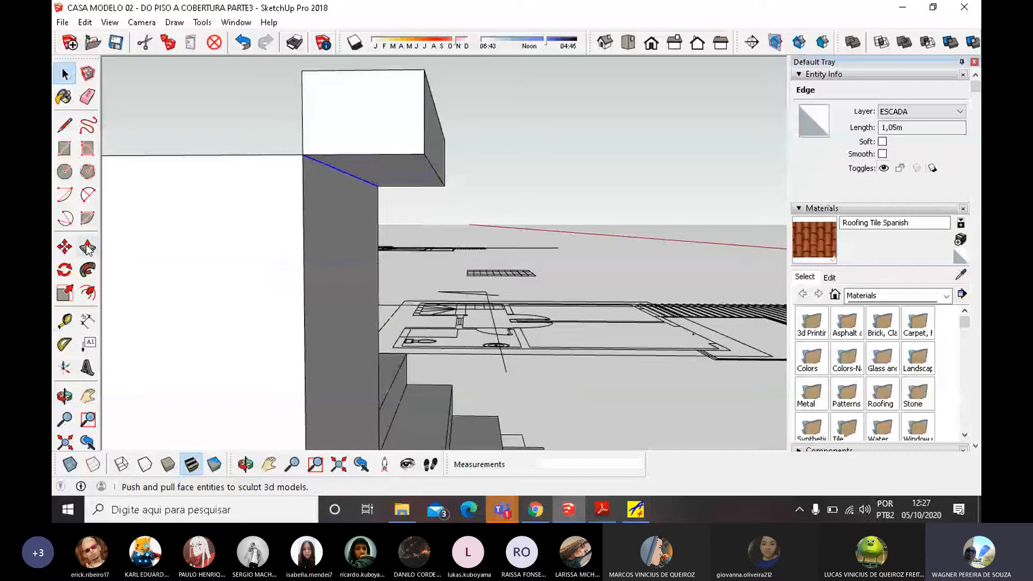
key(o)
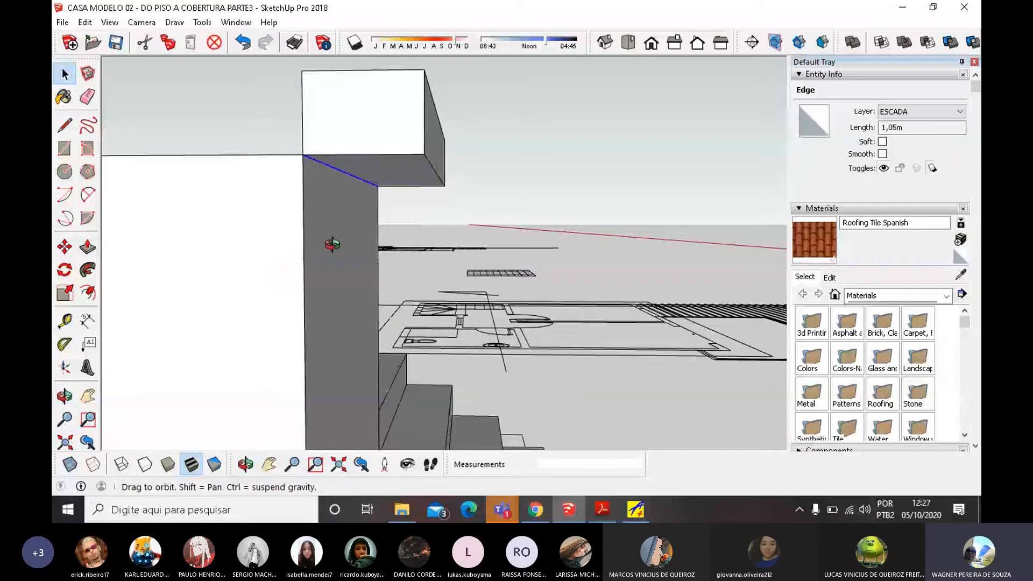
drag(334, 242, 404, 215)
key(space)
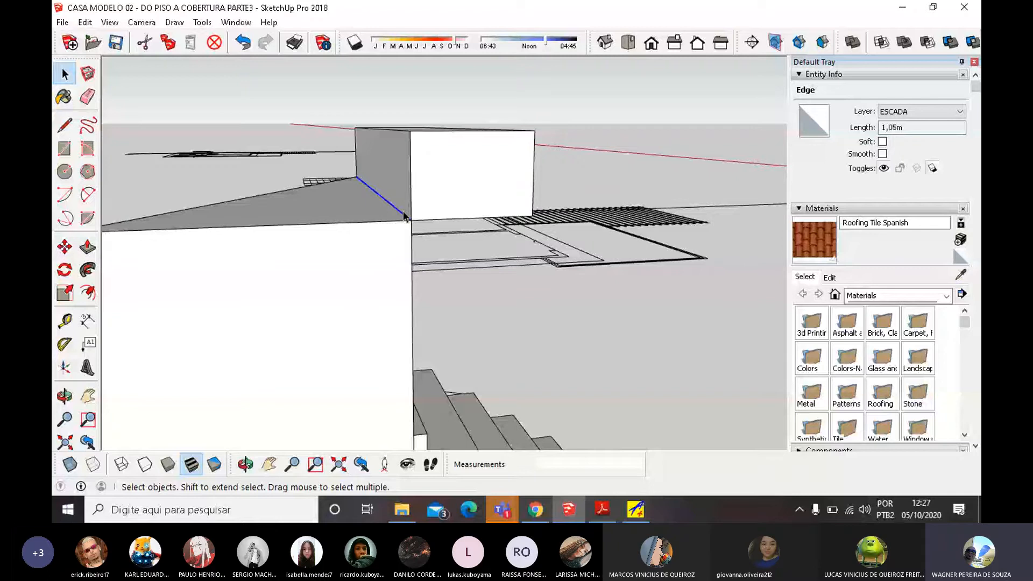
scroll(420, 246, down, 4)
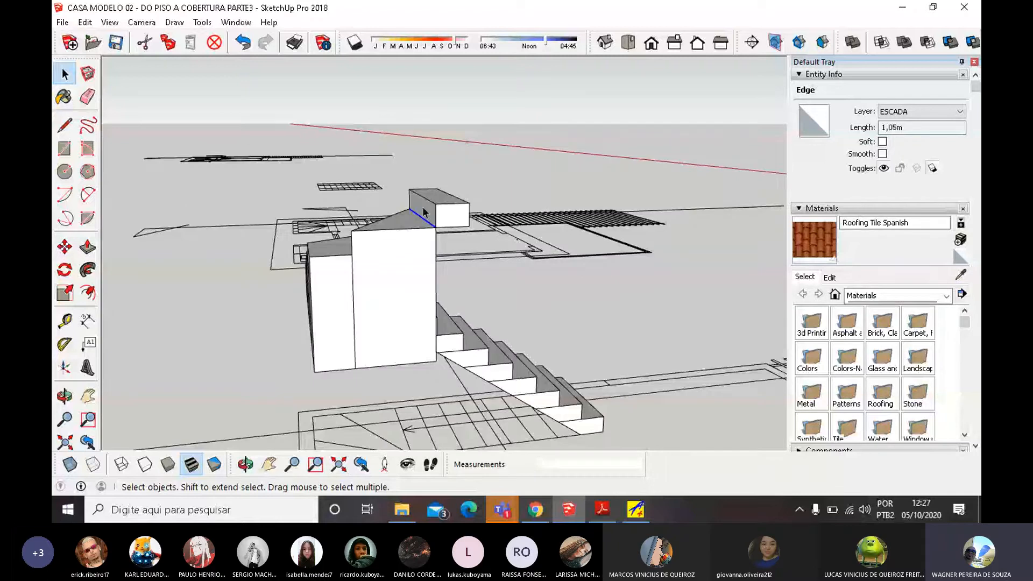
scroll(434, 222, up, 1)
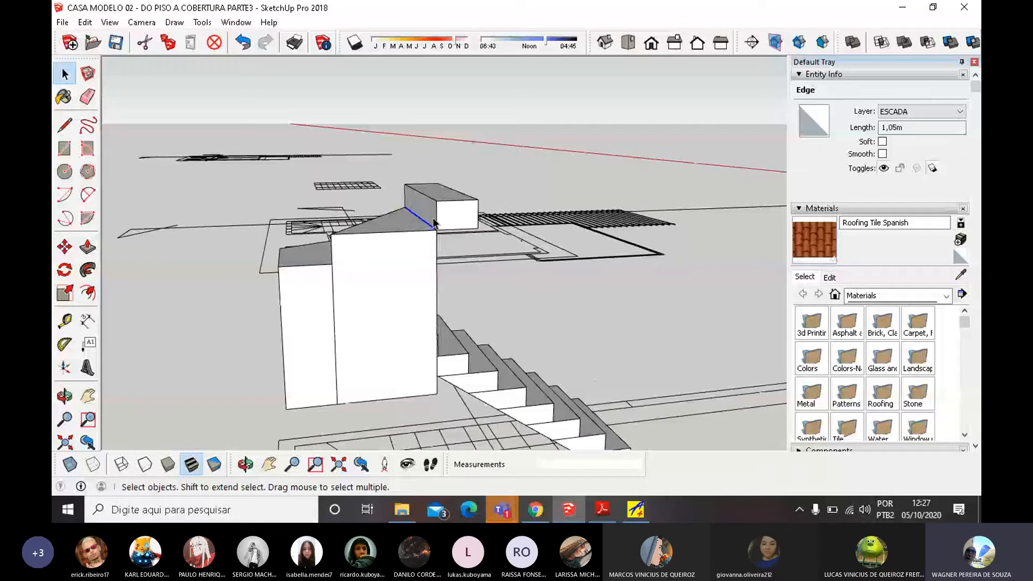
Select only the new step block beyond the winders, leaving out the adjoining stair geometry, and make it a group.
triple_click(434, 222)
middle_drag(434, 222, 282, 245)
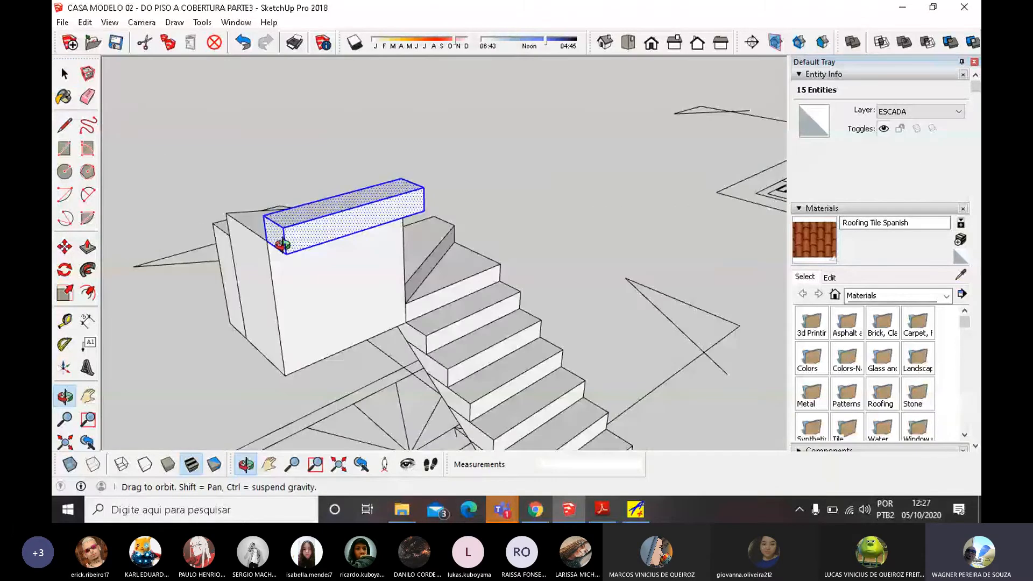
middle_drag(282, 245, 448, 157)
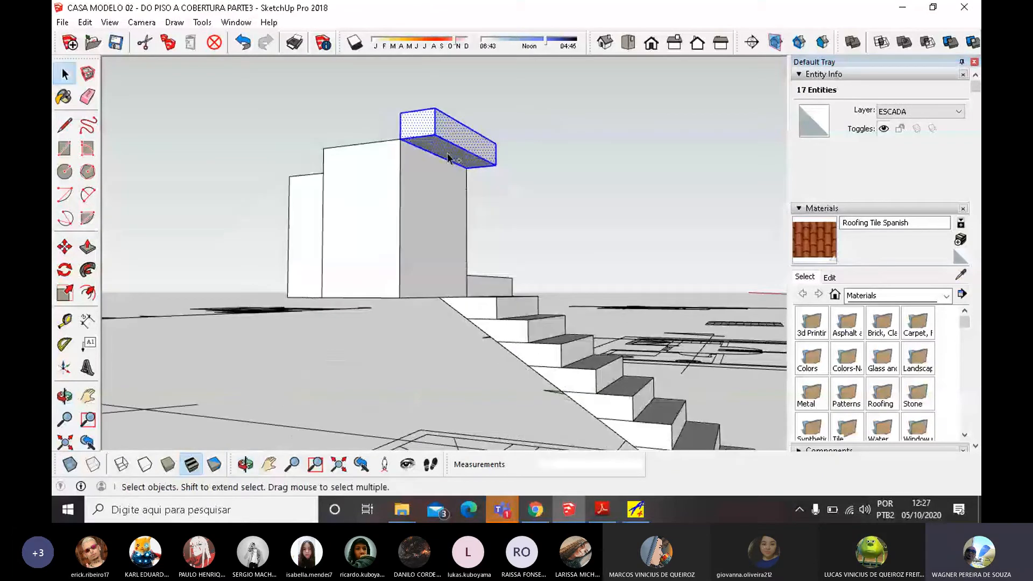
triple_click(447, 157)
click(441, 120)
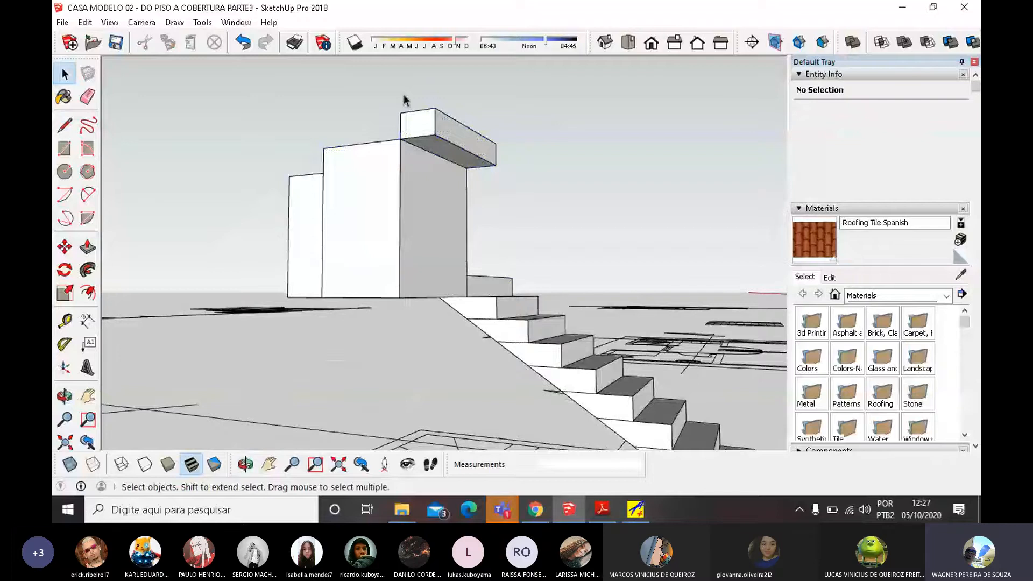
drag(405, 100, 501, 172)
middle_drag(500, 172, 615, 271)
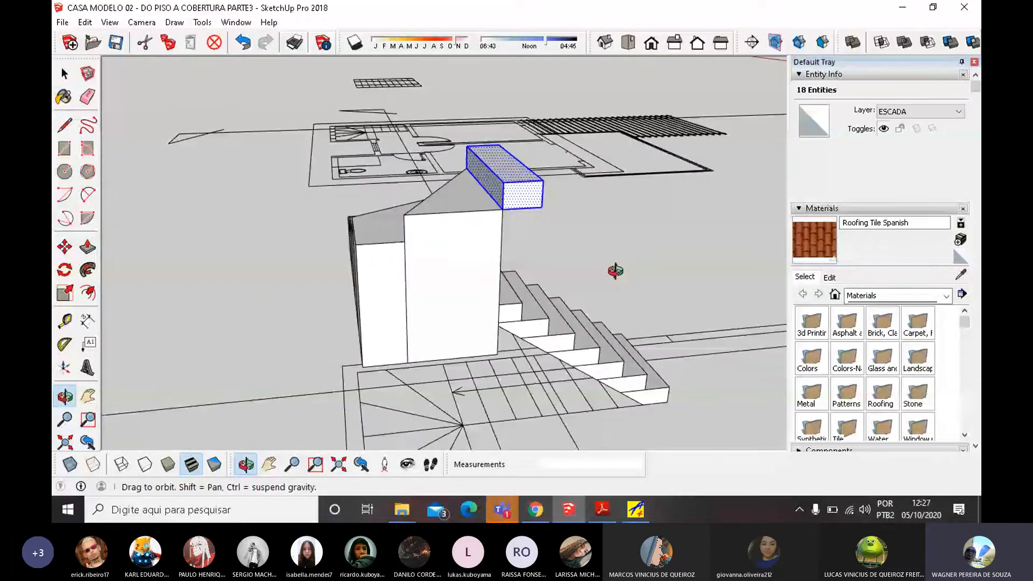
right_click(525, 195)
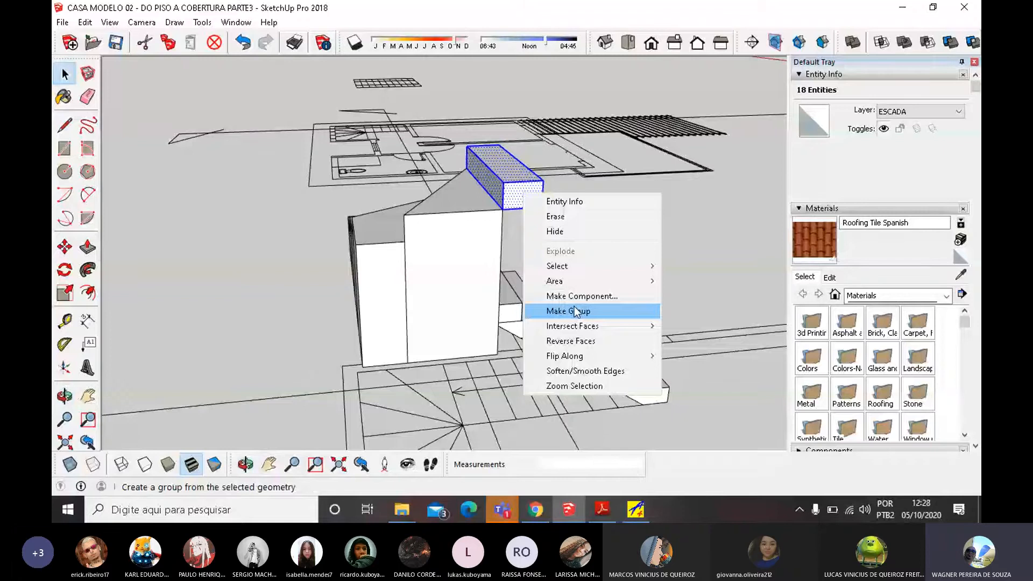
click(576, 311)
Inside the new step group, move the lower edge beside the winder straight down so the block's underside slopes.
middle_drag(576, 311, 480, 140)
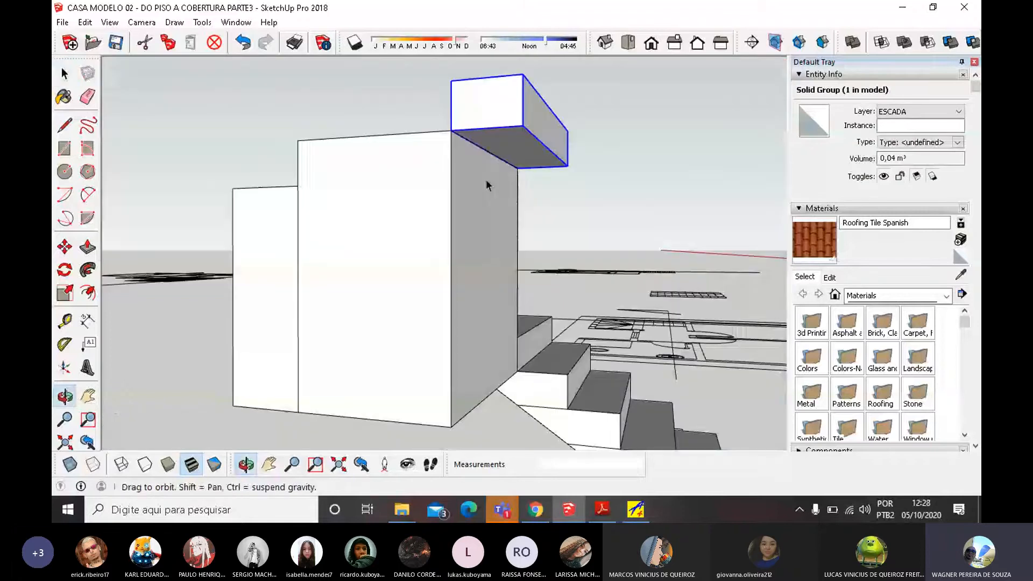
double_click(474, 142)
click(468, 140)
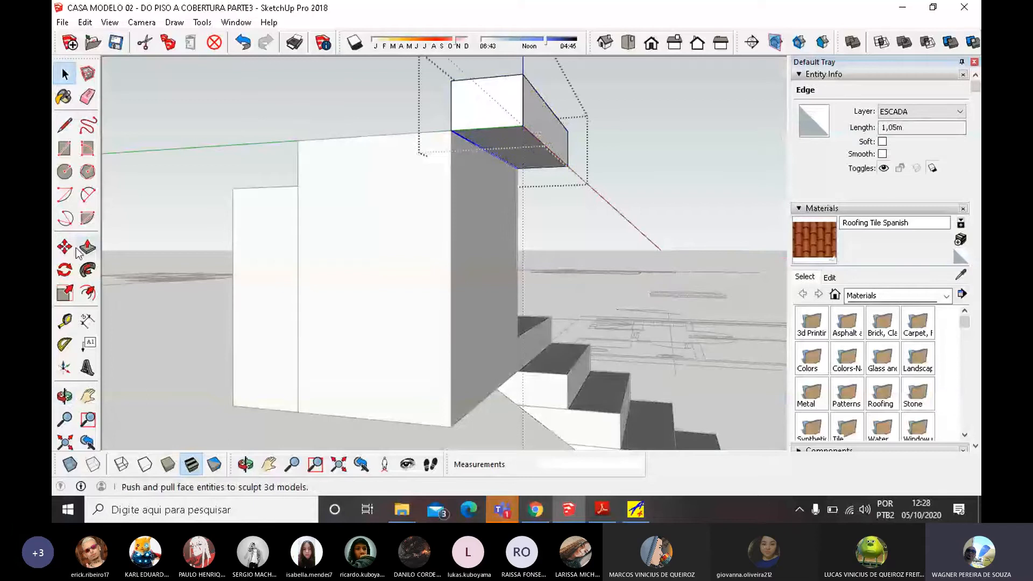
click(65, 247)
click(452, 131)
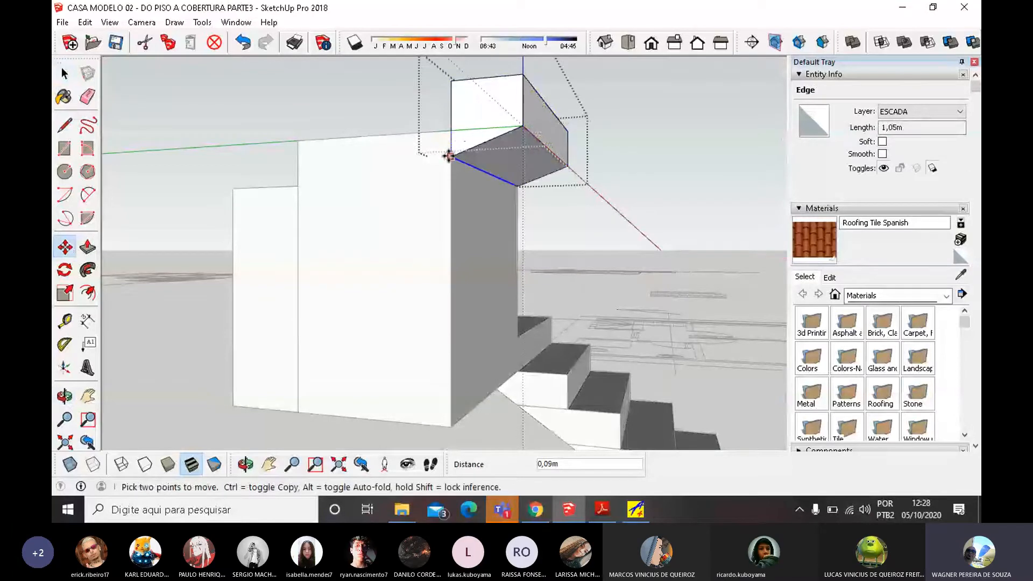
scroll(587, 225, down, 4)
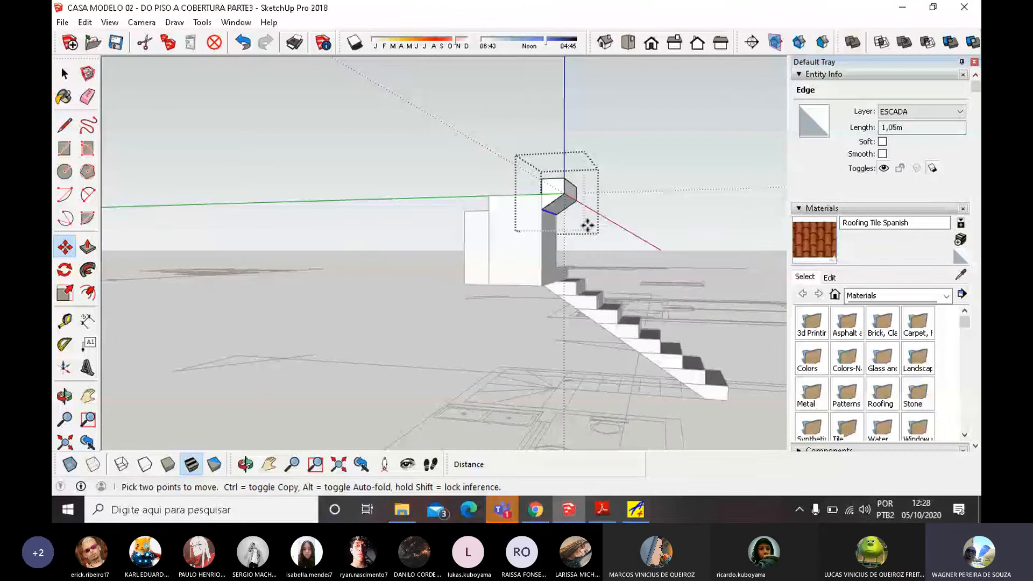
middle_drag(587, 225, 586, 246)
key(Escape)
key(space)
click(396, 178)
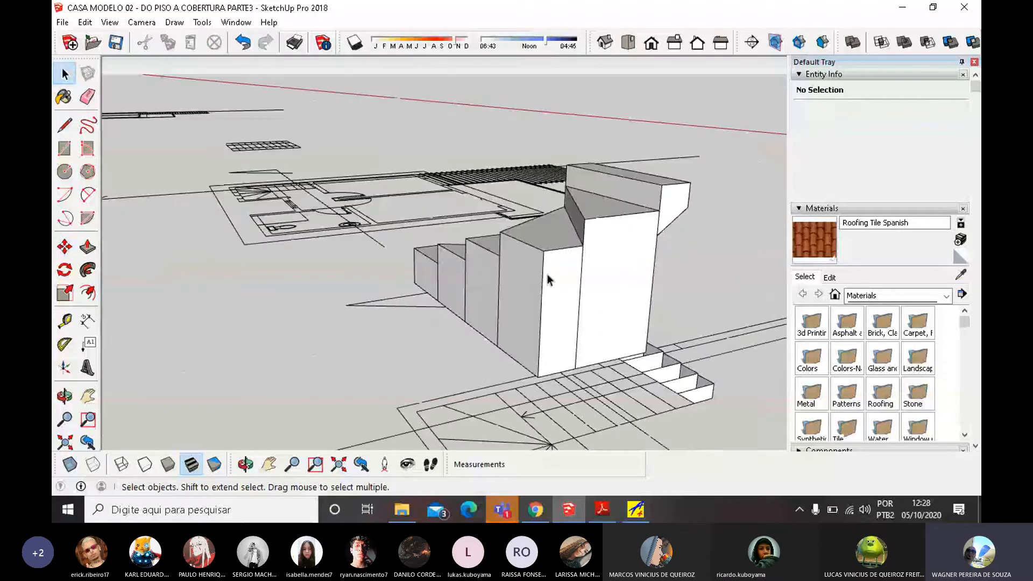
Draw a 0.17 m line down the last winder's corner edge from the tread below, and connect it to the new step's sloped underside.
key(l)
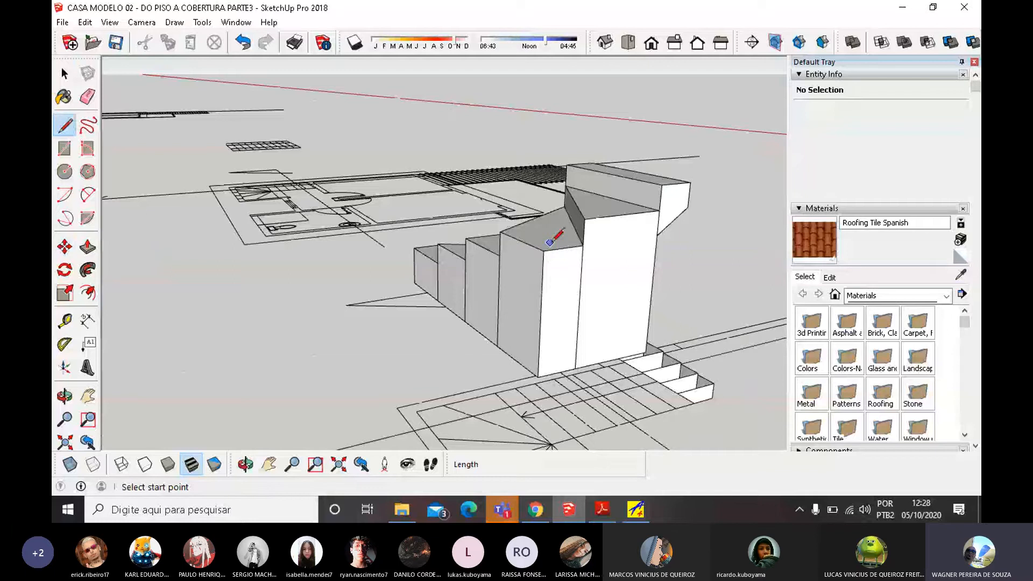
click(582, 246)
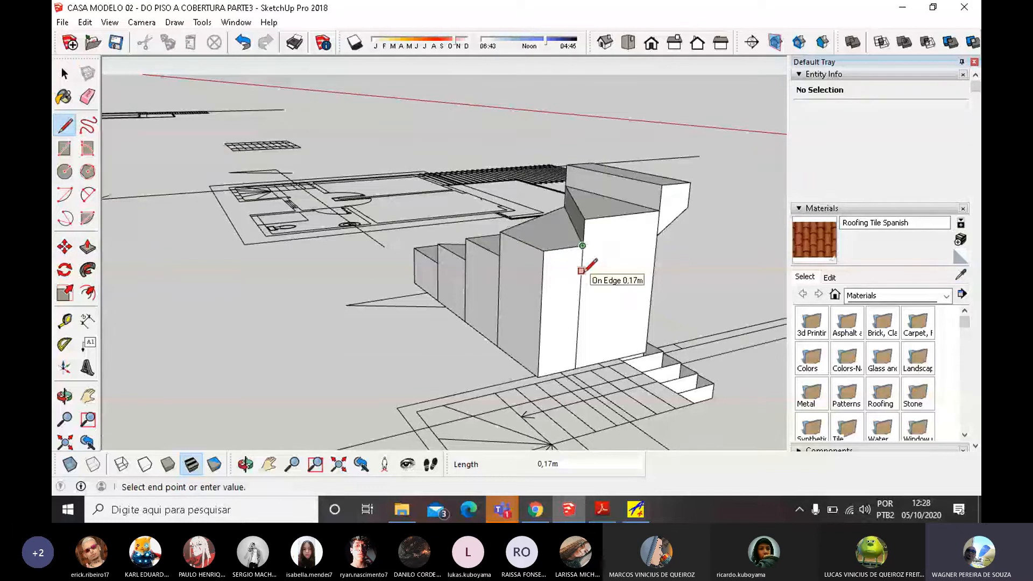
text(,17)
key(Return)
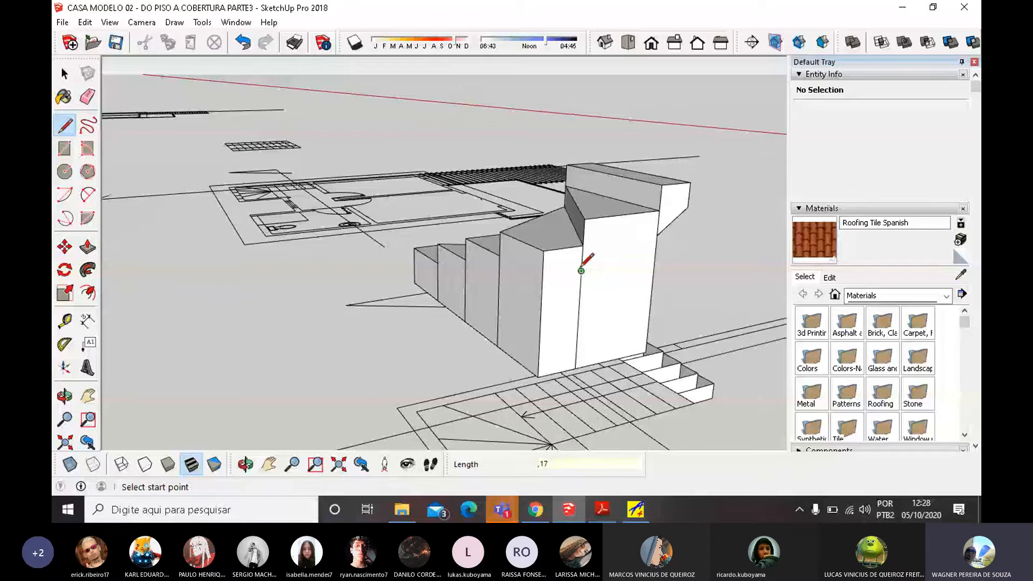
click(582, 270)
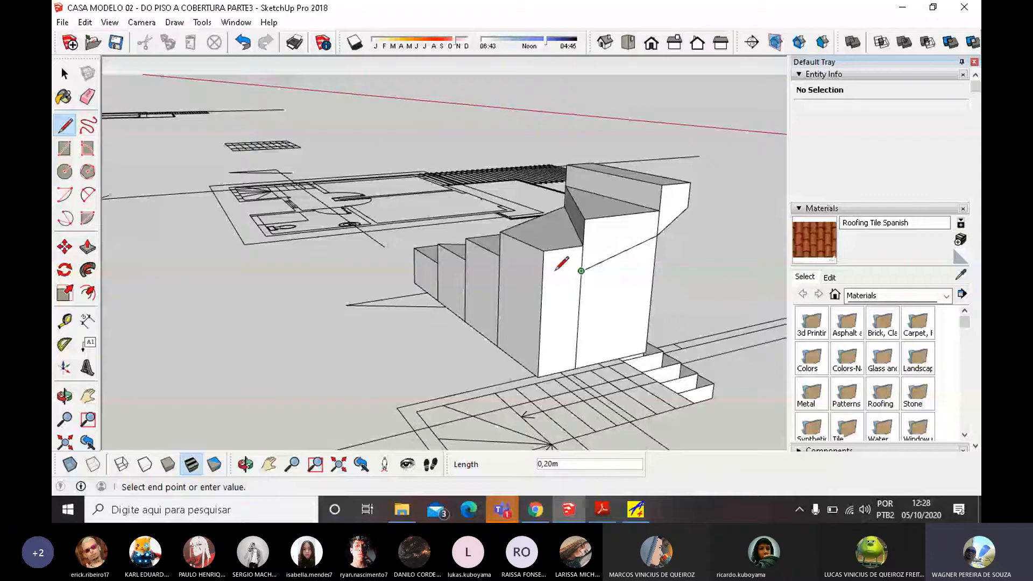
Draw a 0.17 m line down the next winder corner edge and join its end to the slope line at the adjacent corner.
middle_drag(557, 268, 575, 240)
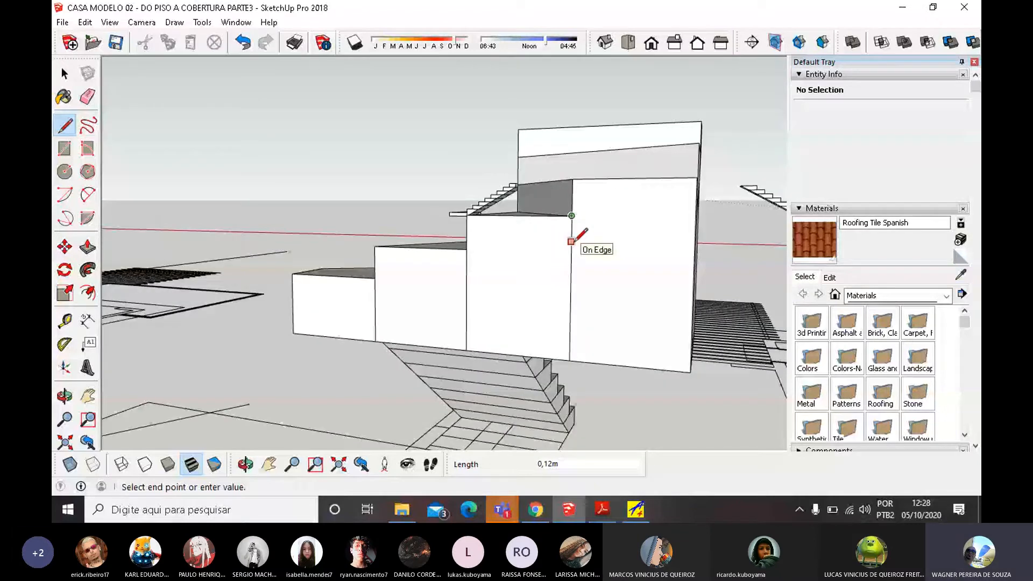
text(,17)
key(Return)
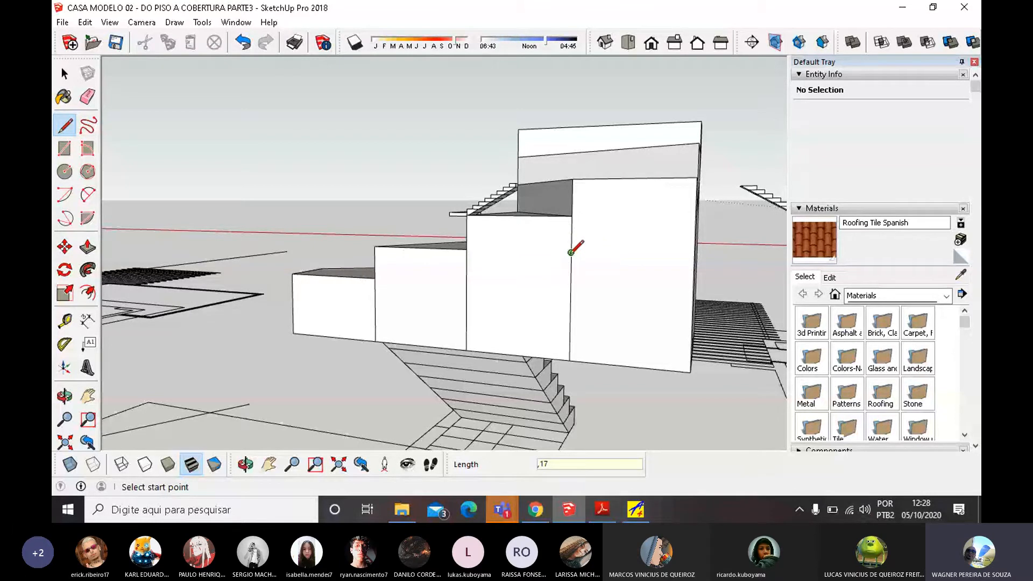
click(571, 252)
middle_drag(641, 223, 664, 213)
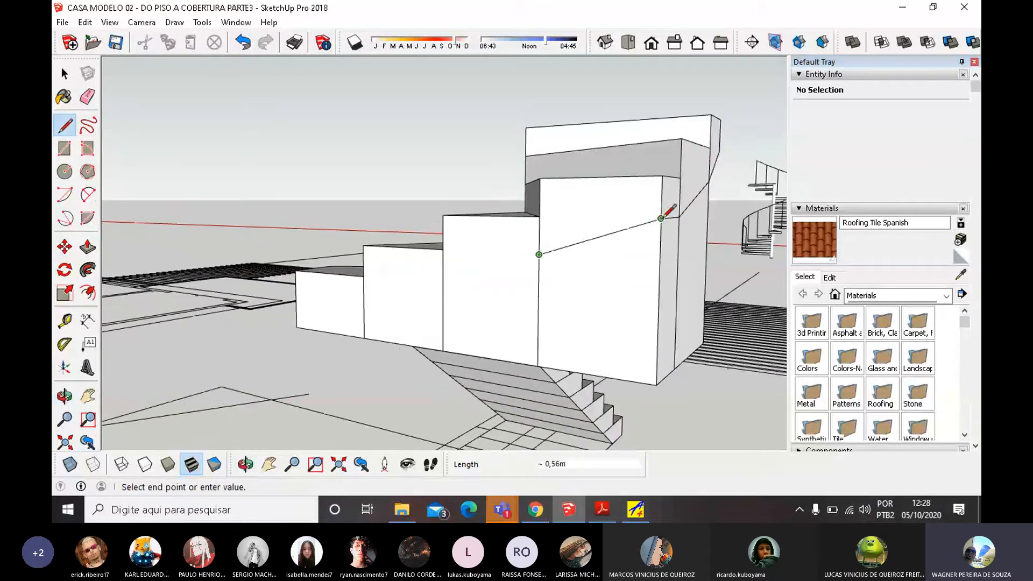
click(659, 217)
Continue the slope line across the outer winder faces, from the last endpoint to the bottom outer corner of the lower winder block.
middle_drag(565, 247, 627, 236)
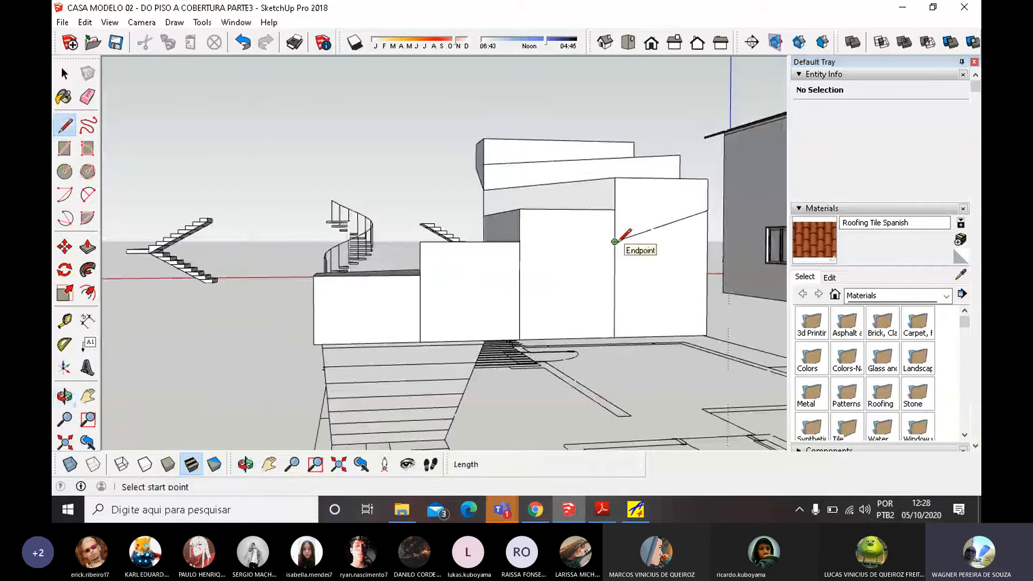
click(615, 242)
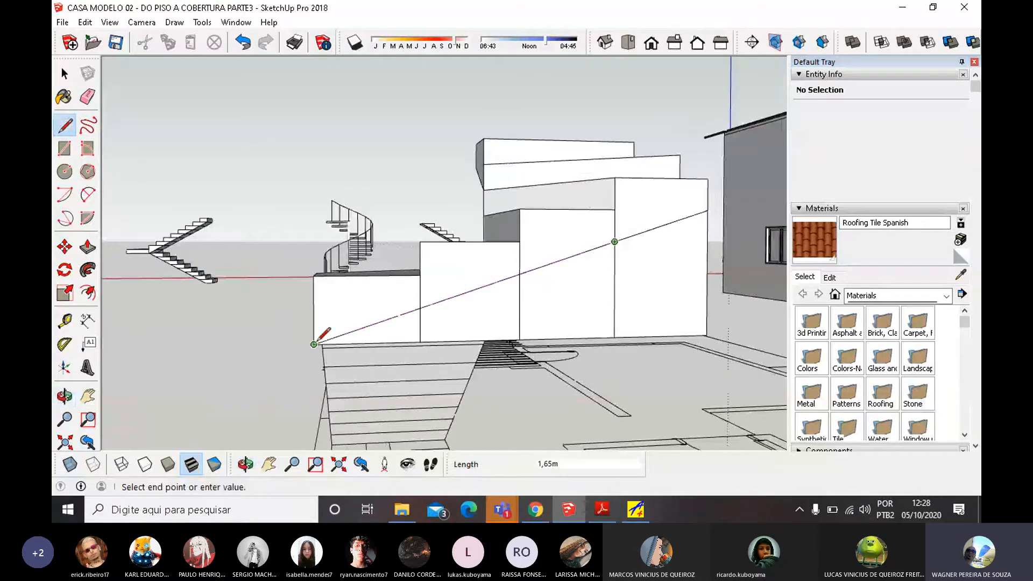
click(315, 344)
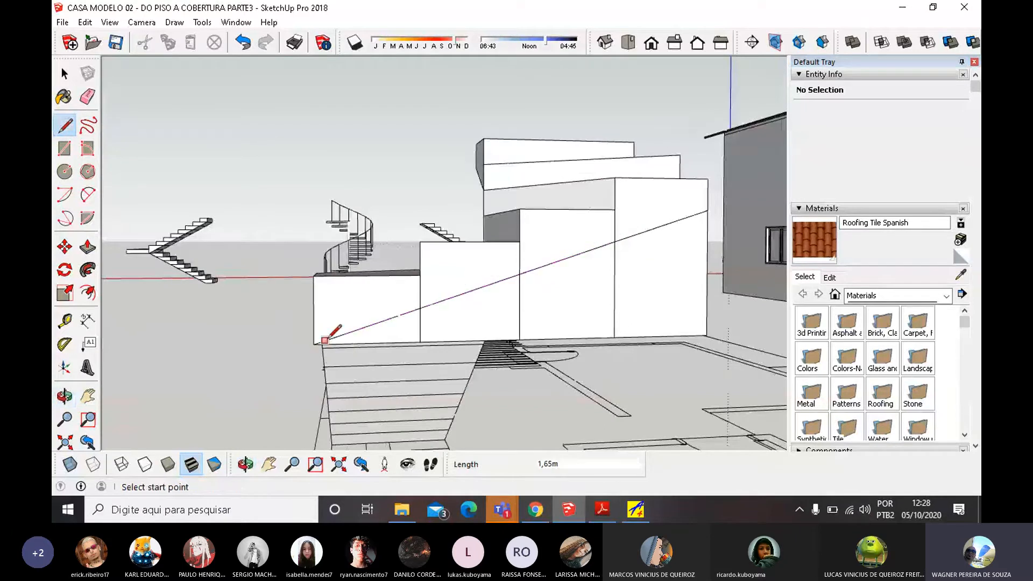
Erase the vertical and bottom edges below the slope line on the winders' outer faces to remove the excess solid underneath.
middle_drag(323, 339, 602, 348)
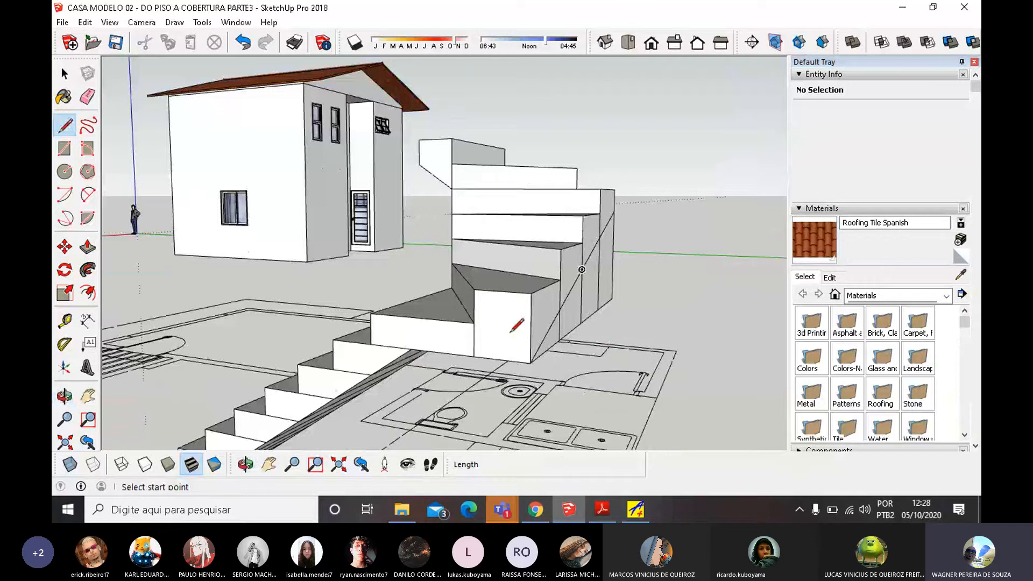
middle_drag(571, 277, 499, 296)
middle_drag(493, 332, 542, 316)
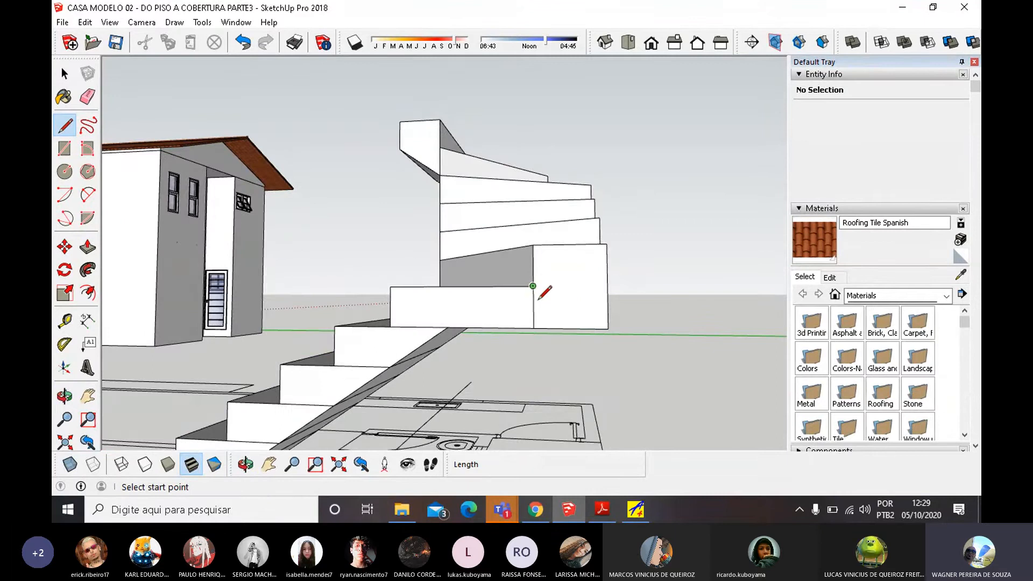
middle_drag(534, 322, 243, 269)
click(63, 76)
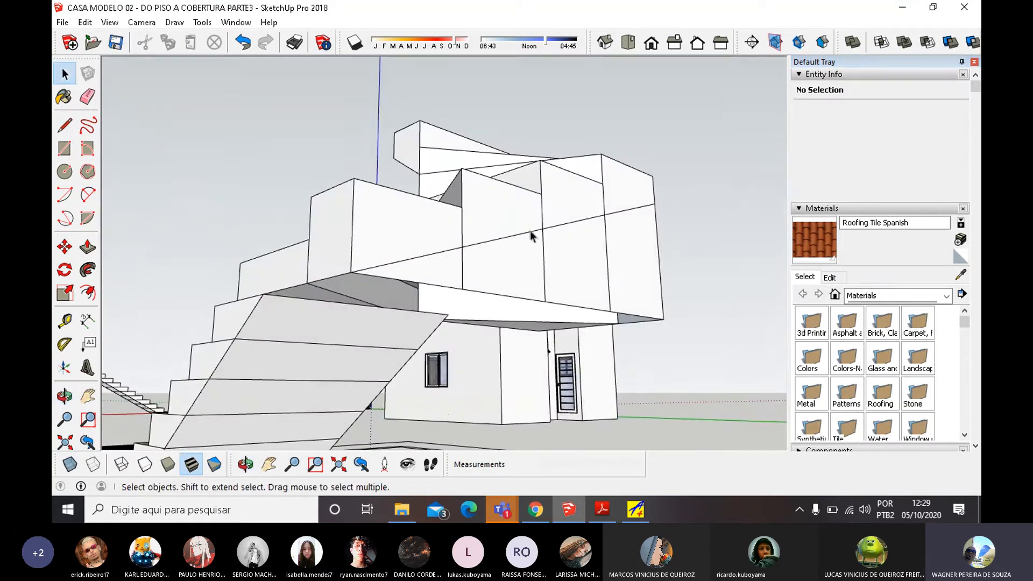
click(88, 97)
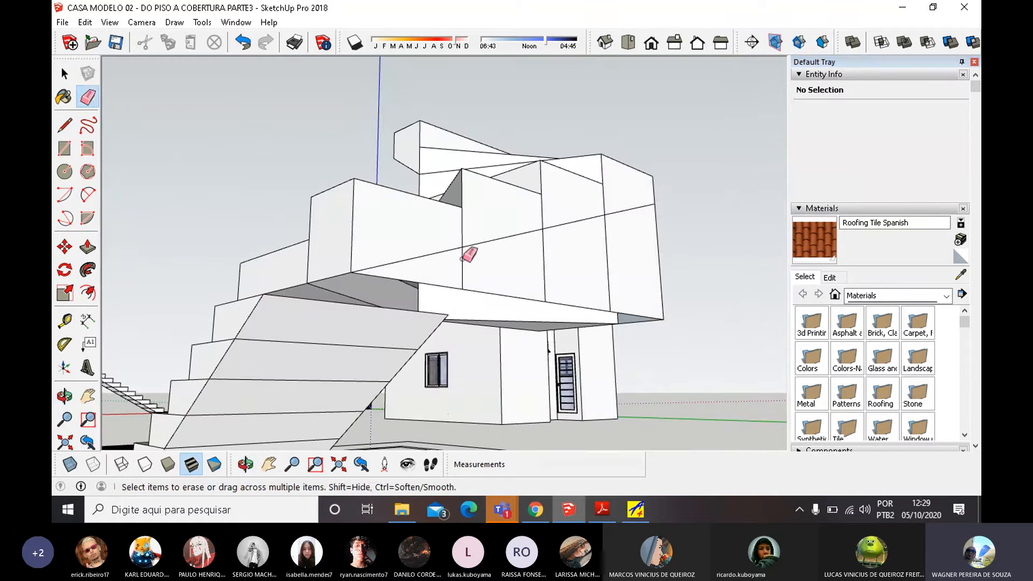
click(453, 288)
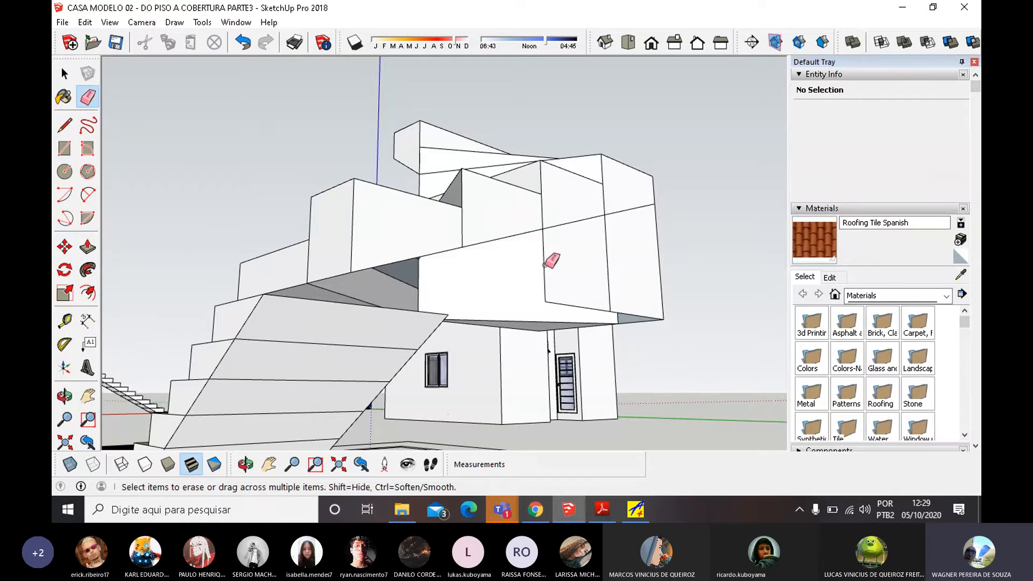
click(544, 264)
click(606, 247)
click(660, 244)
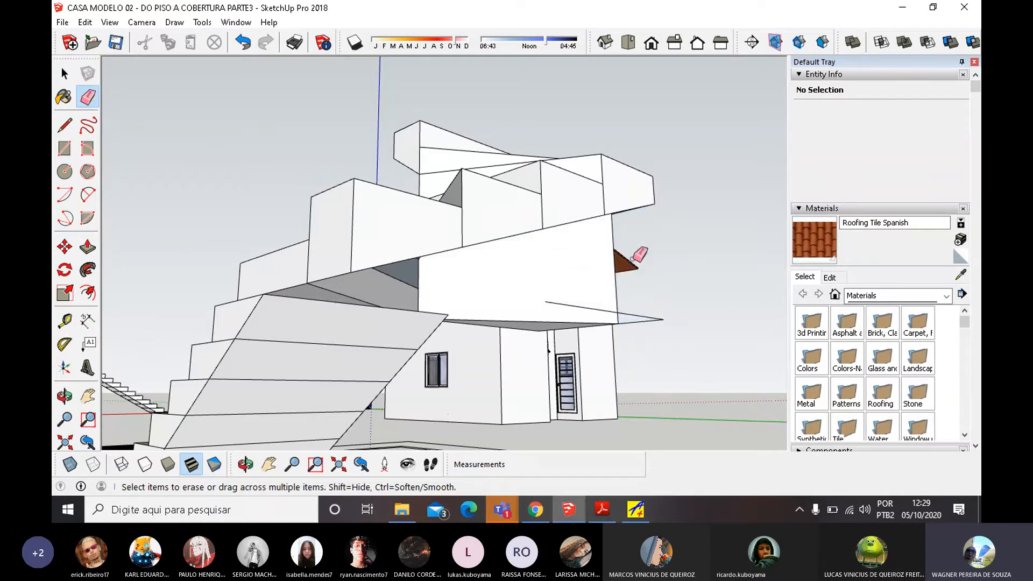
click(614, 272)
click(644, 316)
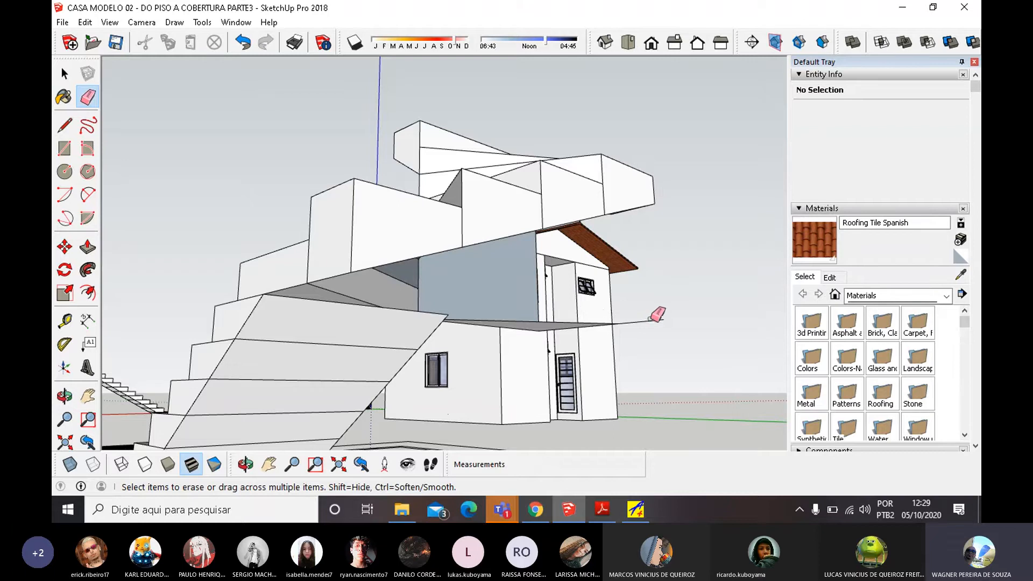
Erase the leftover vertical face hanging beneath the last winder and the new step.
middle_drag(657, 316, 289, 409)
scroll(301, 401, down, 3)
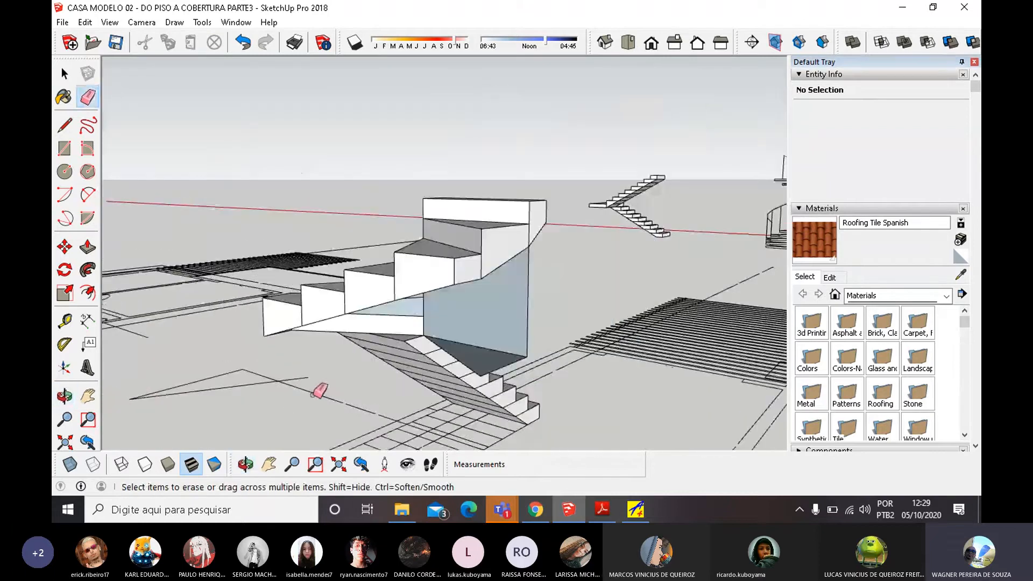
scroll(506, 371, up, 2)
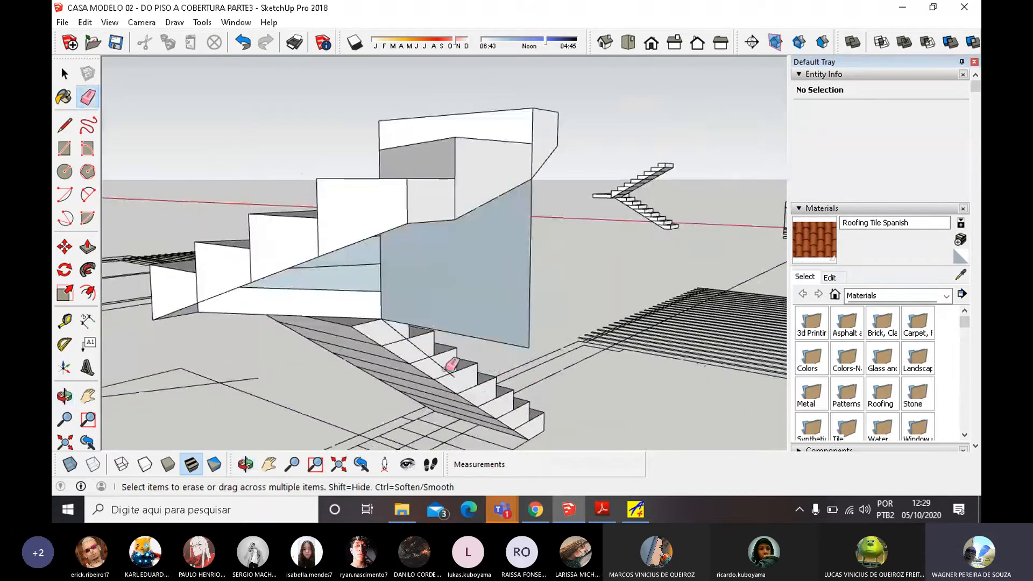
middle_drag(451, 363, 345, 343)
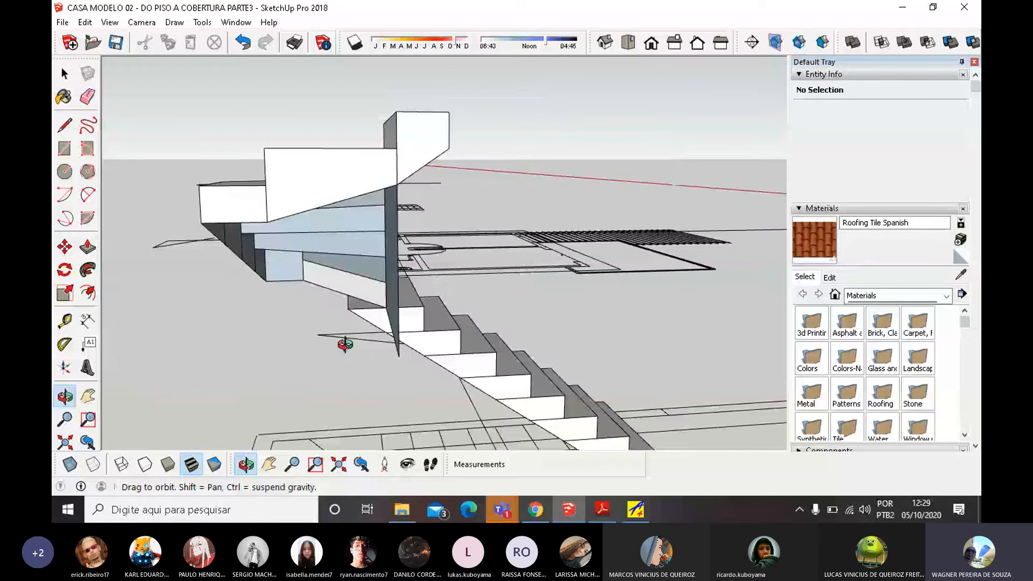
scroll(321, 312, up, 2)
scroll(362, 326, down, 3)
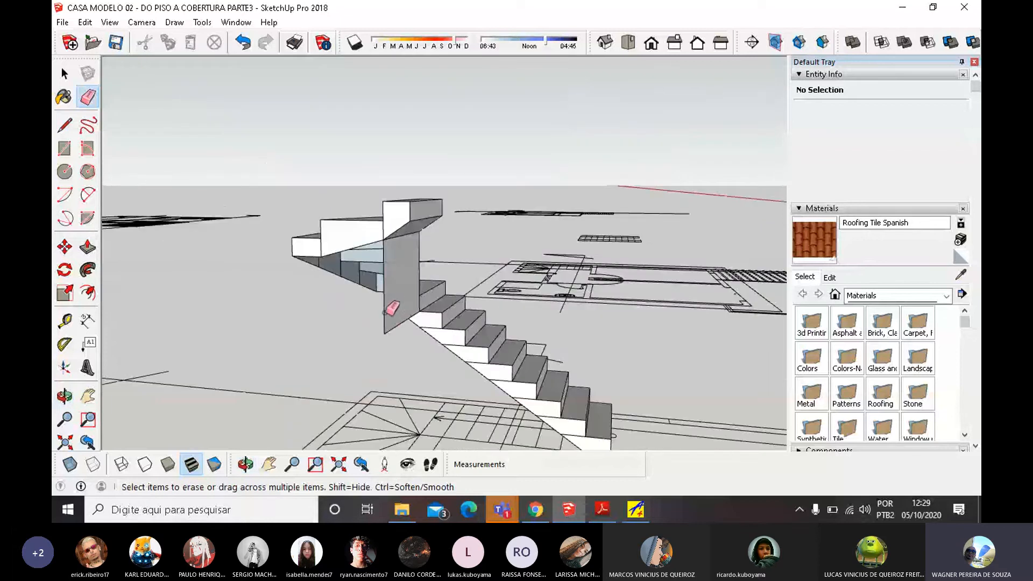
drag(385, 314, 385, 317)
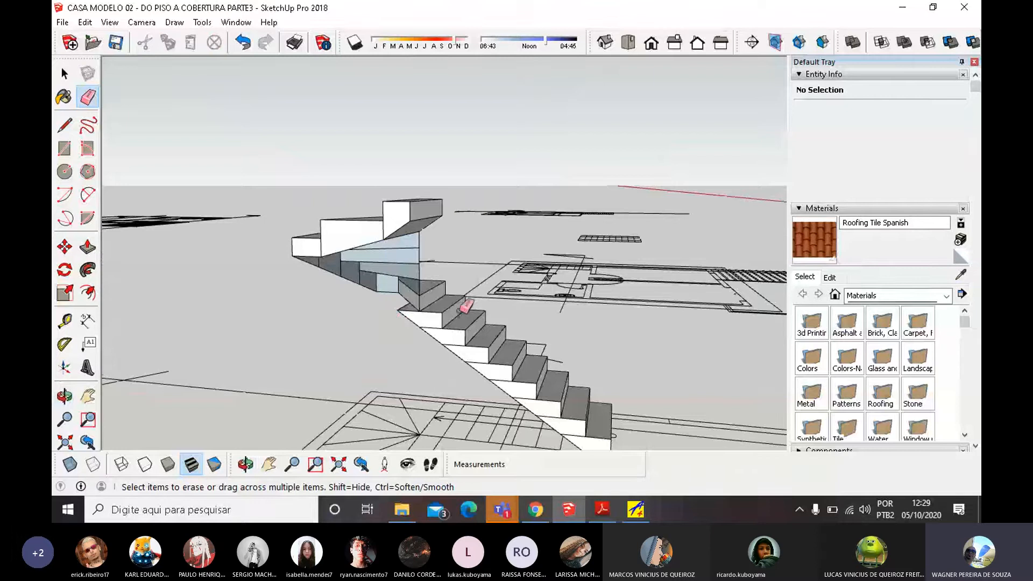
Explode the topmost step component of the lower flight, directly below the winders.
middle_drag(468, 300, 404, 323)
scroll(521, 341, up, 3)
middle_drag(521, 341, 425, 362)
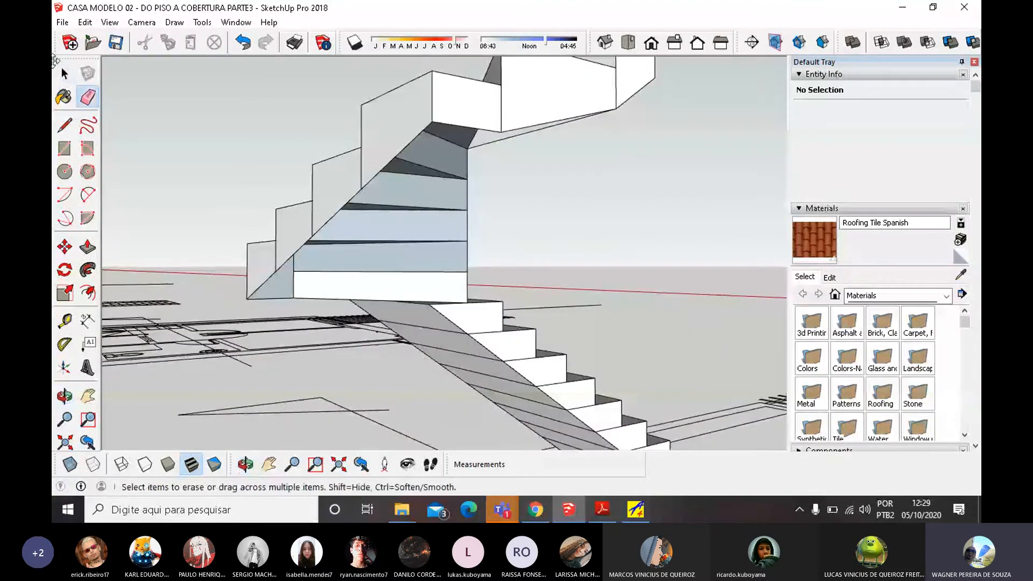
middle_drag(439, 295, 397, 326)
key(space)
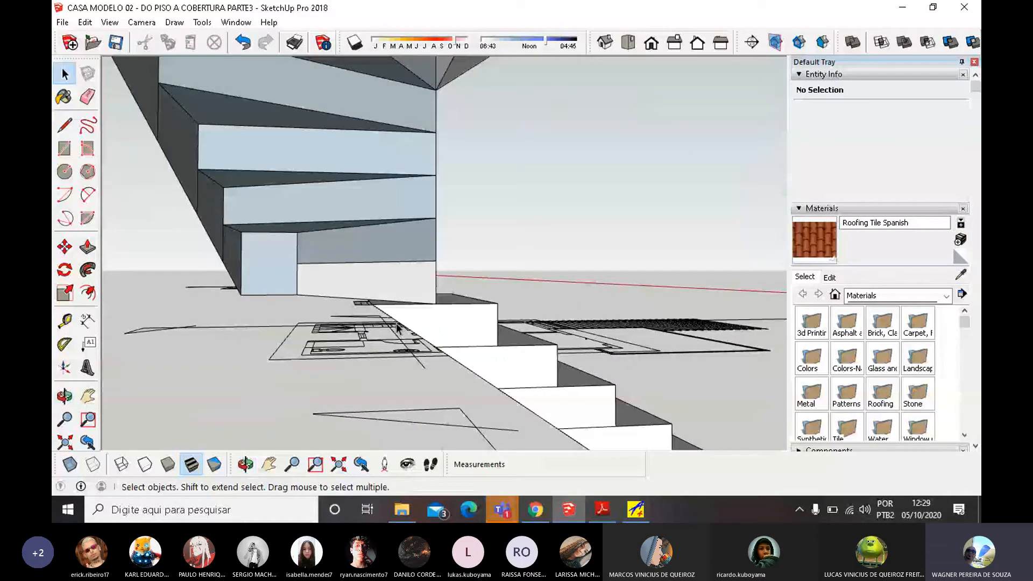
scroll(415, 312, up, 2)
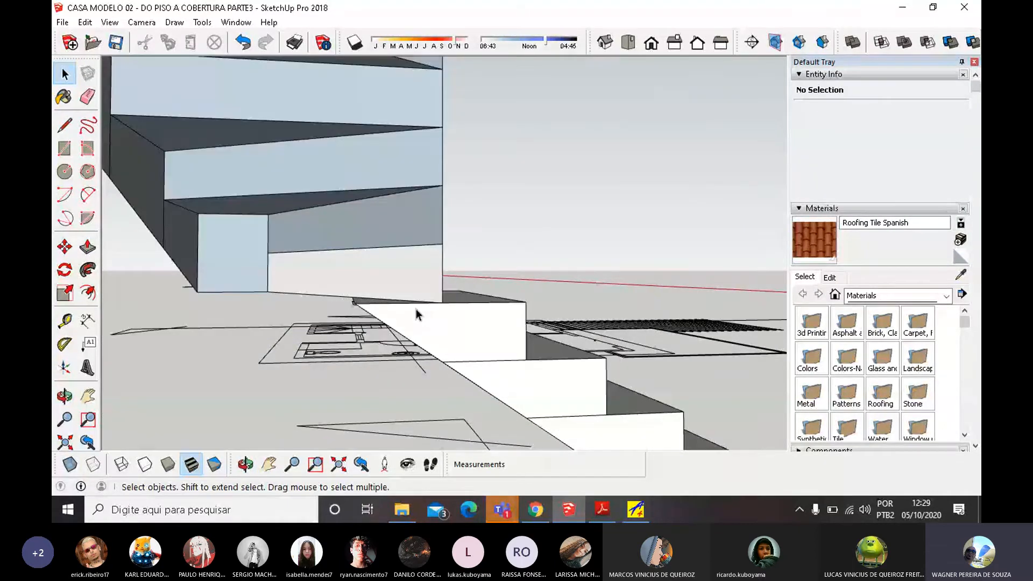
middle_drag(428, 329, 363, 322)
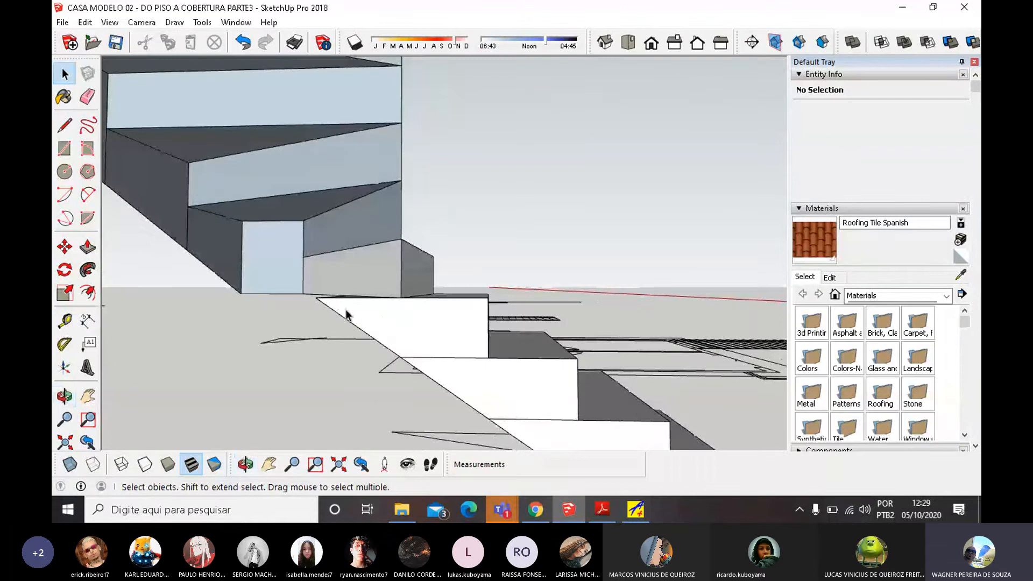
click(346, 313)
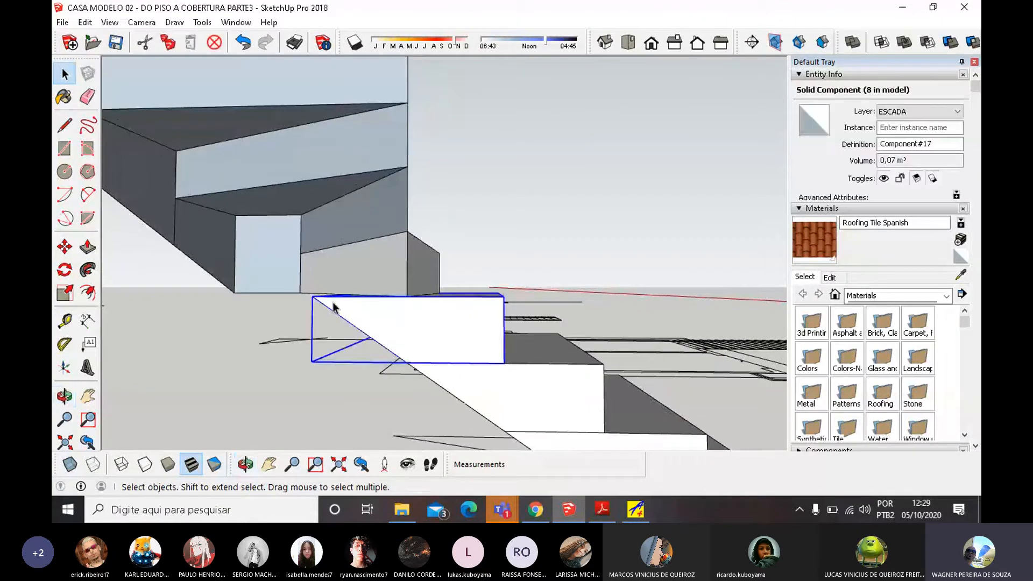
right_click(333, 306)
click(379, 272)
middle_drag(378, 273, 459, 345)
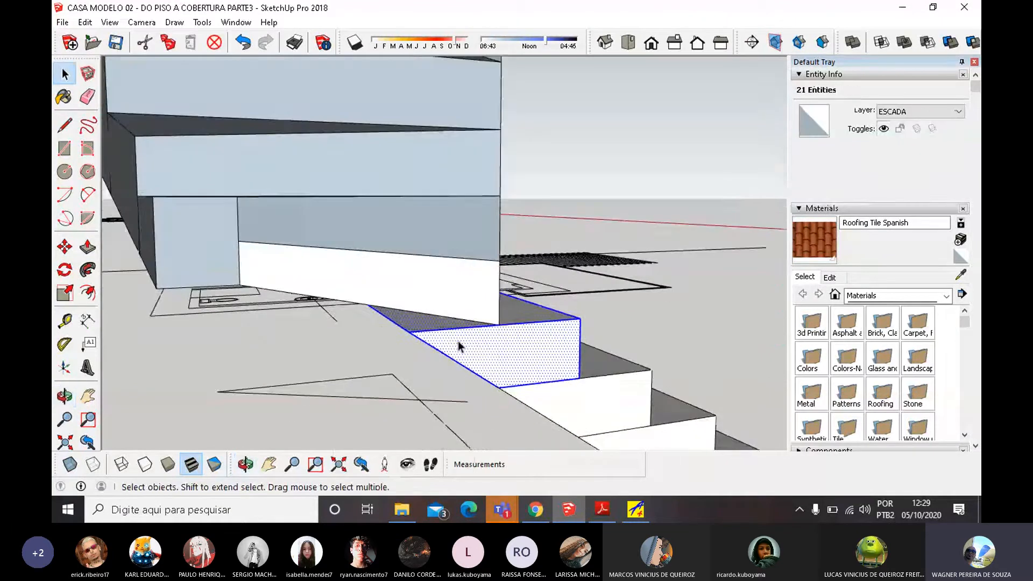
click(321, 379)
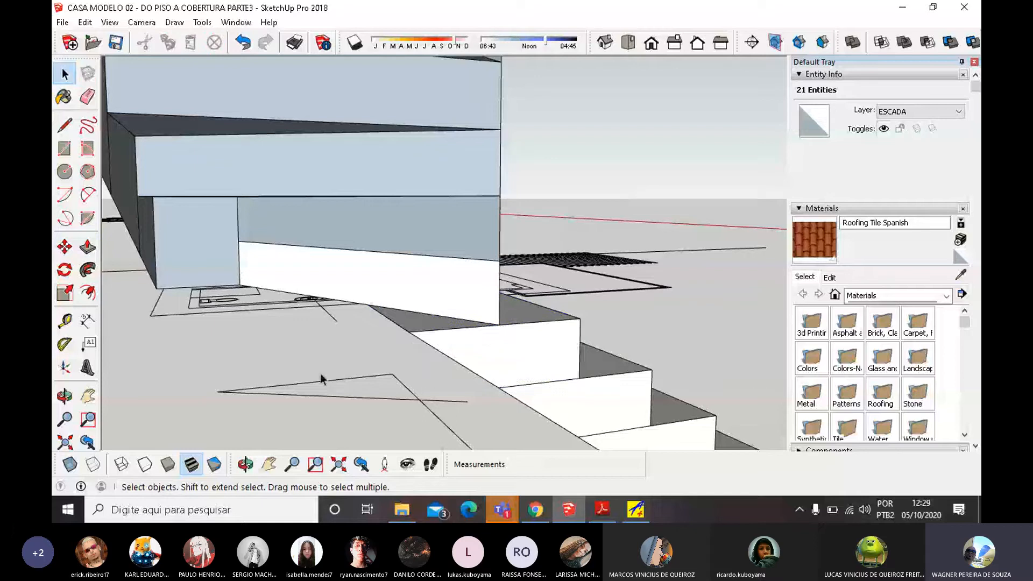
click(458, 347)
click(65, 247)
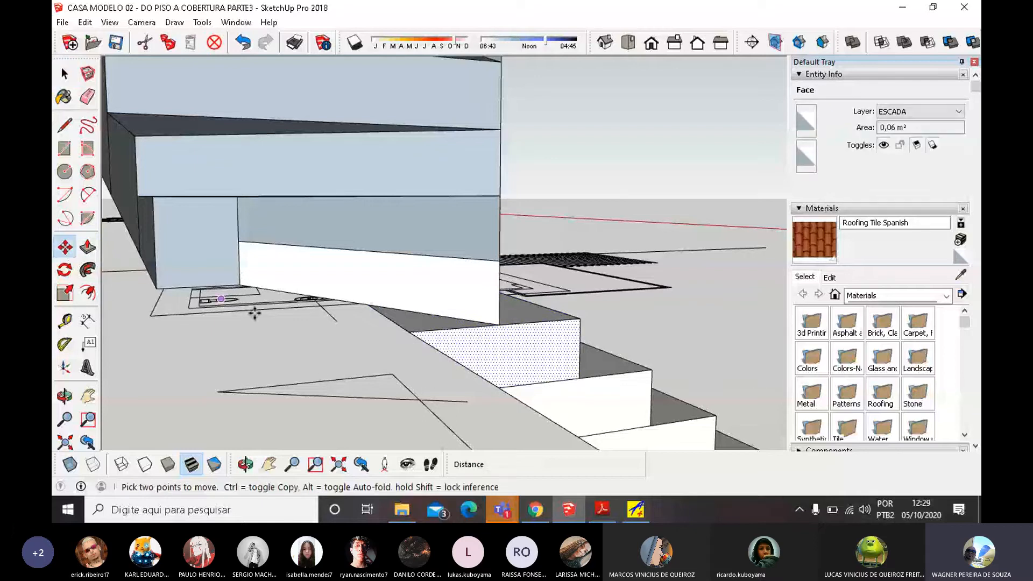
click(413, 335)
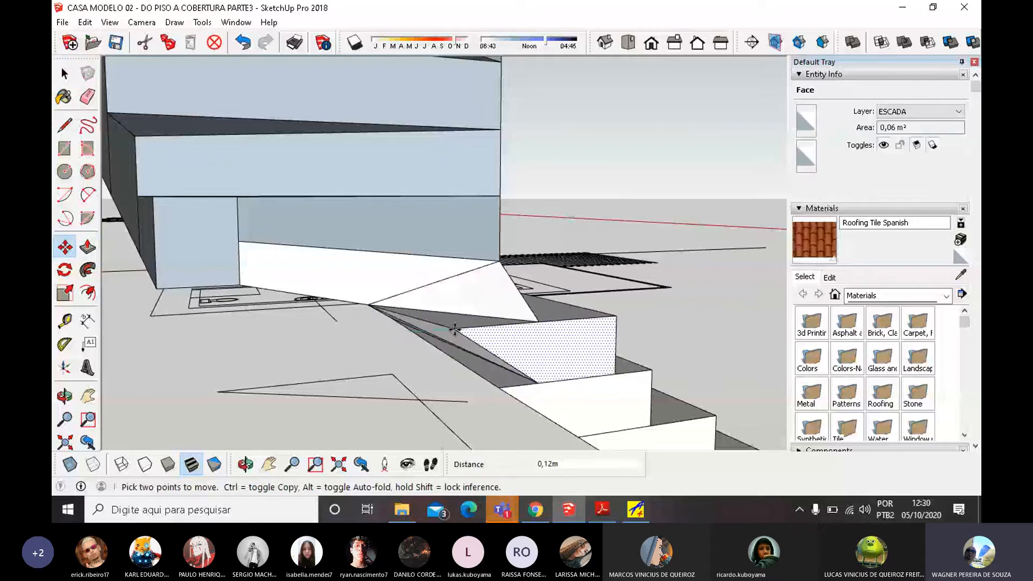
key(ctrl)
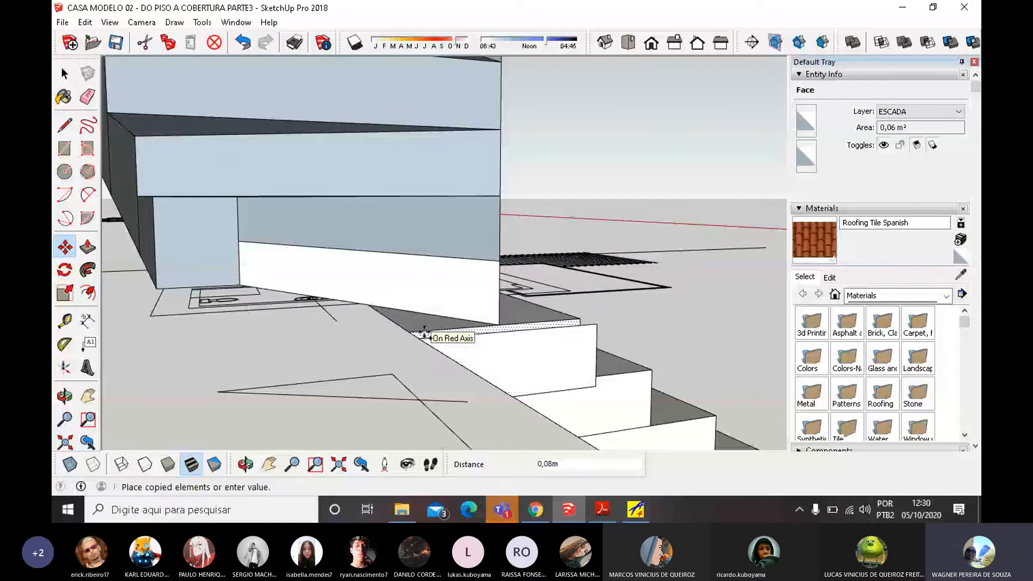
key(ctrl+z)
key(space)
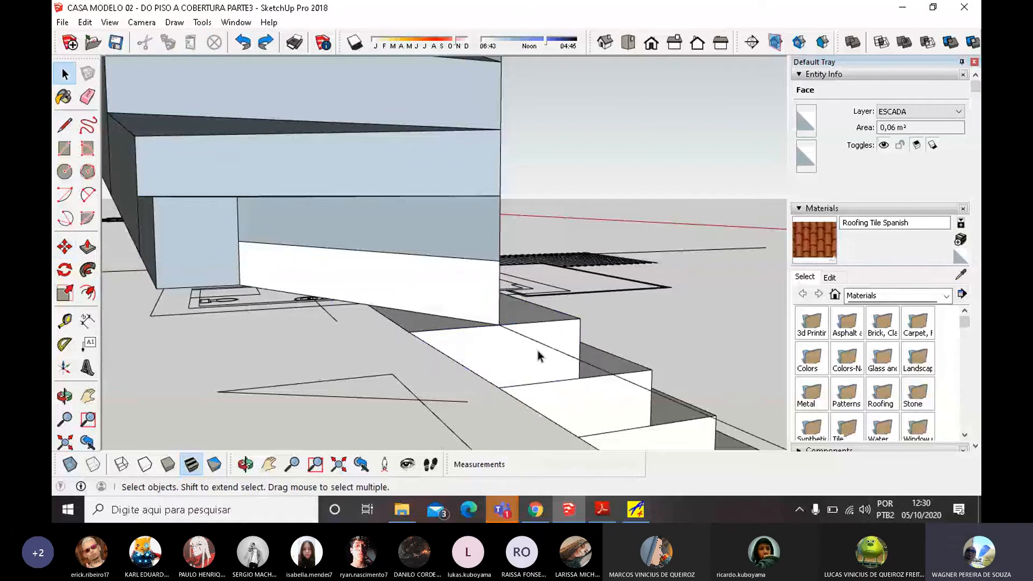
Select all the connected winder geometry and make it a group, separate from the lower flight.
click(532, 354)
scroll(531, 354, down, 5)
middle_drag(532, 354, 395, 293)
triple_click(396, 293)
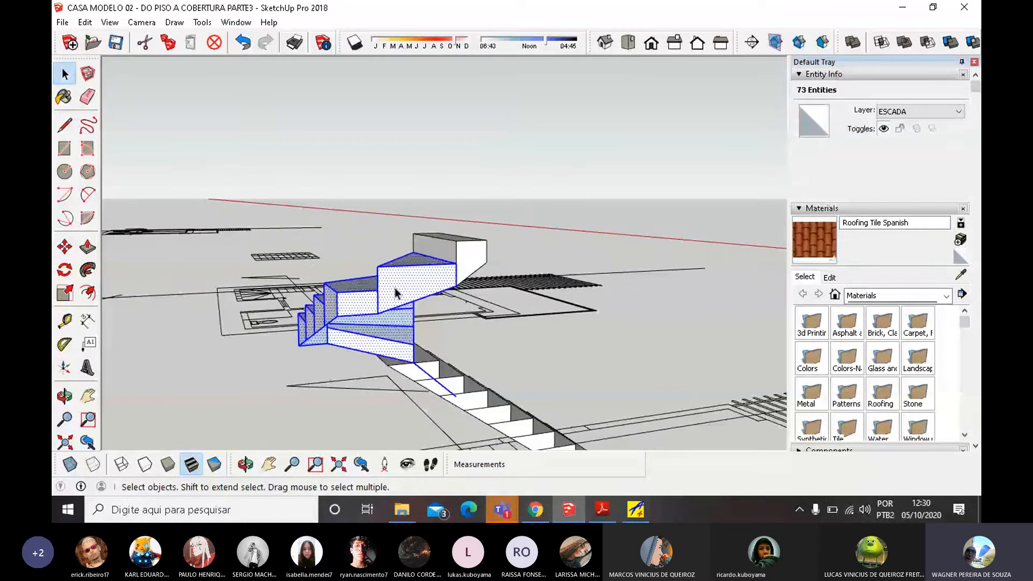
right_click(395, 287)
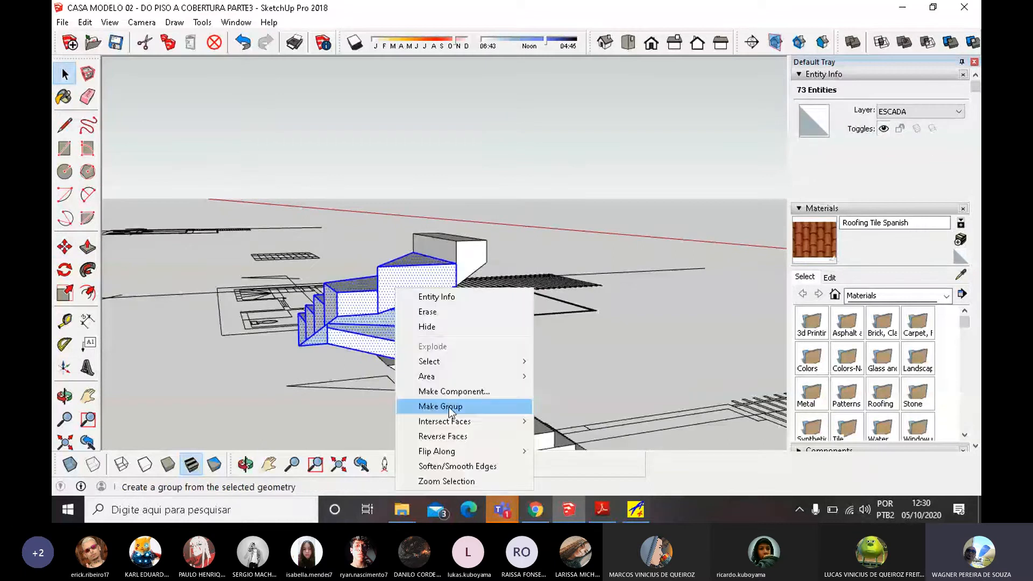
click(449, 406)
Explode the topmost step component of the lower flight so its geometry can be edited on its own.
scroll(380, 376, up, 5)
double_click(386, 377)
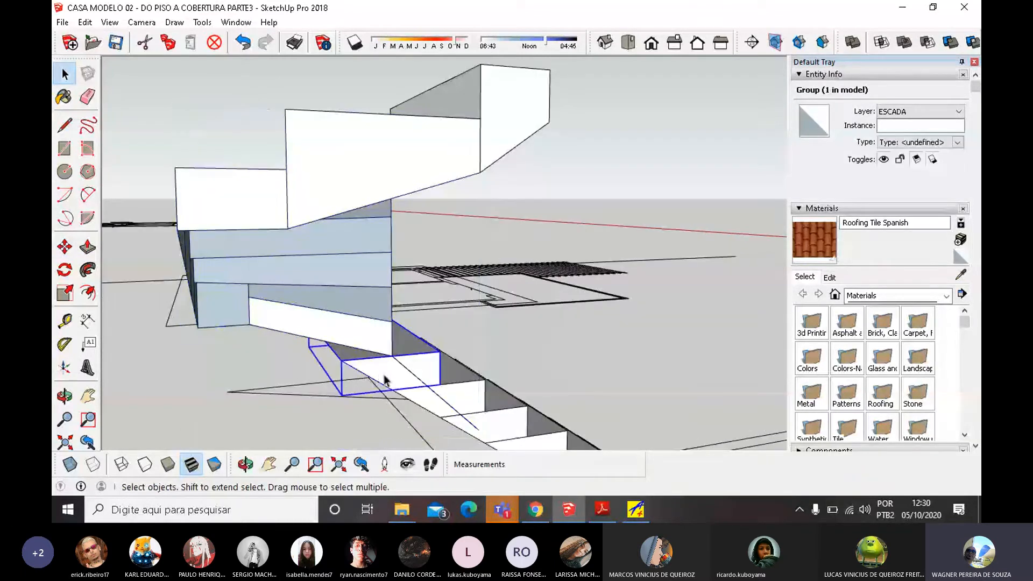
scroll(387, 378, up, 2)
middle_drag(389, 379, 364, 337)
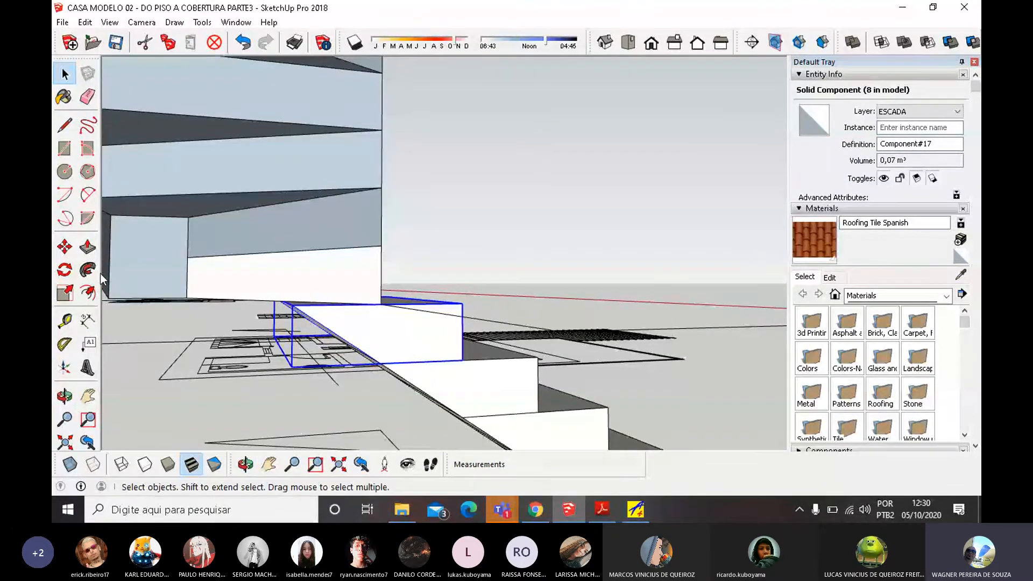
middle_drag(442, 352, 463, 376)
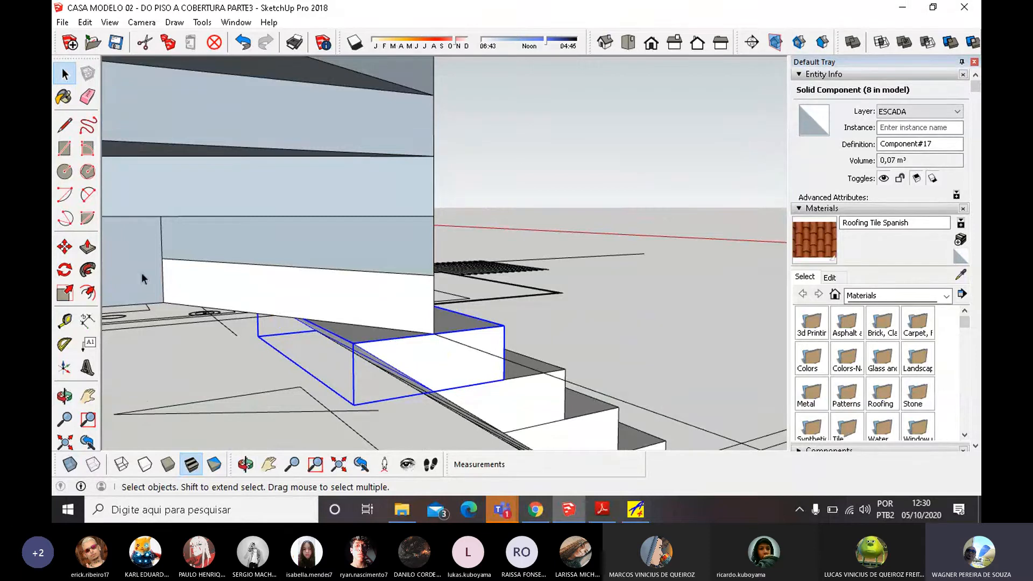
right_click(444, 359)
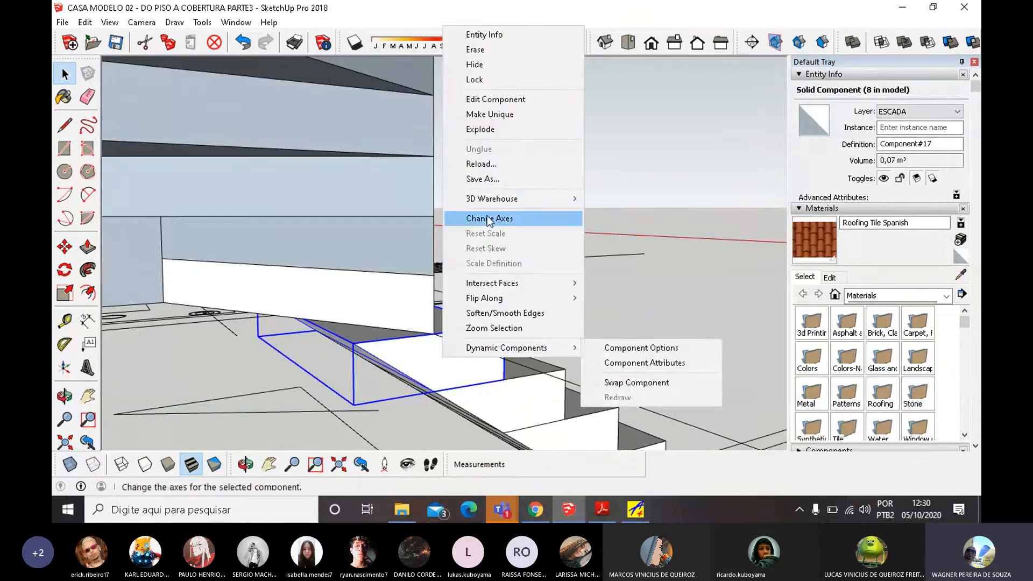
click(486, 129)
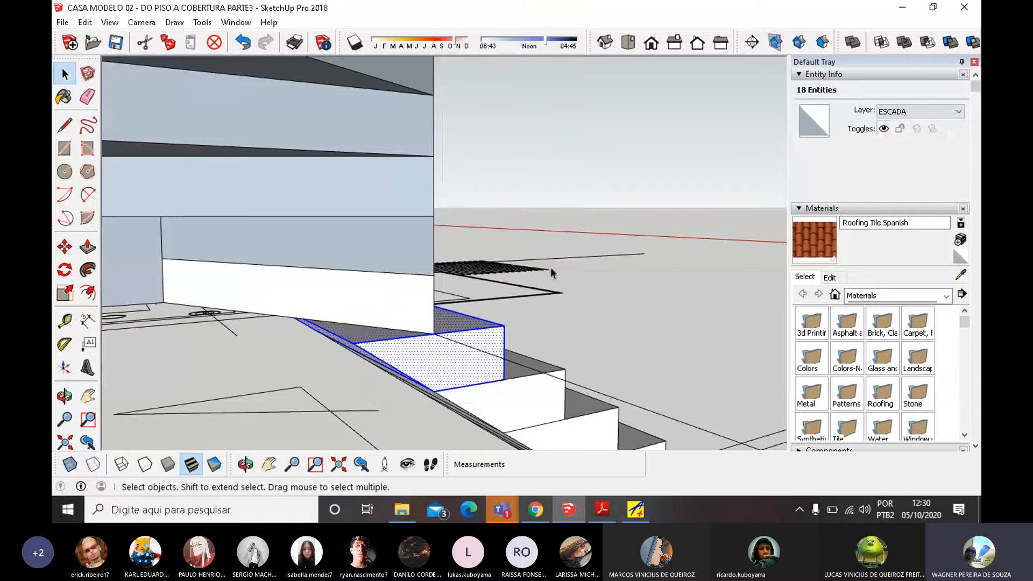
Move the sharp upper corner of the exploded step's side face to the corner where the step meets the winders.
click(608, 203)
click(65, 247)
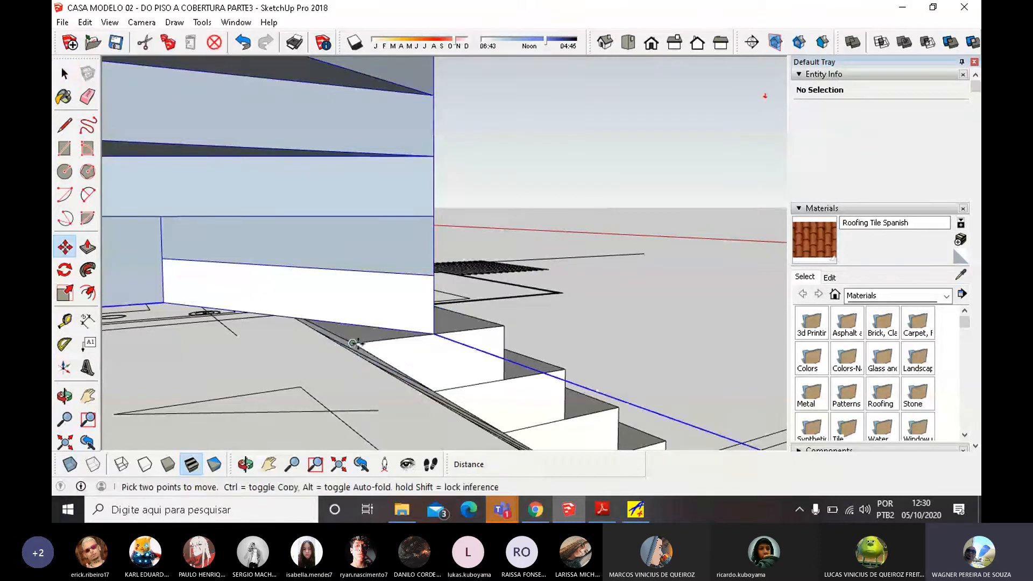
mouse_move(352, 343)
middle_down()
mouse_move(381, 342)
mouse_move(346, 343)
middle_up()
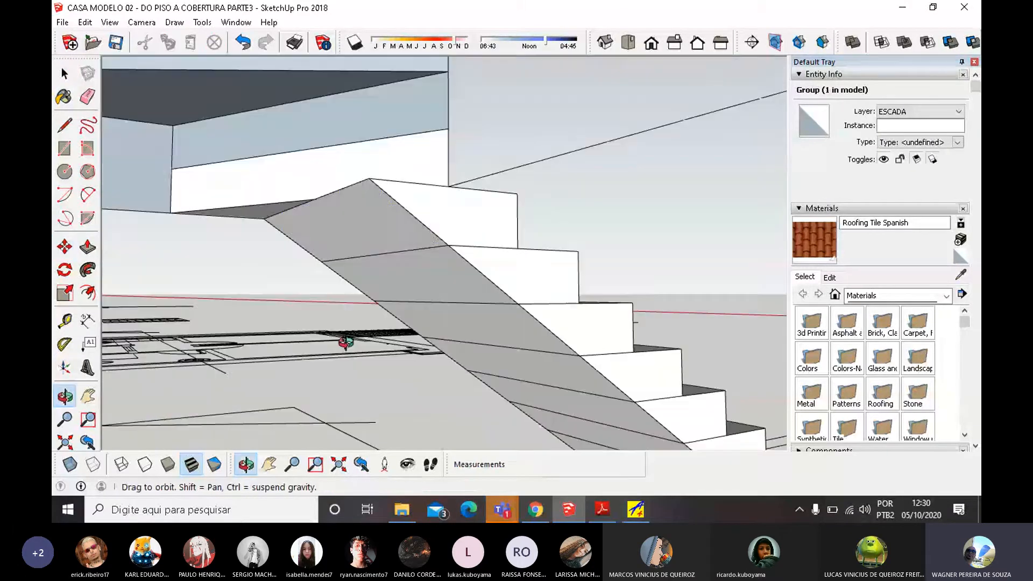
click(370, 180)
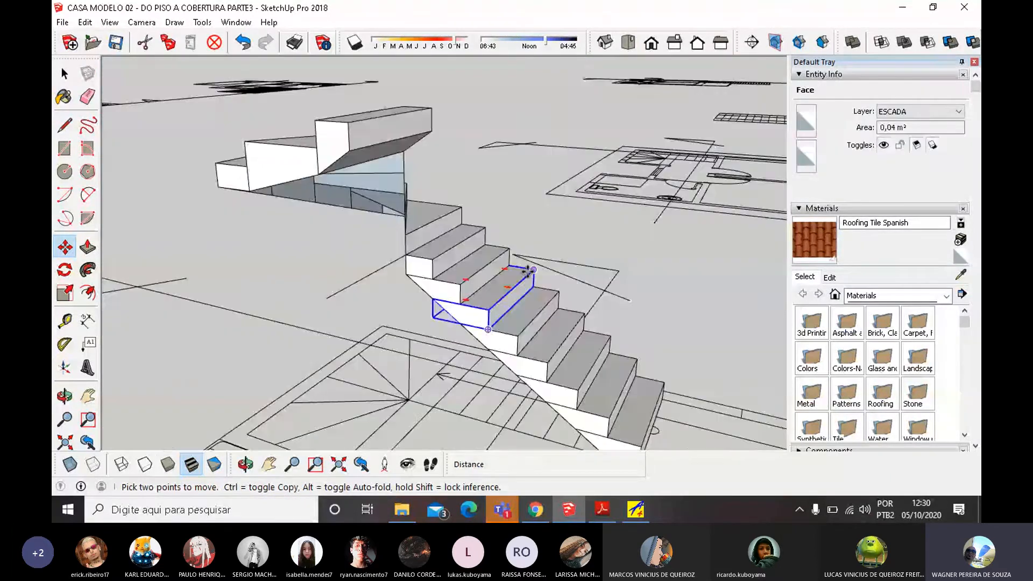
Examine the underside of the staircase where the winders group meets the reshaped top step of the lower flight.
mouse_move(529, 272)
middle_down()
mouse_move(743, 184)
mouse_move(759, 167)
middle_up()
middle_drag(402, 221, 569, 161)
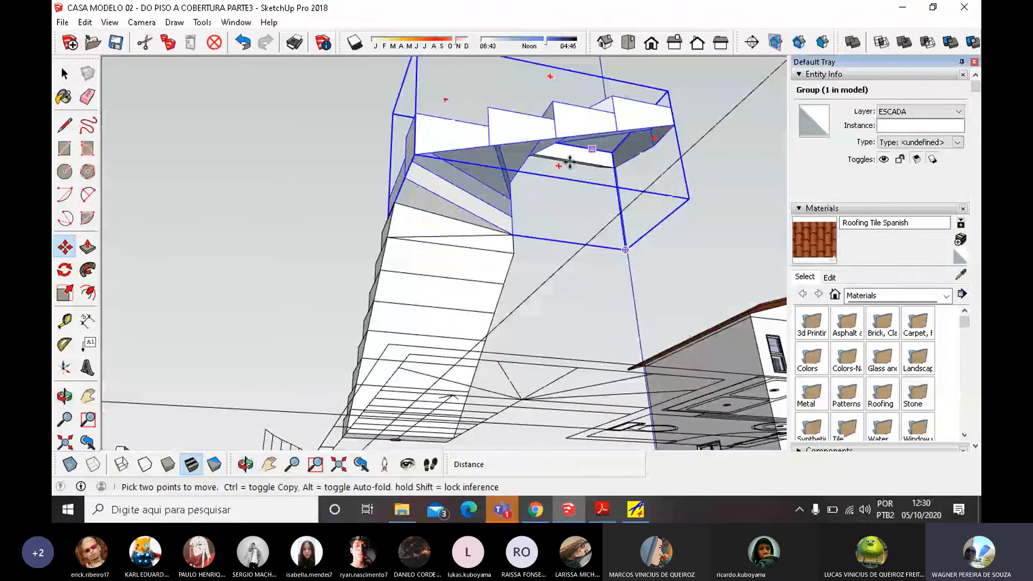
click(87, 97)
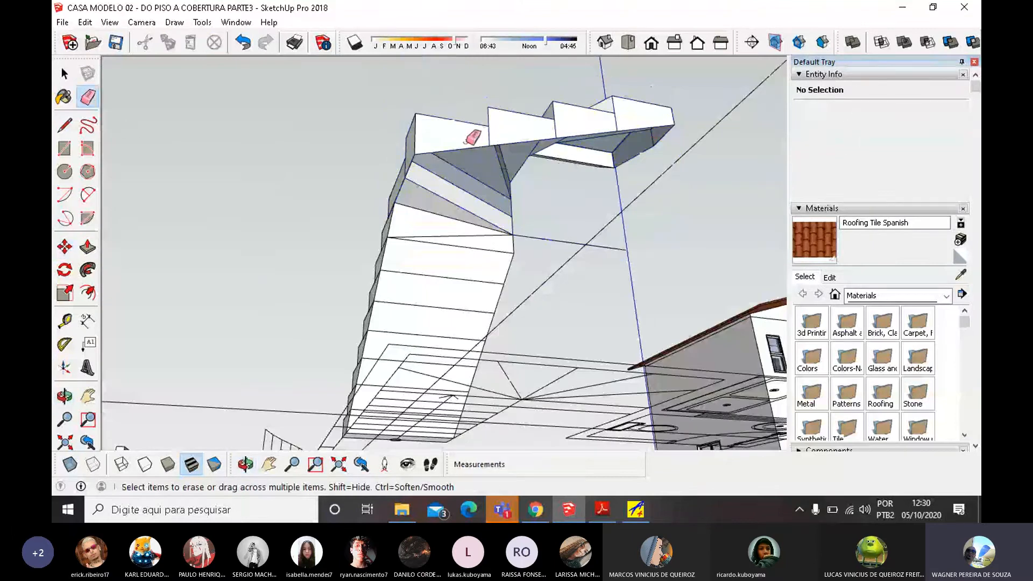
key(space)
click(463, 144)
scroll(460, 152, up, 3)
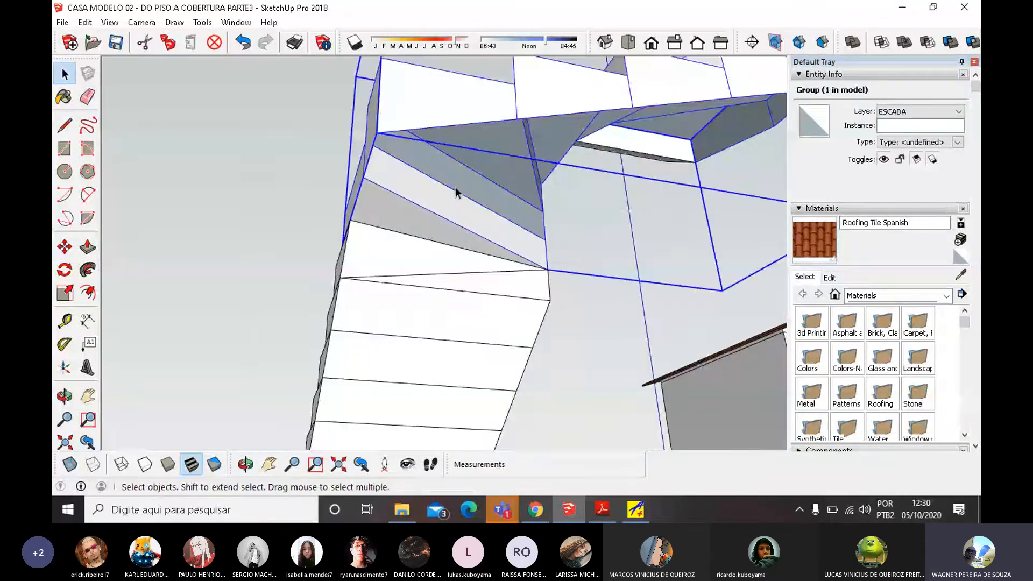
middle_drag(458, 194, 451, 231)
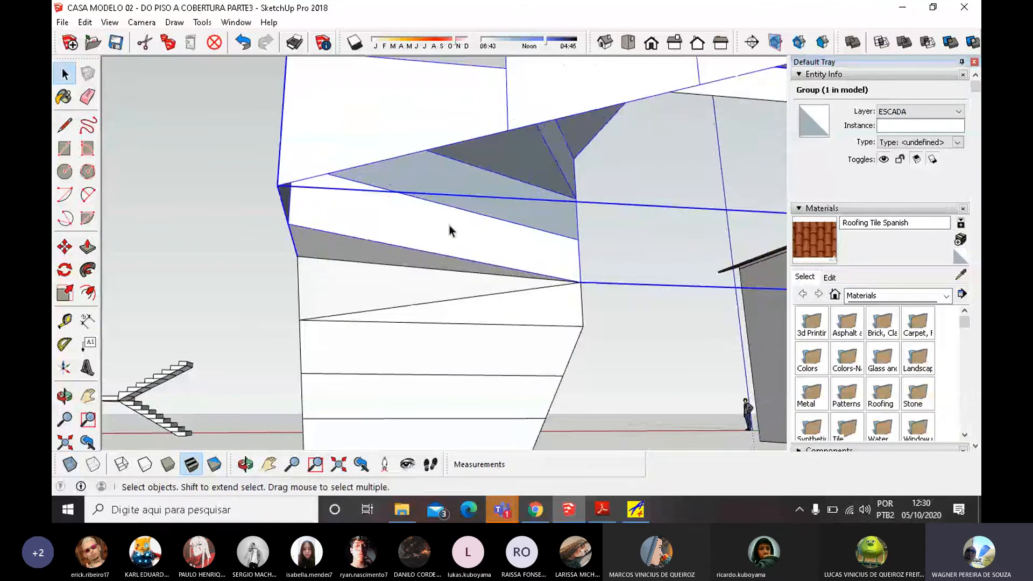
scroll(451, 231, down, 3)
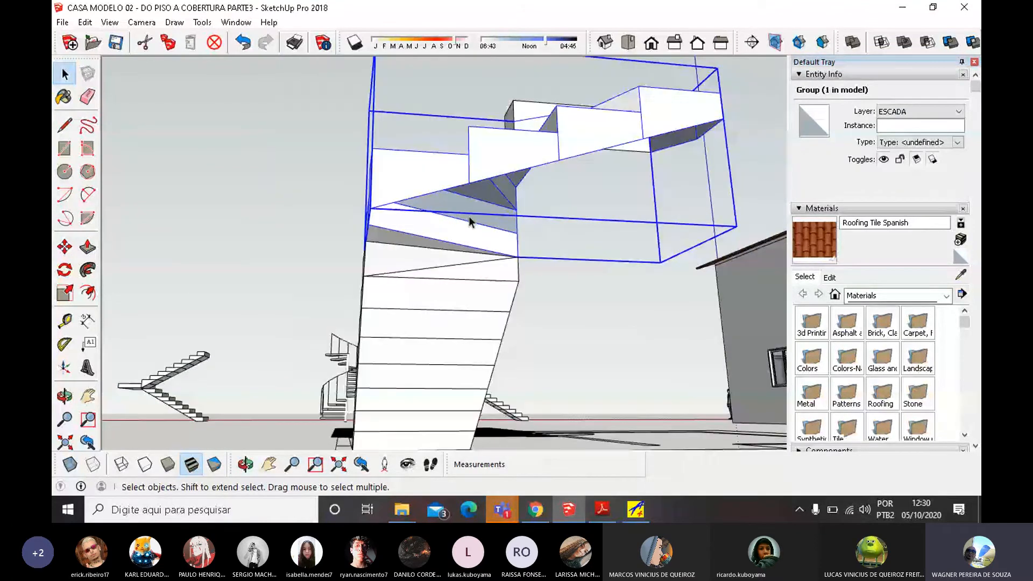
scroll(470, 215, up, 3)
middle_drag(470, 219, 111, 212)
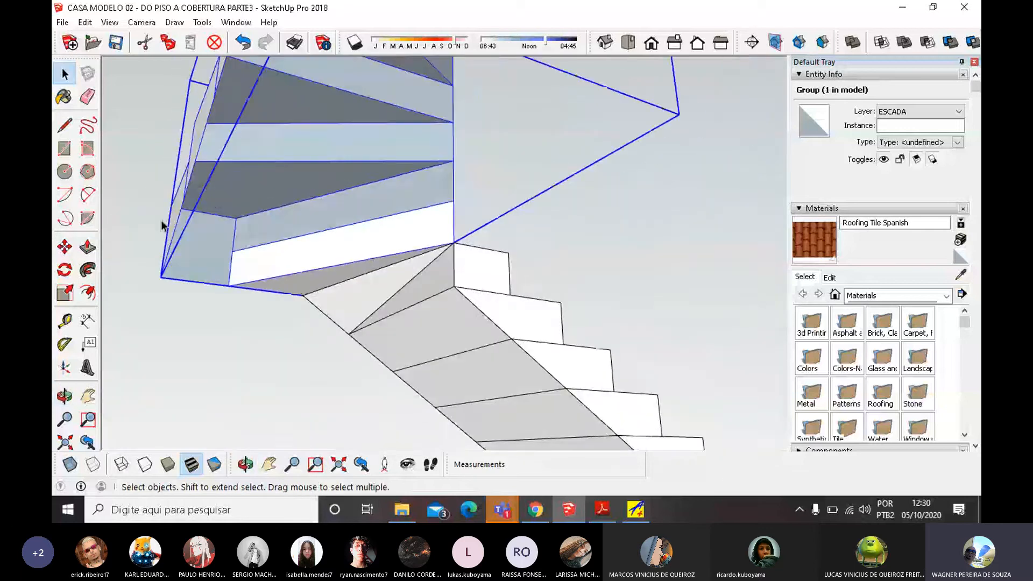
Open the winders group for editing and erase the lower edge of the lowest winder's exposed vertical face, next to the lower flight.
scroll(401, 240, down, 2)
middle_drag(401, 241, 339, 269)
scroll(330, 249, up, 5)
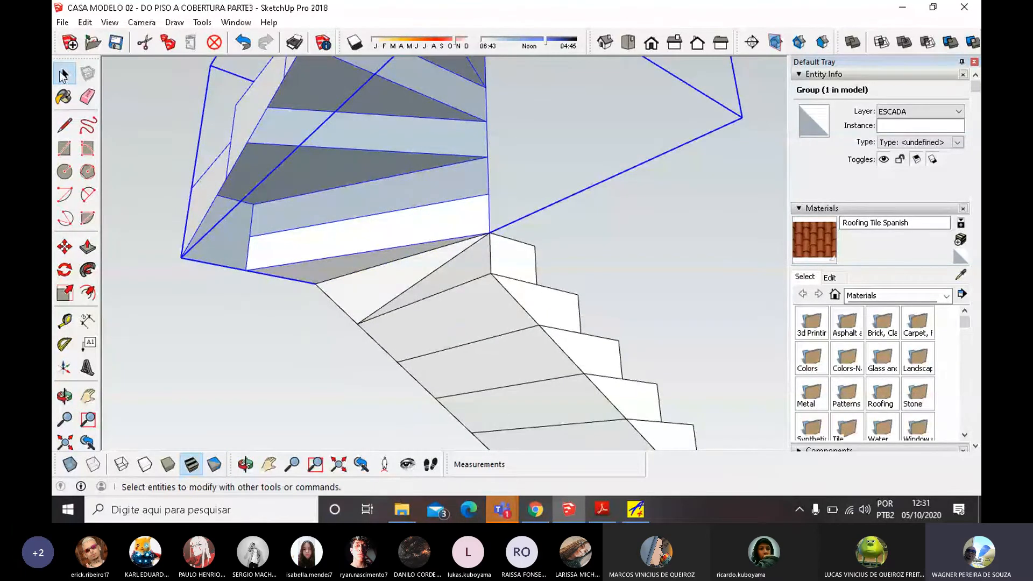
double_click(296, 260)
click(299, 262)
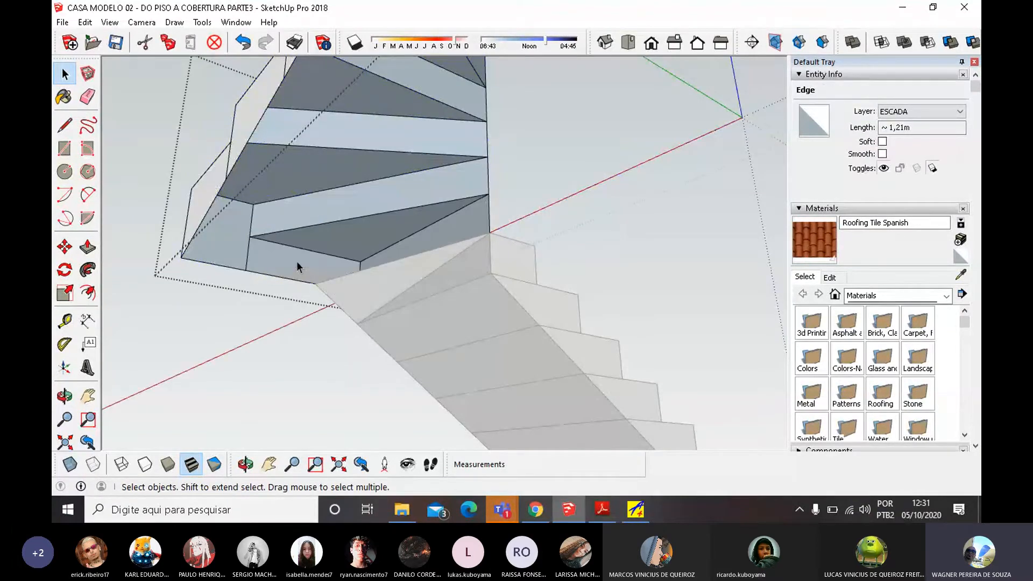
Delete the imported floor plan component CASA MODELO02.dwg lying around the staircase.
middle_drag(299, 261, 171, 362)
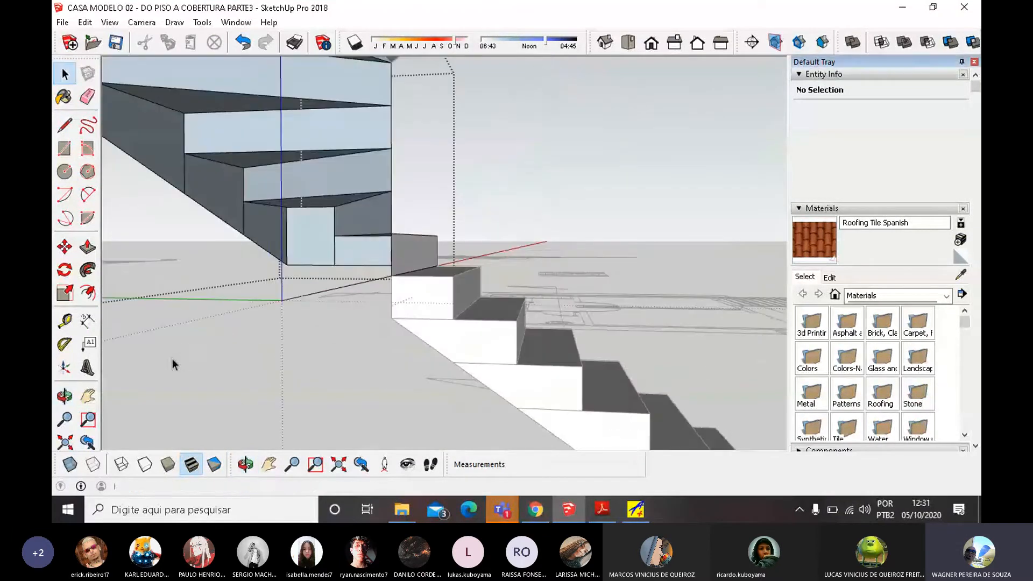
scroll(454, 288, up, 2)
middle_drag(454, 288, 339, 285)
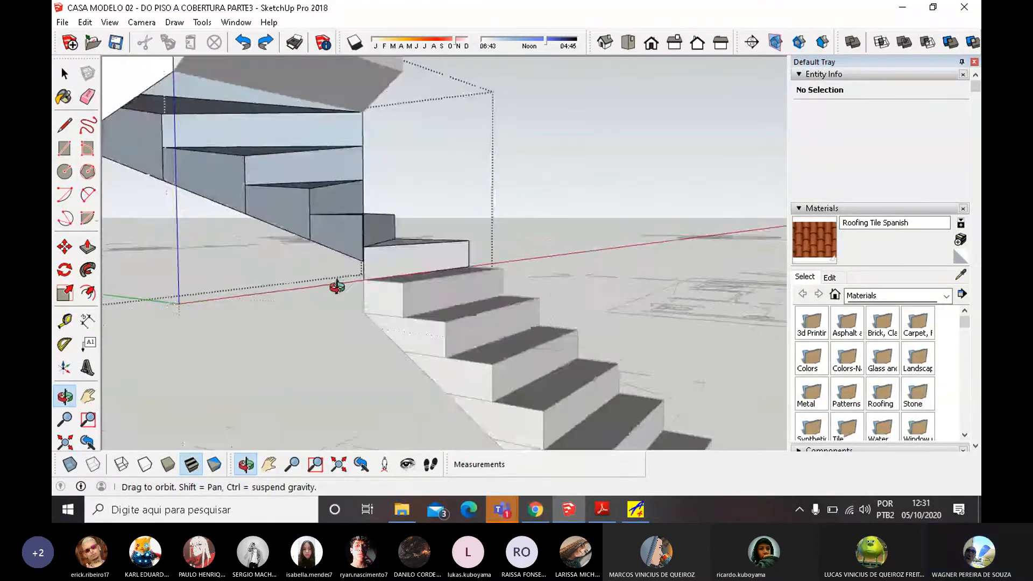
scroll(477, 293, down, 3)
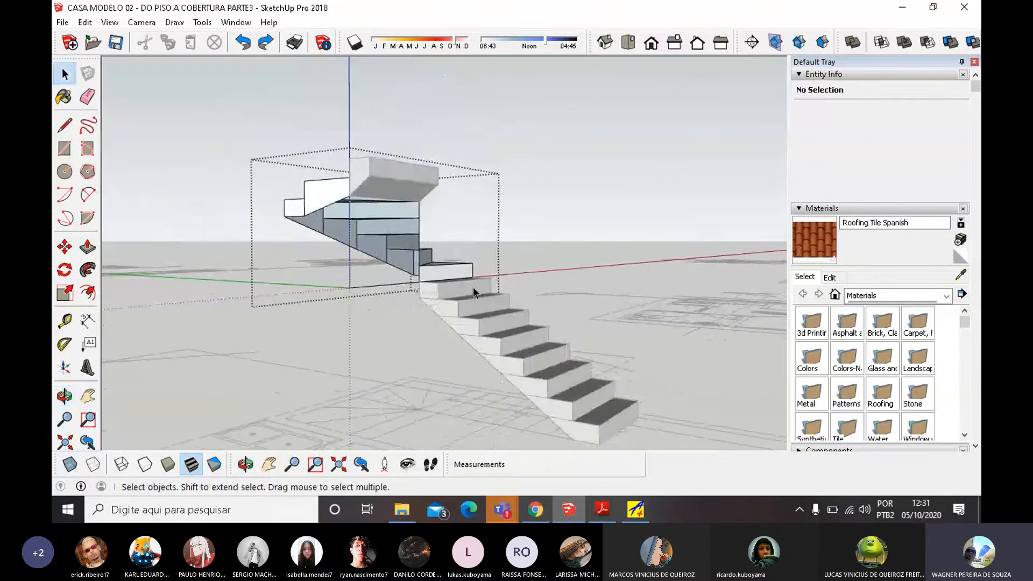
mouse_move(474, 292)
middle_down()
mouse_move(596, 258)
mouse_move(531, 312)
mouse_move(538, 320)
mouse_move(408, 241)
mouse_move(369, 270)
mouse_move(508, 159)
mouse_move(406, 291)
mouse_move(240, 277)
mouse_move(225, 211)
middle_up()
middle_drag(385, 166, 355, 335)
click(355, 334)
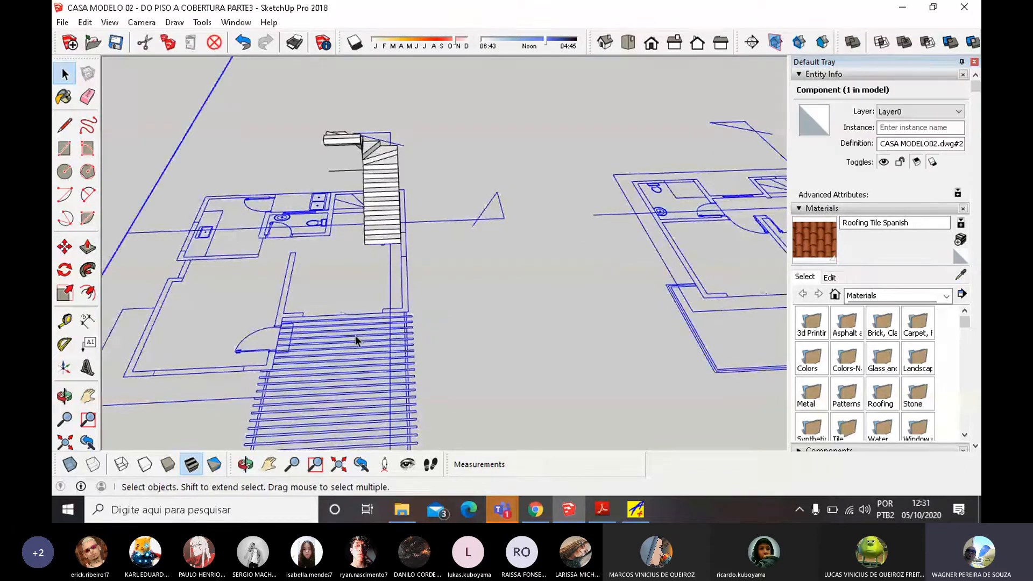
key(Delete)
Delete the stray edge at the base of the winder stair group and close the group.
middle_drag(439, 249, 327, 192)
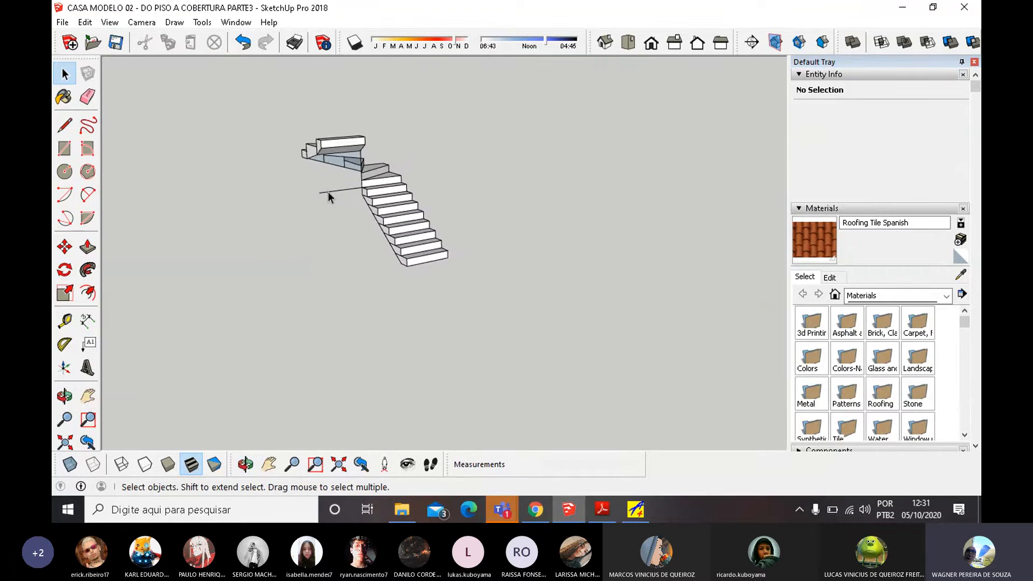
click(330, 194)
double_click(331, 193)
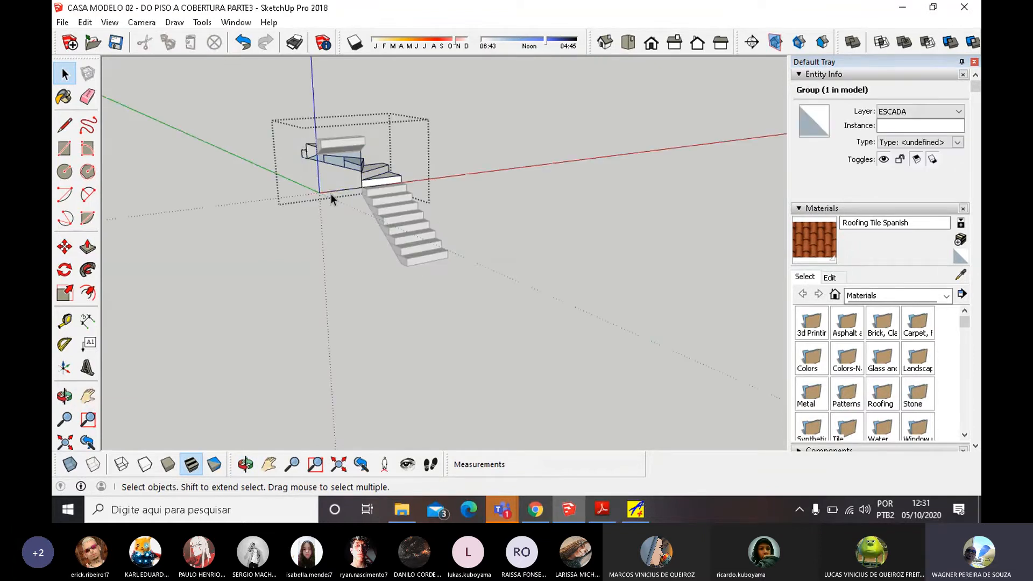
click(331, 194)
key(Delete)
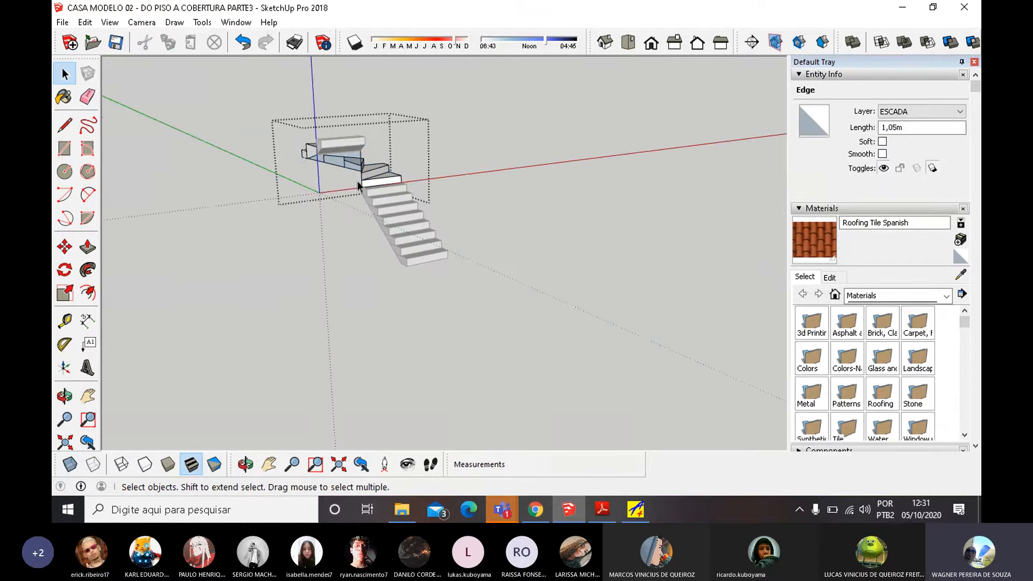
scroll(304, 157, up, 5)
middle_drag(314, 152, 417, 86)
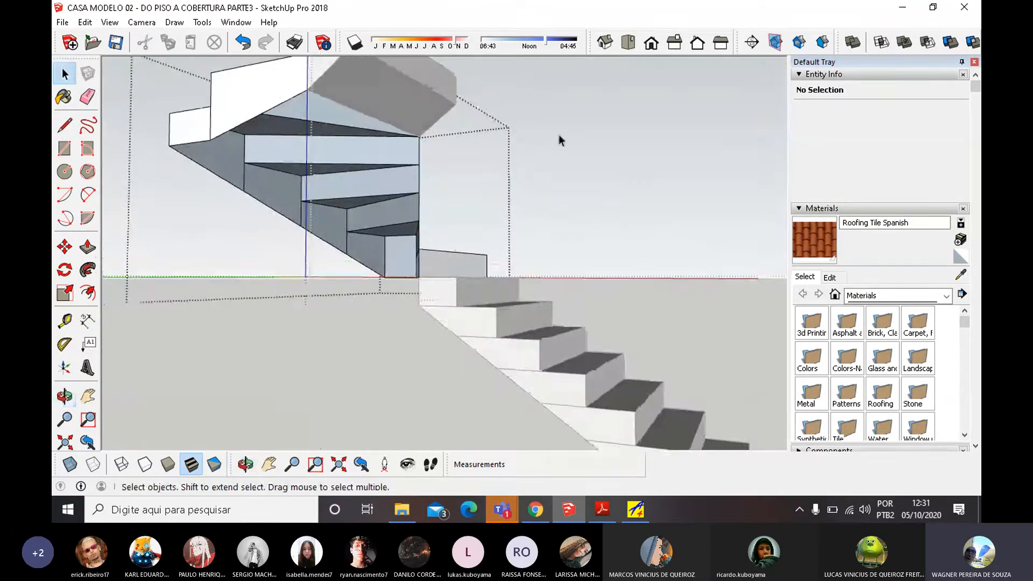
click(617, 154)
scroll(399, 200, down, 3)
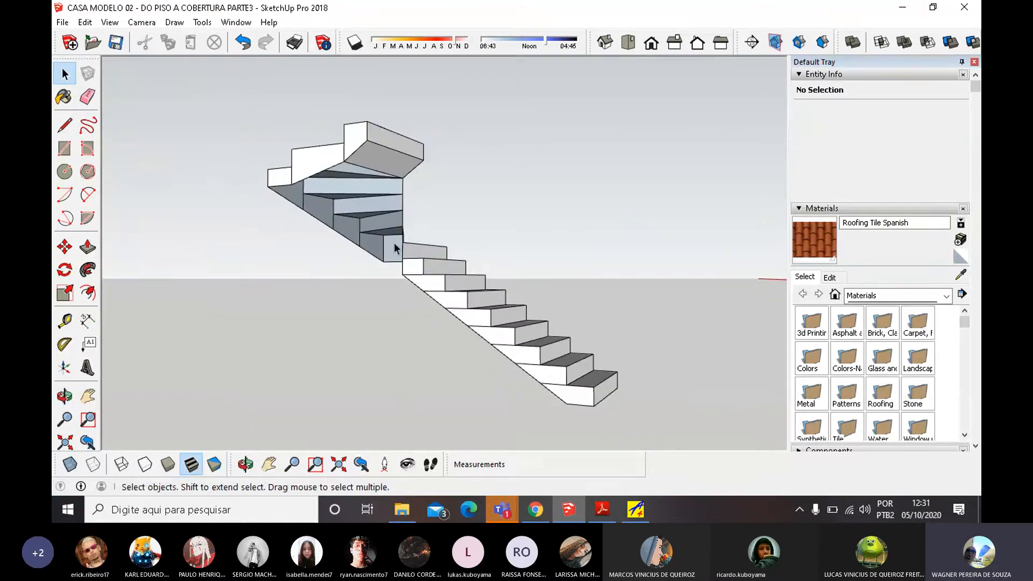
Display the Sandbox toolbar and place it in the empty area beside the staircase.
middle_drag(397, 242, 337, 231)
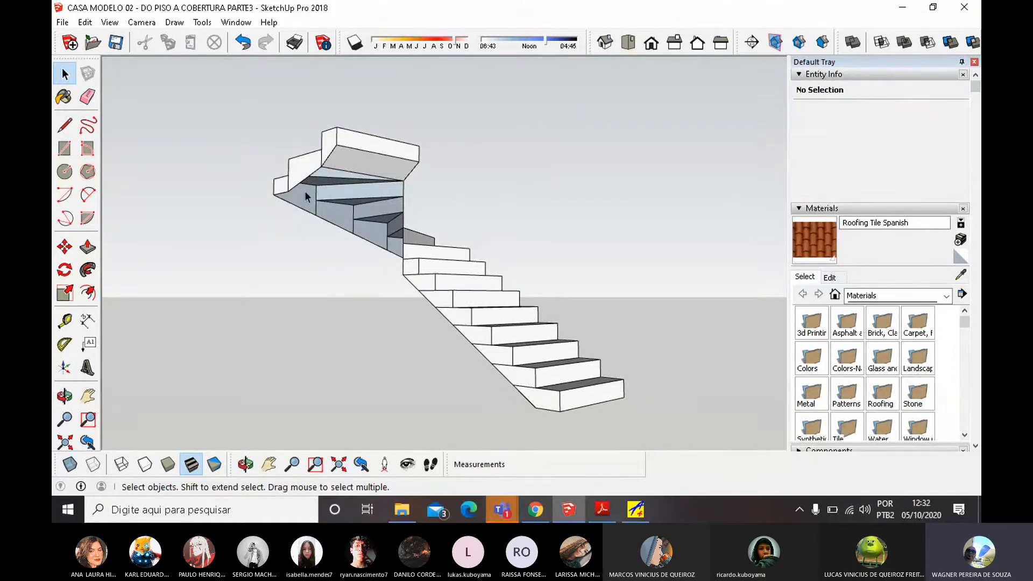
middle_drag(409, 248, 314, 281)
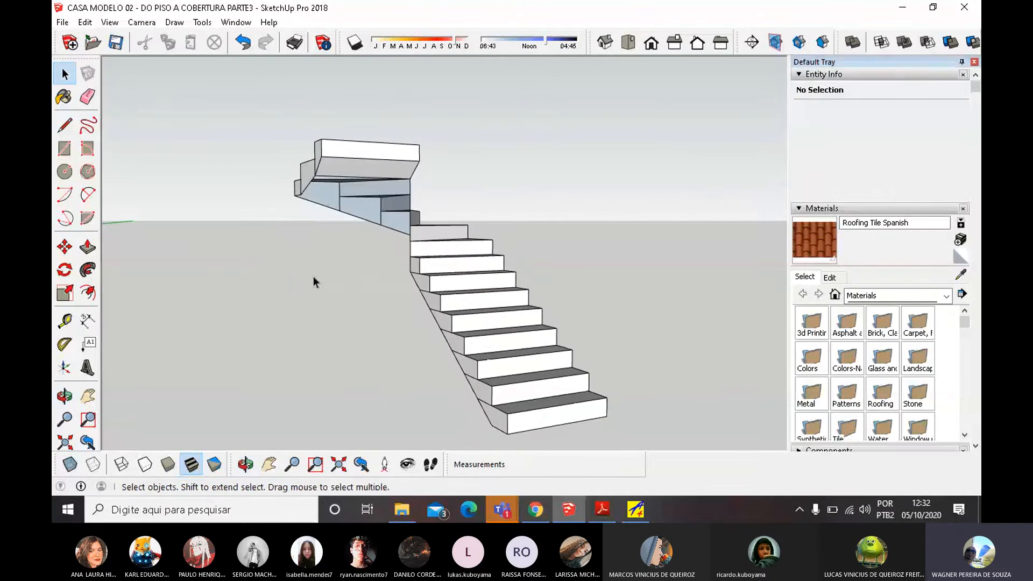
right_click(90, 172)
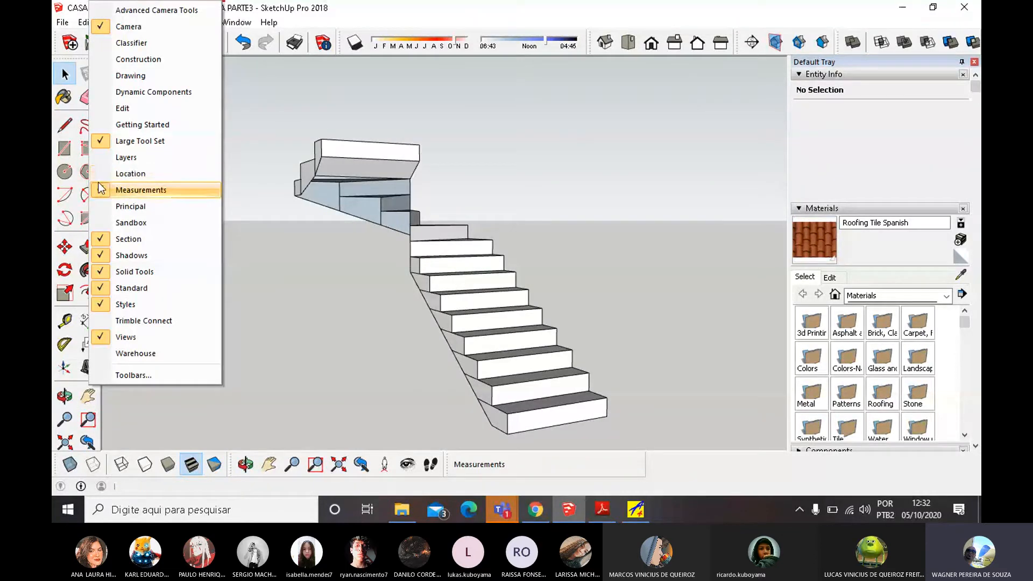
click(100, 189)
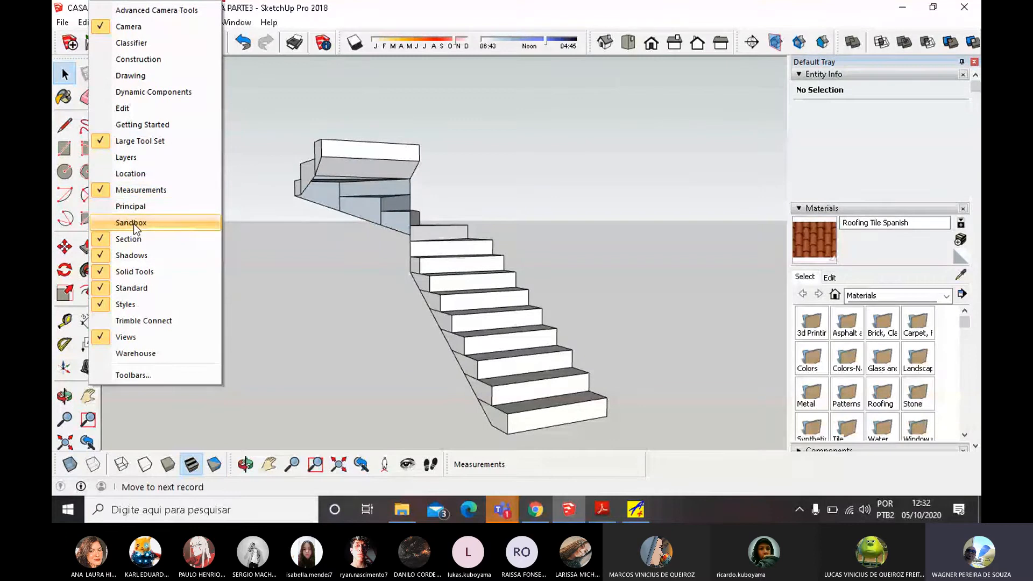
click(133, 224)
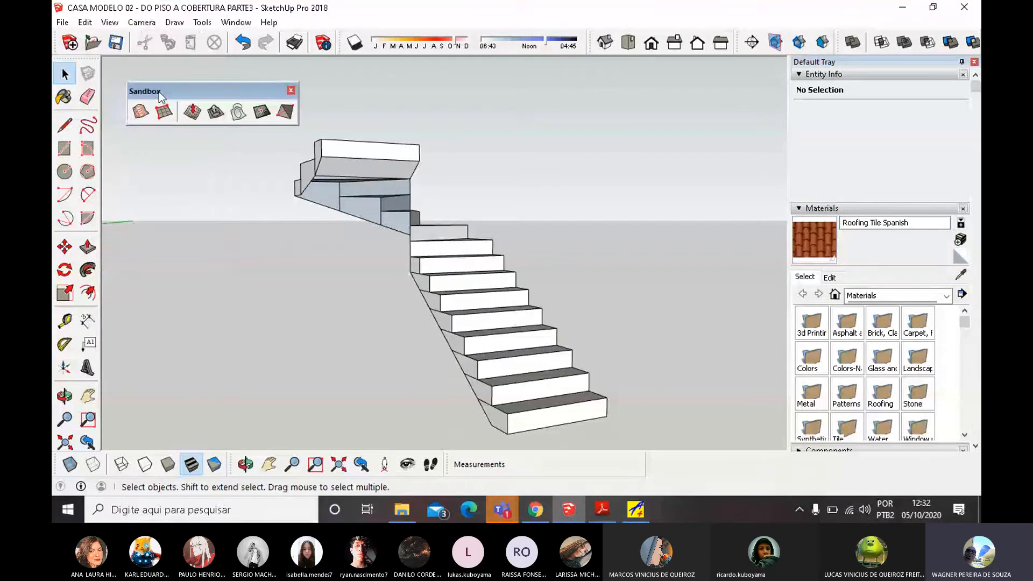
drag(160, 92, 633, 74)
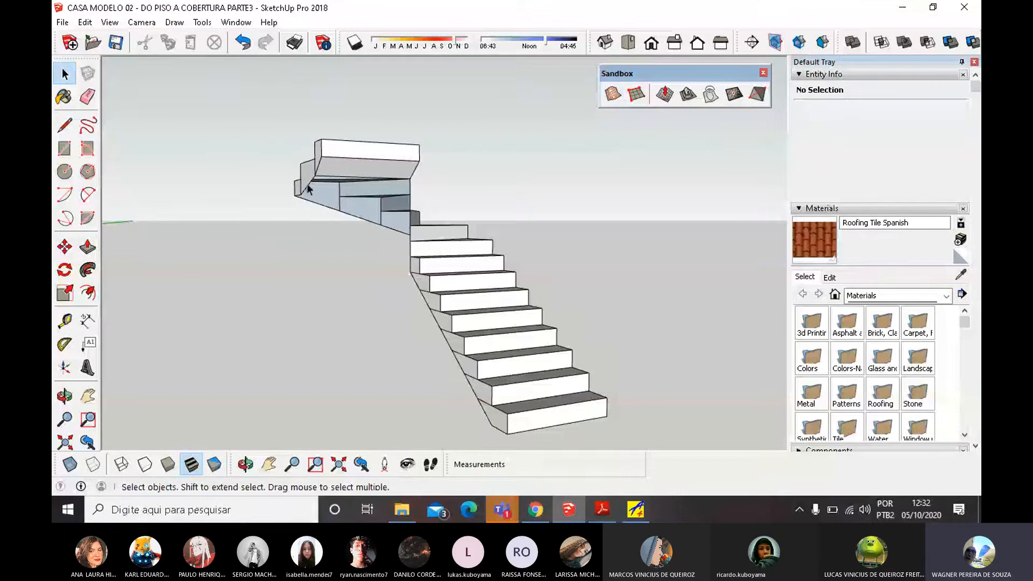
Inside the winder stair group, draw a 1.05 m line along its uppermost underside edge, beneath the top landing block.
scroll(309, 188, up, 2)
click(330, 191)
double_click(332, 190)
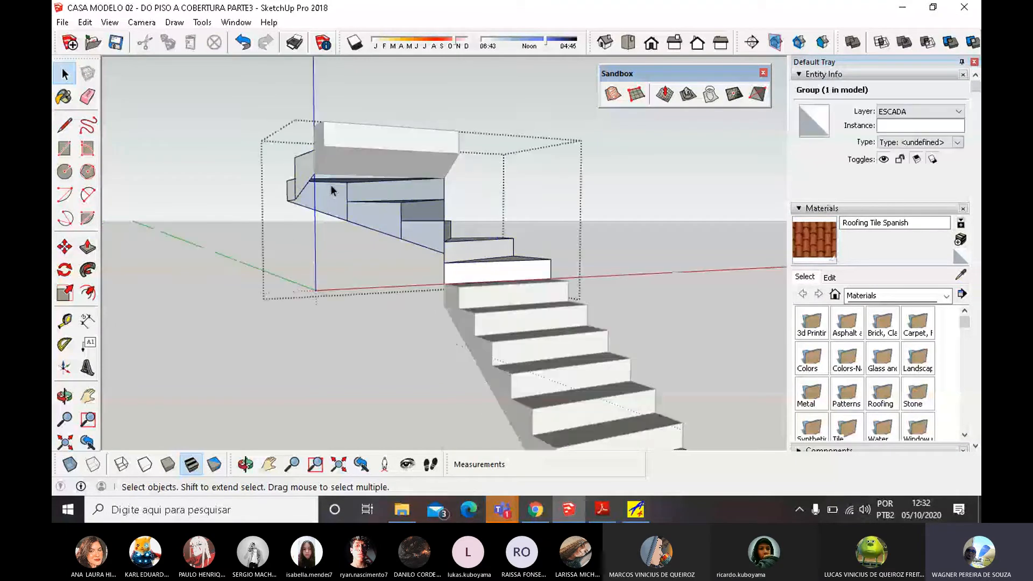
middle_drag(354, 218, 371, 185)
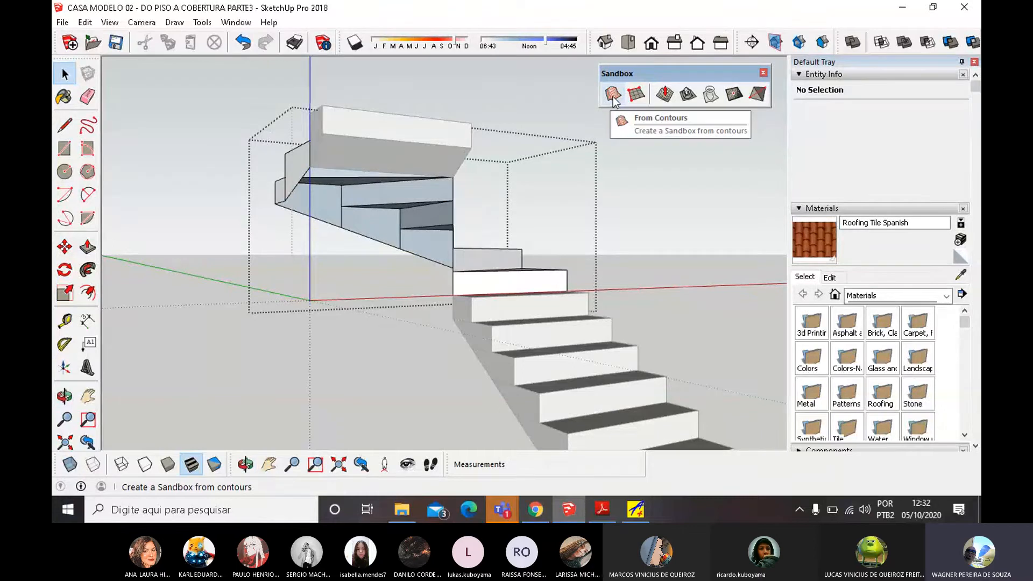
middle_drag(469, 150, 646, 103)
middle_drag(448, 182, 242, 240)
click(65, 127)
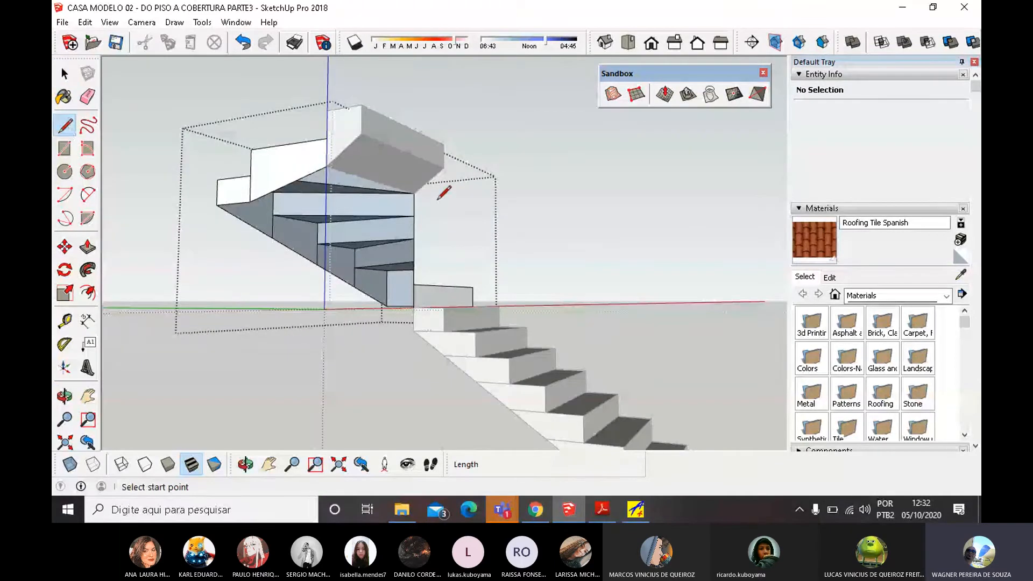
click(414, 193)
click(326, 166)
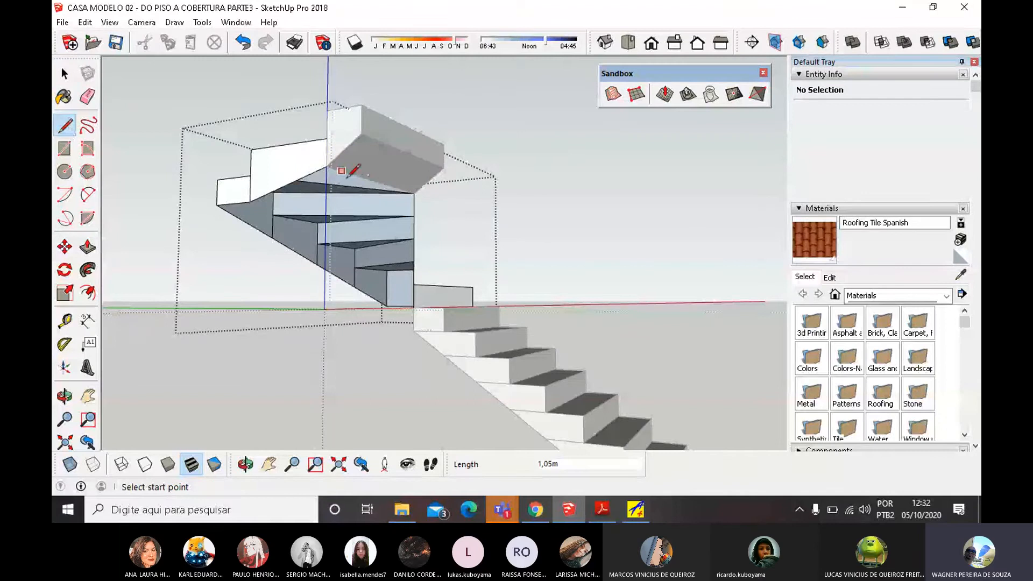
middle_drag(327, 166, 513, 171)
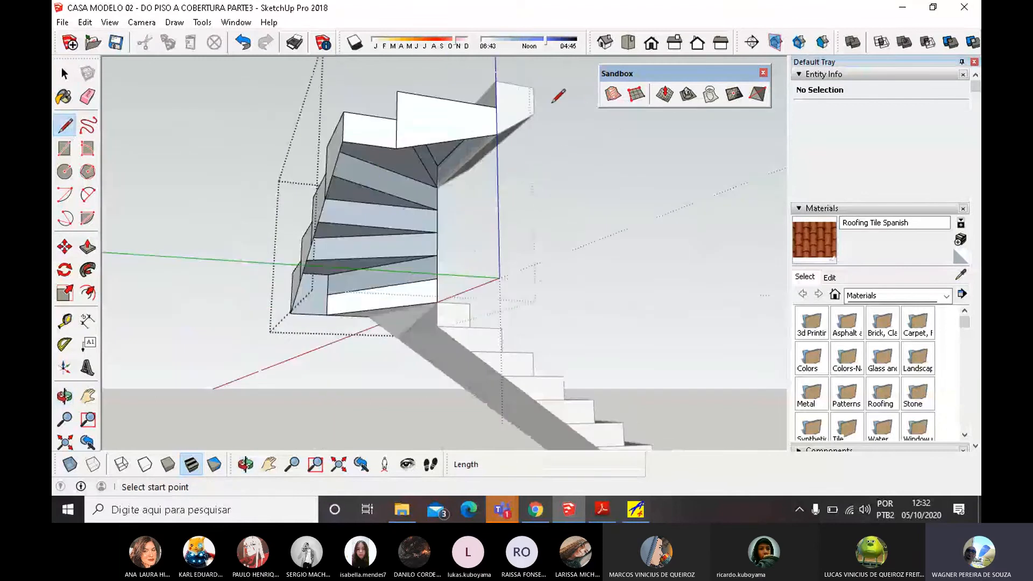
middle_drag(409, 112, 254, 143)
click(71, 76)
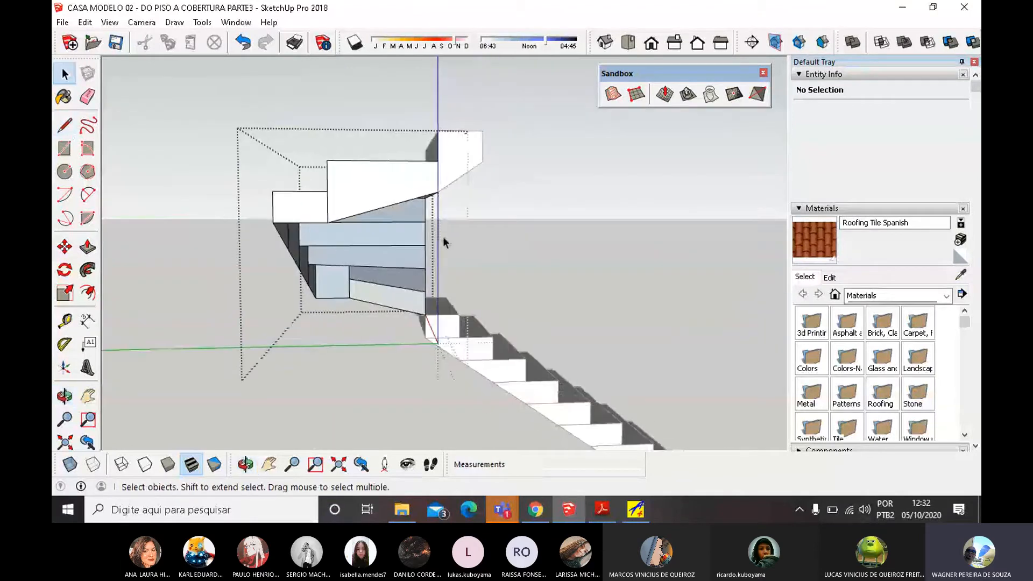
Close the winder stair group and hide the solid landing block at the top of the stairs.
scroll(427, 204, up, 5)
middle_drag(424, 204, 445, 165)
scroll(445, 183, down, 6)
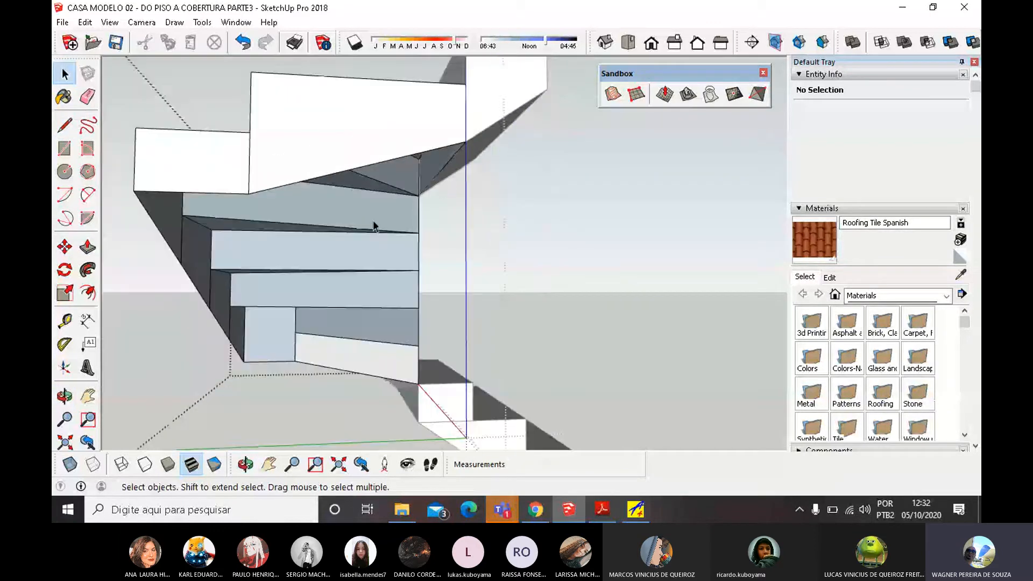
middle_drag(408, 214, 353, 249)
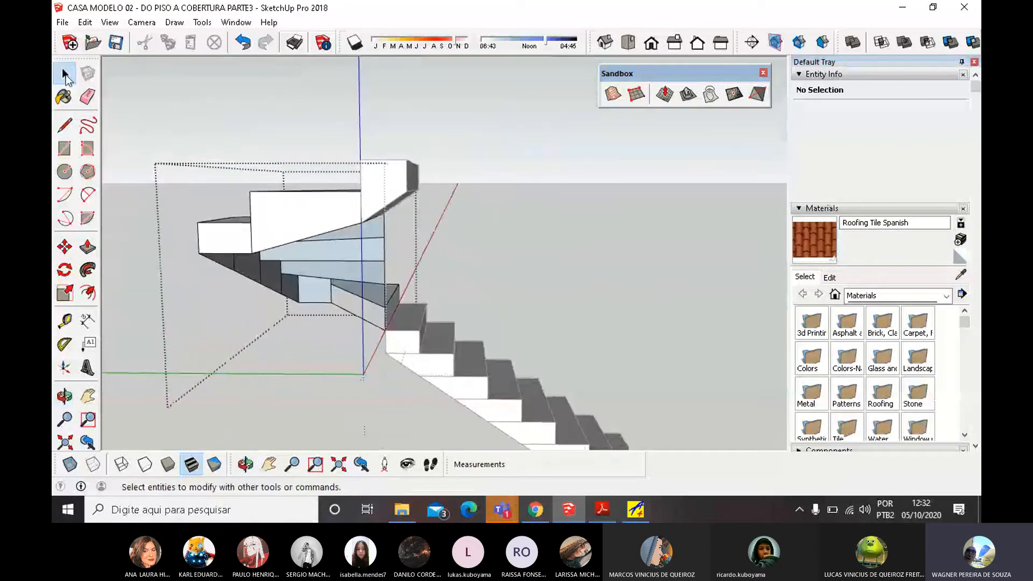
click(465, 153)
click(405, 177)
right_click(408, 176)
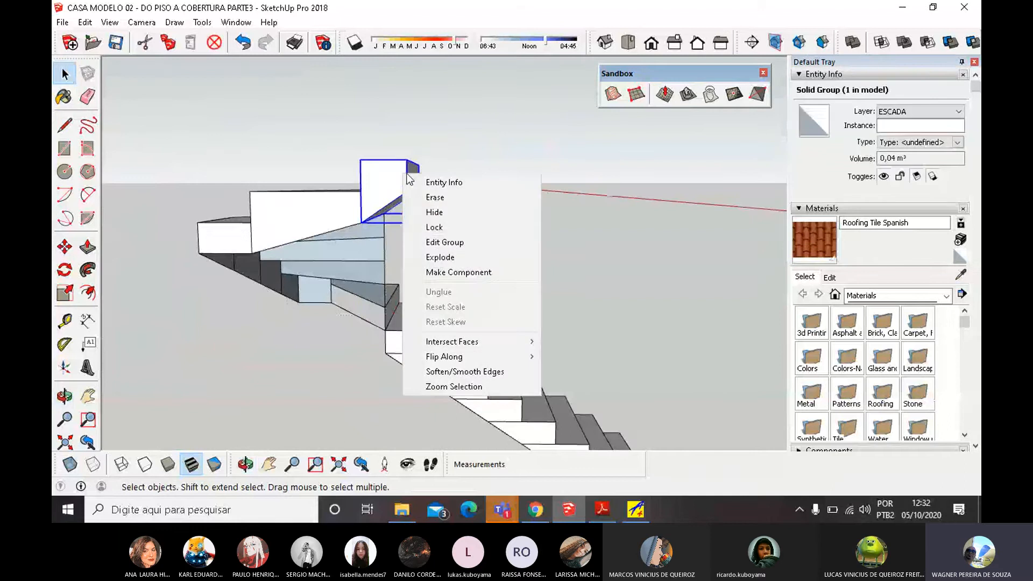
click(435, 212)
Make a single group of all the steps in the straight lower flight.
middle_drag(421, 229, 419, 155)
click(416, 351)
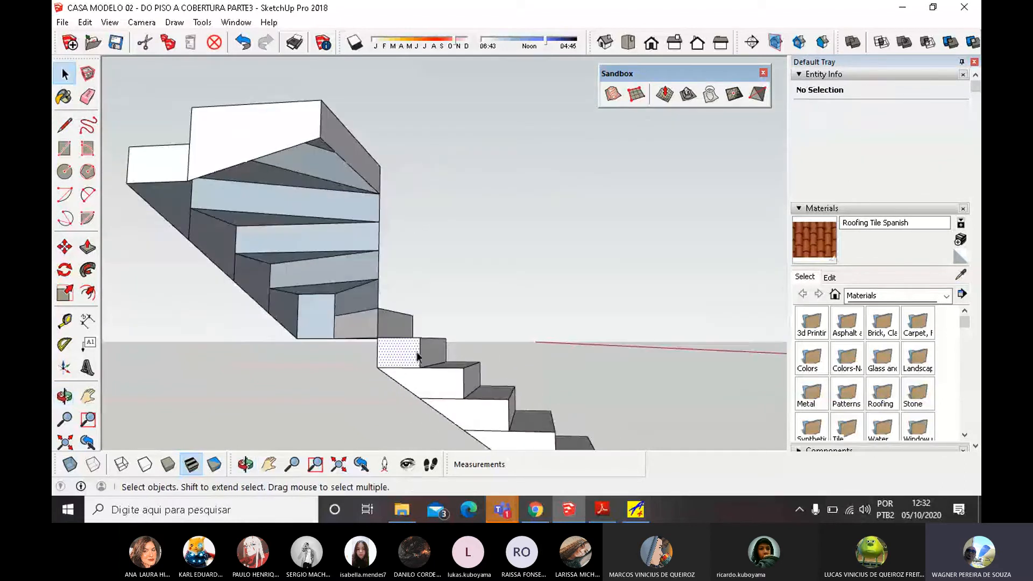
middle_drag(418, 356, 429, 376)
triple_click(418, 357)
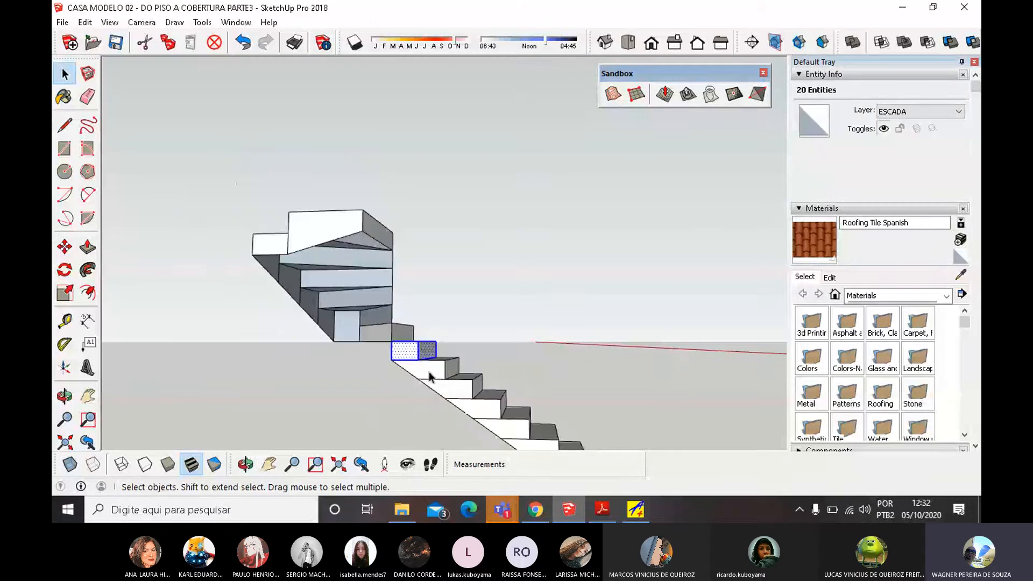
shift+click(435, 368)
scroll(445, 375, down, 3)
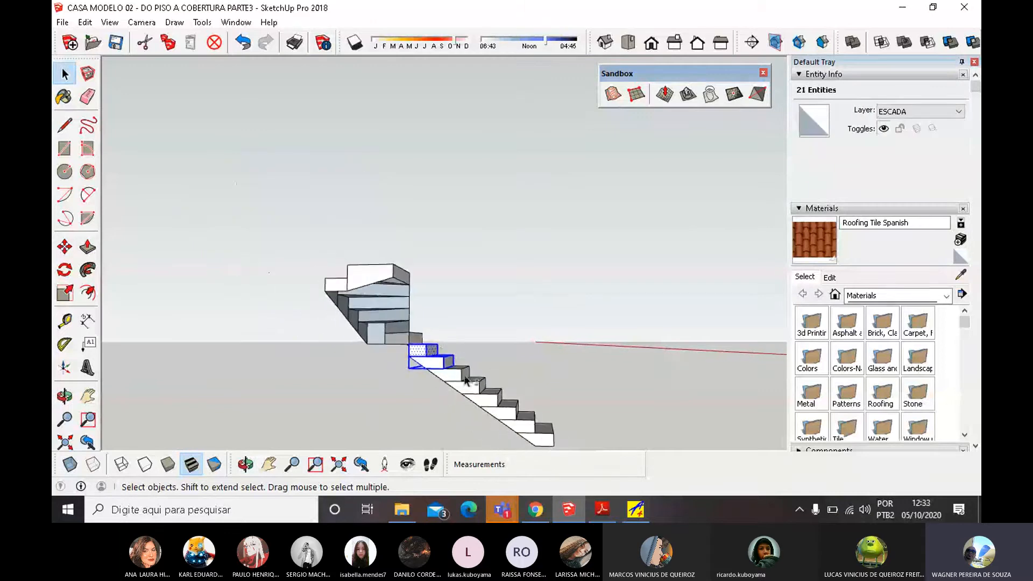
shift+click(461, 379)
shift+click(478, 397)
shift+click(481, 398)
shift+click(499, 414)
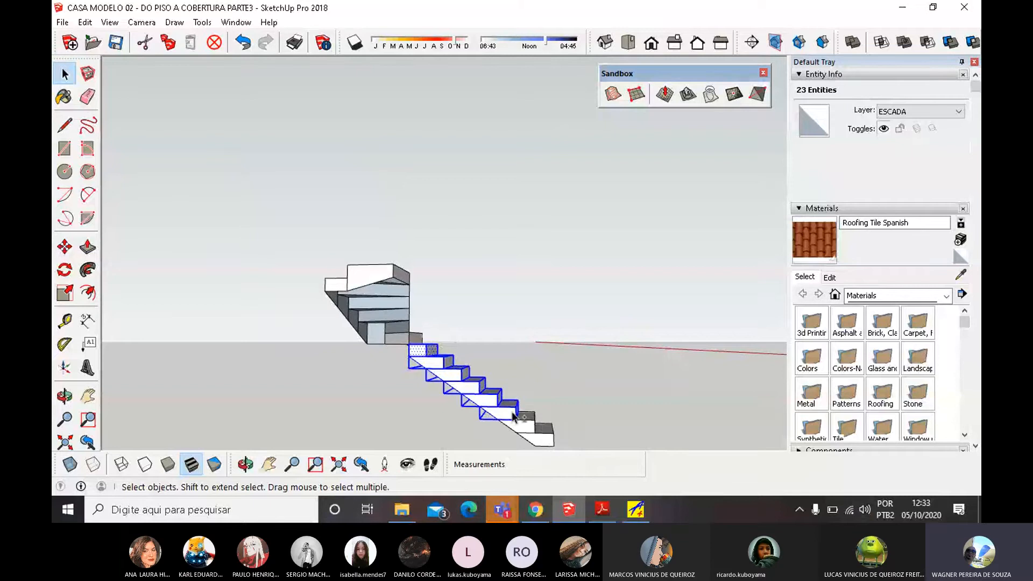
shift+click(516, 425)
shift+click(539, 434)
shift+click(507, 416)
right_click(507, 414)
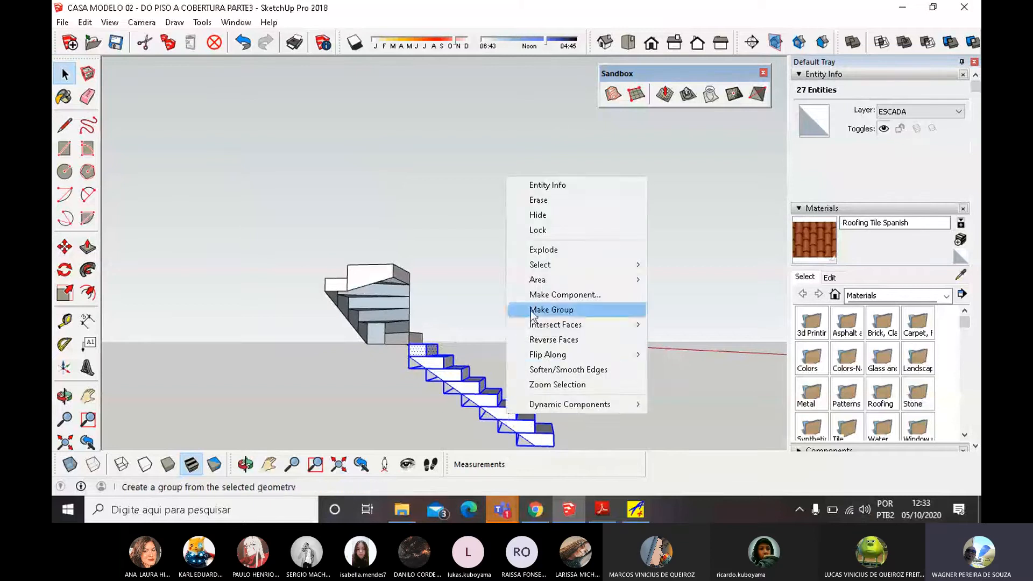
click(561, 316)
Hide the grouped straight lower flight, leaving only the winder steps in view.
right_click(448, 365)
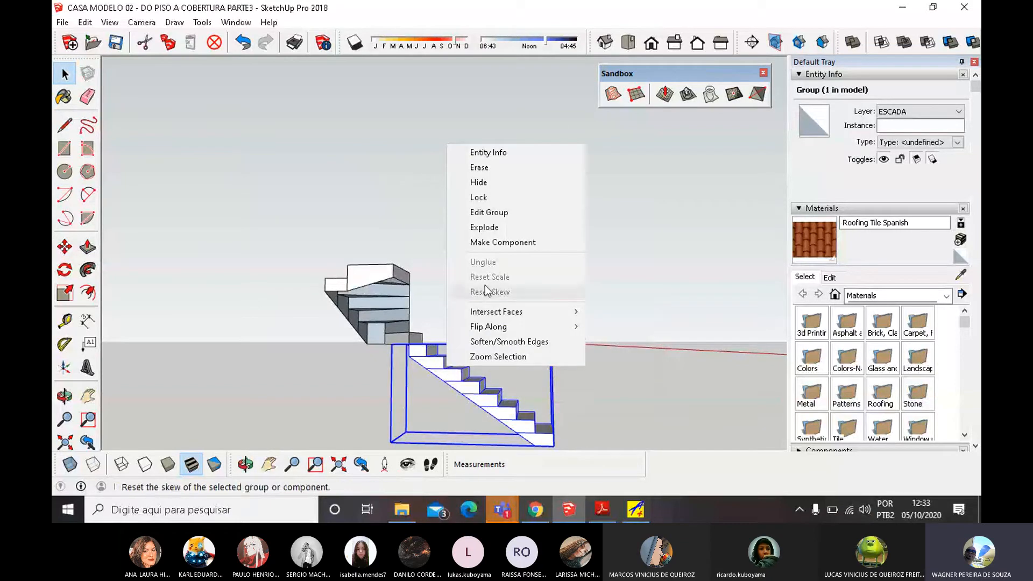
middle_drag(441, 345, 505, 318)
scroll(416, 375, up, 3)
scroll(330, 160, up, 1)
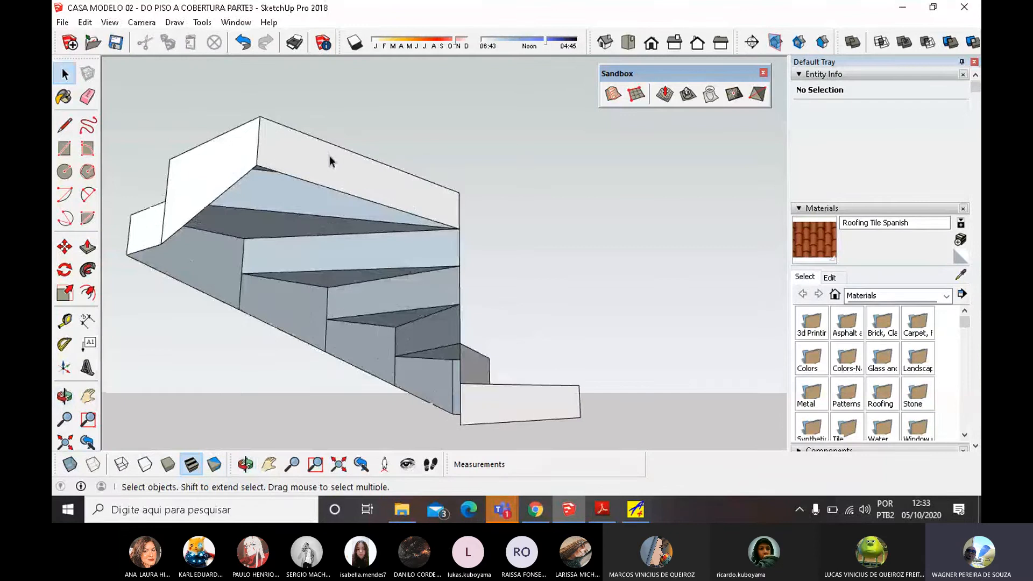
Open the winder stair group and select the underside's uppermost edge and its outer contour edges down to the lowest step.
click(319, 183)
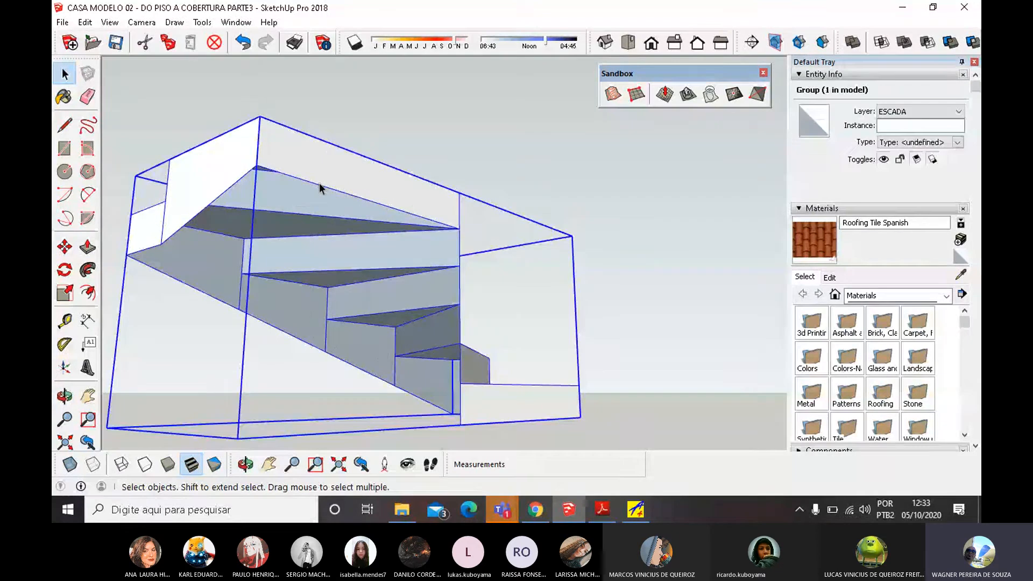
double_click(318, 183)
click(315, 183)
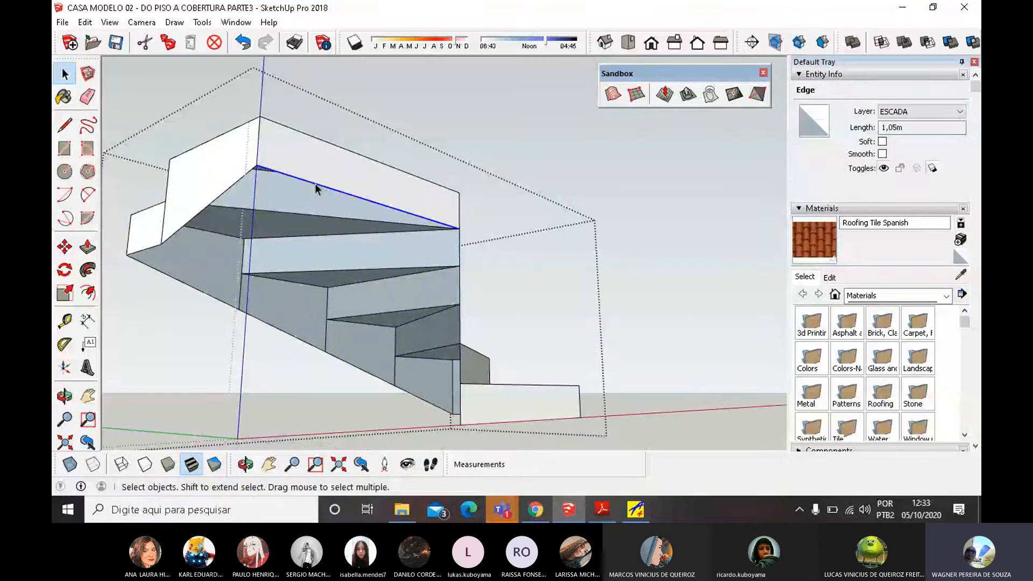
shift+click(194, 218)
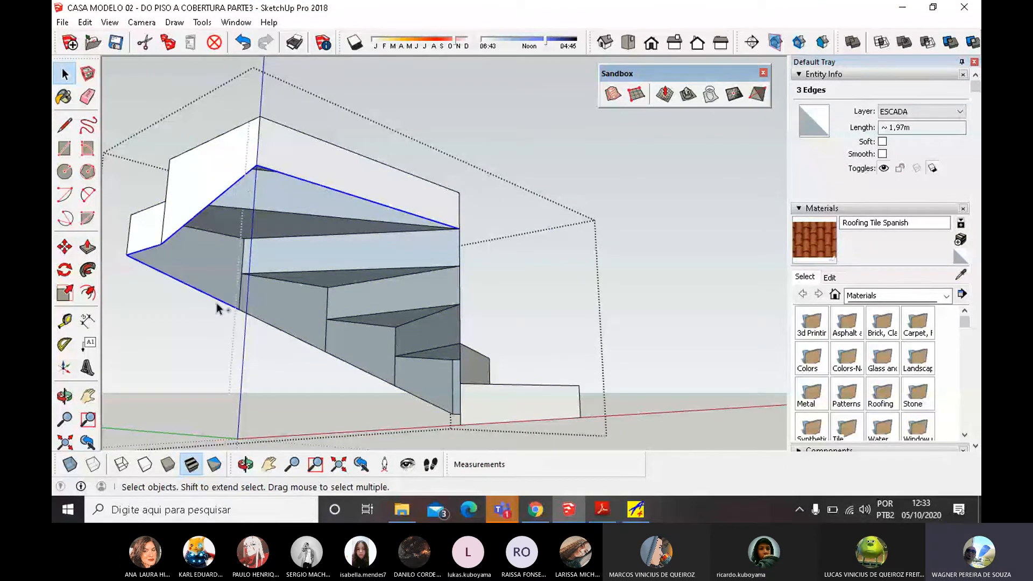
shift+click(291, 335)
shift+click(427, 399)
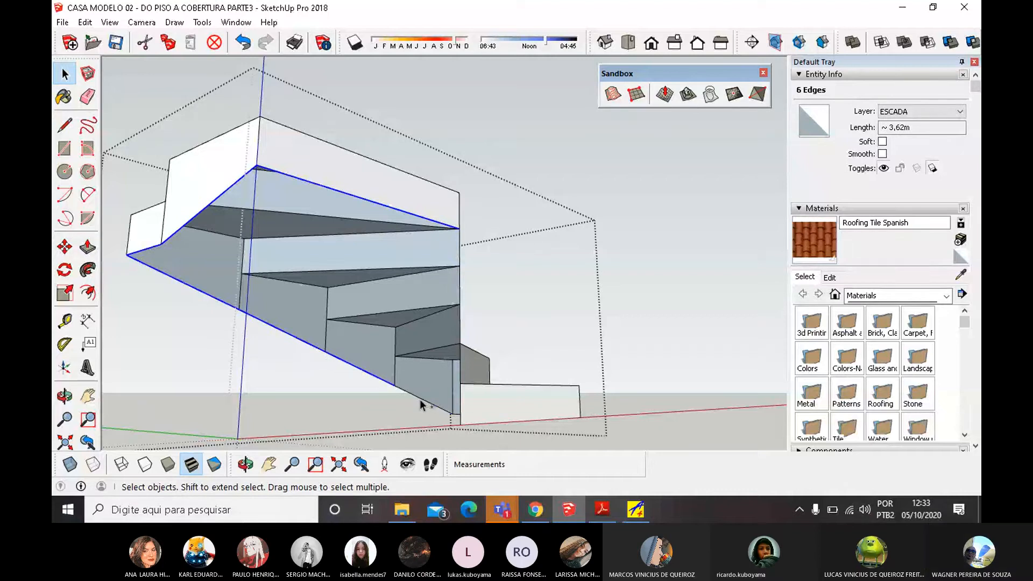
shift+click(418, 401)
Add the bottom edges and the vertical inner edges to the selection, closing the contour loop around the stair underside.
middle_drag(419, 401, 624, 381)
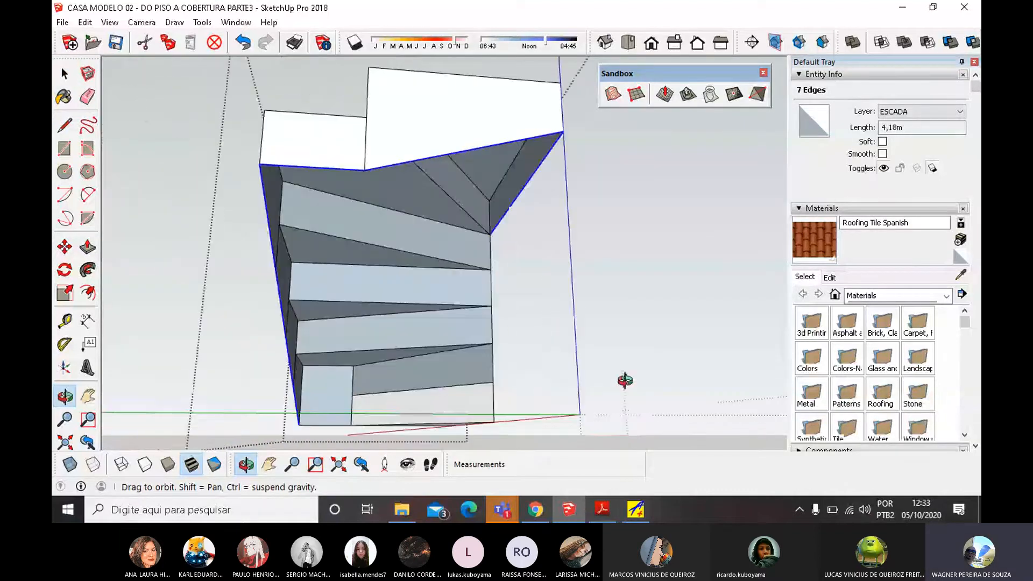
scroll(332, 429, up, 2)
middle_drag(332, 429, 537, 373)
scroll(478, 403, down, 2)
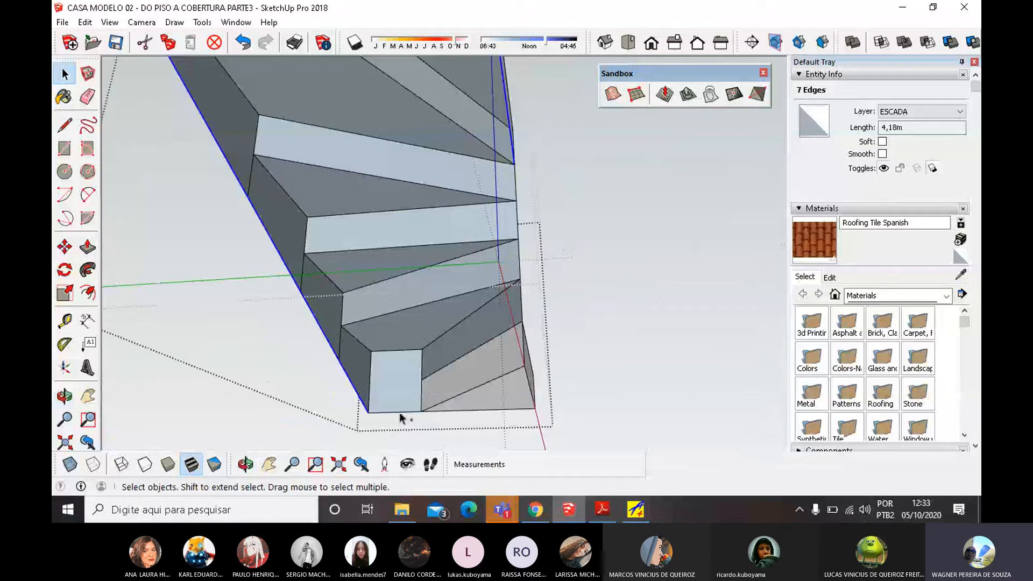
shift+click(448, 406)
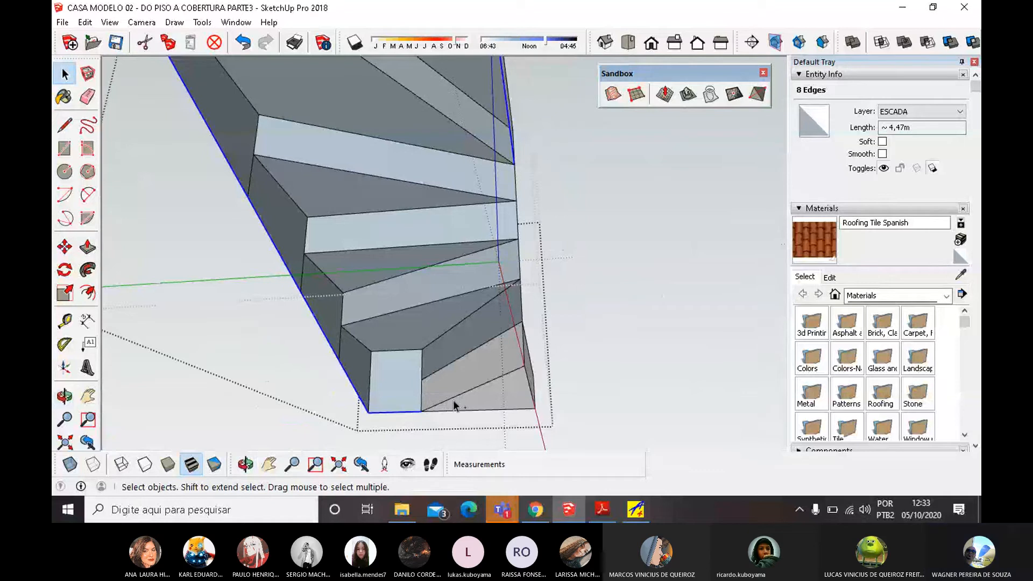
middle_drag(454, 401, 473, 406)
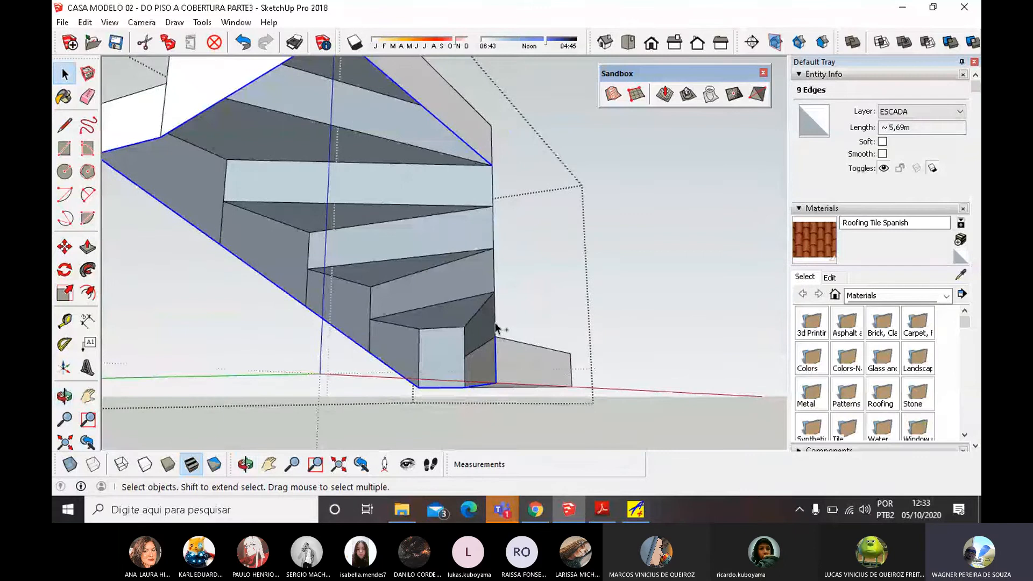
shift+click(495, 230)
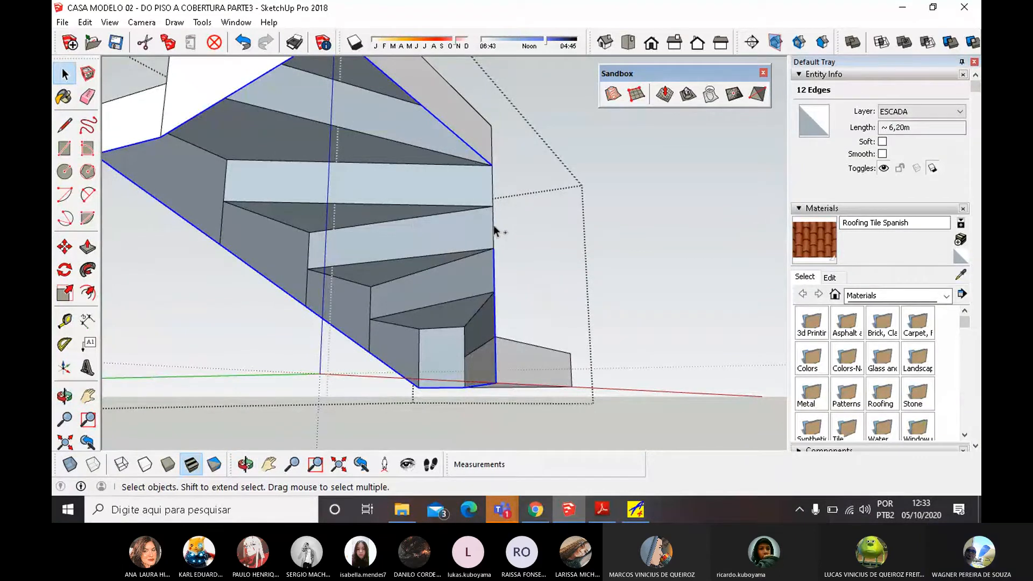
shift+click(494, 186)
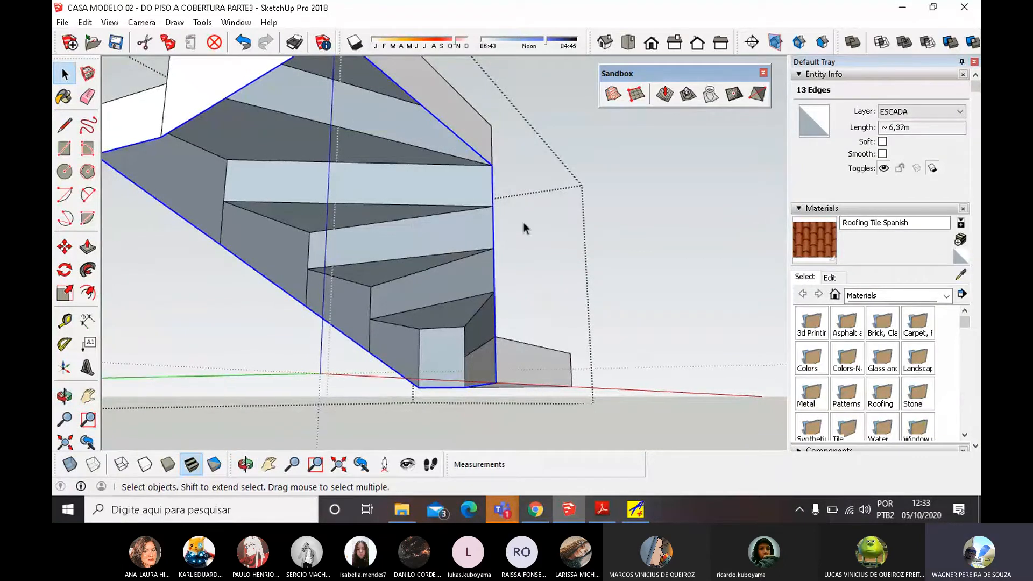
middle_drag(517, 221, 409, 231)
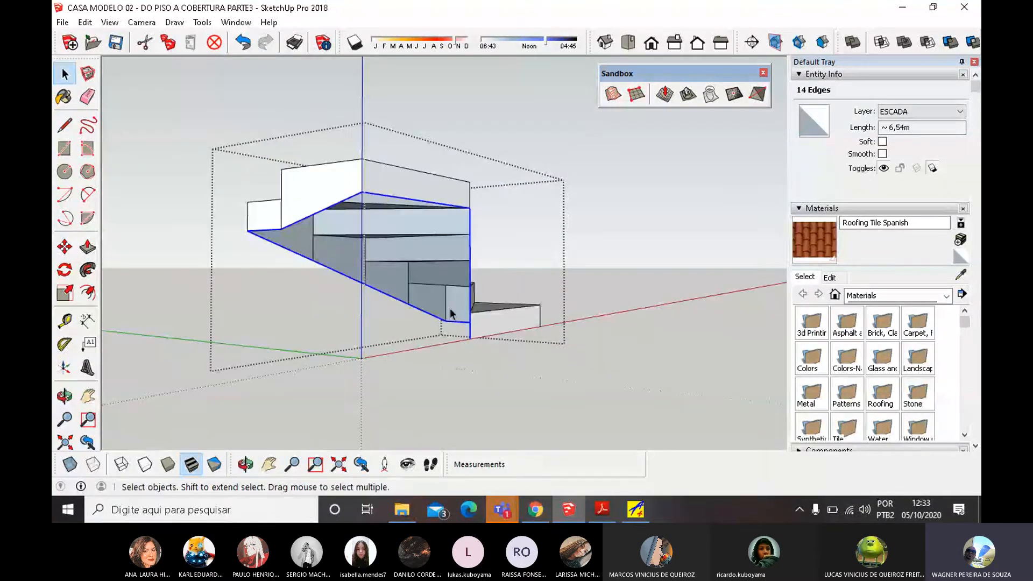
Generate a Sandbox surface from the selected contours, open its group for editing and select the surface.
click(614, 96)
scroll(415, 312, up, 3)
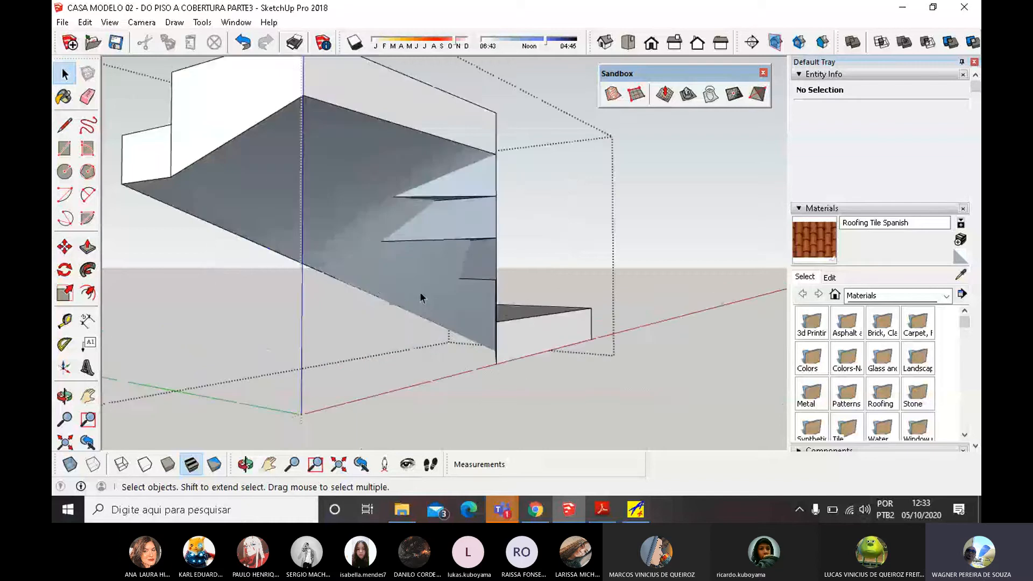
middle_drag(419, 295, 325, 279)
click(395, 228)
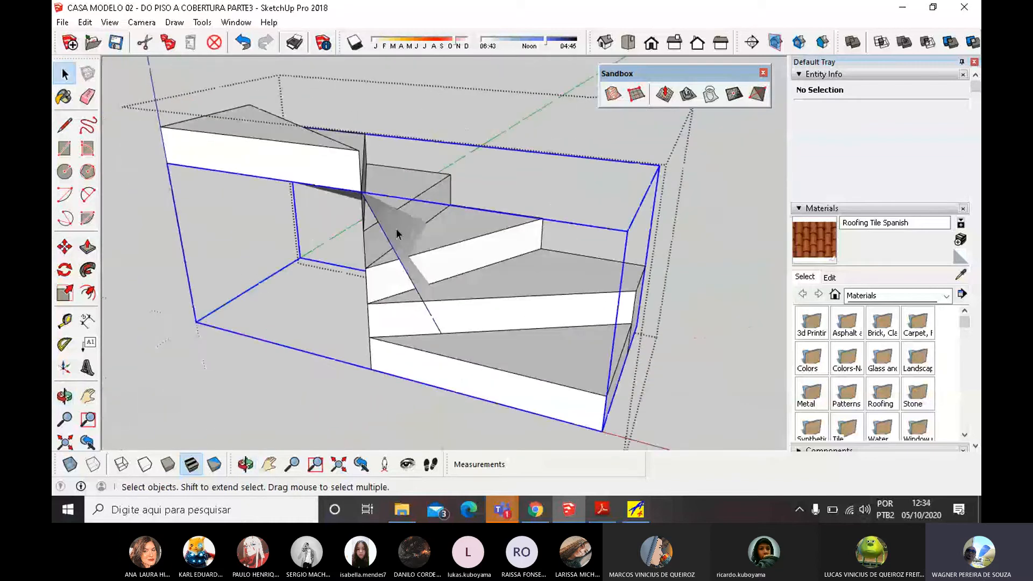
double_click(396, 228)
click(397, 264)
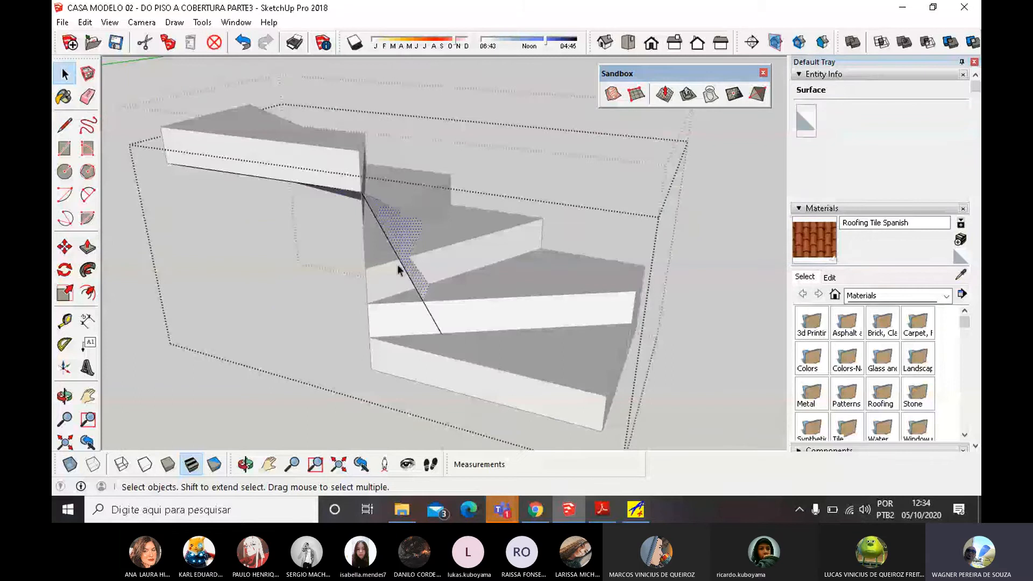
middle_drag(399, 261, 590, 197)
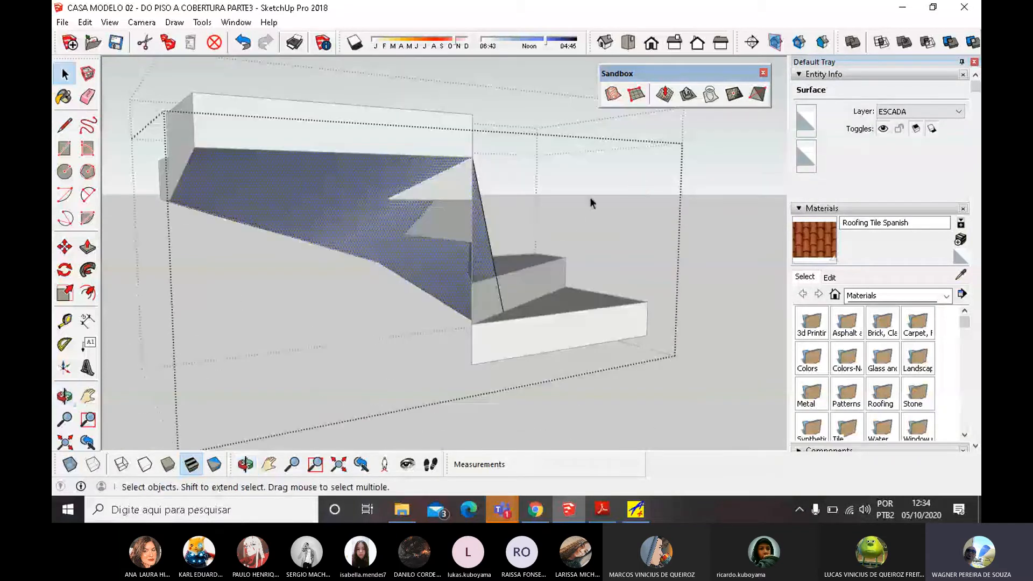
Deselect the surface and move its lower inner vertex about 0.20 m onto the bottom inner corner of the stairs.
click(65, 247)
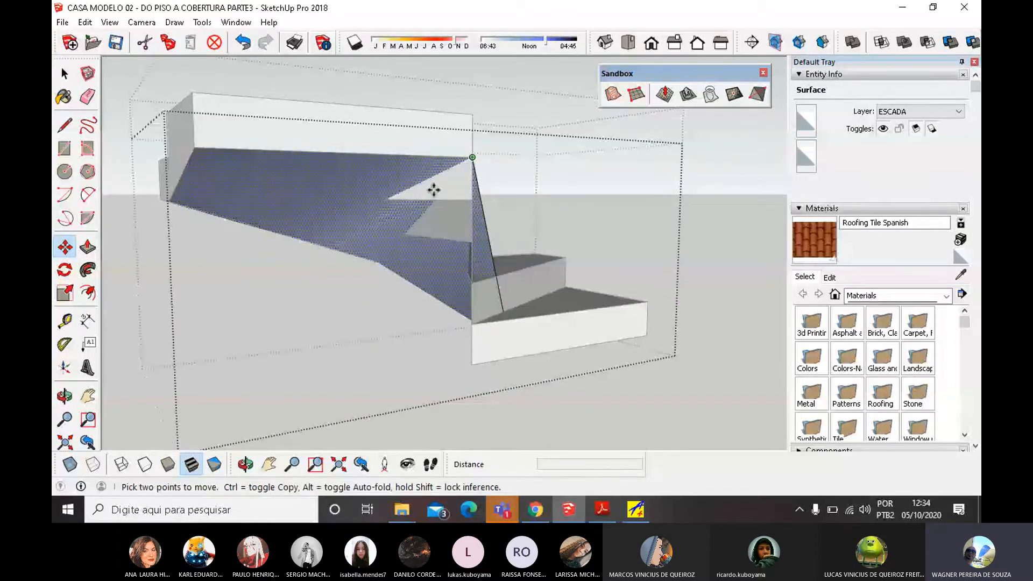
key(space)
click(340, 304)
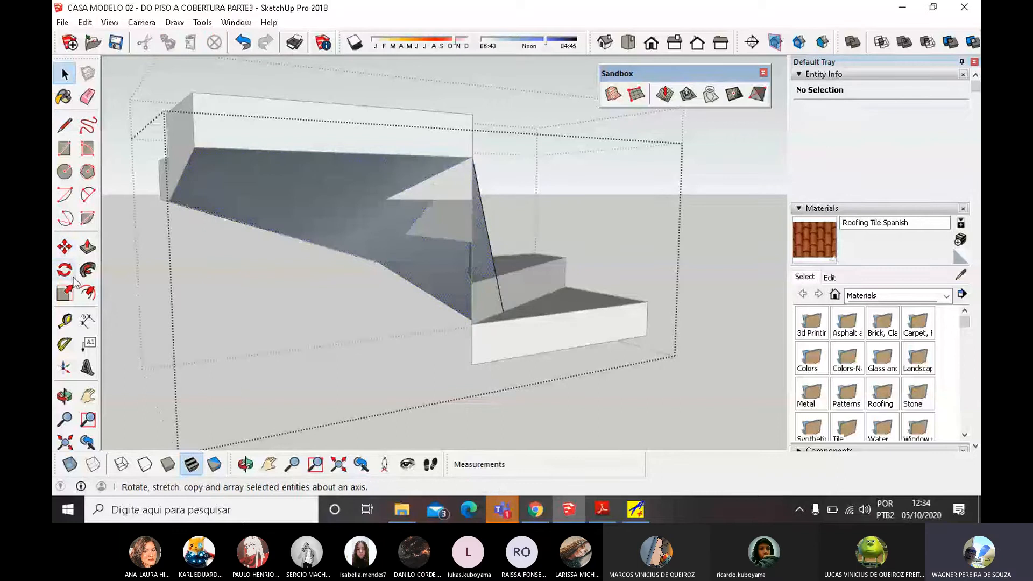
click(65, 247)
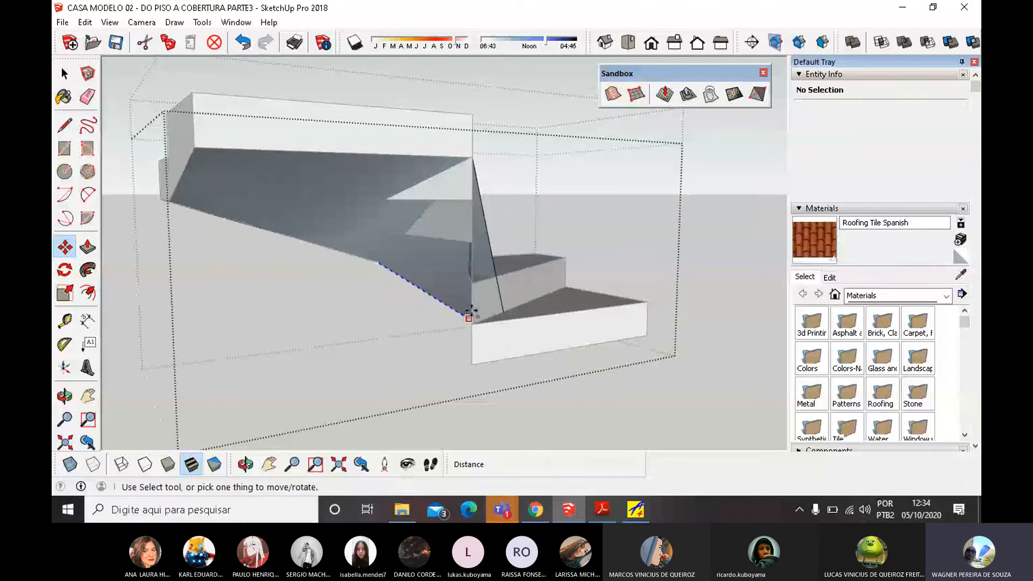
middle_drag(468, 311, 249, 323)
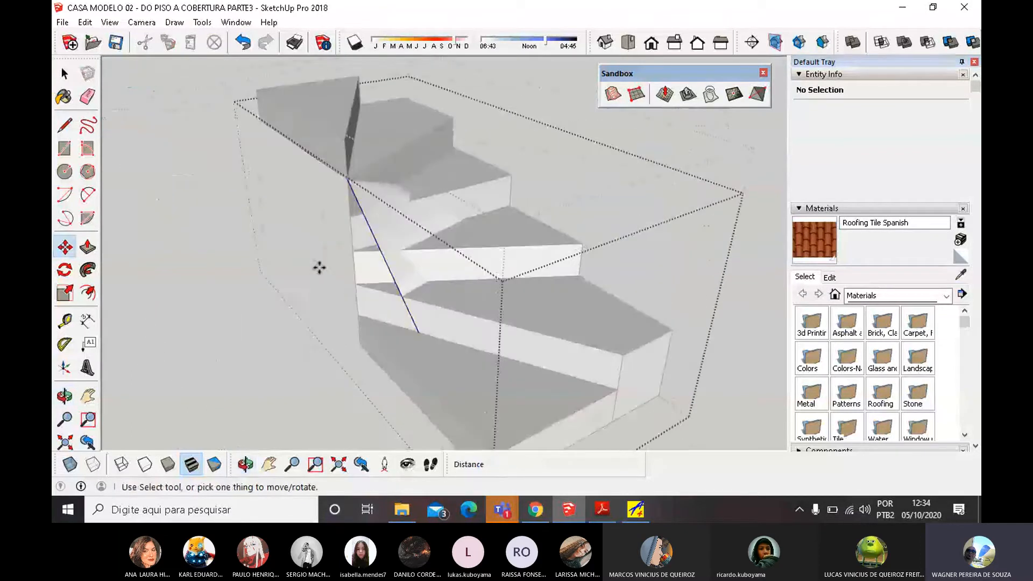
scroll(379, 264, up, 5)
middle_drag(393, 288, 476, 235)
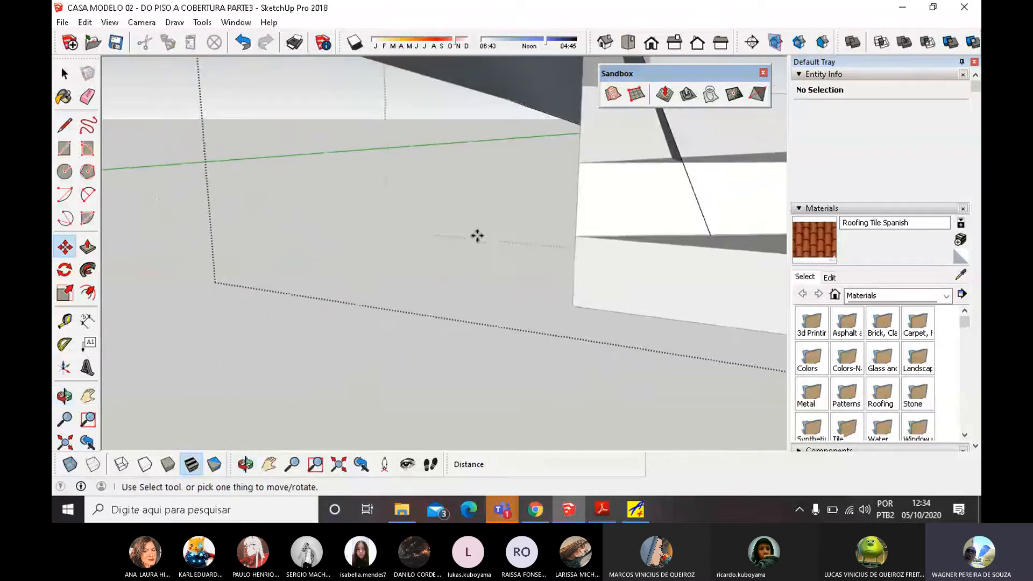
scroll(503, 179, down, 2)
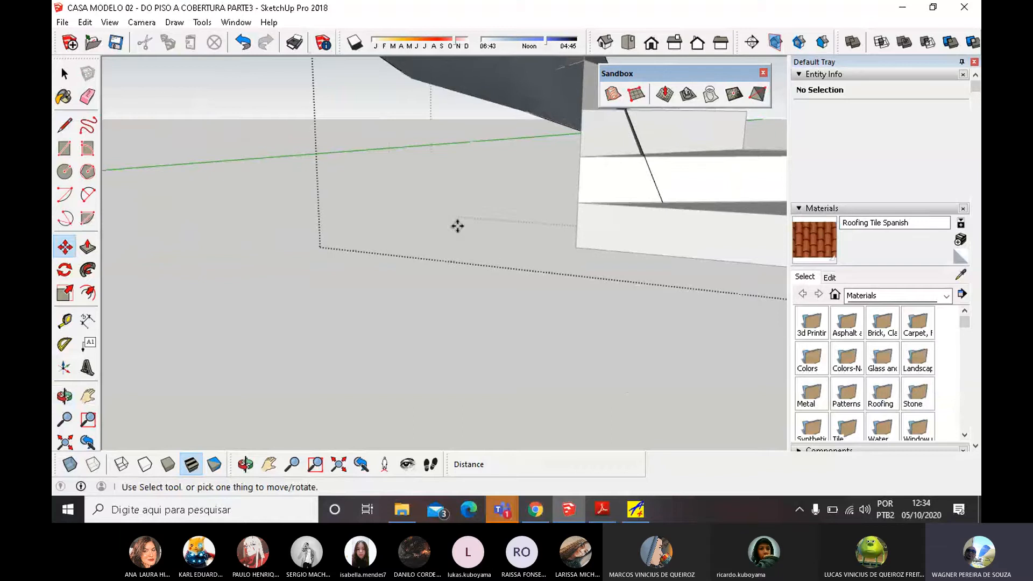
scroll(619, 203, down, 4)
middle_drag(619, 203, 733, 178)
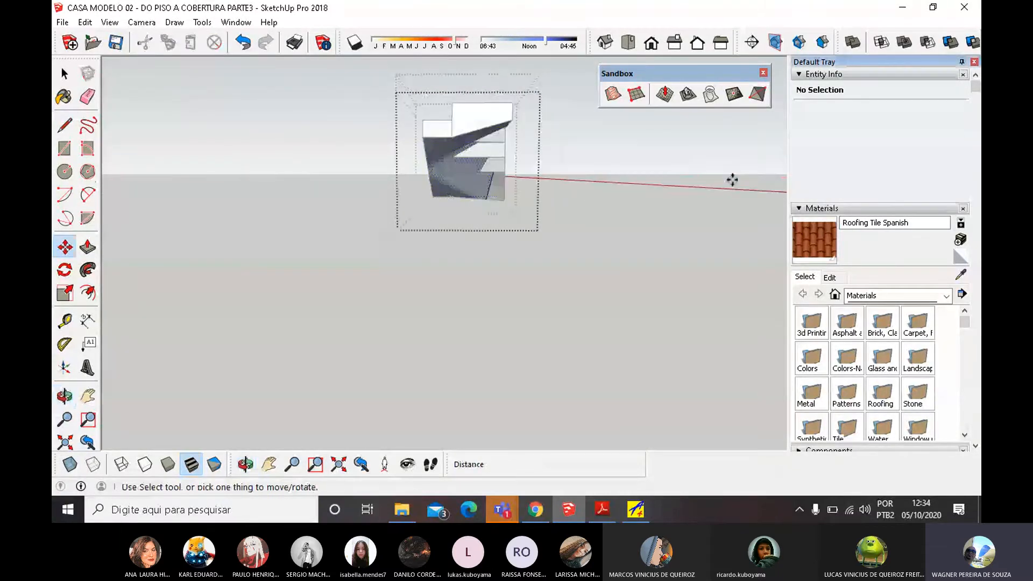
scroll(498, 189, up, 5)
click(481, 211)
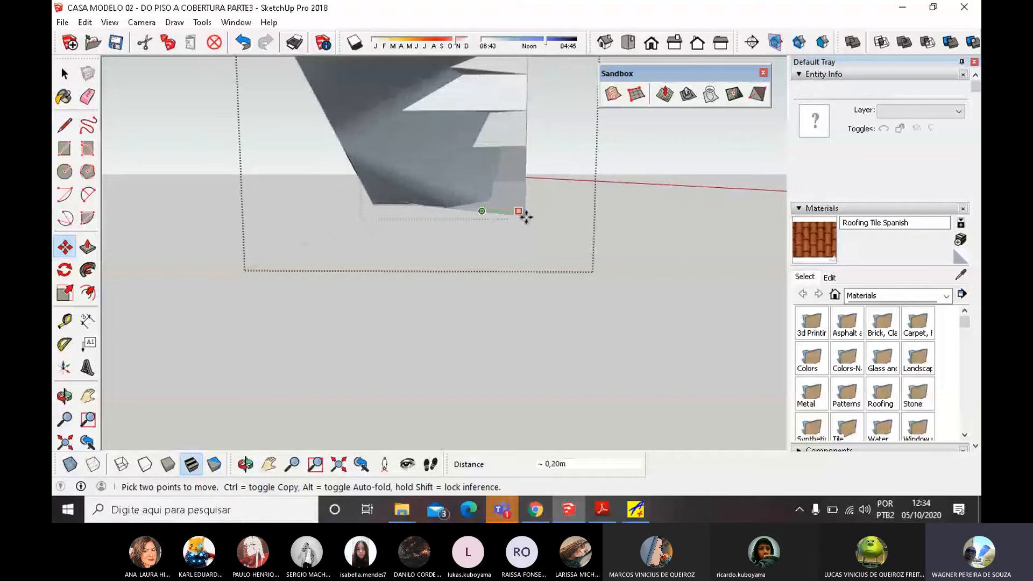
click(528, 219)
Move the surface's upper inner vertex 0.17 m down the vertical edge onto the next step's corner.
middle_drag(528, 218, 246, 286)
middle_drag(462, 224, 233, 166)
scroll(426, 88, up, 4)
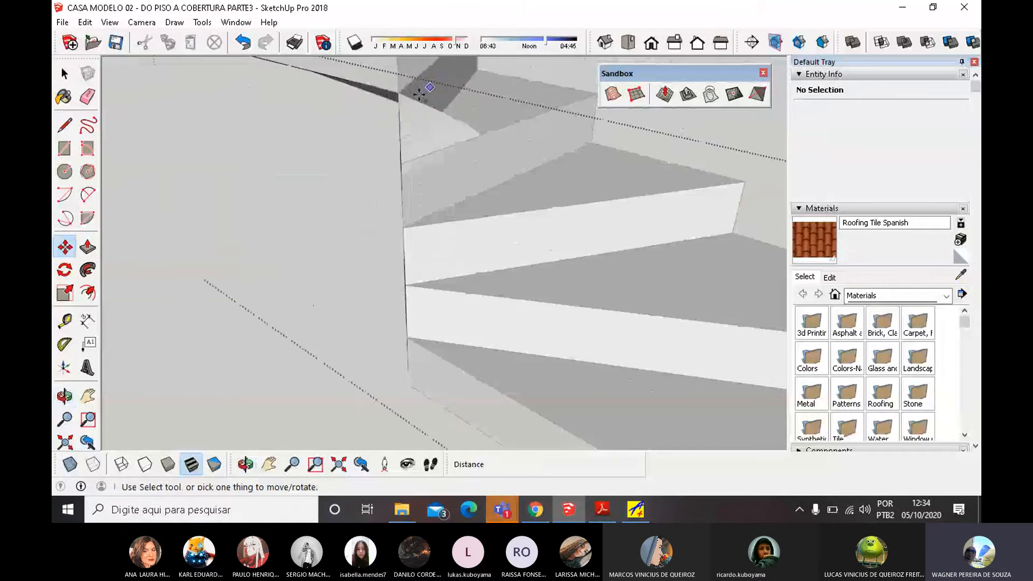
middle_drag(402, 102, 545, 115)
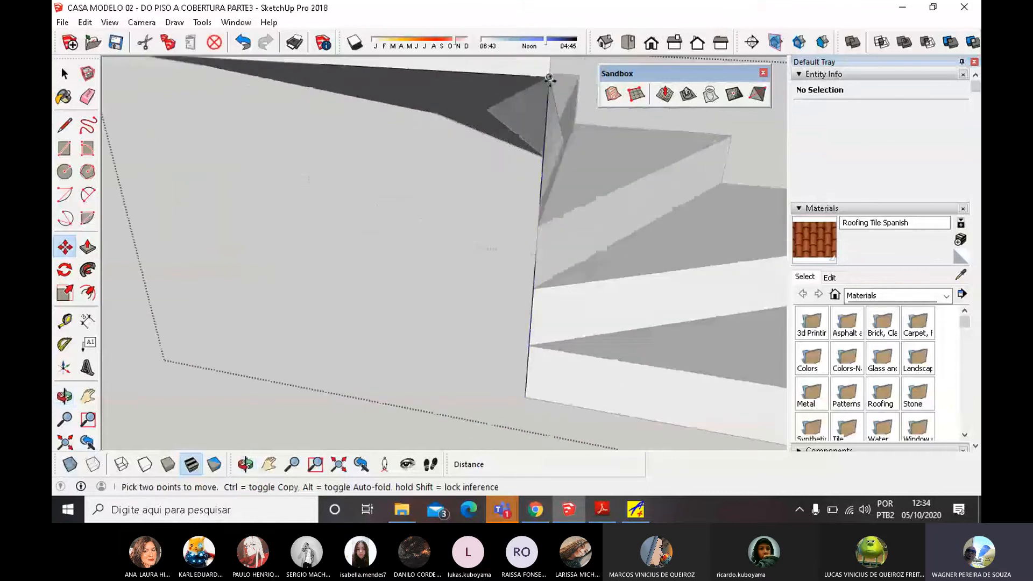
middle_drag(527, 161, 570, 140)
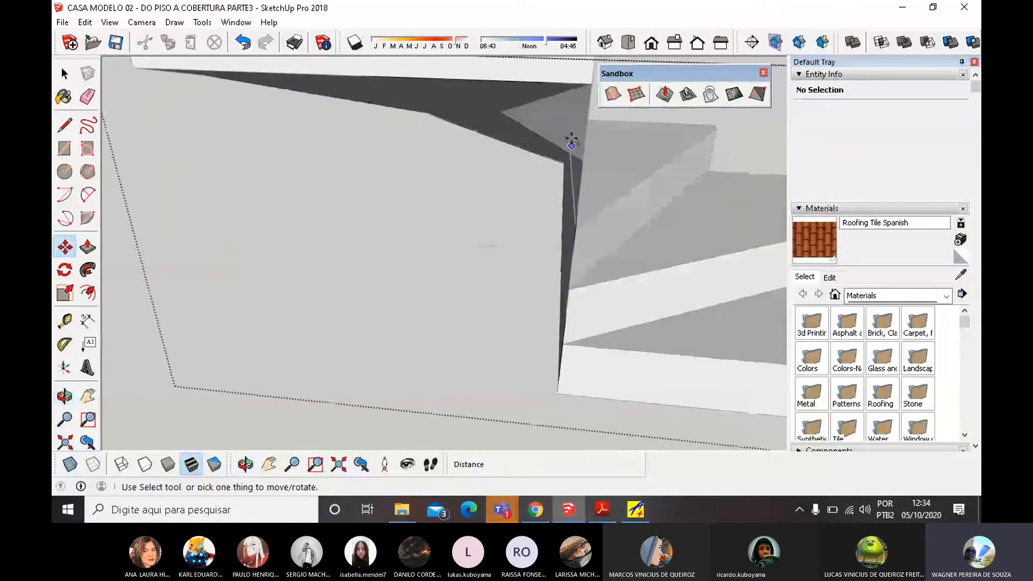
click(592, 84)
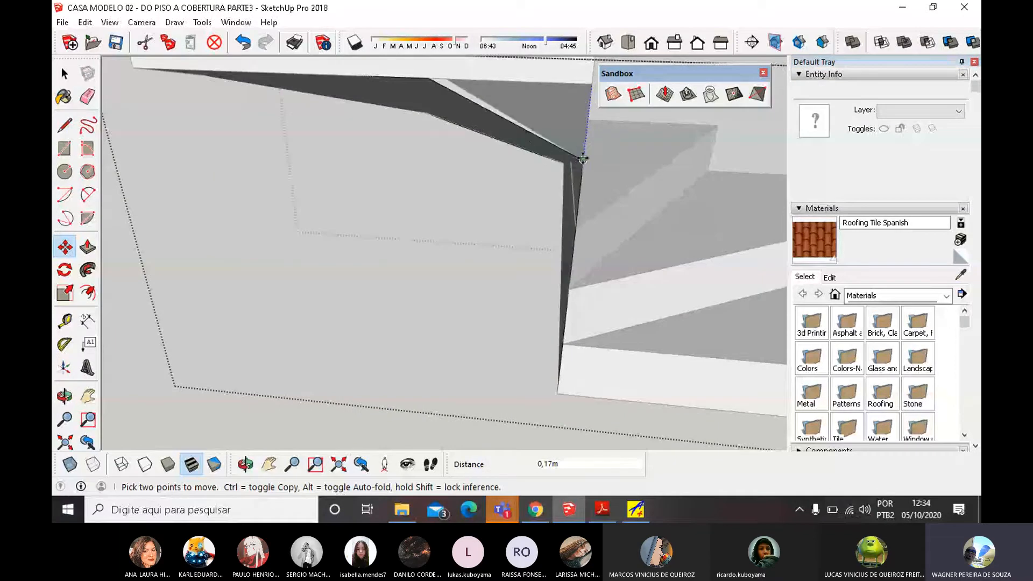
click(583, 160)
Try to move the surface vertex on the uppermost underside edge 0.35 m onto the top step's inner corner.
scroll(644, 181, down, 2)
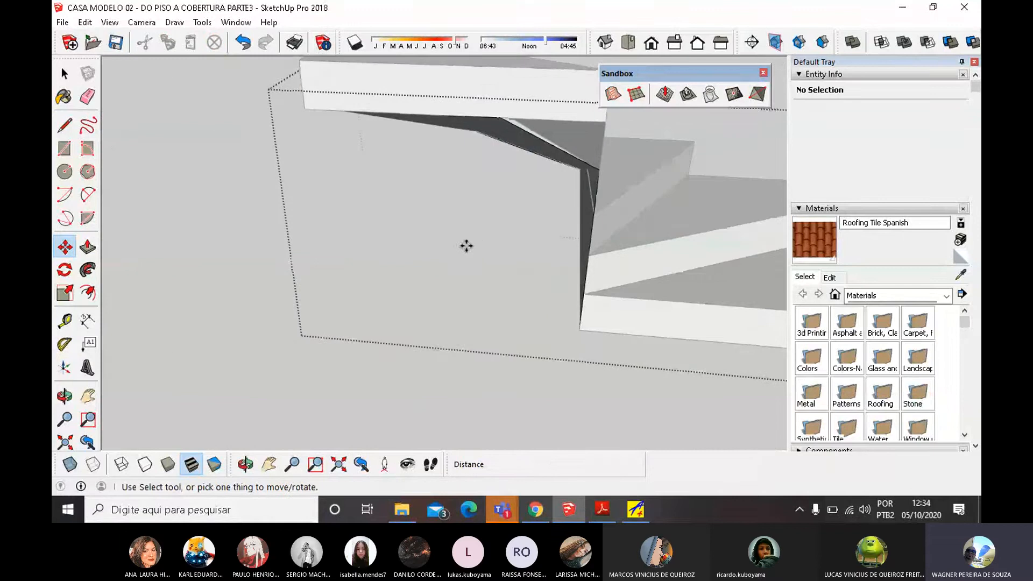
scroll(585, 185, down, 2)
middle_drag(586, 184, 485, 128)
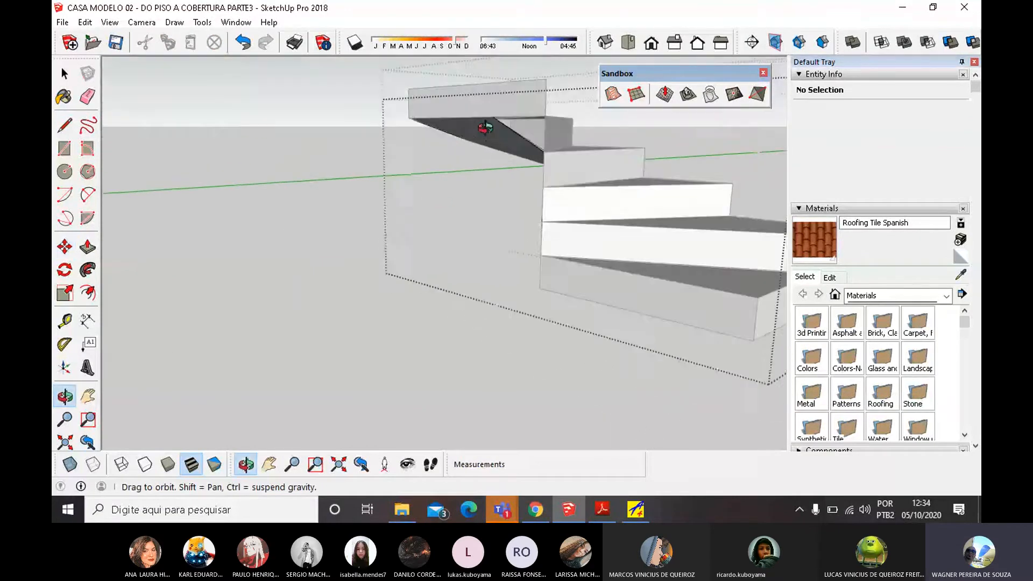
scroll(549, 116, up, 4)
key(m)
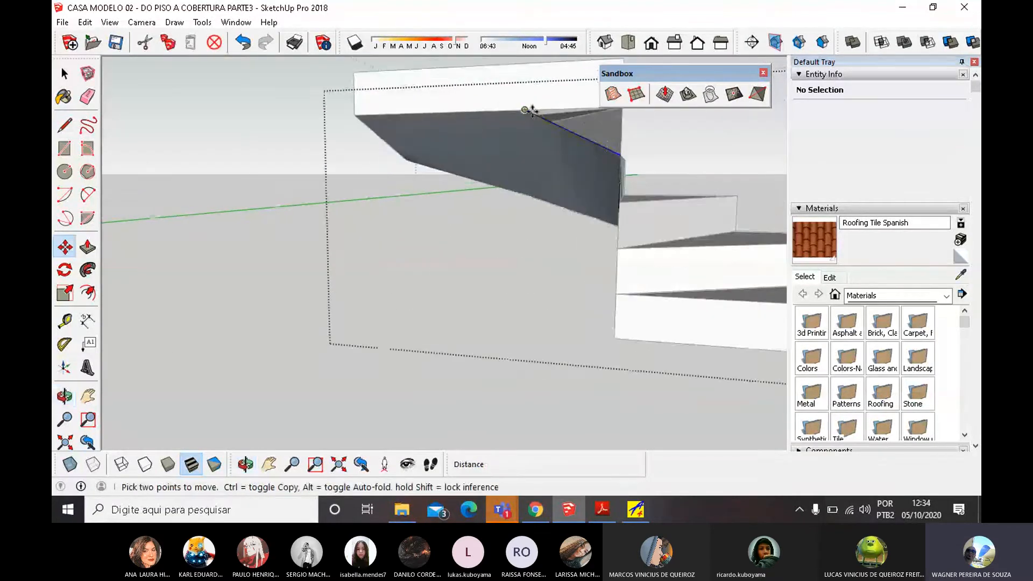
click(528, 110)
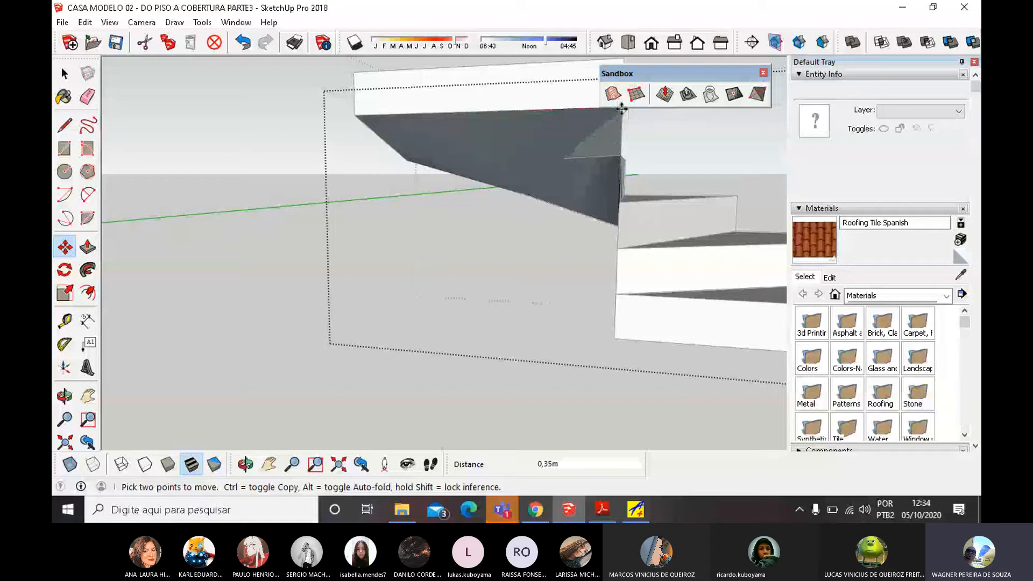
middle_drag(622, 110, 434, 136)
click(574, 244)
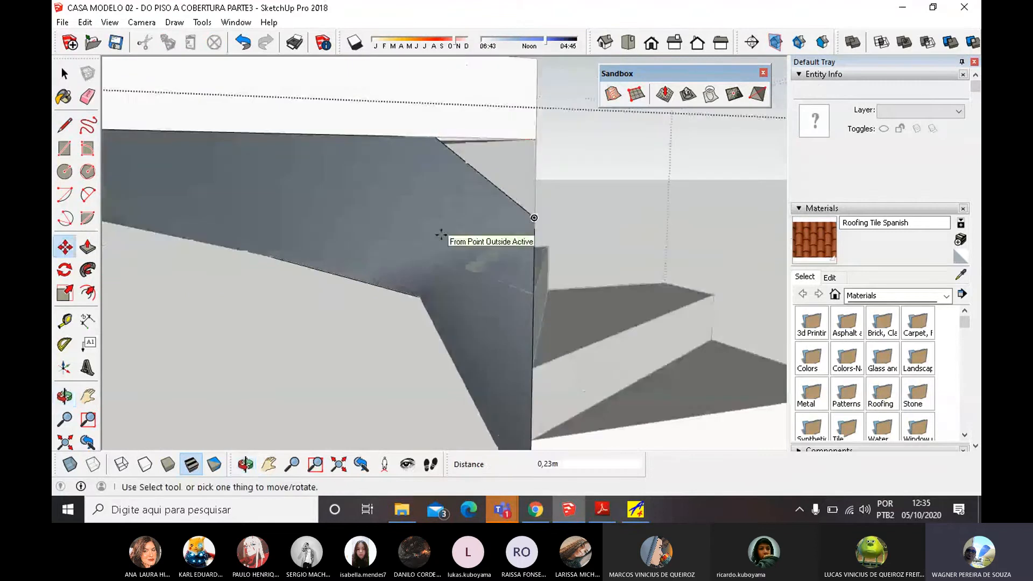
Move the surface's inner vertex 0.17 m up to the inner bottom corner of the top step.
middle_drag(408, 254, 494, 243)
click(494, 240)
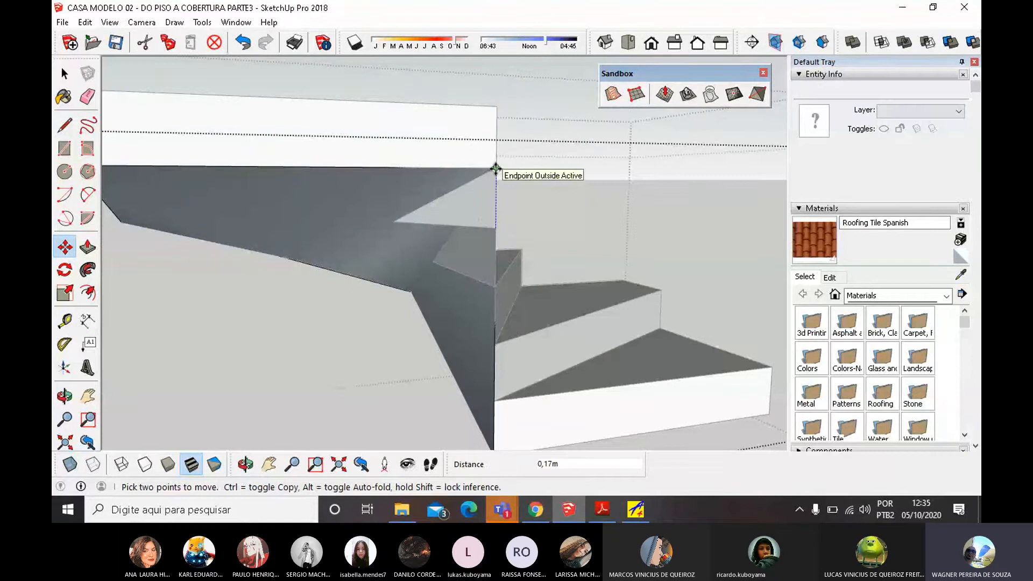
click(495, 168)
Move the surface's upper inner vertex 0.34 m down the vertical edge to the step corner two risers below.
middle_drag(494, 167, 374, 211)
click(379, 201)
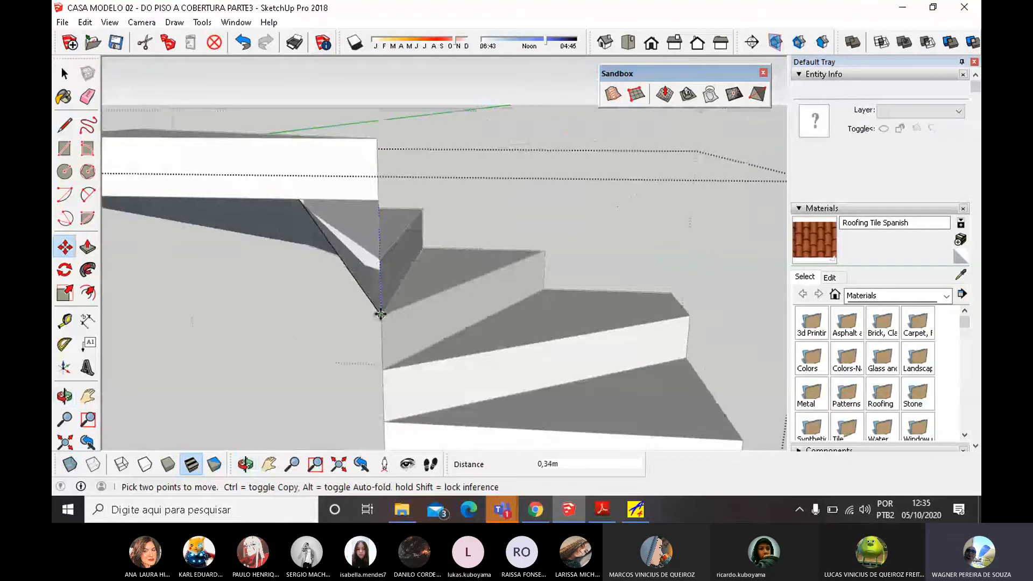
click(381, 315)
middle_drag(376, 307, 376, 196)
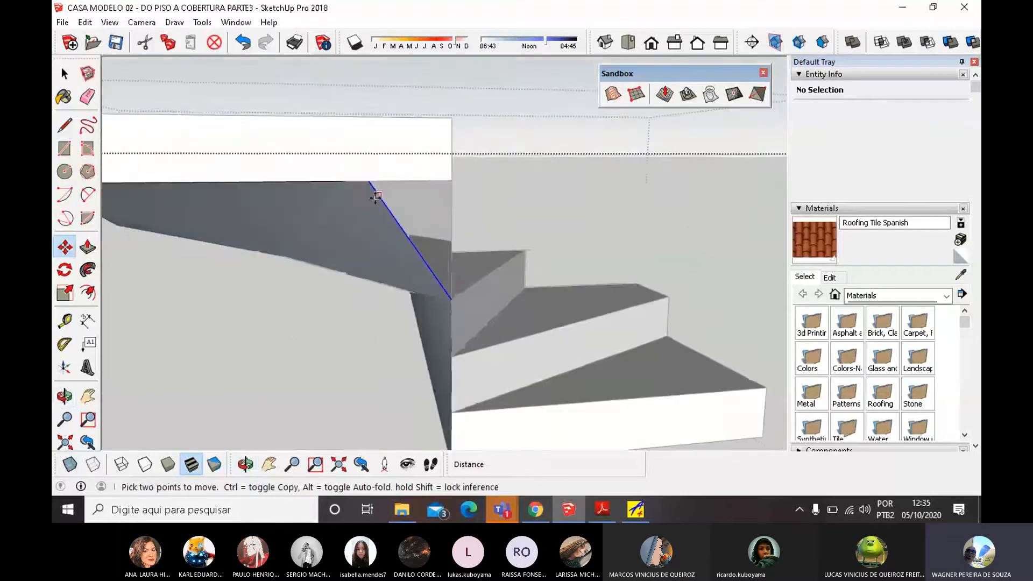
Move the surface's upper vertex about 0.23 m along the top step's bottom edge to its inner corner.
click(370, 180)
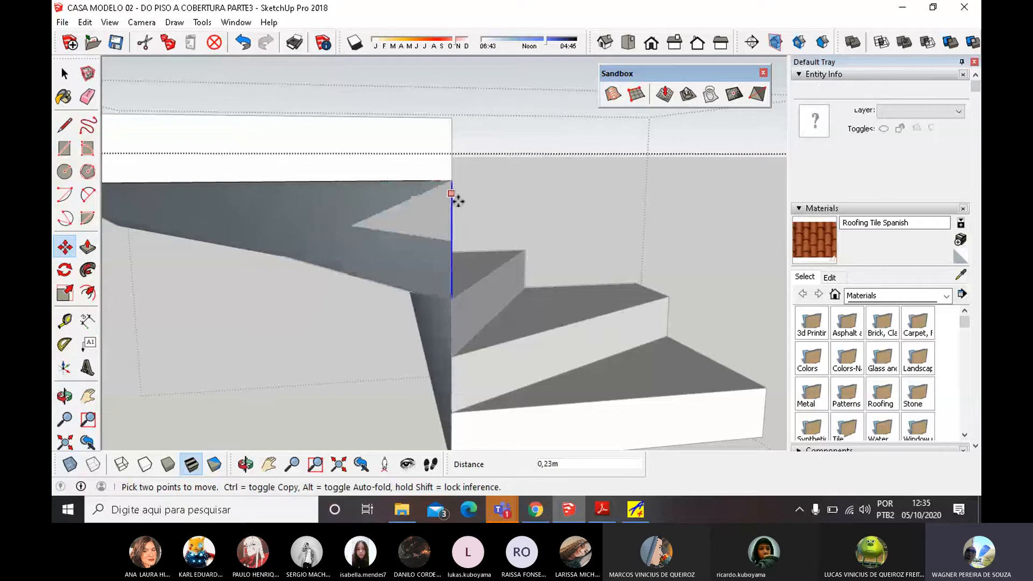
mouse_move(455, 201)
middle_down()
mouse_move(306, 245)
mouse_move(205, 238)
mouse_move(233, 341)
mouse_move(305, 269)
mouse_move(444, 222)
mouse_move(375, 220)
middle_up()
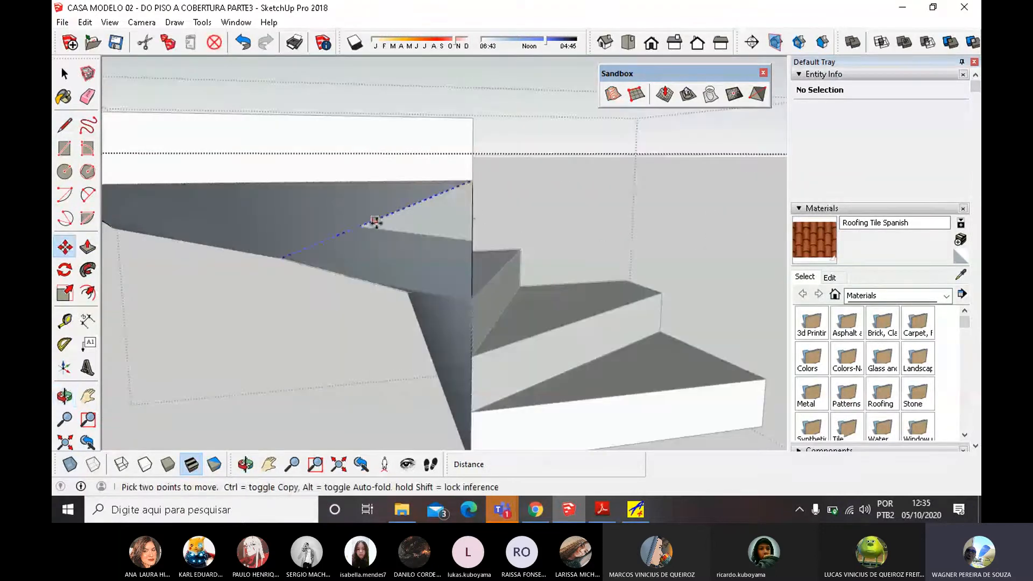
click(371, 222)
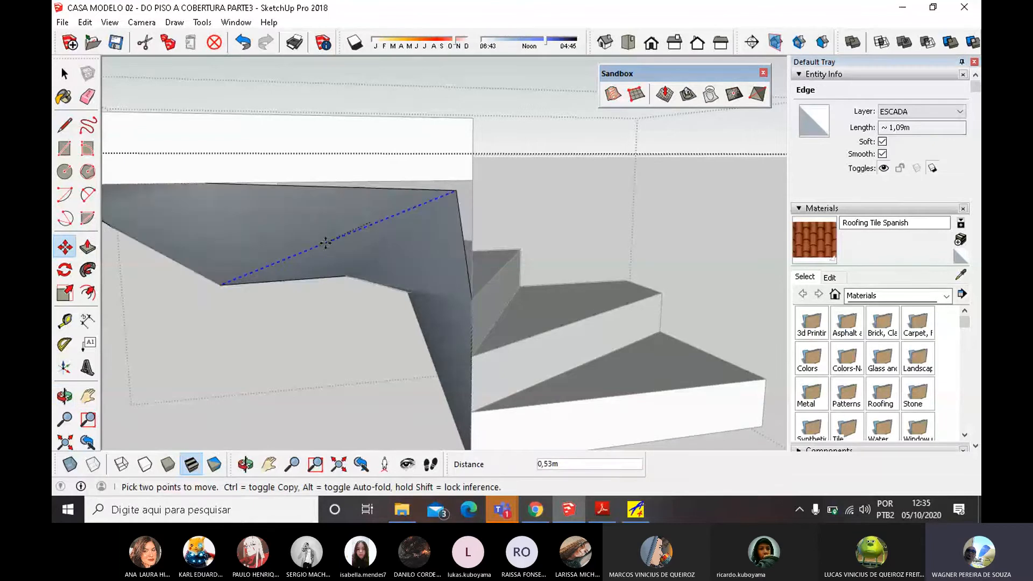
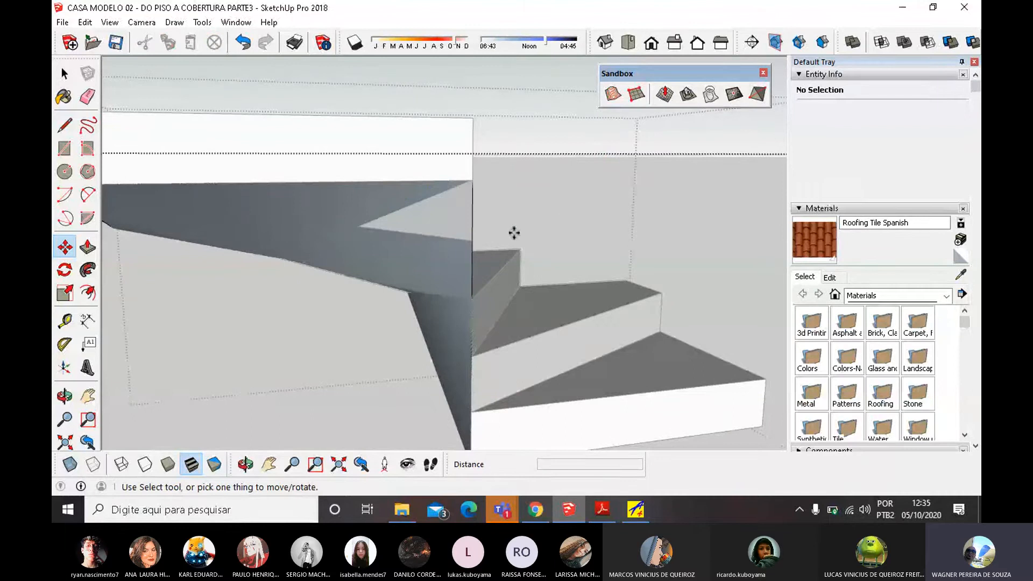
Move the surface vertex at the top step's corner 0.17 m down the vertical edge and the remaining upper-edge vertex 0.70 m across to that corner.
scroll(481, 250, down, 2)
middle_drag(480, 249, 242, 273)
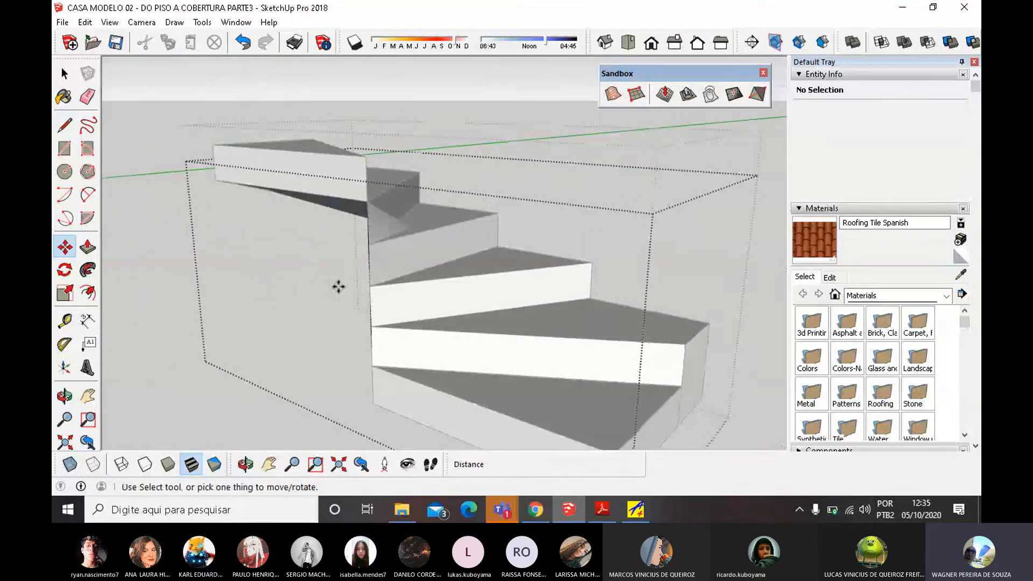
scroll(377, 210, up, 2)
scroll(377, 210, up, 2)
scroll(373, 221, up, 1)
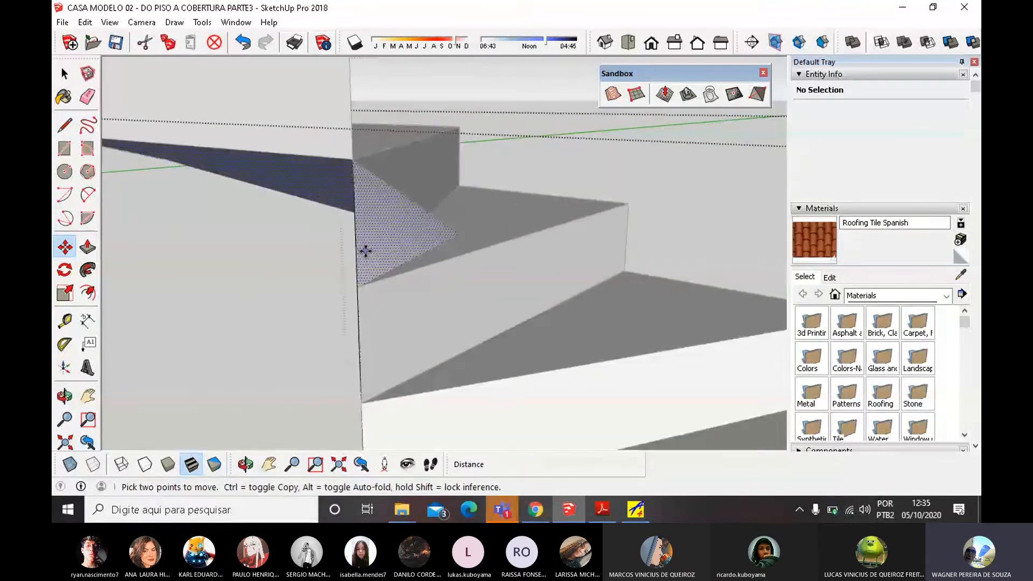
middle_drag(365, 251, 729, 180)
scroll(302, 250, down, 1)
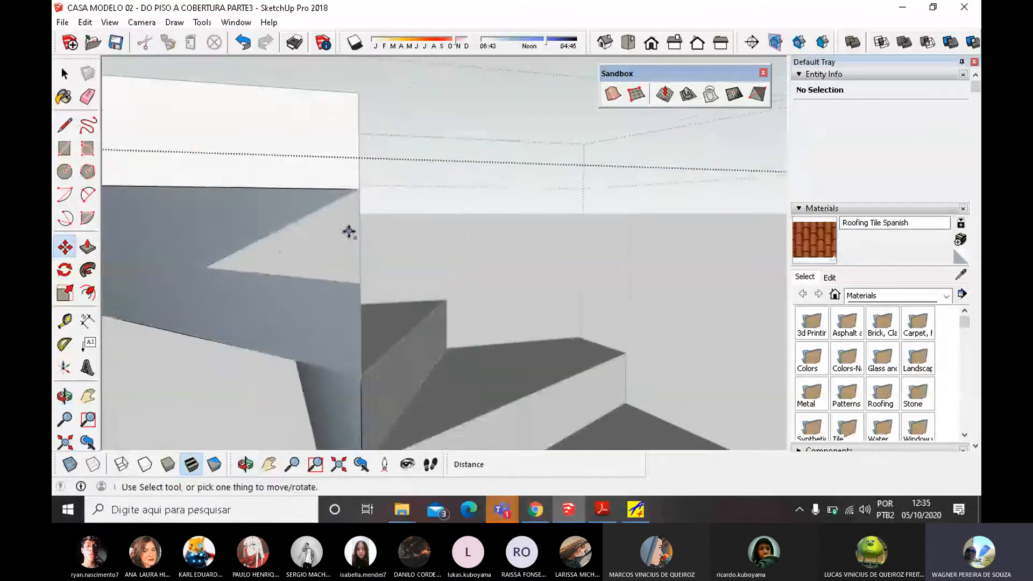
scroll(350, 233, down, 1)
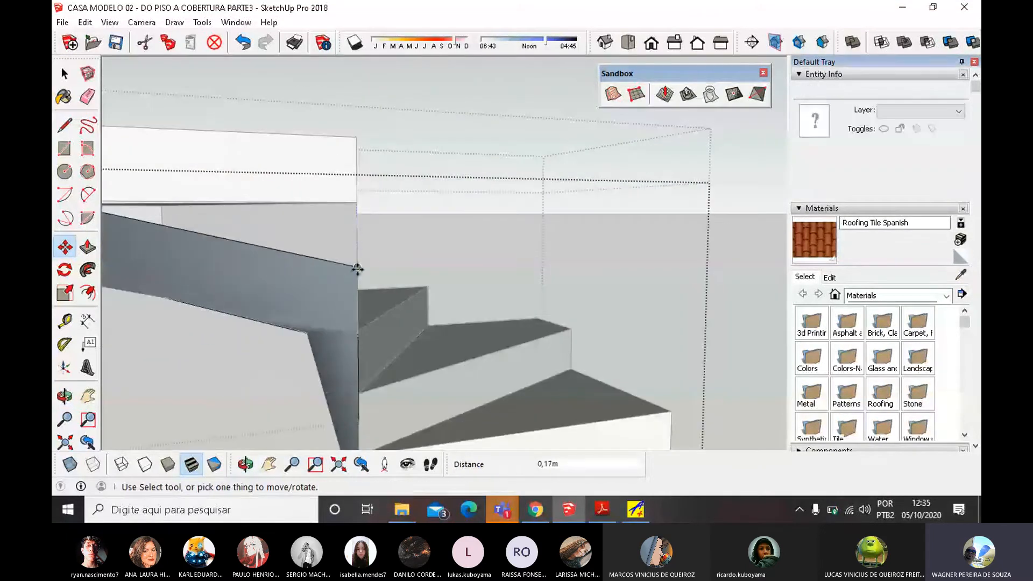
scroll(378, 251, down, 1)
scroll(285, 237, down, 1)
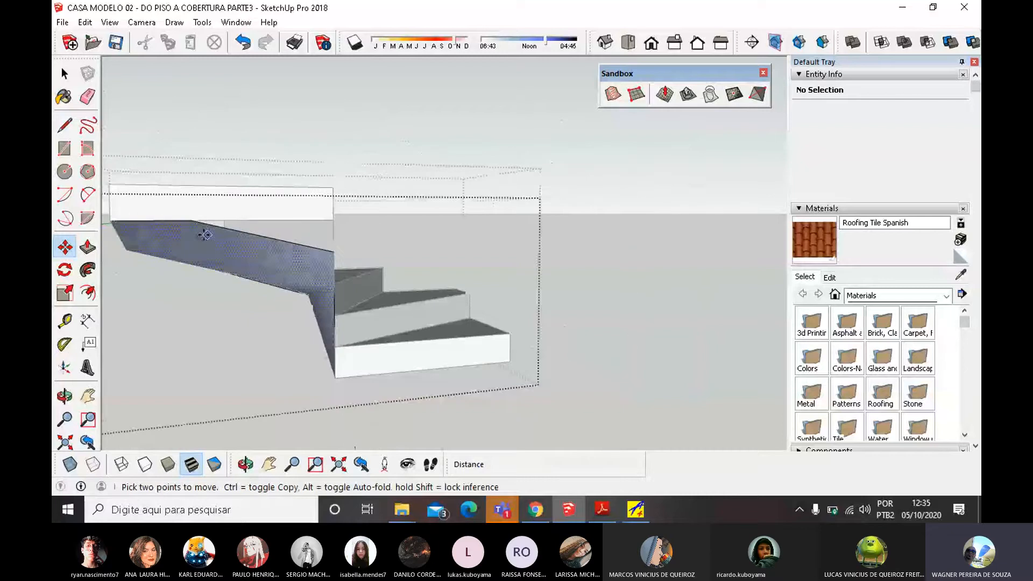
click(287, 217)
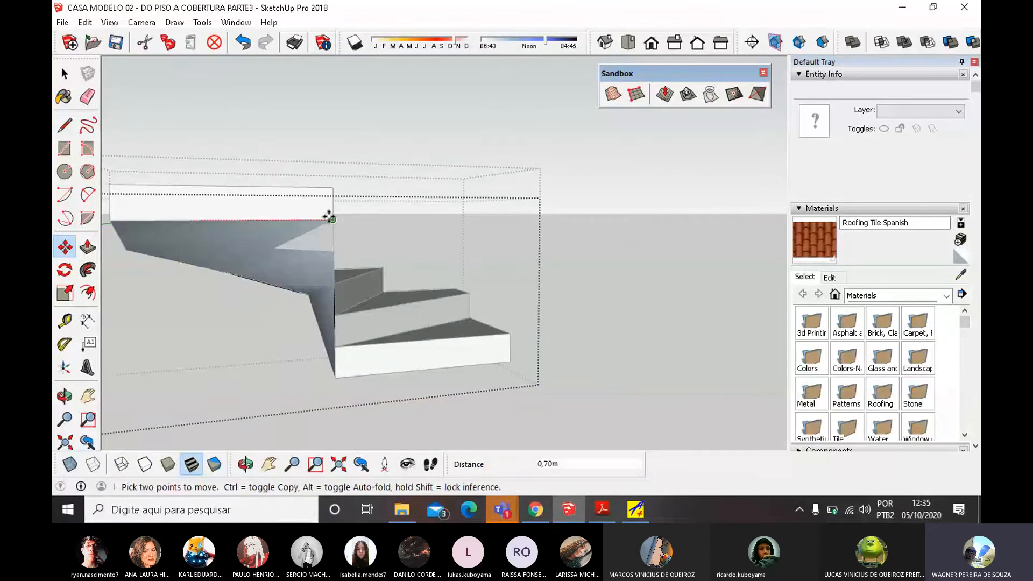
key(Escape)
middle_drag(339, 224, 116, 269)
scroll(358, 222, up, 4)
middle_drag(329, 285, 256, 298)
scroll(496, 231, down, 3)
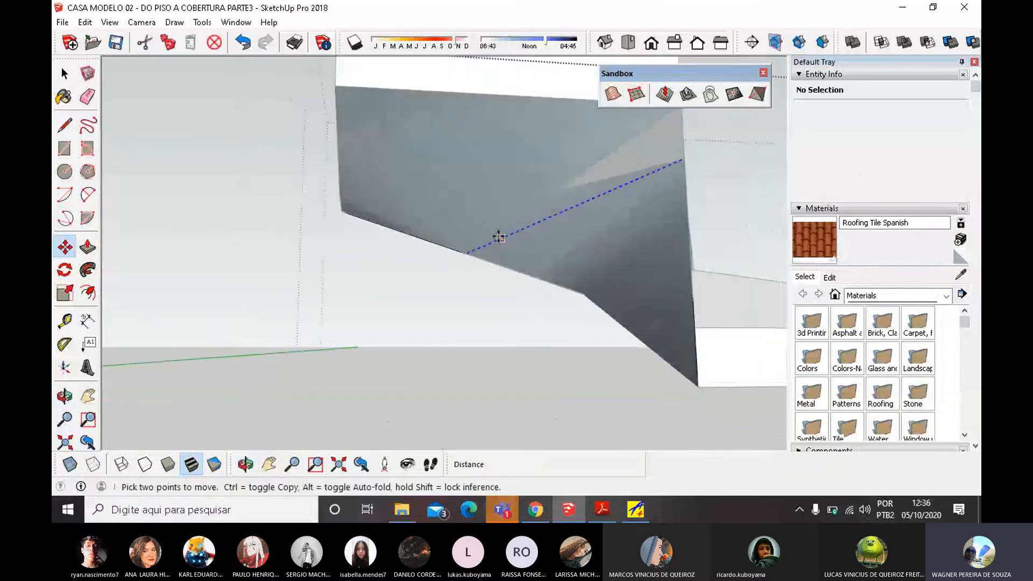
scroll(522, 212, down, 3)
middle_drag(522, 212, 353, 309)
scroll(503, 223, up, 5)
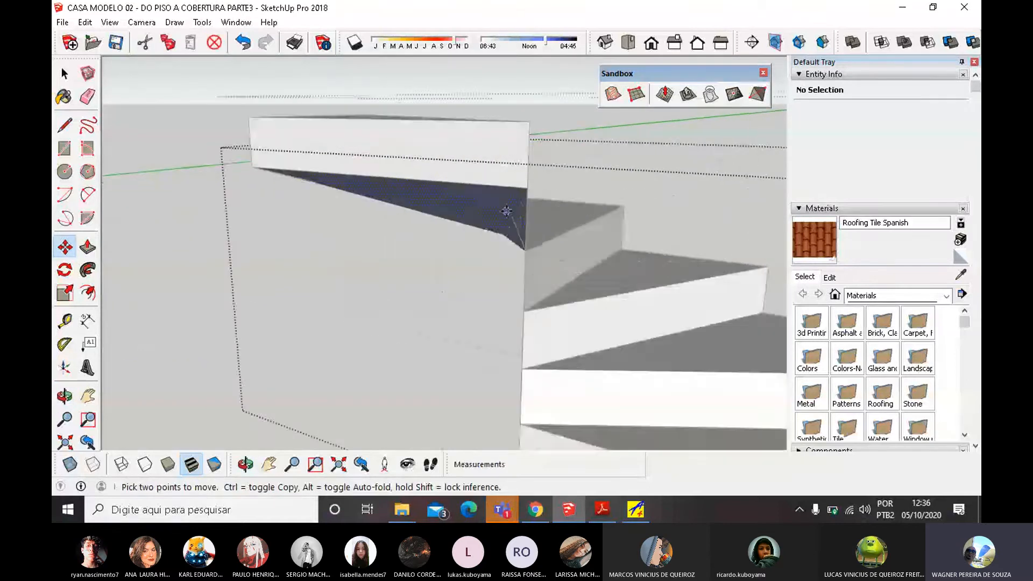
click(542, 171)
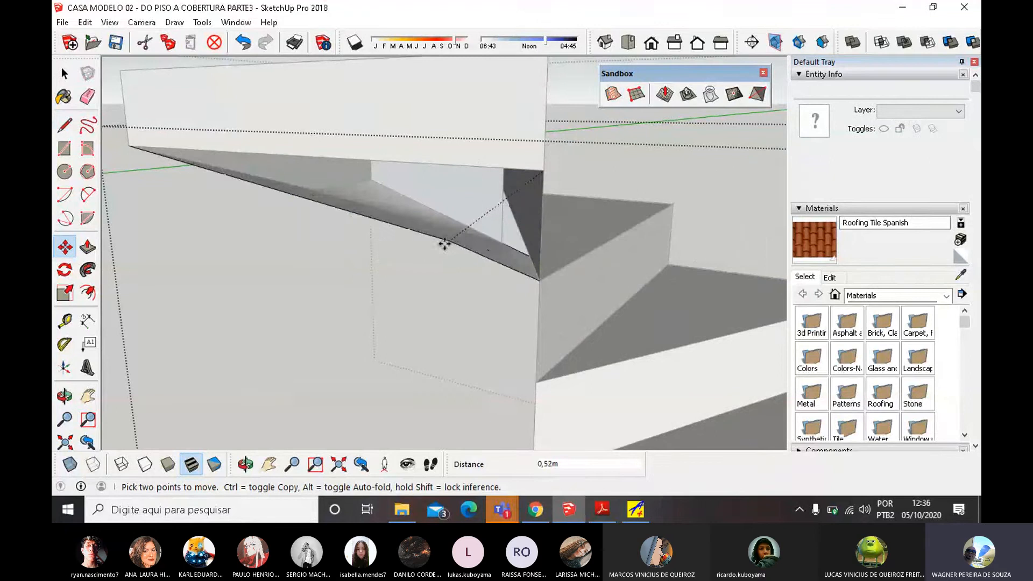
key(Escape)
Try to move the surface's outlying vertex about 0.41 m onto the top step's lower edge.
middle_drag(469, 242, 524, 227)
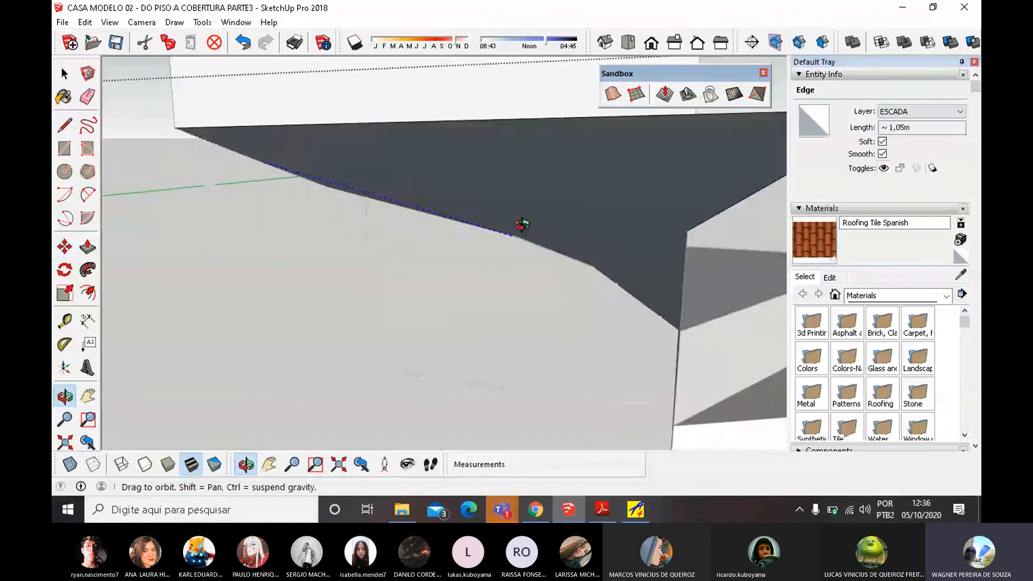
scroll(517, 204, down, 3)
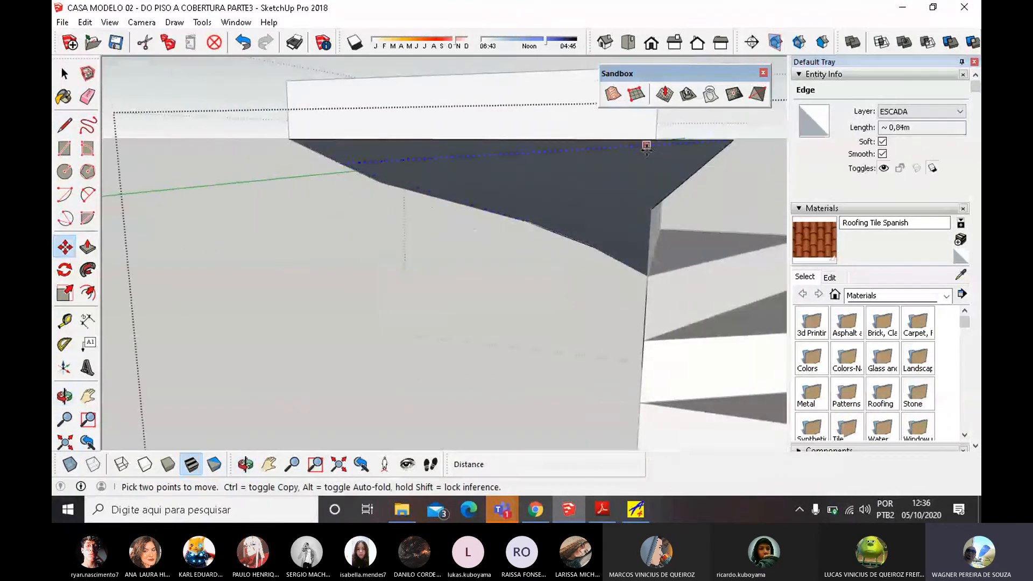
middle_drag(646, 146, 389, 265)
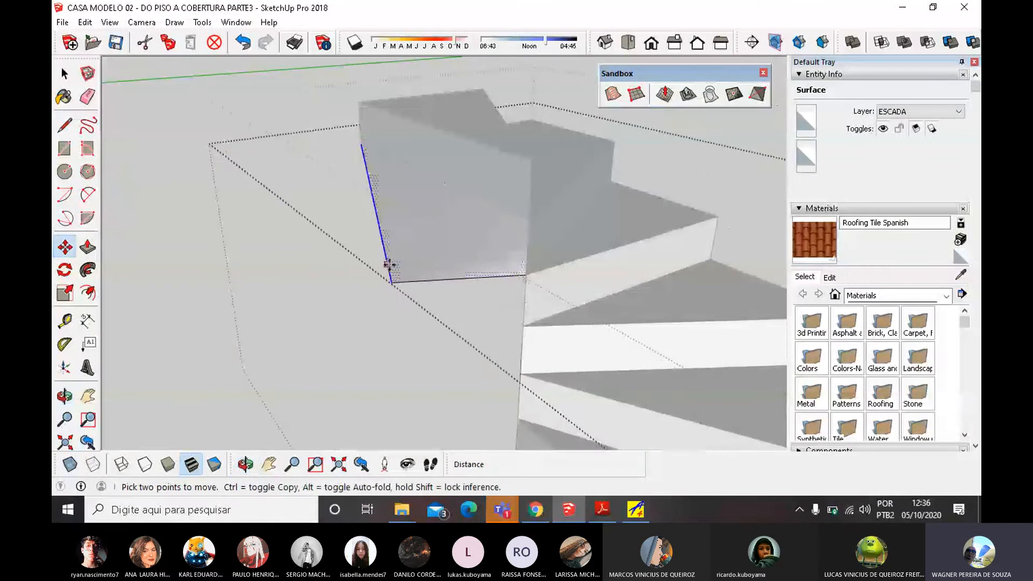
click(388, 282)
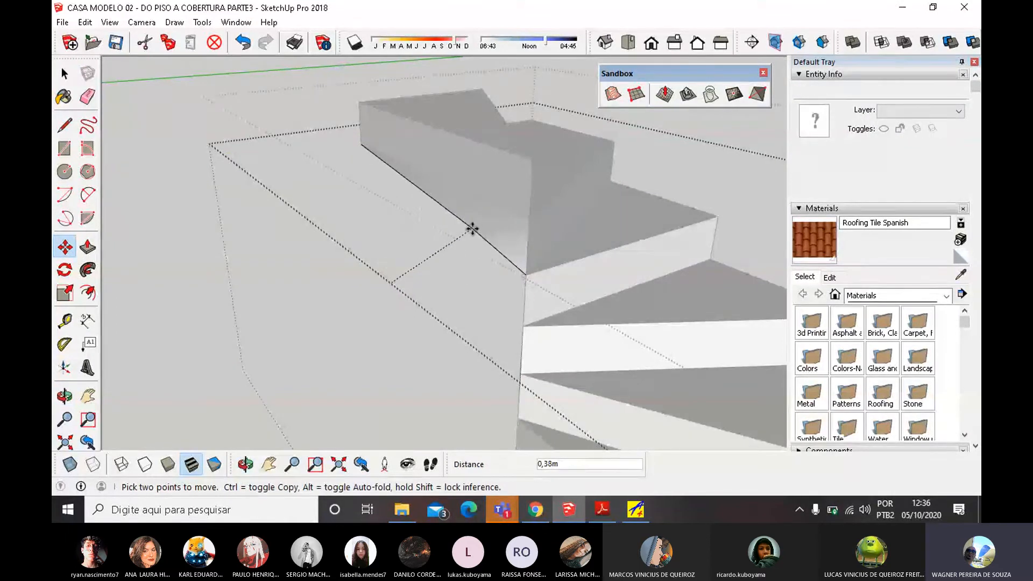
click(445, 228)
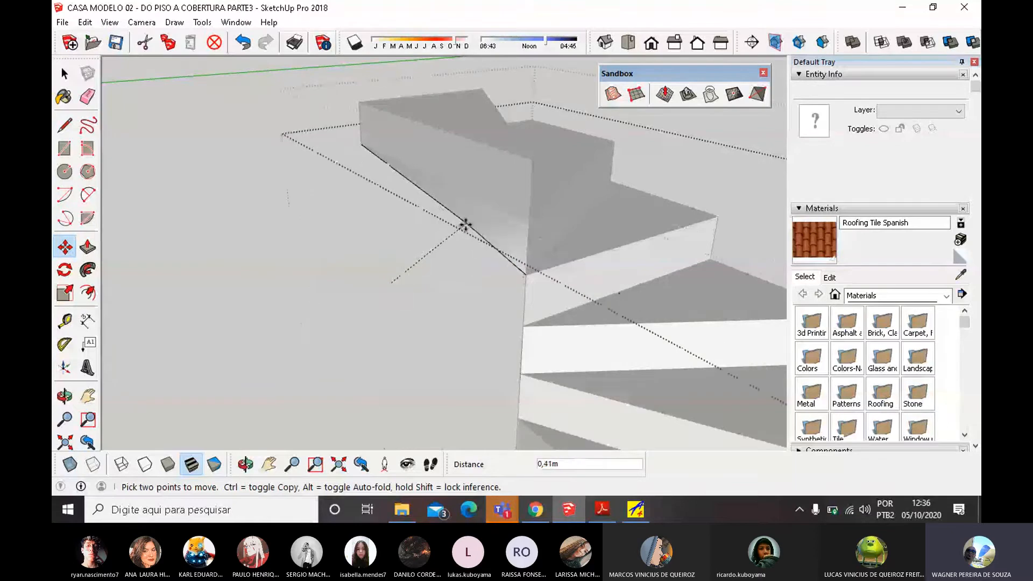
click(462, 228)
middle_drag(479, 219, 522, 196)
key(ctrl+z)
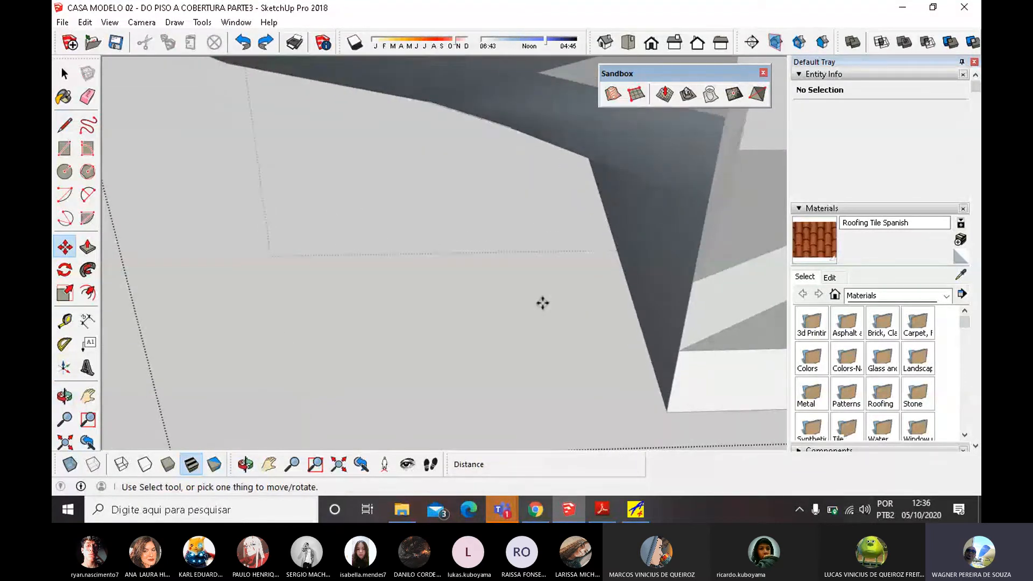
Move the surface vertex at the top step's lower corner 0.17 m down the vertical edge onto the next step corner.
scroll(593, 280, down, 5)
middle_drag(644, 276, 568, 173)
scroll(562, 148, up, 5)
scroll(557, 153, up, 5)
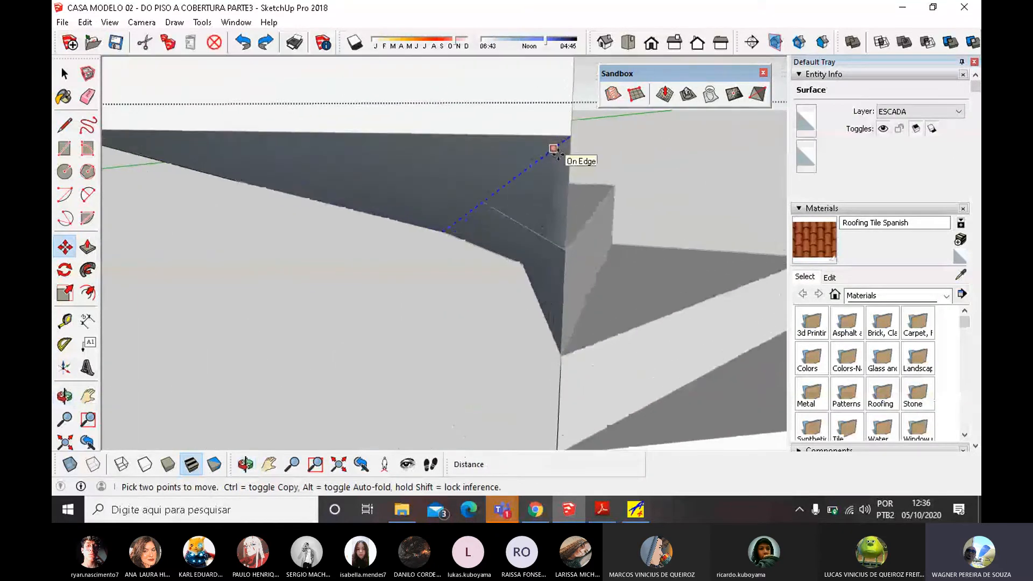
mouse_move(560, 153)
middle_down()
mouse_move(614, 156)
mouse_move(574, 120)
middle_up()
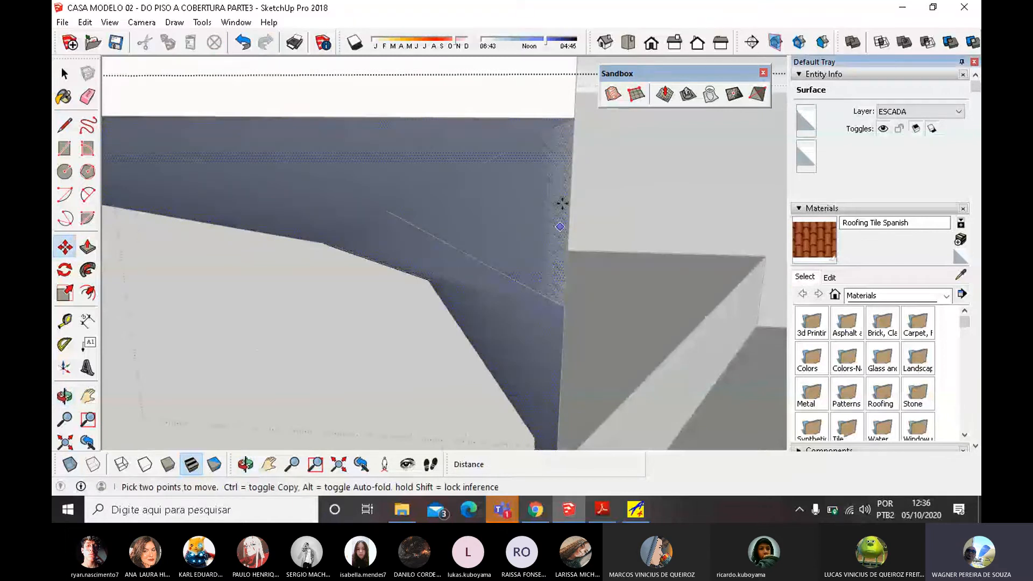
click(573, 131)
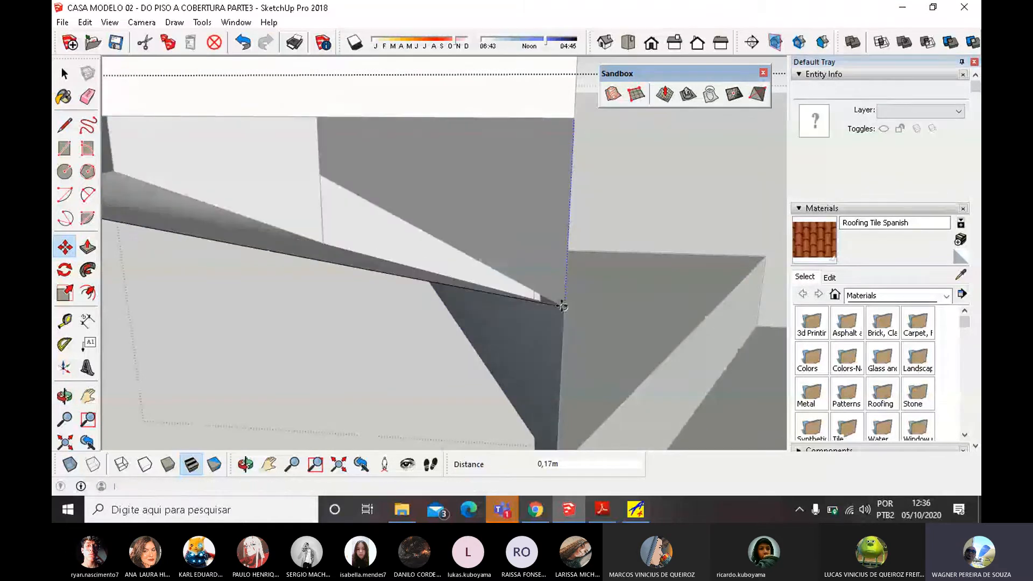
click(563, 304)
Leave the contour surface's editing and select the front face of the top riser inside the stairs group.
scroll(507, 234, down, 5)
middle_drag(537, 262, 269, 260)
click(64, 72)
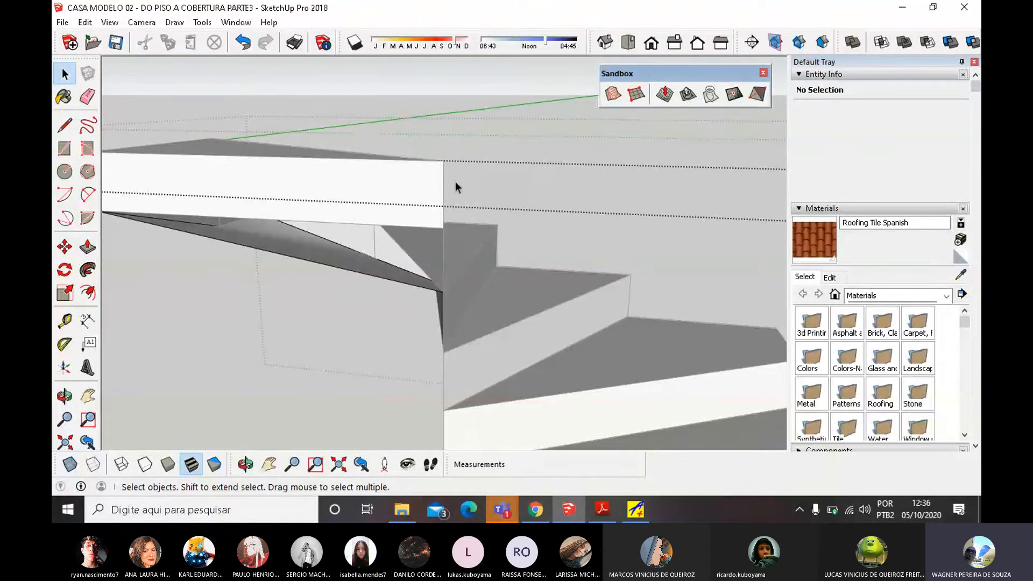
scroll(455, 182, down, 8)
middle_drag(438, 224, 389, 134)
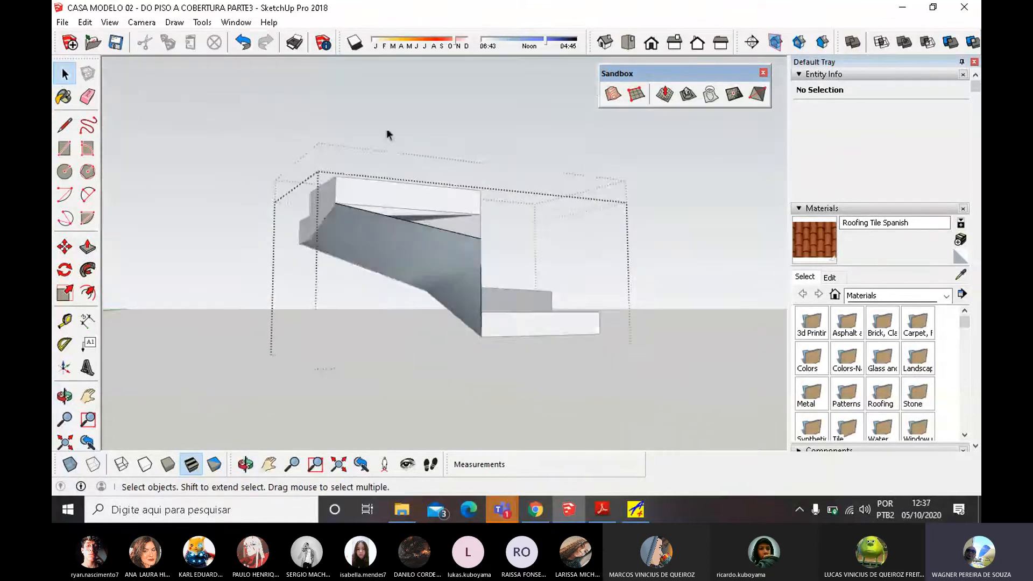
scroll(481, 218, up, 2)
click(479, 214)
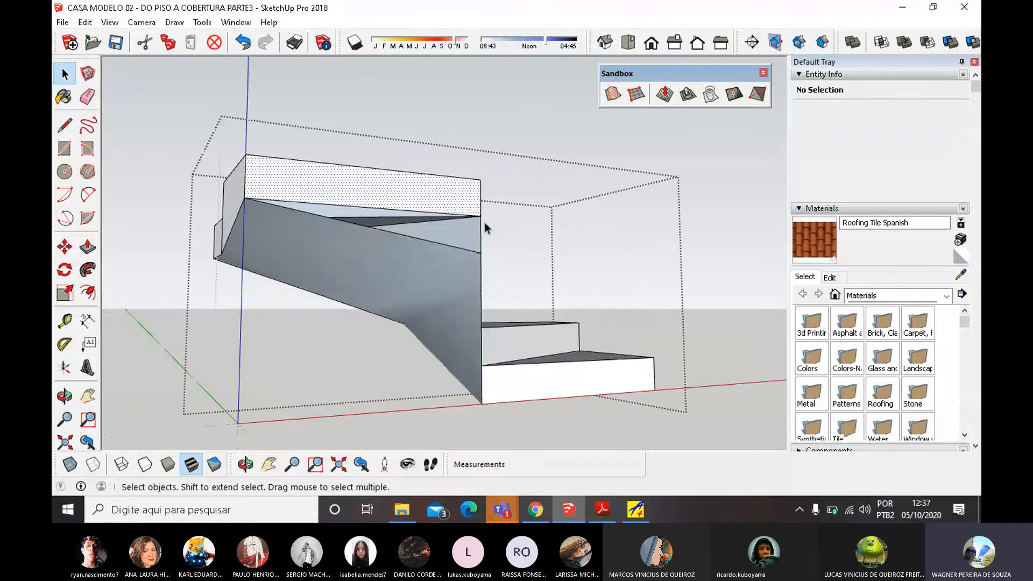
Try to move the top riser's lower corner 0.17 m down onto the surface's corner.
scroll(471, 228, up, 2)
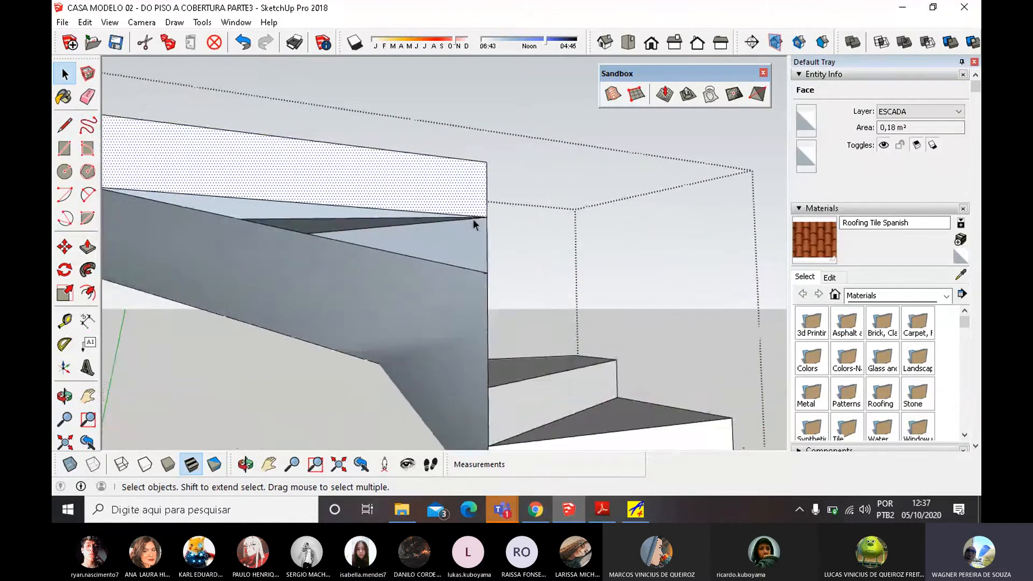
click(269, 76)
click(350, 178)
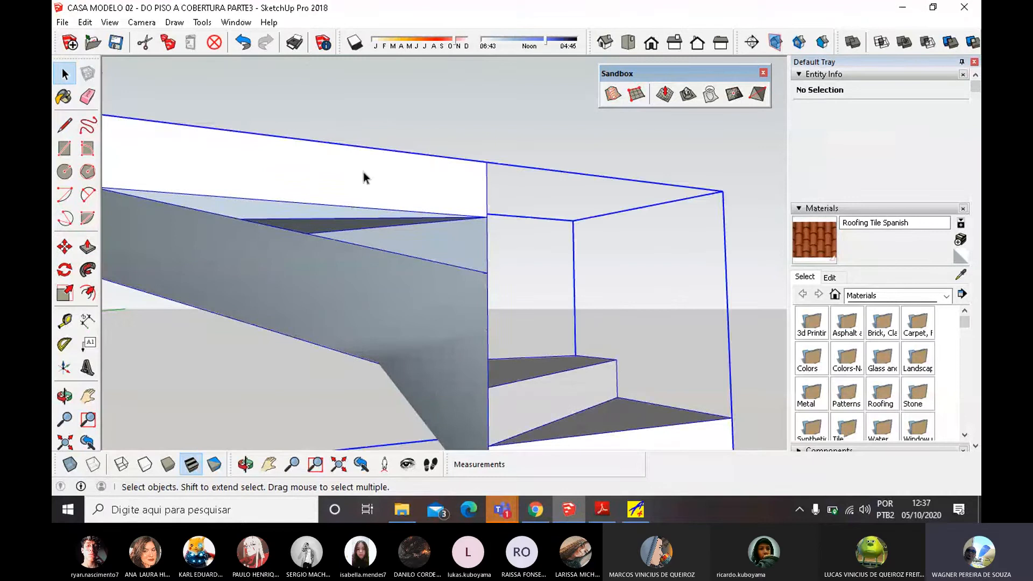
double_click(382, 183)
click(461, 179)
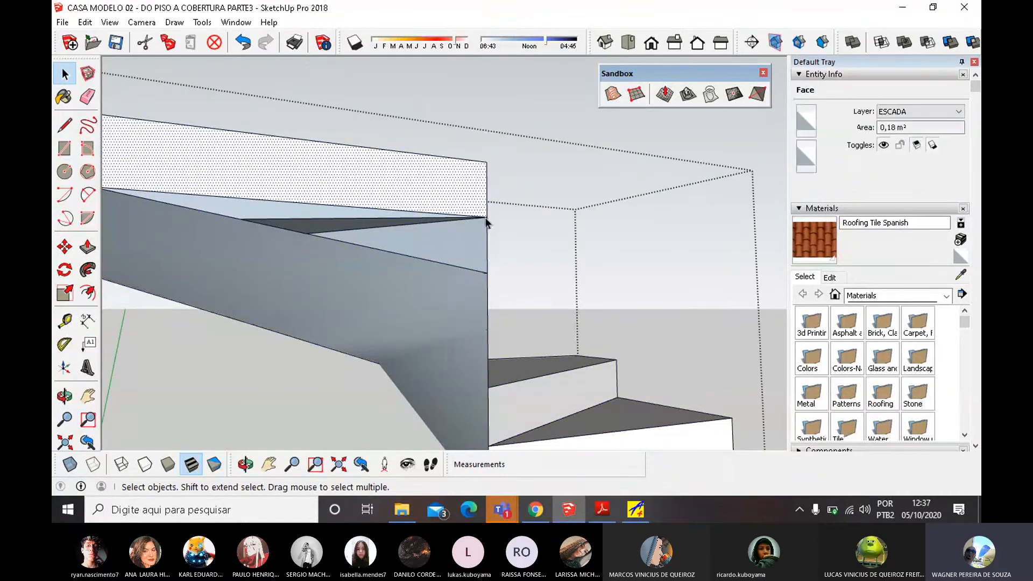
click(484, 237)
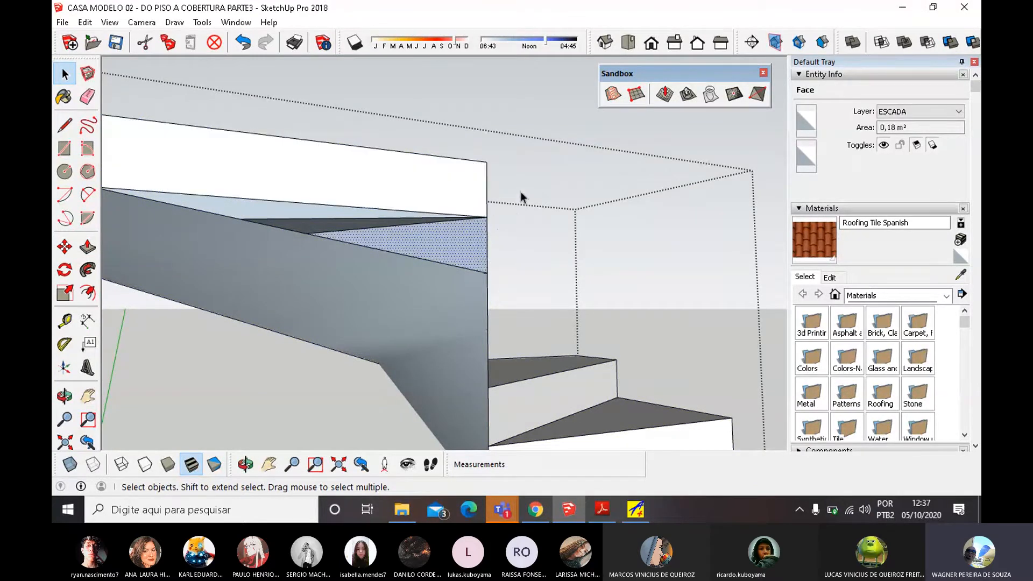
click(529, 216)
click(65, 247)
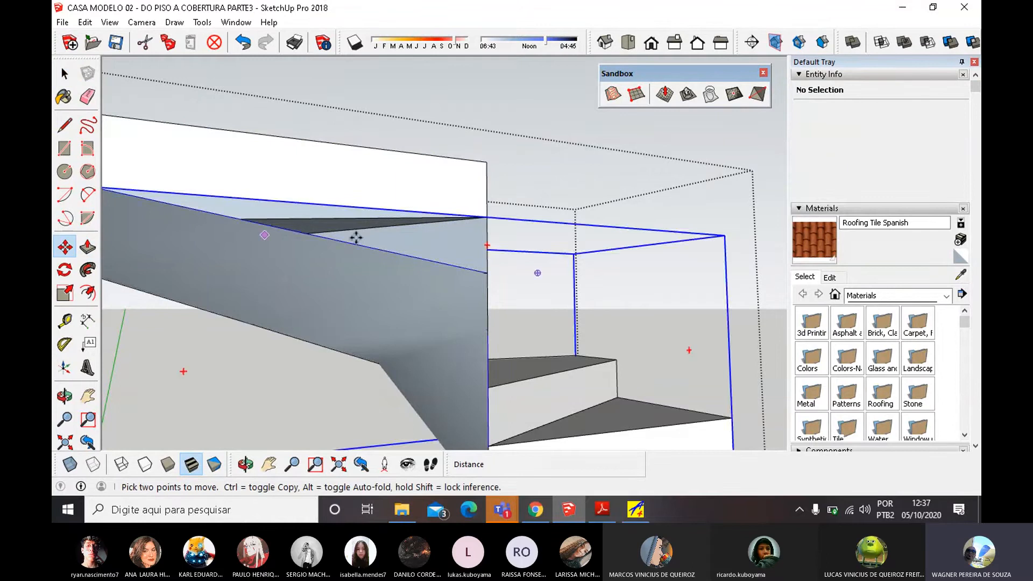
click(486, 216)
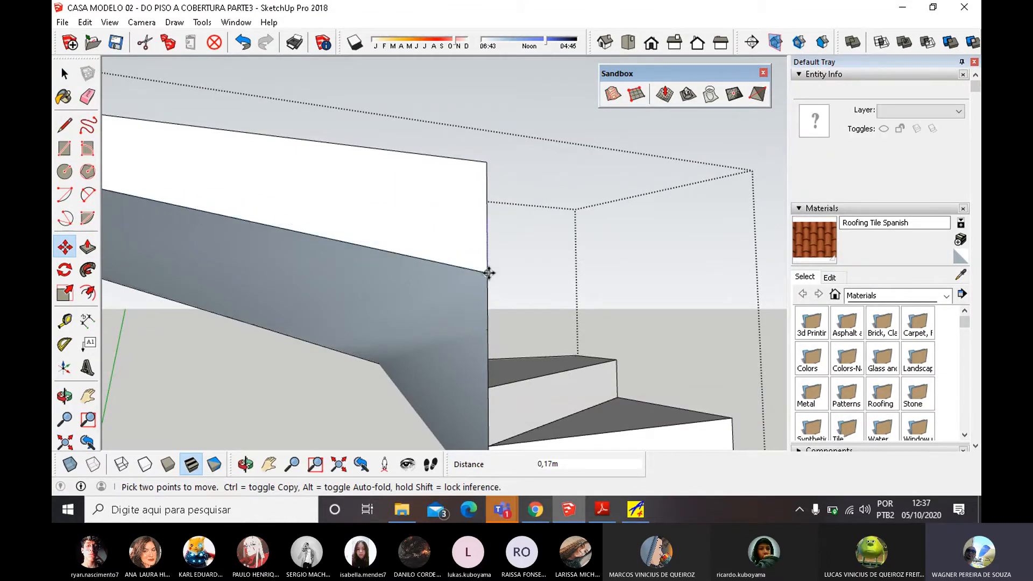
middle_drag(491, 269, 404, 279)
key(ctrl+z)
Draw a 0.17 m vertical line from the top riser's lower corner and a line about 1.06 m along the surface's edge to close the gap.
key(l)
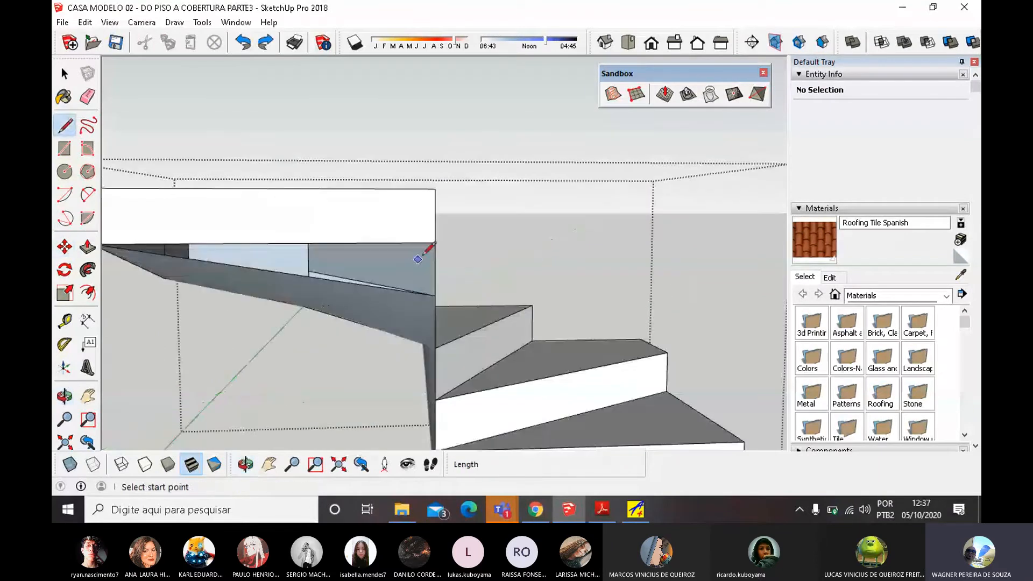
click(435, 241)
click(435, 295)
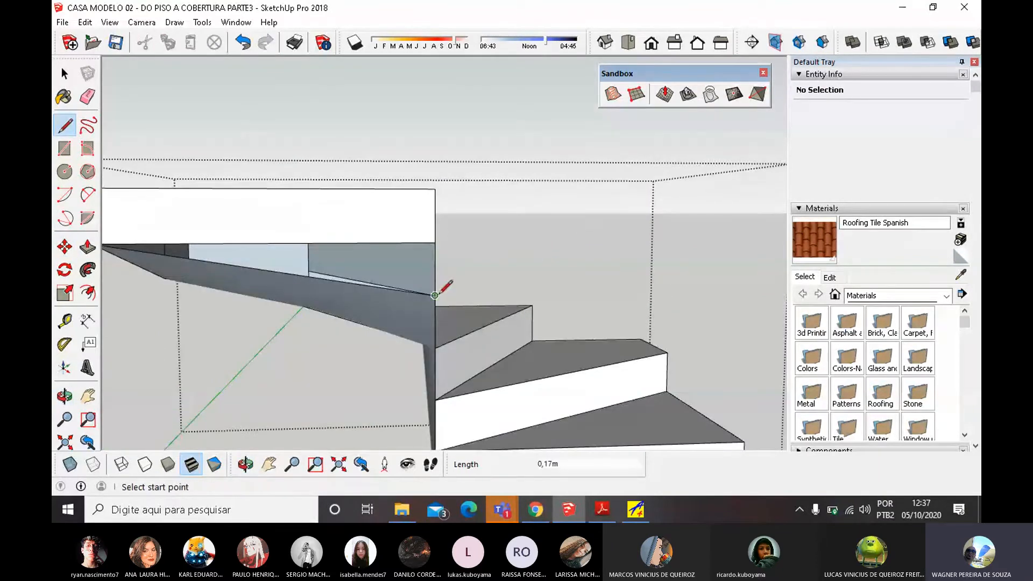
click(435, 295)
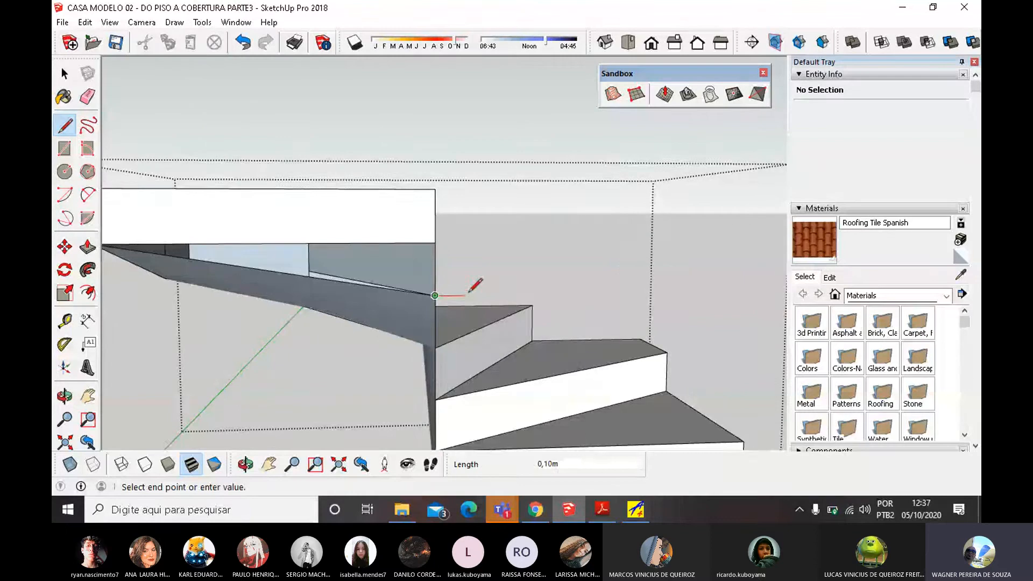
scroll(470, 292, down, 2)
click(208, 258)
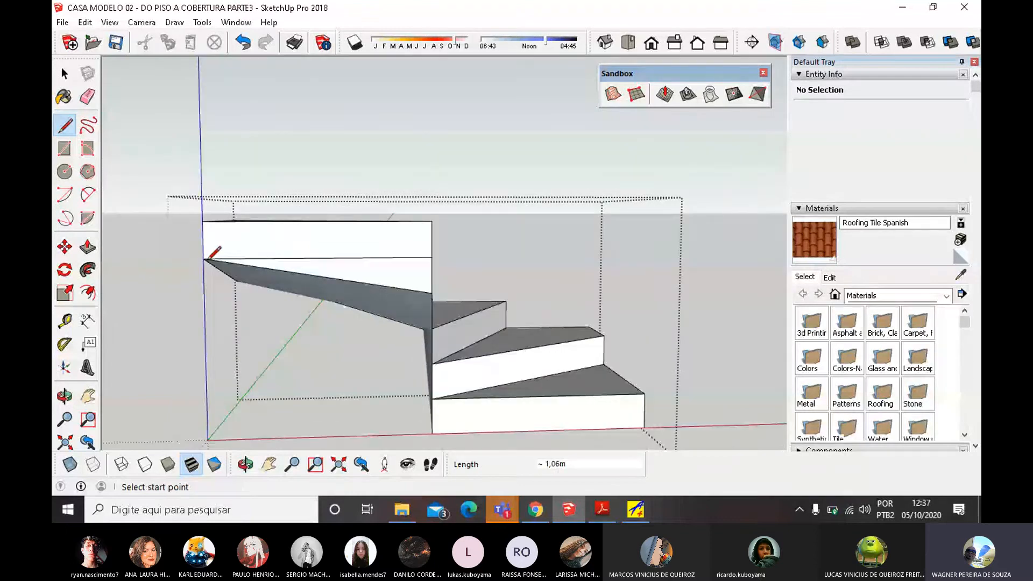
Erase the edge dividing the top riser from the filled gap face beneath it.
mouse_move(350, 240)
middle_down()
mouse_move(483, 235)
mouse_move(474, 232)
middle_up()
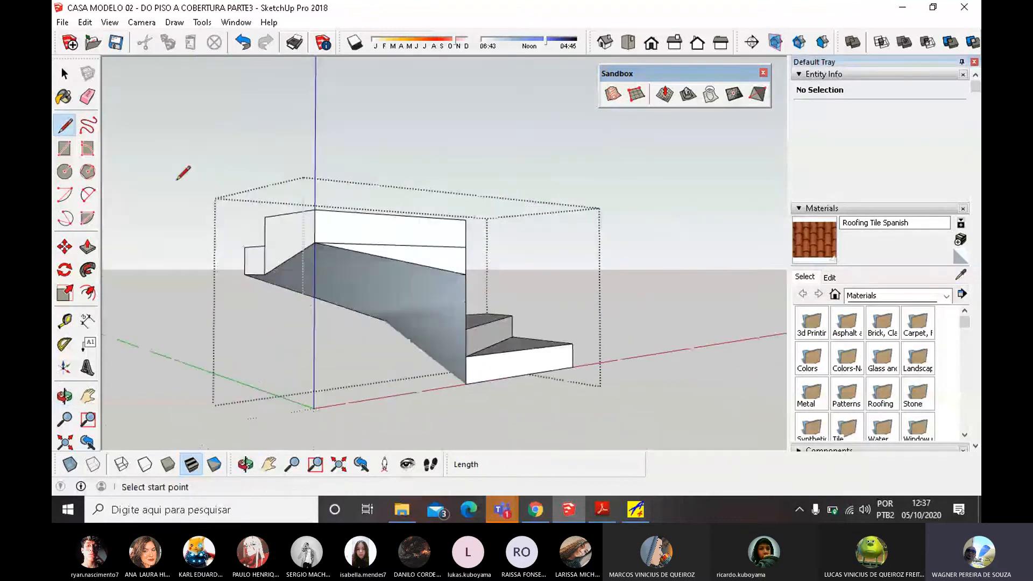
click(88, 98)
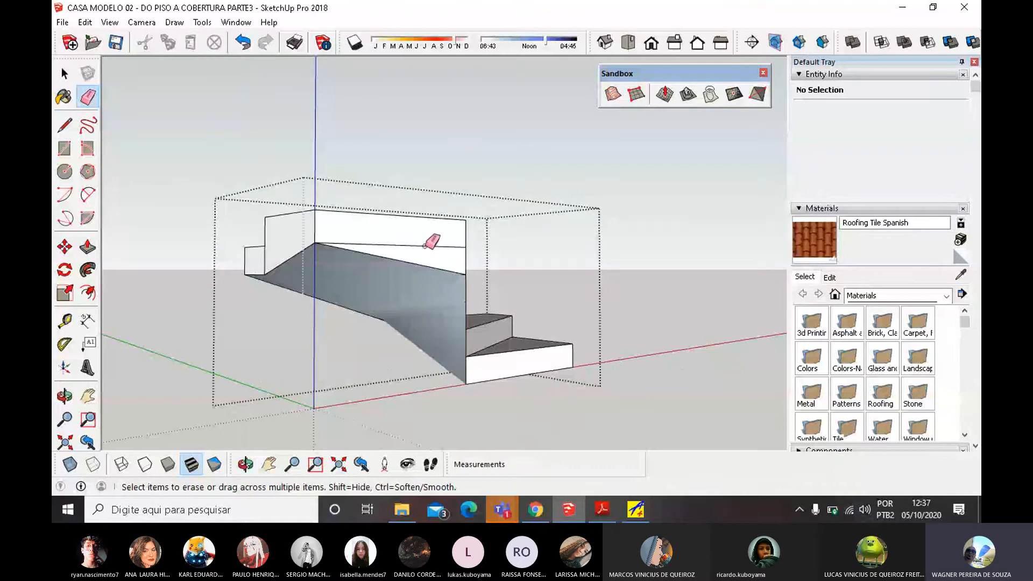
click(425, 246)
mouse_move(429, 237)
middle_down()
mouse_move(434, 269)
mouse_move(482, 268)
mouse_move(471, 230)
middle_up()
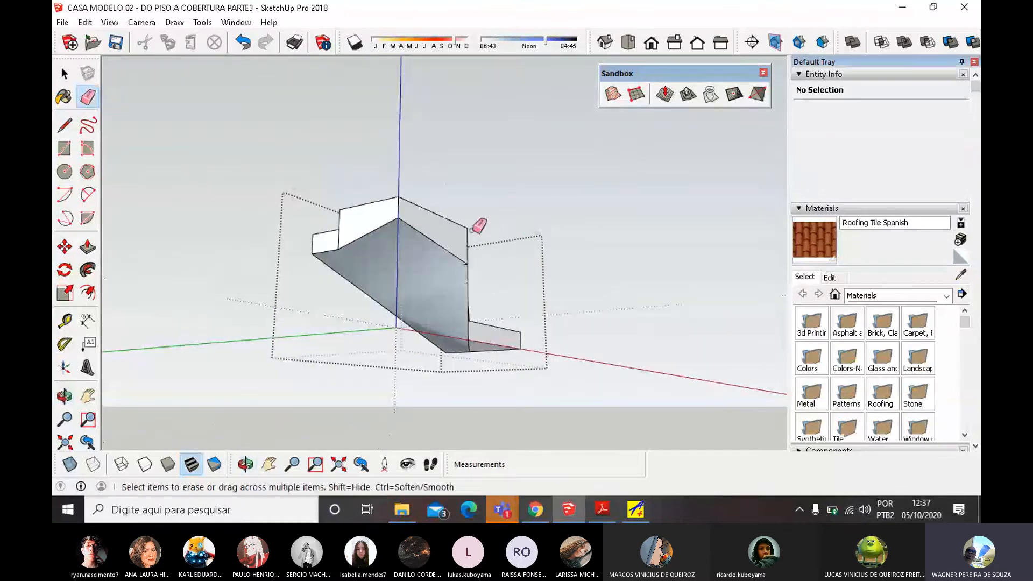
Open the contour surface group, reverse the surface's faces so the white side shows underneath, and leave the group.
key(space)
click(441, 261)
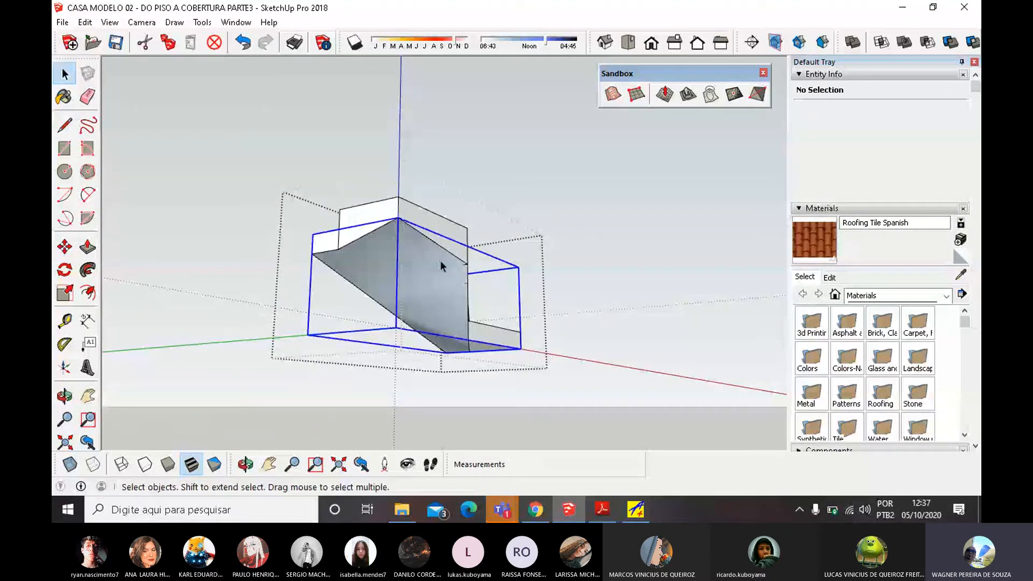
double_click(440, 261)
right_click(440, 262)
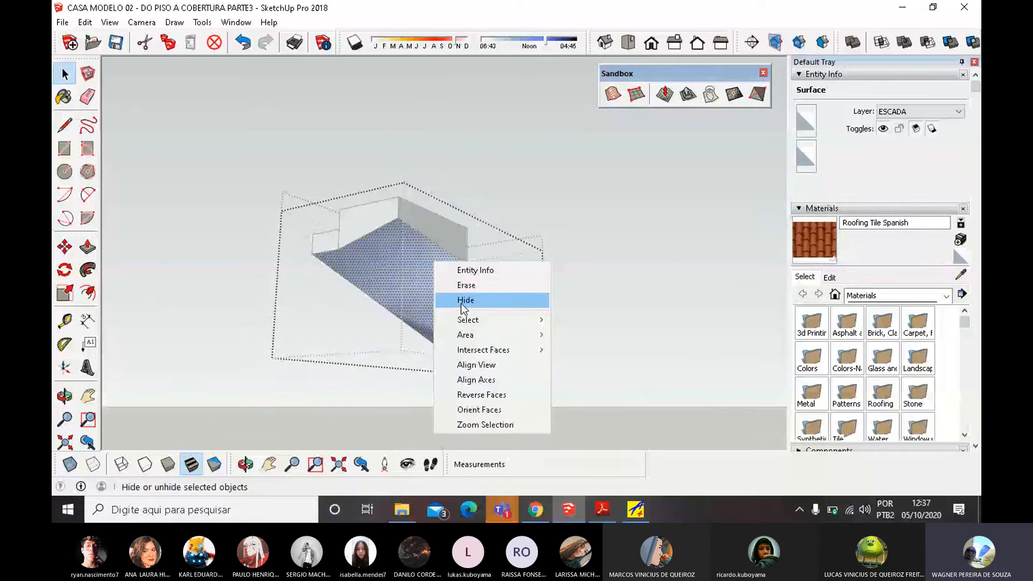
click(481, 396)
middle_drag(425, 253, 801, 189)
click(366, 152)
Unhide the hidden parts of the staircase above and below the winder steps.
scroll(422, 297, up, 3)
middle_drag(447, 275, 382, 365)
middle_drag(404, 304, 217, 358)
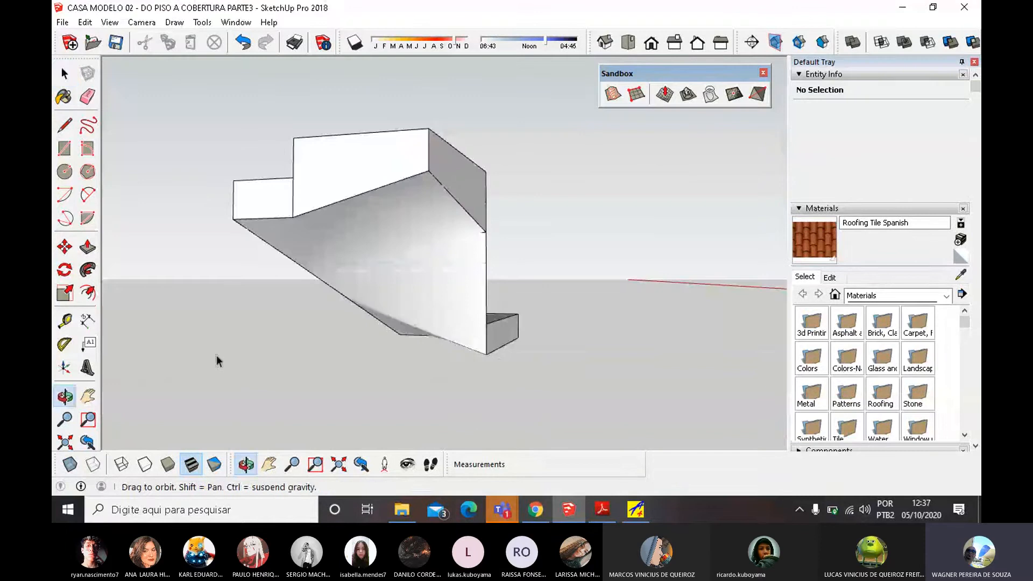
middle_drag(452, 318, 298, 261)
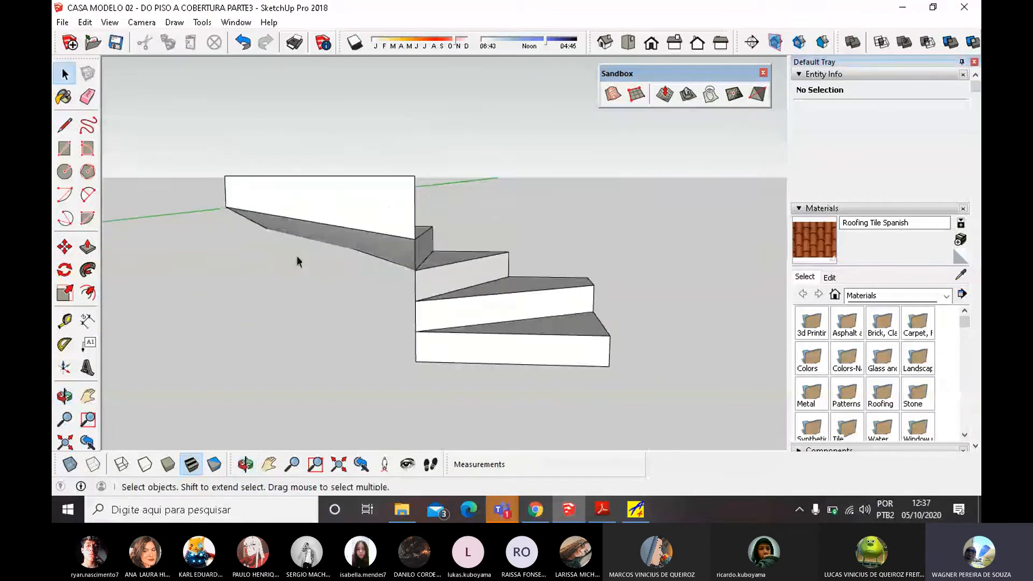
scroll(463, 318, down, 4)
middle_drag(463, 321, 357, 251)
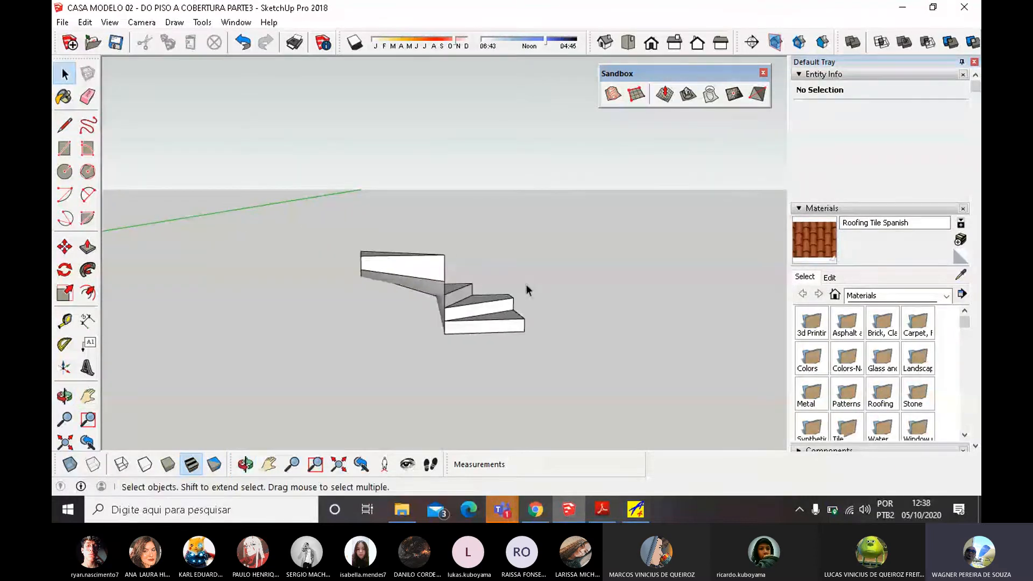
middle_drag(512, 293, 412, 325)
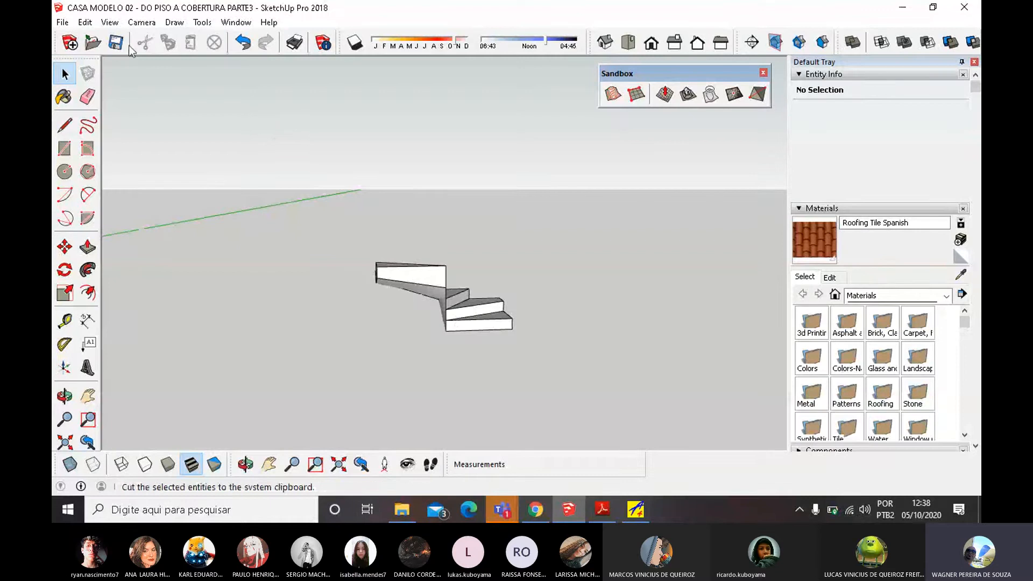
click(85, 23)
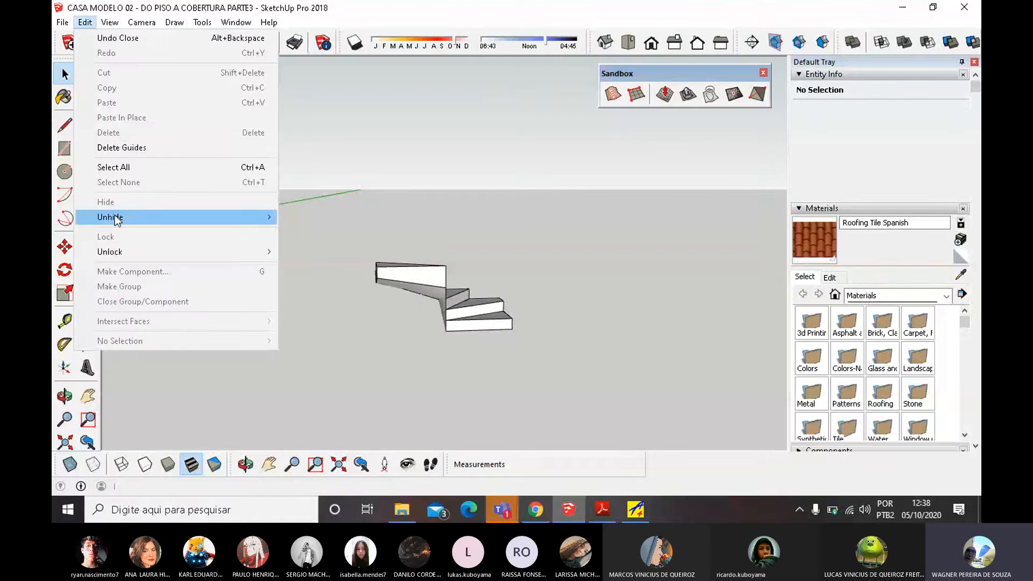
mouse_move(115, 215)
click(308, 250)
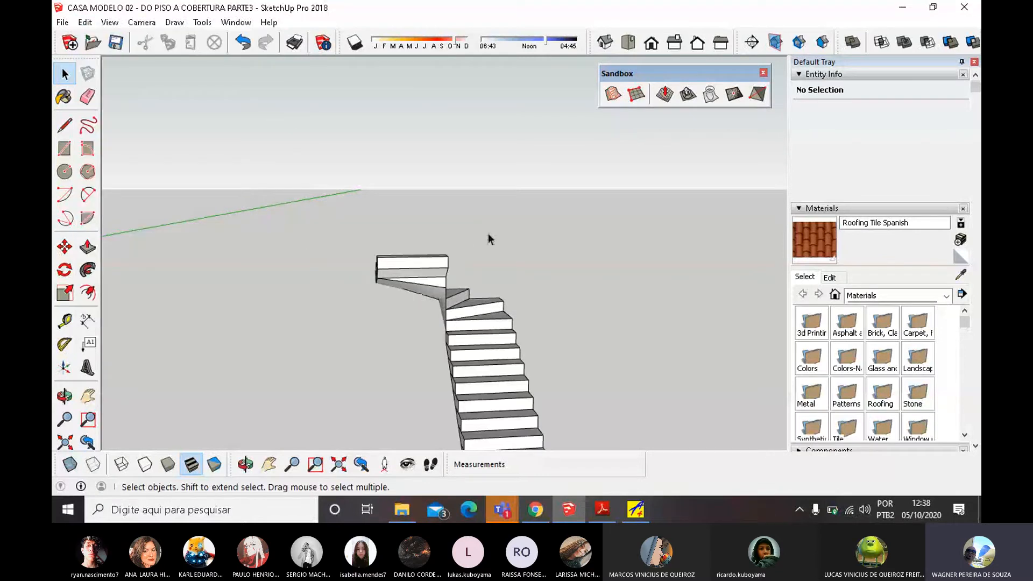
Open the group of the step directly above the winder stairs for editing.
middle_drag(461, 269, 696, 284)
scroll(444, 295, up, 3)
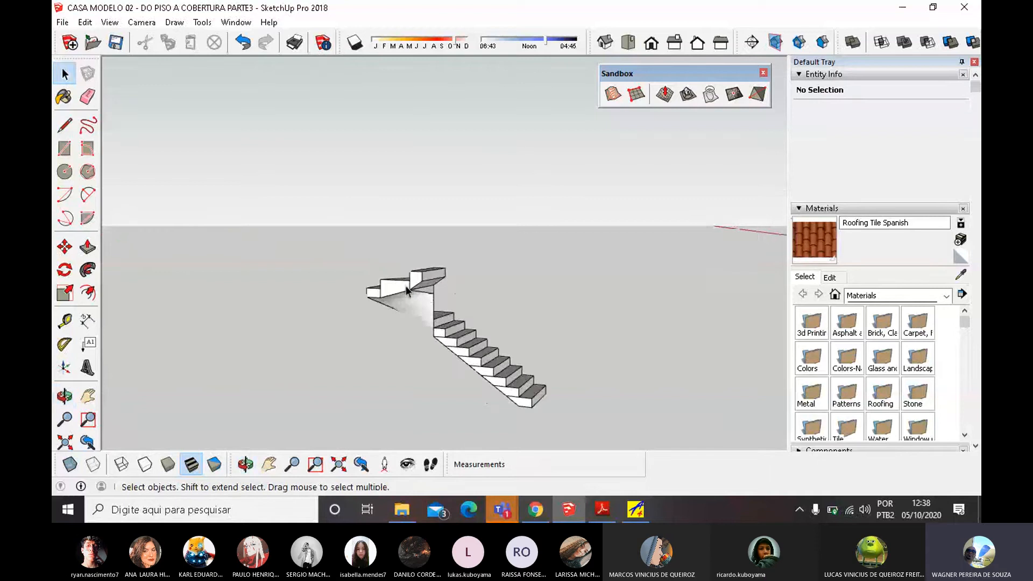
middle_drag(444, 295, 432, 282)
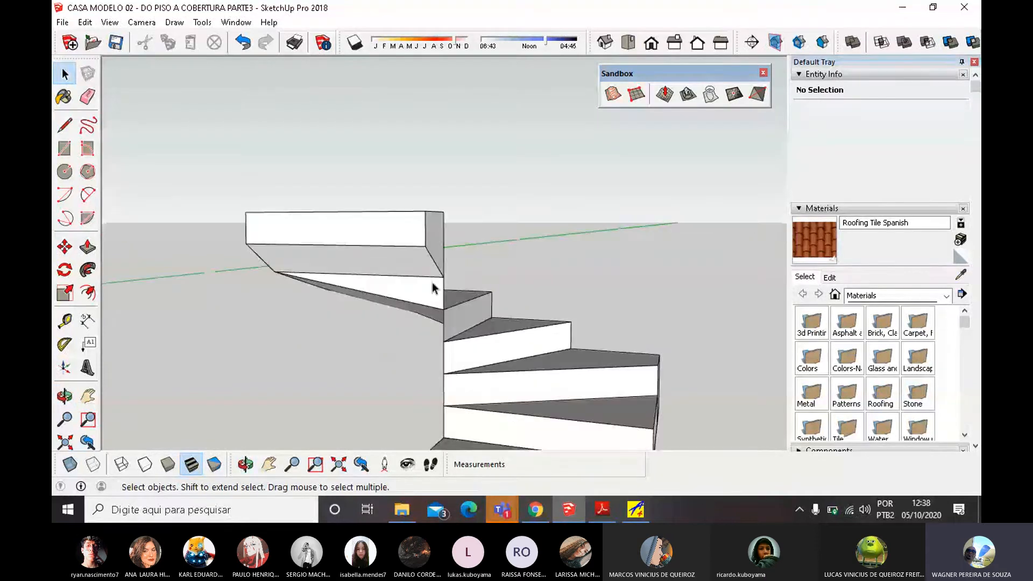
scroll(431, 282, up, 2)
double_click(430, 254)
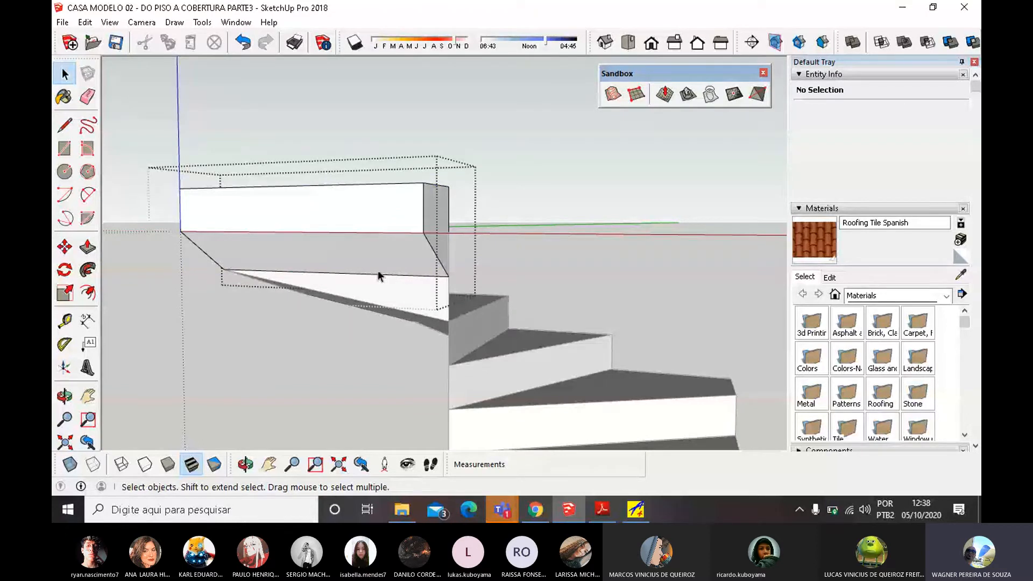
click(65, 247)
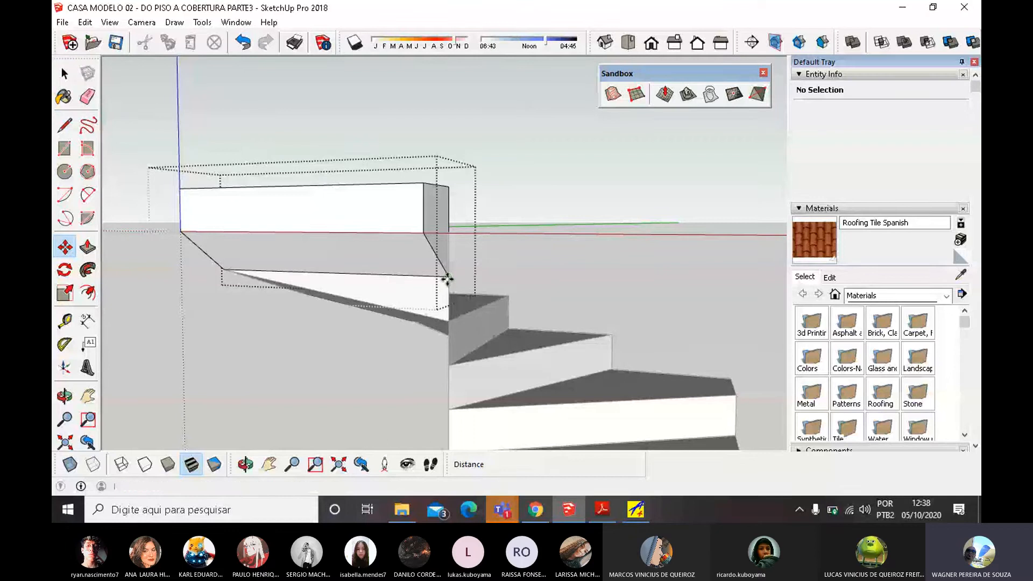
middle_drag(443, 286, 210, 301)
click(65, 75)
scroll(353, 262, up, 3)
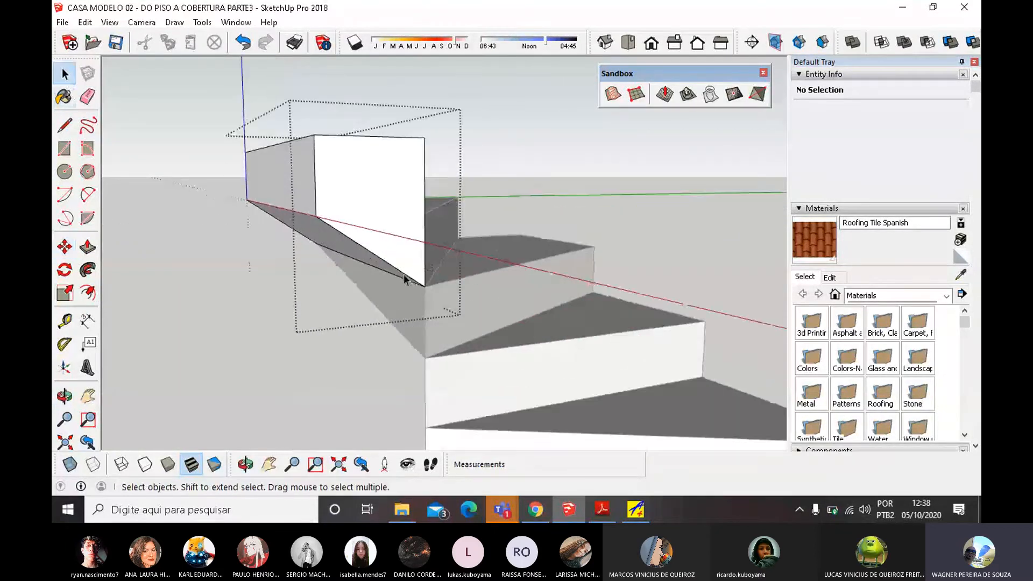
click(405, 276)
middle_drag(418, 277, 508, 254)
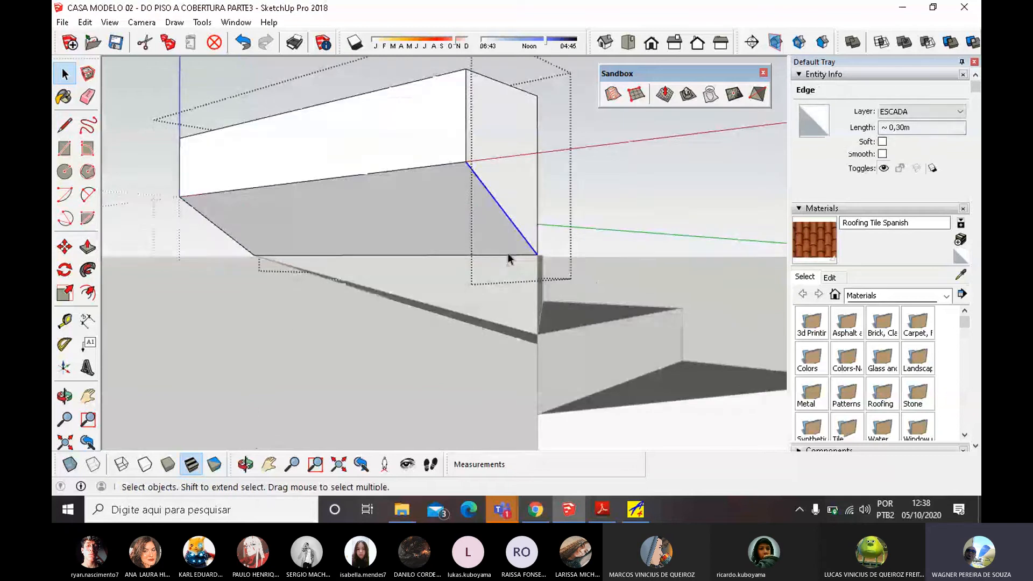
click(534, 254)
click(536, 257)
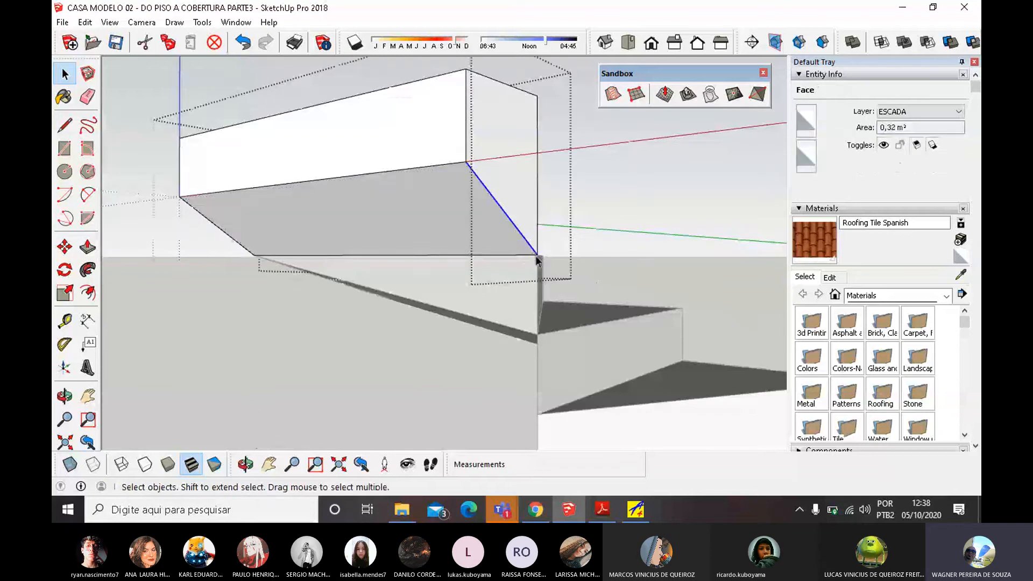
click(540, 179)
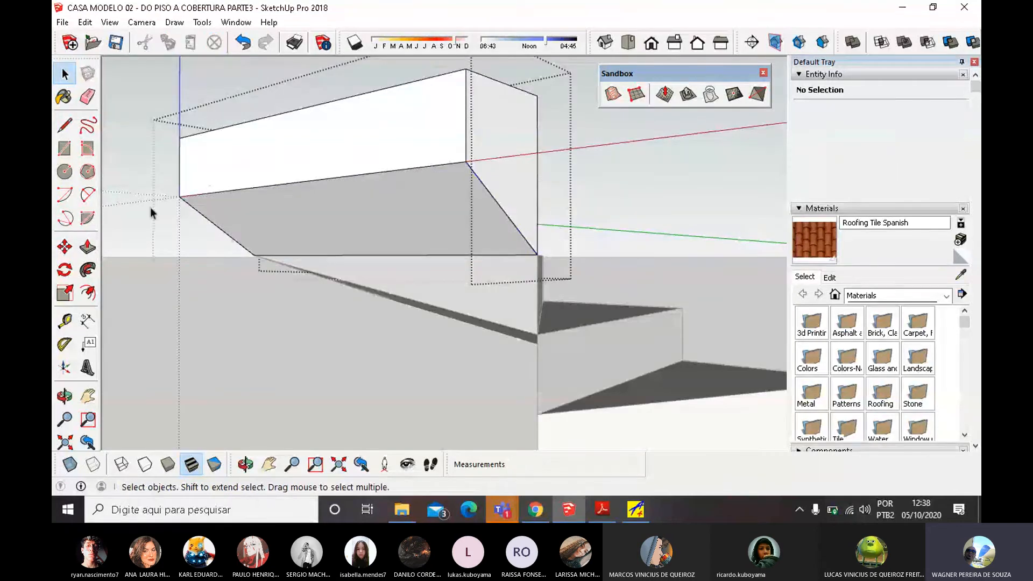
click(65, 246)
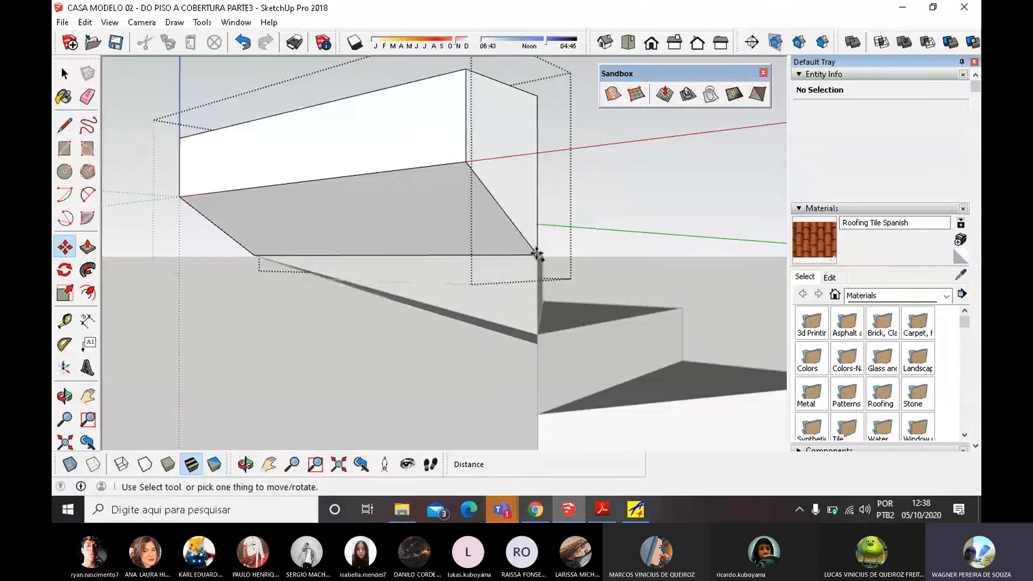
middle_drag(537, 254, 201, 288)
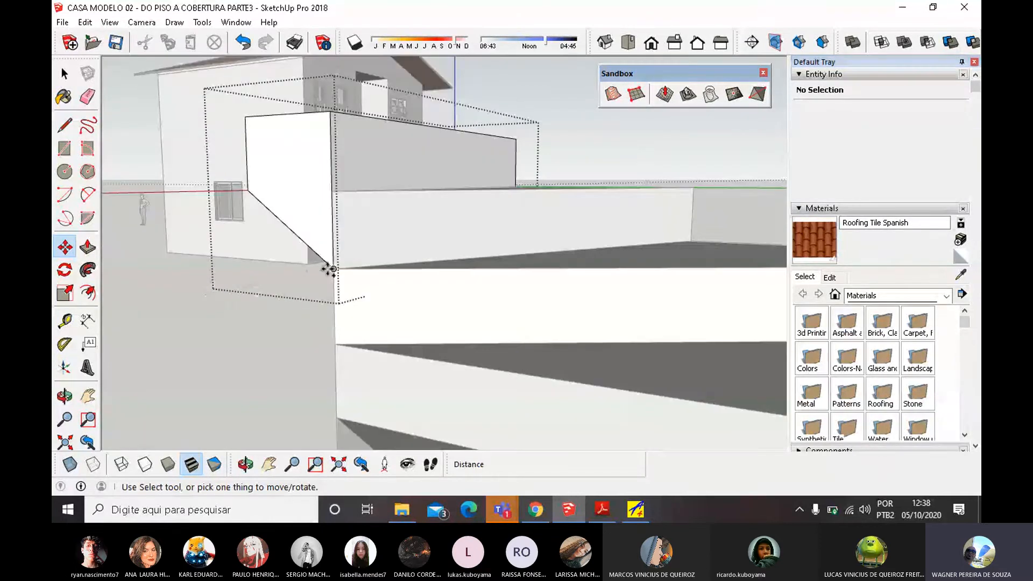
middle_drag(330, 269, 680, 247)
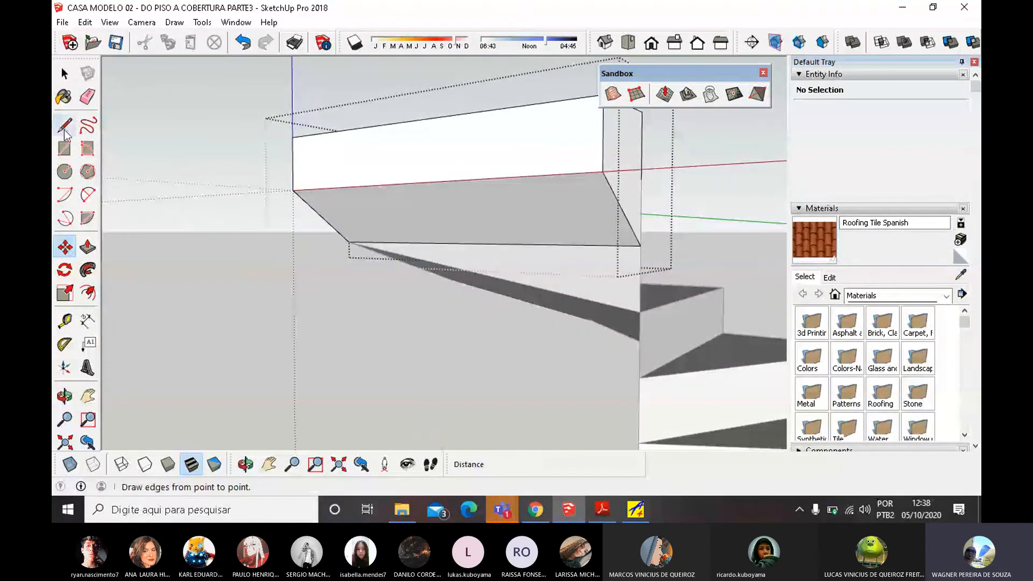
click(65, 128)
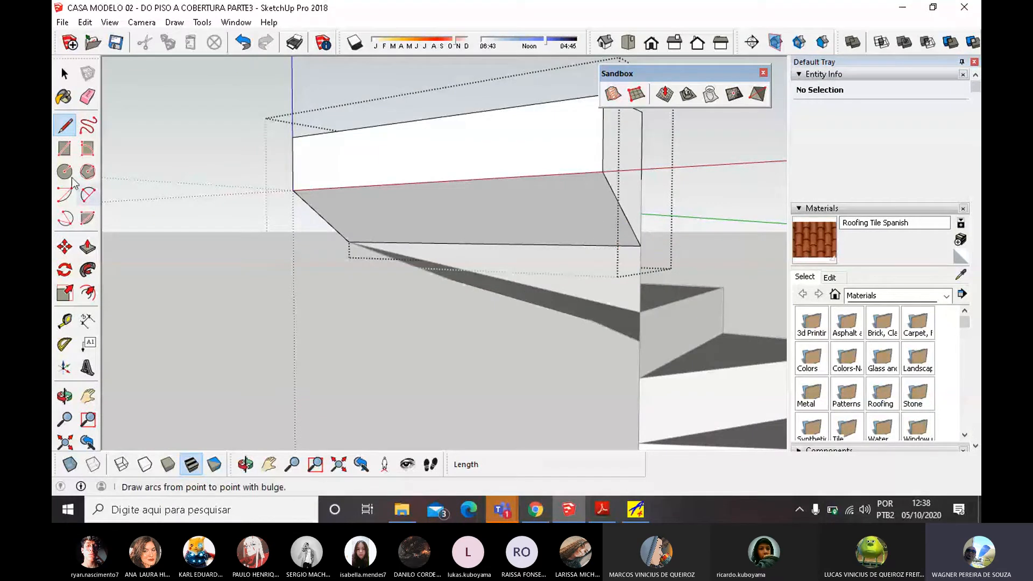
click(65, 76)
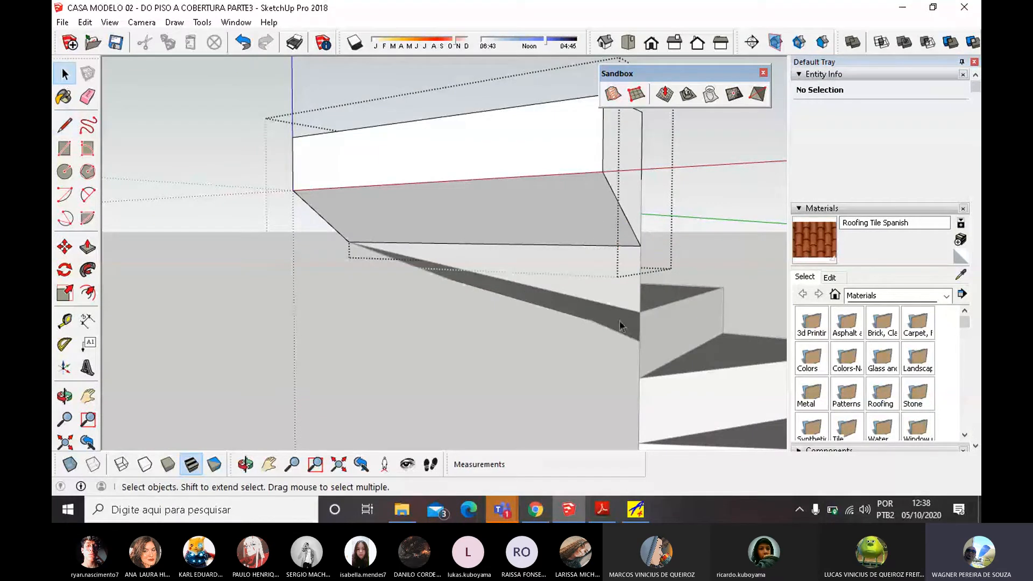
Move the upper step's 1,05 m lower edge straight down onto the lower corner of the winder riser at the contour surface.
click(628, 247)
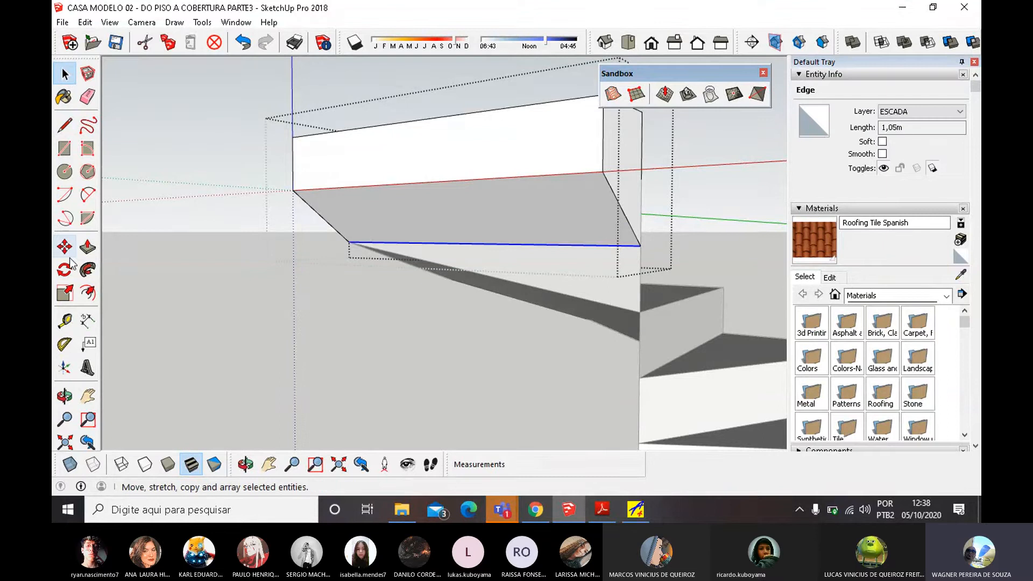
click(64, 246)
click(640, 246)
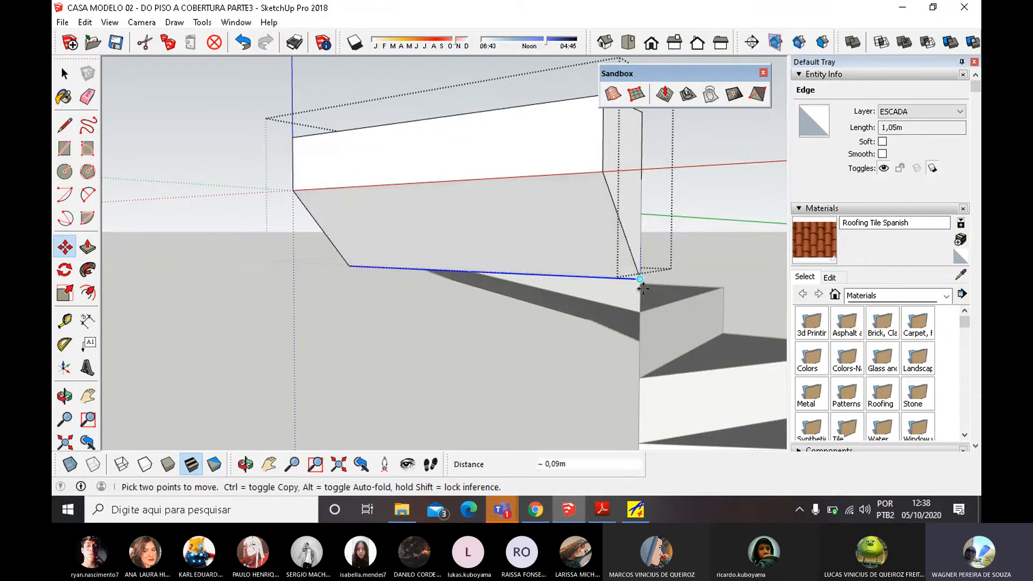
click(646, 312)
middle_drag(538, 305, 868, 318)
middle_drag(431, 312, 519, 311)
click(65, 74)
click(66, 75)
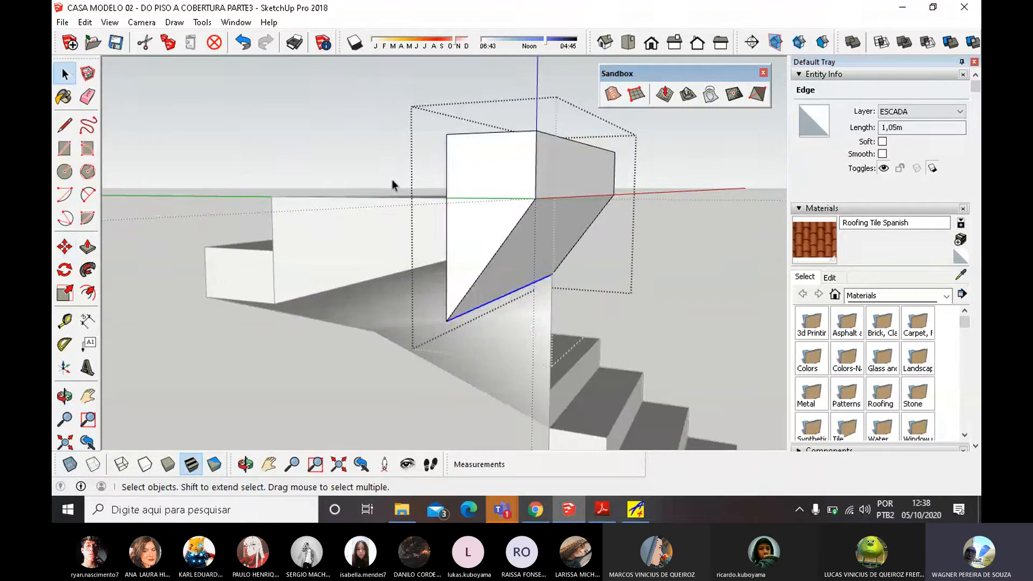
Move the outer end vertex of the lowered edge vertically up onto the contour surface's corner, folding the sloped face, and leave the group.
click(479, 222)
click(486, 296)
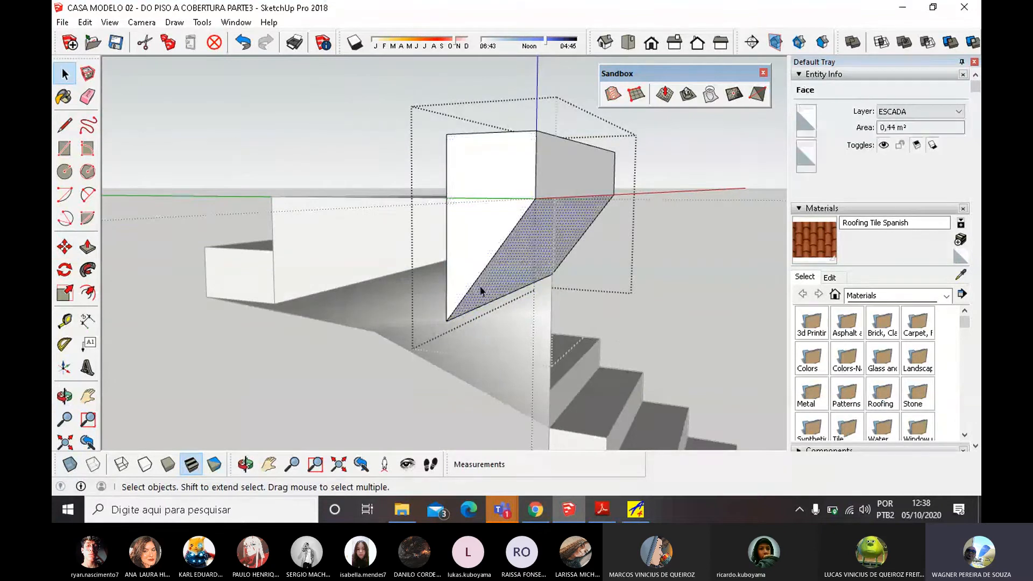
click(438, 137)
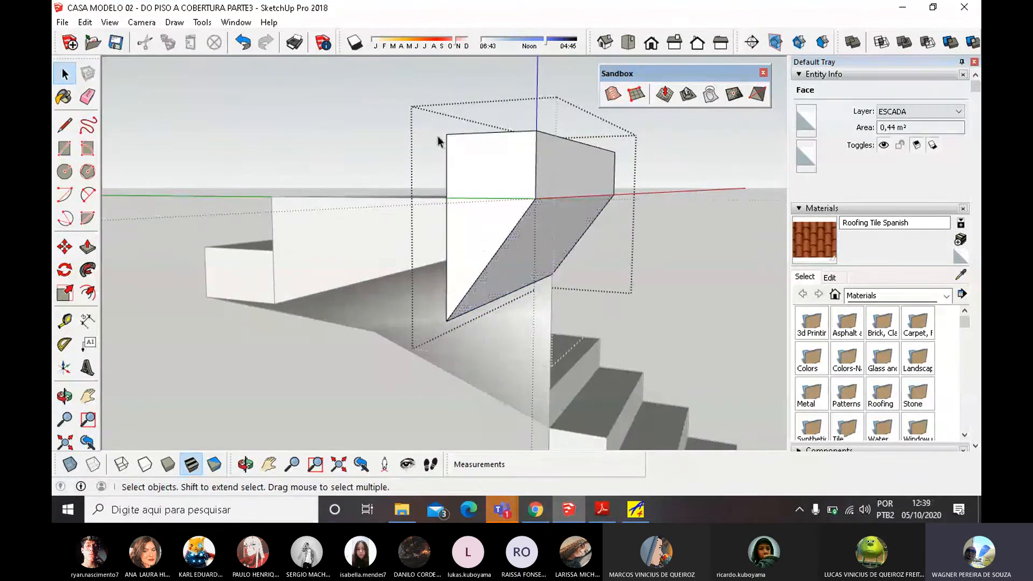
click(64, 247)
click(447, 321)
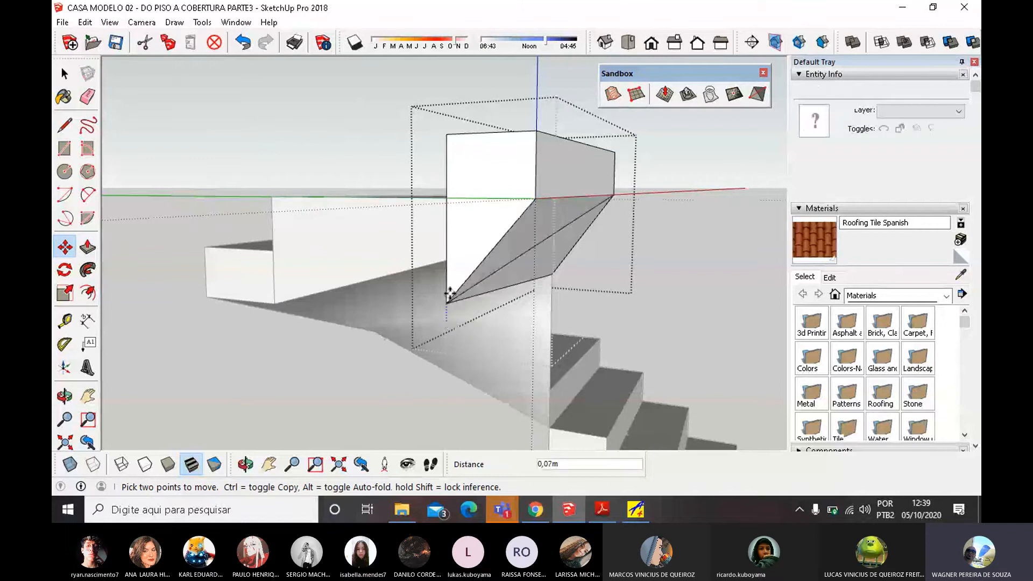
middle_drag(450, 266, 659, 232)
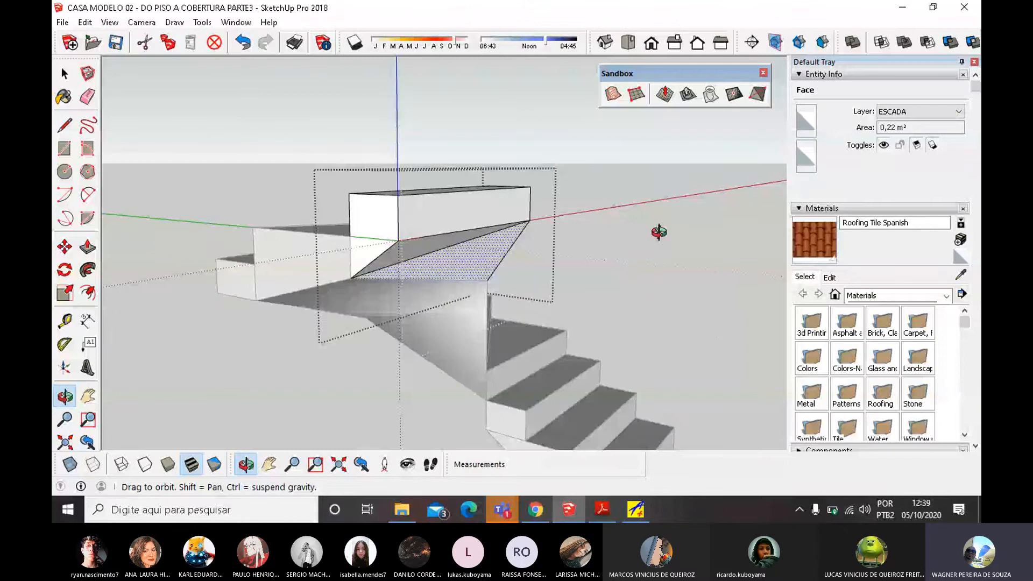
key(space)
click(535, 256)
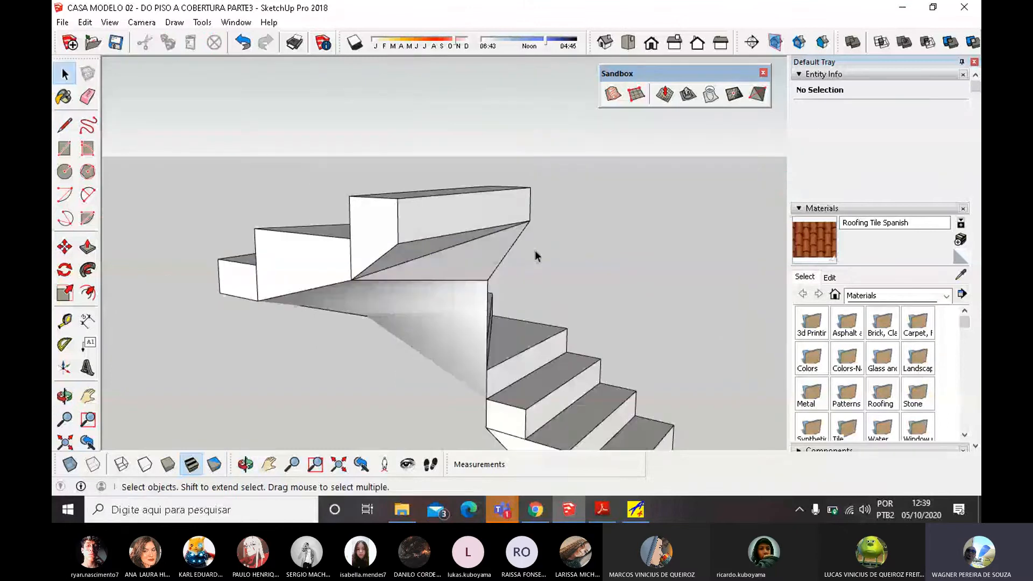
Select the upper step's group and examine how its folded underside meets the contour surface.
middle_drag(535, 251, 489, 212)
click(491, 216)
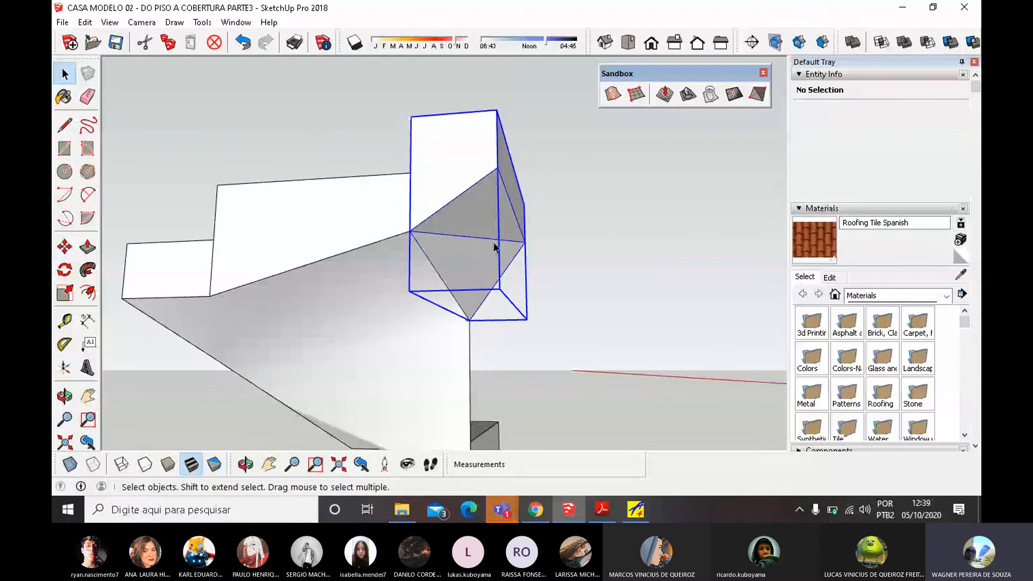
middle_drag(496, 269, 245, 339)
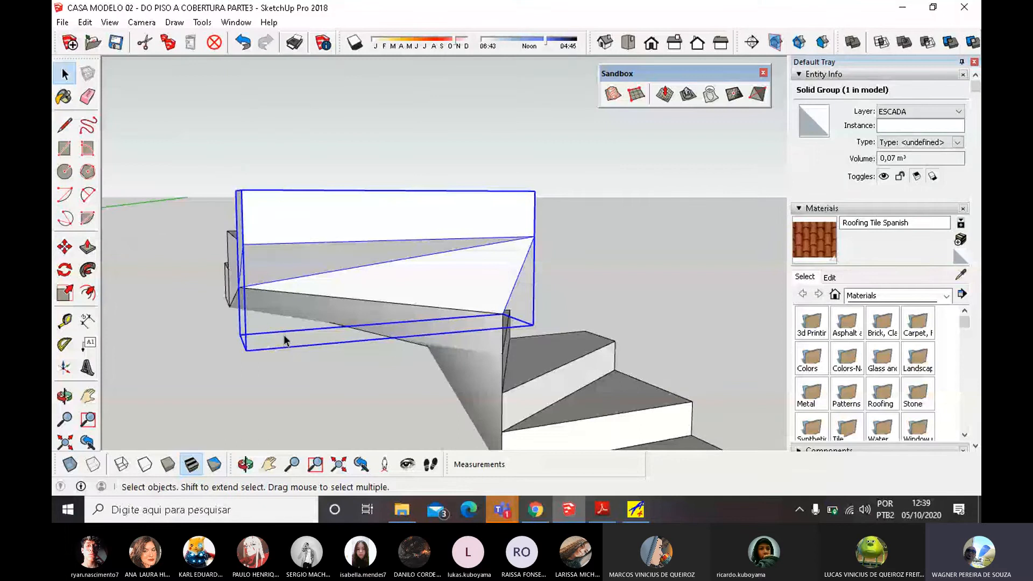
middle_drag(286, 340, 573, 299)
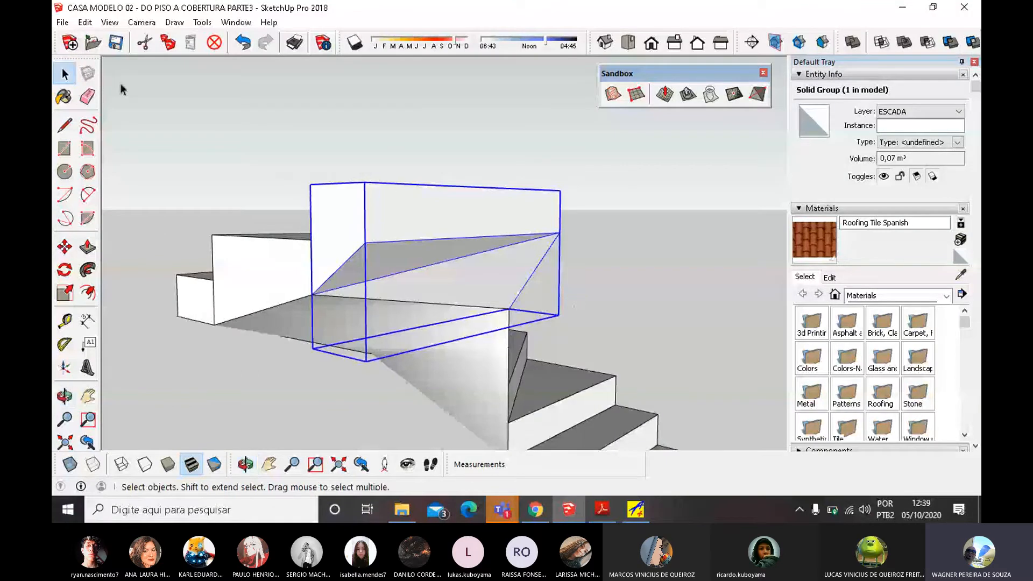
In the upper step's group, erase the diagonal edge across the sloped underside and redraw it between the opposite corners, closing both faces.
double_click(448, 262)
key(Delete)
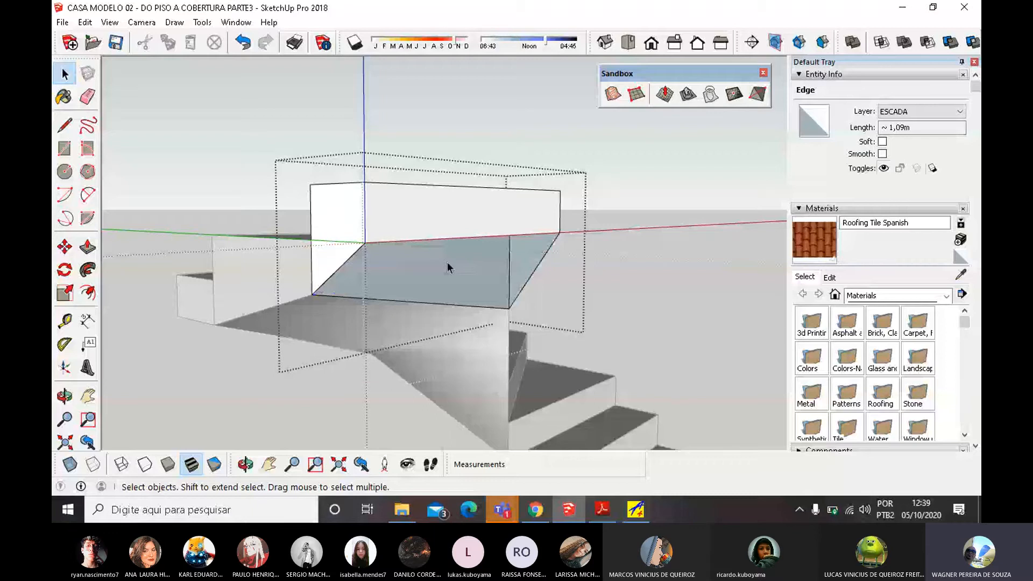
mouse_move(448, 268)
middle_down()
mouse_move(194, 208)
mouse_move(224, 334)
mouse_move(641, 286)
mouse_move(594, 261)
mouse_move(546, 284)
mouse_move(522, 280)
middle_up()
key(l)
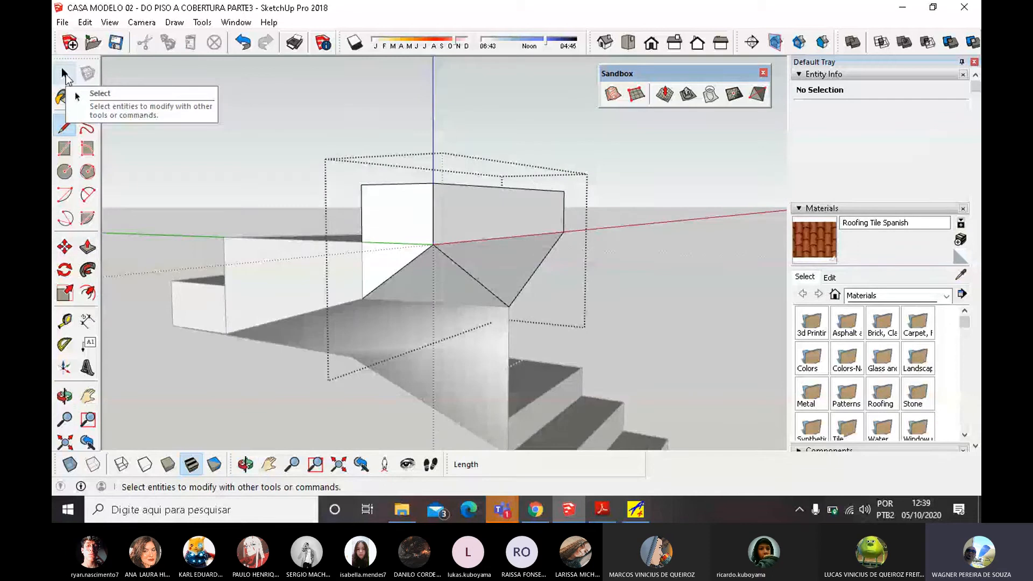
click(64, 74)
Examine the staircase from several sides, checking the upper step's underside, the contour surface and the straight flight.
middle_drag(496, 218, 469, 326)
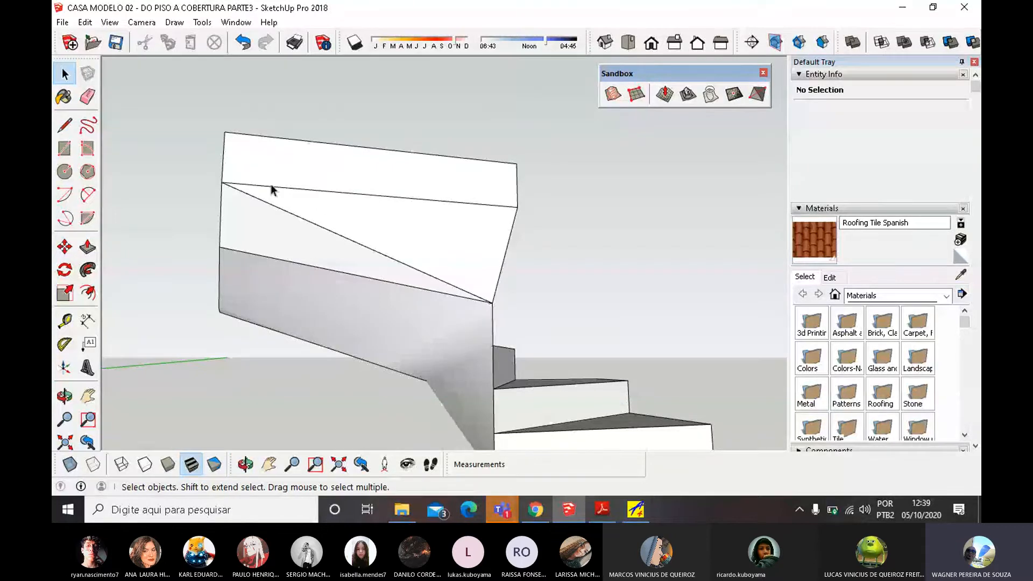
middle_drag(441, 261, 684, 303)
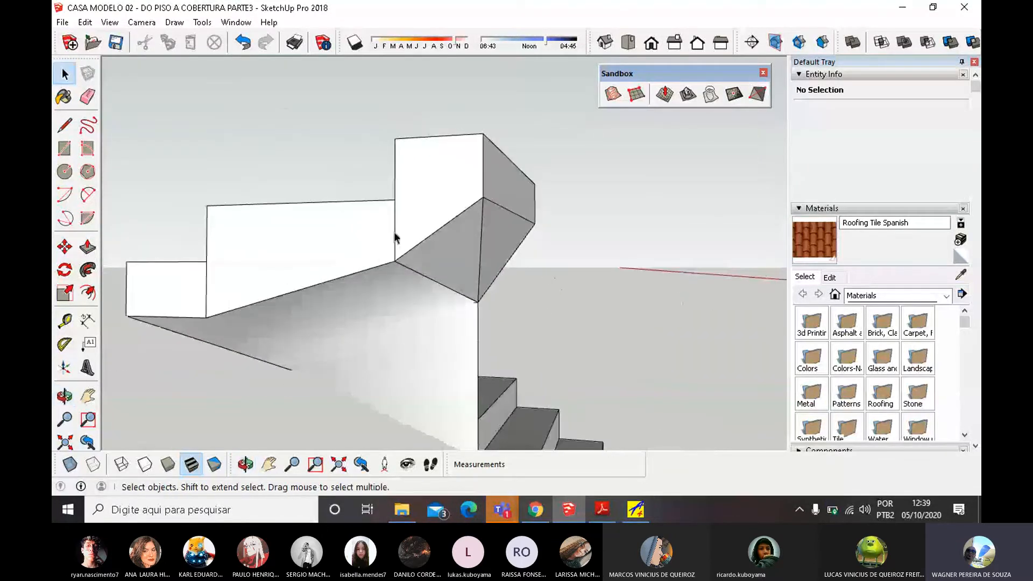
scroll(479, 295, down, 10)
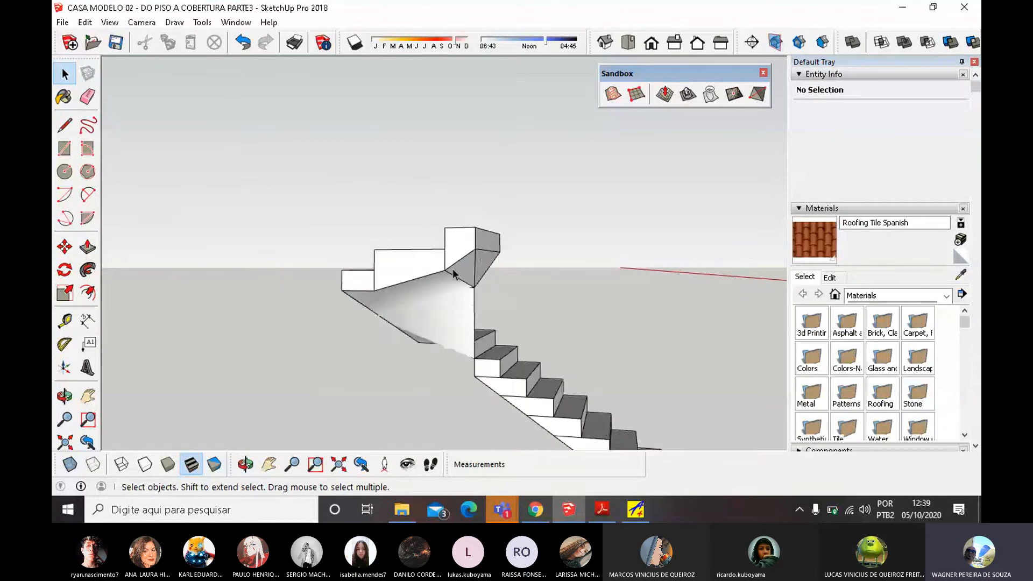
middle_drag(443, 283, 476, 289)
drag(389, 323, 310, 374)
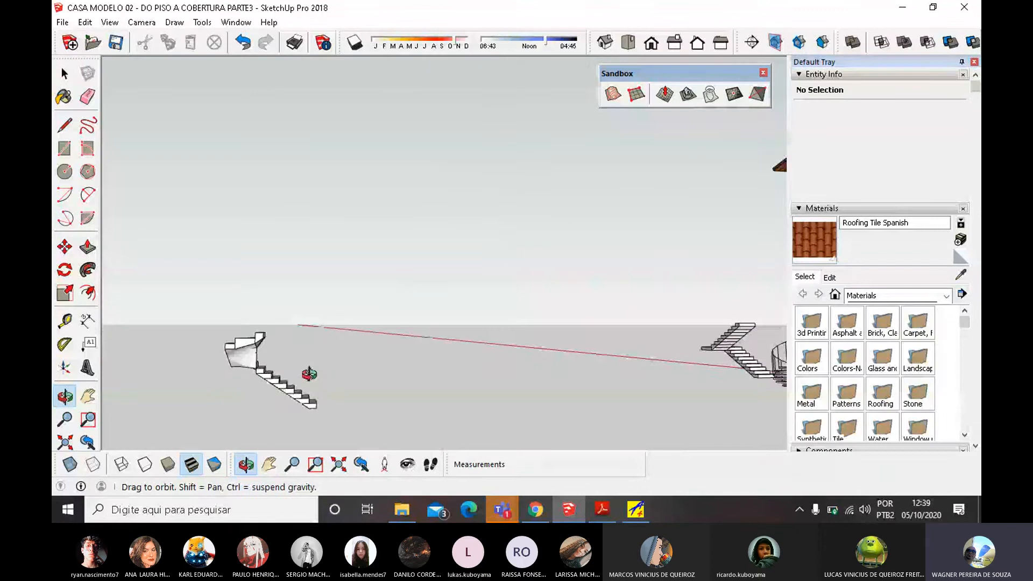
key(space)
scroll(264, 381, up, 3)
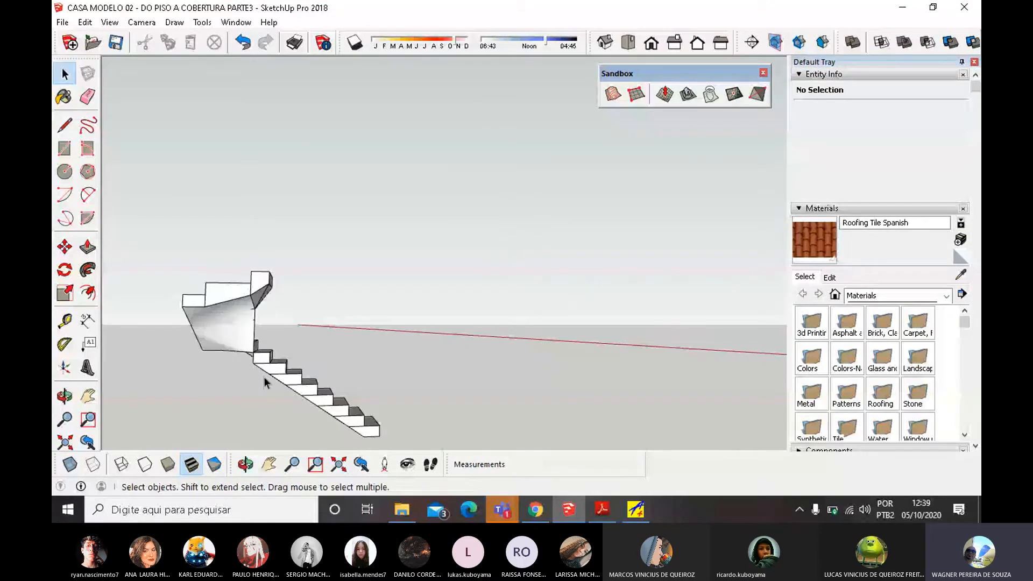
scroll(265, 381, up, 3)
middle_drag(279, 369, 369, 358)
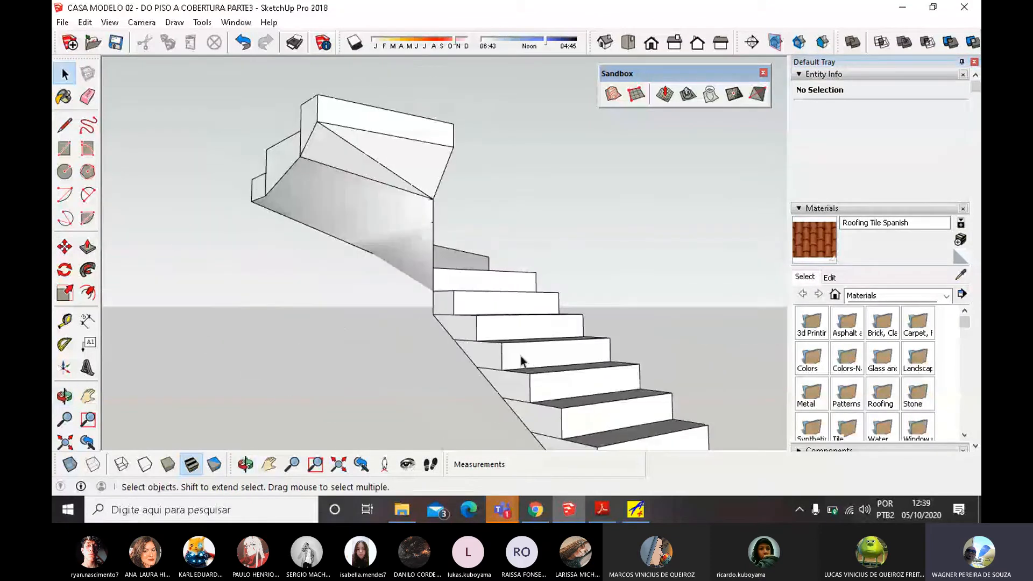
scroll(499, 337, down, 2)
middle_drag(499, 338, 411, 358)
scroll(408, 363, up, 3)
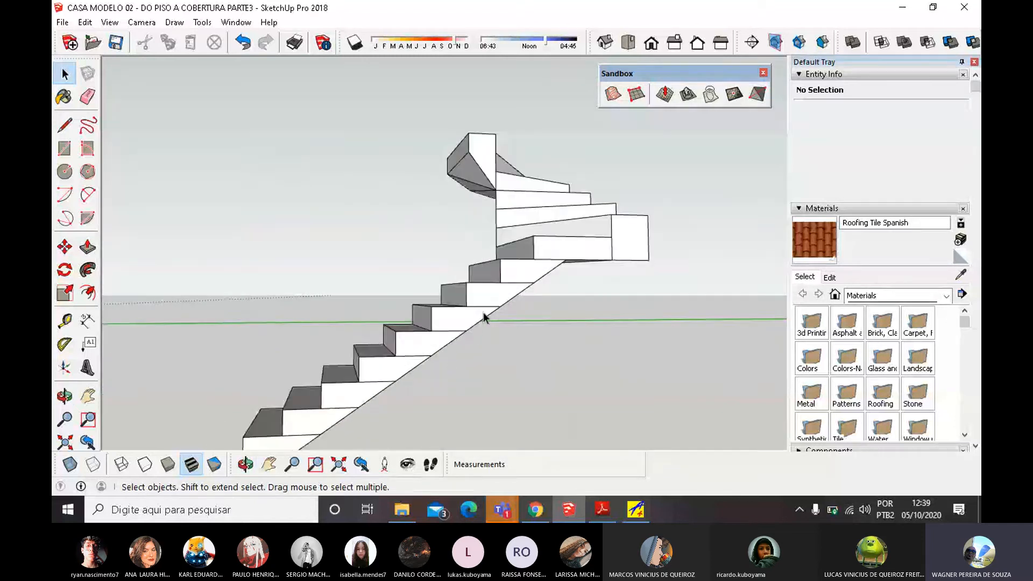
middle_drag(484, 314, 617, 311)
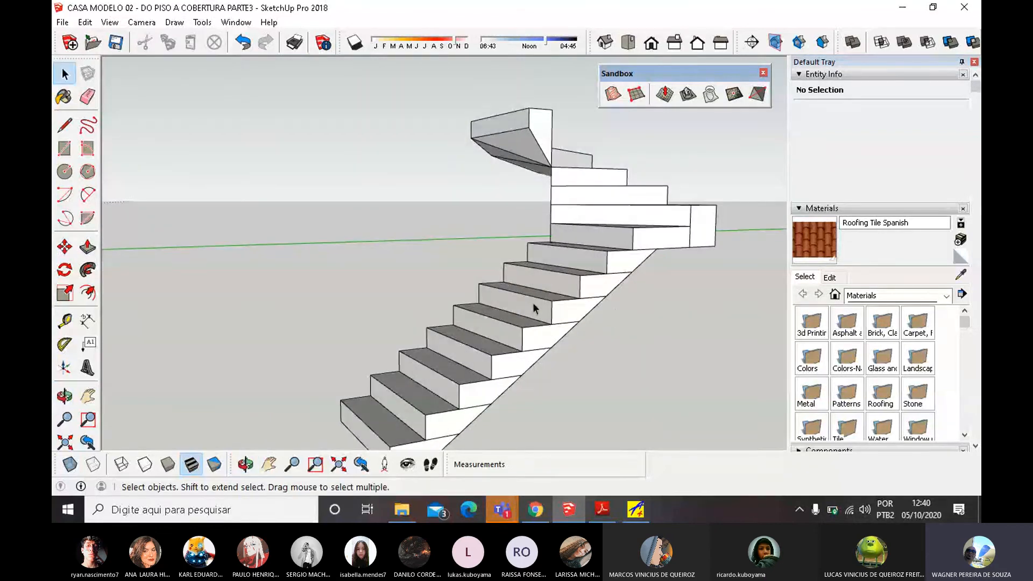
Close the Sandbox toolbar.
click(764, 72)
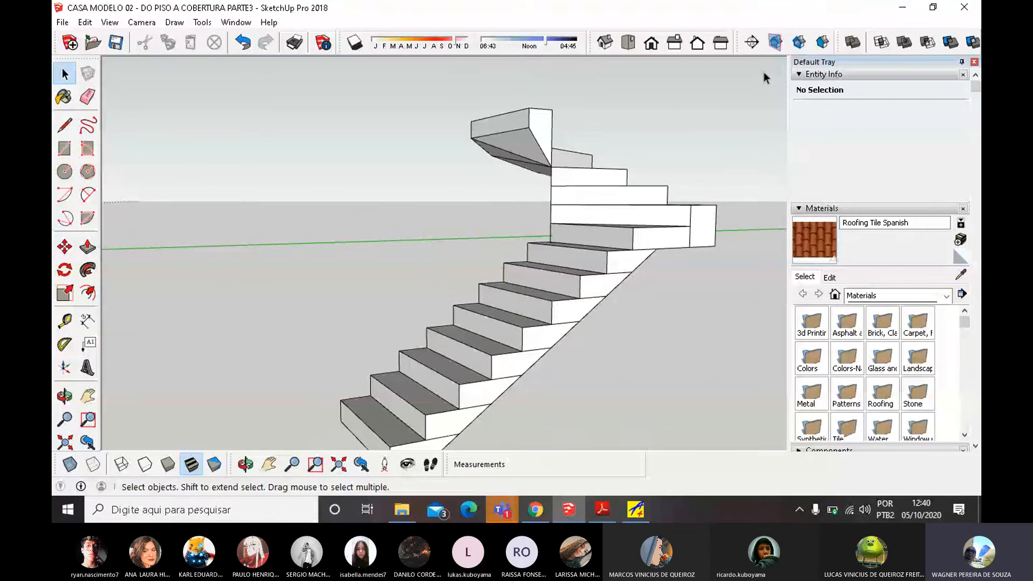
scroll(538, 281, up, 1)
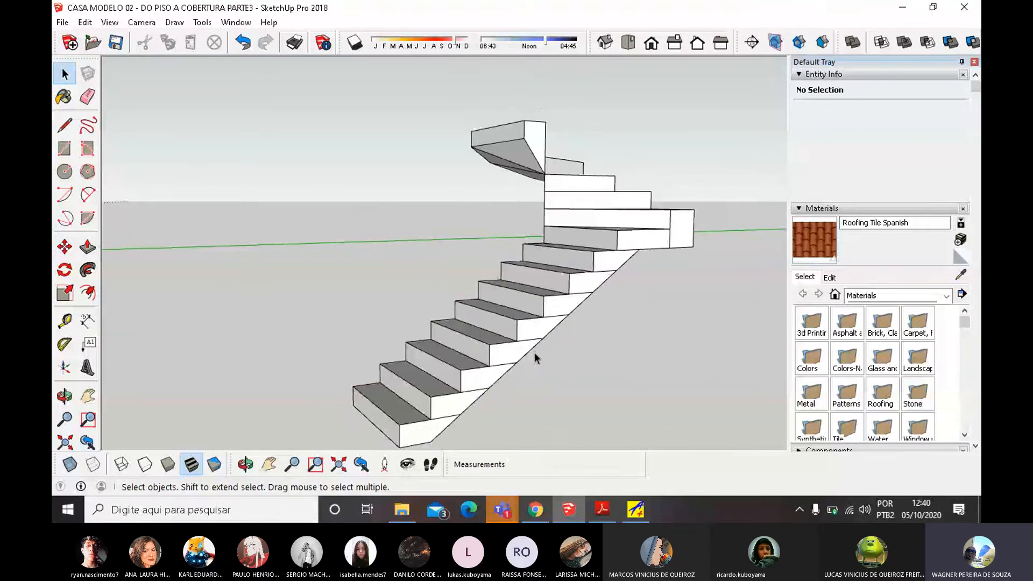
scroll(534, 353, up, 1)
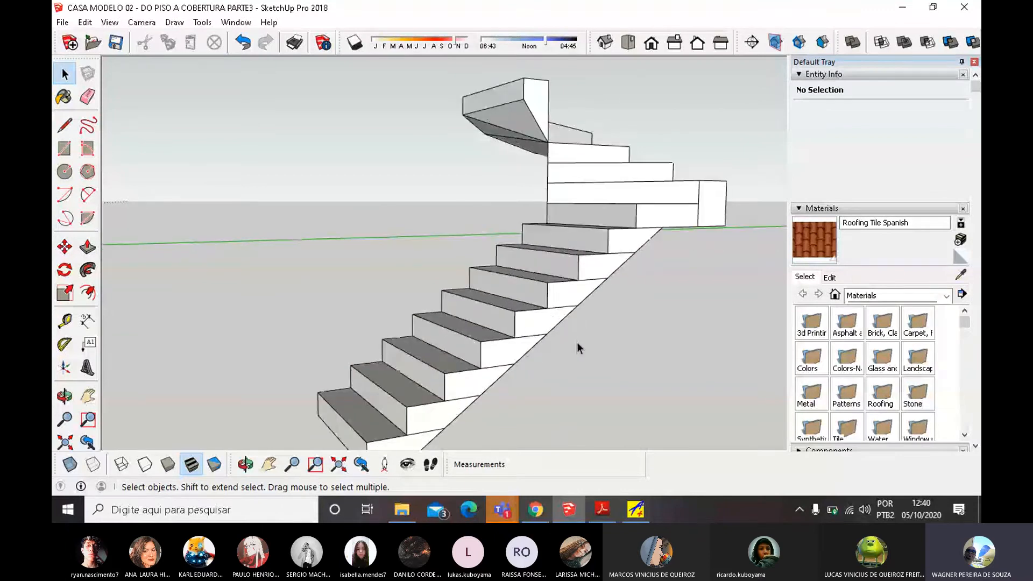
Turn off the Edges display to view the staircase without lines, and turn it back on.
click(109, 22)
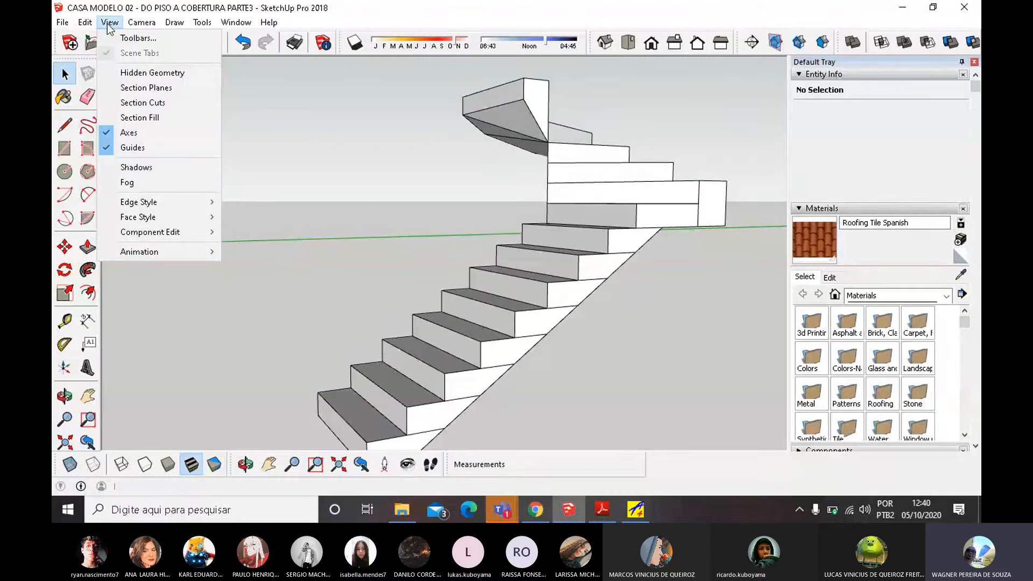
mouse_move(151, 204)
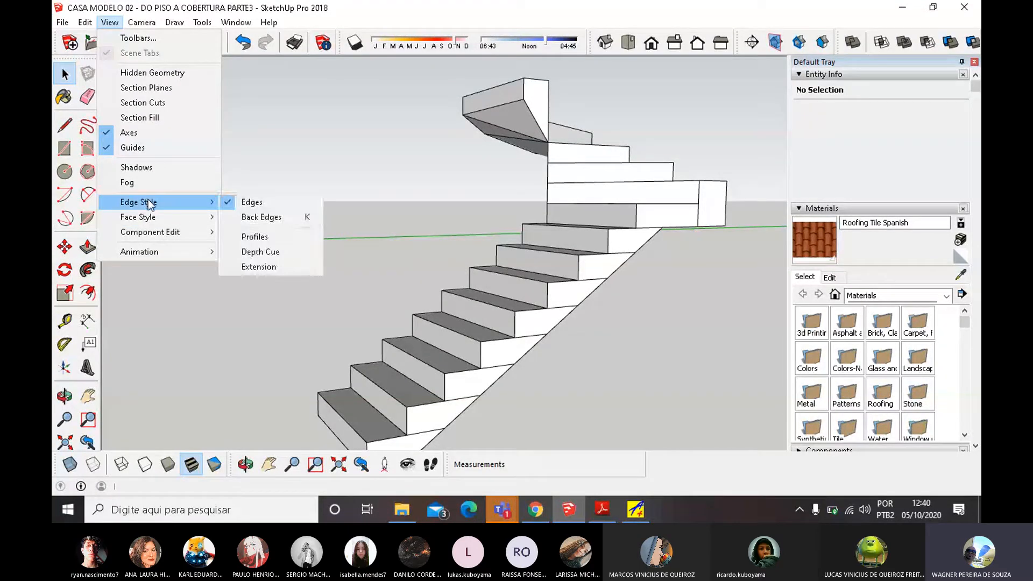
click(250, 203)
middle_drag(544, 315, 576, 315)
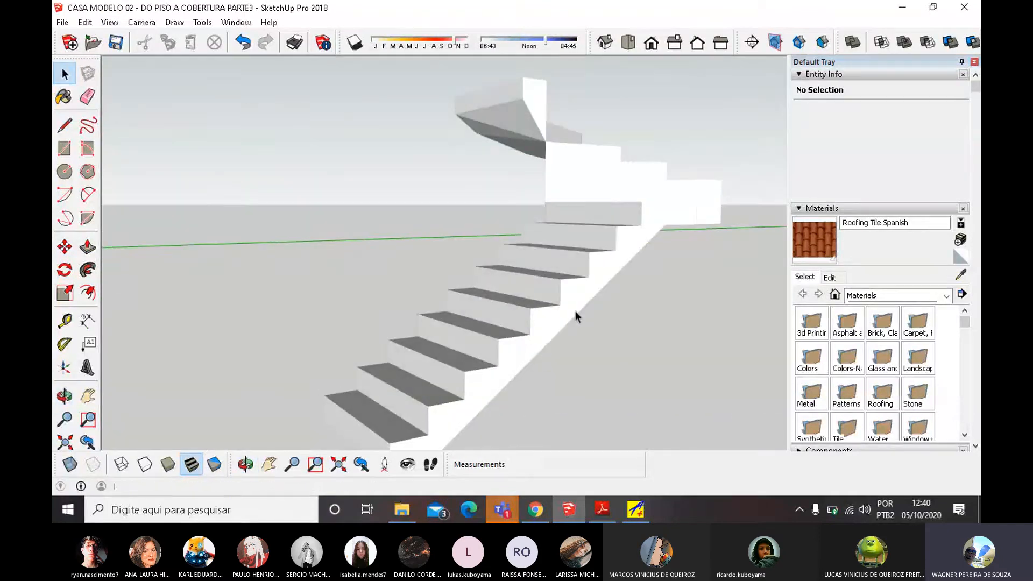
click(114, 22)
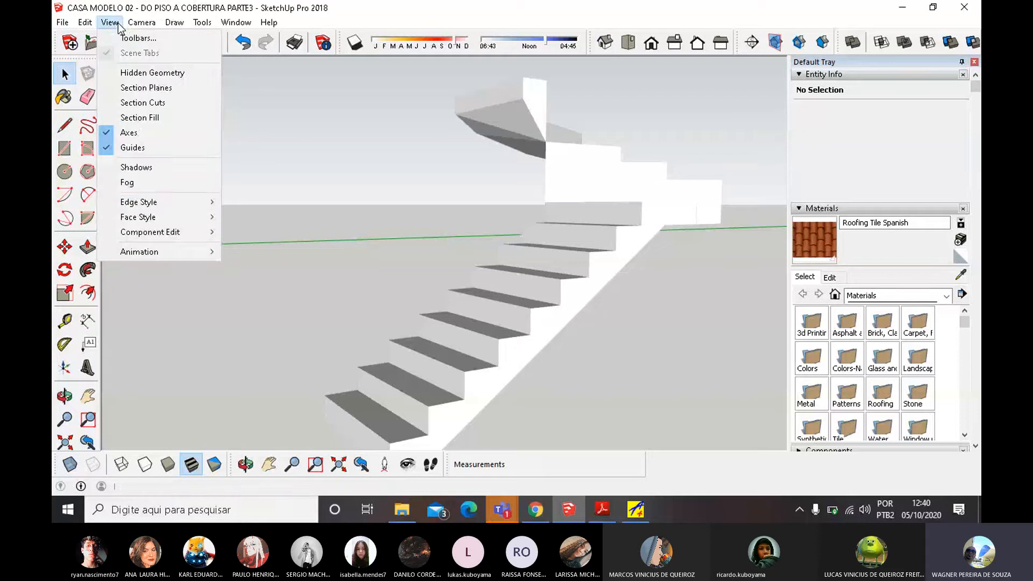
mouse_move(147, 202)
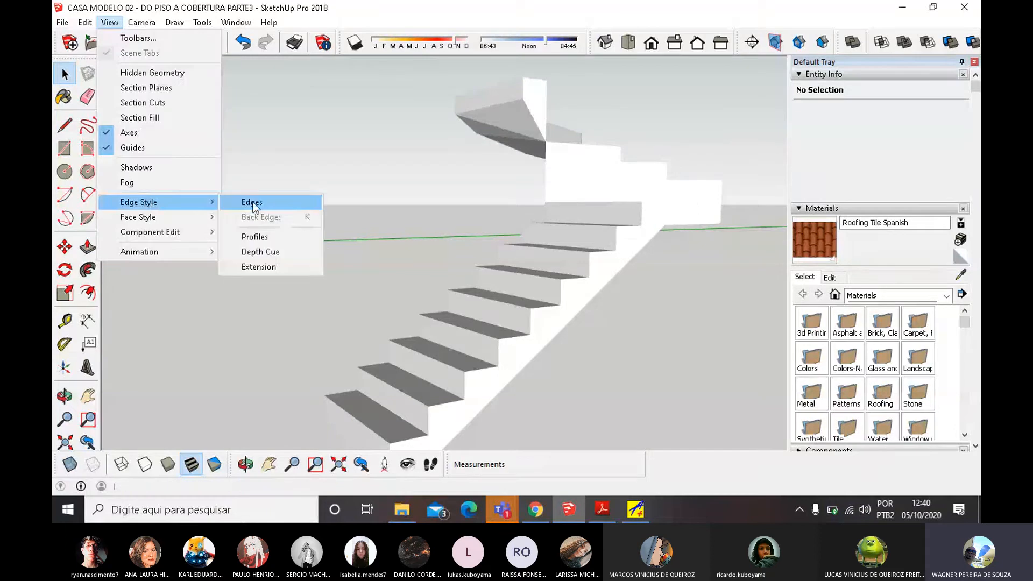
click(253, 203)
Hide the diagonal edge on the sloped underside of the upper step's group and leave the group.
middle_drag(484, 280, 434, 210)
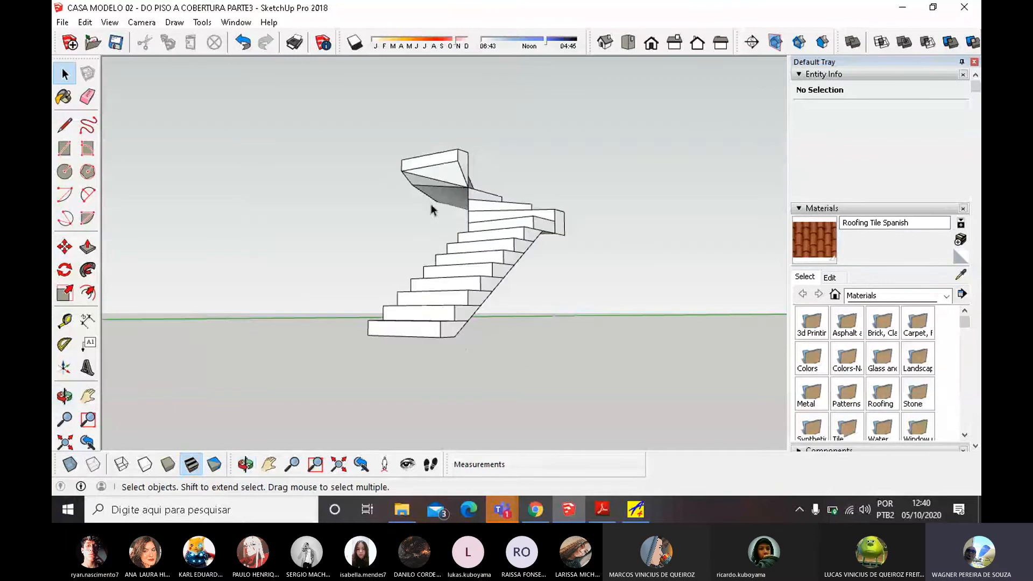
scroll(505, 189, up, 5)
middle_drag(504, 190, 629, 184)
scroll(381, 179, up, 3)
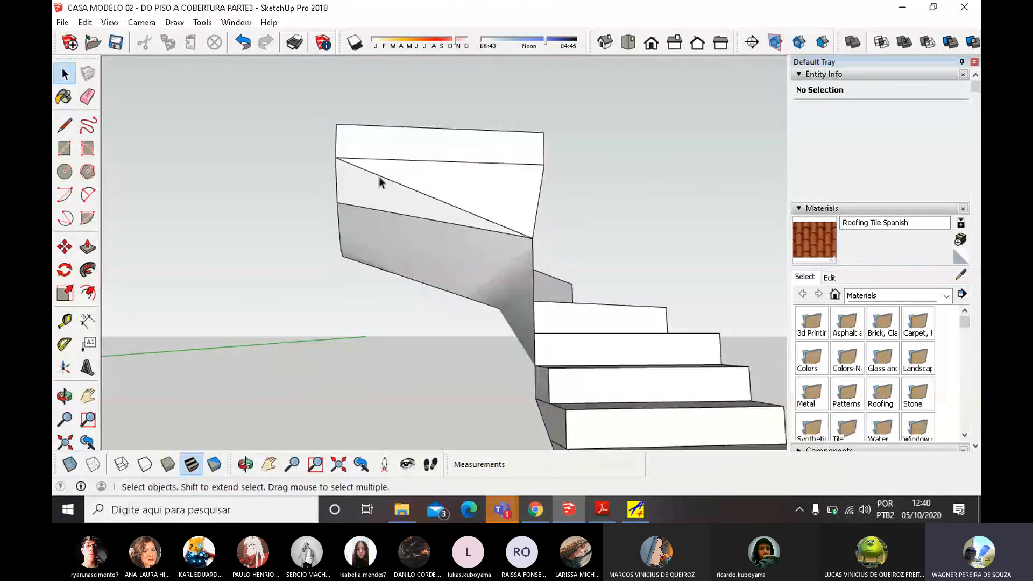
click(394, 188)
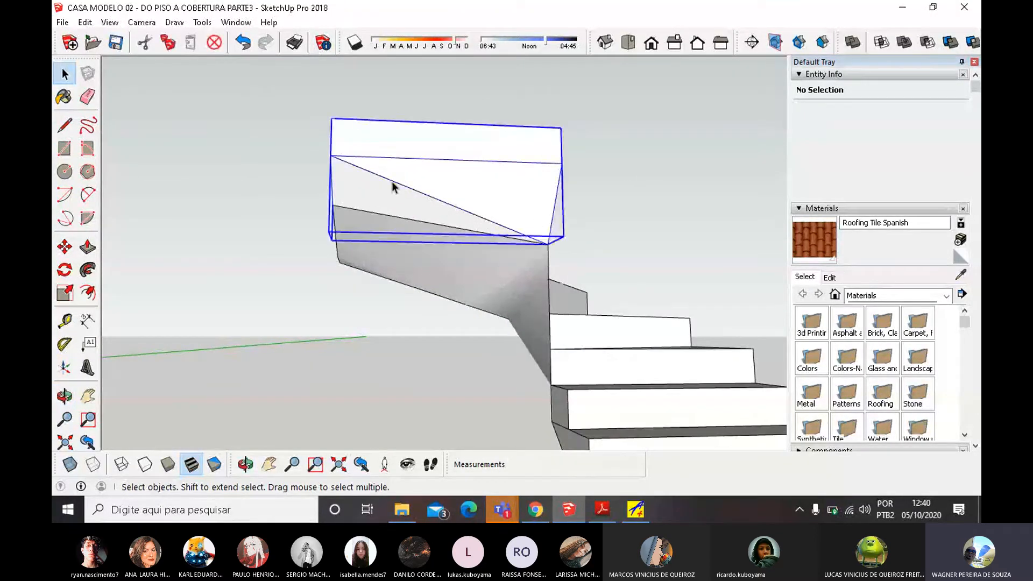
double_click(393, 189)
click(393, 185)
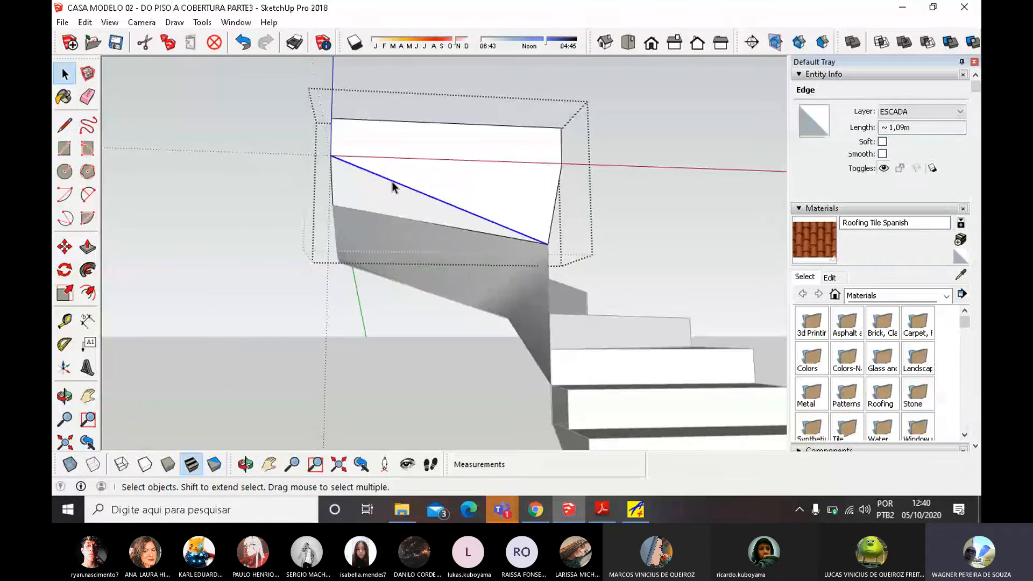
right_click(393, 184)
click(424, 221)
scroll(431, 224, down, 3)
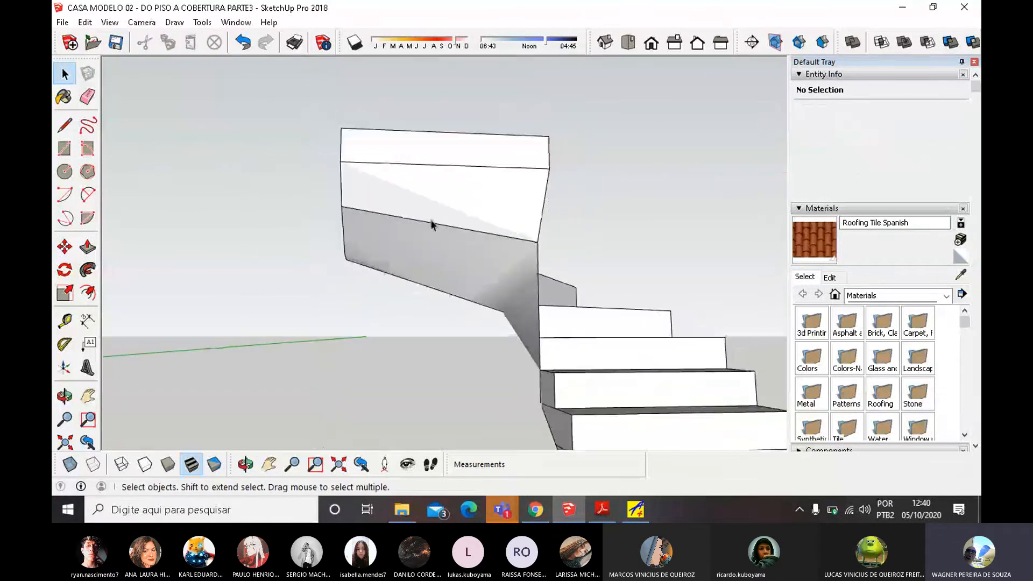
Hide the upper step's lower edge where its underside meets the contour surface, and leave the group.
middle_drag(431, 224, 547, 178)
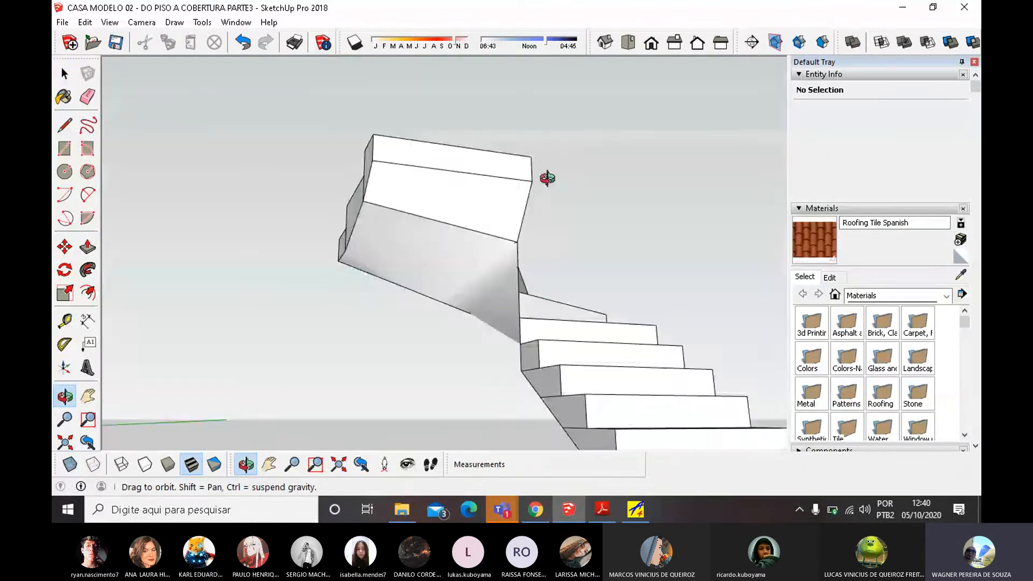
scroll(419, 221, up, 5)
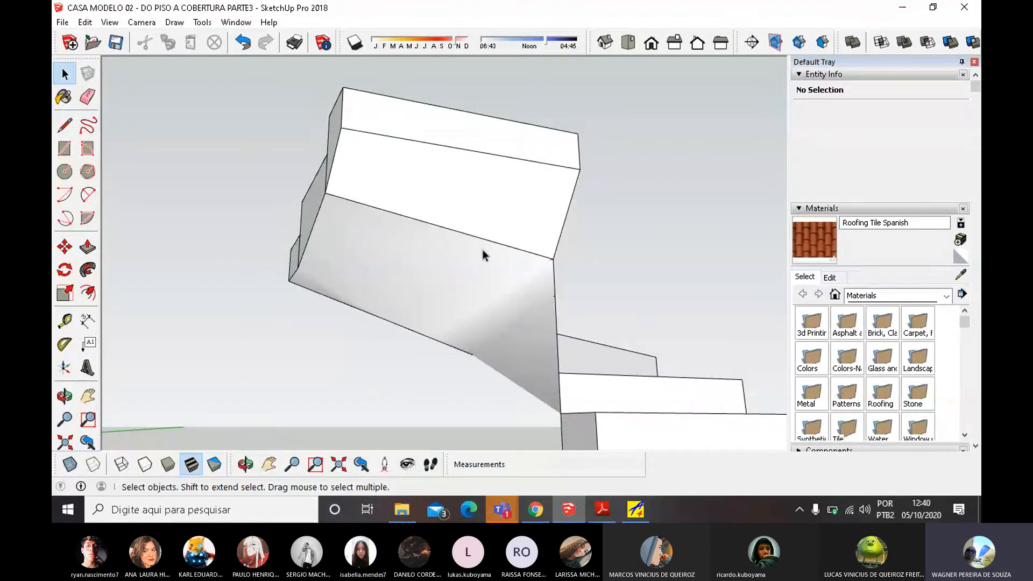
click(438, 234)
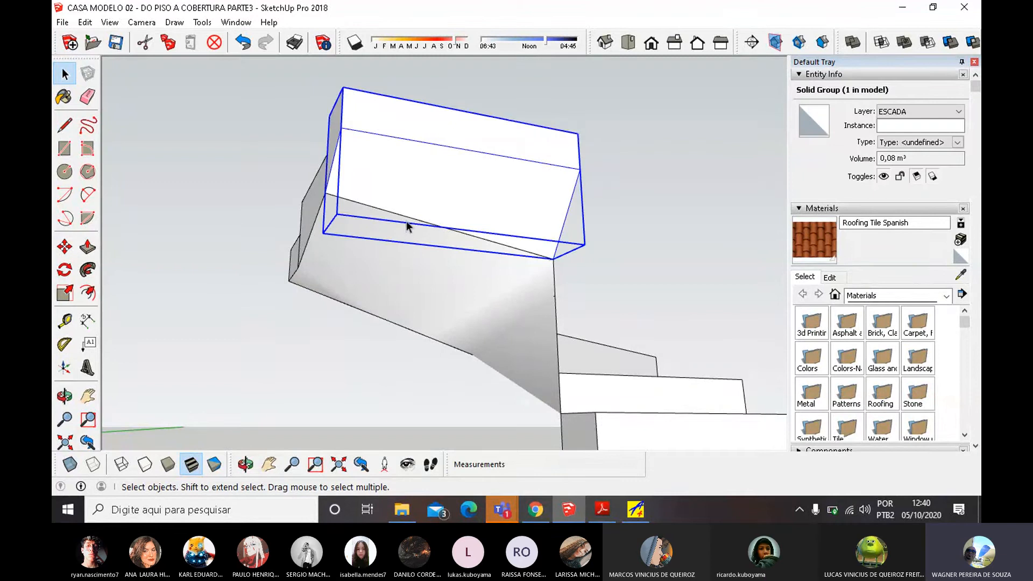
double_click(412, 199)
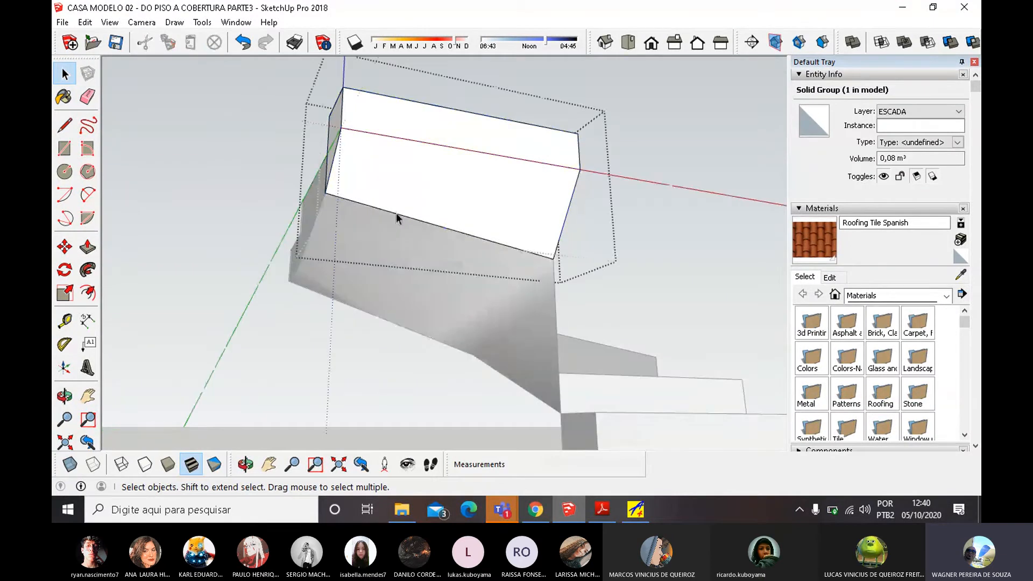
right_click(395, 212)
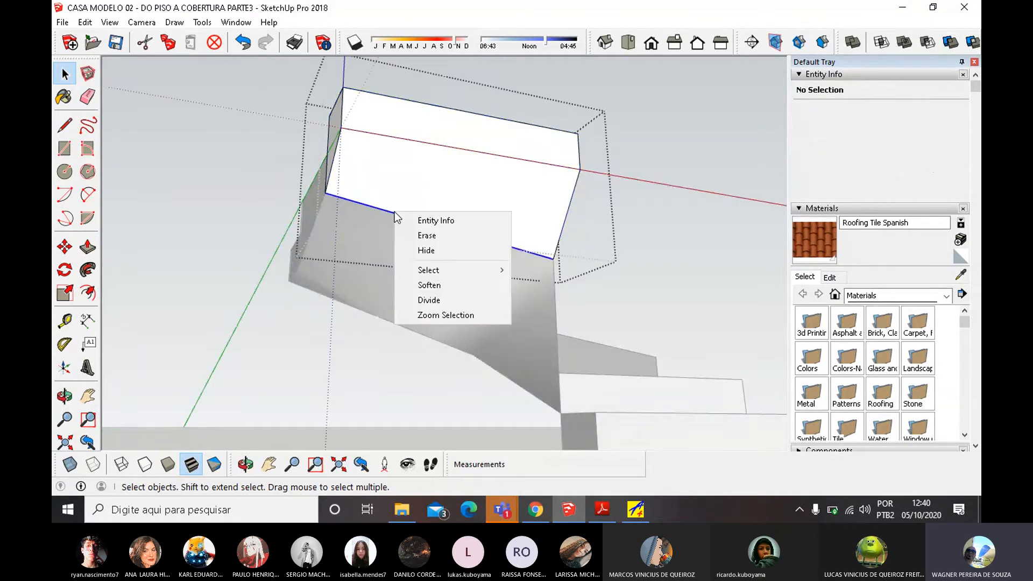
click(427, 250)
middle_drag(425, 256, 332, 257)
click(242, 153)
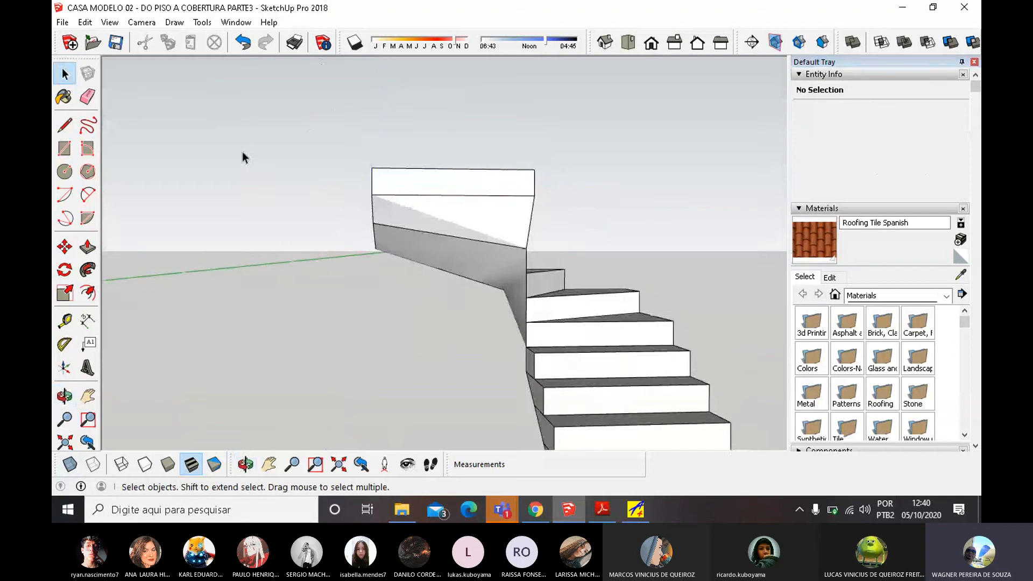
Open the nested contour surface group of the winder stairs, hide its edge along the upper step, and leave the groups.
scroll(466, 282, up, 3)
click(427, 237)
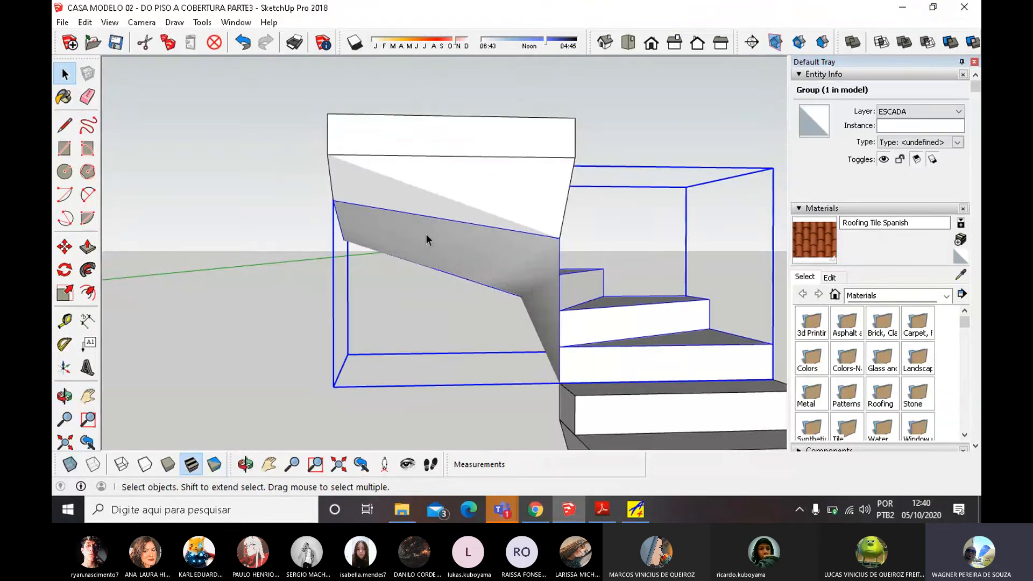
double_click(427, 236)
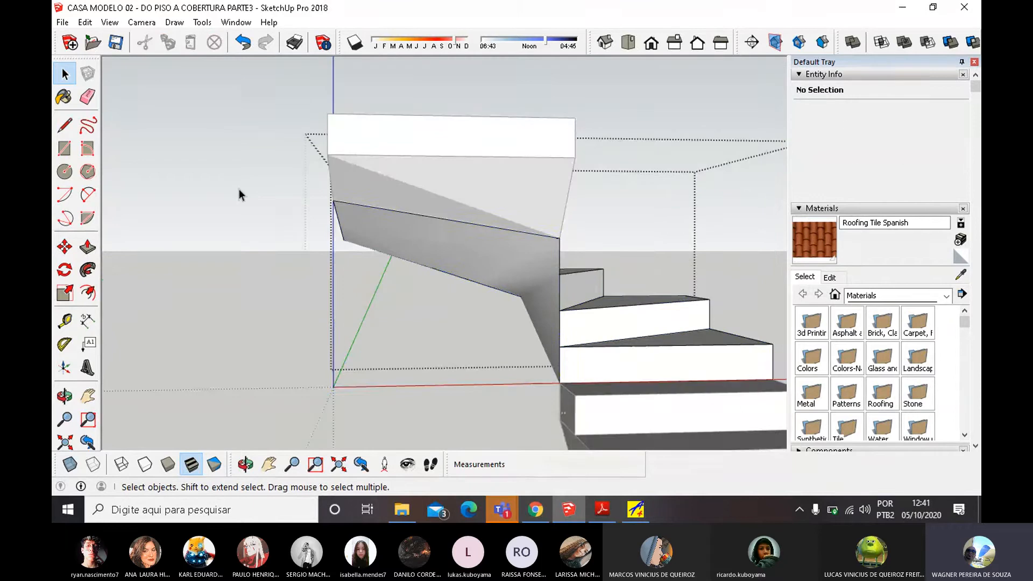
click(408, 215)
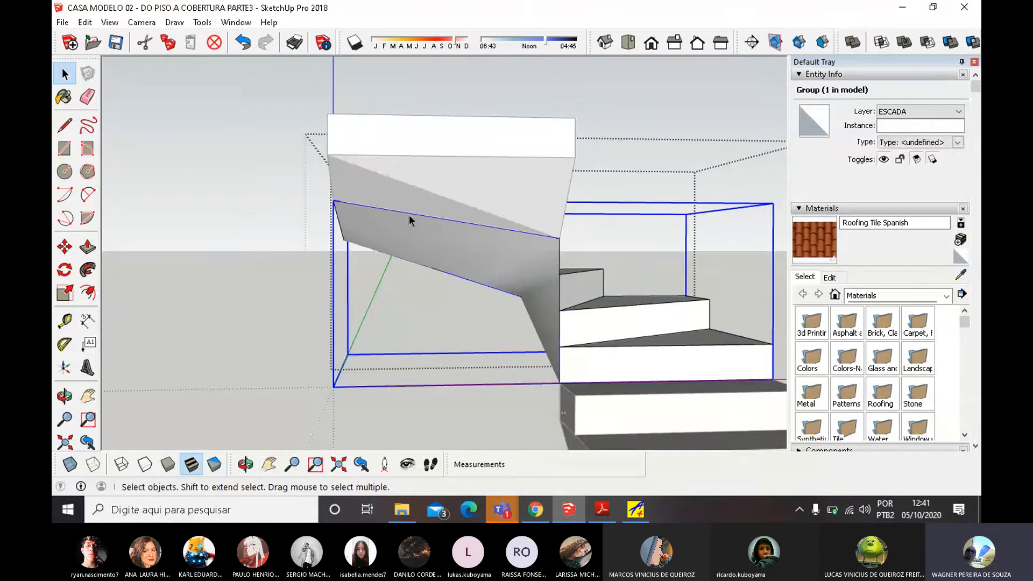
double_click(413, 220)
right_click(411, 215)
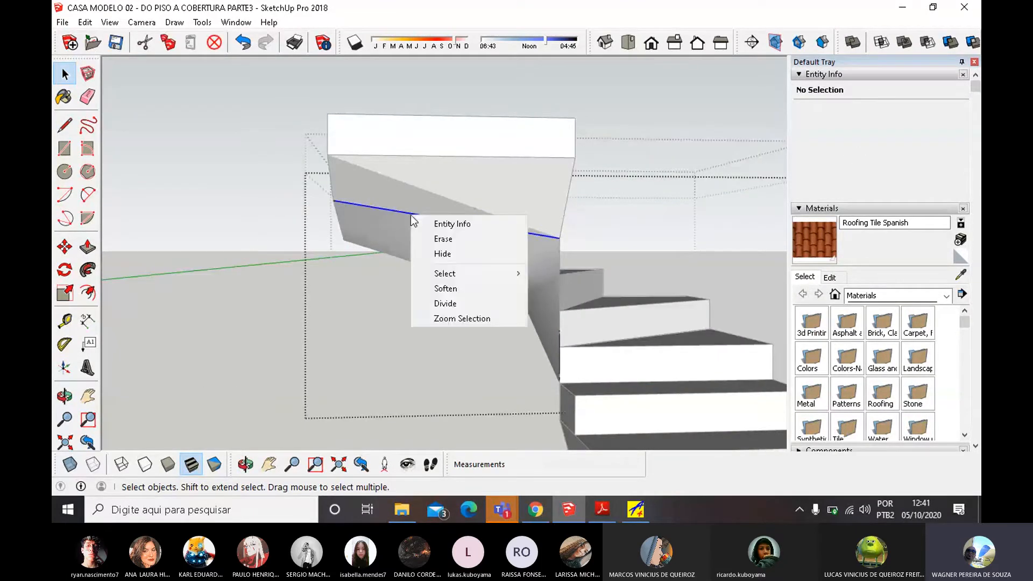
click(442, 255)
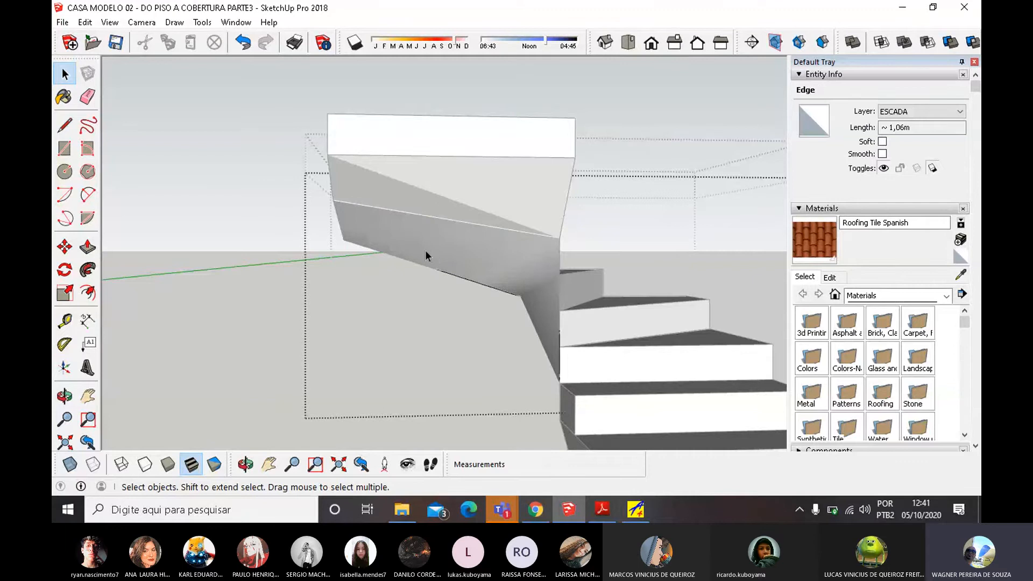
key(Escape)
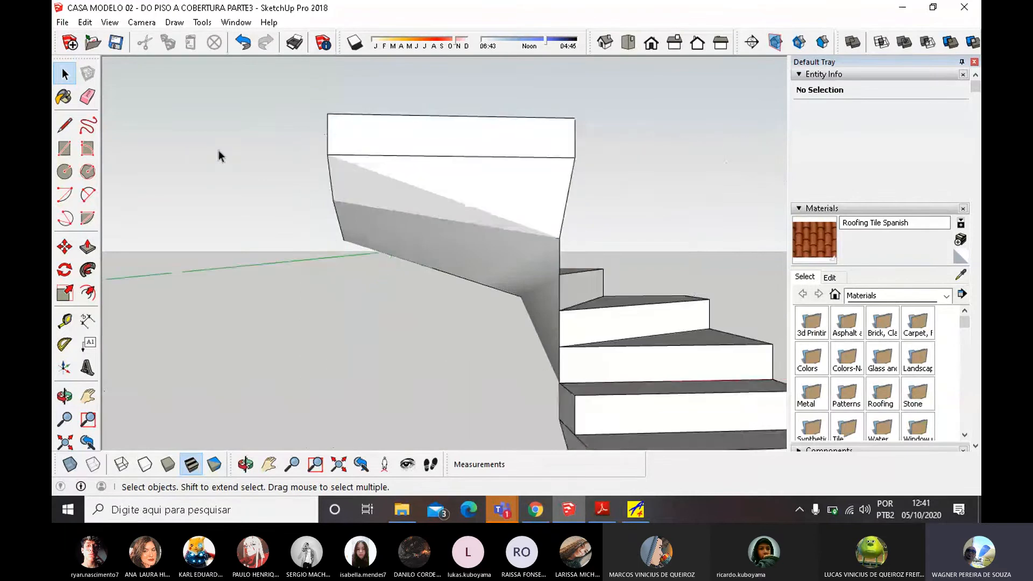
Open the winder stairs group, remove the vertical dividing edges between steps on its outer side faces with the Eraser, and leave the group.
middle_drag(219, 156, 487, 210)
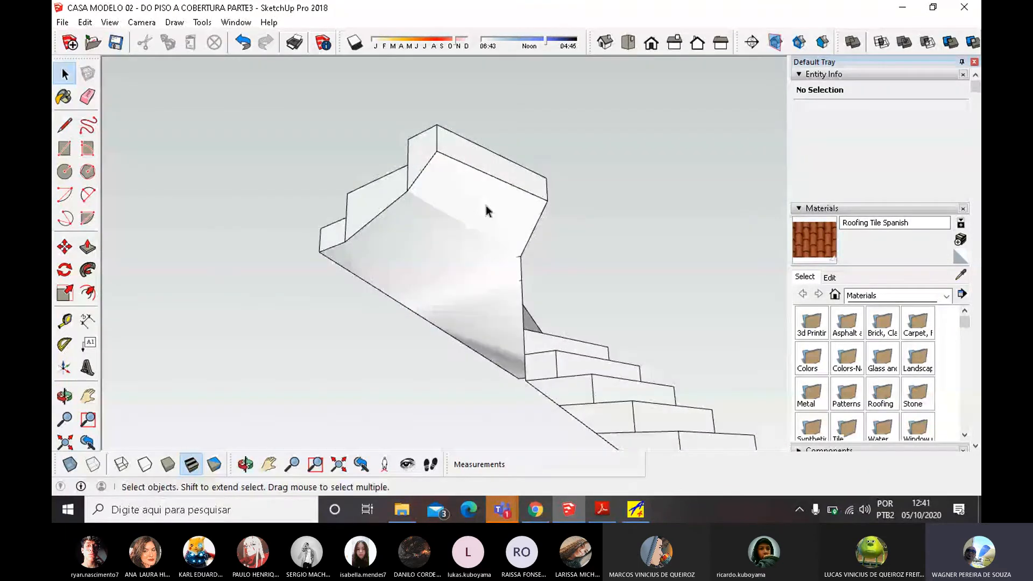
middle_drag(487, 270, 471, 249)
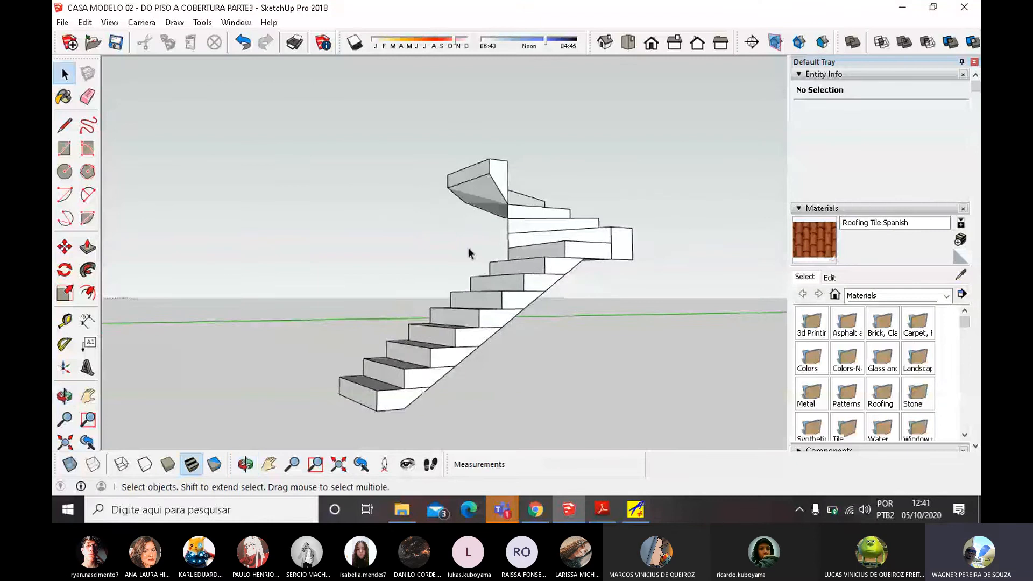
scroll(463, 188, up, 2)
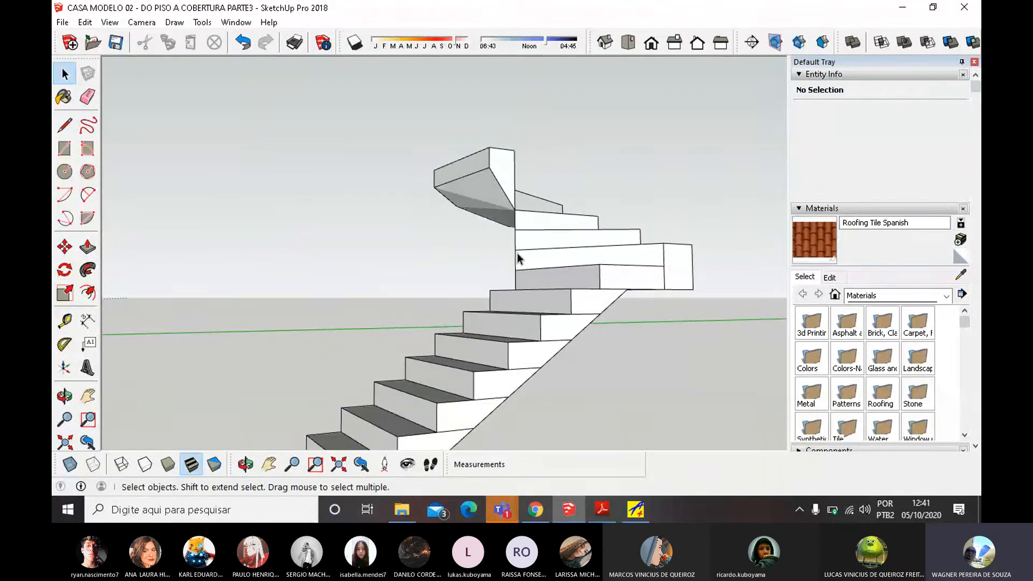
click(668, 281)
double_click(618, 269)
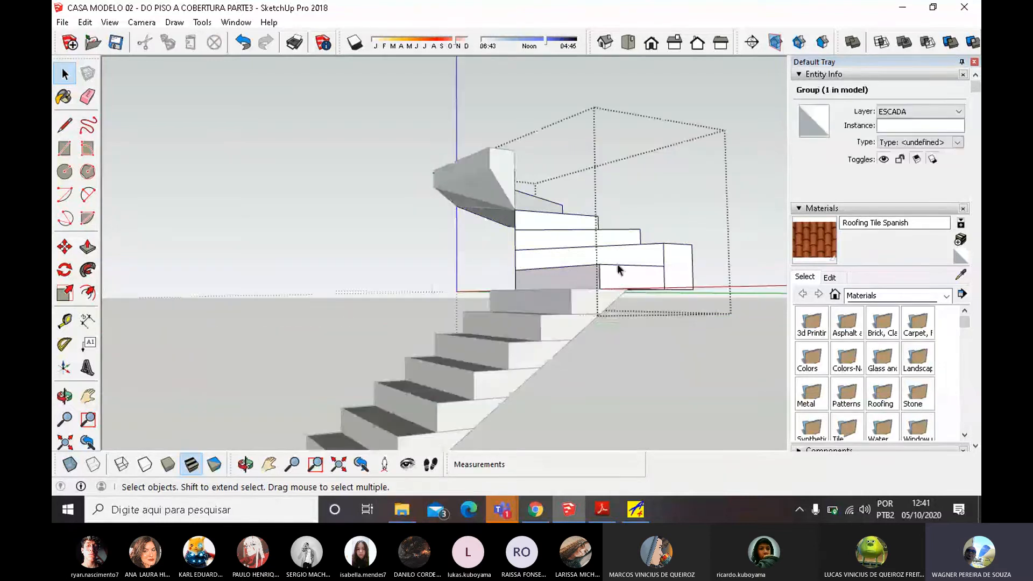
click(87, 97)
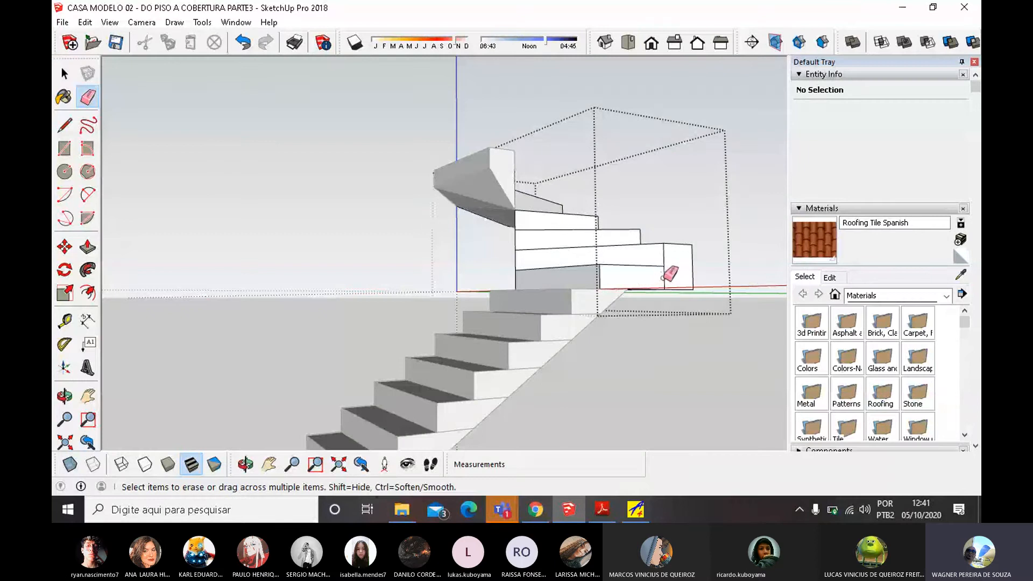
middle_drag(676, 275, 154, 285)
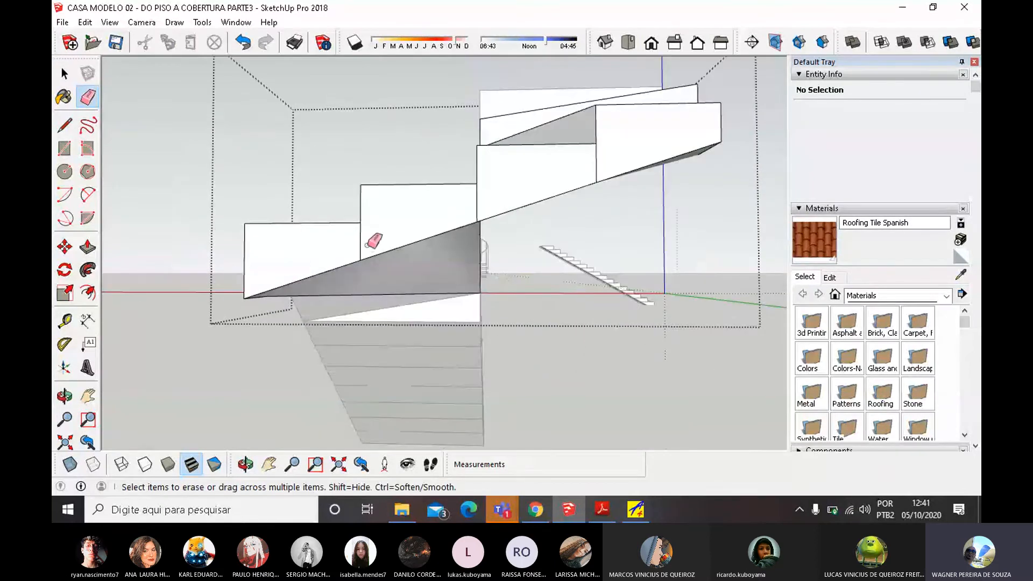
drag(366, 245, 624, 155)
middle_drag(624, 156, 259, 202)
drag(293, 183, 338, 174)
scroll(475, 161, down, 3)
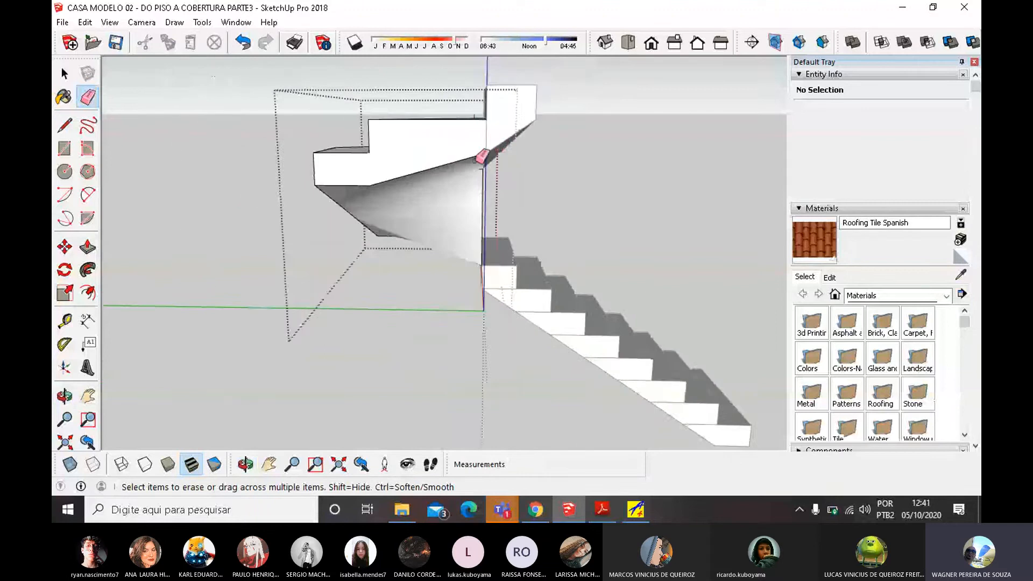
scroll(481, 157, down, 2)
middle_drag(450, 161, 604, 198)
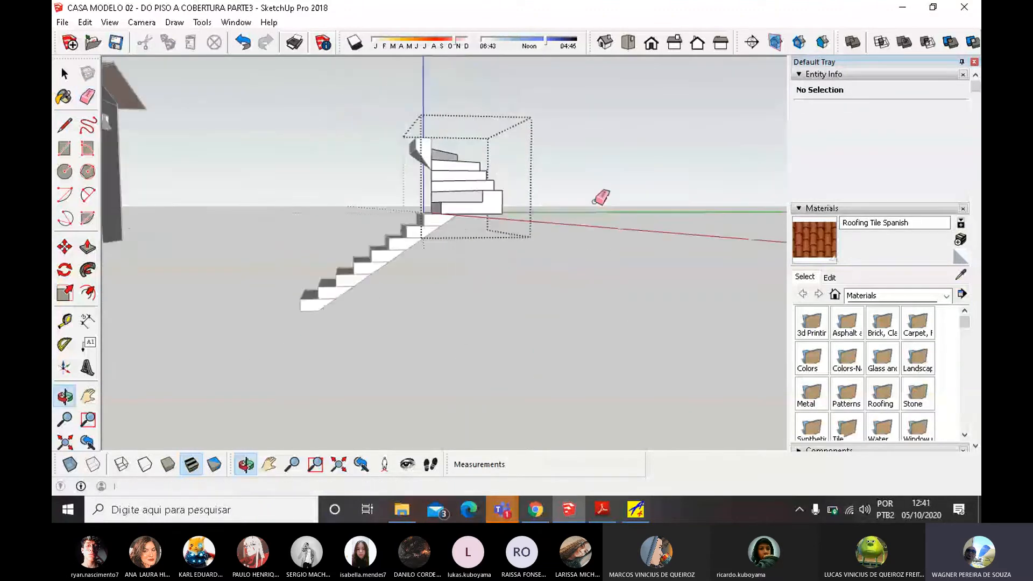
scroll(380, 270, up, 3)
scroll(327, 303, up, 2)
key(space)
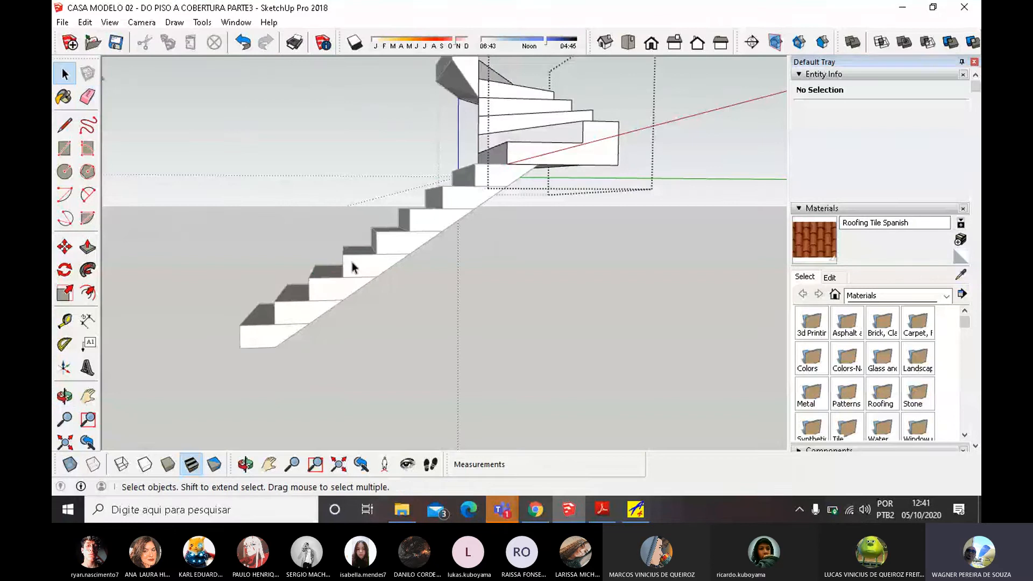
key(Escape)
Explode the straight flight's group and the individual step groups nested inside it.
click(369, 268)
right_click(369, 266)
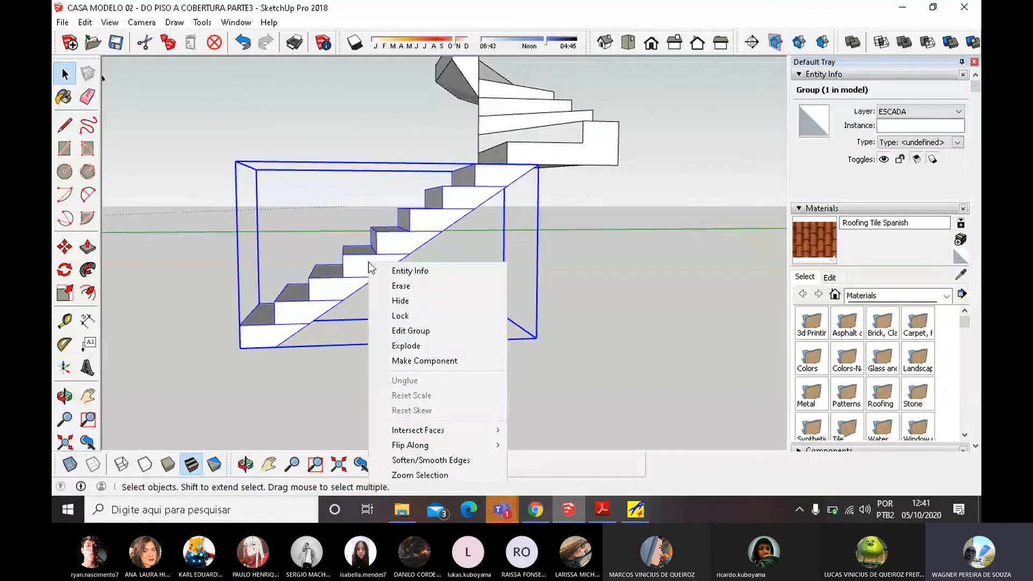
click(405, 347)
right_click(393, 242)
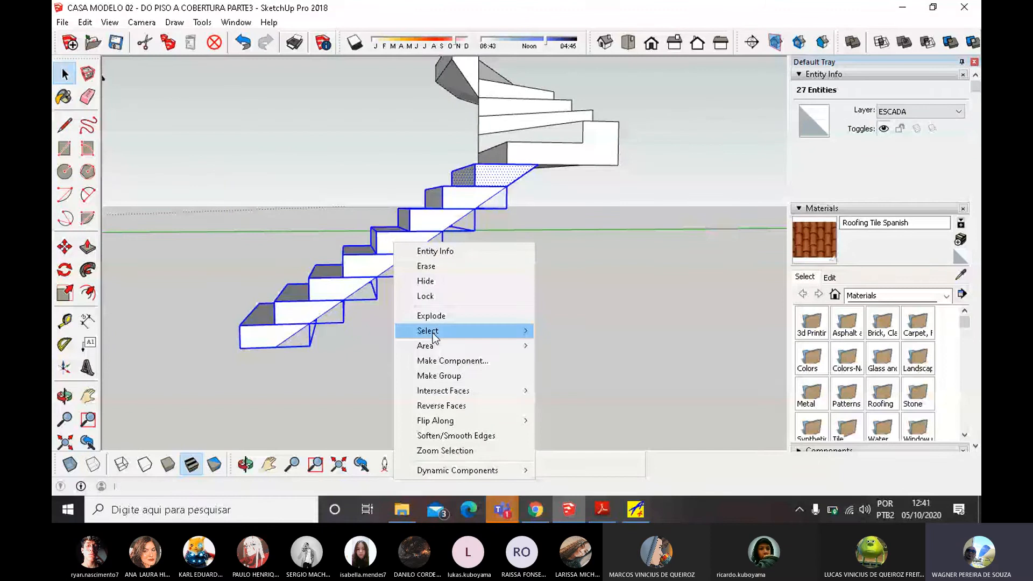
click(434, 316)
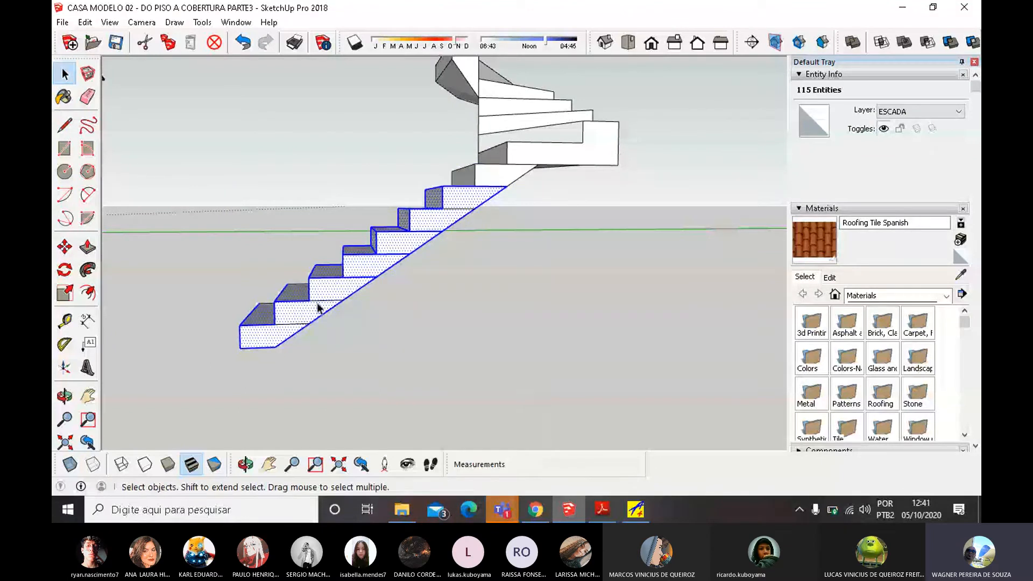
Remove the dividing edges between steps on both side faces of the straight flight with the Eraser.
click(88, 97)
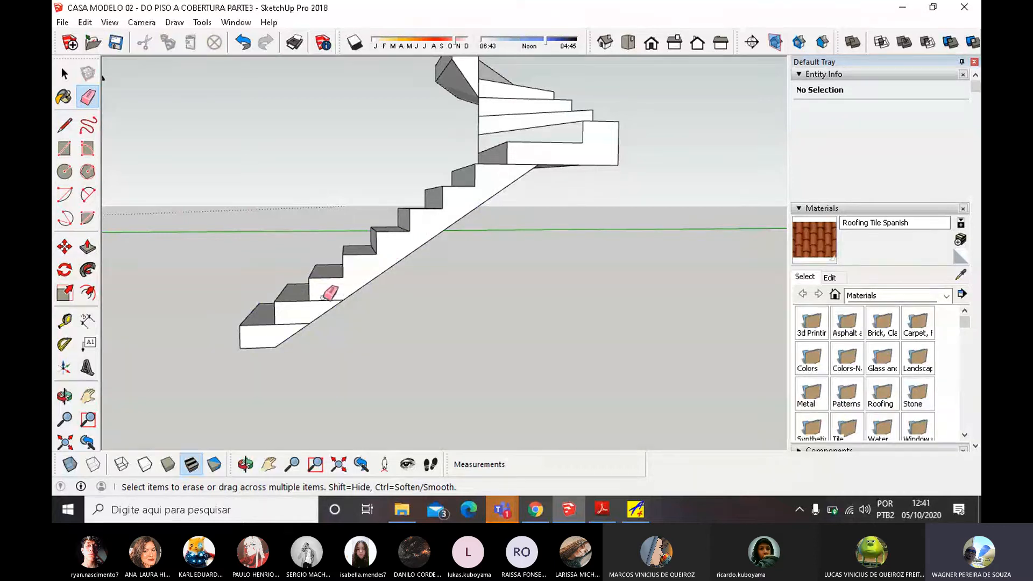
middle_drag(298, 318, 477, 192)
mouse_move(472, 195)
mouse_down()
mouse_move(442, 210)
mouse_move(362, 306)
mouse_move(409, 281)
mouse_up()
mouse_move(410, 278)
middle_down()
mouse_move(334, 282)
mouse_move(357, 276)
mouse_move(373, 200)
middle_up()
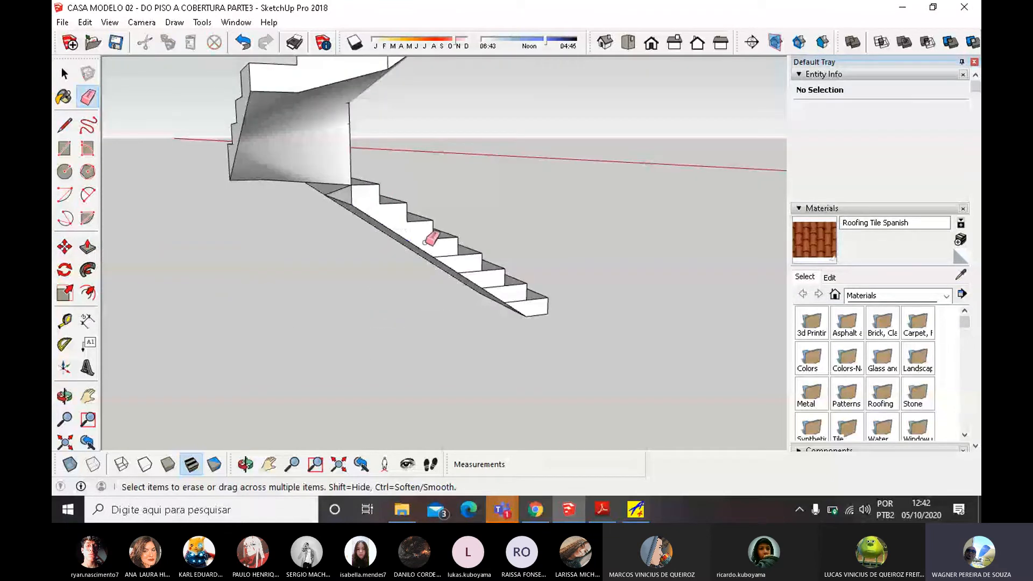
mouse_move(445, 254)
mouse_down()
mouse_move(498, 292)
mouse_move(525, 295)
mouse_up()
scroll(565, 330, down, 3)
mouse_move(565, 330)
middle_down()
mouse_move(519, 364)
mouse_move(191, 372)
middle_up()
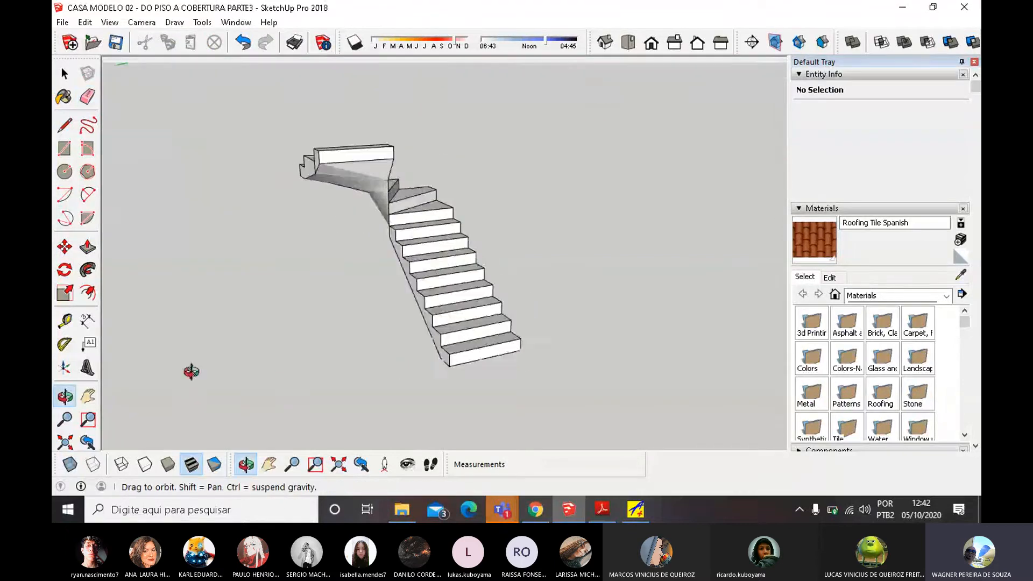
mouse_move(387, 307)
middle_down()
mouse_move(322, 265)
mouse_move(269, 256)
mouse_move(290, 270)
middle_up()
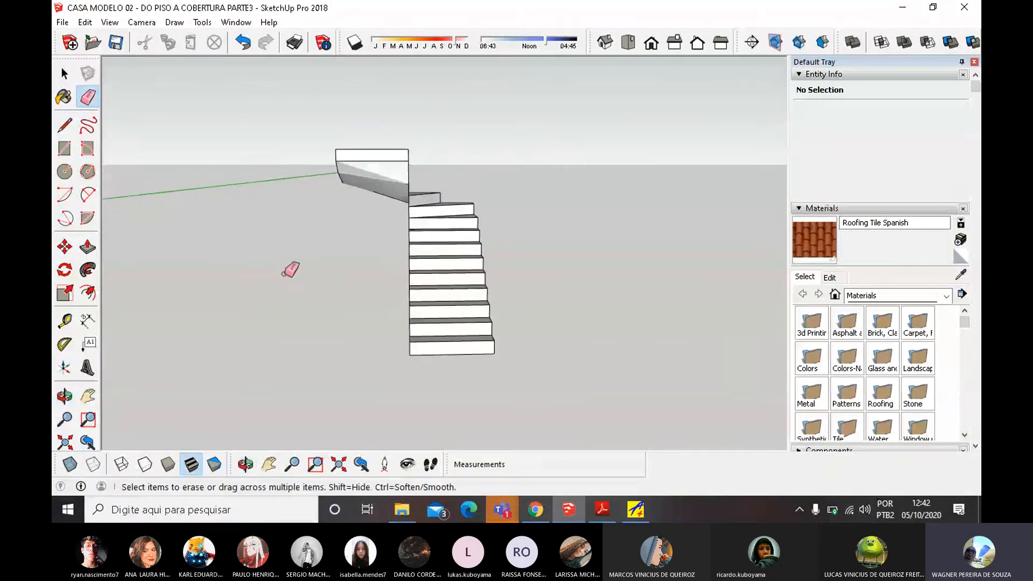
Examine the complete staircase from the front, the side and above, and compare it with the house.
click(64, 74)
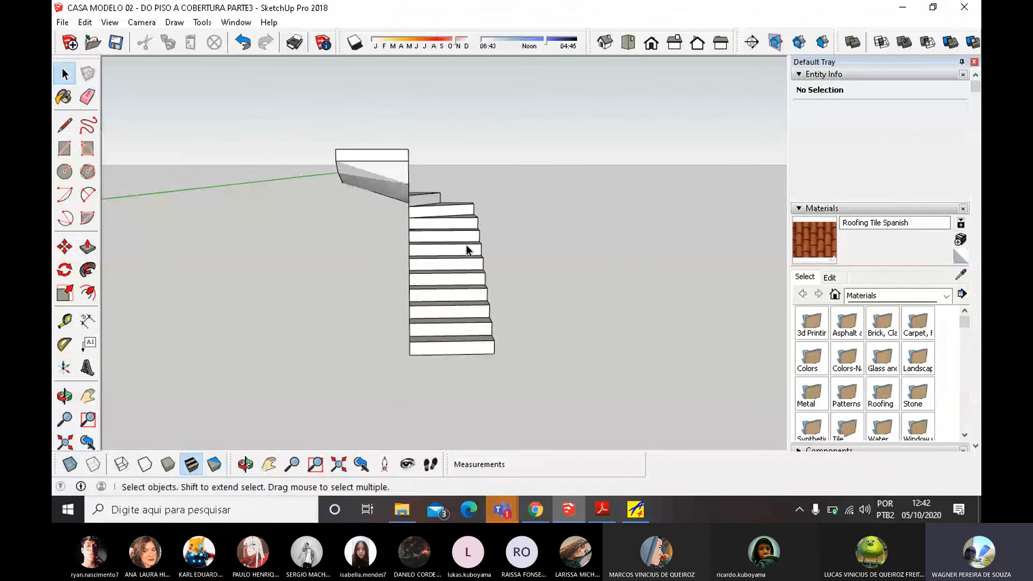
scroll(452, 235, up, 3)
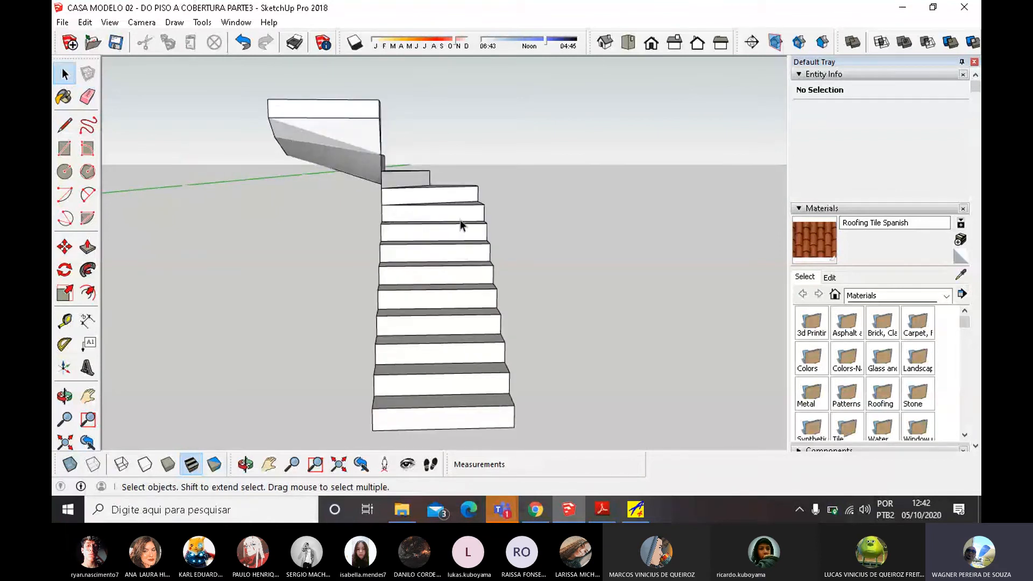
scroll(460, 225, down, 5)
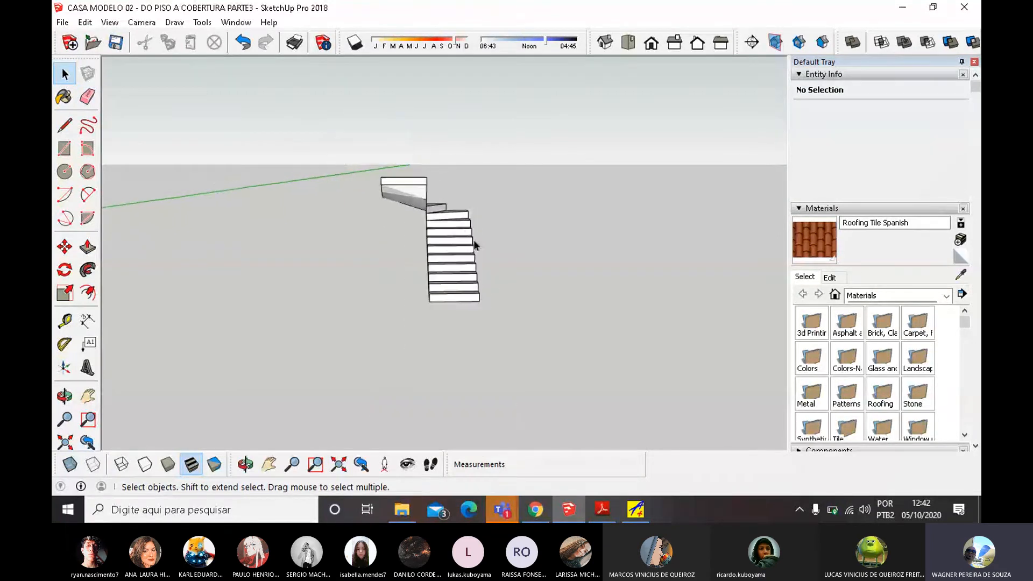
scroll(452, 254, up, 4)
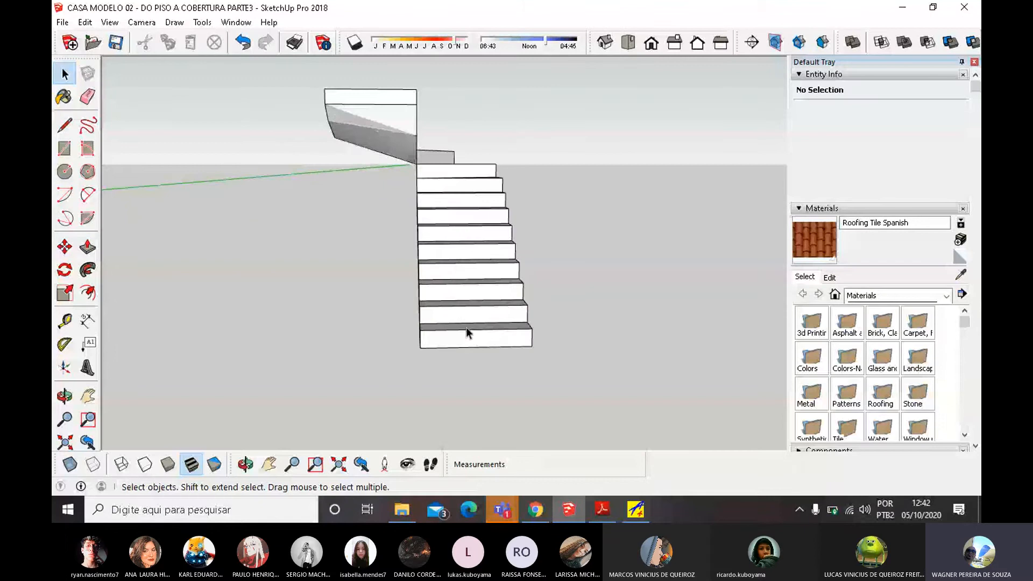
middle_drag(450, 152, 323, 157)
middle_drag(592, 139, 358, 147)
scroll(523, 231, down, 3)
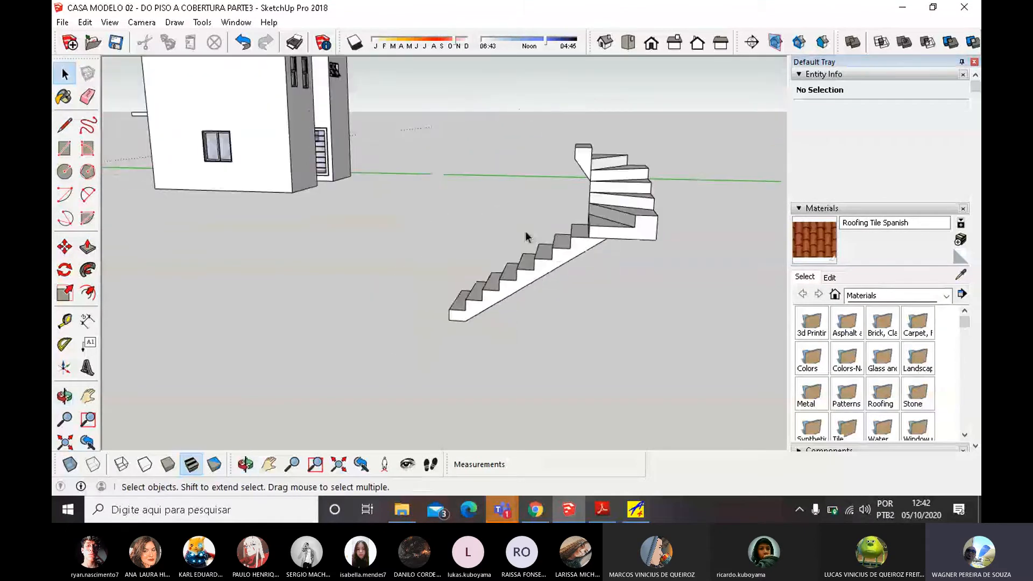
scroll(525, 231, down, 2)
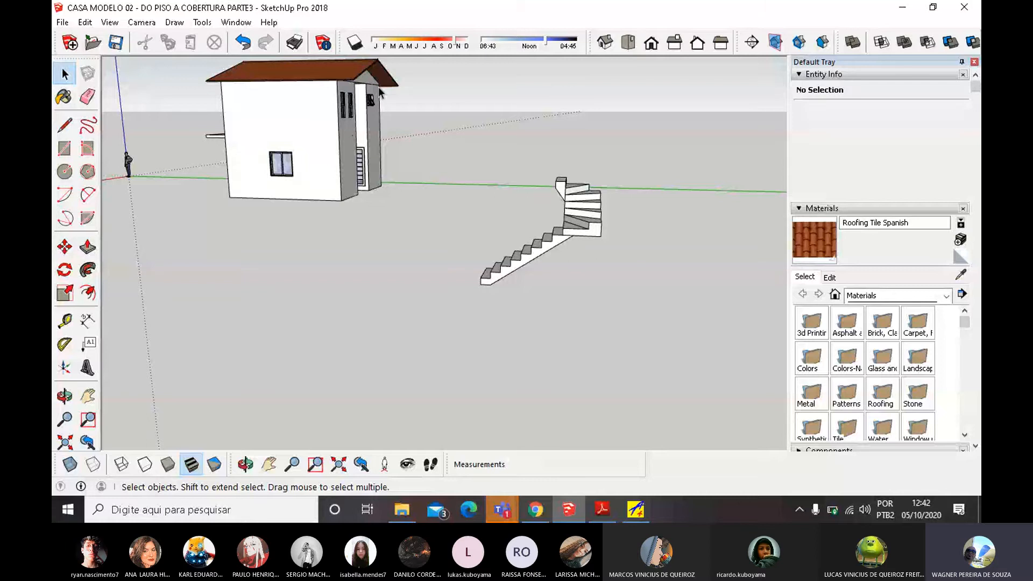
scroll(569, 216, up, 4)
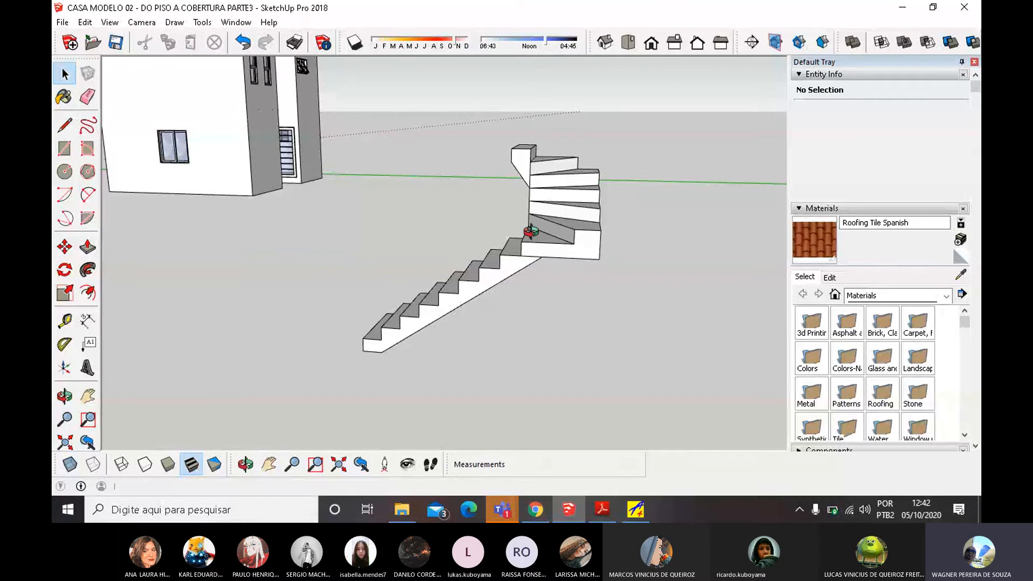
middle_drag(526, 237, 461, 381)
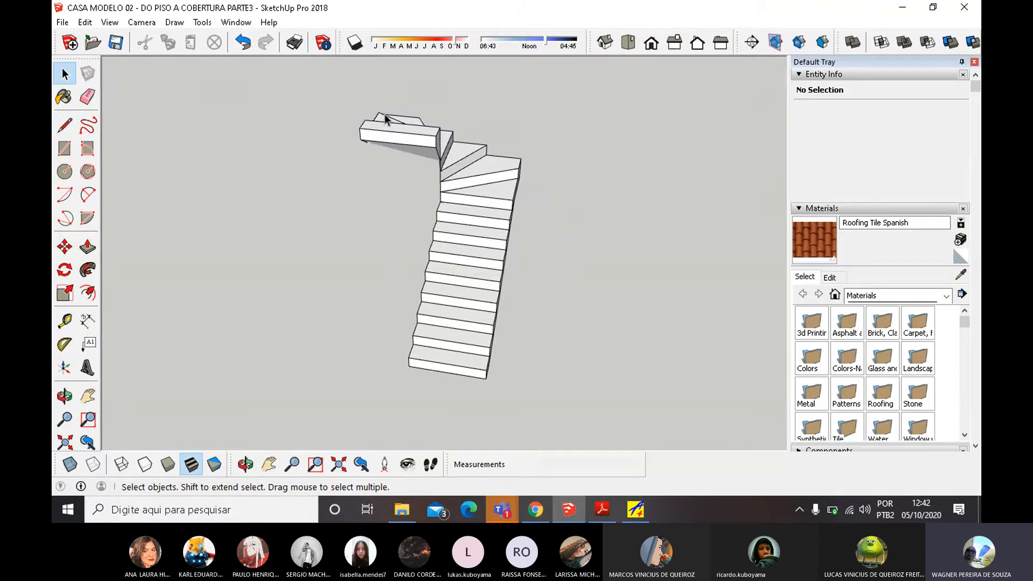
middle_drag(457, 153, 497, 133)
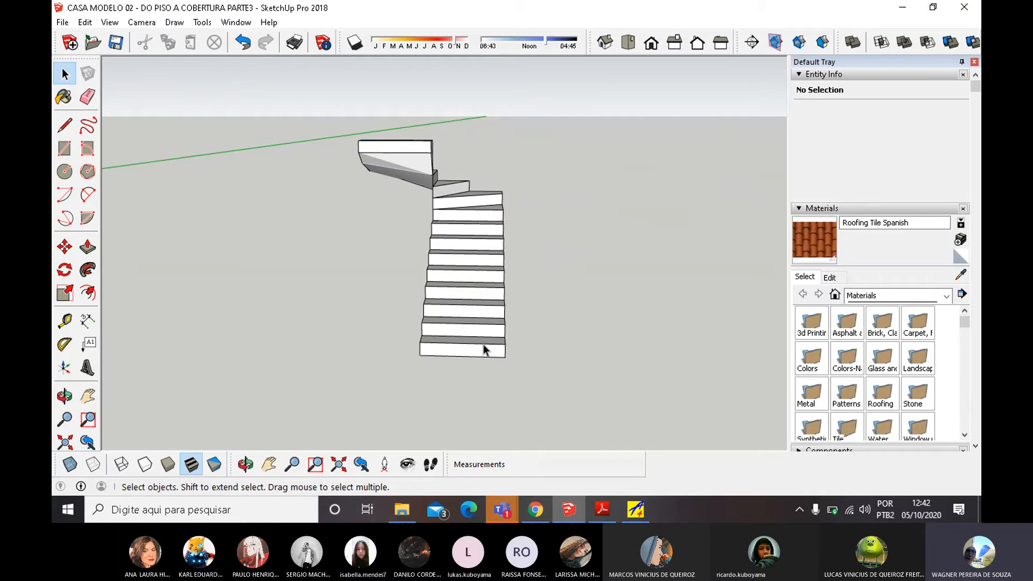
Hide the house's roof group on the COBERTURA layer.
scroll(506, 325, down, 8)
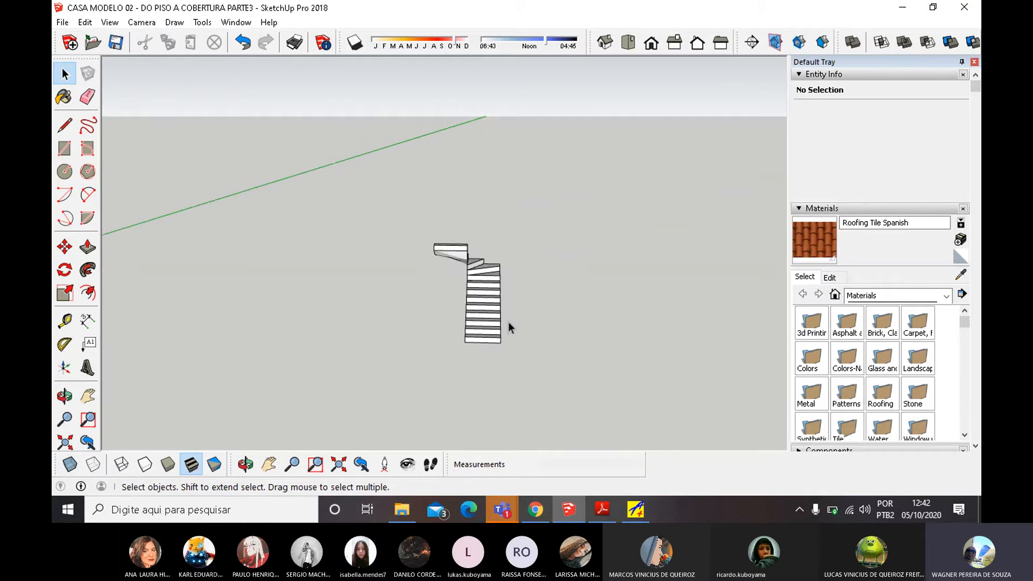
scroll(209, 350, up, 3)
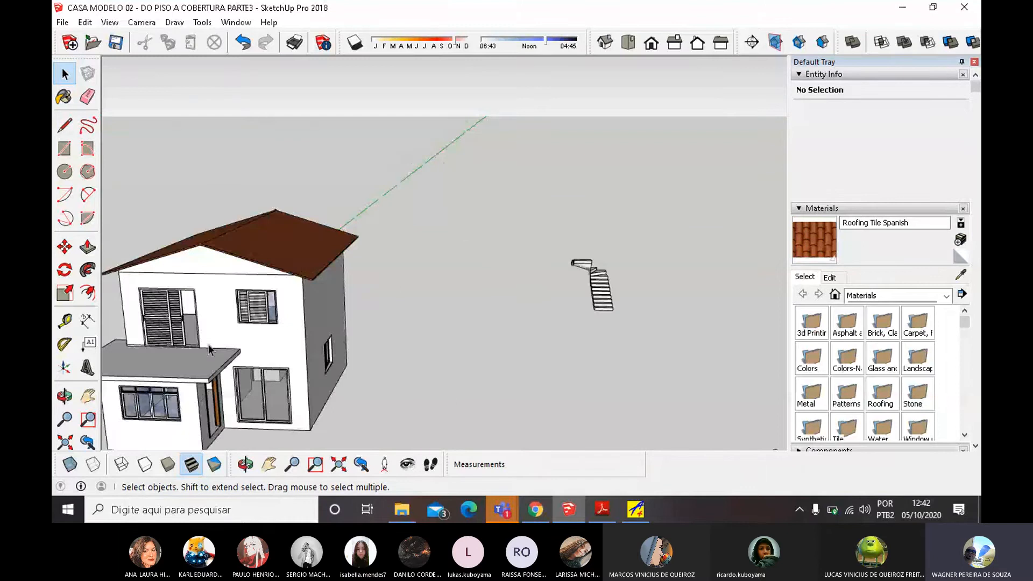
click(295, 258)
right_click(295, 254)
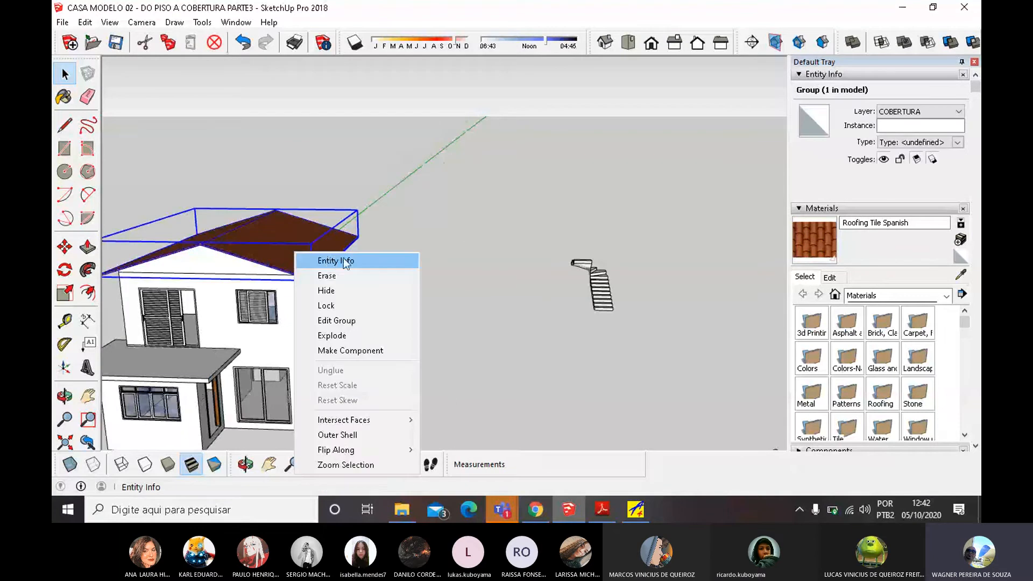
click(337, 290)
Erase the loose thin bar in the stairwell area inside the house.
middle_drag(295, 264, 333, 414)
scroll(340, 425, up, 6)
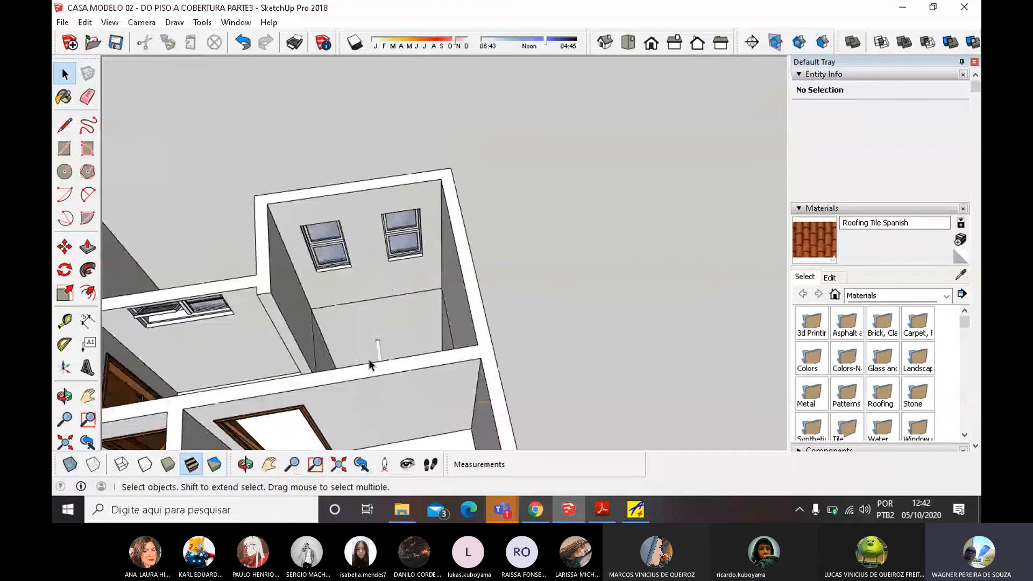
scroll(362, 370, up, 4)
middle_drag(362, 370, 650, 258)
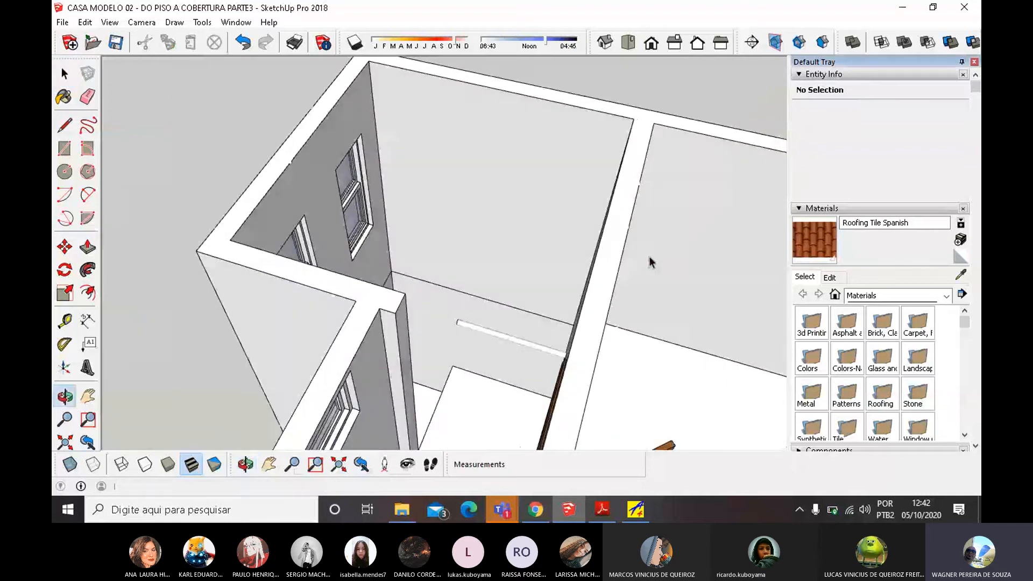
scroll(650, 258, up, 1)
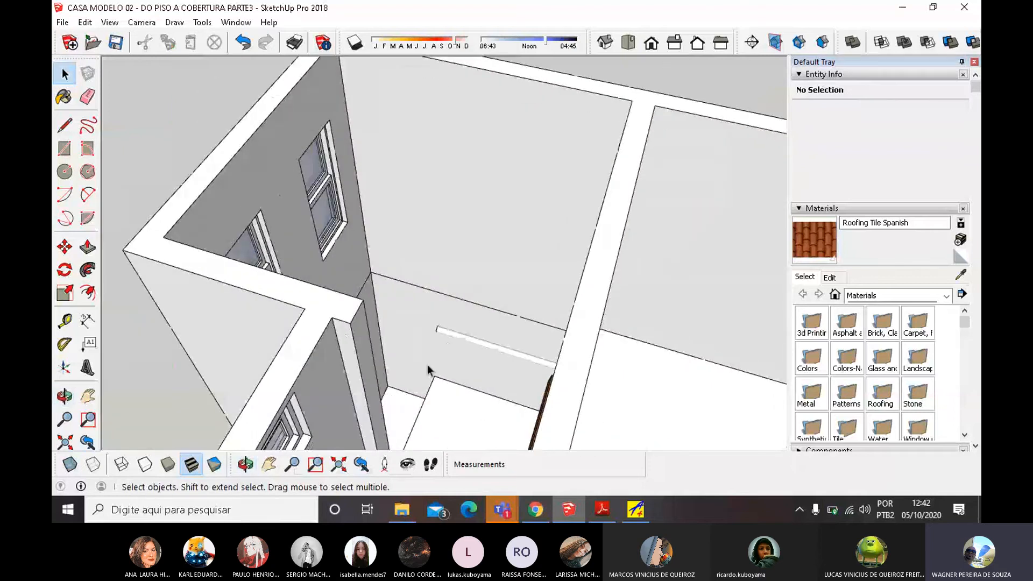
click(447, 342)
right_click(445, 335)
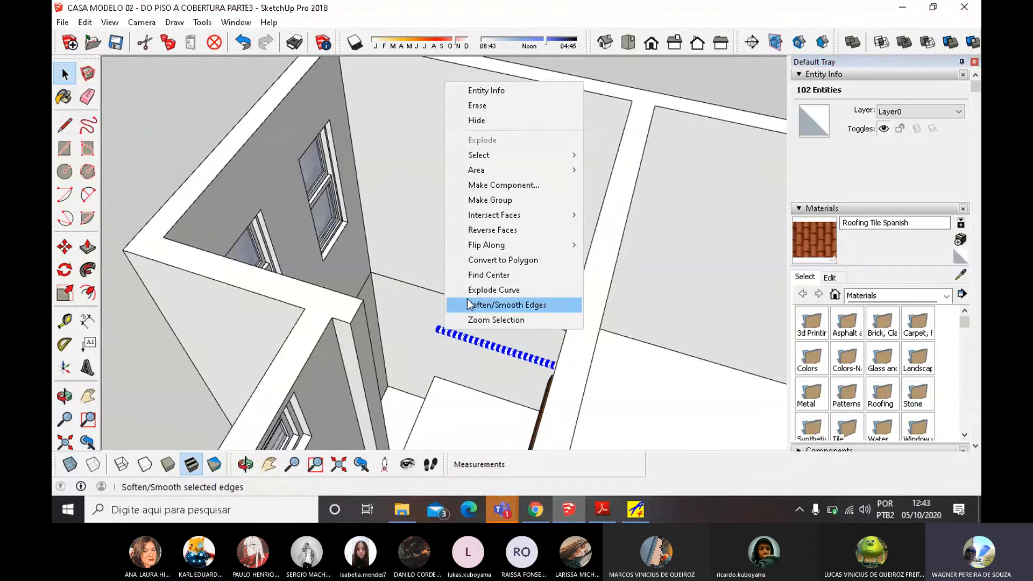
click(482, 106)
Examine the house's stairwell from above and compare it with the separate staircase.
mouse_move(482, 106)
middle_down()
mouse_move(588, 334)
mouse_move(547, 380)
mouse_move(407, 442)
middle_up()
scroll(388, 430, up, 1)
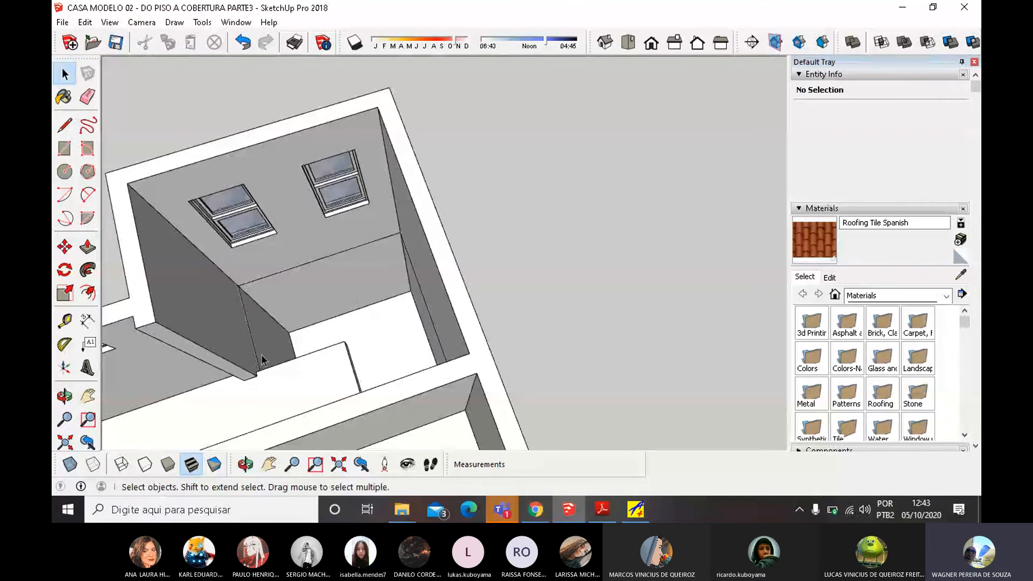
middle_drag(317, 262, 405, 377)
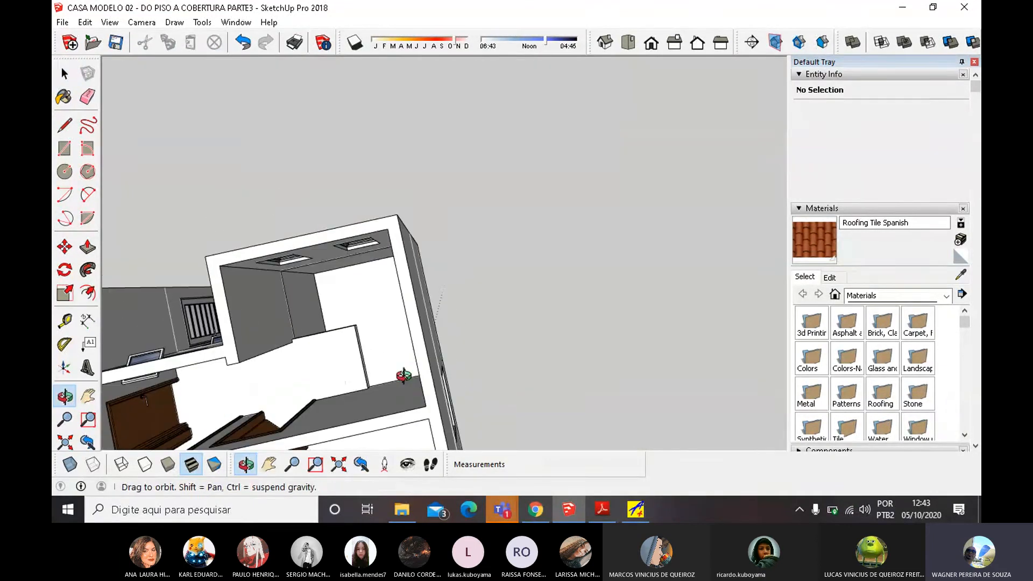
click(326, 369)
middle_drag(332, 346, 431, 339)
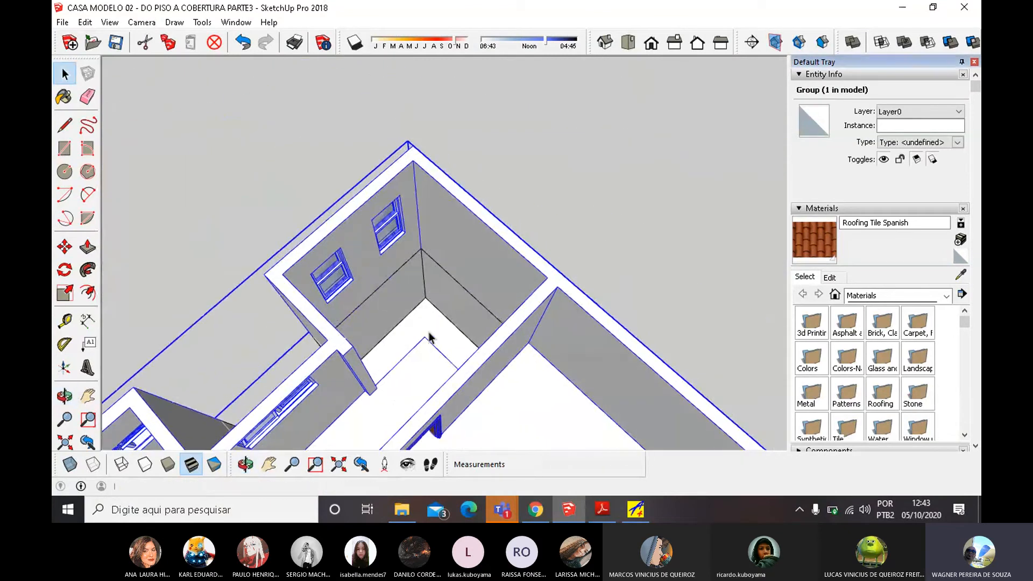
middle_drag(416, 388, 274, 377)
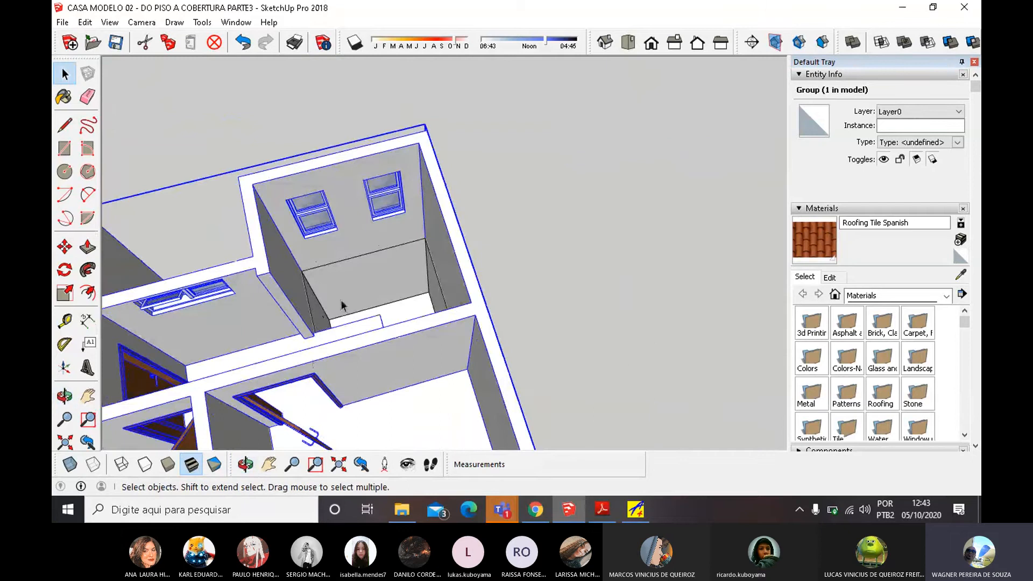
scroll(335, 341, up, 4)
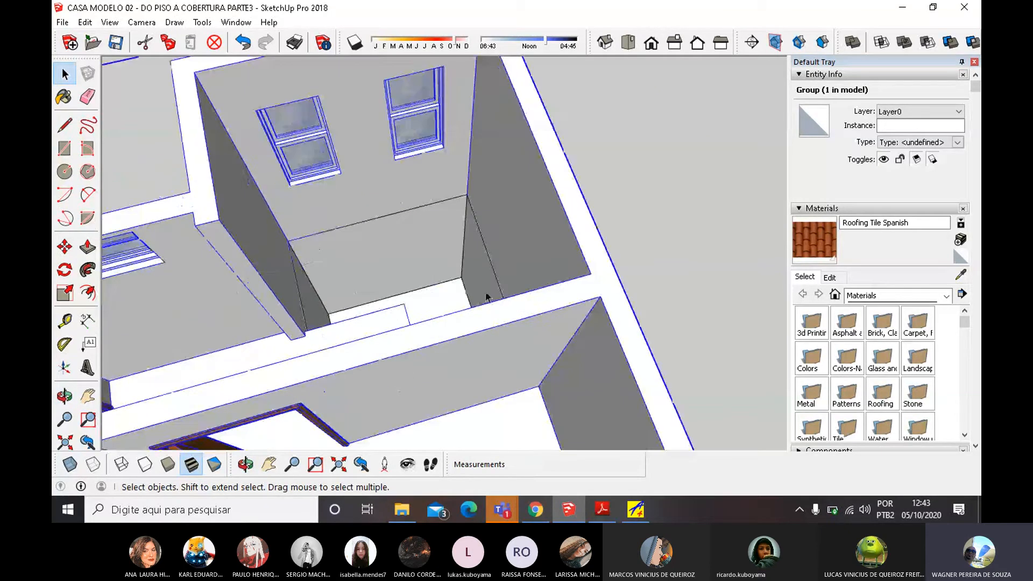
middle_drag(484, 309, 455, 363)
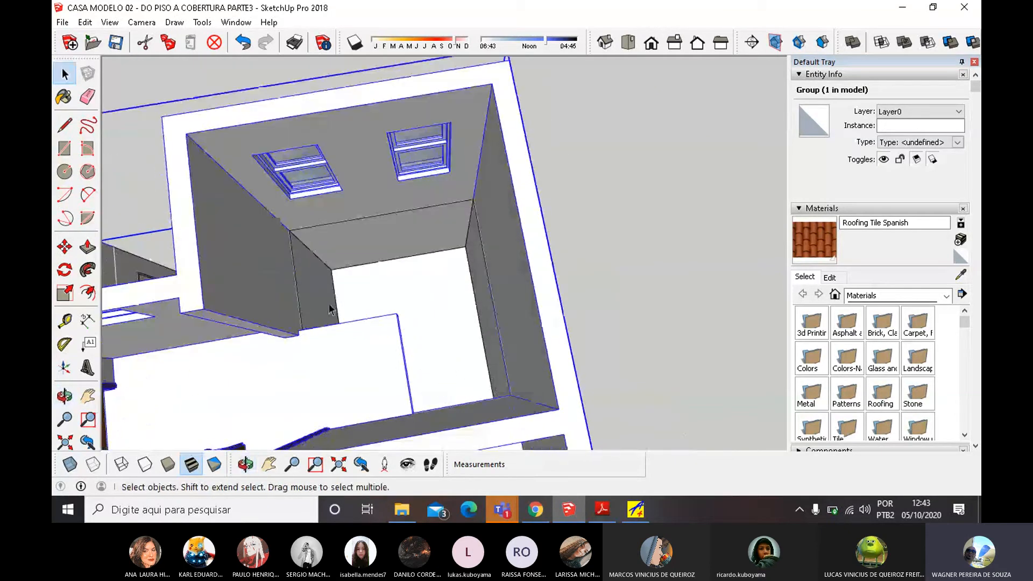
scroll(432, 416, down, 6)
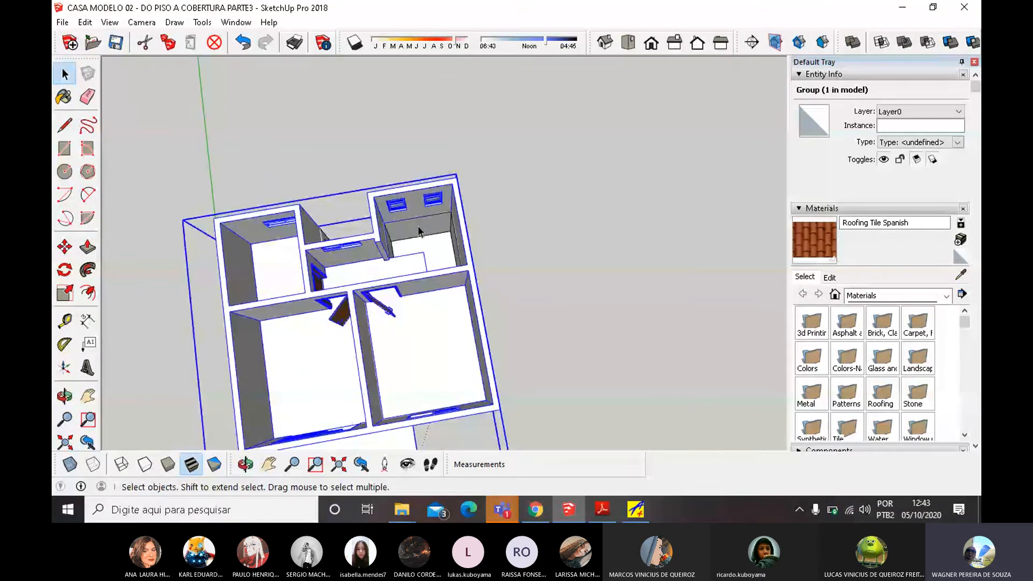
scroll(418, 230, down, 5)
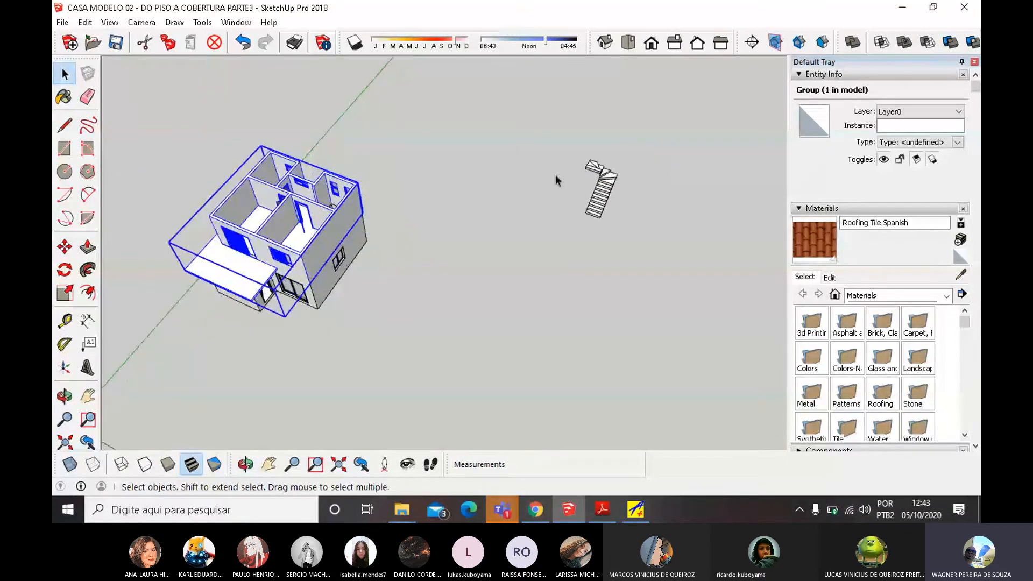
Make a group from all the geometry of the finished staircase.
scroll(592, 183, up, 5)
drag(536, 122, 652, 267)
right_click(622, 192)
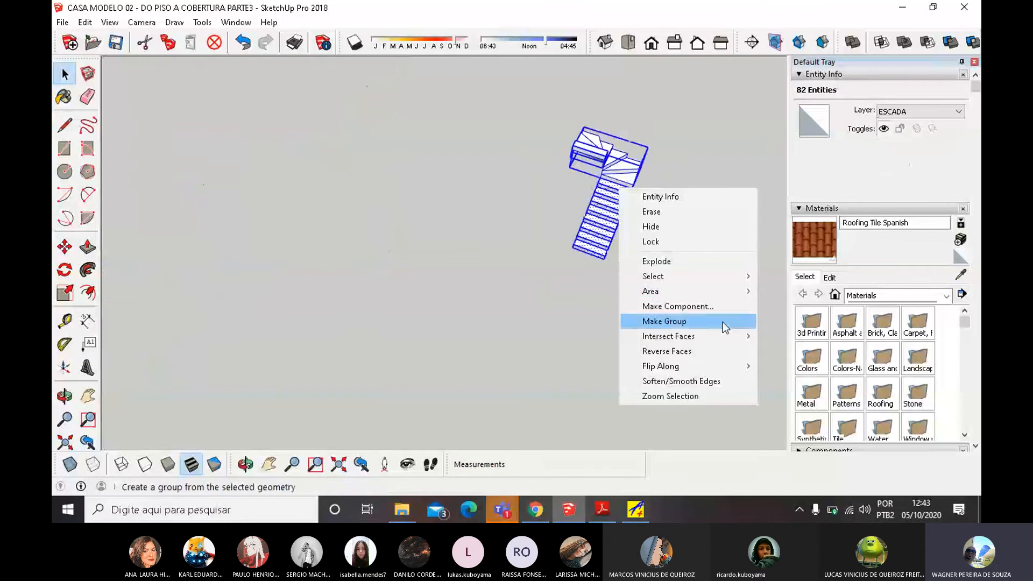
click(685, 321)
scroll(625, 189, up, 3)
Examine the grouped staircase from the front, the side and above, and compare its top step with the house.
middle_drag(631, 183, 469, 166)
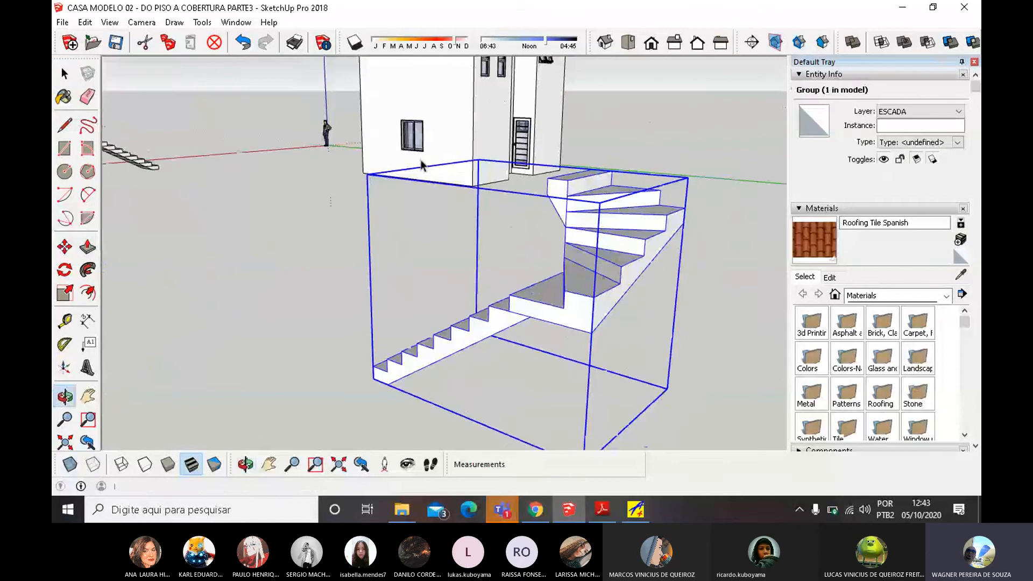
scroll(485, 315, down, 5)
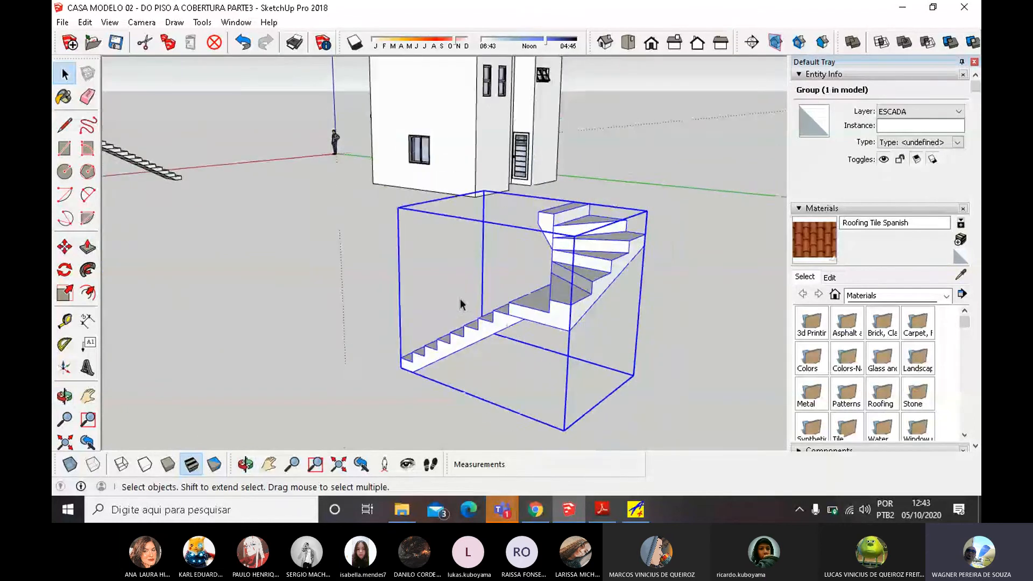
middle_drag(476, 315, 654, 284)
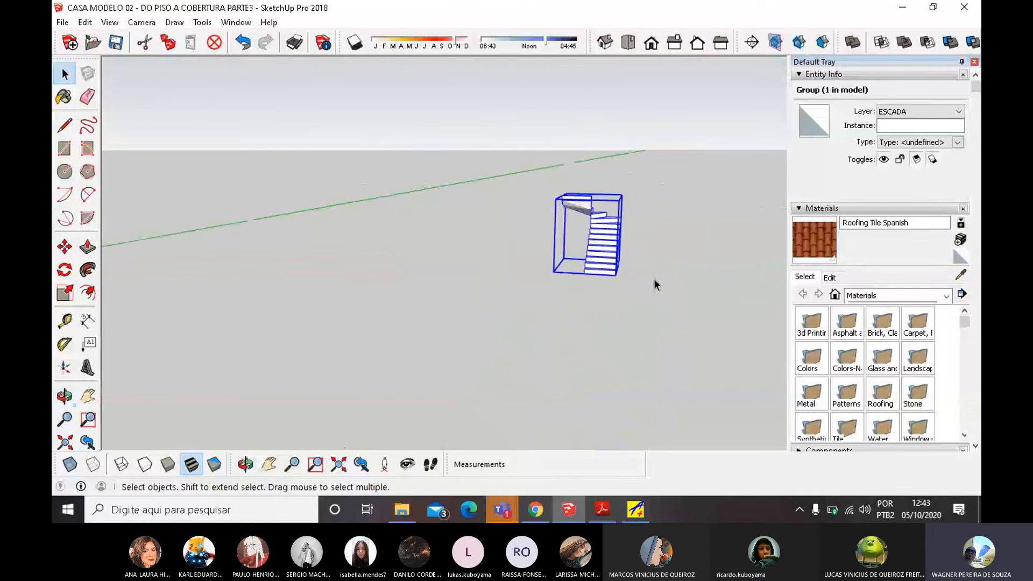
scroll(636, 222, up, 2)
scroll(636, 231, up, 4)
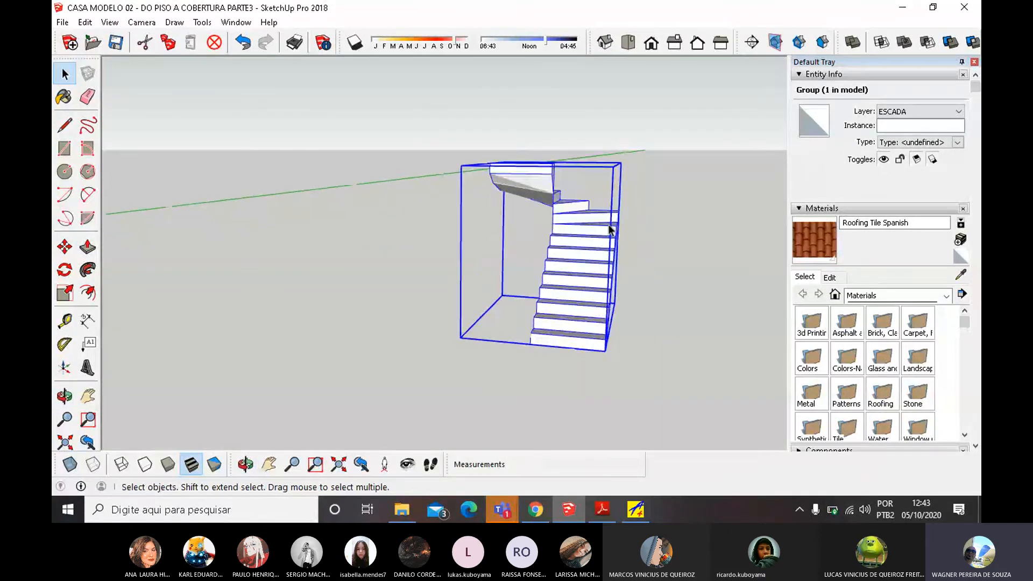
scroll(611, 231, up, 2)
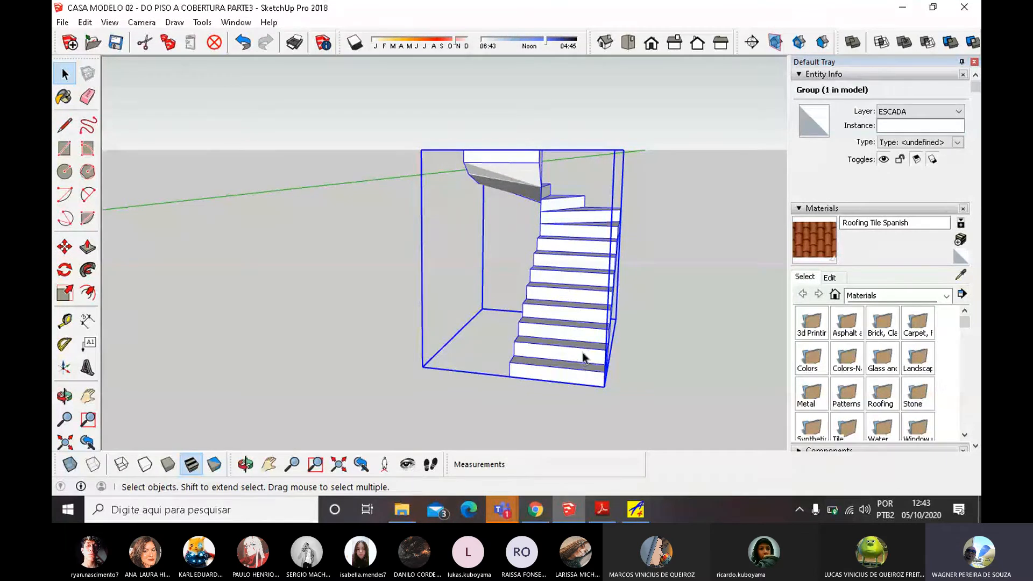
middle_drag(612, 229, 494, 212)
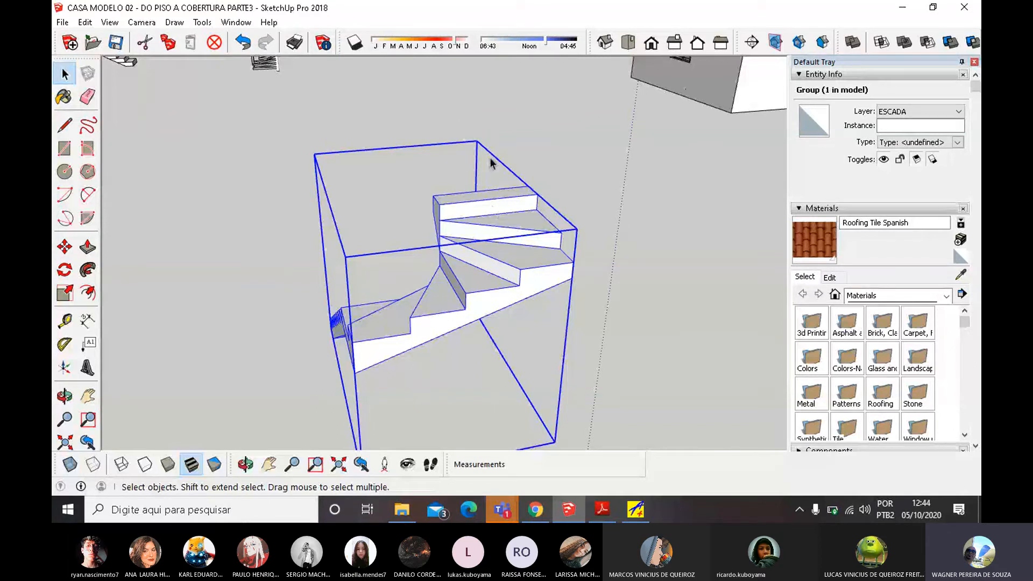
scroll(490, 157, down, 5)
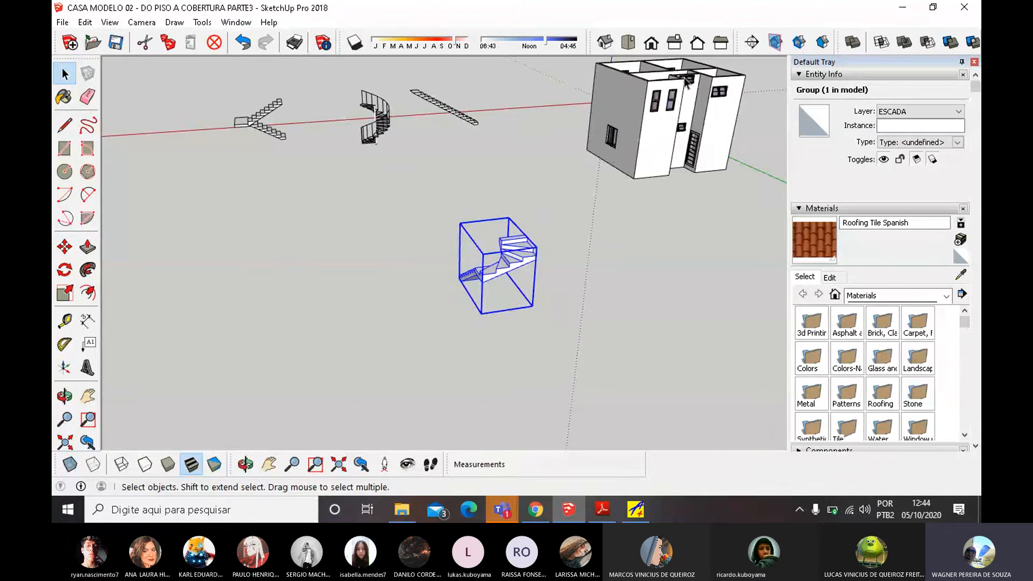
scroll(521, 234, up, 5)
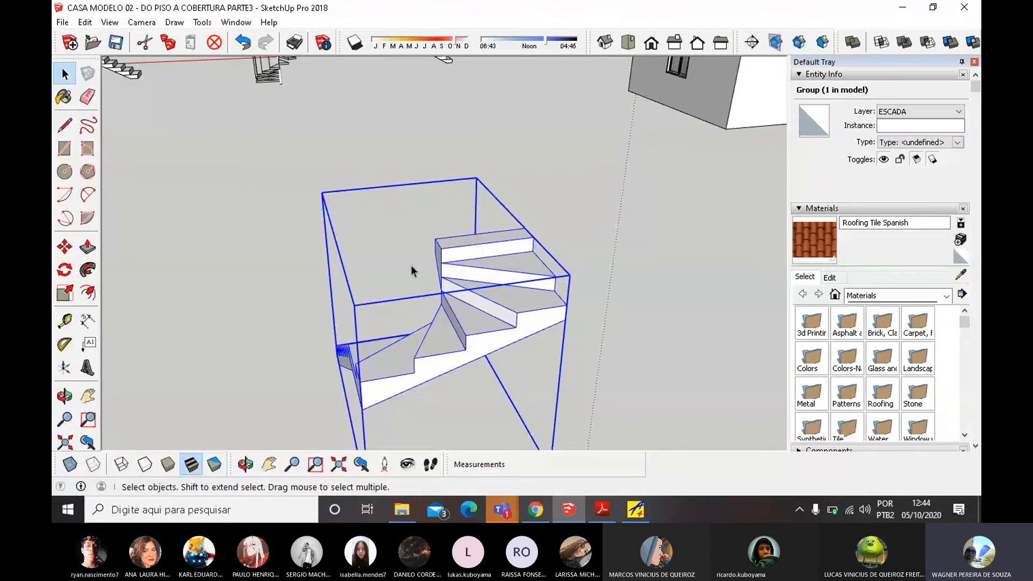
Inside the staircase group, draw a 0.17 m vertical line up from the top step's rear inner corner.
double_click(487, 275)
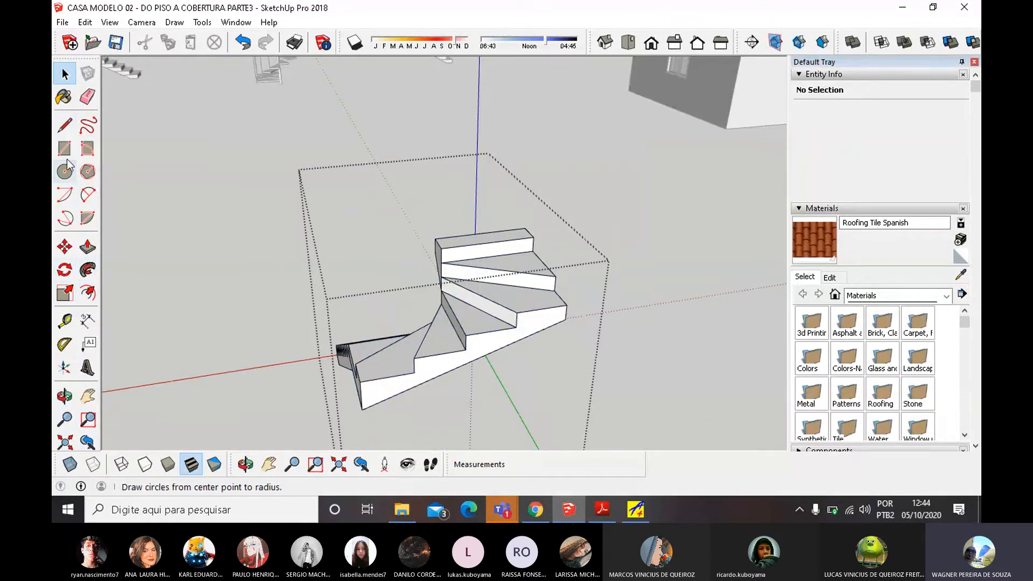
click(65, 125)
scroll(466, 233, up, 5)
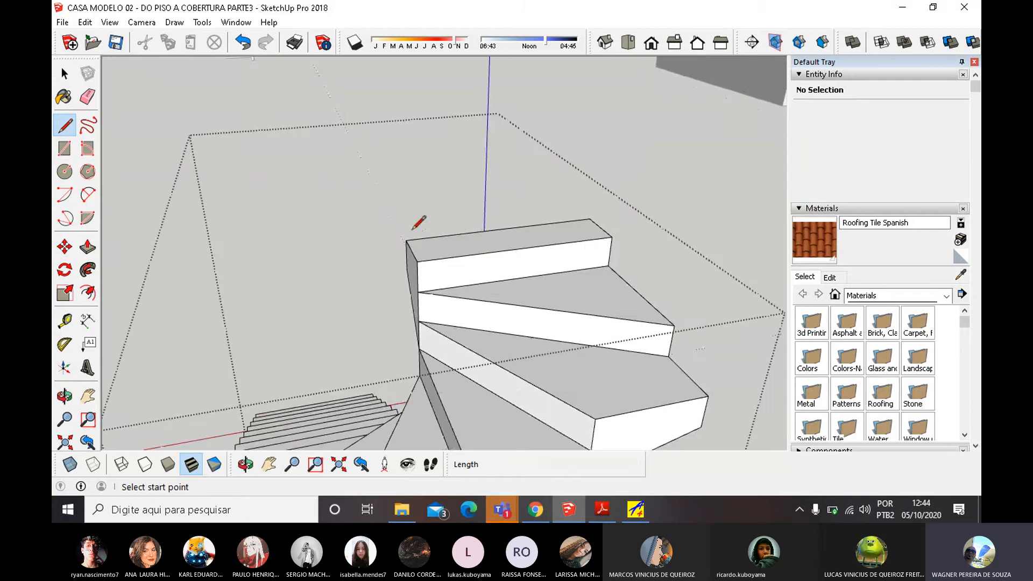
click(406, 240)
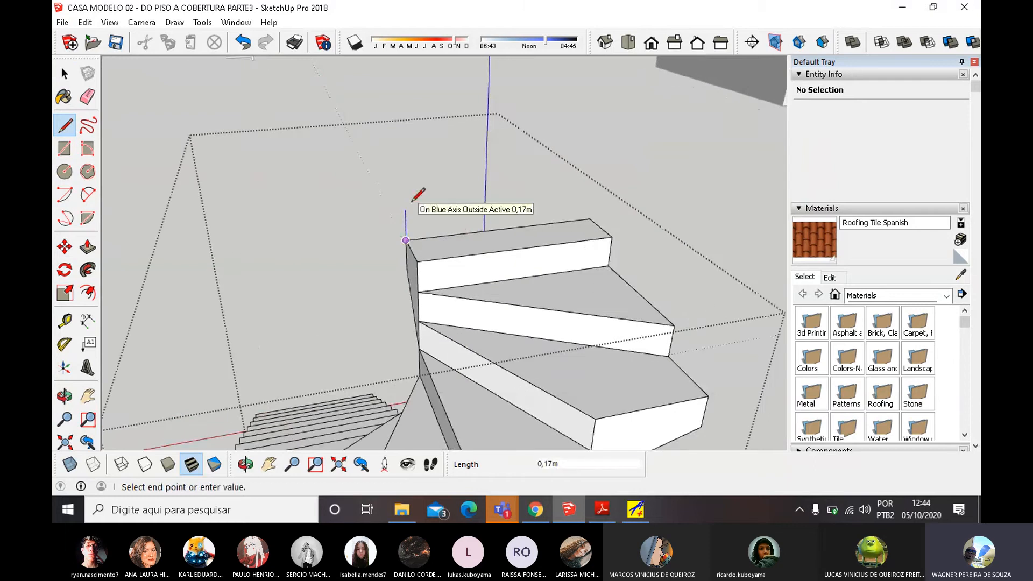
text(,17)
key(Return)
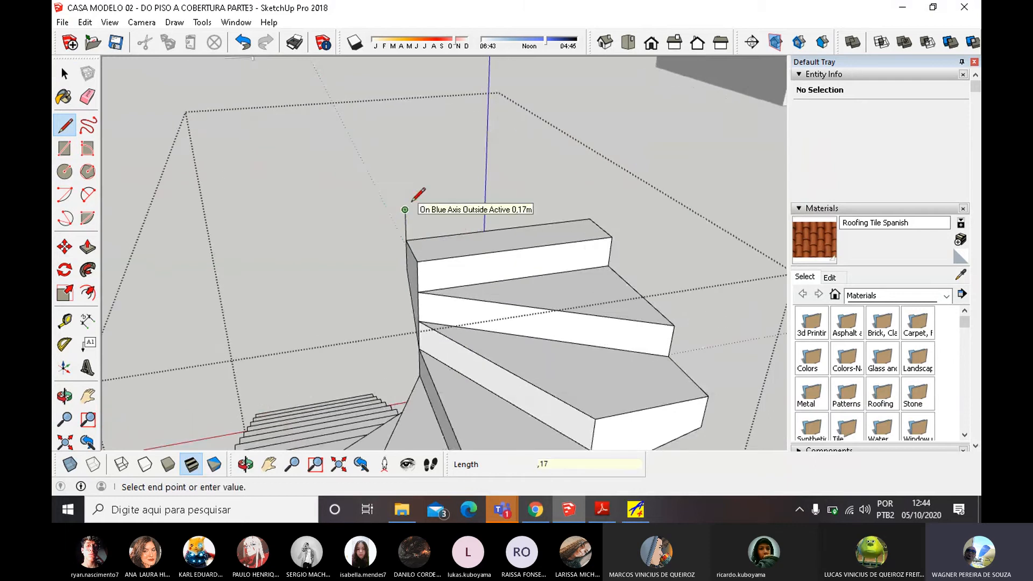
scroll(493, 185, down, 5)
middle_drag(474, 200, 532, 166)
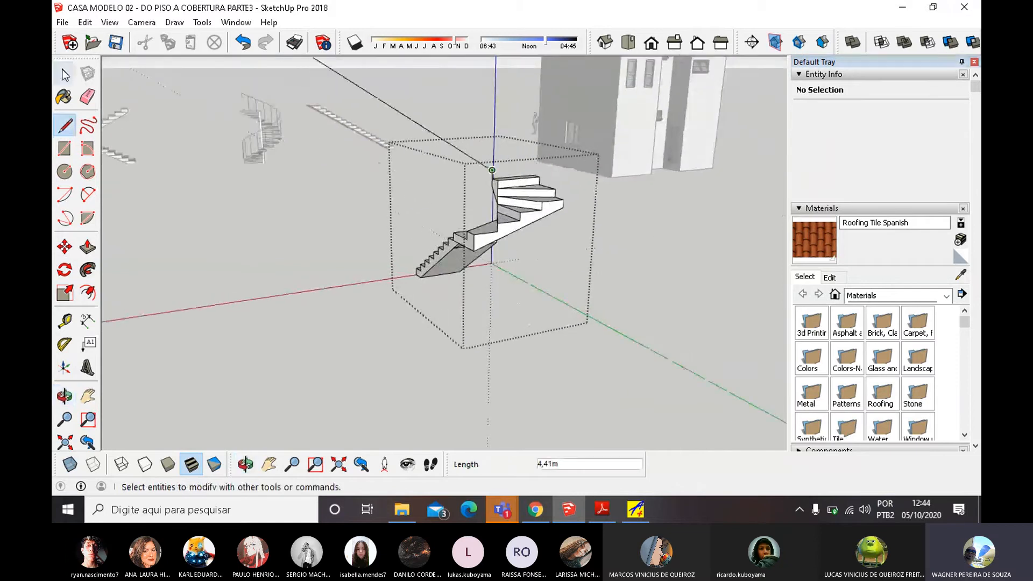
click(65, 75)
scroll(528, 203, up, 2)
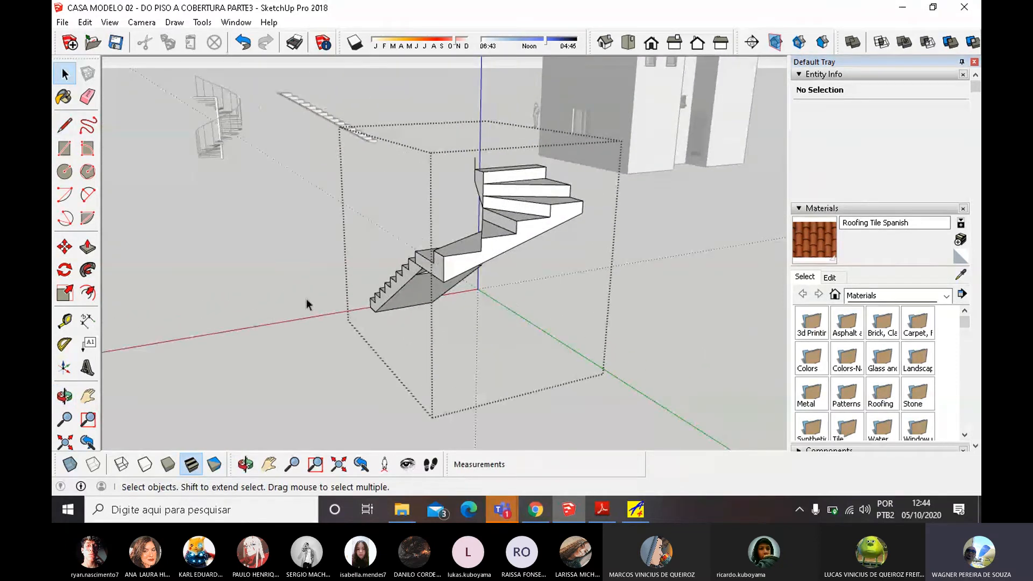
click(266, 271)
click(550, 219)
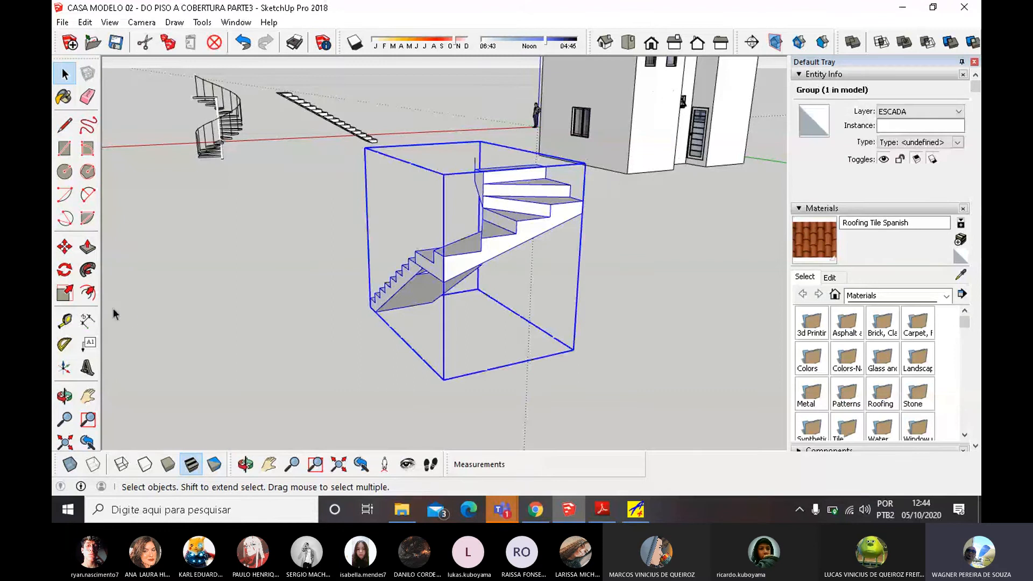
click(65, 293)
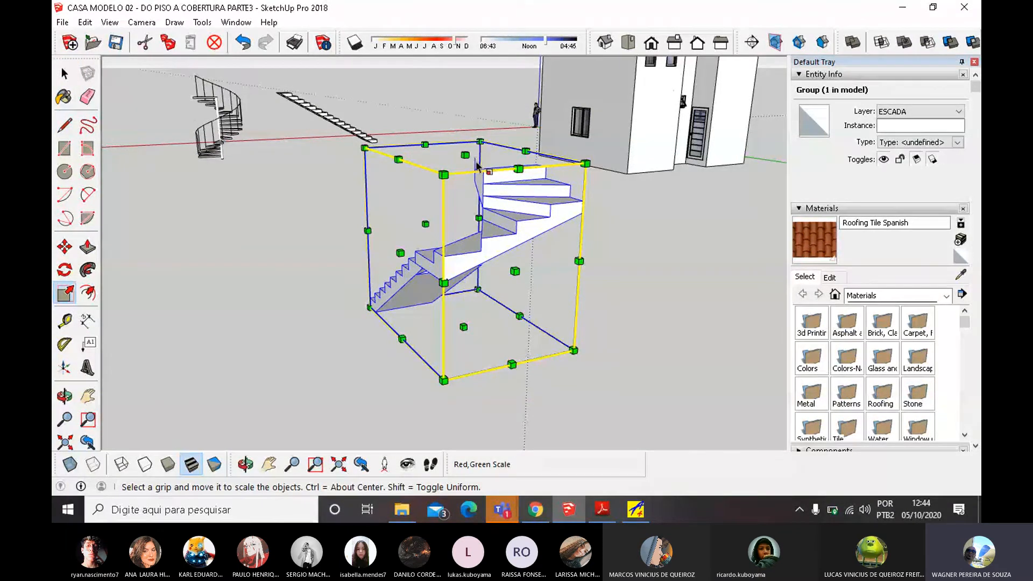
scroll(476, 162, up, 2)
scroll(477, 167, up, 3)
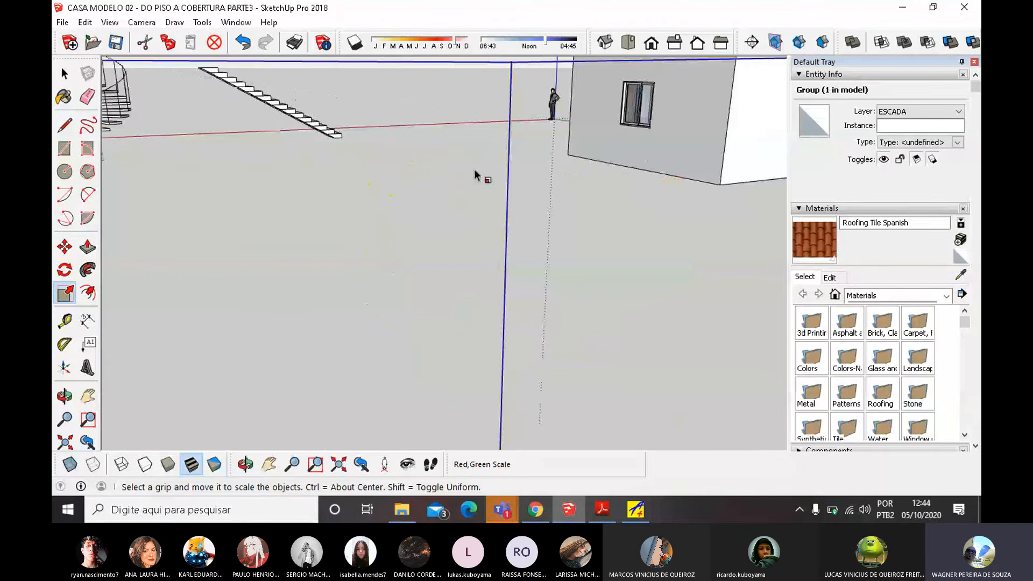
middle_drag(476, 176, 627, 175)
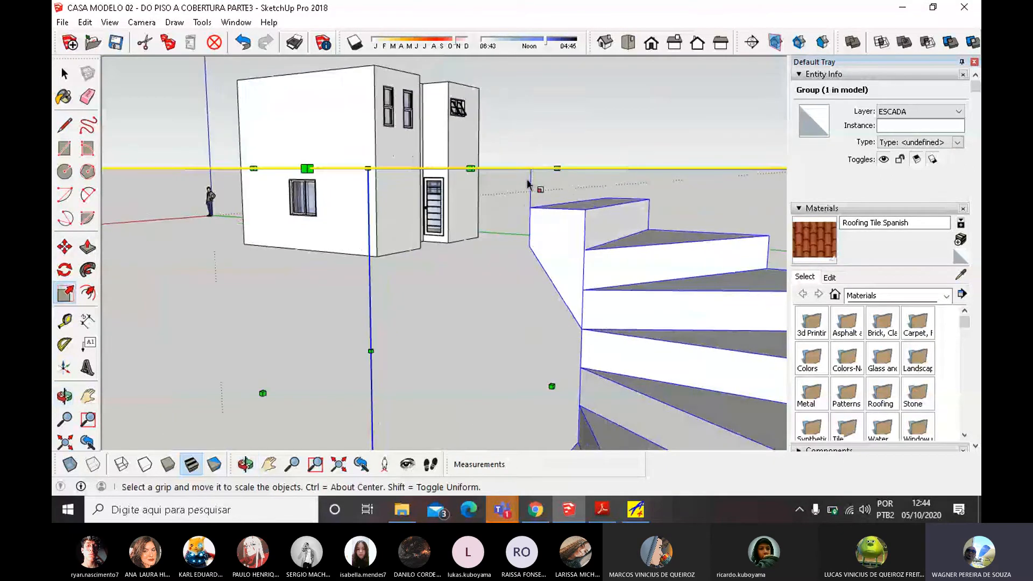
scroll(528, 181, down, 6)
middle_drag(536, 171, 524, 299)
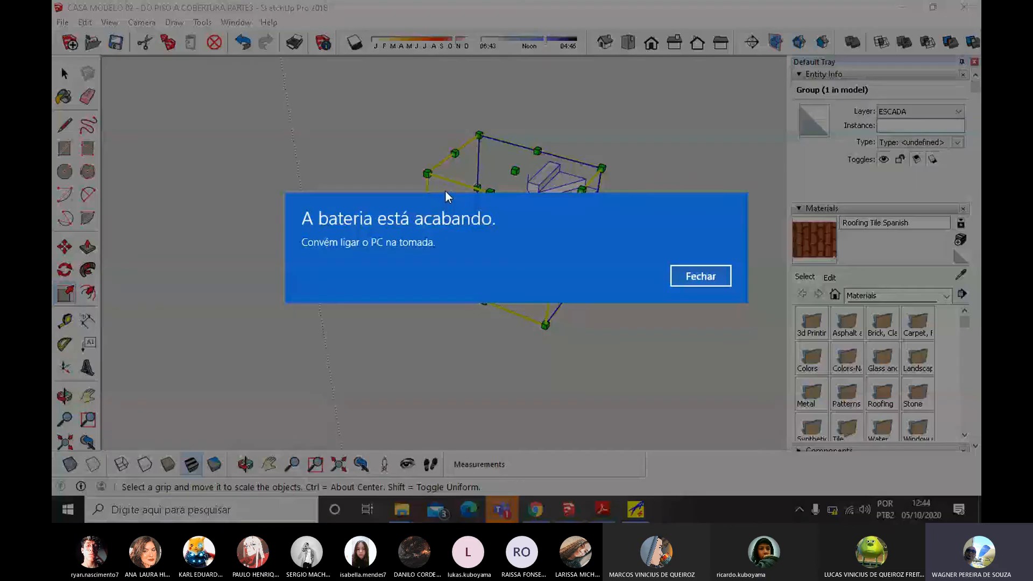
Dismiss the low-battery warning and lower the screen brightness.
click(701, 277)
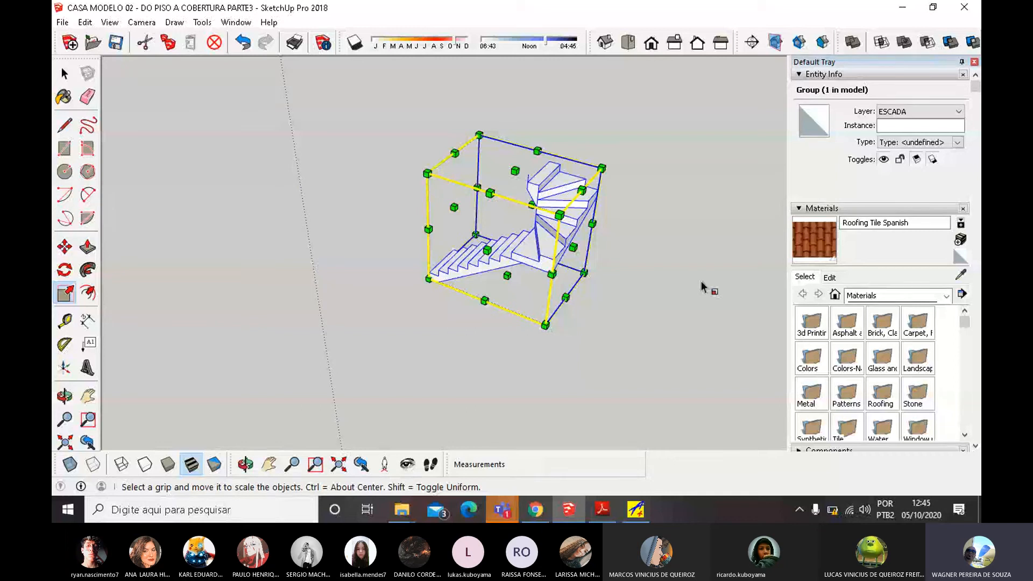
key(XF86MonBrightnessDown)
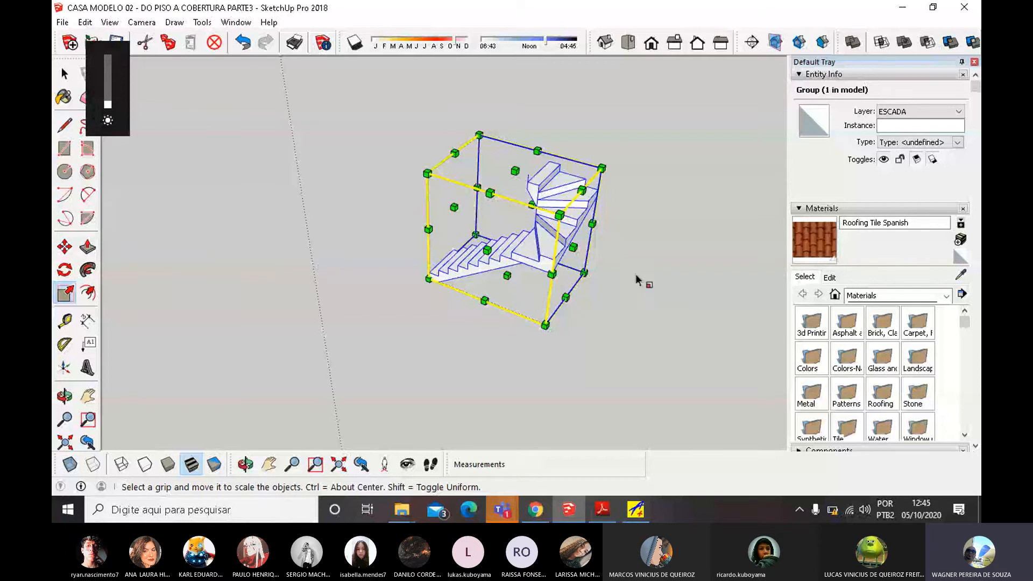
mouse_move(835, 515)
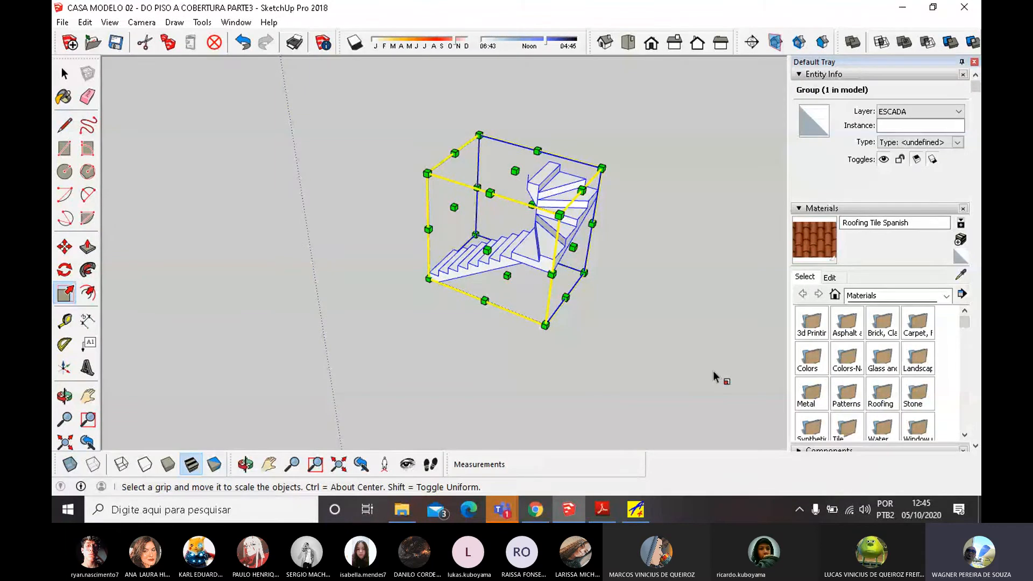
Inside the staircase group, draw a vertical 1.05 m by 0.17 m rectangle along the top step's rear edge as an extra riser.
middle_drag(536, 179, 457, 177)
scroll(542, 182, up, 5)
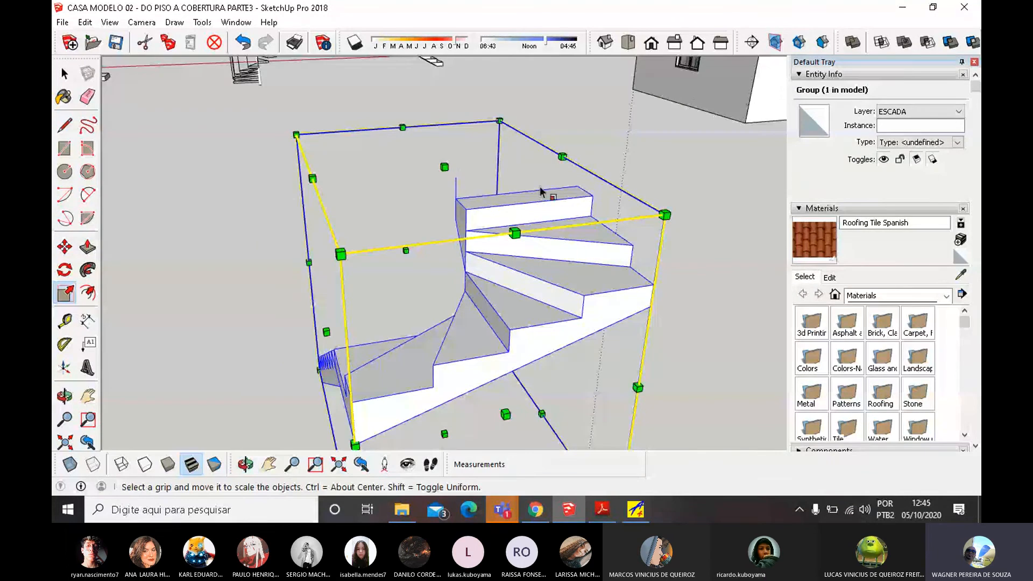
click(65, 74)
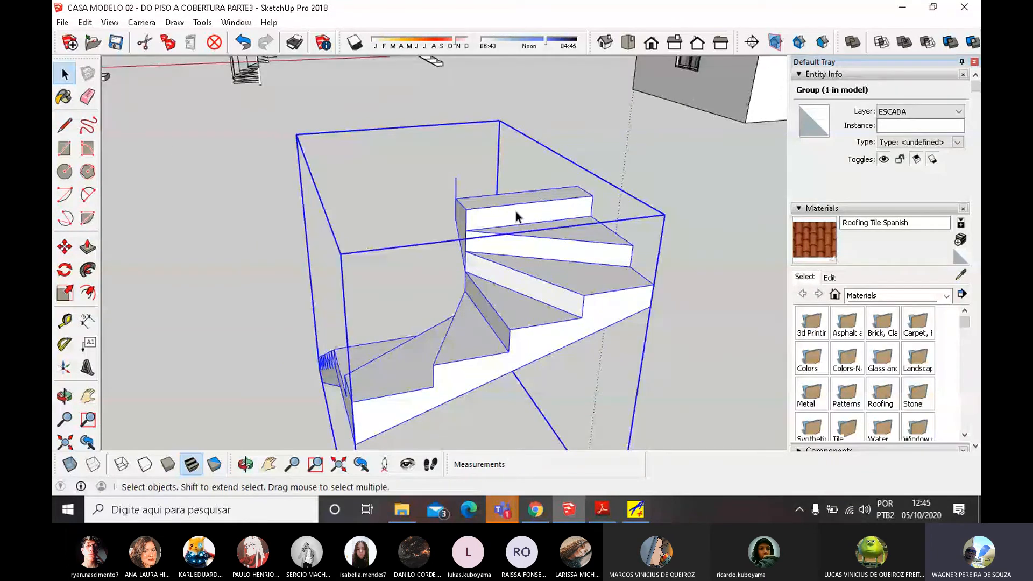
double_click(521, 218)
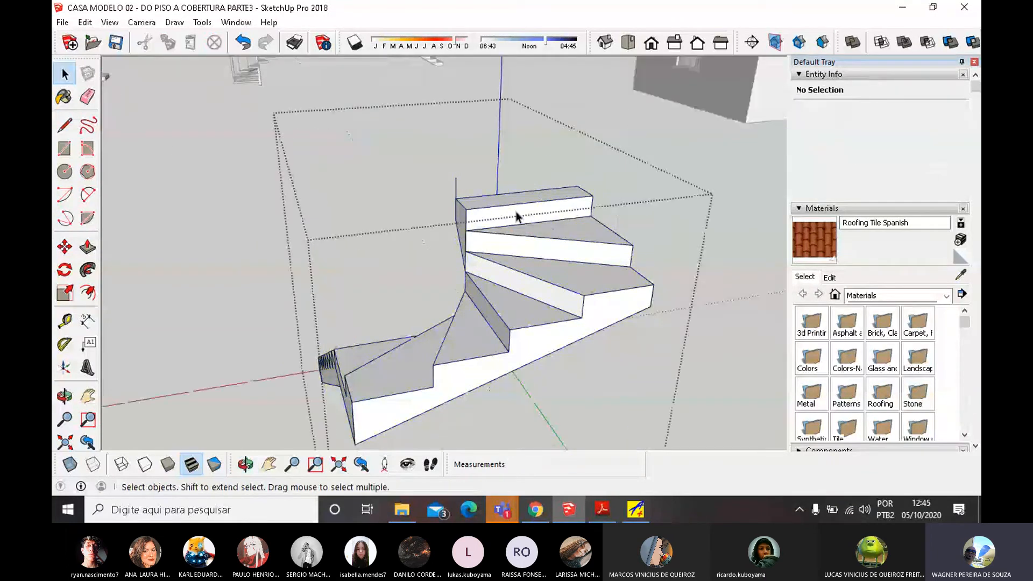
click(64, 126)
click(455, 178)
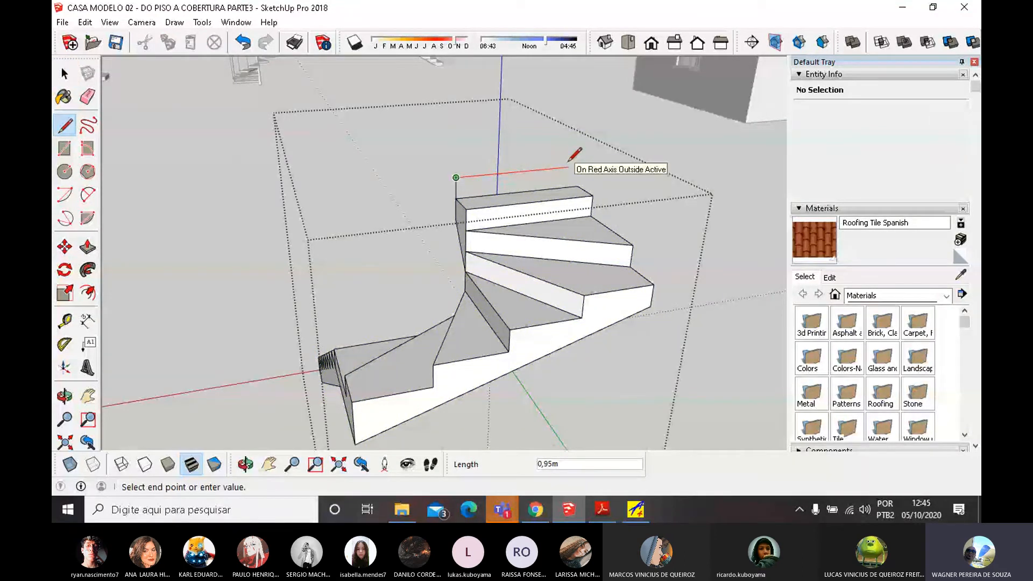
click(64, 148)
click(577, 185)
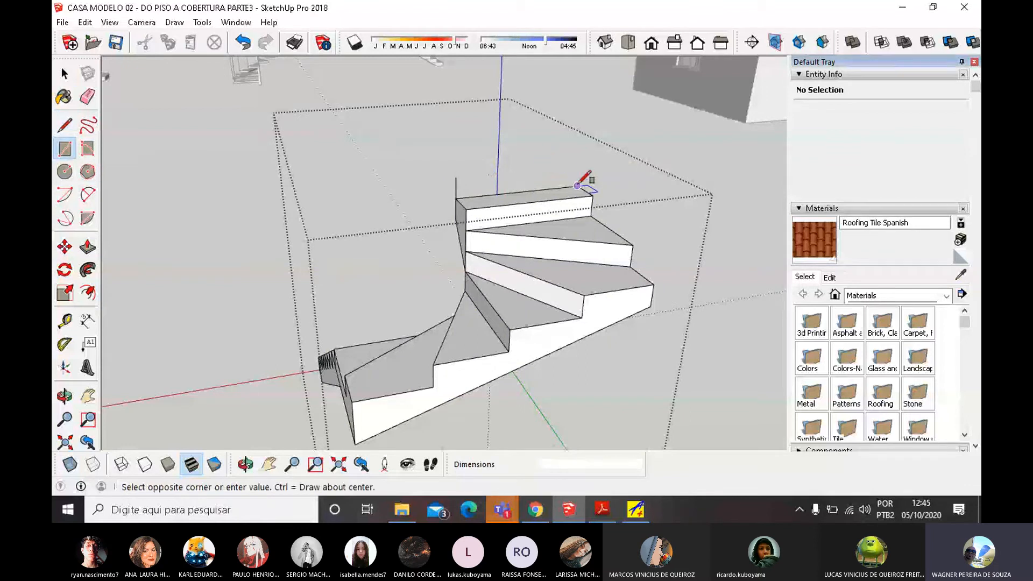
click(457, 177)
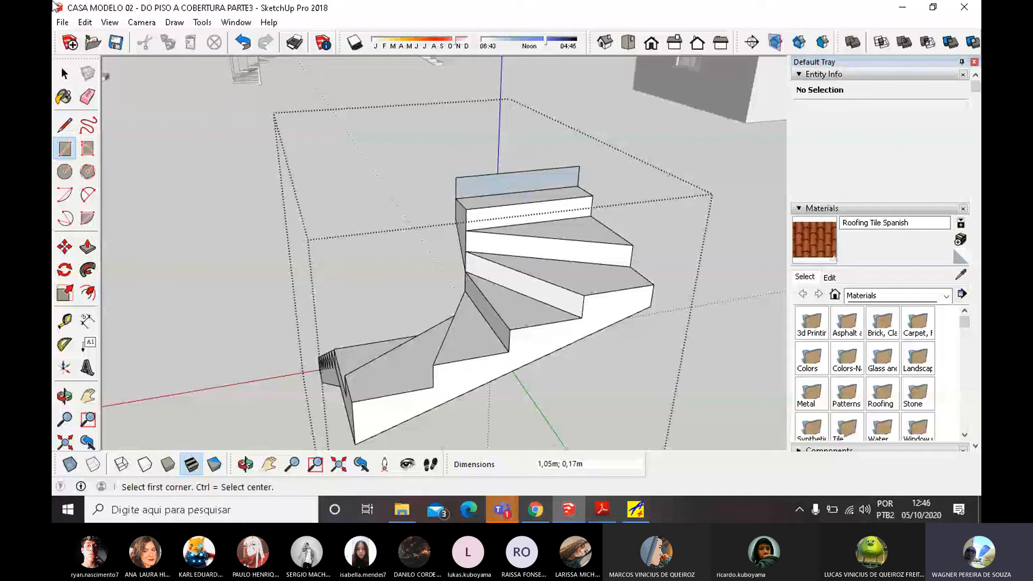
Reverse the new riser face and close the staircase group.
click(64, 73)
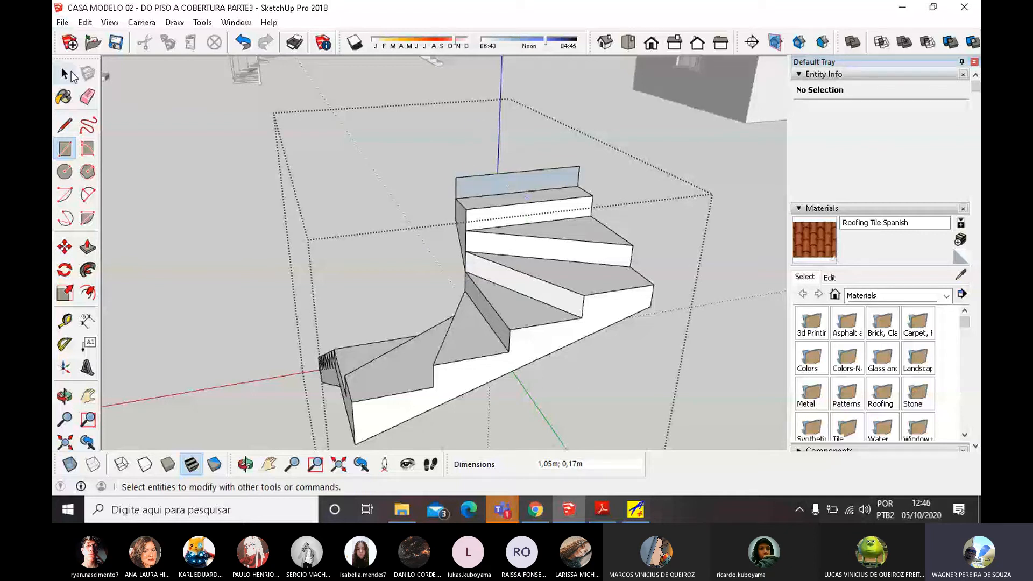
right_click(475, 189)
click(526, 323)
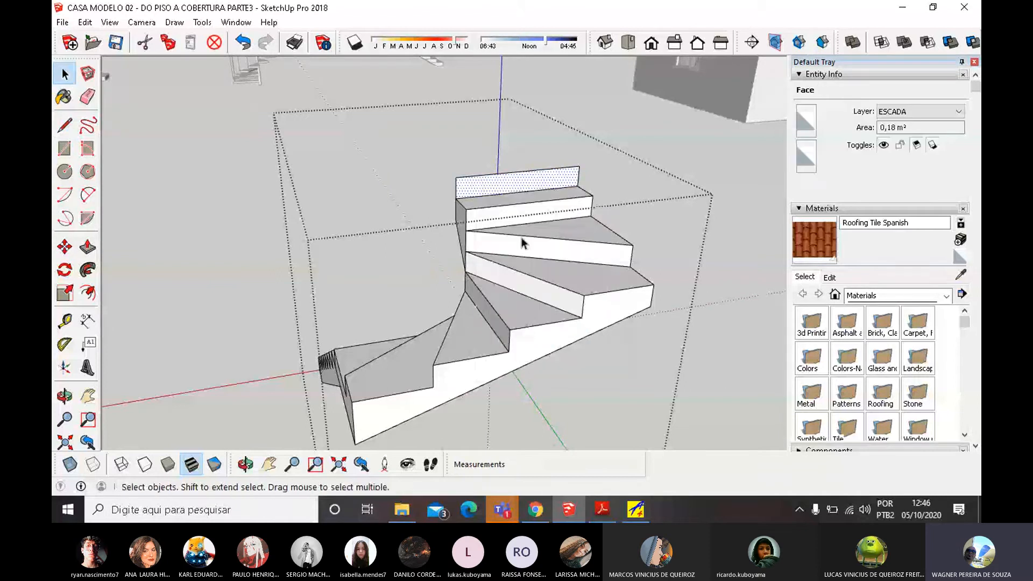
middle_drag(524, 240, 523, 180)
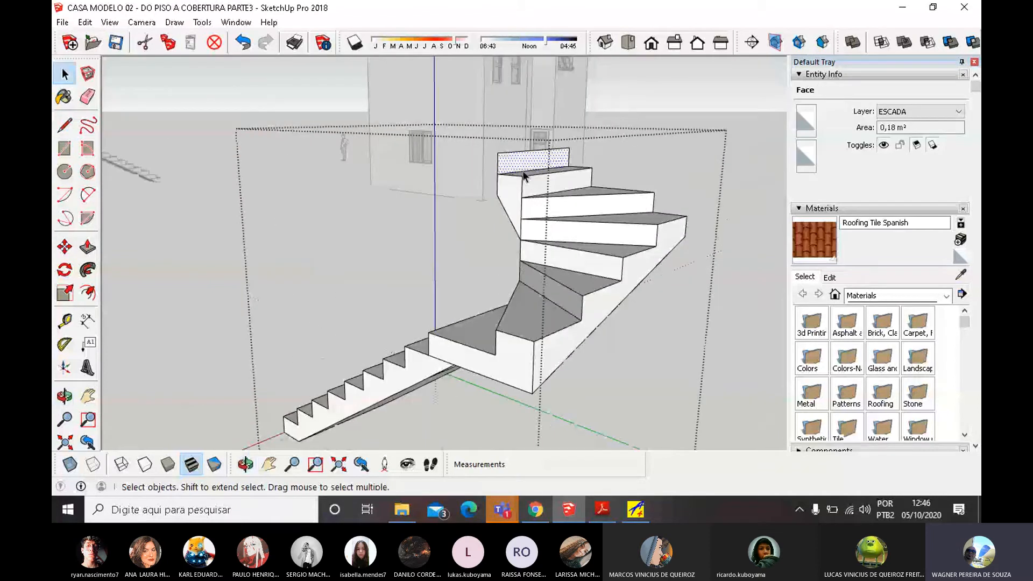
click(183, 84)
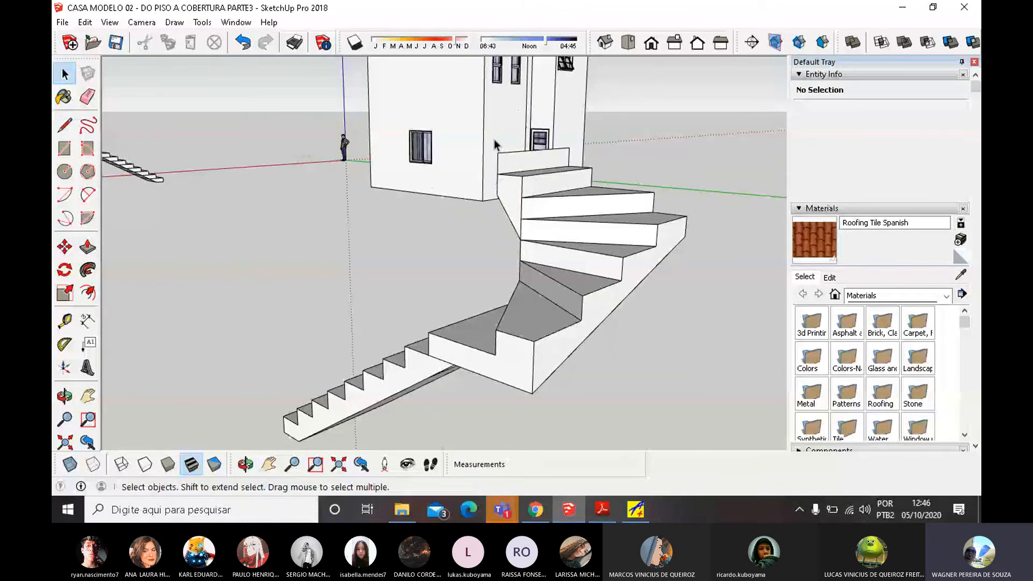
scroll(530, 240, down, 1)
click(543, 242)
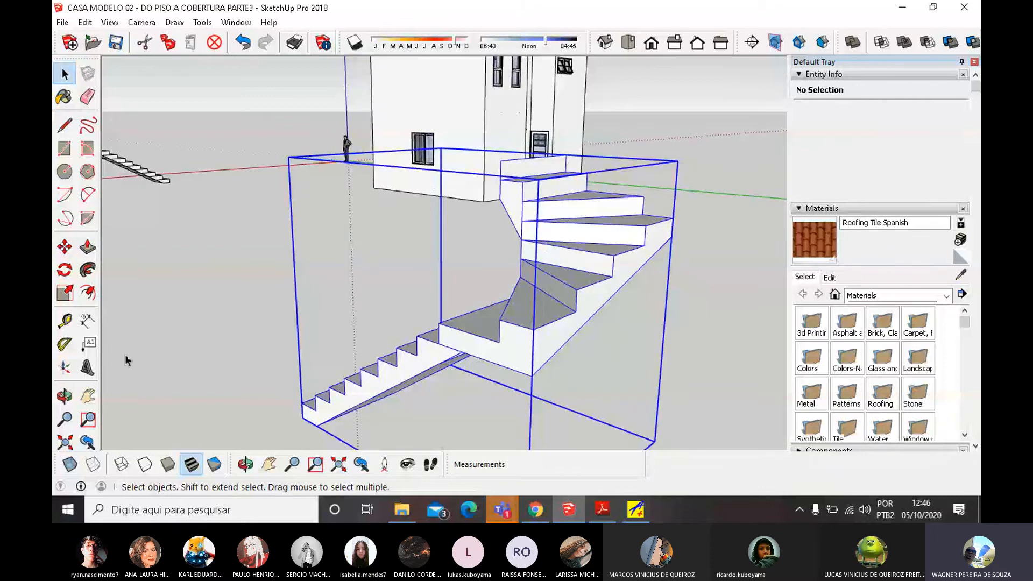
click(65, 293)
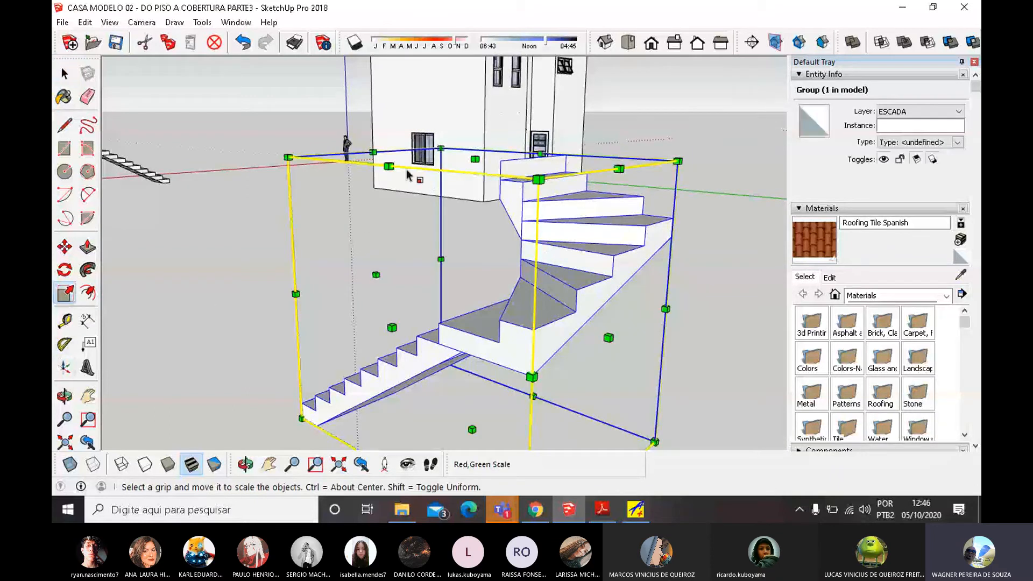
scroll(460, 248, down, 3)
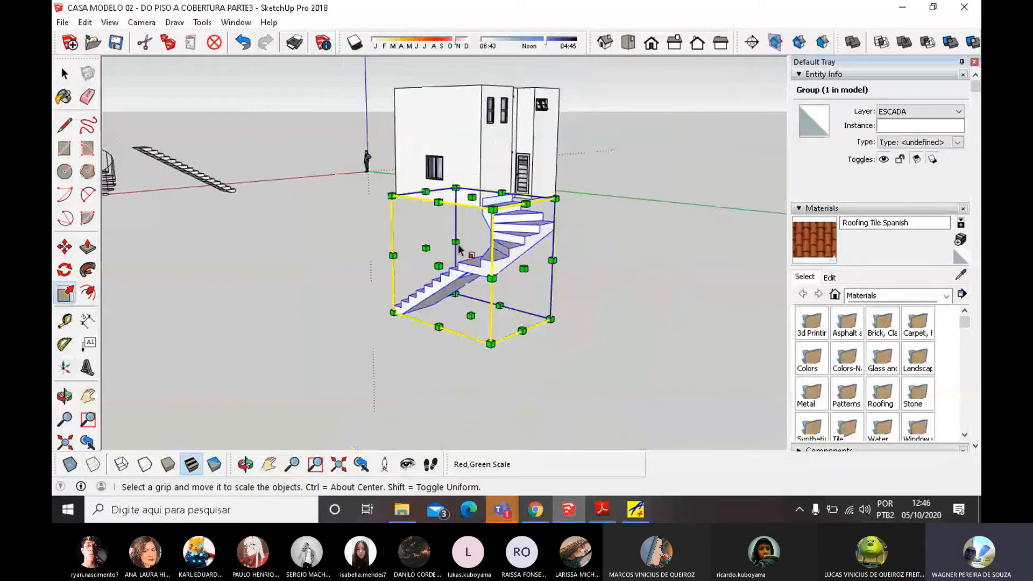
middle_drag(459, 248, 503, 291)
click(65, 247)
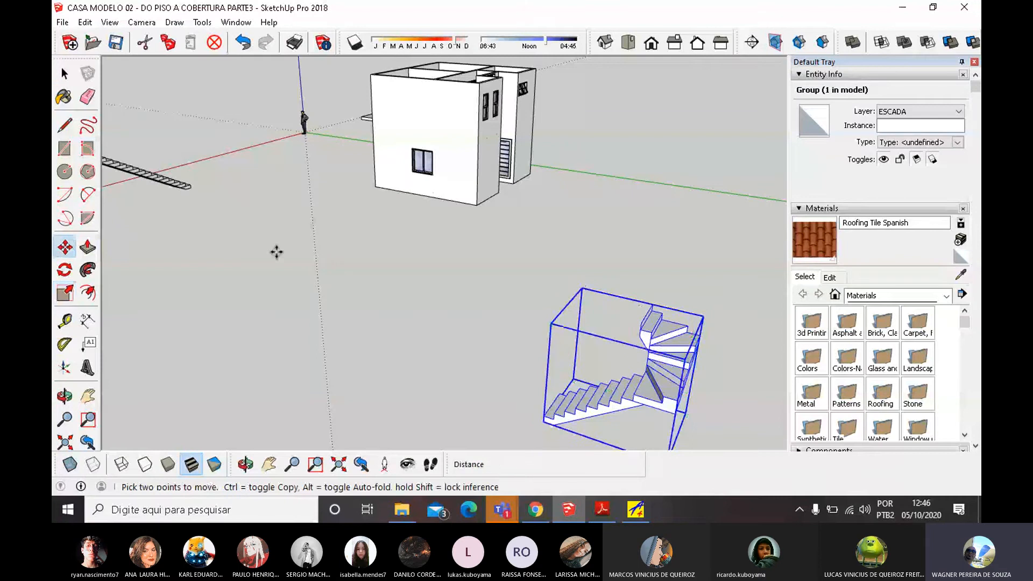
scroll(383, 230, down, 2)
scroll(463, 355, up, 4)
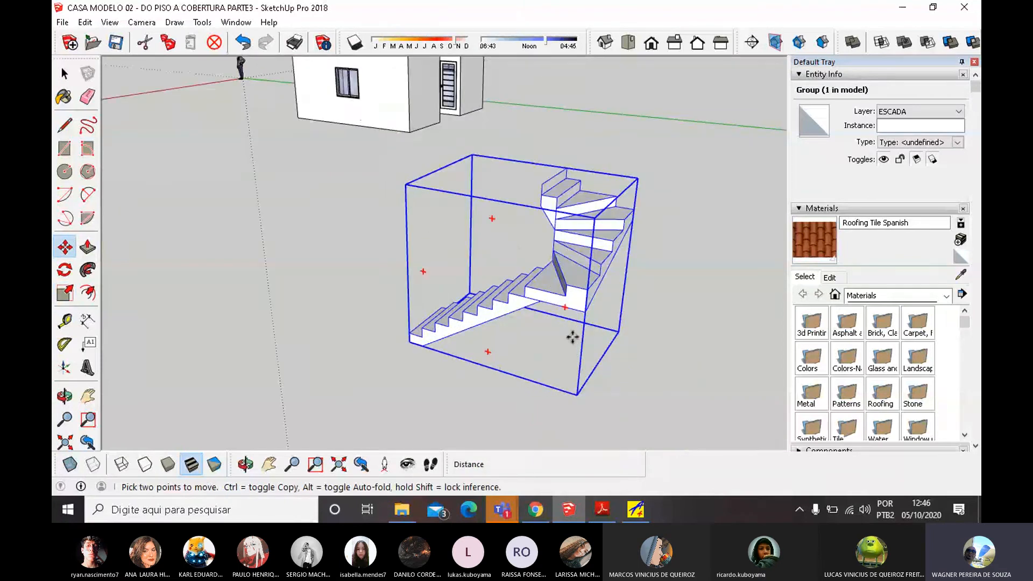
click(585, 313)
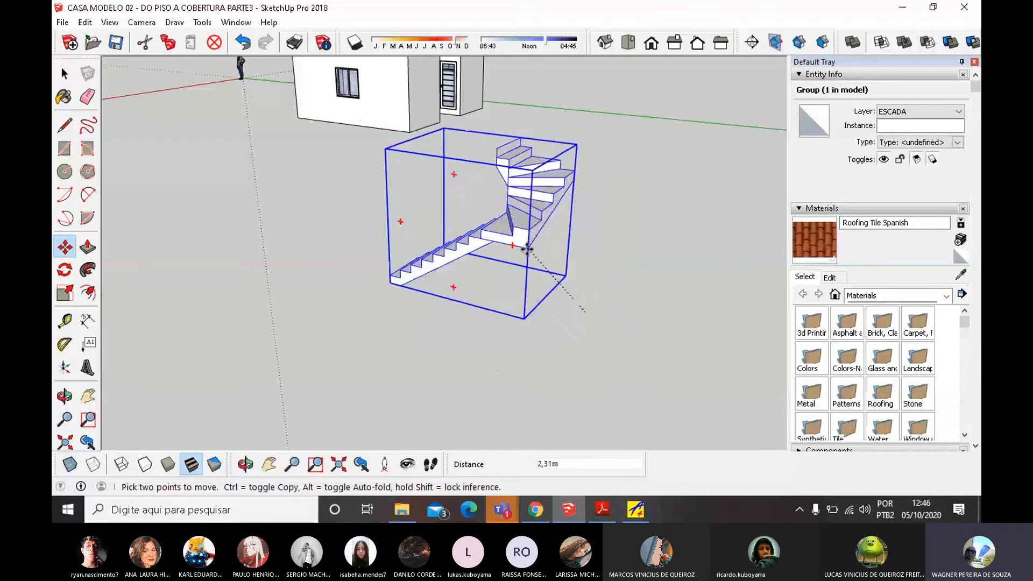
scroll(525, 249, down, 3)
middle_drag(444, 221, 483, 266)
scroll(358, 221, down, 2)
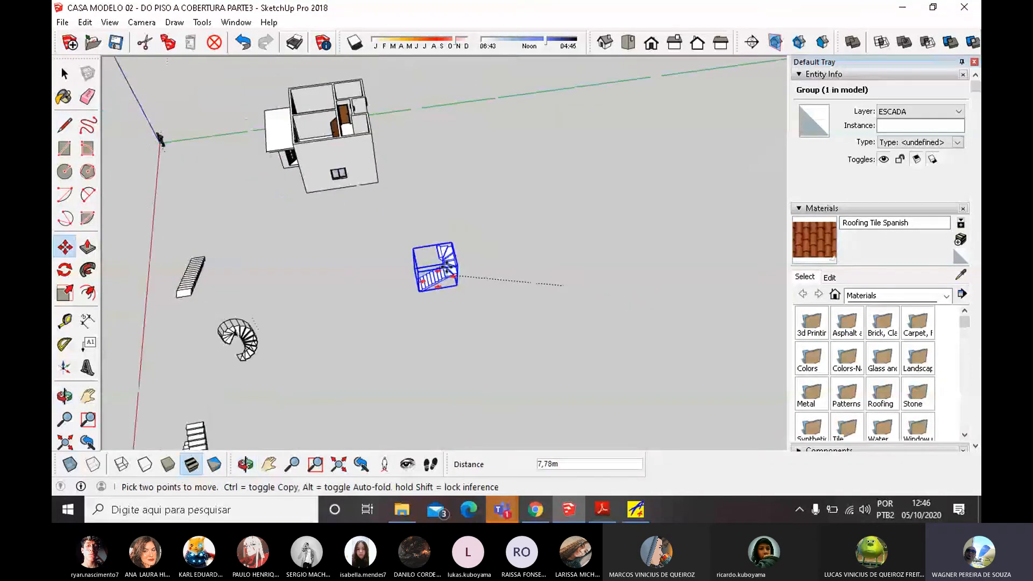
key(Escape)
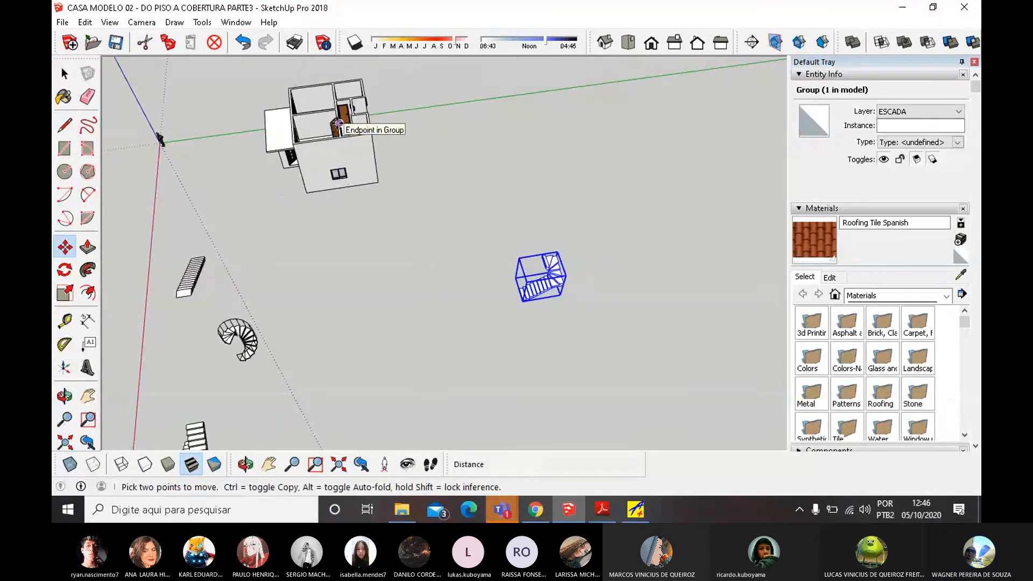
Hide the house's upper floor group.
key(space)
click(327, 117)
right_click(327, 117)
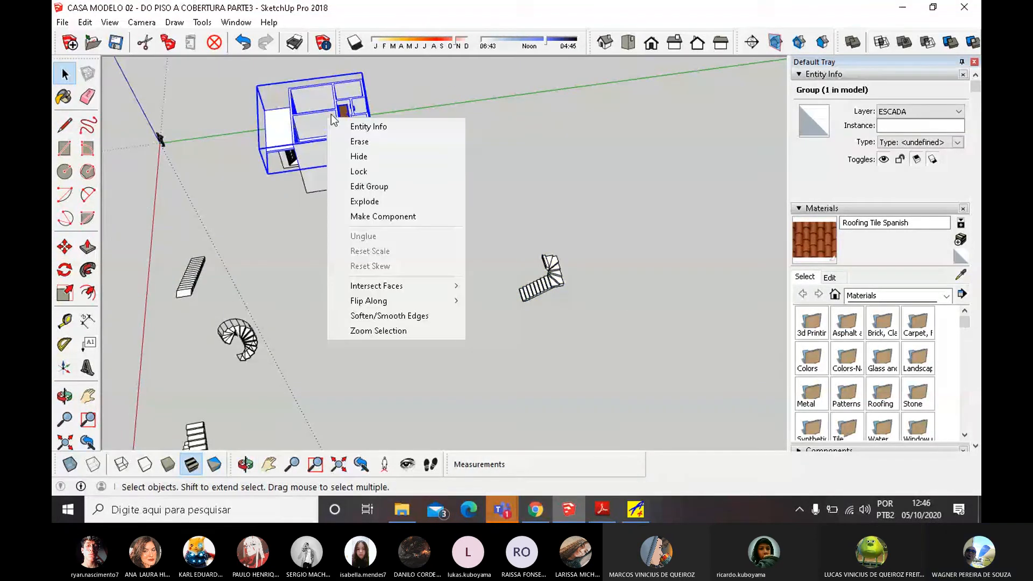
click(359, 156)
Move the staircase group by its lower outer corner into the ground-floor stair room, against the long exterior wall.
scroll(292, 133, up, 2)
mouse_move(292, 134)
middle_down()
mouse_move(382, 202)
mouse_move(728, 229)
middle_up()
click(727, 229)
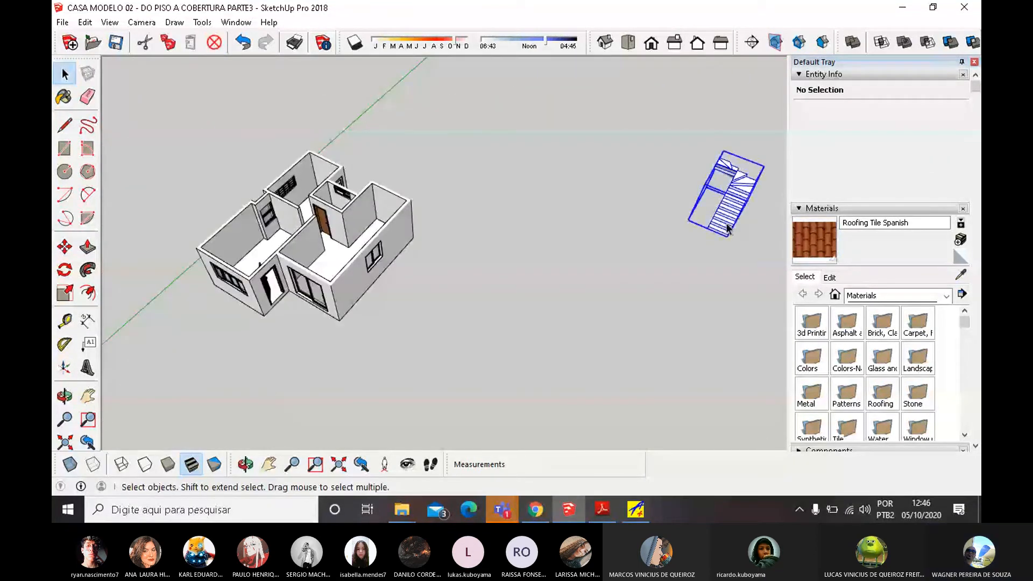
key(m)
scroll(737, 242, up, 3)
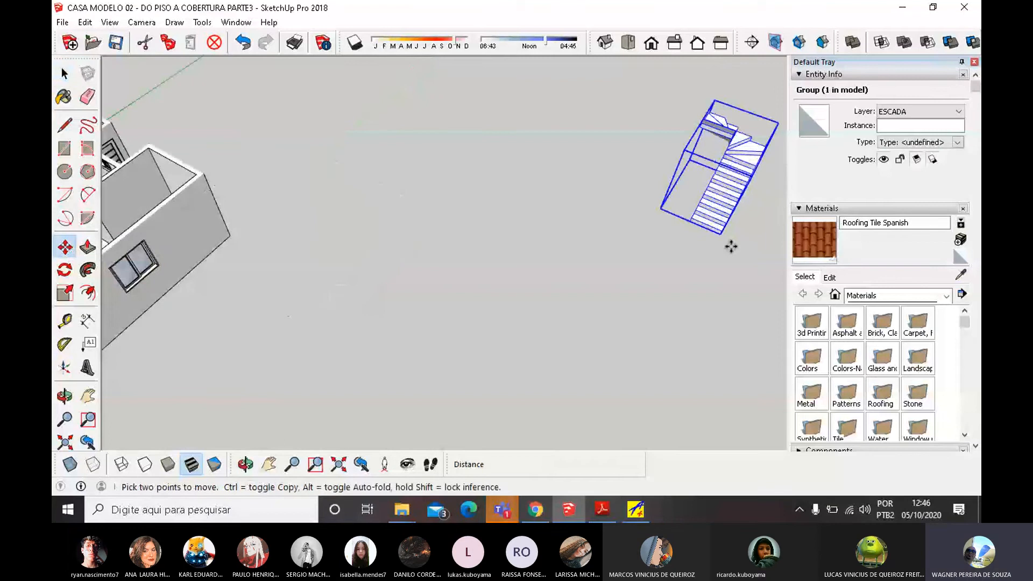
scroll(728, 245, up, 4)
middle_drag(713, 231, 733, 250)
scroll(683, 258, down, 5)
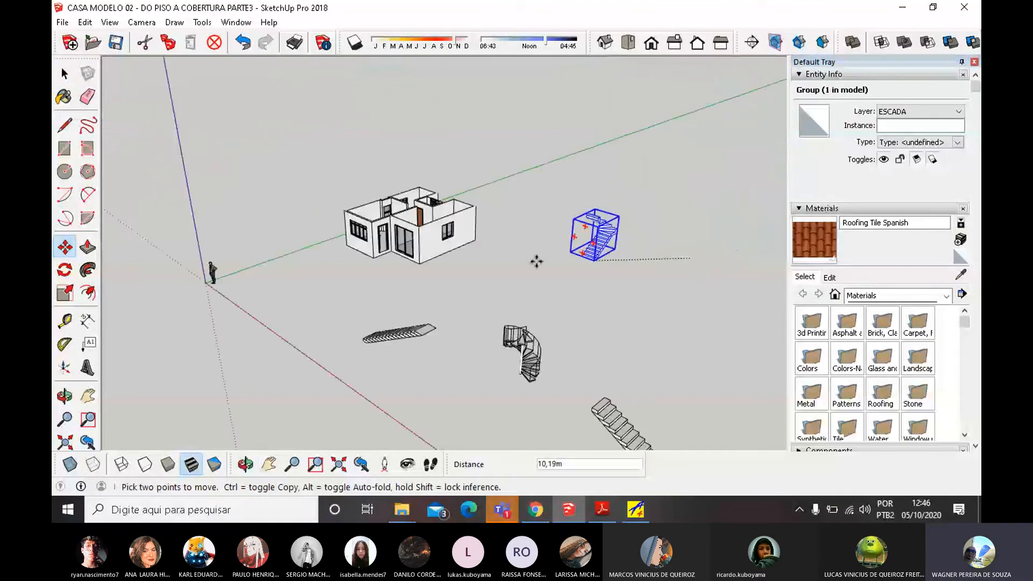
middle_drag(536, 261, 635, 329)
scroll(270, 212, up, 8)
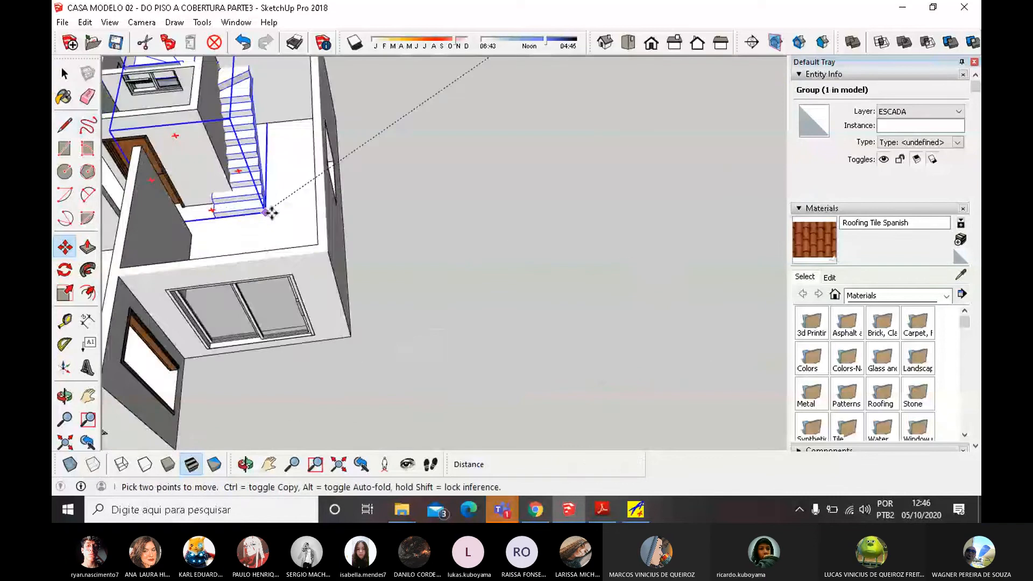
click(399, 246)
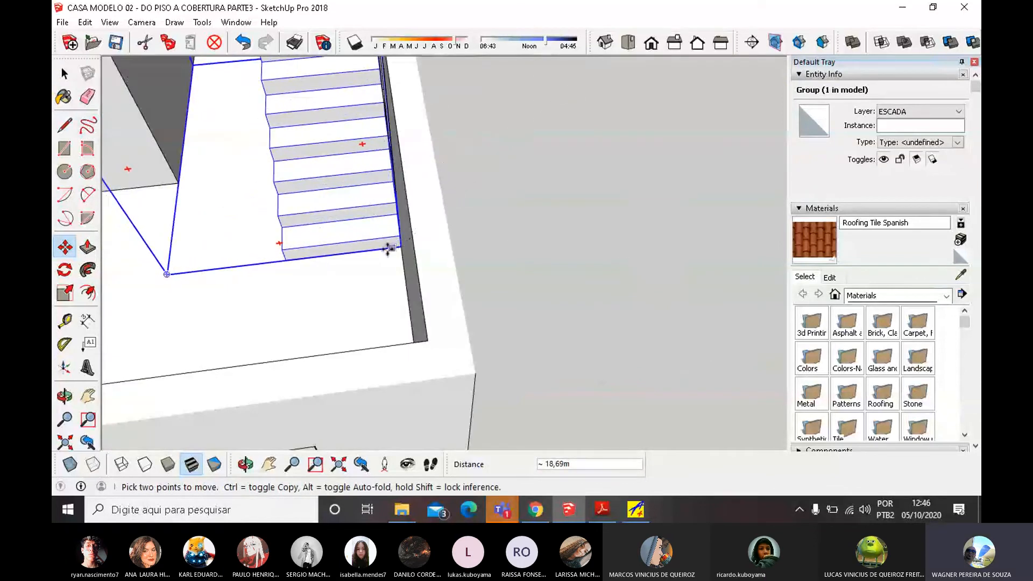
Move the staircase group about 0.54 m along the exterior wall into the room's rear corner.
scroll(394, 272, down, 5)
key(o)
drag(364, 201, 389, 215)
key(m)
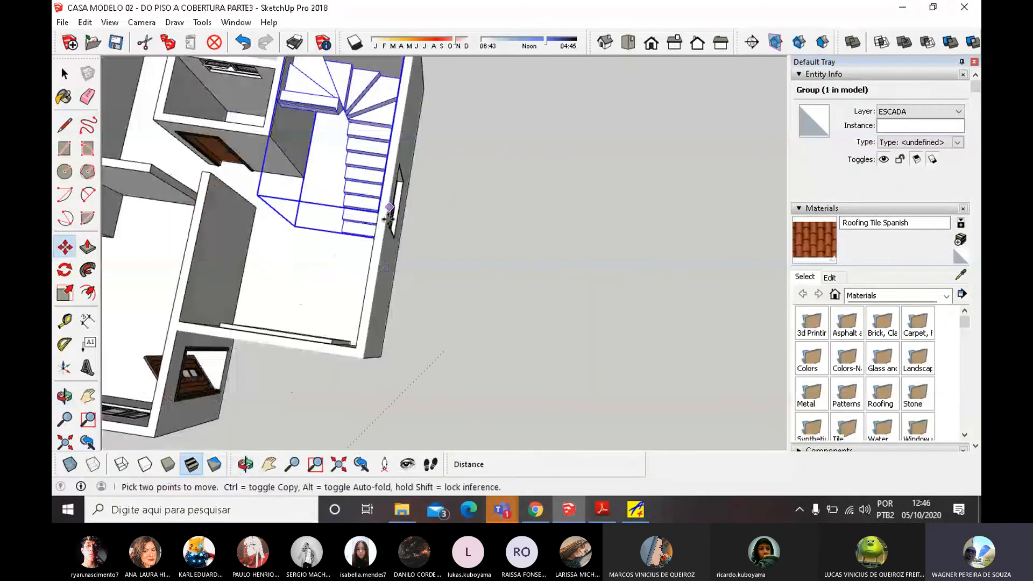
middle_drag(389, 215, 295, 229)
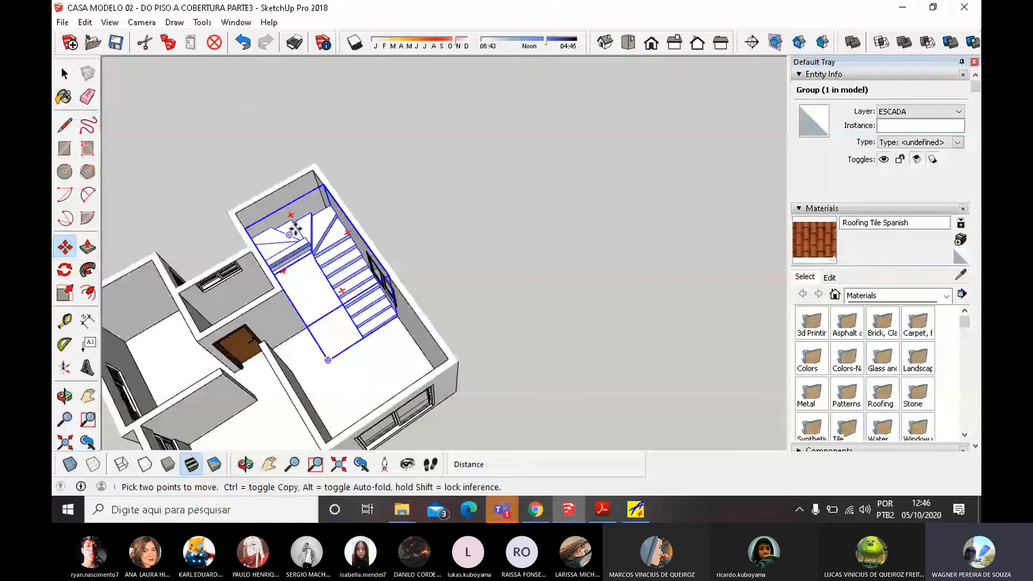
scroll(295, 229, up, 5)
click(331, 204)
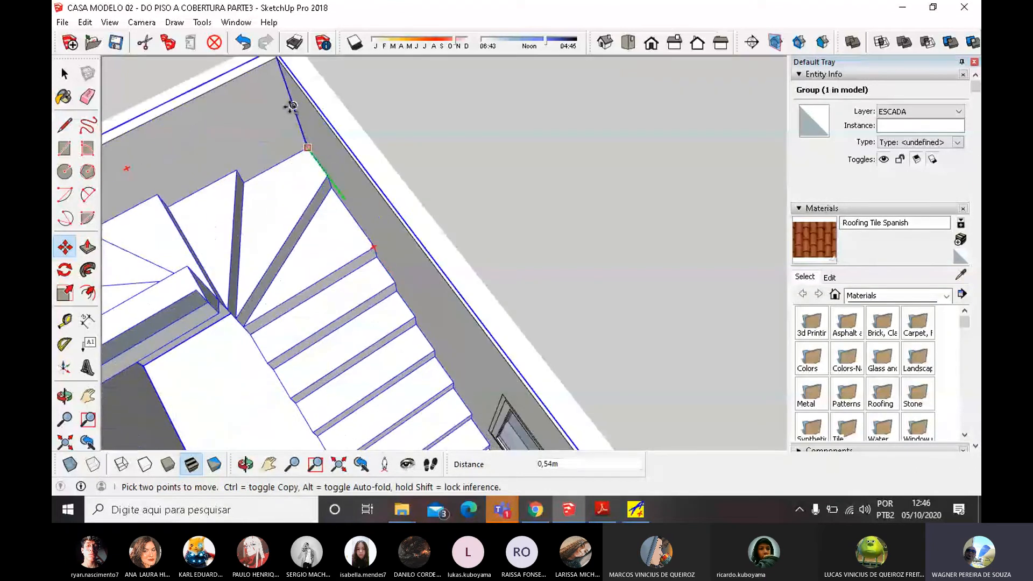
key(Escape)
Unhide the house's upper floor.
scroll(433, 200, down, 3)
middle_drag(433, 200, 323, 159)
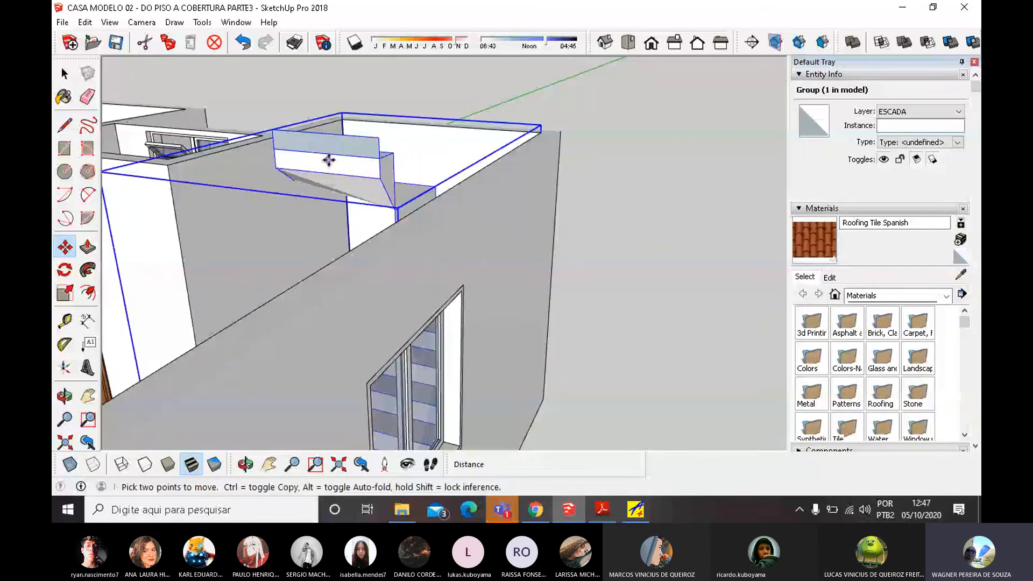
scroll(372, 191, down, 3)
click(85, 22)
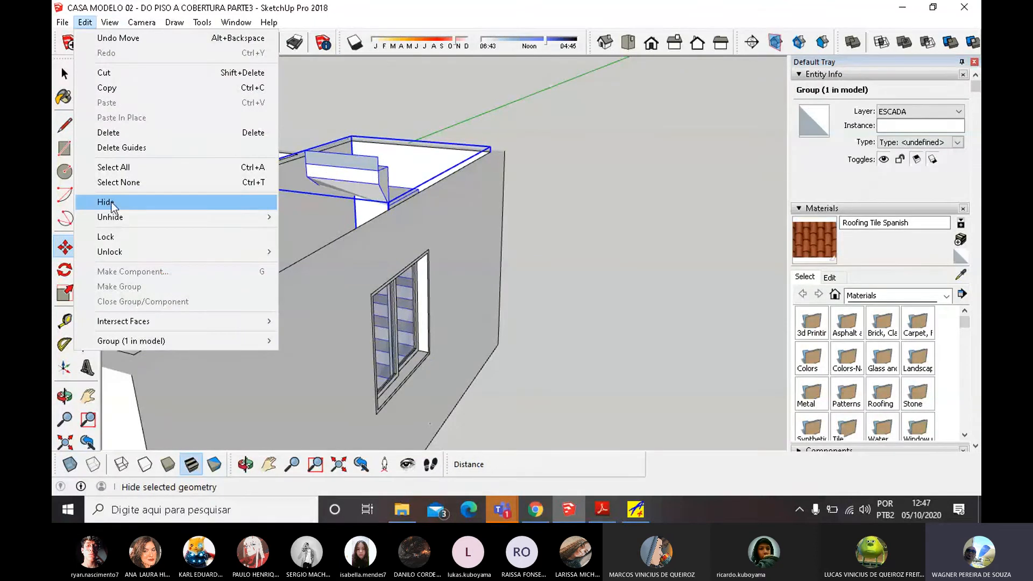
mouse_move(111, 217)
click(304, 232)
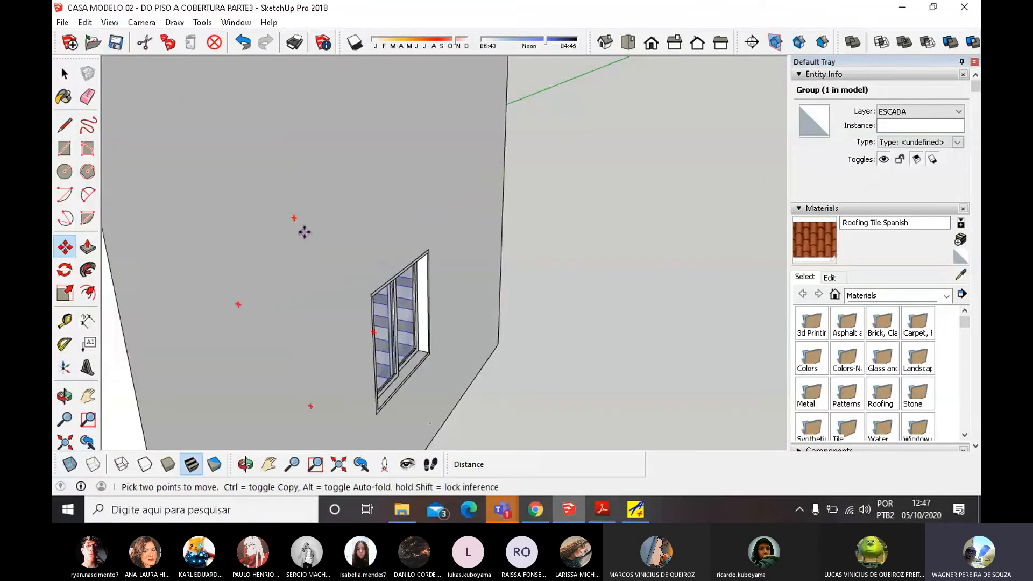
Examine how the staircase's top step and extra riser meet the edge of the upper floor slab.
scroll(450, 272, down, 7)
middle_drag(438, 305, 228, 442)
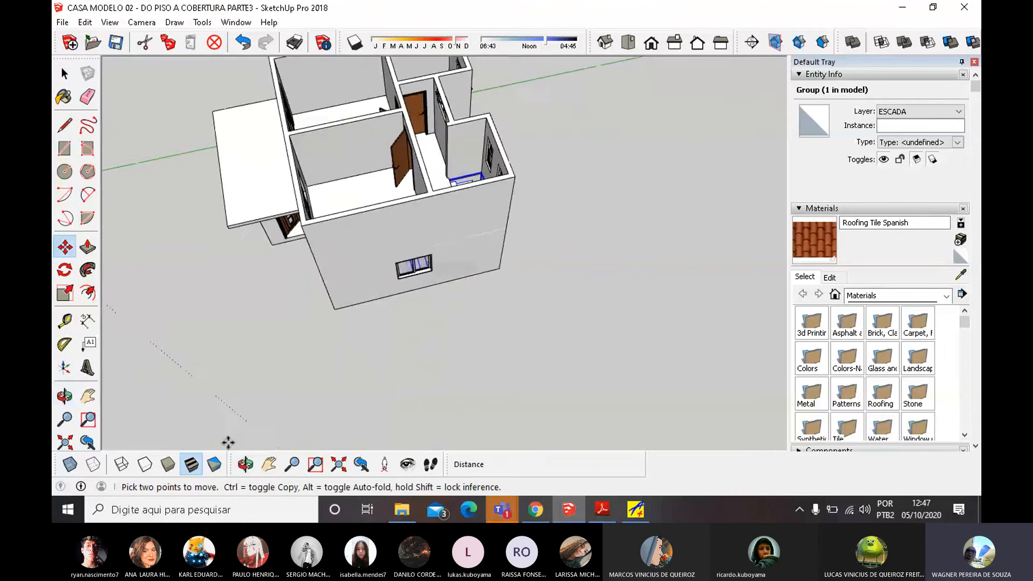
scroll(429, 224, up, 10)
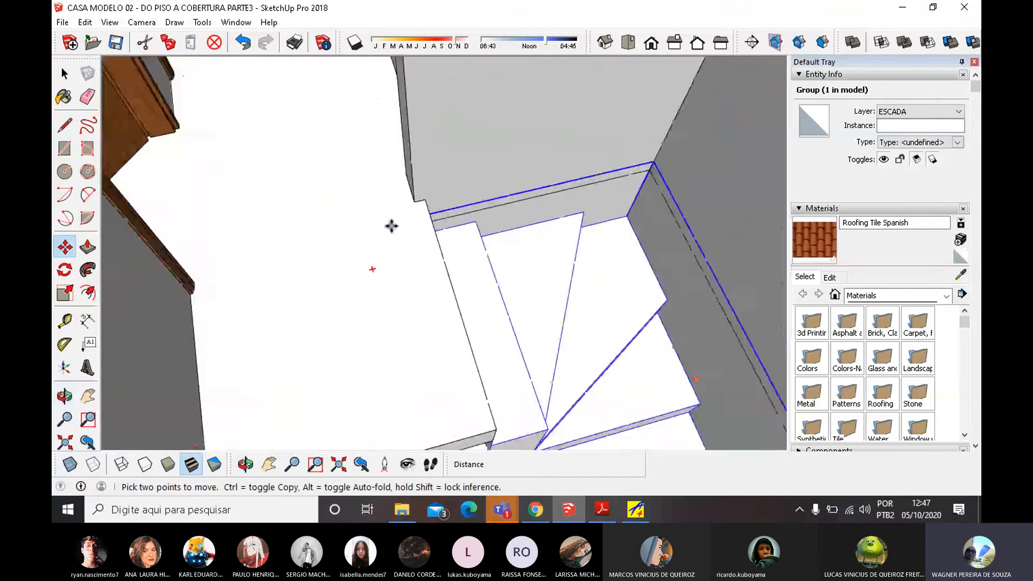
middle_drag(391, 226, 210, 244)
scroll(336, 270, up, 3)
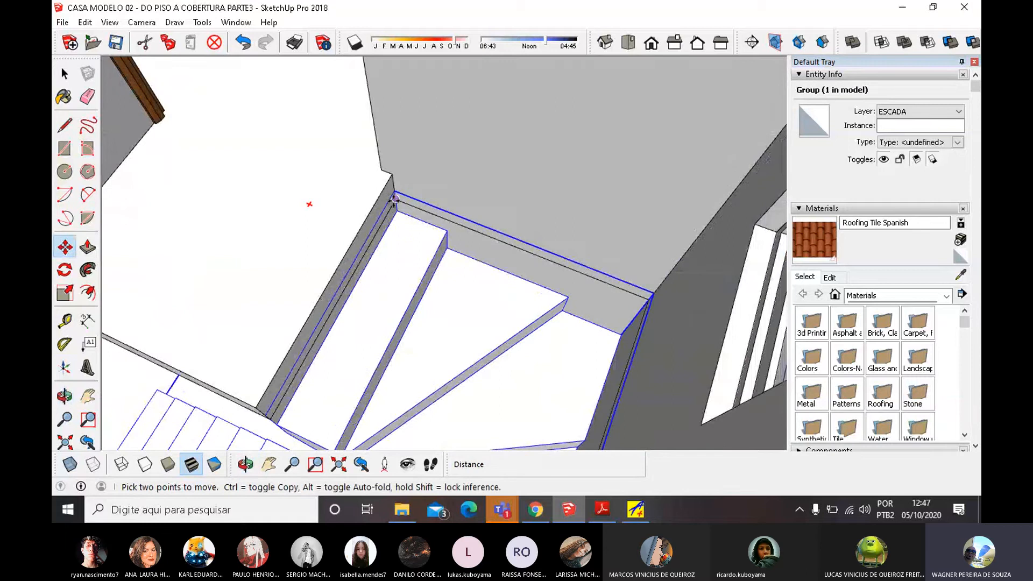
middle_drag(377, 260, 375, 232)
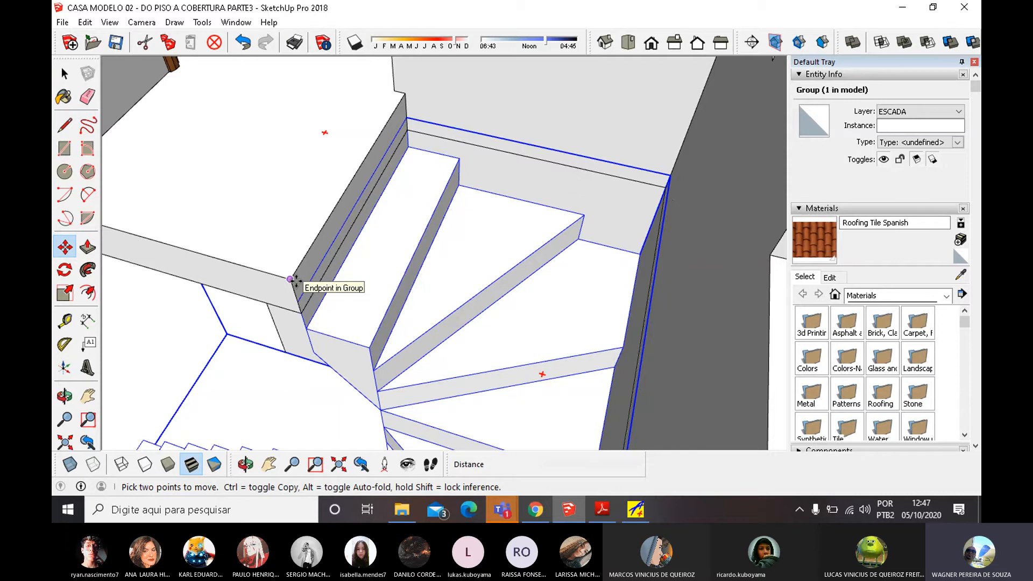
Scale the staircase group vertically by about 1.05 so its top riser reaches the surface of the upper floor slab.
click(69, 296)
scroll(452, 318, up, 5)
middle_drag(418, 281, 440, 302)
scroll(410, 309, down, 8)
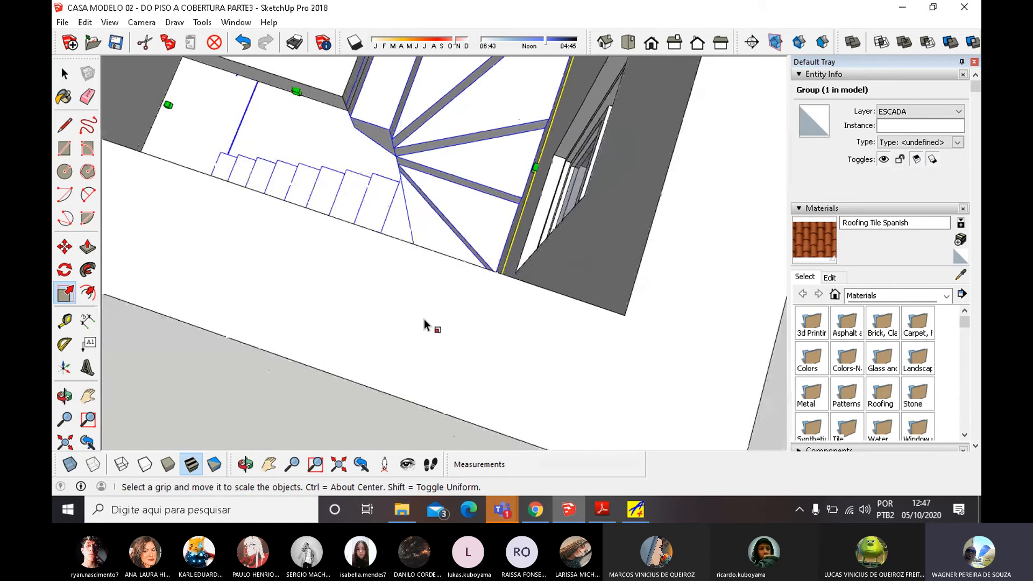
middle_drag(423, 338, 407, 259)
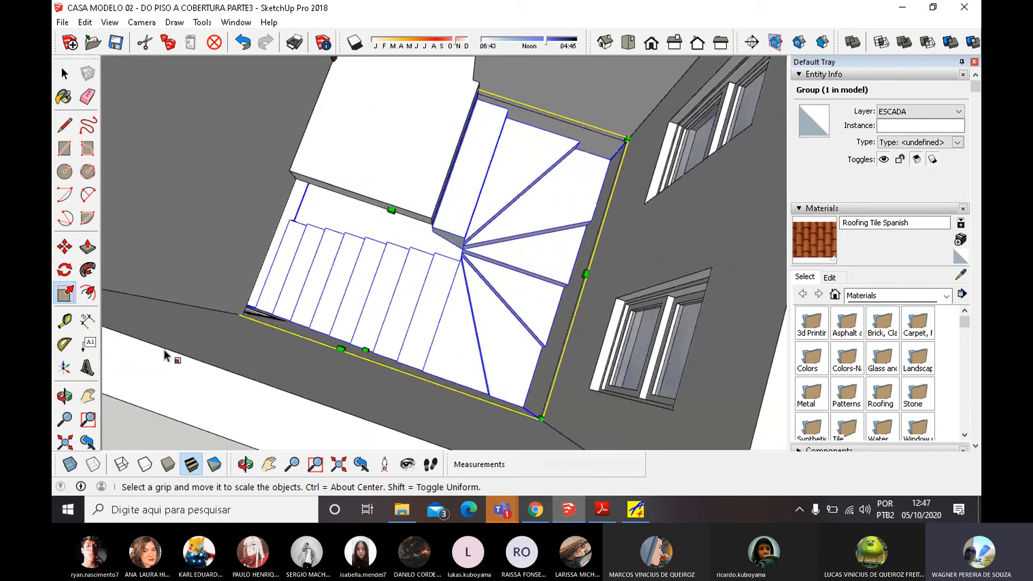
click(64, 464)
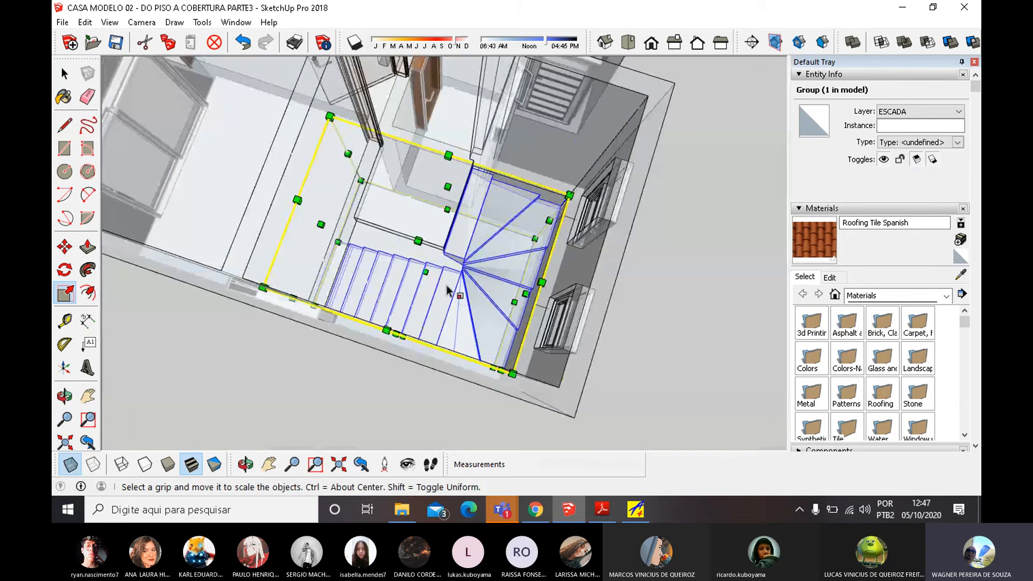
middle_drag(447, 287, 632, 247)
scroll(476, 217, up, 1)
scroll(476, 218, up, 2)
middle_drag(476, 218, 375, 225)
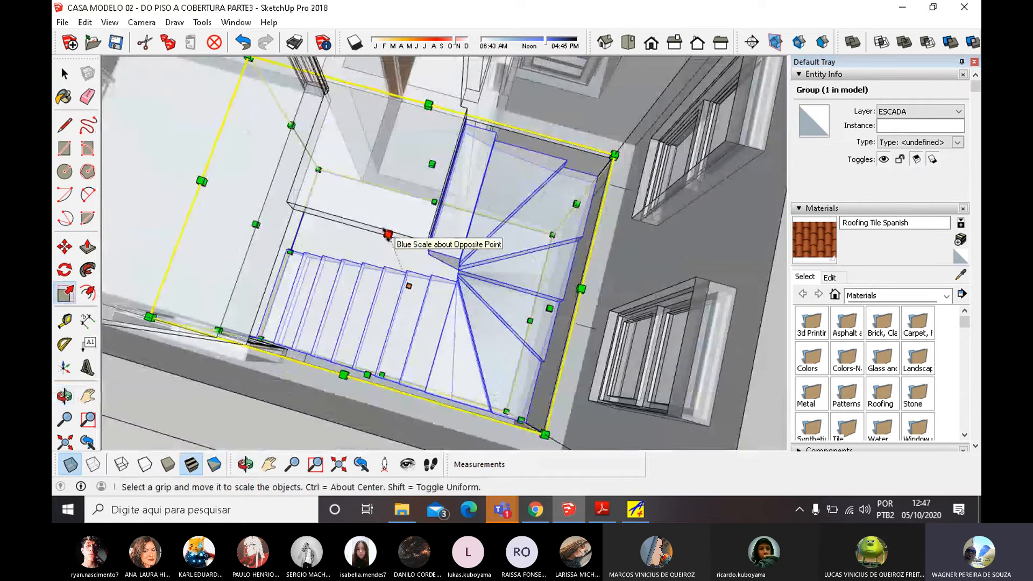
drag(387, 233, 389, 170)
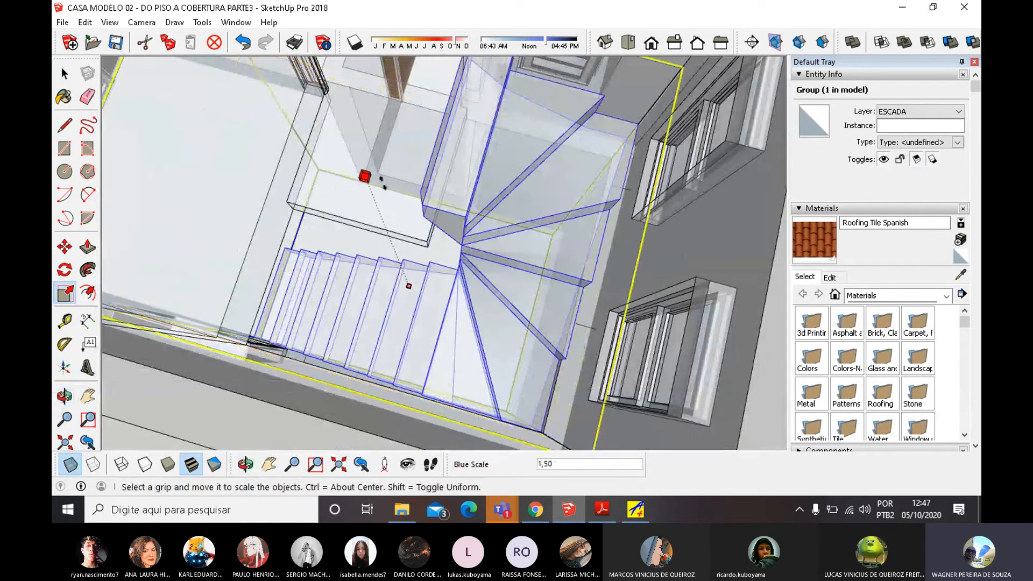
click(69, 467)
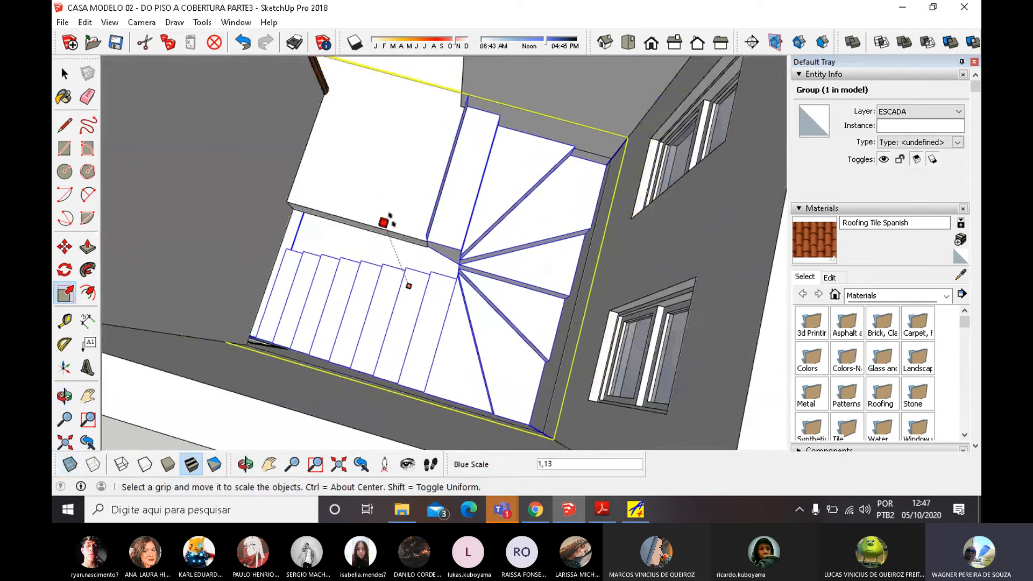
middle_drag(419, 187, 410, 166)
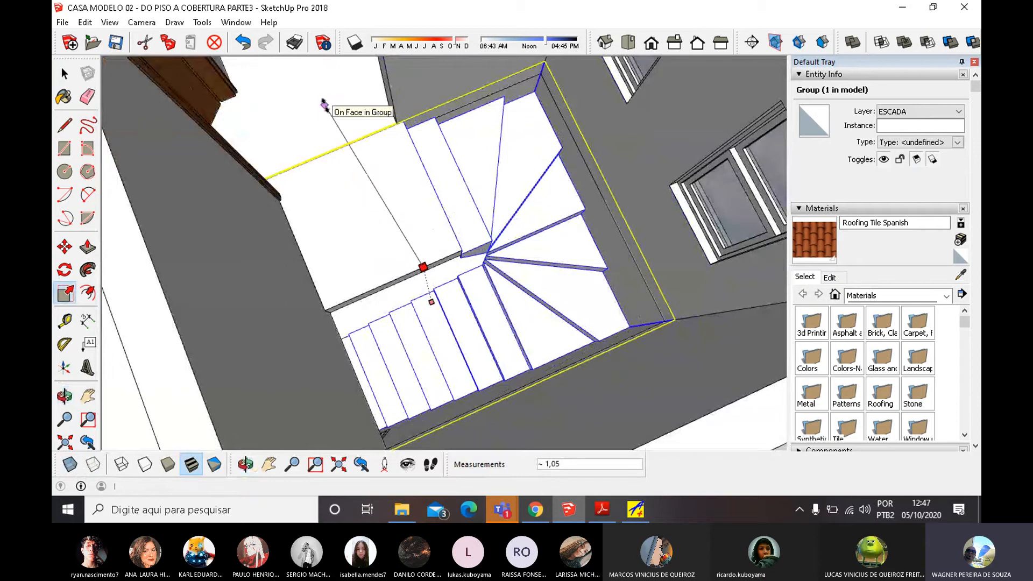
click(324, 104)
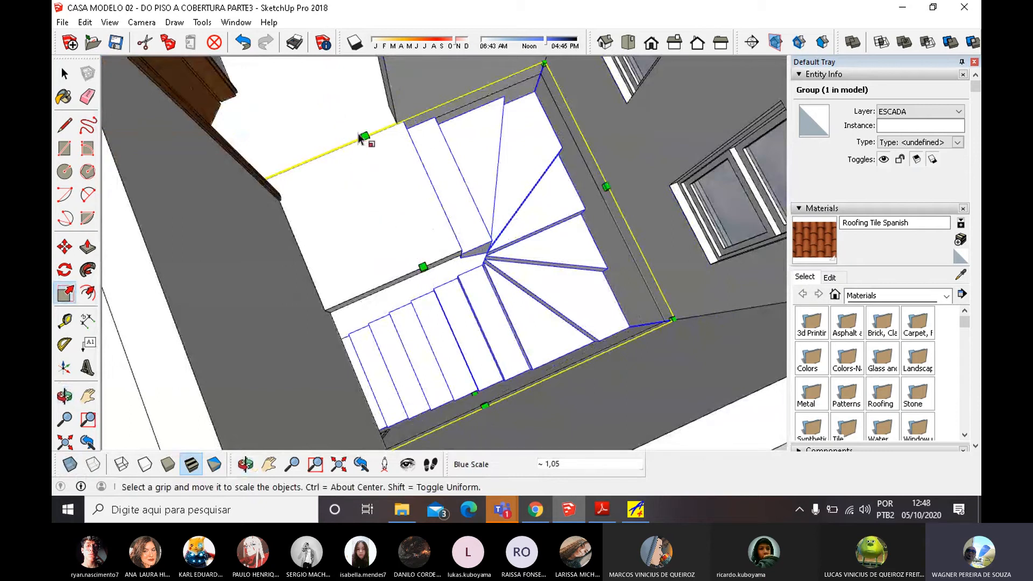
Examine the joint between the scaled staircase's top riser and the edge of the upper floor slab.
middle_drag(357, 133, 464, 266)
scroll(431, 248, up, 5)
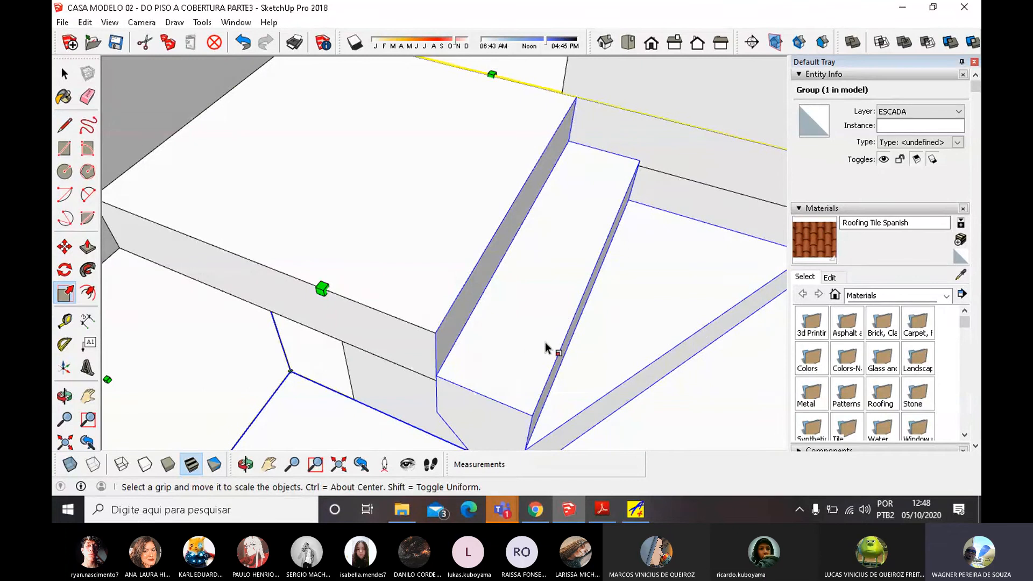
middle_drag(546, 346, 646, 288)
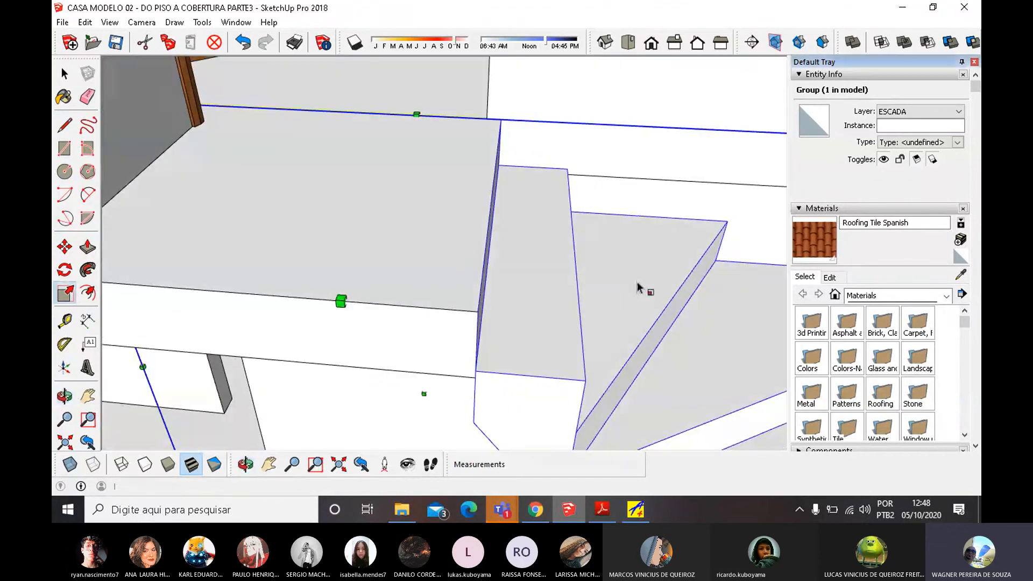
middle_drag(481, 304, 548, 284)
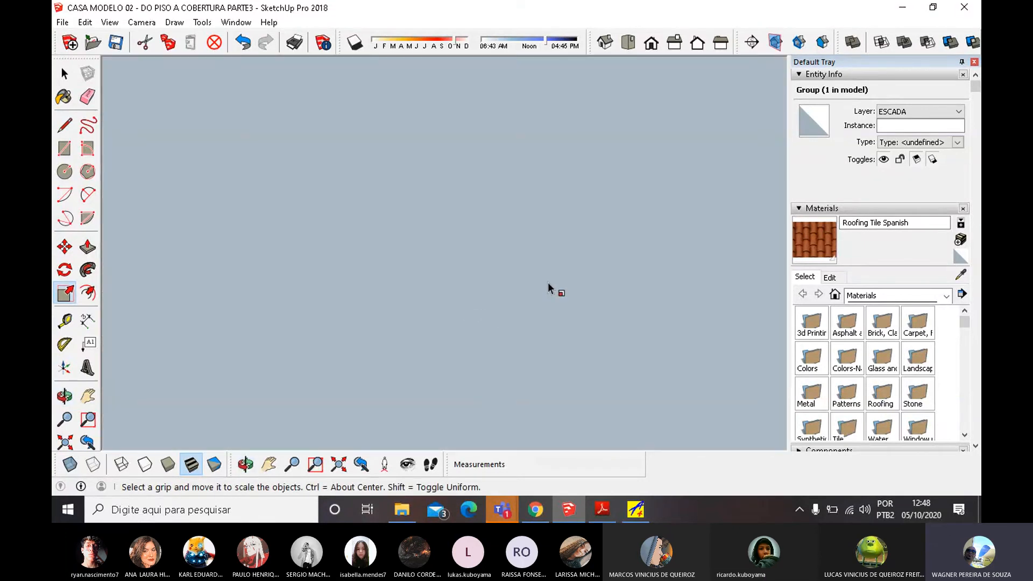
middle_drag(494, 243, 525, 269)
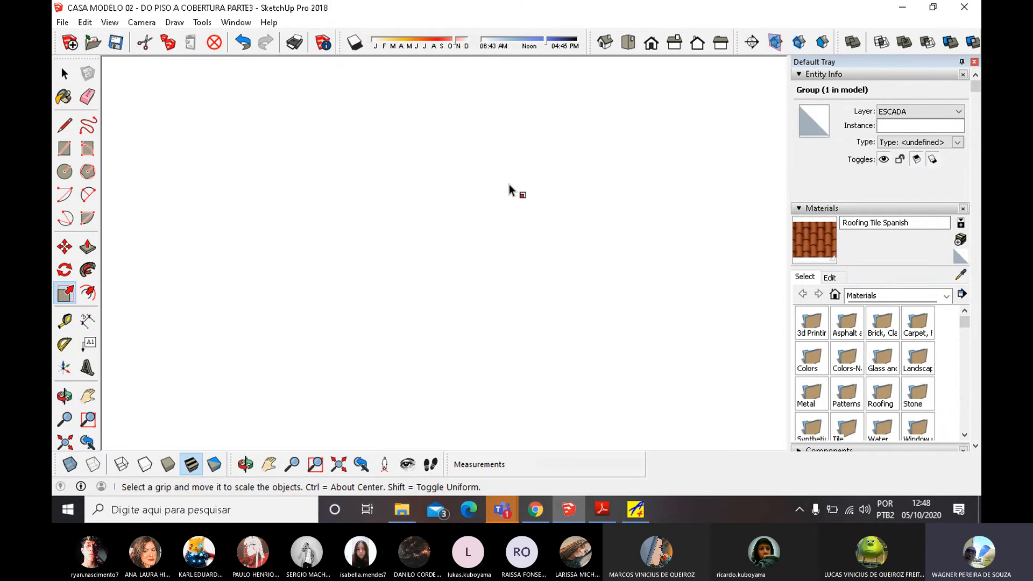
Switch to the isometric view of the house and clear the staircase selection.
click(602, 47)
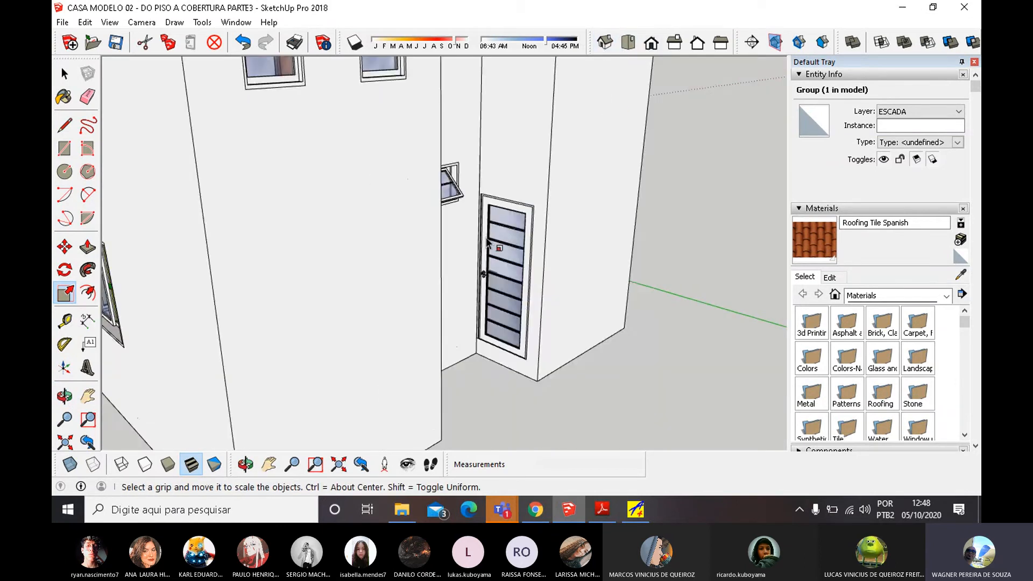
middle_drag(104, 249, 697, 240)
scroll(602, 263, down, 3)
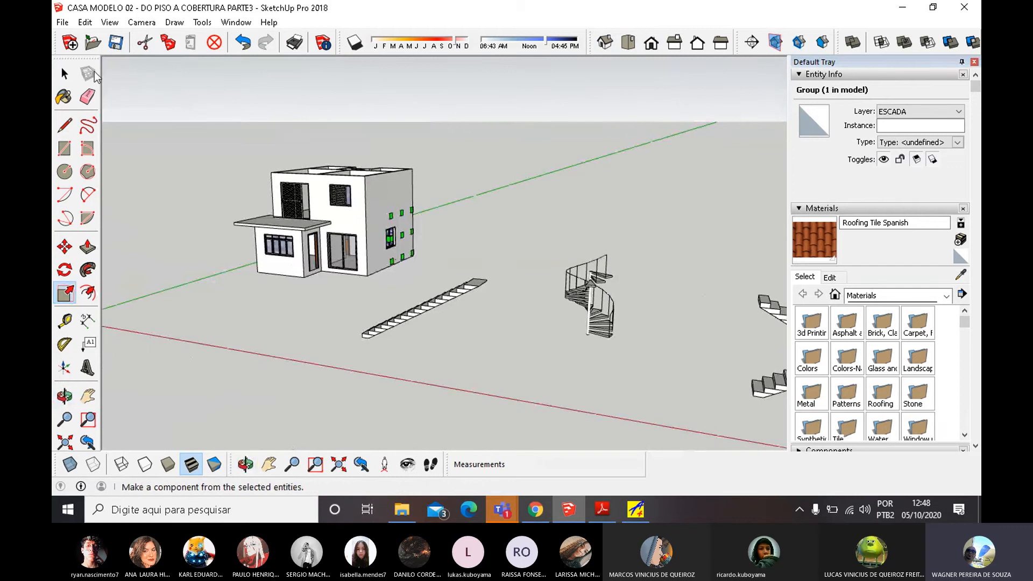
click(65, 74)
scroll(325, 277, up, 3)
click(325, 276)
View the staircase from inside the ground-floor room and widen the camera's field of view to 65 degrees.
scroll(325, 277, up, 10)
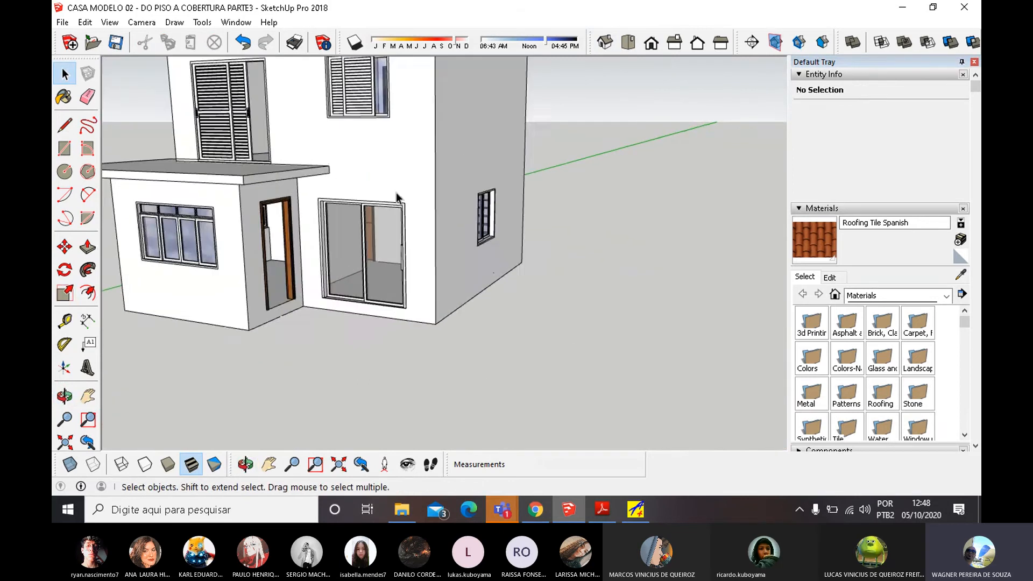
scroll(486, 276, down, 3)
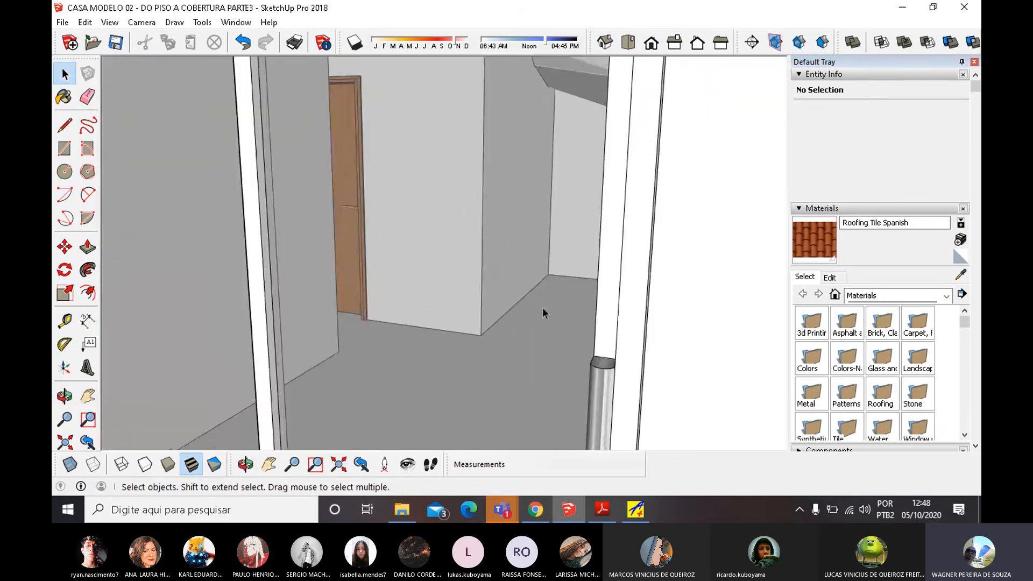
middle_drag(603, 317, 420, 263)
scroll(376, 225, up, 3)
scroll(383, 218, up, 5)
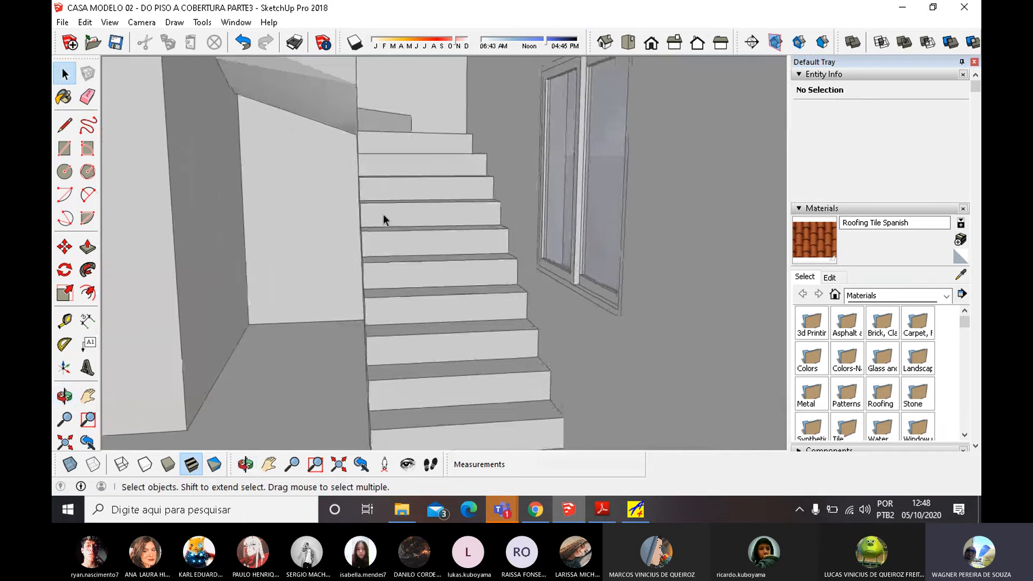
scroll(385, 220, down, 1)
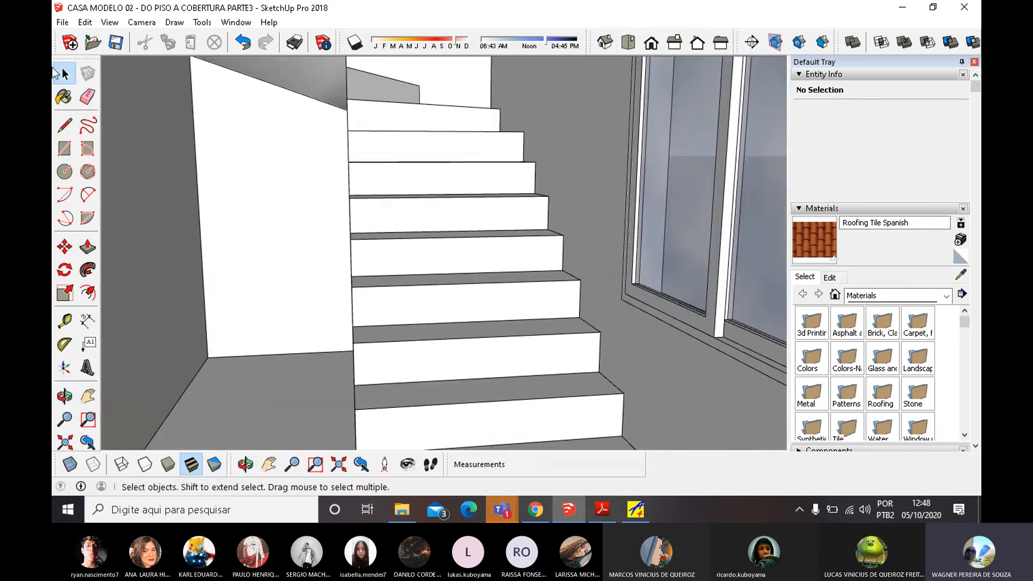
click(317, 465)
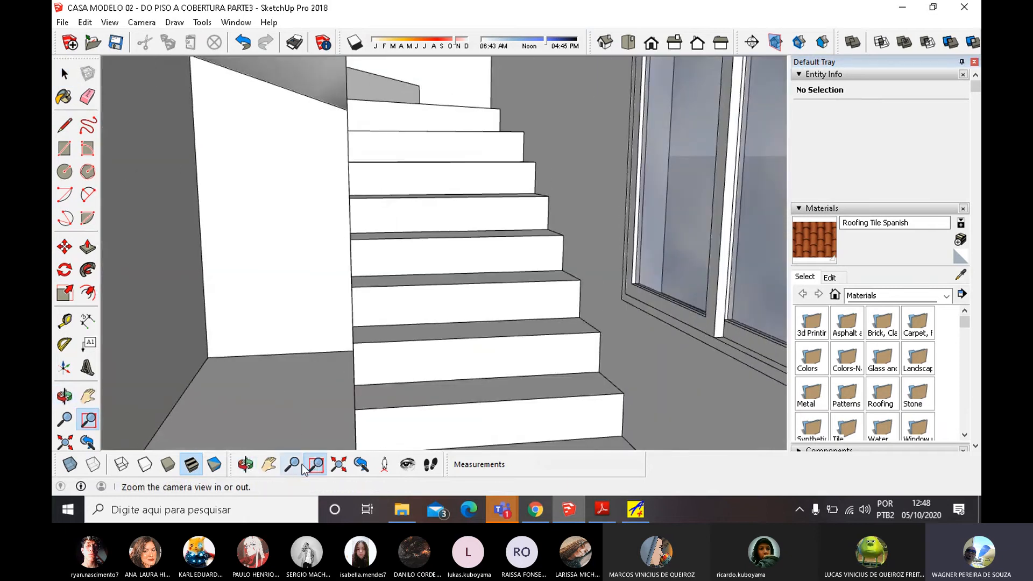
click(294, 465)
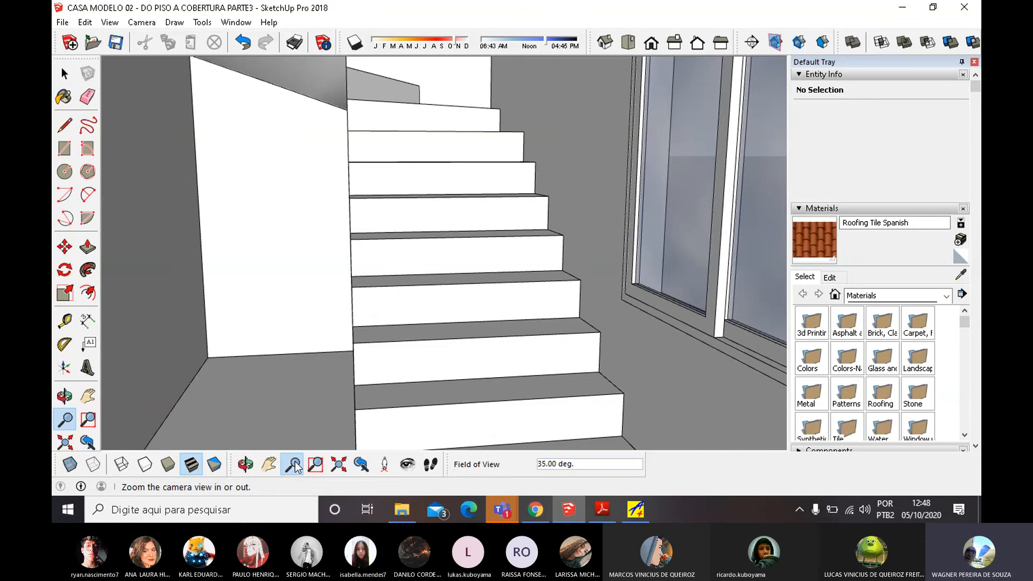
text(65)
key(Return)
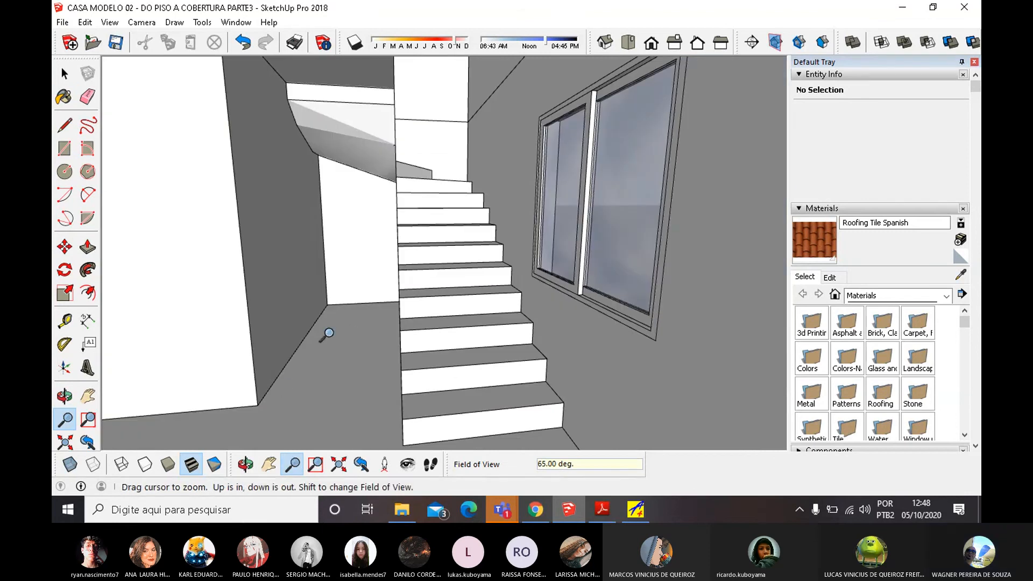
middle_drag(327, 334, 404, 318)
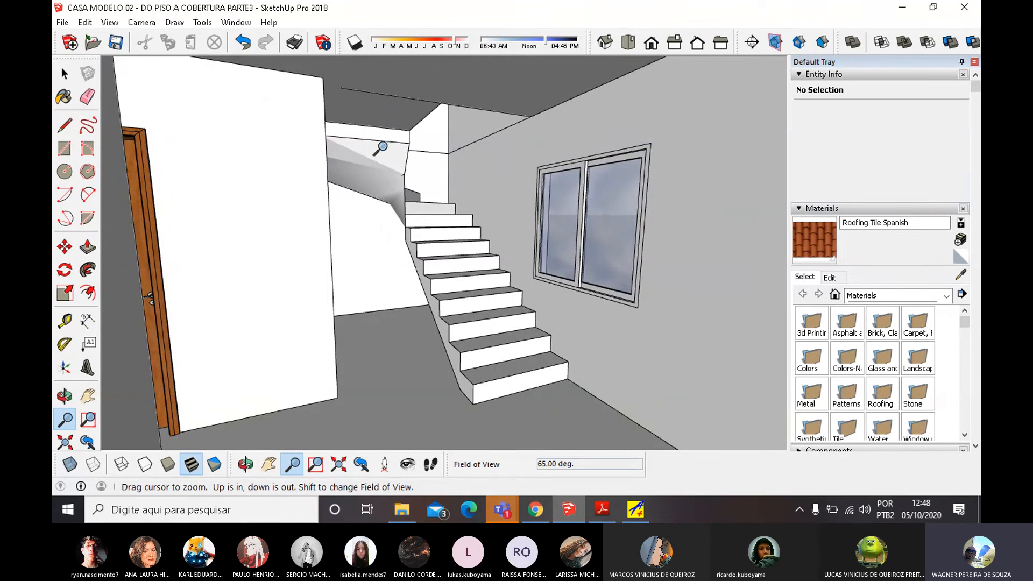
middle_drag(371, 147, 346, 127)
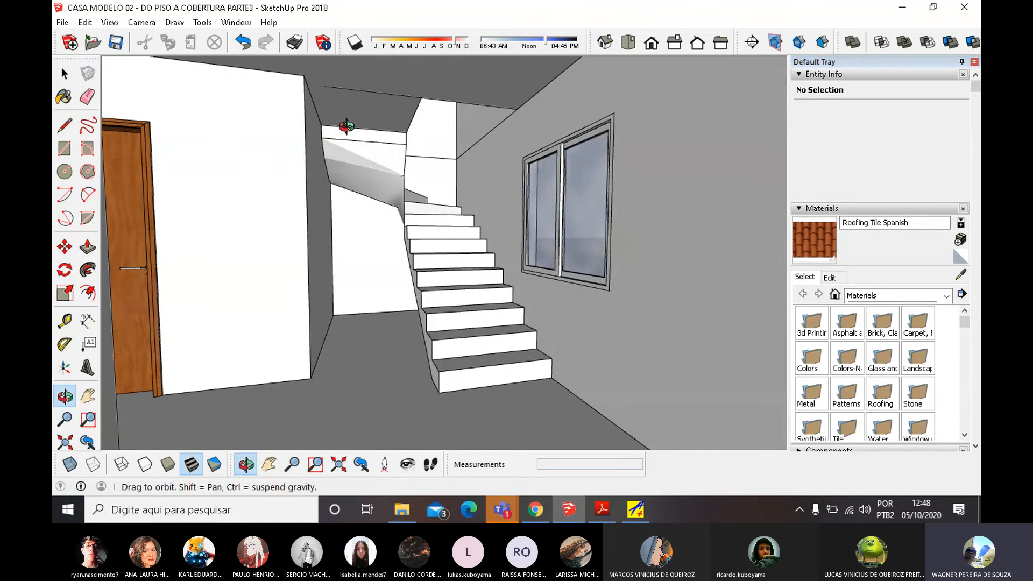
key(z)
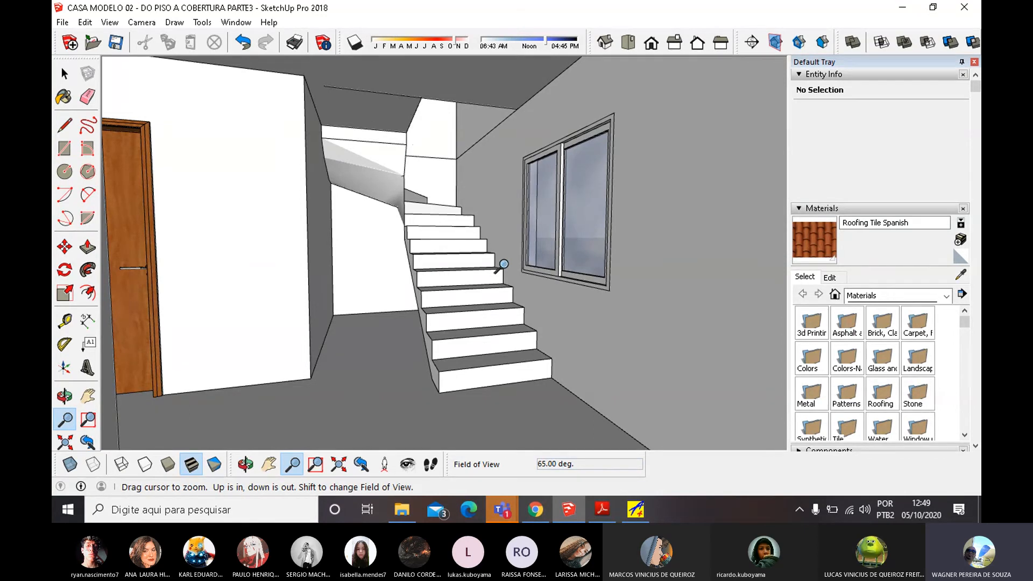
Copy the staircase group from the house to the open ground between the spiral staircase and the U-shaped staircase.
scroll(433, 295, down, 7)
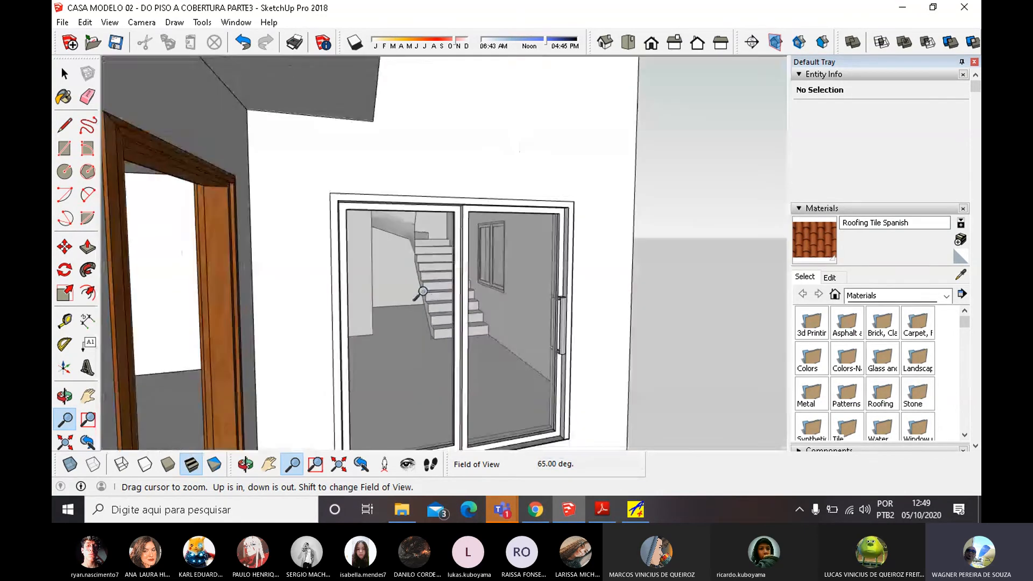
scroll(423, 291, down, 10)
key(o)
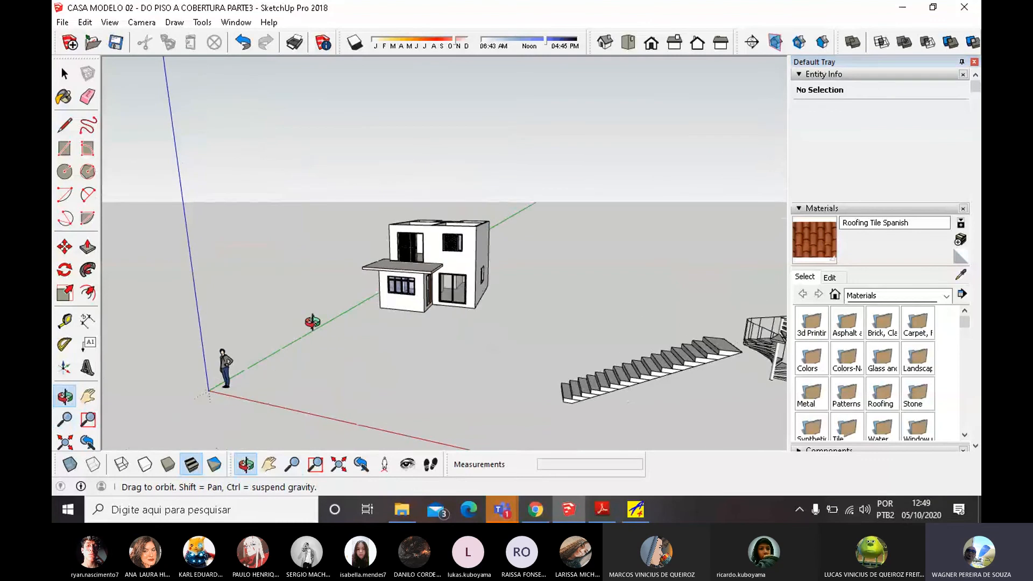
middle_drag(313, 323, 313, 322)
scroll(294, 306, down, 2)
middle_drag(587, 324, 499, 258)
middle_drag(222, 245, 186, 312)
scroll(282, 225, up, 4)
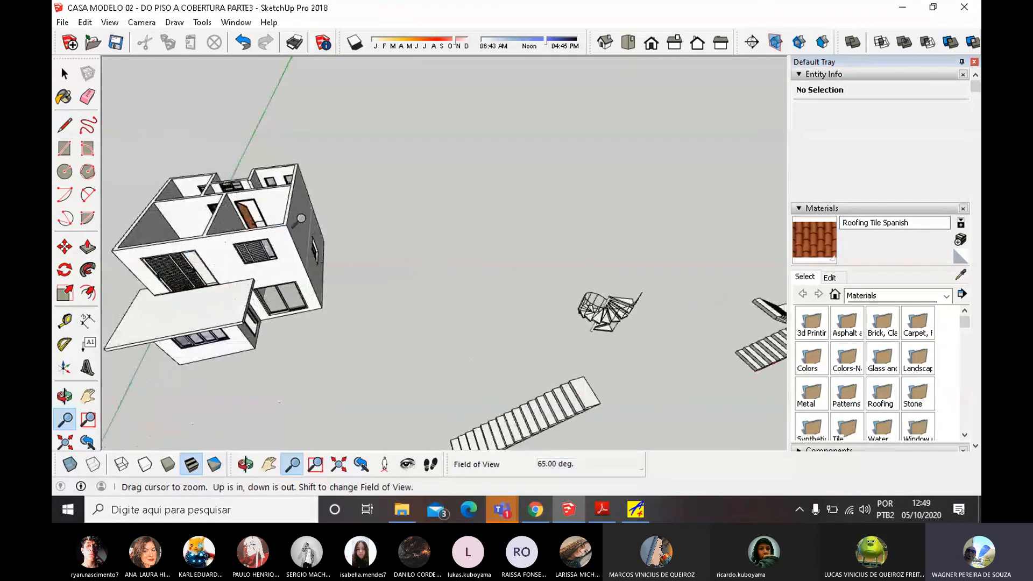
middle_drag(301, 218, 382, 280)
scroll(395, 277, up, 2)
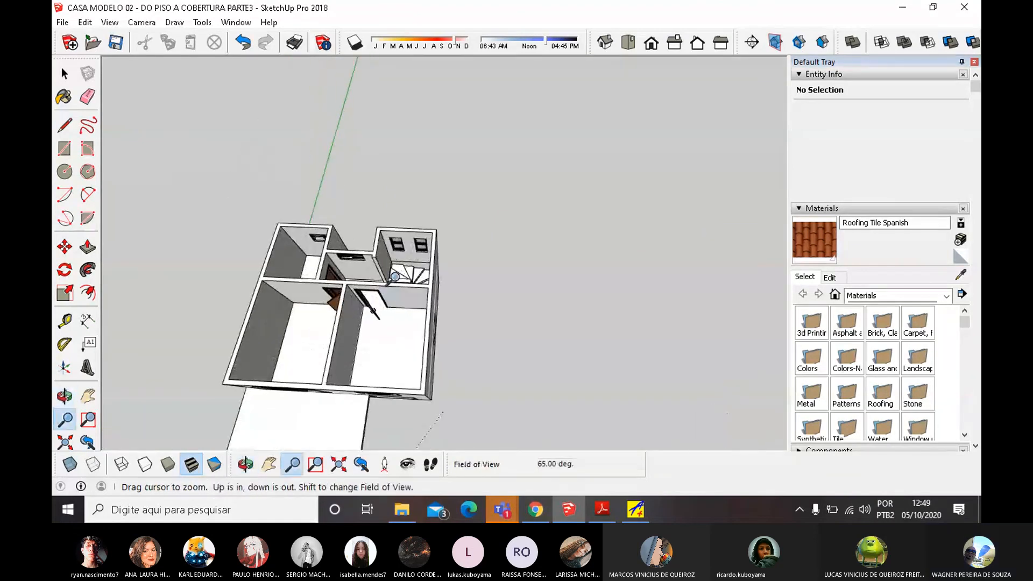
key(space)
click(394, 280)
key(m)
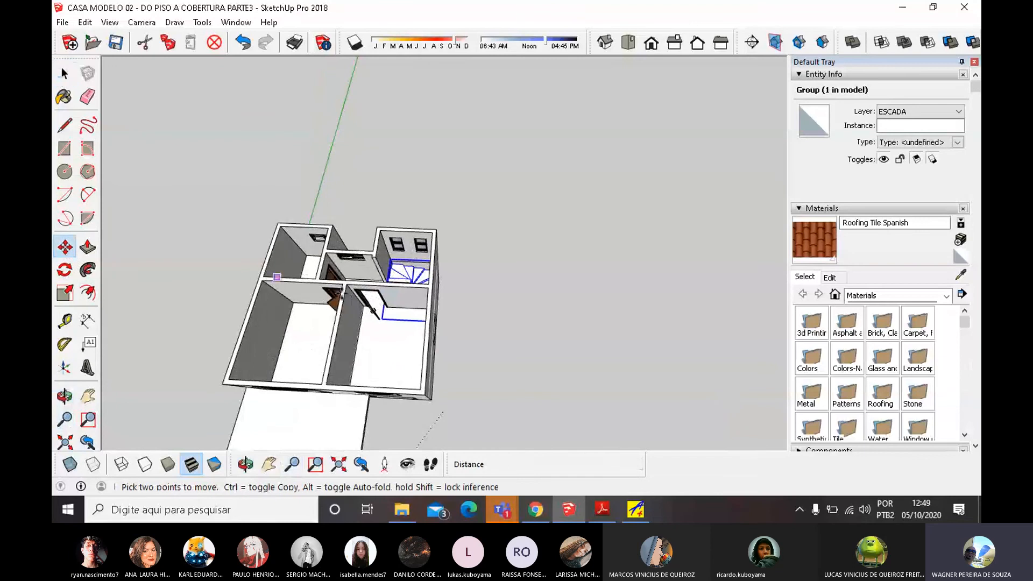
click(409, 280)
key(ctrl)
scroll(571, 317, down, 2)
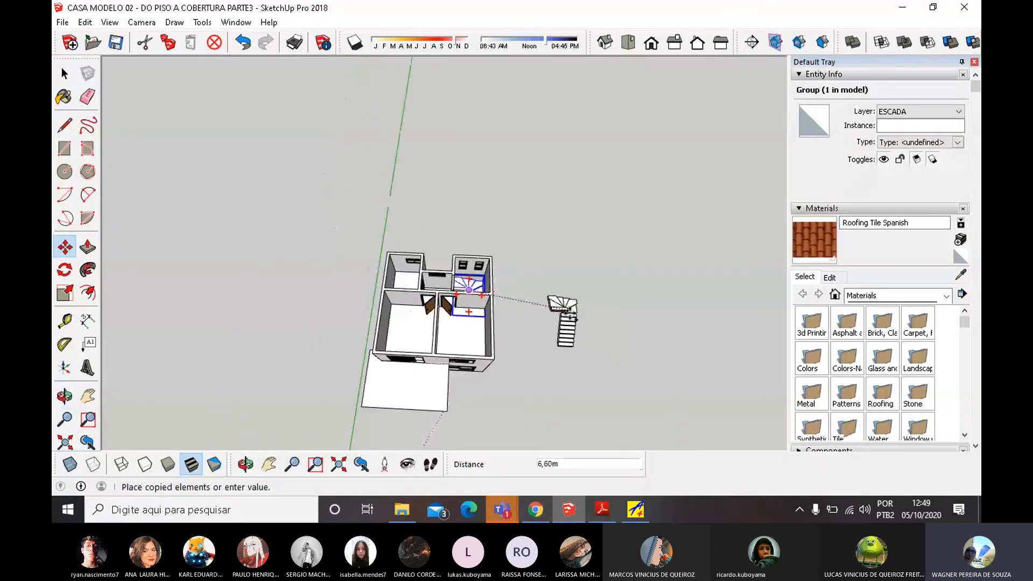
middle_drag(610, 338, 445, 201)
middle_drag(557, 311, 421, 118)
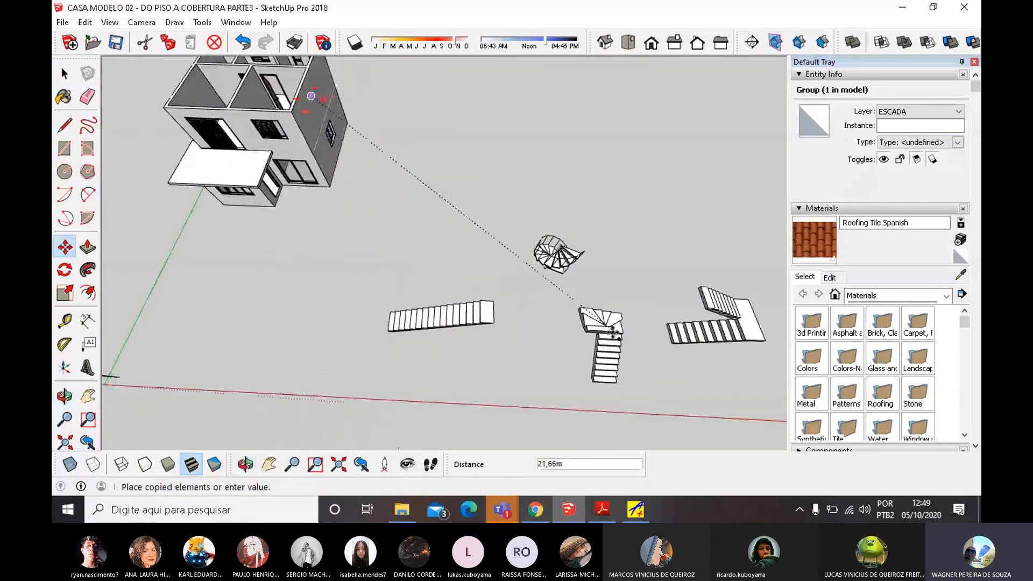
scroll(613, 333, up, 1)
middle_drag(595, 331, 491, 233)
scroll(516, 253, down, 2)
middle_drag(576, 269, 393, 254)
scroll(384, 255, up, 3)
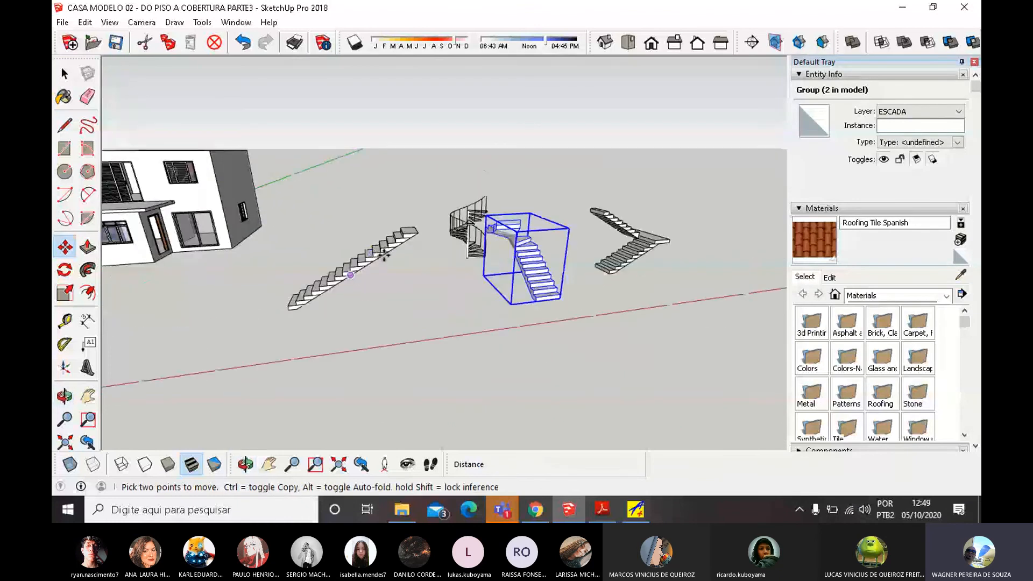
Inspect the copied winder staircase beside the other sample stairs and clear the selection.
scroll(450, 214, up, 2)
scroll(450, 214, up, 2)
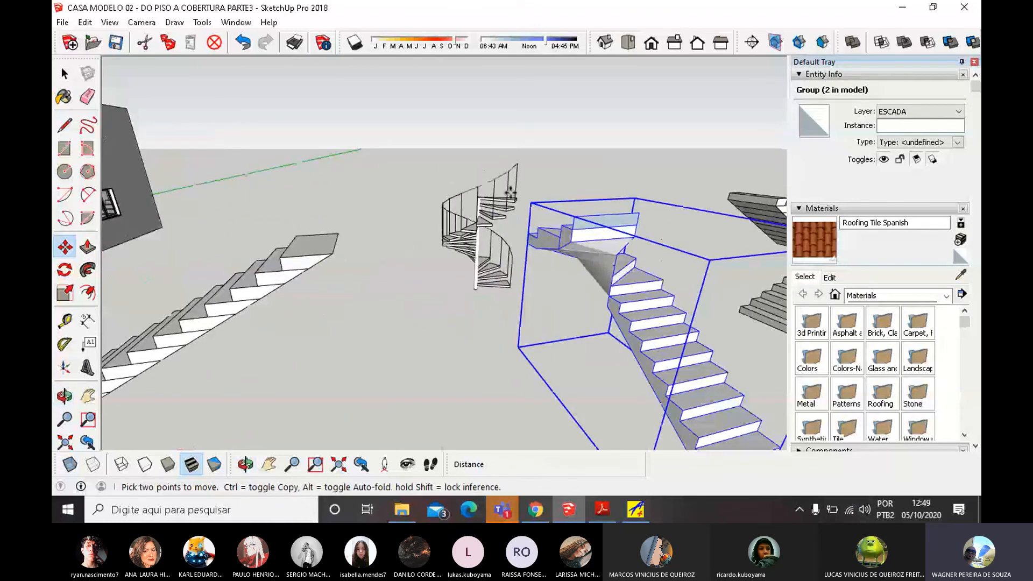
scroll(372, 280, down, 3)
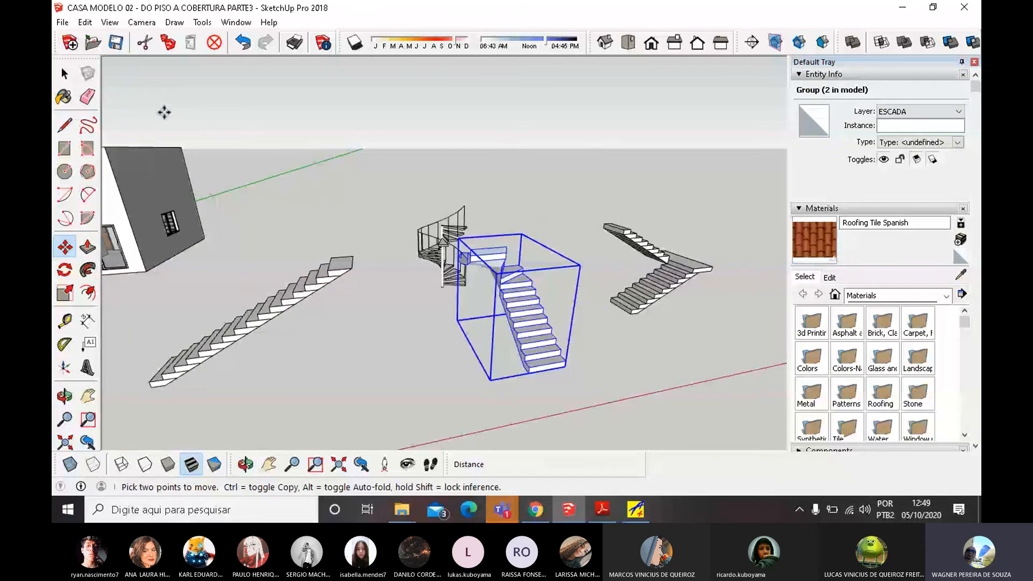
click(65, 74)
click(471, 120)
scroll(700, 269, down, 3)
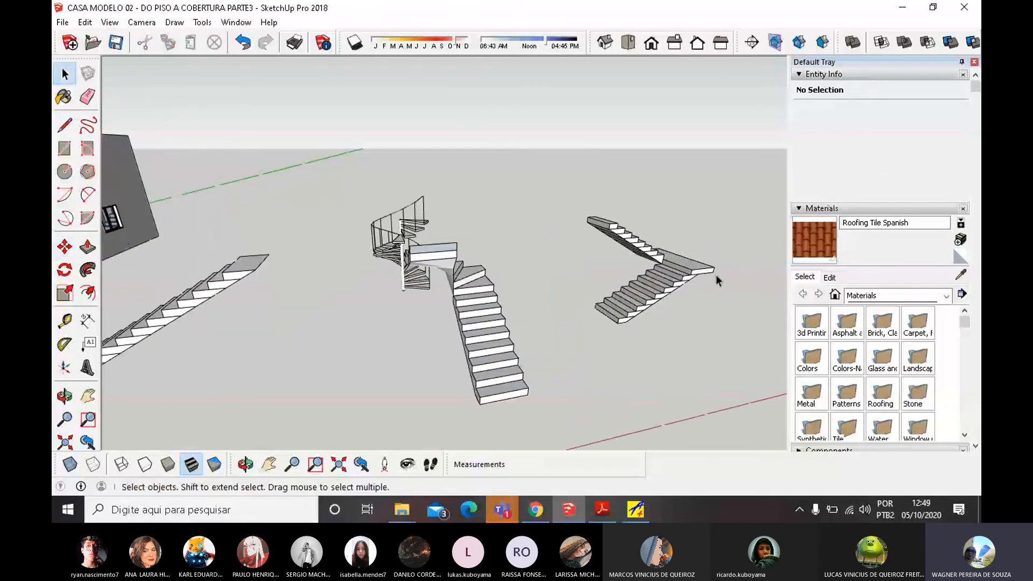
Examine the straight, winder, spiral and U-shaped sample staircases beside the house from several sides, above and near ground level.
middle_drag(710, 275, 393, 288)
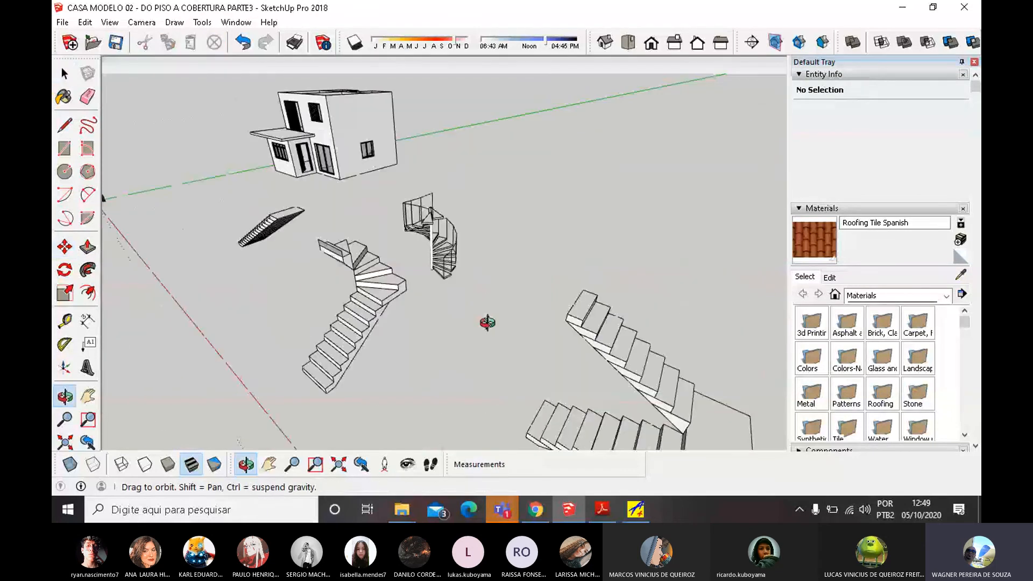
middle_drag(488, 323, 385, 329)
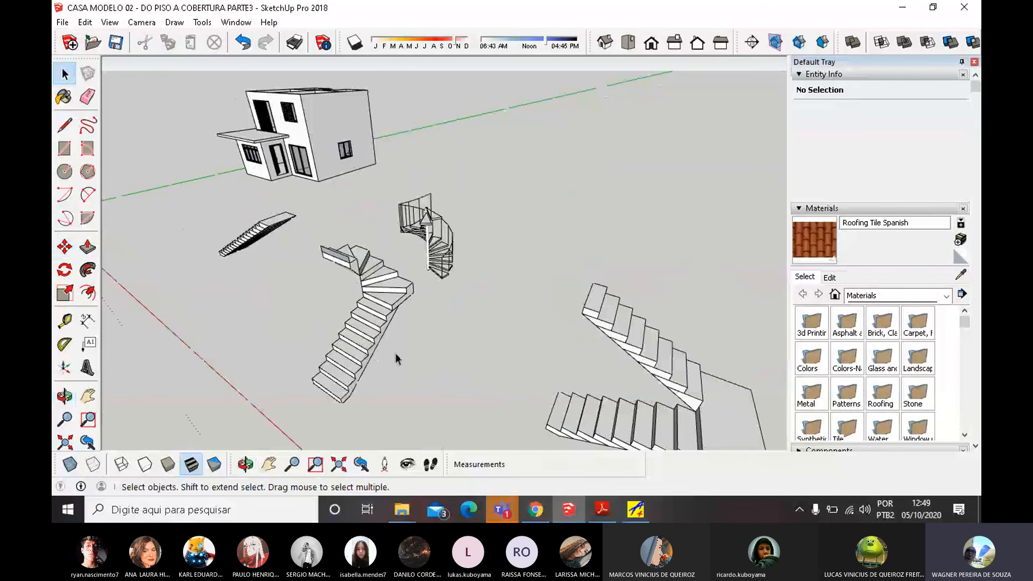
middle_drag(627, 363, 676, 399)
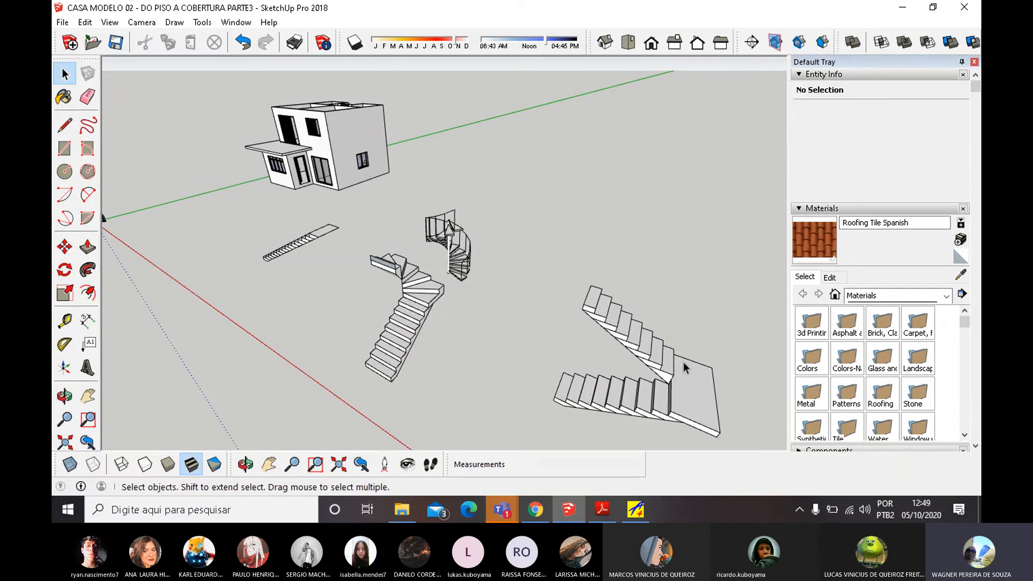
middle_drag(705, 400, 439, 161)
scroll(629, 255, up, 3)
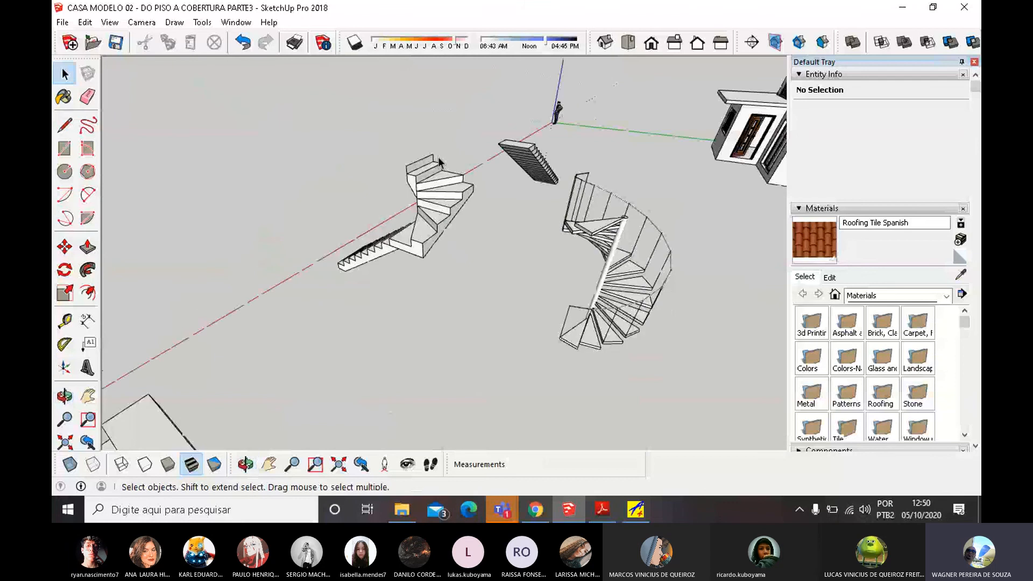
scroll(439, 162, up, 2)
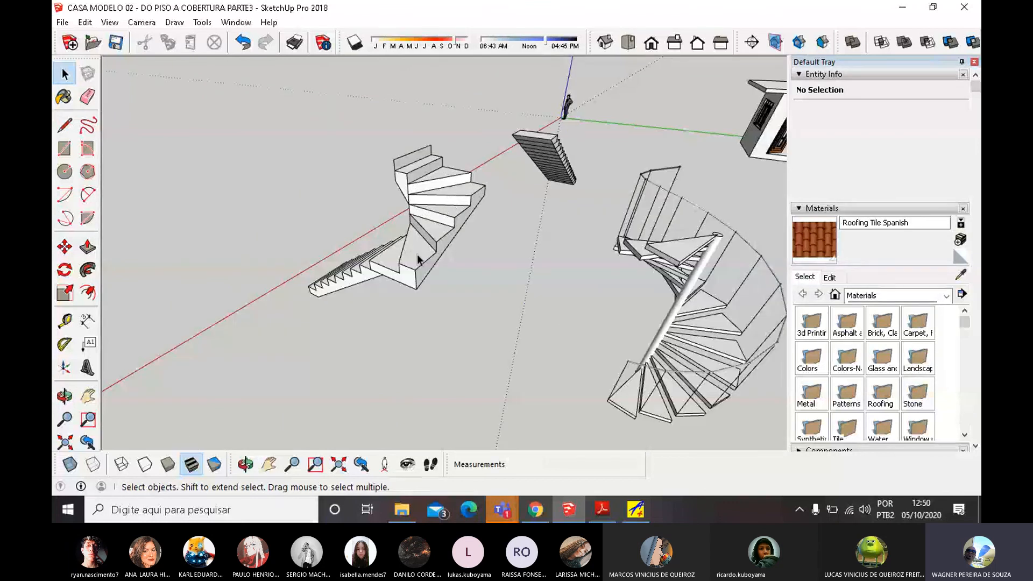
middle_drag(410, 291, 334, 336)
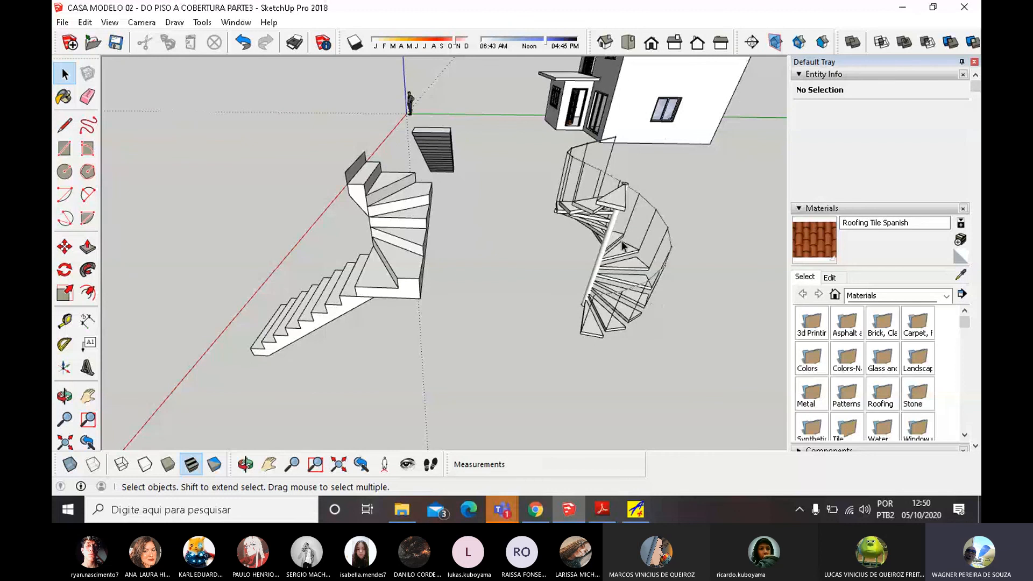
scroll(529, 258, down, 5)
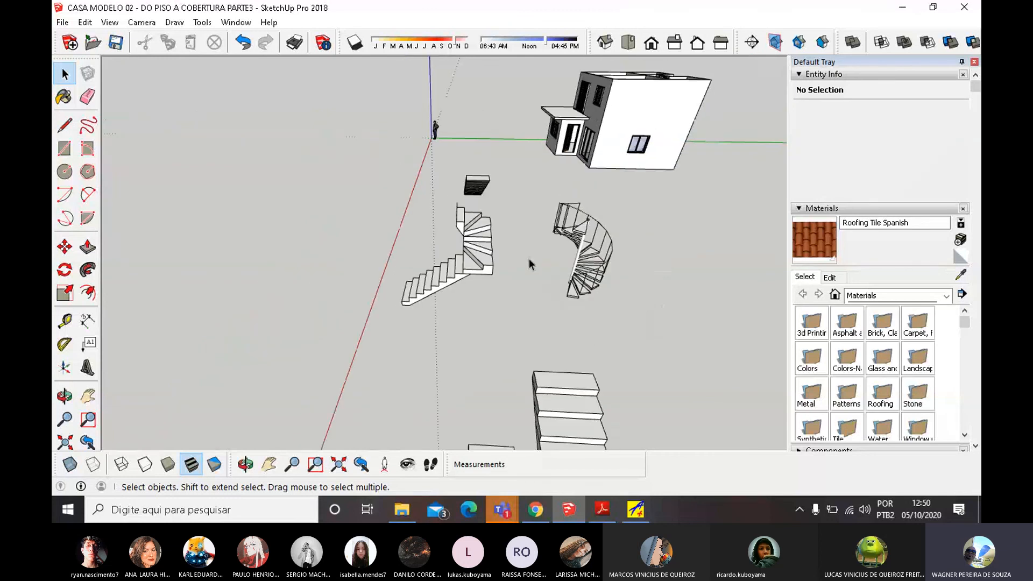
middle_drag(486, 340, 666, 240)
scroll(508, 236, up, 2)
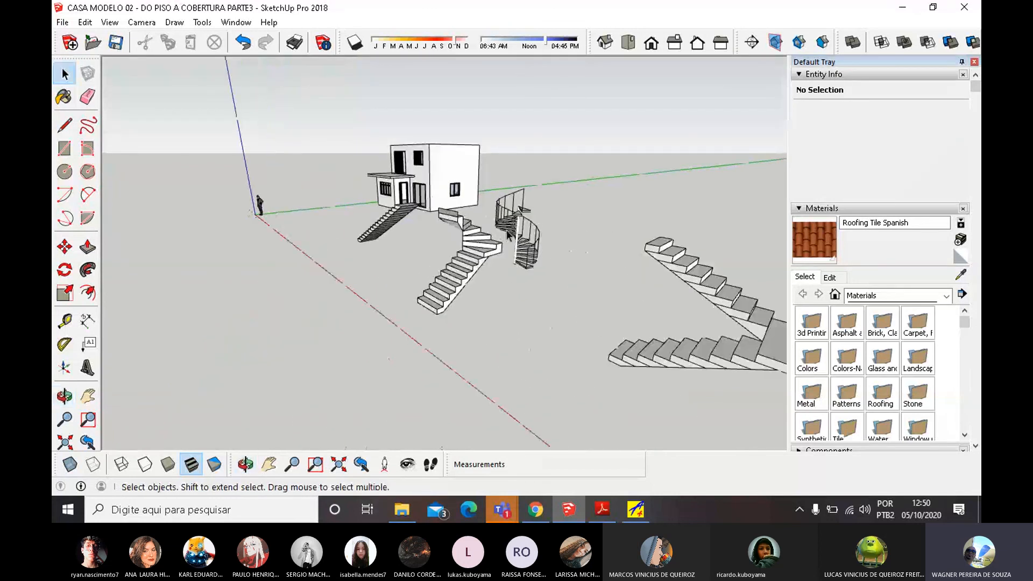
scroll(529, 242, down, 4)
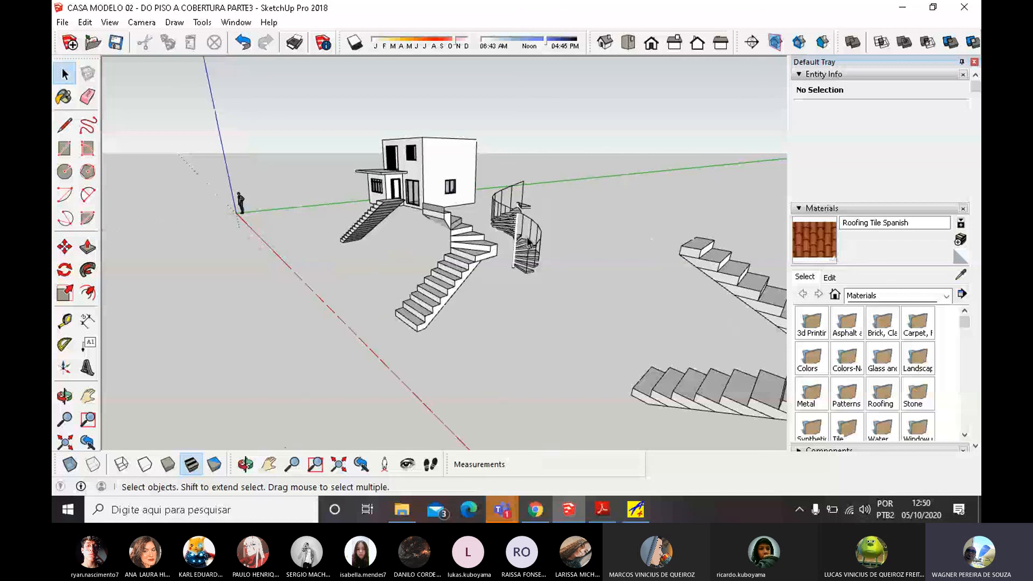
middle_drag(465, 288, 699, 293)
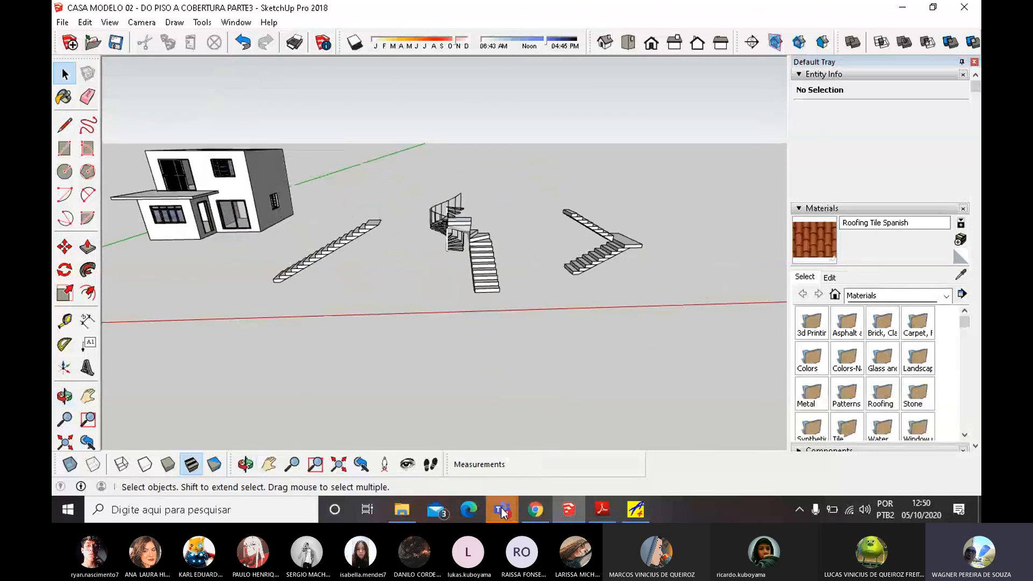
Switch to the Microsoft Teams meeting and request to stop its recording.
mouse_move(502, 510)
click(480, 383)
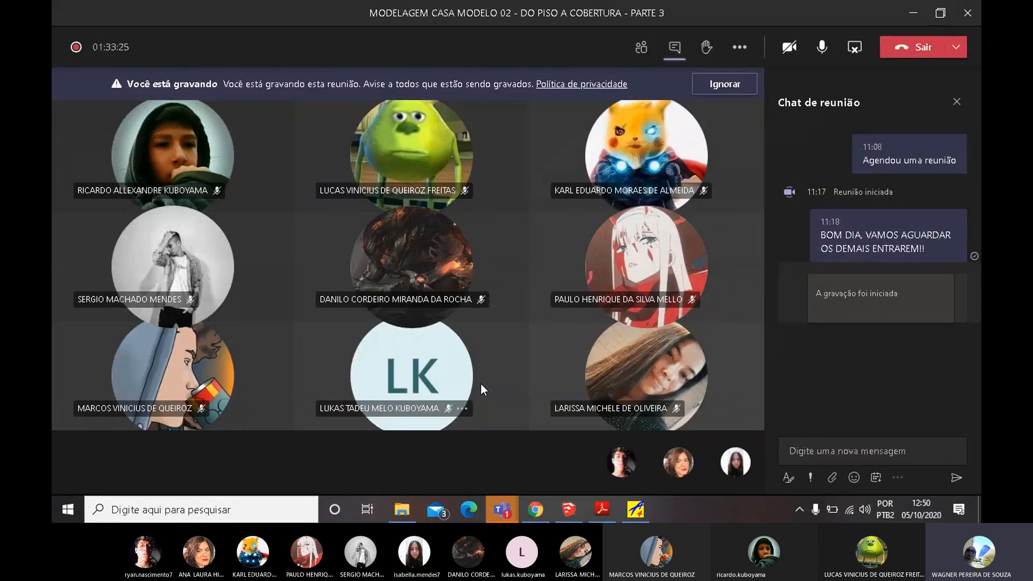
click(739, 50)
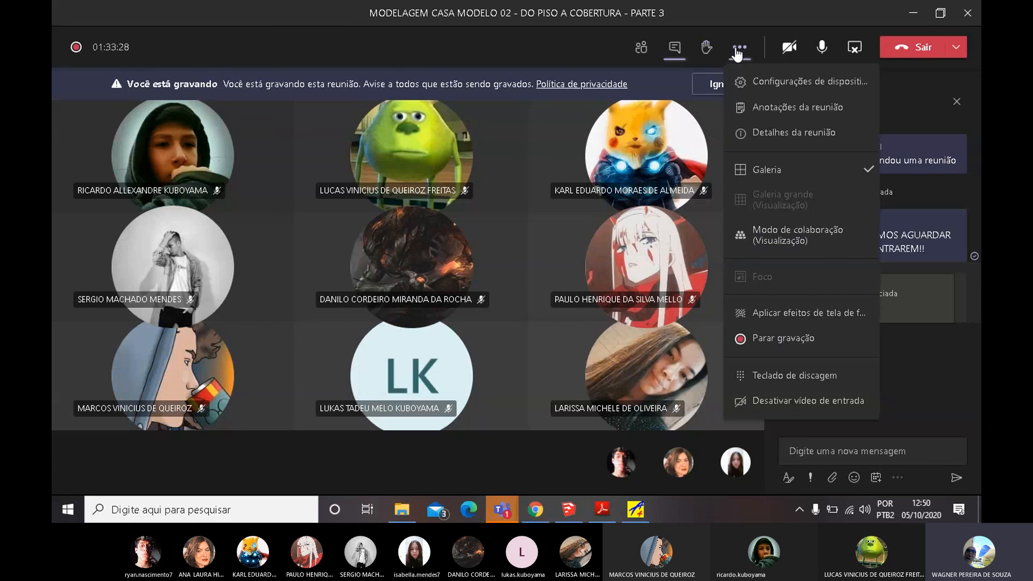
click(774, 339)
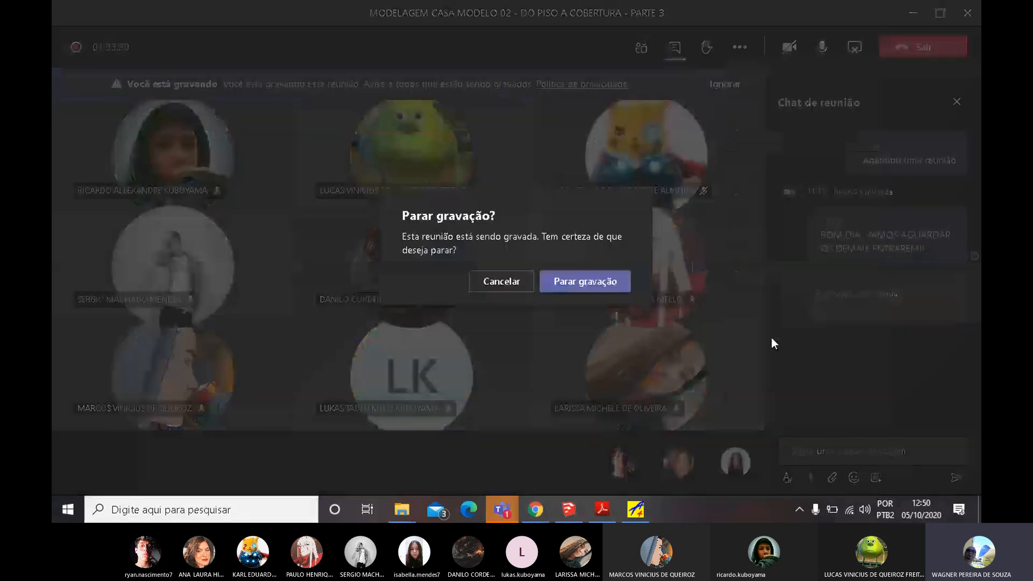